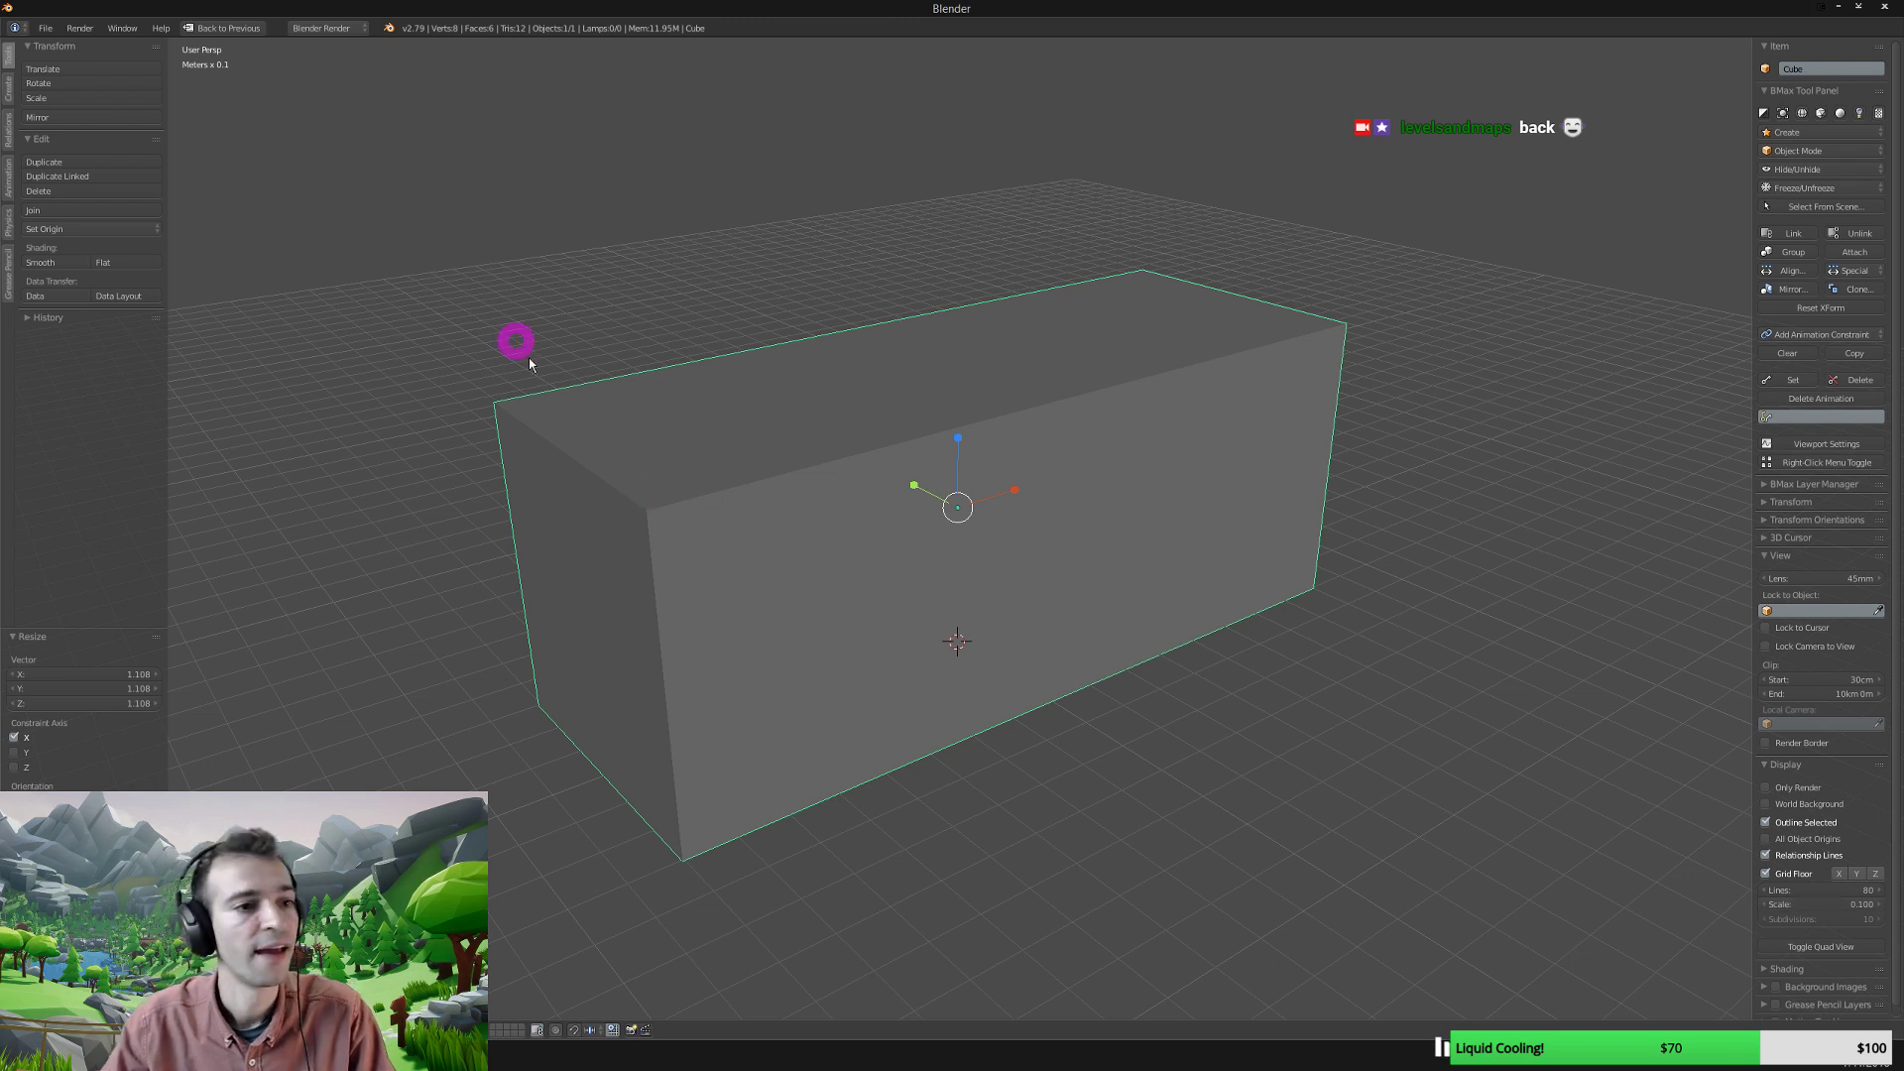
pyautogui.moveTo(716, 501); pyautogui.dragTo(867, 540, button='middle')
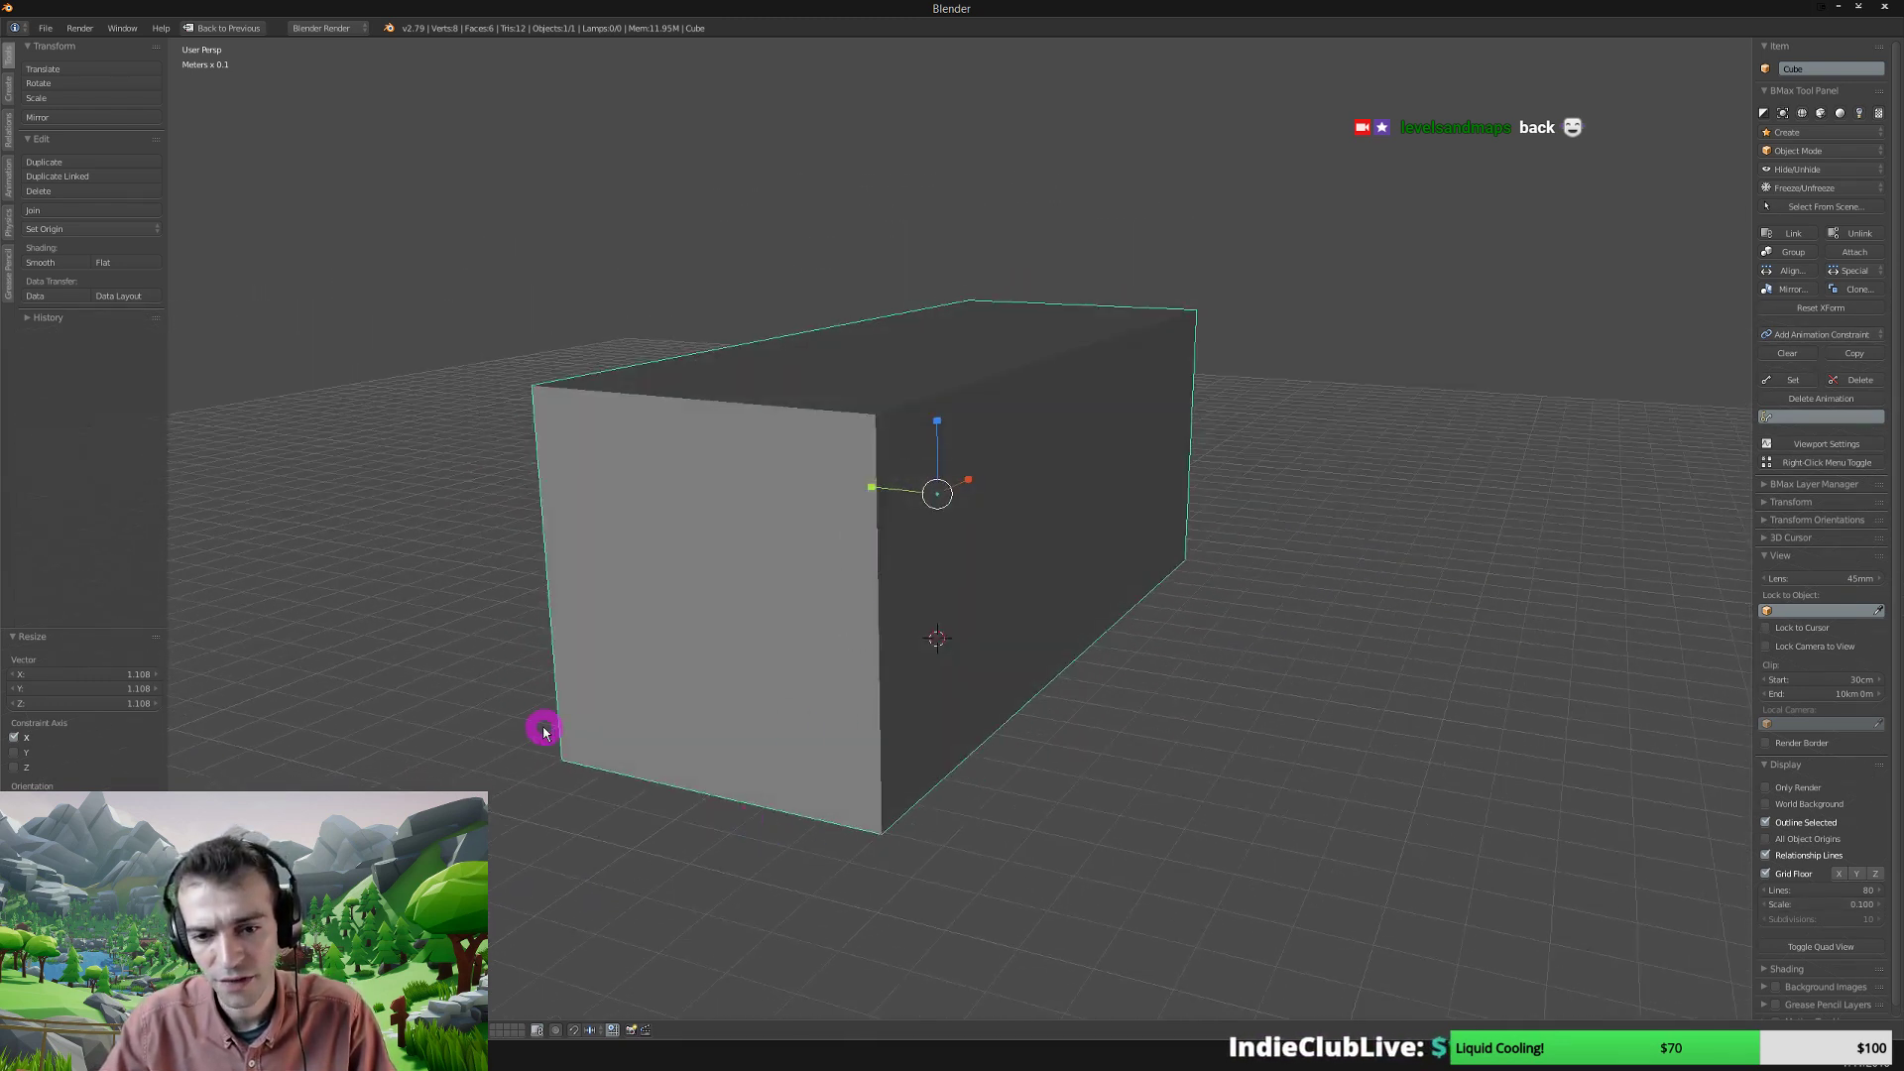
pyautogui.moveTo(893, 718); pyautogui.dragTo(752, 765, button='middle')
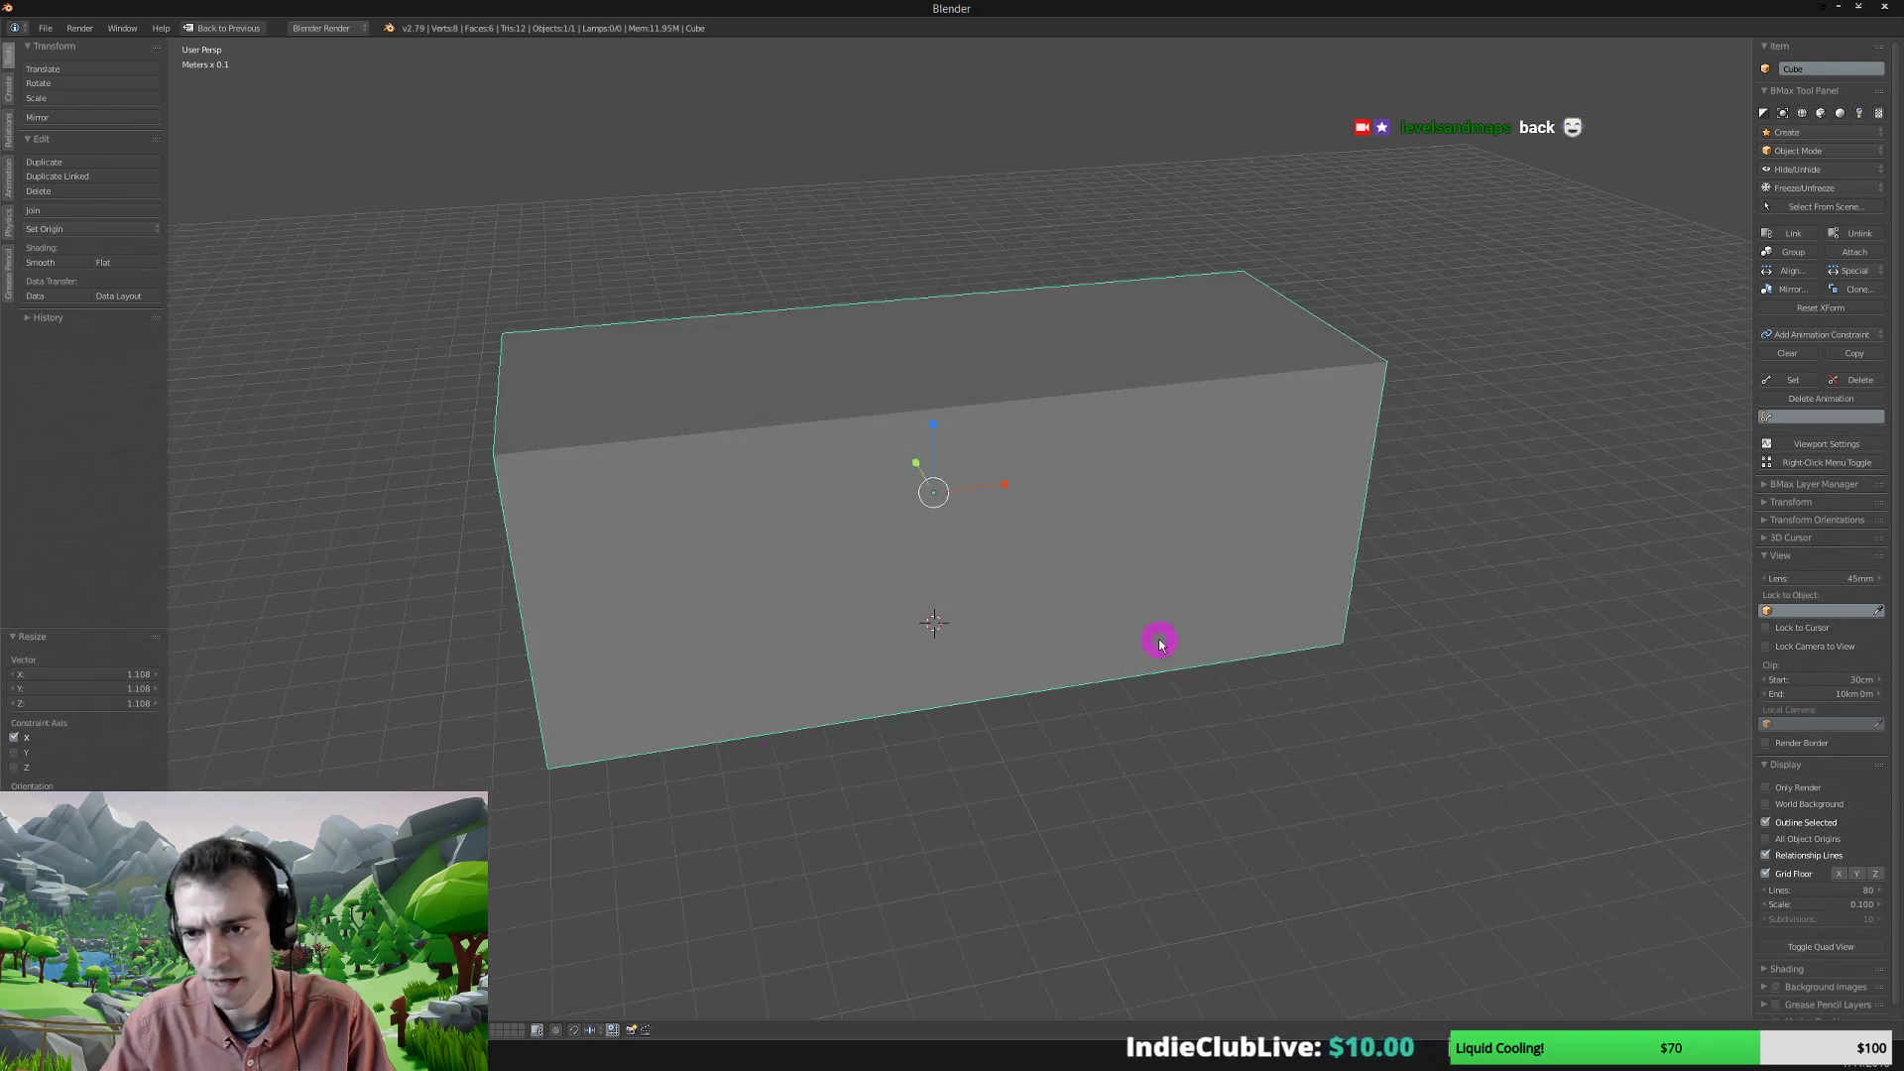
pyautogui.moveTo(595, 518); pyautogui.dragTo(619, 524, button='middle')
pyautogui.click(45, 28)
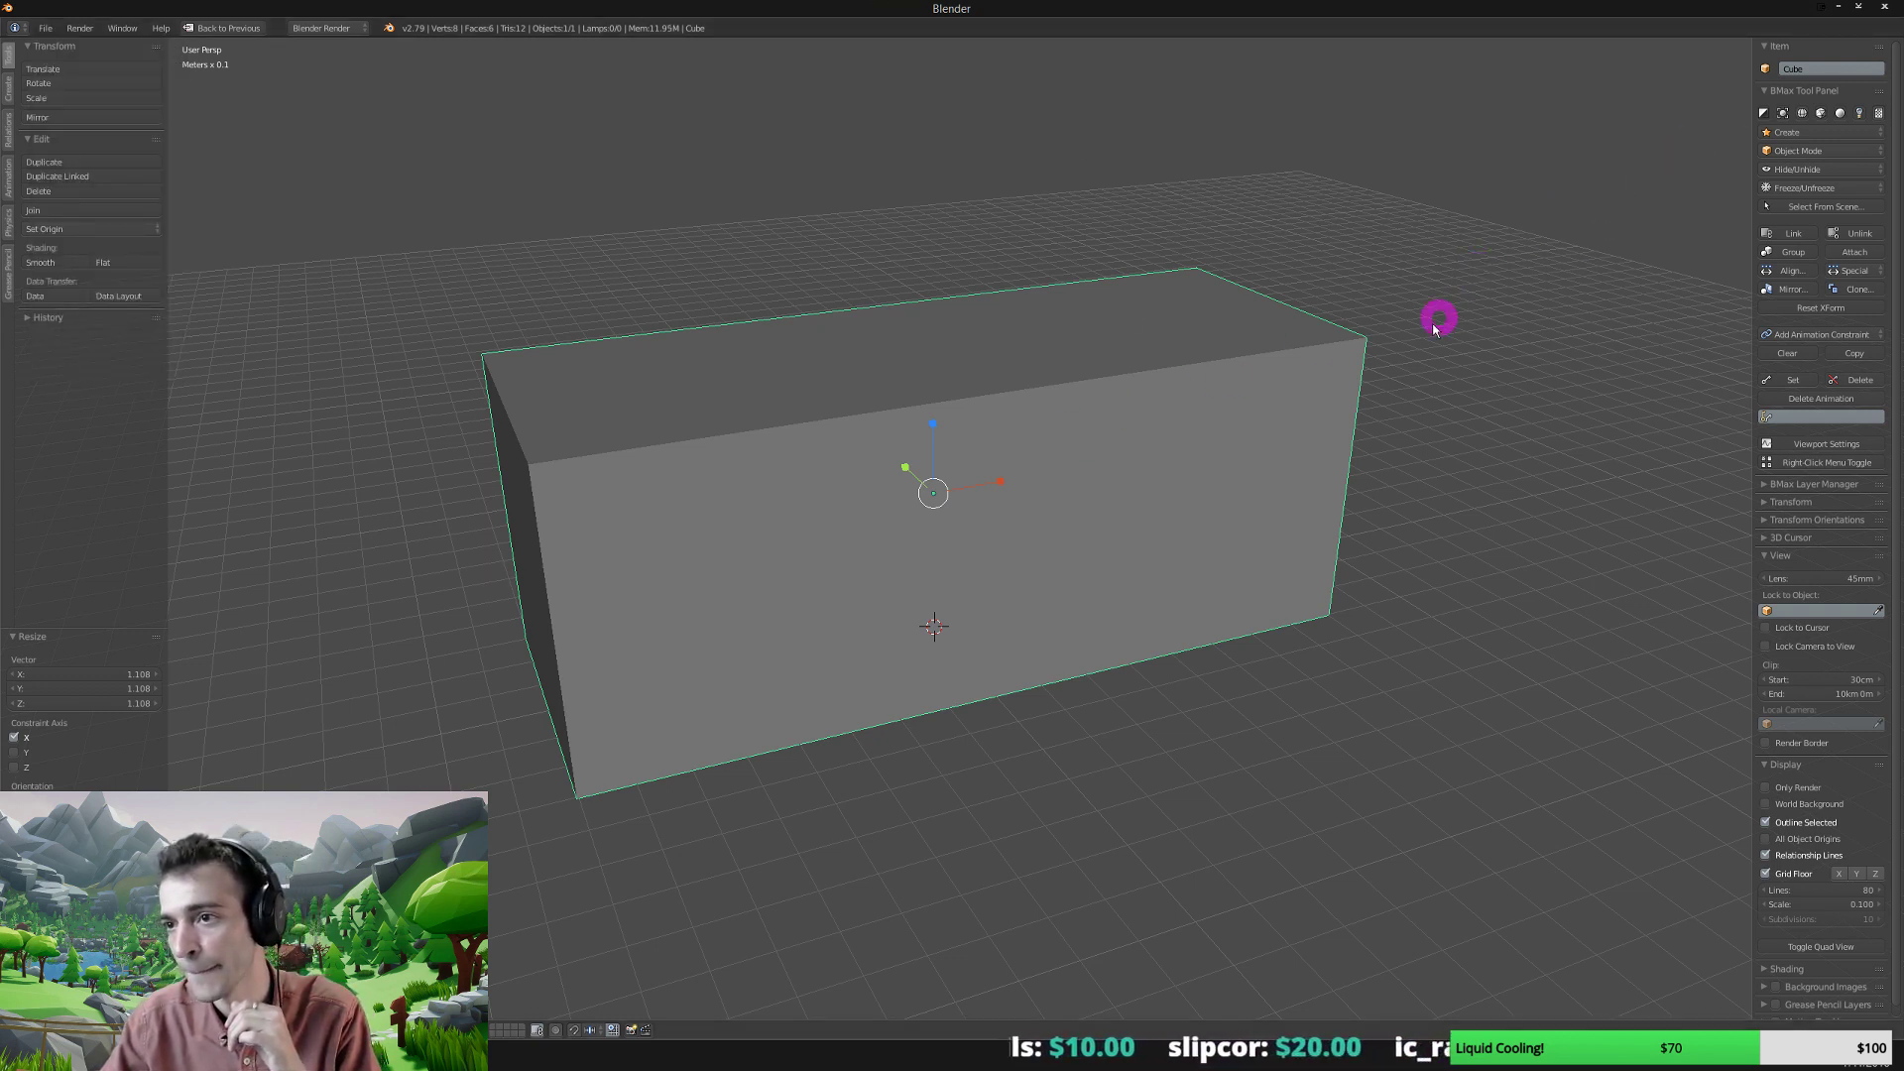
# Unwrap all faces of the box with Smart UV Project at its default settings, and return to object mode.
pyautogui.click(1798, 150)
pyautogui.click(1797, 185)
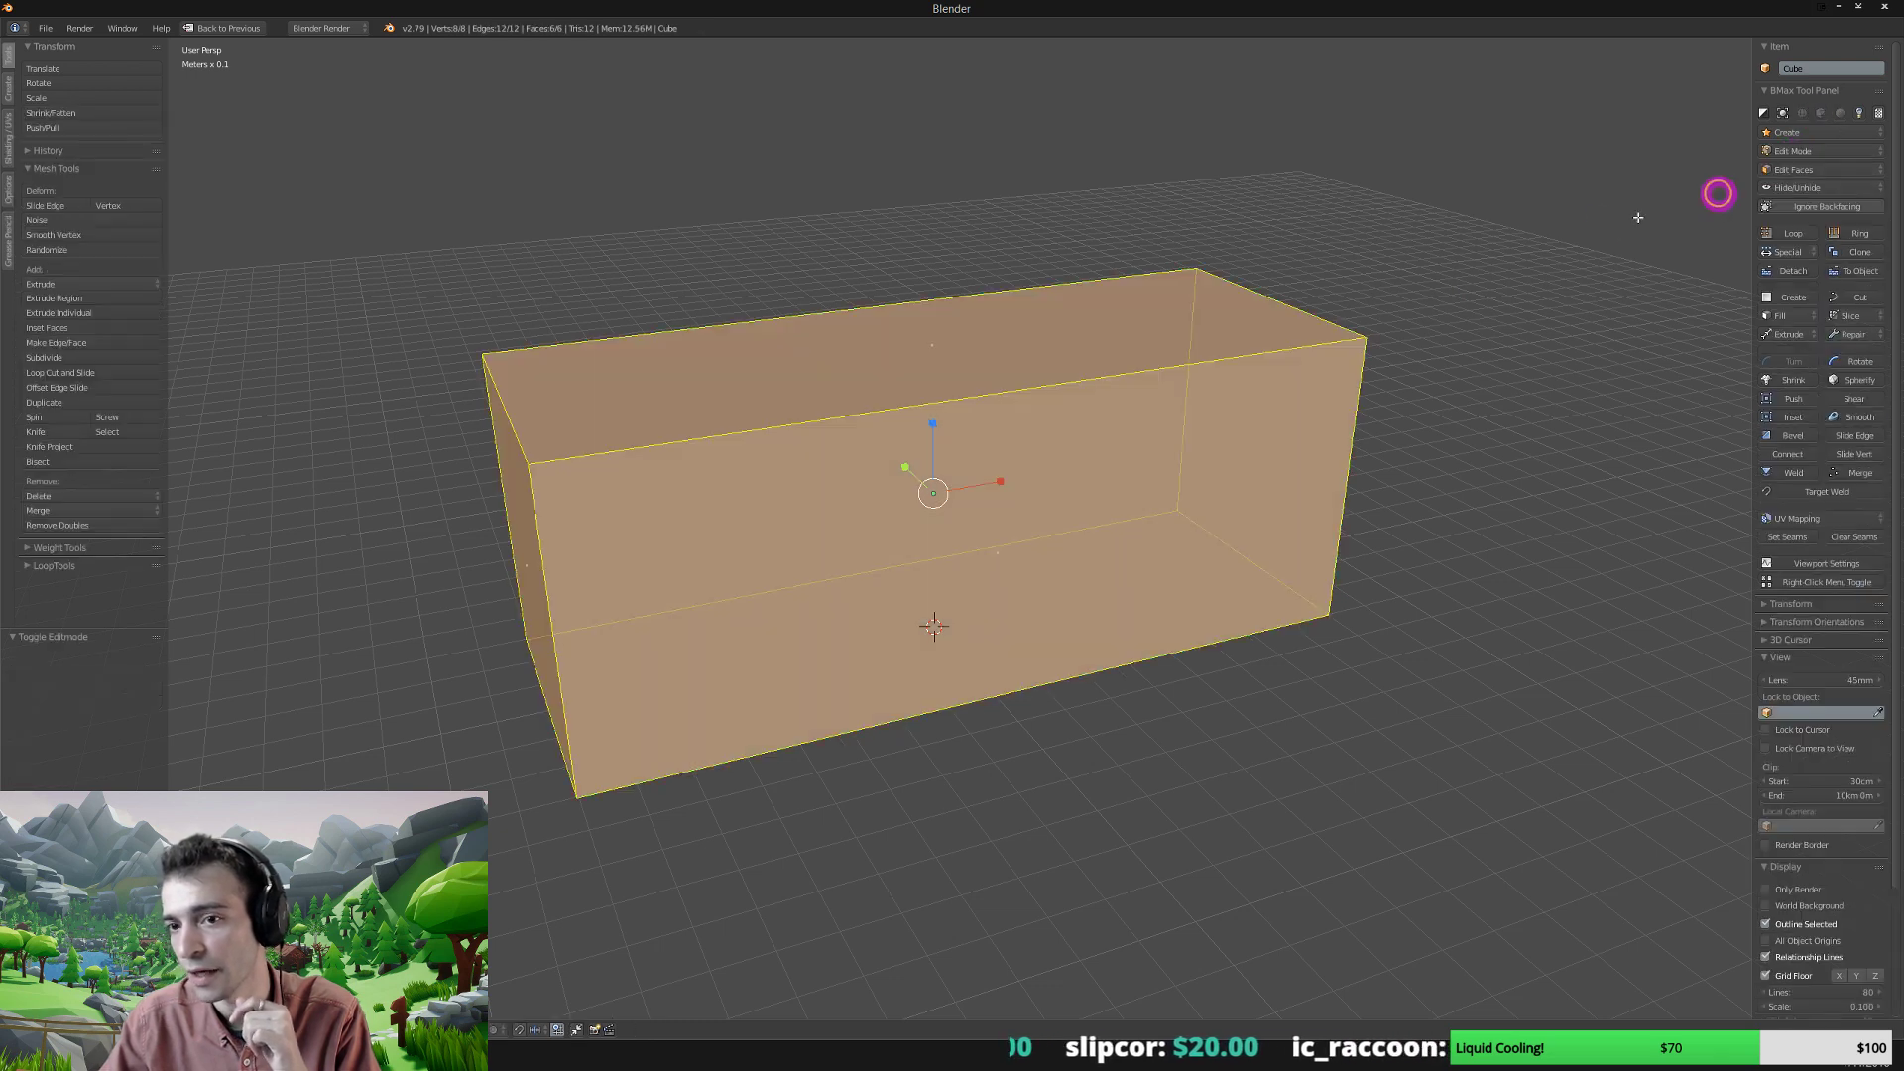
pyautogui.rightClick(896, 595)
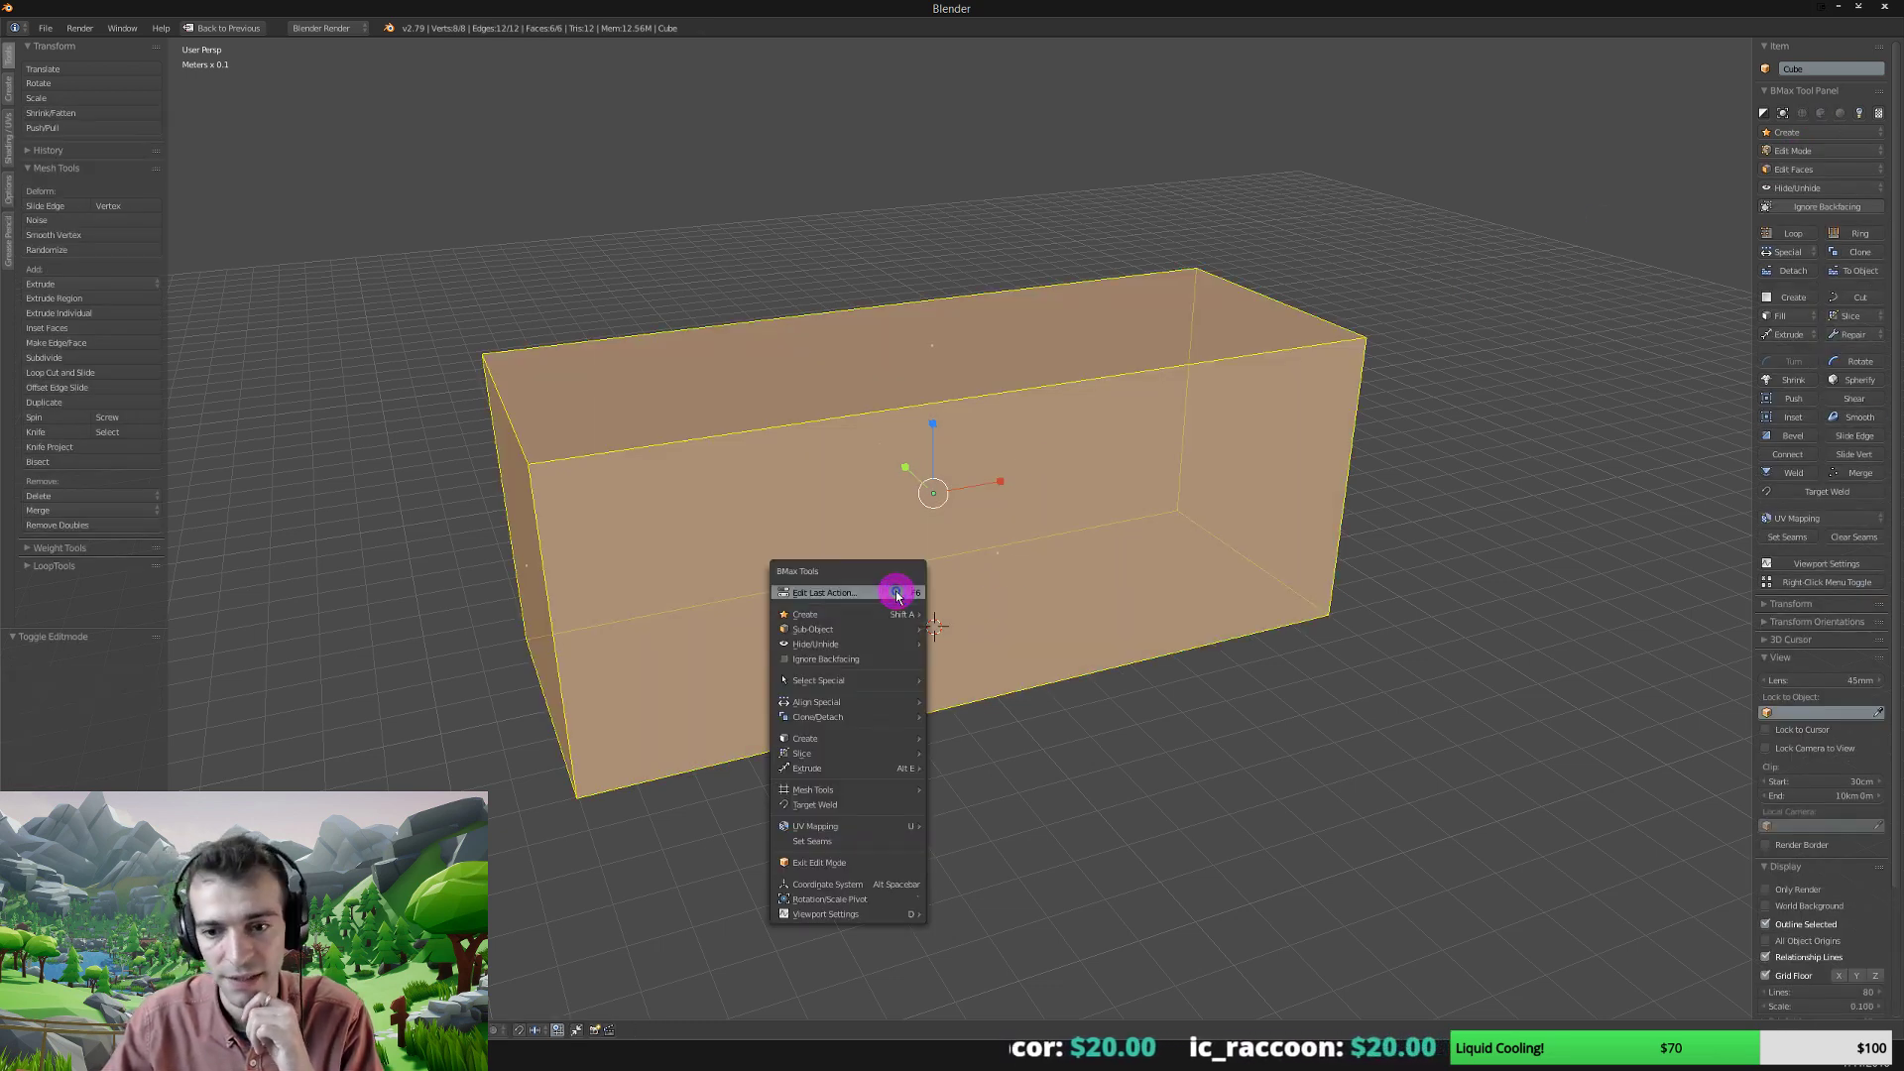
pyautogui.moveTo(828, 833)
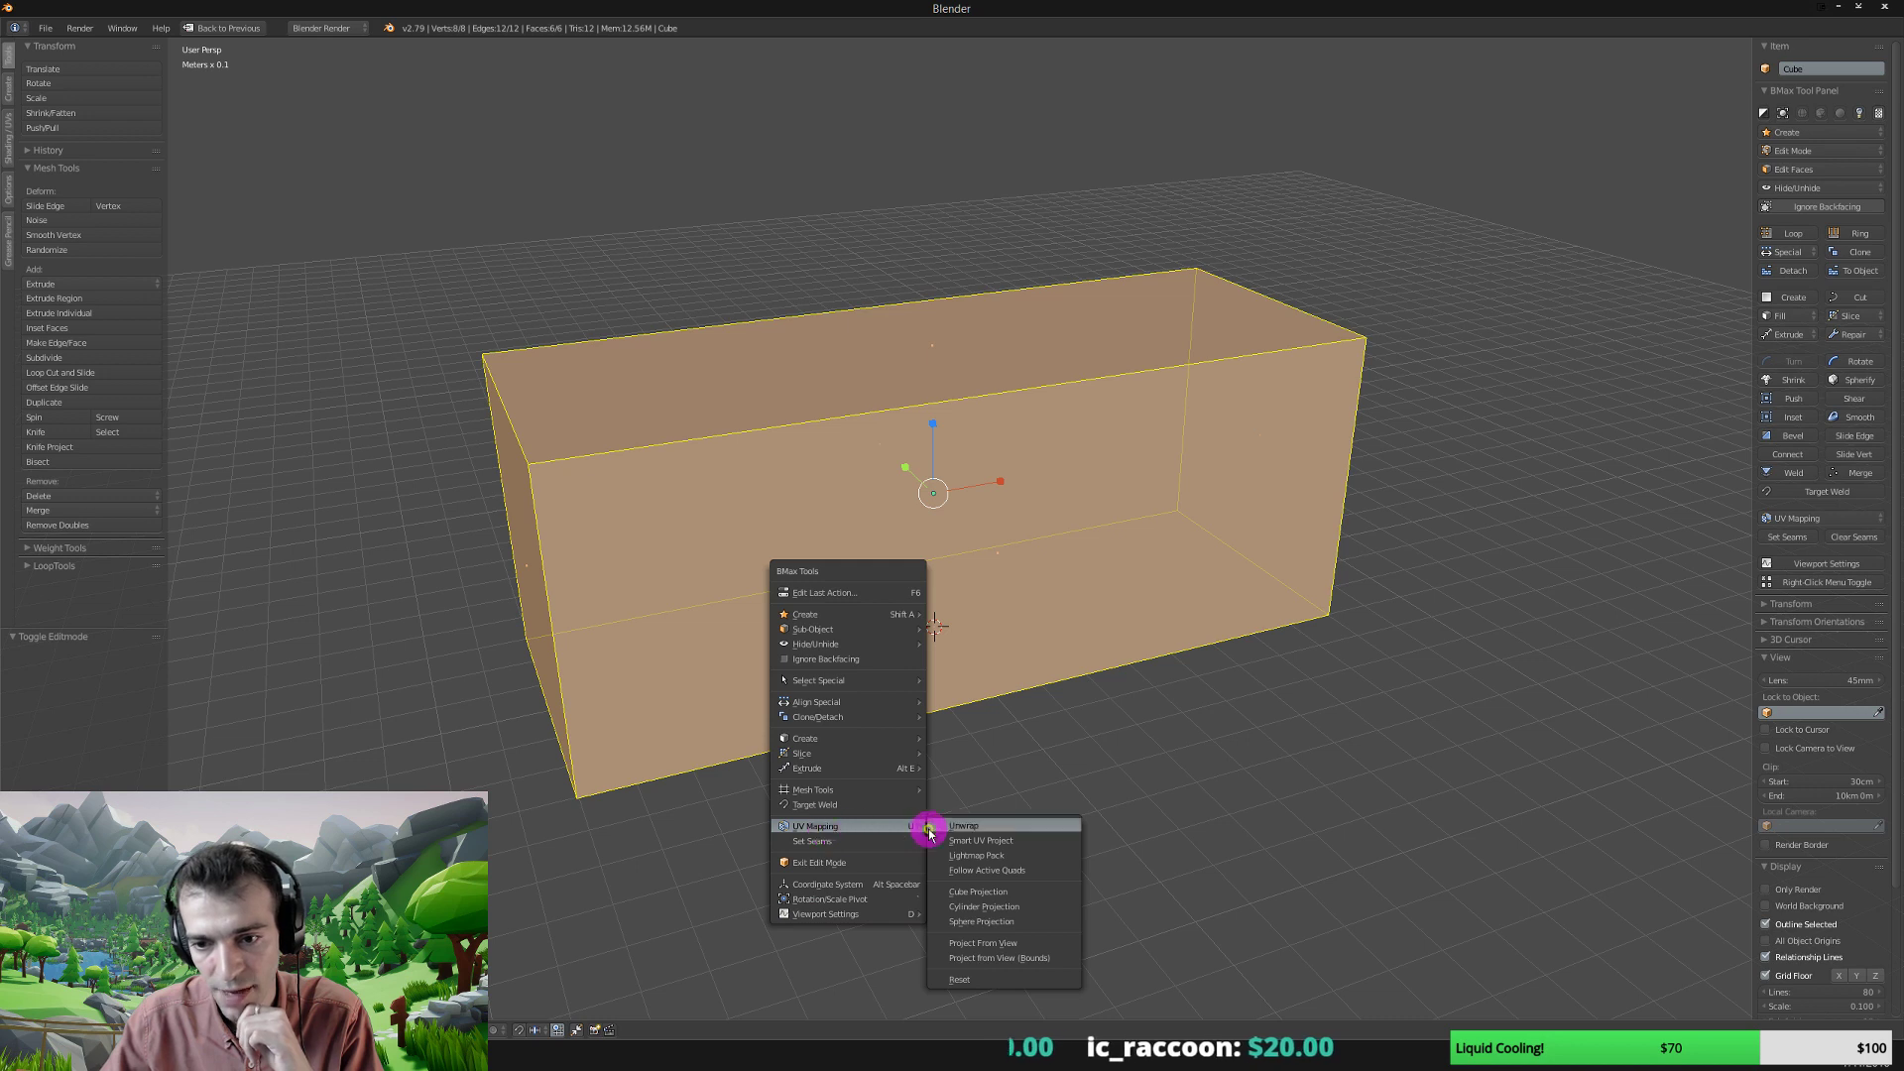
pyautogui.click(989, 841)
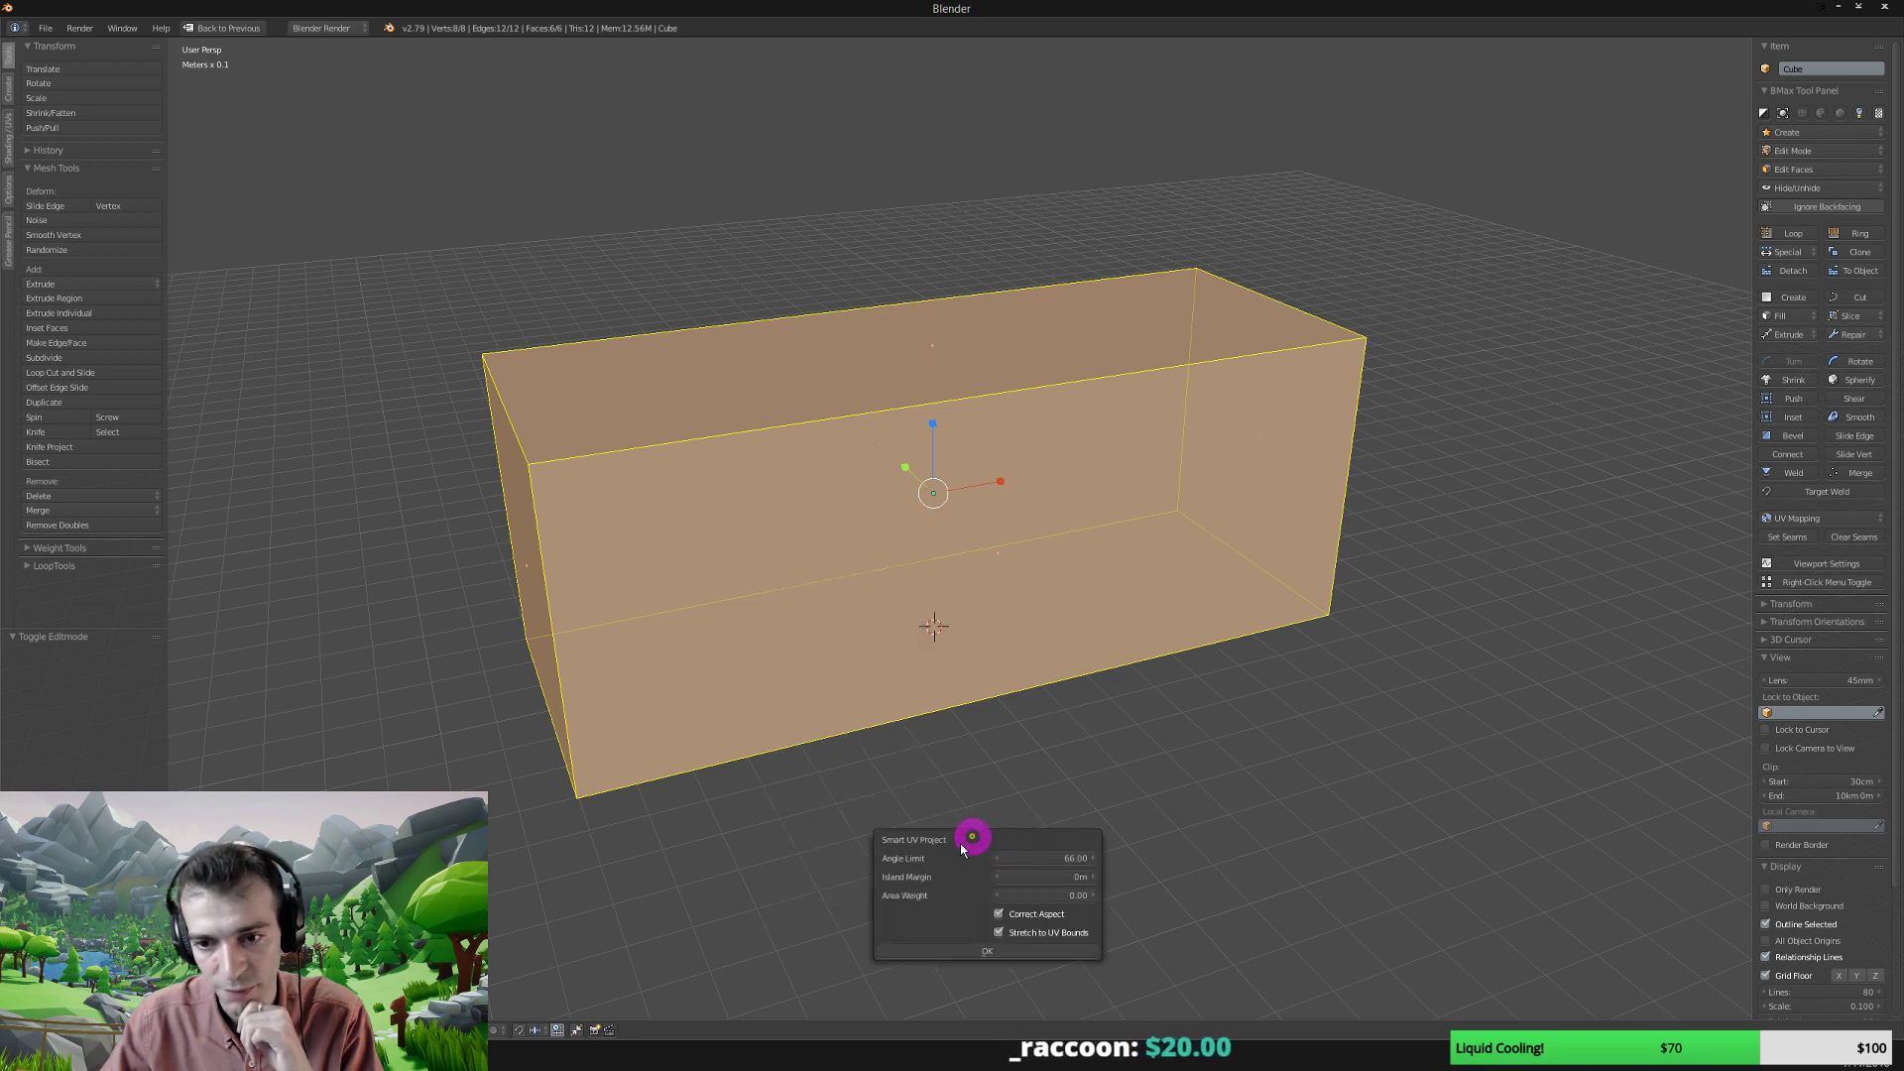
pyautogui.click(980, 950)
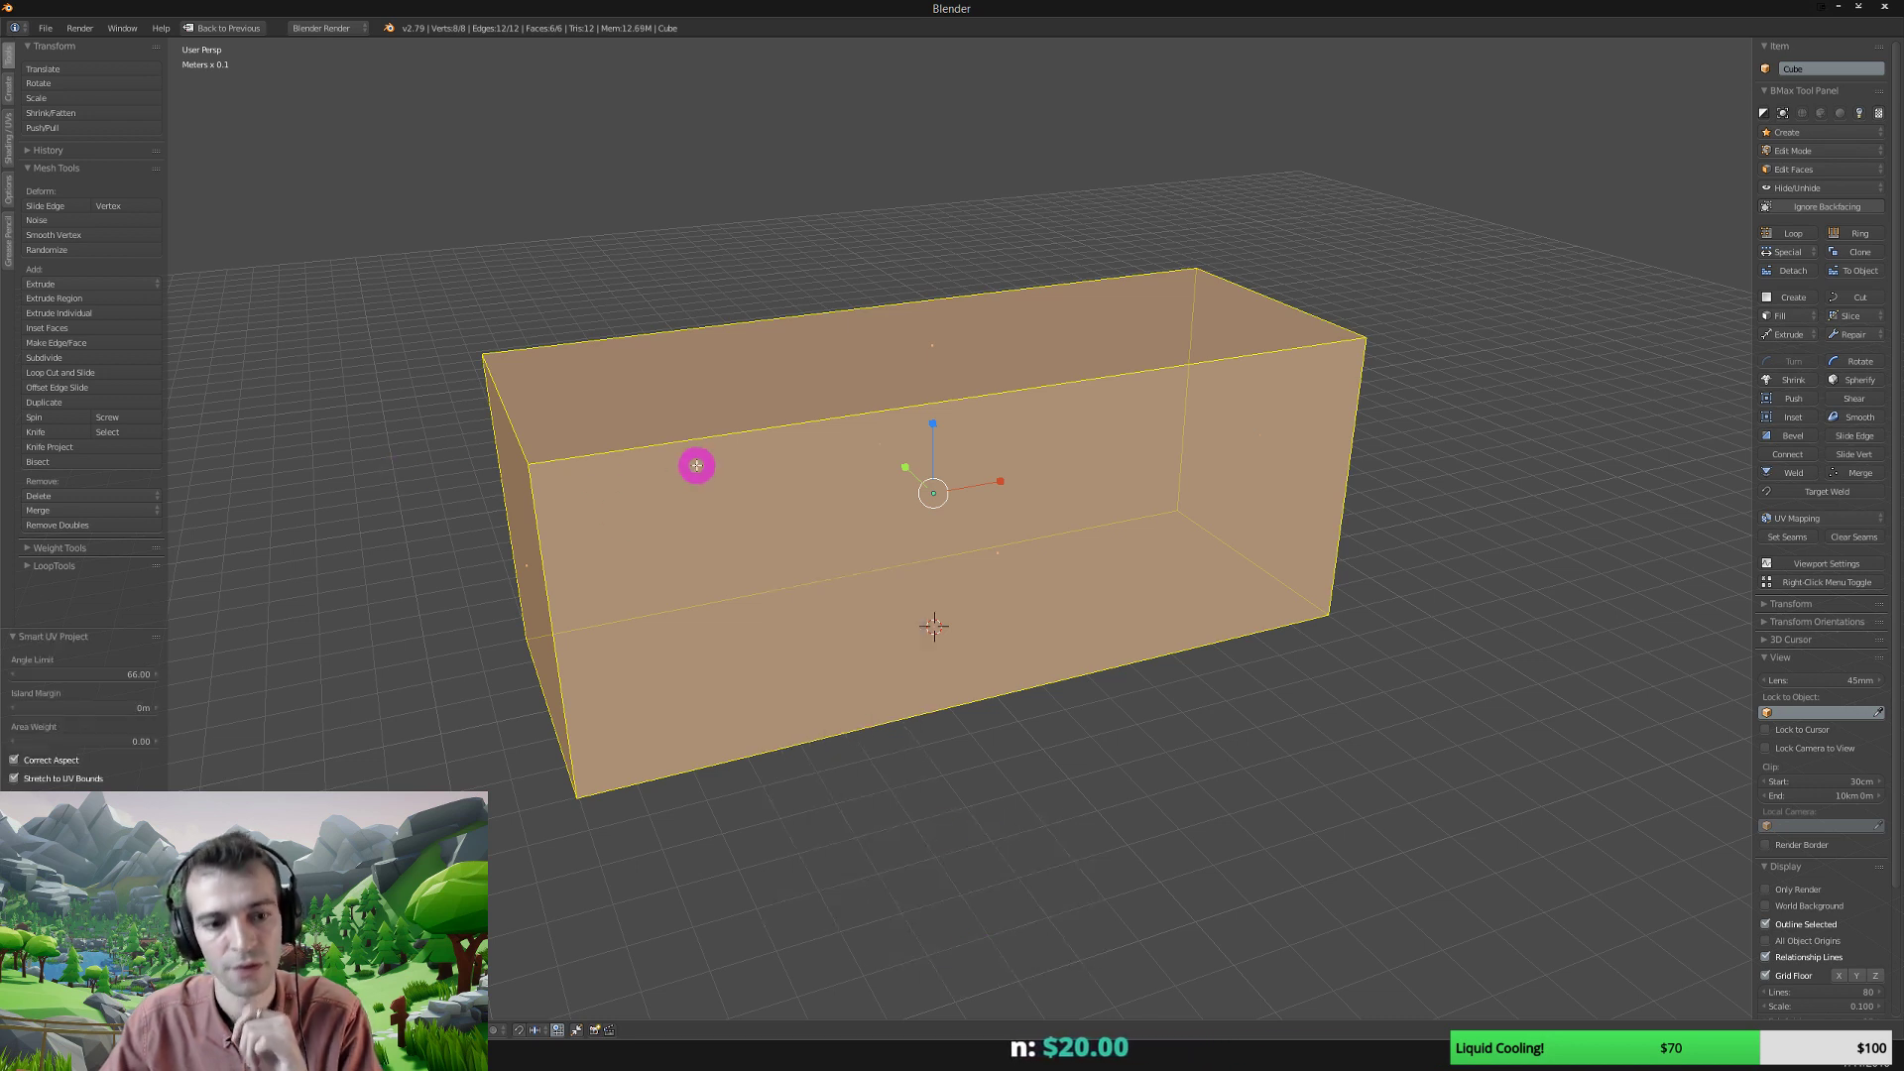
pyautogui.moveTo(748, 502); pyautogui.dragTo(830, 563, button='middle')
pyautogui.rightClick(836, 535)
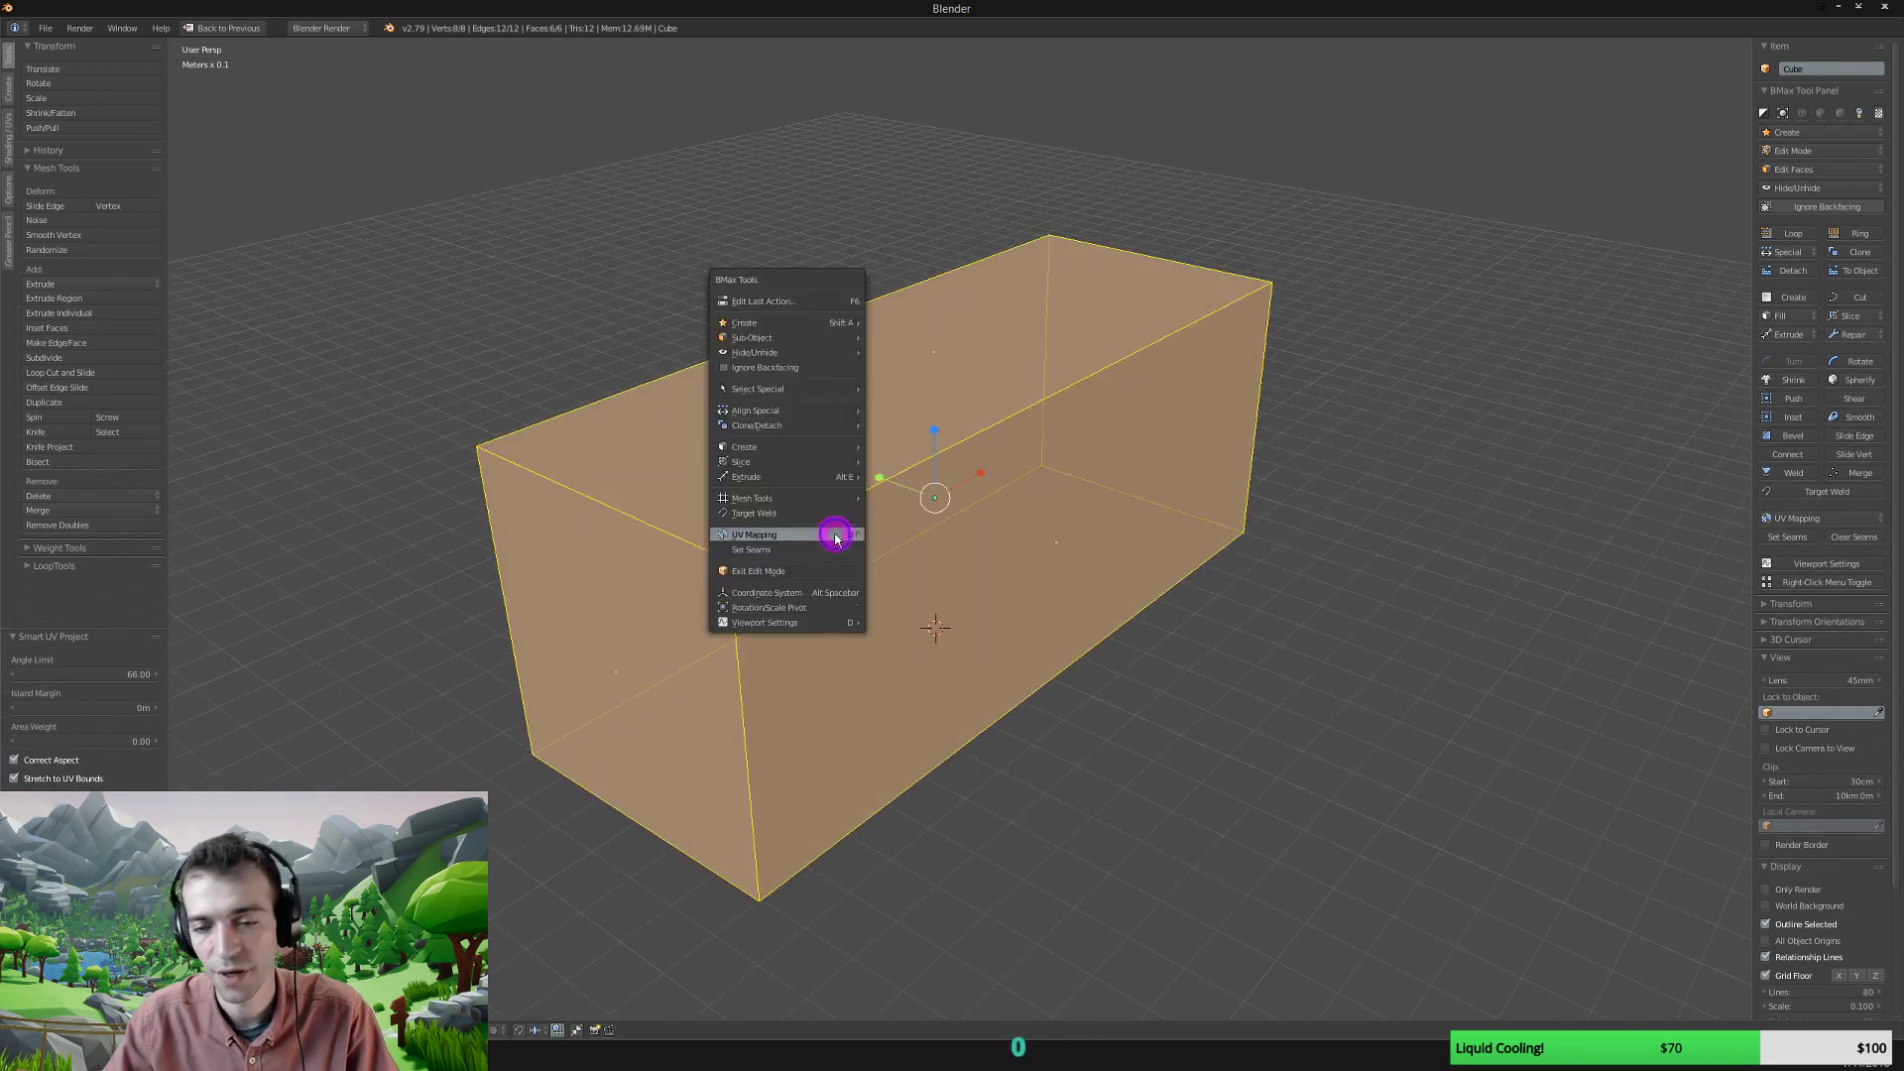
pyautogui.click(804, 574)
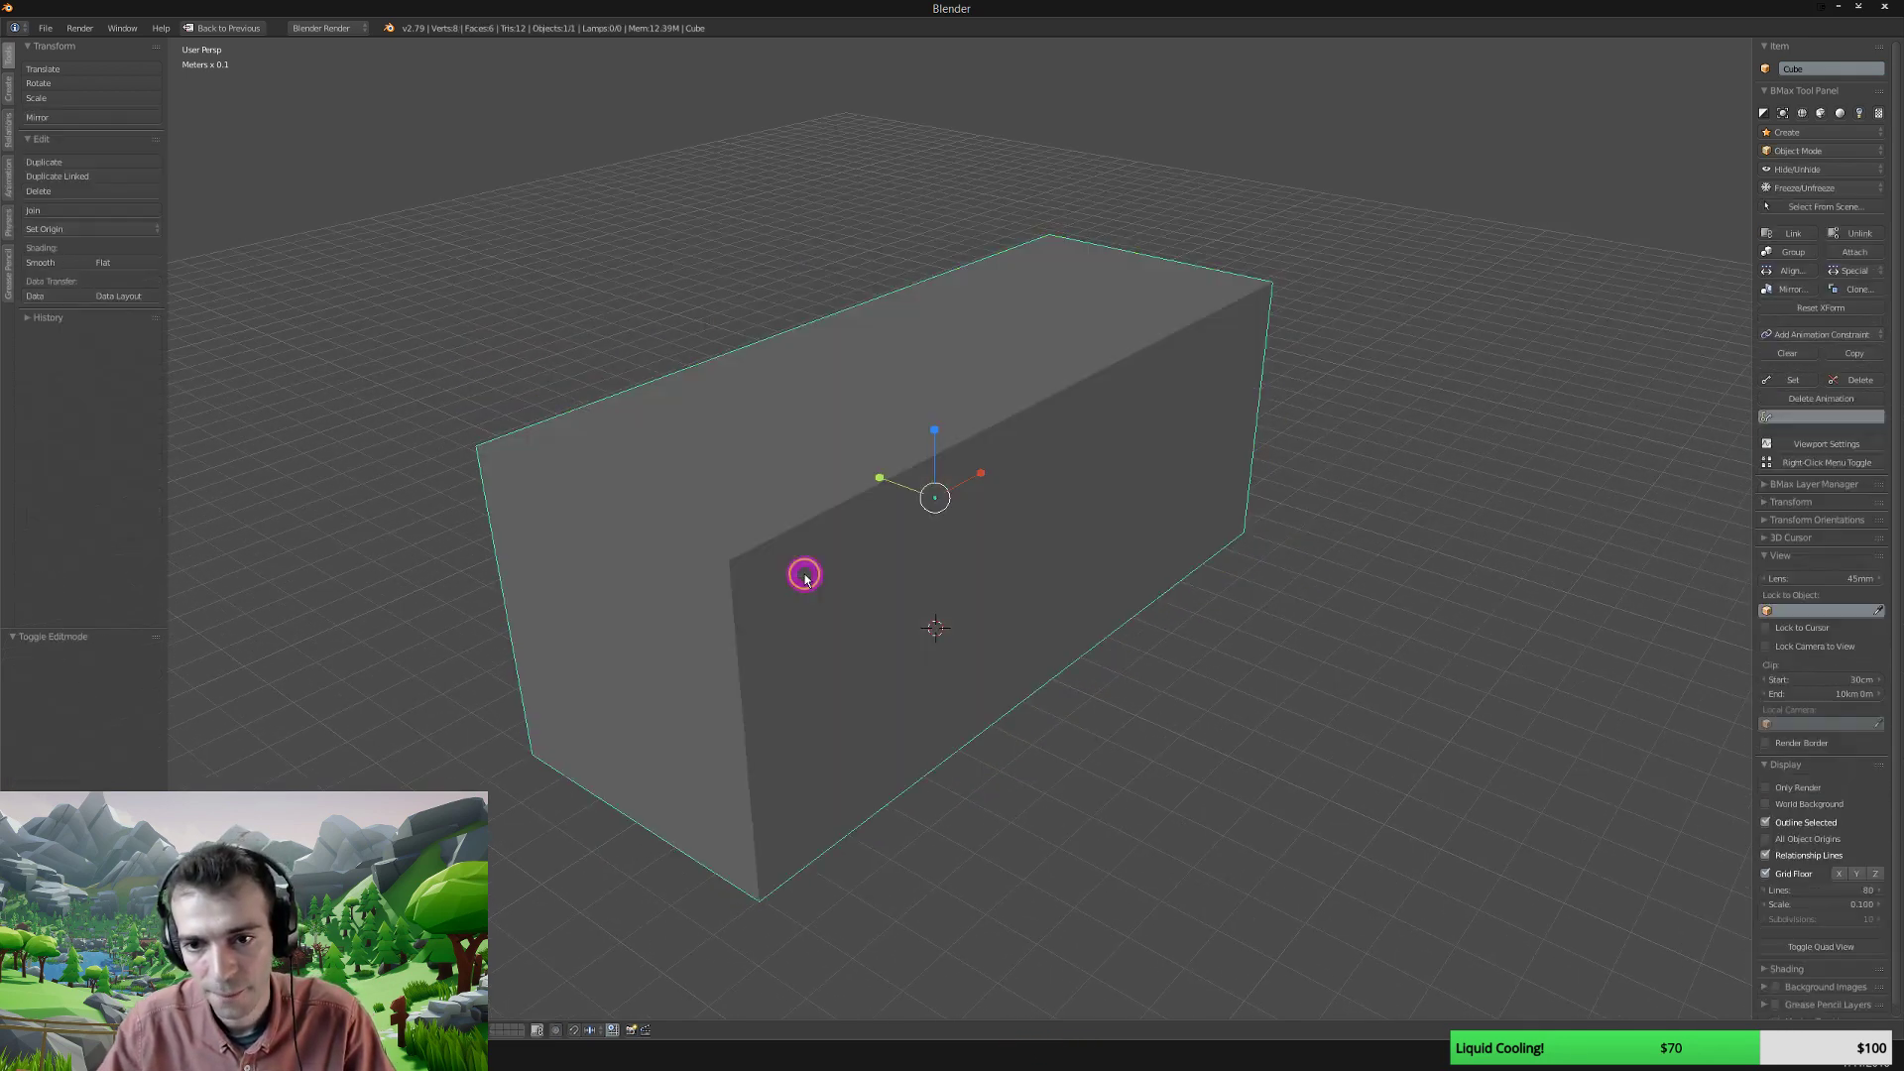
pyautogui.moveTo(849, 655); pyautogui.dragTo(829, 651, button='middle')
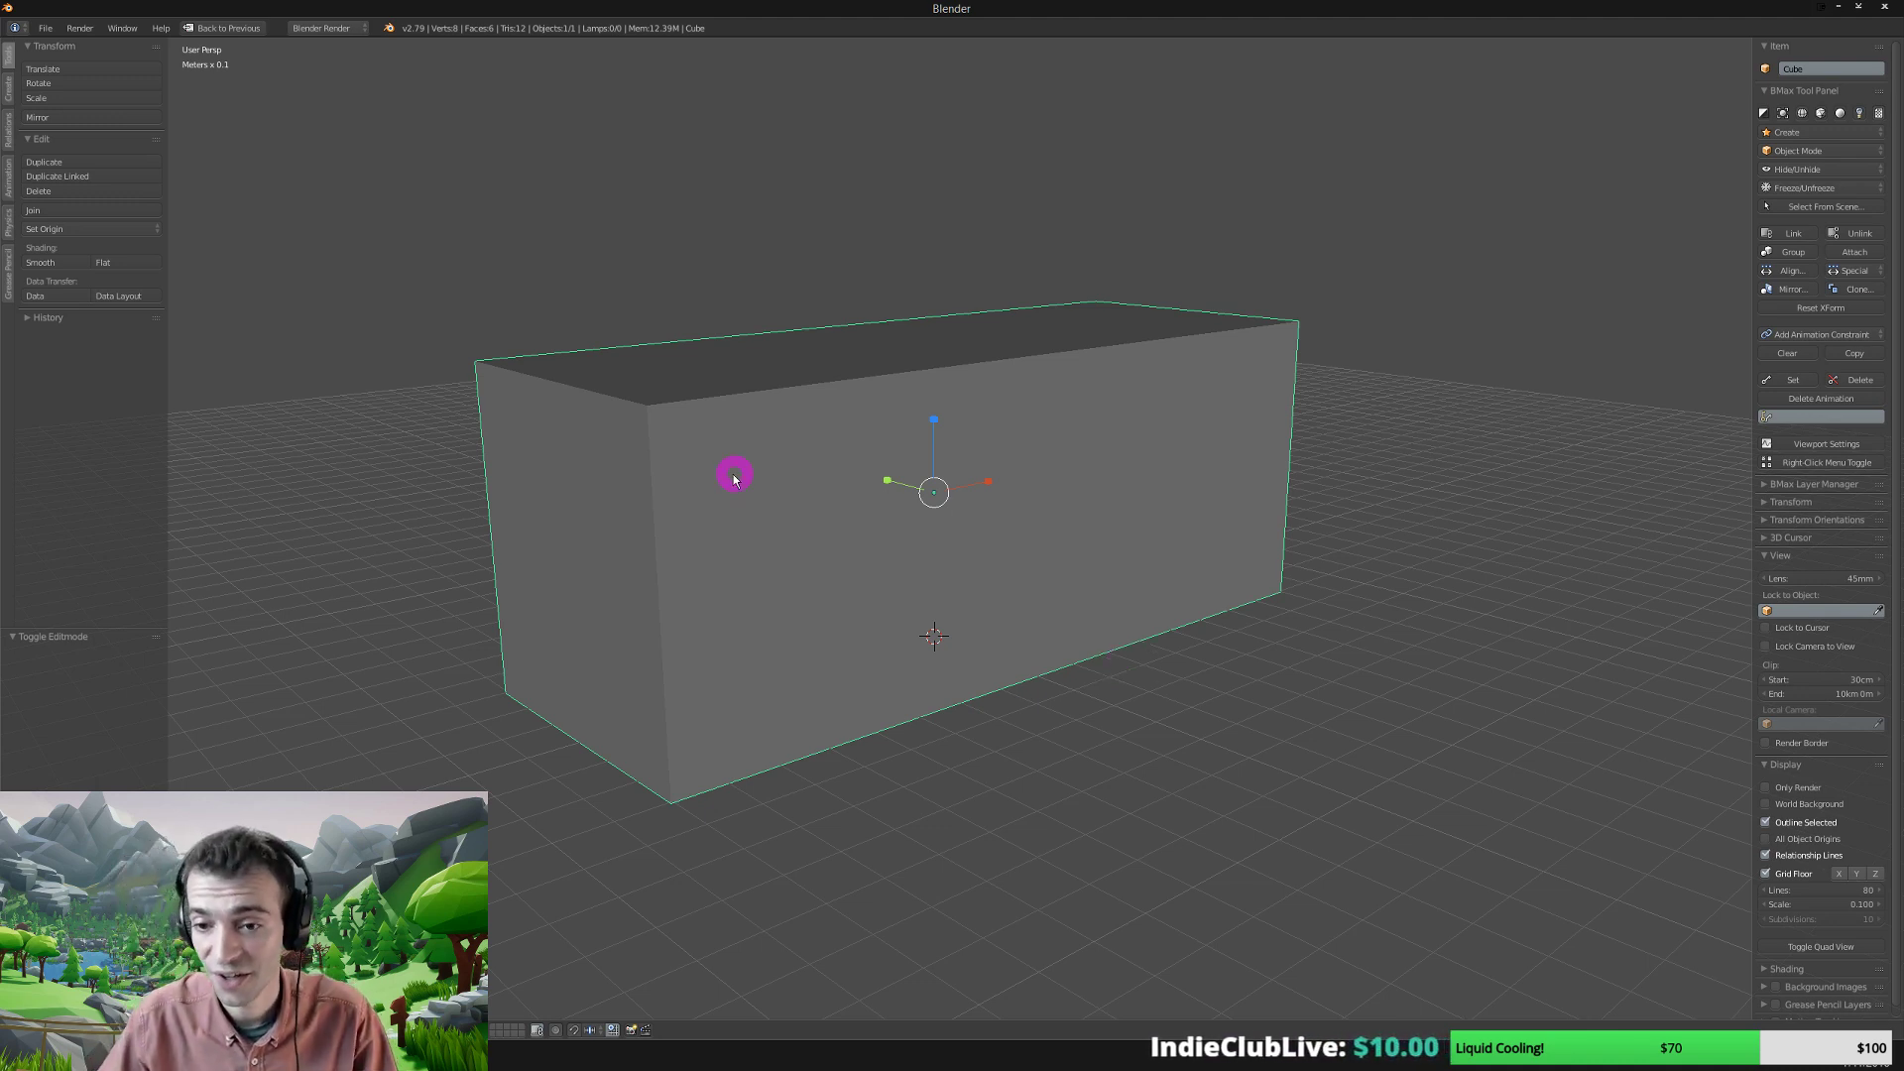
pyautogui.moveTo(734, 474); pyautogui.dragTo(800, 525, button='middle')
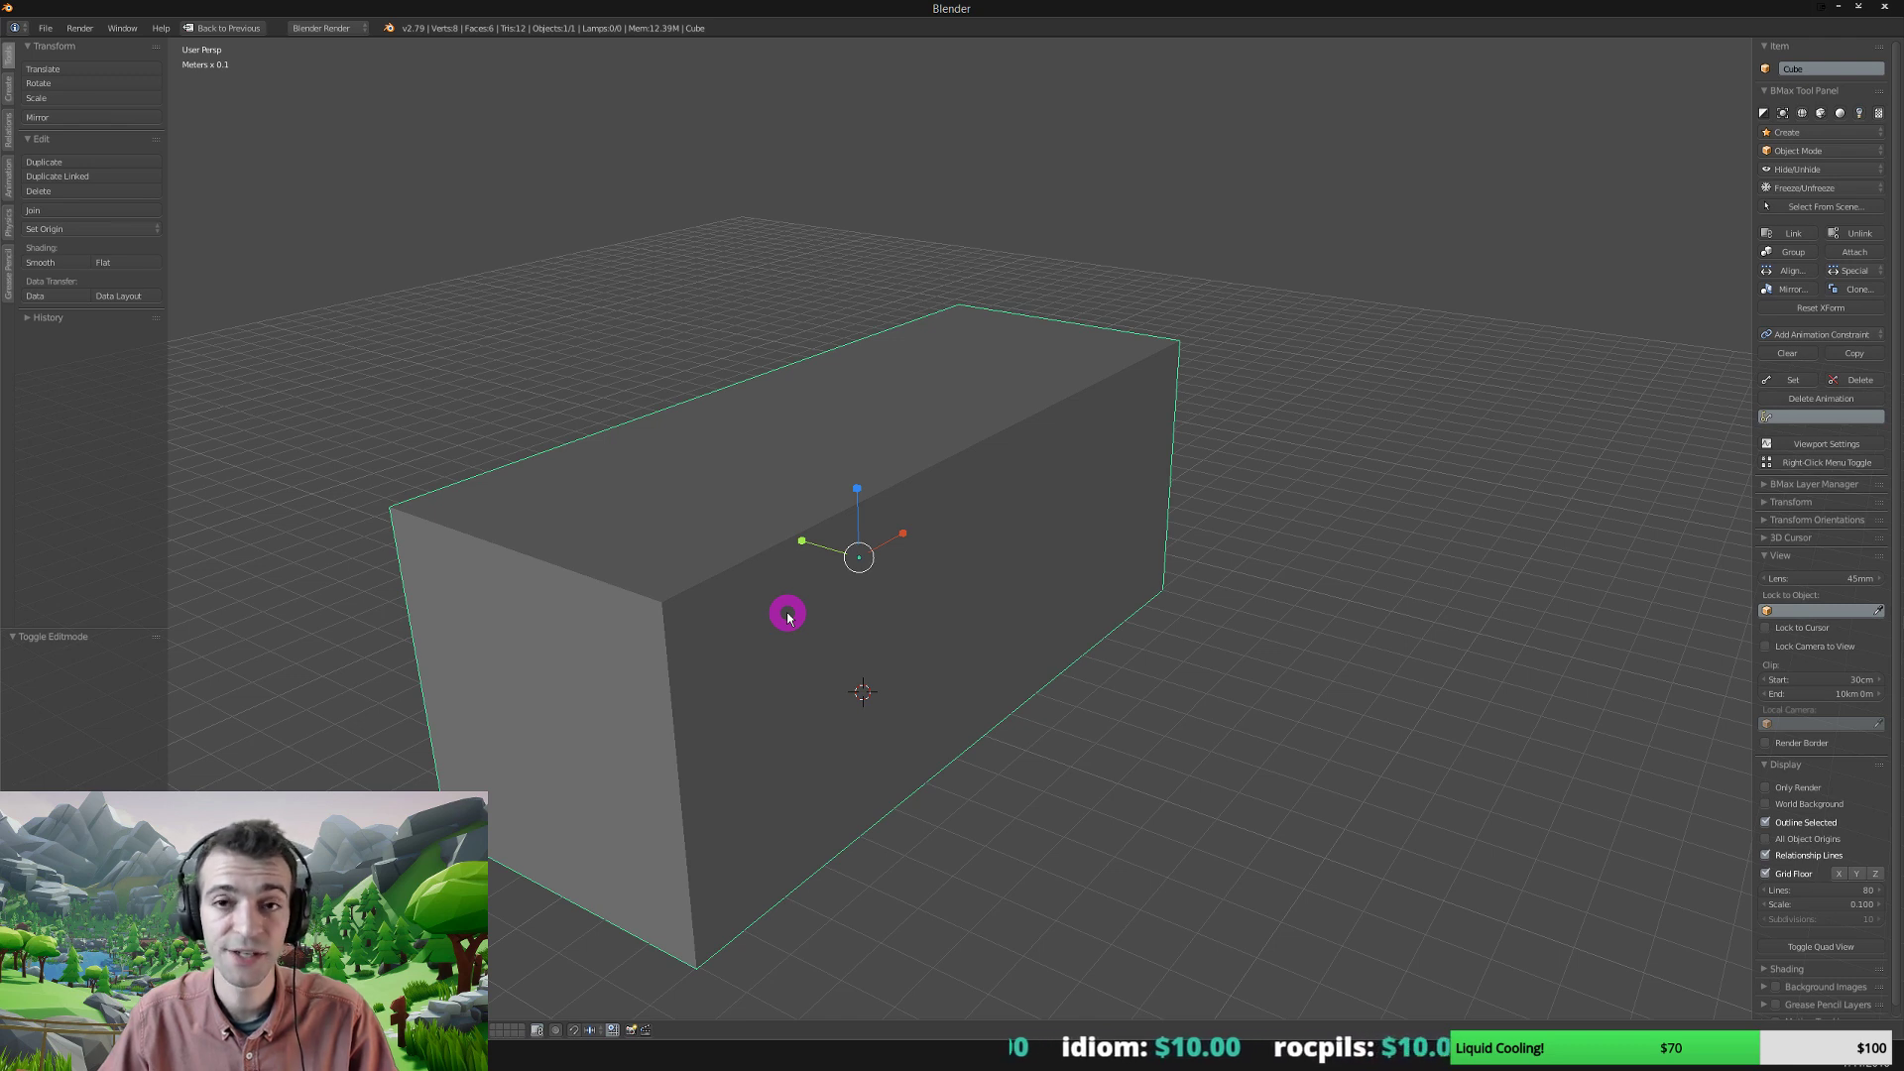
pyautogui.moveTo(775, 649); pyautogui.dragTo(898, 623, button='middle')
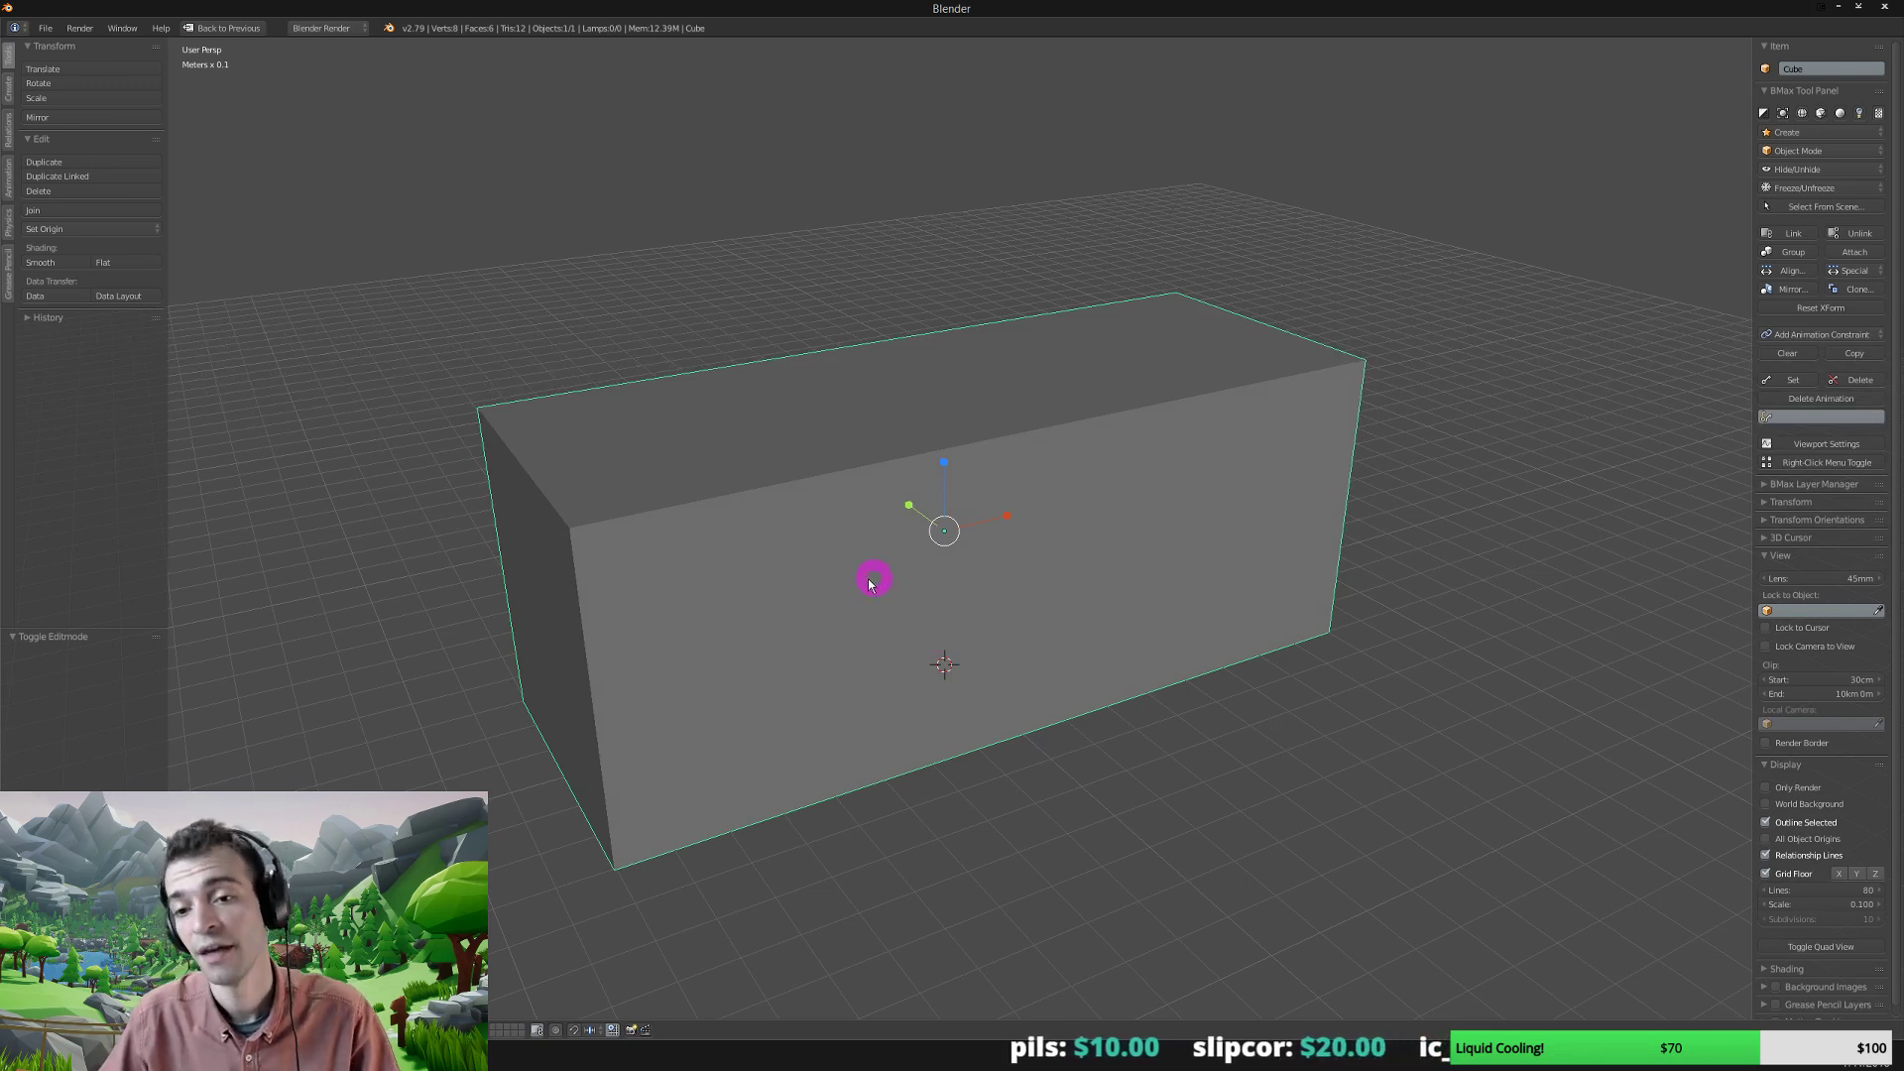
pyautogui.moveTo(872, 579); pyautogui.dragTo(914, 532, button='middle')
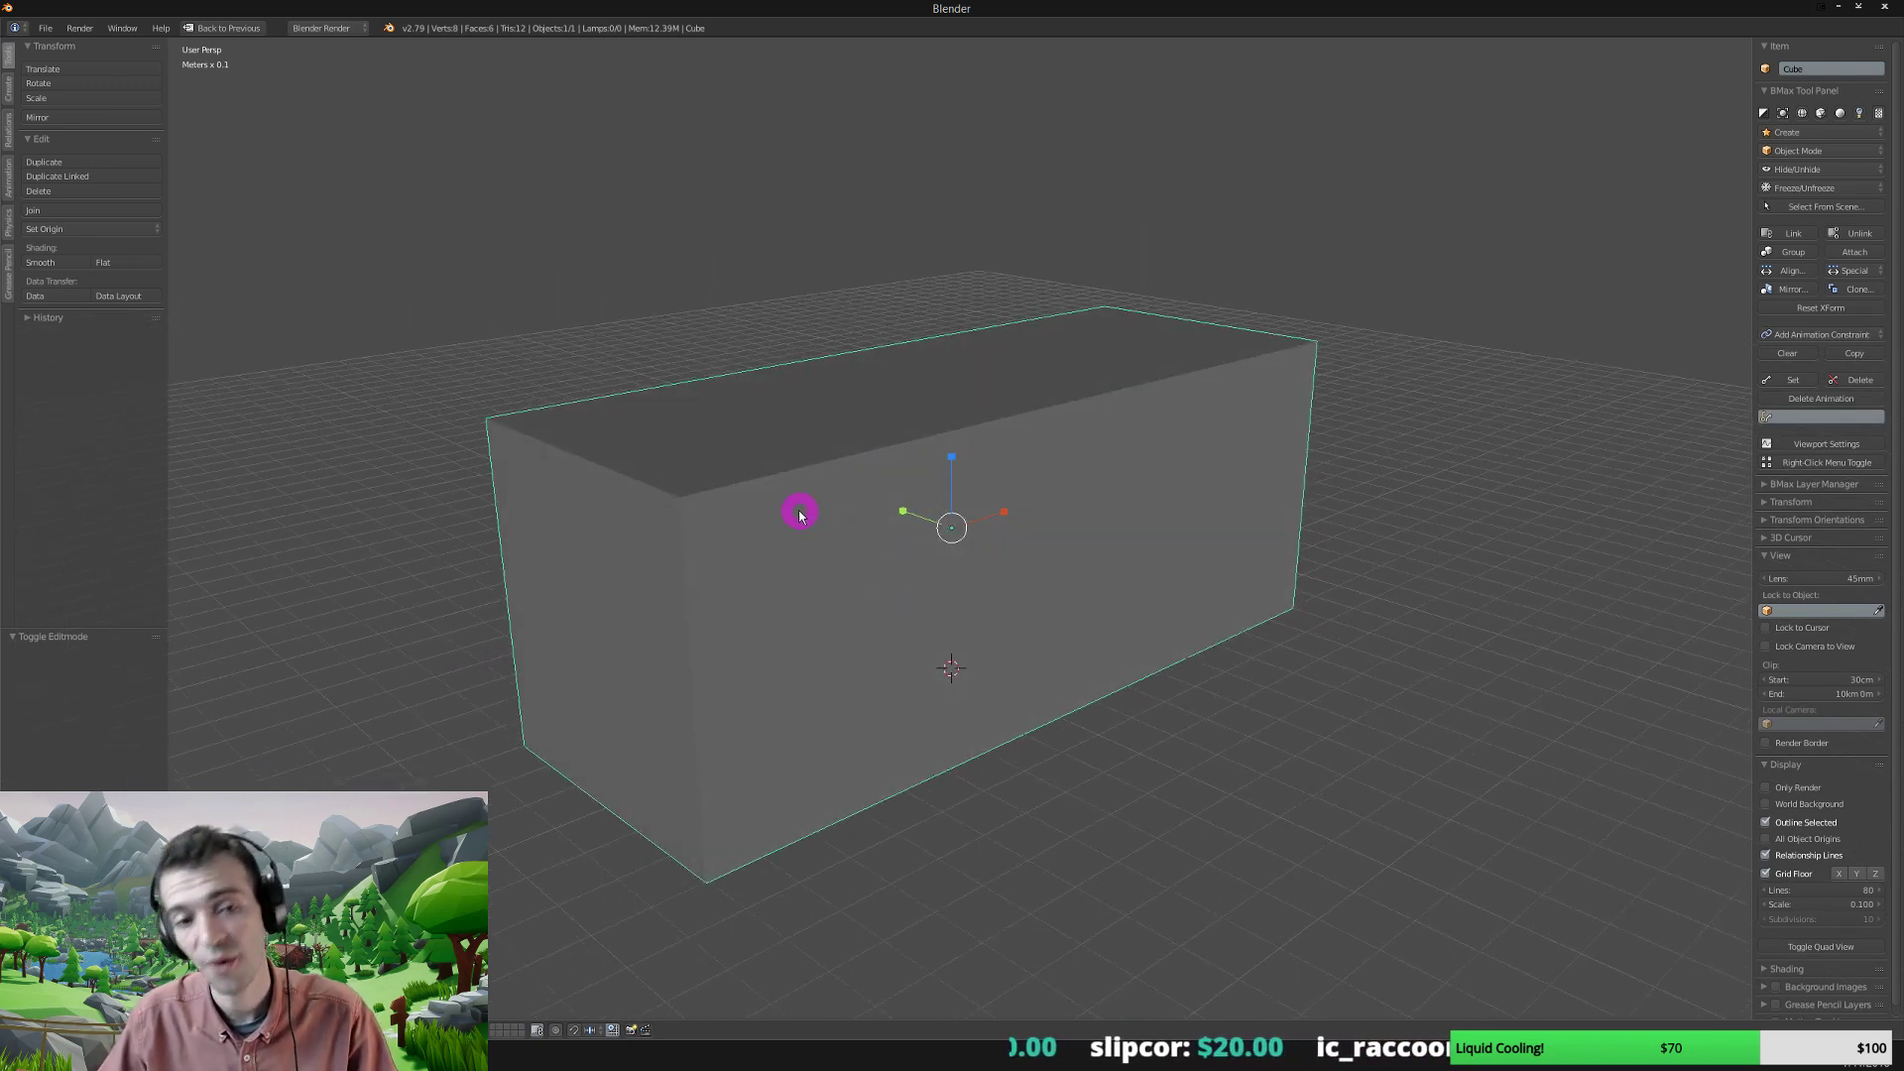
pyautogui.moveTo(799, 513); pyautogui.dragTo(1584, 811, button='middle')
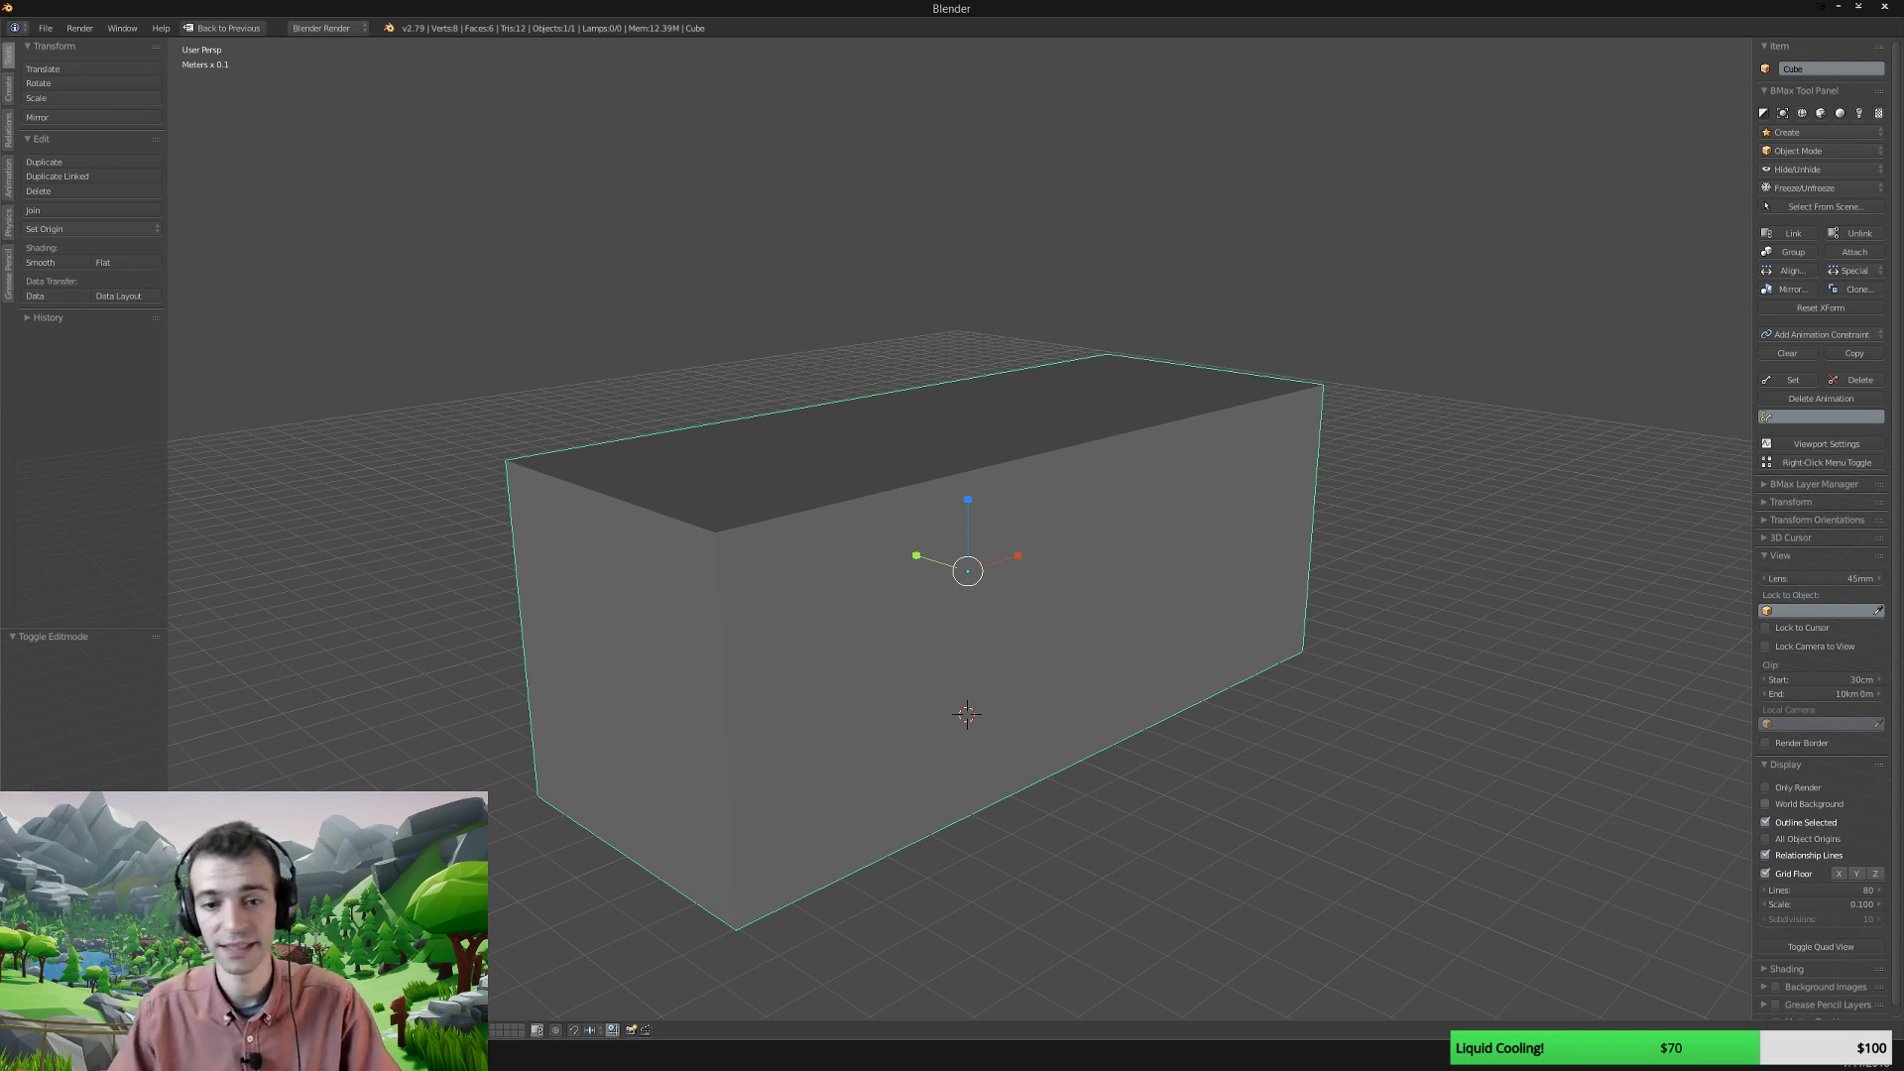
pyautogui.moveTo(867, 672); pyautogui.dragTo(807, 604, button='middle')
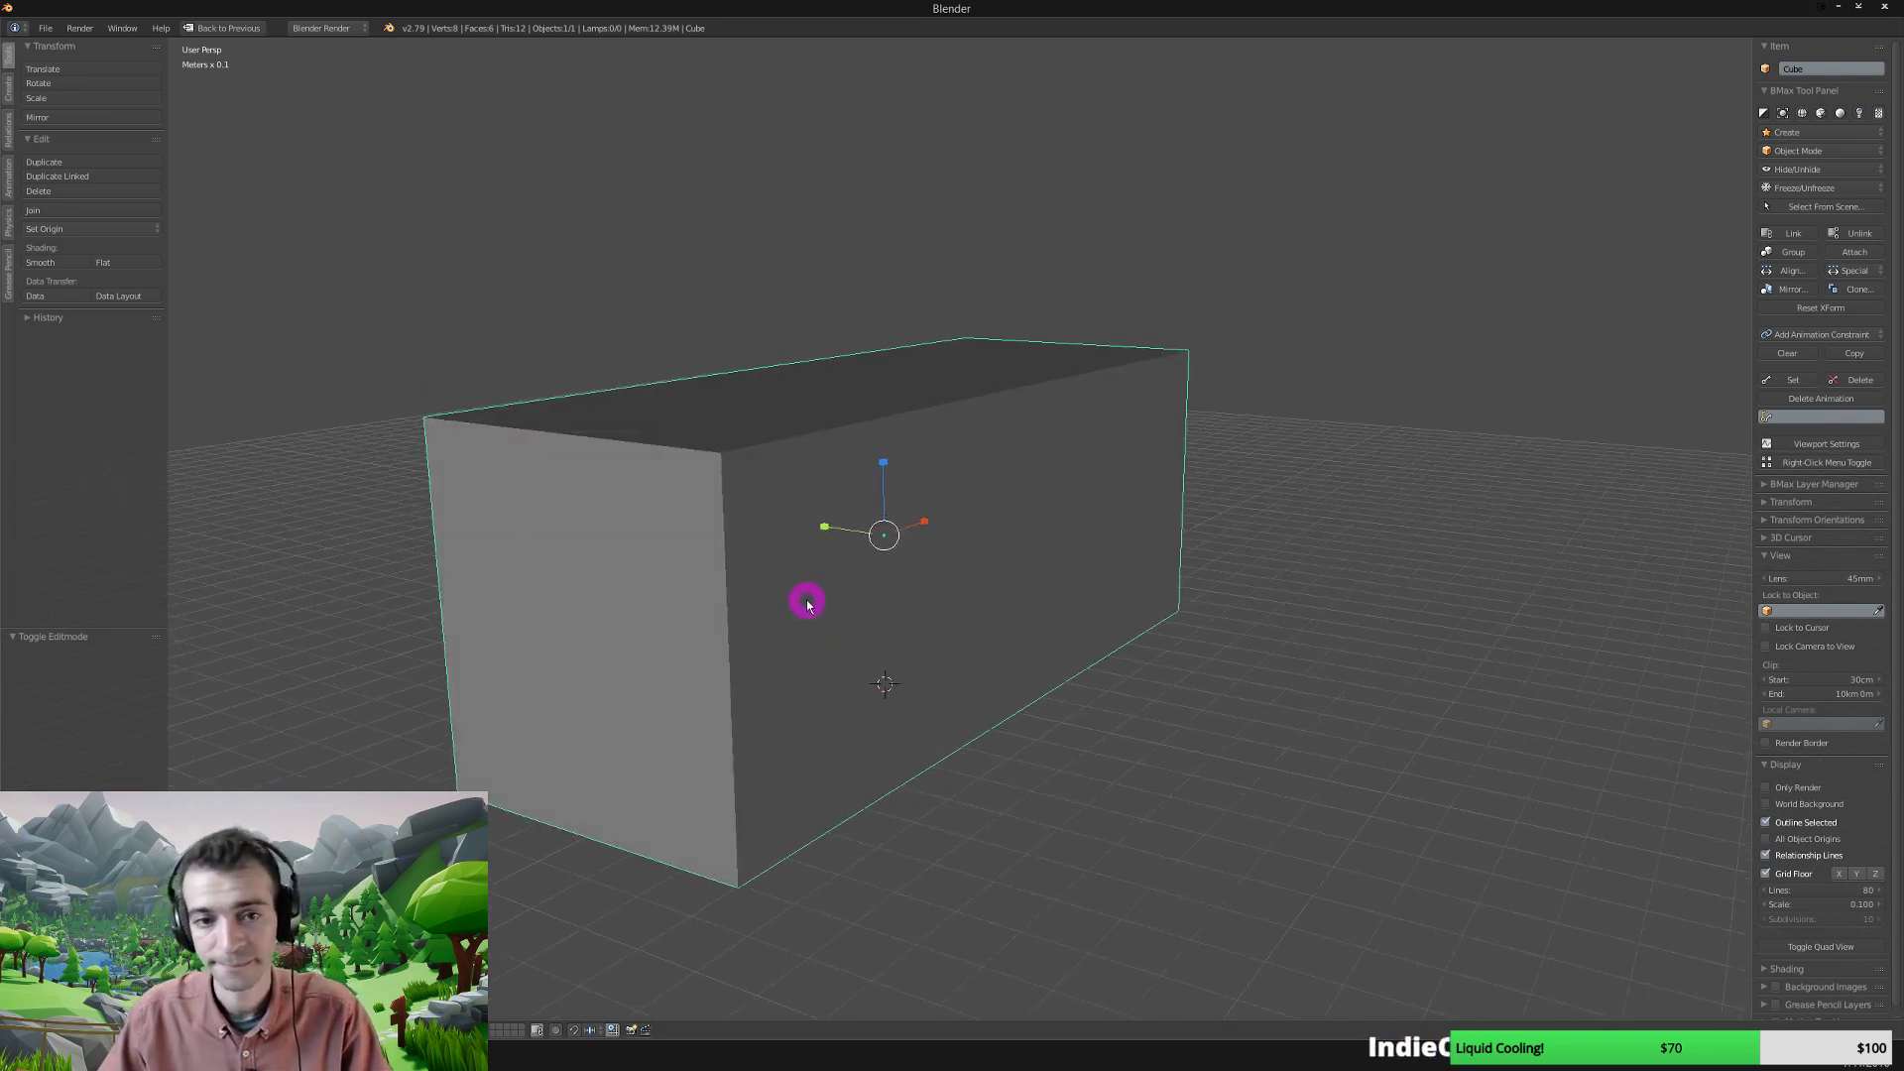
pyautogui.click(163, 27)
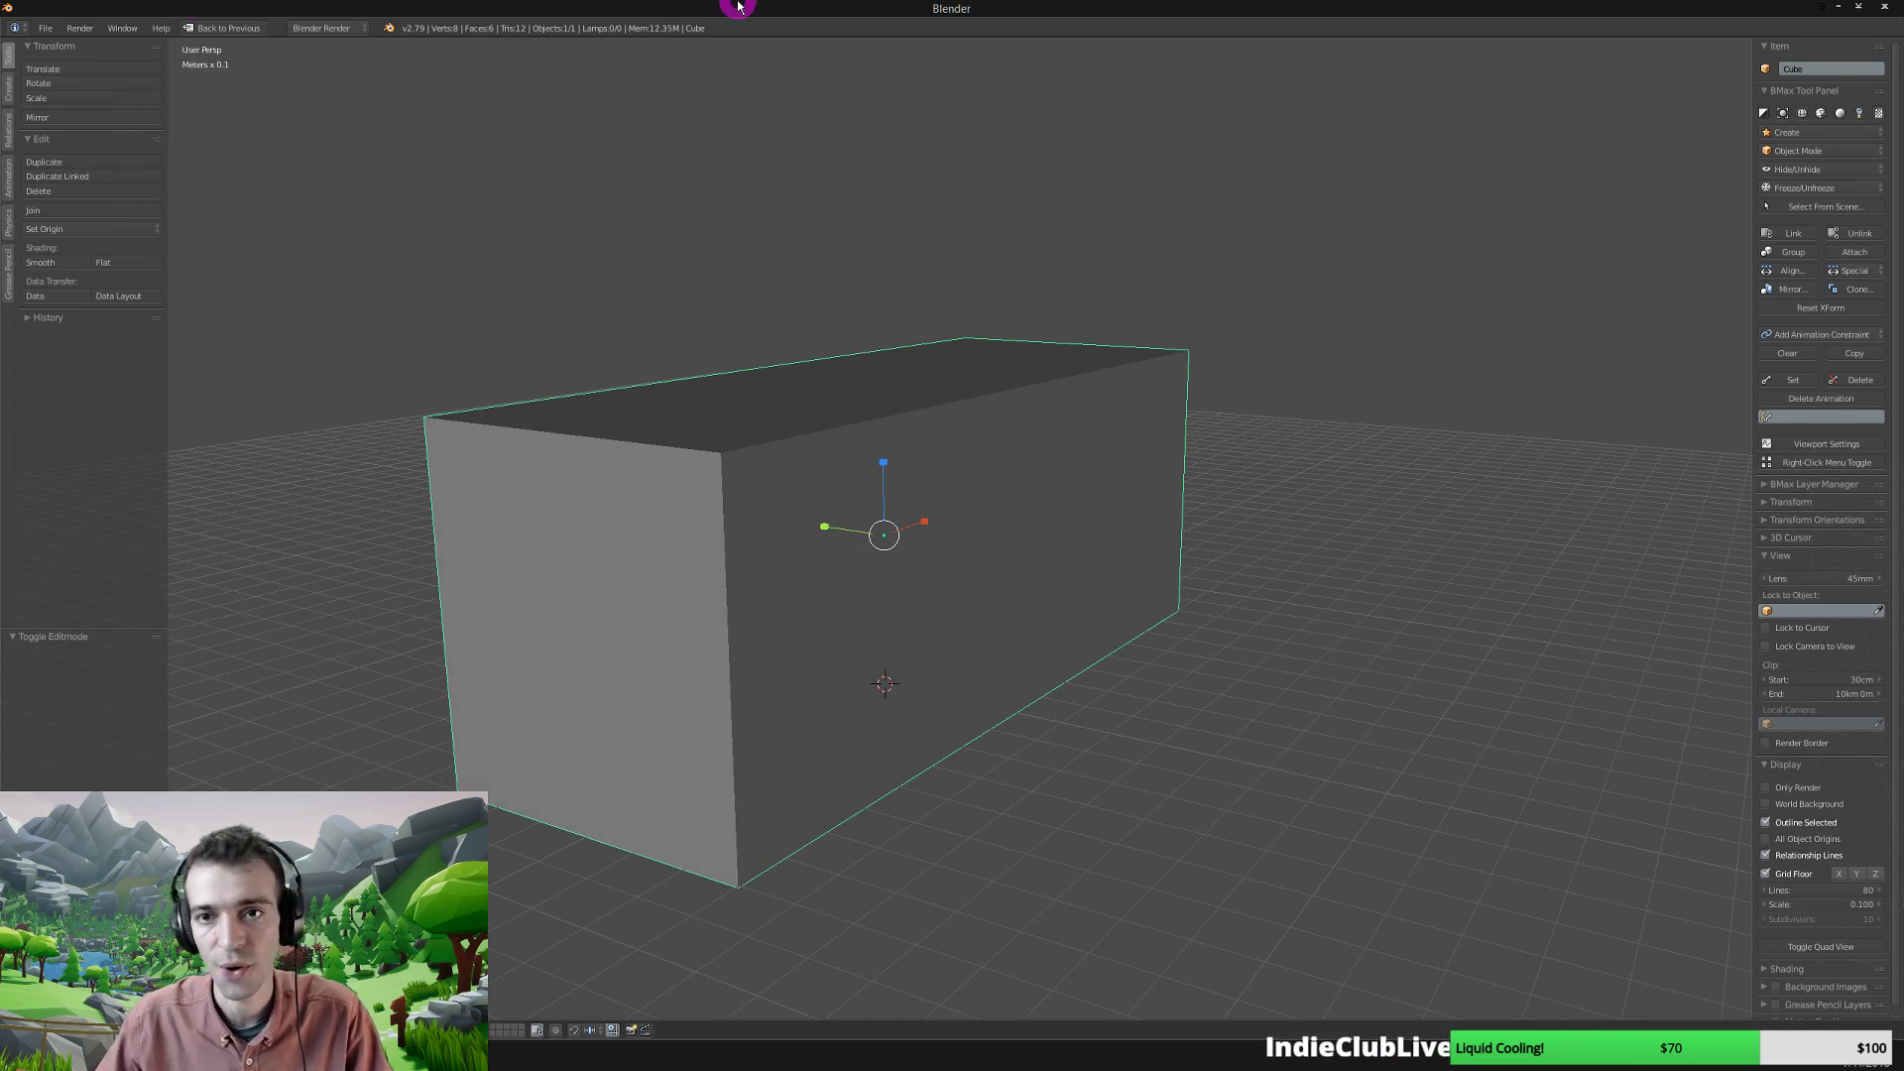
# Start exporting the box to FBX format.
pyautogui.click(46, 28)
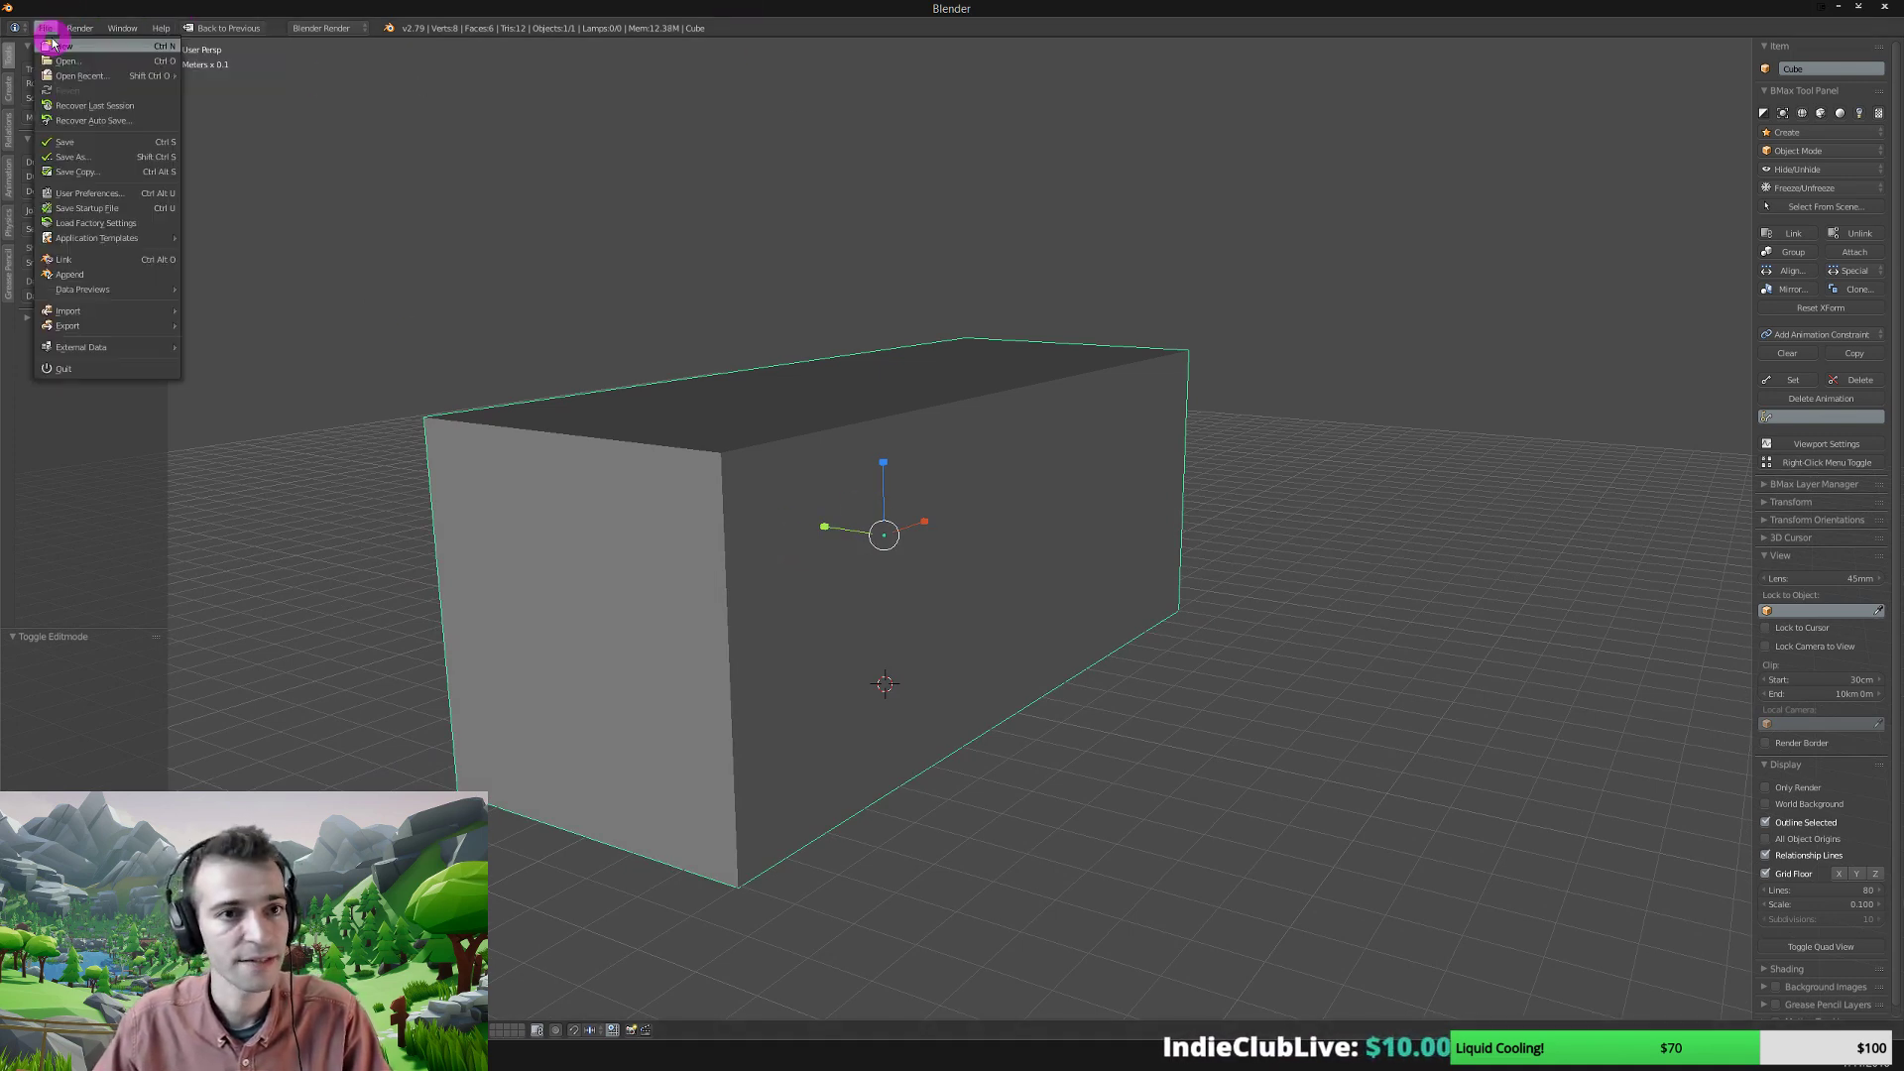
pyautogui.moveTo(85, 325)
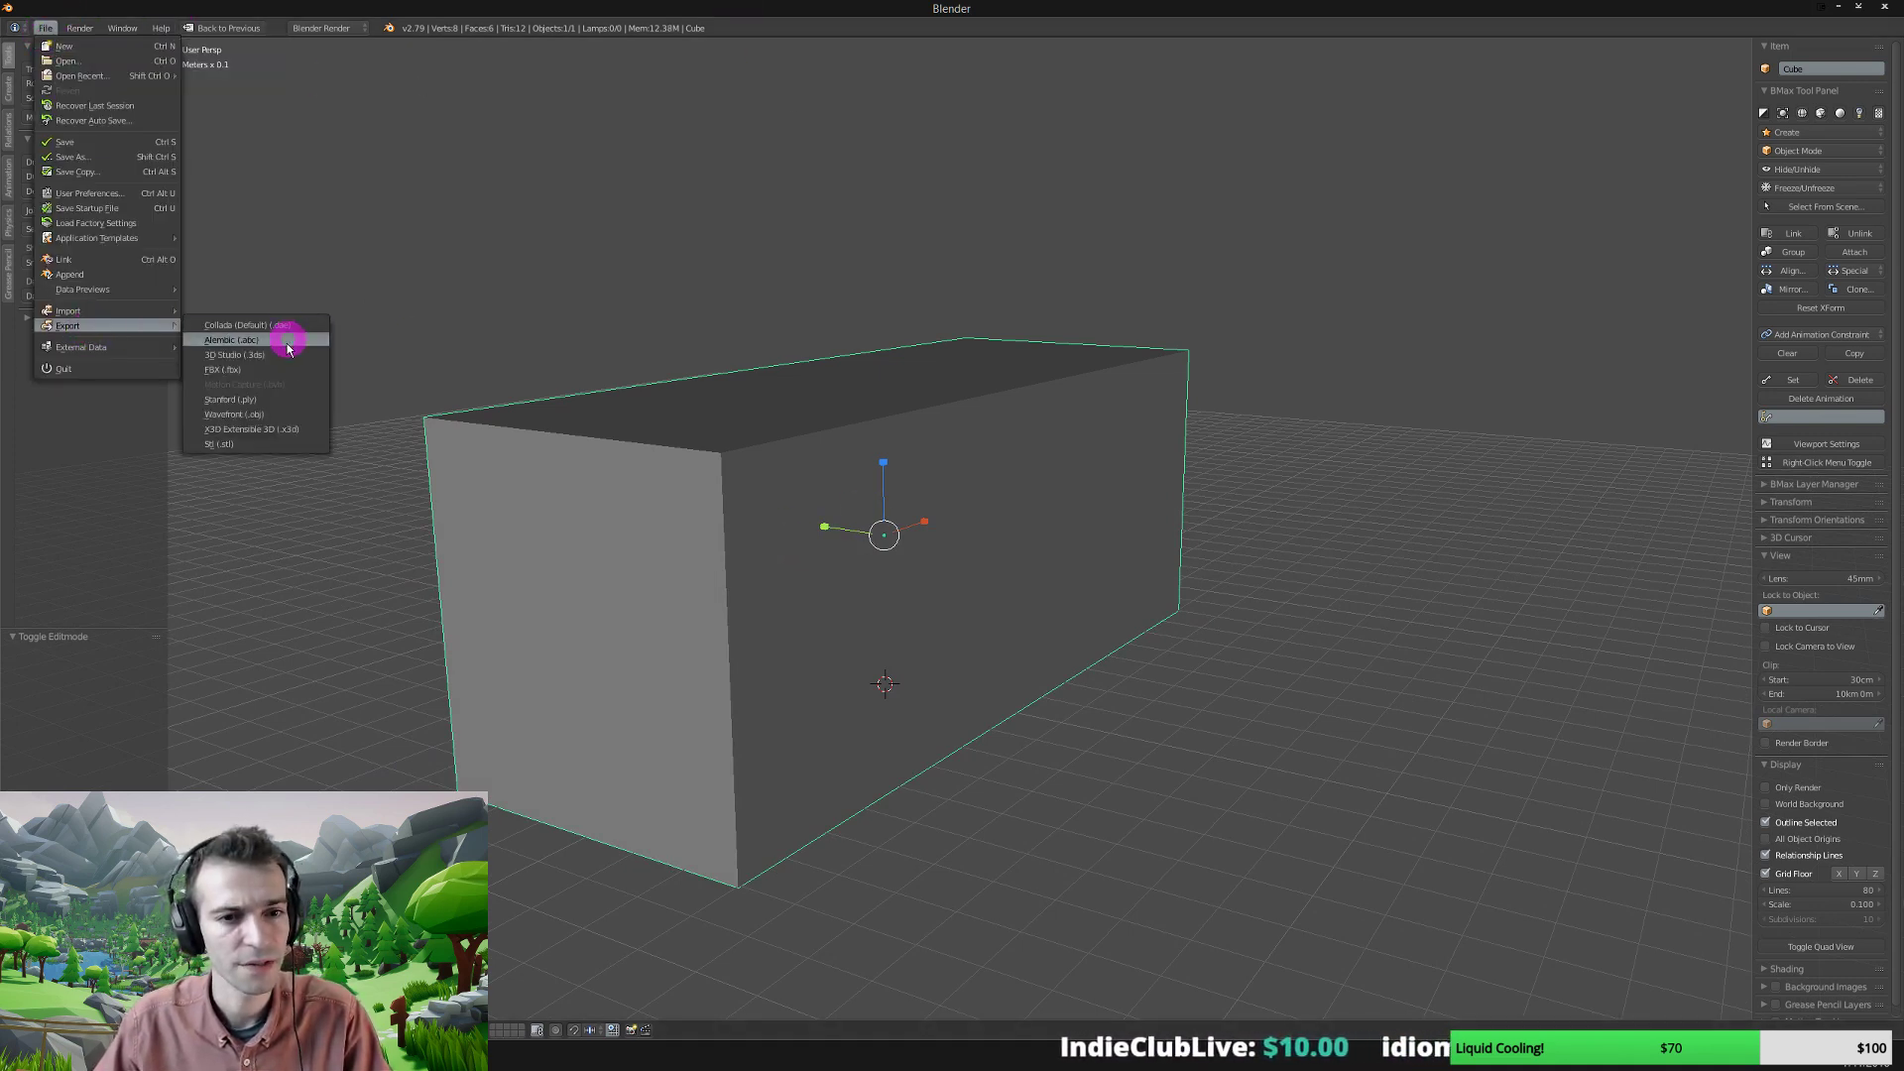
pyautogui.click(267, 370)
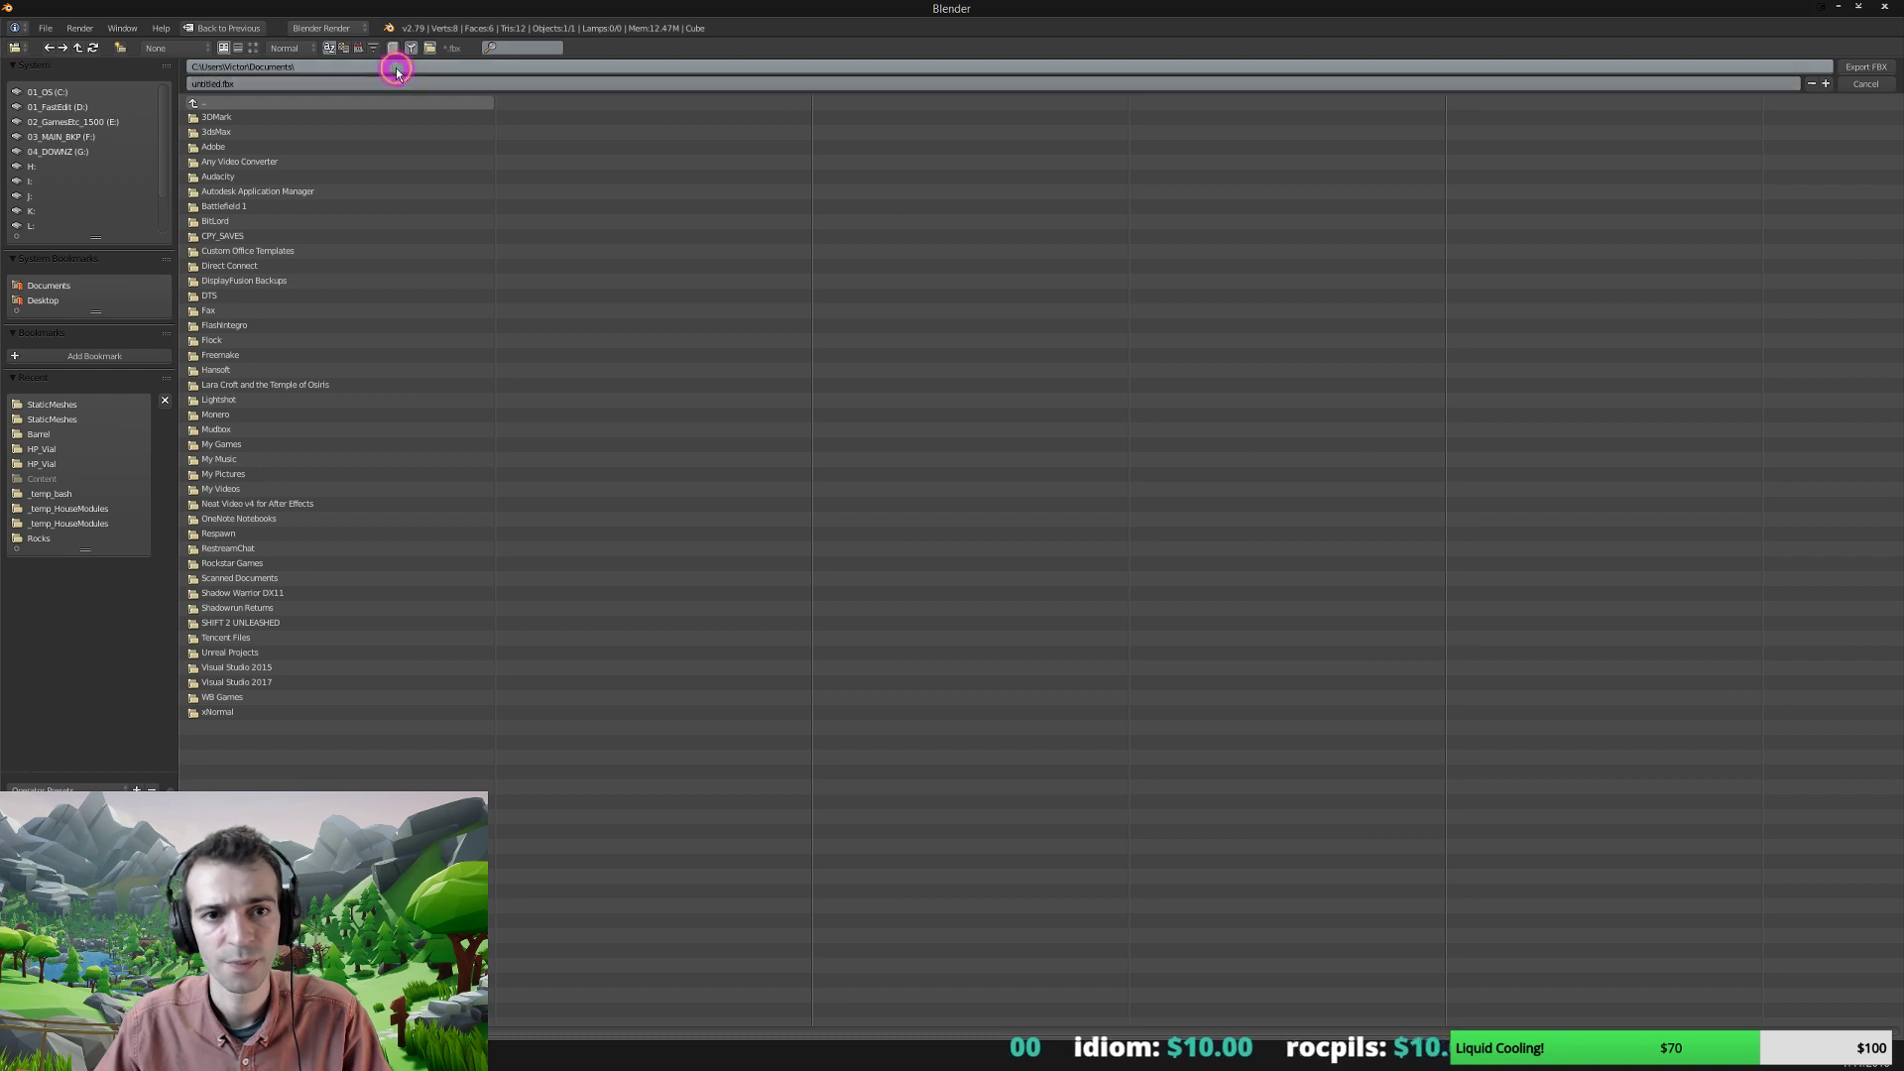
# Browse from the recent StaticMeshes folder up through its parent folders to the root of the D: drive.
pyautogui.click(51, 421)
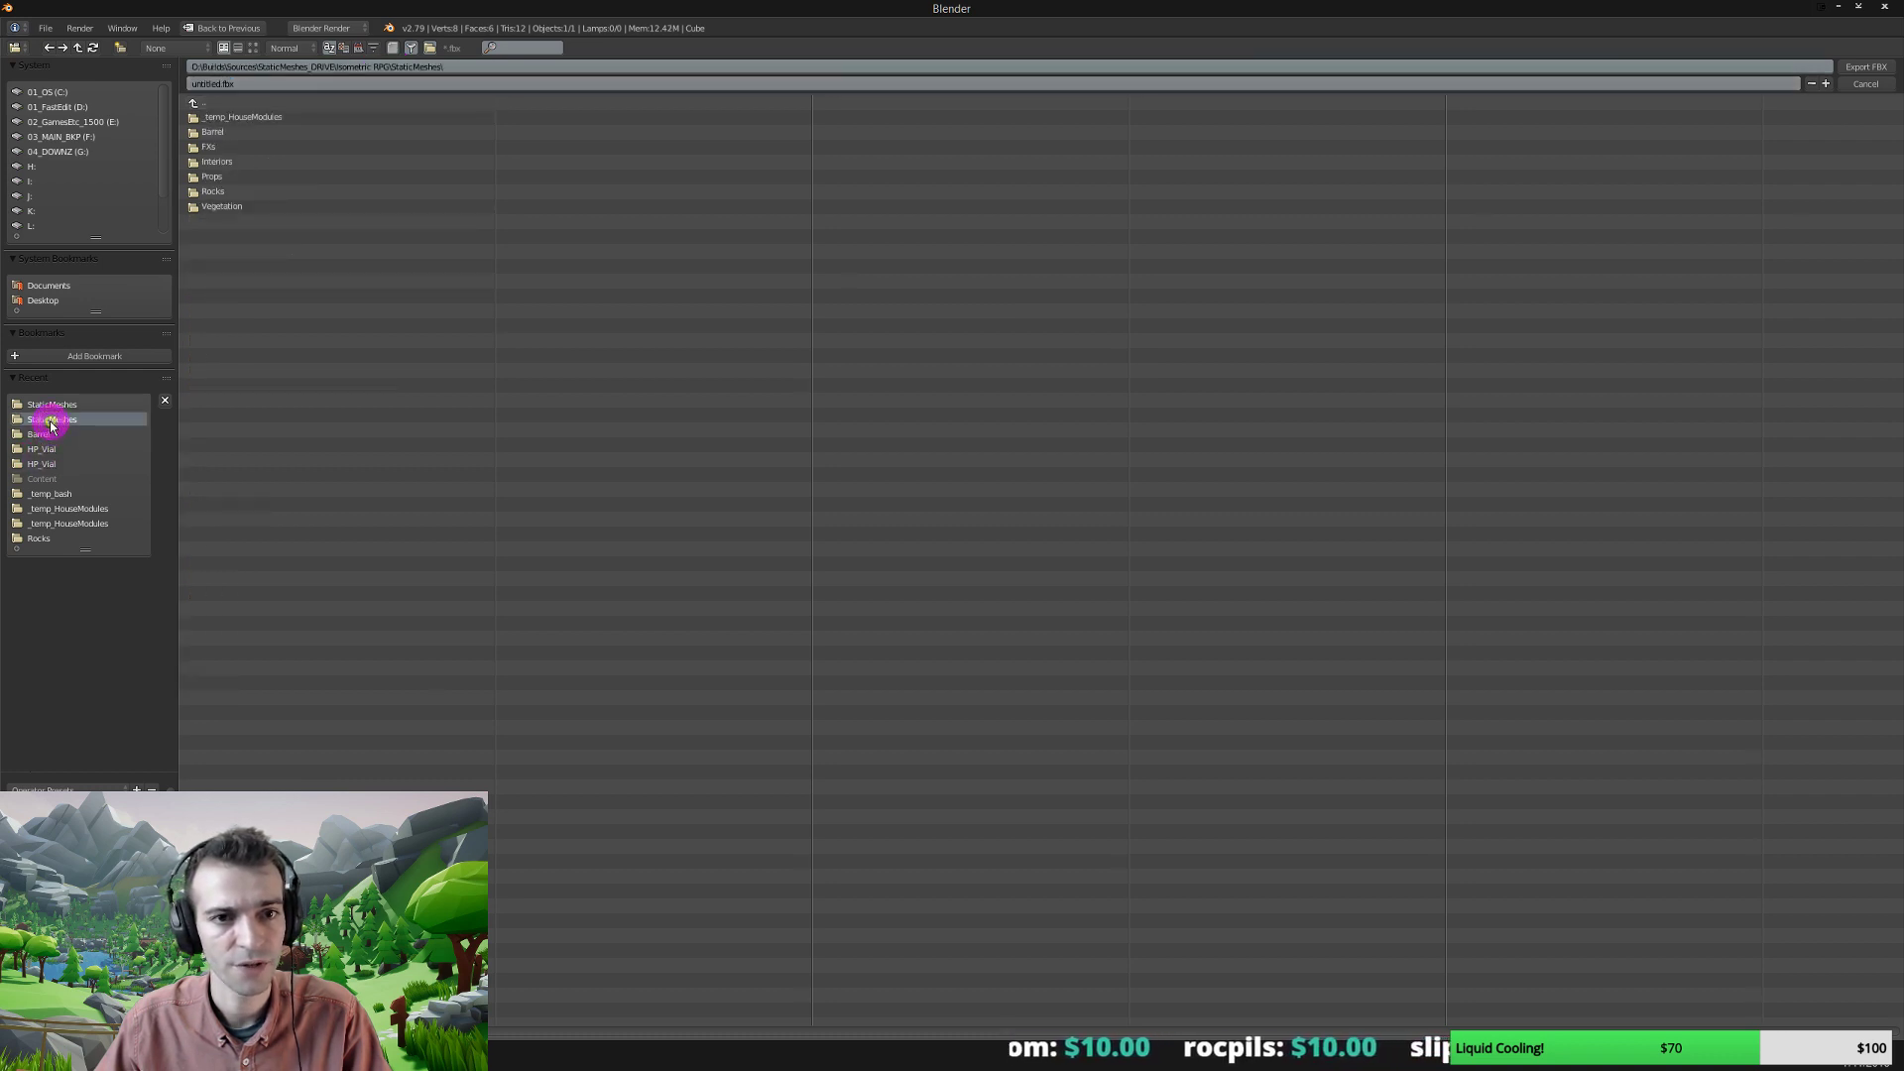
pyautogui.click(208, 65)
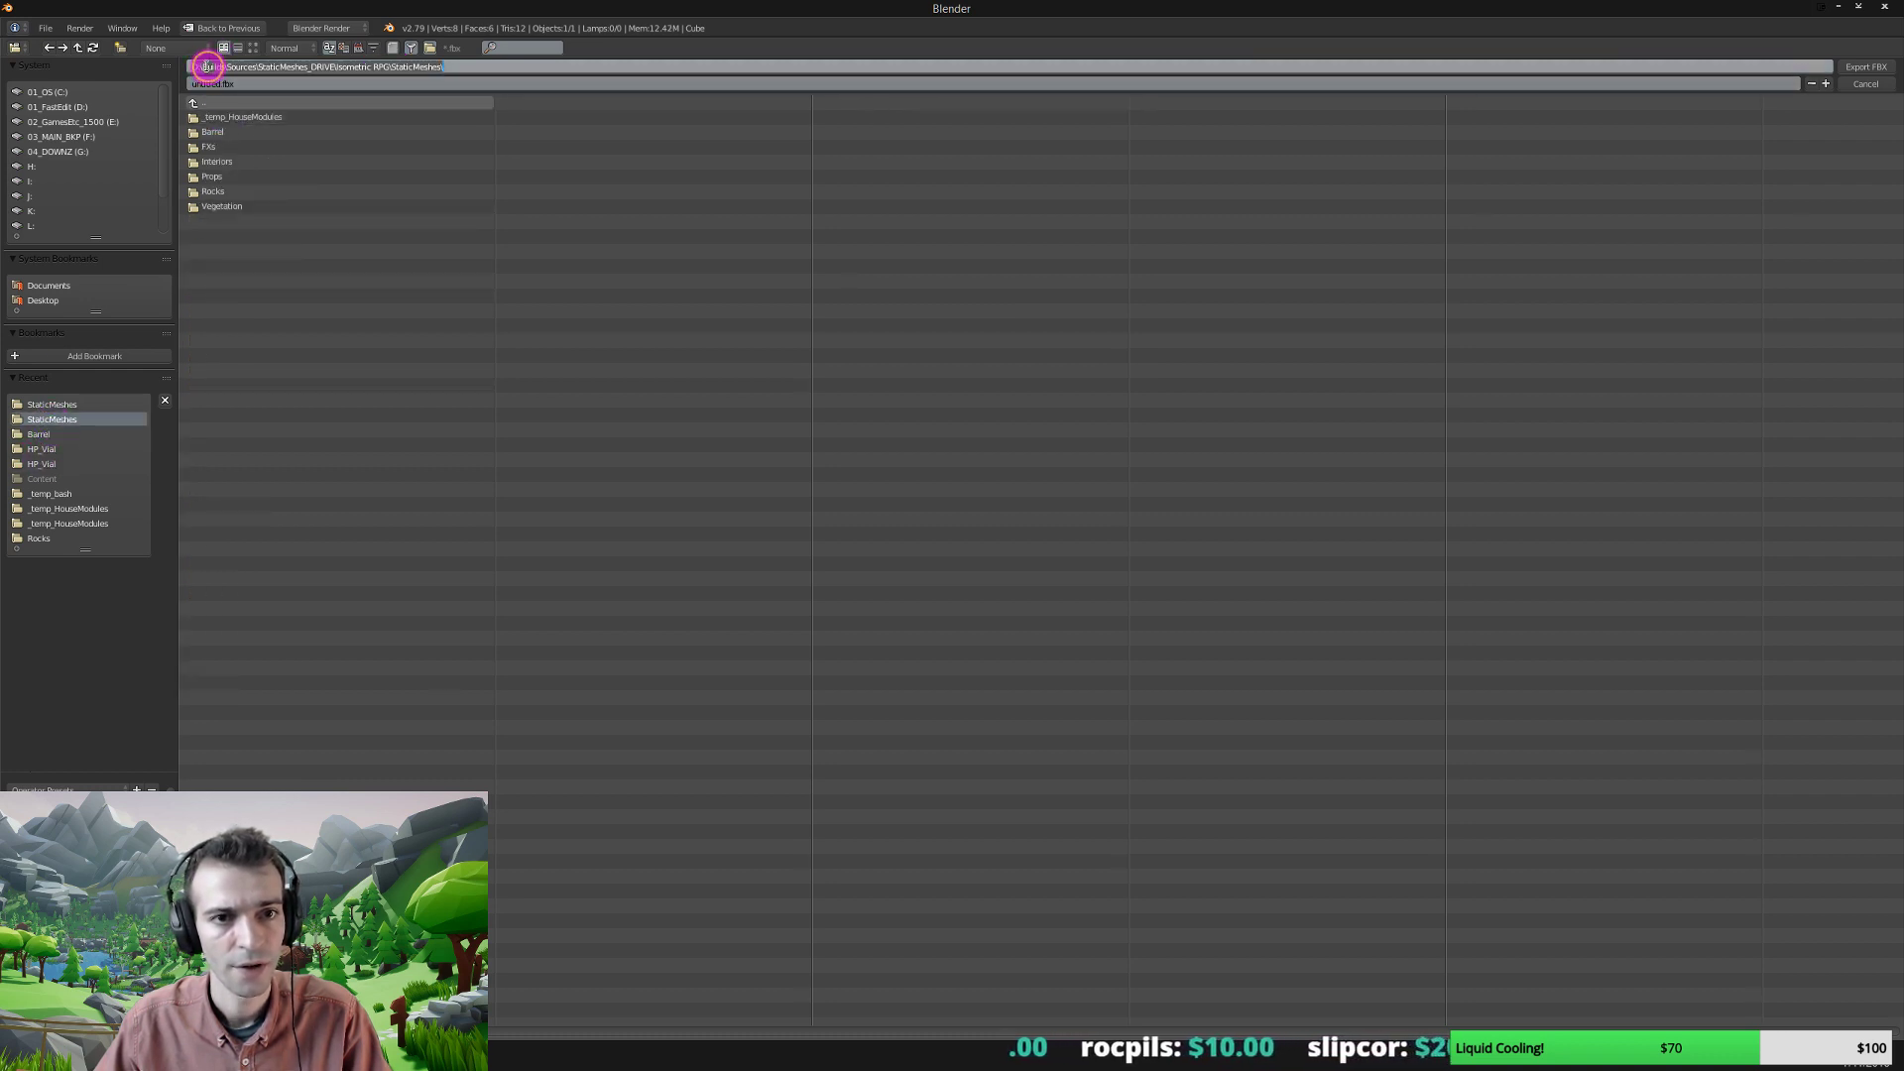
pyautogui.click(247, 105)
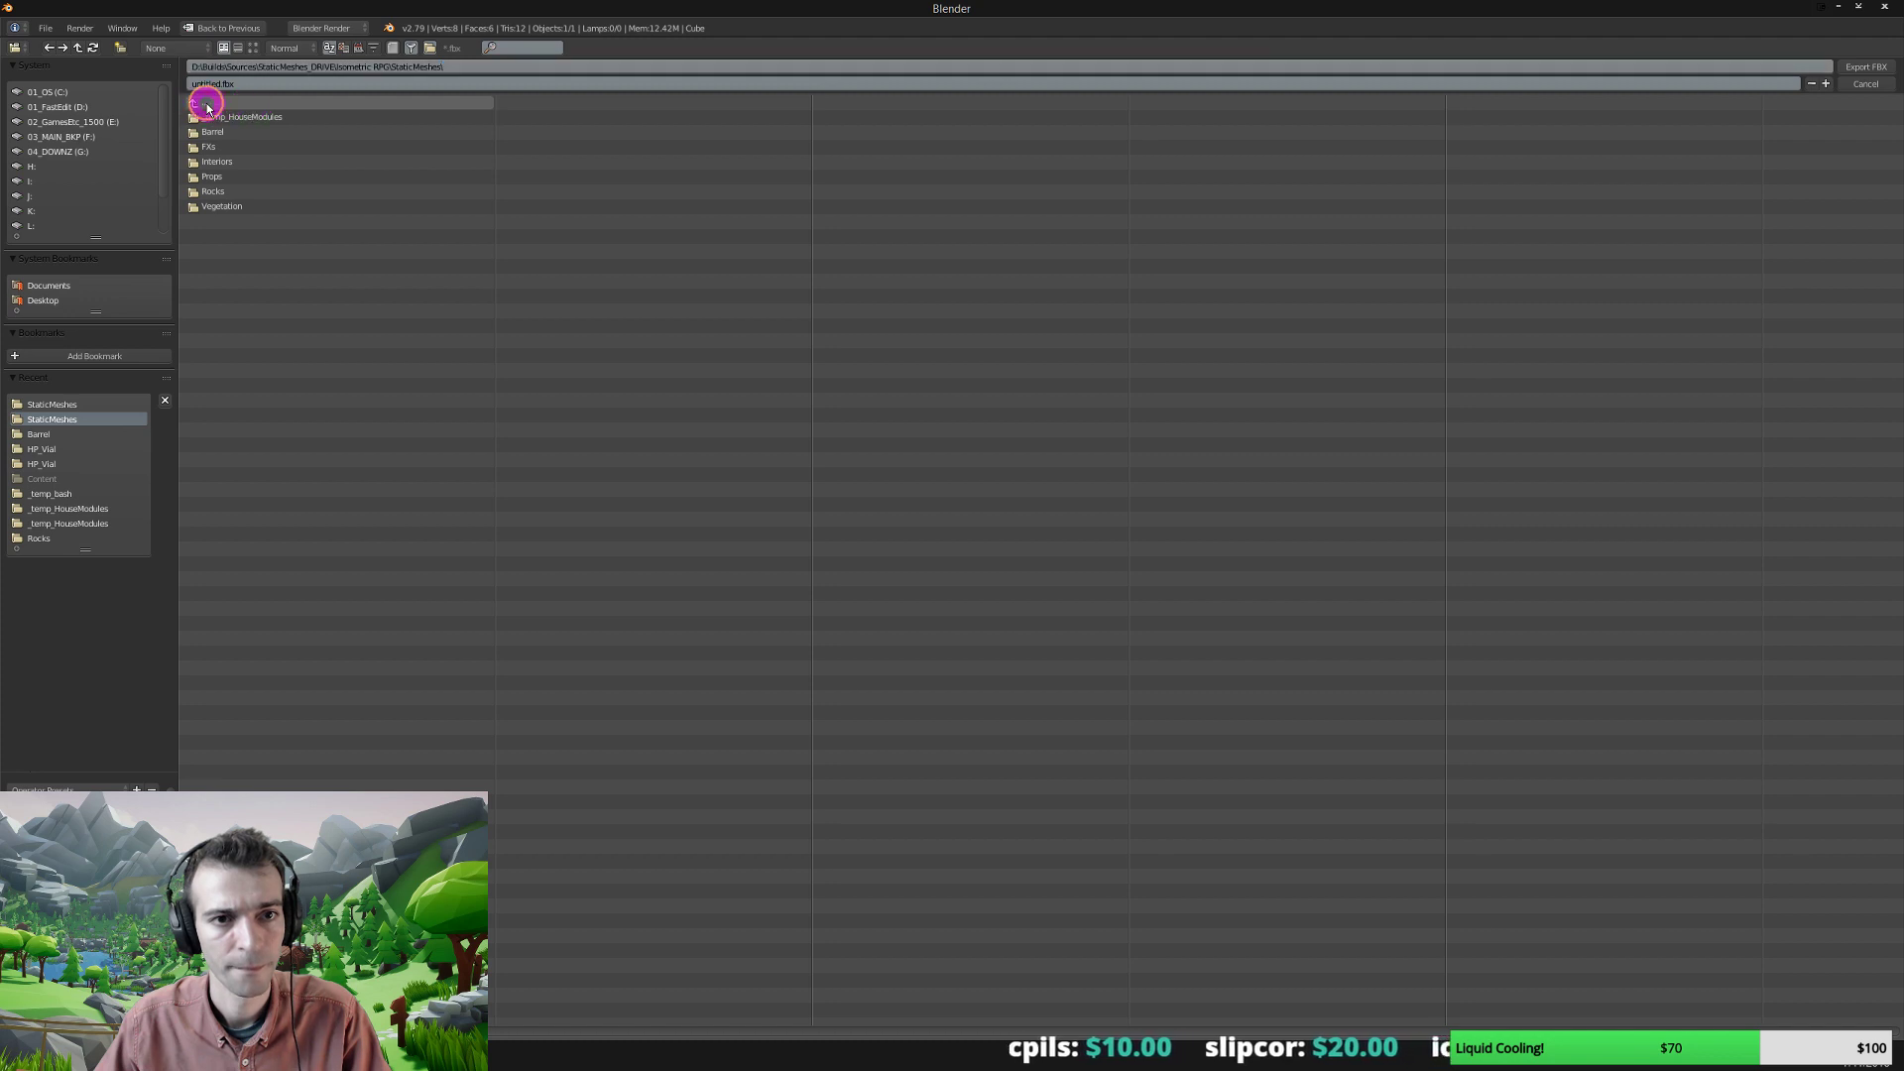
pyautogui.click(204, 106)
pyautogui.click(204, 106)
pyautogui.click(204, 106)
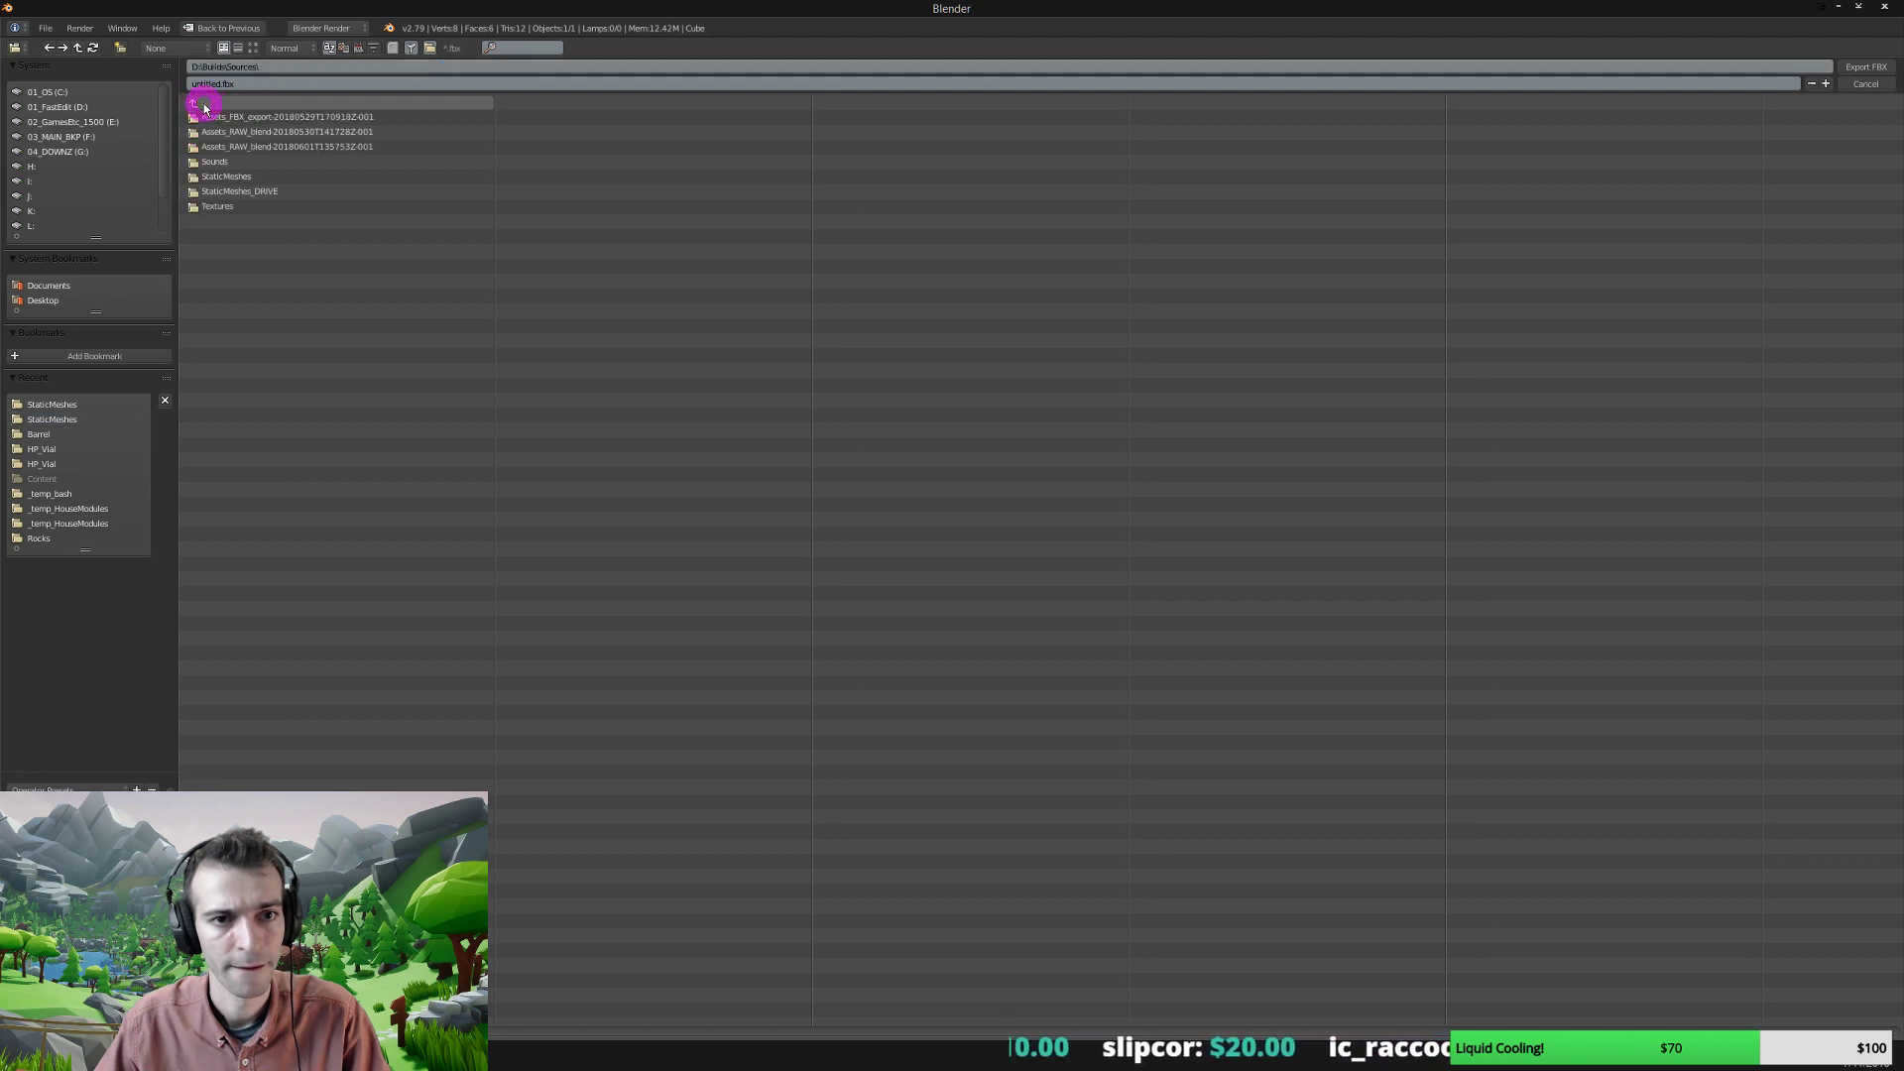
pyautogui.click(204, 106)
pyautogui.click(204, 106)
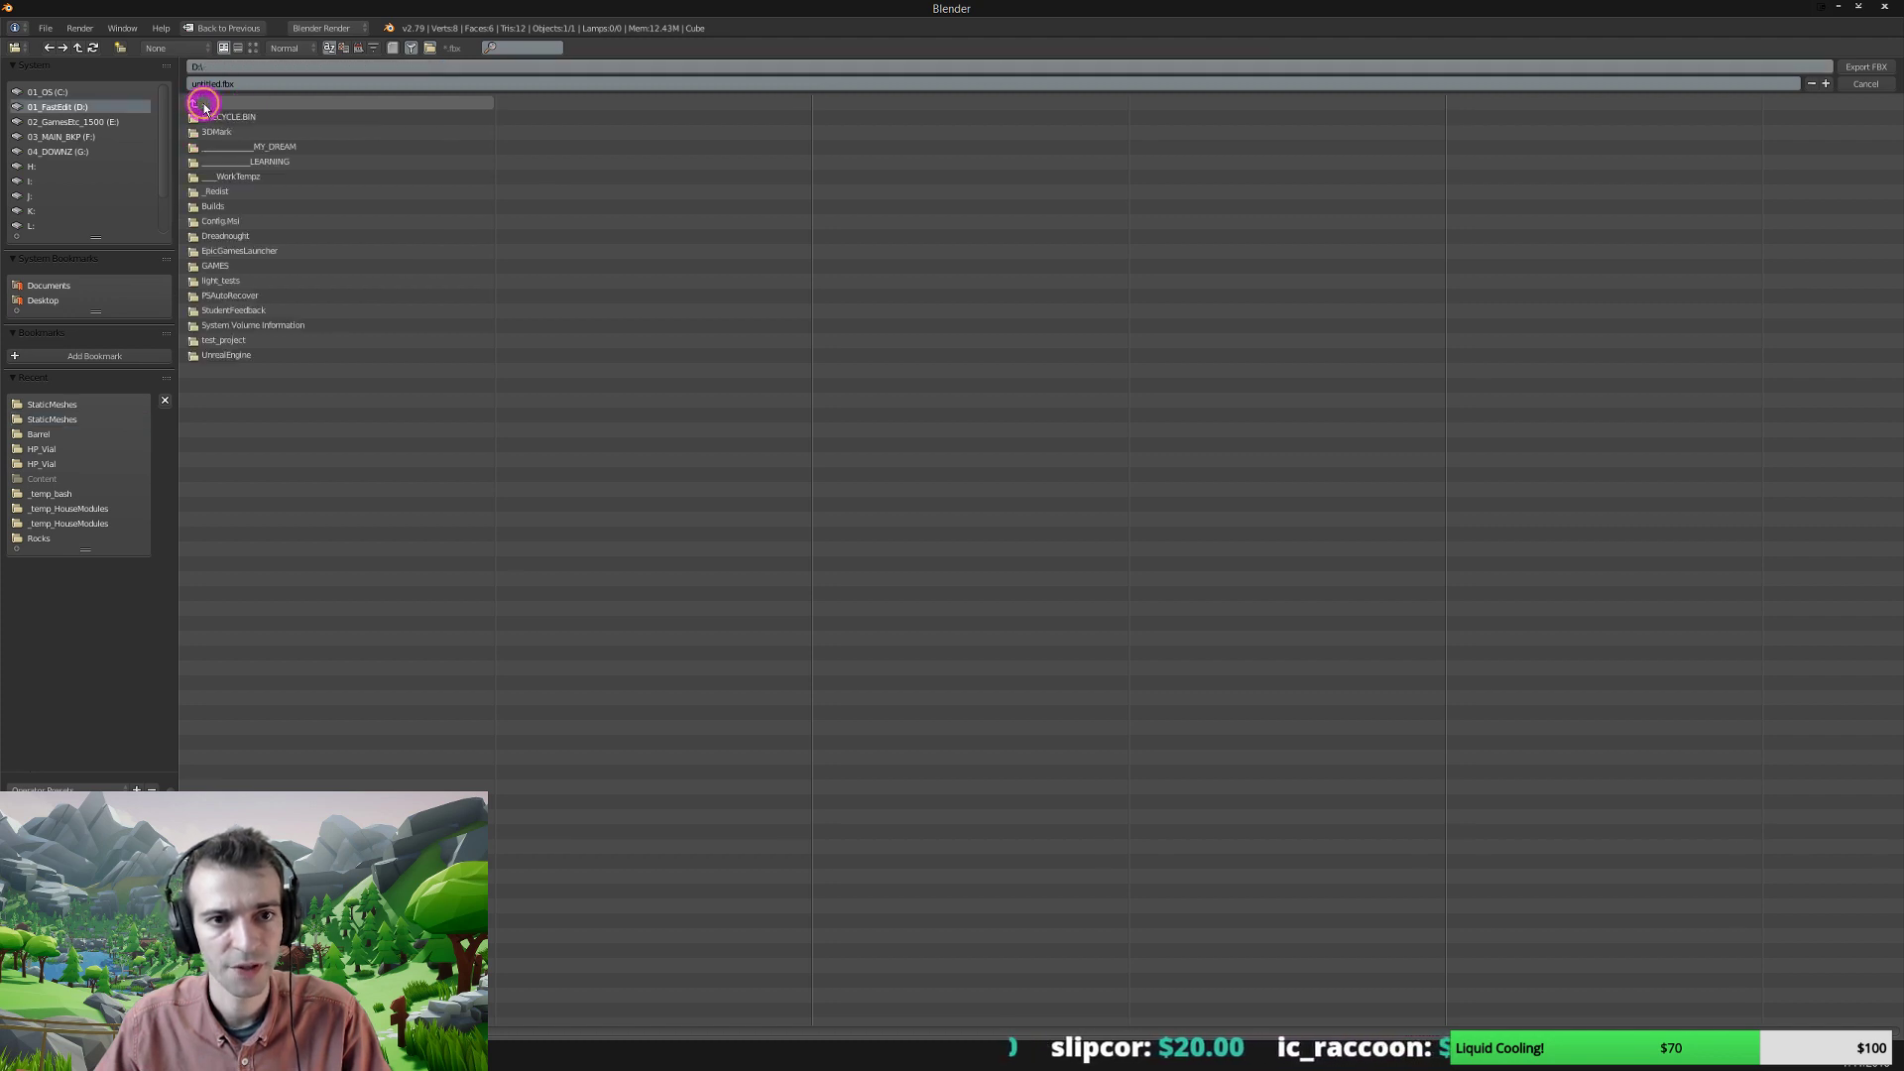
# Set the export location to the PuzzleAdventure project's folder, Builds\PuzzleAdventure\PuzzleAdventure\Content.
pyautogui.click(220, 206)
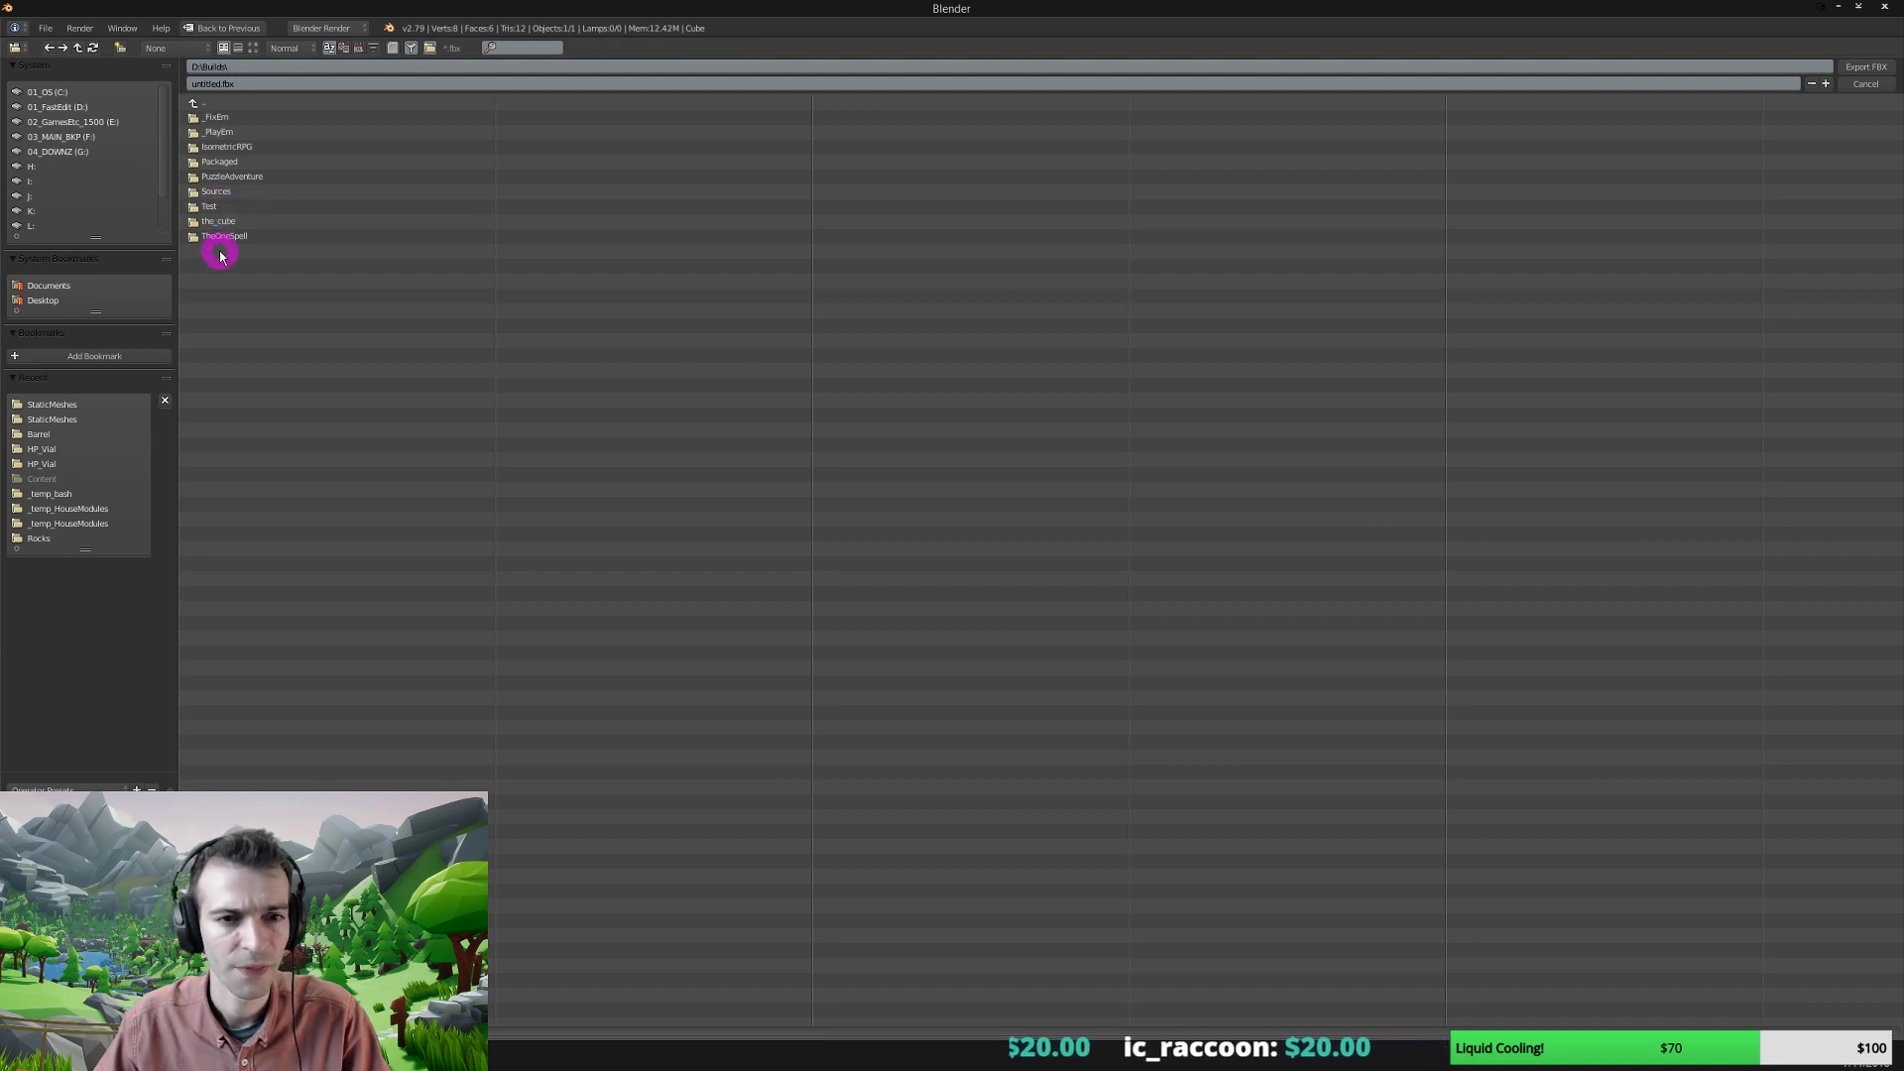
pyautogui.click(223, 182)
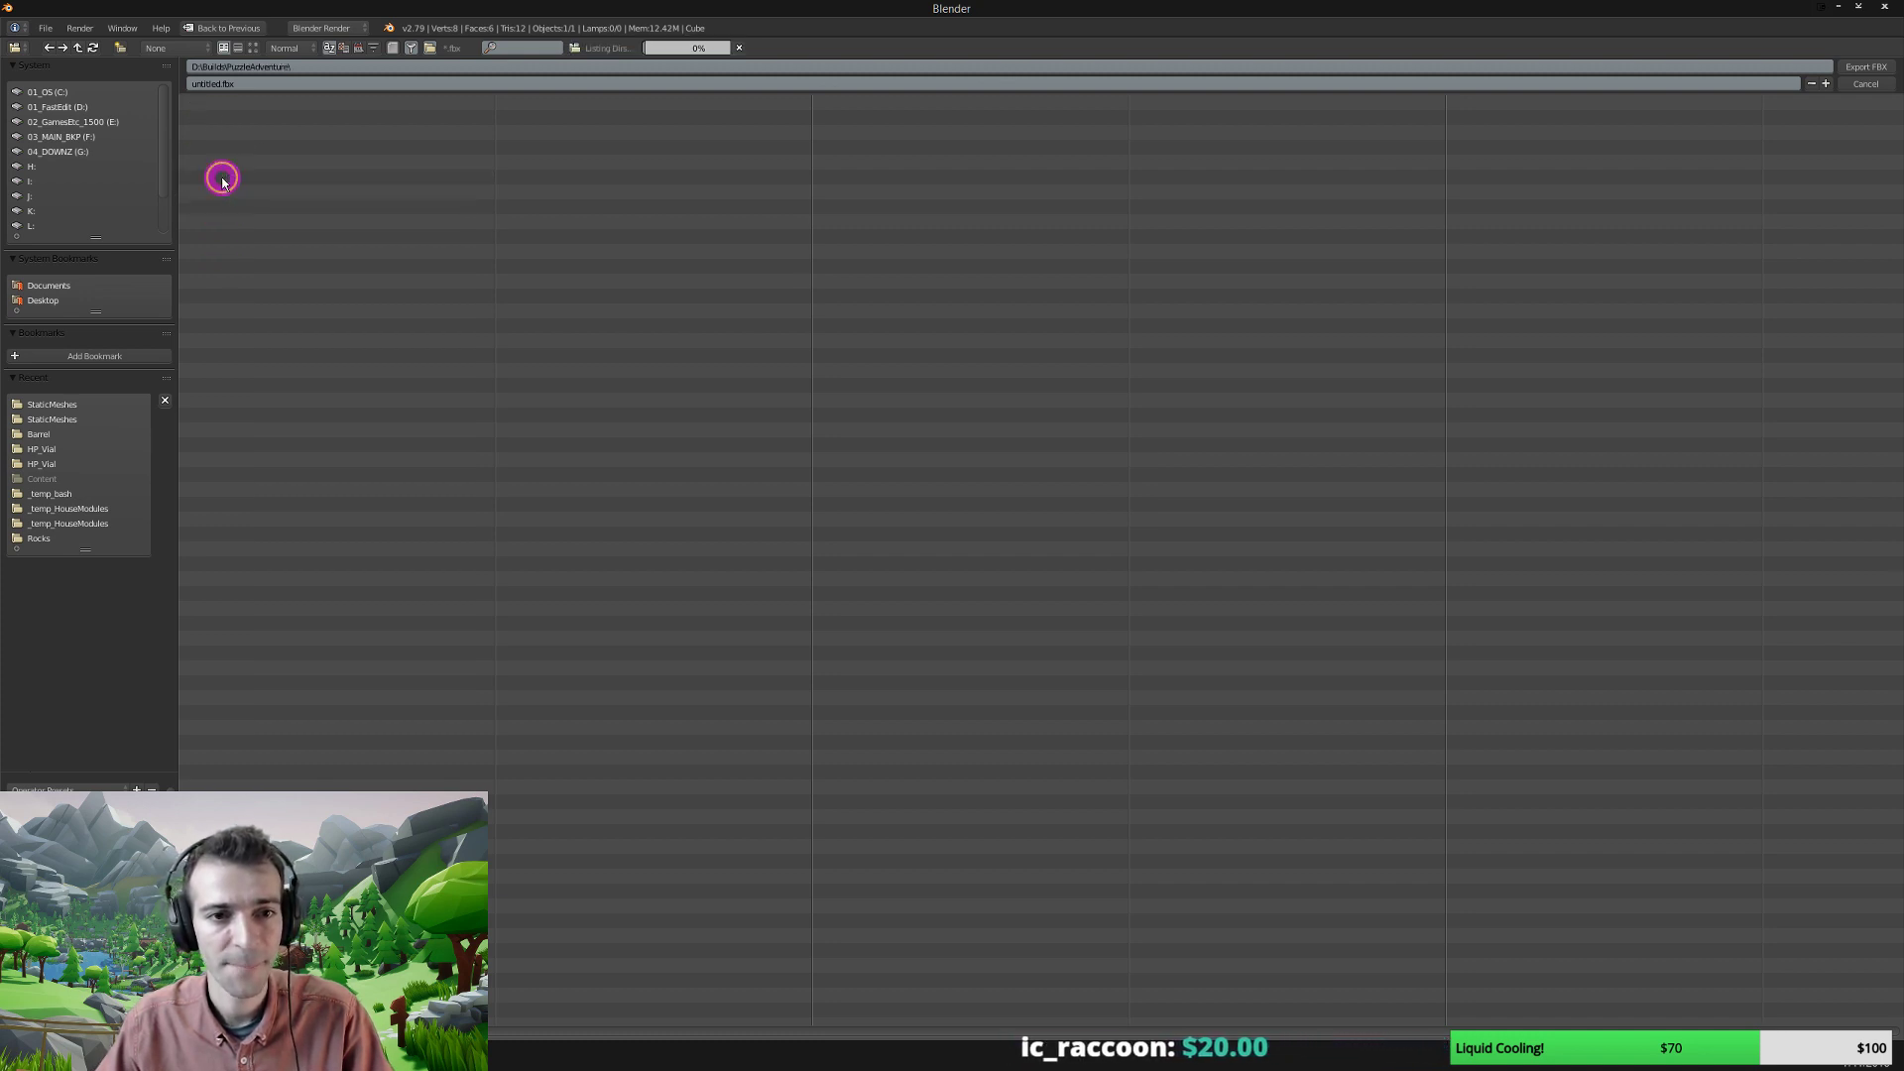
pyautogui.click(217, 132)
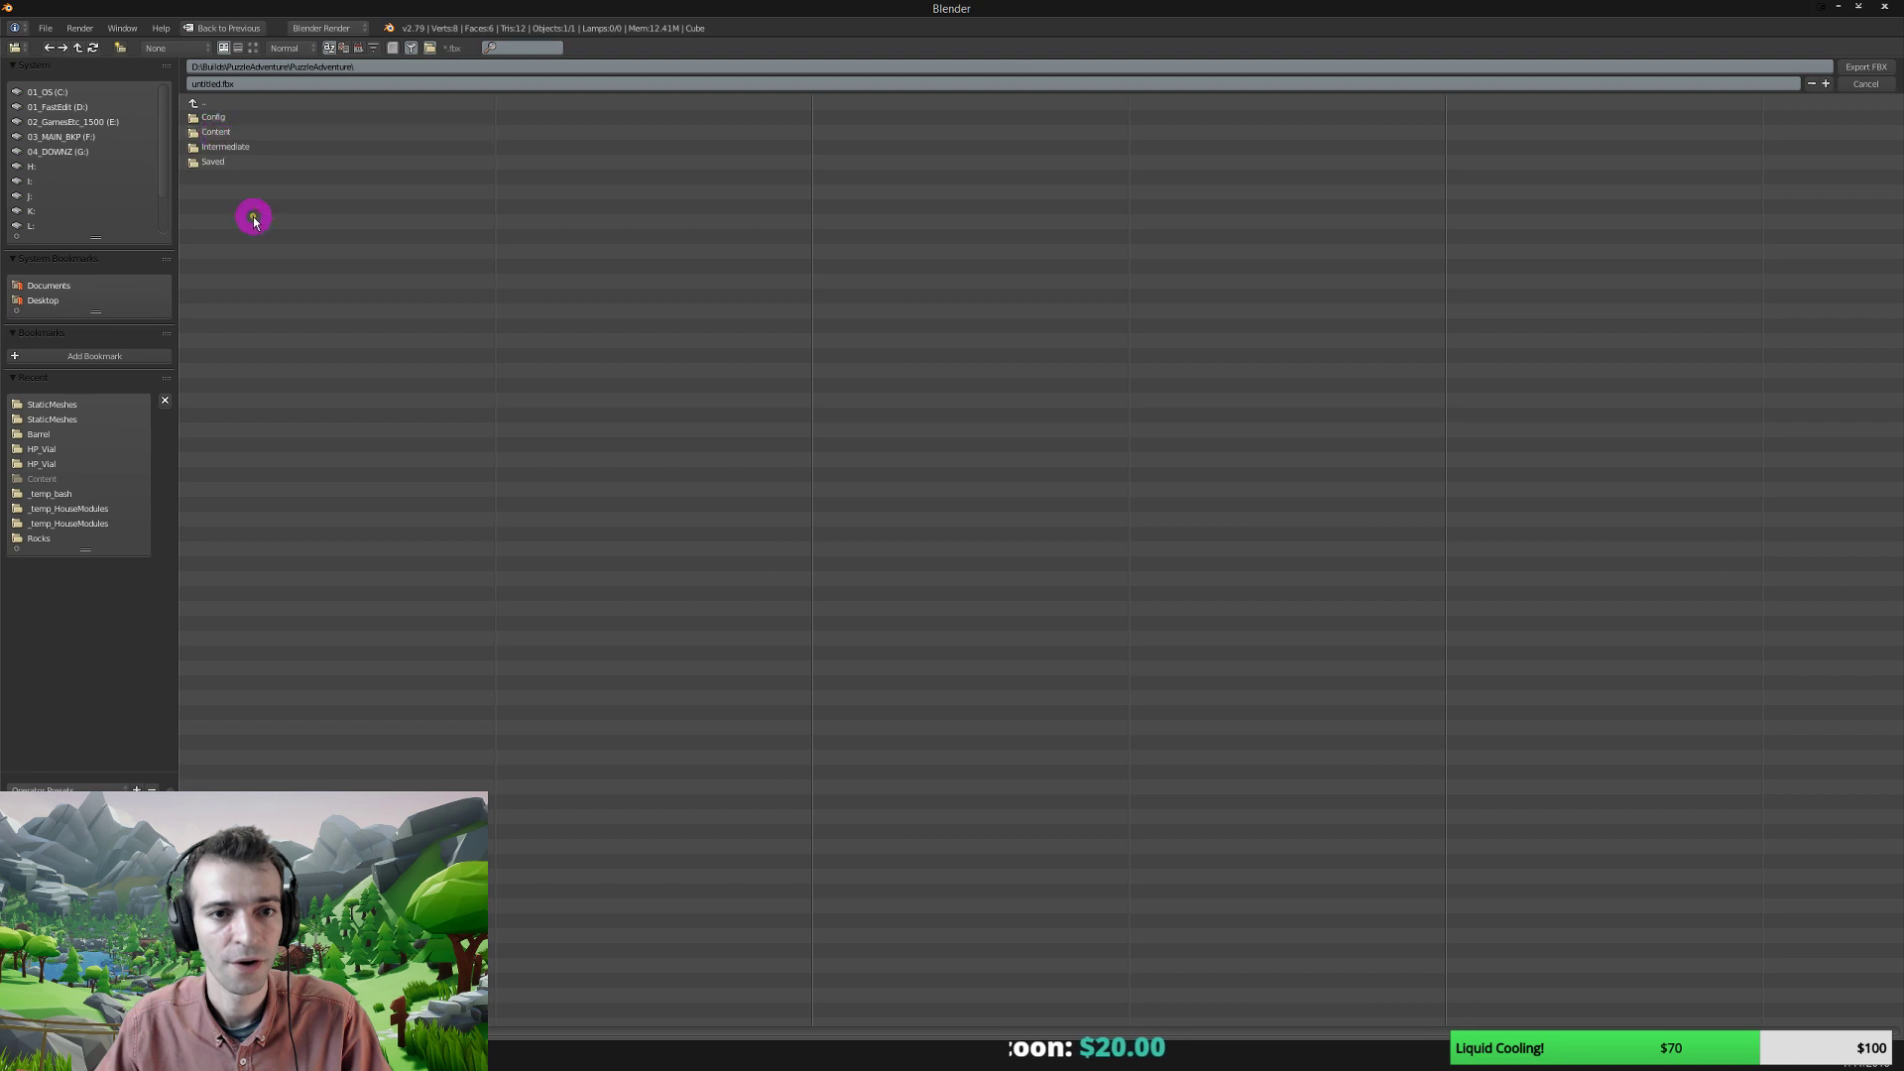
pyautogui.click(224, 133)
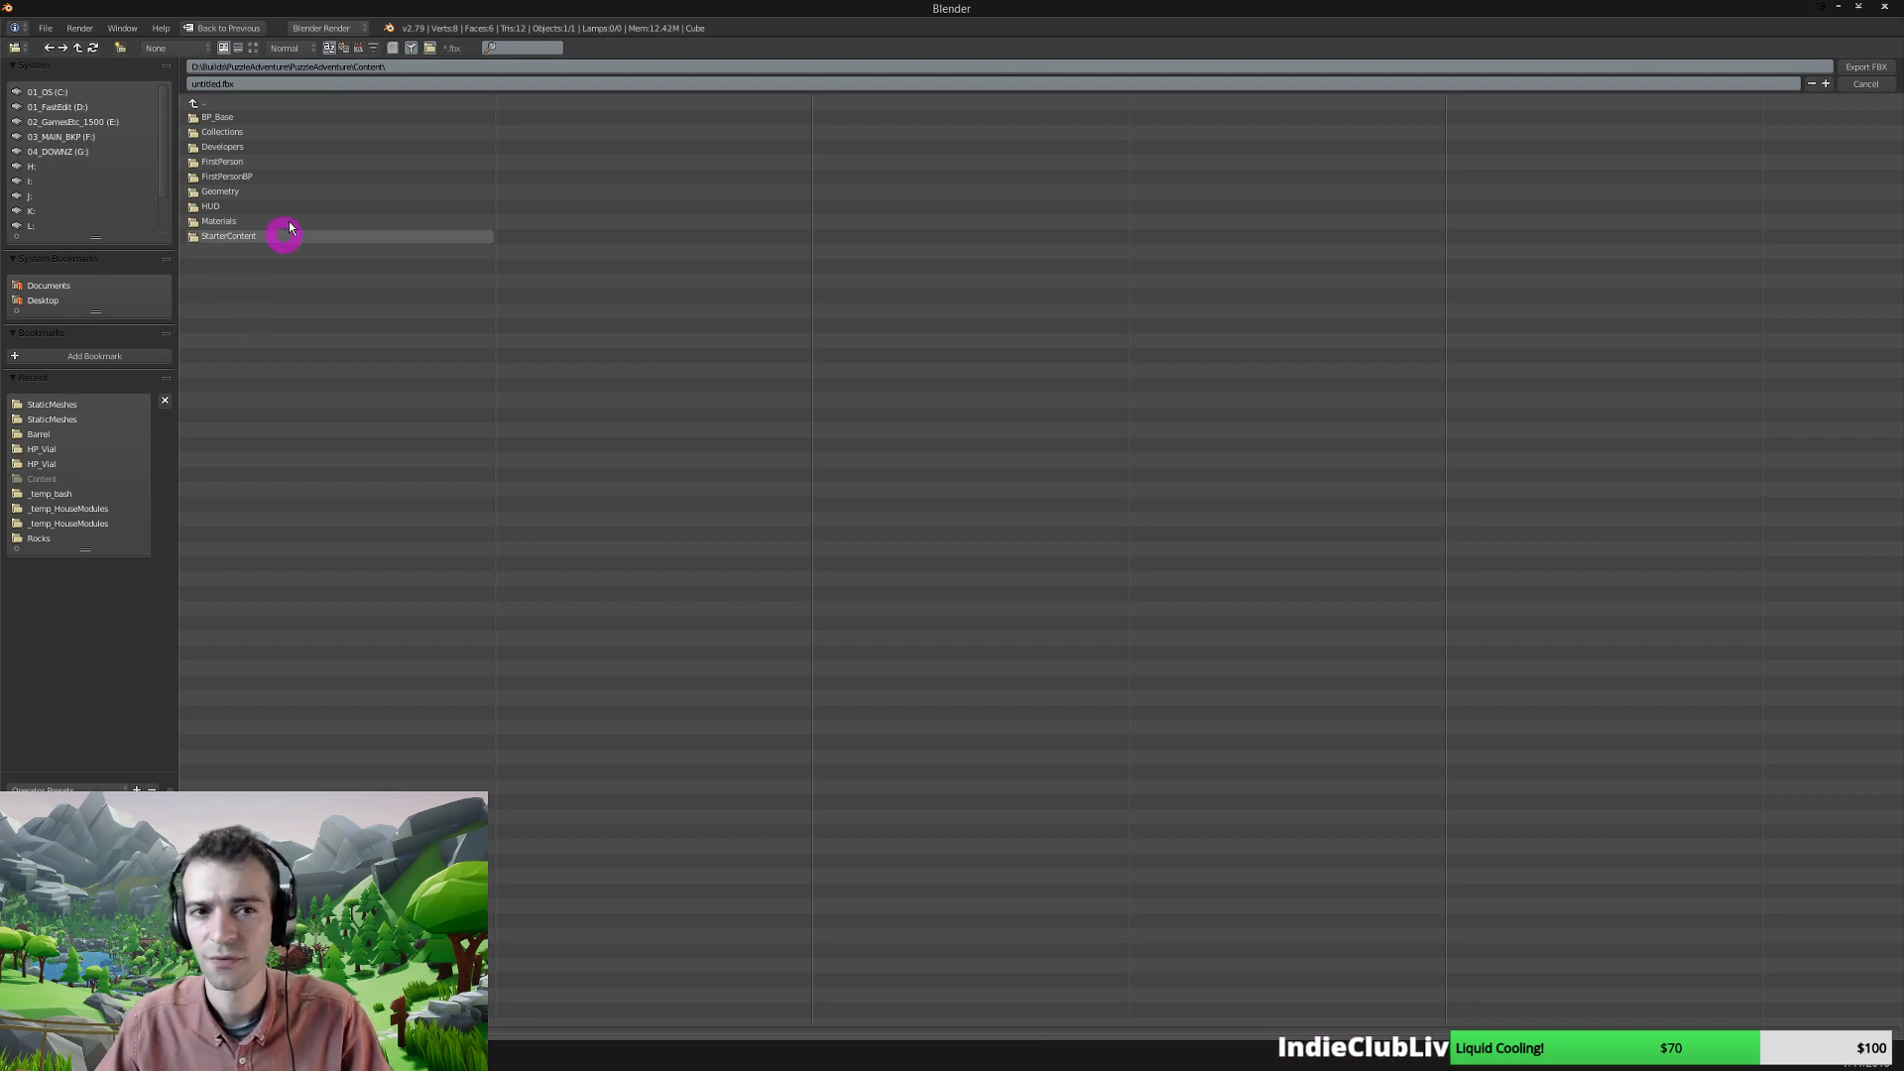
# Create a folder named Models inside Content and open it as the export destination.
pyautogui.click(119, 46)
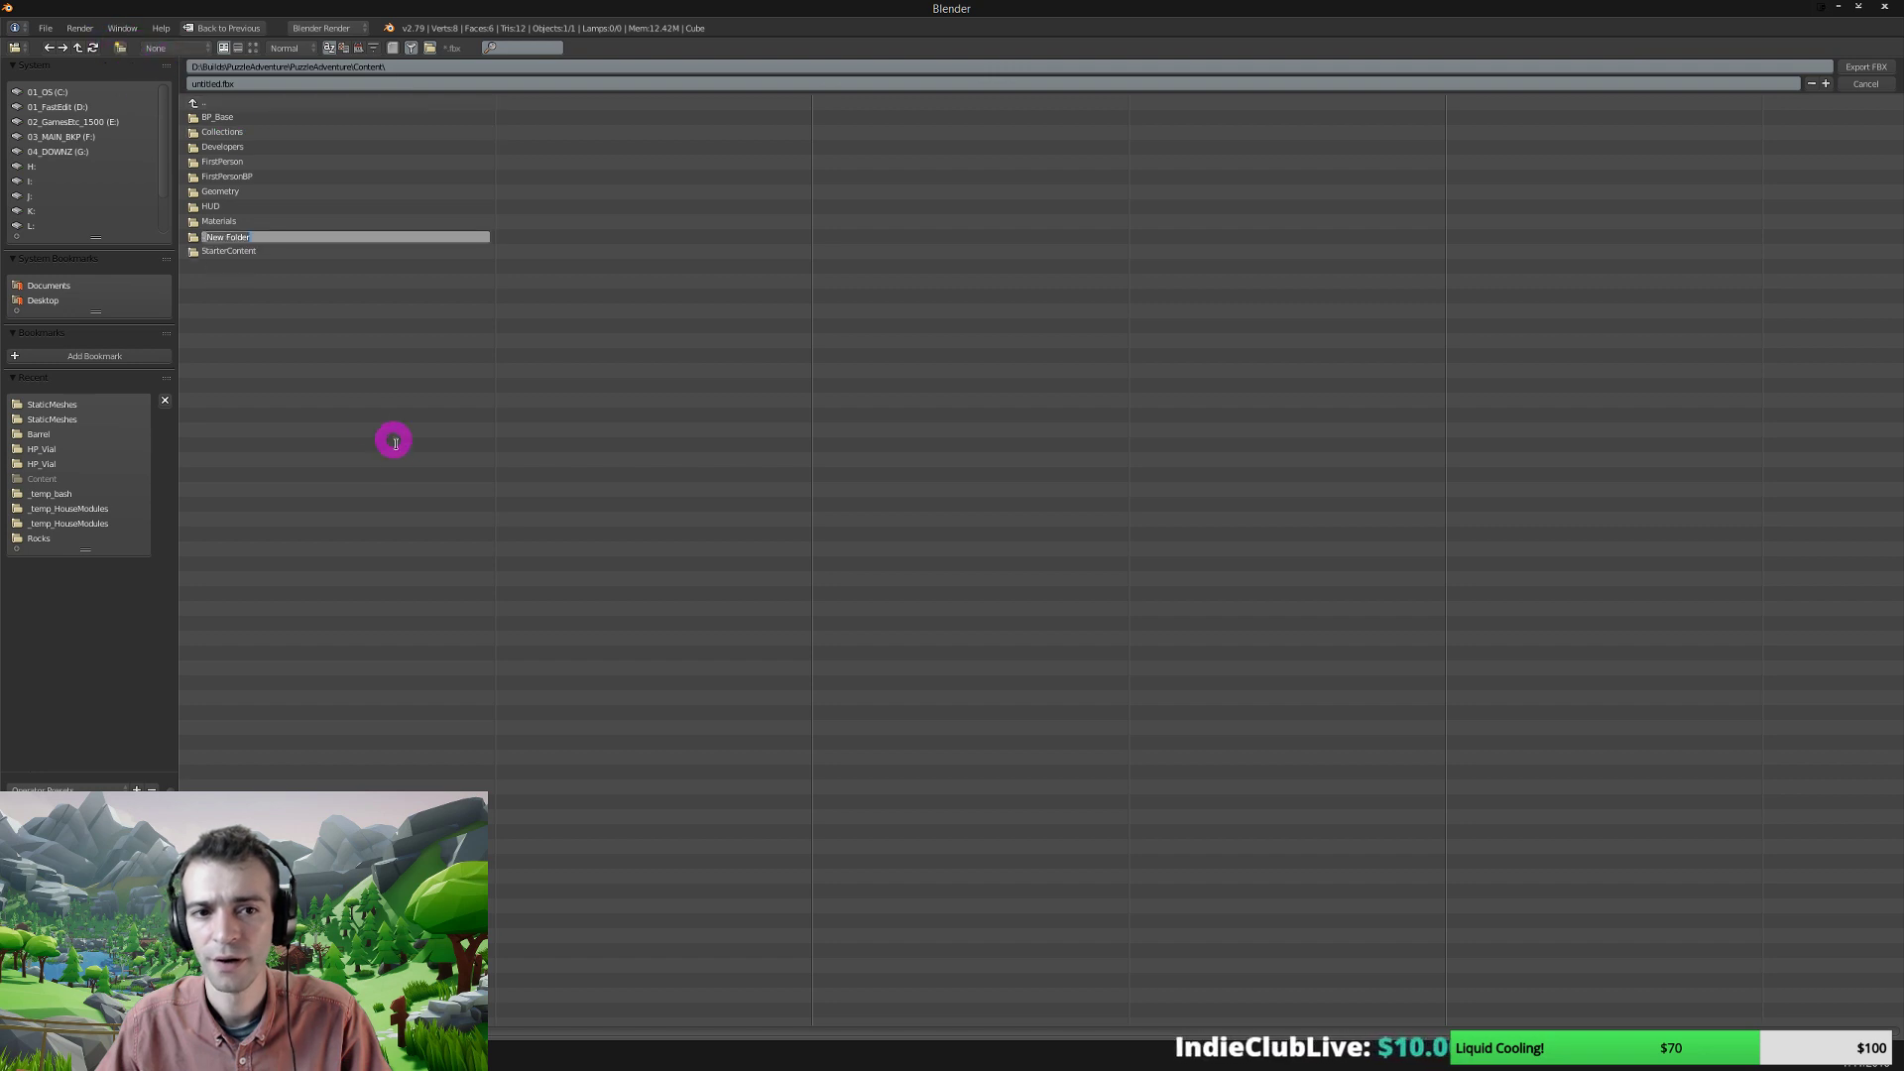
pyautogui.write('StaticMeshes')
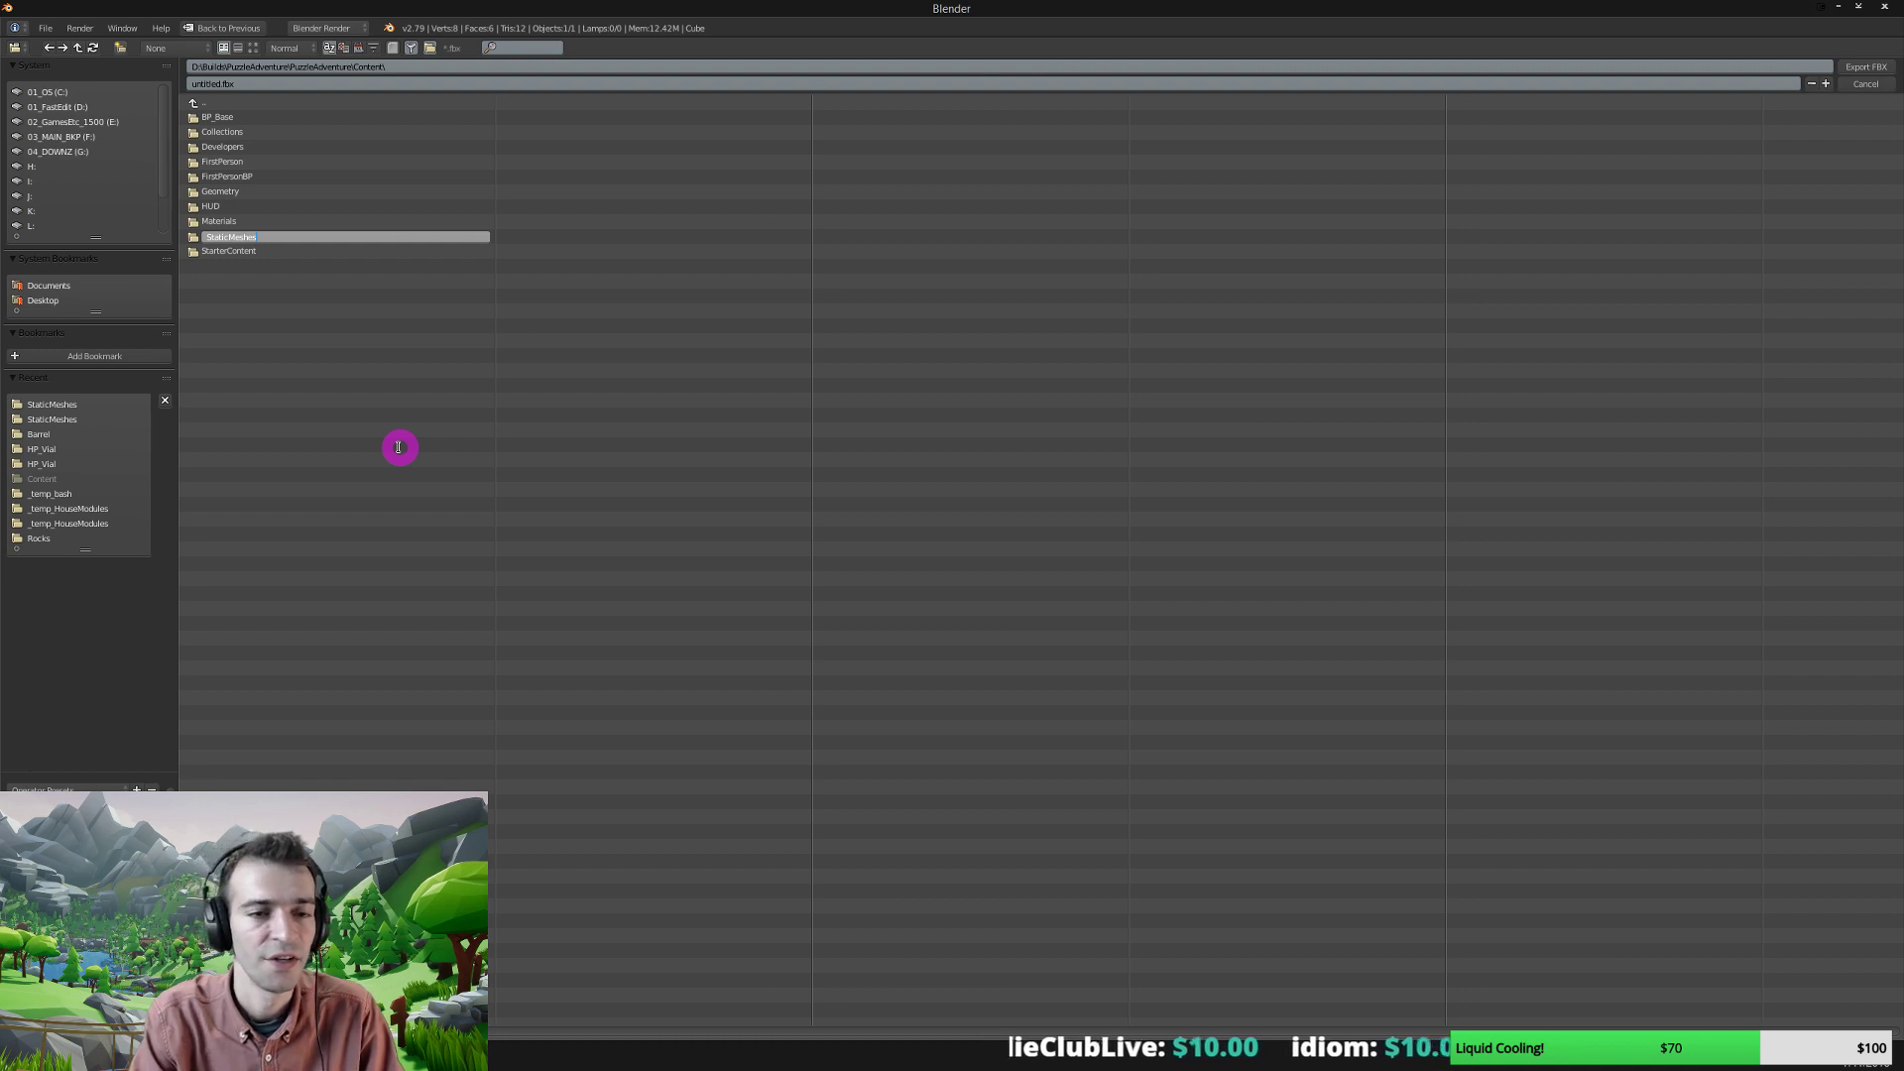
pyautogui.write('Models')
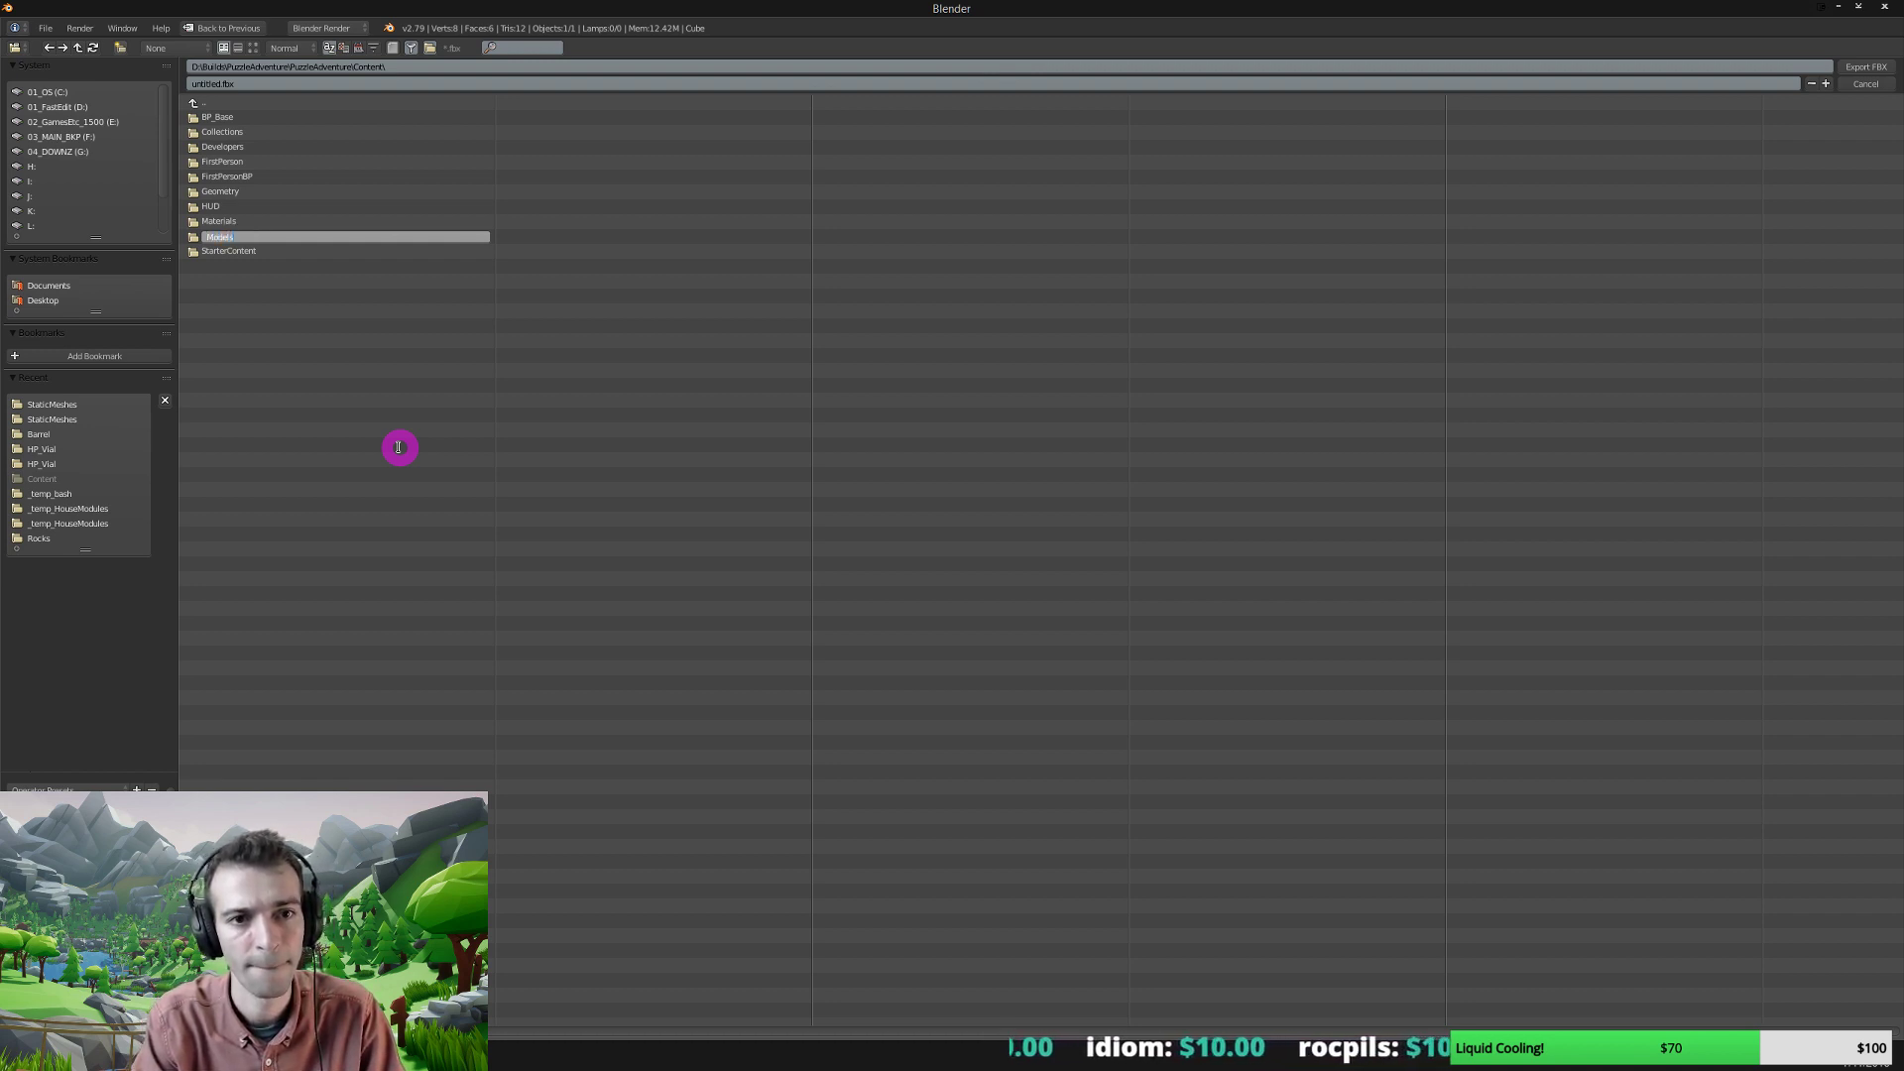
pyautogui.press('Return')
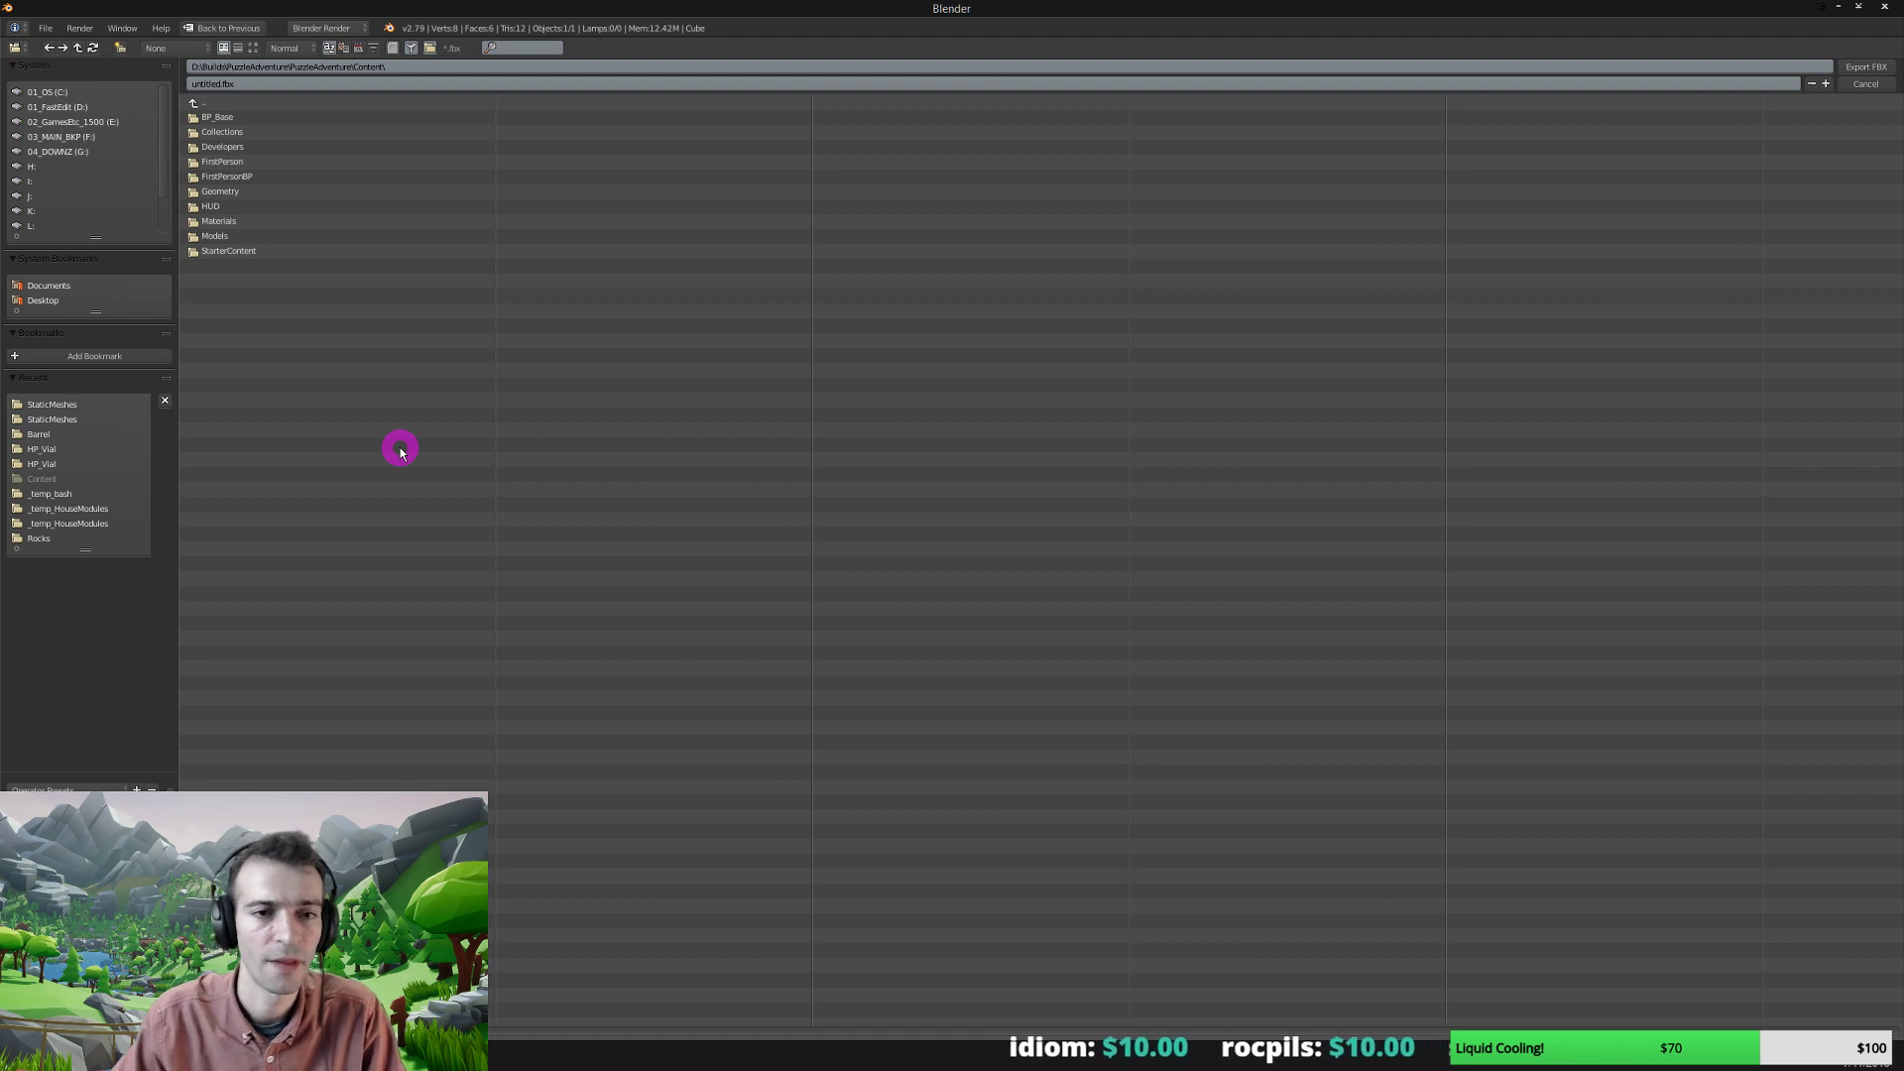
pyautogui.click(238, 236)
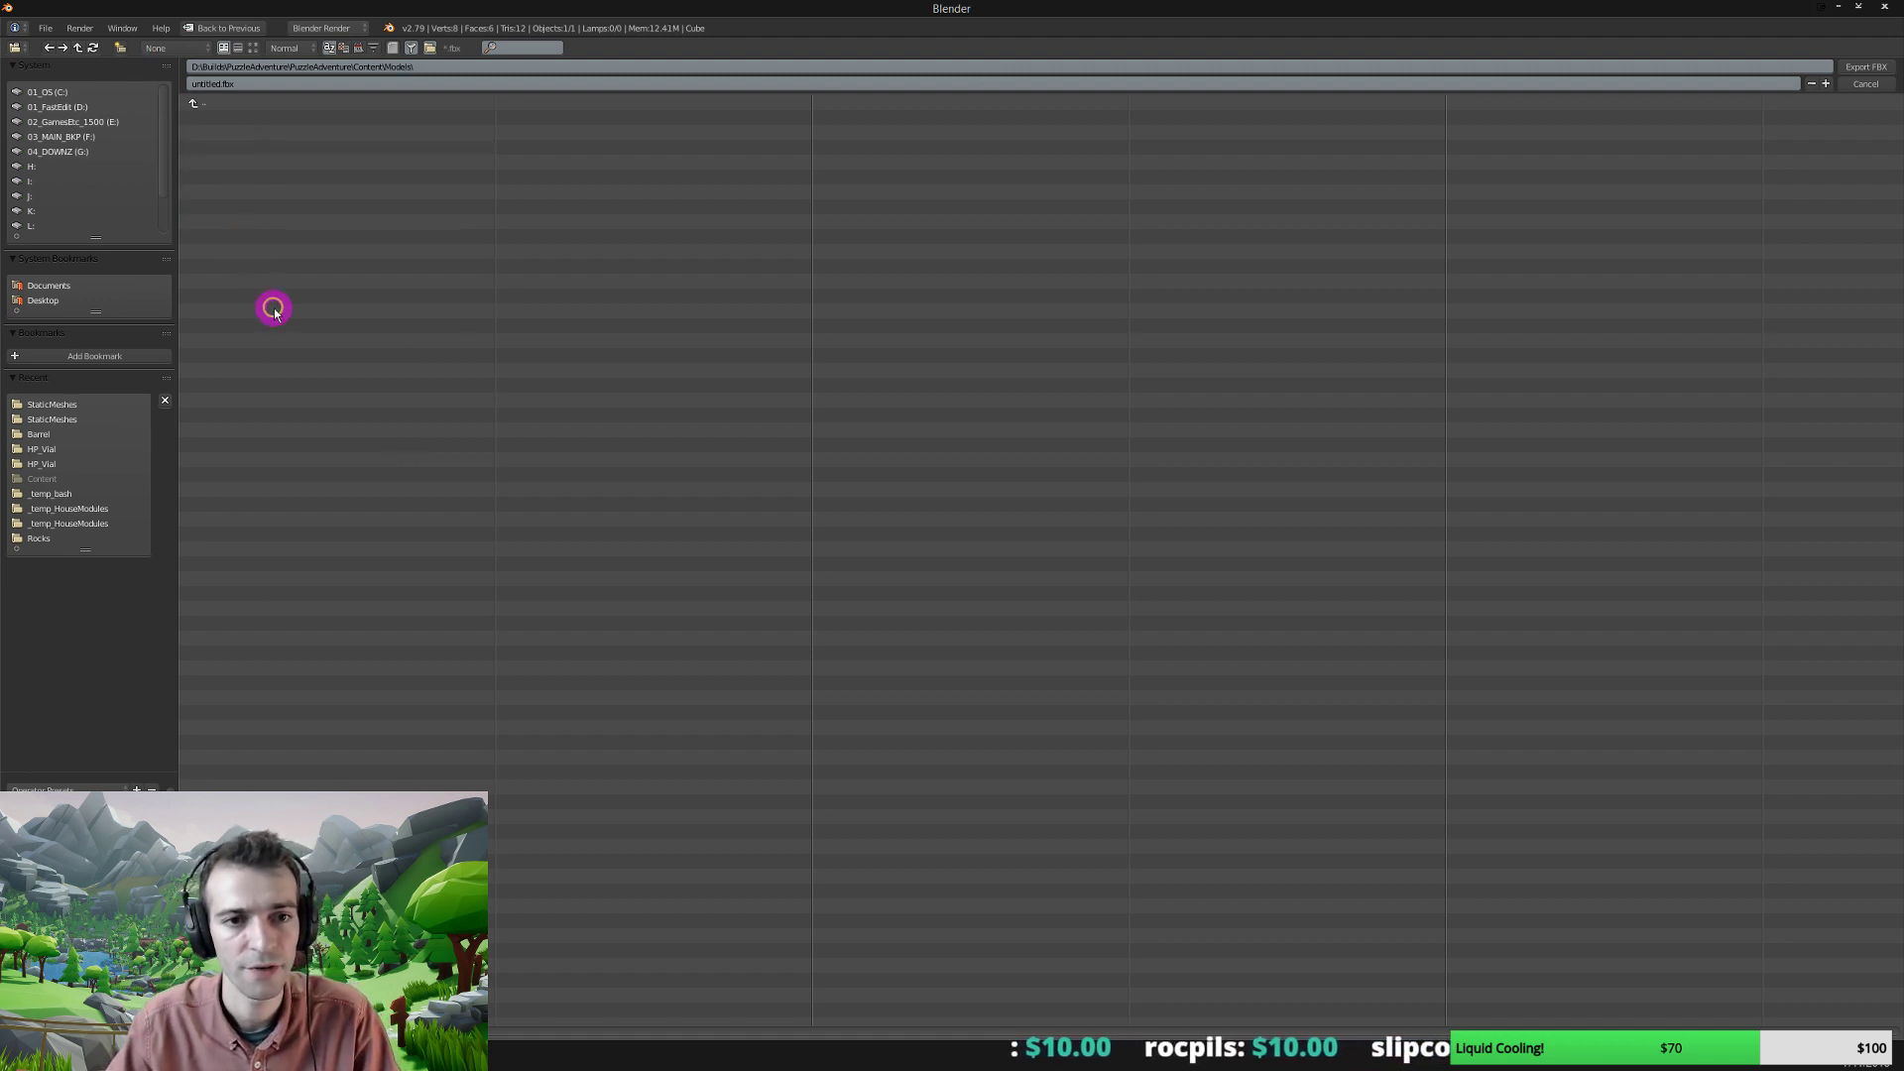
# Name the export file large_proto_cube01.fbx and export the box into the Models folder.
pyautogui.click(212, 83)
pyautogui.moveTo(219, 85); pyautogui.dragTo(170, 82)
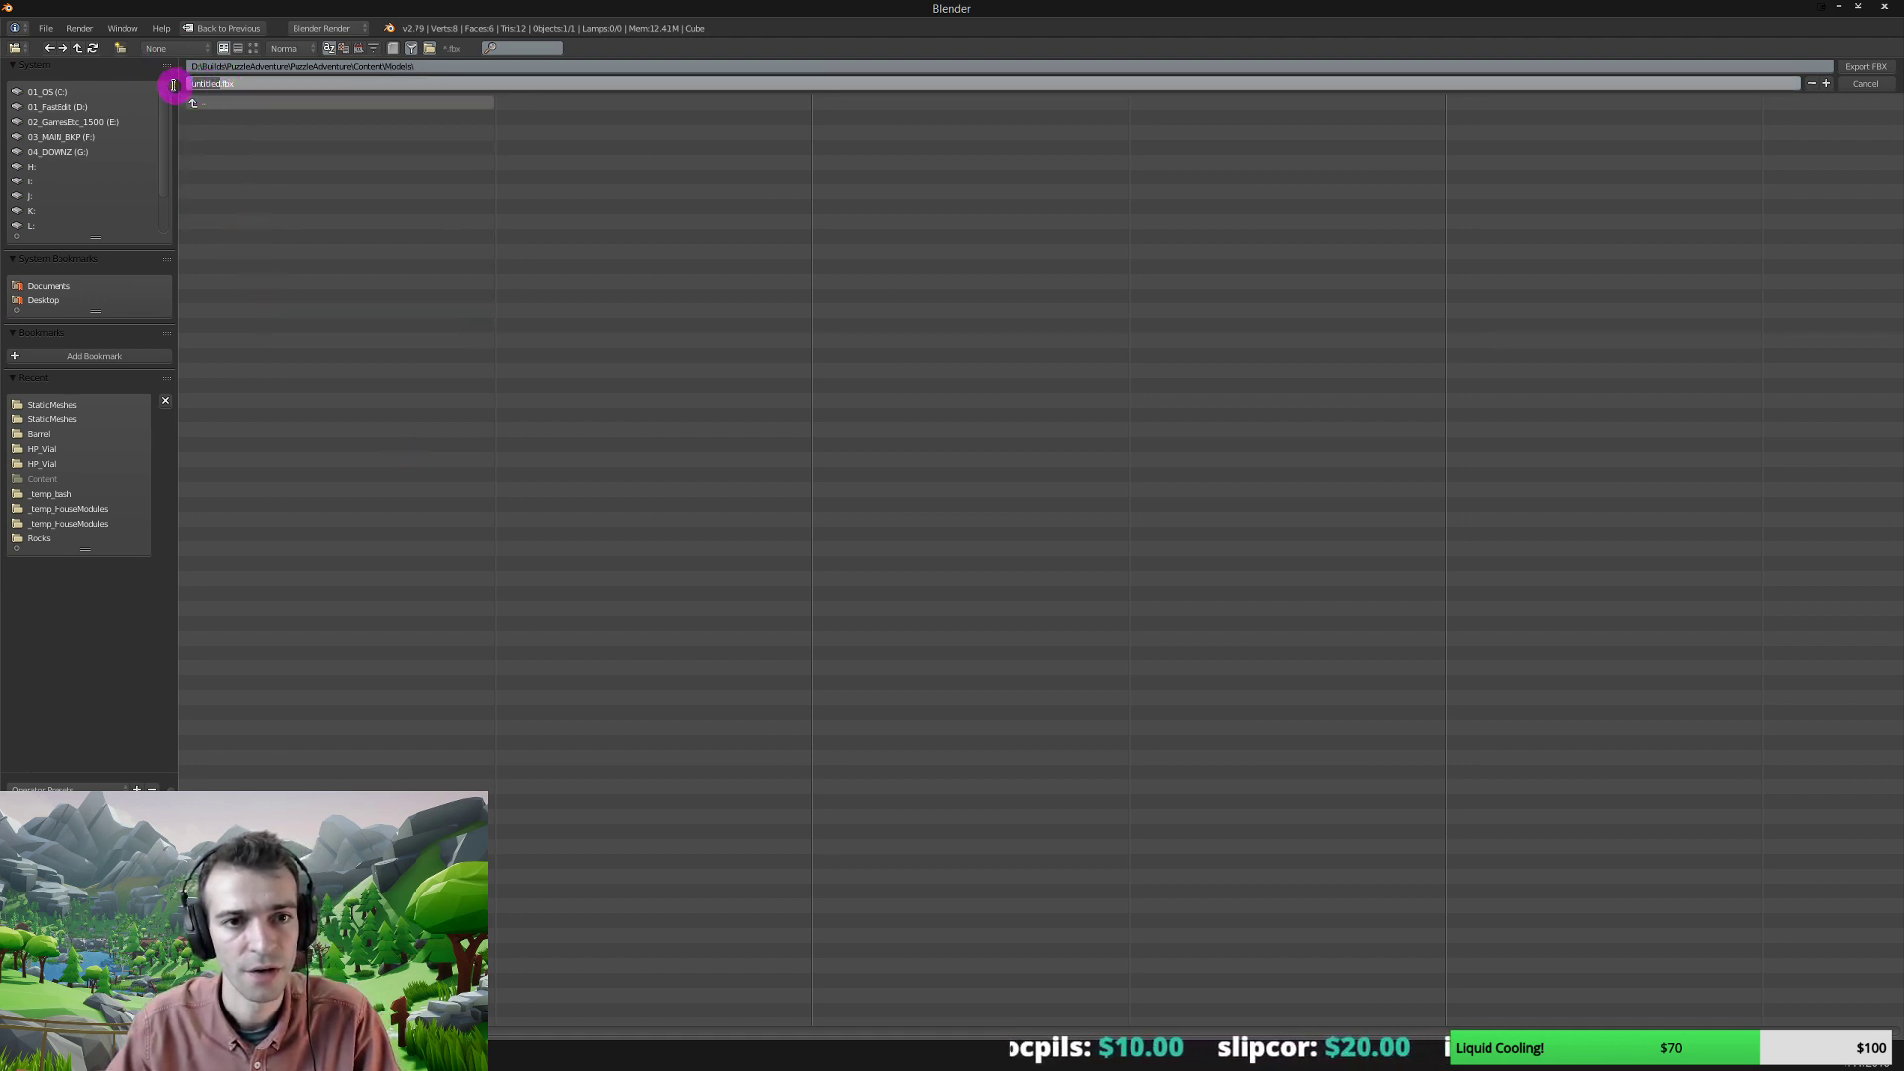
pyautogui.write('larg')
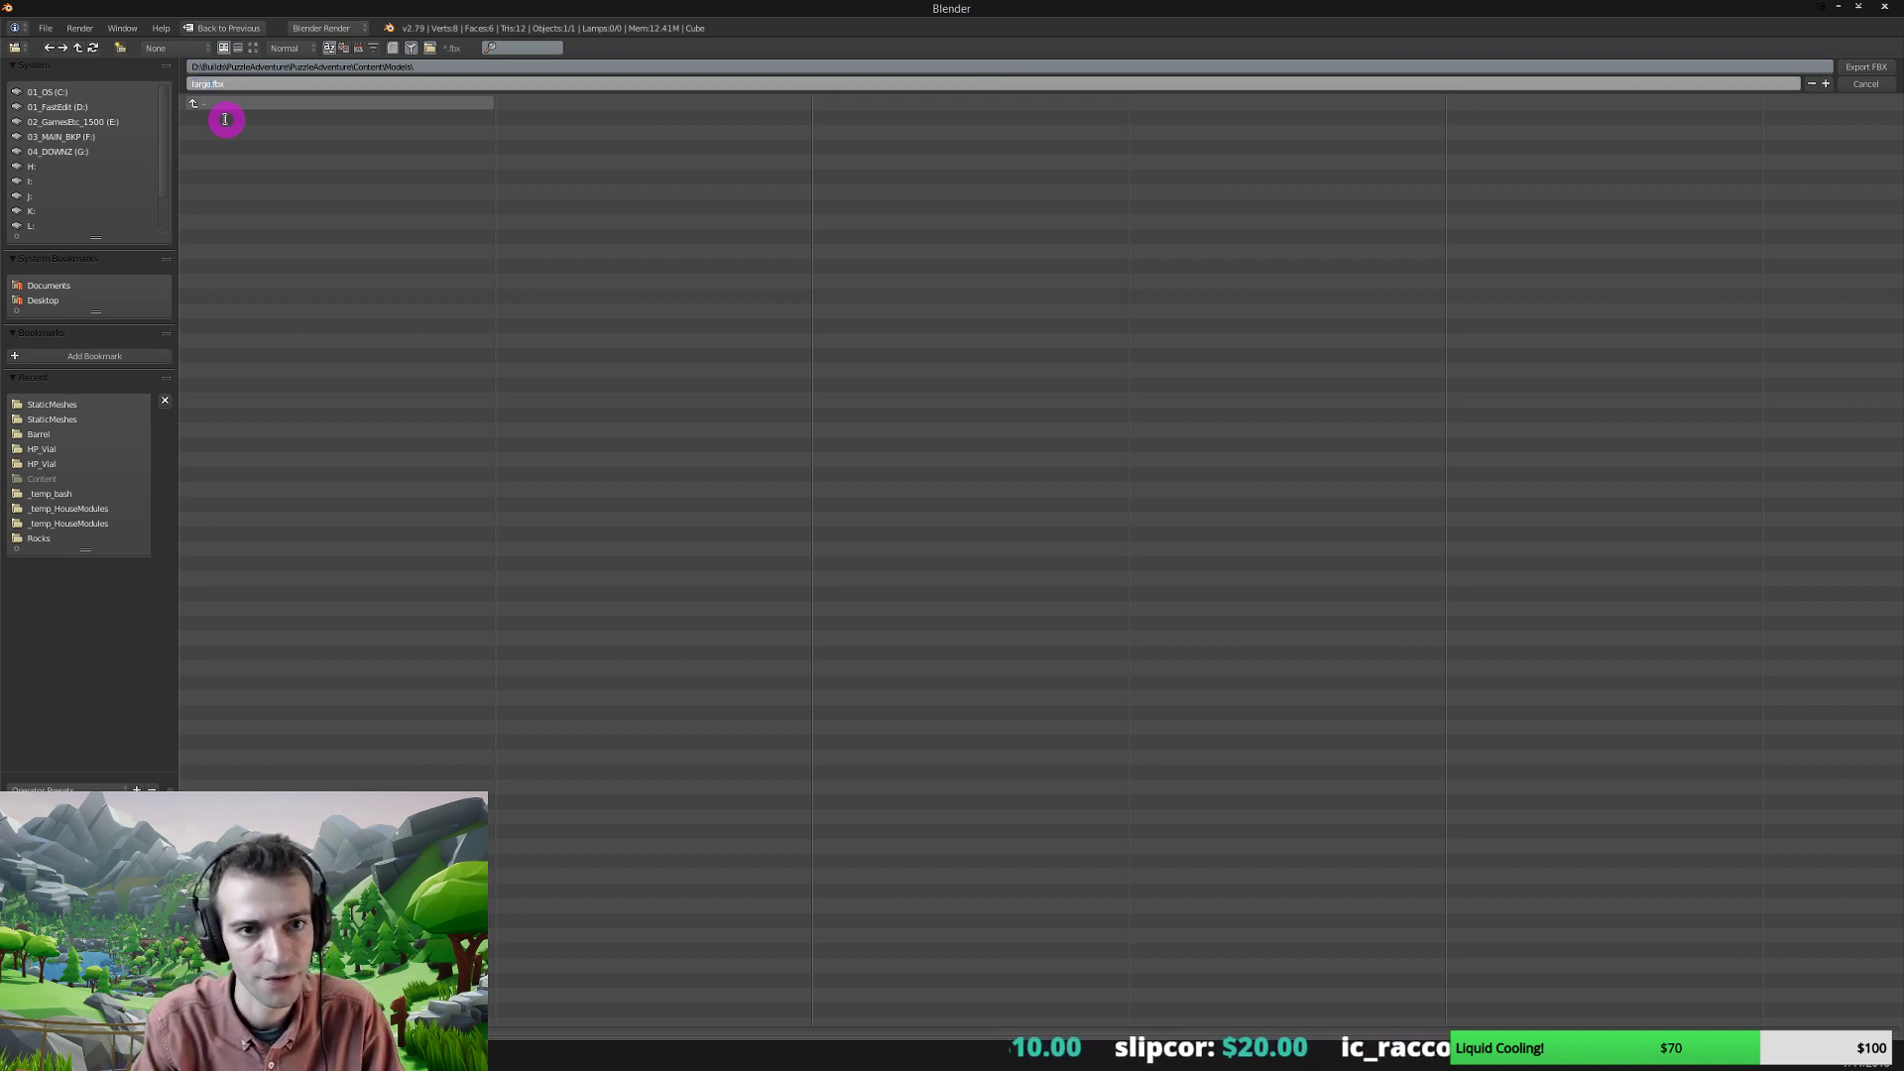
pyautogui.write('e_proto')
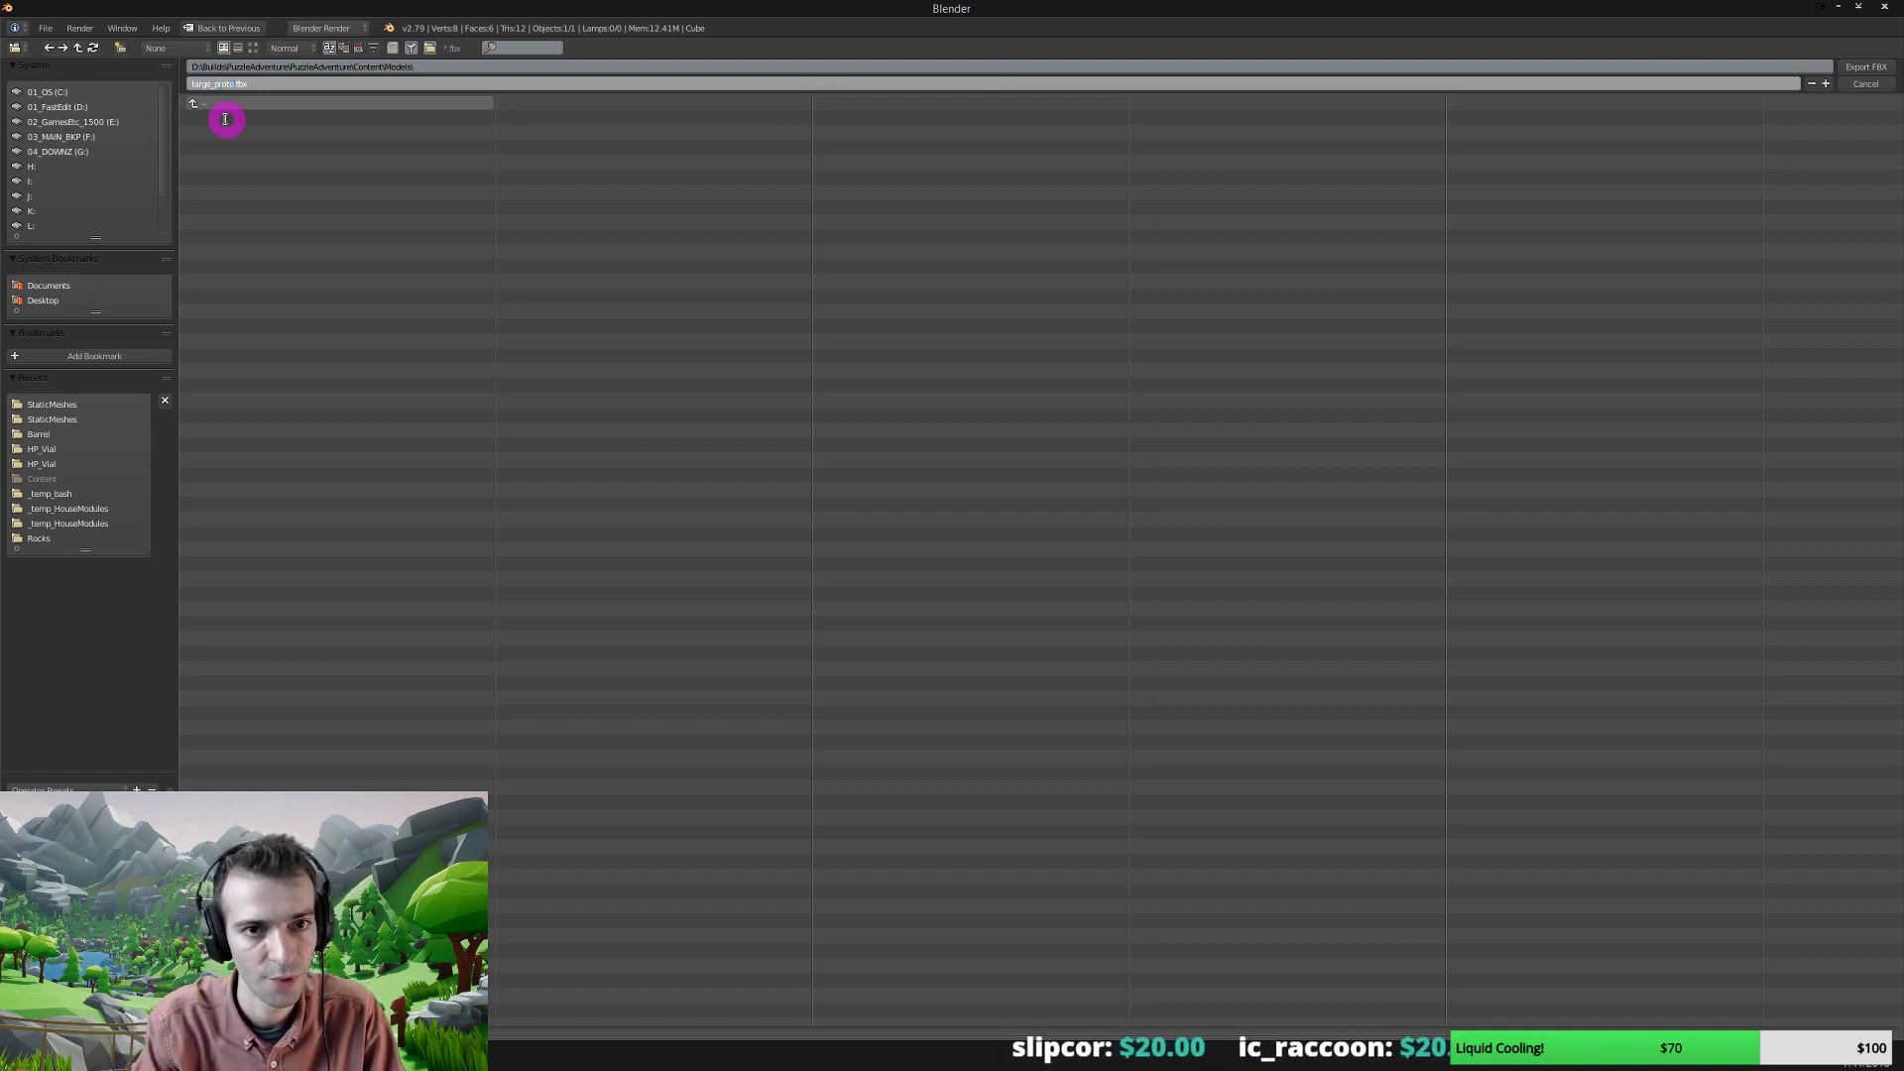
pyautogui.write('_cube')
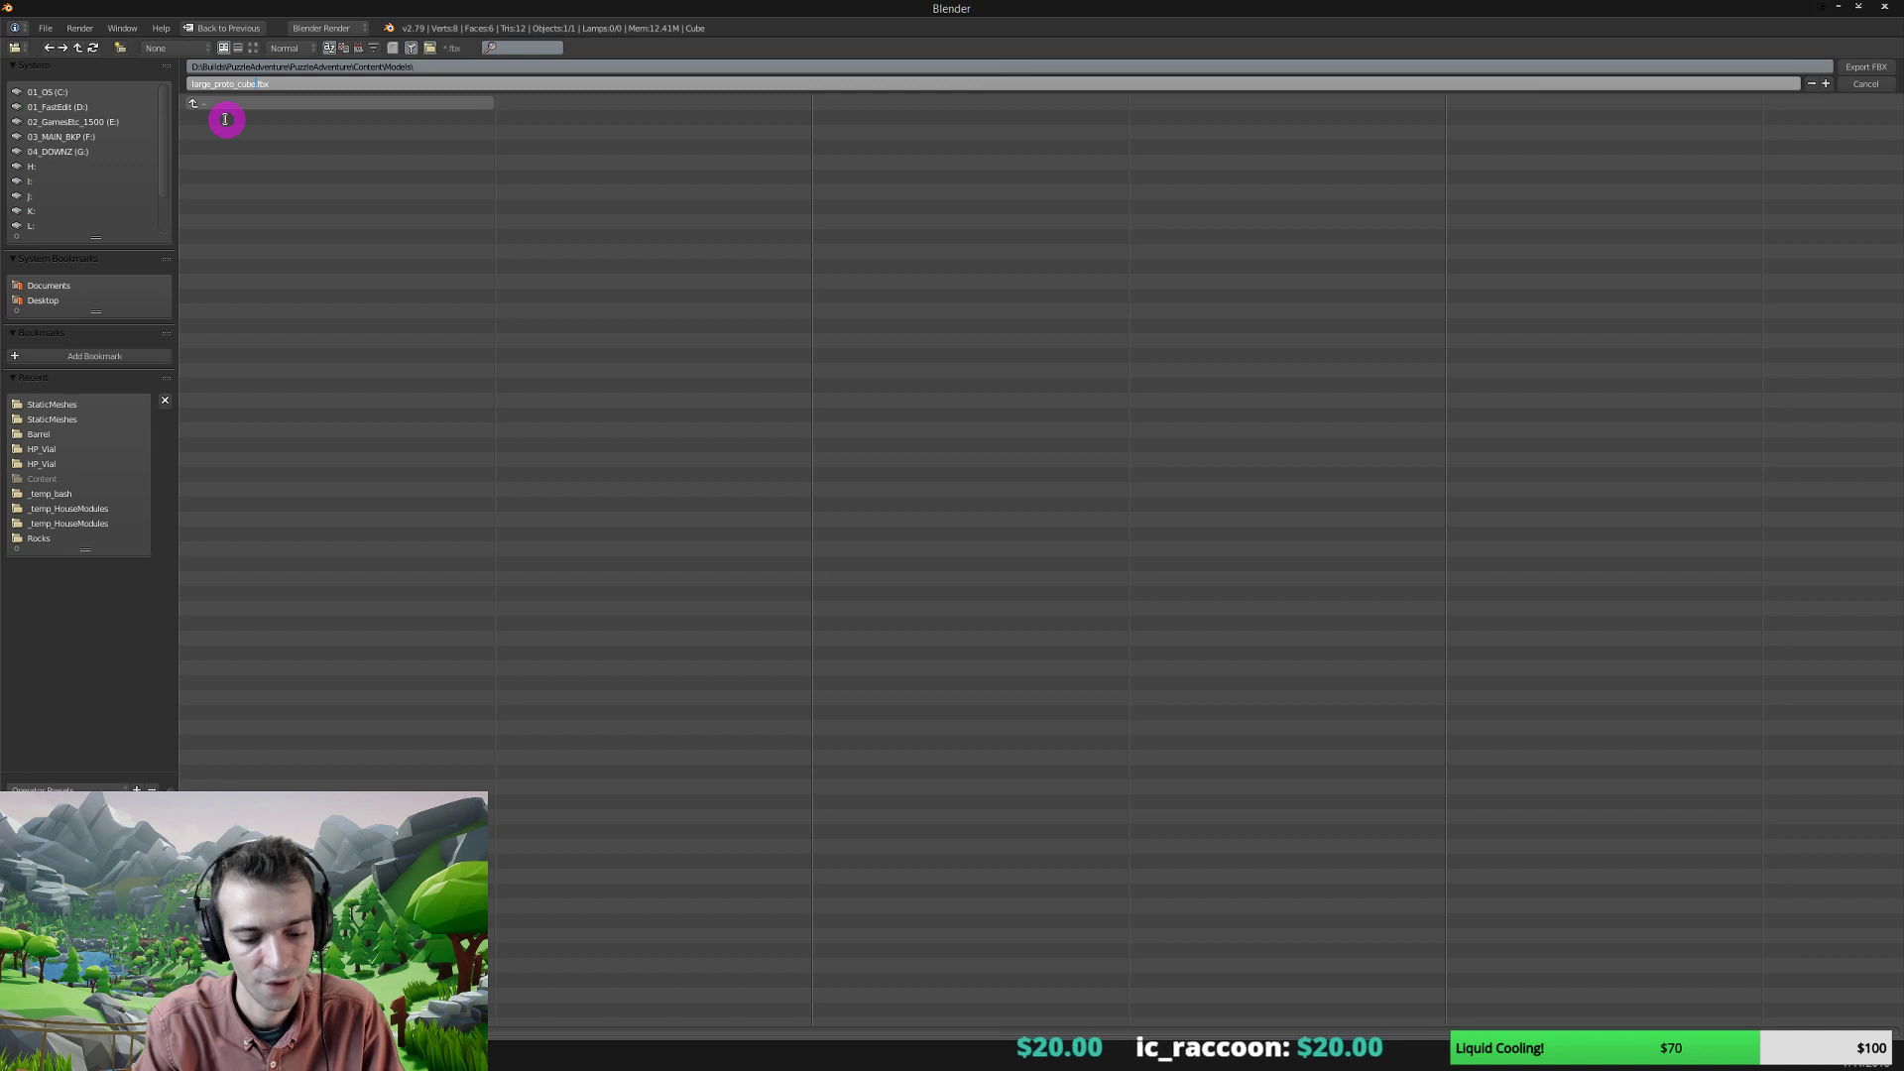
pyautogui.write('01')
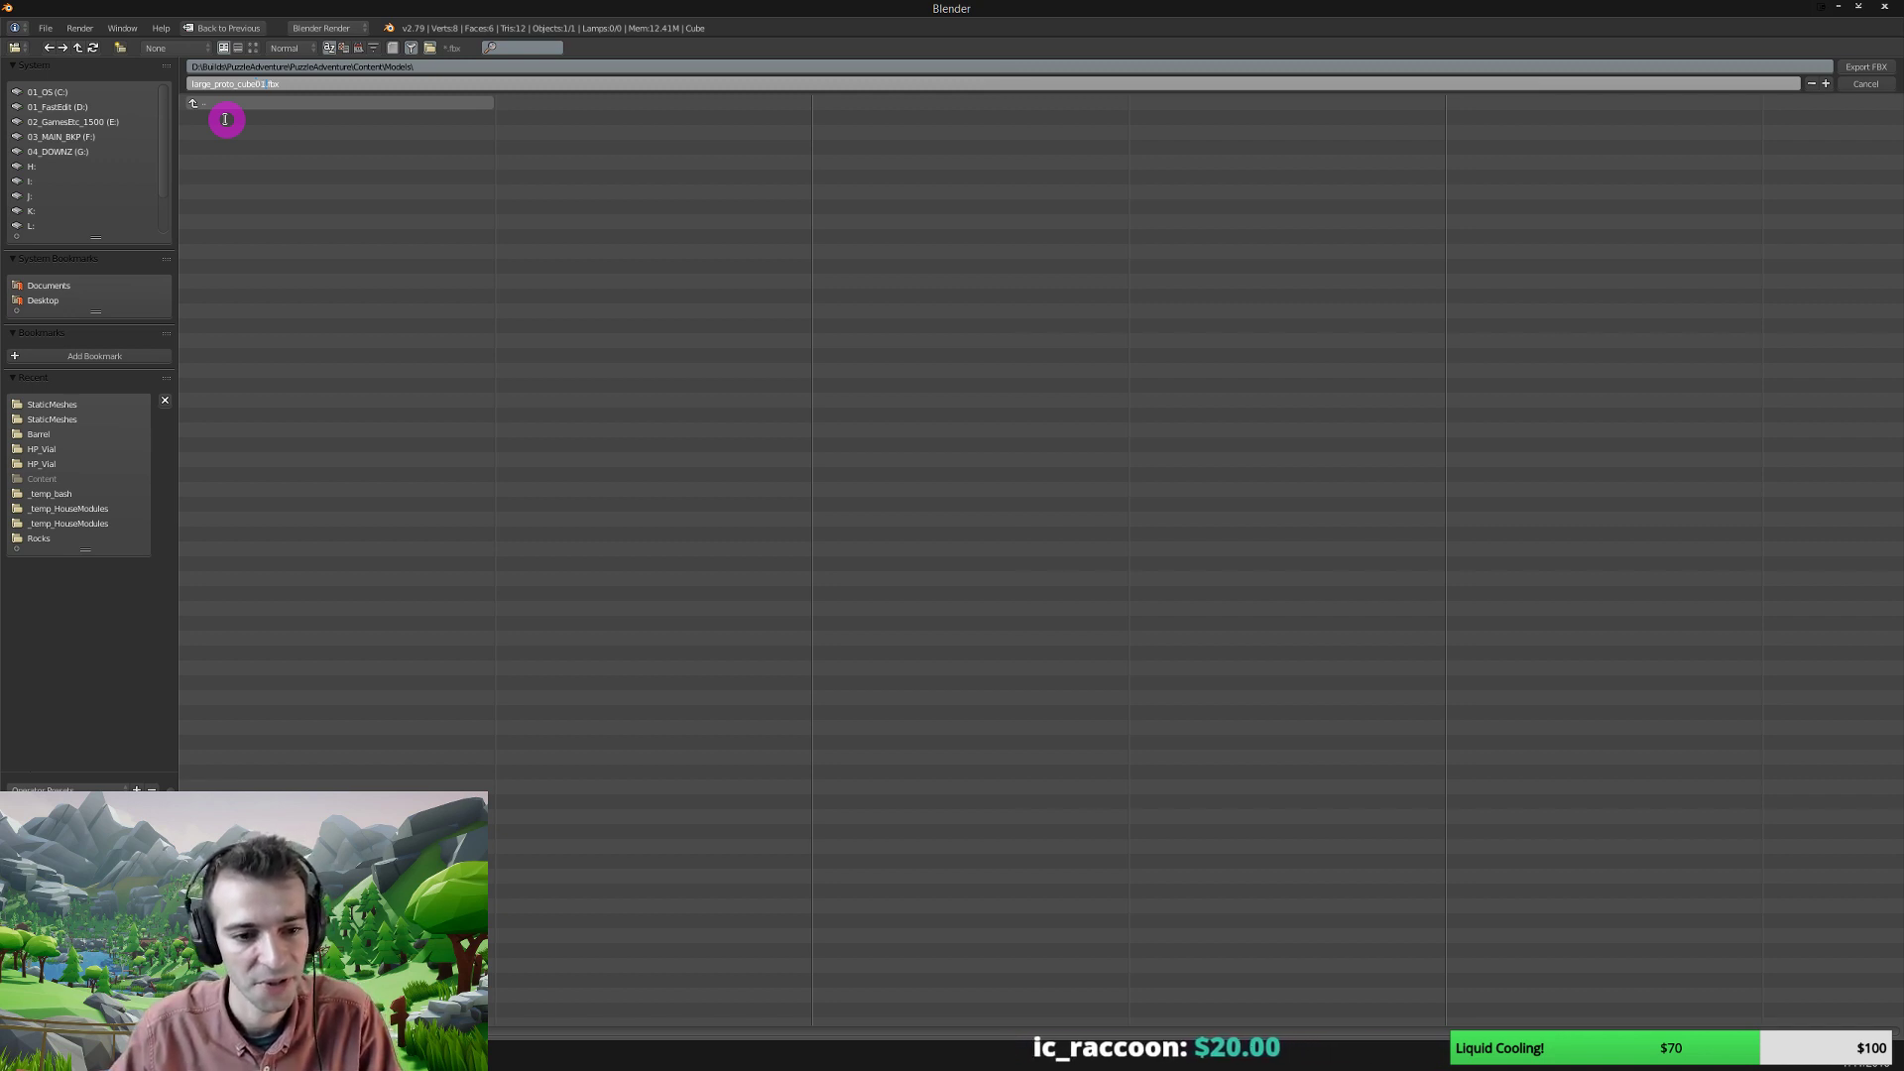
pyautogui.press('Return')
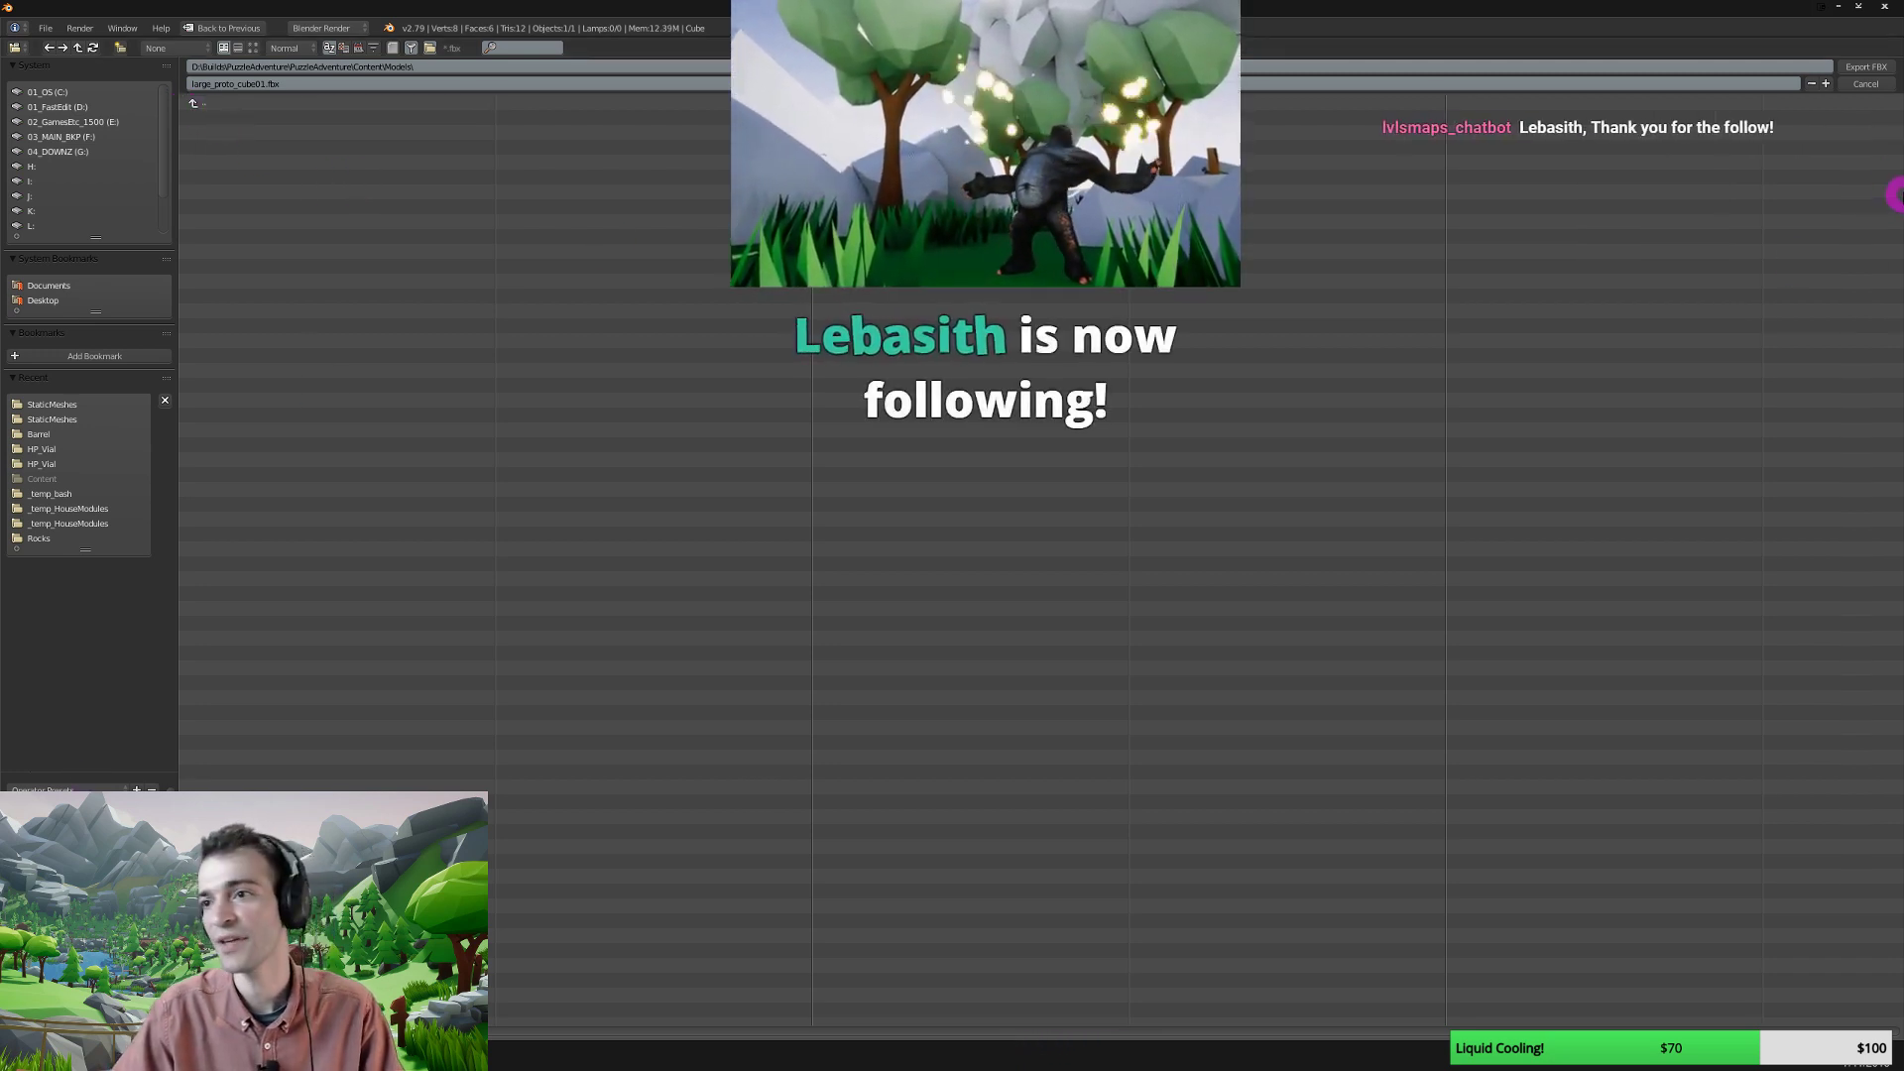
pyautogui.click(1863, 67)
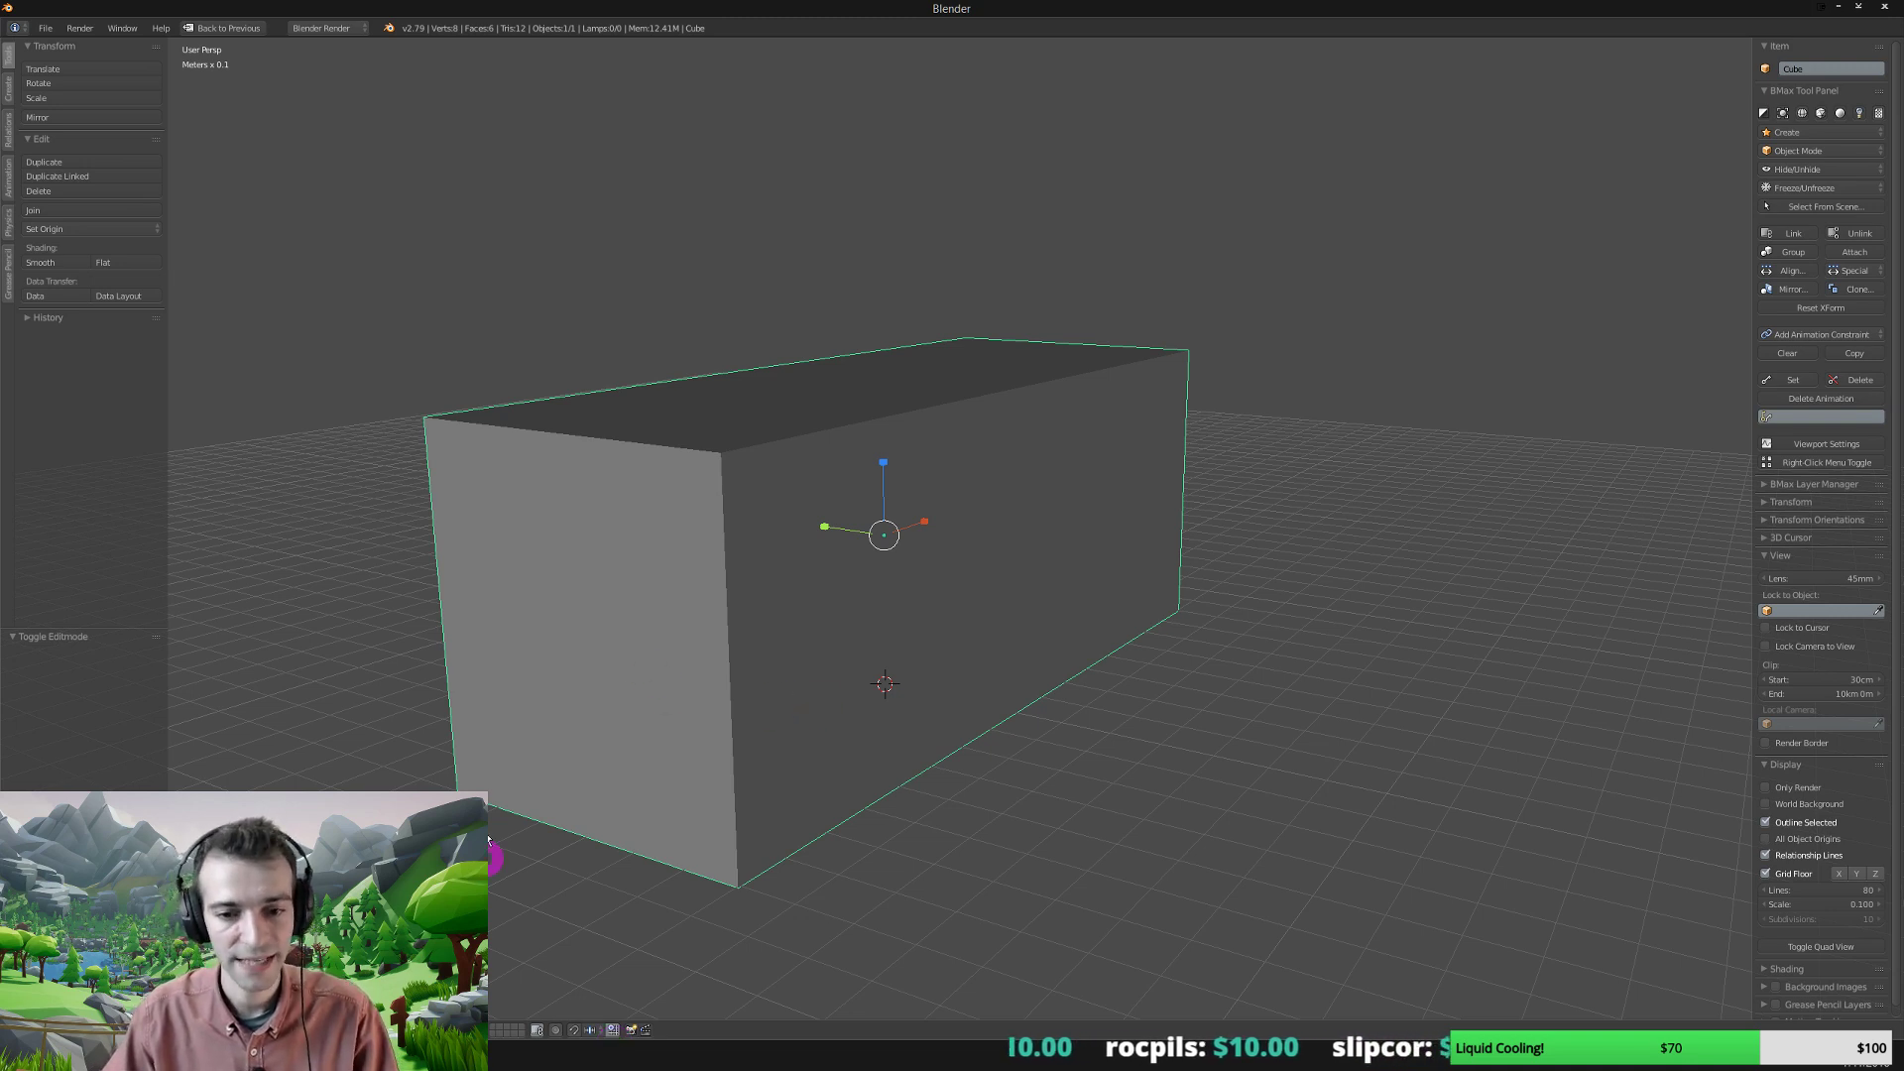
# Switch to the Unreal Editor and accept the import of the newly detected source content file.
pyautogui.hotkey('alt', 'Tab')
pyautogui.click(727, 965)
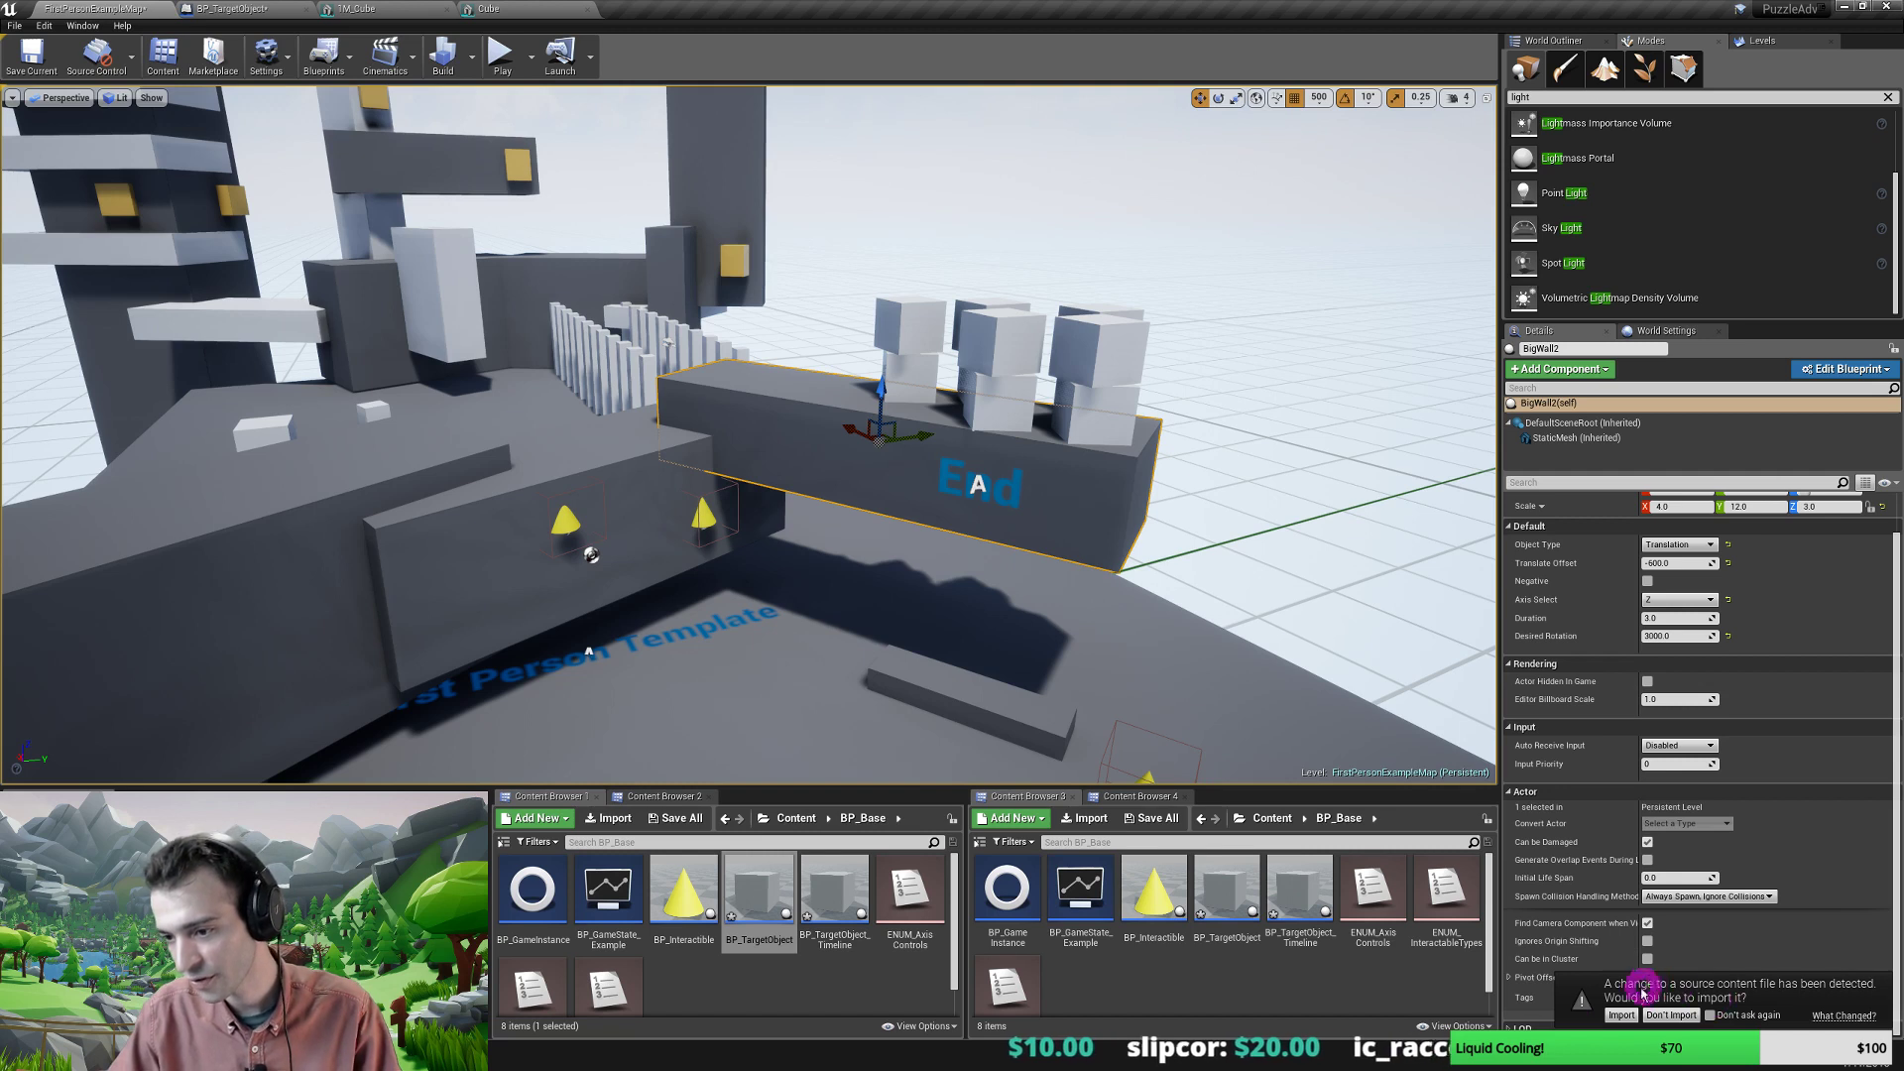
pyautogui.click(1623, 1016)
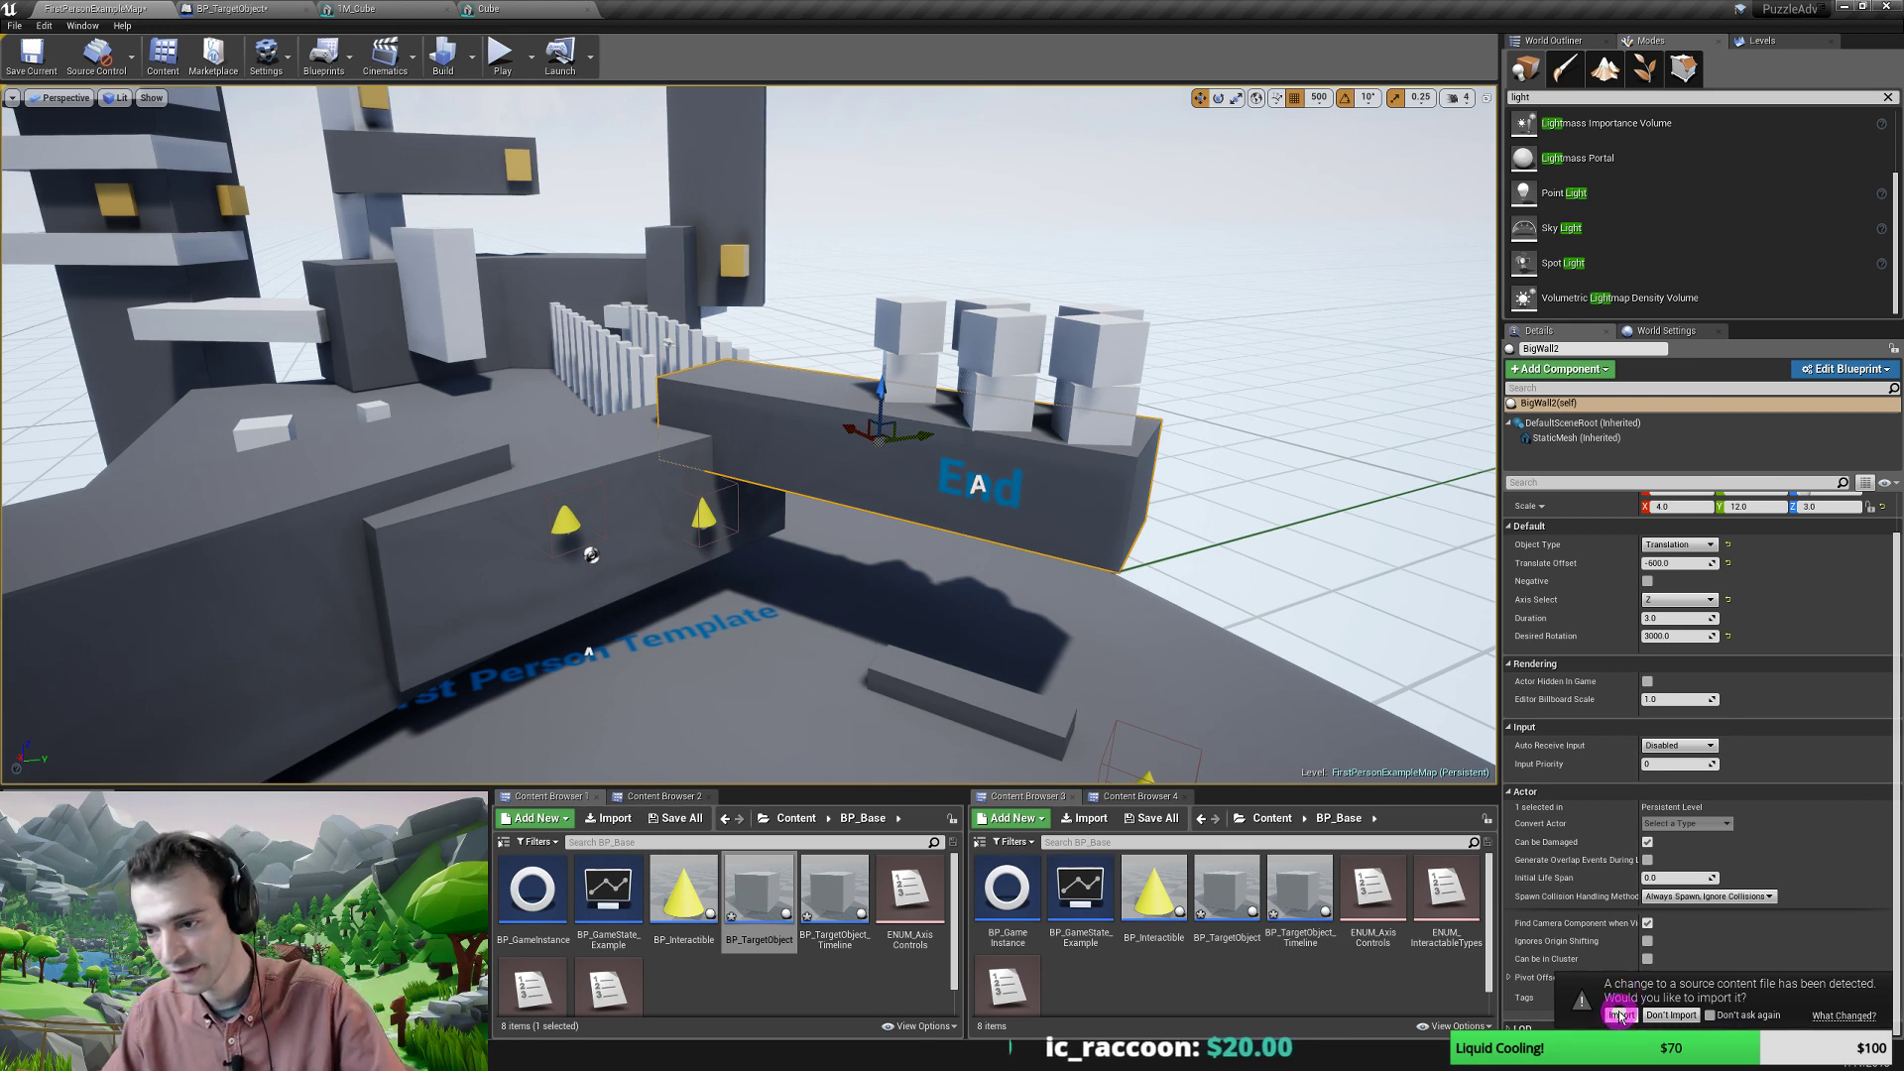
pyautogui.click(1619, 1015)
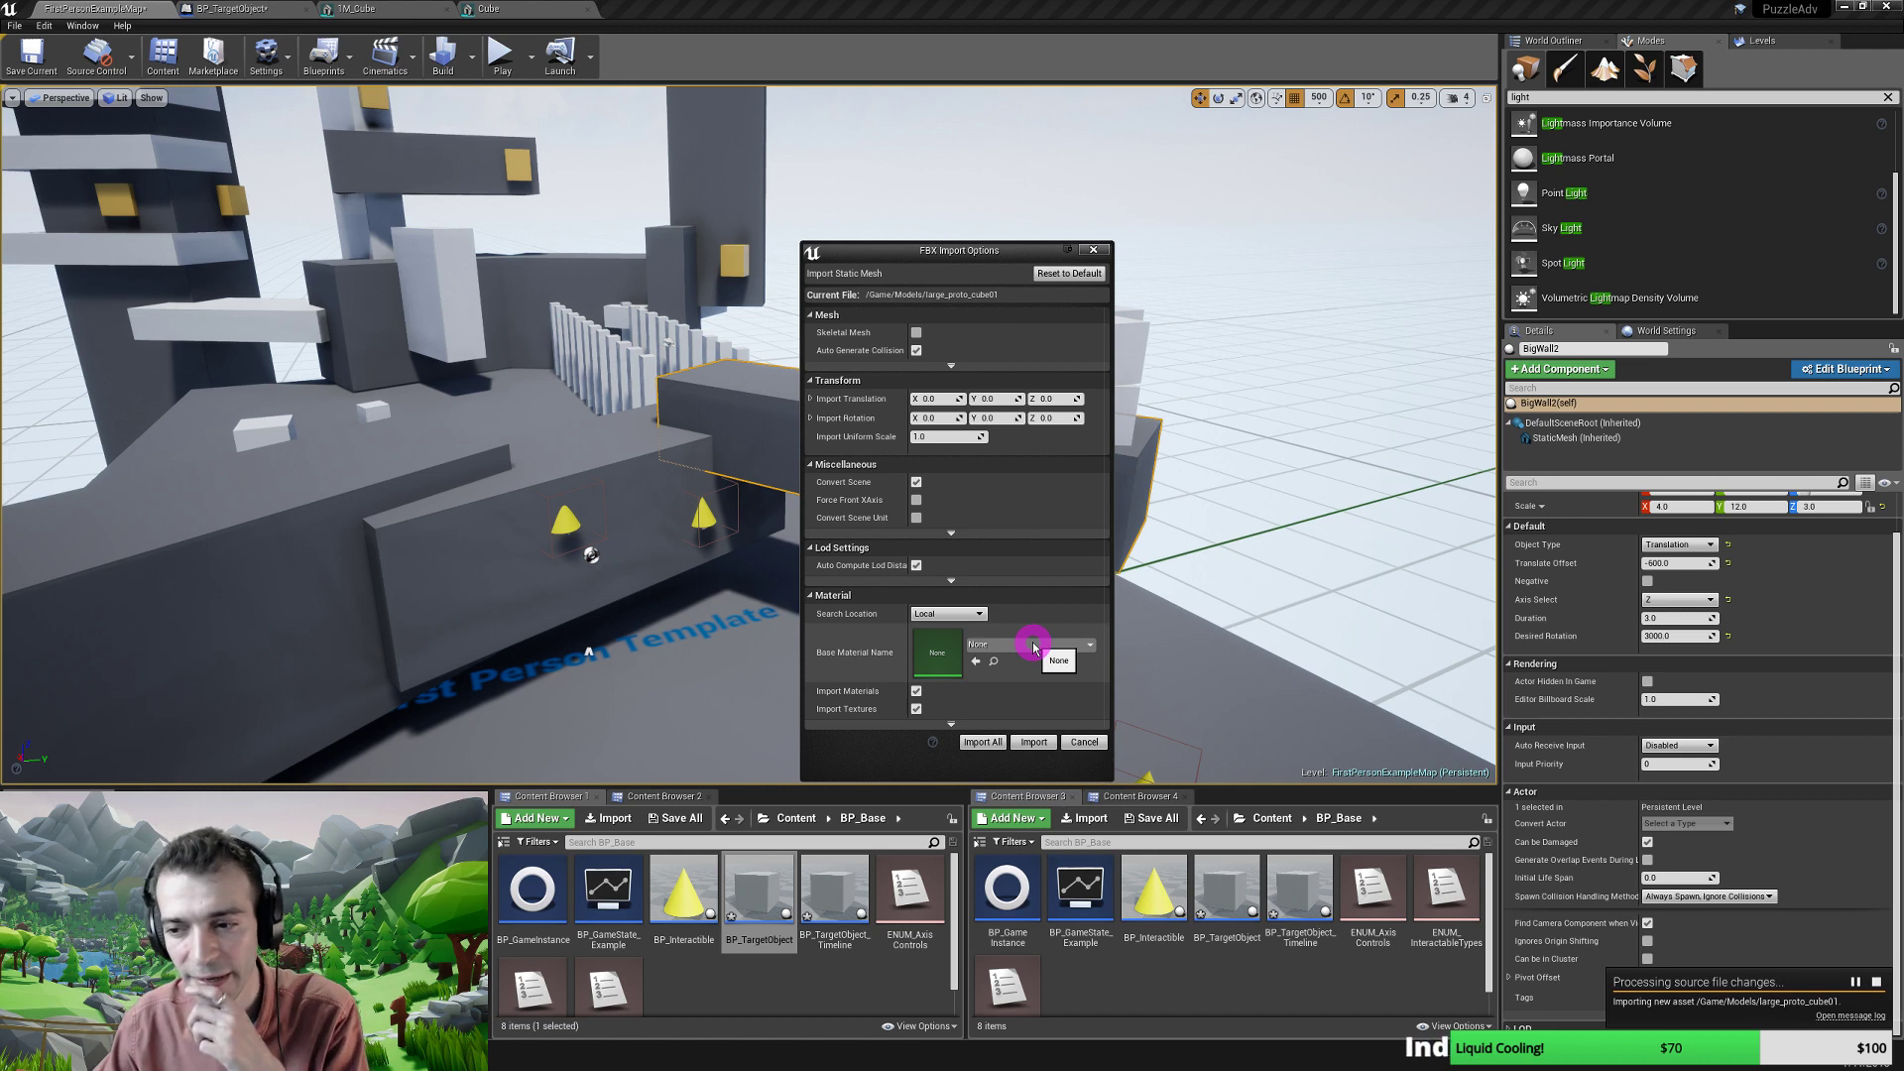
# Review the advanced material, LOD, miscellaneous and mesh options, import large_proto_cube01 as a static mesh, and close the message log.
pyautogui.click(951, 725)
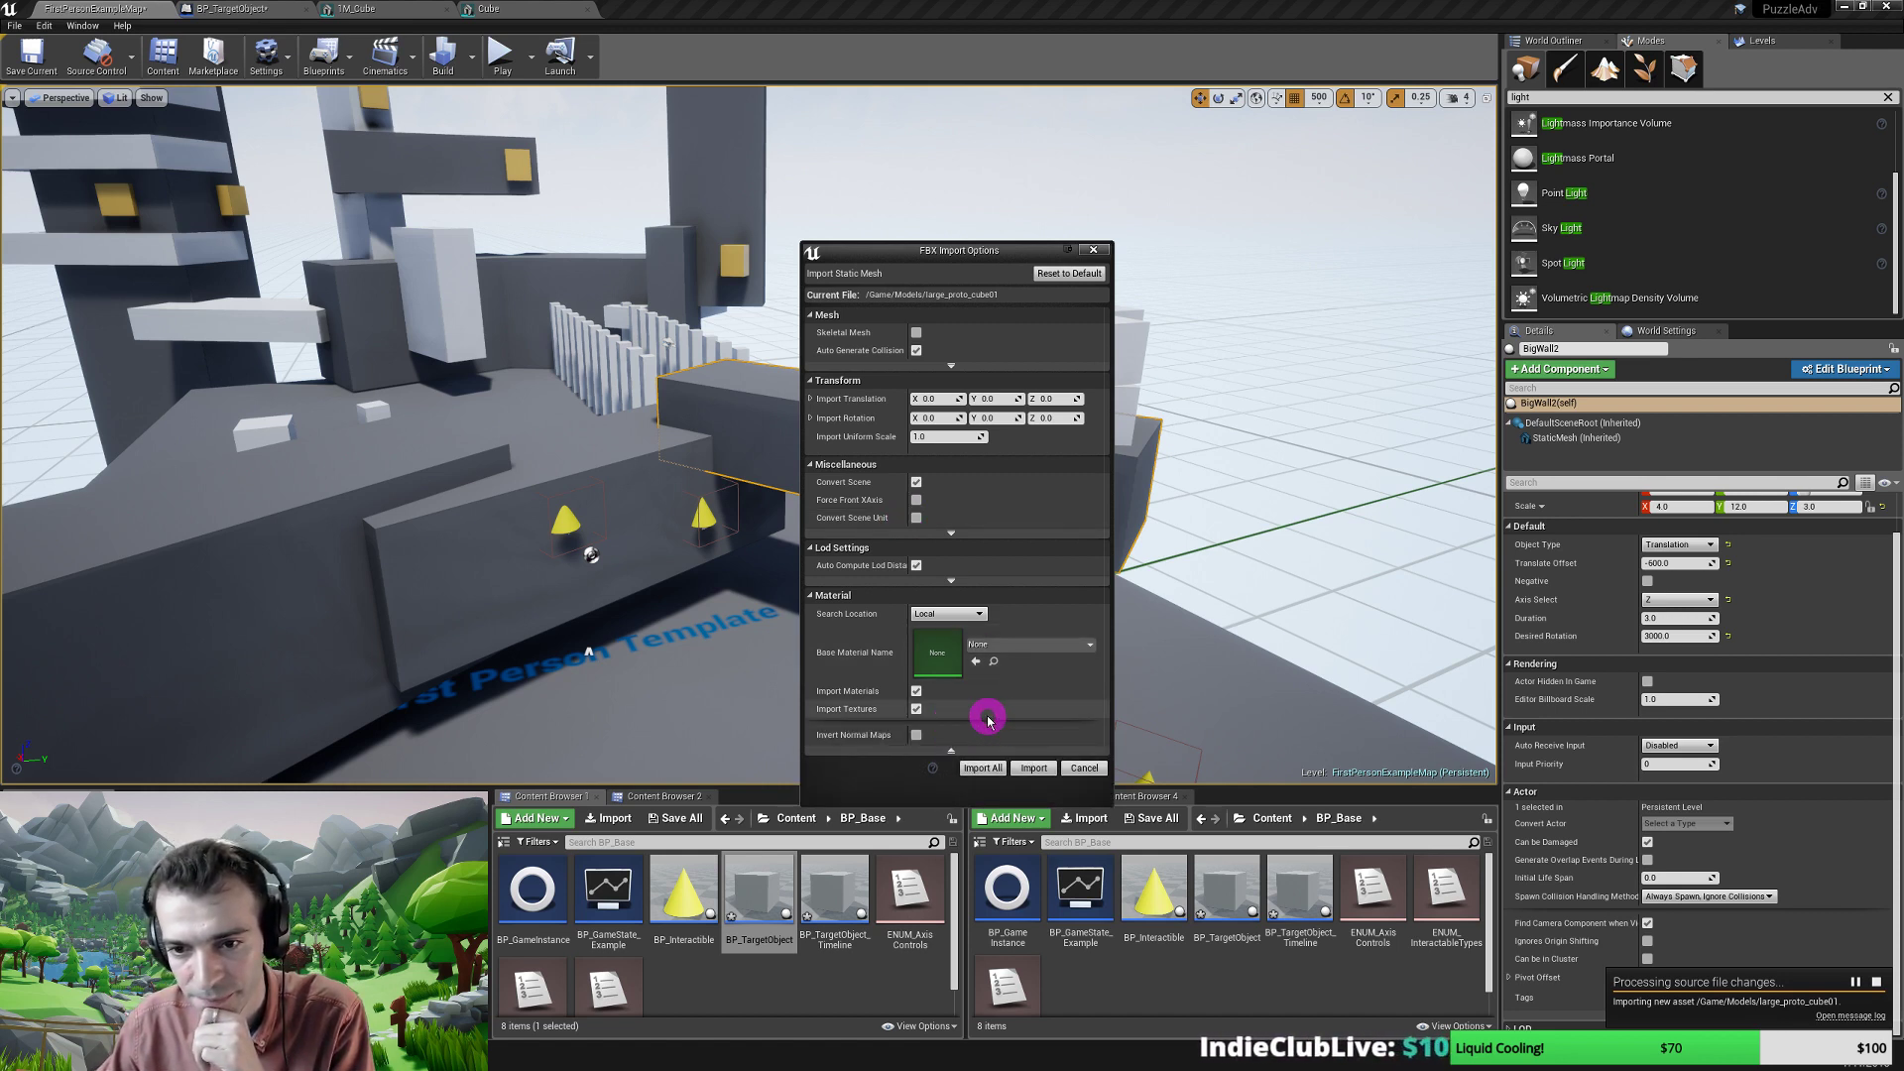
pyautogui.click(951, 587)
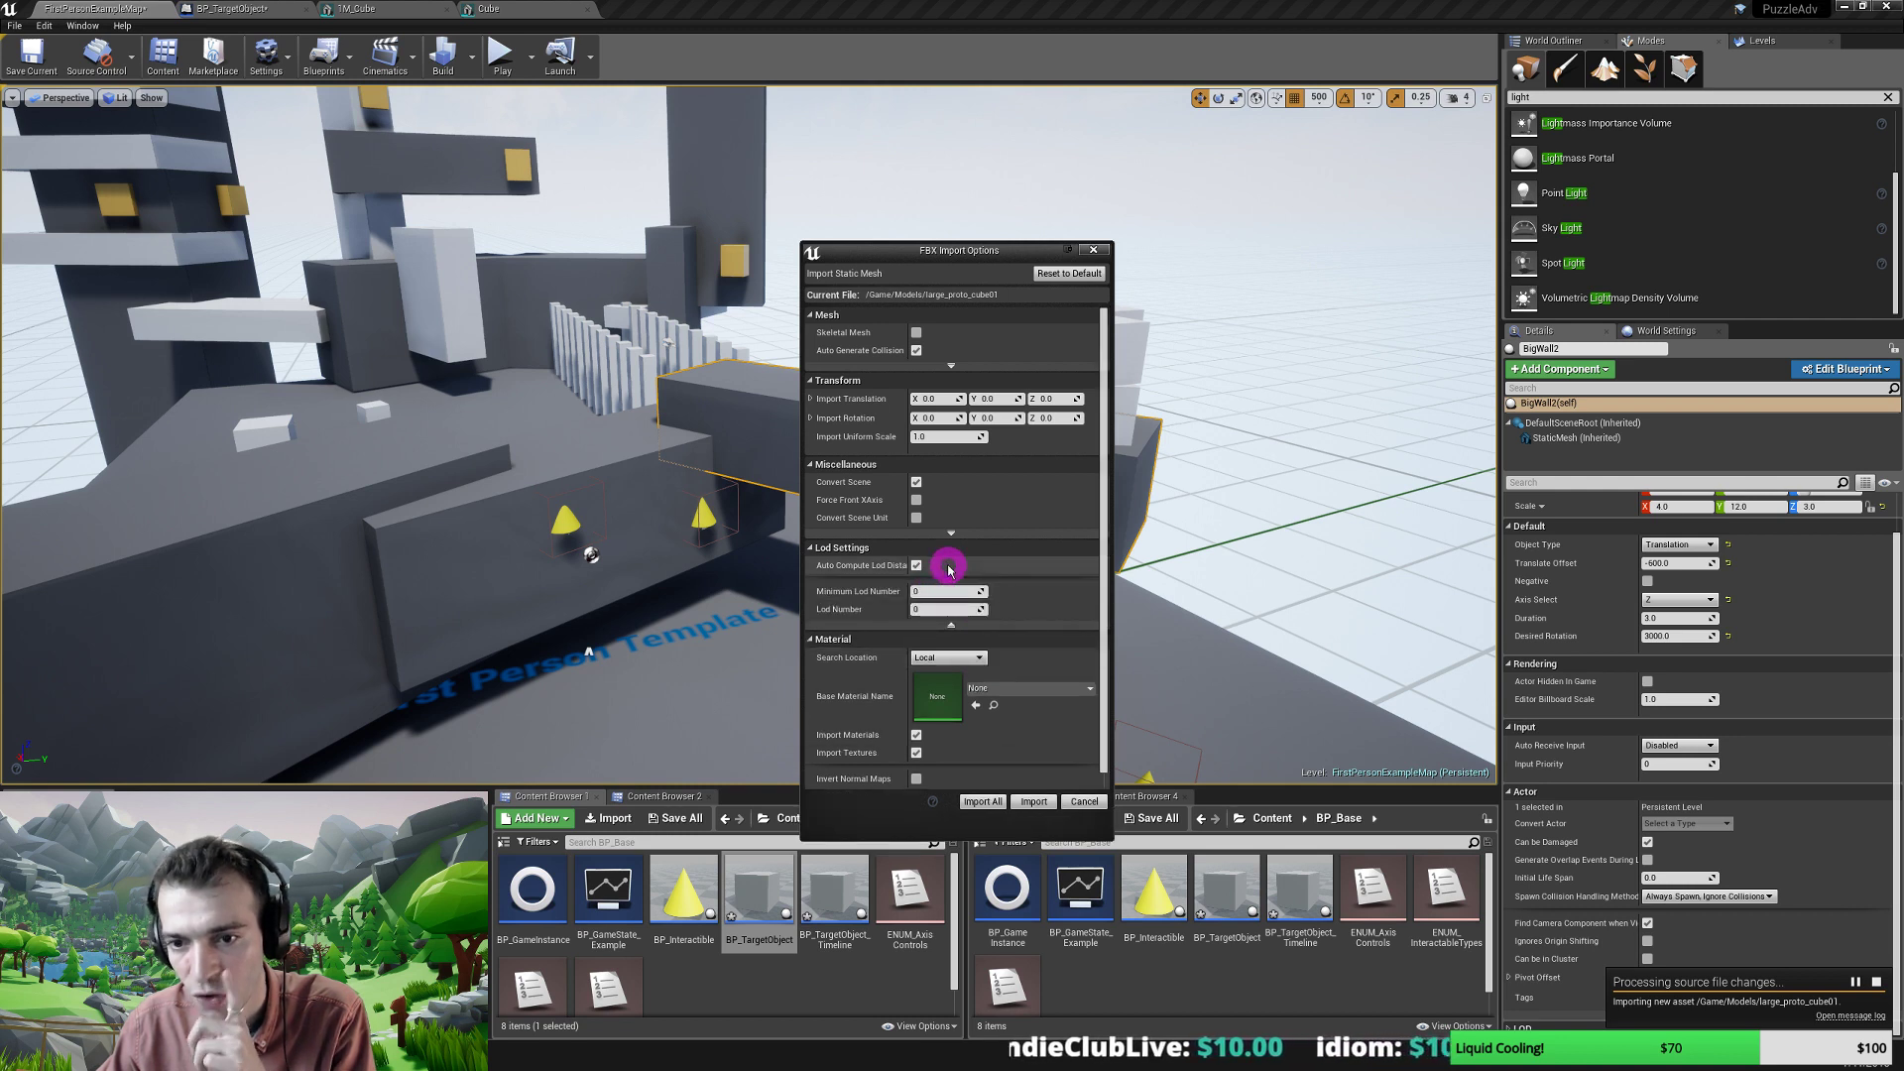
pyautogui.click(942, 534)
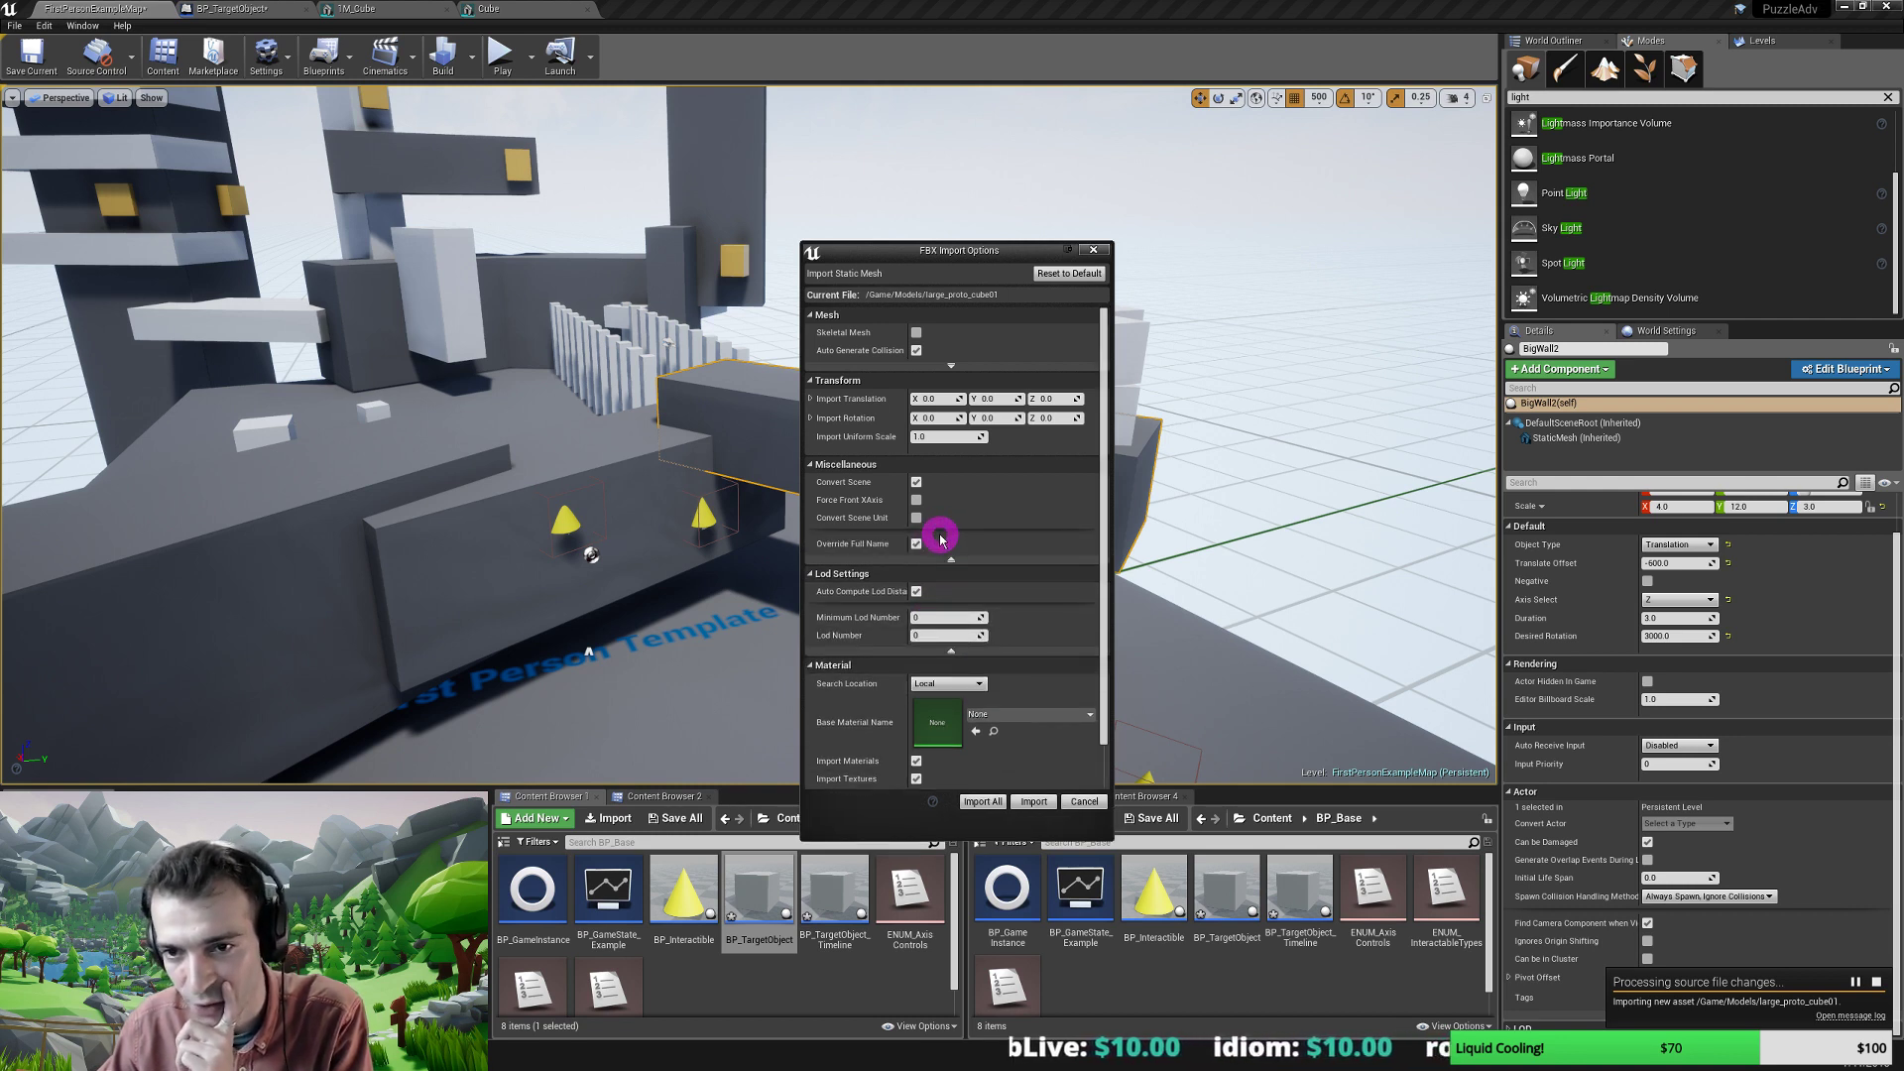
pyautogui.scroll(-1, 942, 535)
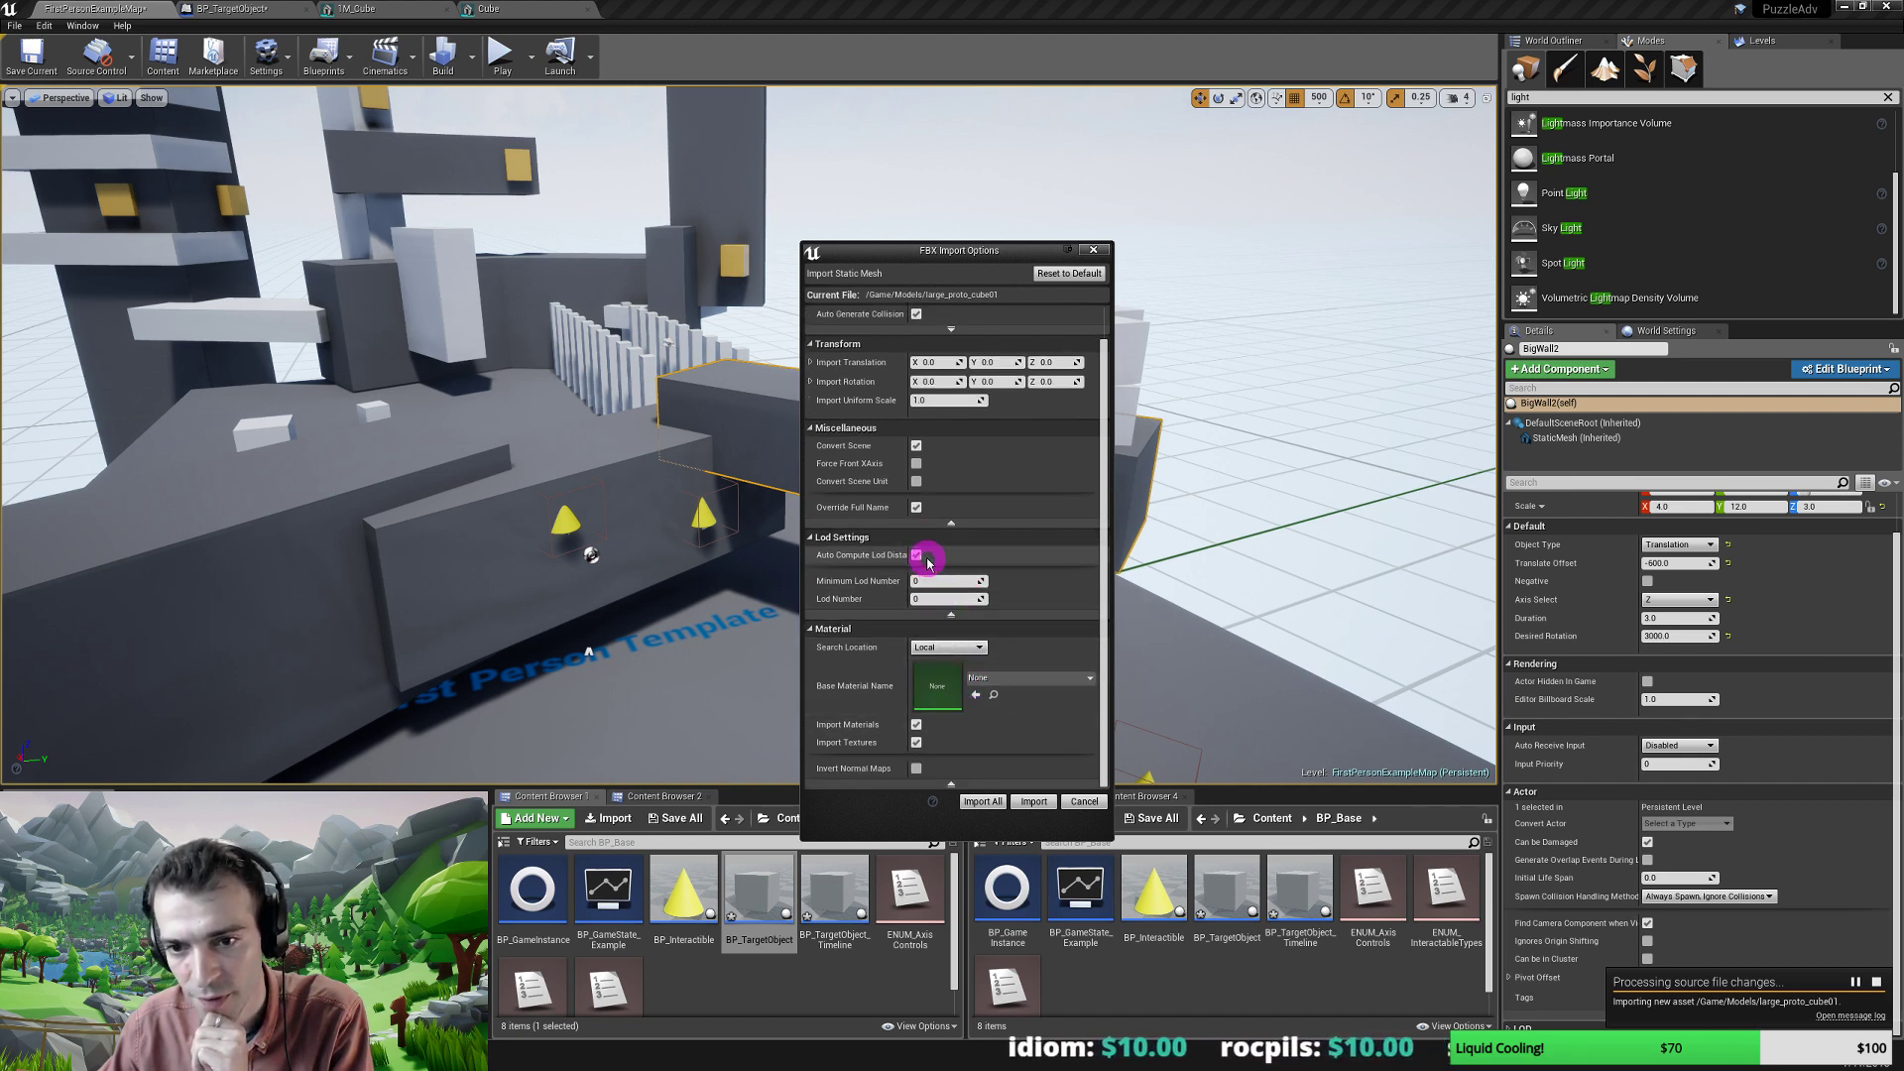
pyautogui.scroll(1, 944, 503)
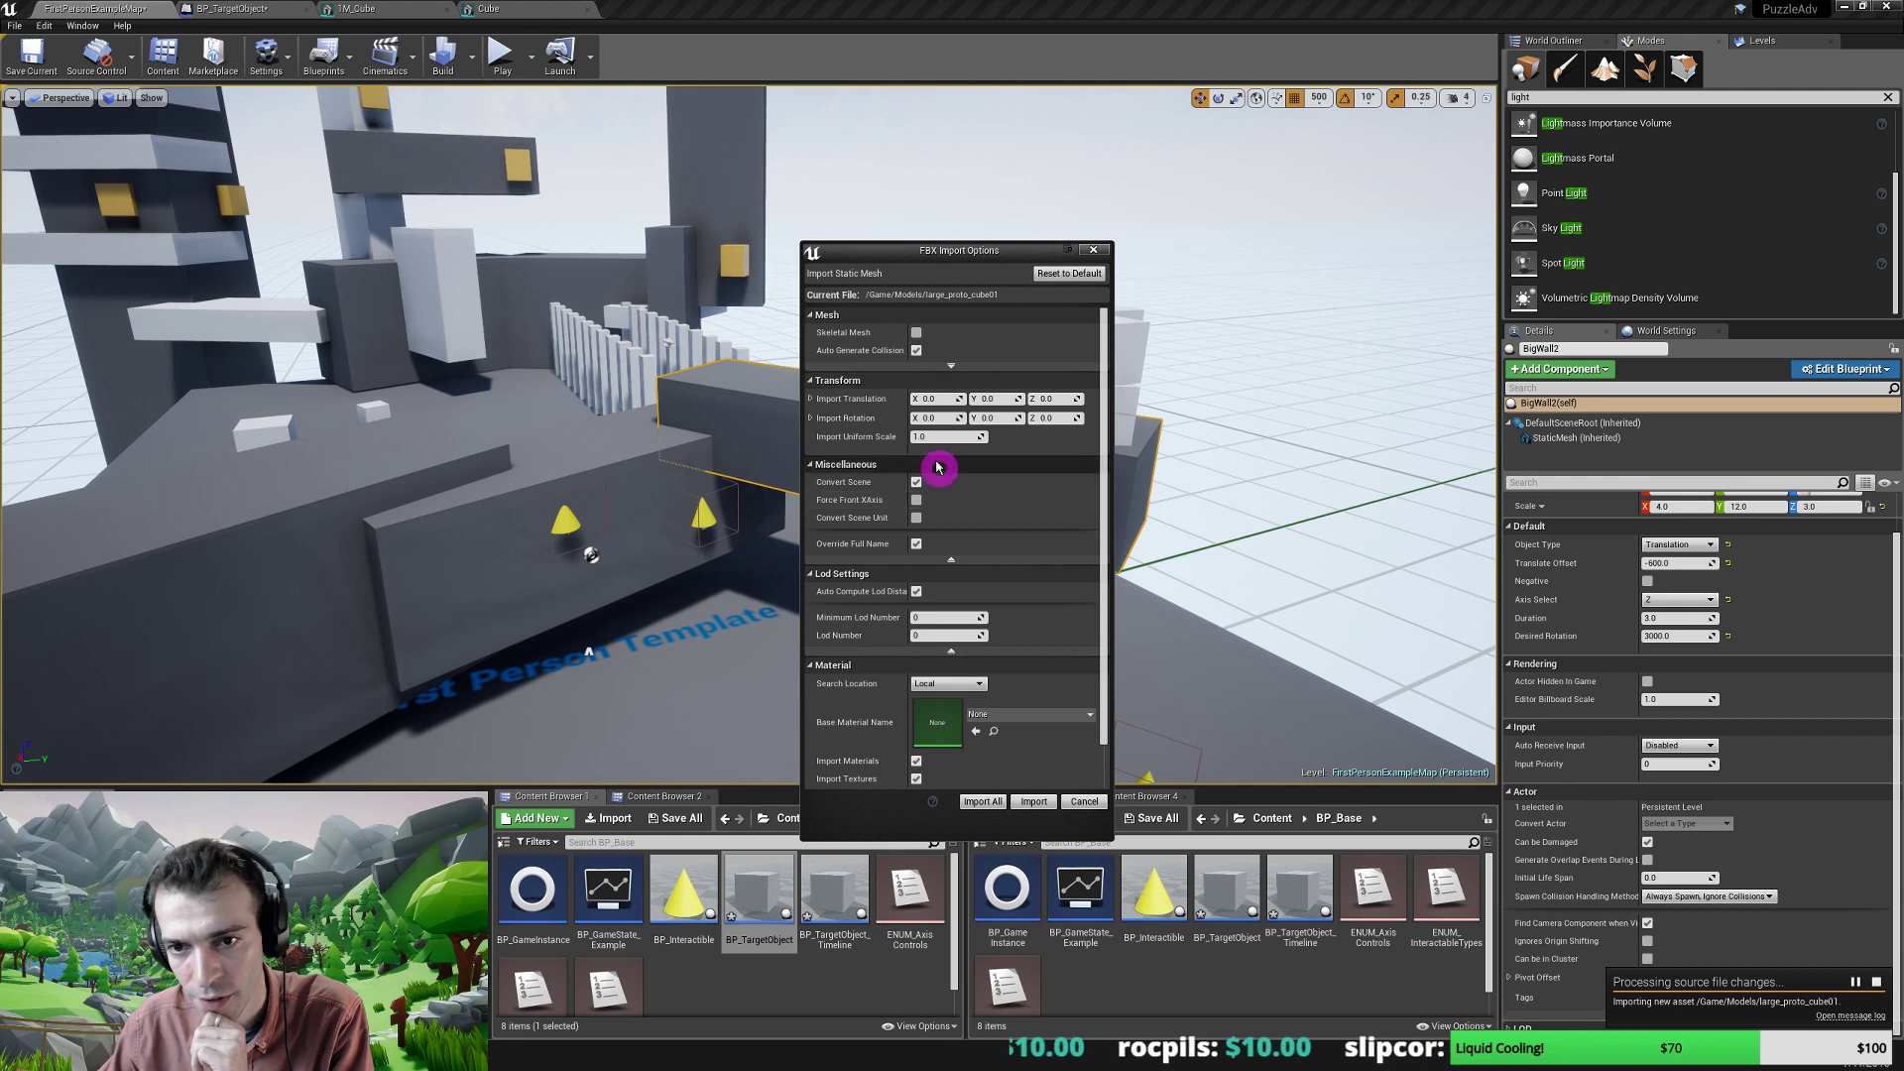
pyautogui.click(948, 367)
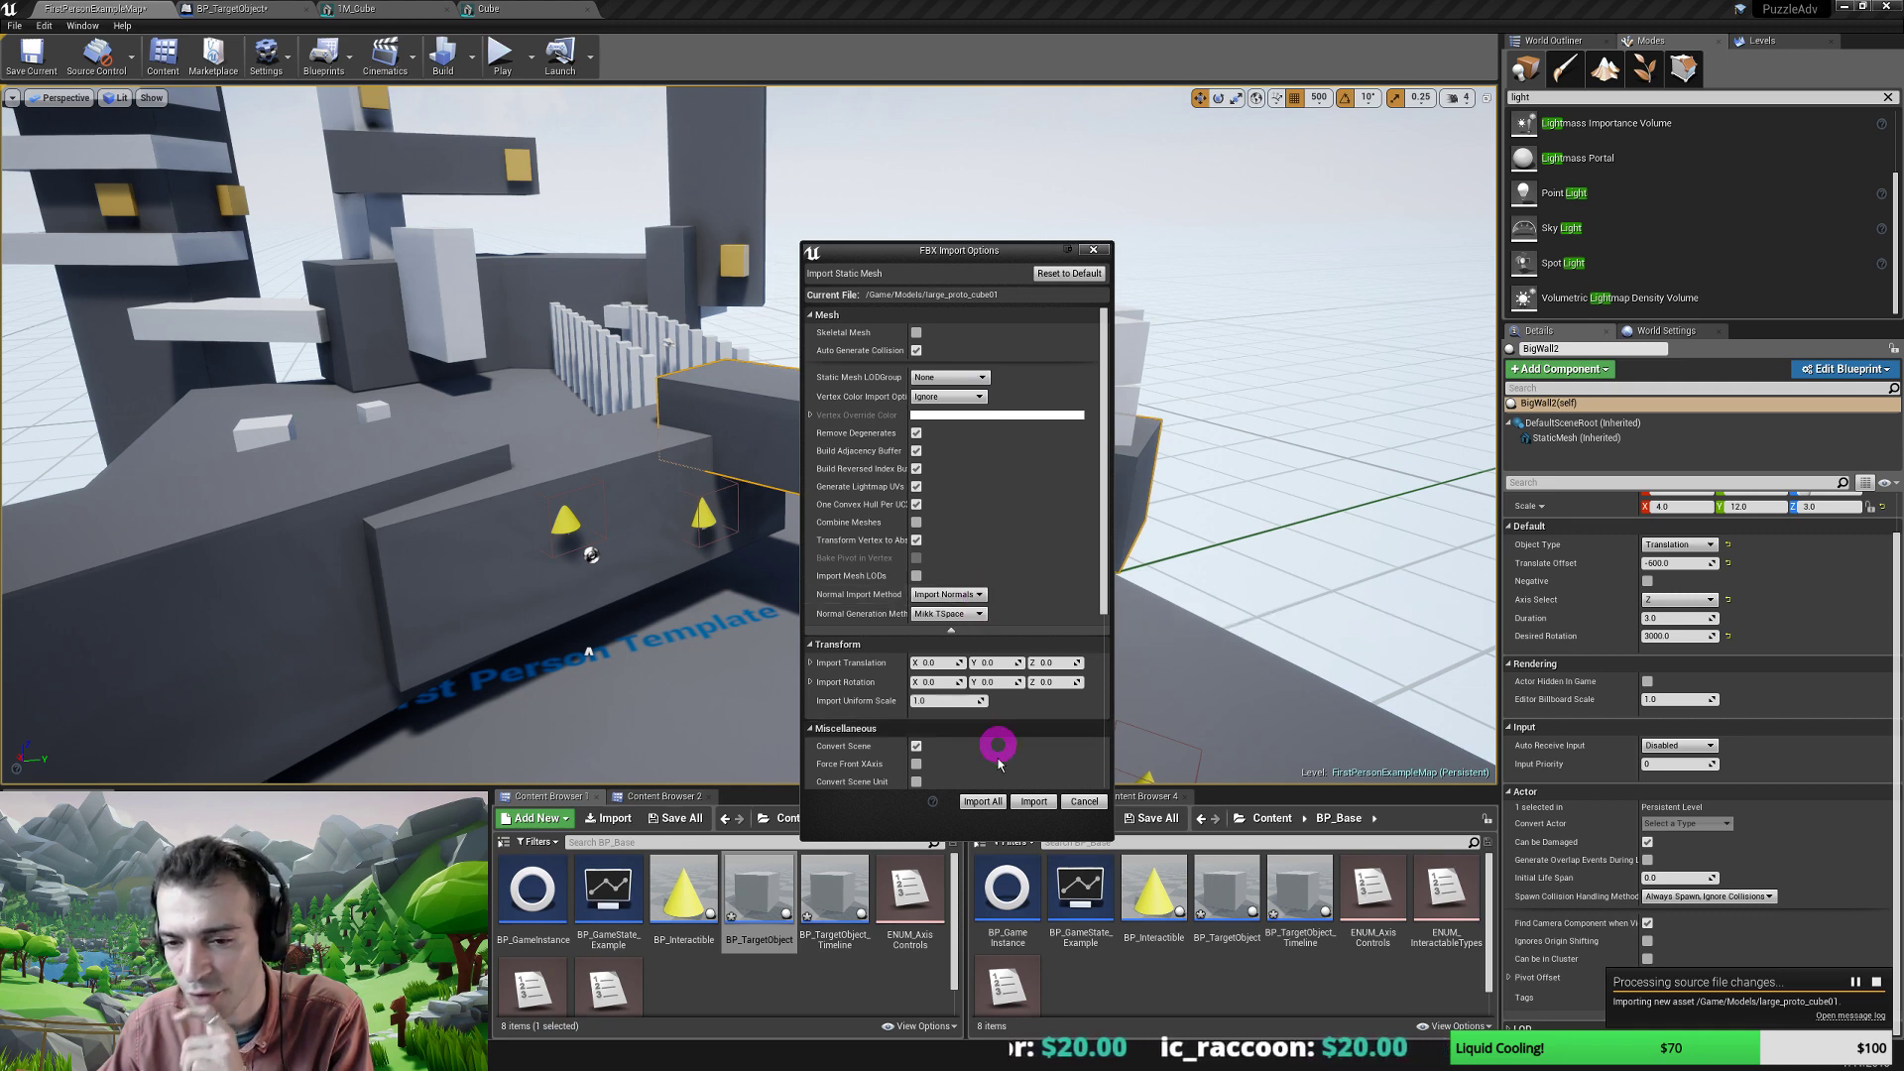
pyautogui.click(1034, 803)
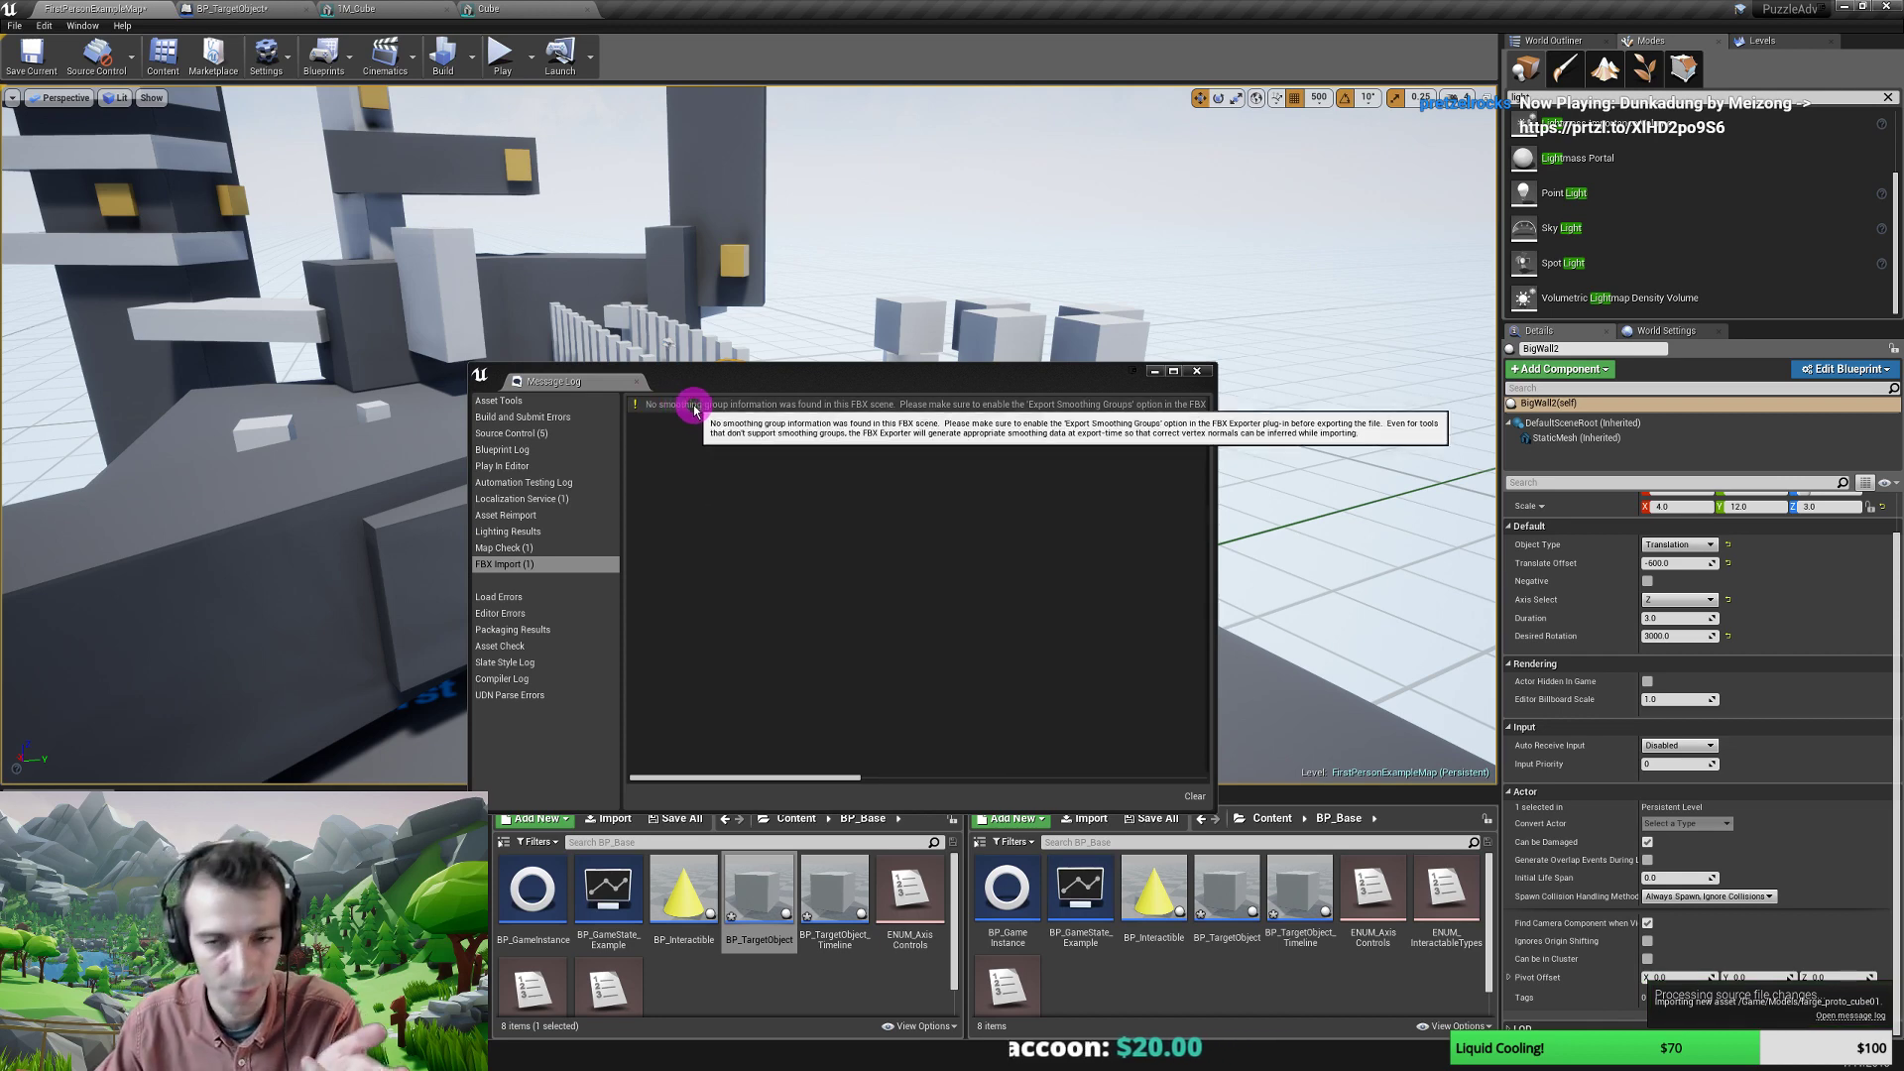
pyautogui.click(757, 414)
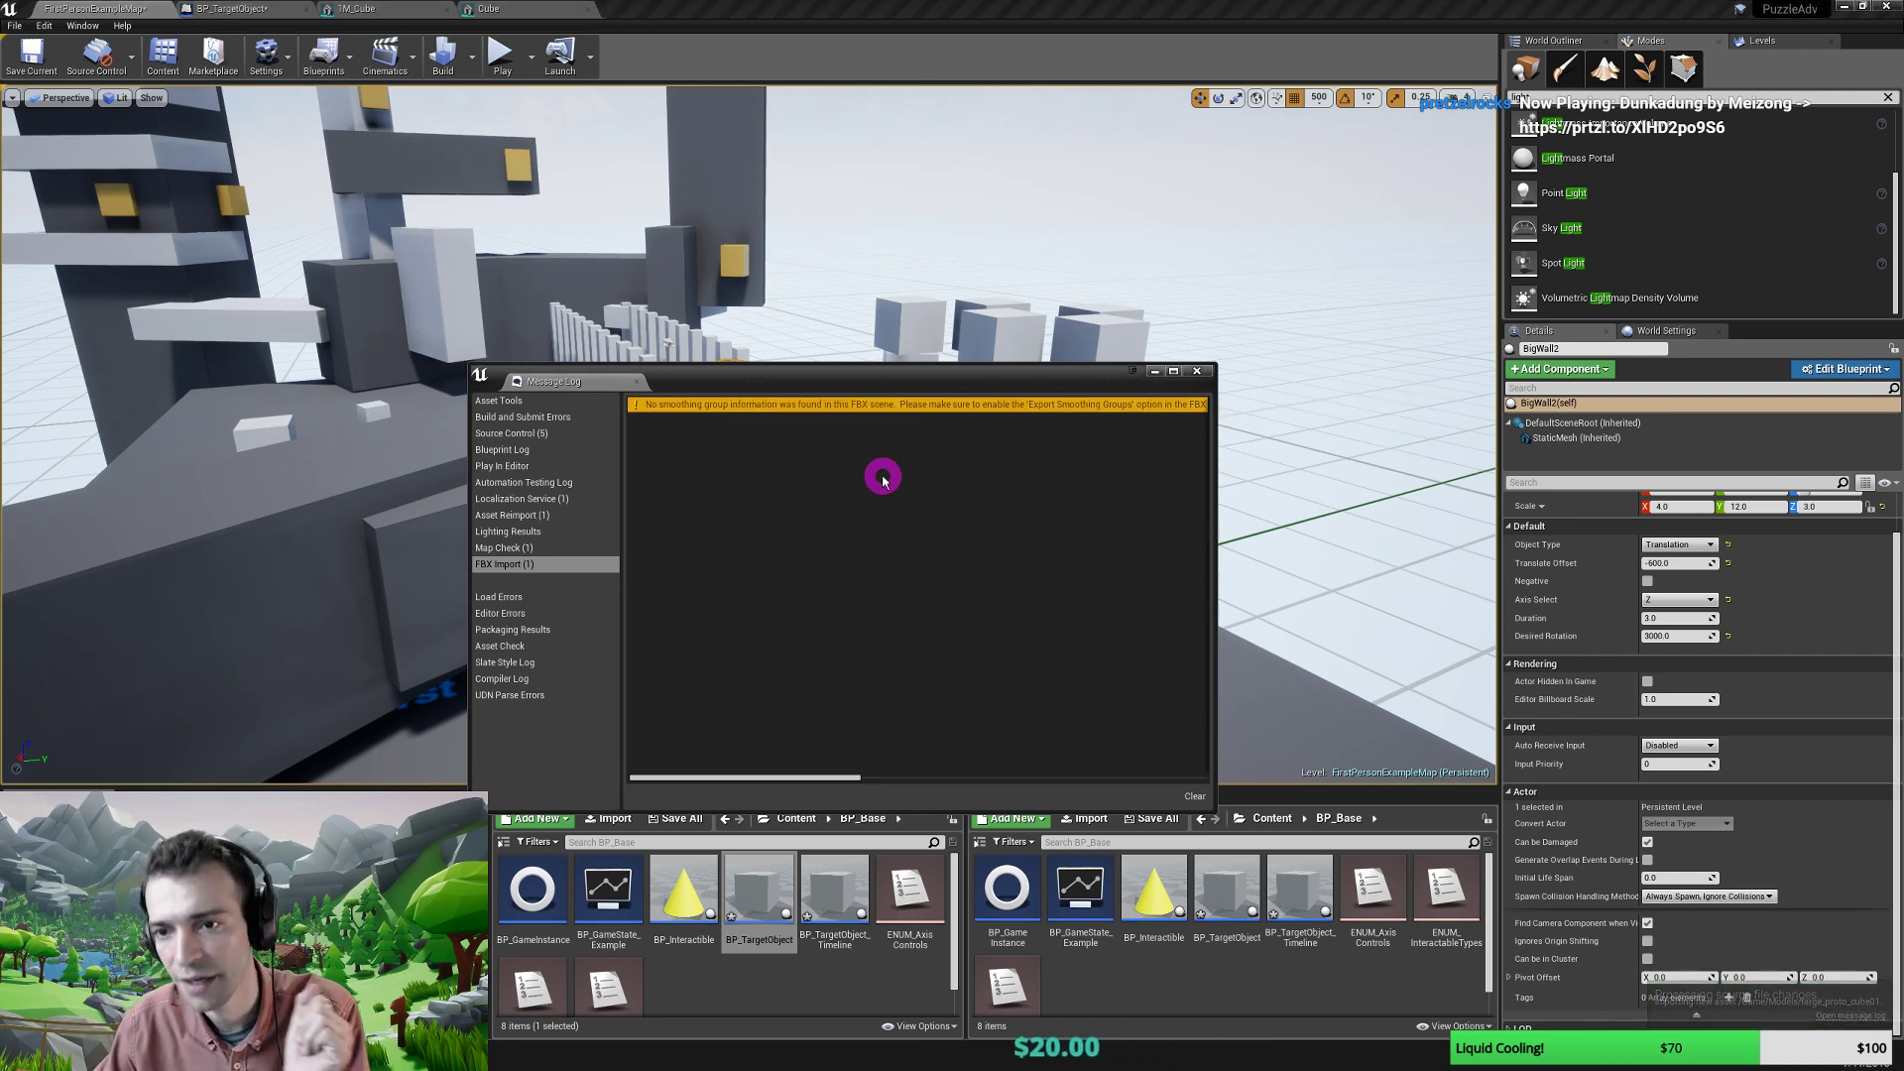
pyautogui.click(1198, 371)
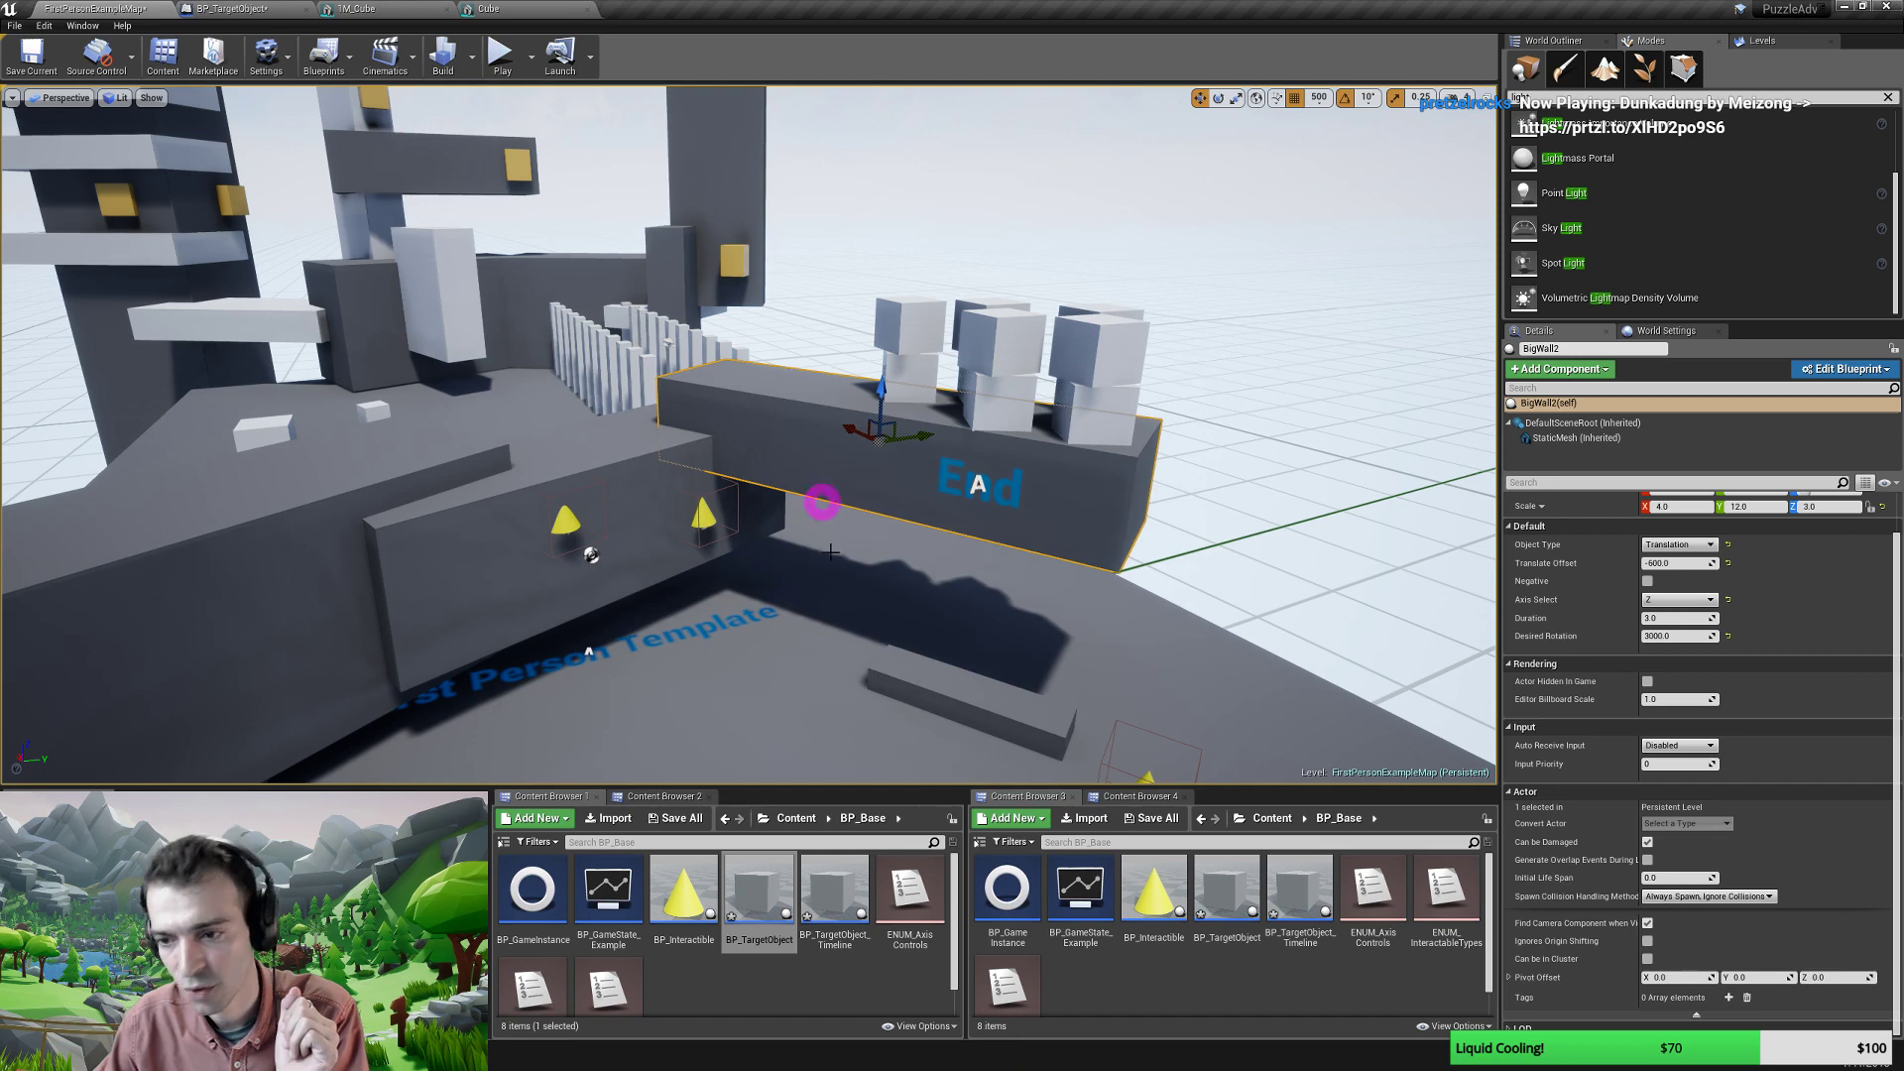
# Switch back to Blender and open the box mesh for editing.
pyautogui.hotkey('alt', 'Tab')
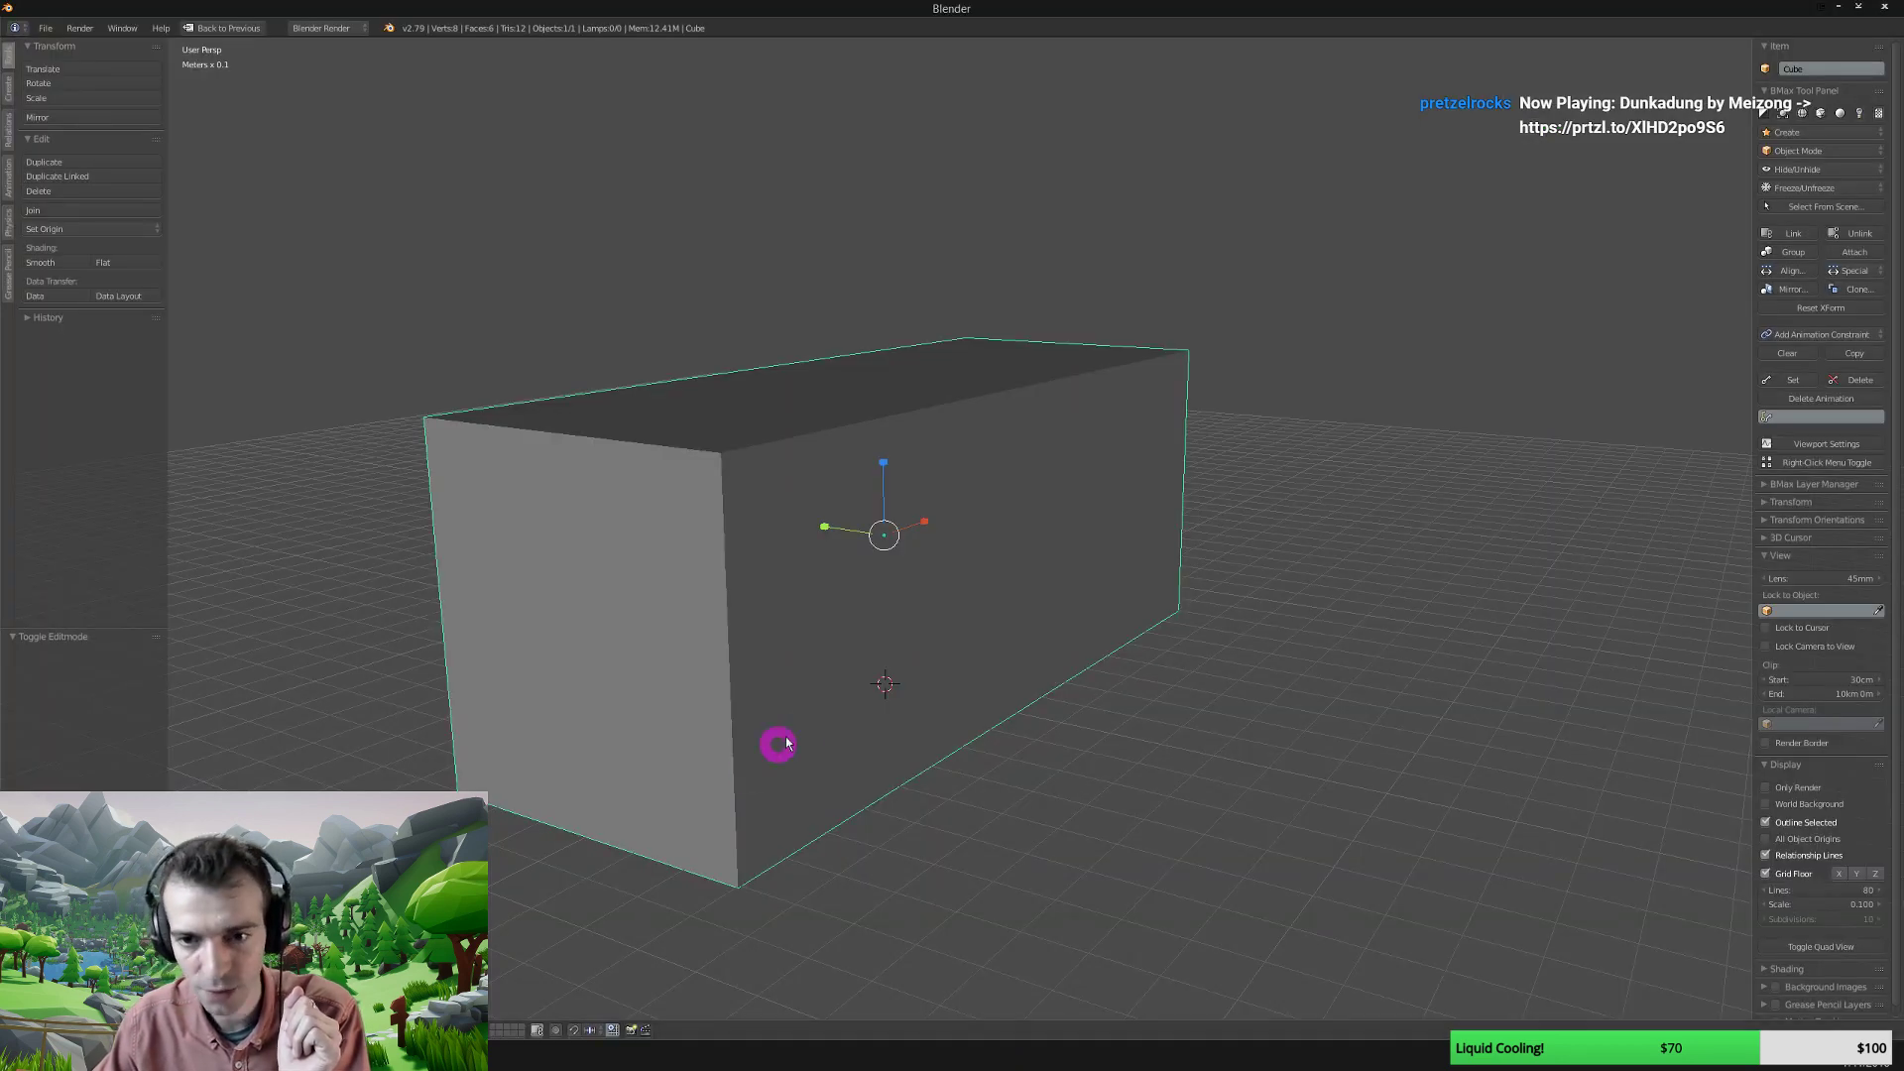
pyautogui.moveTo(961, 648); pyautogui.dragTo(929, 646, button='middle')
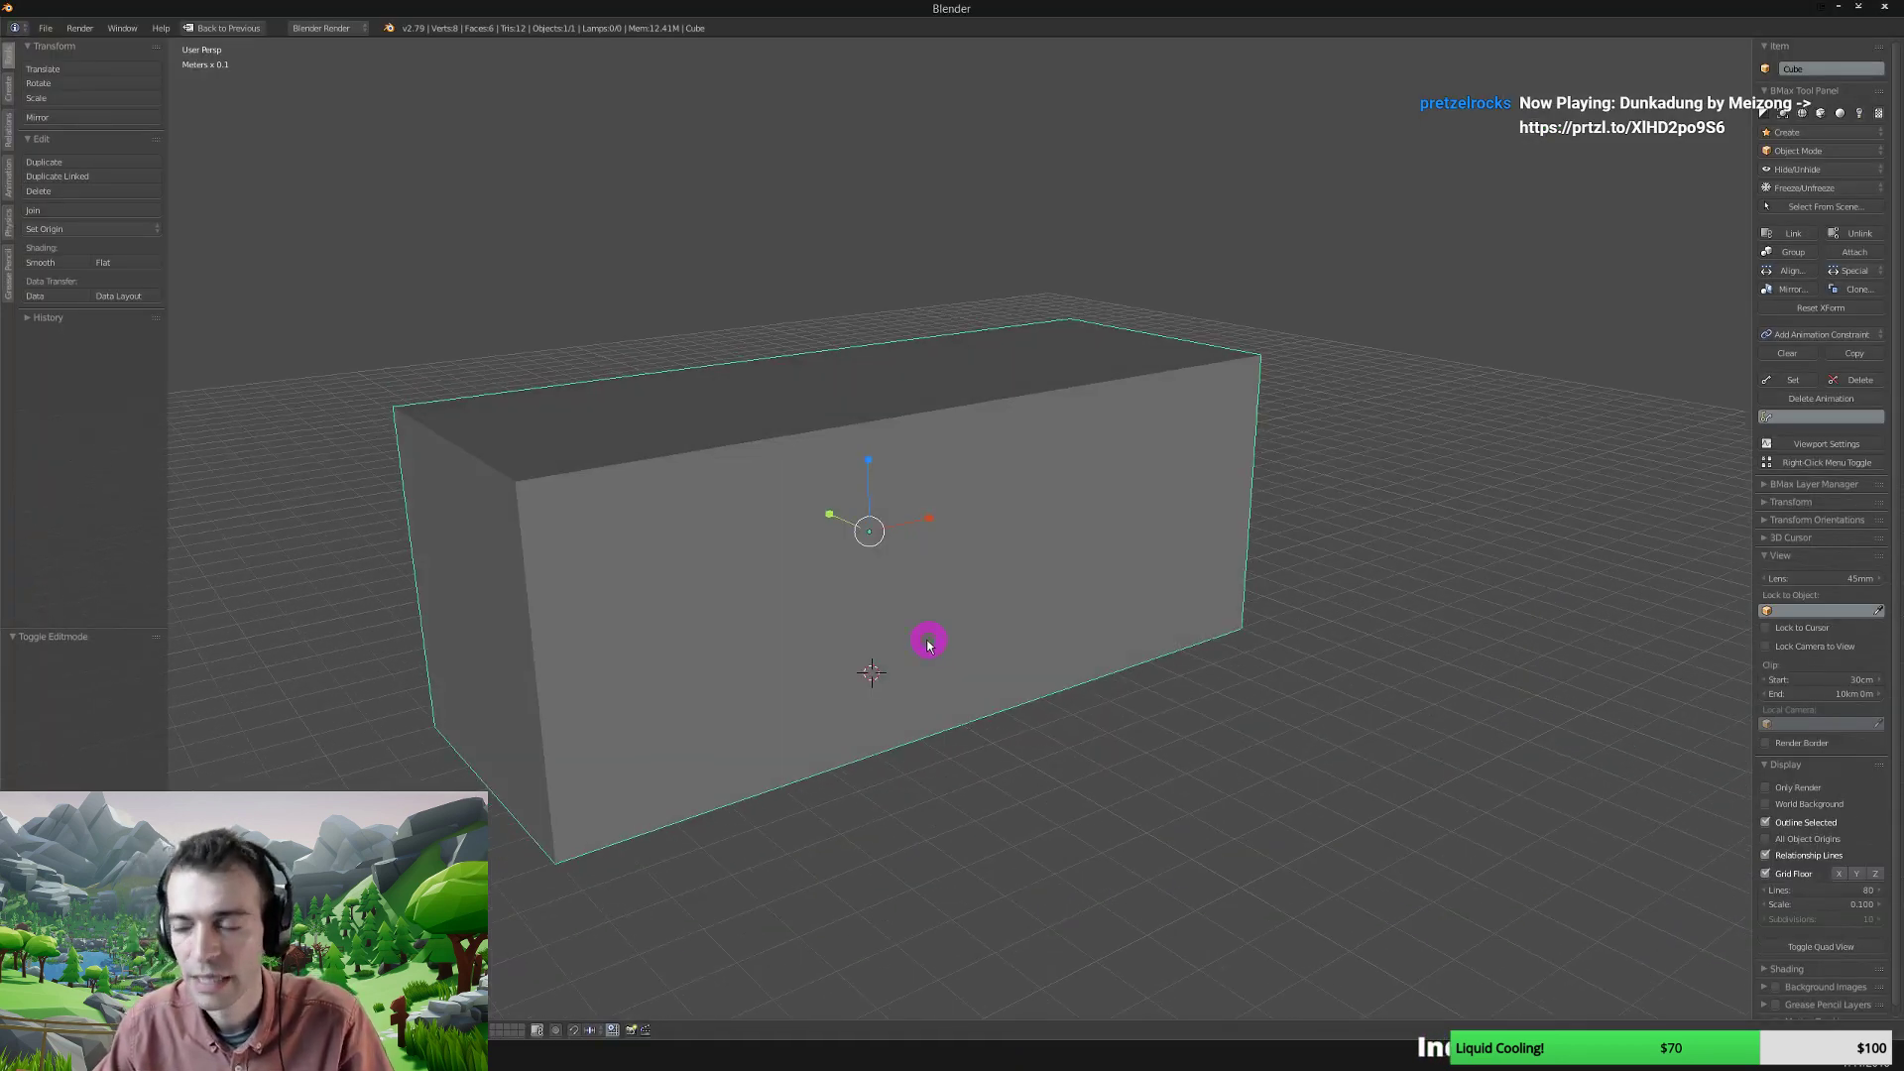
pyautogui.moveTo(1013, 562); pyautogui.dragTo(941, 574, button='middle')
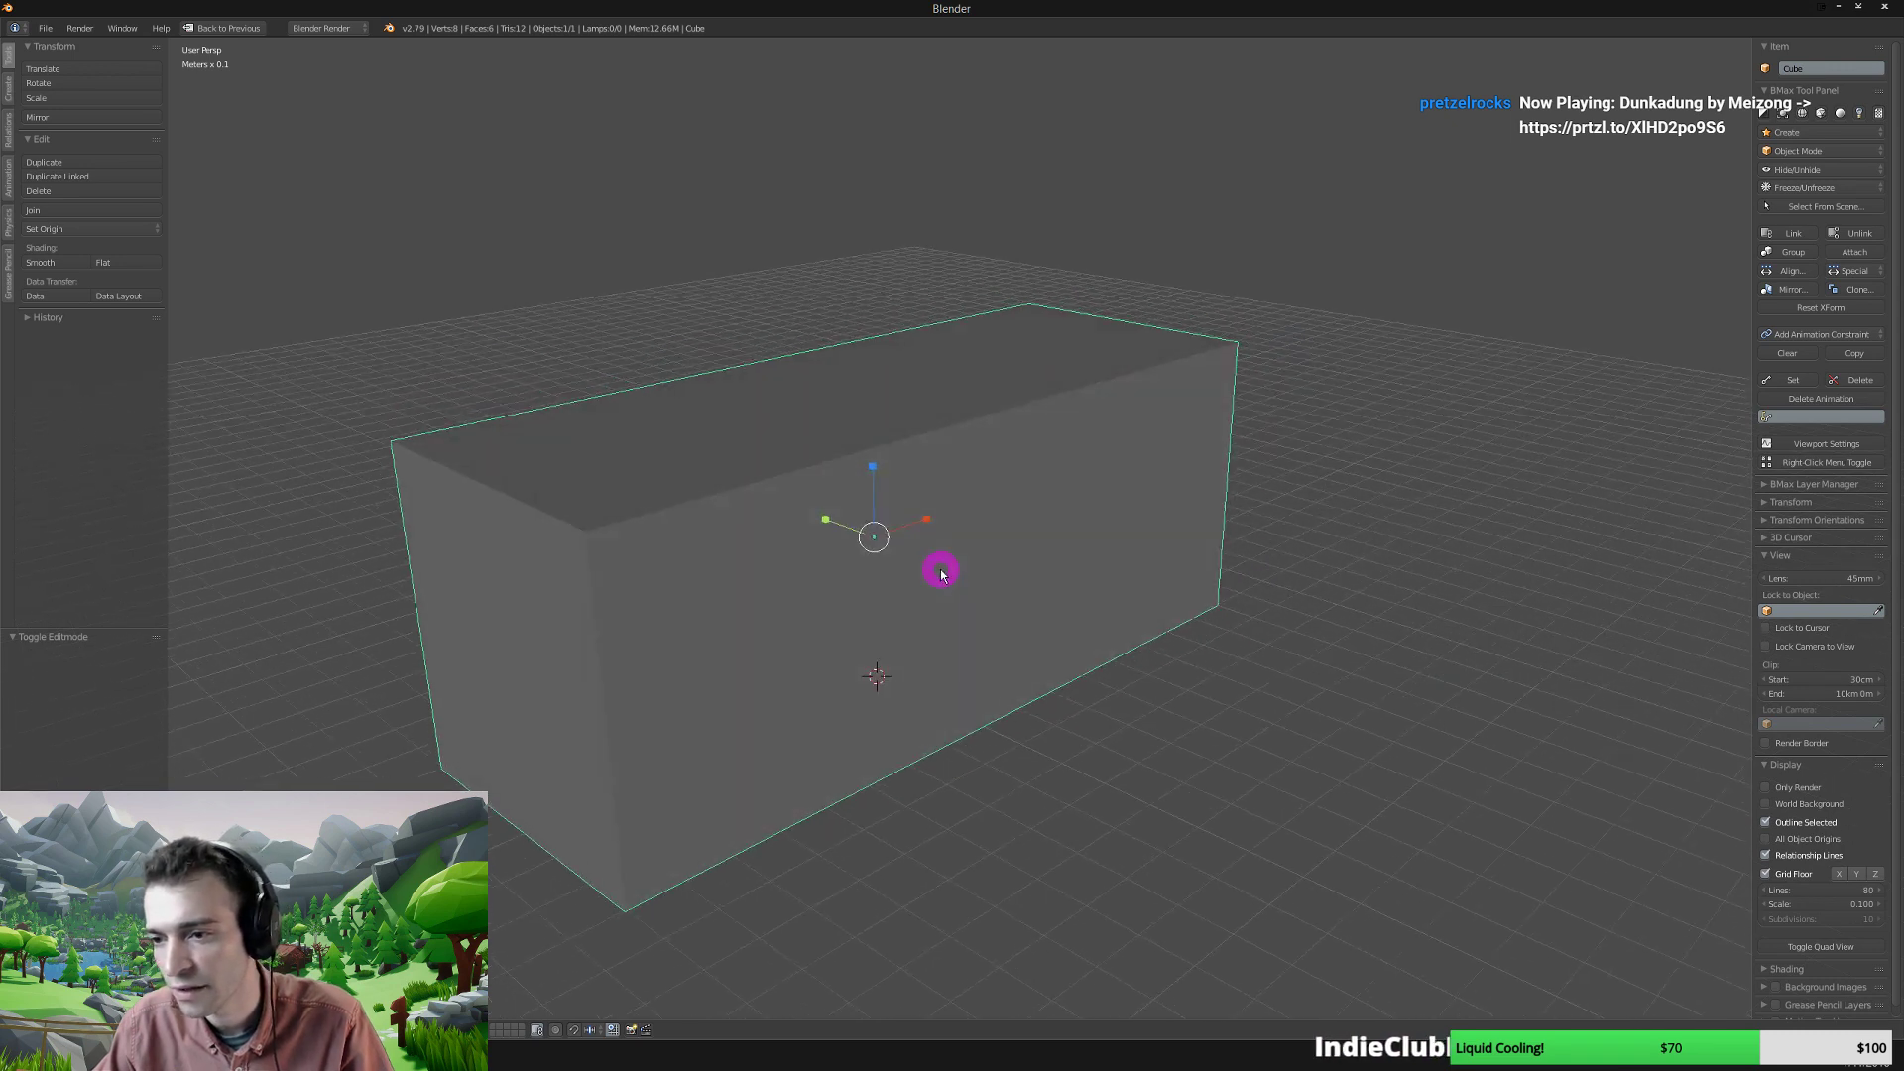
pyautogui.rightClick(919, 640)
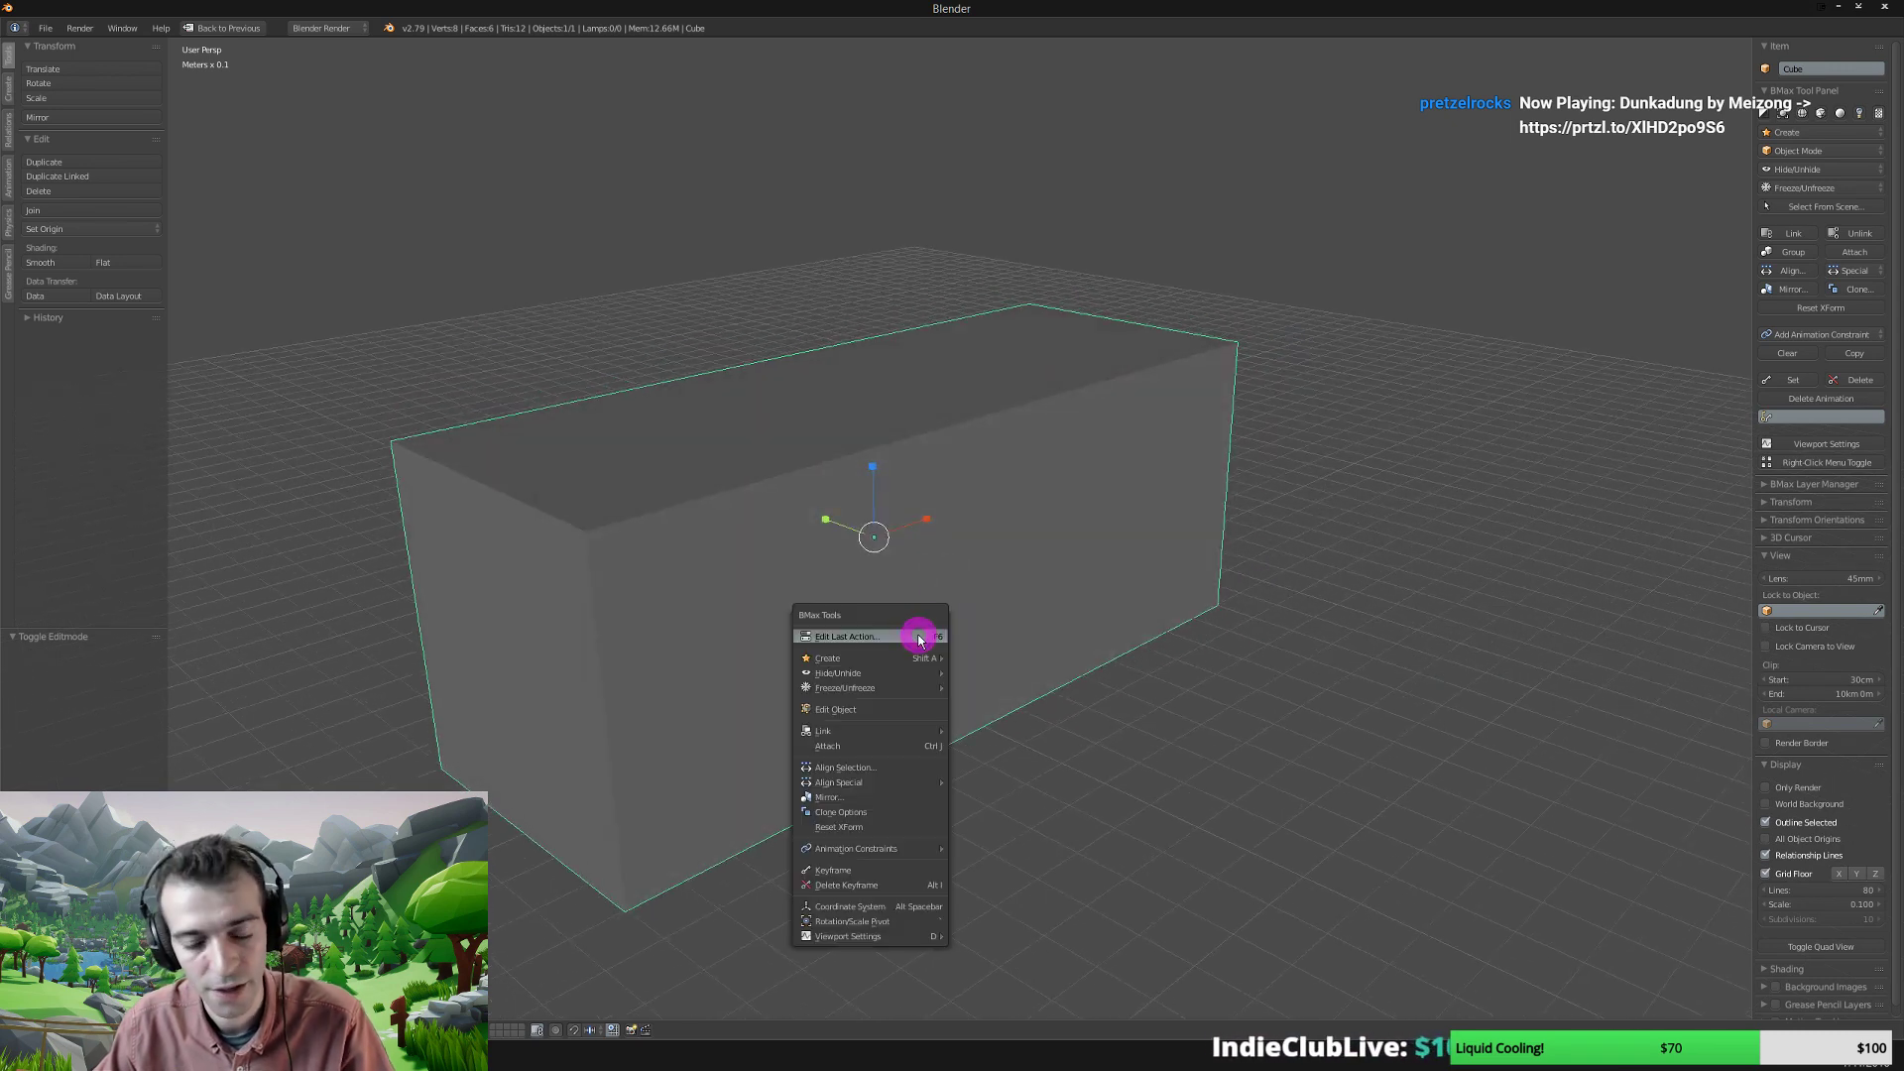
pyautogui.click(861, 710)
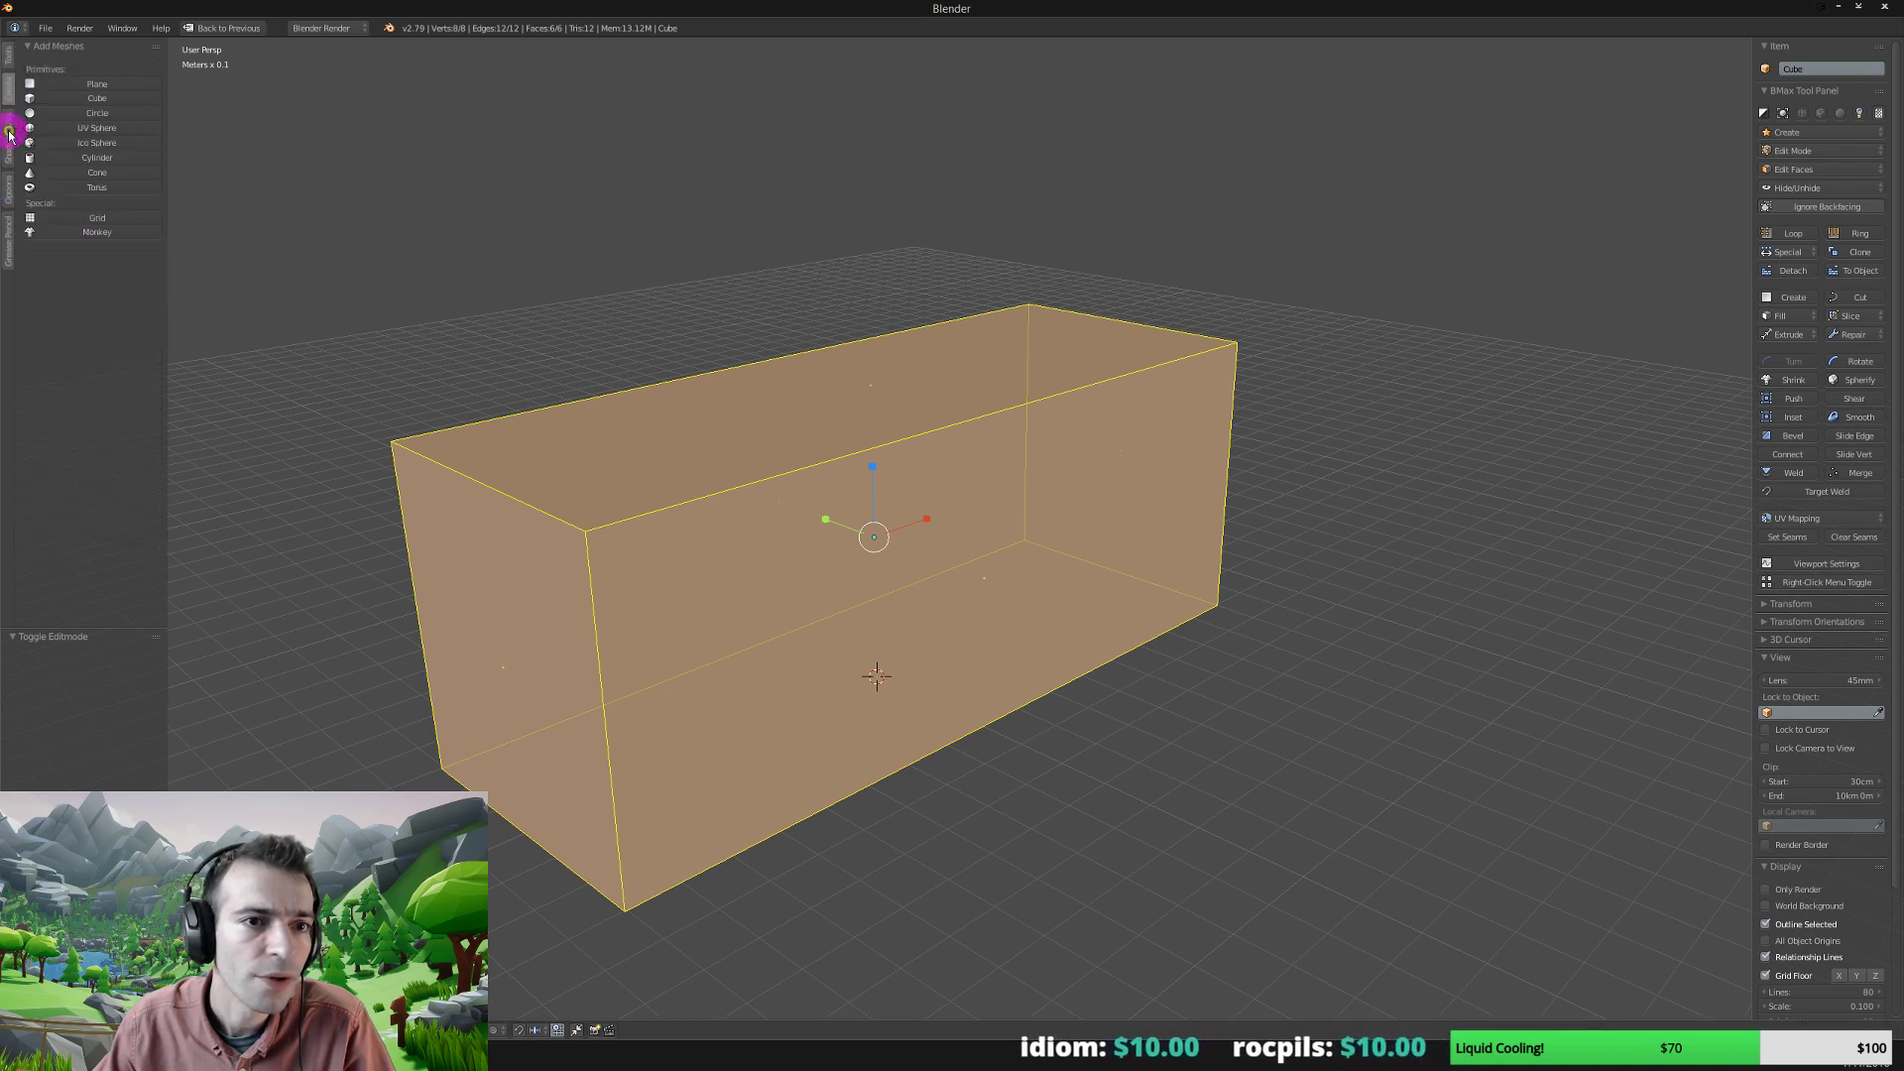
# Apply flat shading to all faces of the box and return to object mode.
pyautogui.click(9, 139)
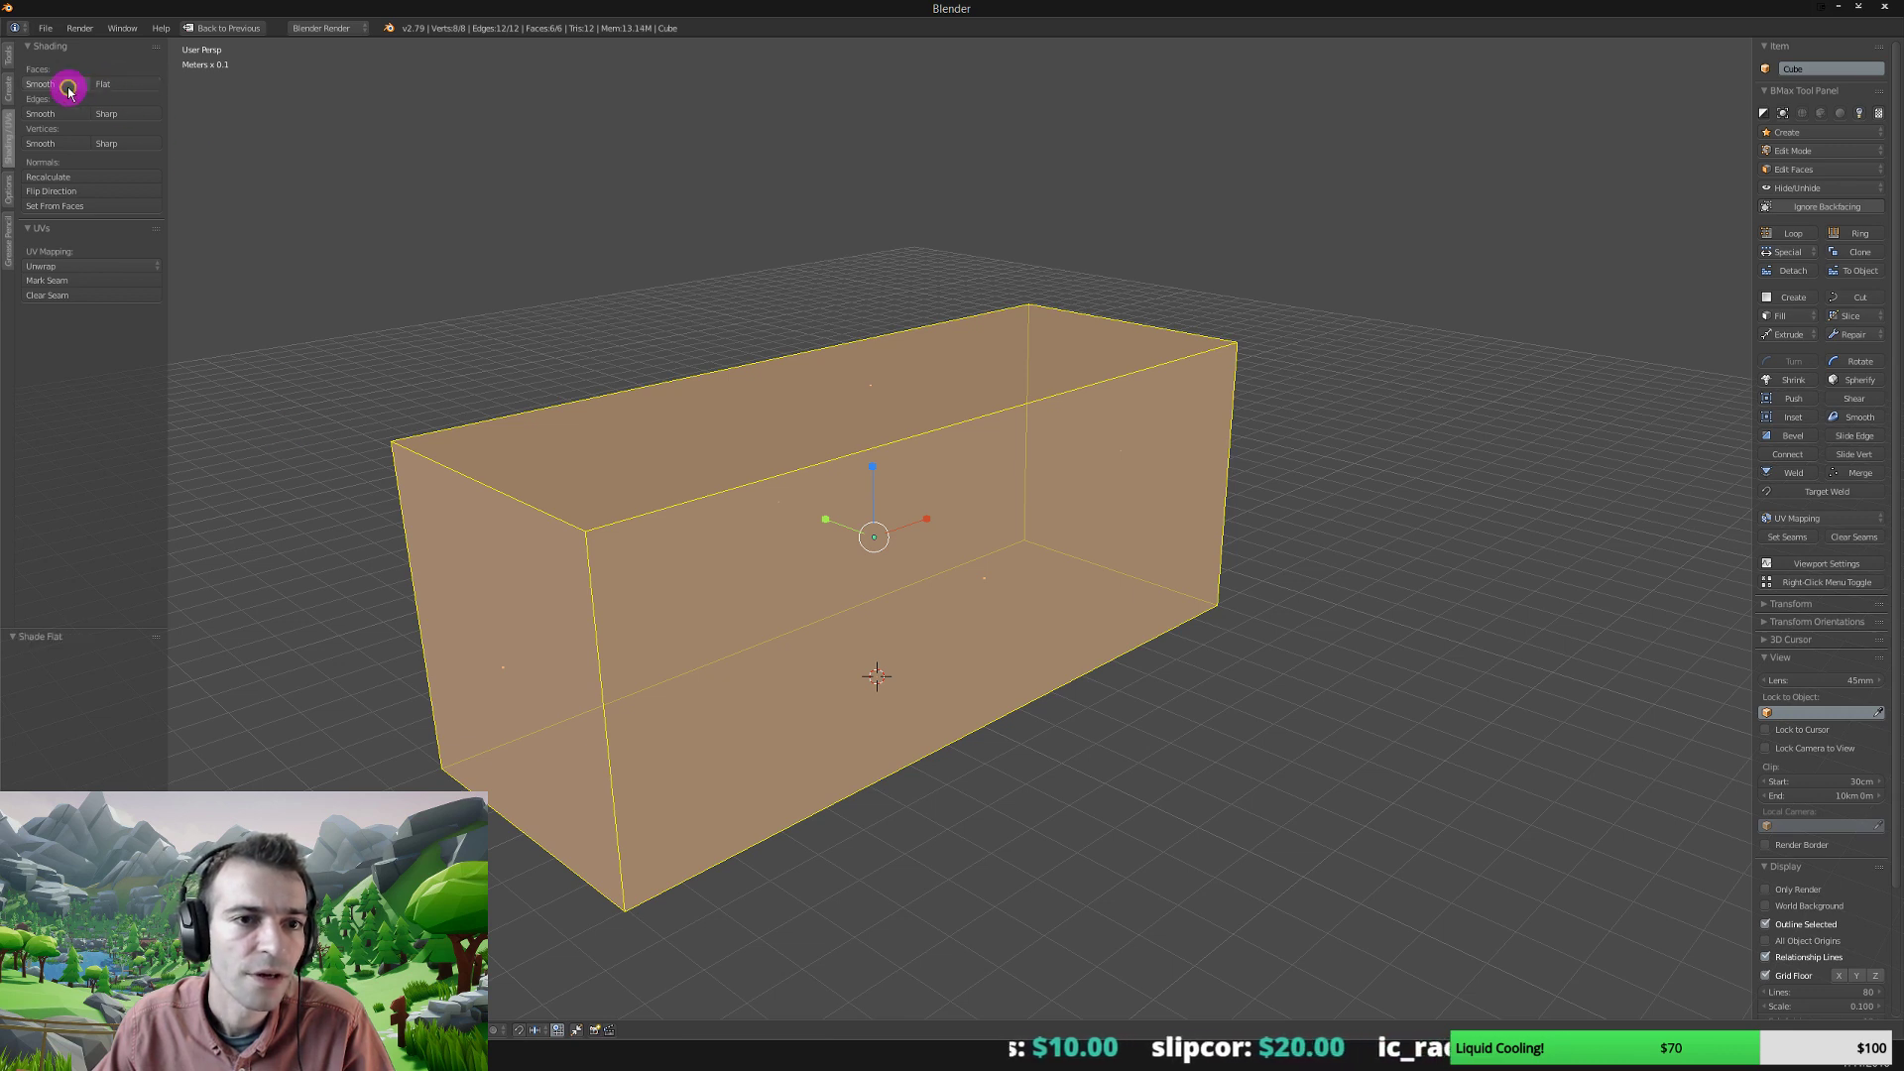
pyautogui.click(68, 84)
pyautogui.click(110, 85)
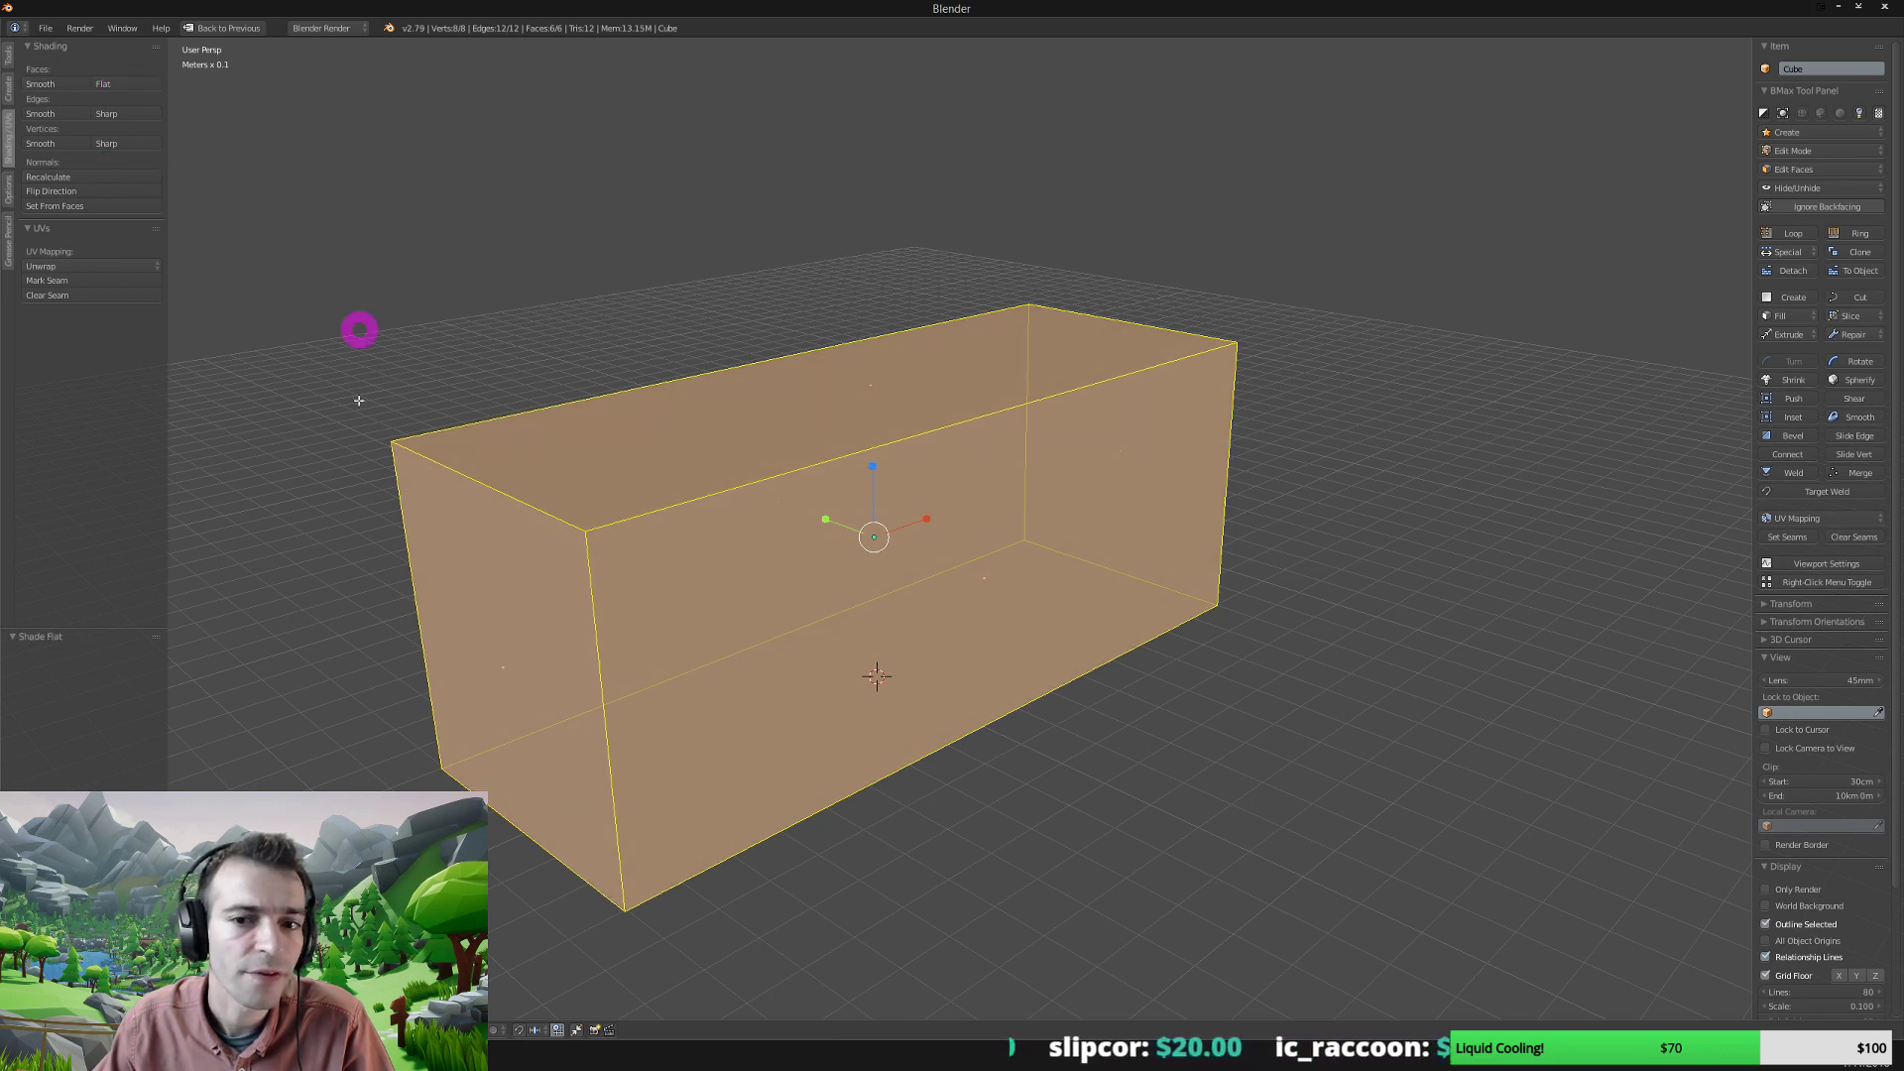
pyautogui.moveTo(670, 592); pyautogui.dragTo(693, 584, button='middle')
pyautogui.rightClick(778, 664)
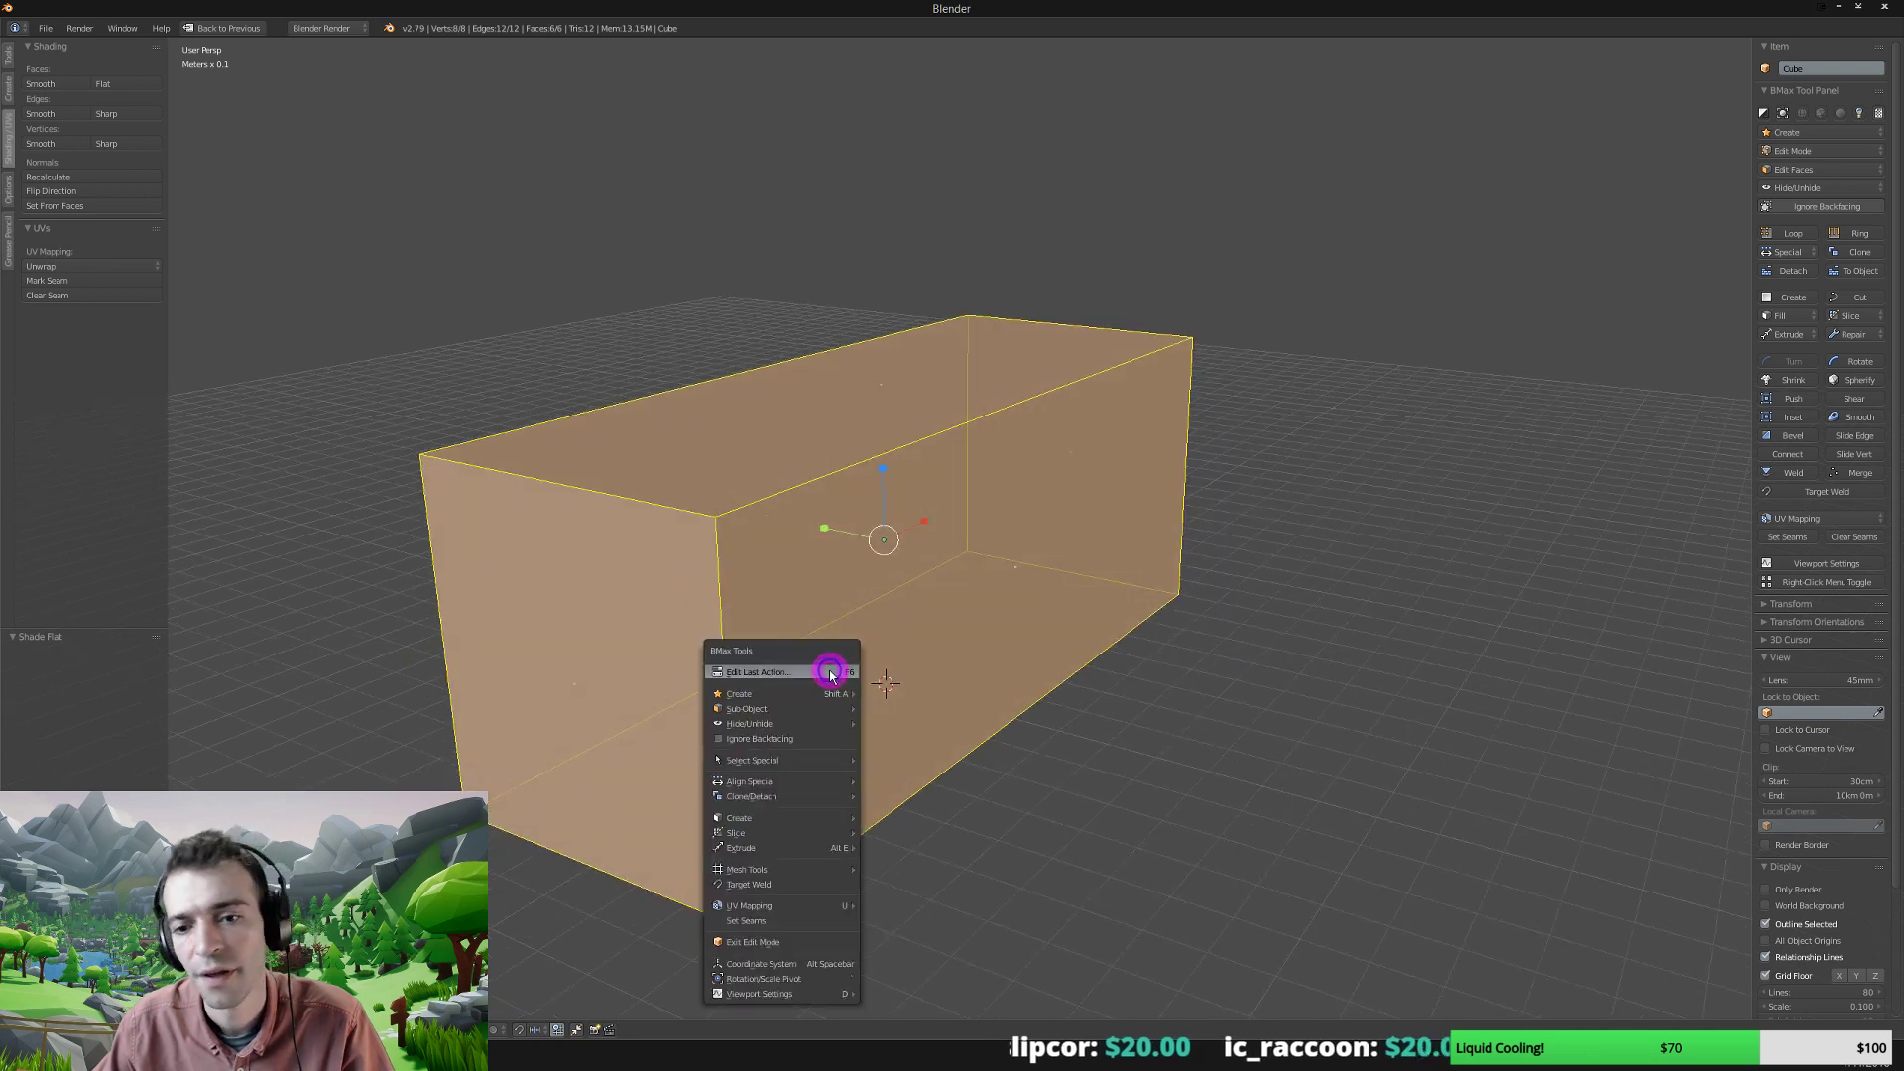
pyautogui.click(734, 942)
pyautogui.moveTo(867, 608); pyautogui.dragTo(799, 658, button='middle')
# Export the box to FBX again, overwriting large_proto_cube01.fbx in the Models folder.
pyautogui.click(45, 27)
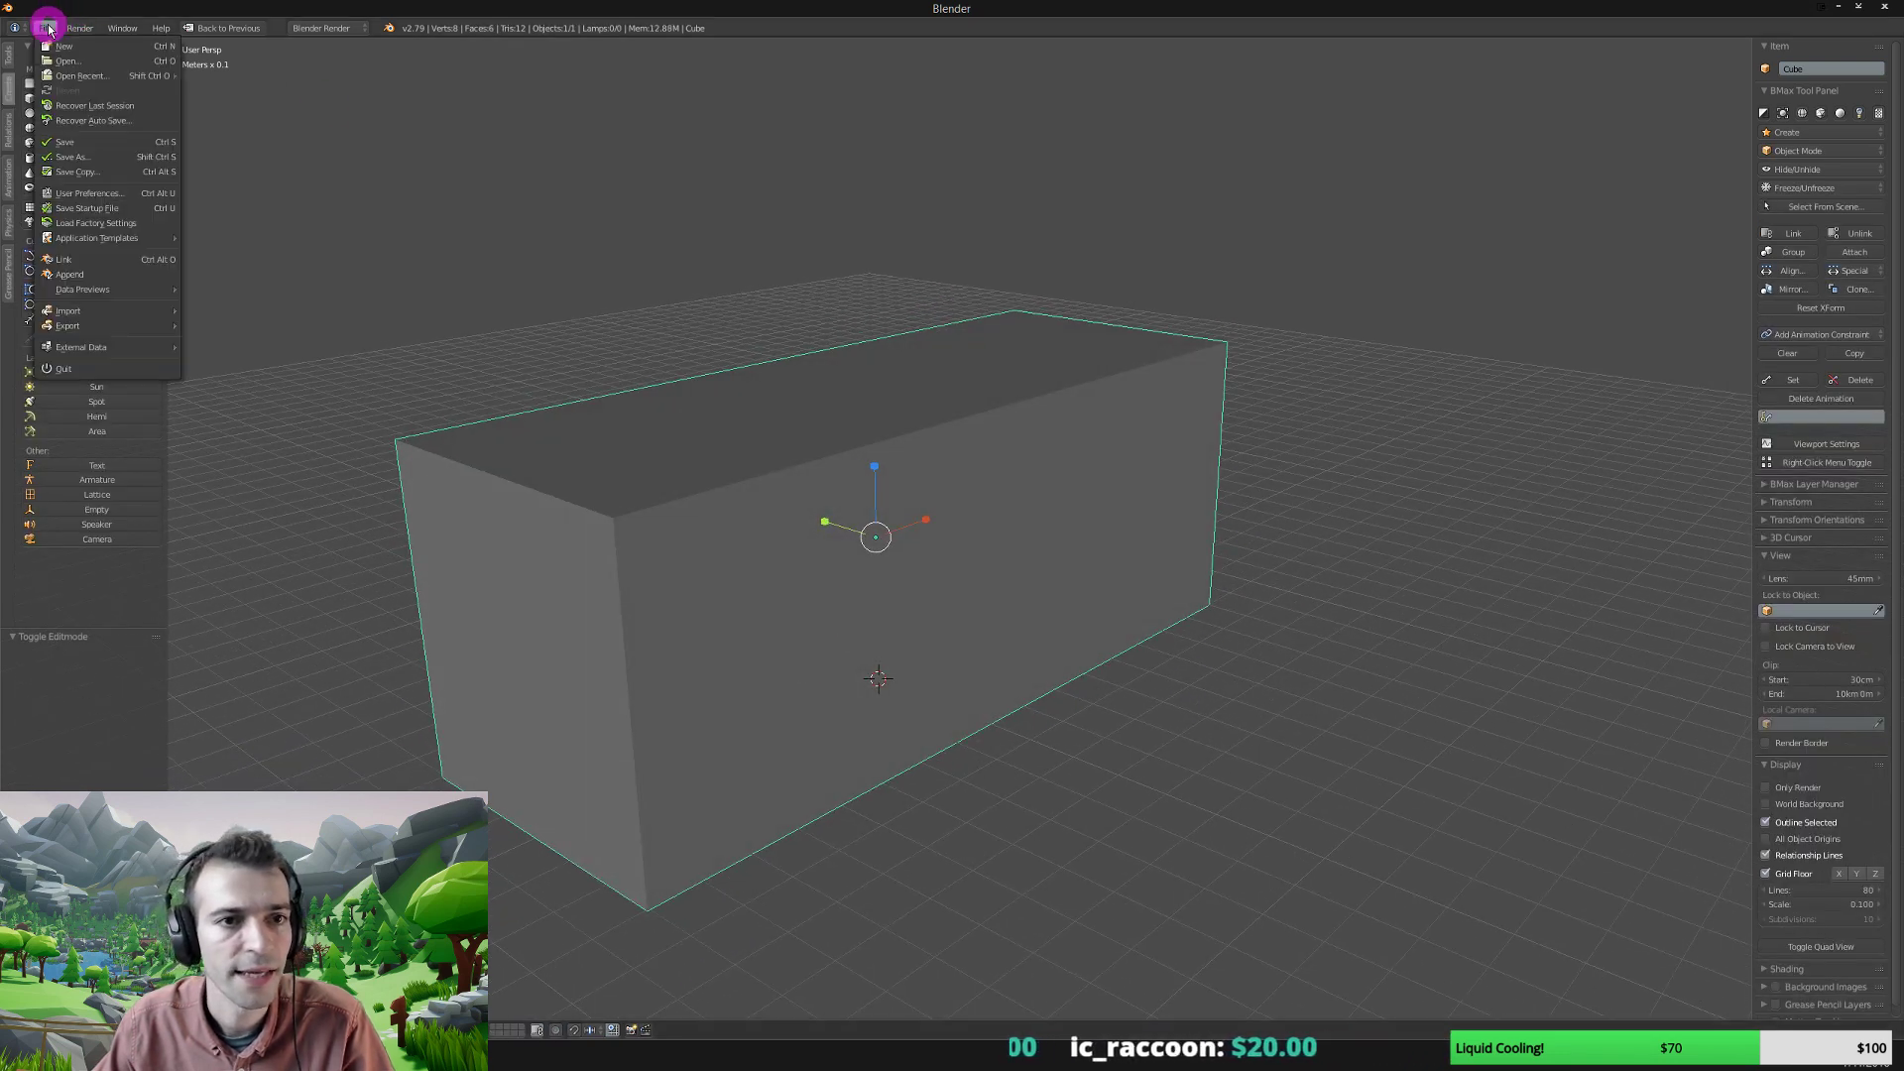
pyautogui.moveTo(119, 326)
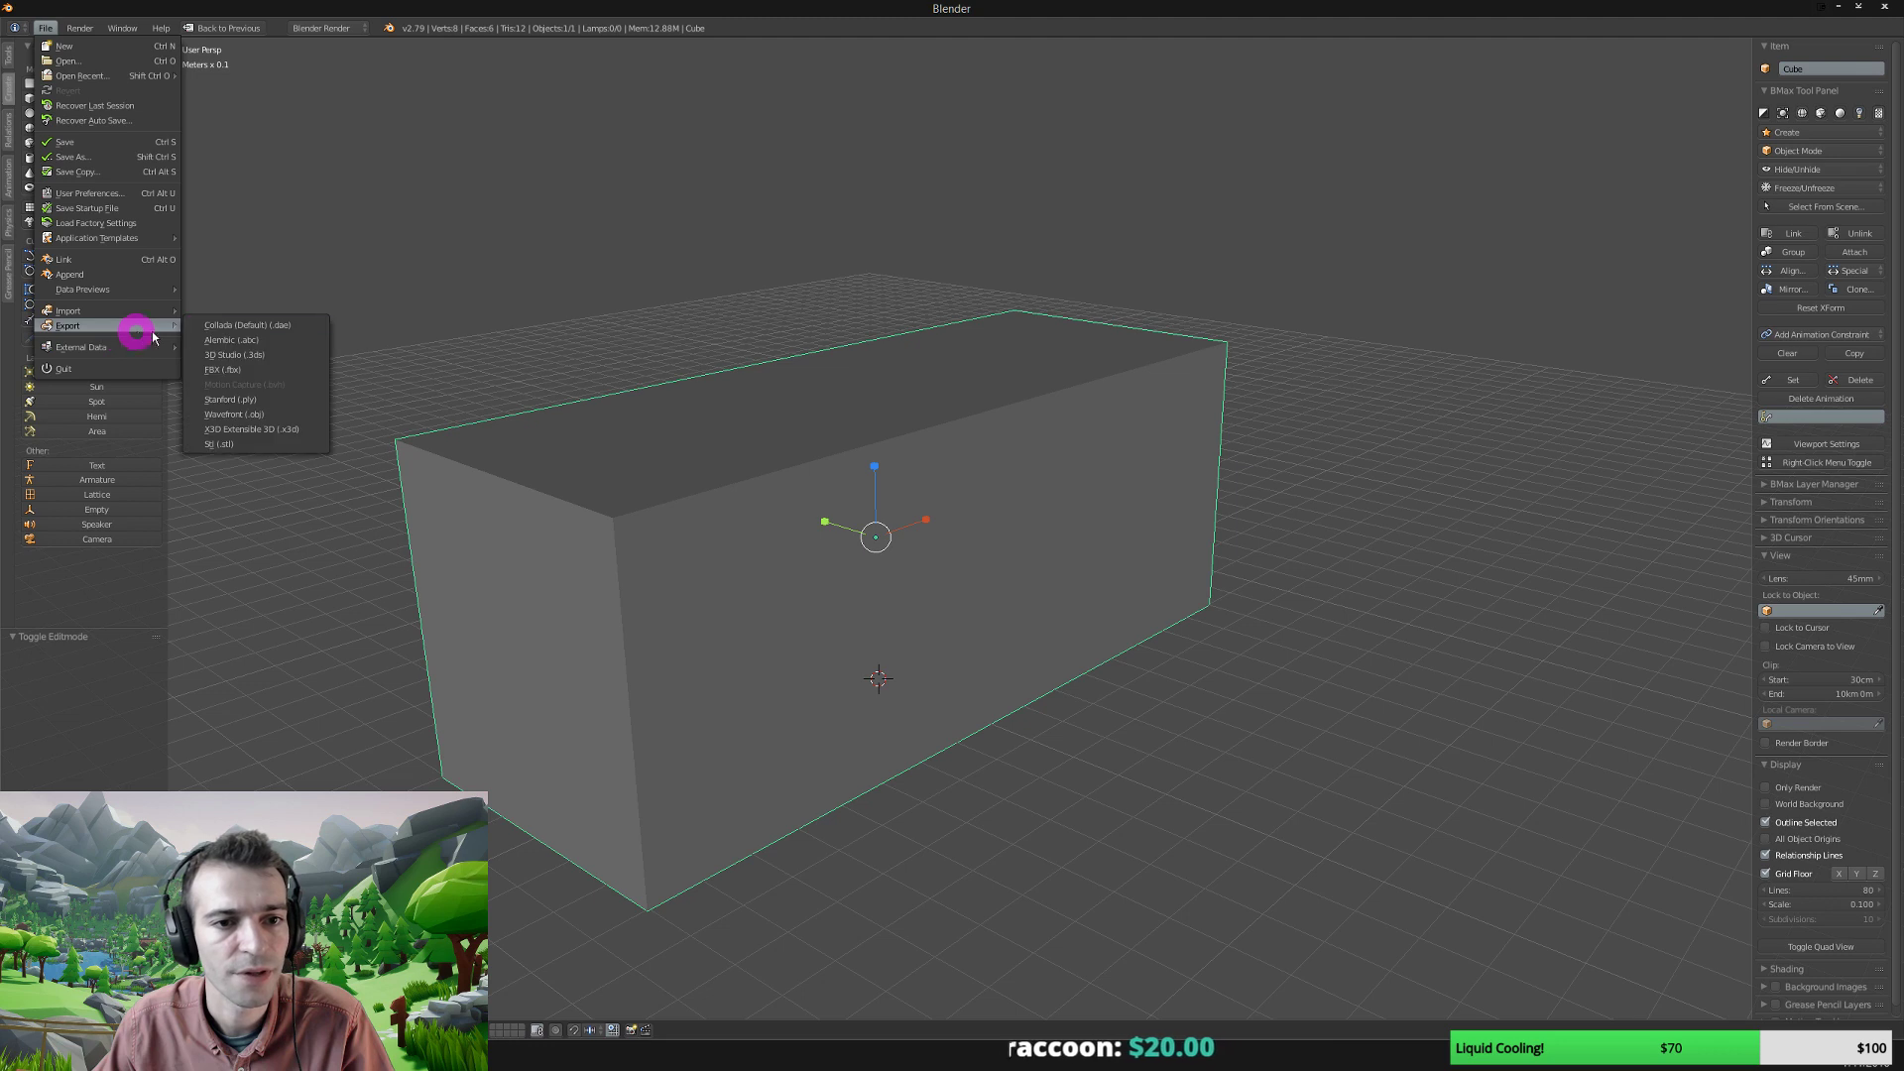
pyautogui.click(241, 371)
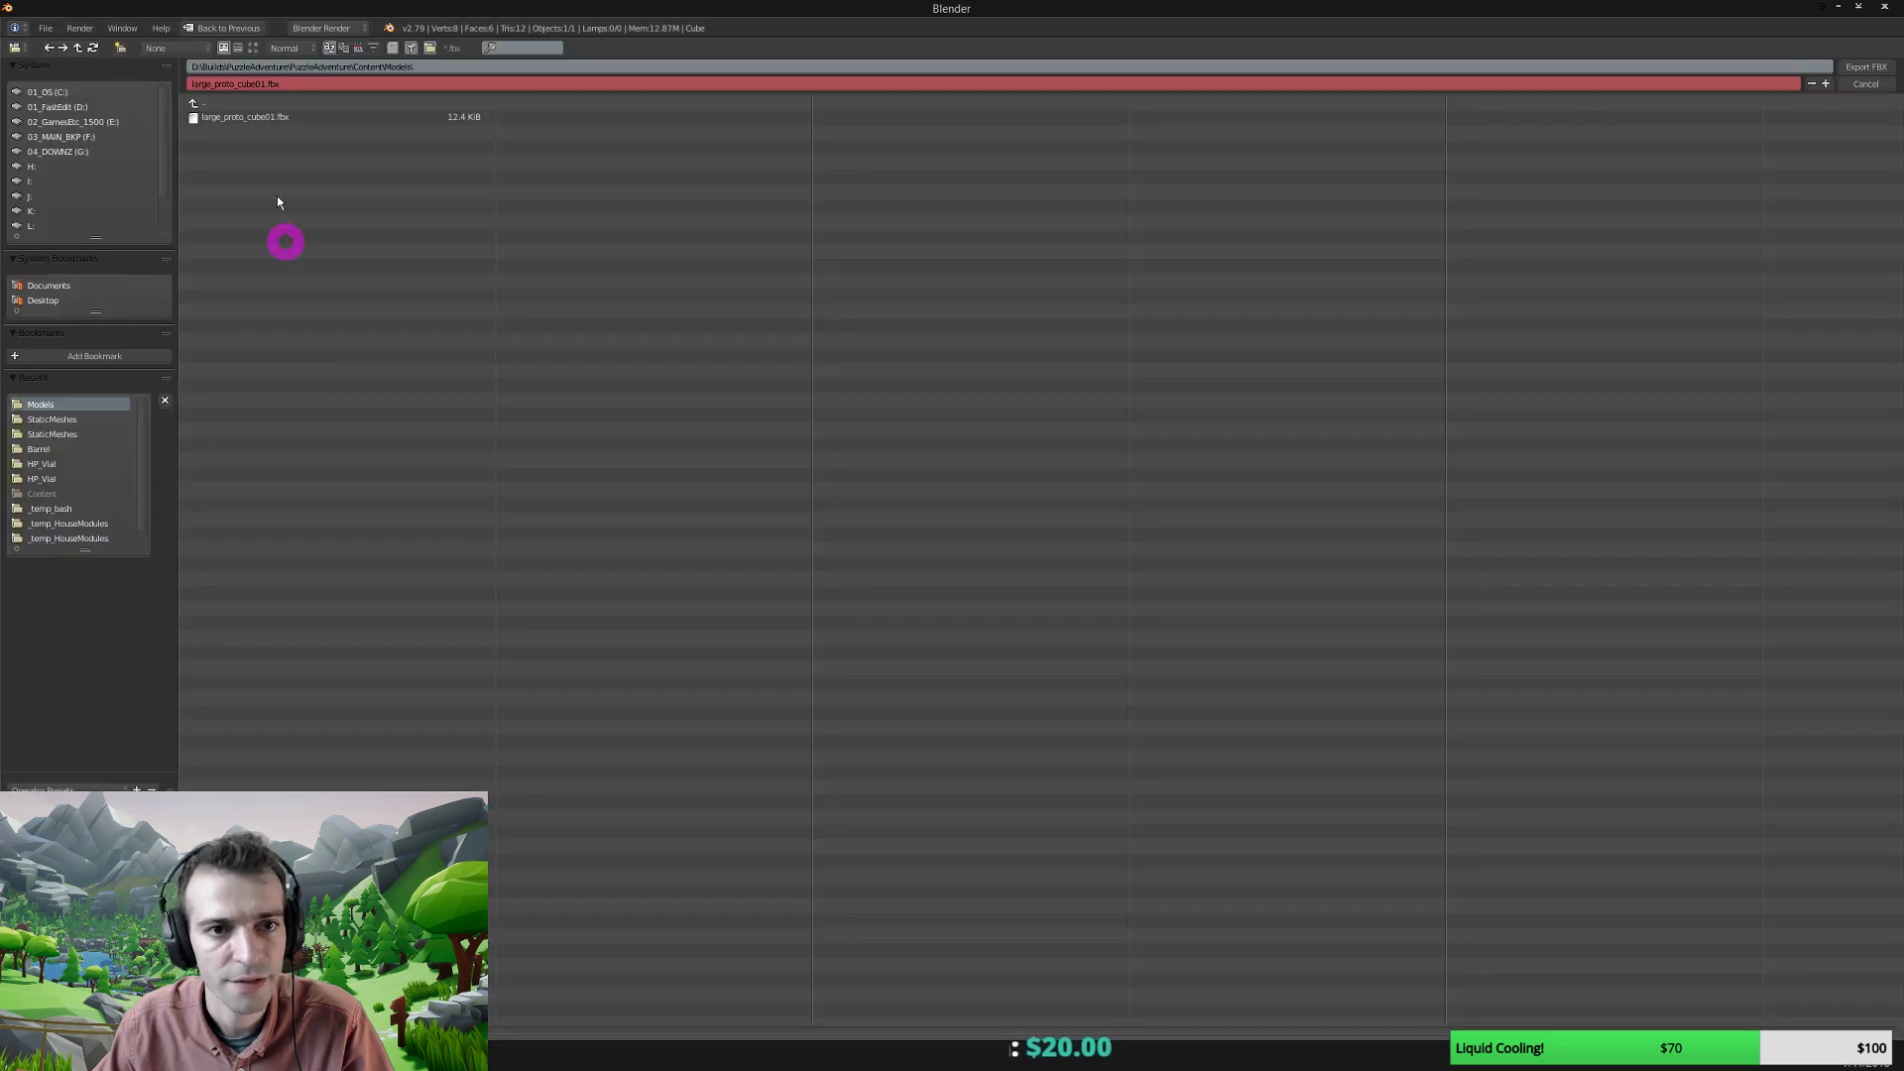
pyautogui.doubleClick(260, 117)
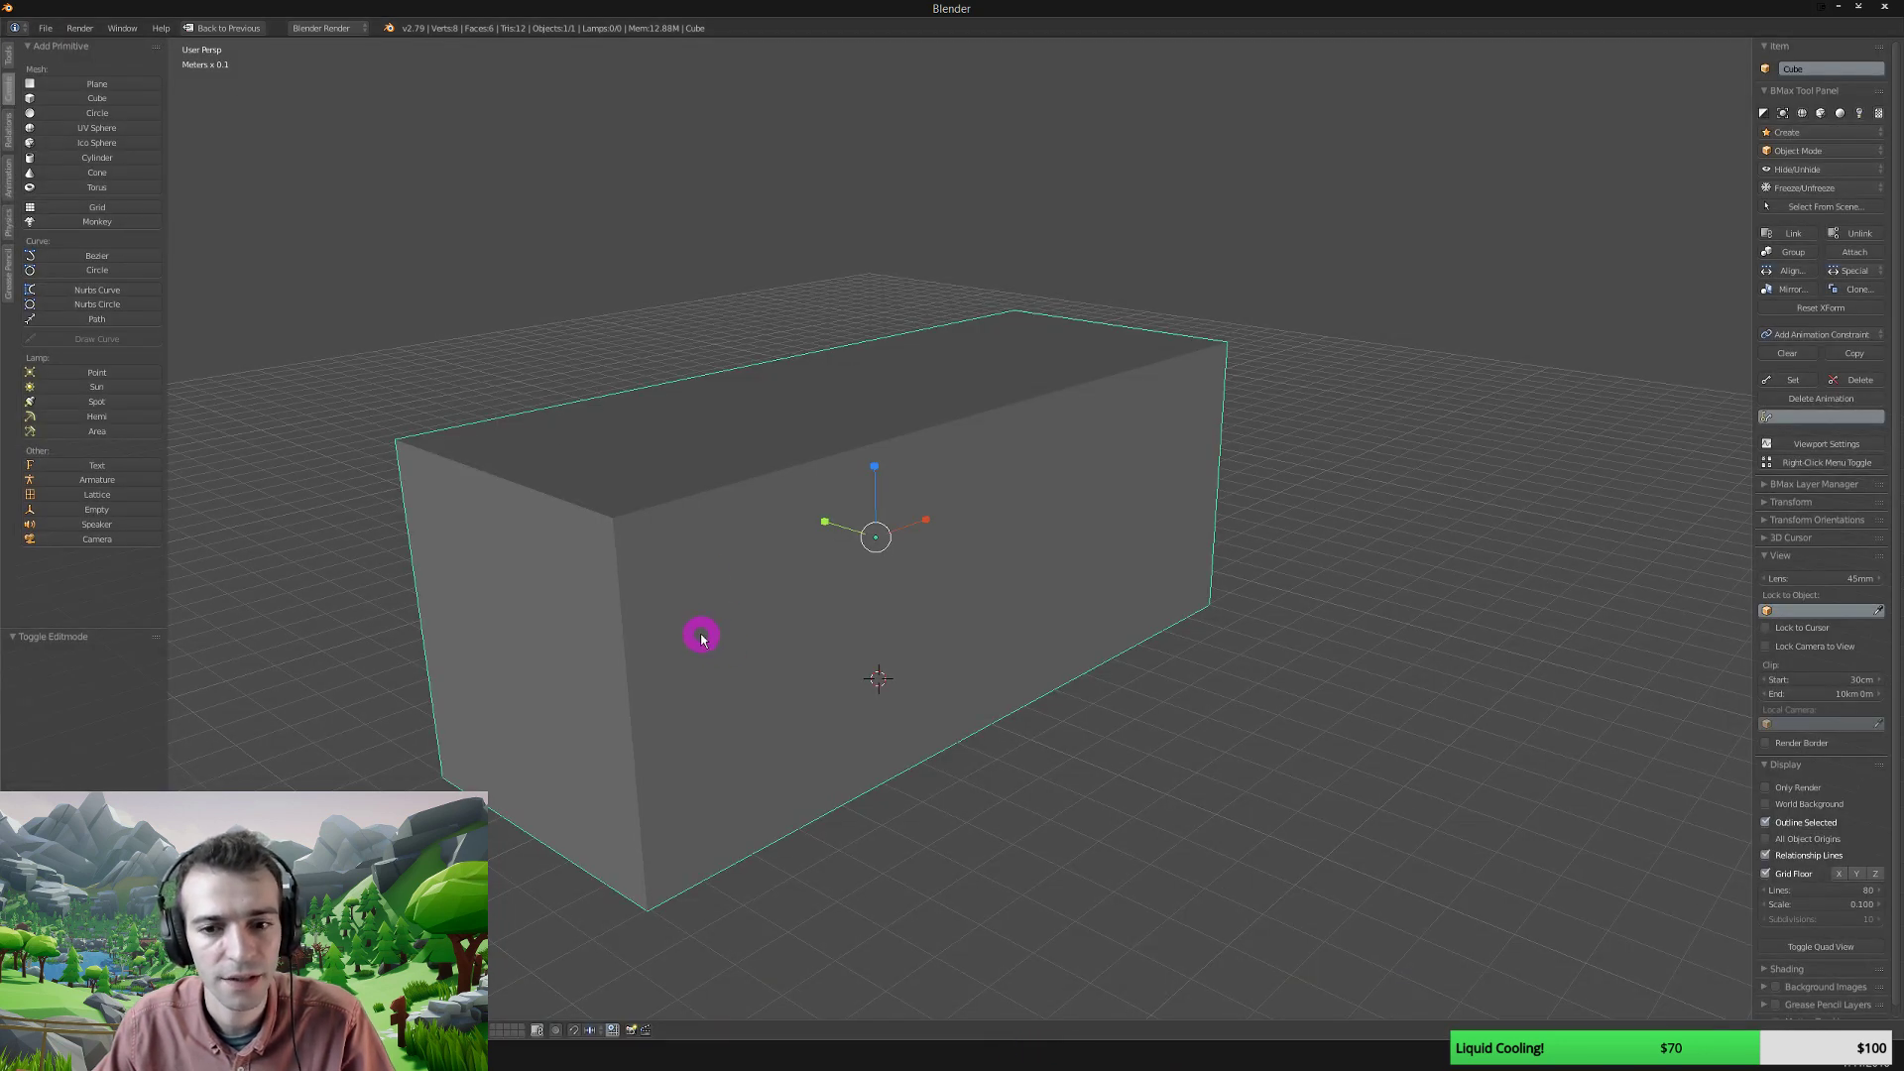
# Switch to the Unreal Editor, reimport the updated FBX source file, and look through Content Browser 2 and Content Browser 1.
pyautogui.hotkey('alt', 'Tab')
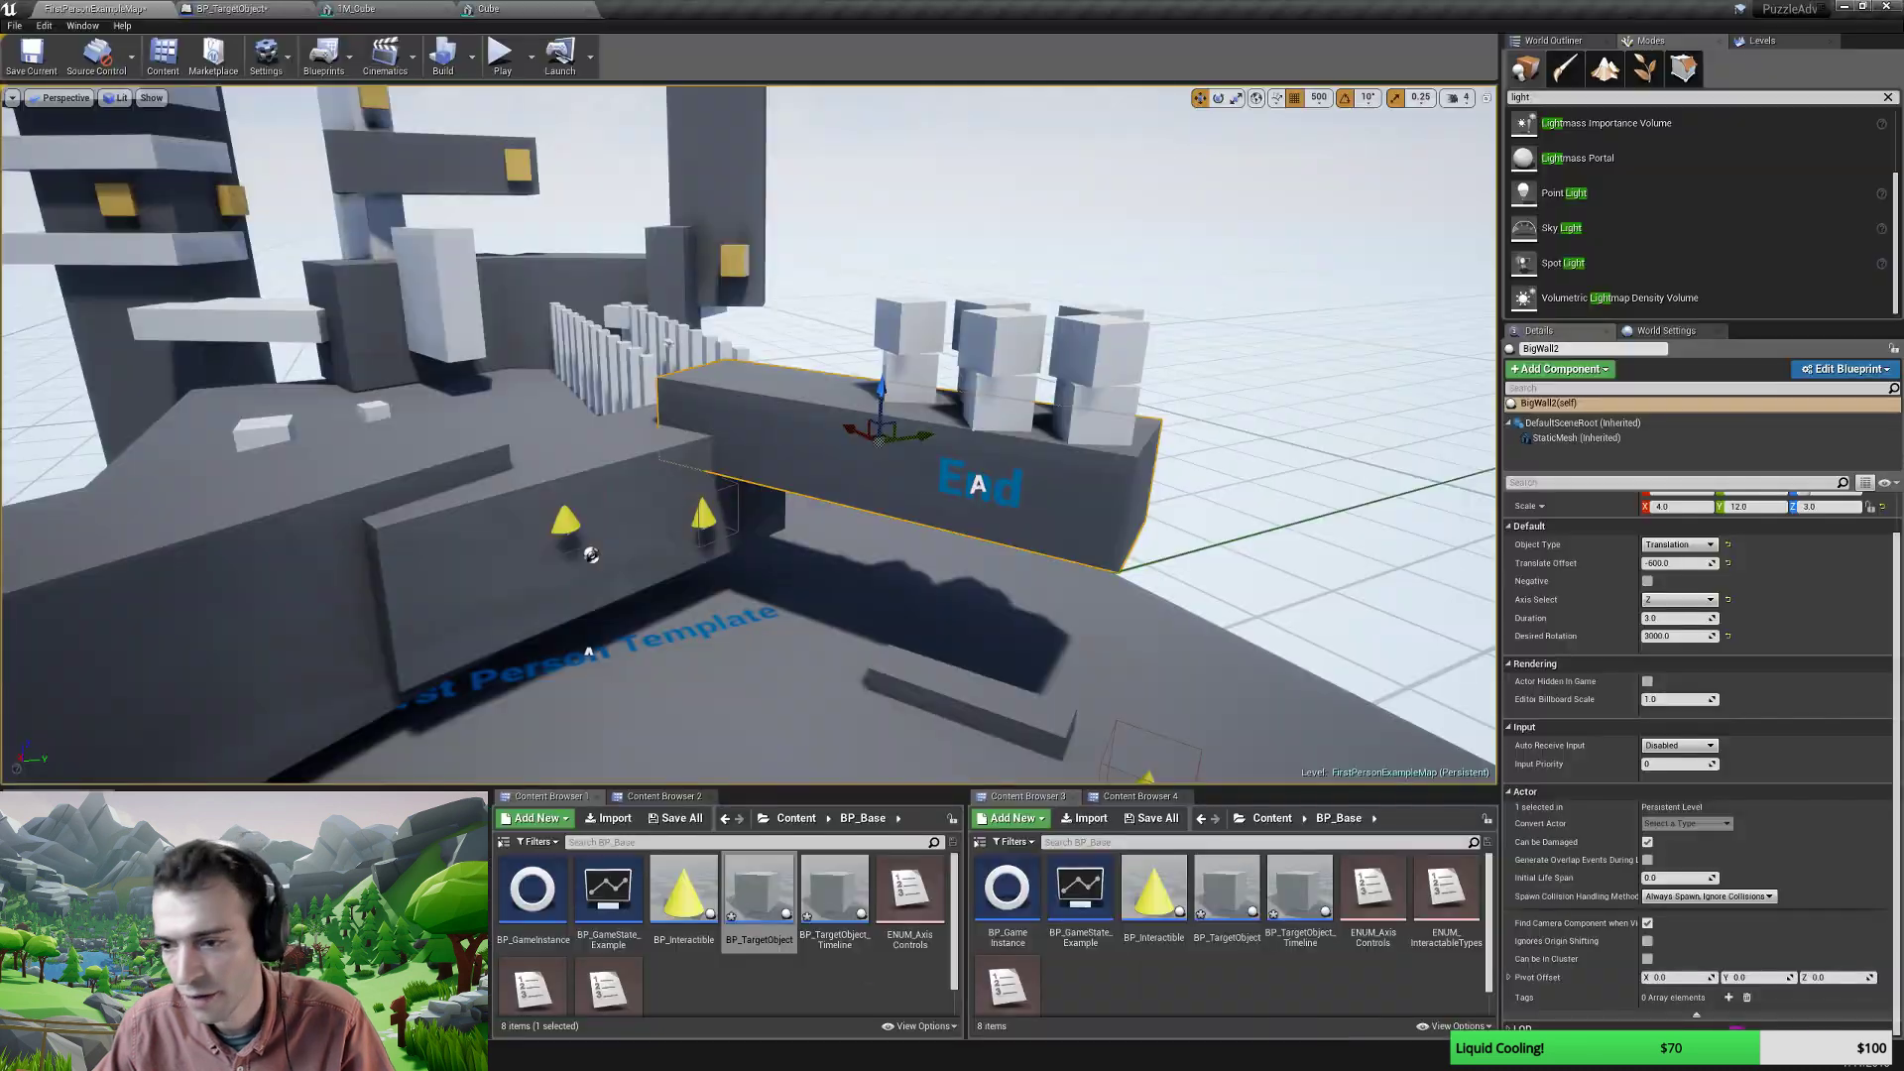
pyautogui.click(1619, 1015)
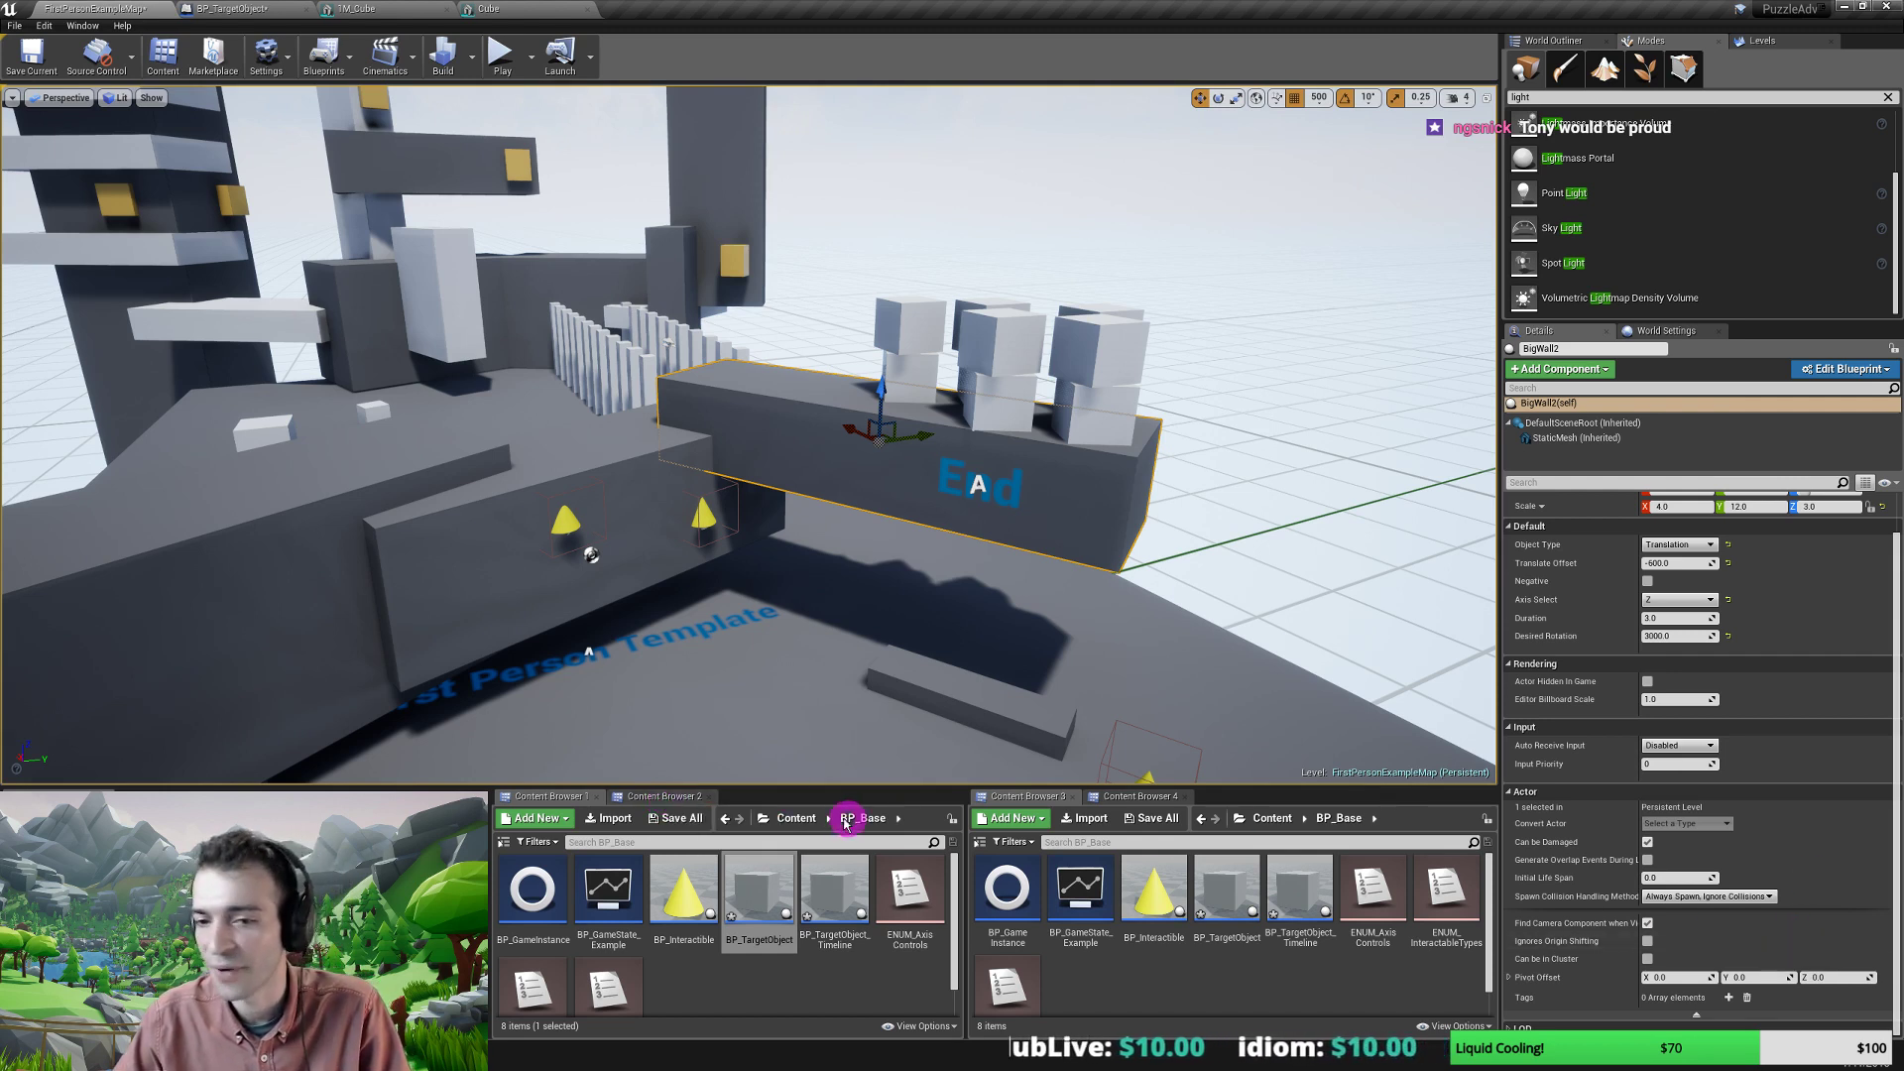
pyautogui.click(669, 796)
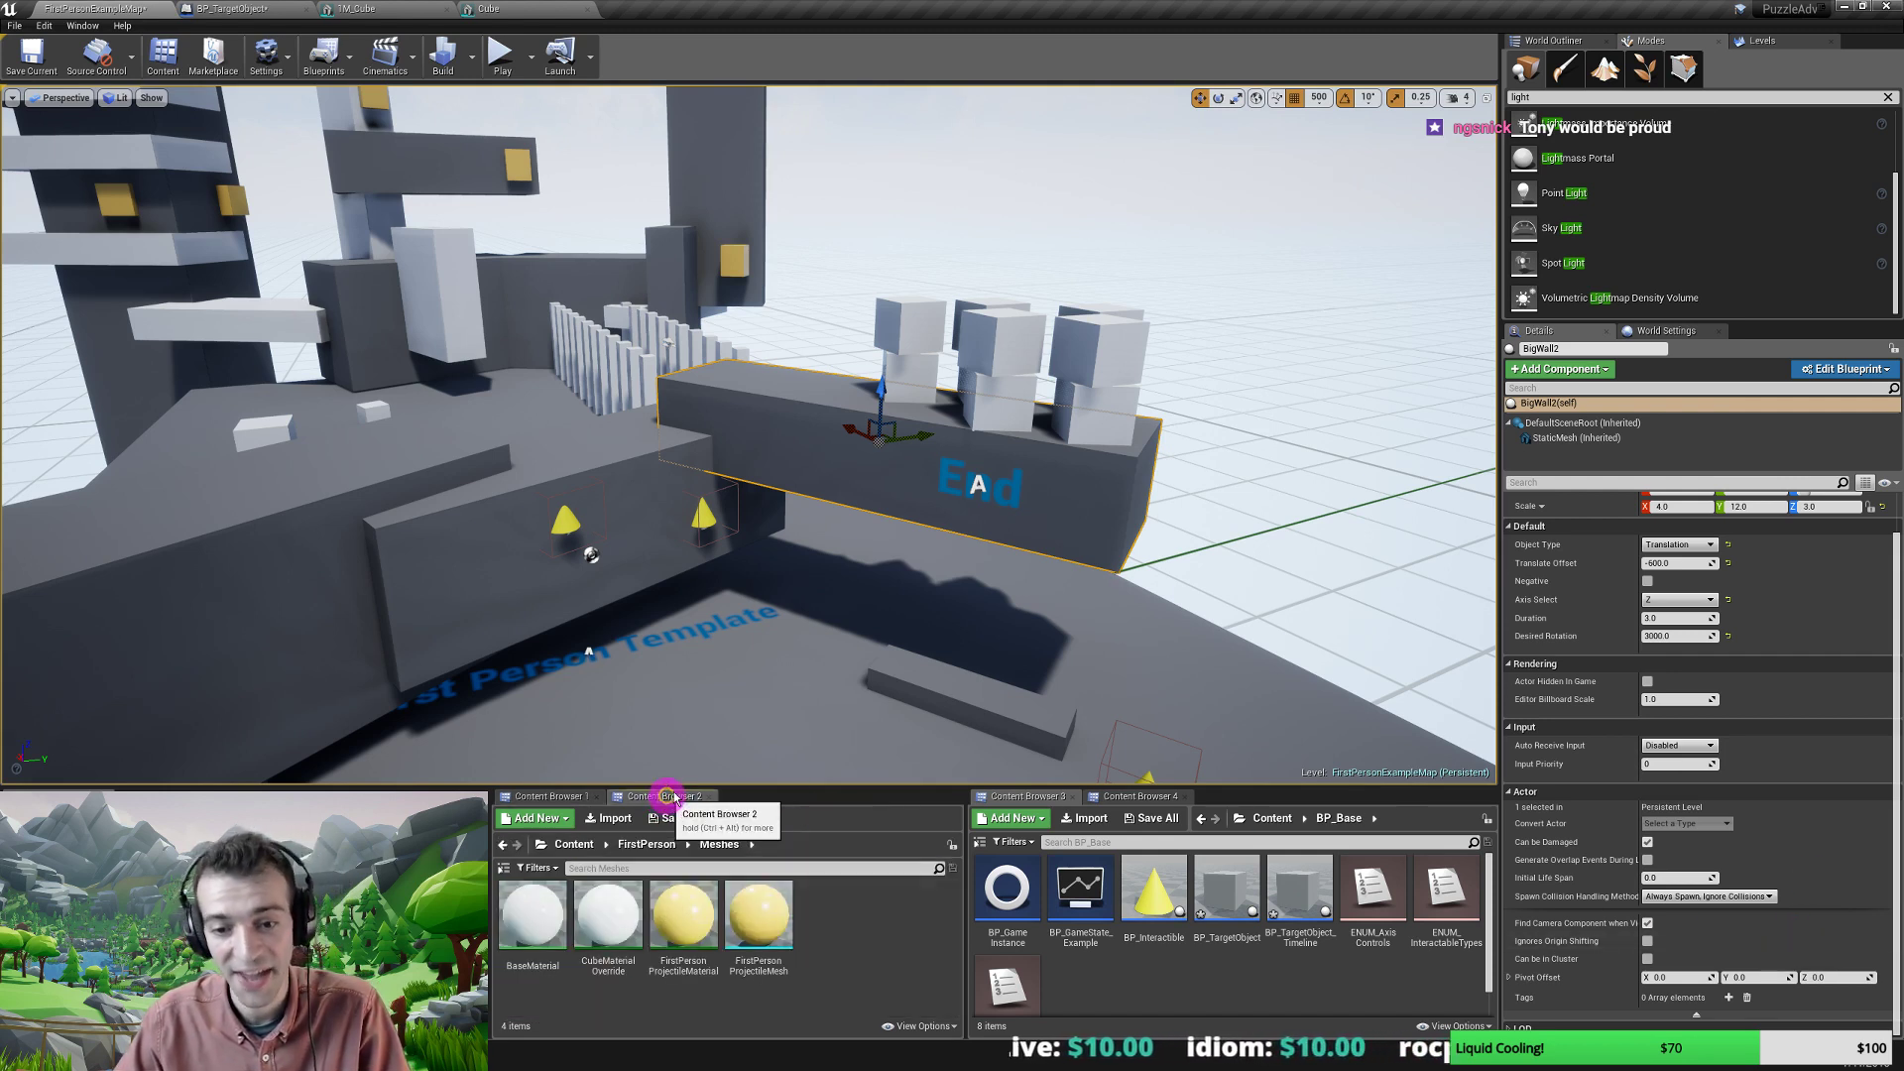
pyautogui.click(536, 796)
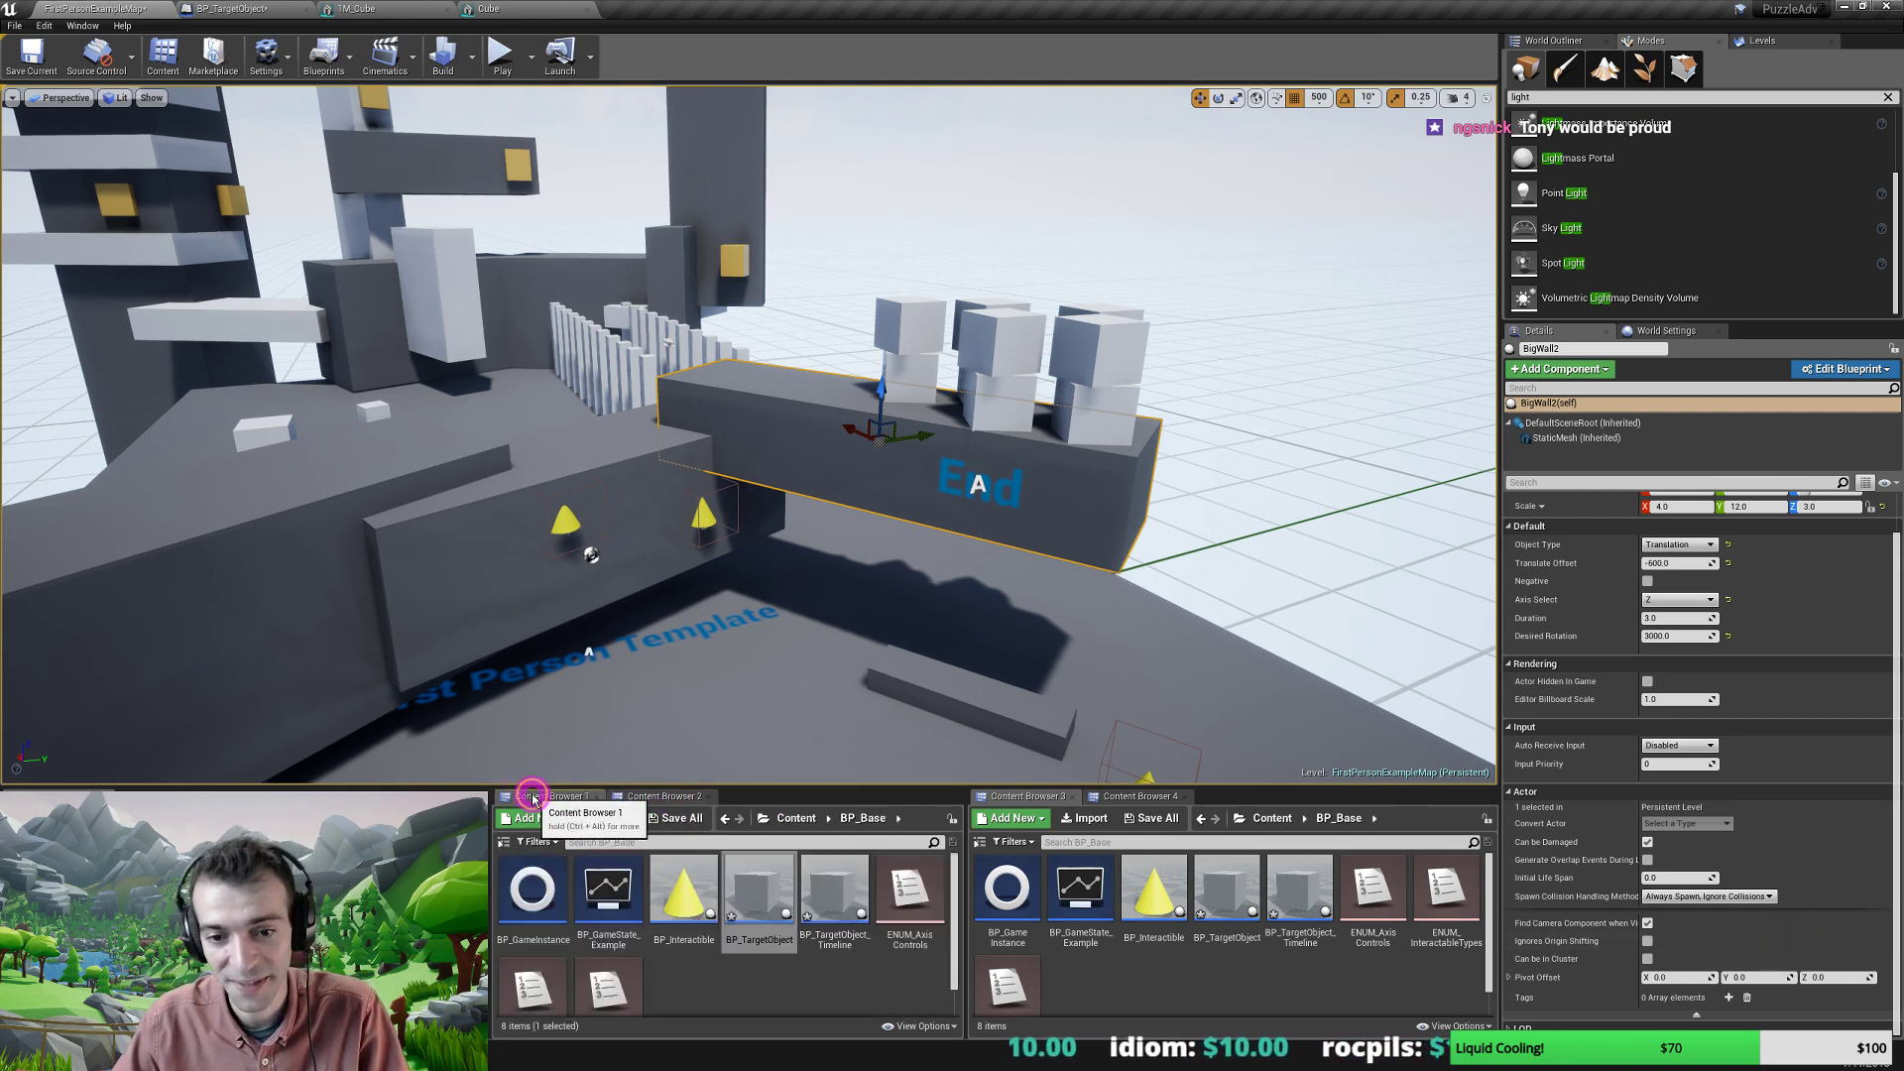
# Show the Content/Models folder in Content Browser 4 and select the large_proto_cube01 mesh.
pyautogui.click(1143, 797)
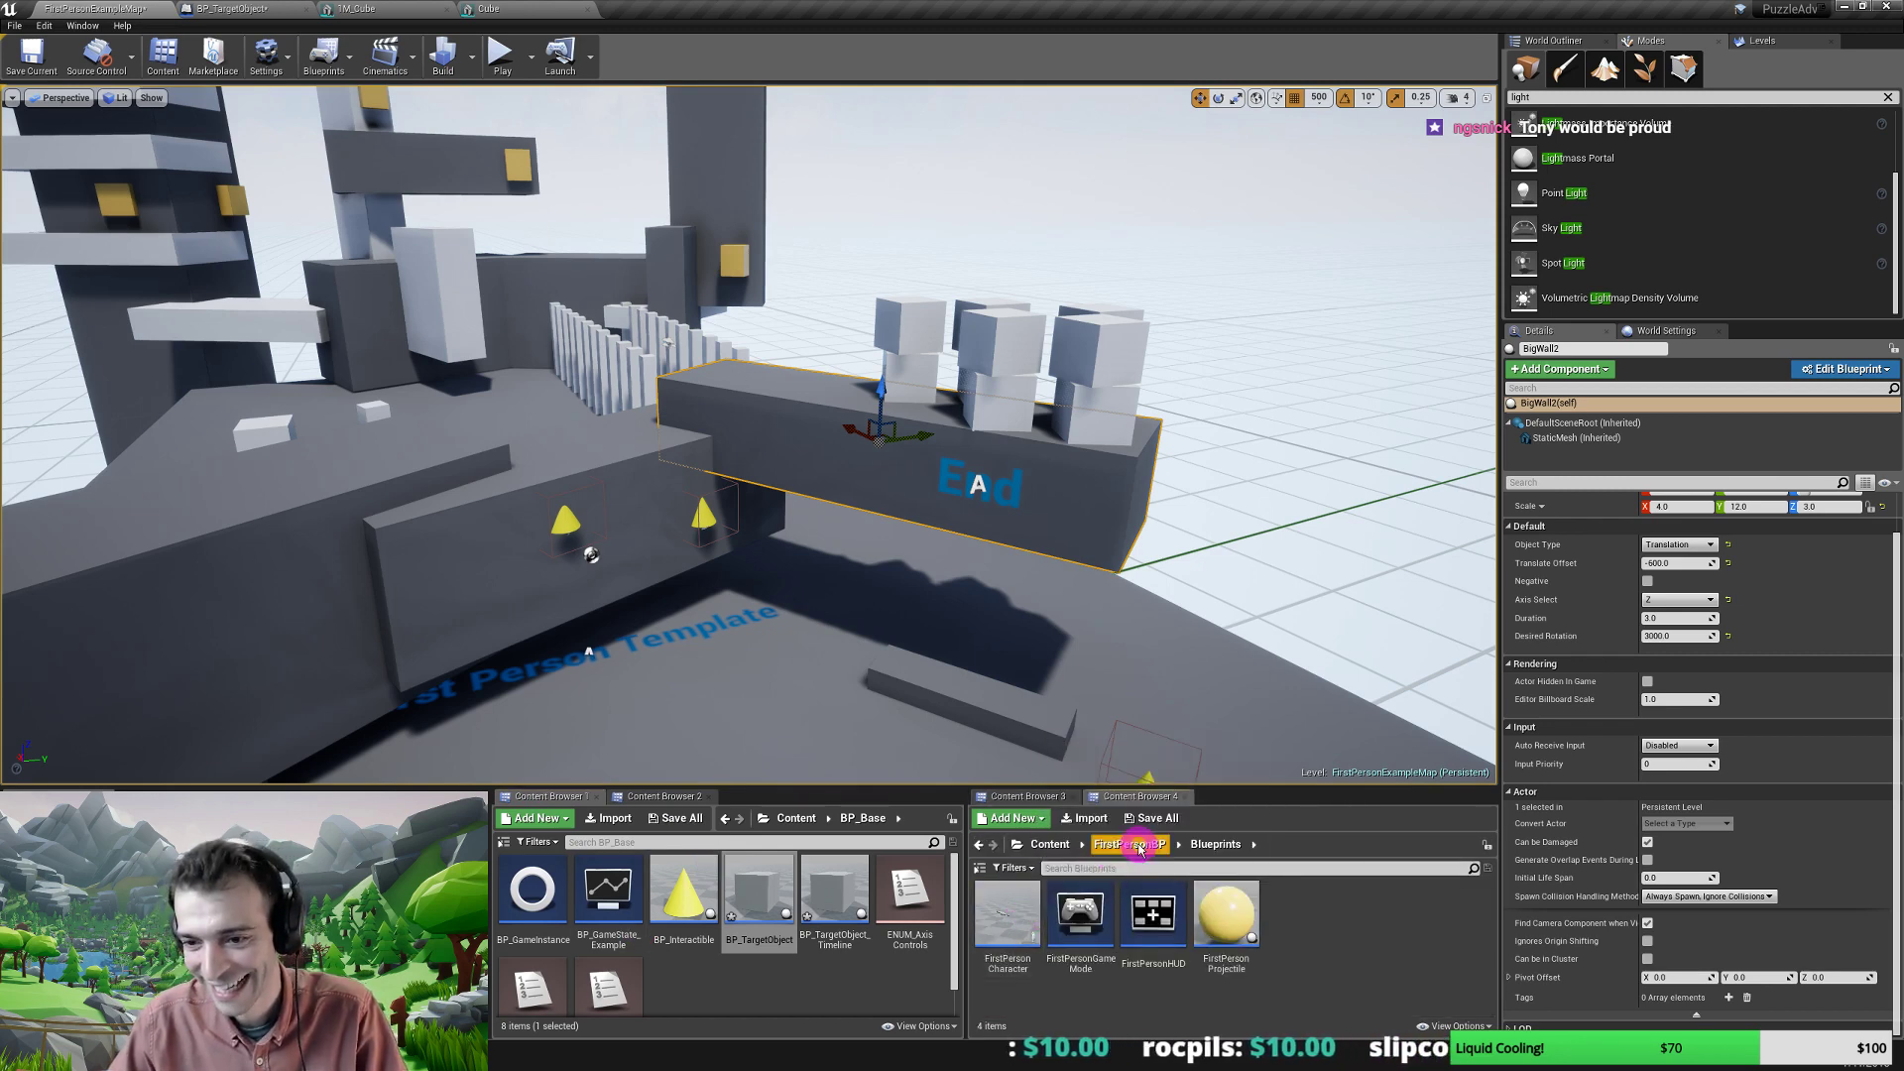
pyautogui.click(1046, 845)
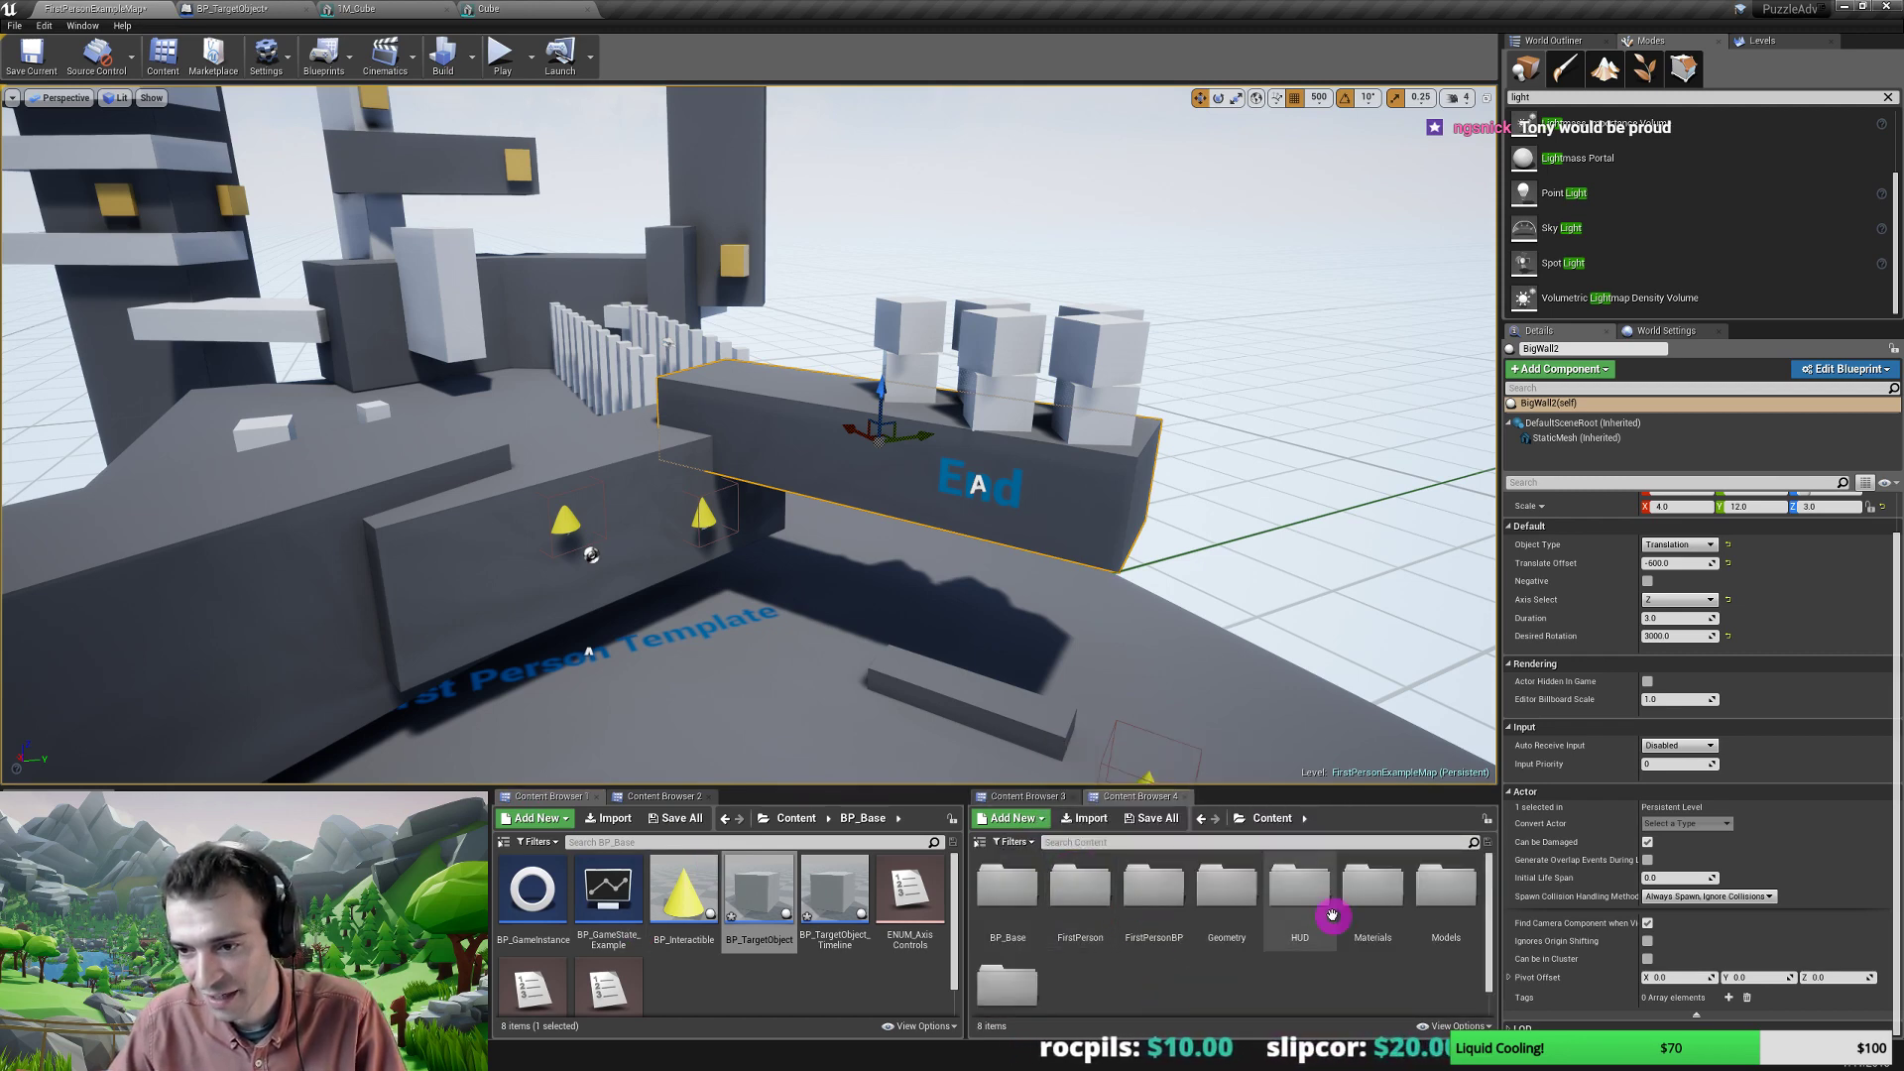
pyautogui.doubleClick(1447, 892)
pyautogui.click(1012, 898)
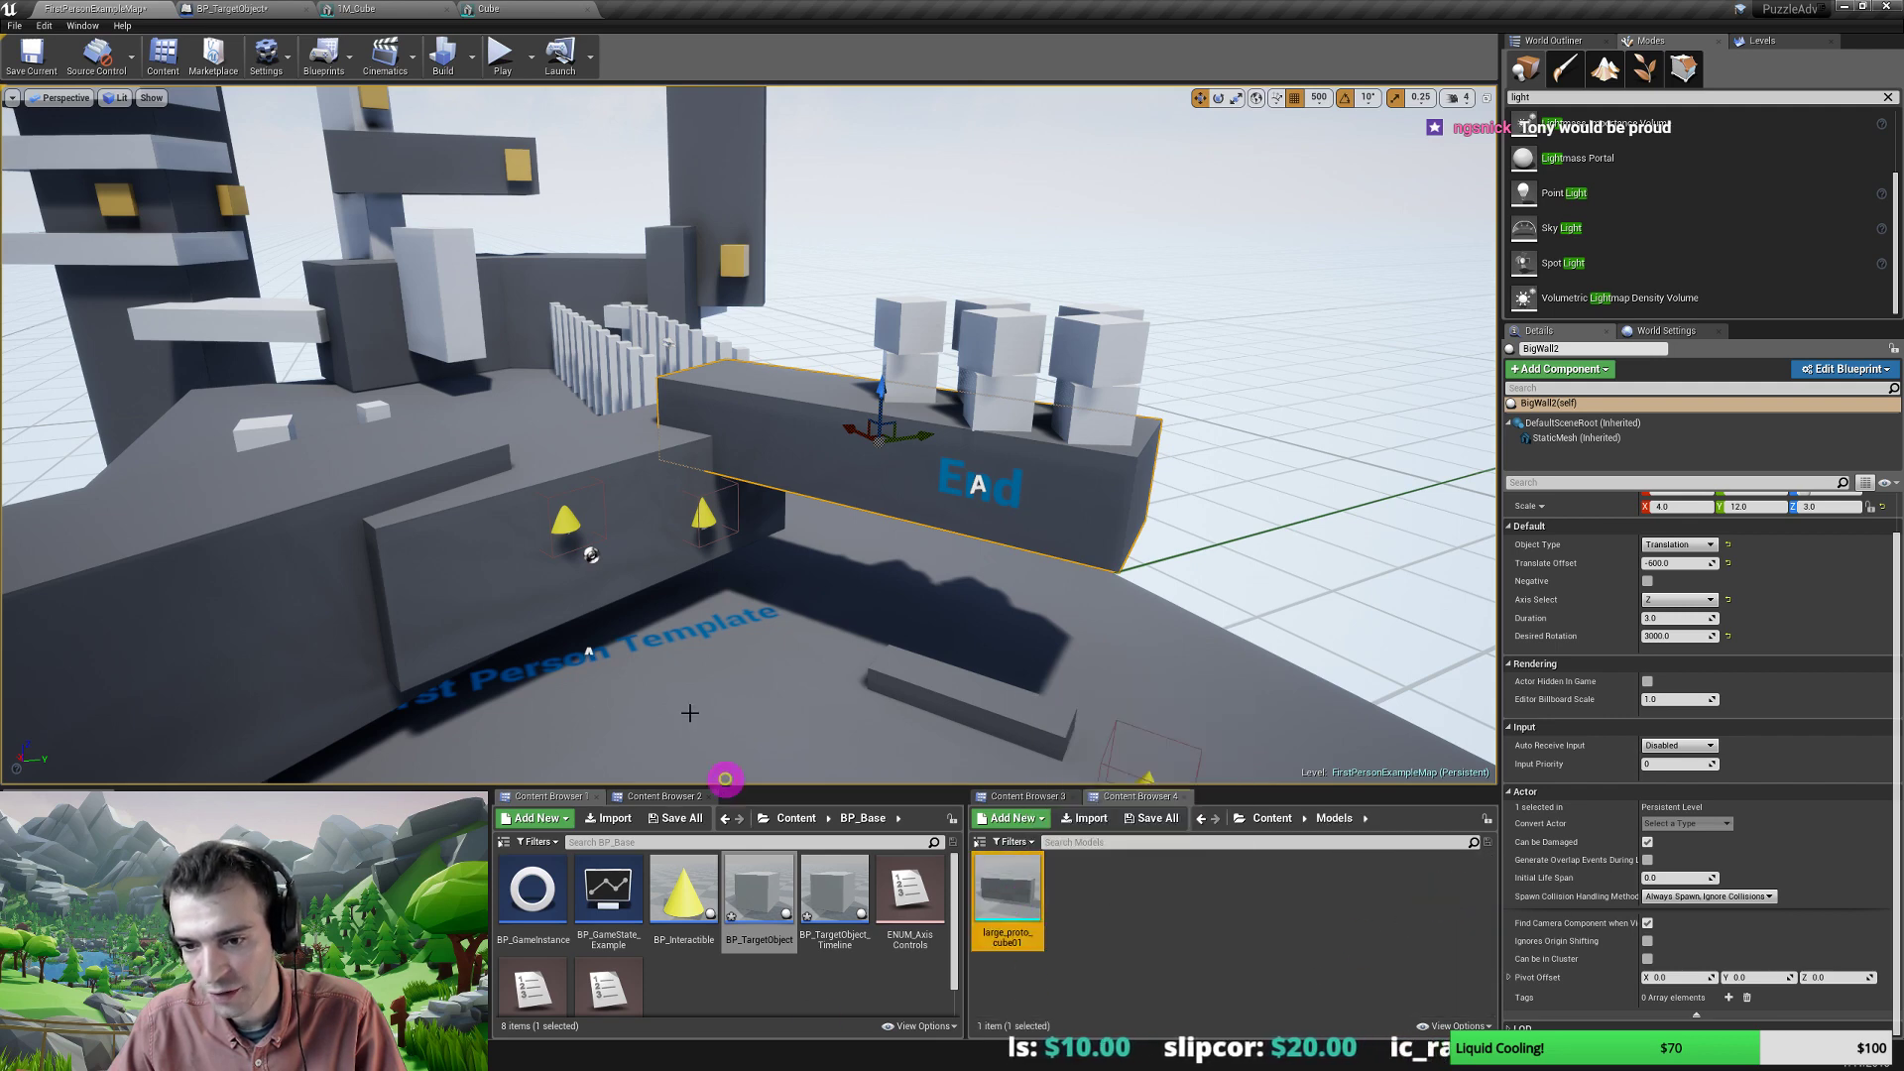
# Place a large_proto_cube01 instance on the level floor near the Start block and raise it above the ground.
pyautogui.moveTo(586, 553); pyautogui.dragTo(535, 565, button='right')
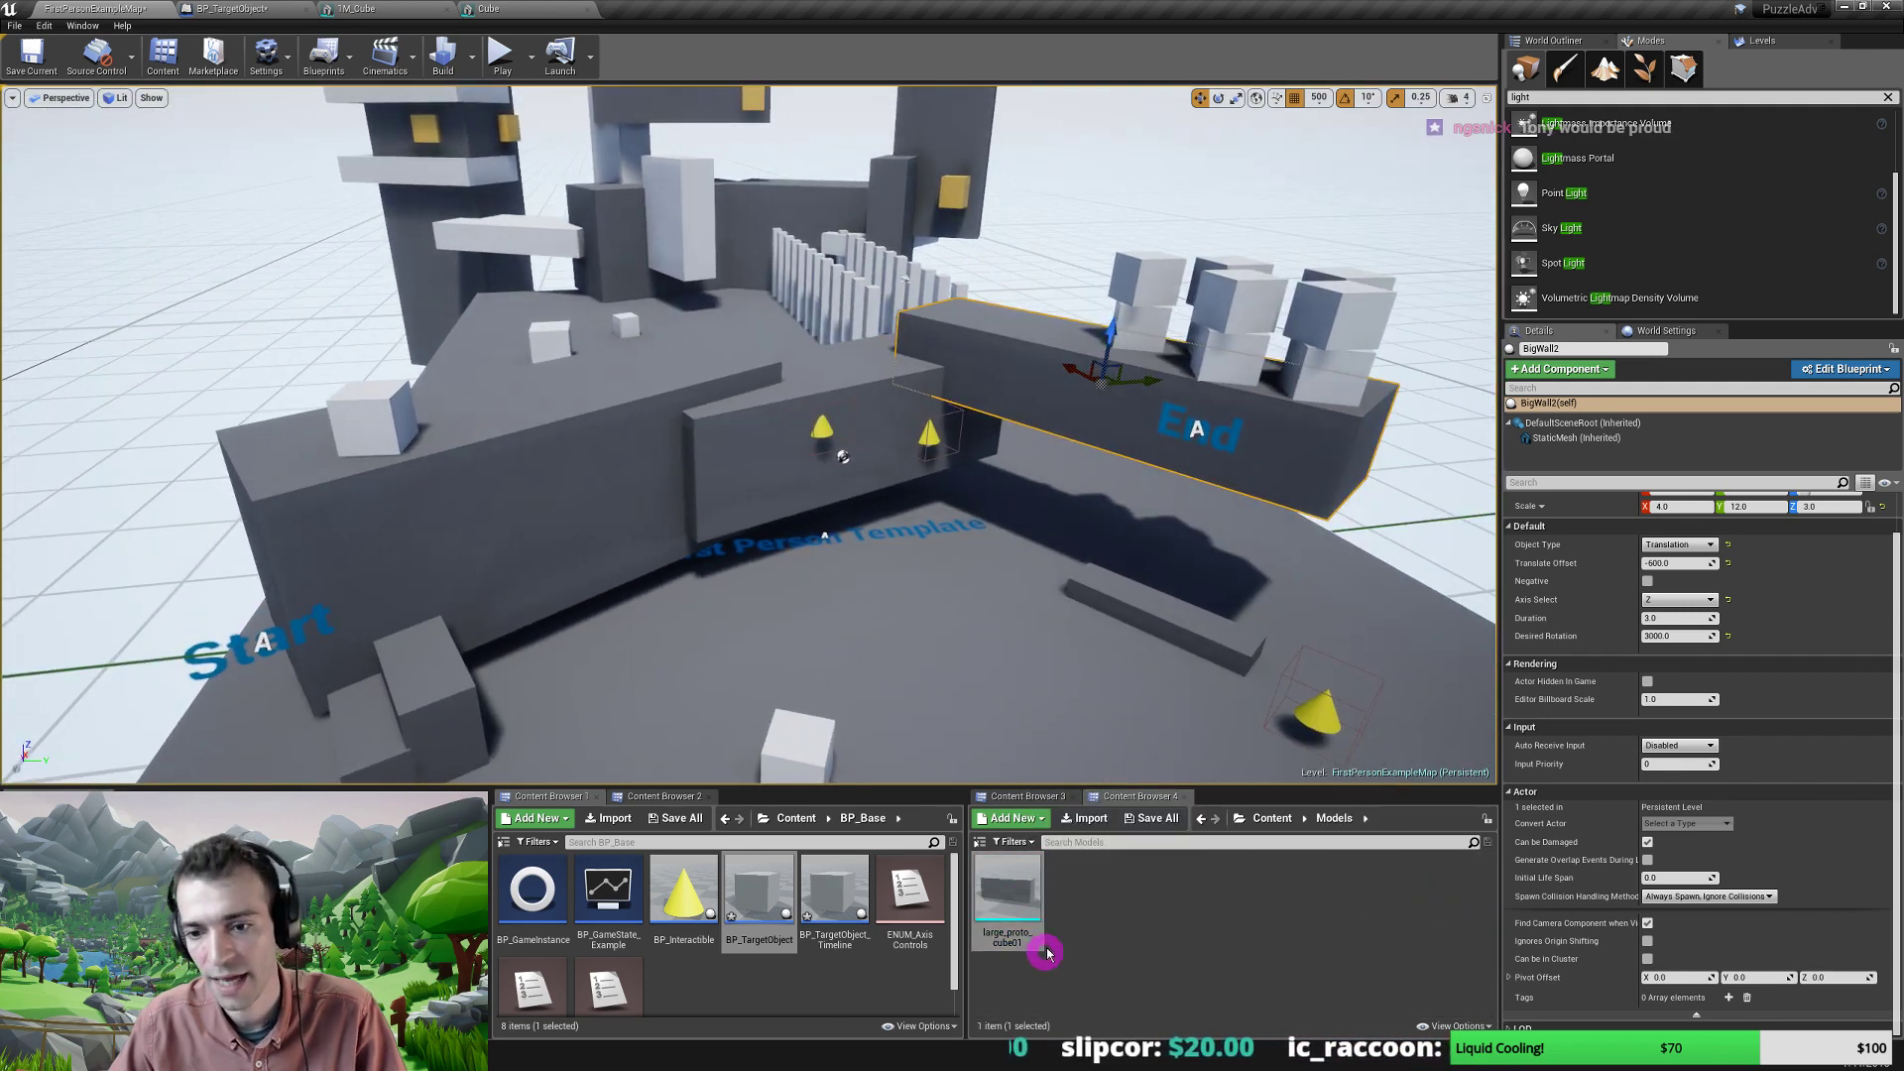
pyautogui.moveTo(1008, 904); pyautogui.dragTo(727, 673)
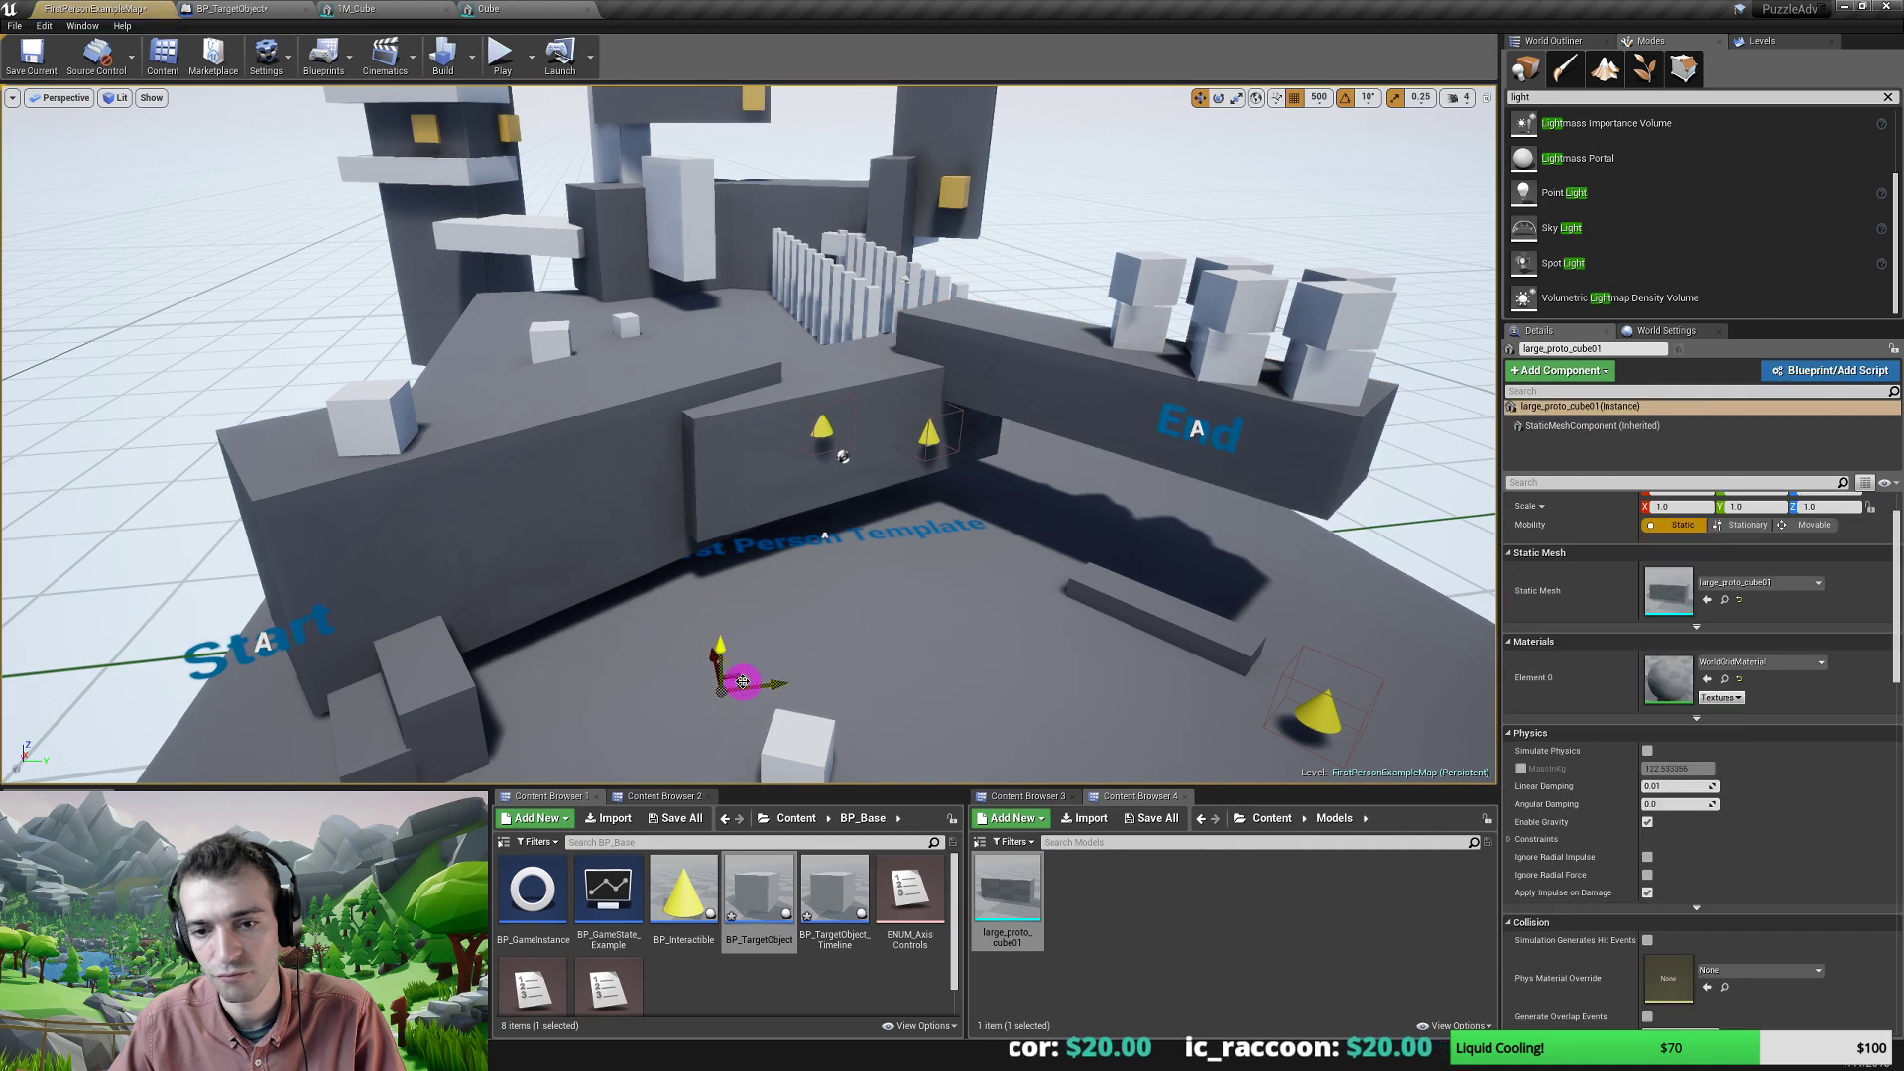
pyautogui.moveTo(716, 601); pyautogui.dragTo(708, 567)
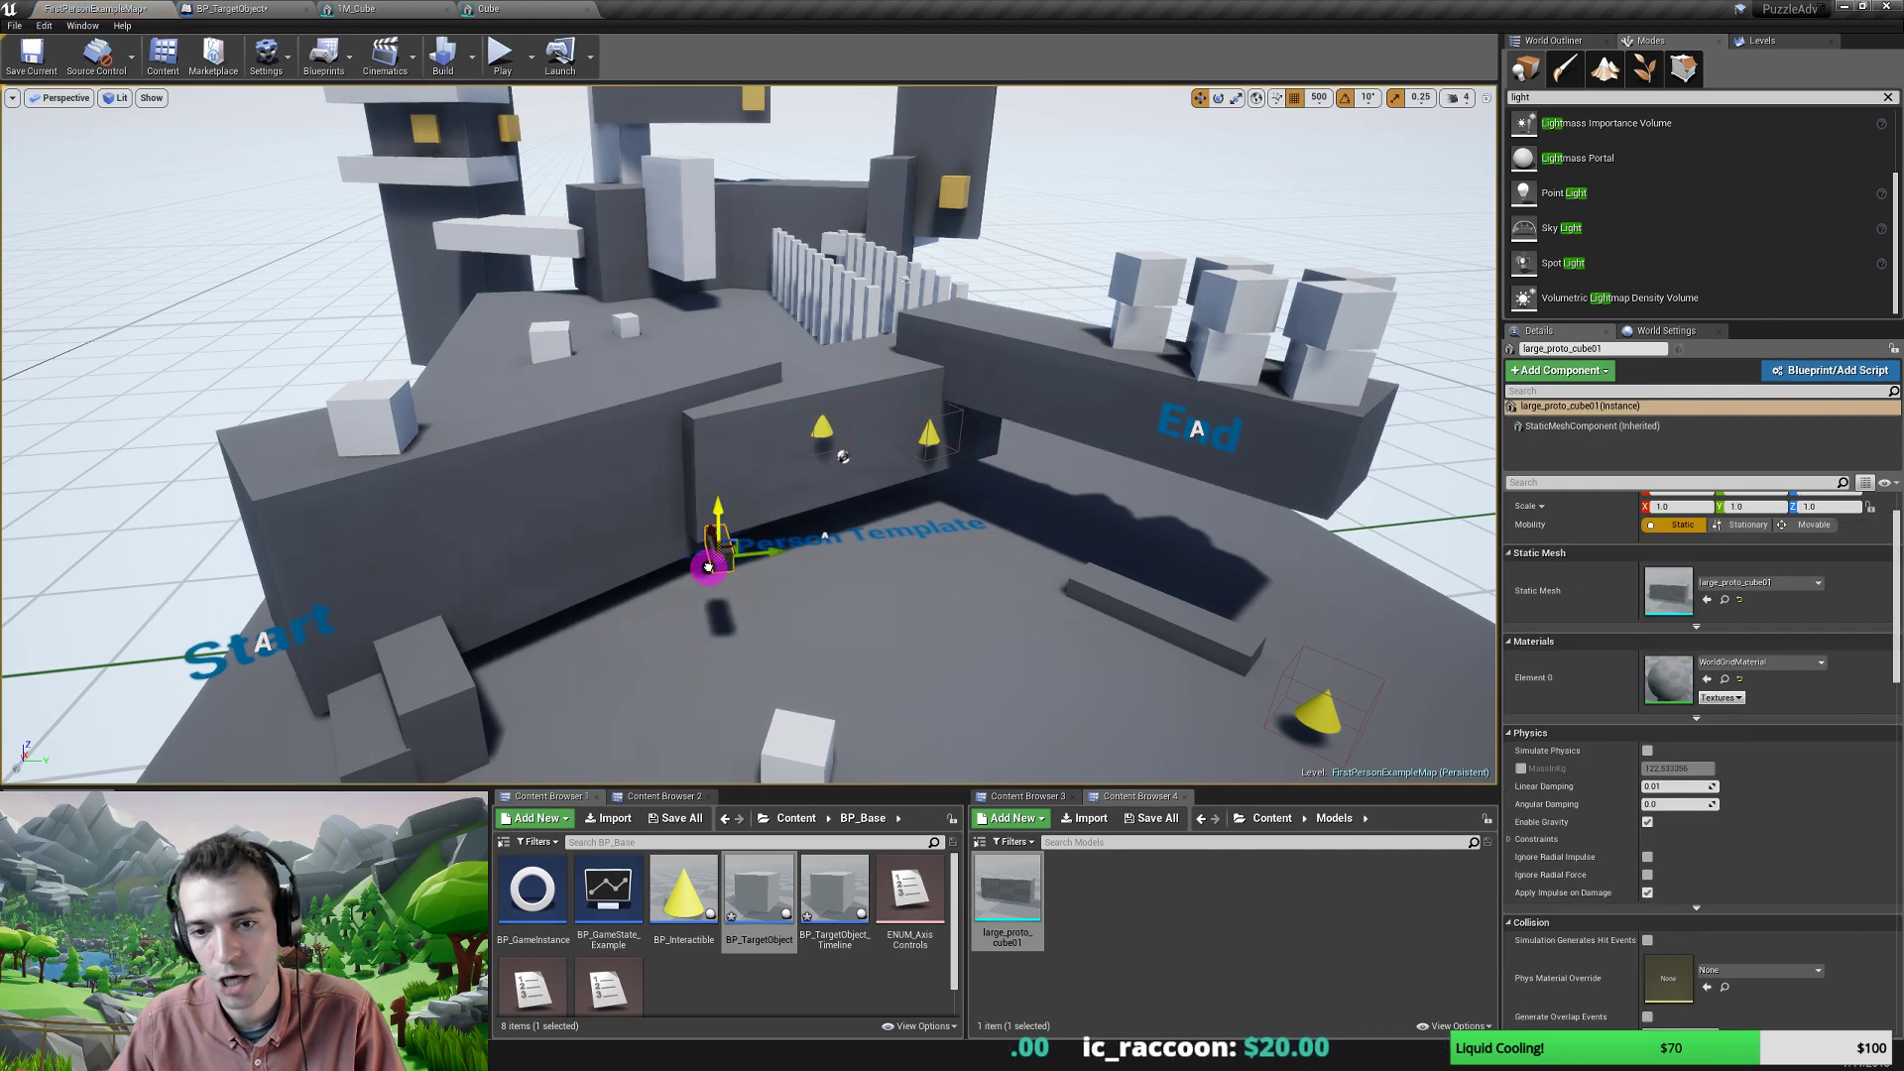
pyautogui.press('w')
pyautogui.moveTo(738, 620)
pyautogui.mouseDown(button='right')
pyautogui.moveTo(638, 646)
pyautogui.moveTo(568, 613)
pyautogui.moveTo(582, 634)
pyautogui.moveTo(757, 616)
pyautogui.mouseUp(button='right')
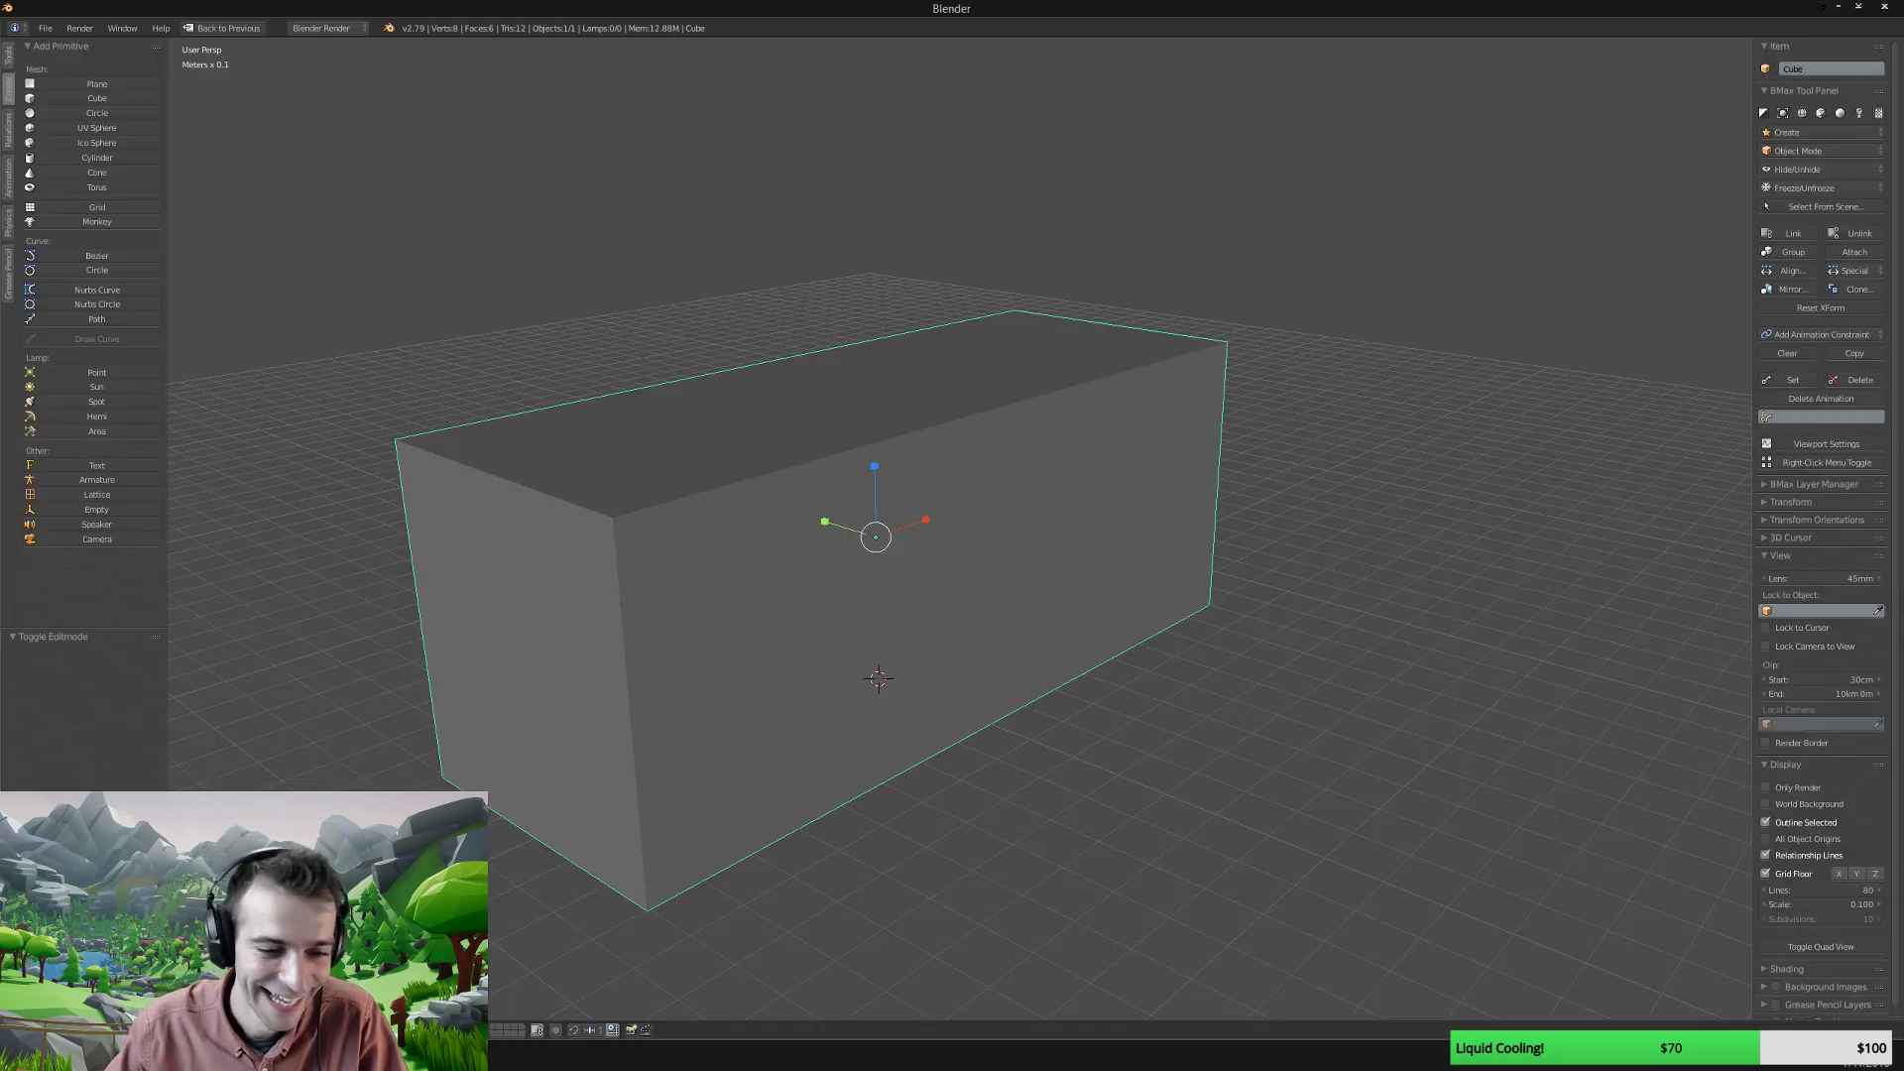
pyautogui.rightClick(808, 608)
pyautogui.click(853, 592)
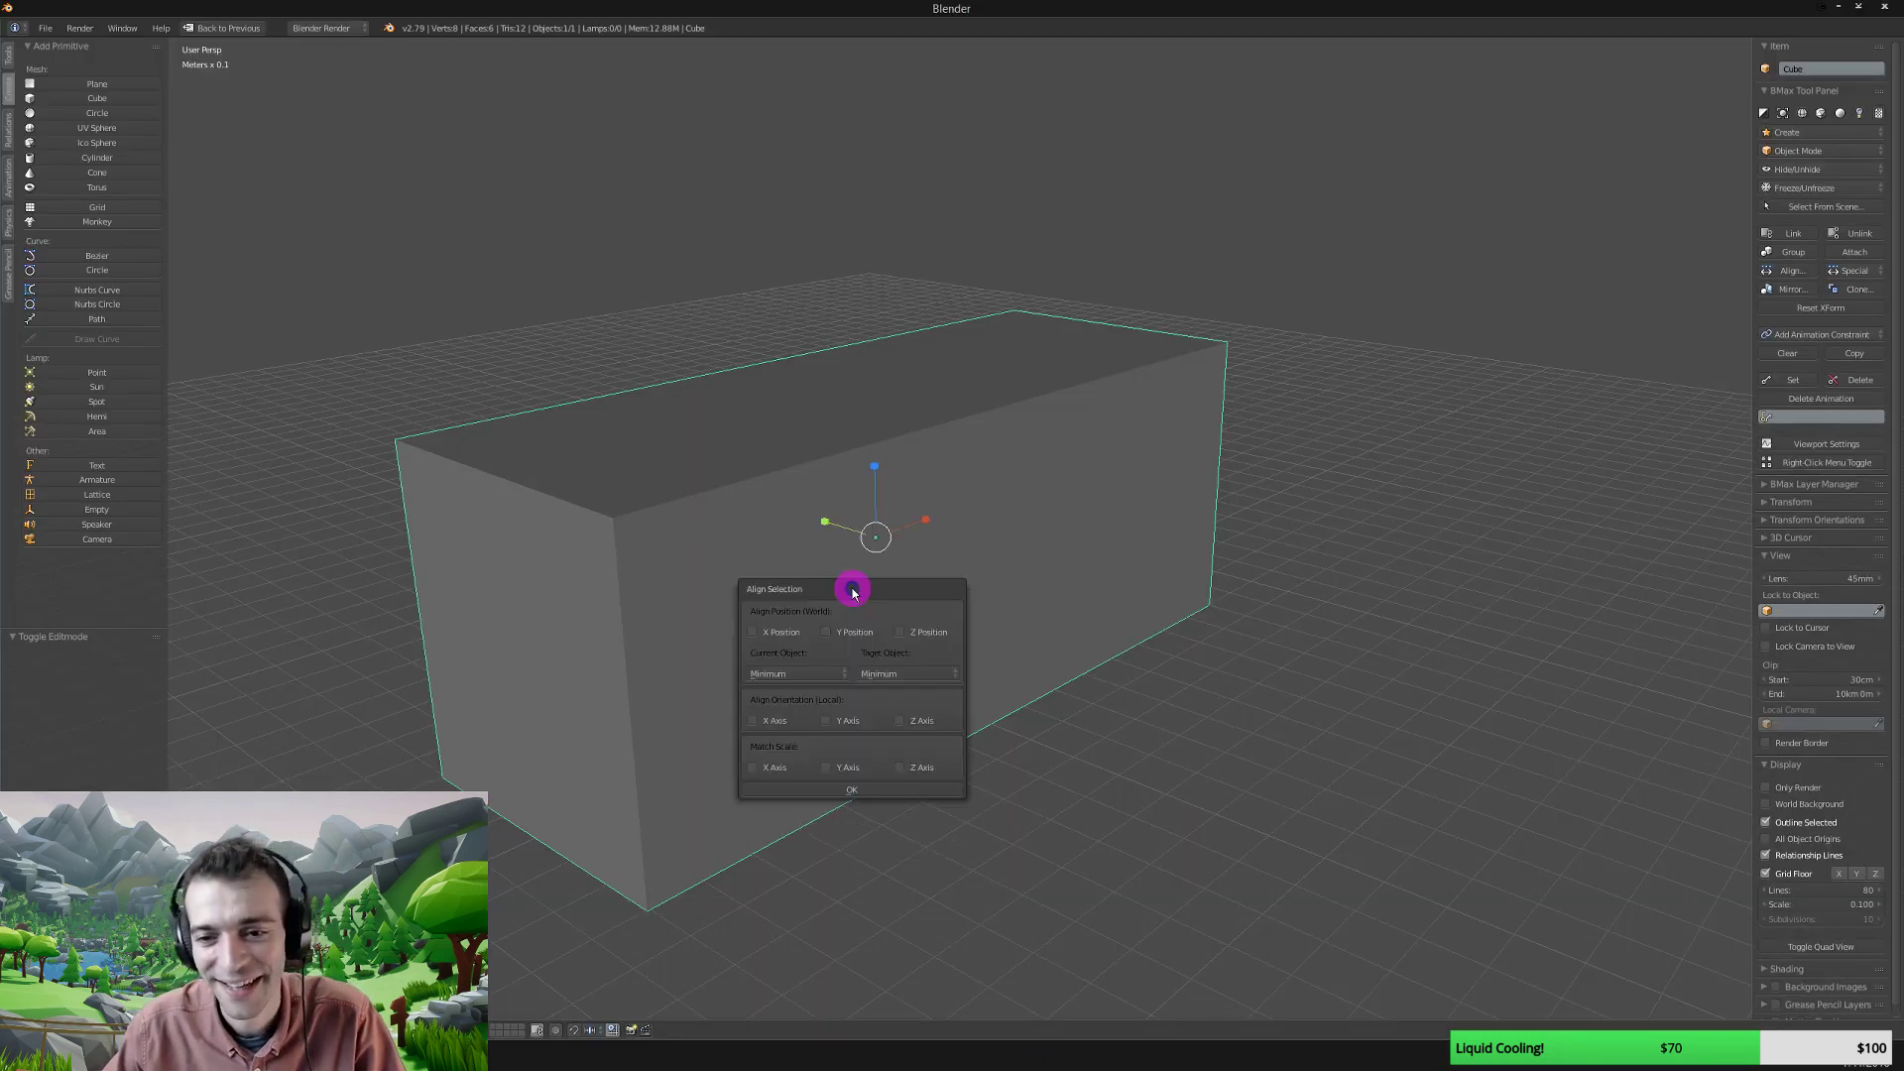
pyautogui.click(845, 790)
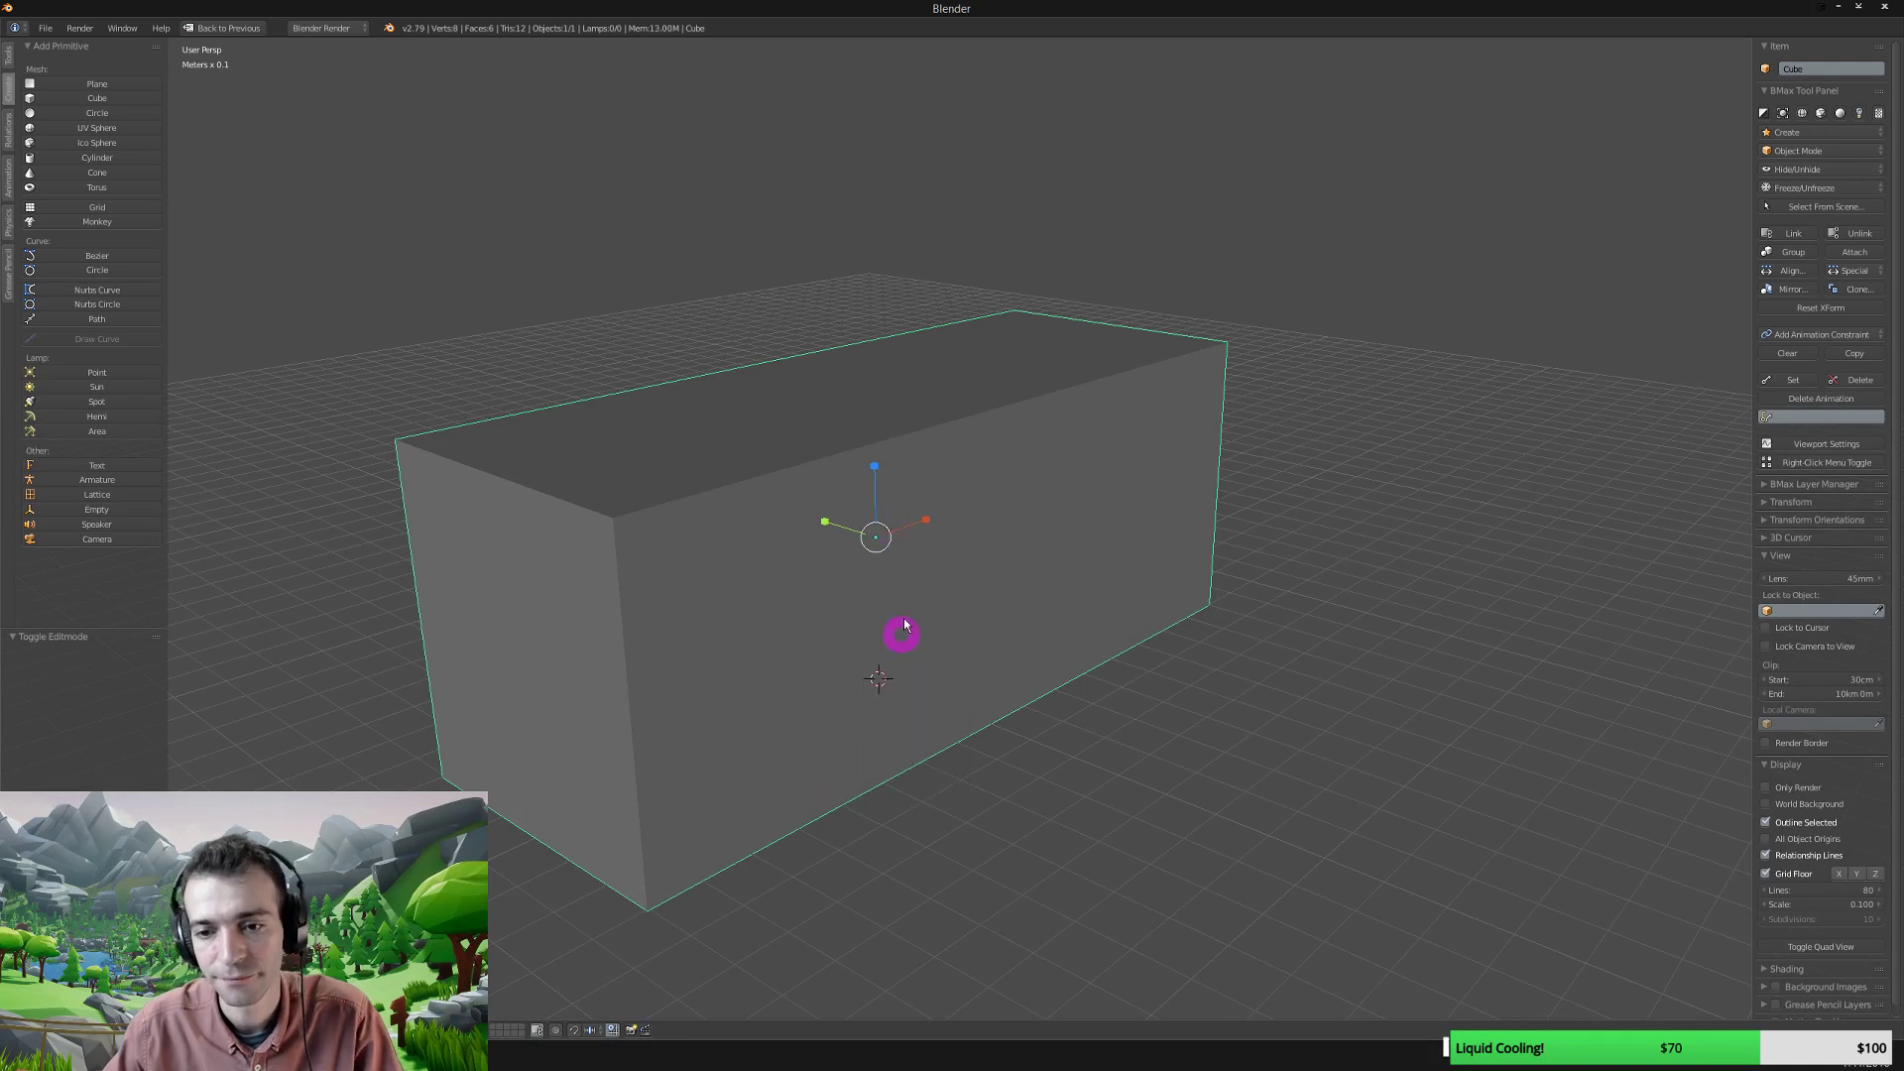
pyautogui.scroll(-7, 922, 575)
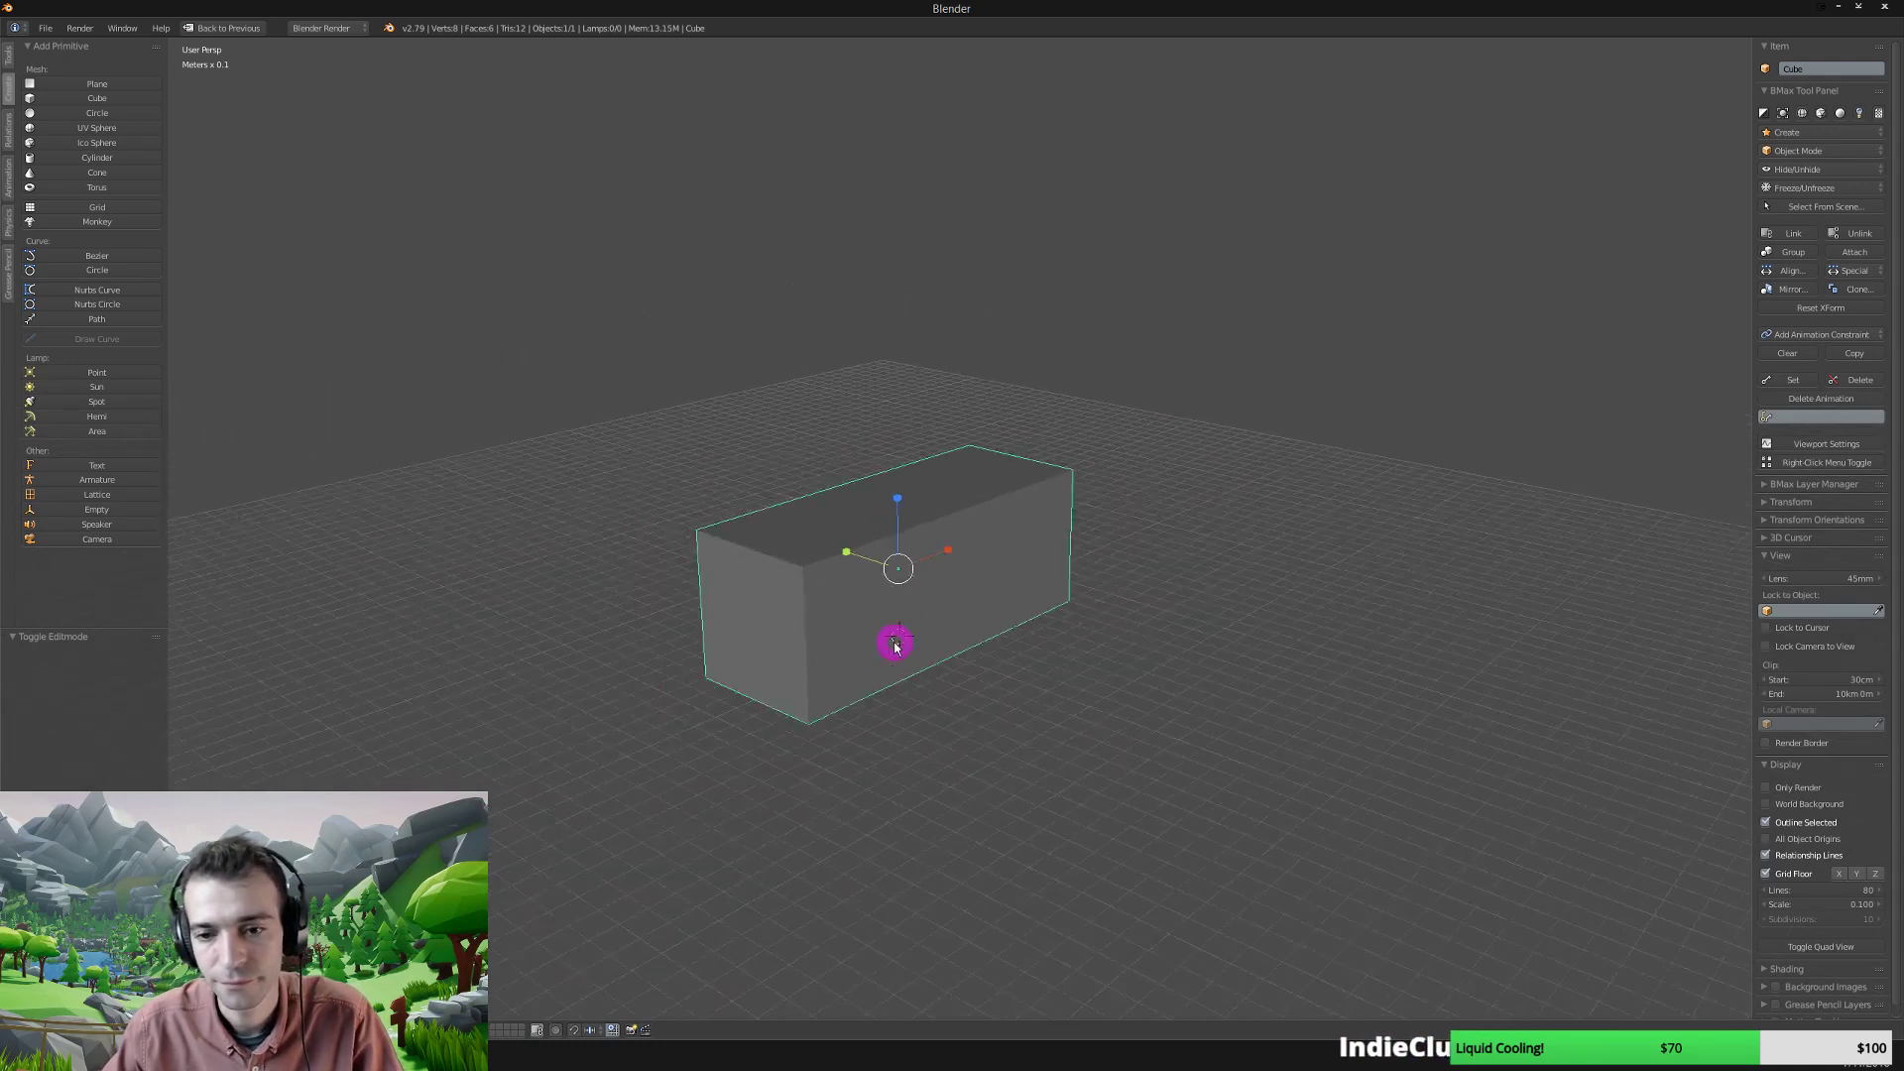
pyautogui.scroll(-4, 950, 627)
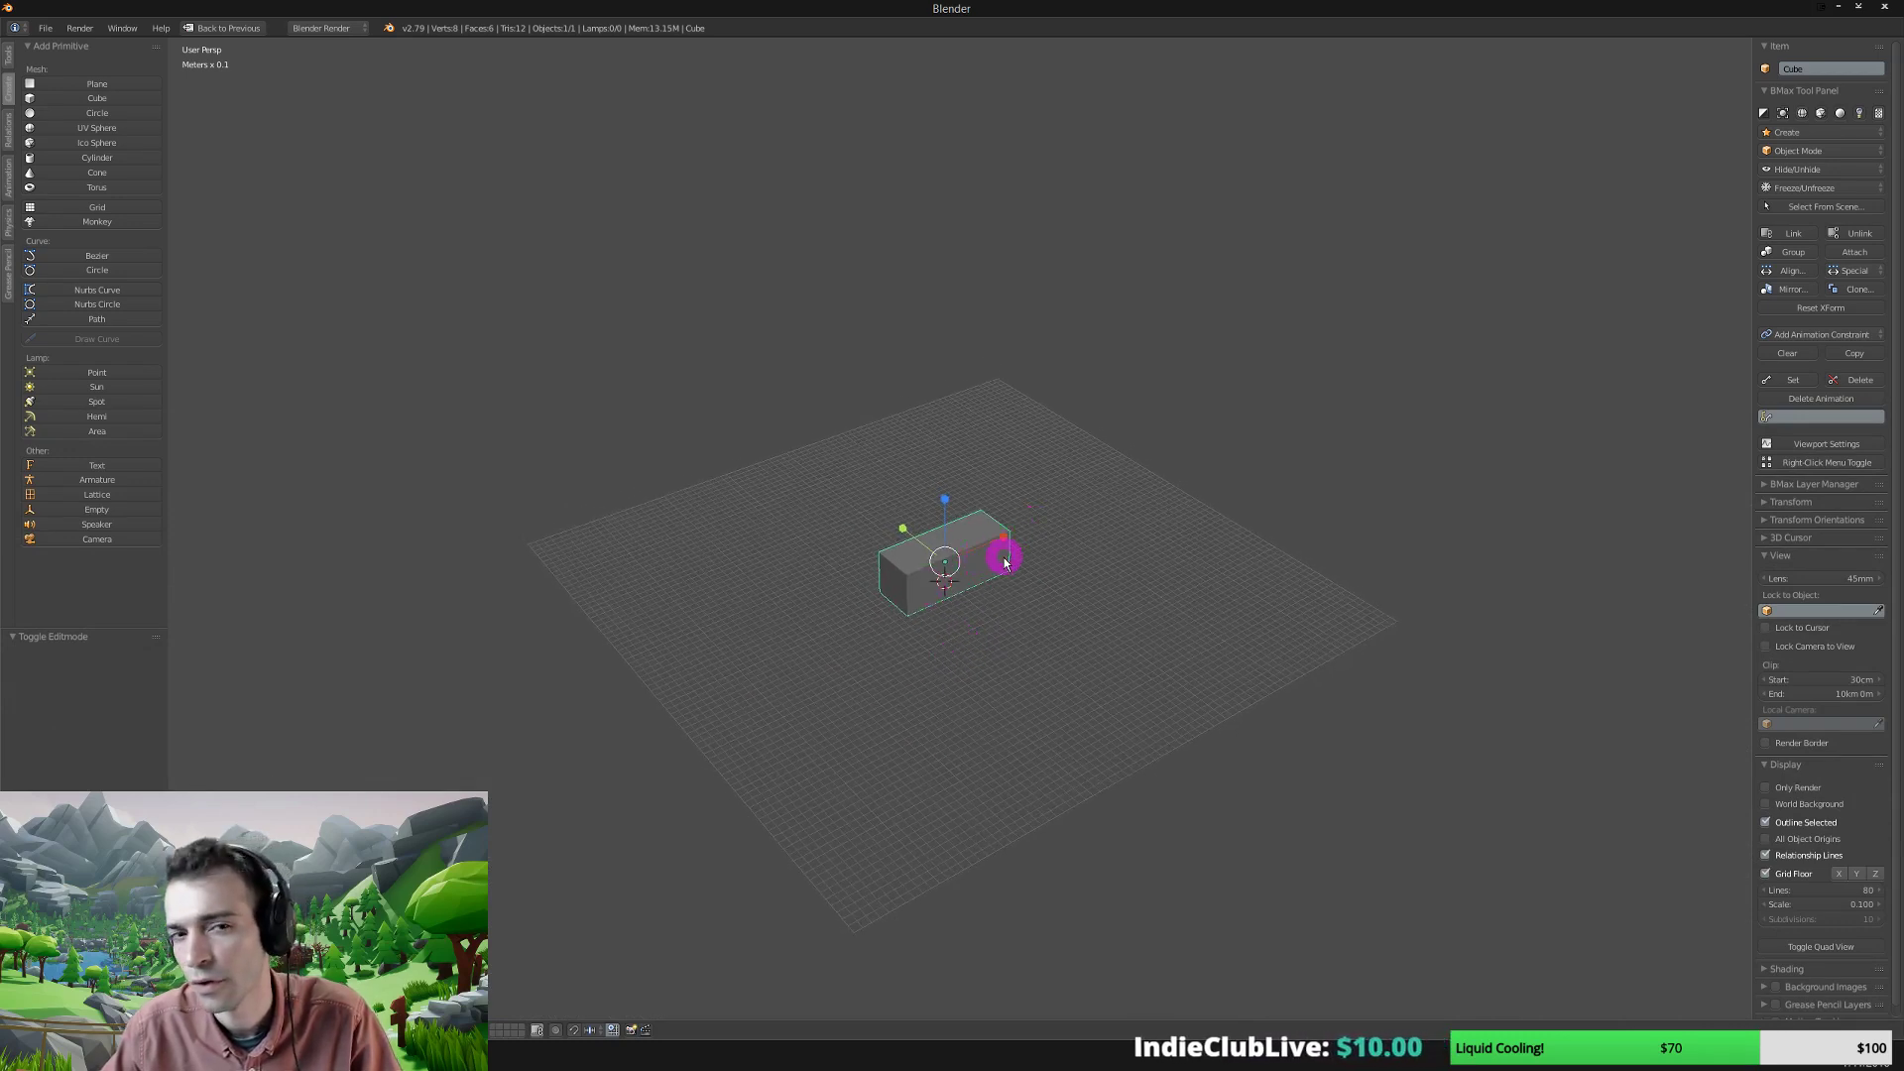
pyautogui.click(7, 61)
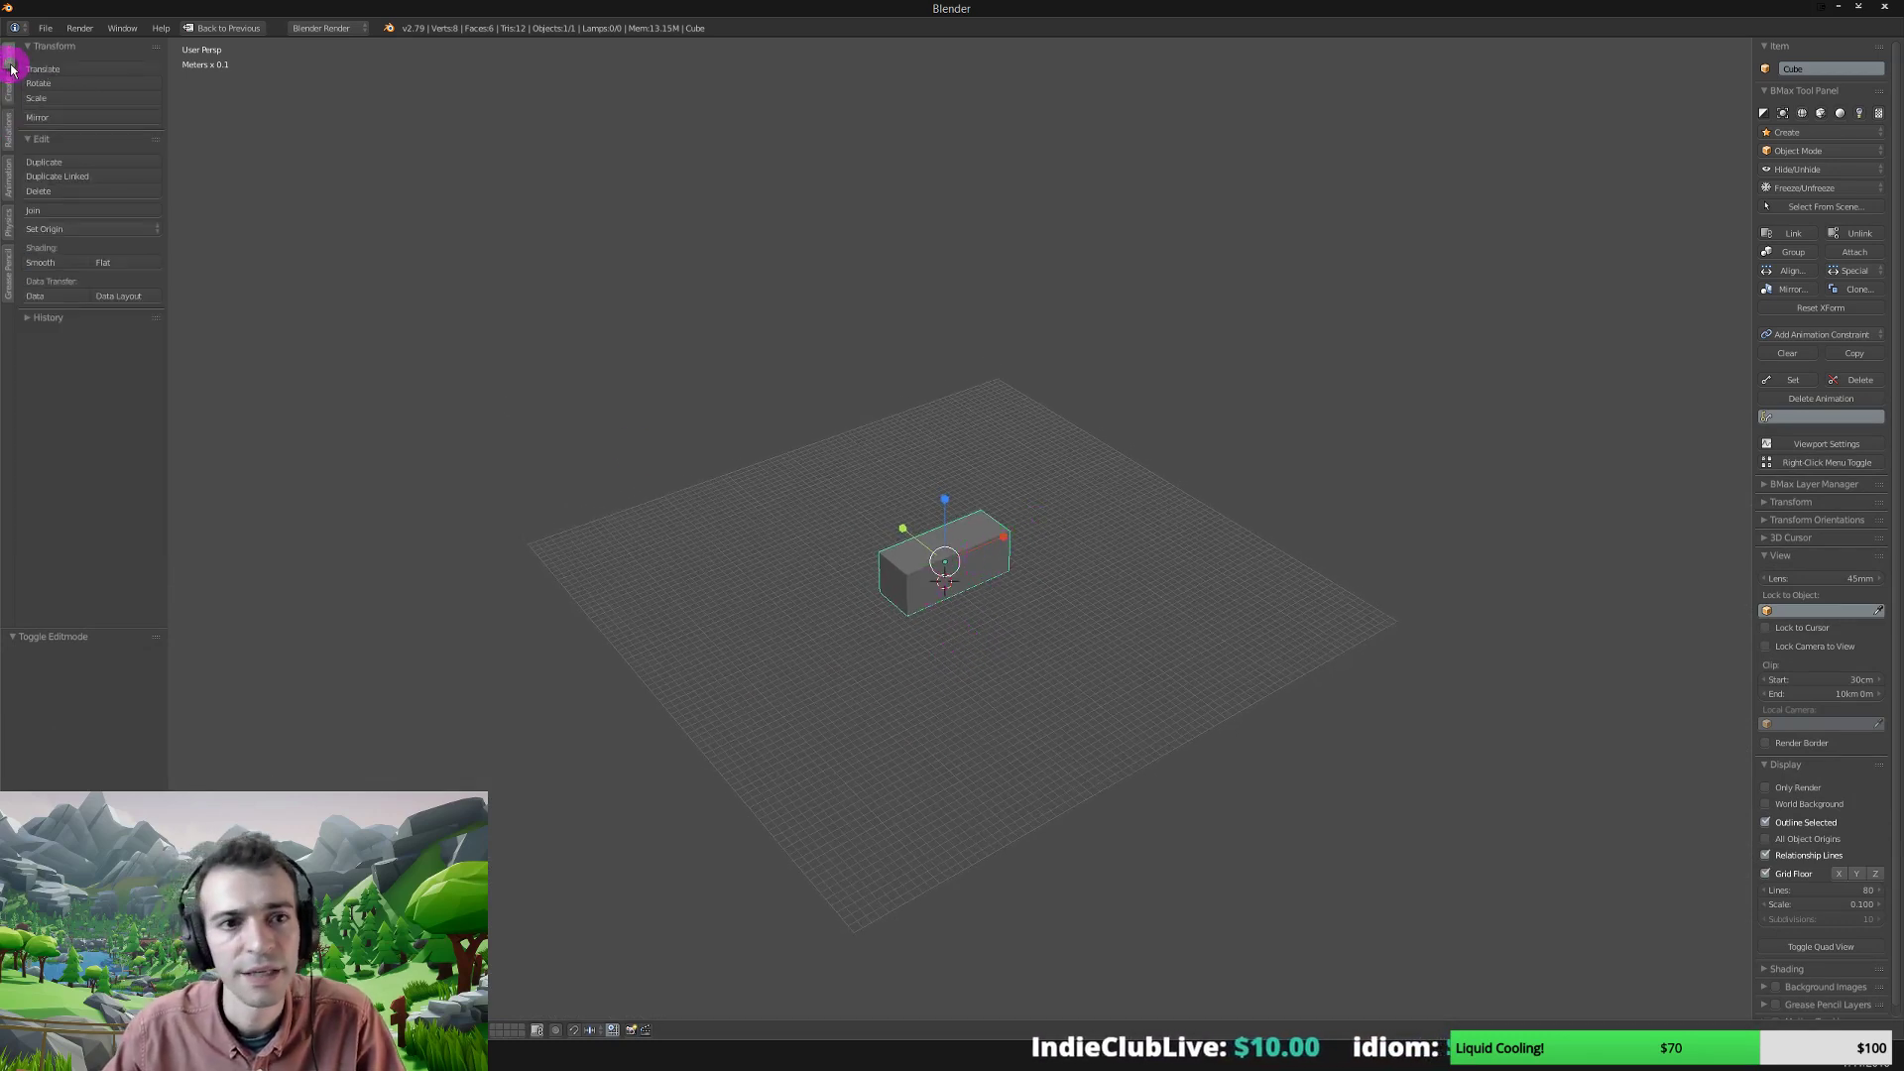
pyautogui.click(61, 99)
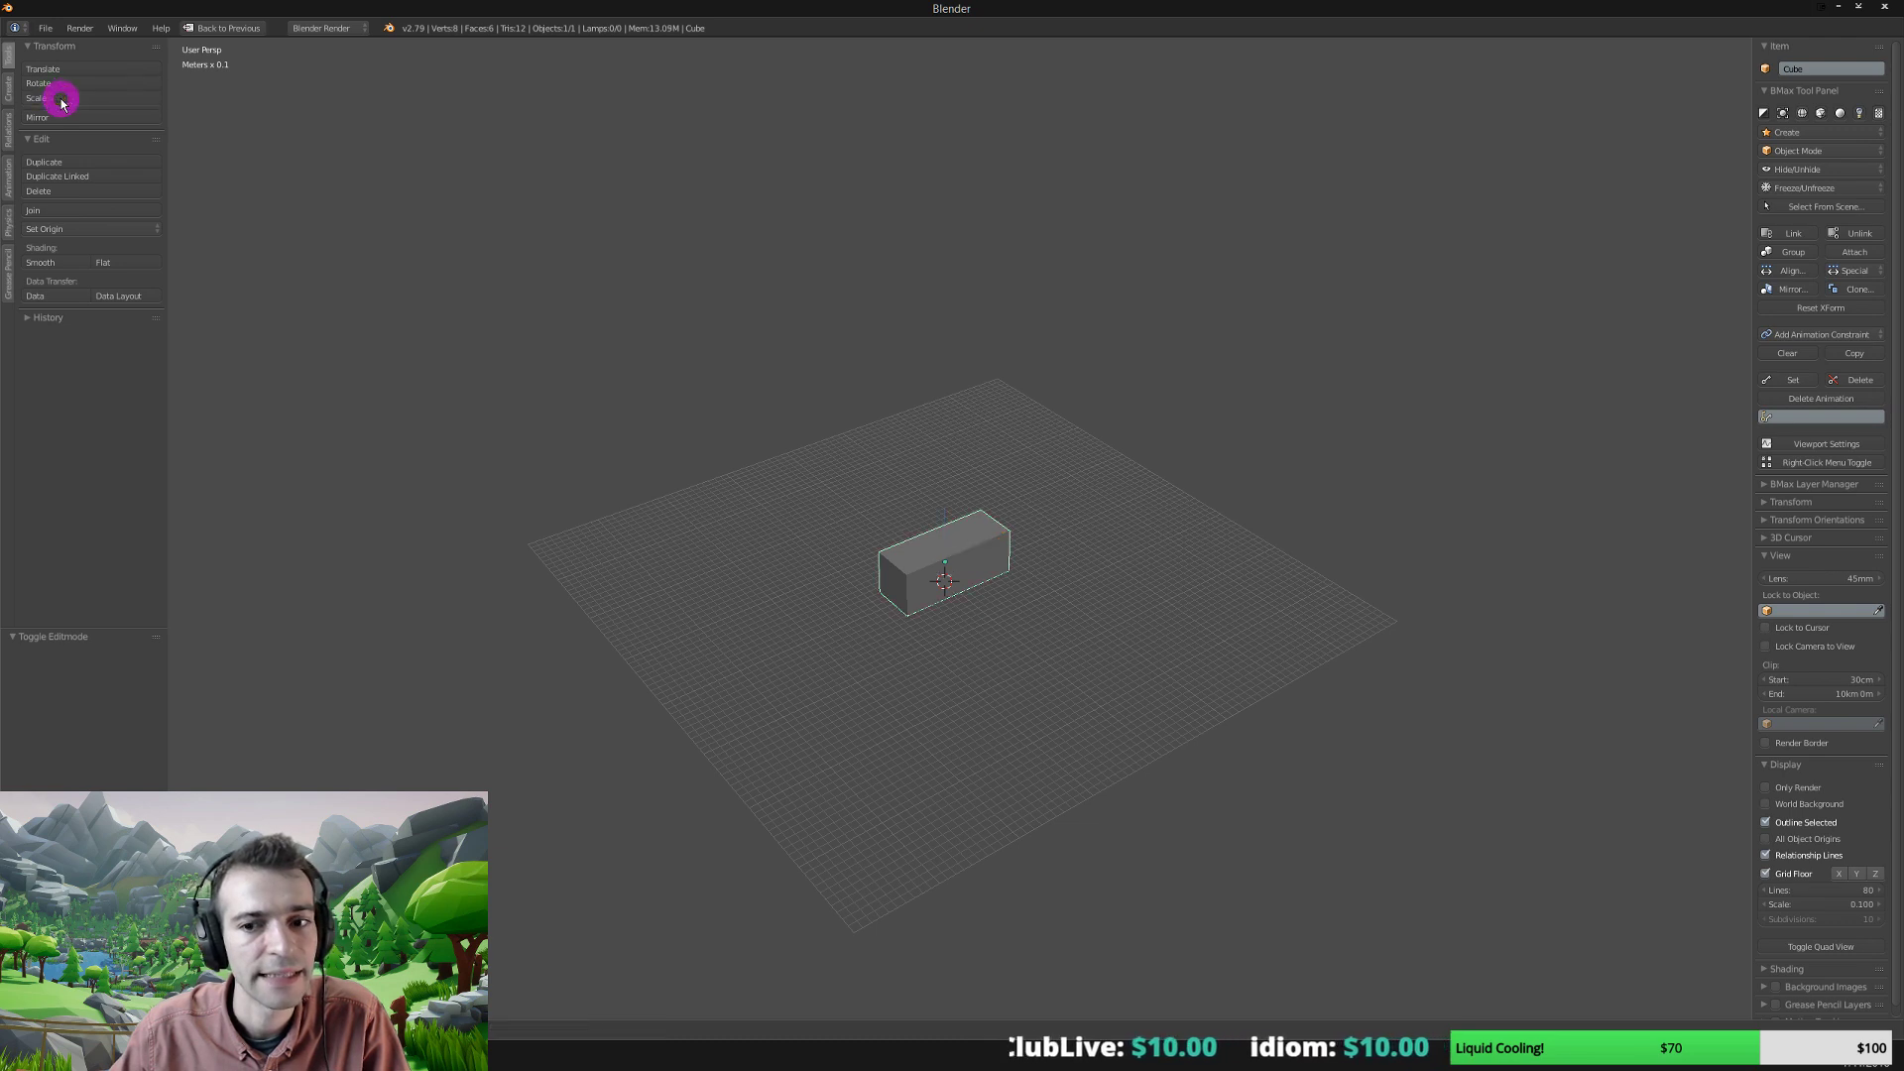
pyautogui.rightClick(213, 260)
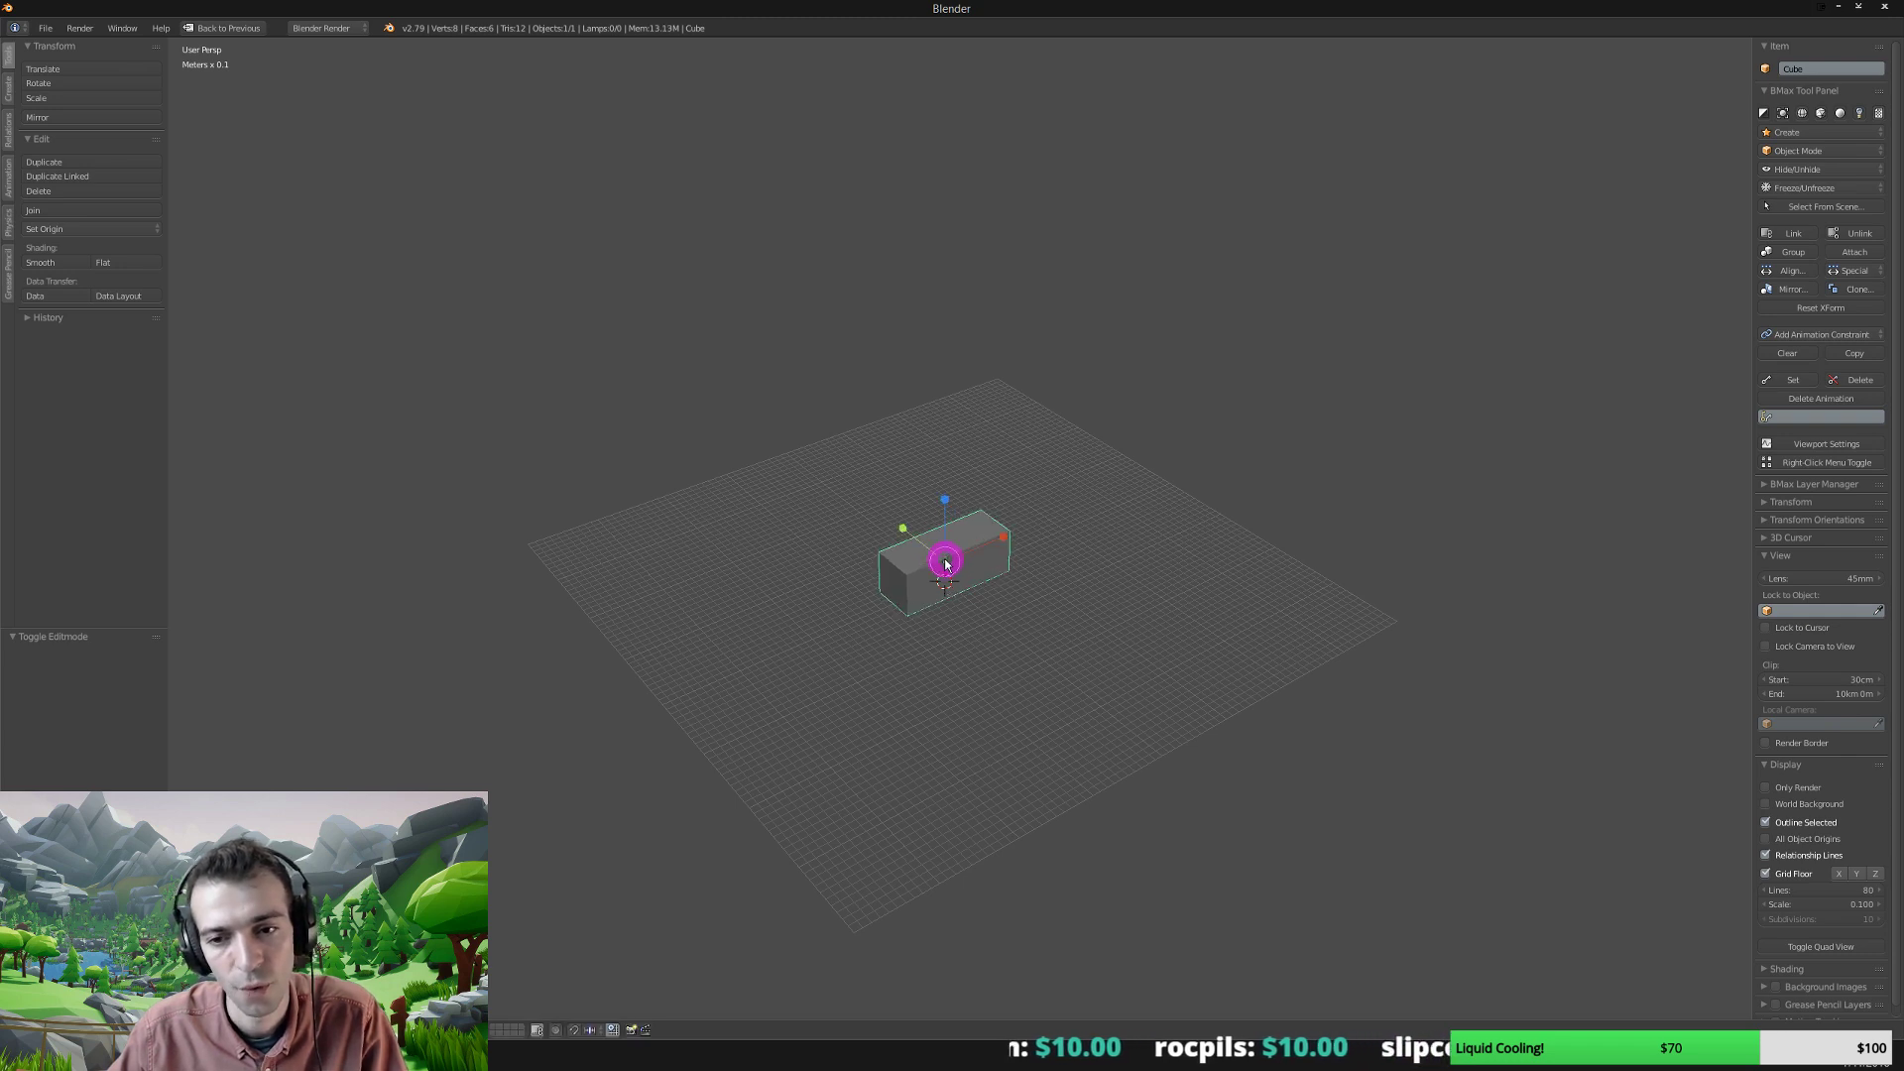
# Scale the box in Blender up uniformly by a factor of about 17.
pyautogui.press('s')
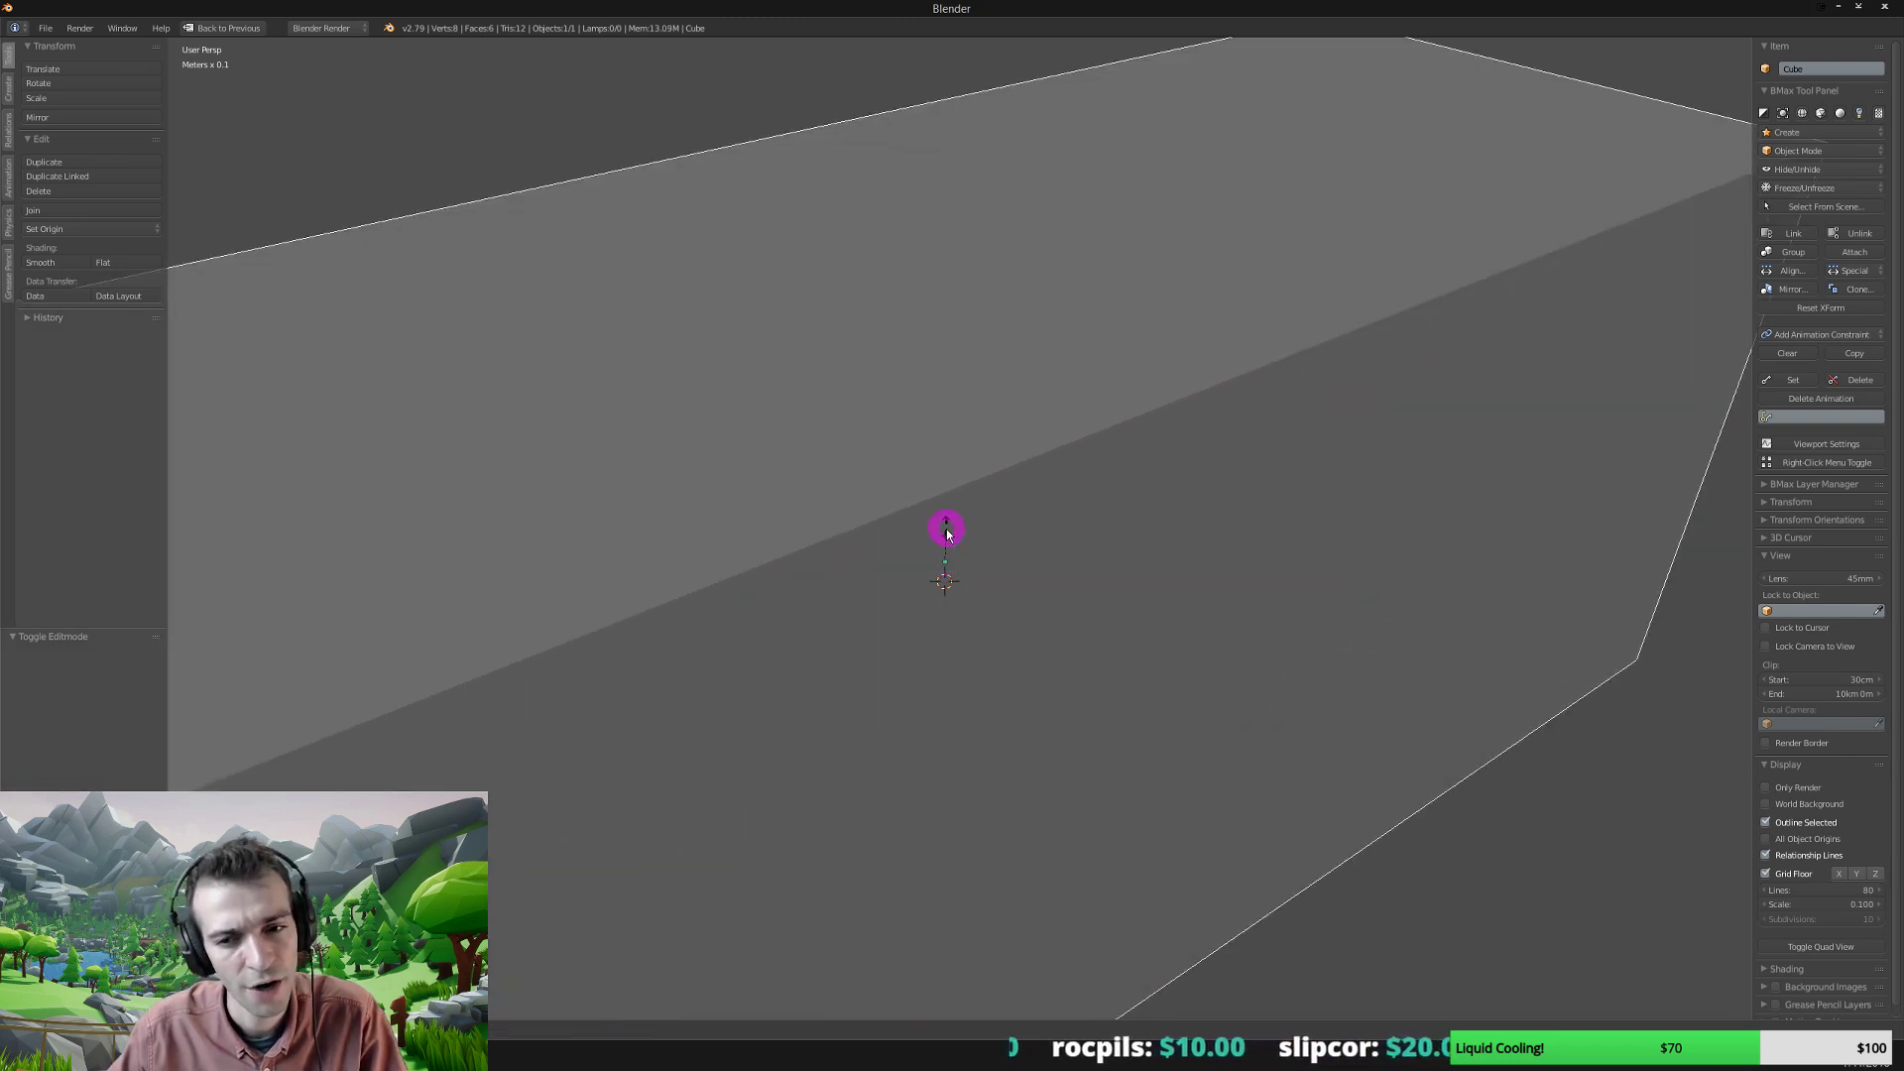
pyautogui.click(952, 523)
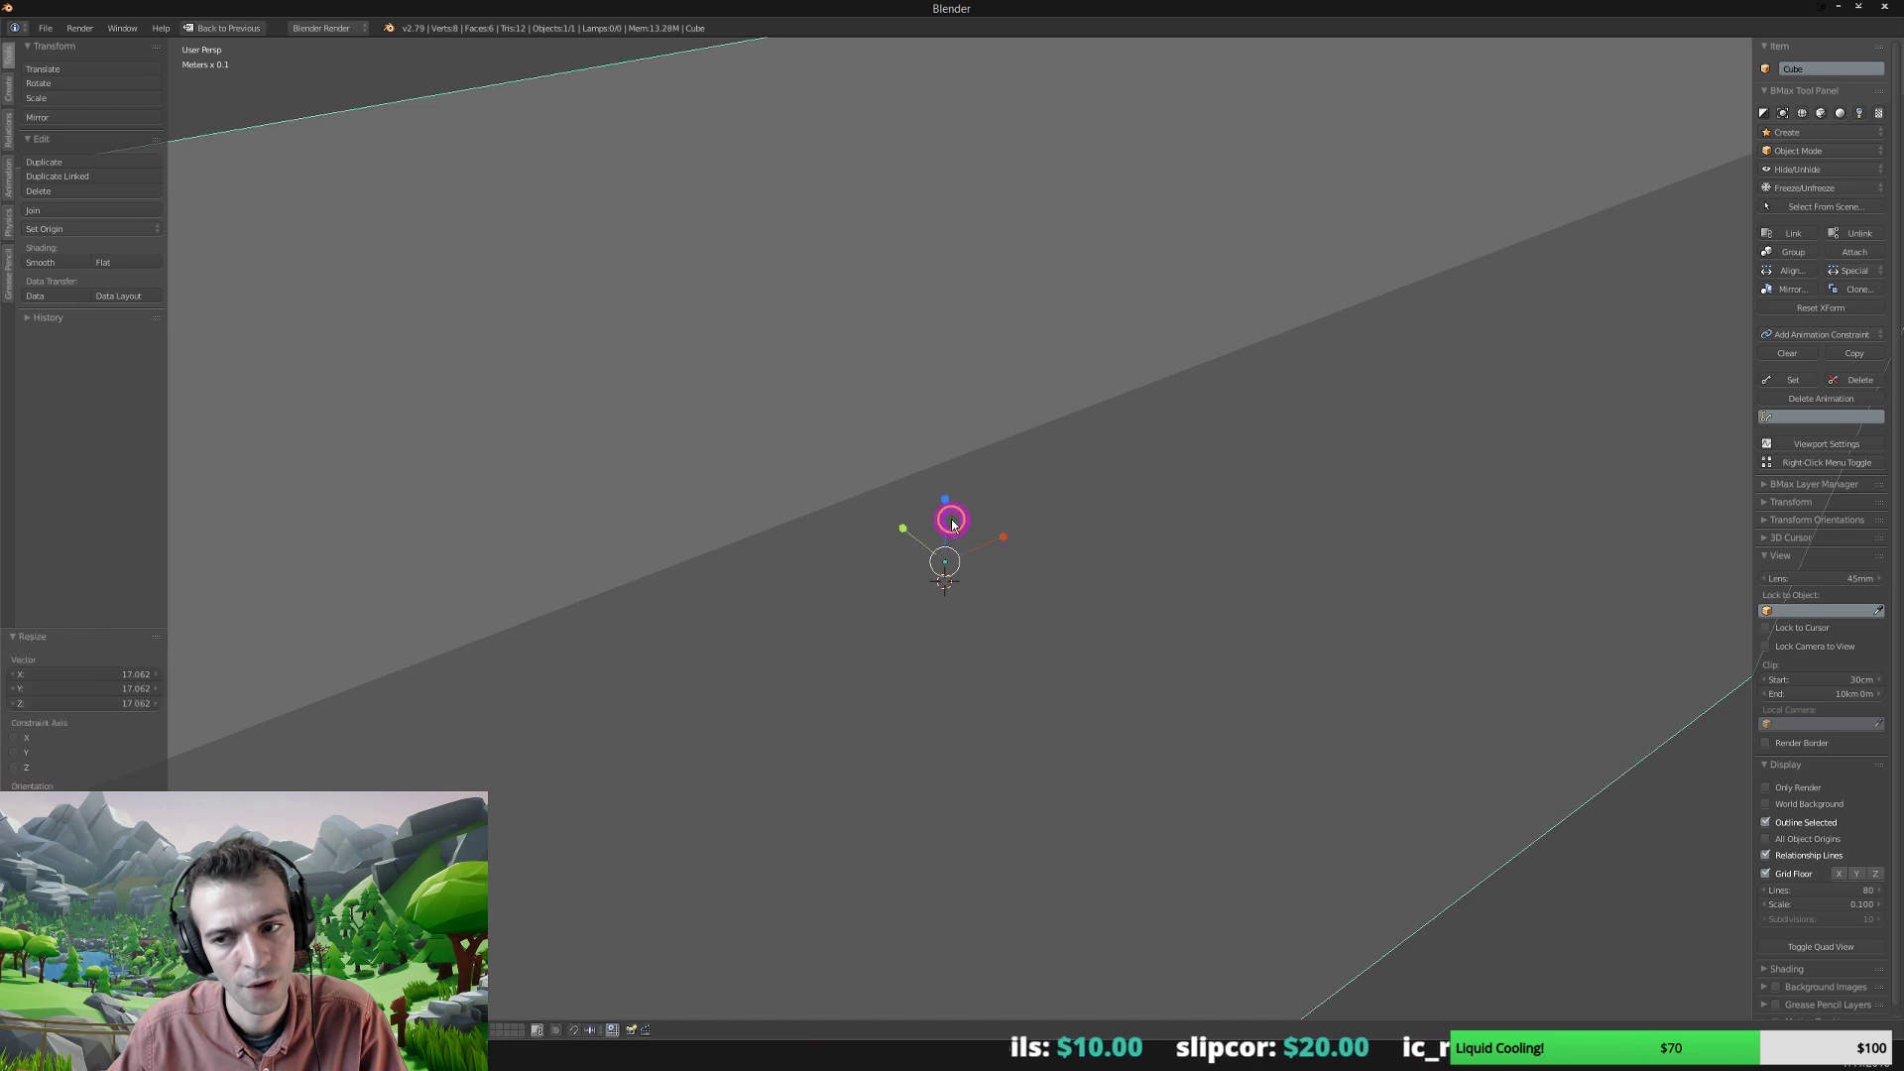
pyautogui.keyDown('shift'); pyautogui.moveTo(932, 650); pyautogui.dragTo(999, 684, button='middle'); pyautogui.keyUp('shift')
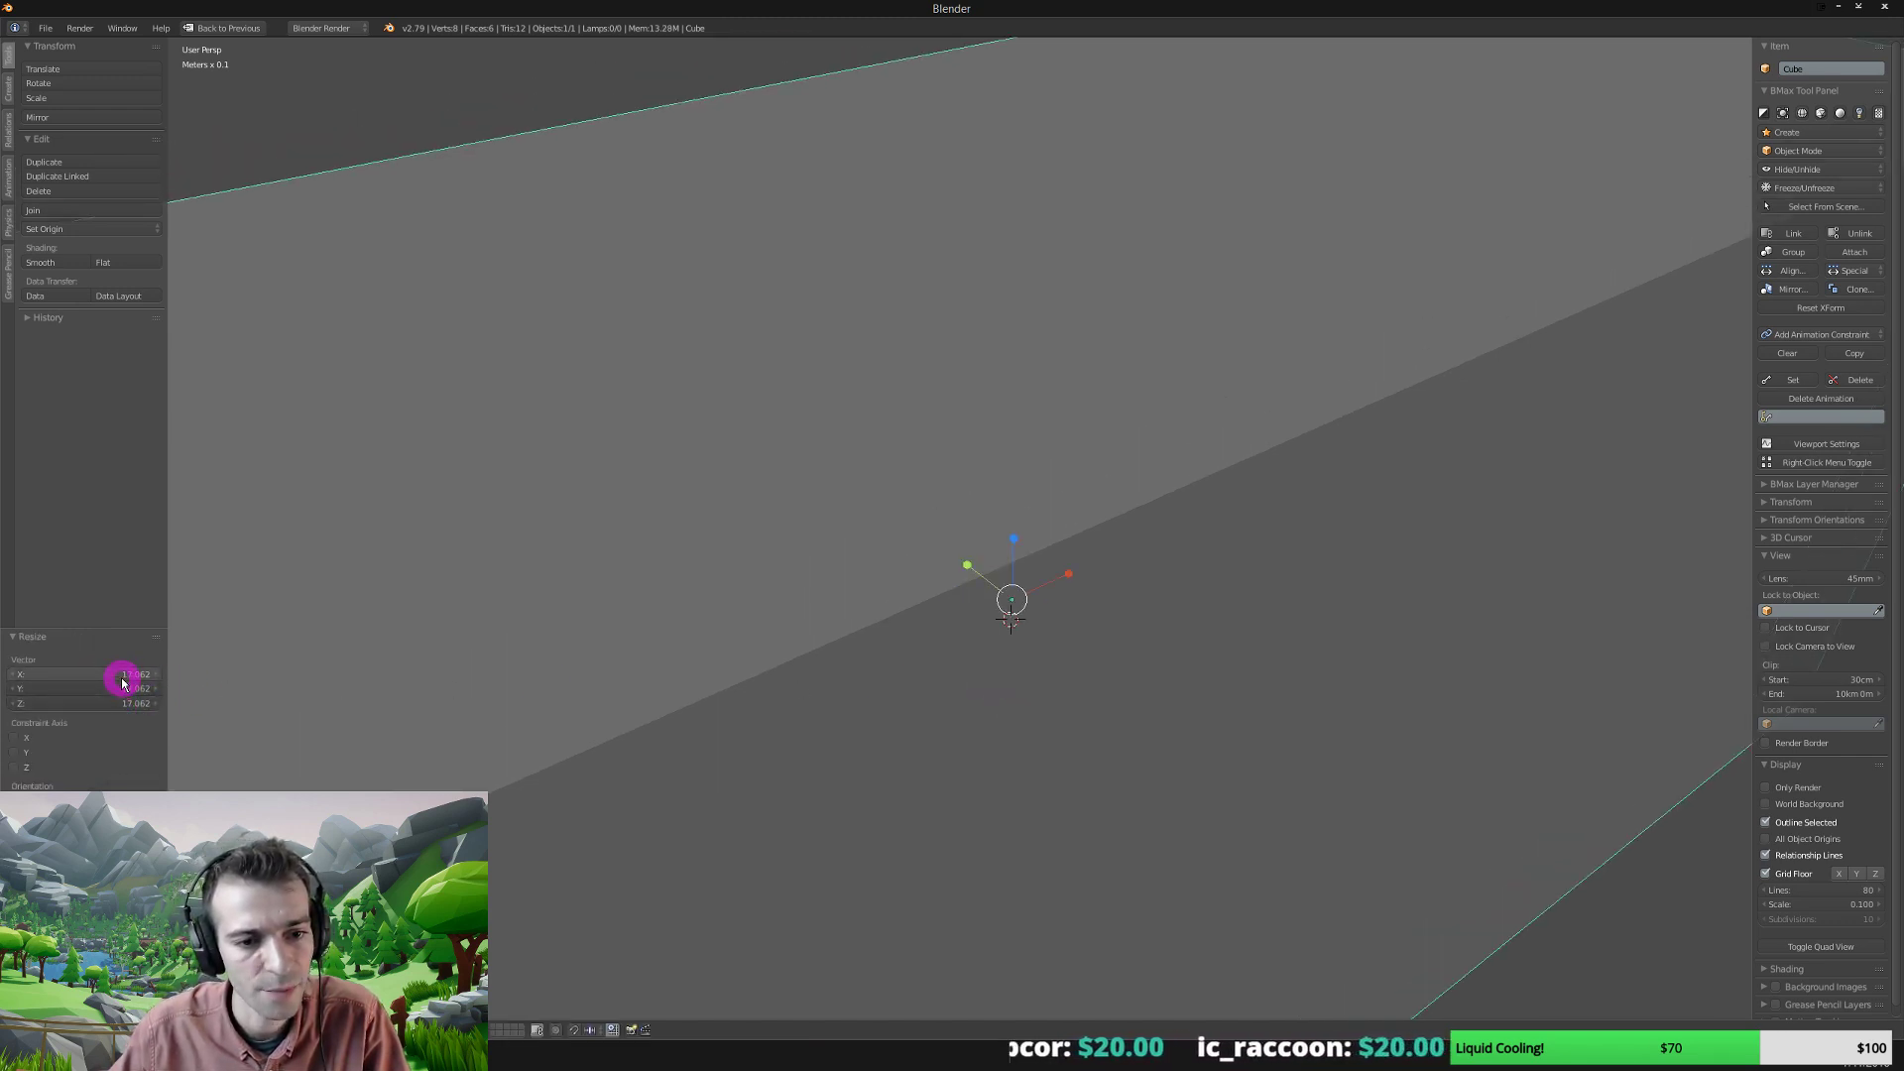
pyautogui.keyDown('shift'); pyautogui.moveTo(668, 701); pyautogui.dragTo(818, 618, button='middle'); pyautogui.keyUp('shift')
pyautogui.scroll(-5, 806, 611)
pyautogui.hotkey('ctrl', 's')
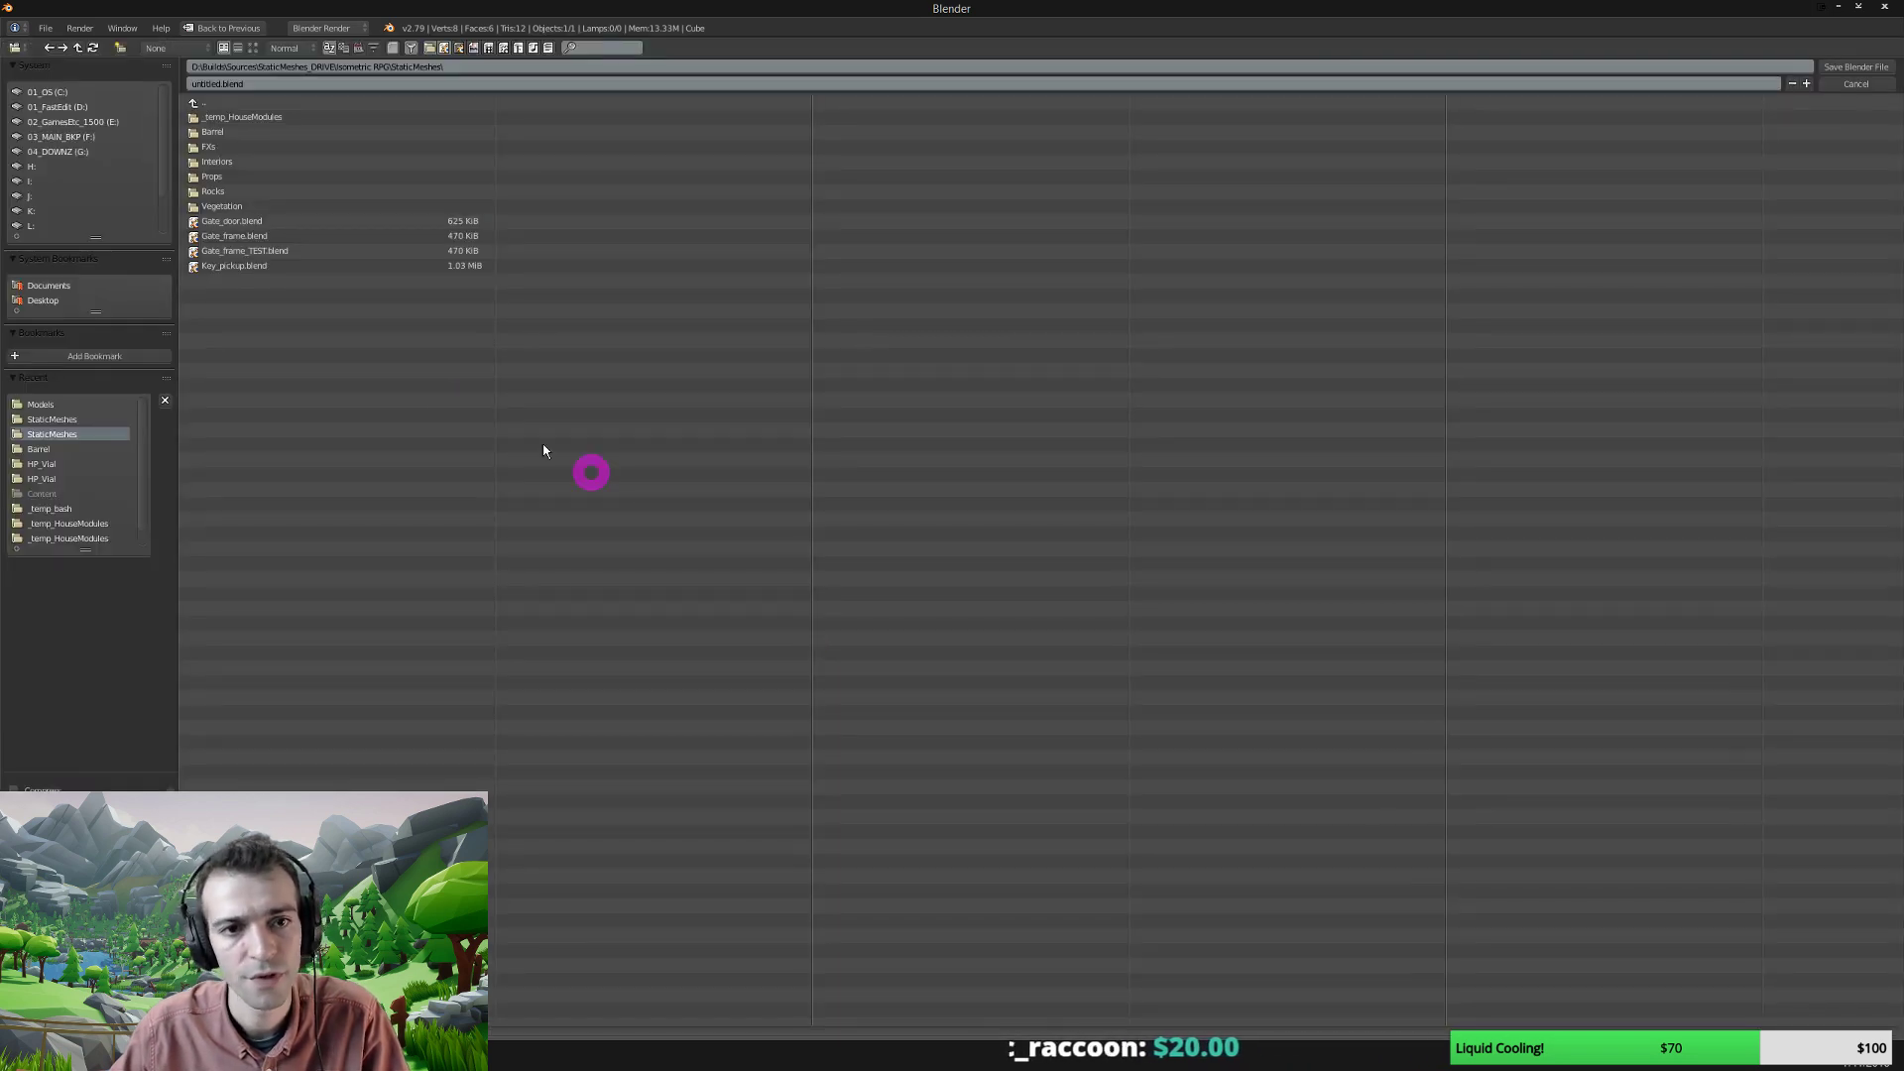
pyautogui.press('Escape')
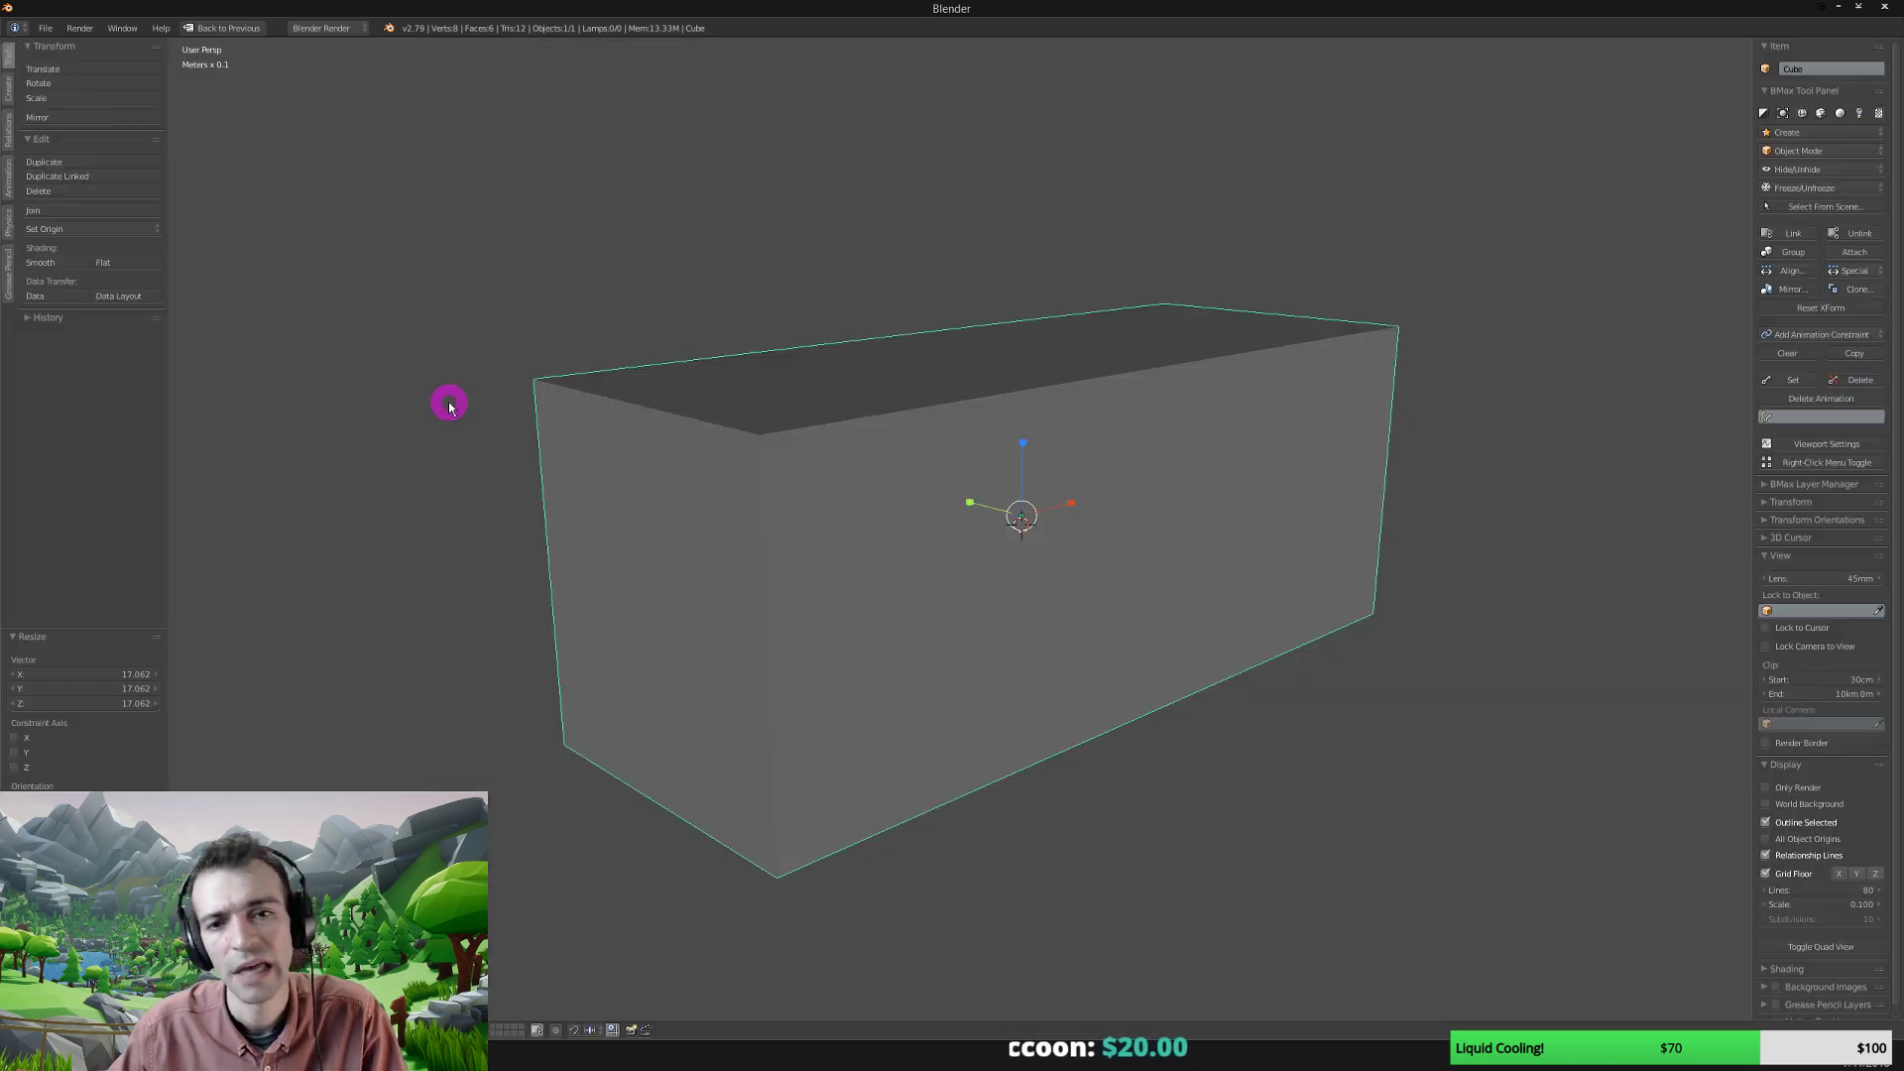
# Export the enlarged box to FBX, overwriting large_proto_cube01.fbx in the PuzzleAdventure Content\Models folder.
pyautogui.click(44, 28)
pyautogui.moveTo(78, 333)
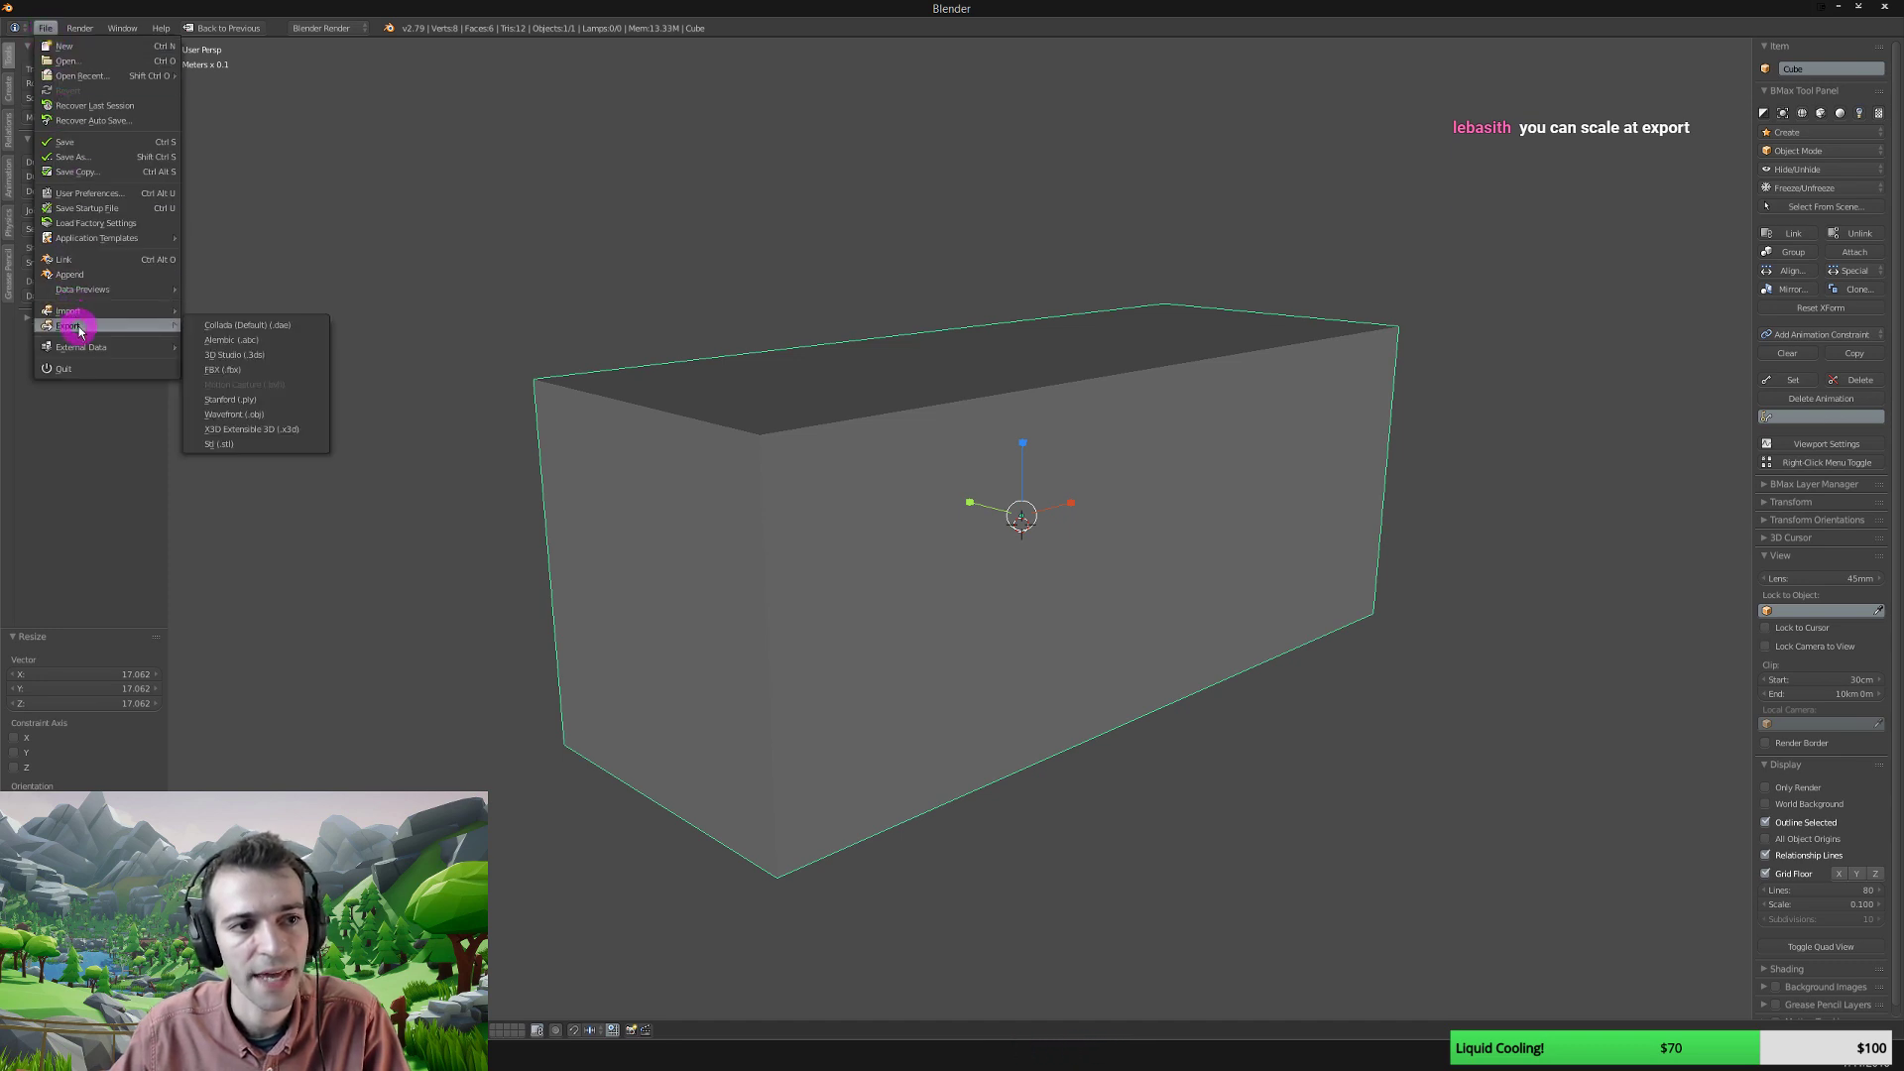
pyautogui.click(264, 370)
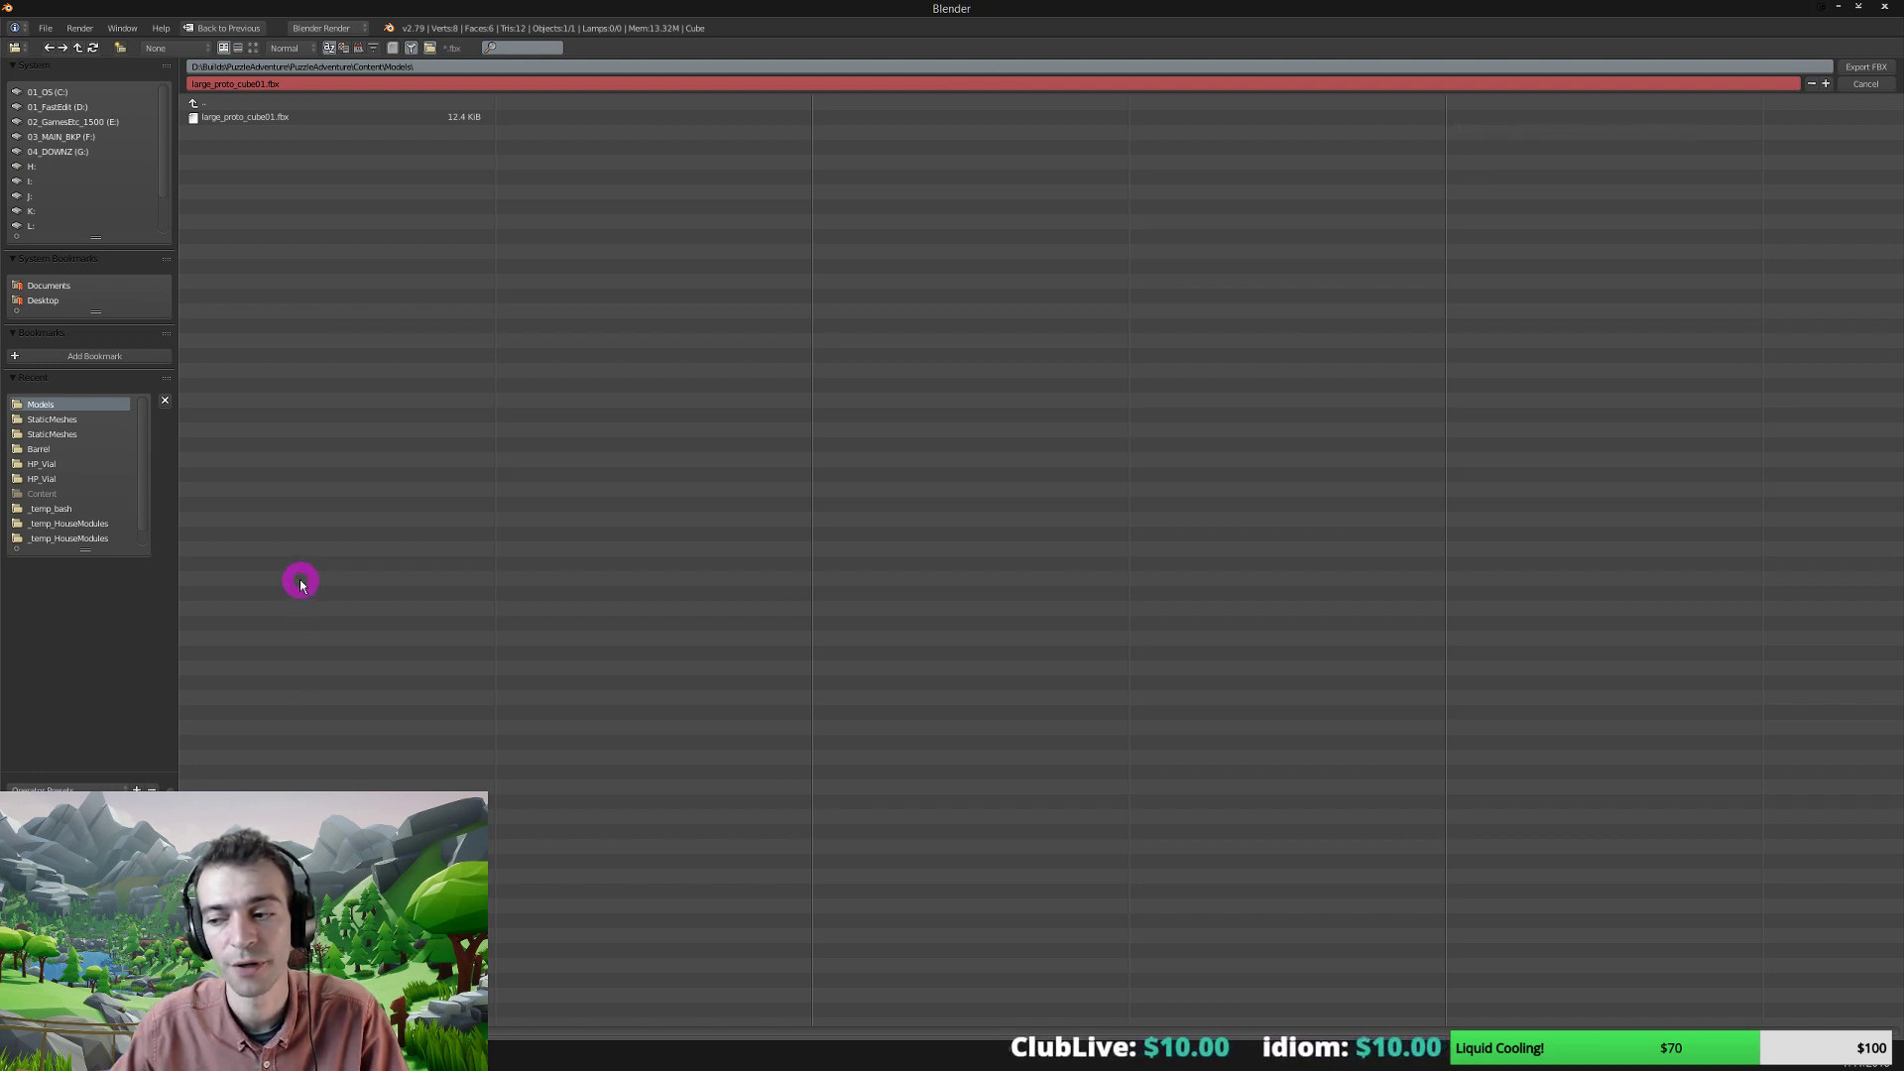
pyautogui.doubleClick(245, 119)
pyautogui.moveTo(958, 753); pyautogui.dragTo(847, 697, button='middle')
# Switch to the Unreal Editor, import the changed source file, and inspect the enlarged large_proto_cube01 in the level.
pyautogui.hotkey('alt', 'Tab')
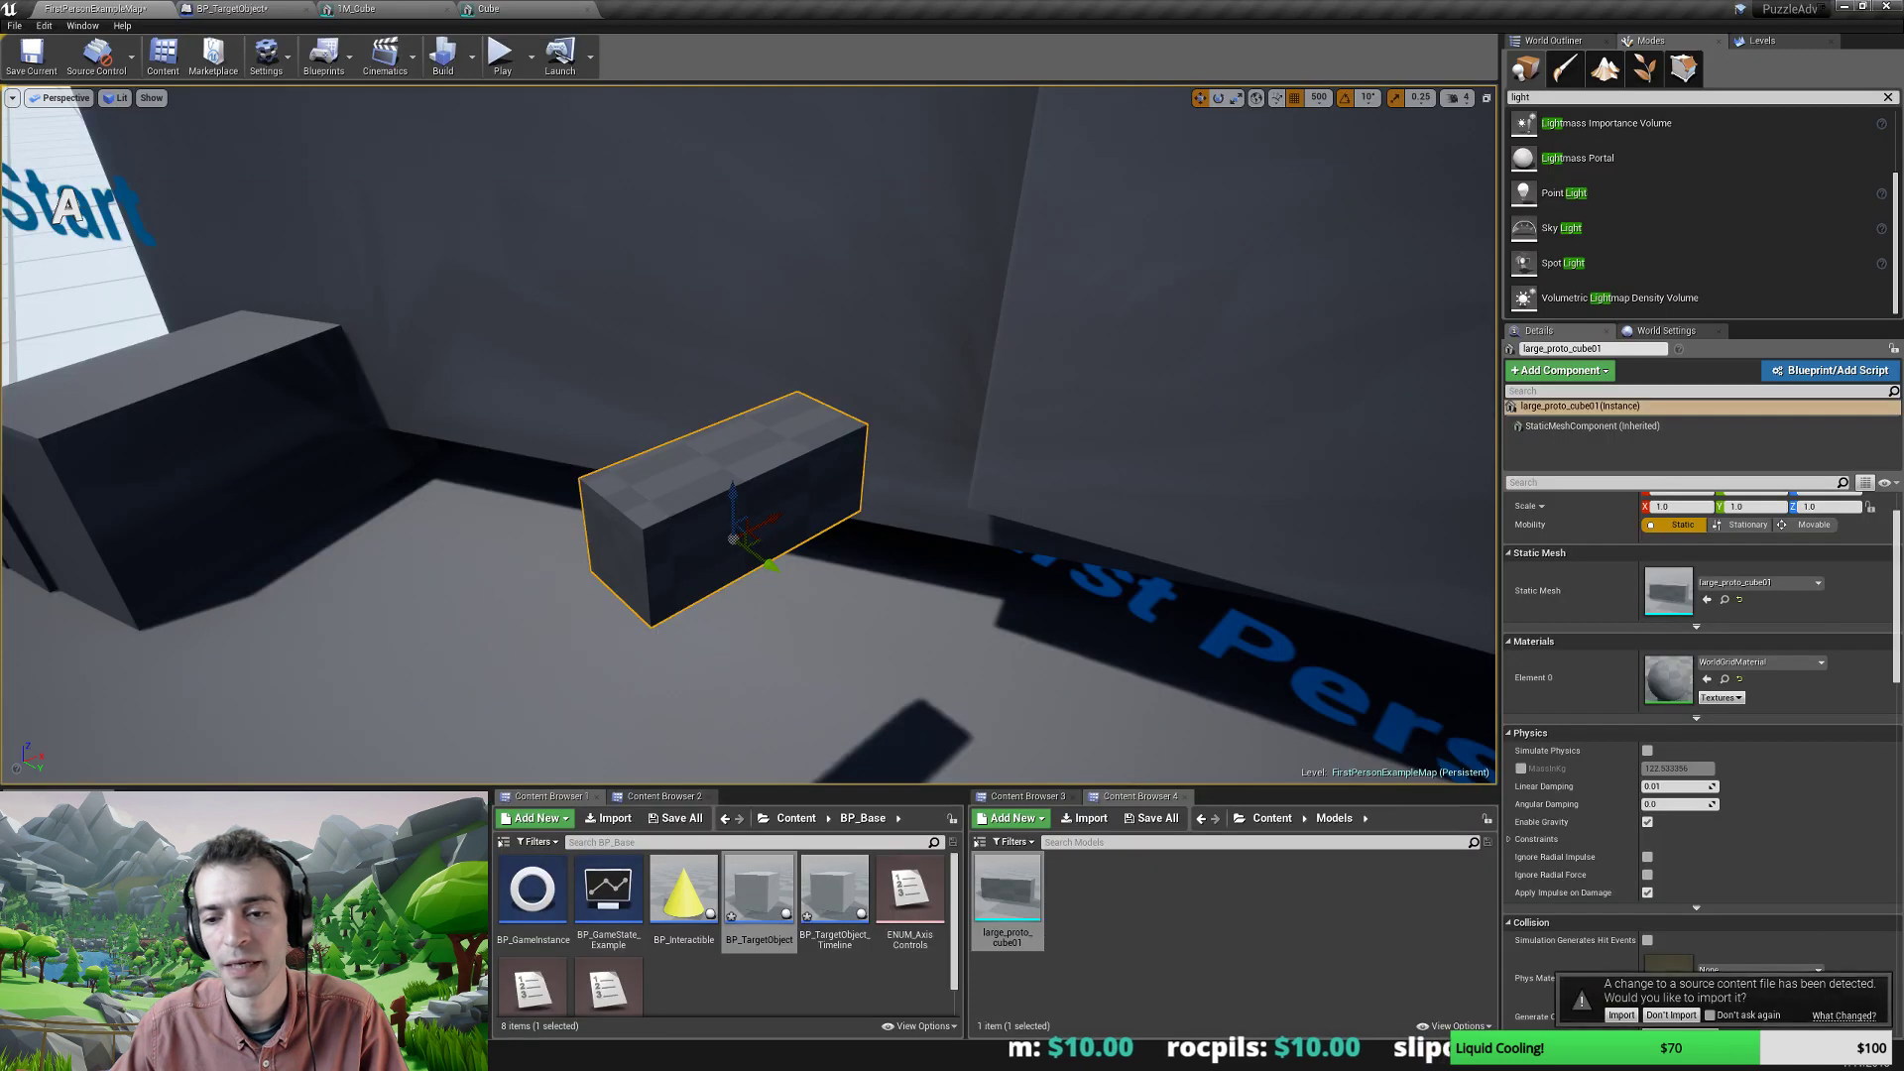
pyautogui.click(1613, 1015)
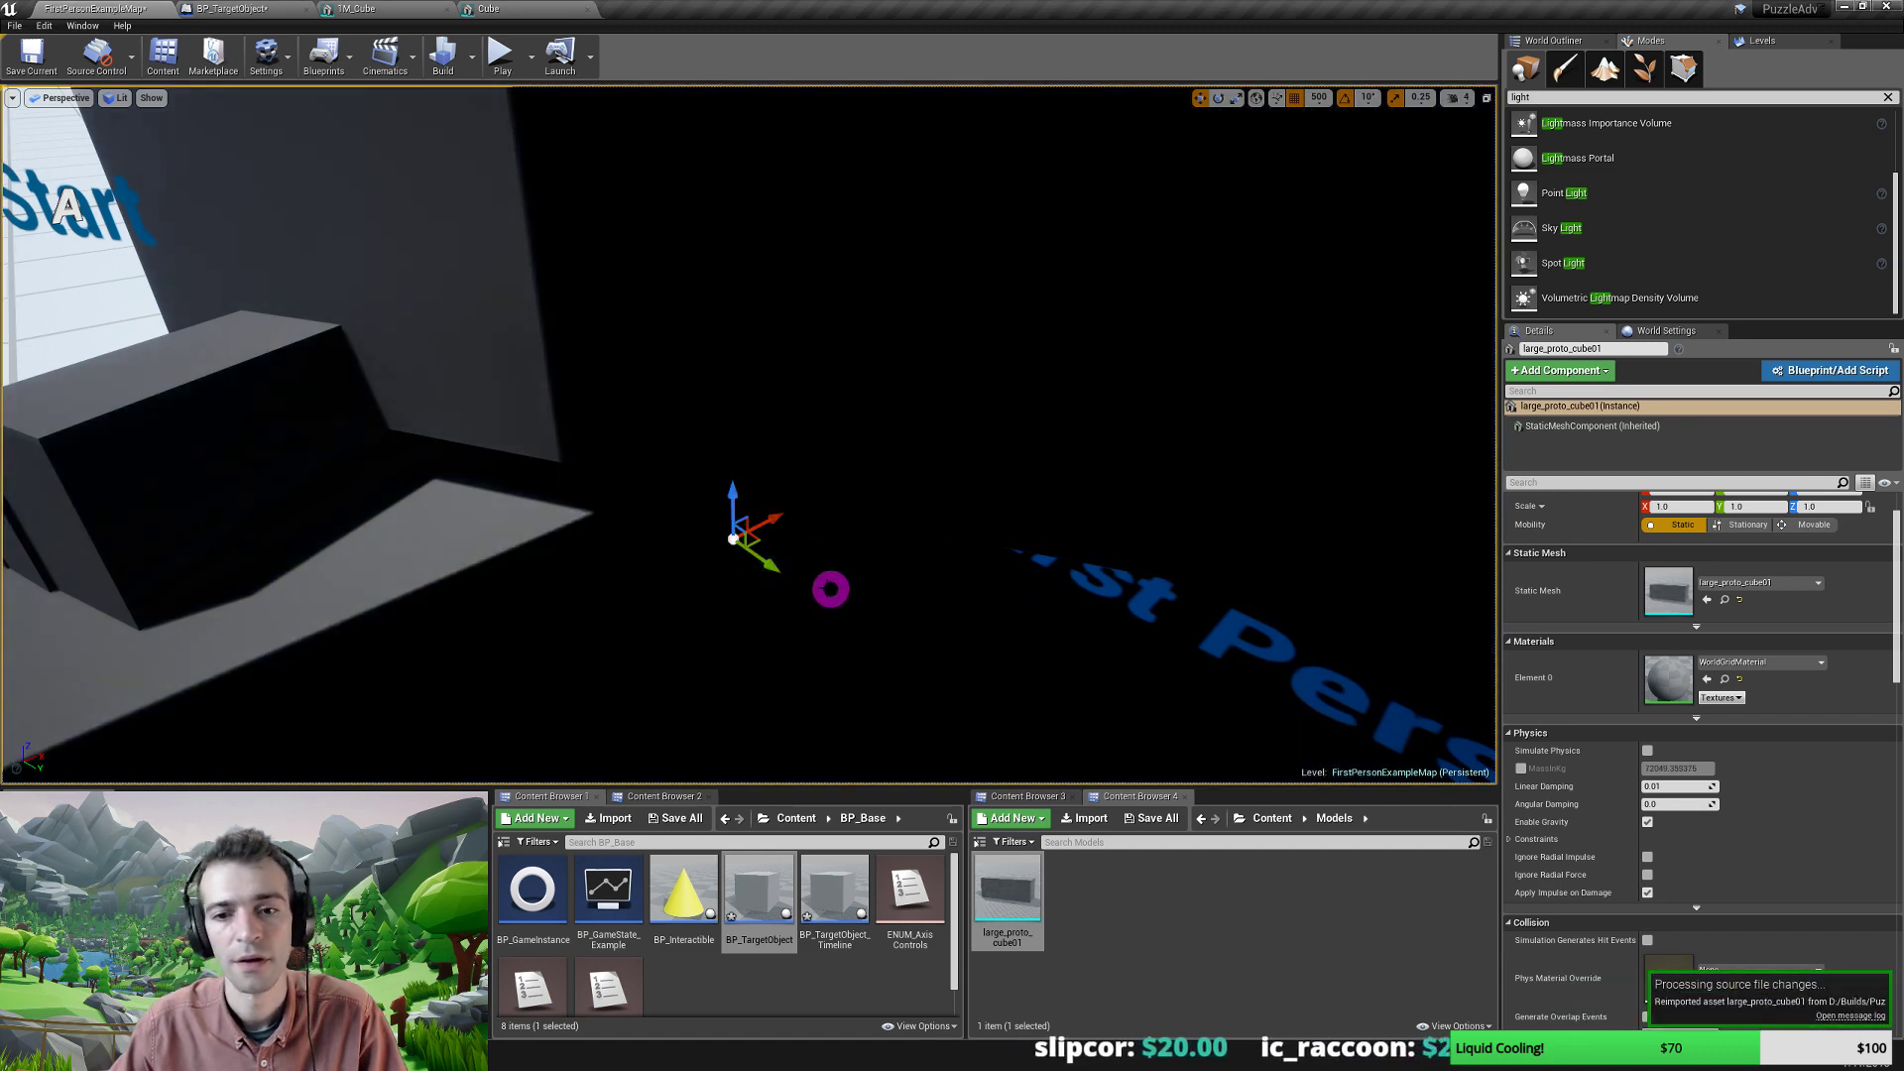
pyautogui.moveTo(833, 590); pyautogui.dragTo(936, 568, button='right')
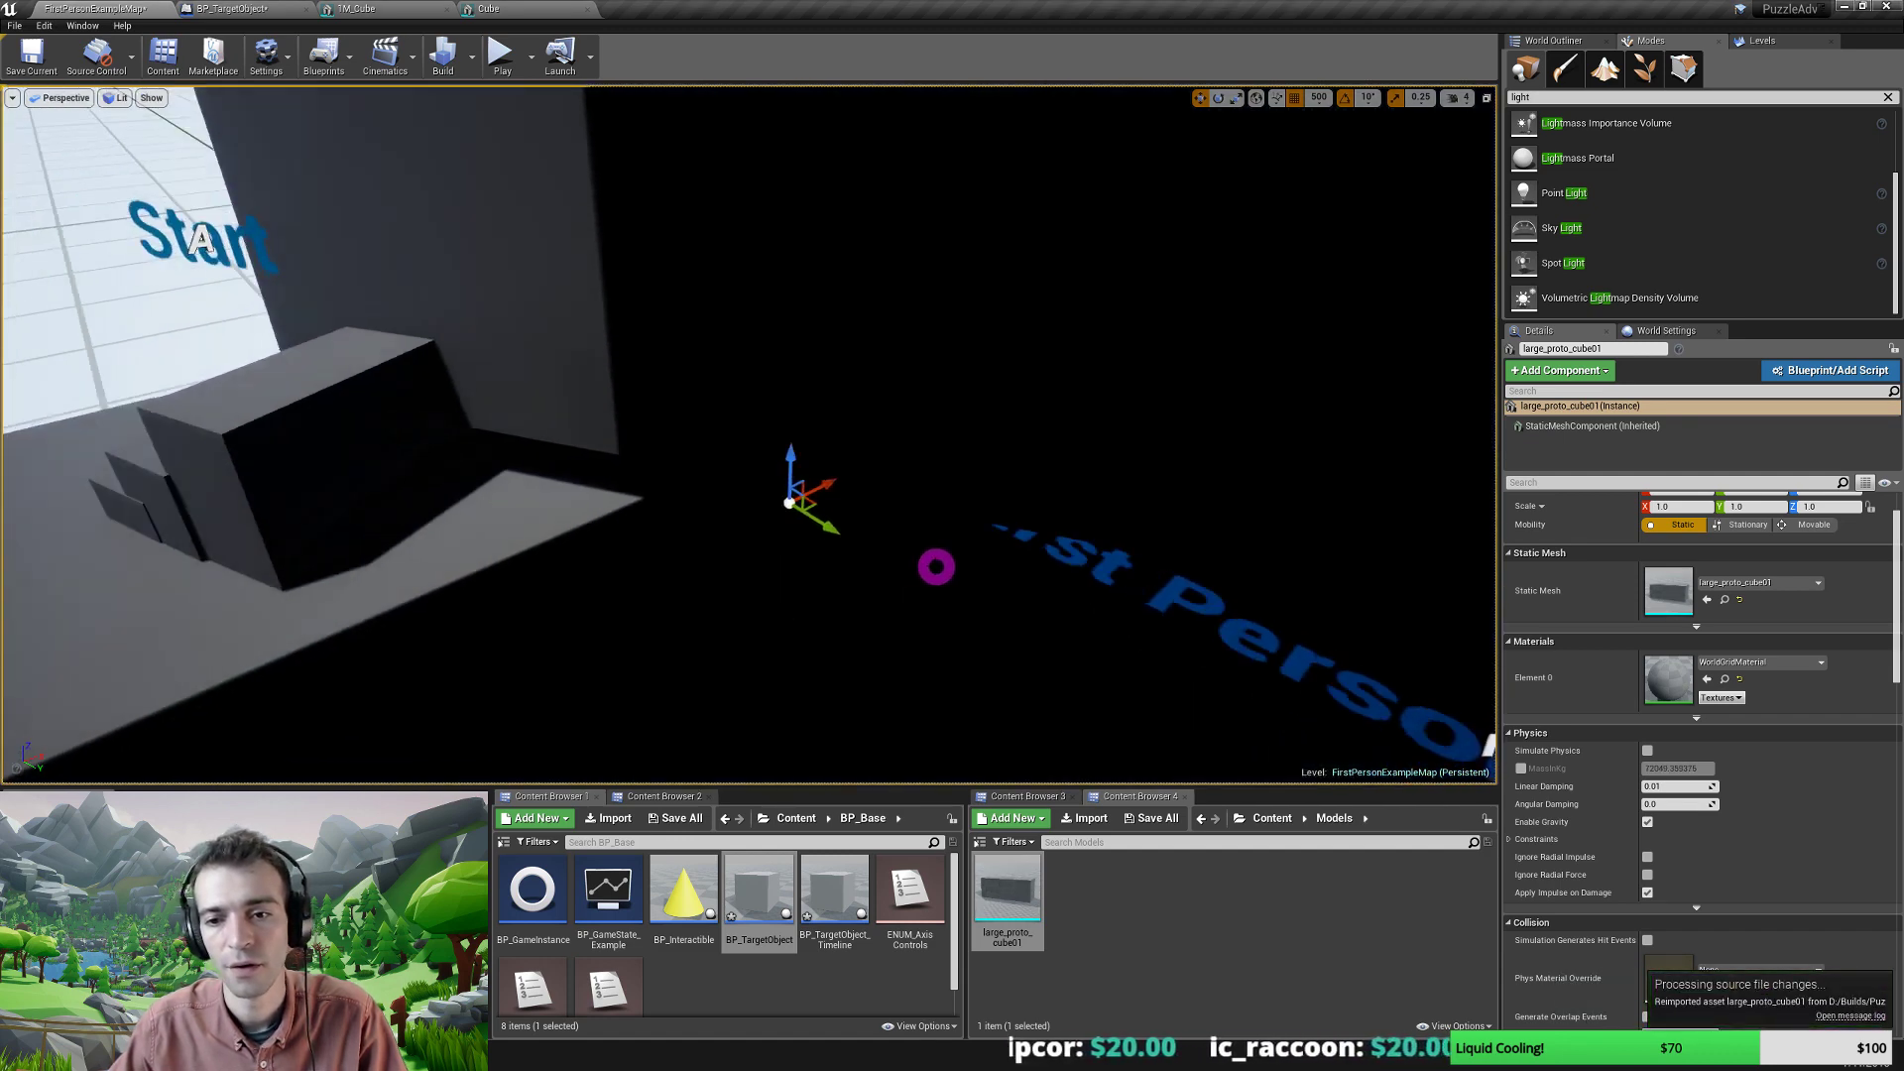
pyautogui.scroll(-12, 936, 567)
pyautogui.scroll(2, 791, 595)
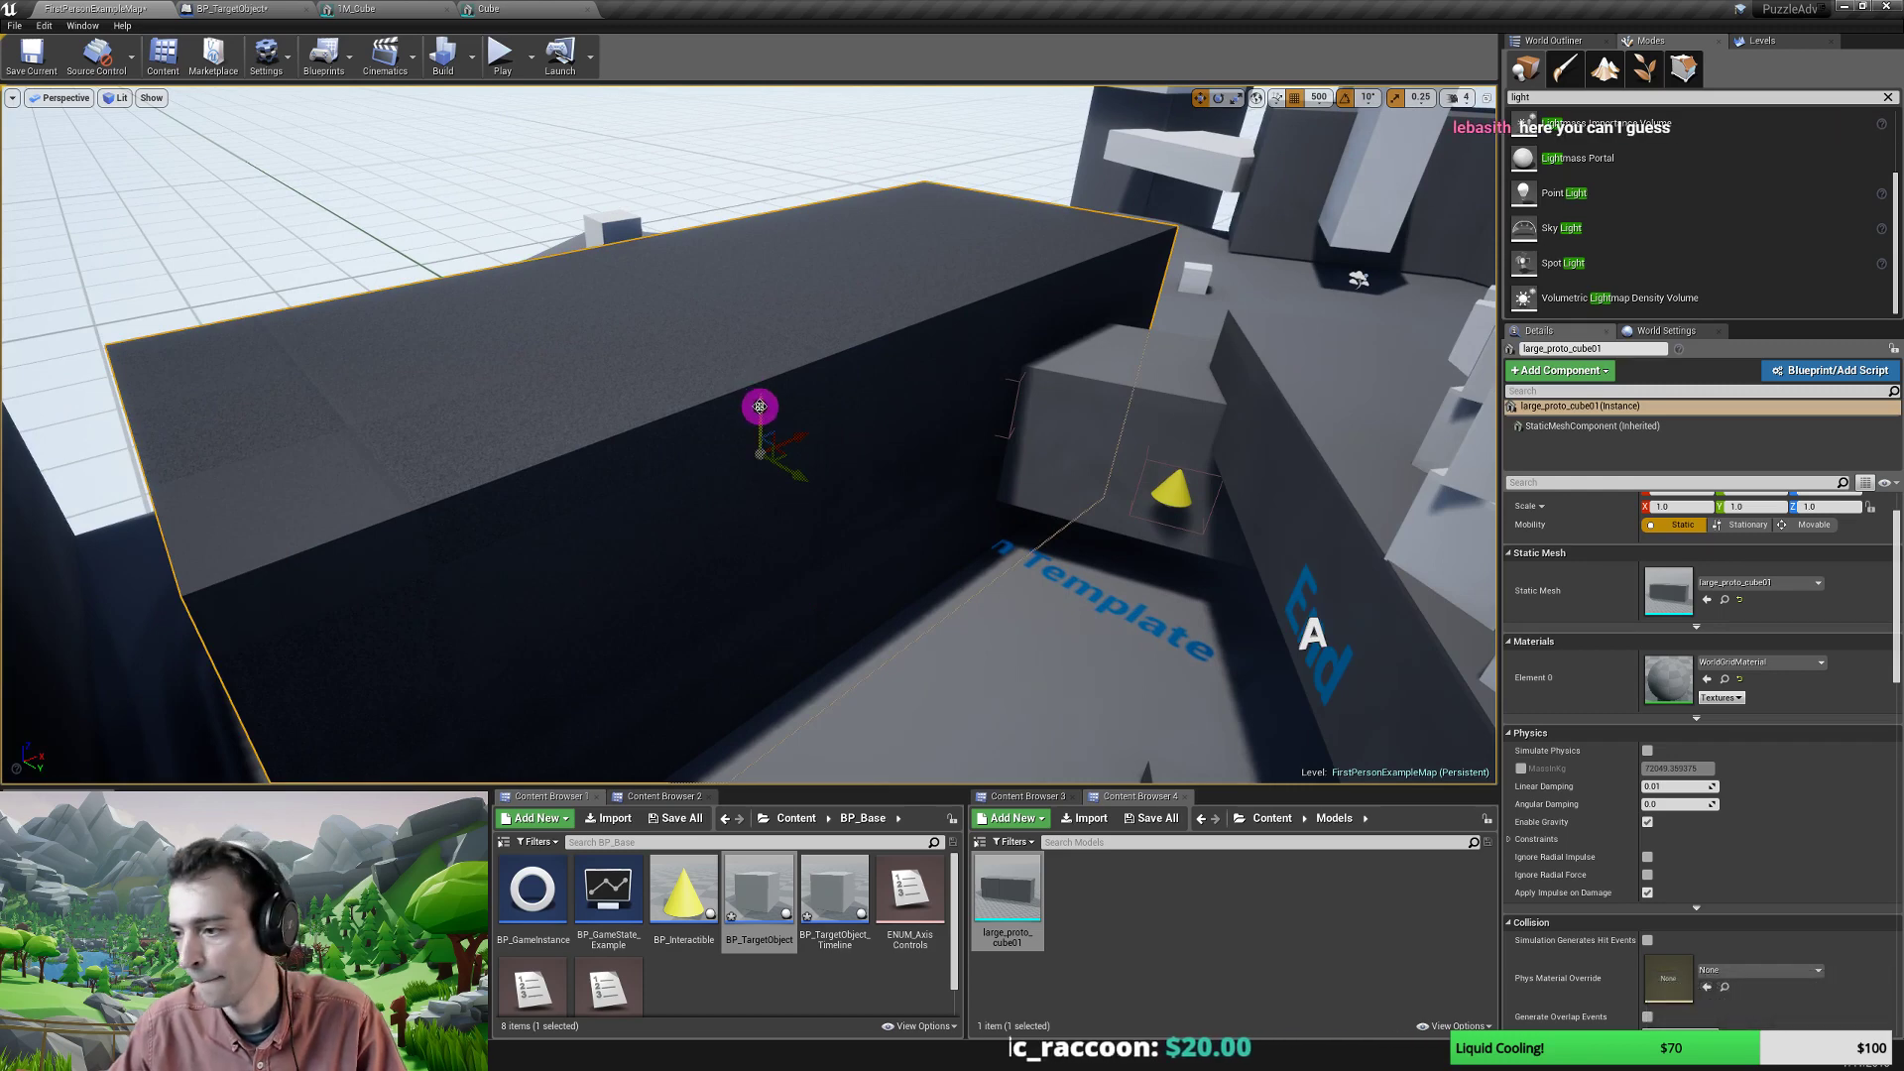
pyautogui.moveTo(849, 591); pyautogui.dragTo(836, 501, button='middle')
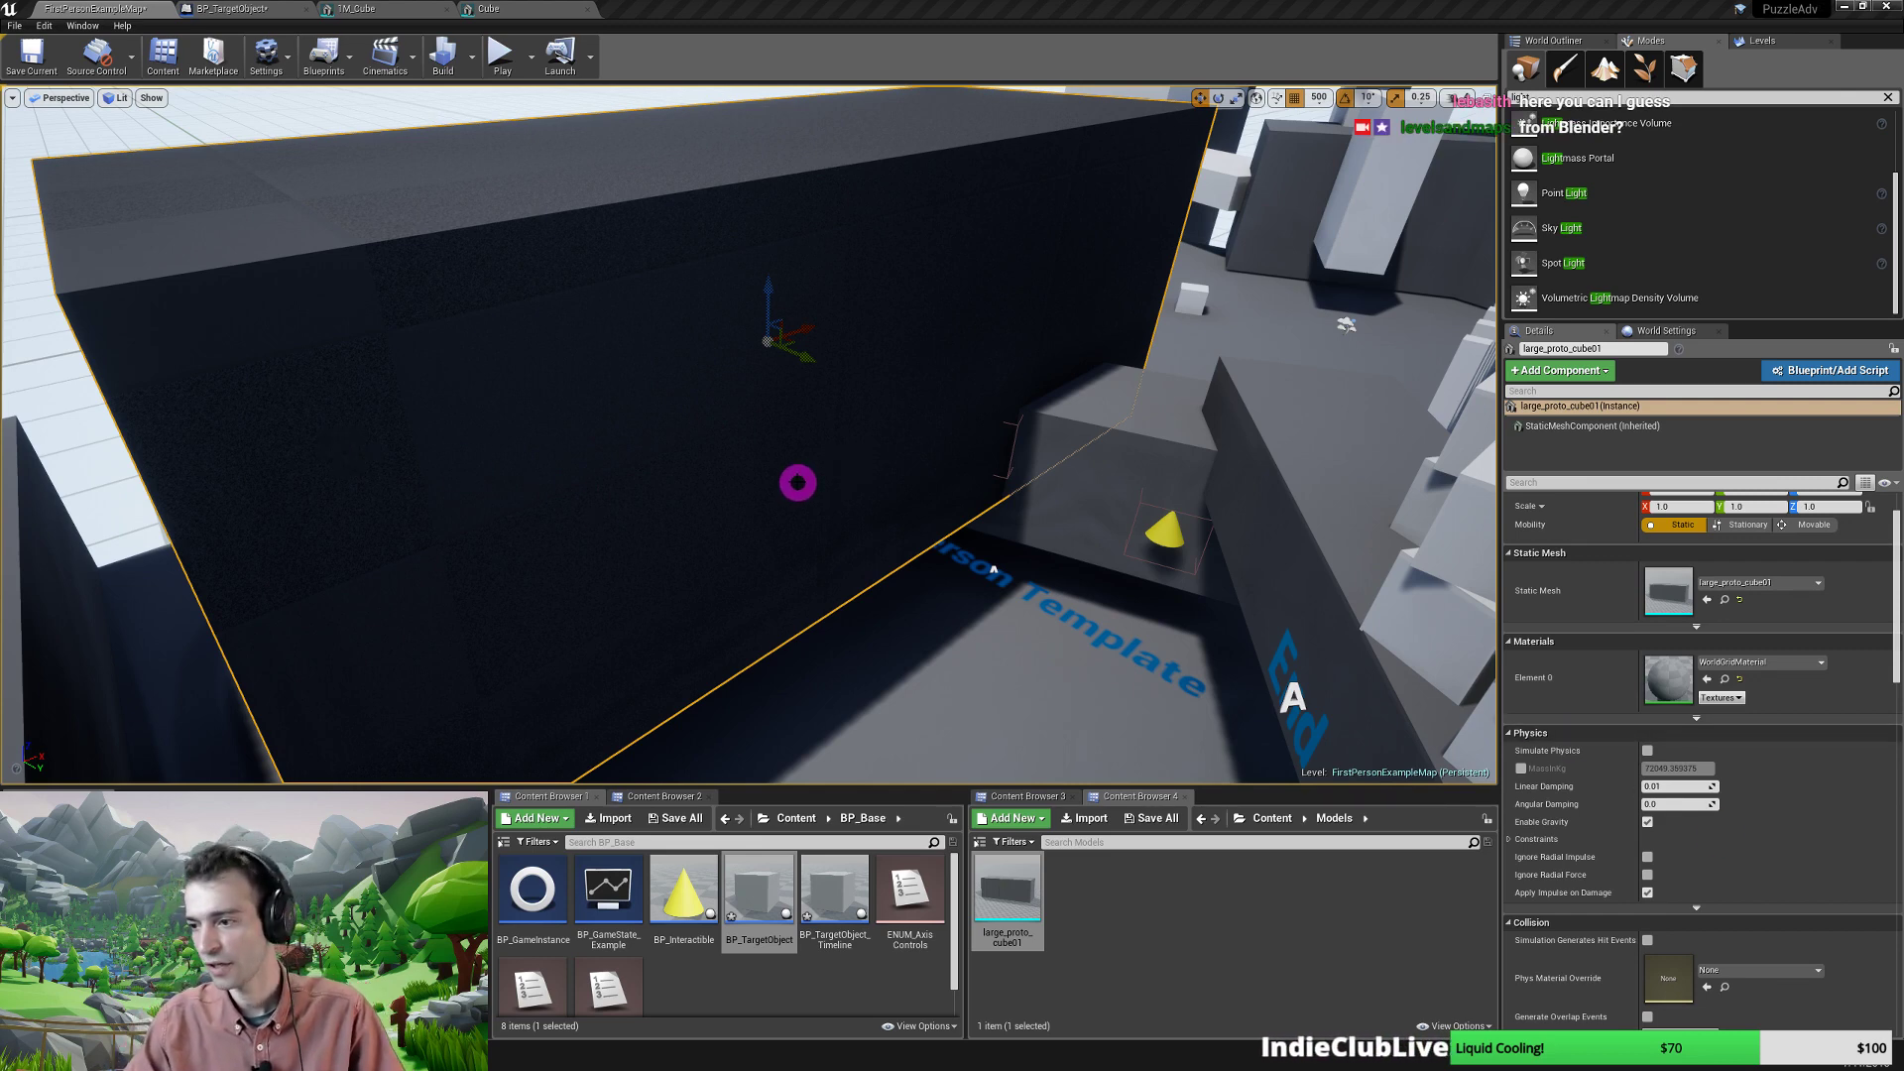
# Rotate the placed large_proto_cube01 about its vertical axis and move it behind the long block at Start.
pyautogui.moveTo(777, 467); pyautogui.dragTo(608, 476, button='right')
pyautogui.press('e')
pyautogui.moveTo(658, 455); pyautogui.dragTo(402, 421)
pyautogui.moveTo(710, 534); pyautogui.dragTo(710, 535, button='right')
pyautogui.press('w')
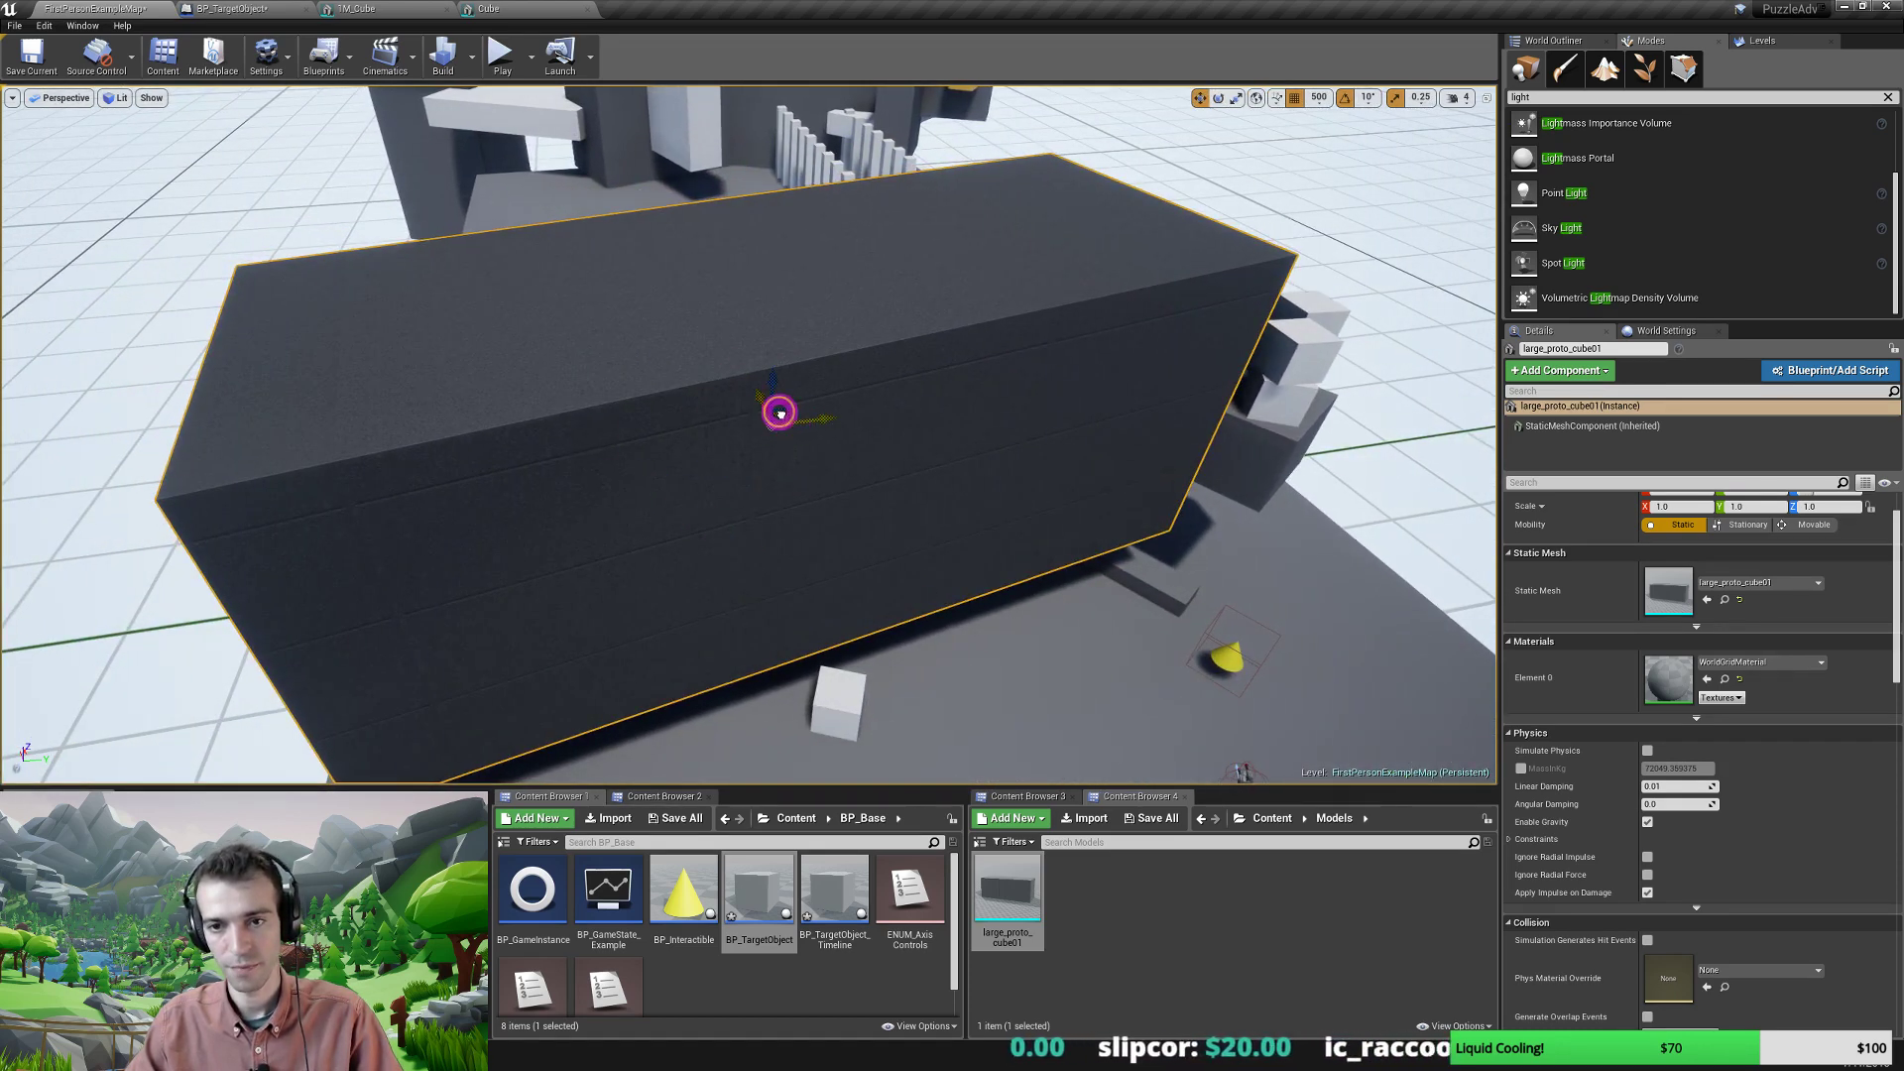
pyautogui.moveTo(779, 412); pyautogui.dragTo(508, 328)
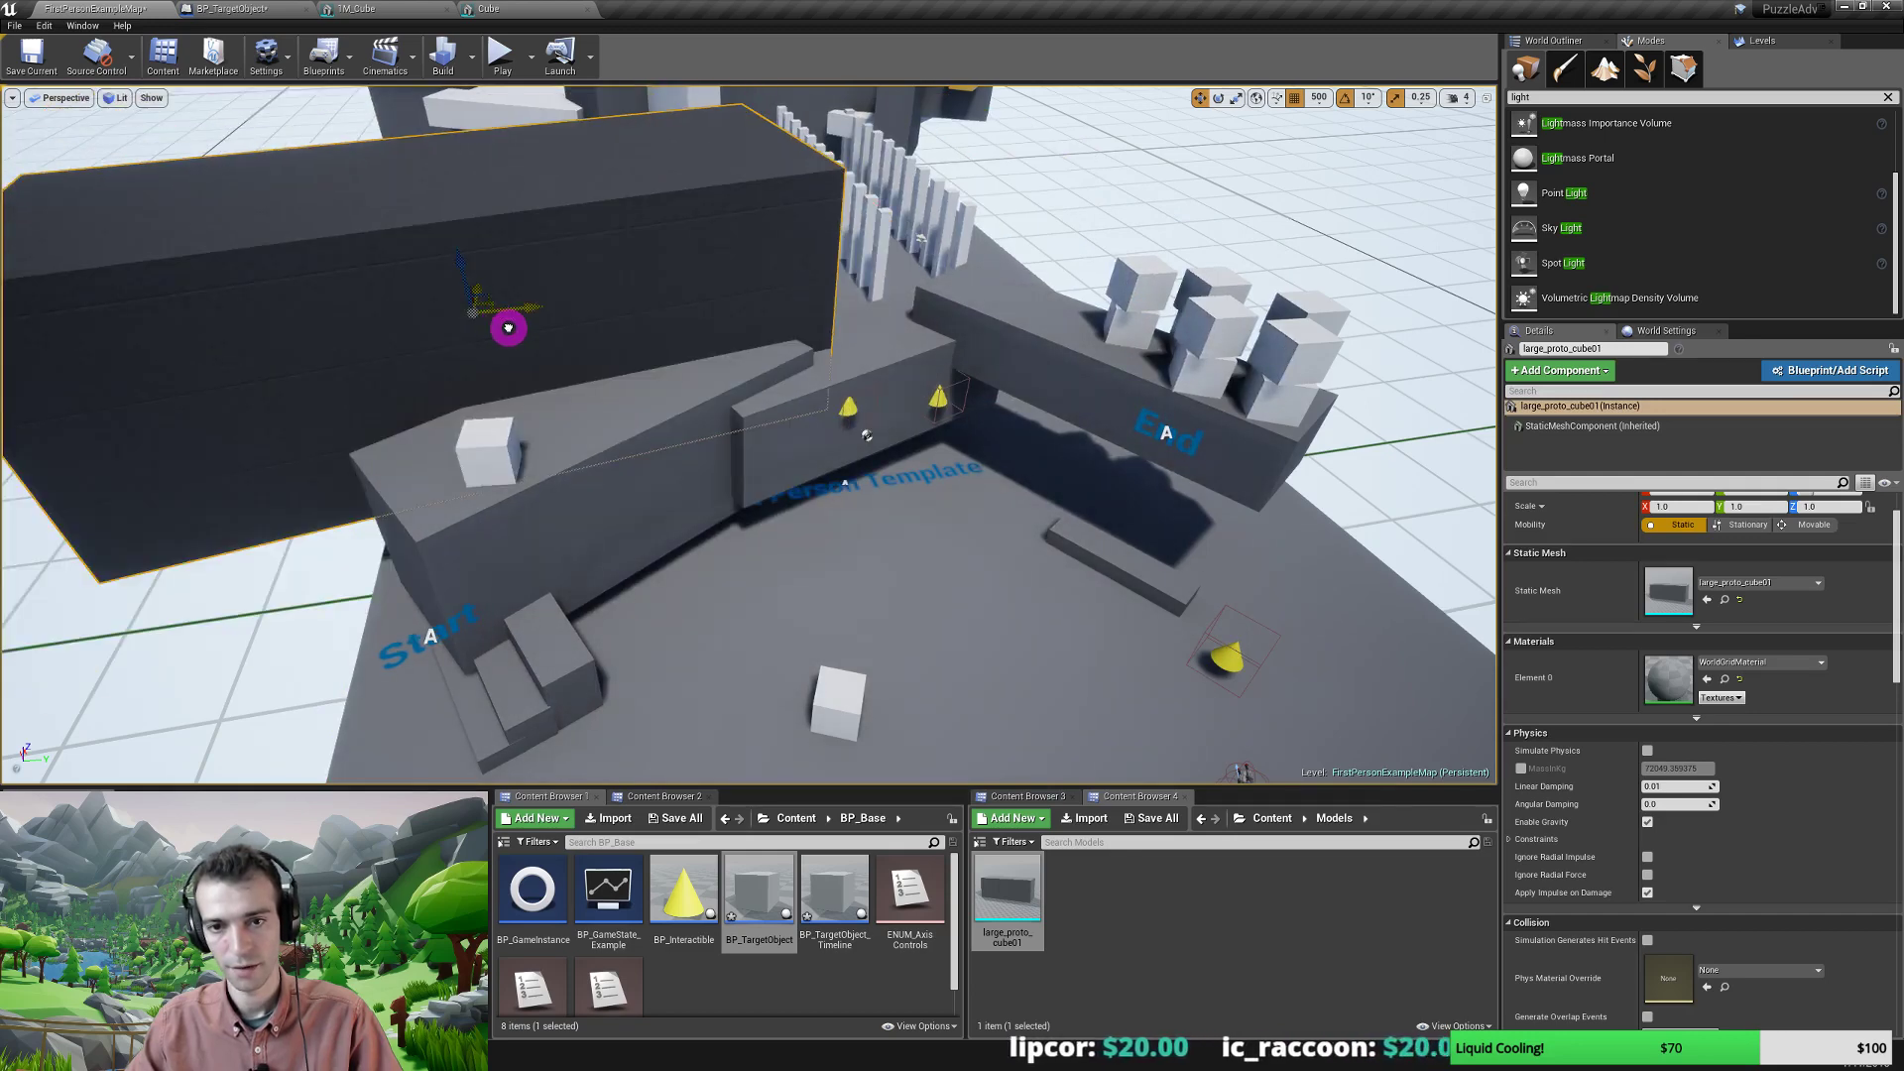
# Rotate the large_proto_cube01 instance by -20 degrees about its vertical axis and lower it beside the Start block.
pyautogui.moveTo(579, 430); pyautogui.dragTo(727, 437, button='right')
pyautogui.press('e')
pyautogui.moveTo(773, 405); pyautogui.dragTo(829, 404)
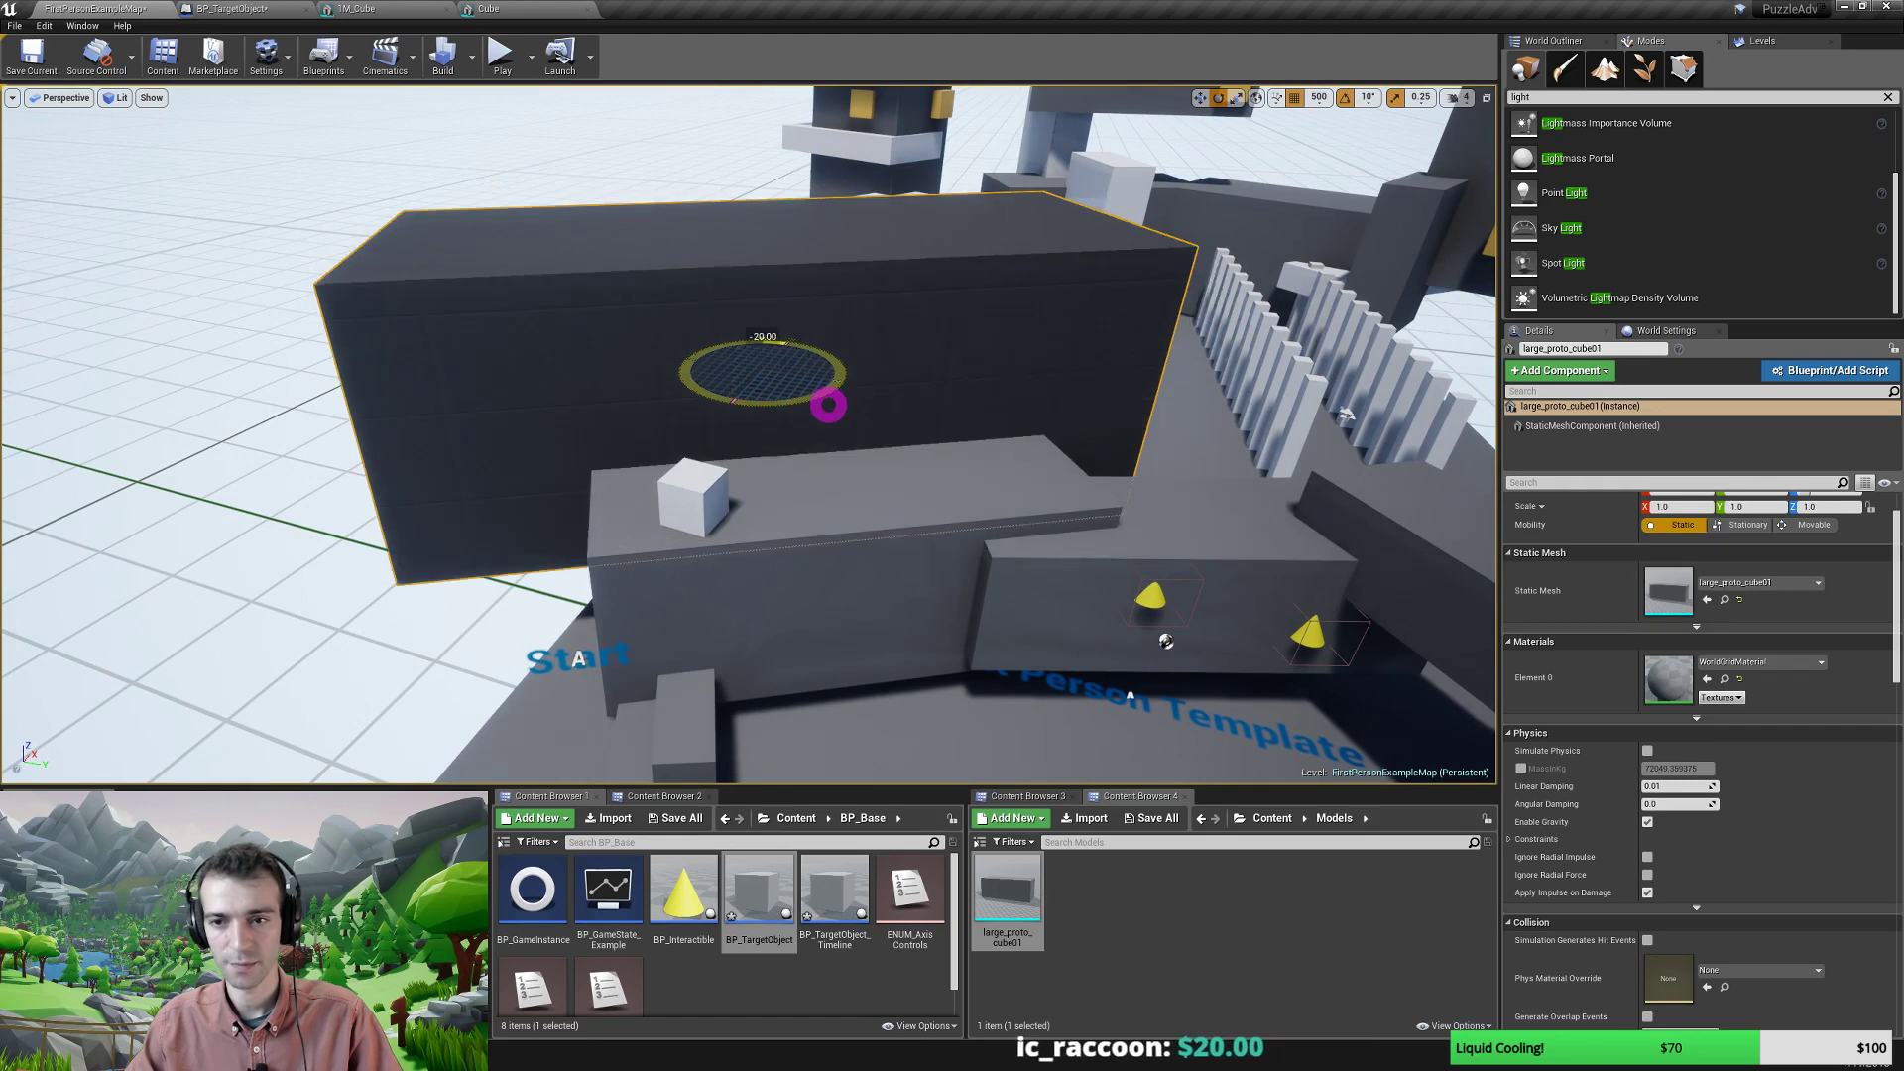
pyautogui.press('w')
pyautogui.moveTo(761, 313); pyautogui.dragTo(761, 366)
pyautogui.moveTo(782, 513)
pyautogui.mouseDown(button='right')
pyautogui.moveTo(843, 481)
pyautogui.moveTo(807, 604)
pyautogui.mouseUp(button='right')
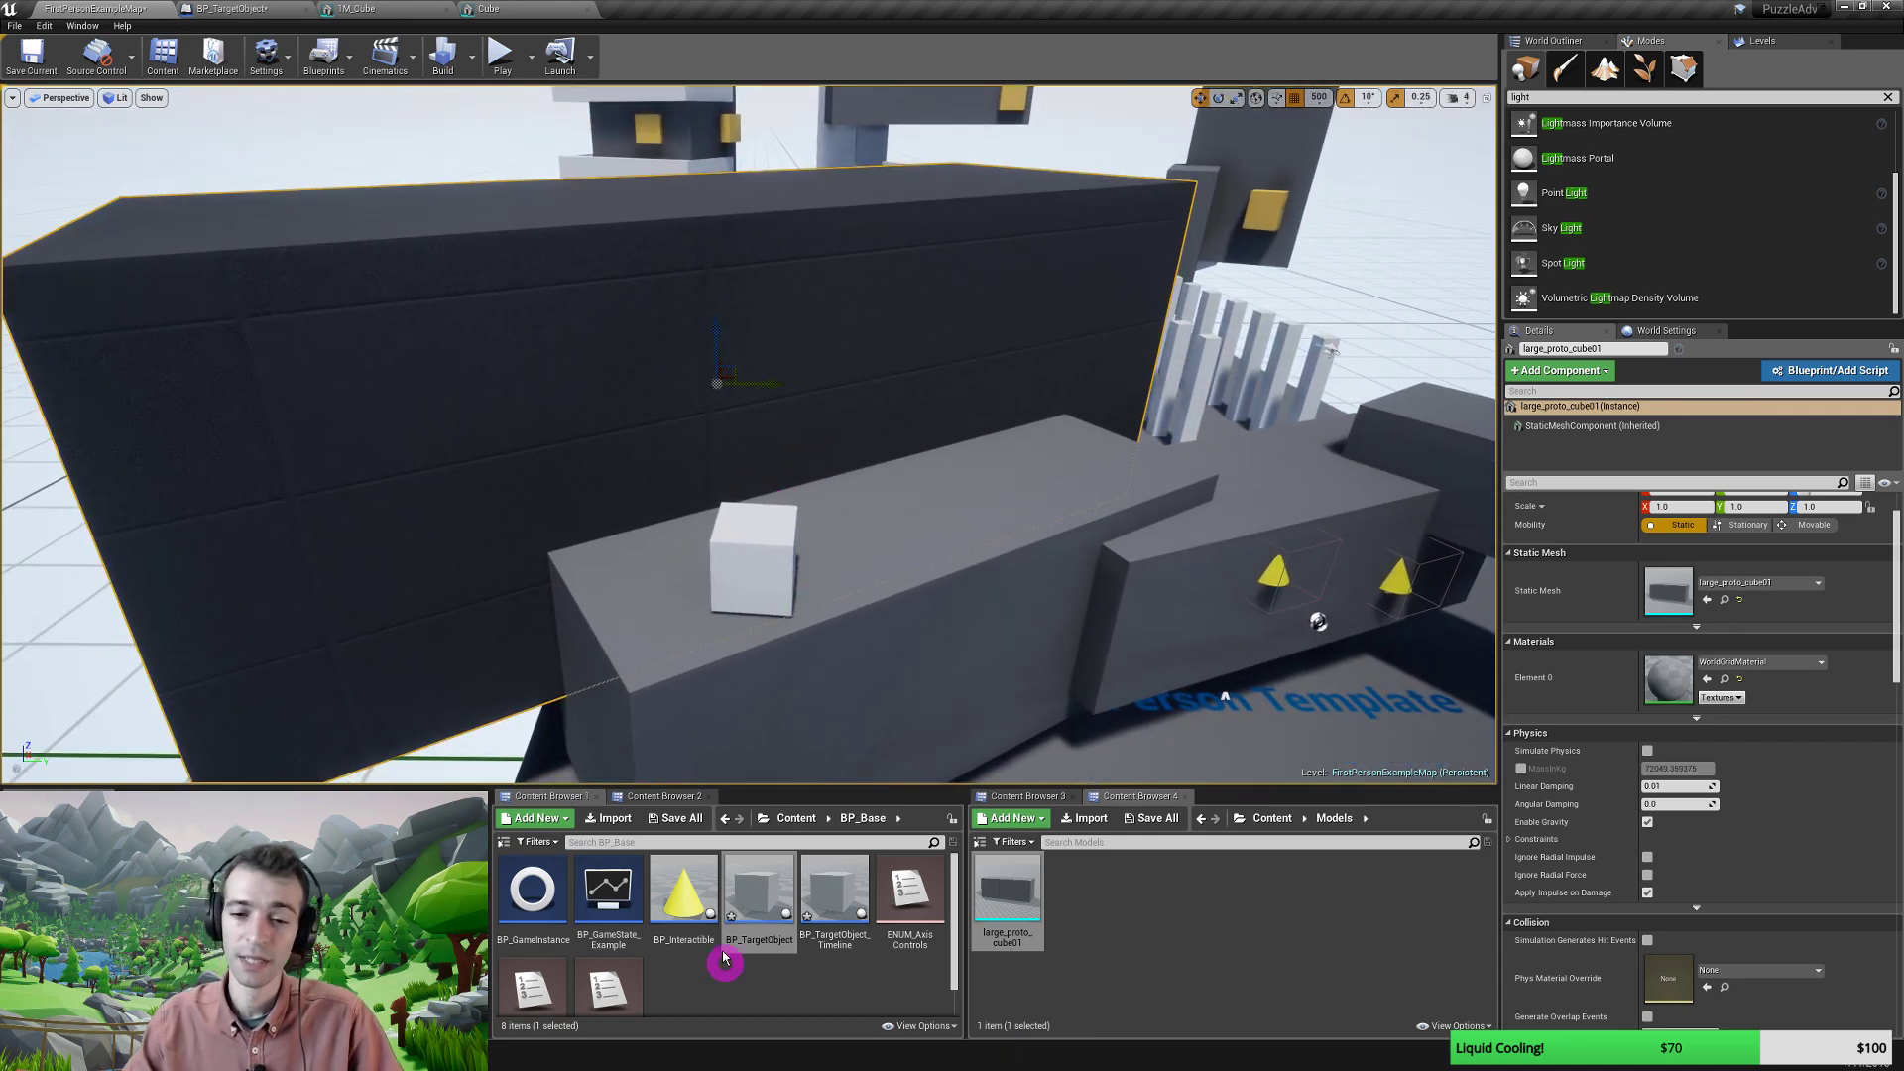
# Select the long block at Start that carries the white cube and review its details.
pyautogui.click(911, 536)
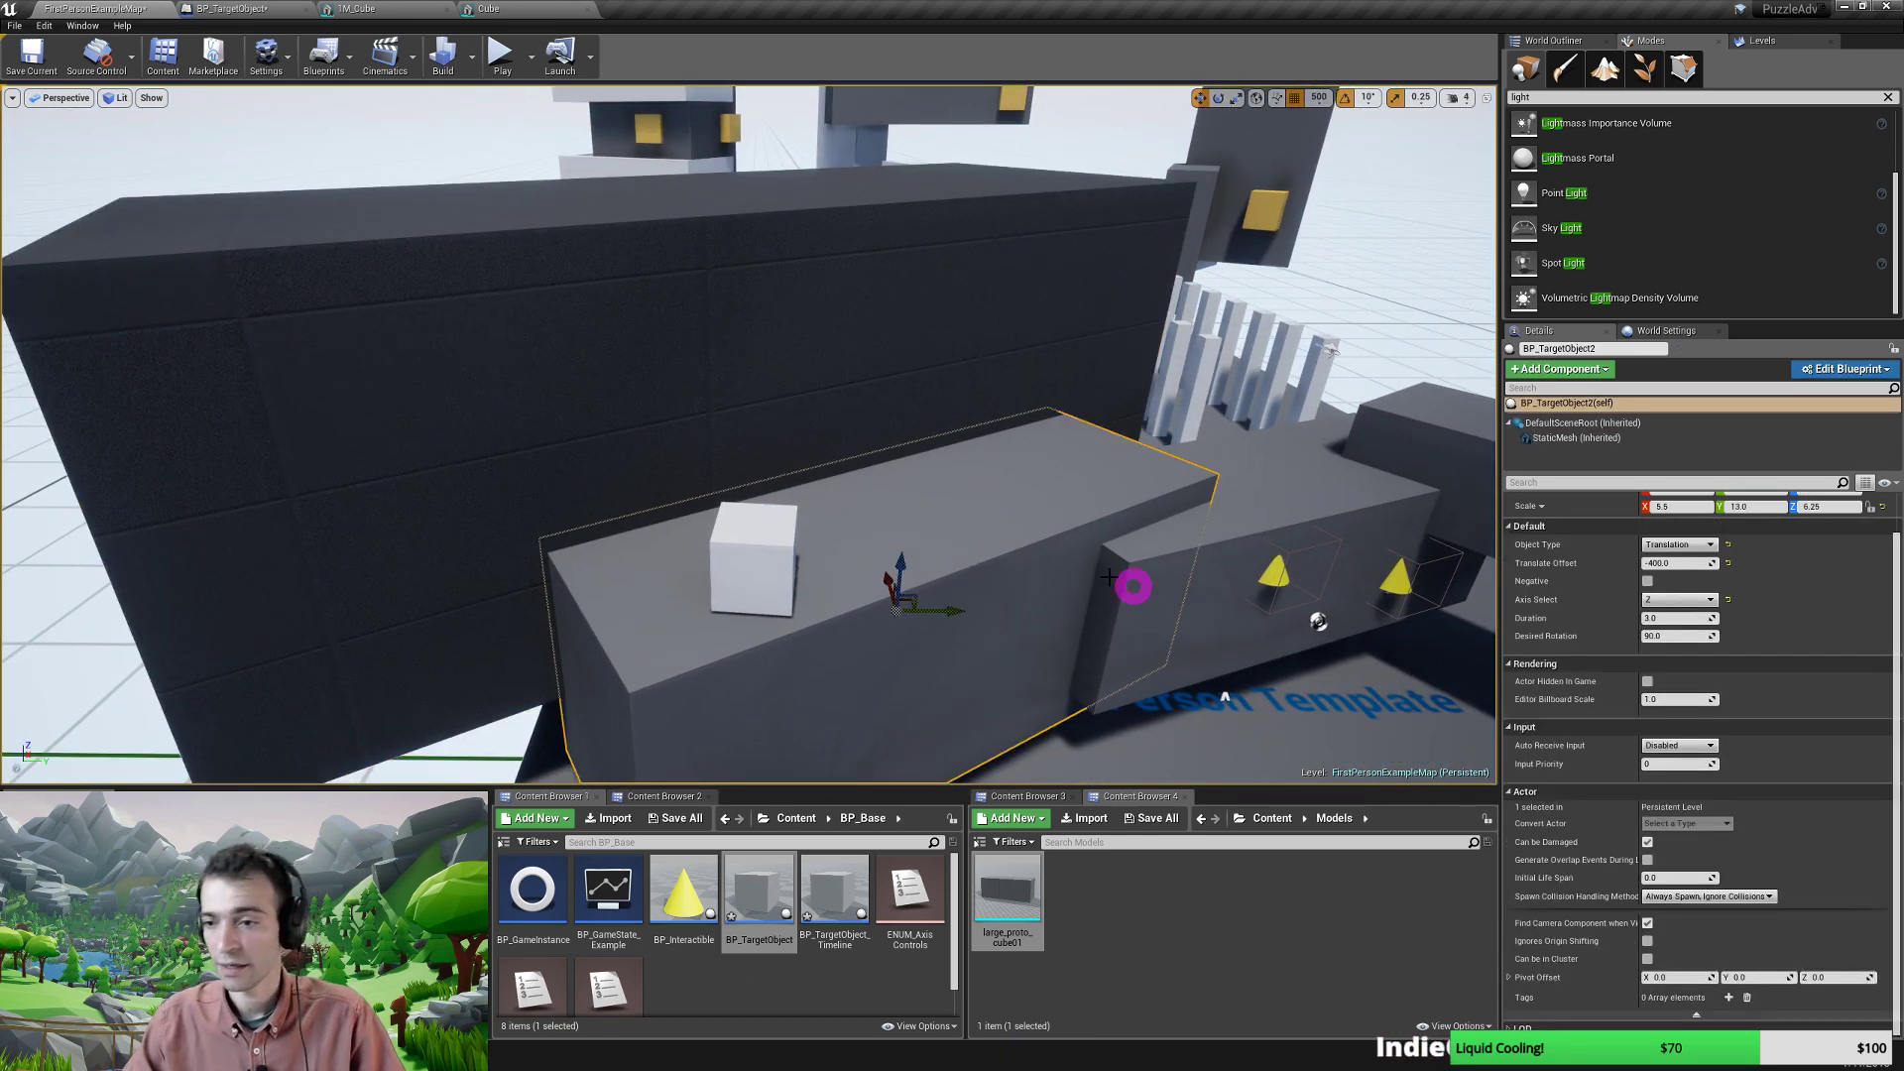
pyautogui.scroll(2, 1716, 774)
pyautogui.scroll(-2, 1710, 738)
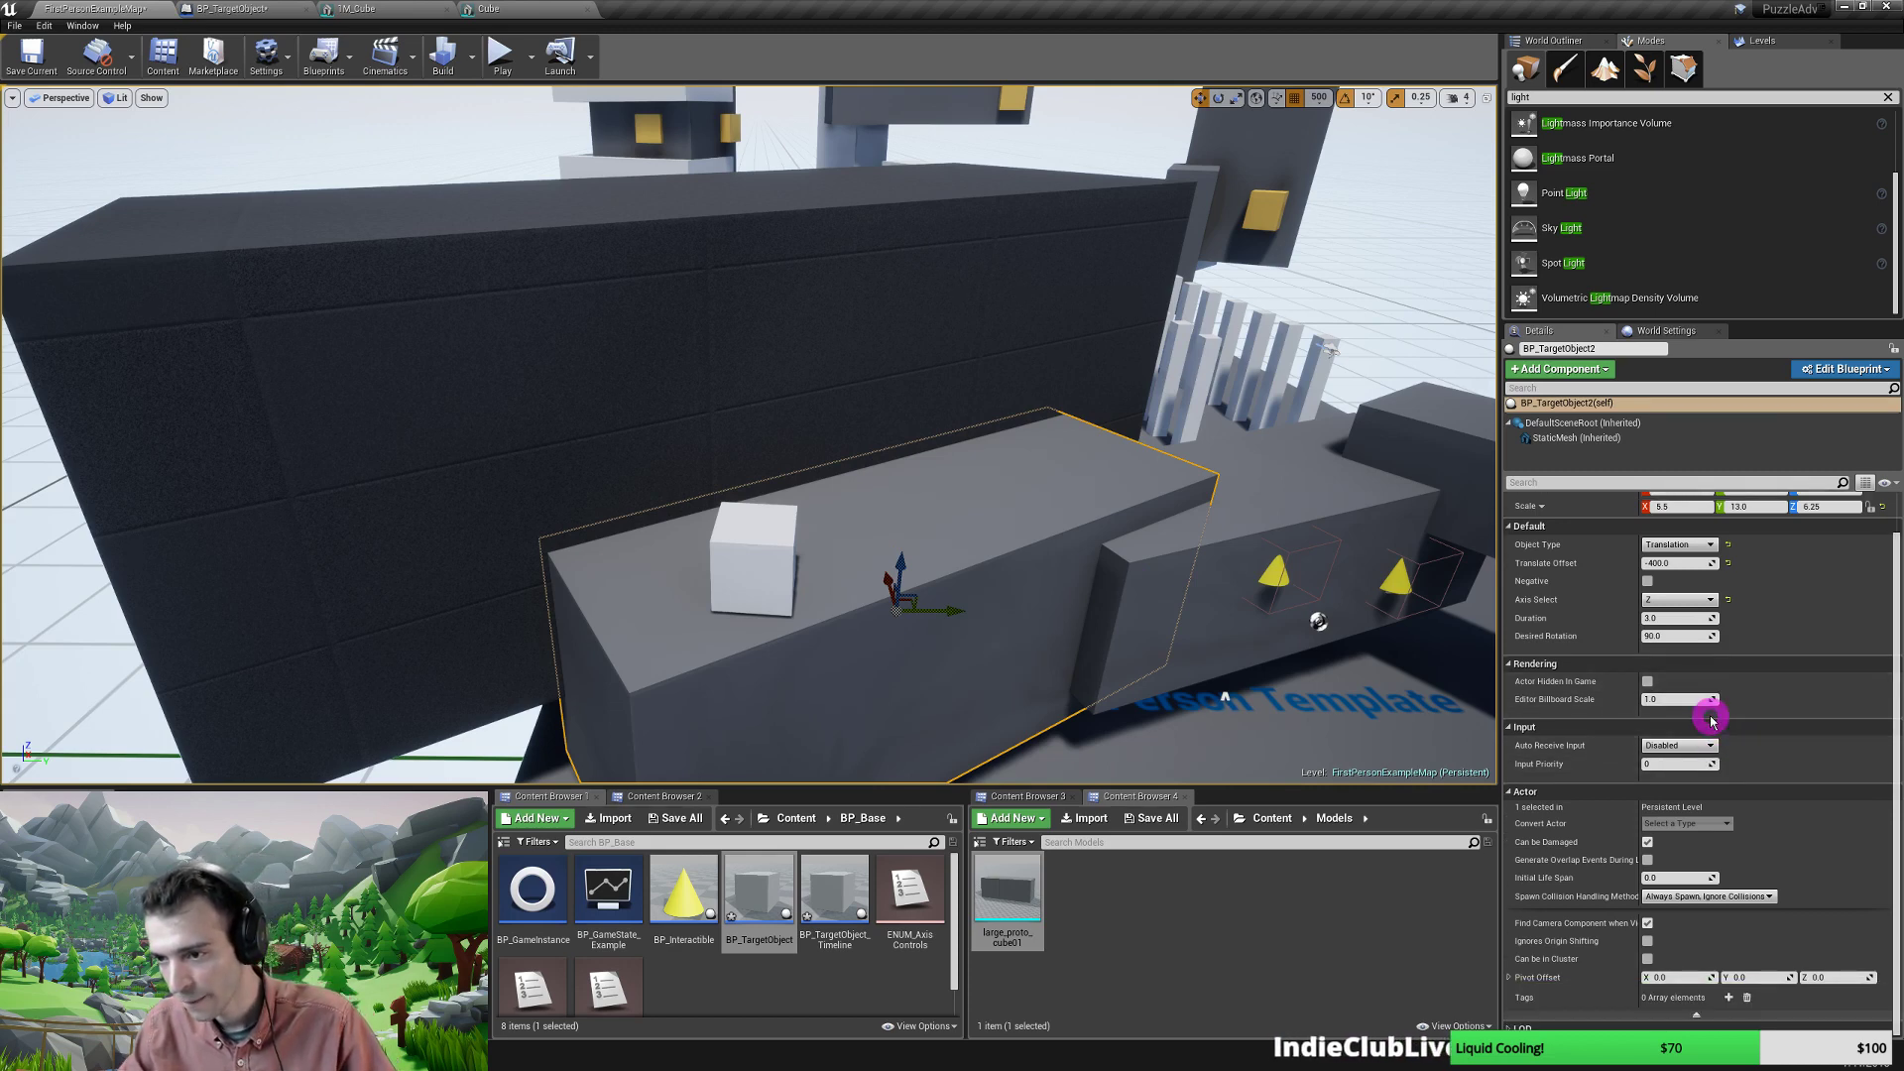
# Open the BP_TargetObject blueprint, select its StaticMesh component, and show the Construction Script graph.
pyautogui.doubleClick(765, 895)
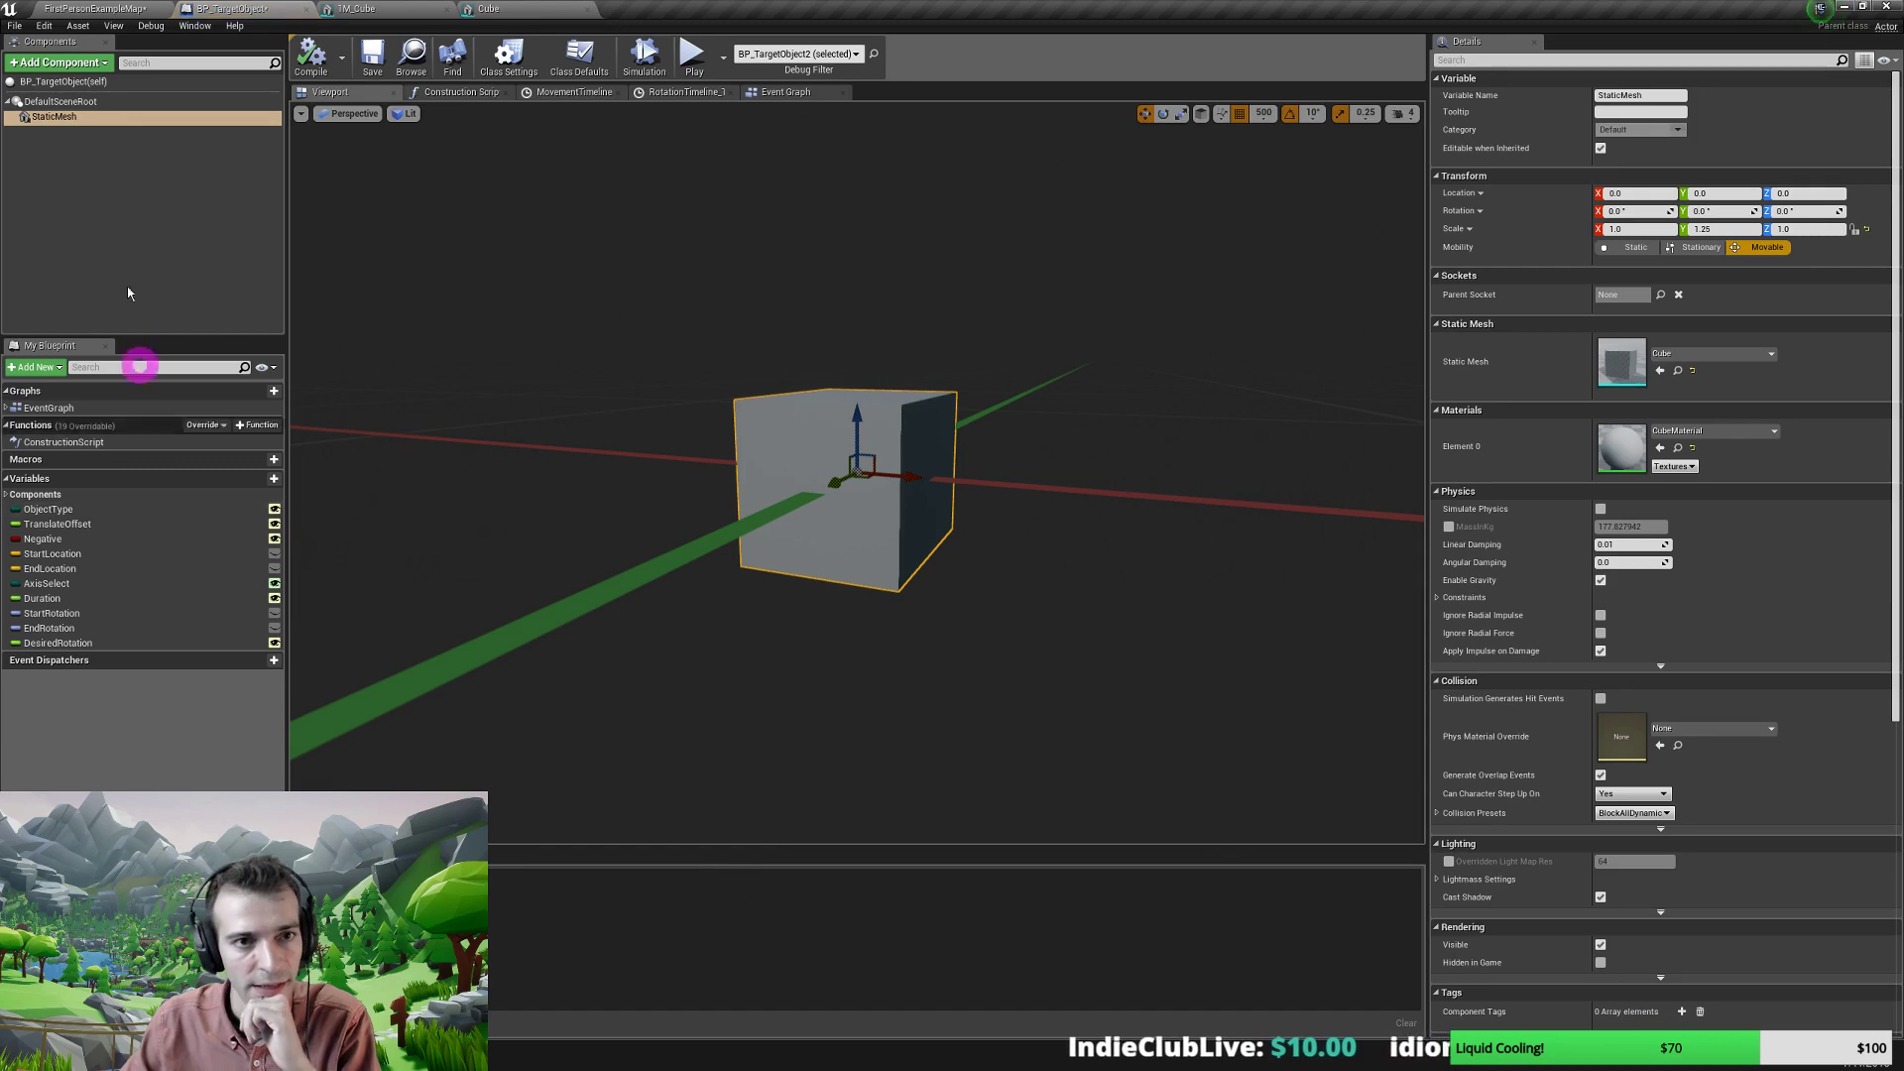
pyautogui.click(54, 117)
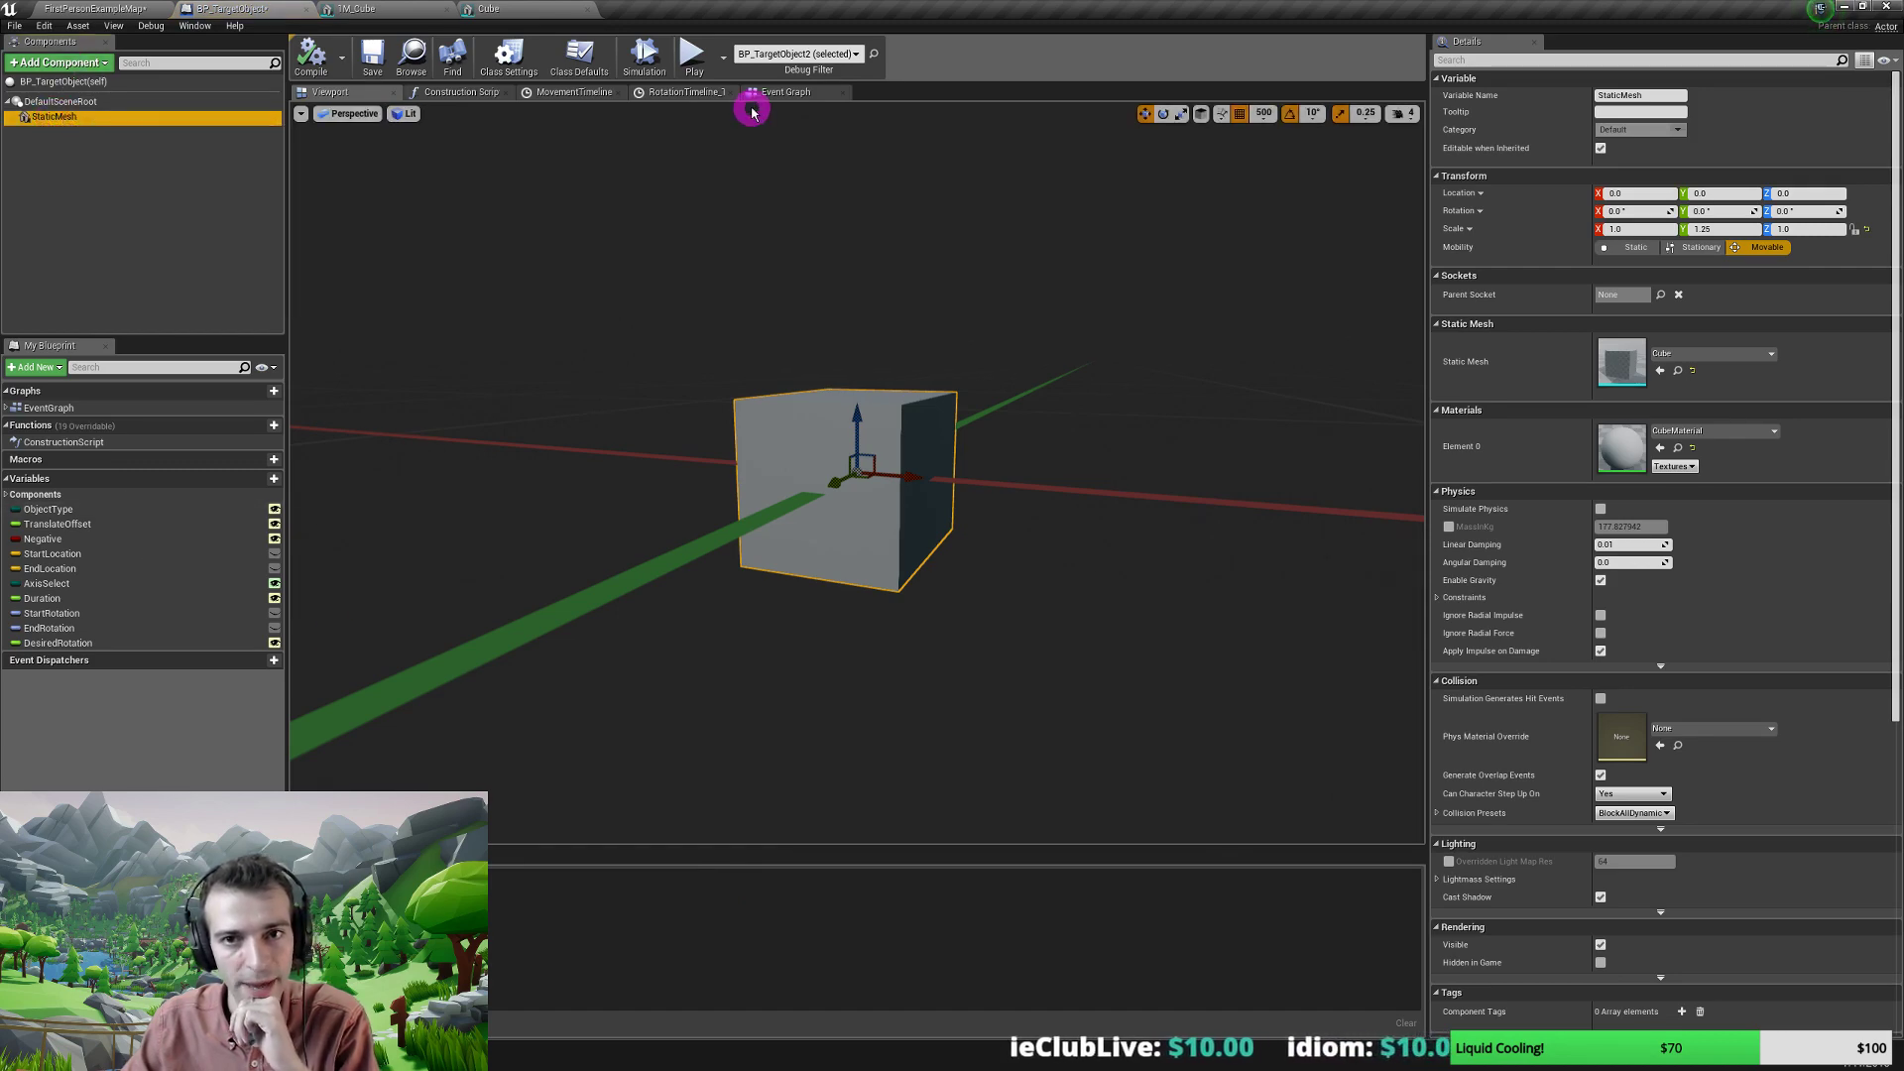
pyautogui.click(464, 93)
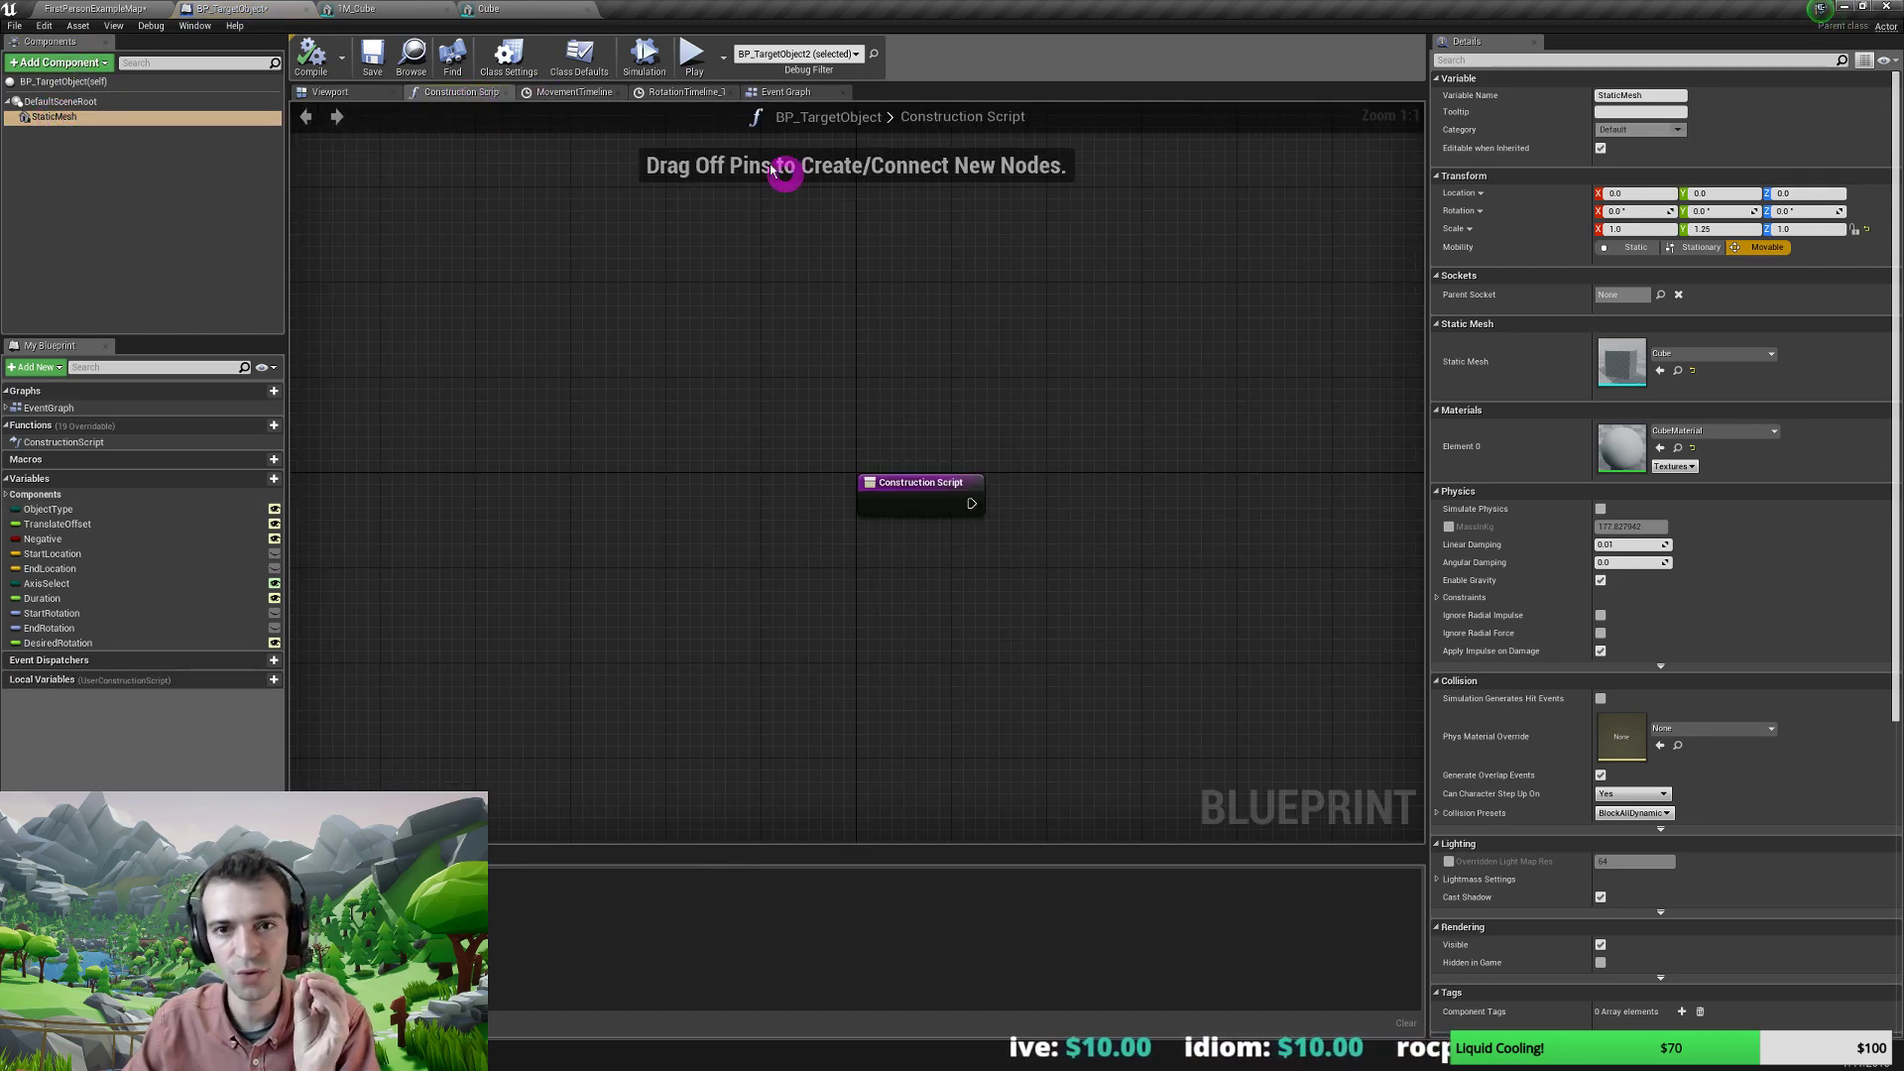
# Review BP_TargetObject's MovementTimeline and the Interactible_GO and Event BeginPlay logic in its Event Graph.
pyautogui.click(578, 93)
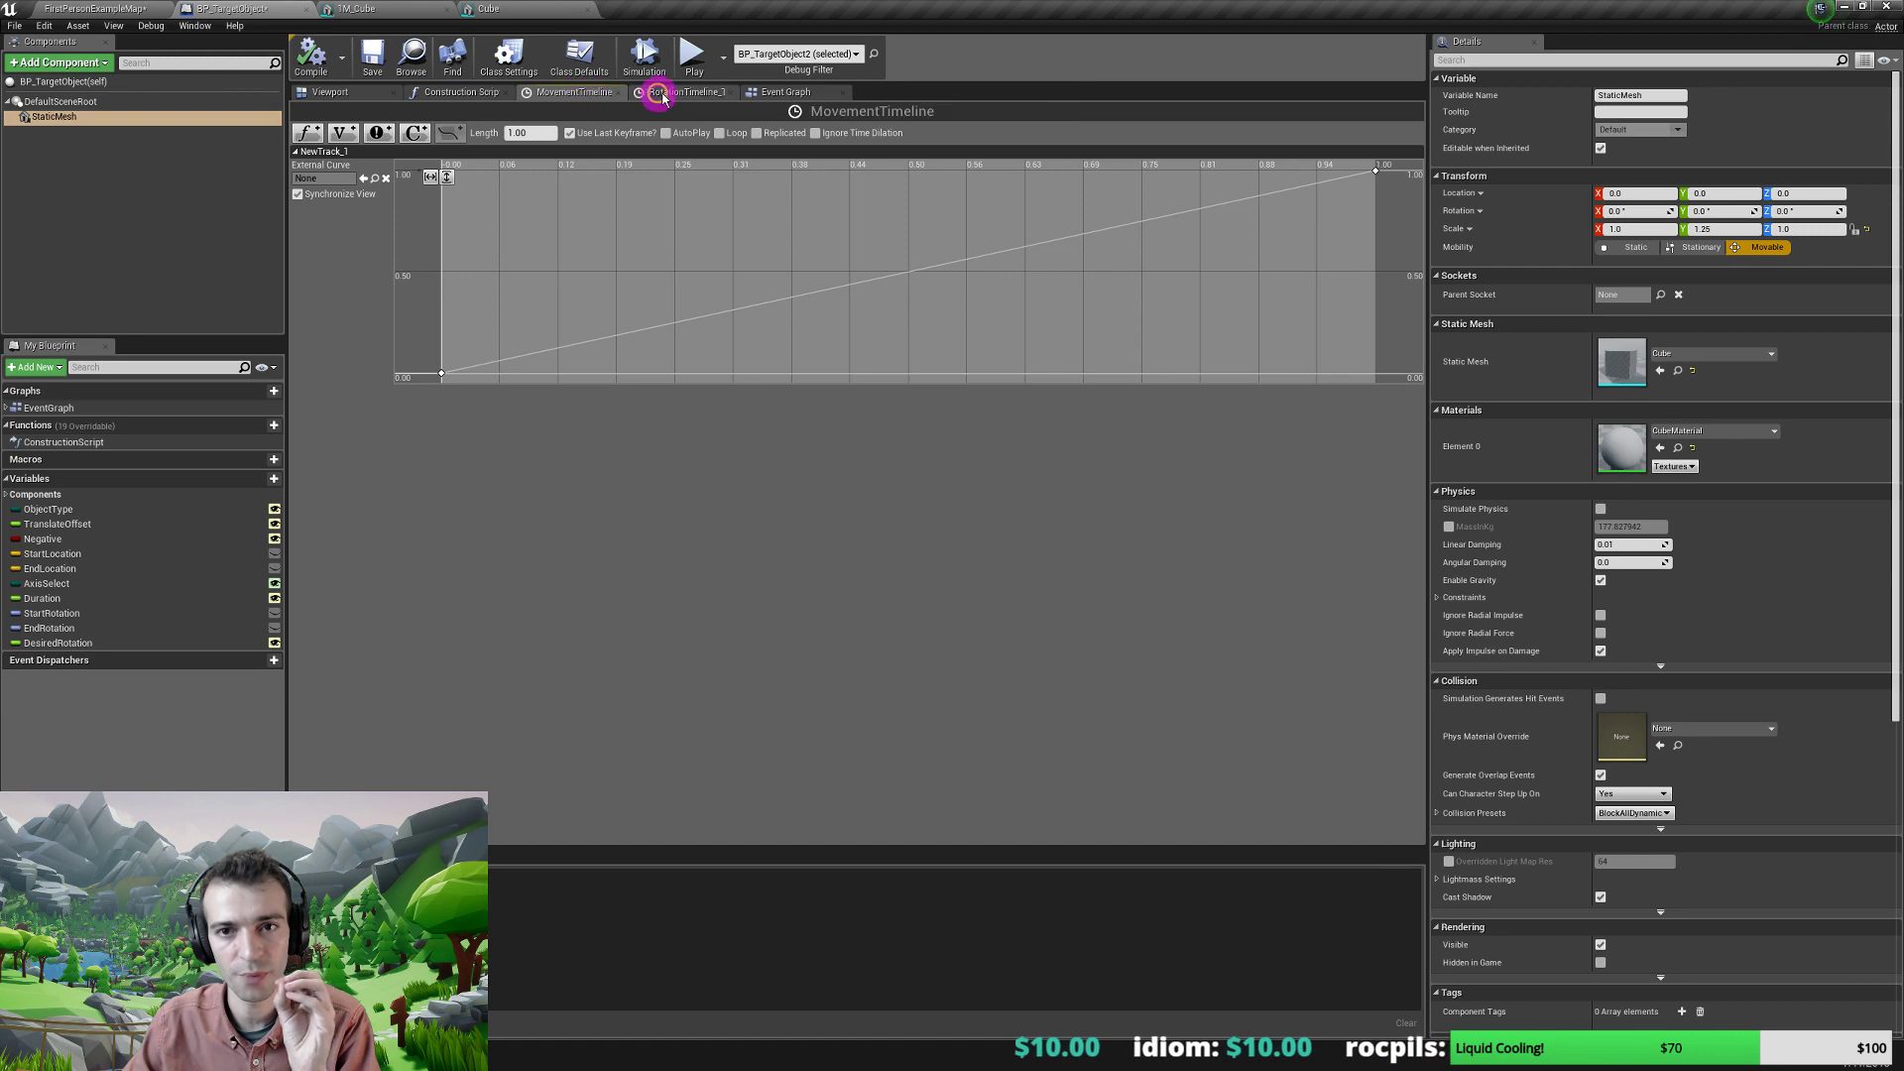
pyautogui.click(768, 93)
pyautogui.moveTo(595, 496); pyautogui.dragTo(1181, 374, button='right')
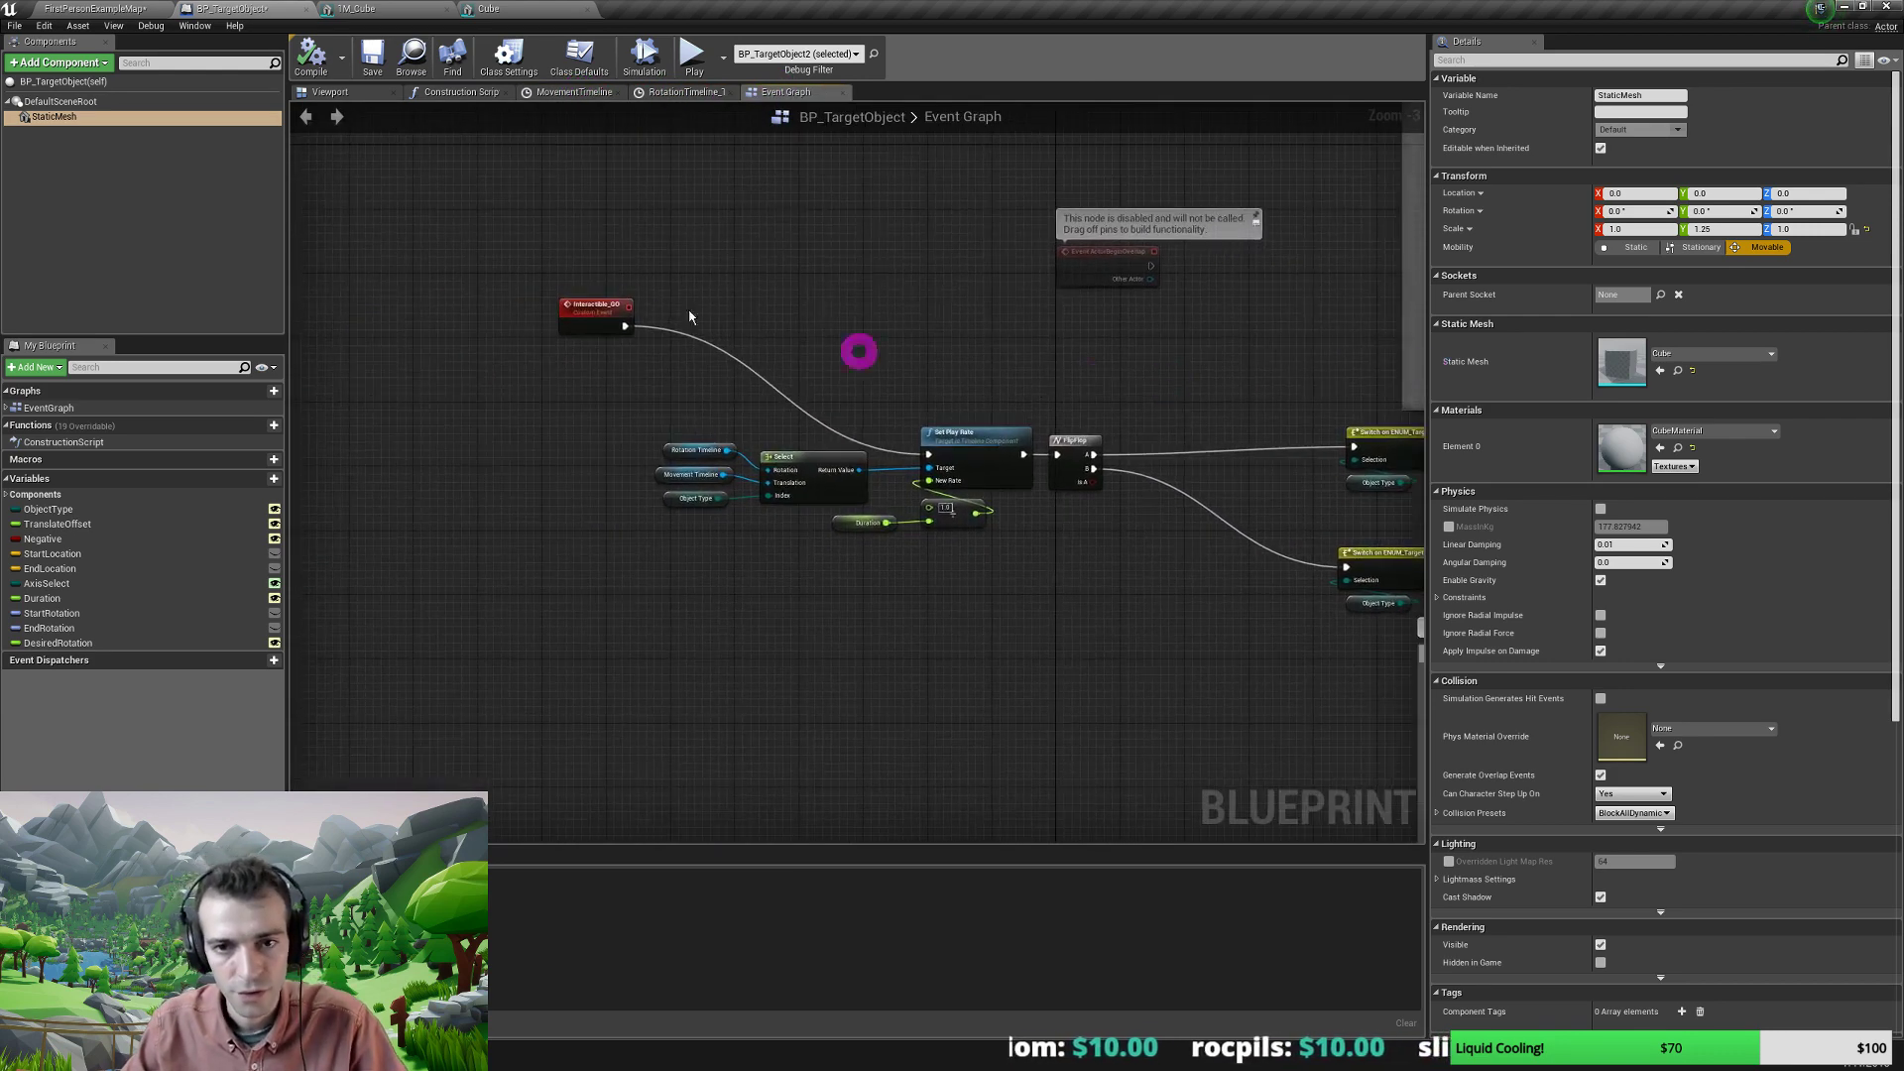
pyautogui.moveTo(518, 375); pyautogui.dragTo(545, 390, button='right')
pyautogui.scroll(3, 613, 297)
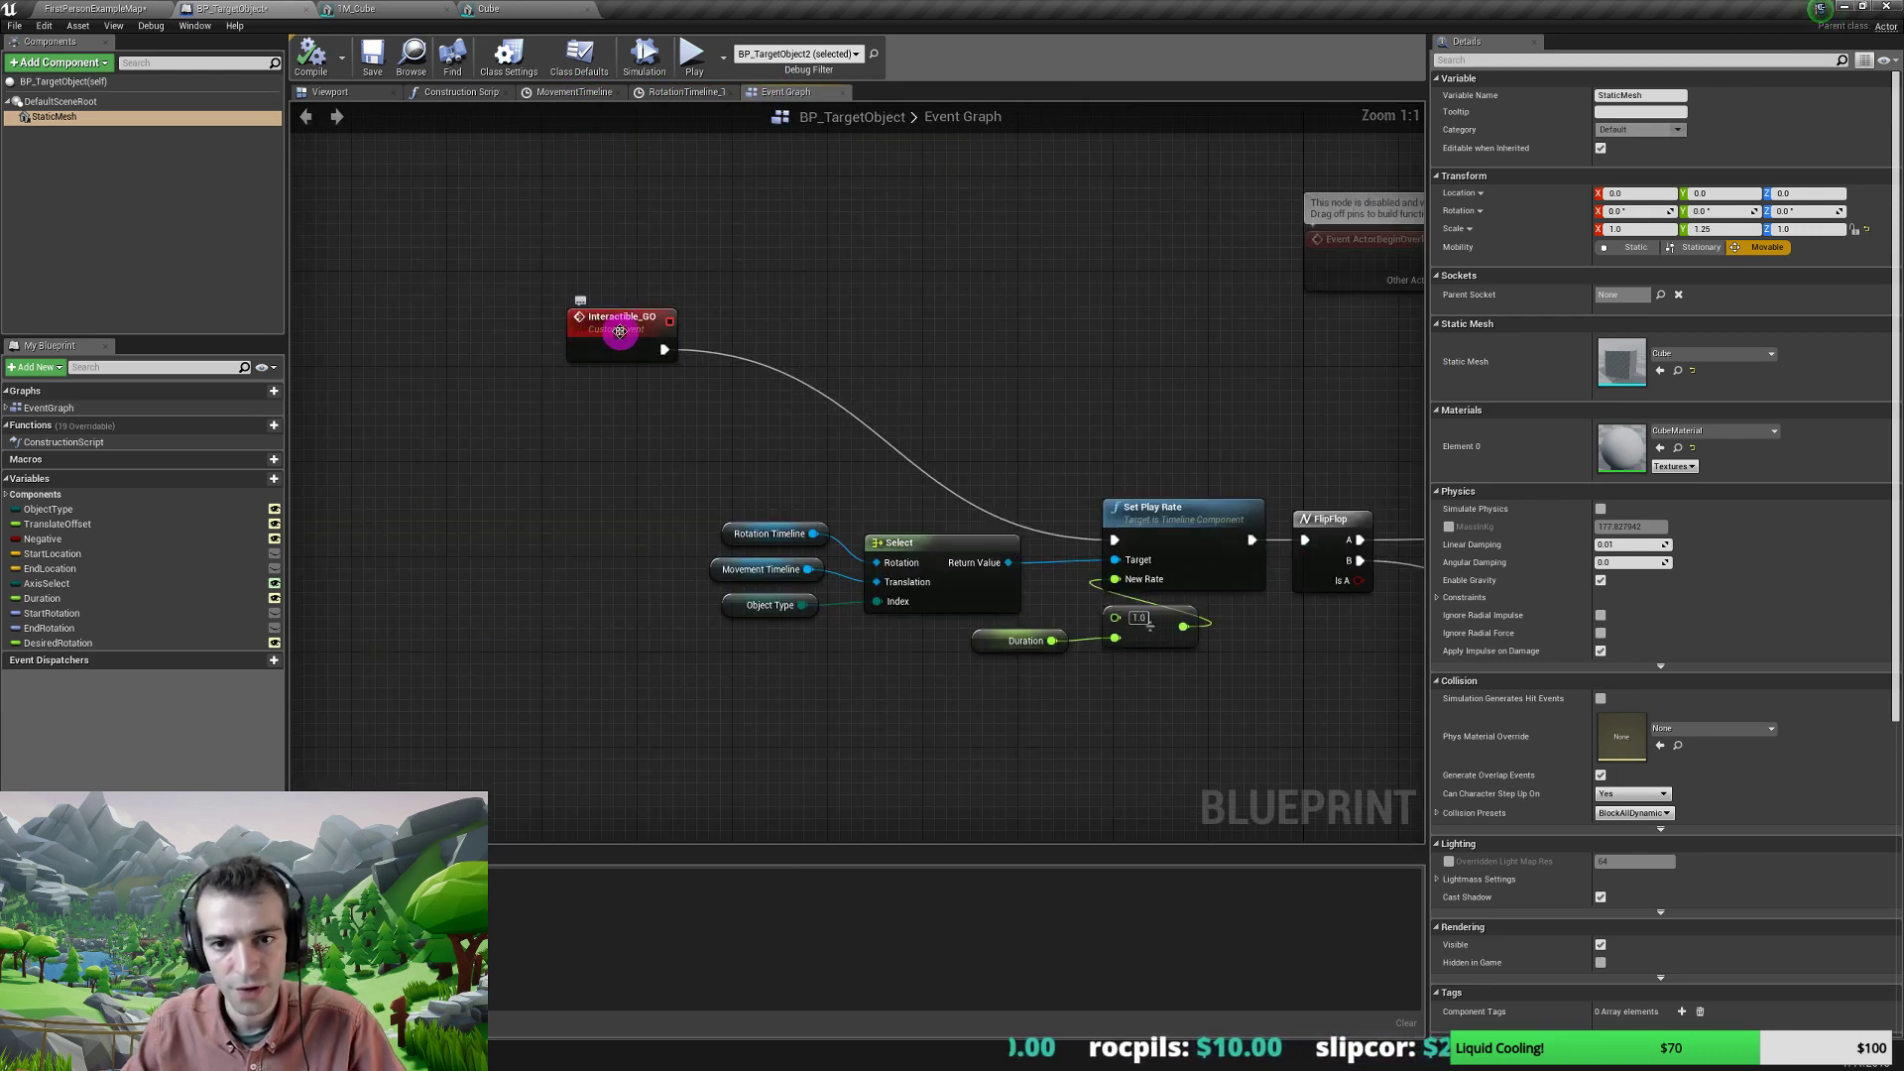
pyautogui.moveTo(662, 531); pyautogui.dragTo(510, 369, button='right')
pyautogui.scroll(-7, 511, 369)
pyautogui.moveTo(834, 672); pyautogui.dragTo(751, 486, button='right')
pyautogui.scroll(7, 680, 482)
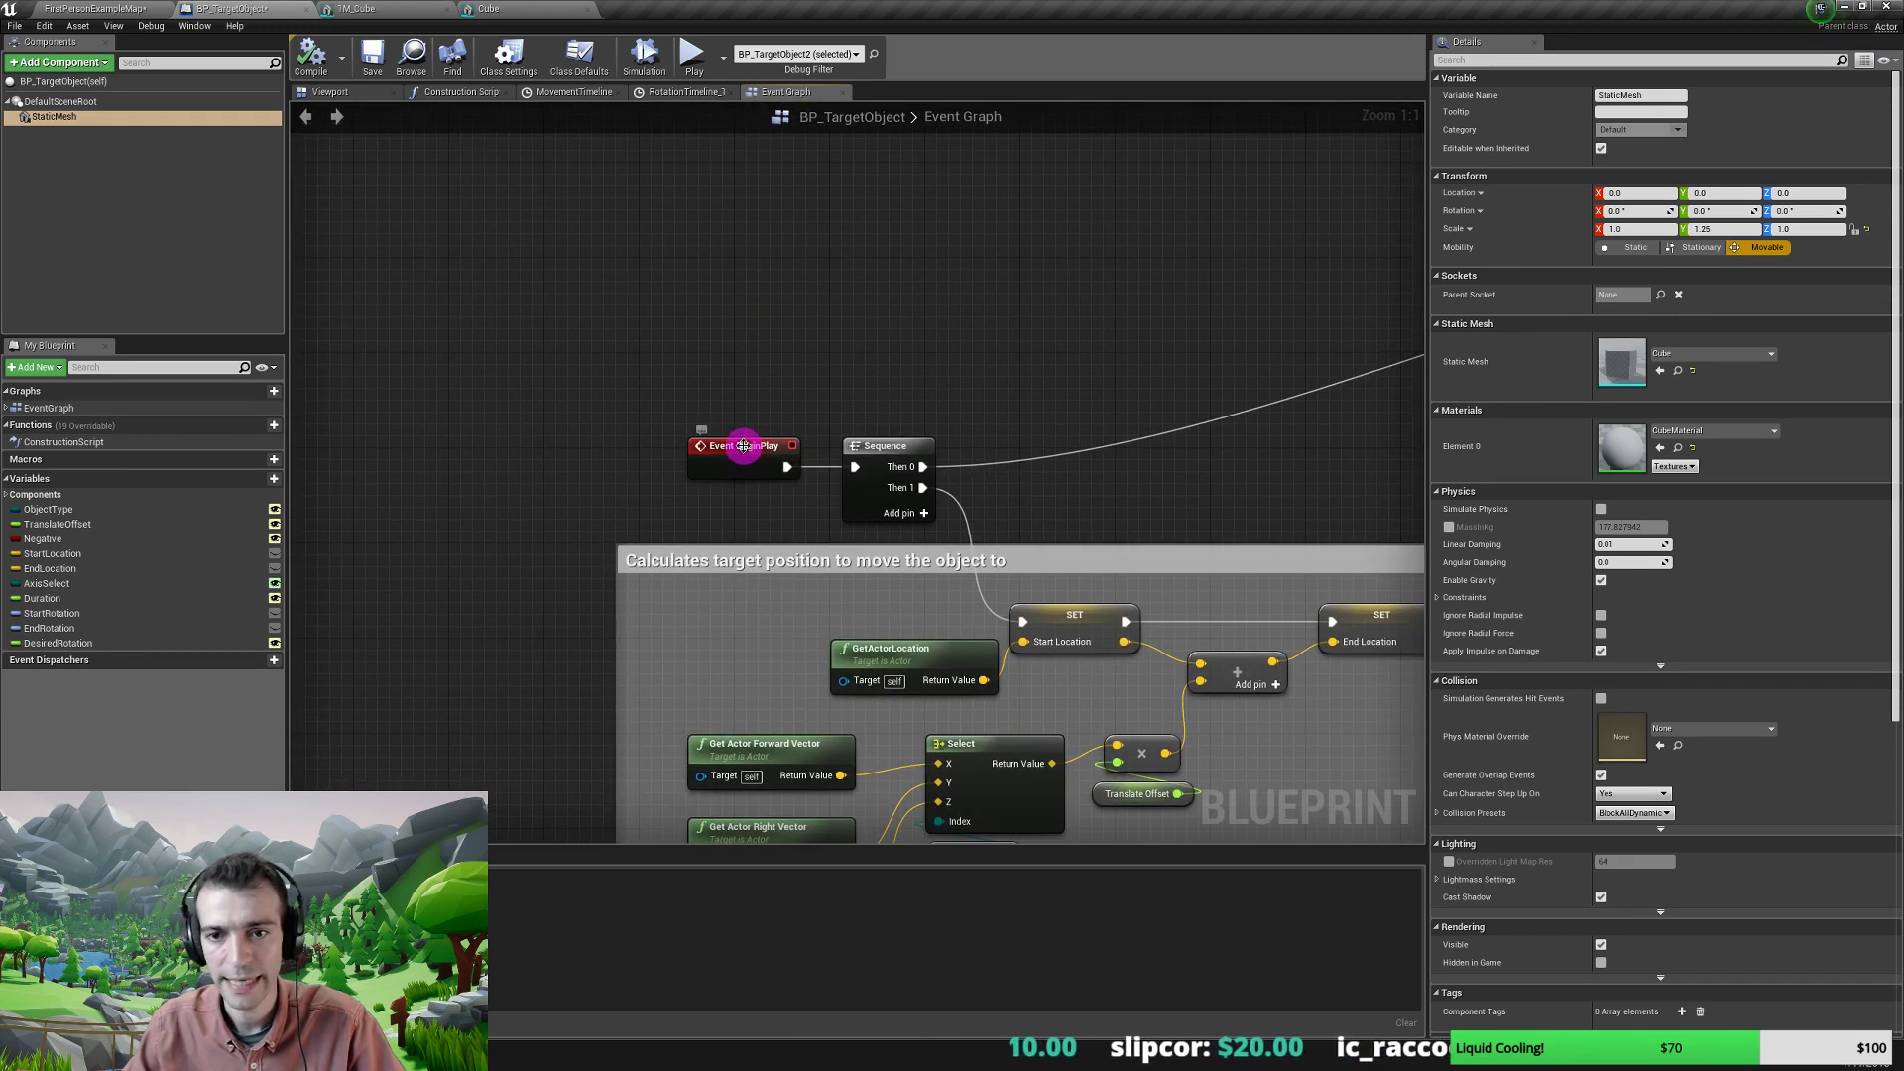
# Move the Event BeginPlay and Sequence nodes clear of the target-position comment, adding and removing a spare Sequence output.
pyautogui.moveTo(743, 445); pyautogui.dragTo(538, 445)
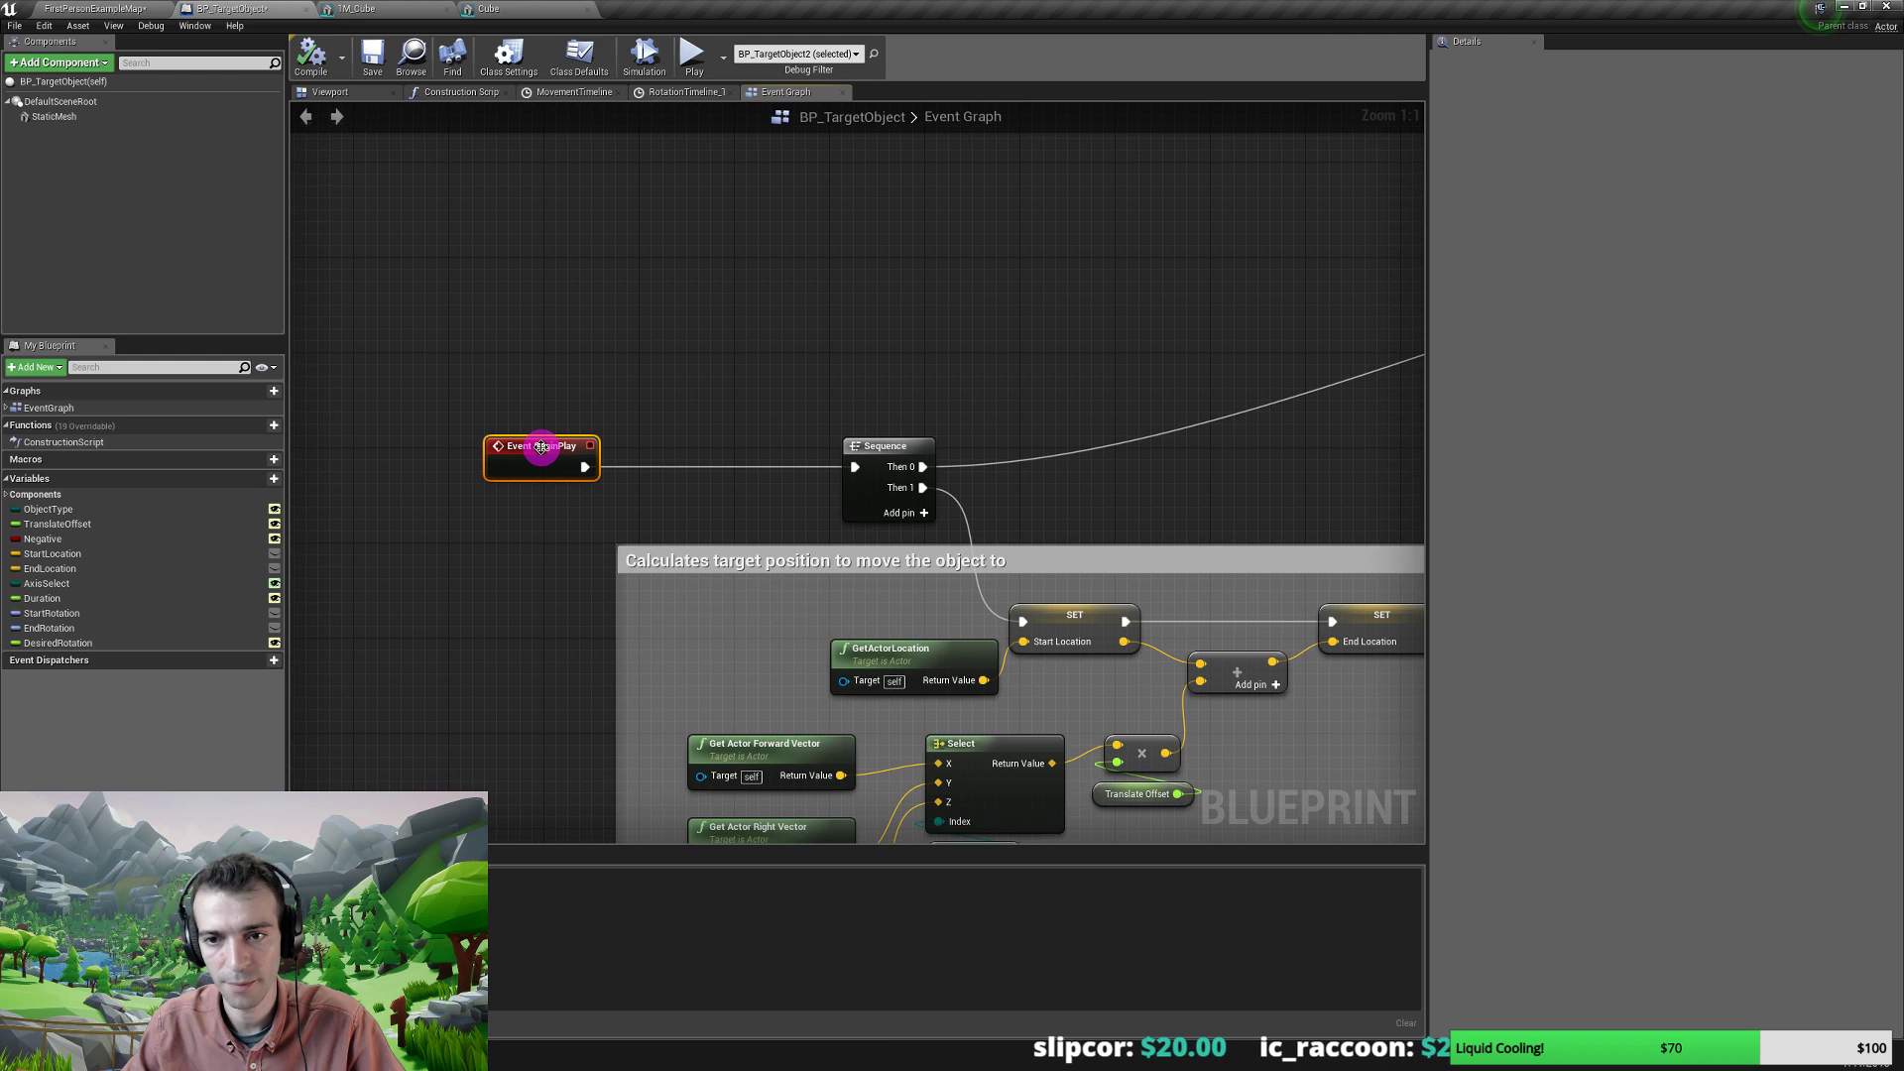
pyautogui.click(922, 514)
pyautogui.moveTo(897, 445); pyautogui.dragTo(755, 399)
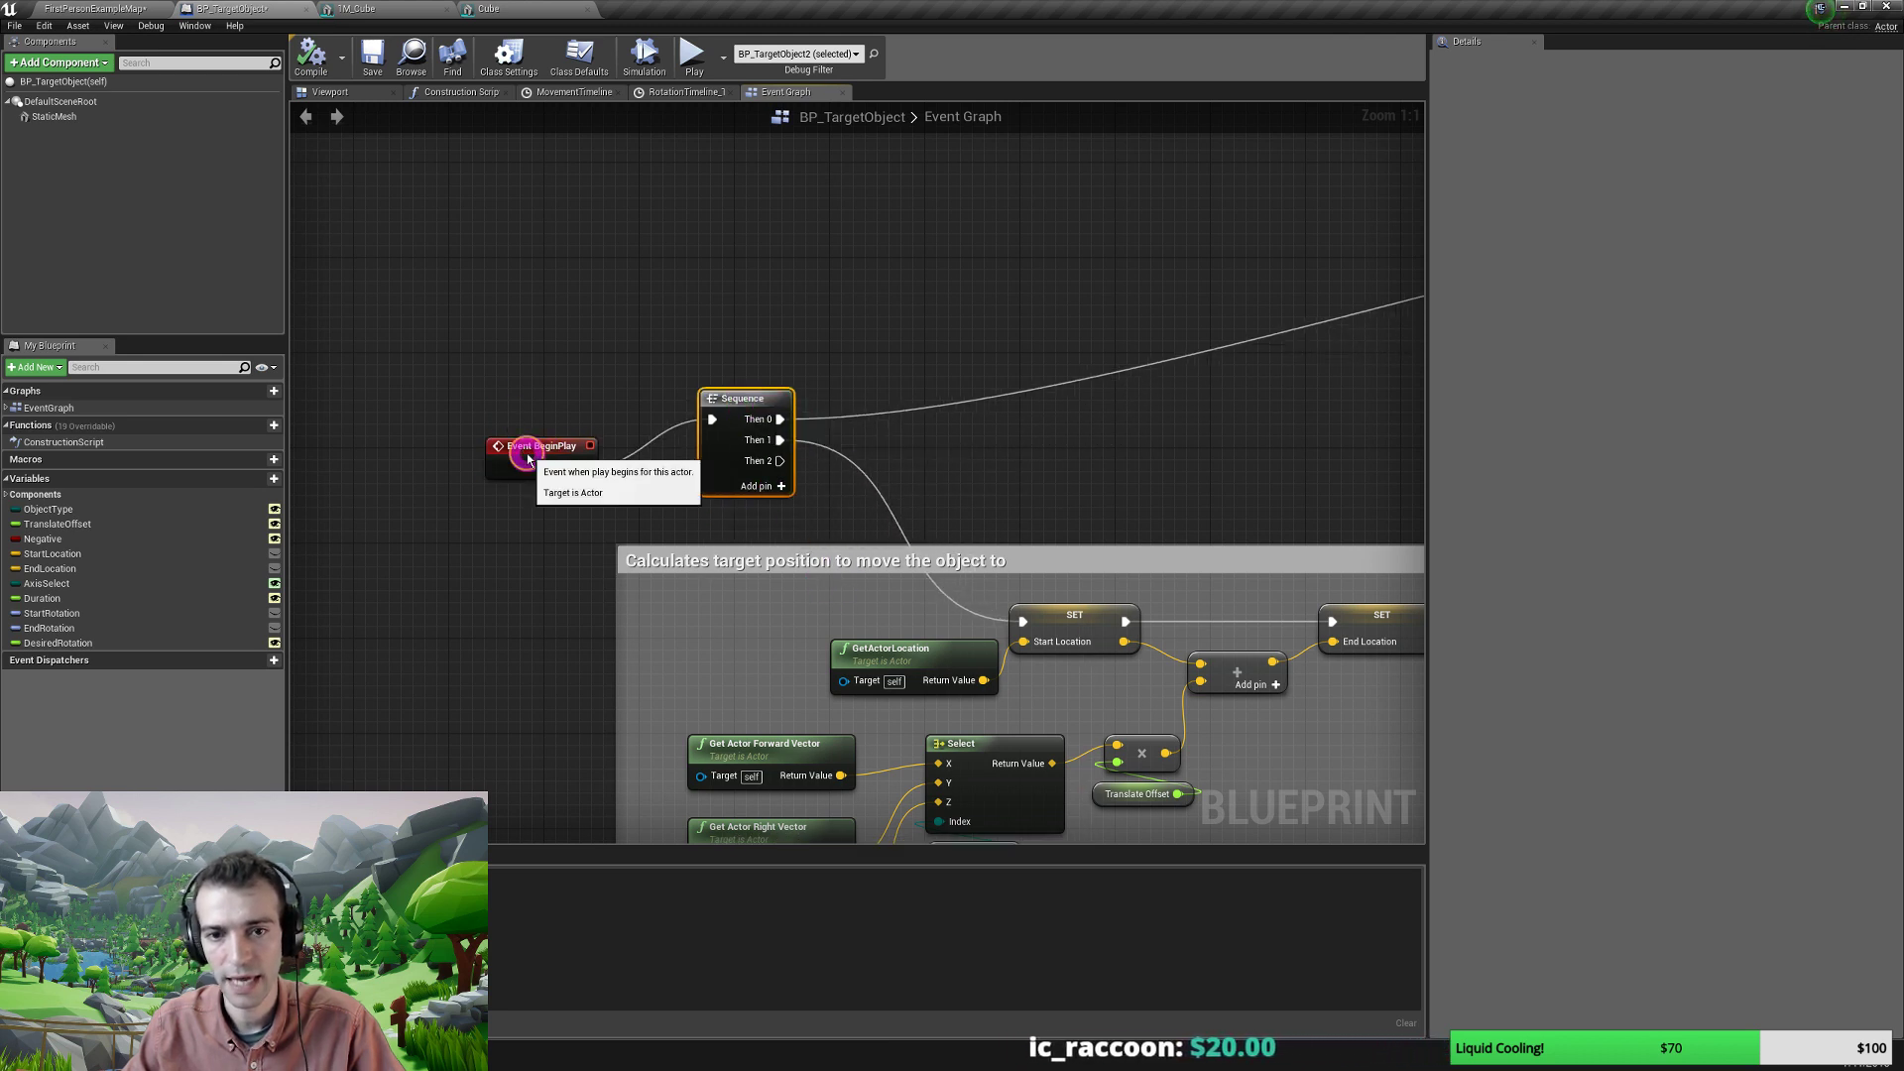
pyautogui.moveTo(527, 458); pyautogui.dragTo(514, 408)
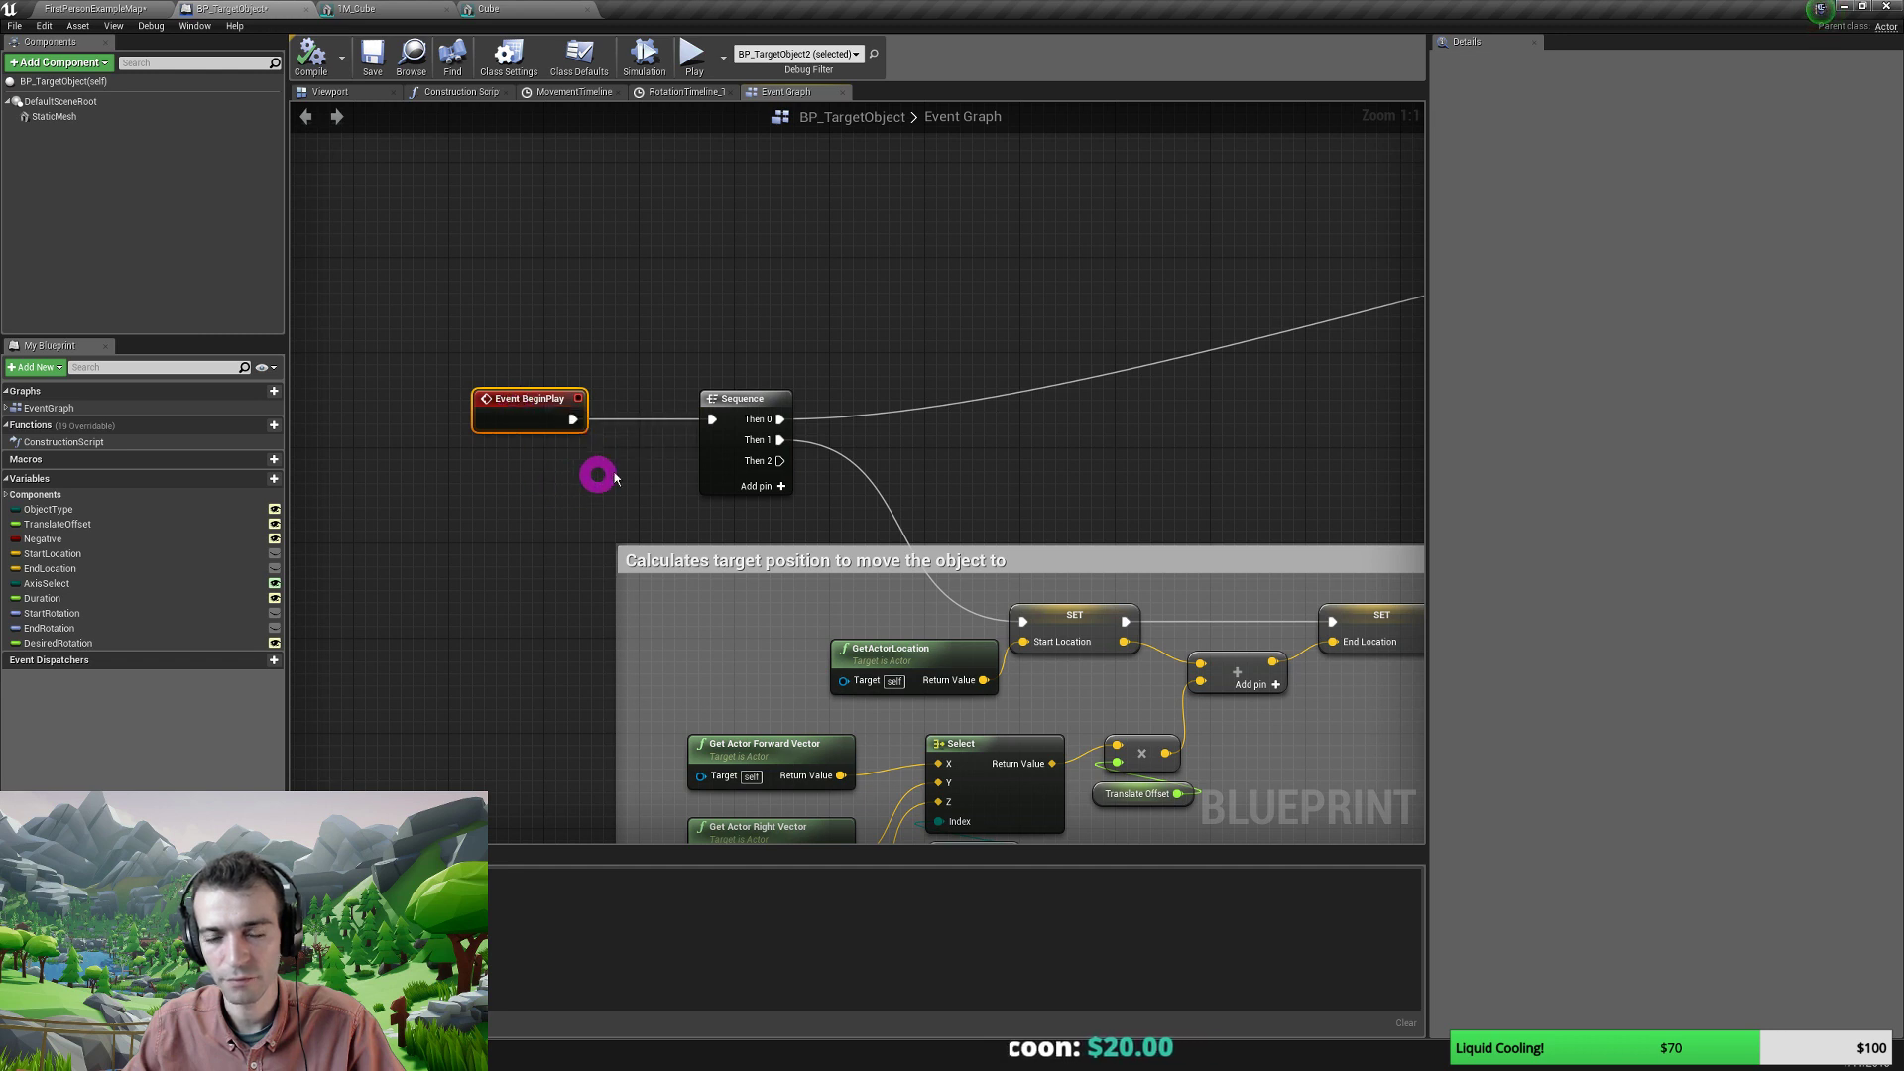
pyautogui.click(756, 472)
pyautogui.click(707, 513)
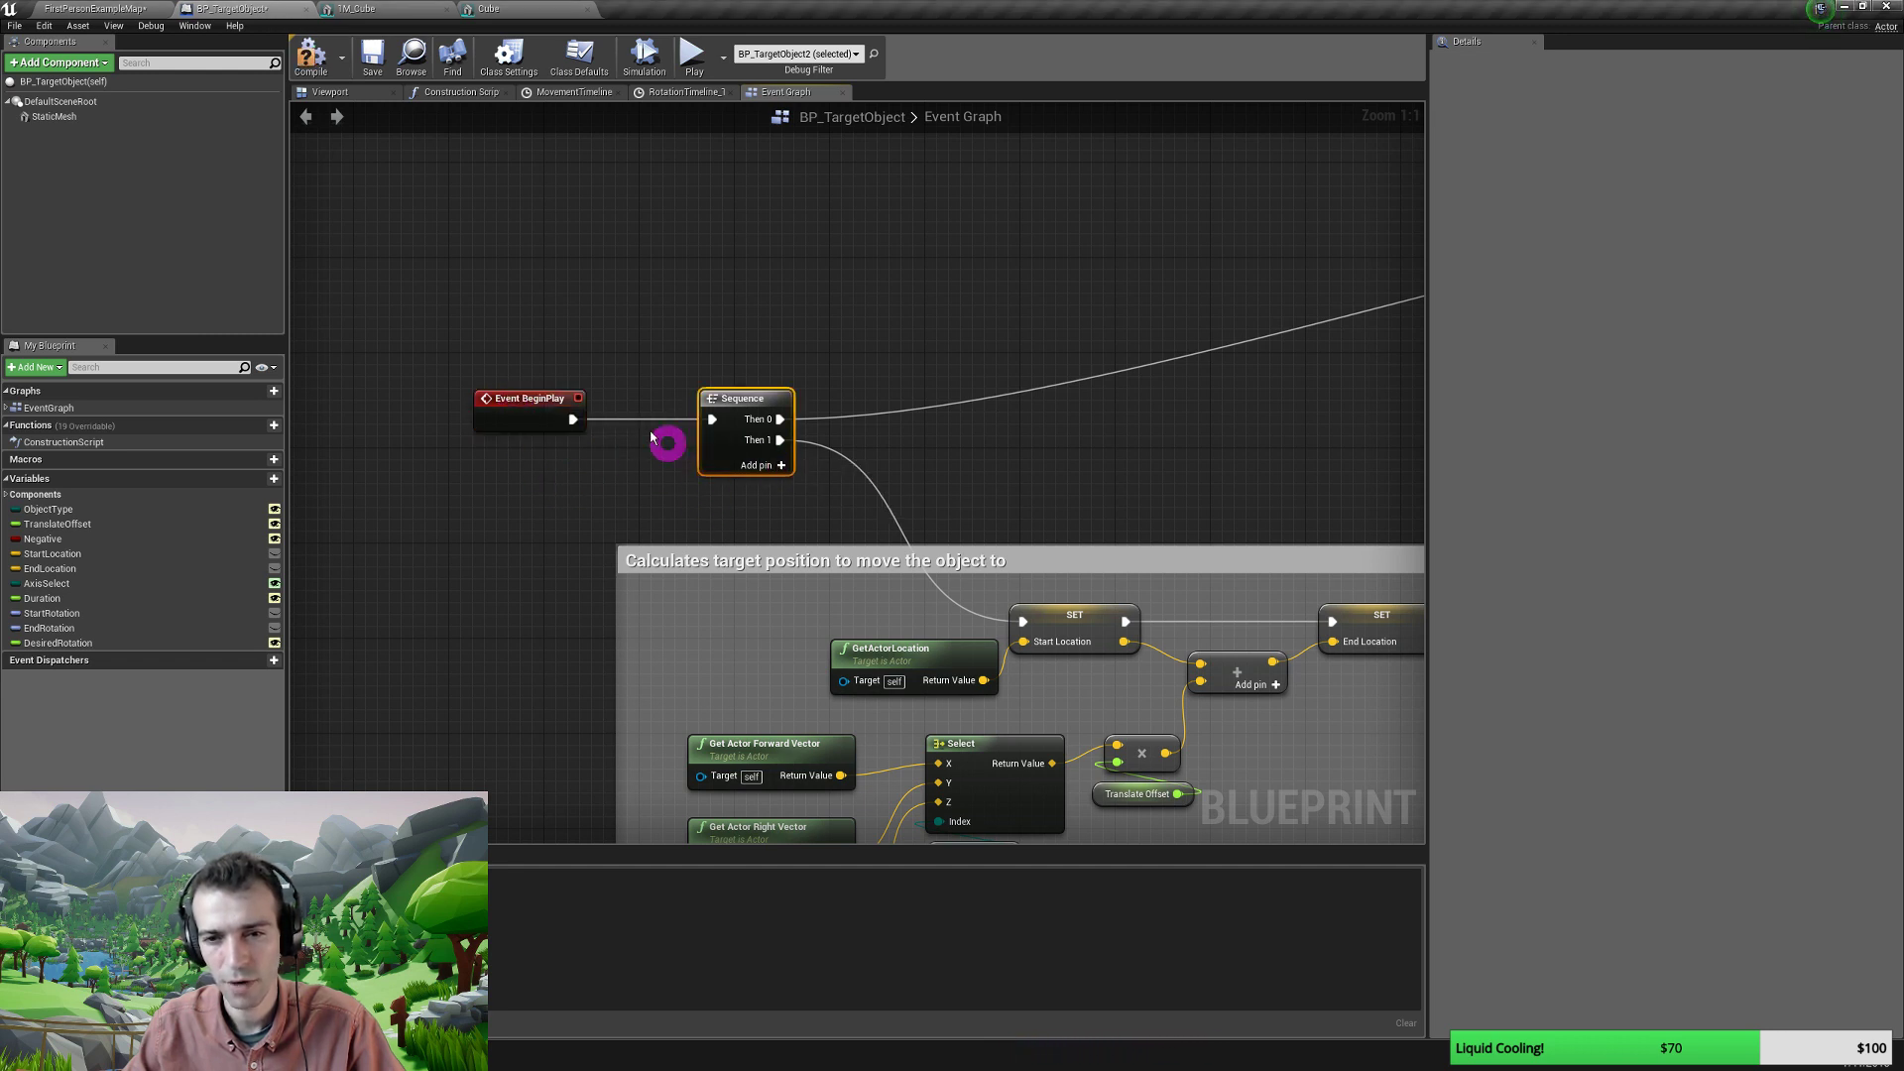
# Place a reference to the StaticMesh component in the Construction Script graph, below the entry node.
pyautogui.click(451, 91)
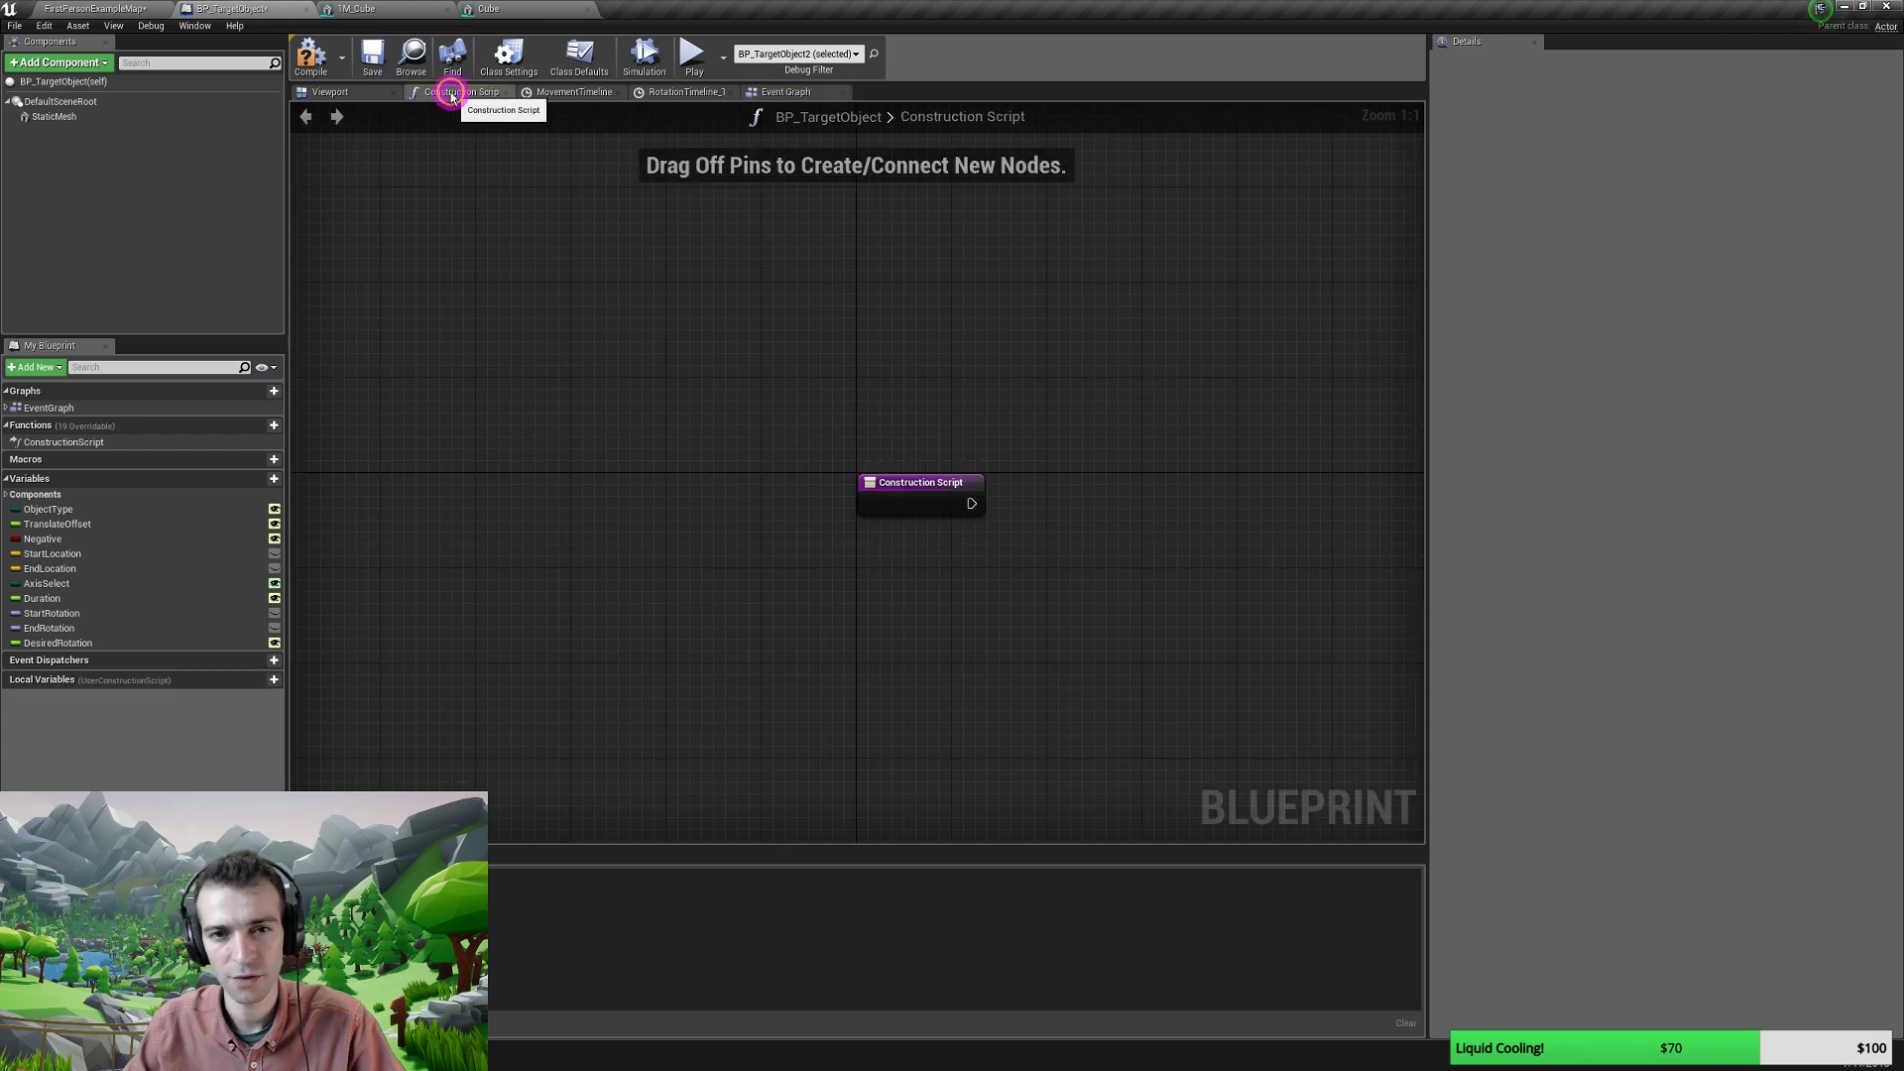
pyautogui.moveTo(896, 582); pyautogui.dragTo(685, 341, button='right')
pyautogui.moveTo(735, 582); pyautogui.dragTo(667, 570, button='right')
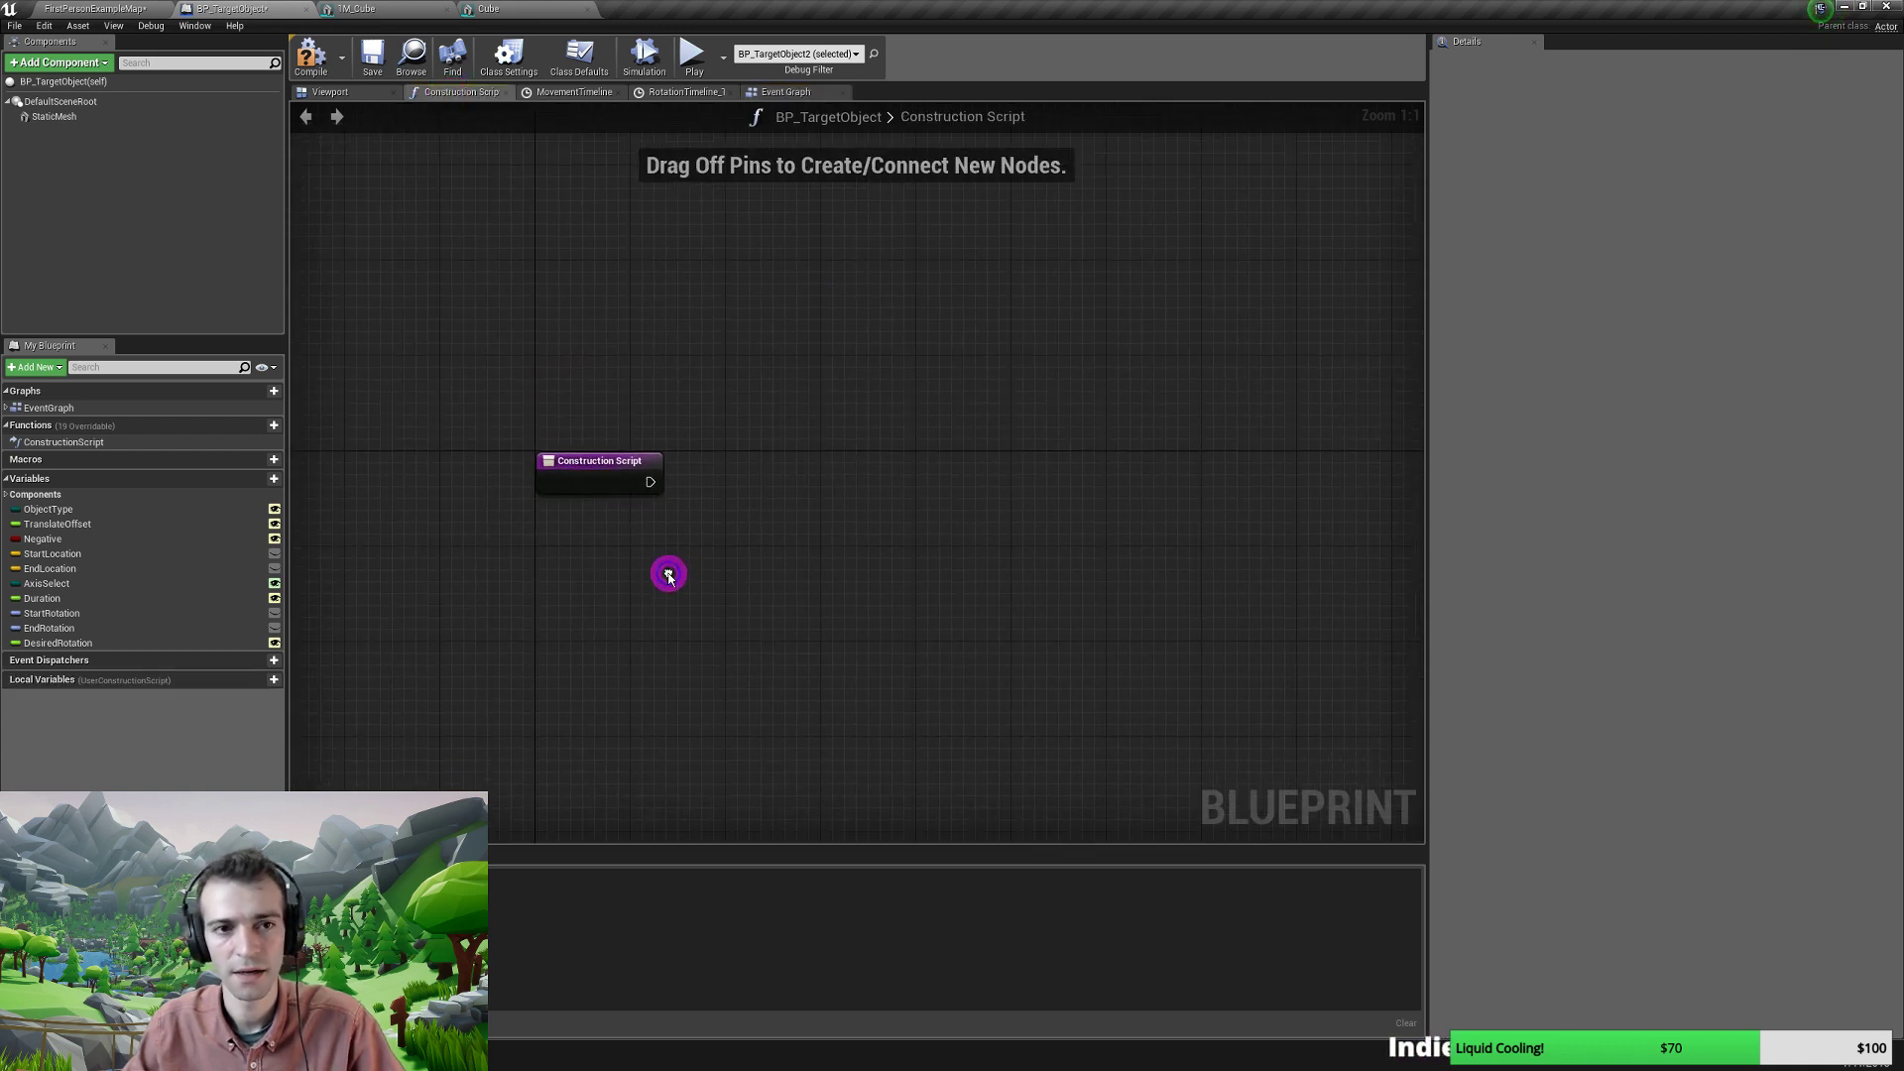
pyautogui.moveTo(651, 481); pyautogui.dragTo(765, 480)
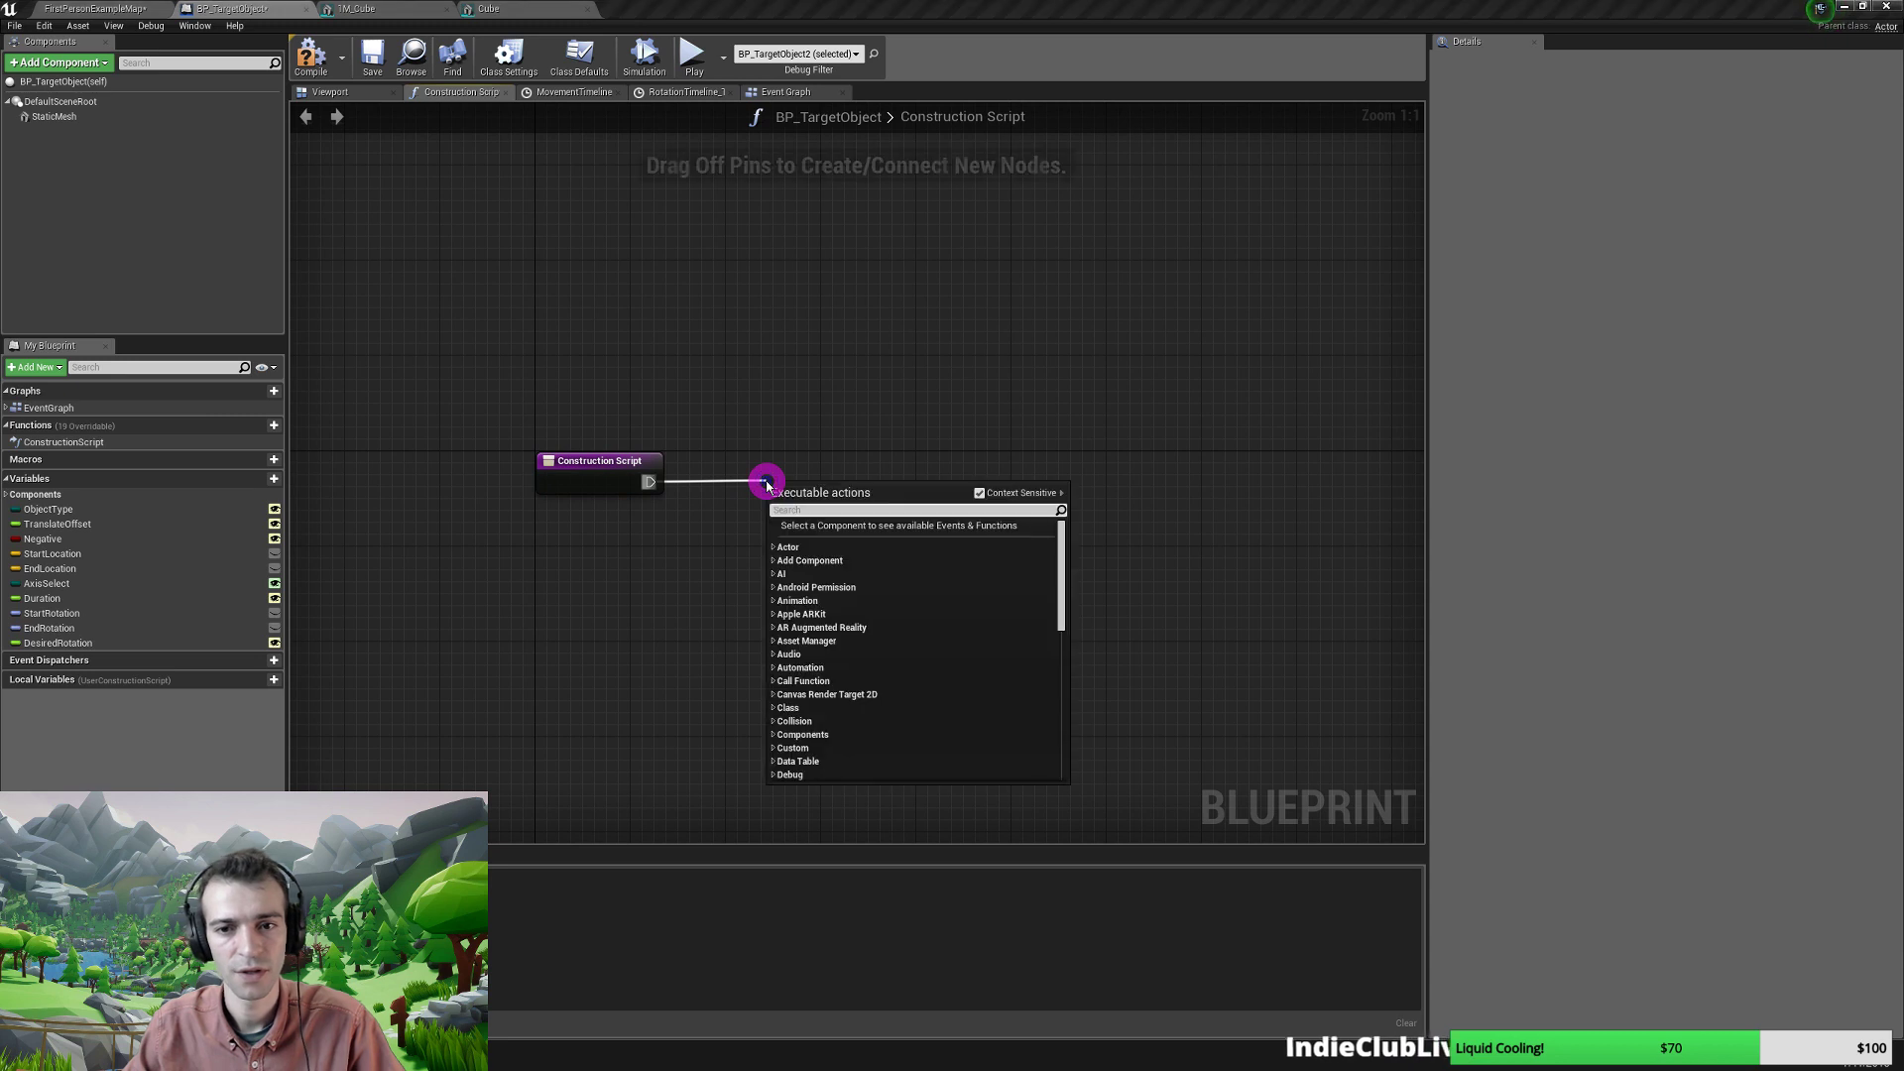
pyautogui.click(753, 391)
pyautogui.moveTo(62, 117); pyautogui.dragTo(799, 575)
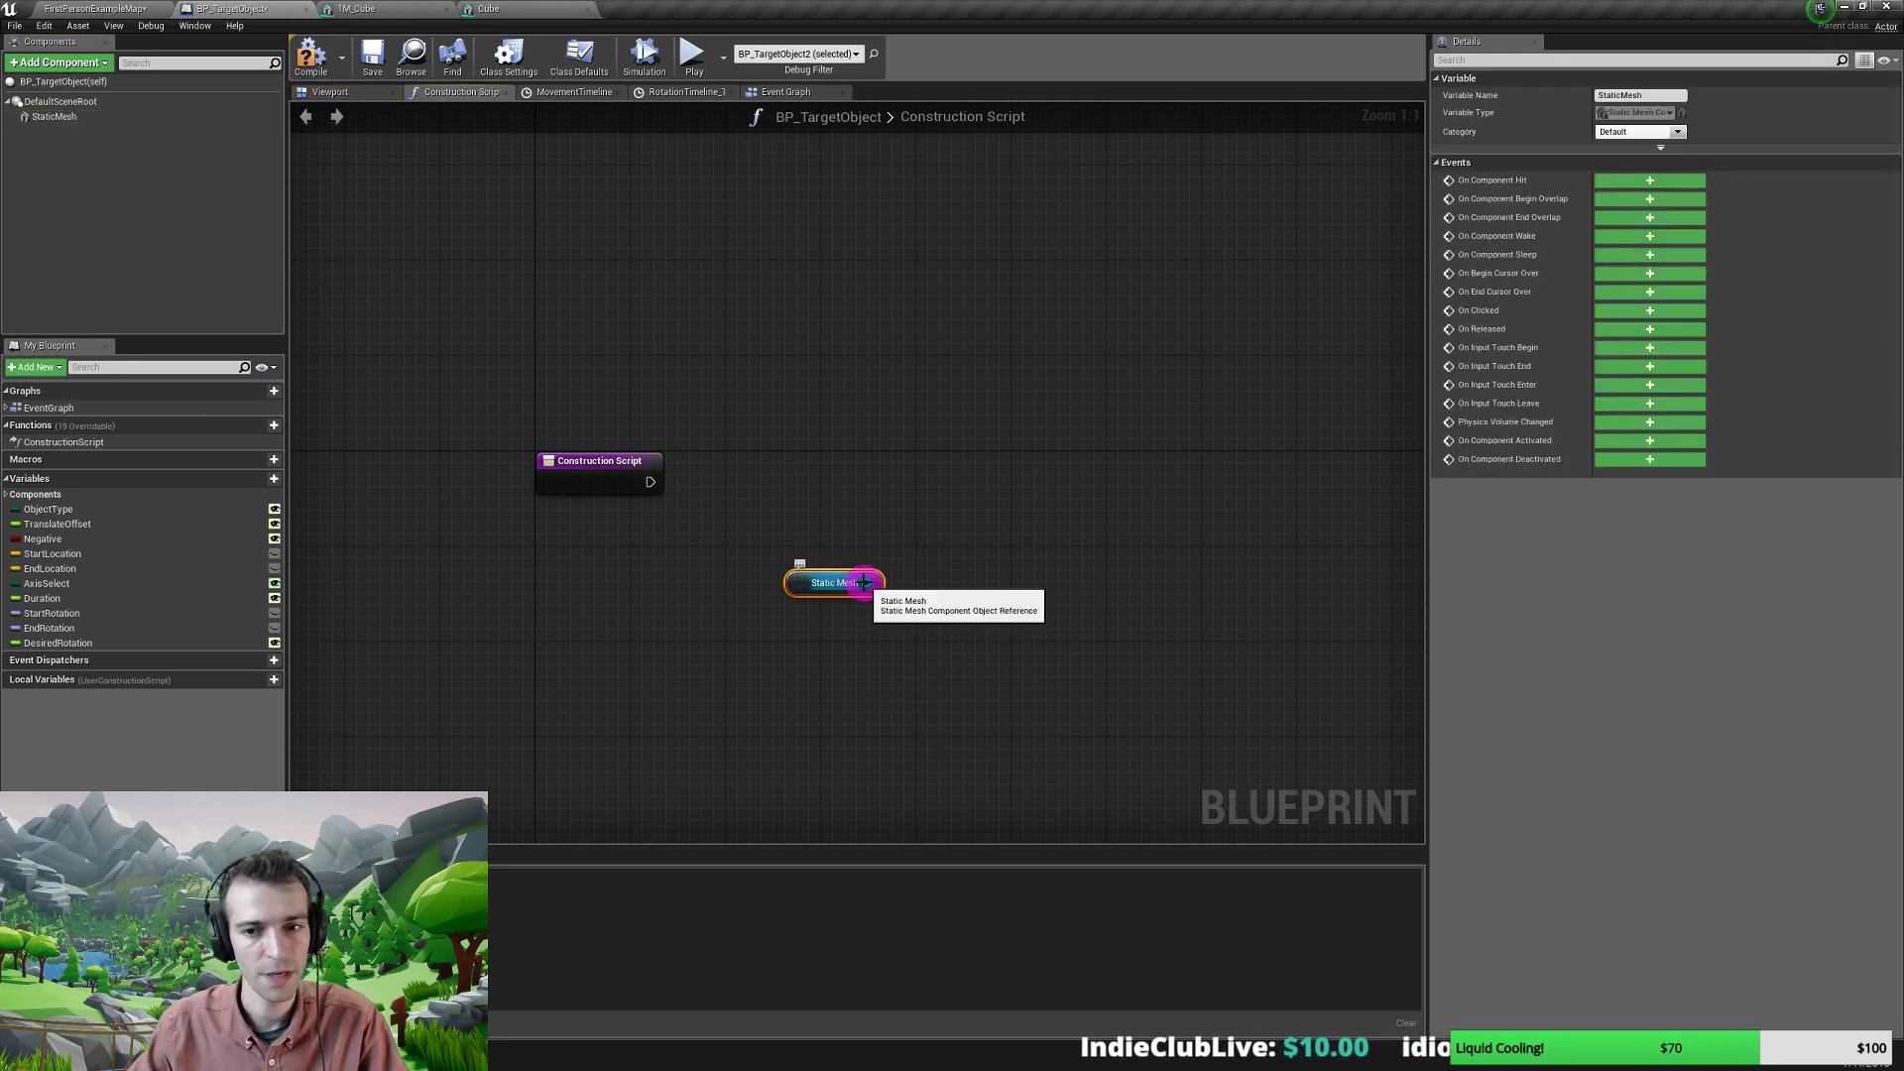
# Add a Set Static Mesh node targeting the Static Mesh reference and run it from the Construction Script entry node.
pyautogui.moveTo(867, 582); pyautogui.dragTo(861, 543)
pyautogui.write('set')
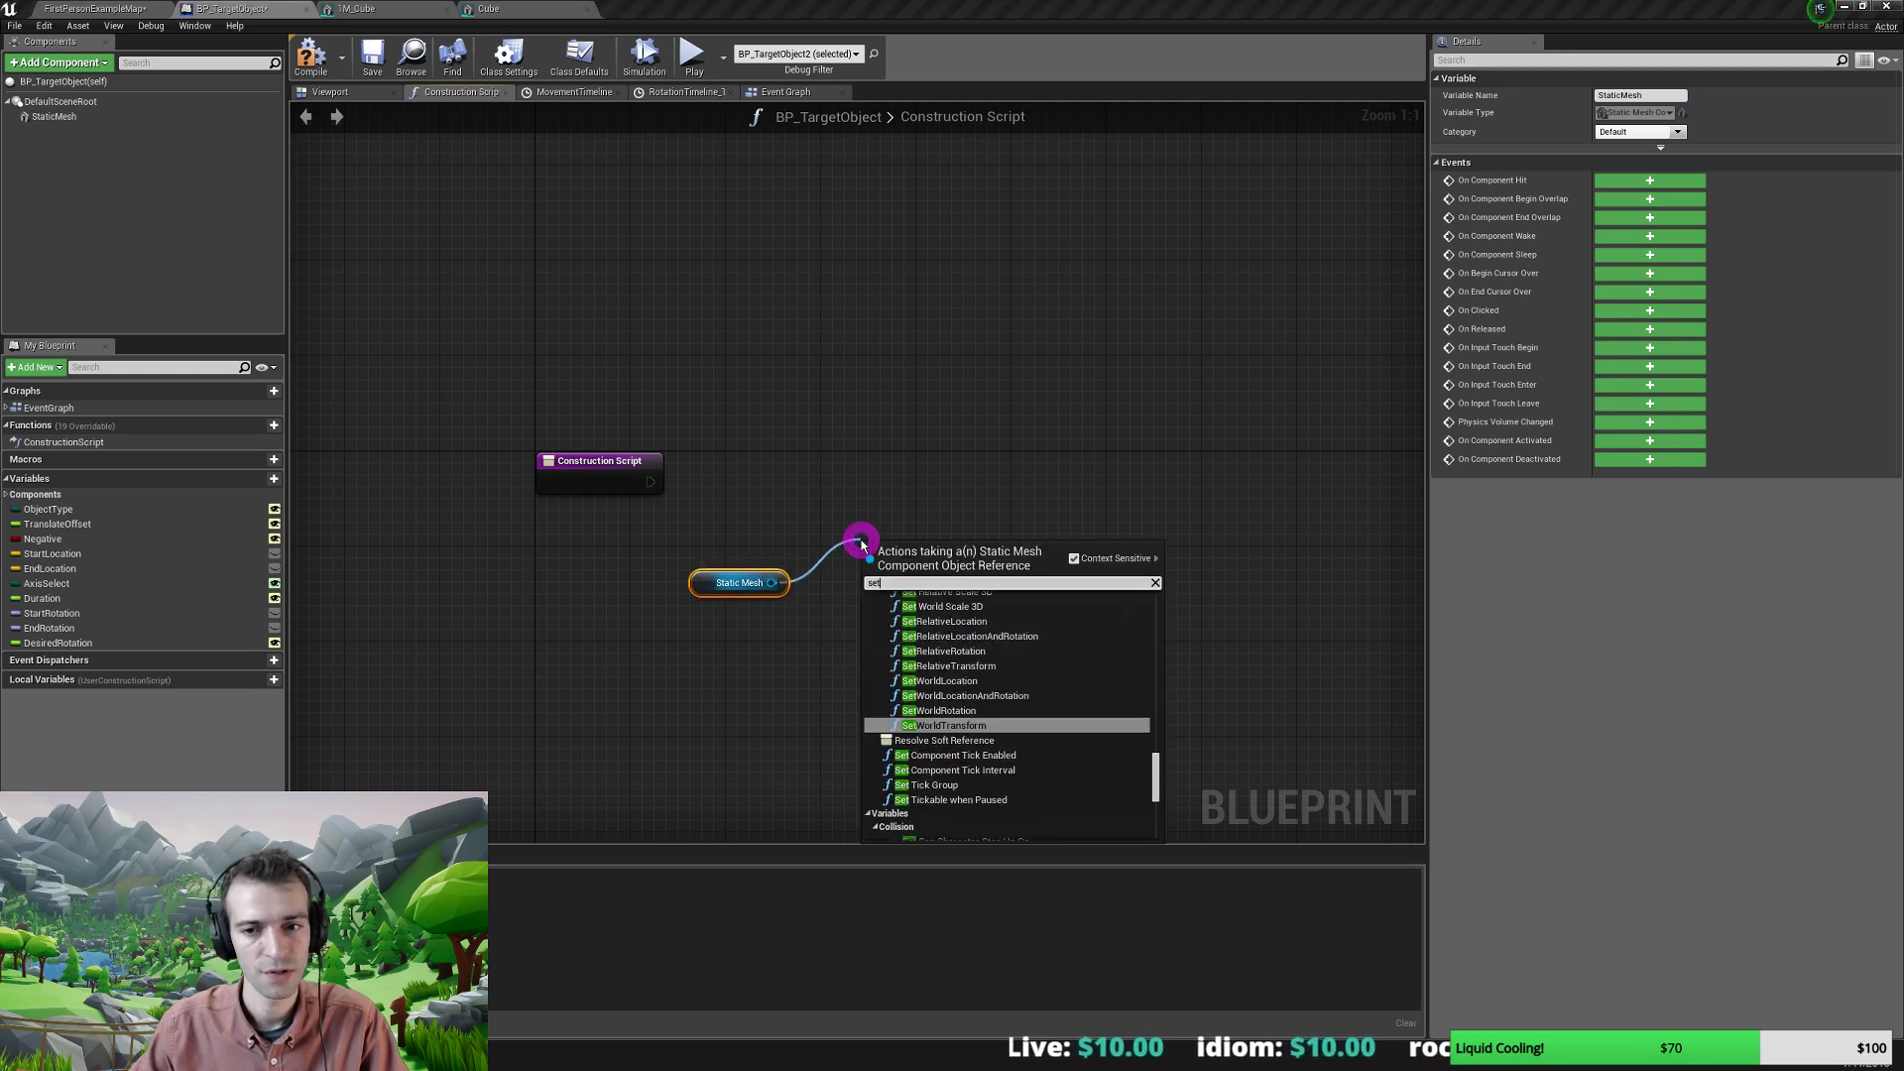
pyautogui.write(' stat')
pyautogui.click(956, 668)
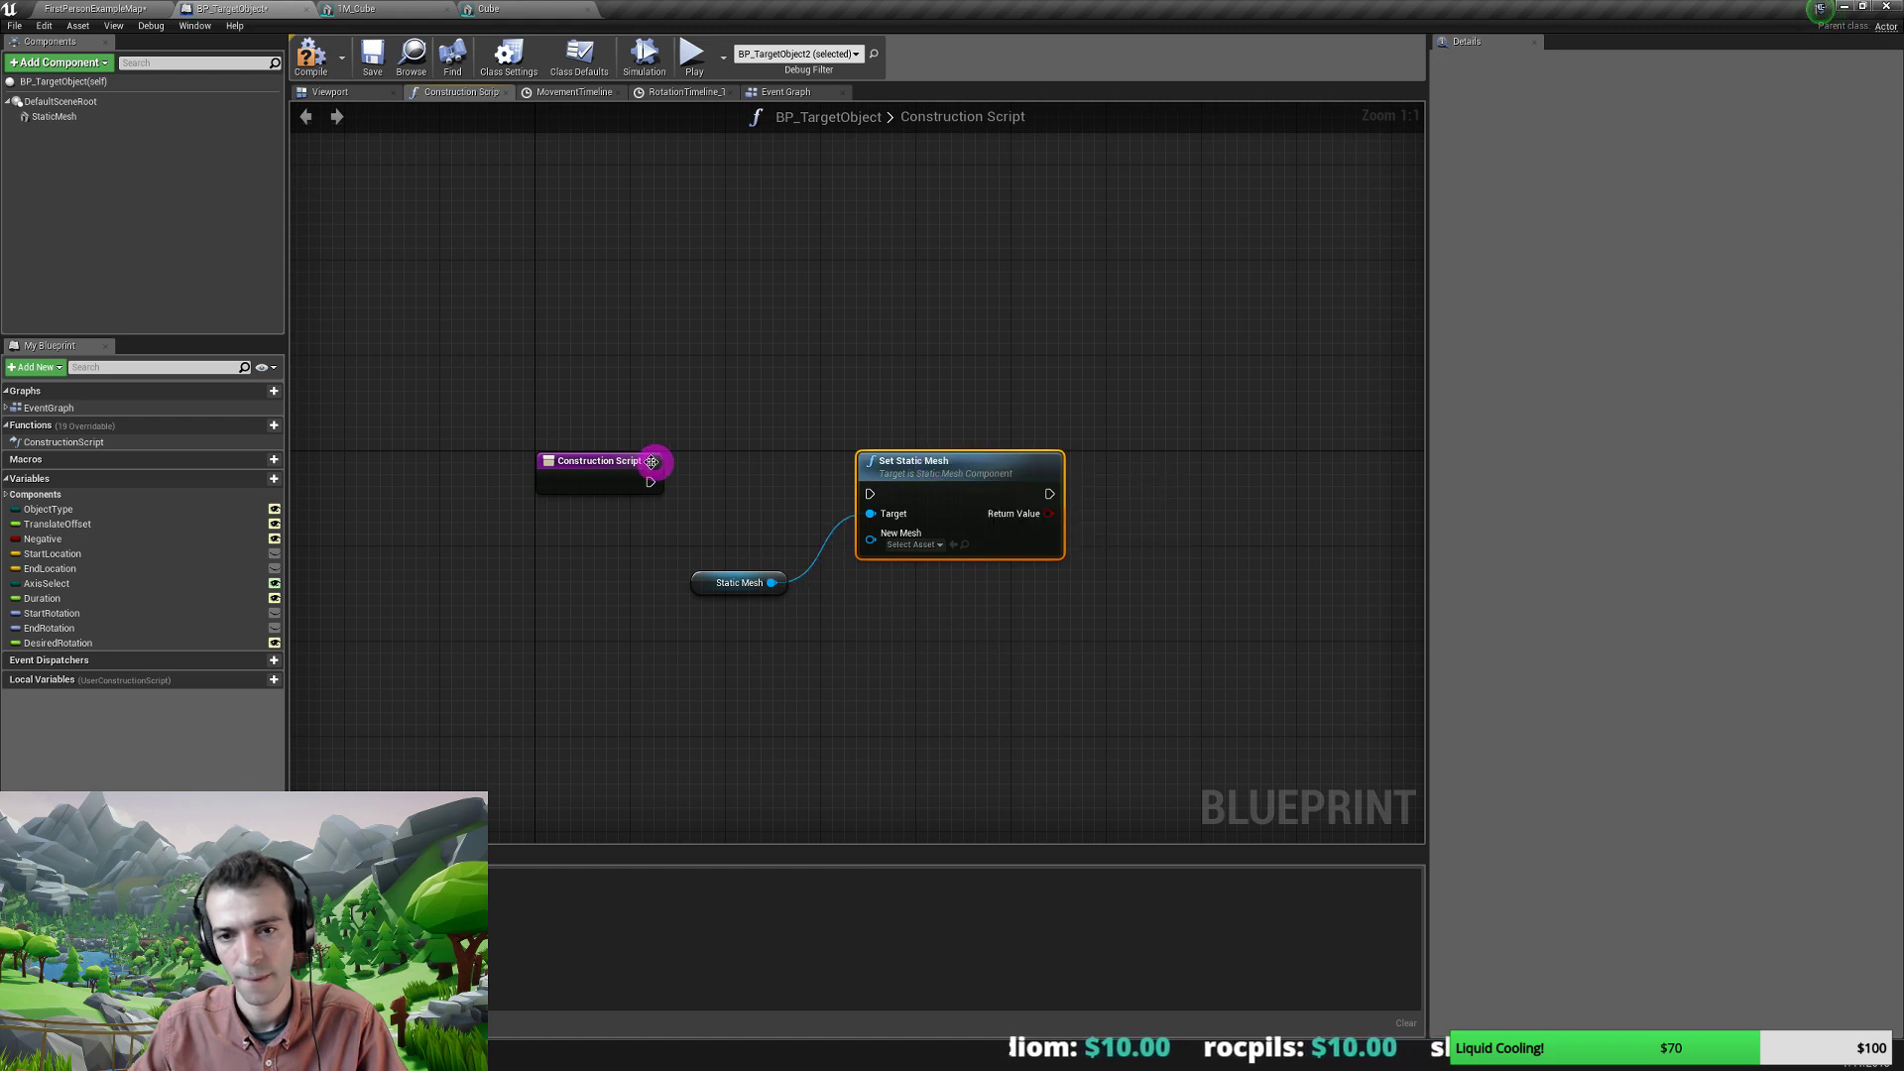
pyautogui.moveTo(648, 484); pyautogui.dragTo(870, 495)
pyautogui.moveTo(705, 582); pyautogui.dragTo(692, 536)
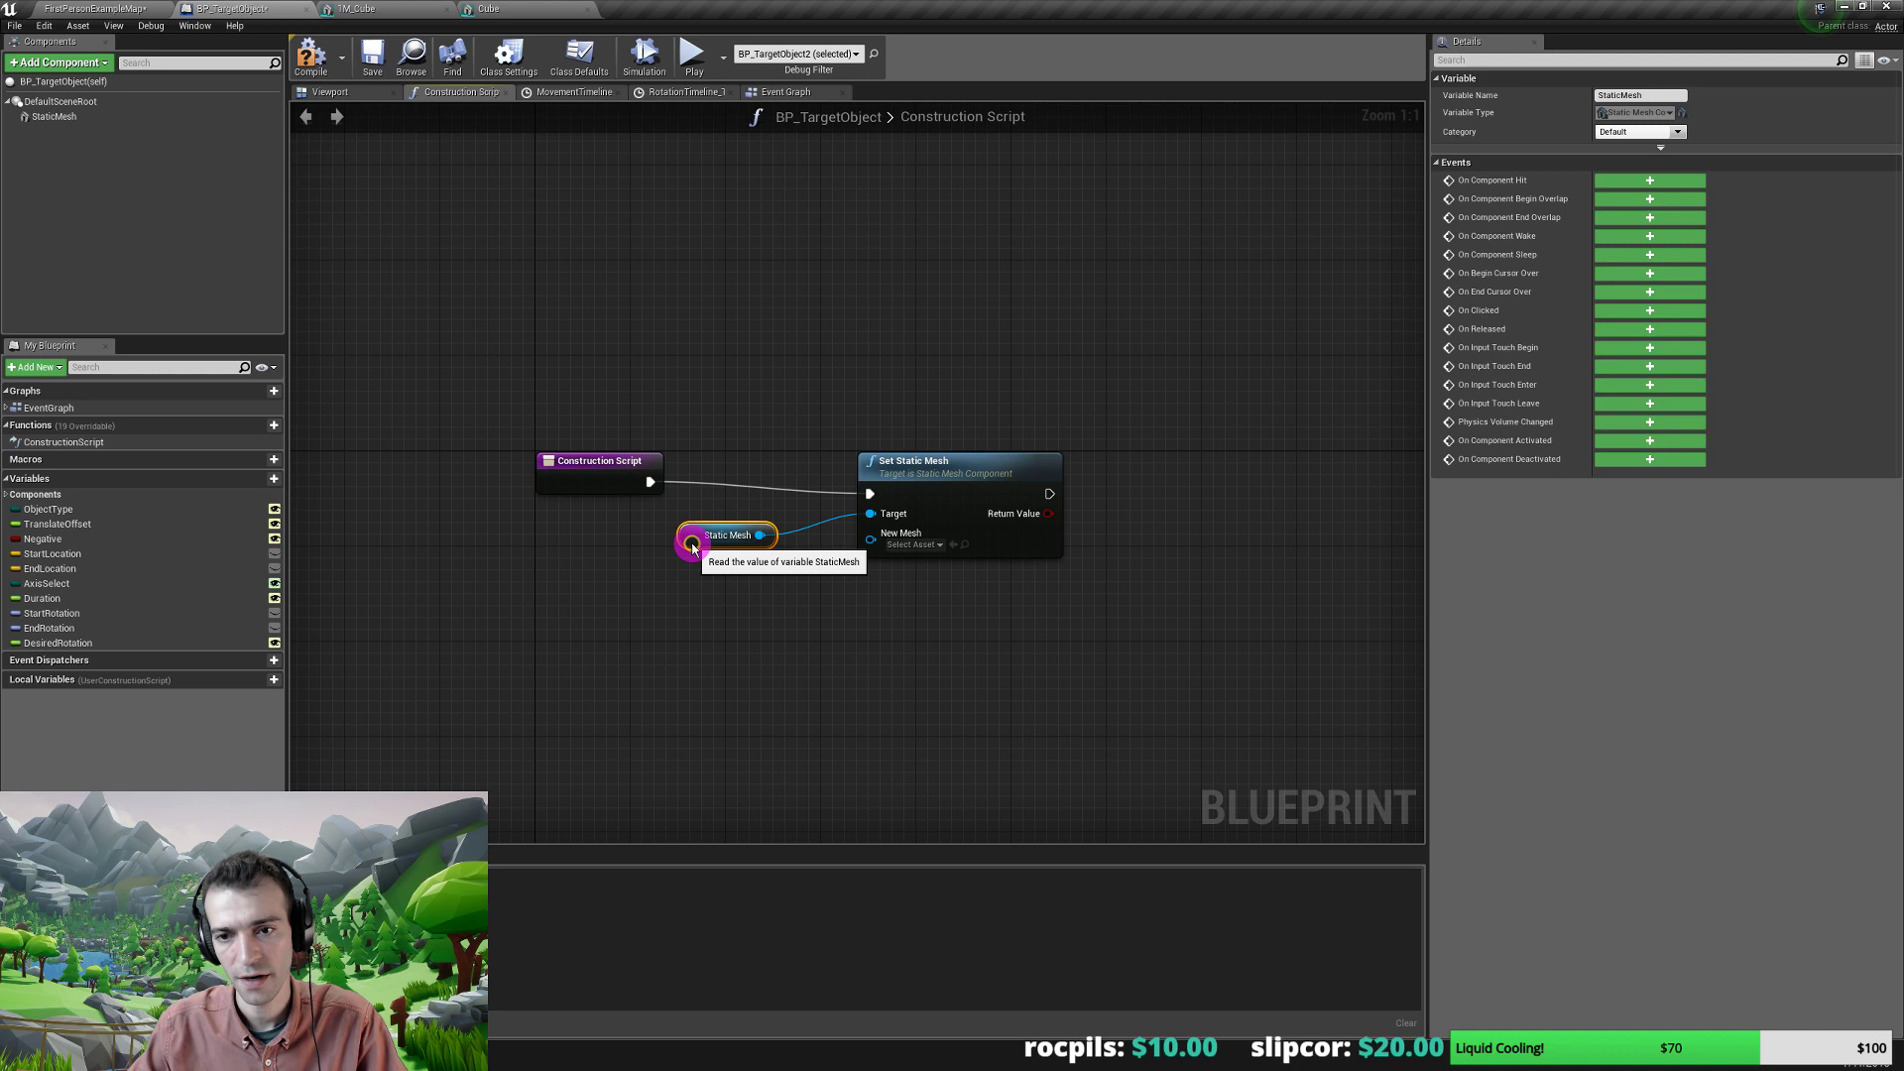
# Promote the New Mesh input to a variable named MeshToUse and place its node below the Static Mesh reference.
pyautogui.rightClick(870, 541)
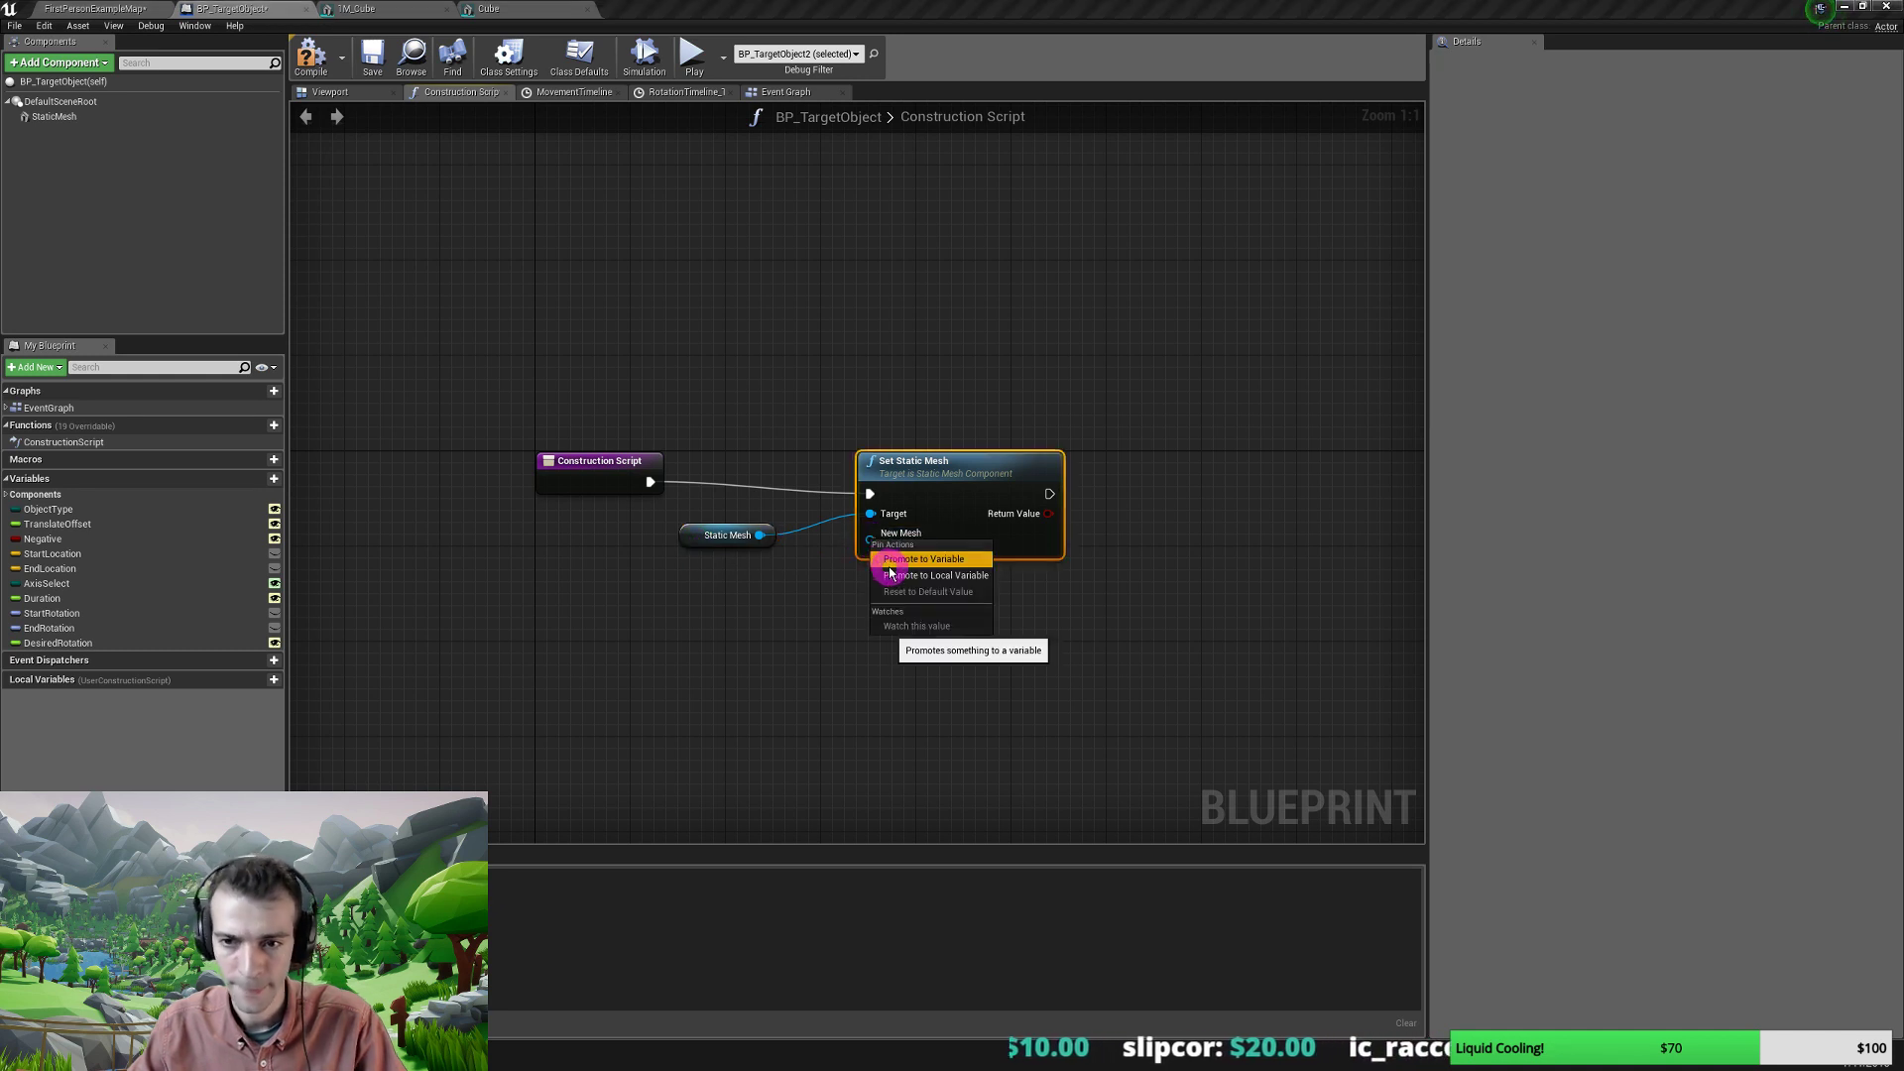
pyautogui.click(889, 560)
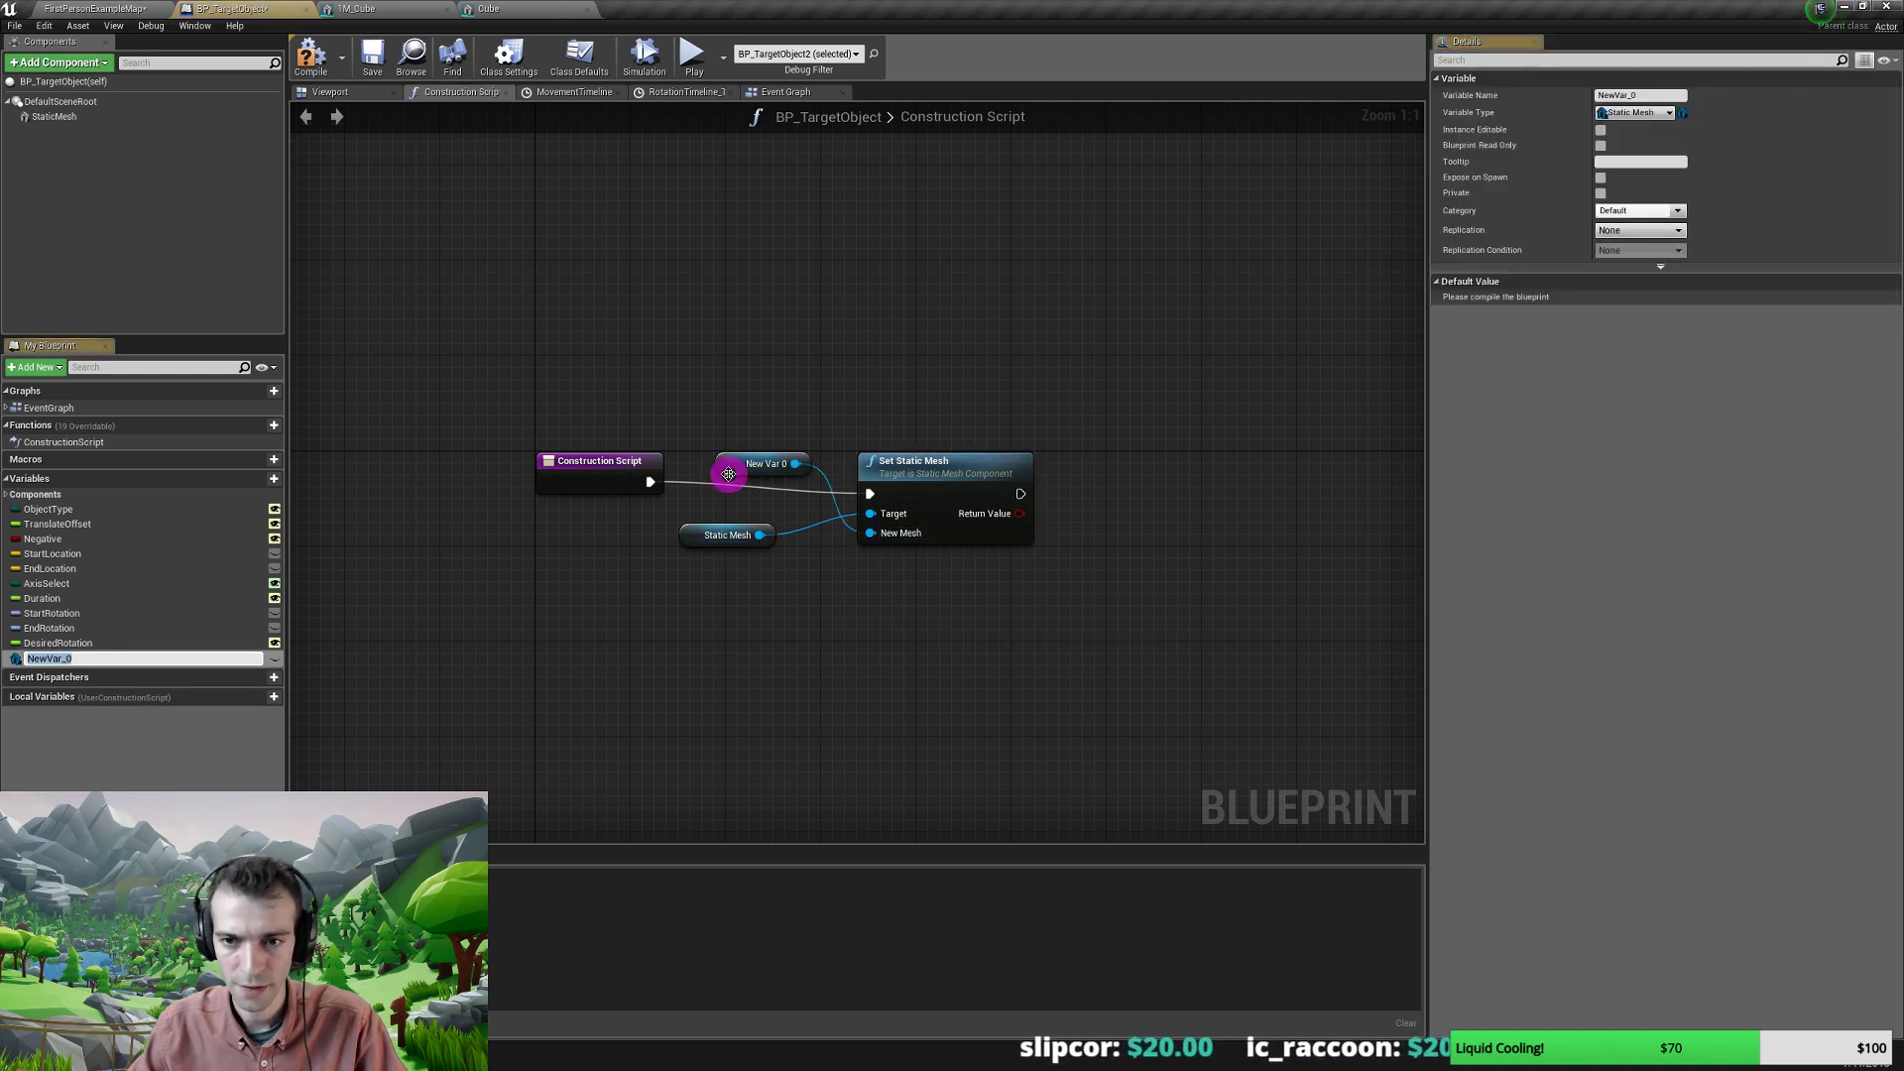
pyautogui.moveTo(729, 474); pyautogui.dragTo(694, 593)
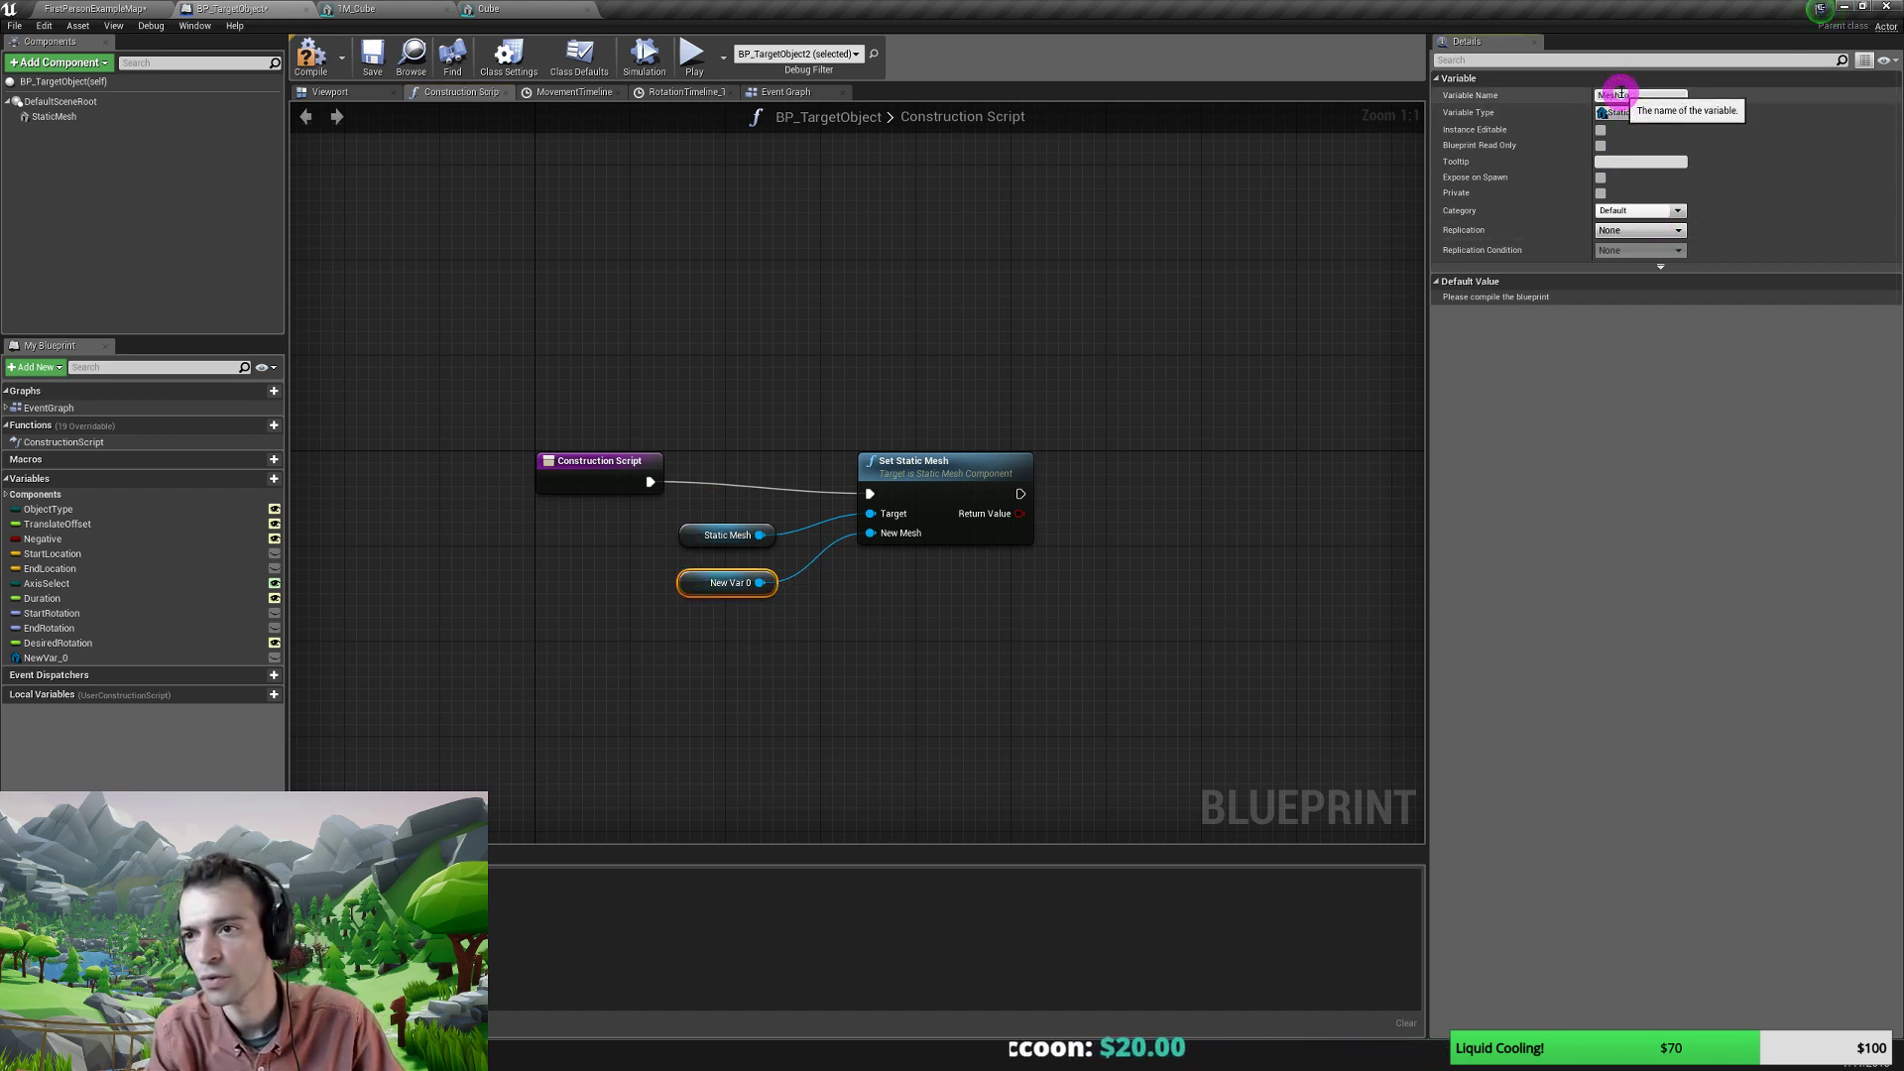
pyautogui.press('Return')
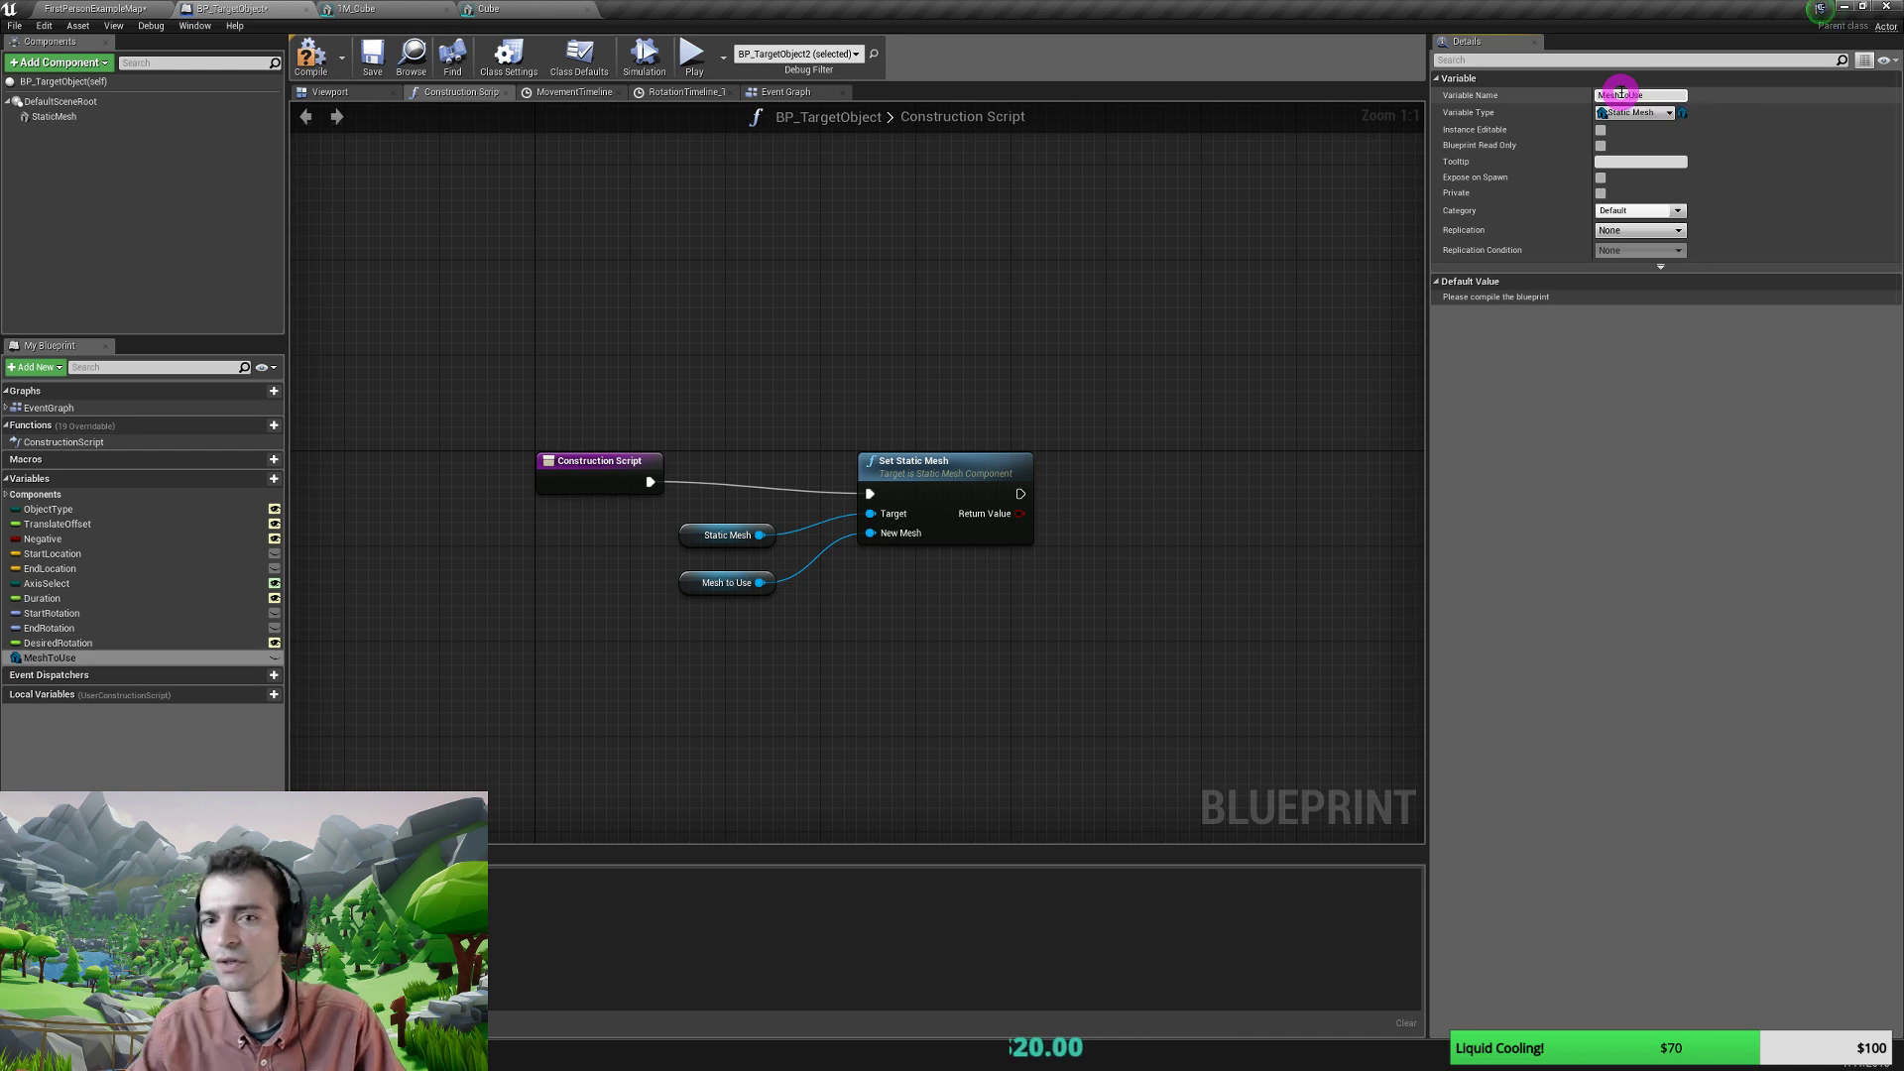
# Make the MeshToUse variable instance editable, and compile and save BP_TargetObject.
pyautogui.click(275, 658)
pyautogui.click(311, 57)
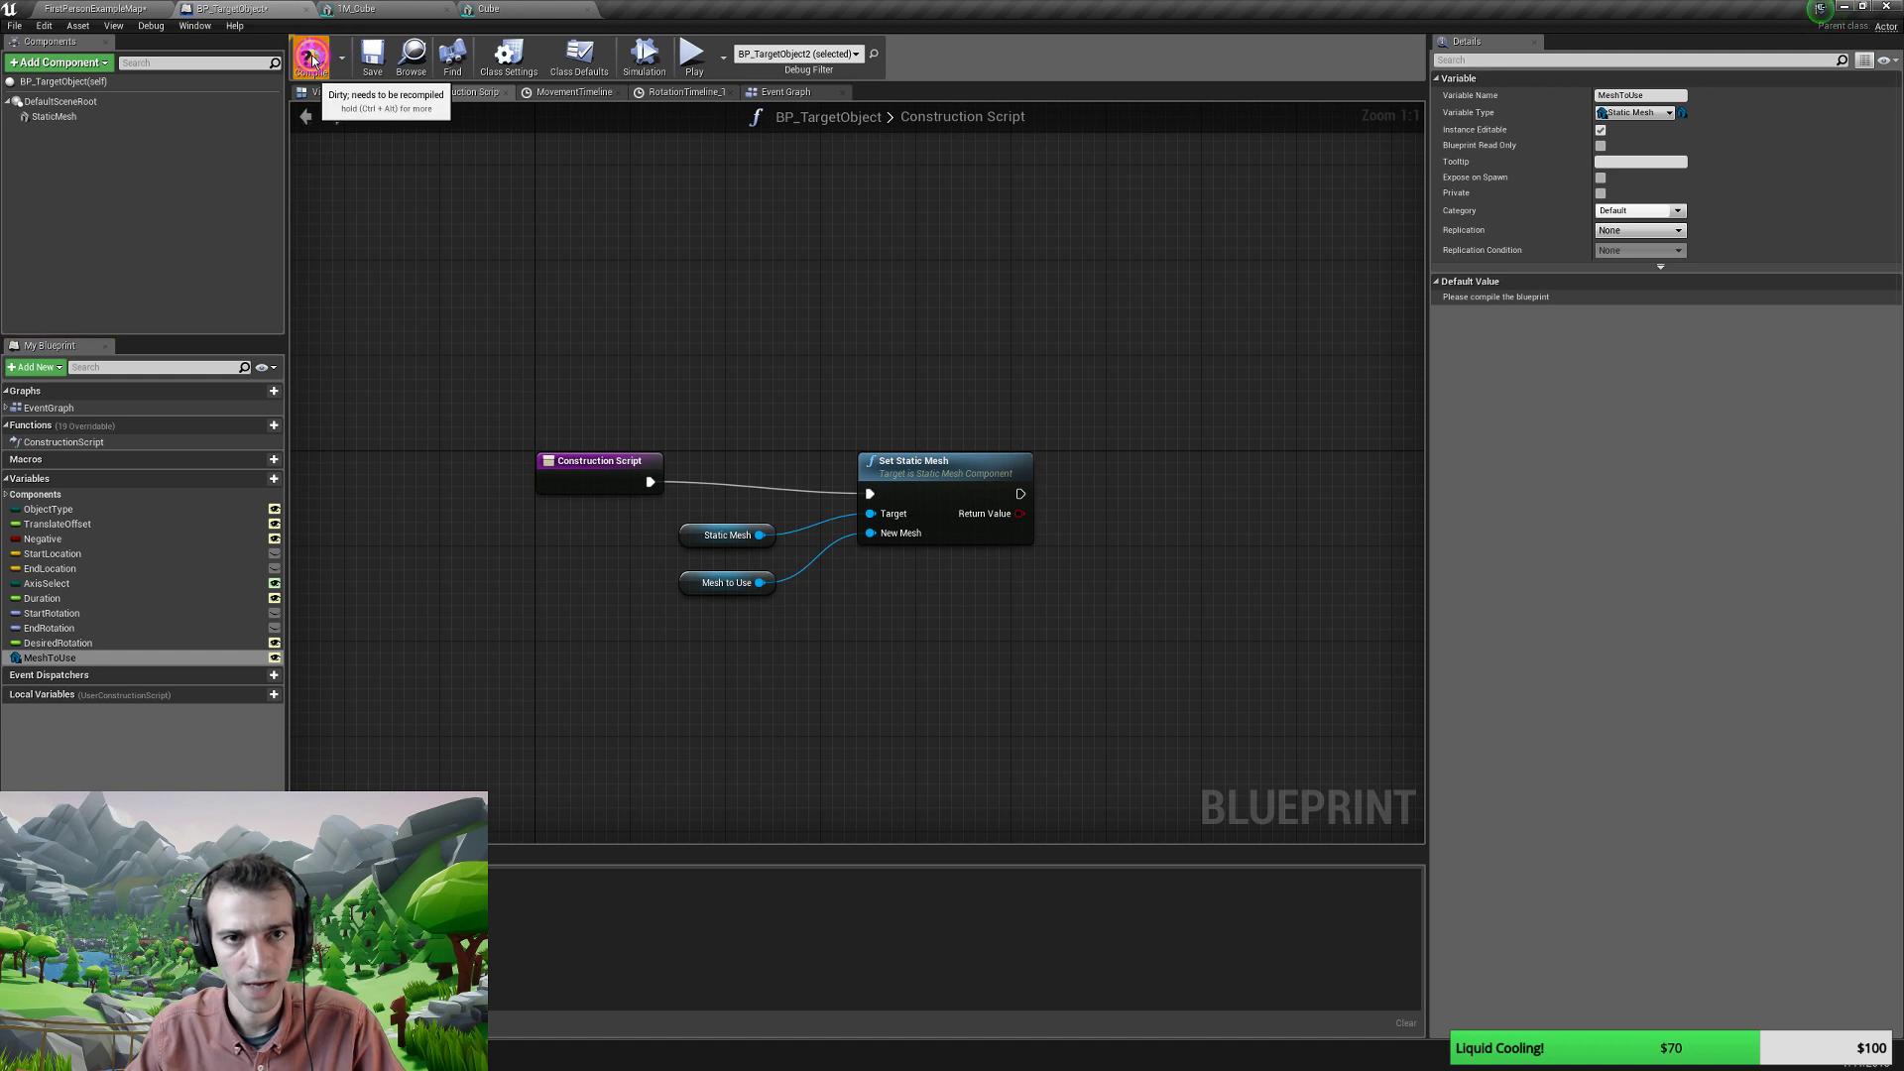
pyautogui.click(372, 62)
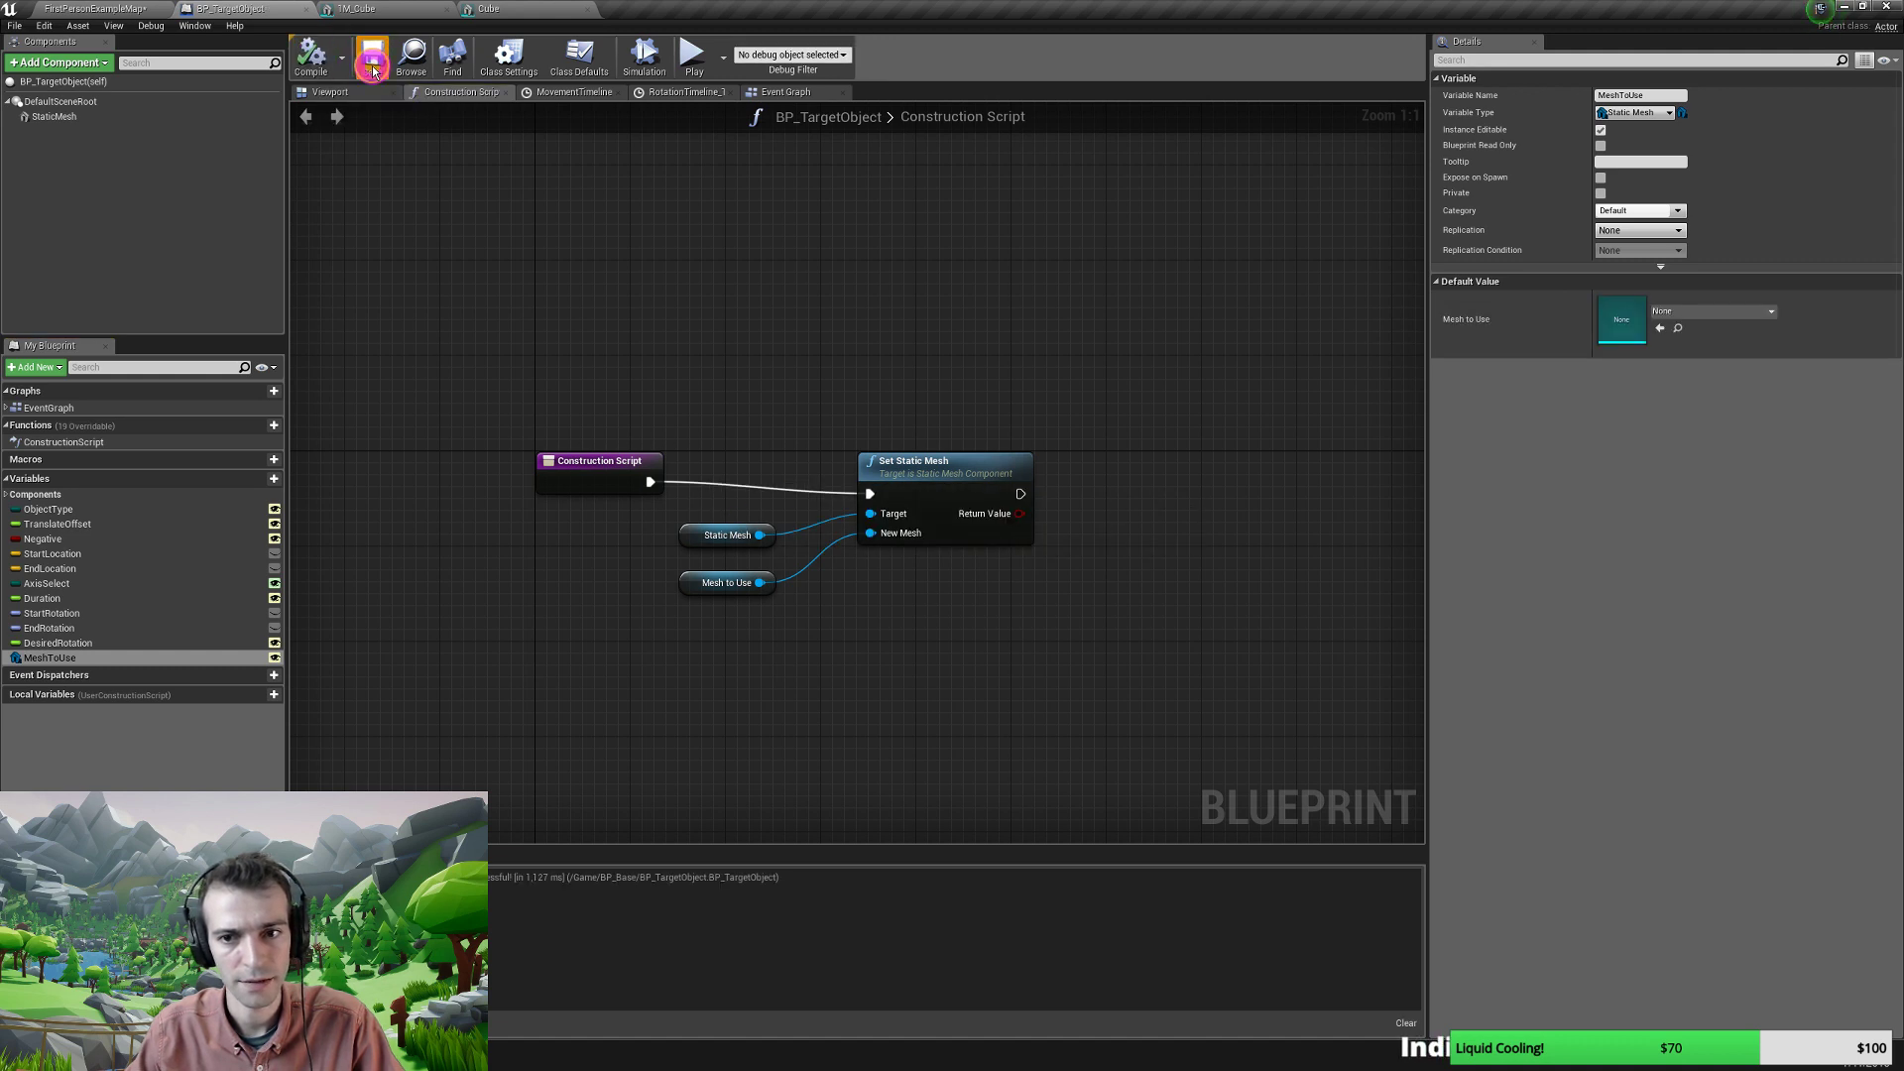
# Move the Construction Script entry node farther from Set Static Mesh and paste a copy of the Mesh to Use reference between them.
pyautogui.click(434, 536)
pyautogui.moveTo(579, 531); pyautogui.dragTo(753, 556, button='right')
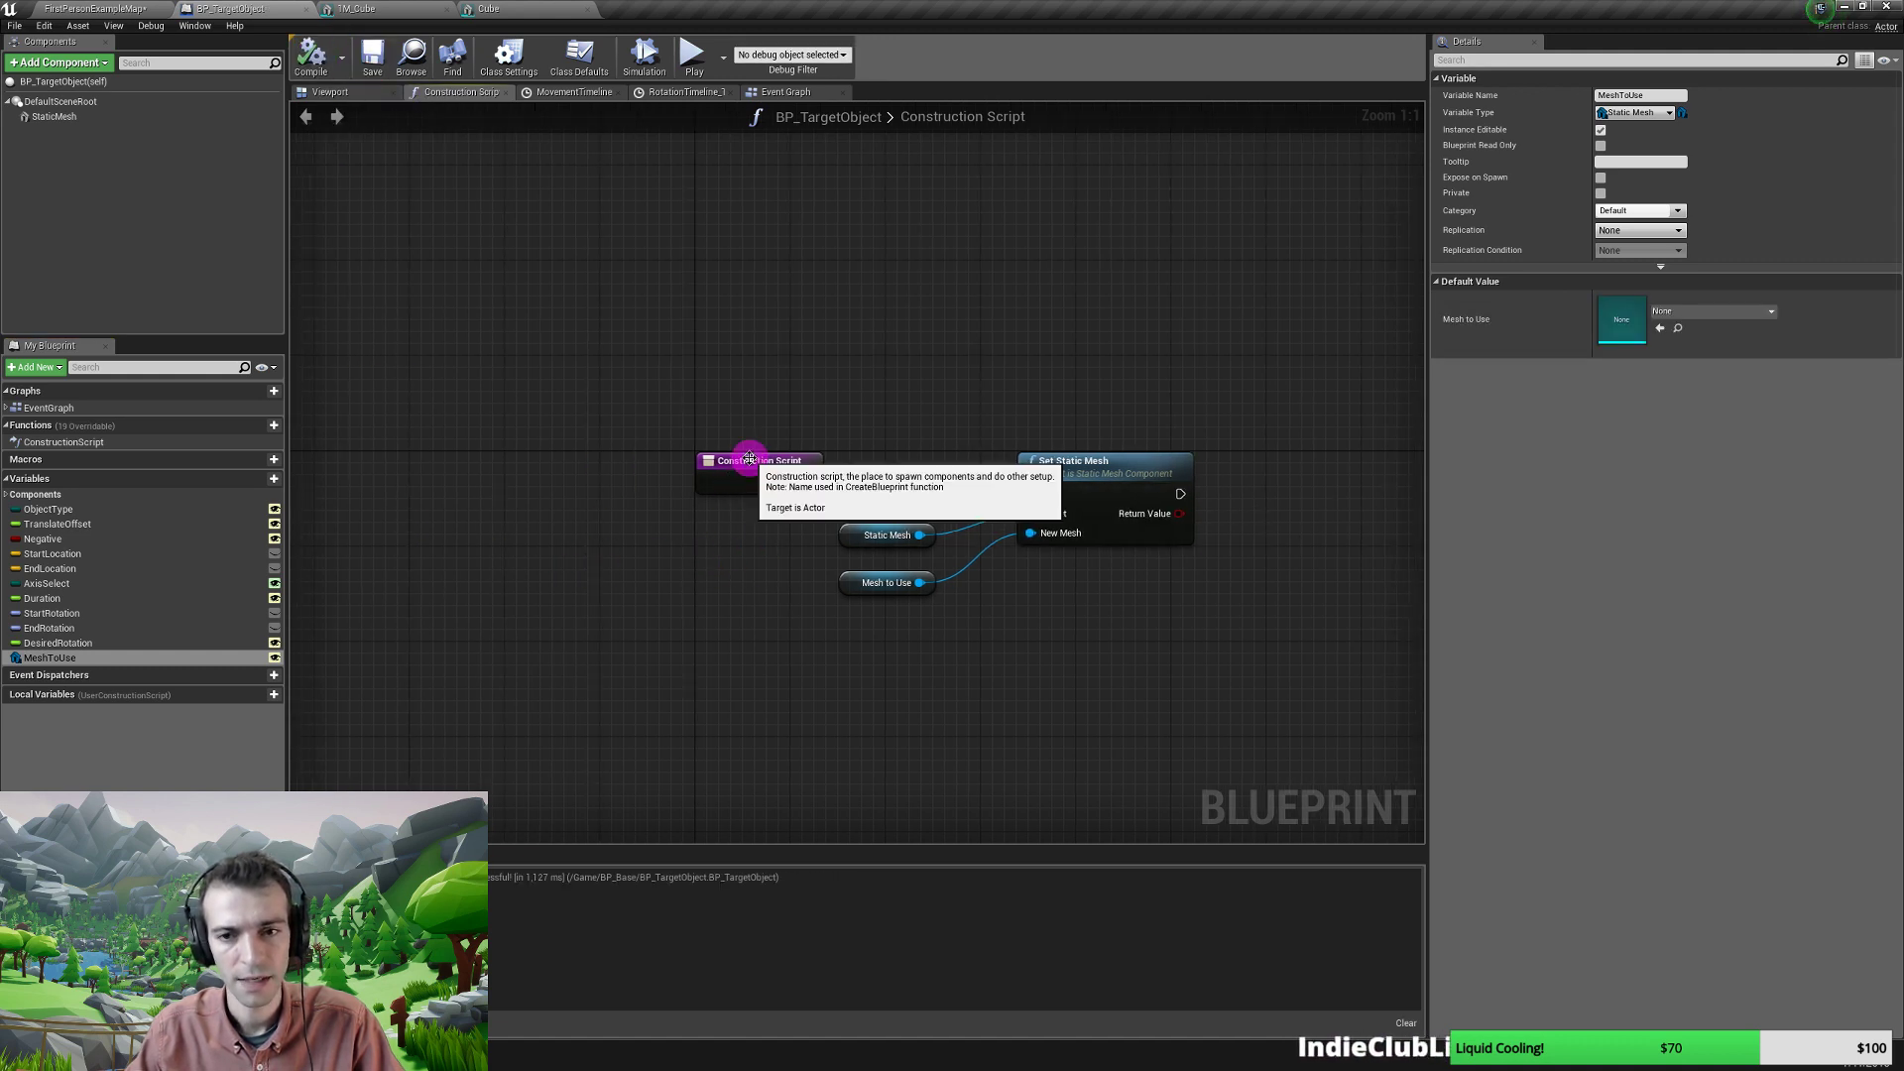
pyautogui.moveTo(744, 461); pyautogui.dragTo(480, 461)
pyautogui.click(851, 587)
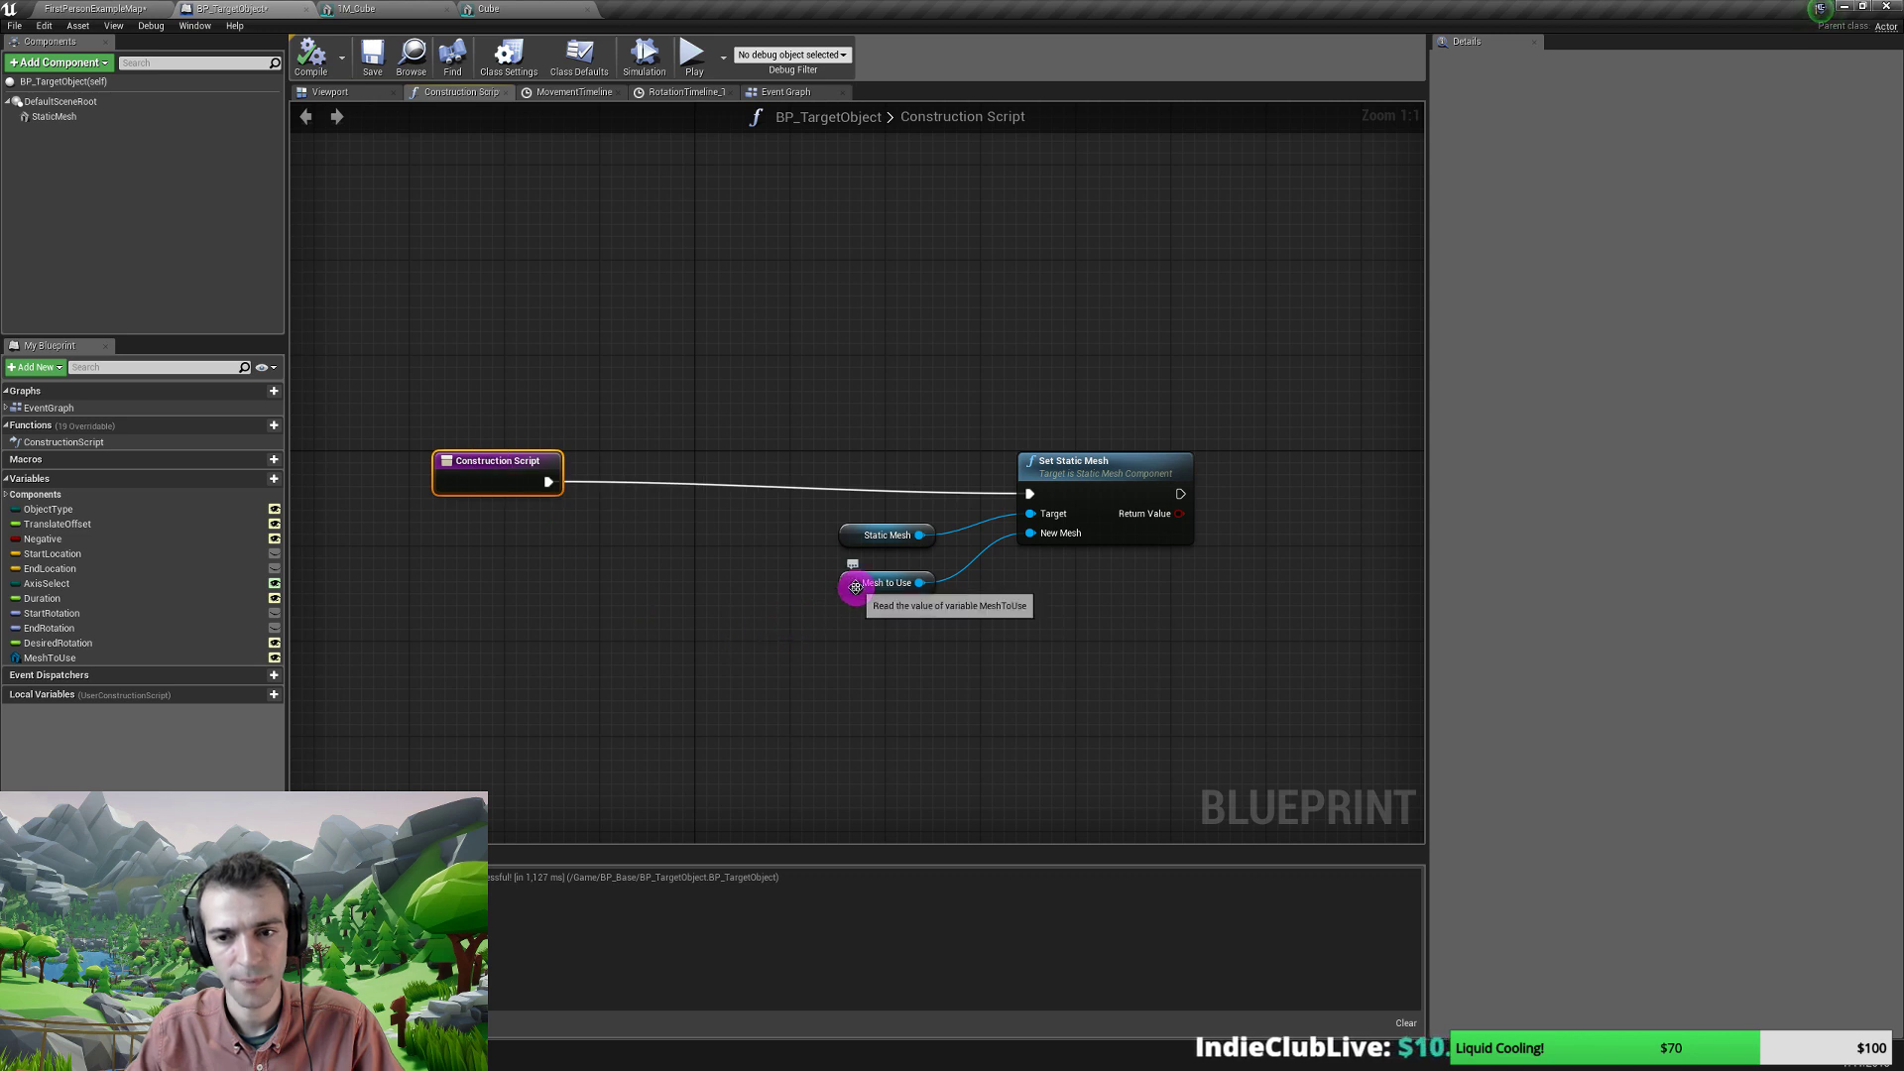
pyautogui.hotkey('ctrl', 'c')
pyautogui.click(565, 591)
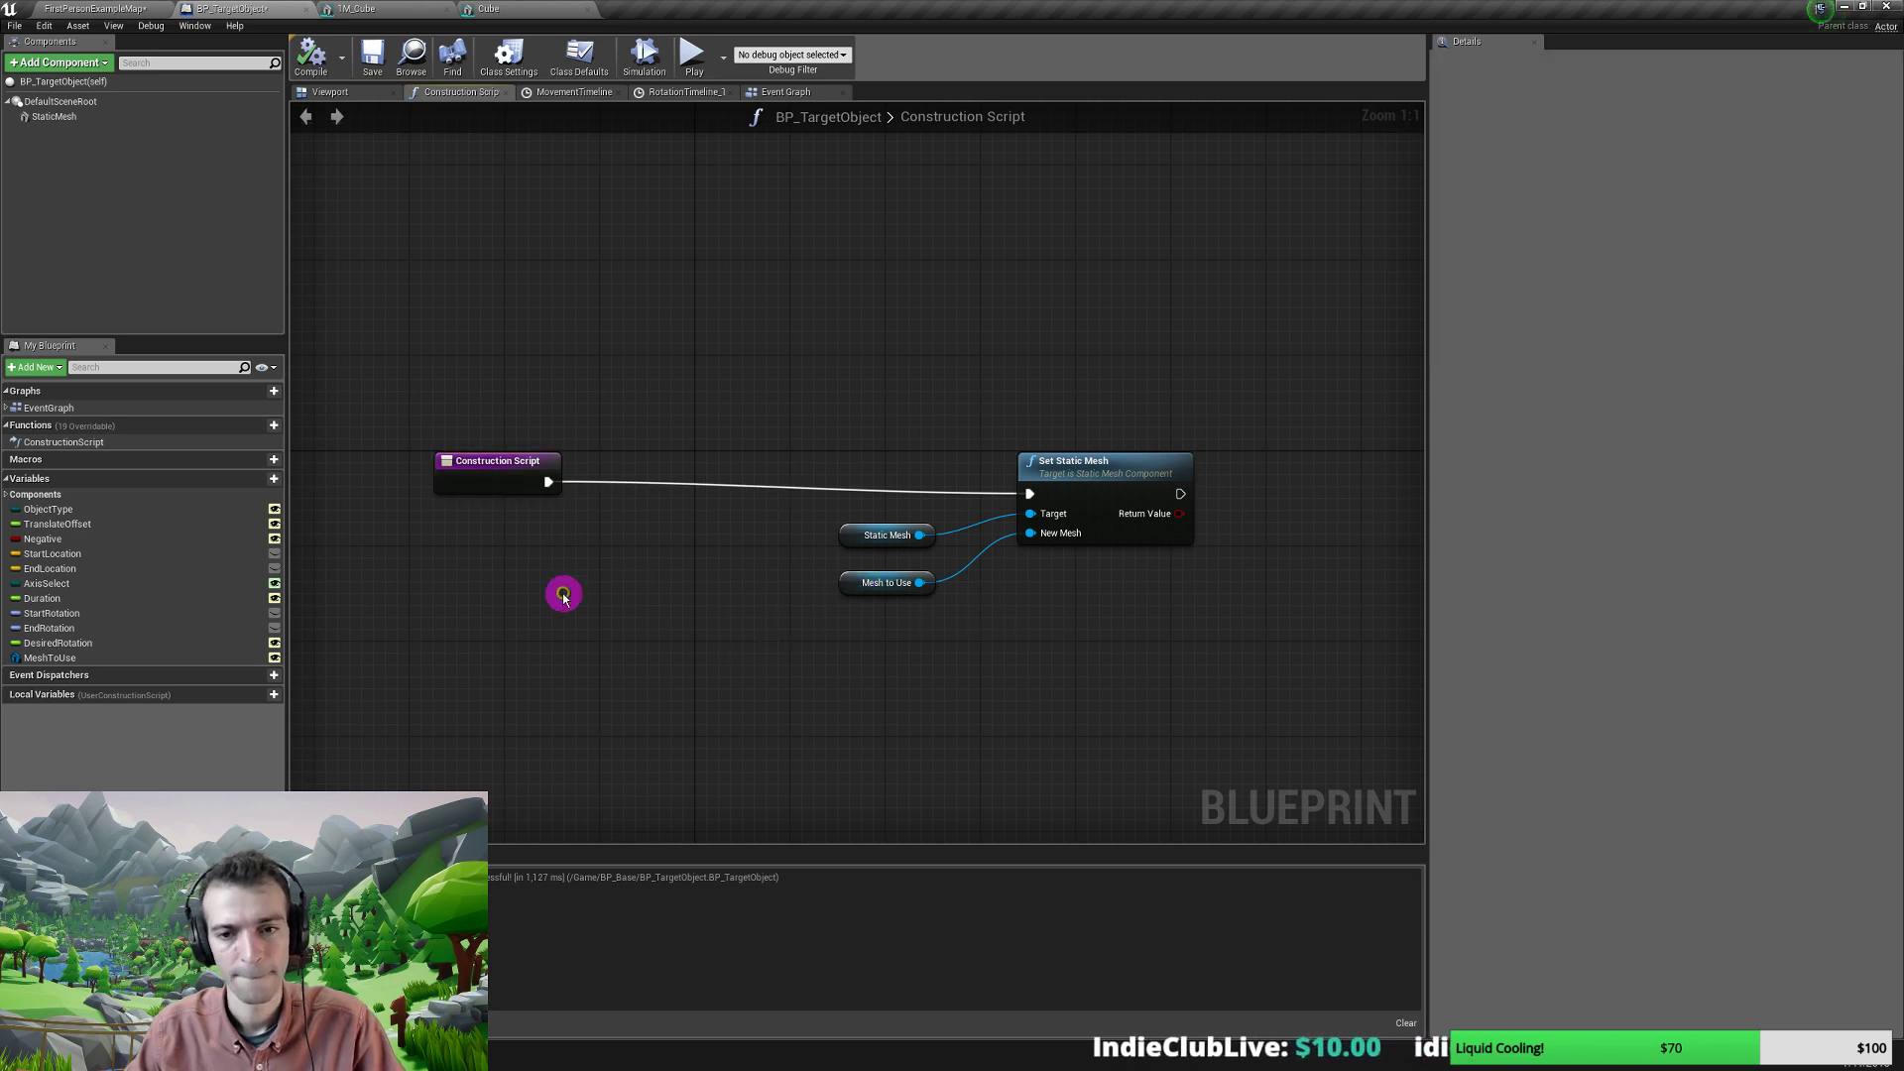
pyautogui.hotkey('ctrl', 'v')
# Add an IsValid check on the copied Mesh to Use, run Set Static Mesh from its Is Valid output, and compile the blueprint.
pyautogui.moveTo(647, 605); pyautogui.dragTo(707, 522)
pyautogui.write('is va')
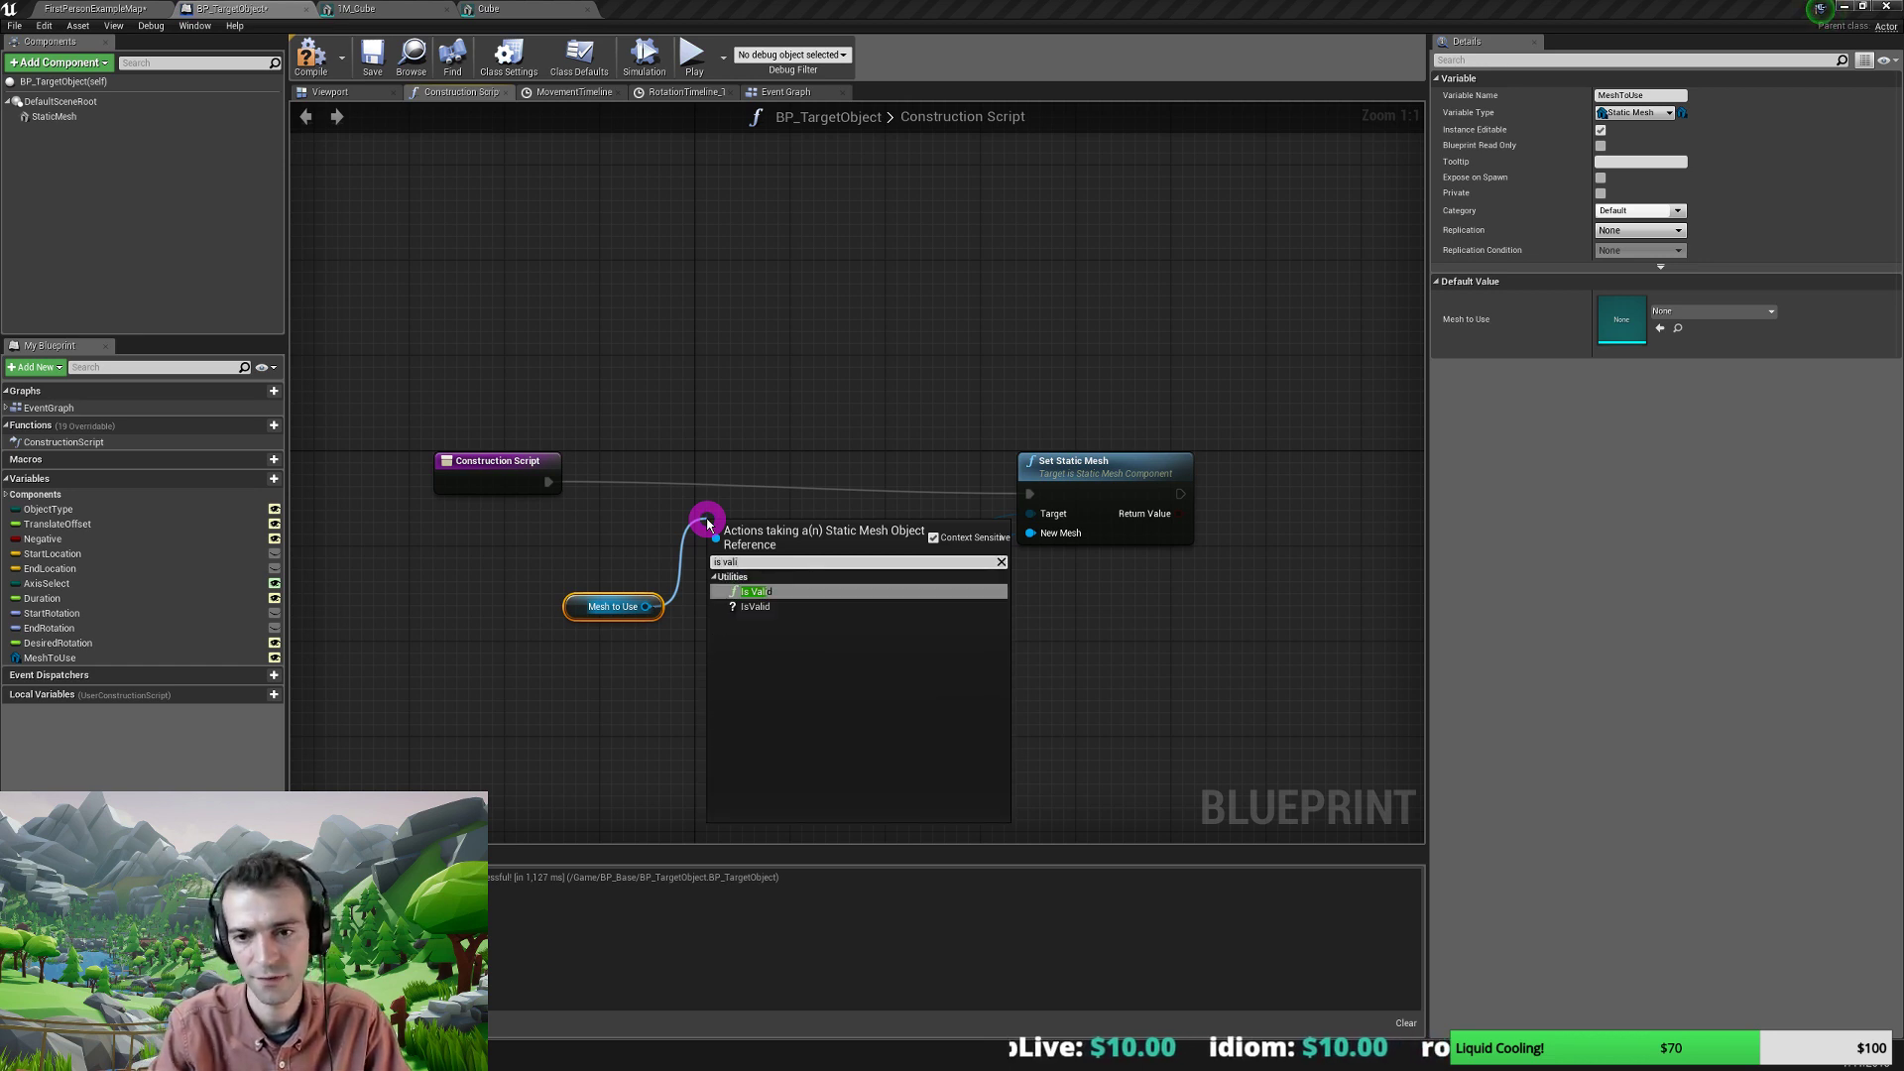
pyautogui.click(753, 613)
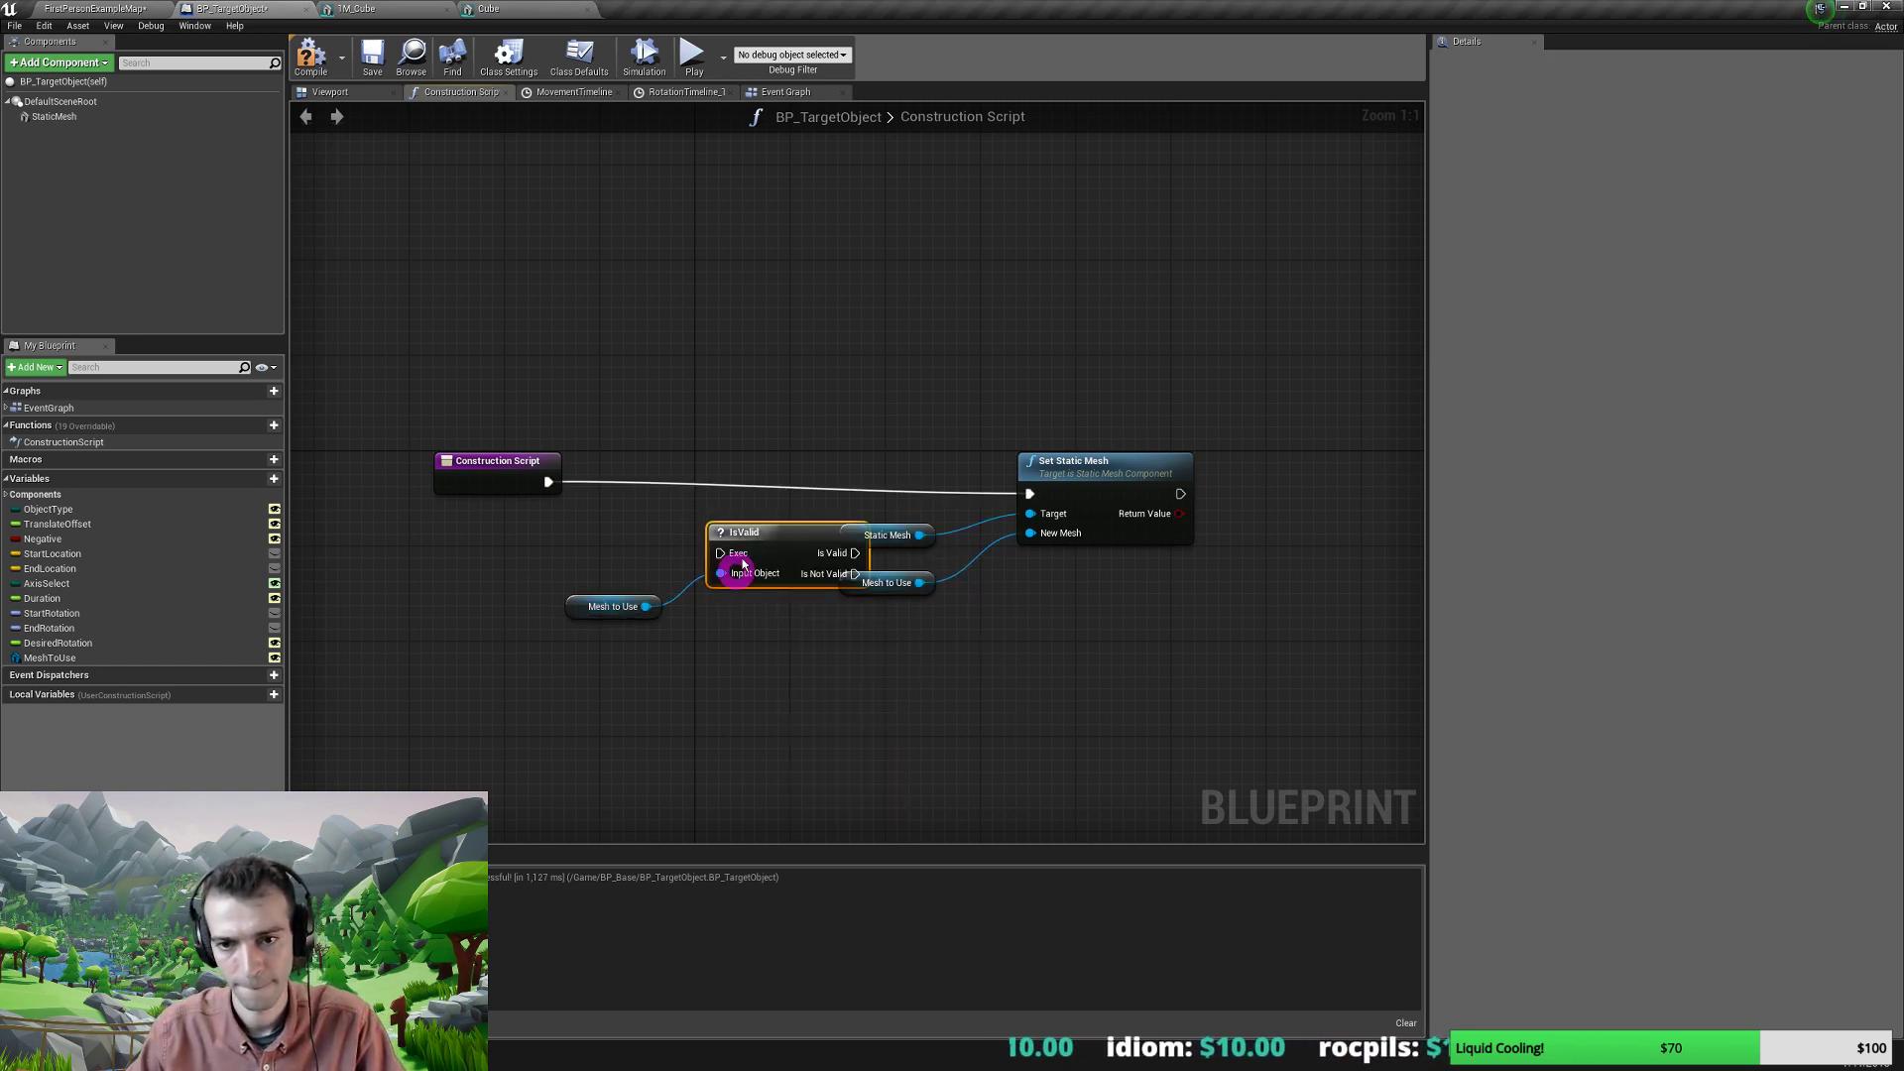
pyautogui.moveTo(757, 527); pyautogui.dragTo(721, 458)
pyautogui.moveTo(548, 482); pyautogui.dragTo(685, 482)
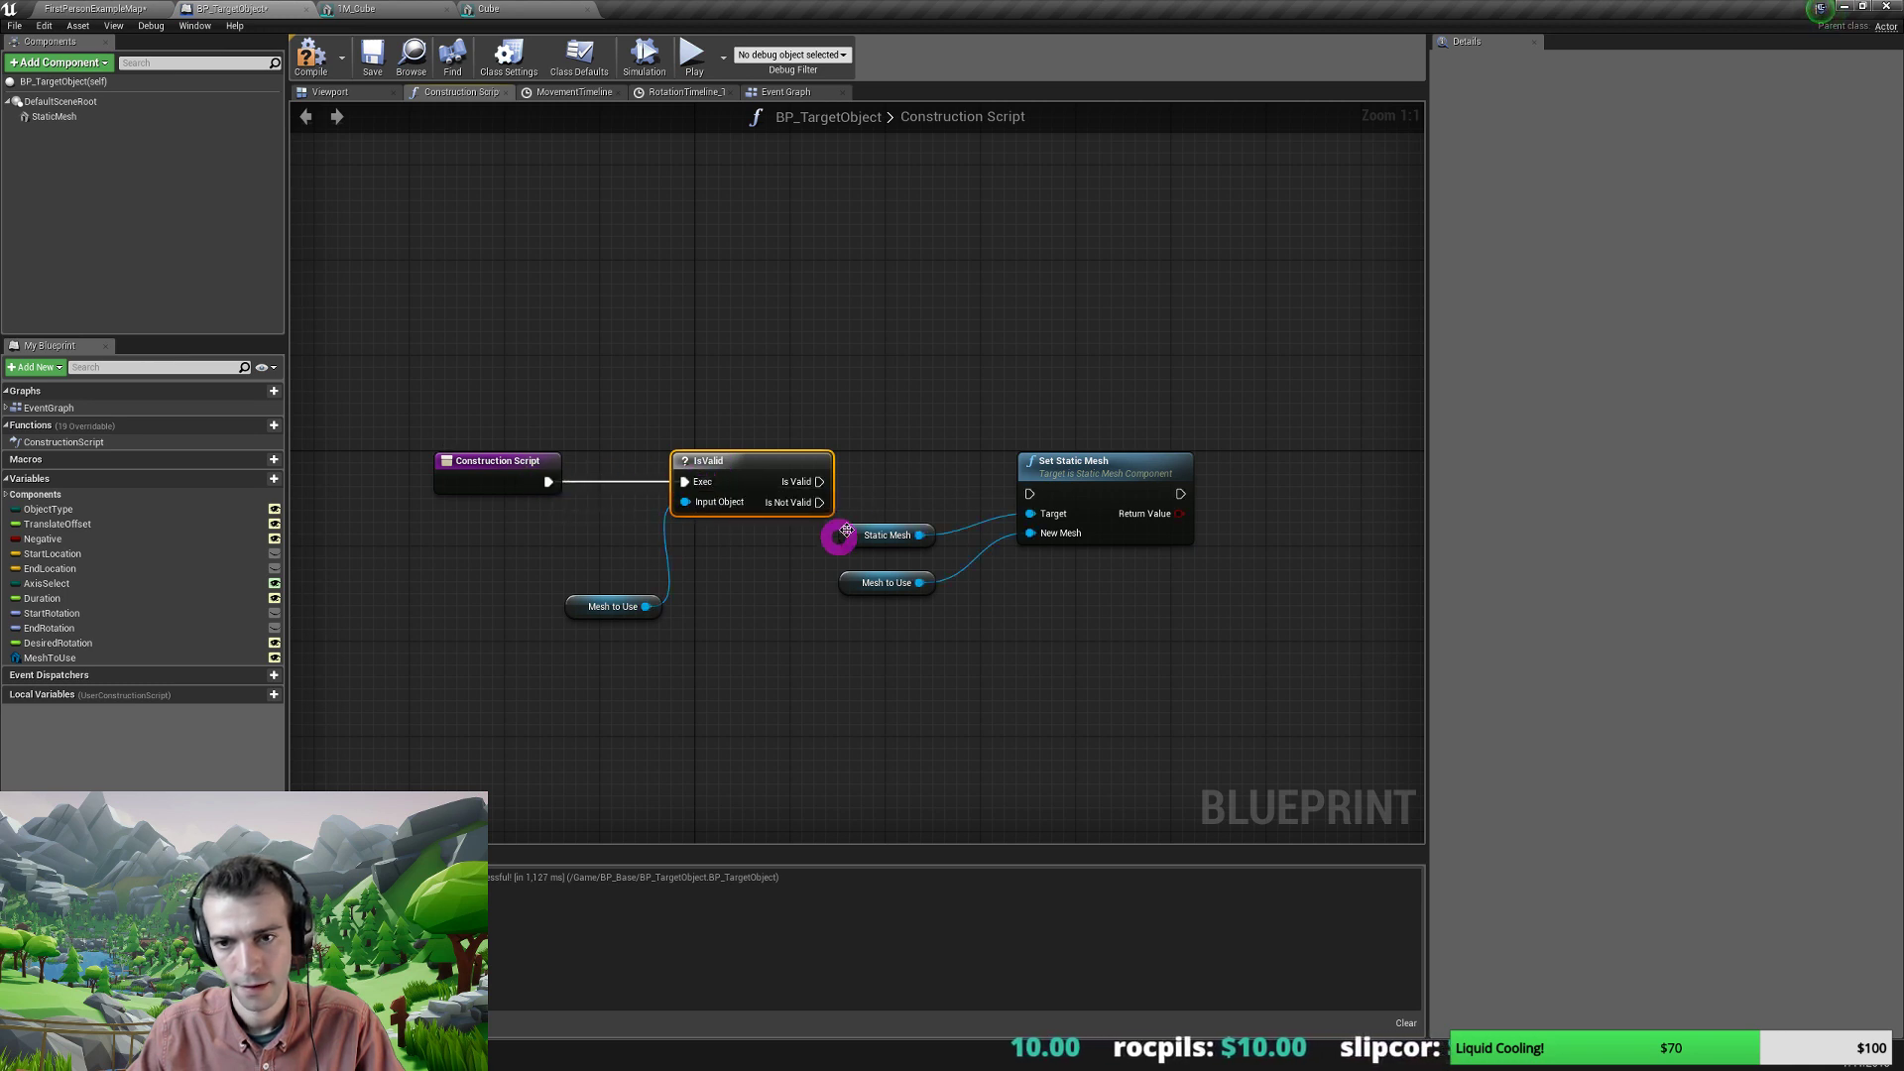
pyautogui.moveTo(828, 482); pyautogui.dragTo(1028, 494)
pyautogui.moveTo(574, 608); pyautogui.dragTo(555, 555)
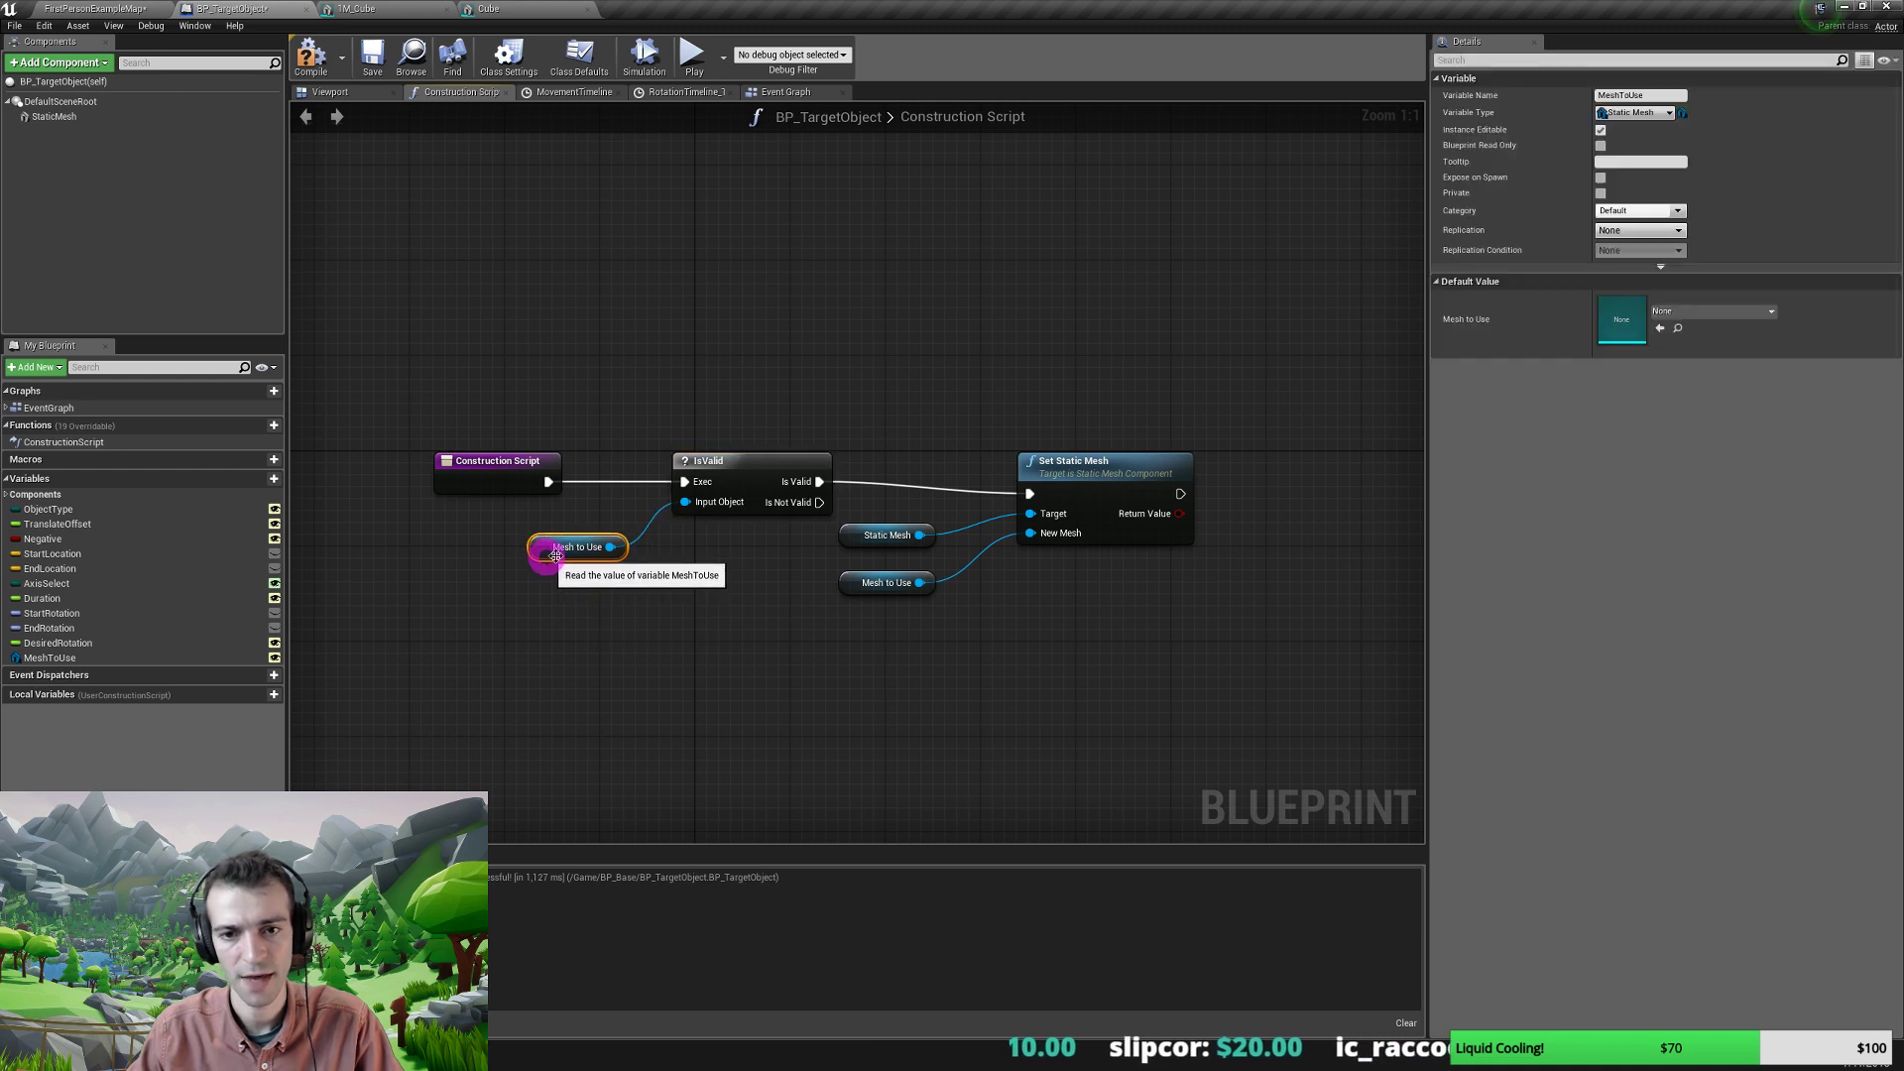
pyautogui.click(311, 61)
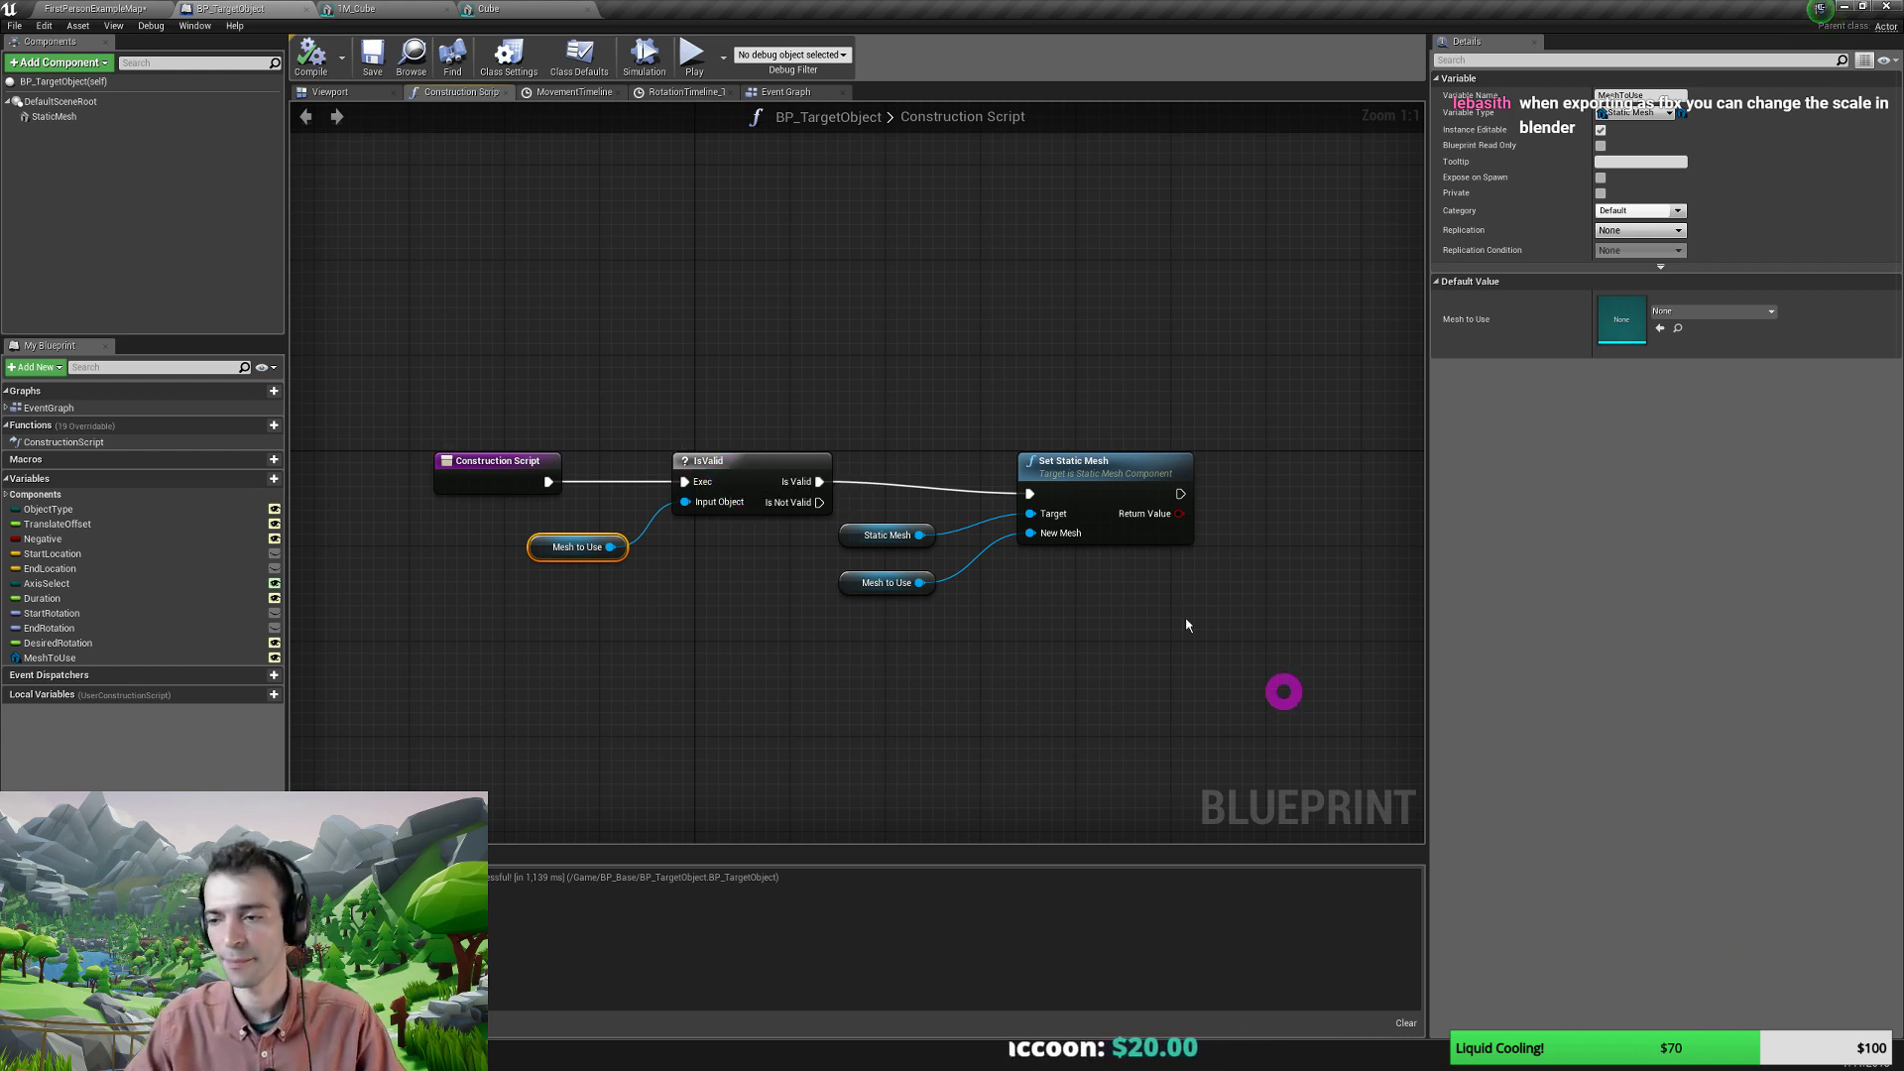
# Switch to Blender, open the FBX export for large_proto_cube01.fbx, and bring its scale setting into view.
pyautogui.hotkey('alt', 'Tab')
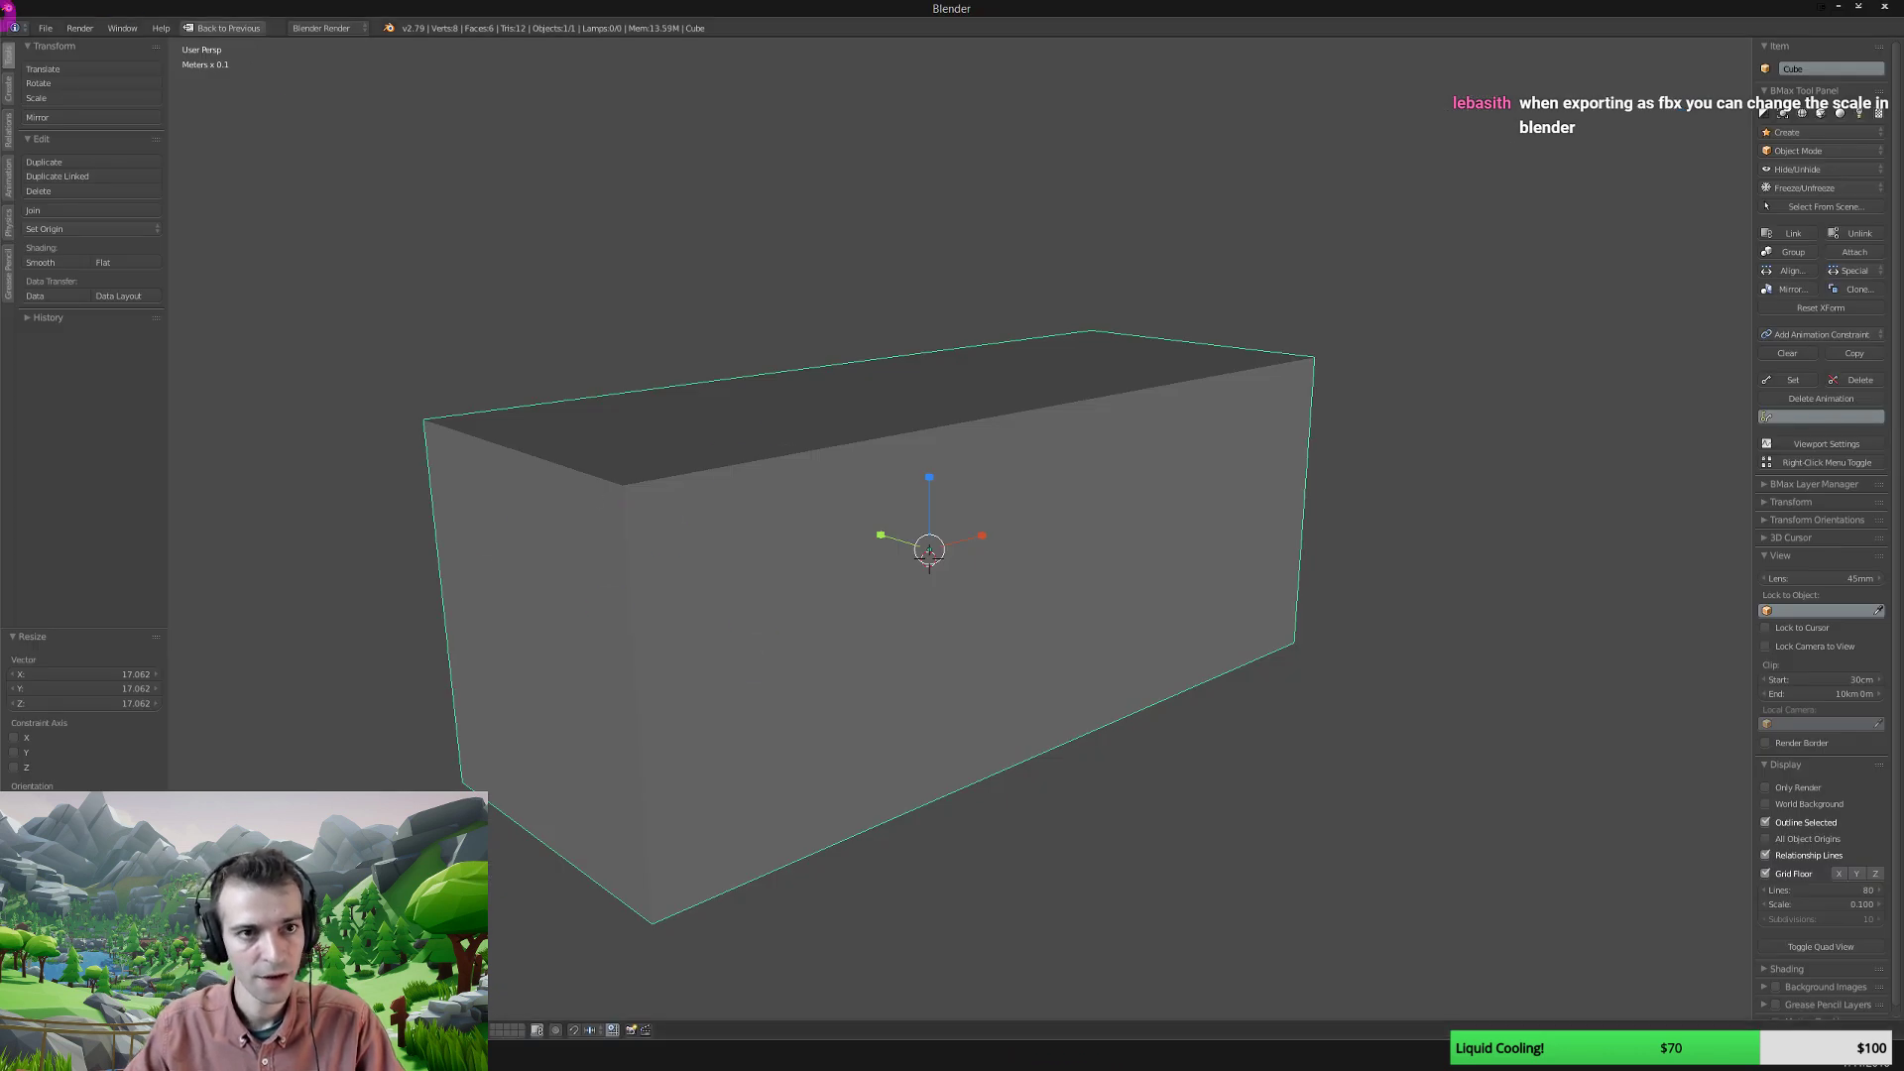
pyautogui.click(53, 28)
pyautogui.moveTo(106, 327)
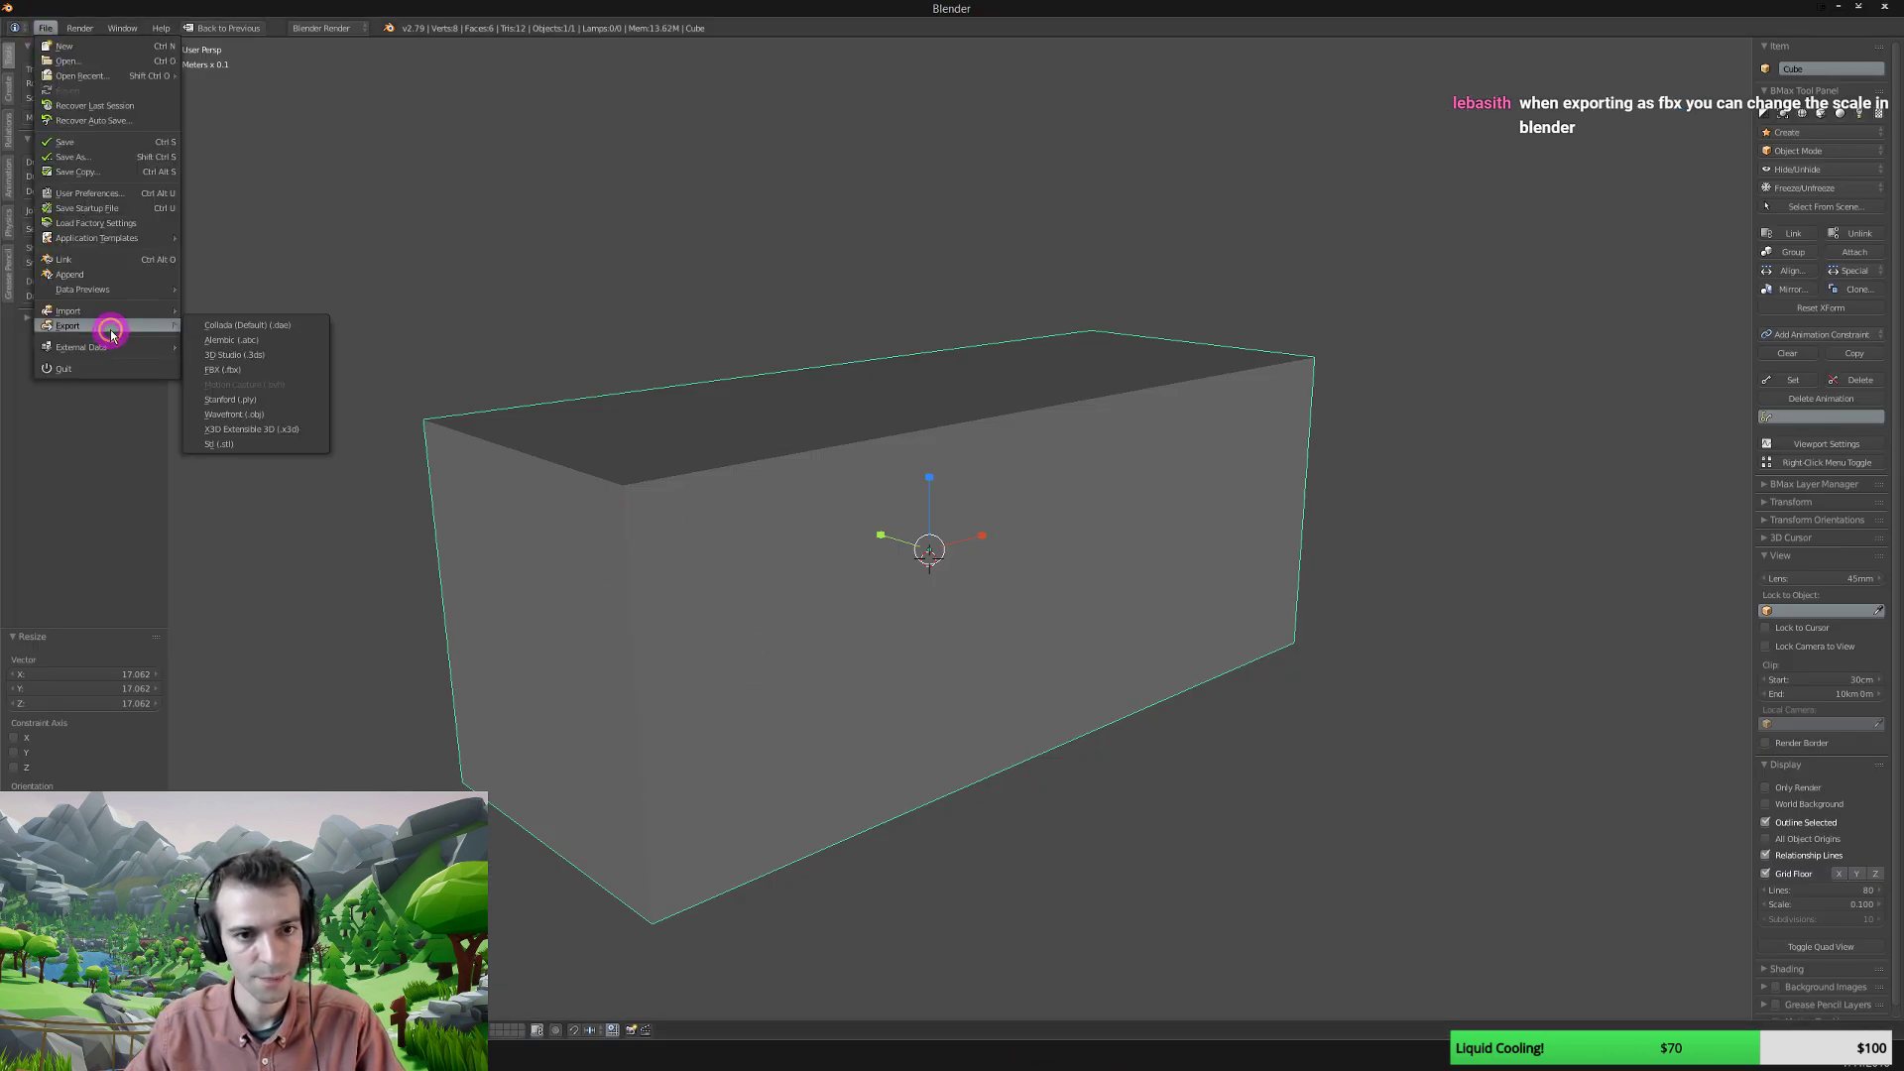
pyautogui.click(253, 369)
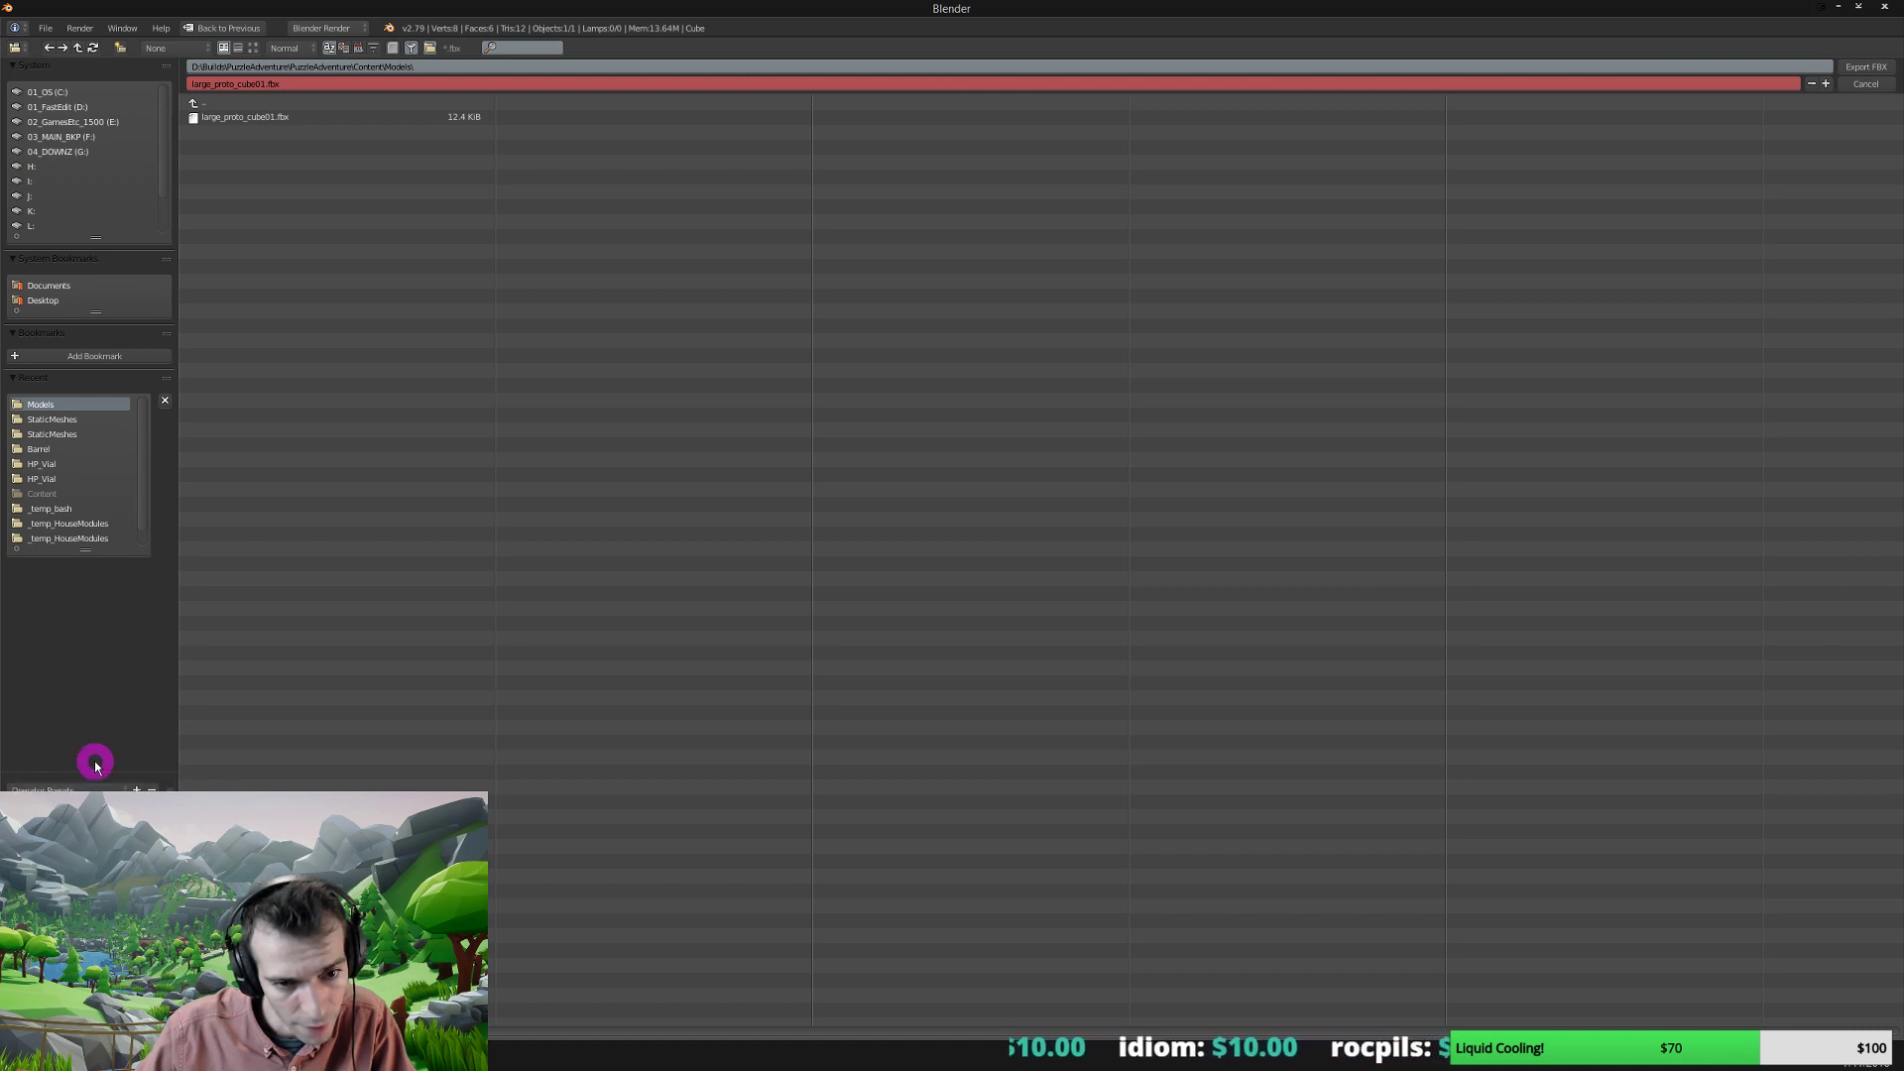
pyautogui.moveTo(86, 767); pyautogui.dragTo(83, 599)
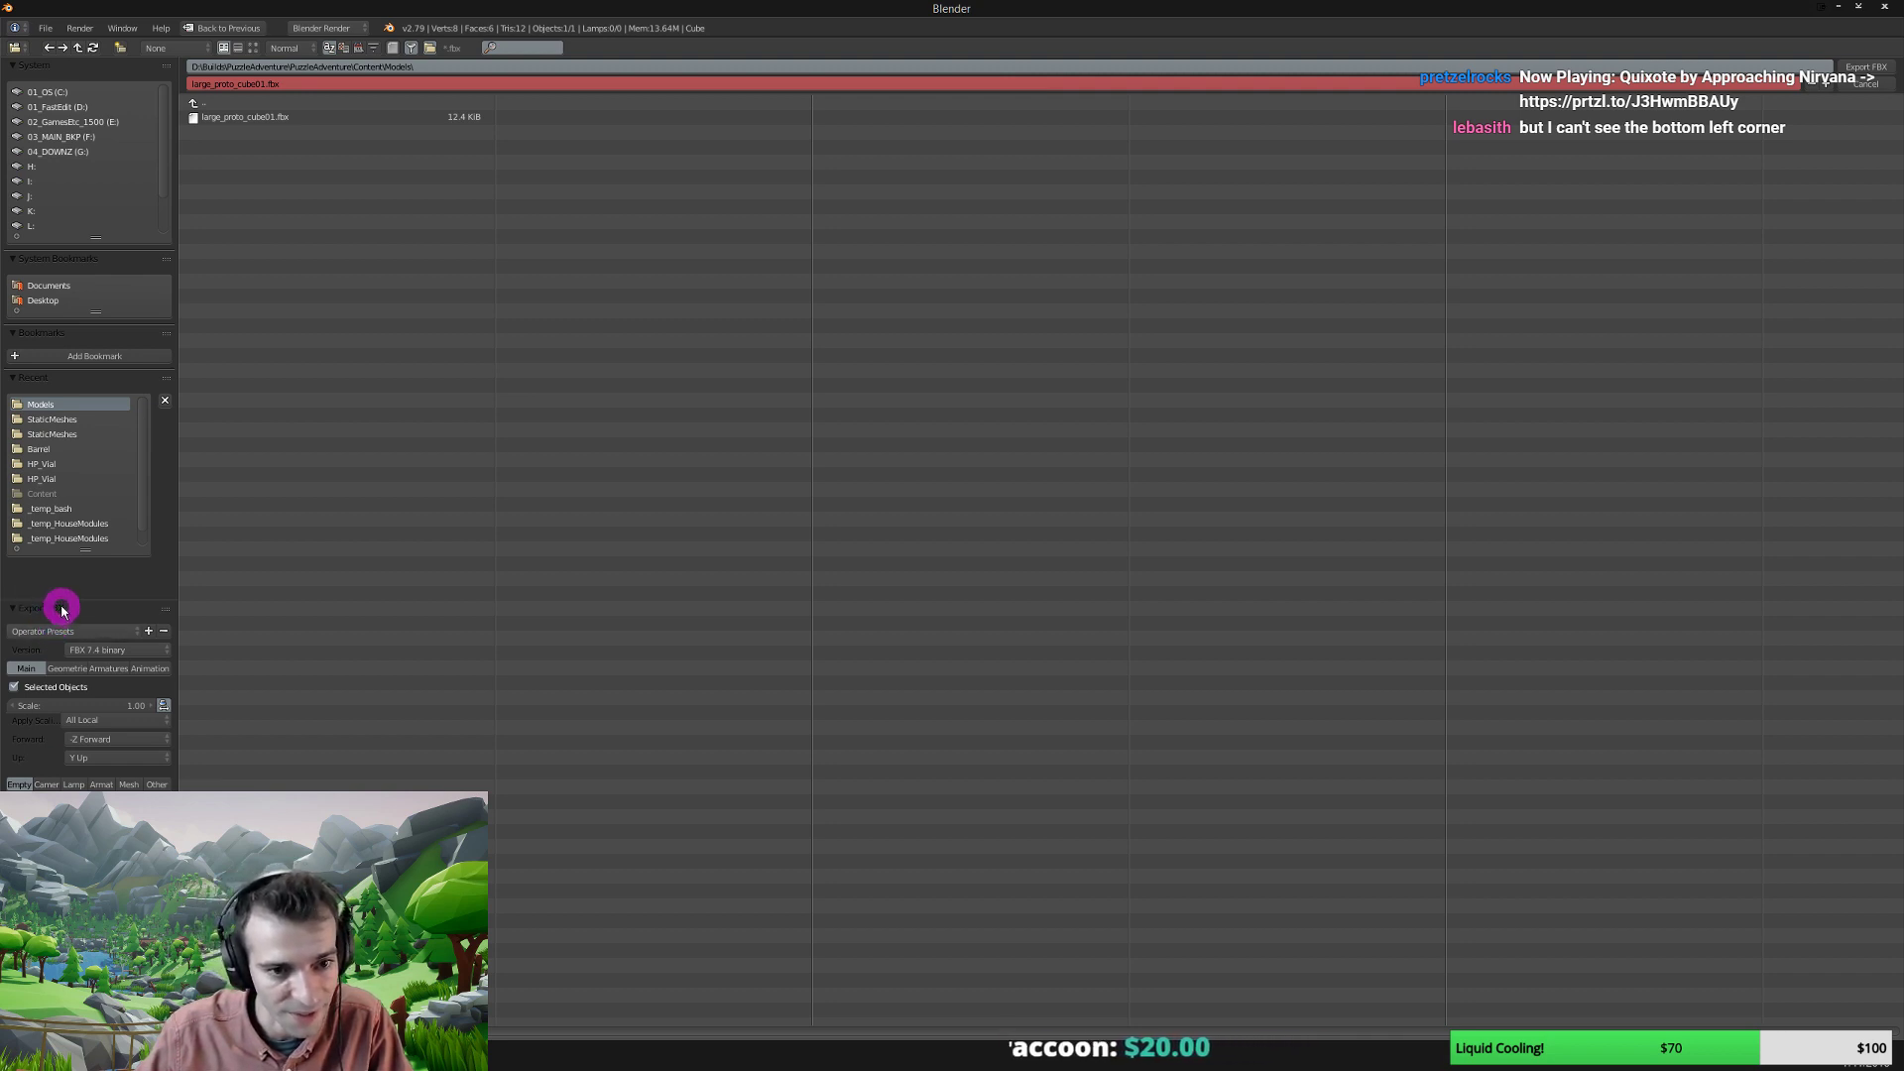
pyautogui.moveTo(60, 601); pyautogui.dragTo(55, 582)
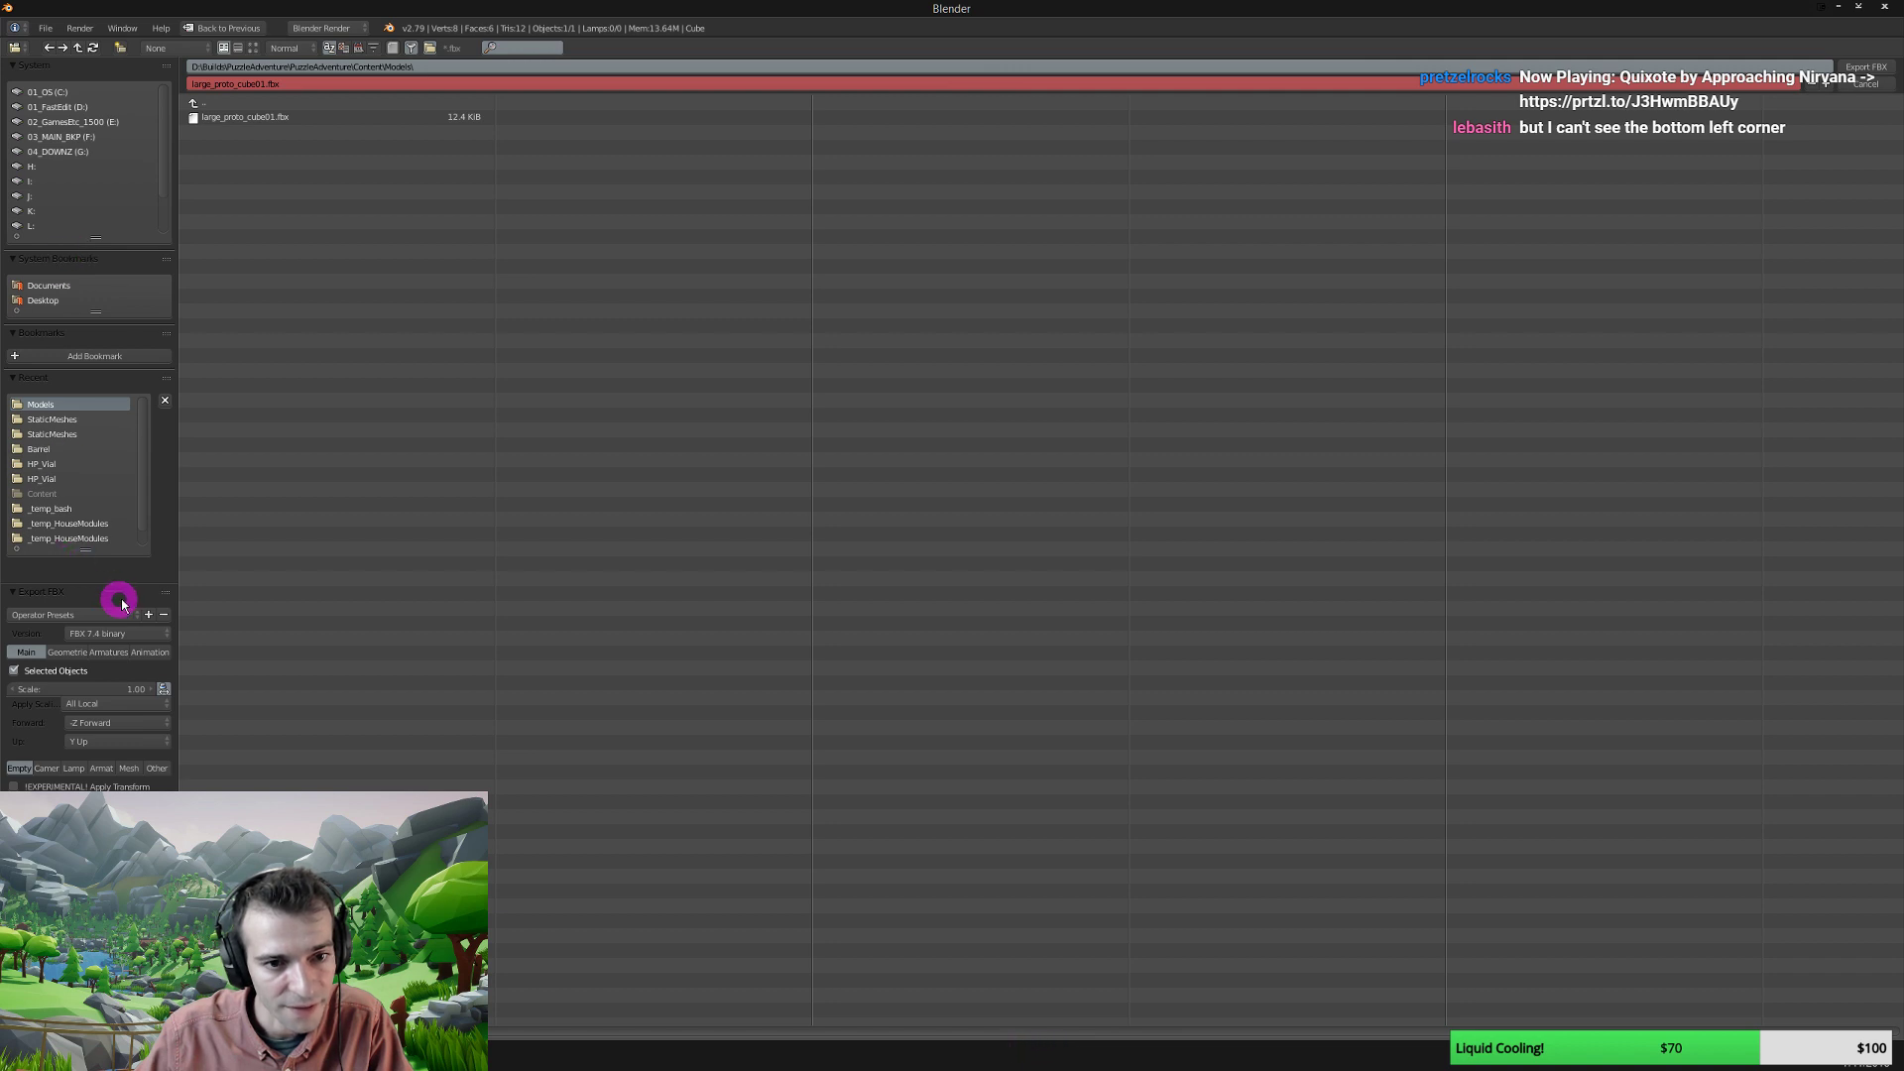
pyautogui.moveTo(165, 594)
pyautogui.mouseDown()
pyautogui.moveTo(218, 557)
pyautogui.moveTo(106, 553)
pyautogui.moveTo(115, 625)
pyautogui.moveTo(169, 594)
pyautogui.mouseUp()
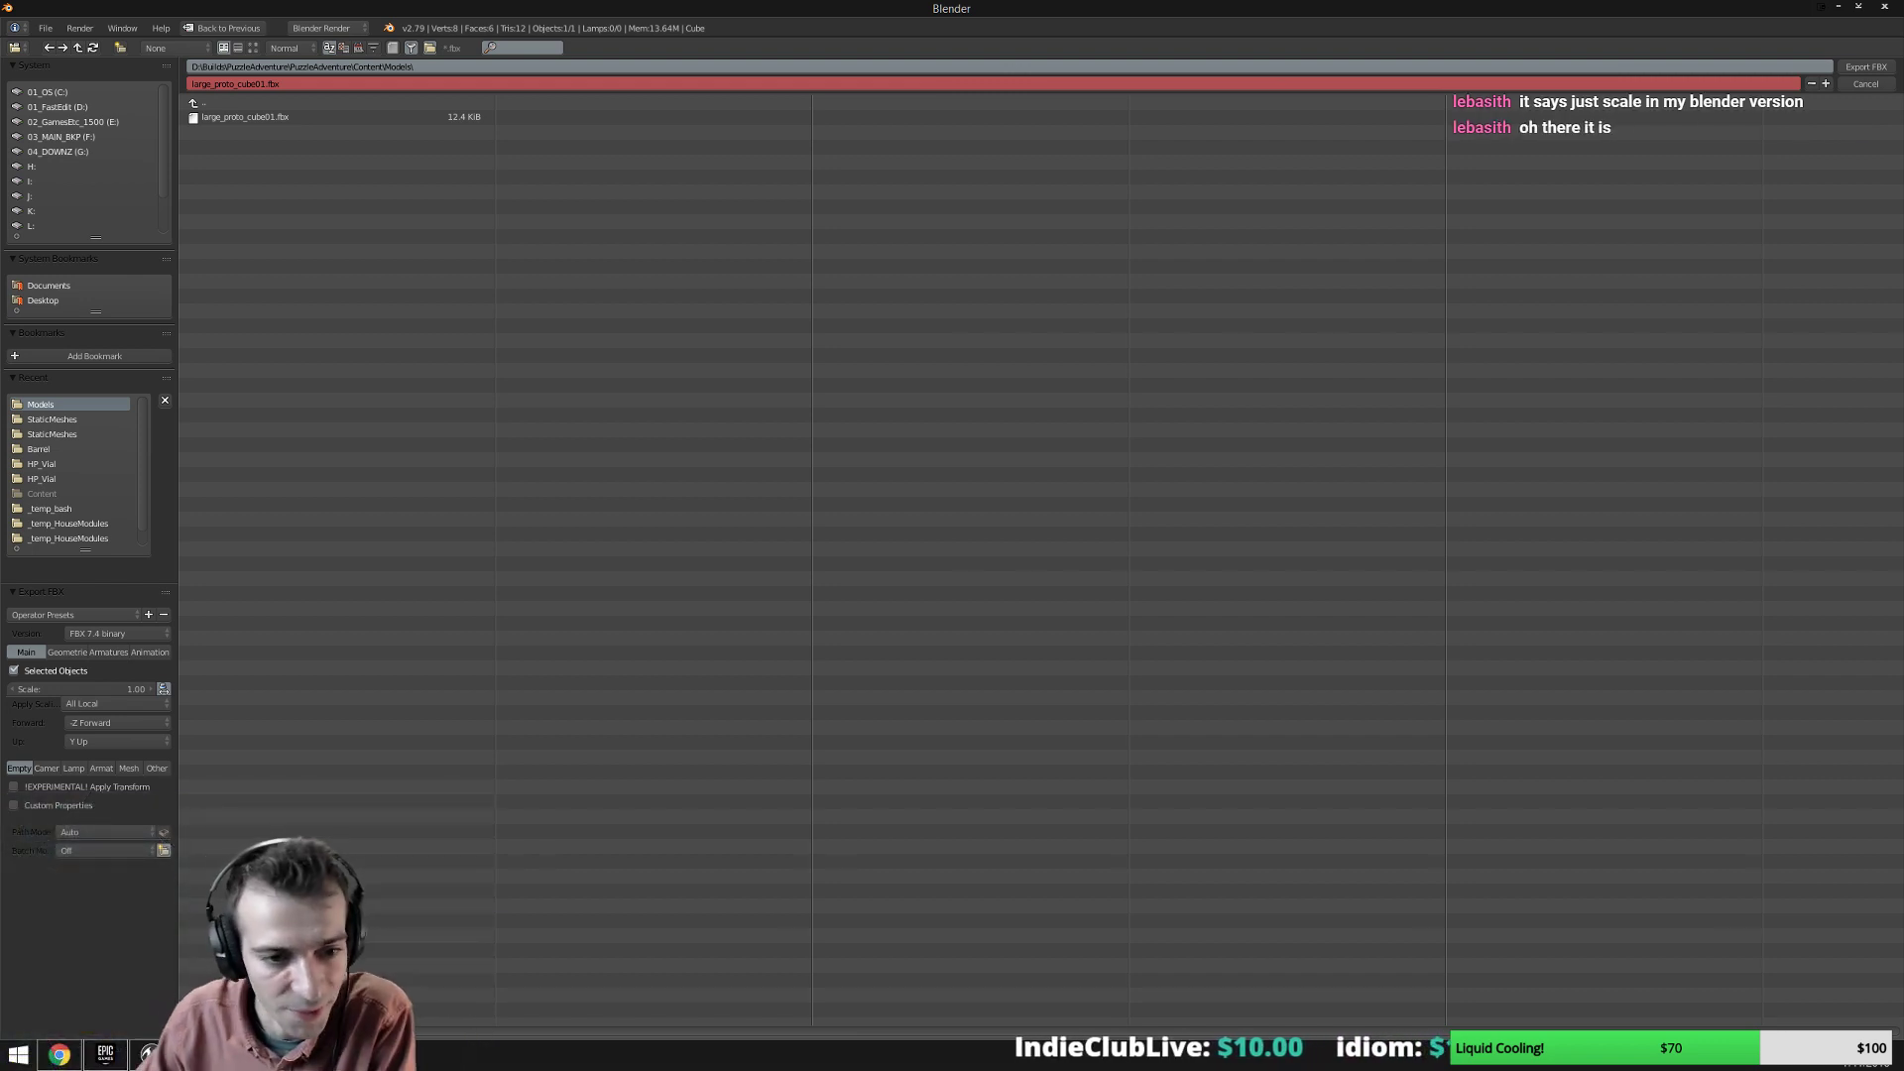
# Set the FBX export scale to 0.5, rename the file as med_proto_cube01.fbx, and export the cube to the Models folder.
pyautogui.click(19, 770)
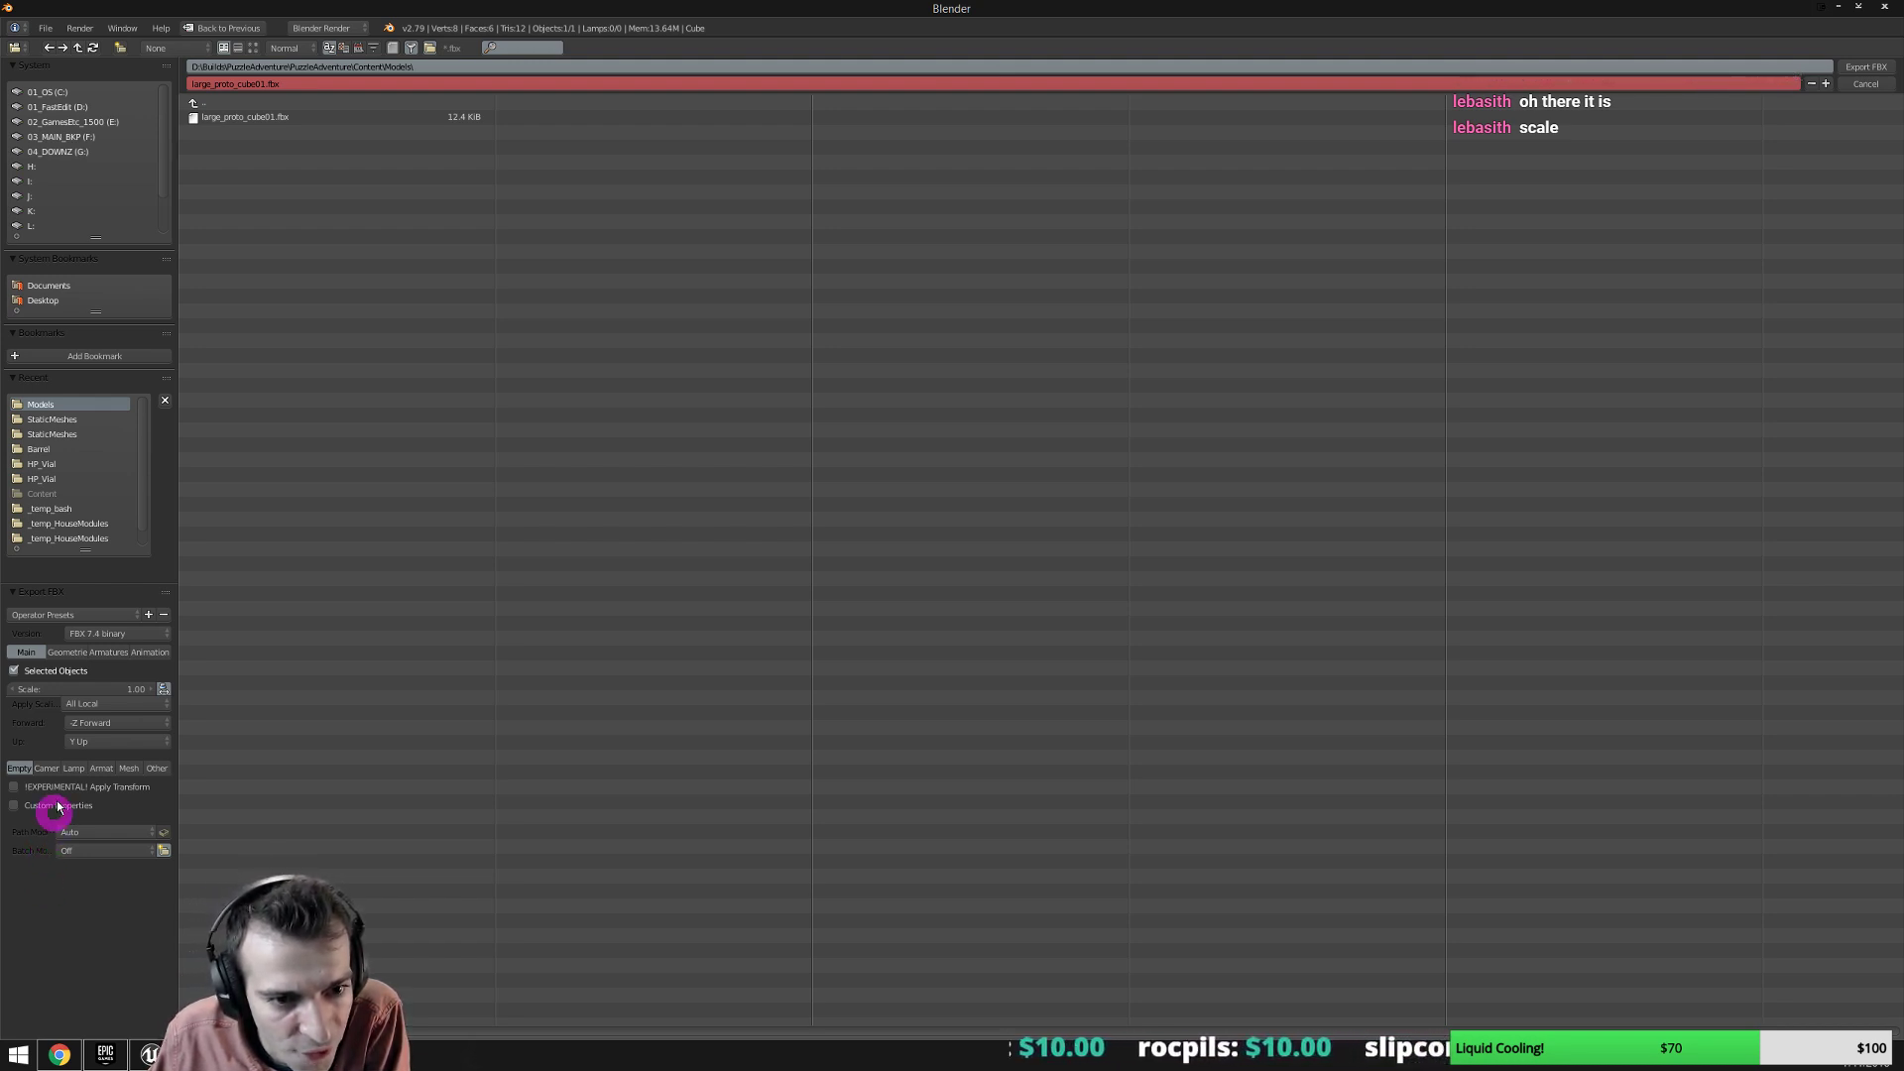
pyautogui.click(135, 691)
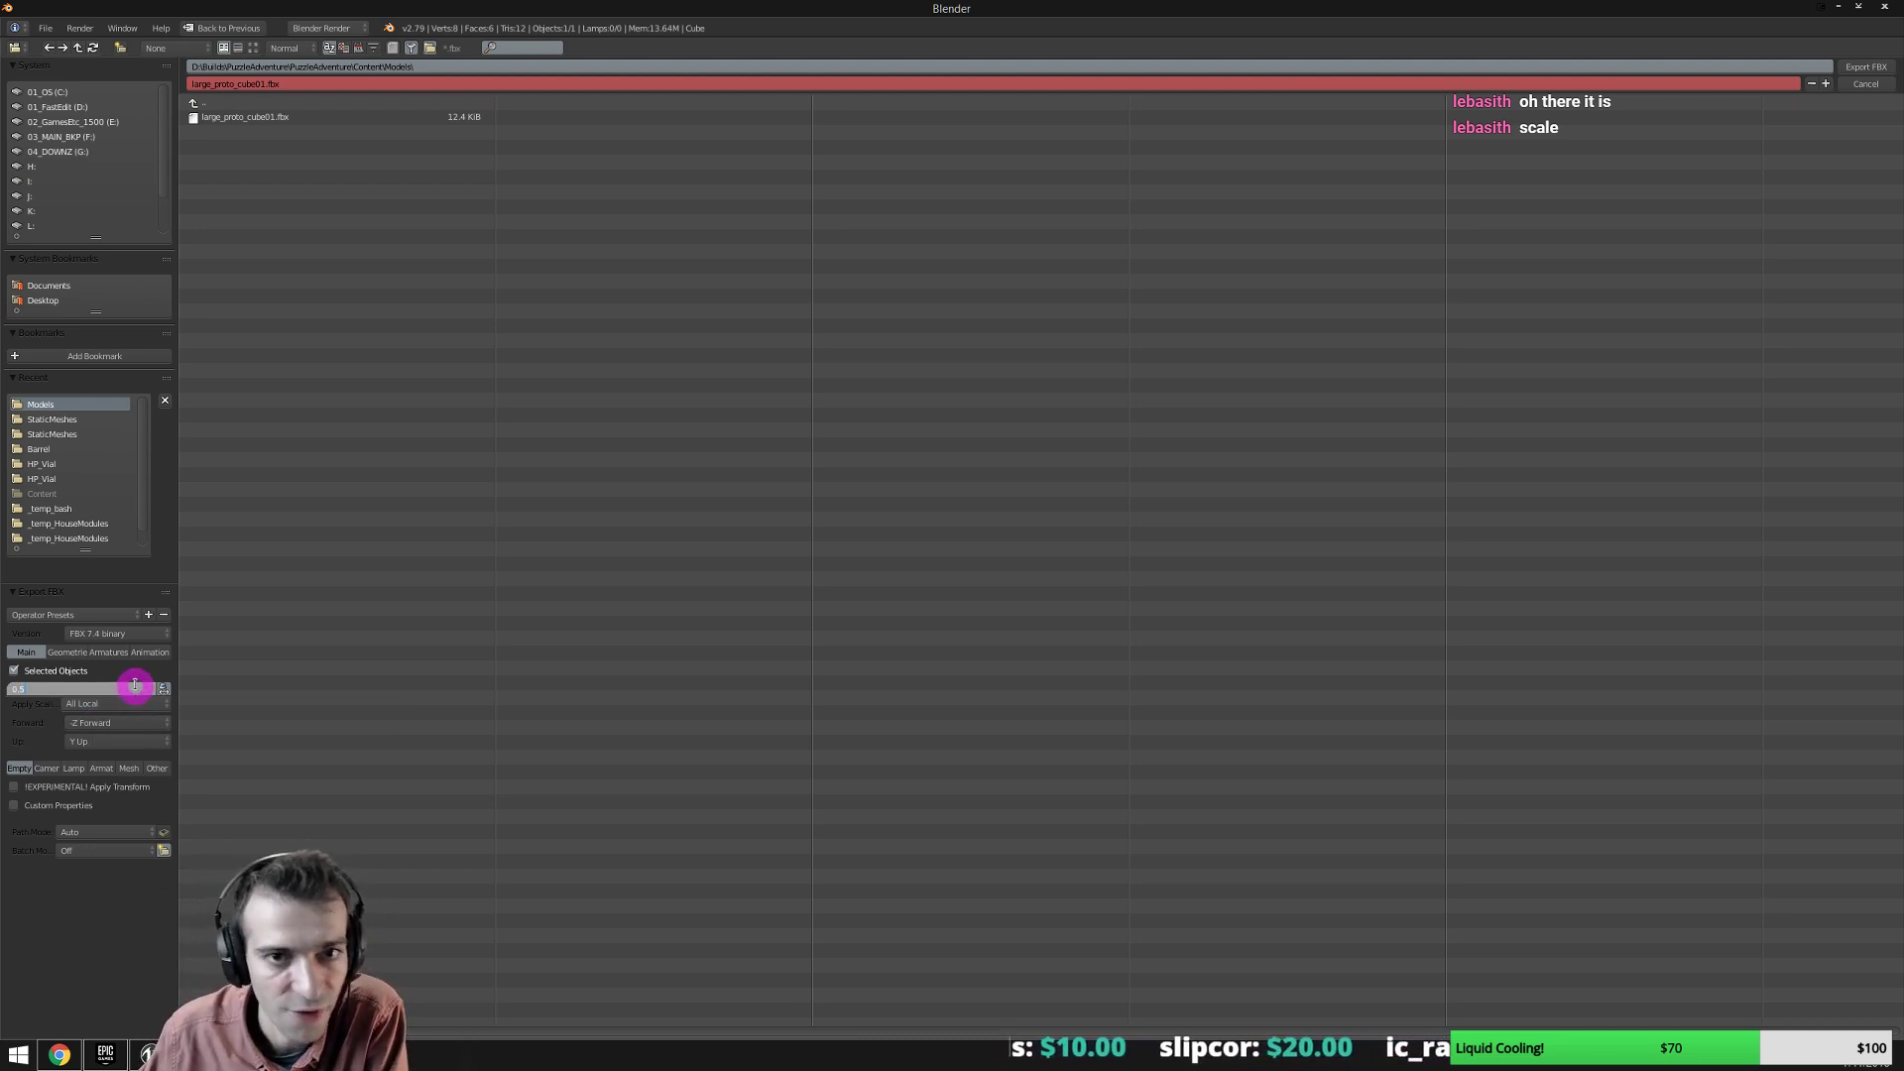
pyautogui.write('0.5')
pyautogui.click(230, 134)
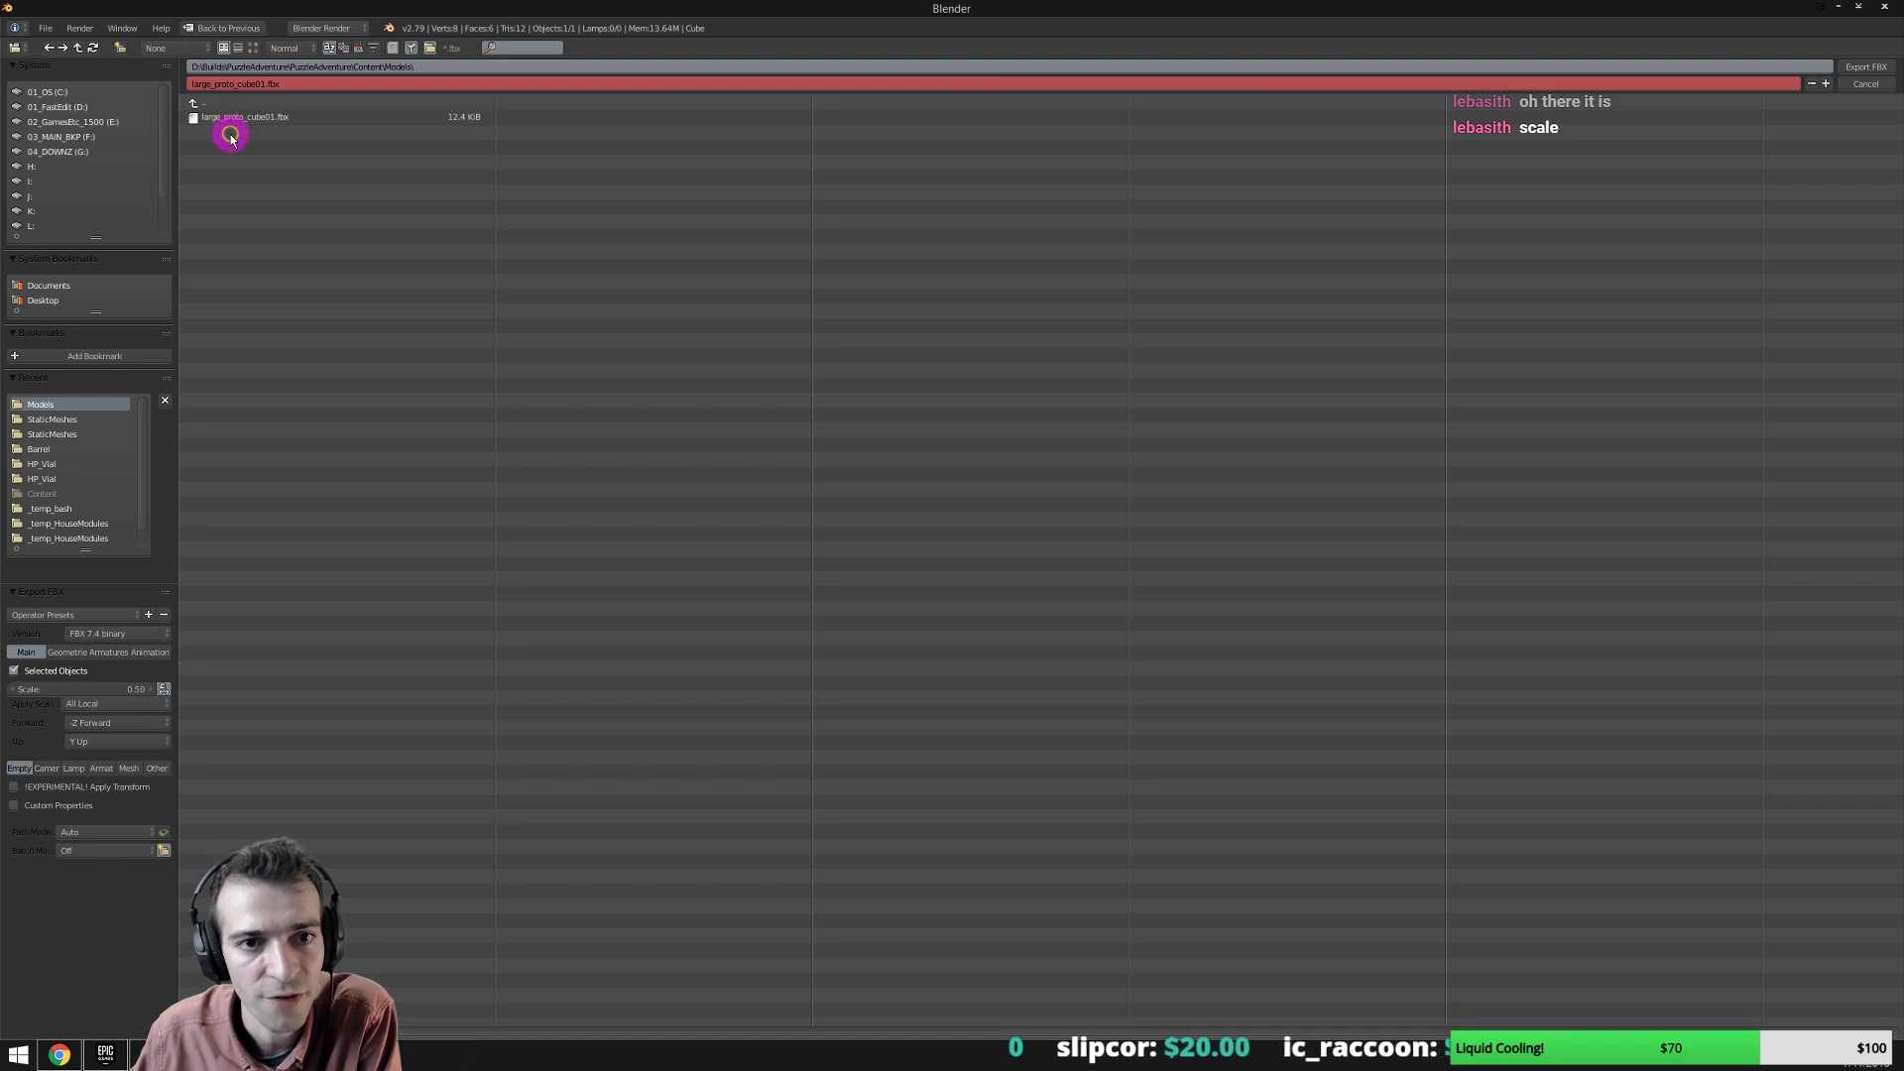
pyautogui.click(204, 85)
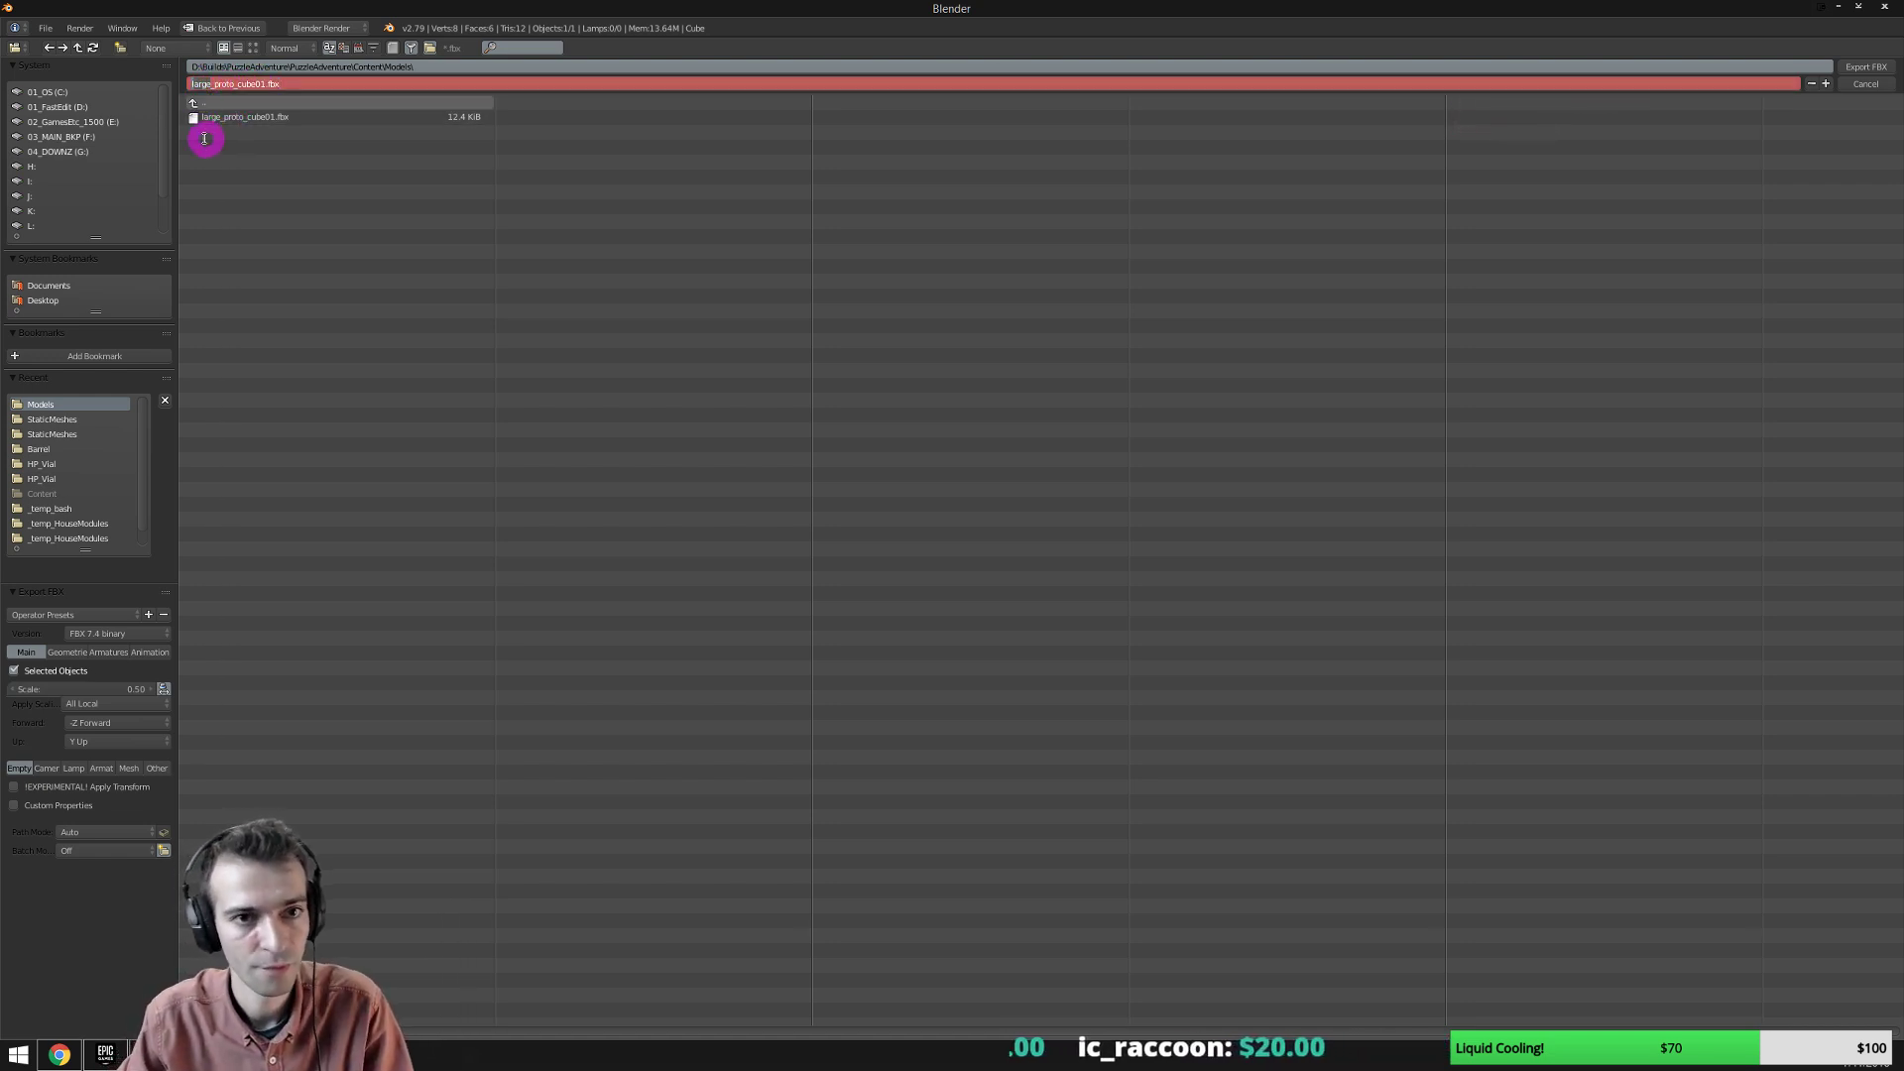
pyautogui.press('Return')
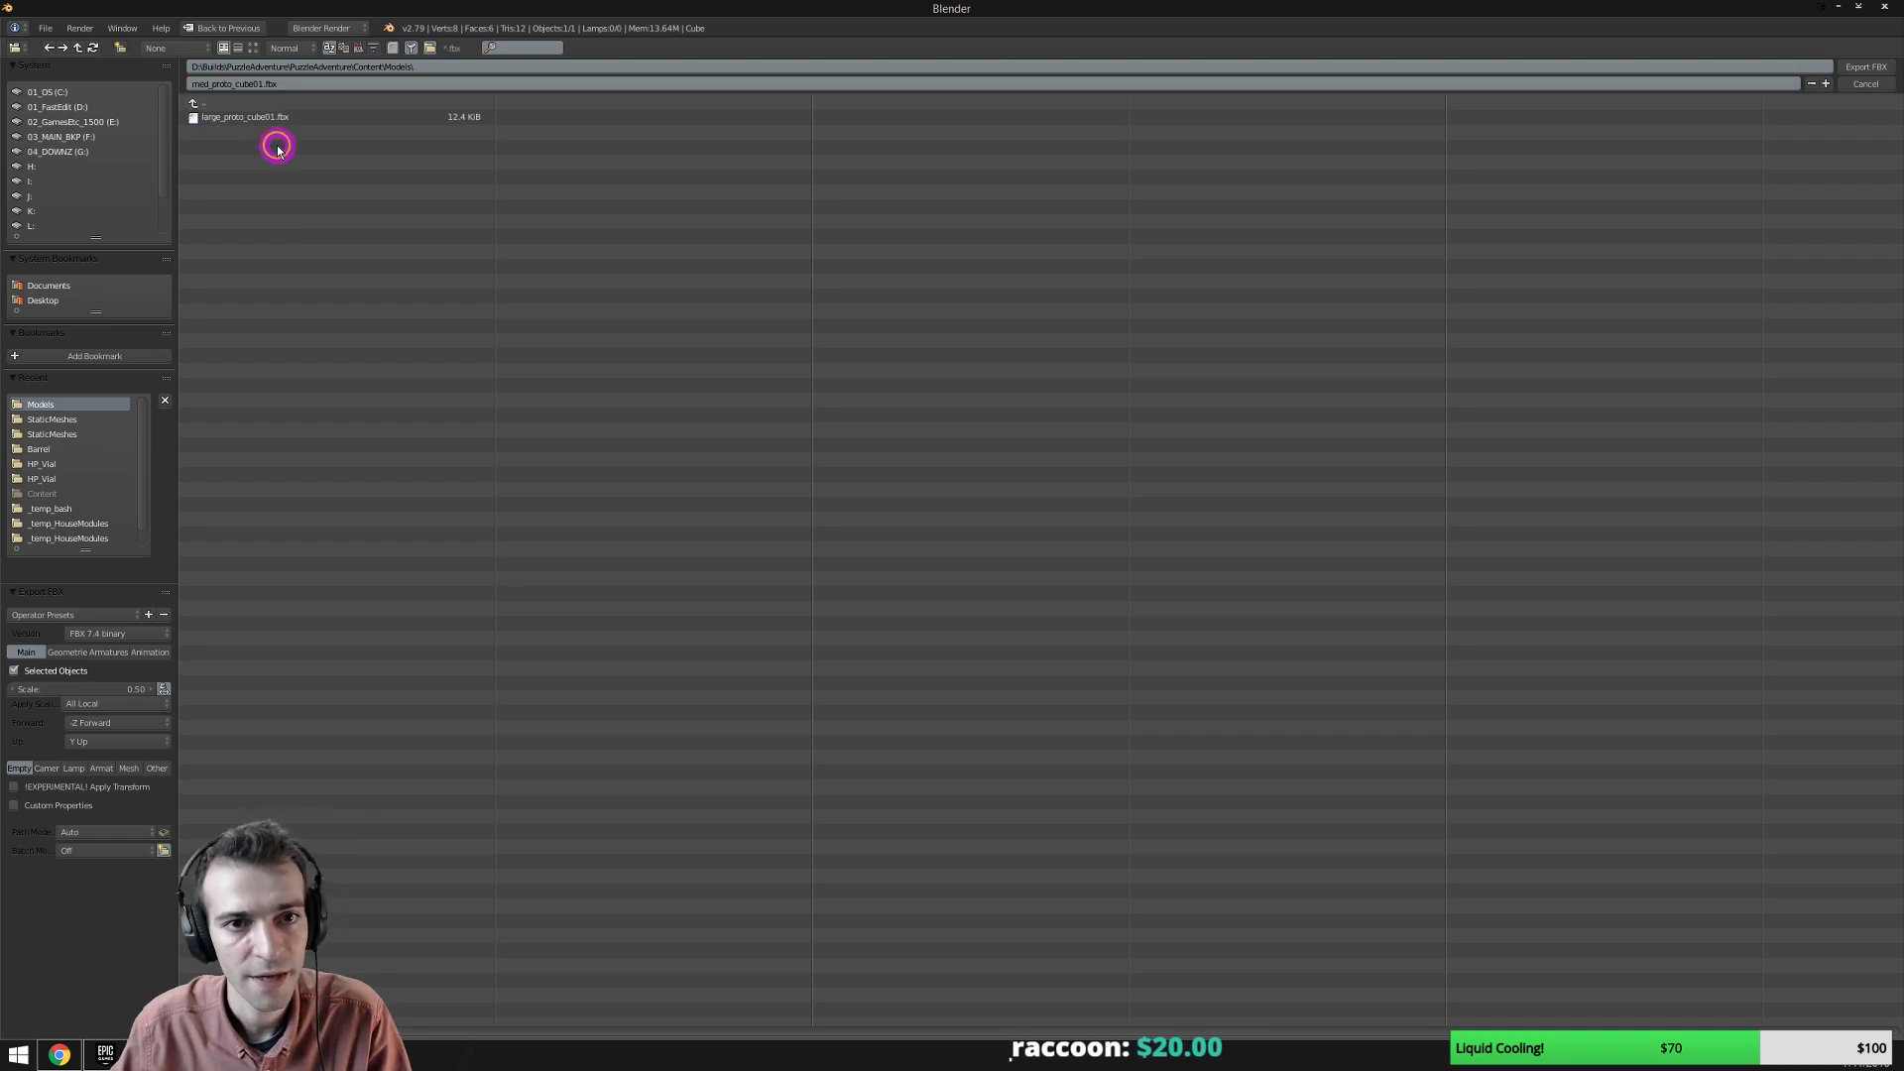
pyautogui.click(1857, 67)
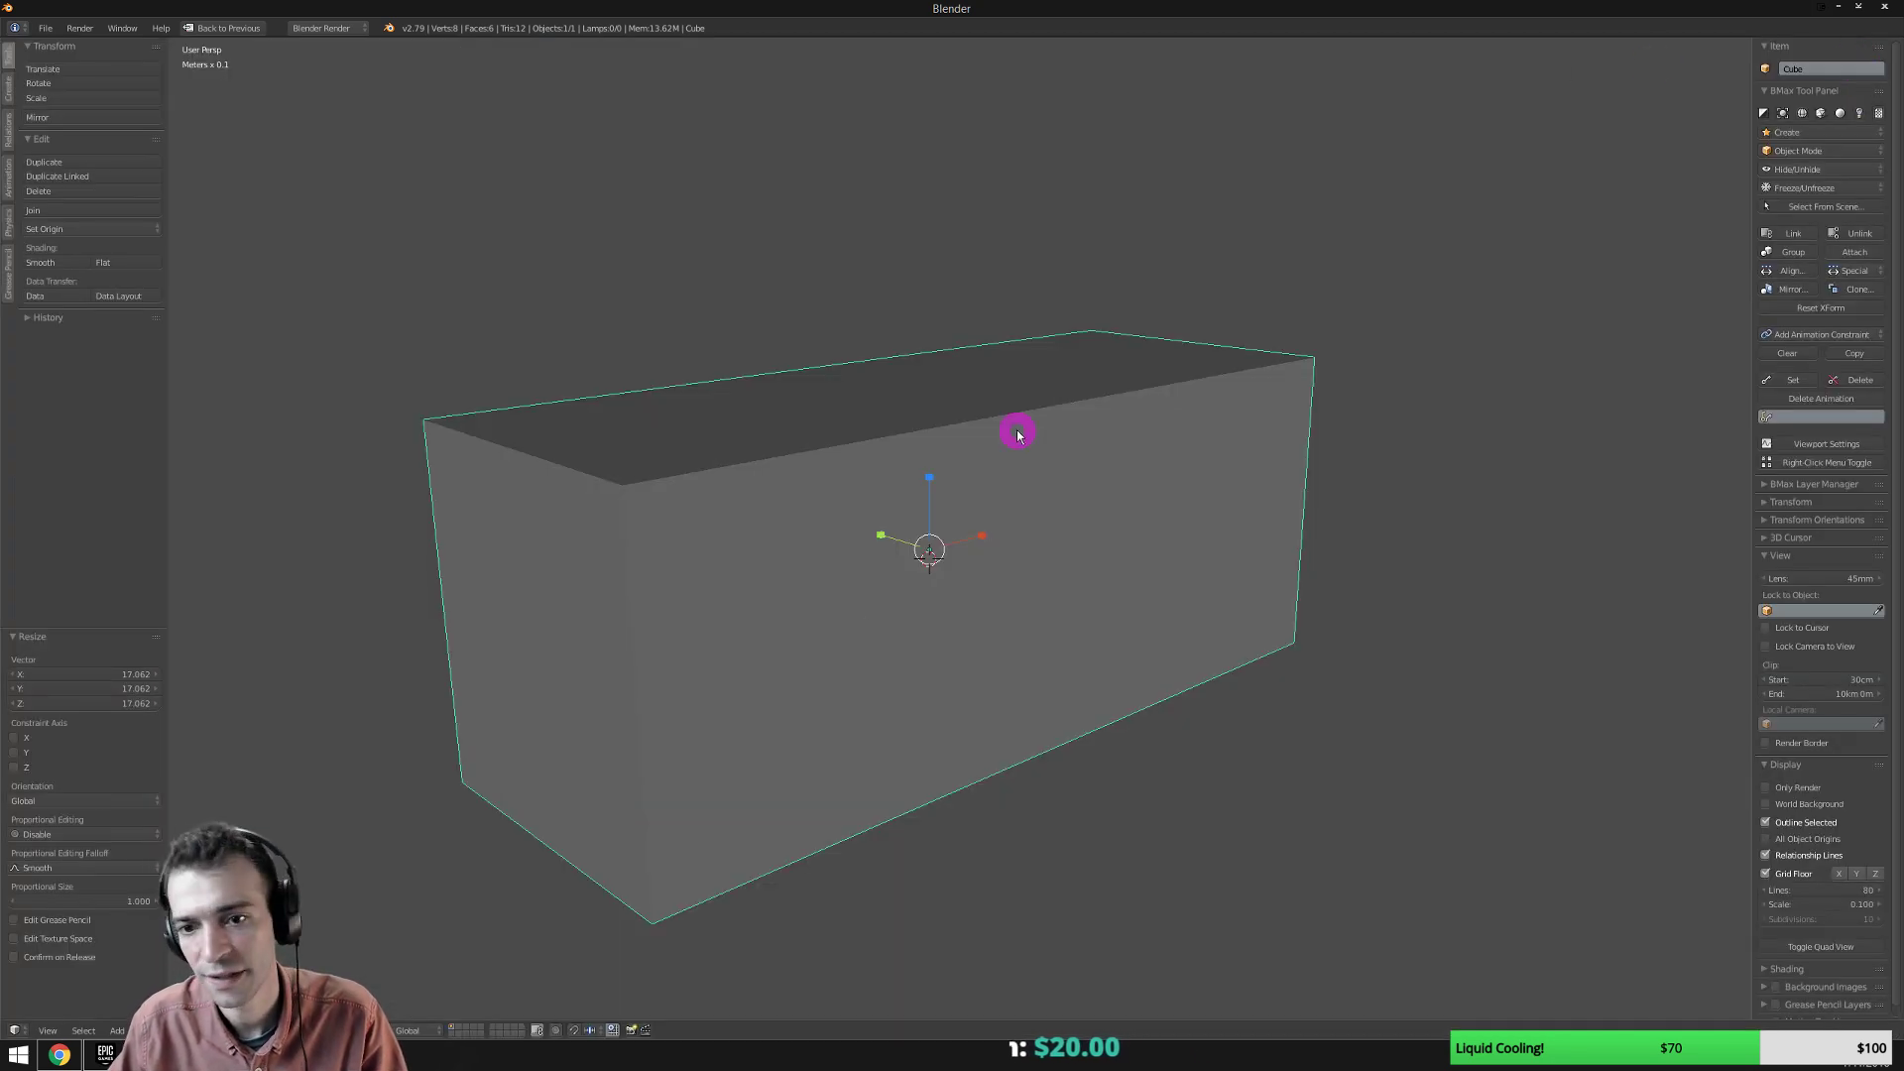
# Switch to Unreal, bring up the FirstPersonExampleMap level, and try to import the detected source file change.
pyautogui.moveTo(104, 1055)
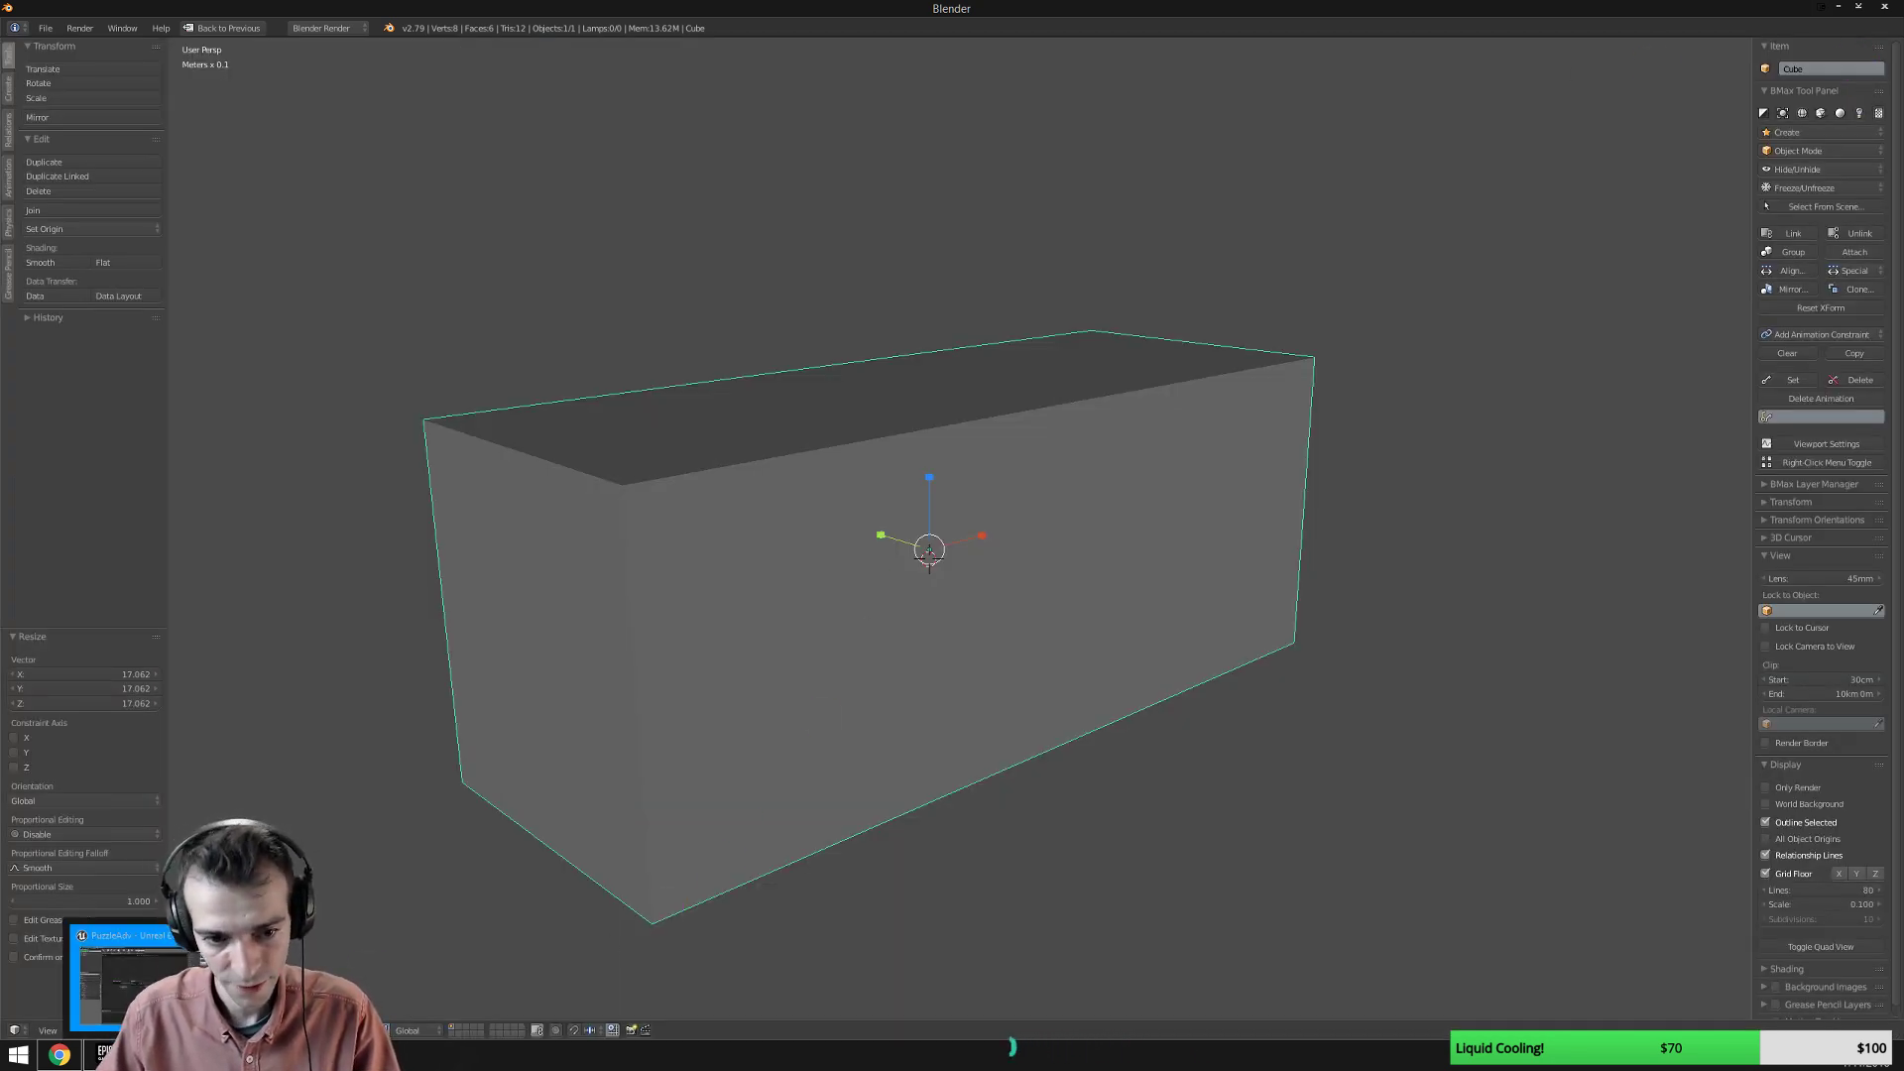
pyautogui.click(129, 977)
pyautogui.click(121, 10)
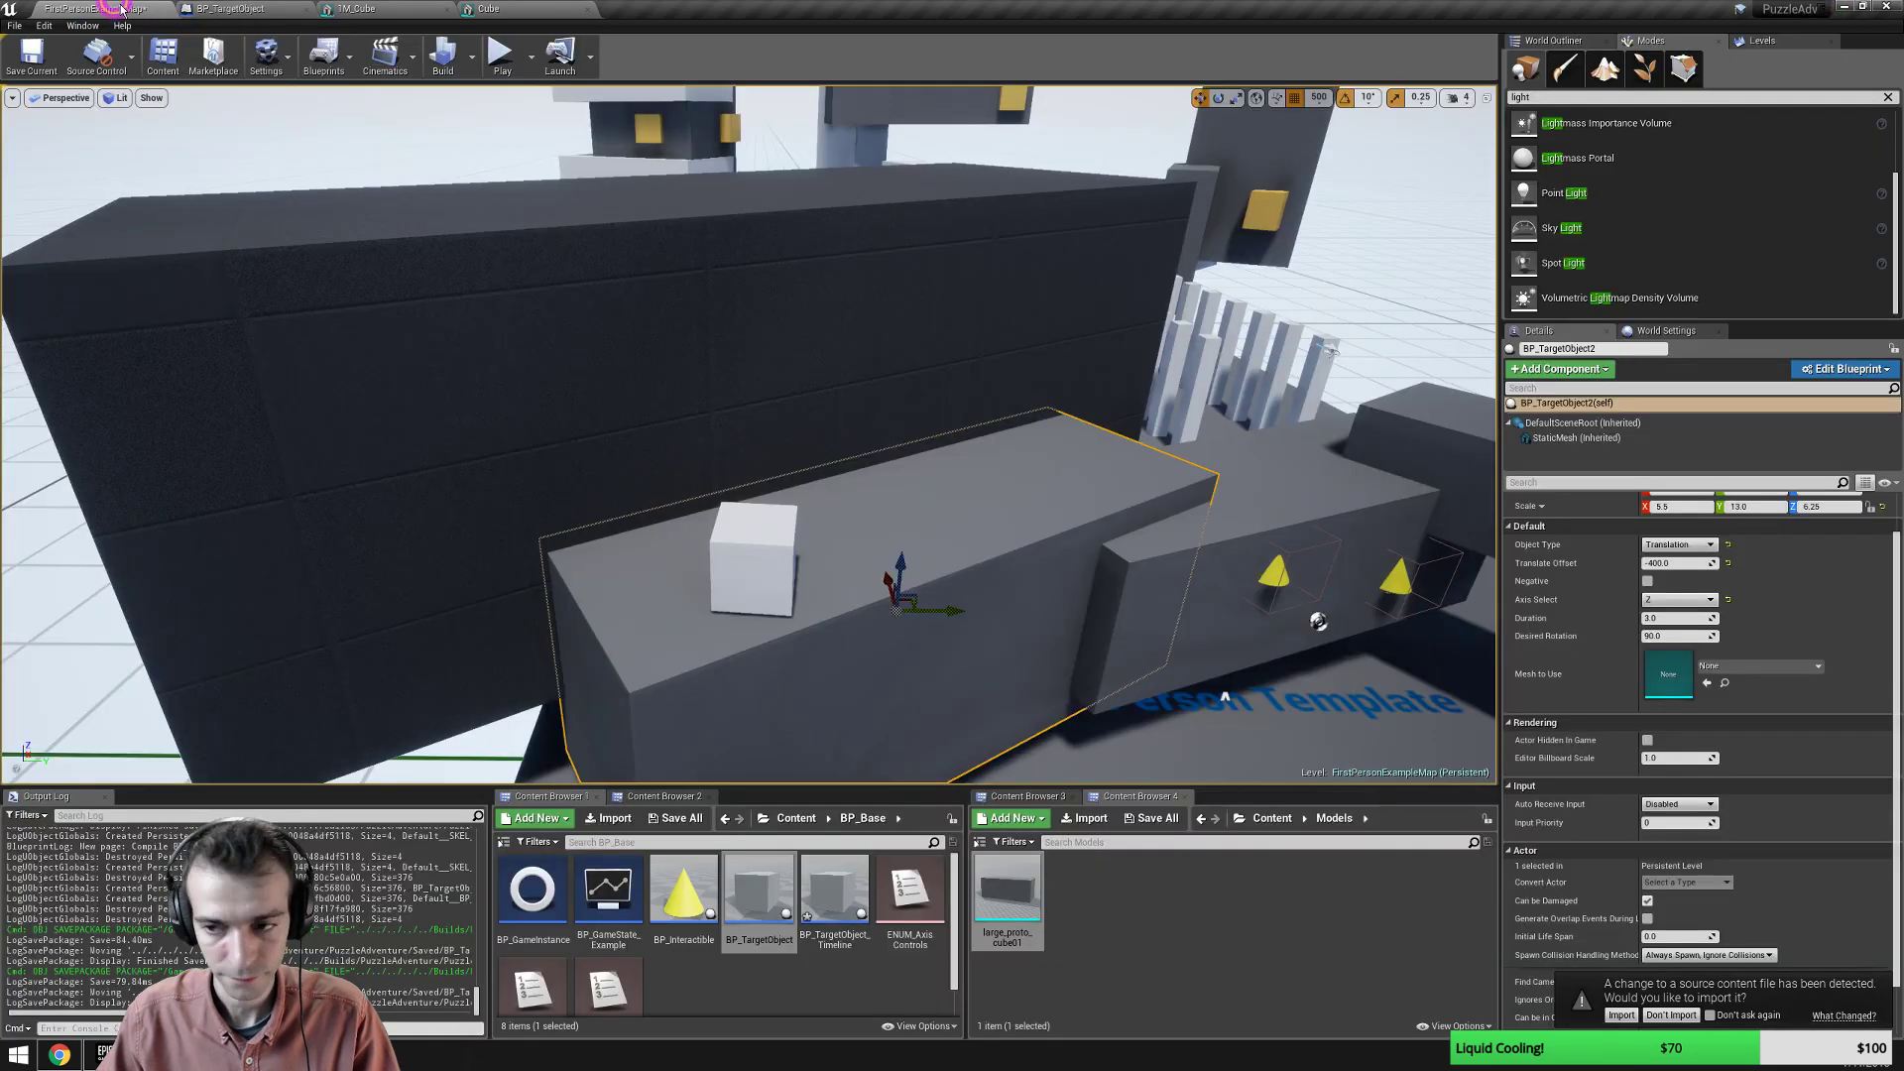
pyautogui.click(1621, 1015)
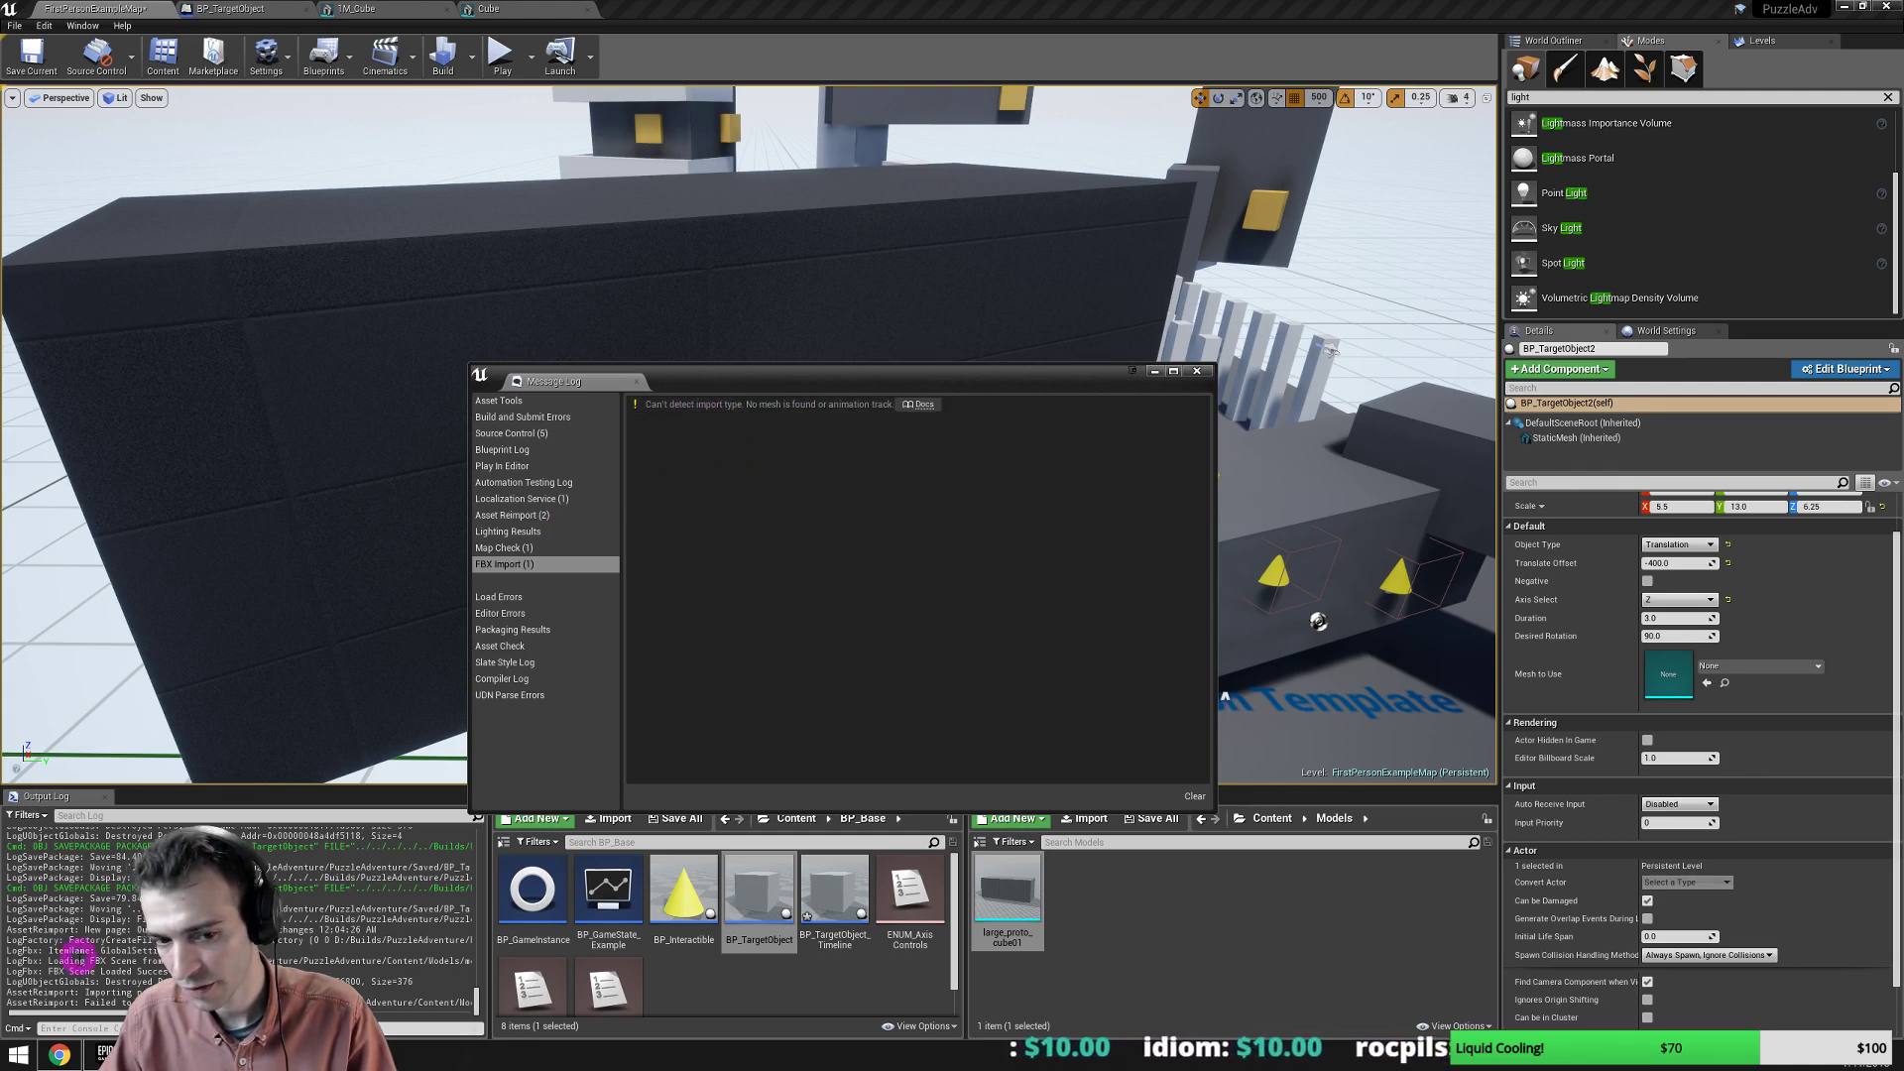
# Switch to Blender, check the geometry options of the FBX export, and export over med_proto_cube01.fbx again.
pyautogui.hotkey('alt', 'Tab')
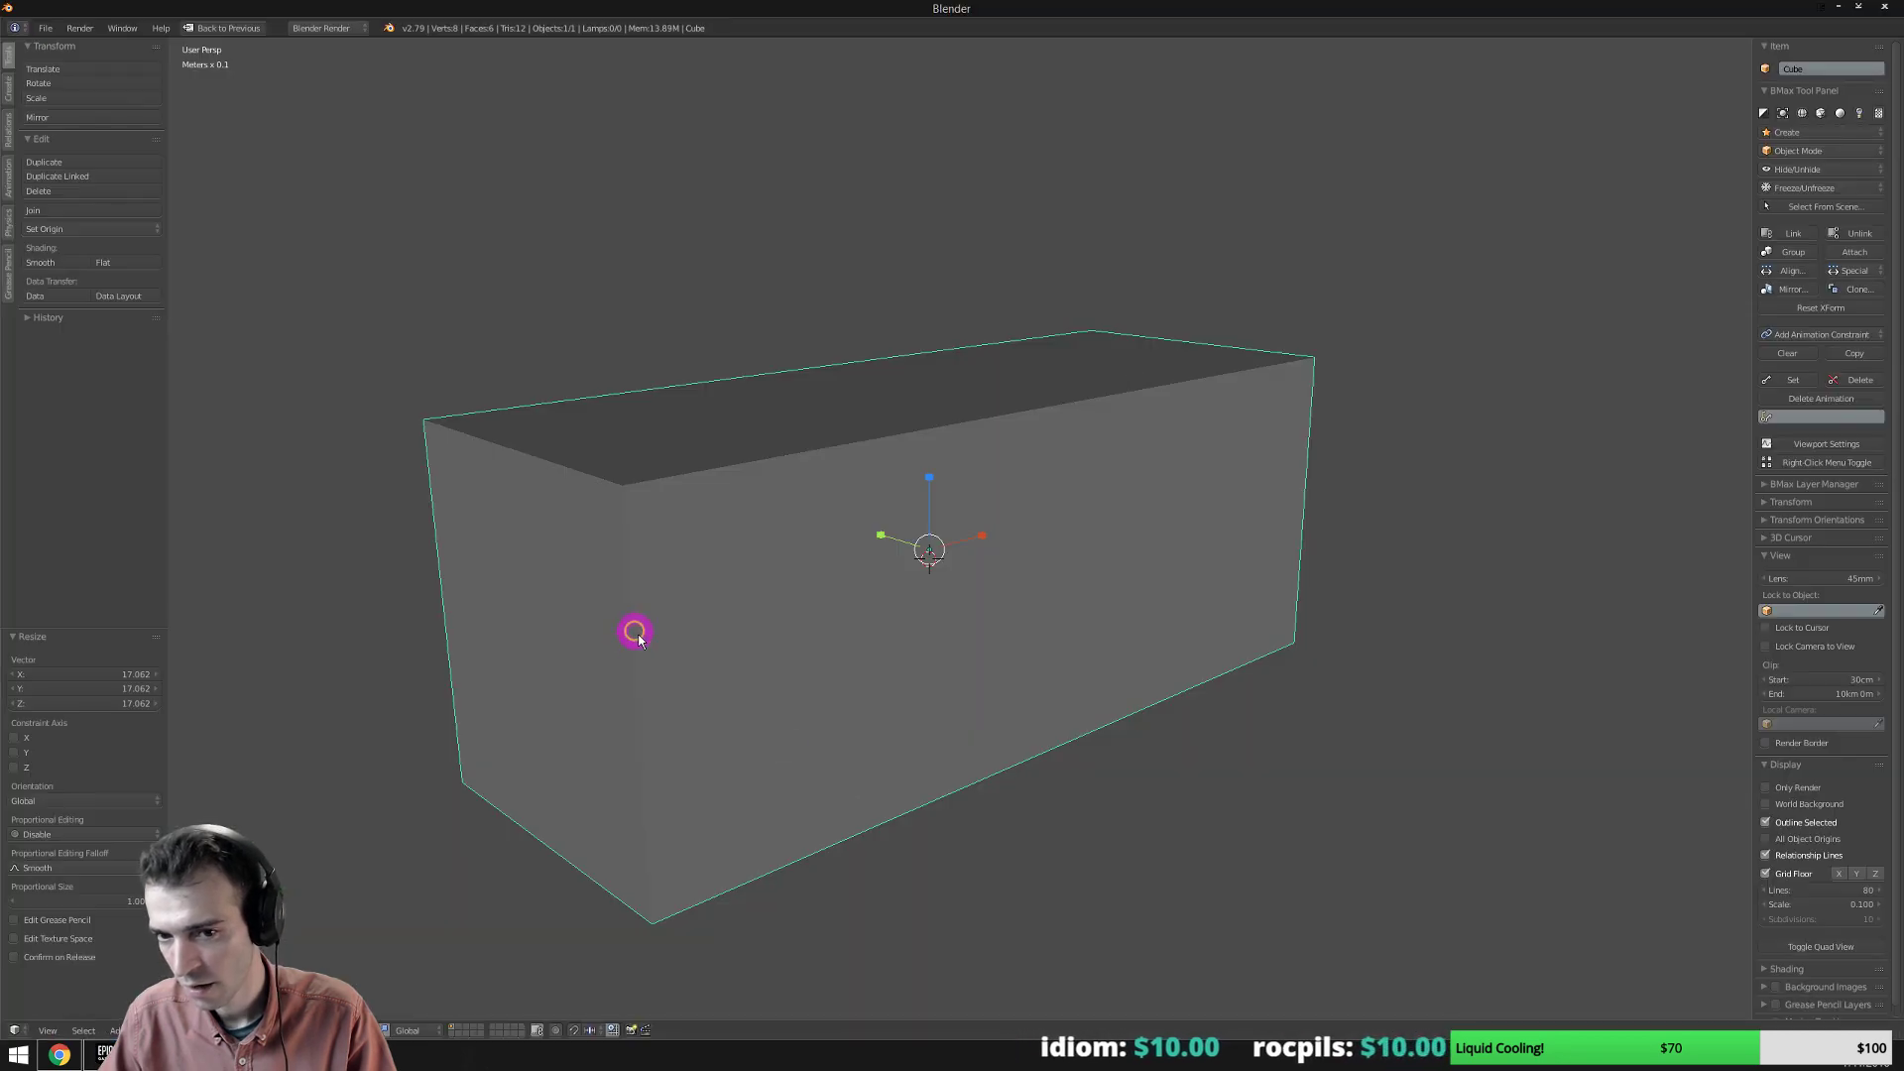
pyautogui.click(1127, 872)
pyautogui.click(872, 693)
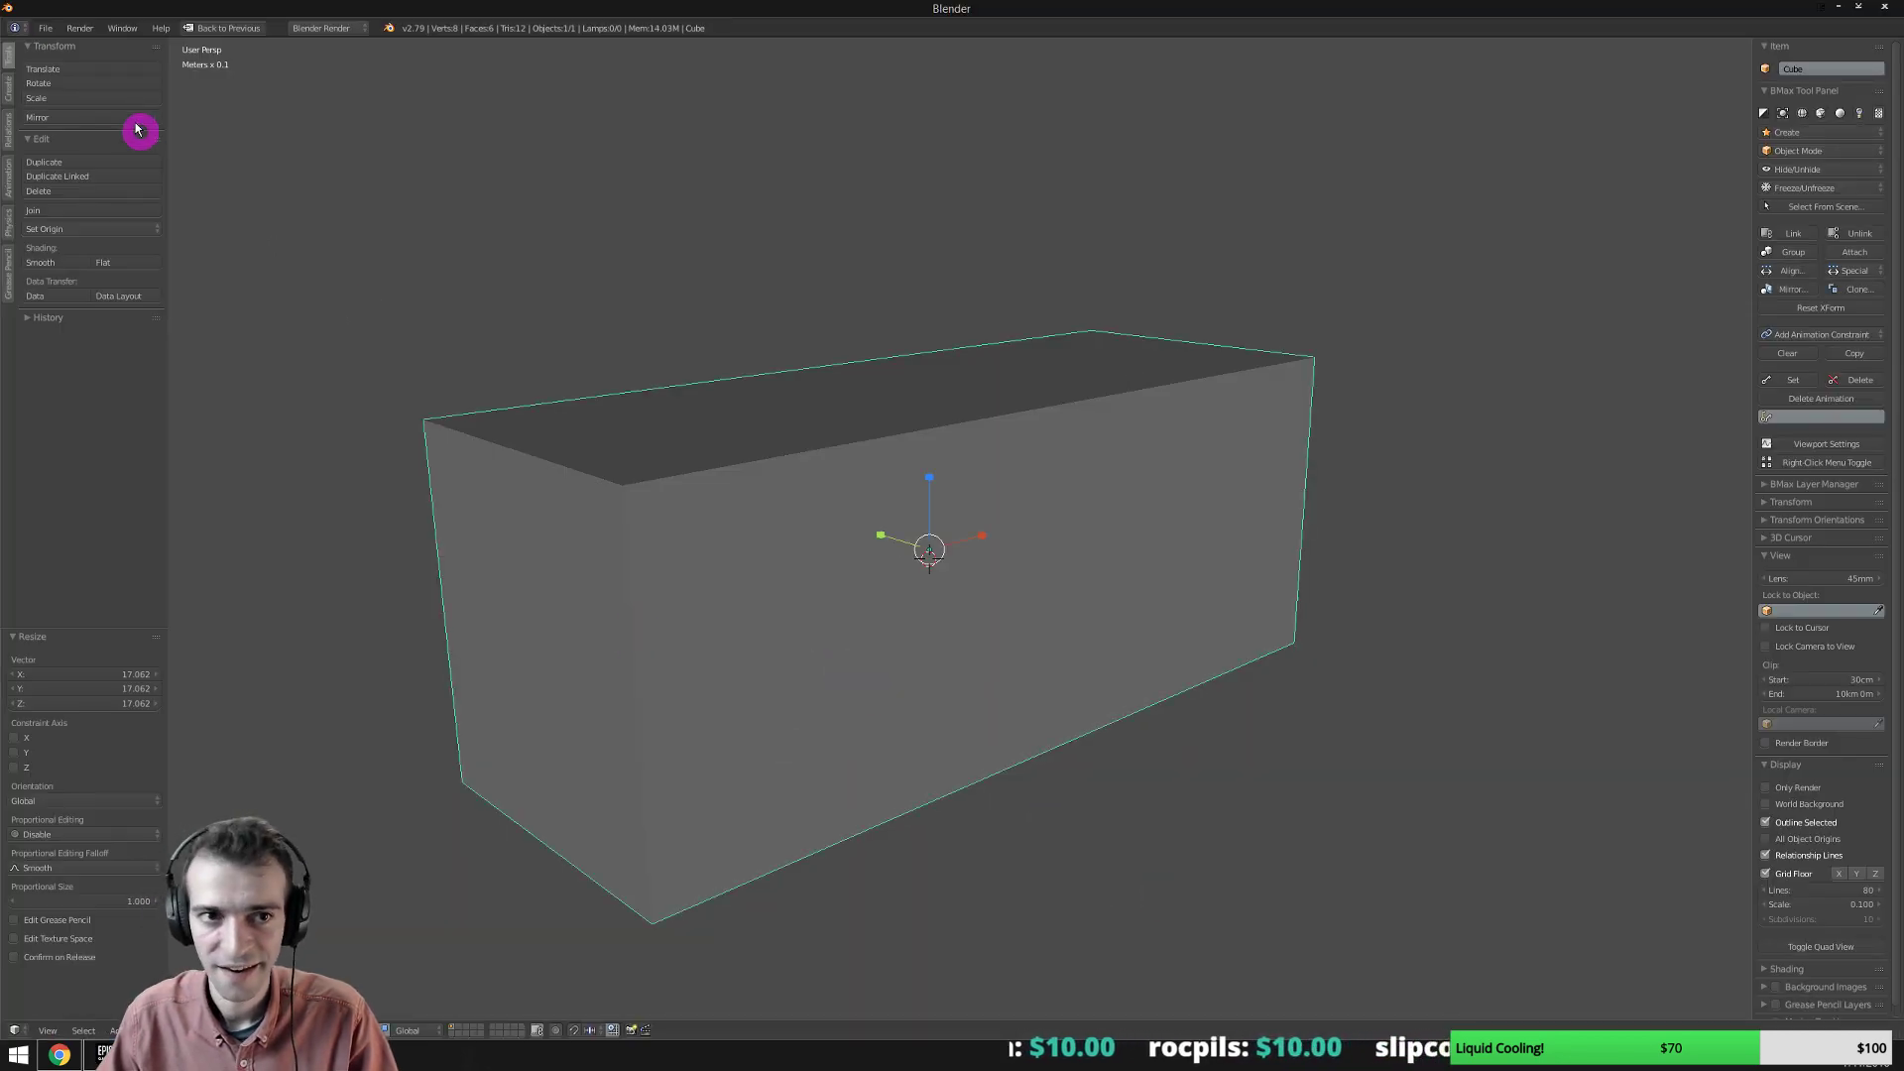
pyautogui.click(45, 28)
pyautogui.moveTo(78, 326)
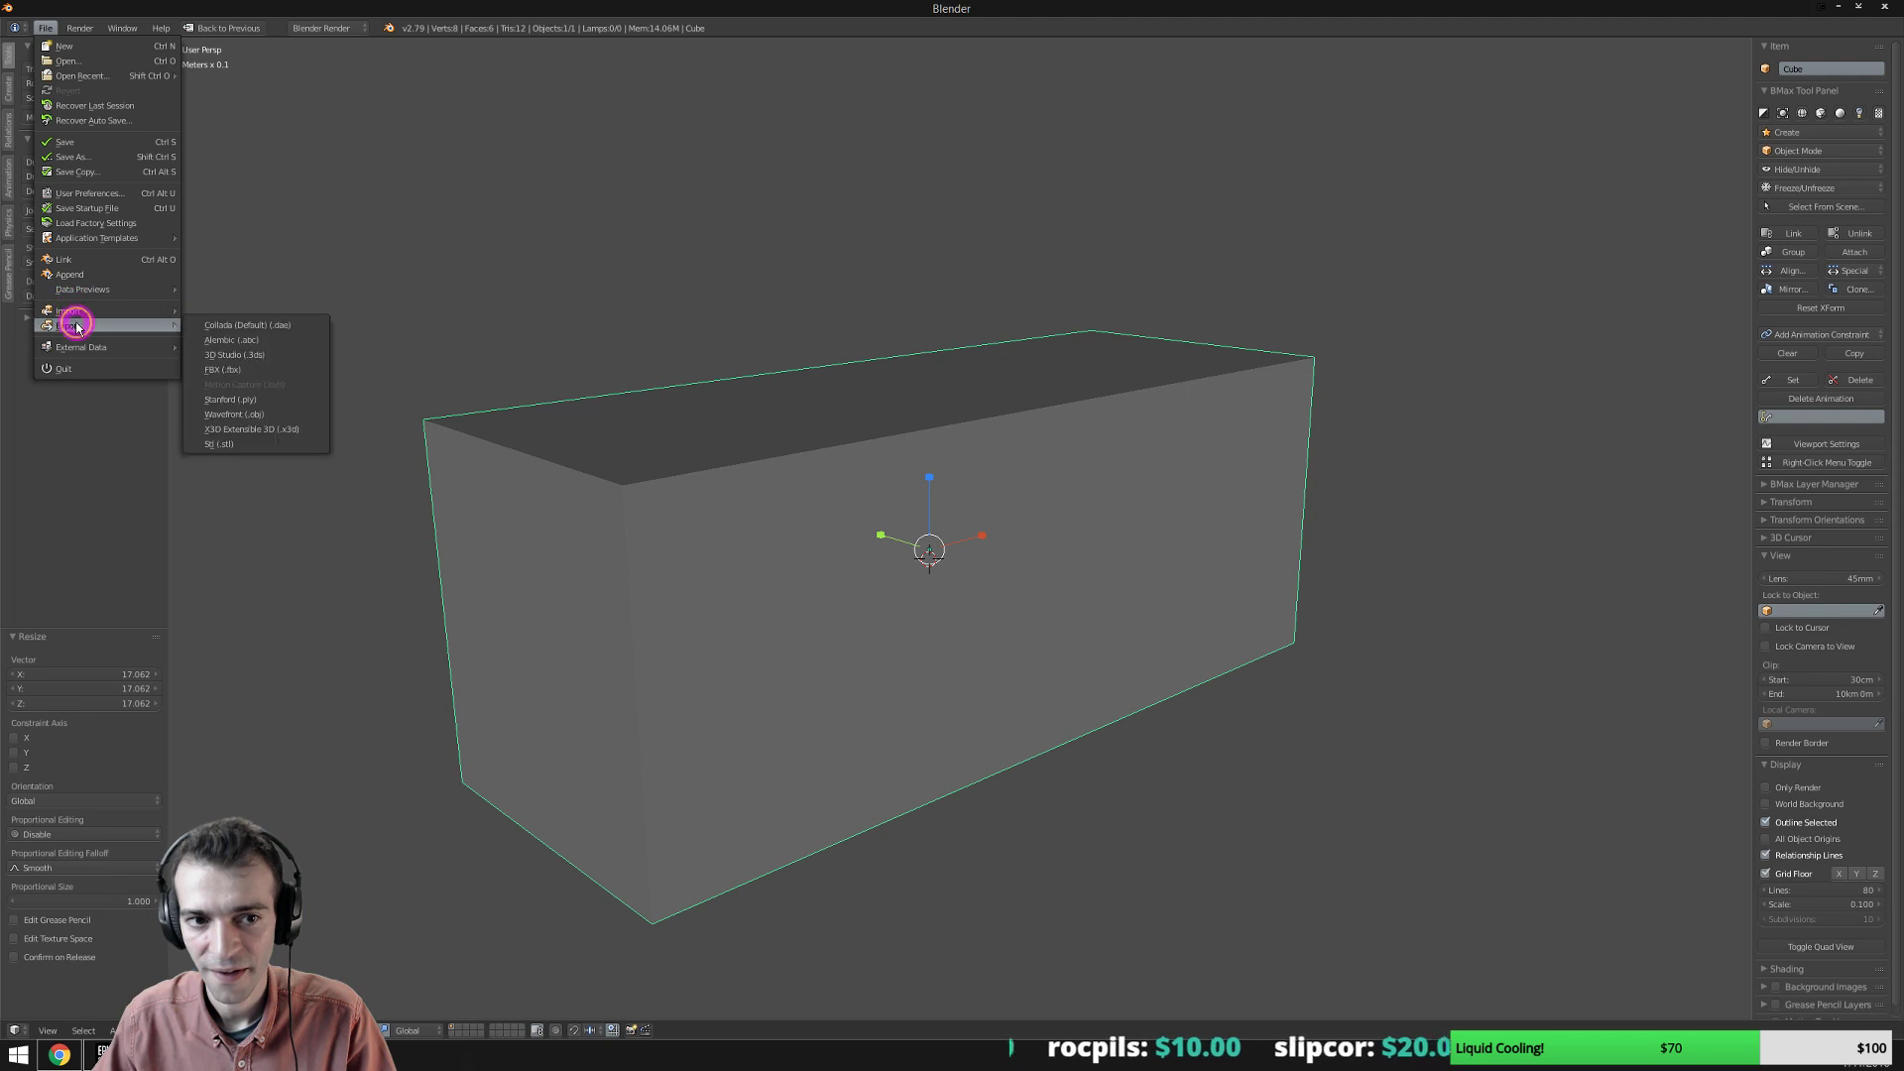
pyautogui.click(272, 370)
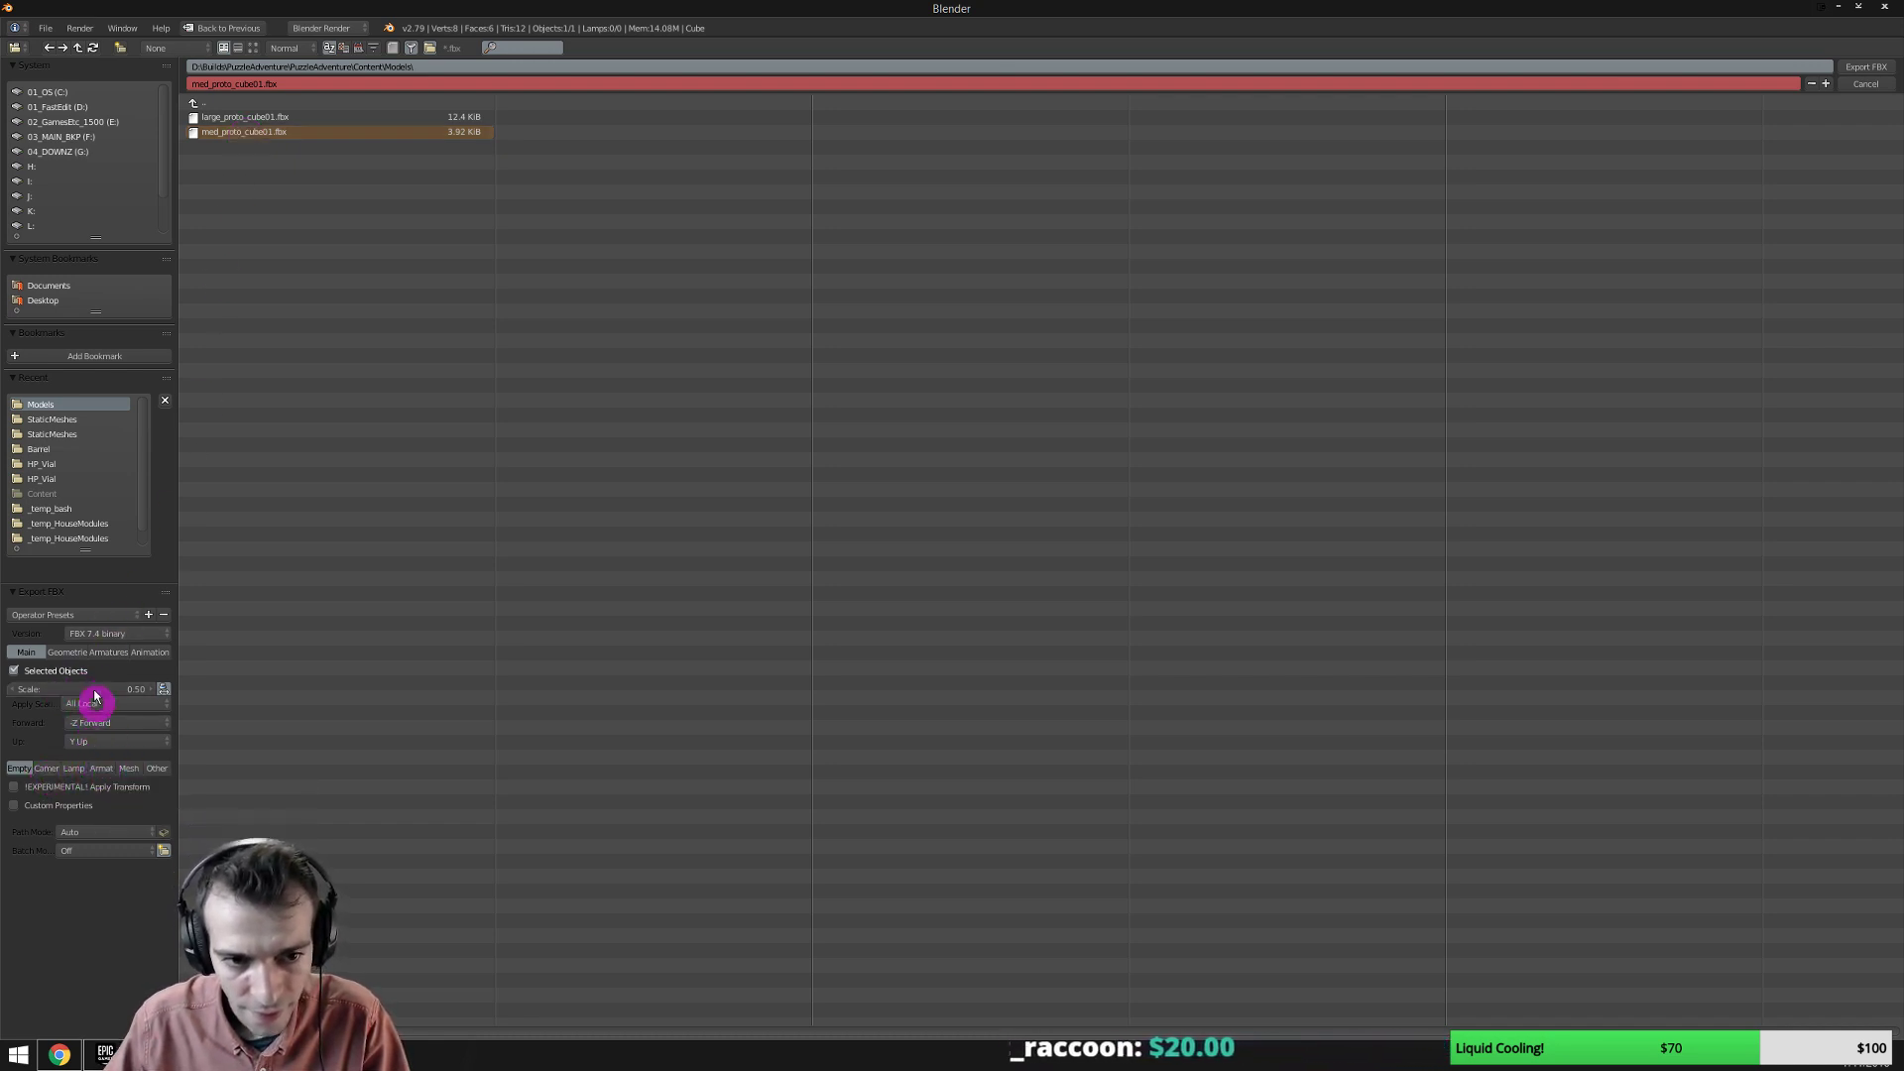
pyautogui.click(67, 651)
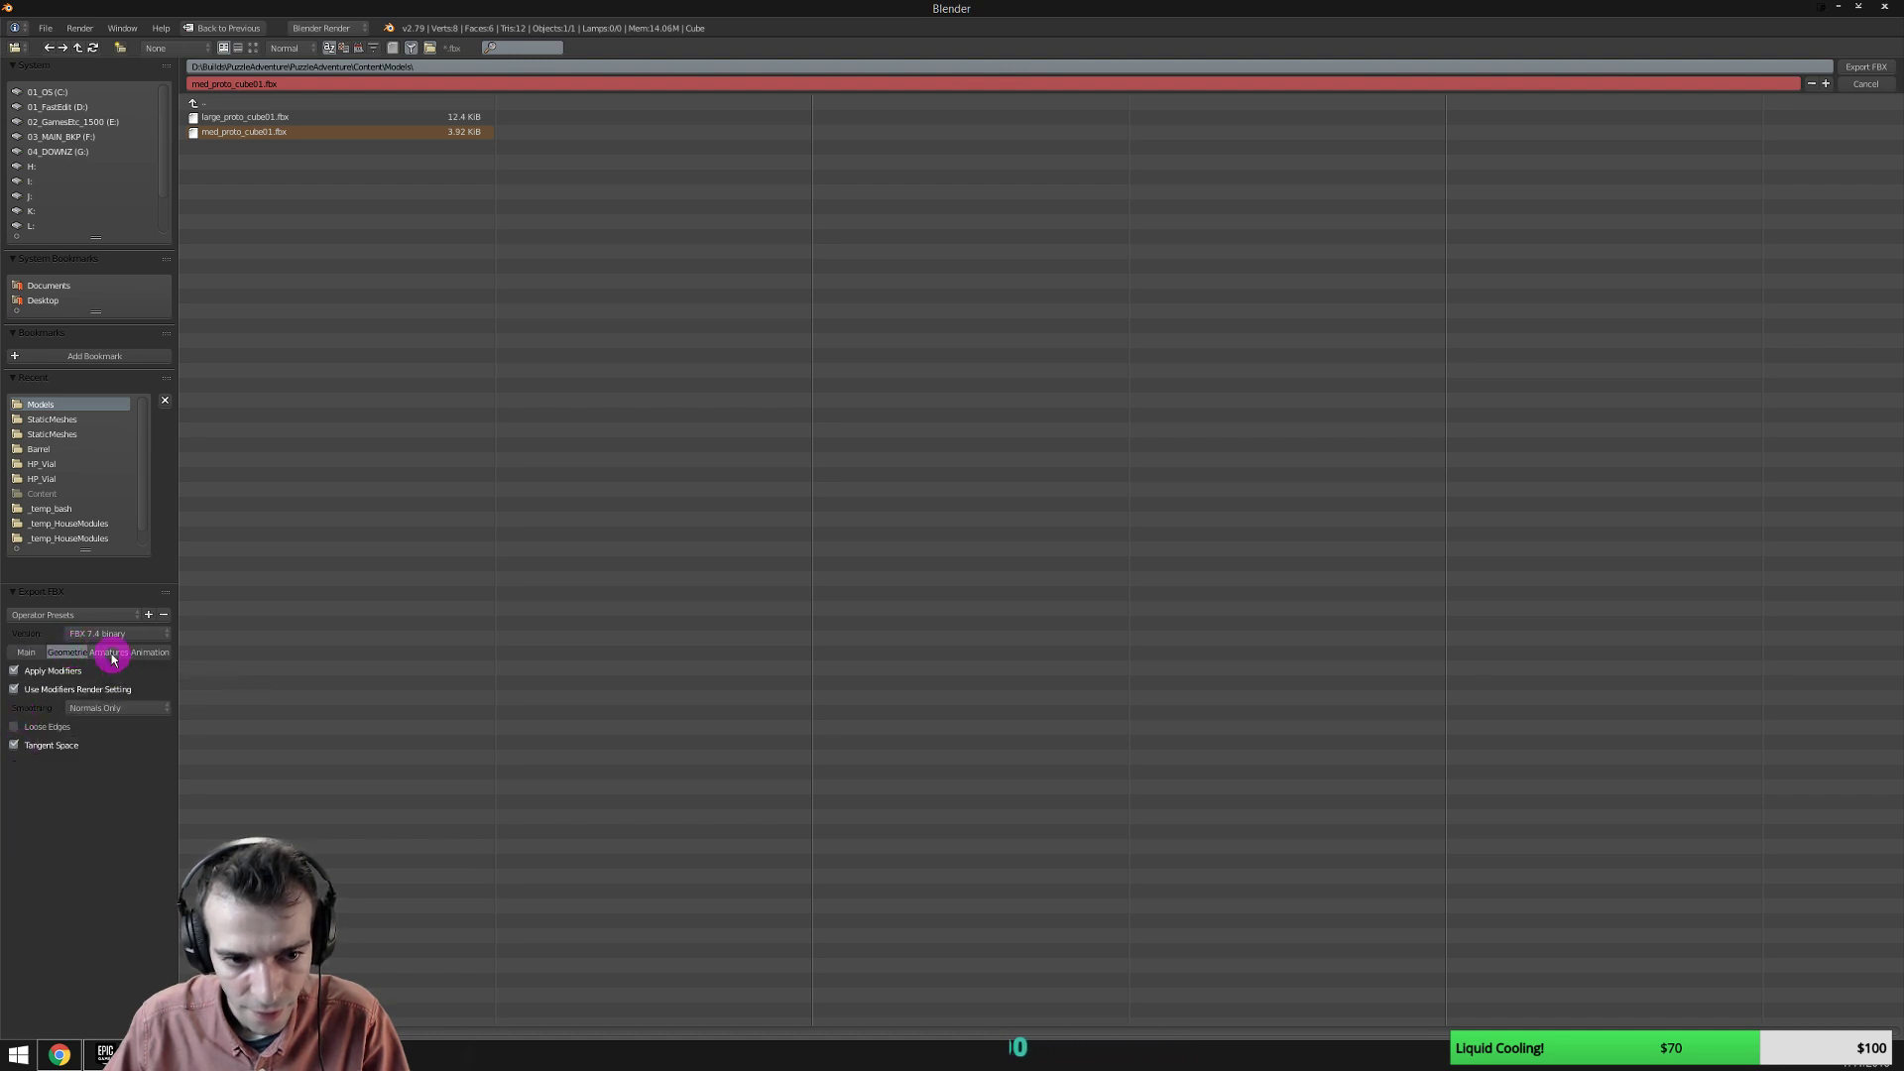
pyautogui.doubleClick(282, 132)
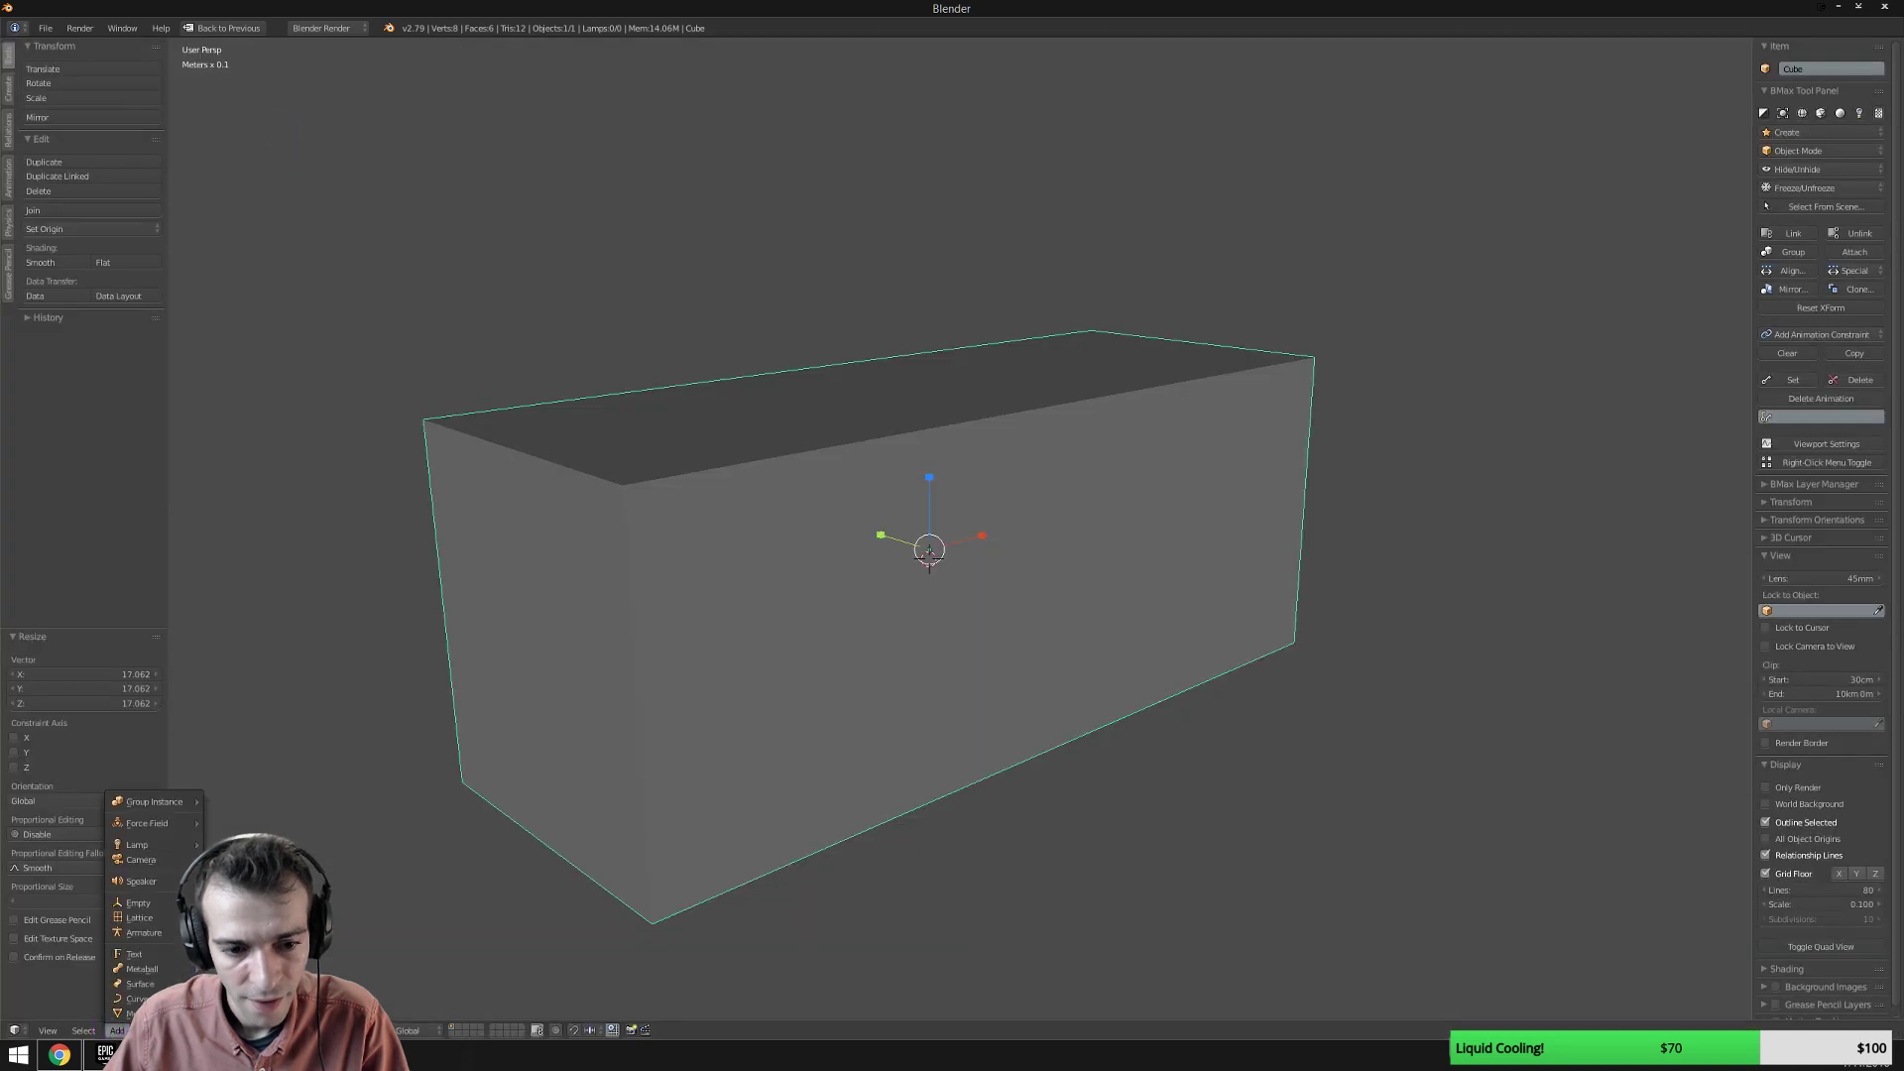
# Return to Unreal and try to import the re-exported med_proto_cube01 source file.
pyautogui.moveTo(105, 1054)
pyautogui.click(79, 967)
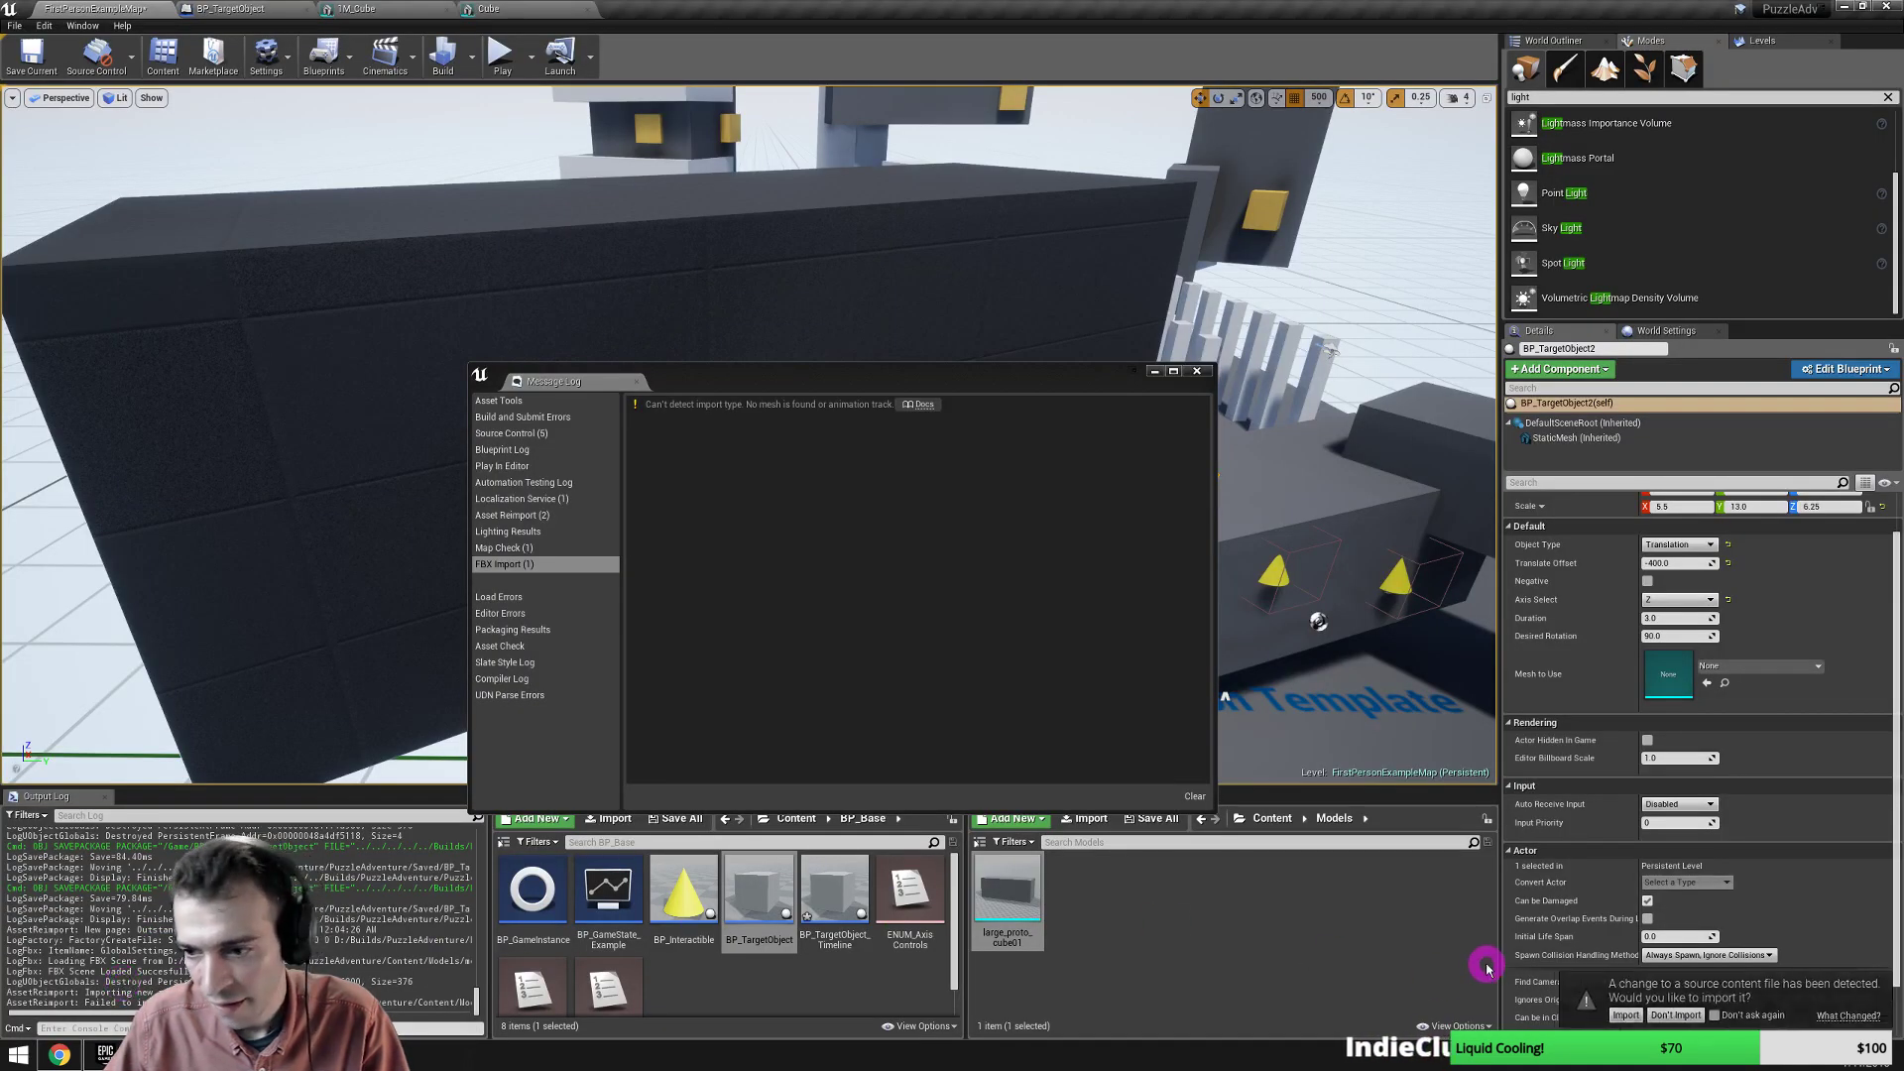
pyautogui.click(1624, 1014)
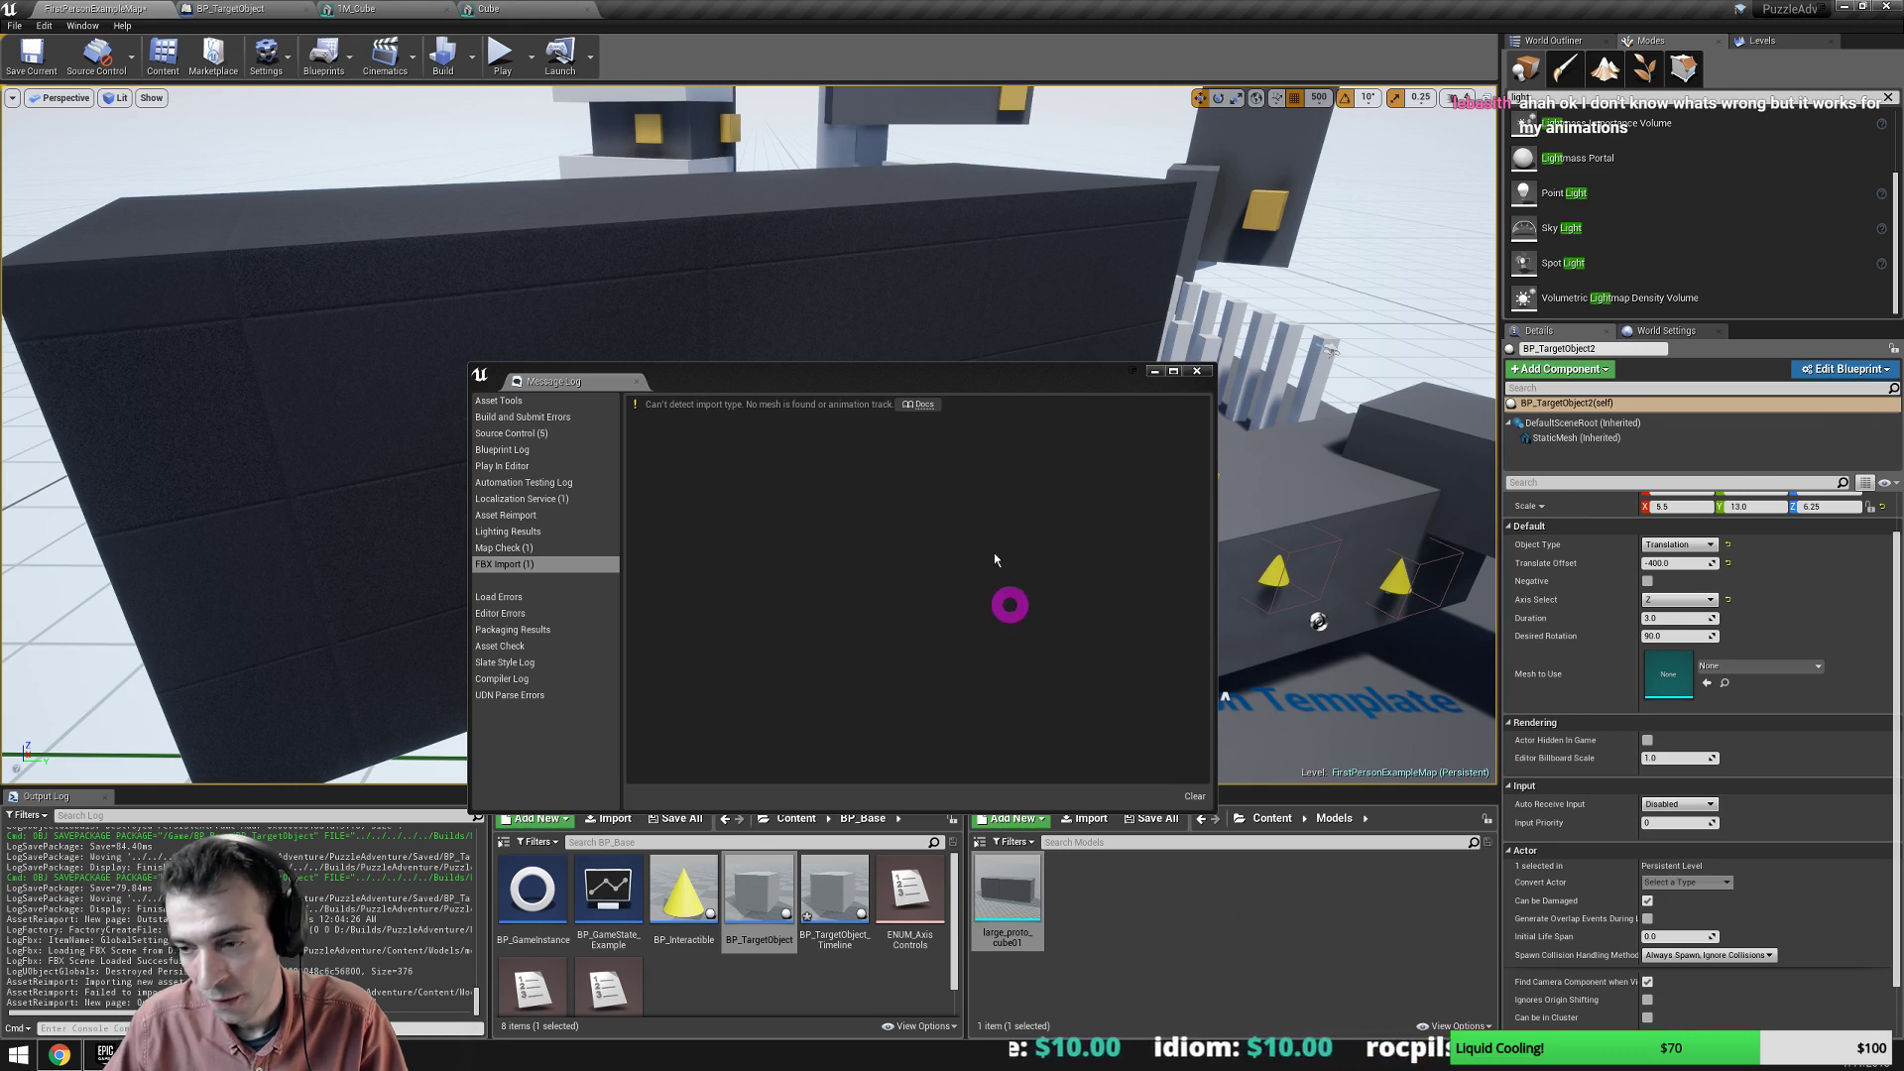
# Review the Map Check and FBX Import entries in the Message Log, and close the log.
pyautogui.moveTo(846, 381); pyautogui.dragTo(951, 306)
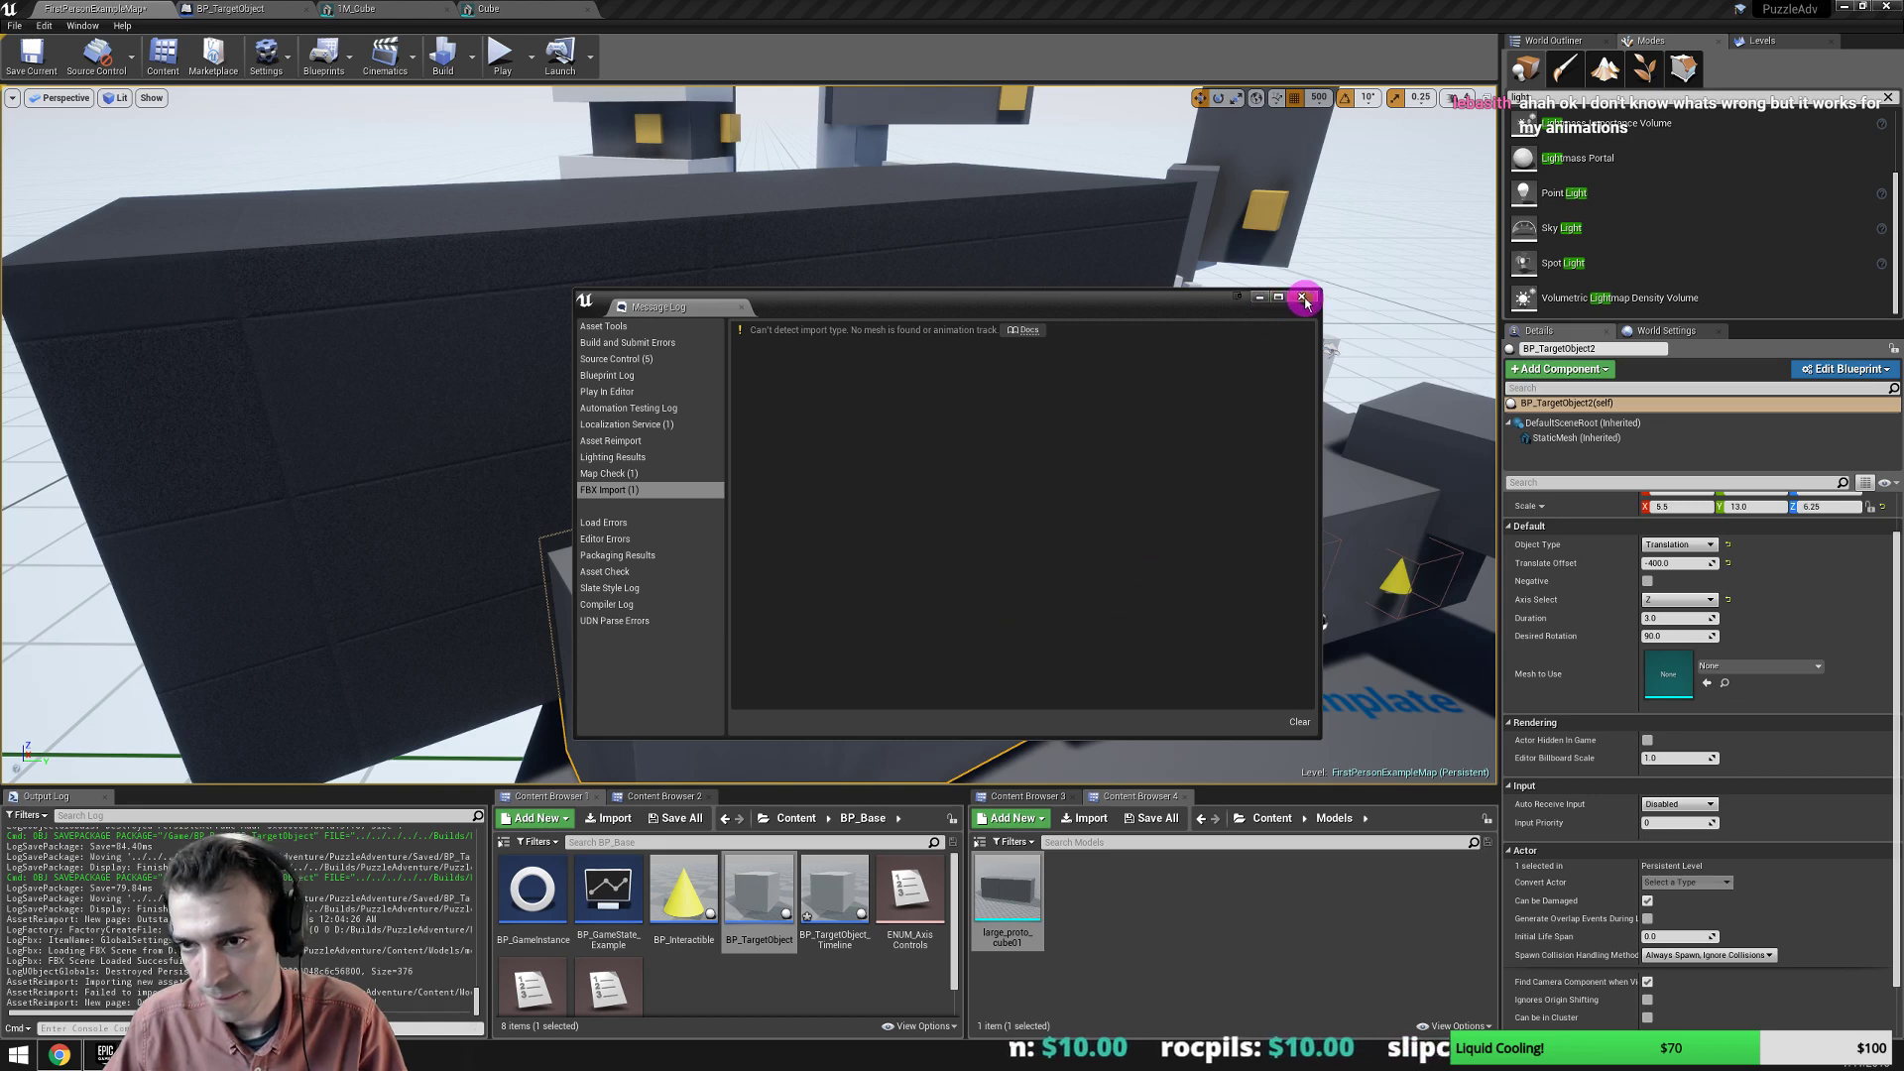
pyautogui.click(603, 474)
pyautogui.click(612, 489)
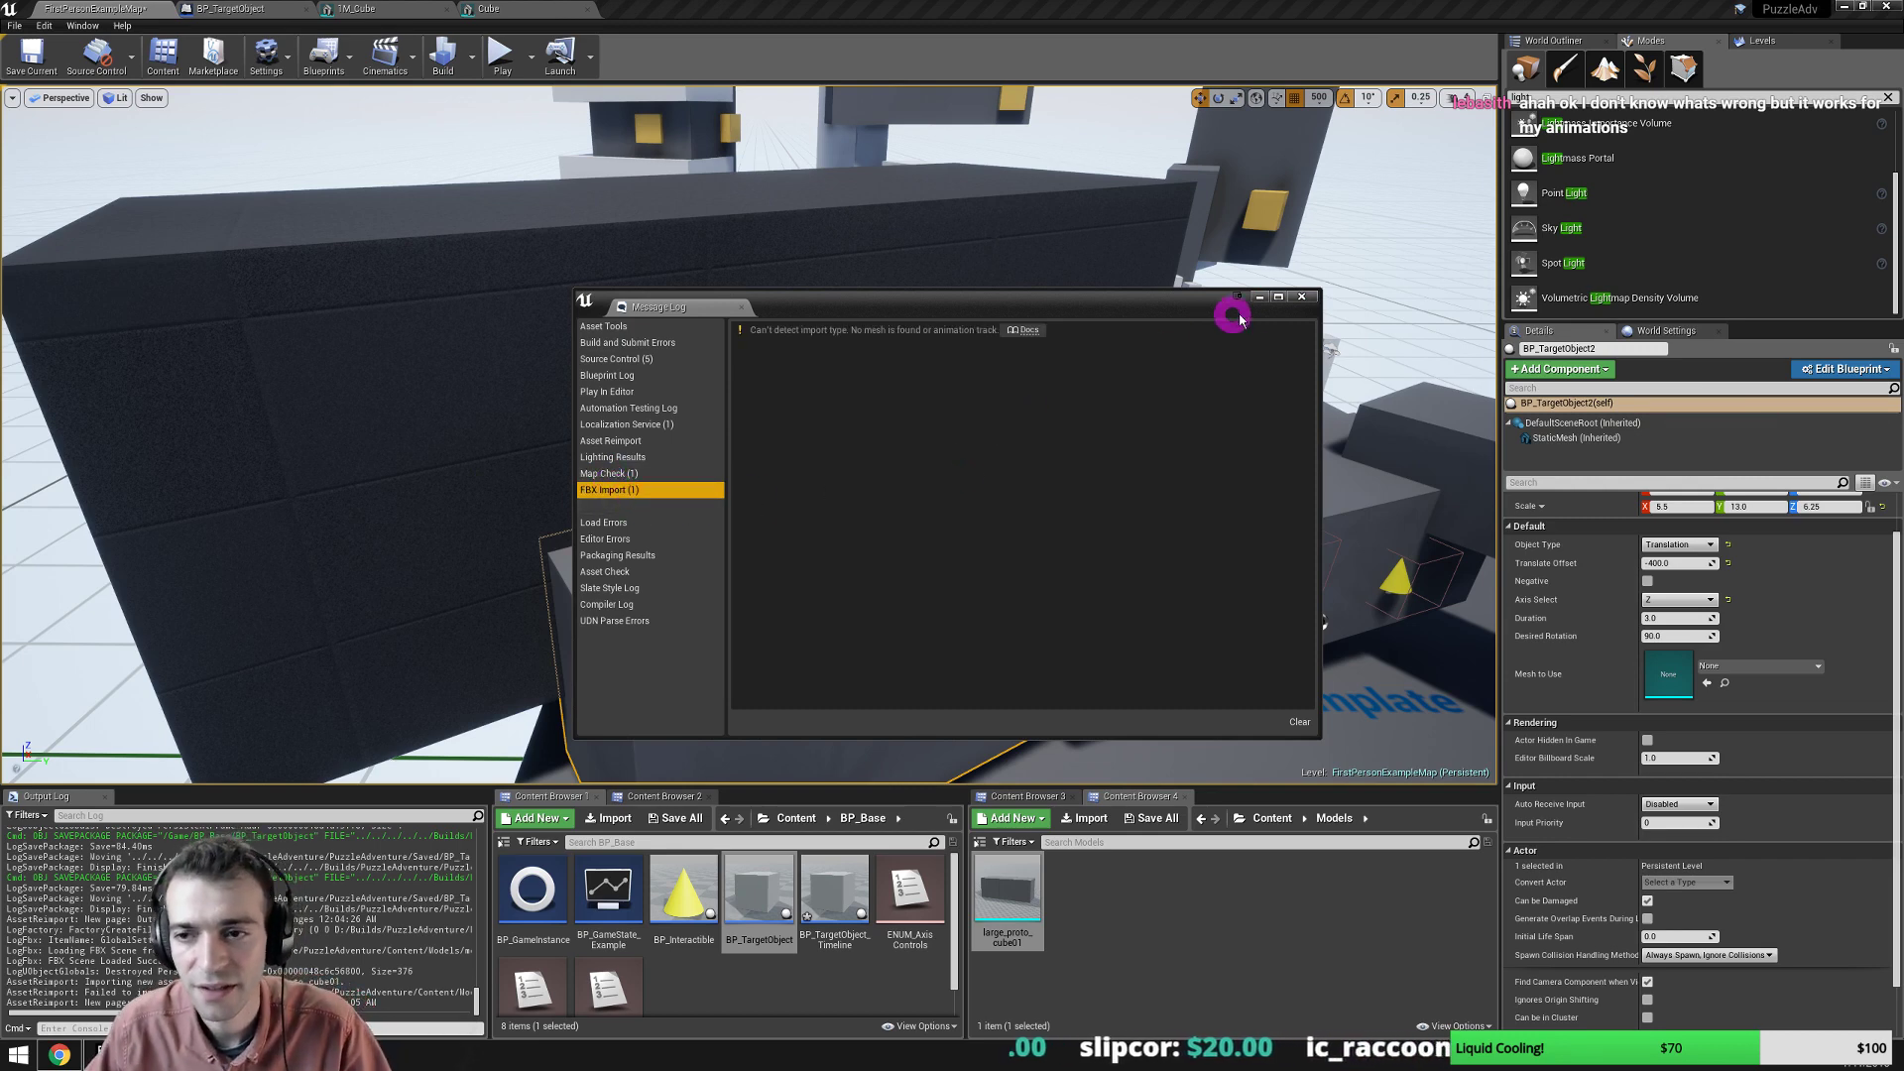
pyautogui.click(1302, 296)
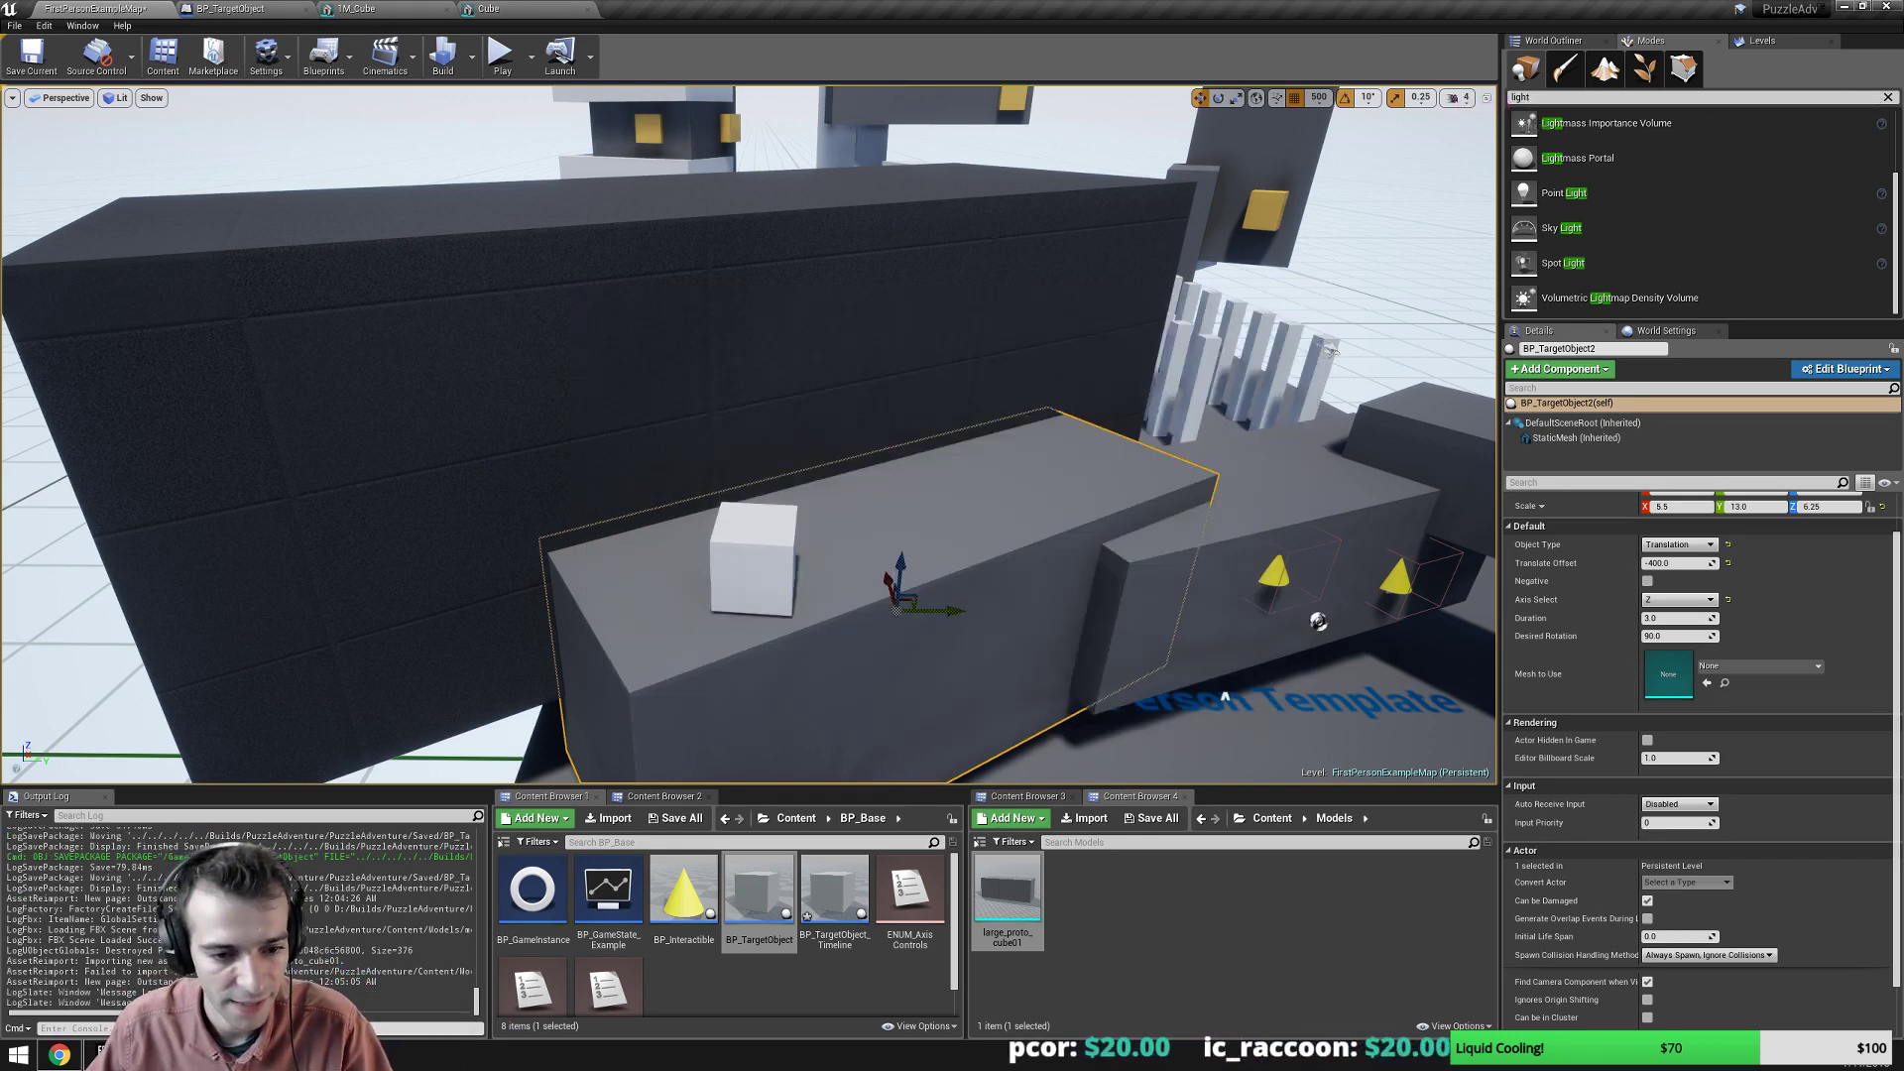
# Switch to Blender, reopen the FBX export, and apply the saved operator preset that exports only meshes.
pyautogui.moveTo(51, 1059)
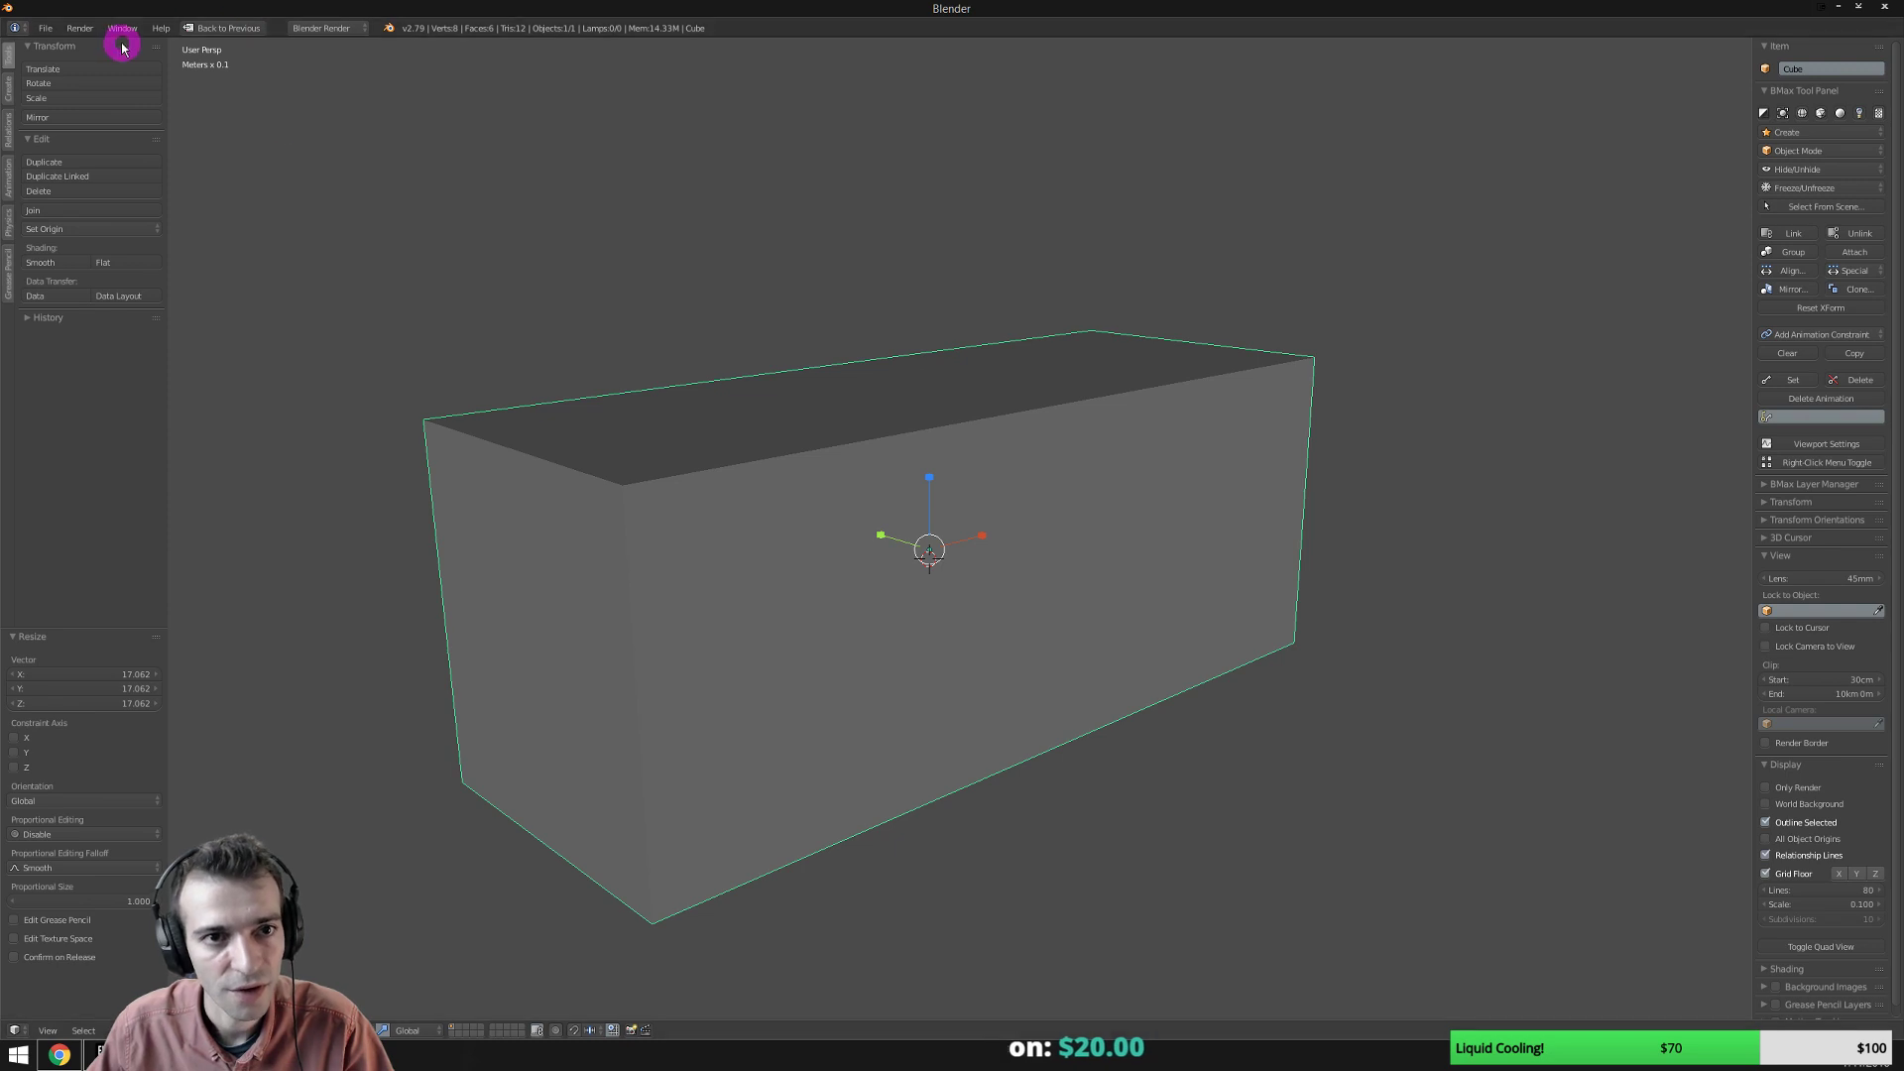
pyautogui.click(46, 28)
pyautogui.moveTo(67, 325)
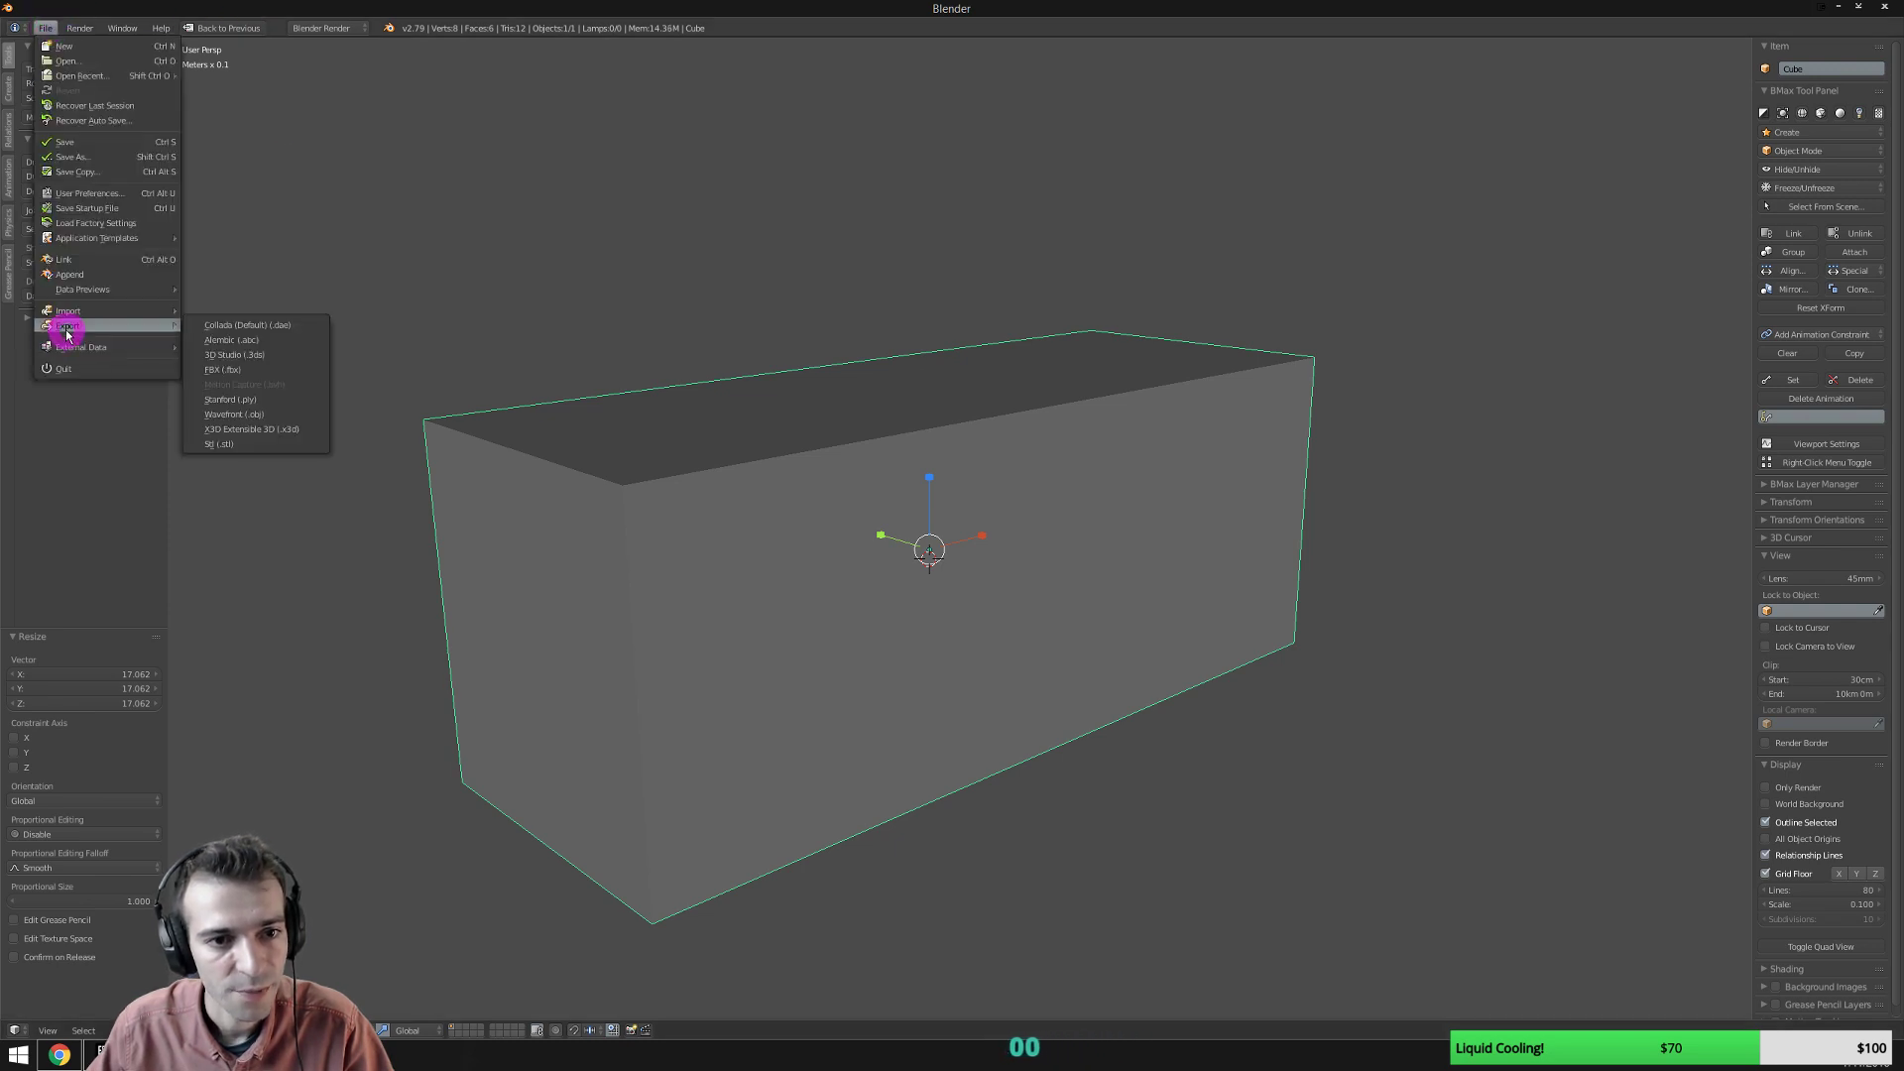
pyautogui.click(207, 384)
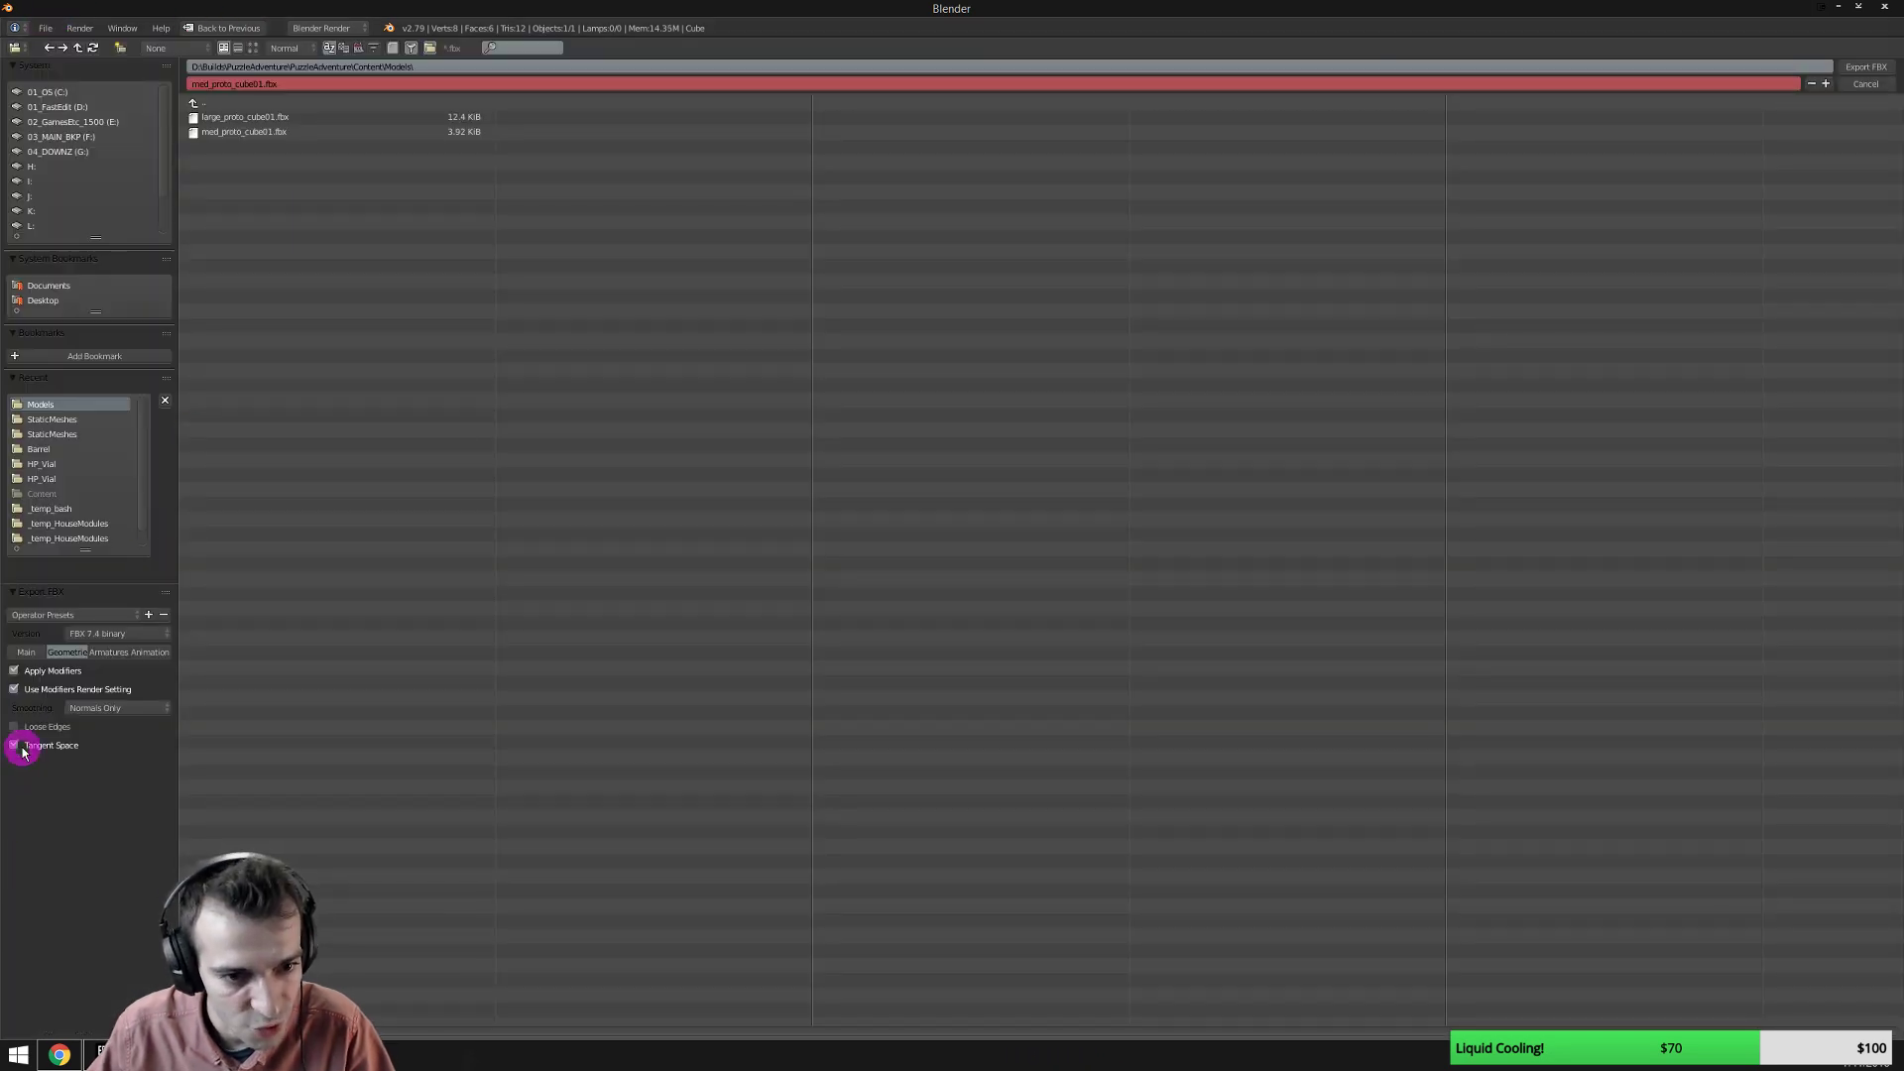
pyautogui.click(69, 616)
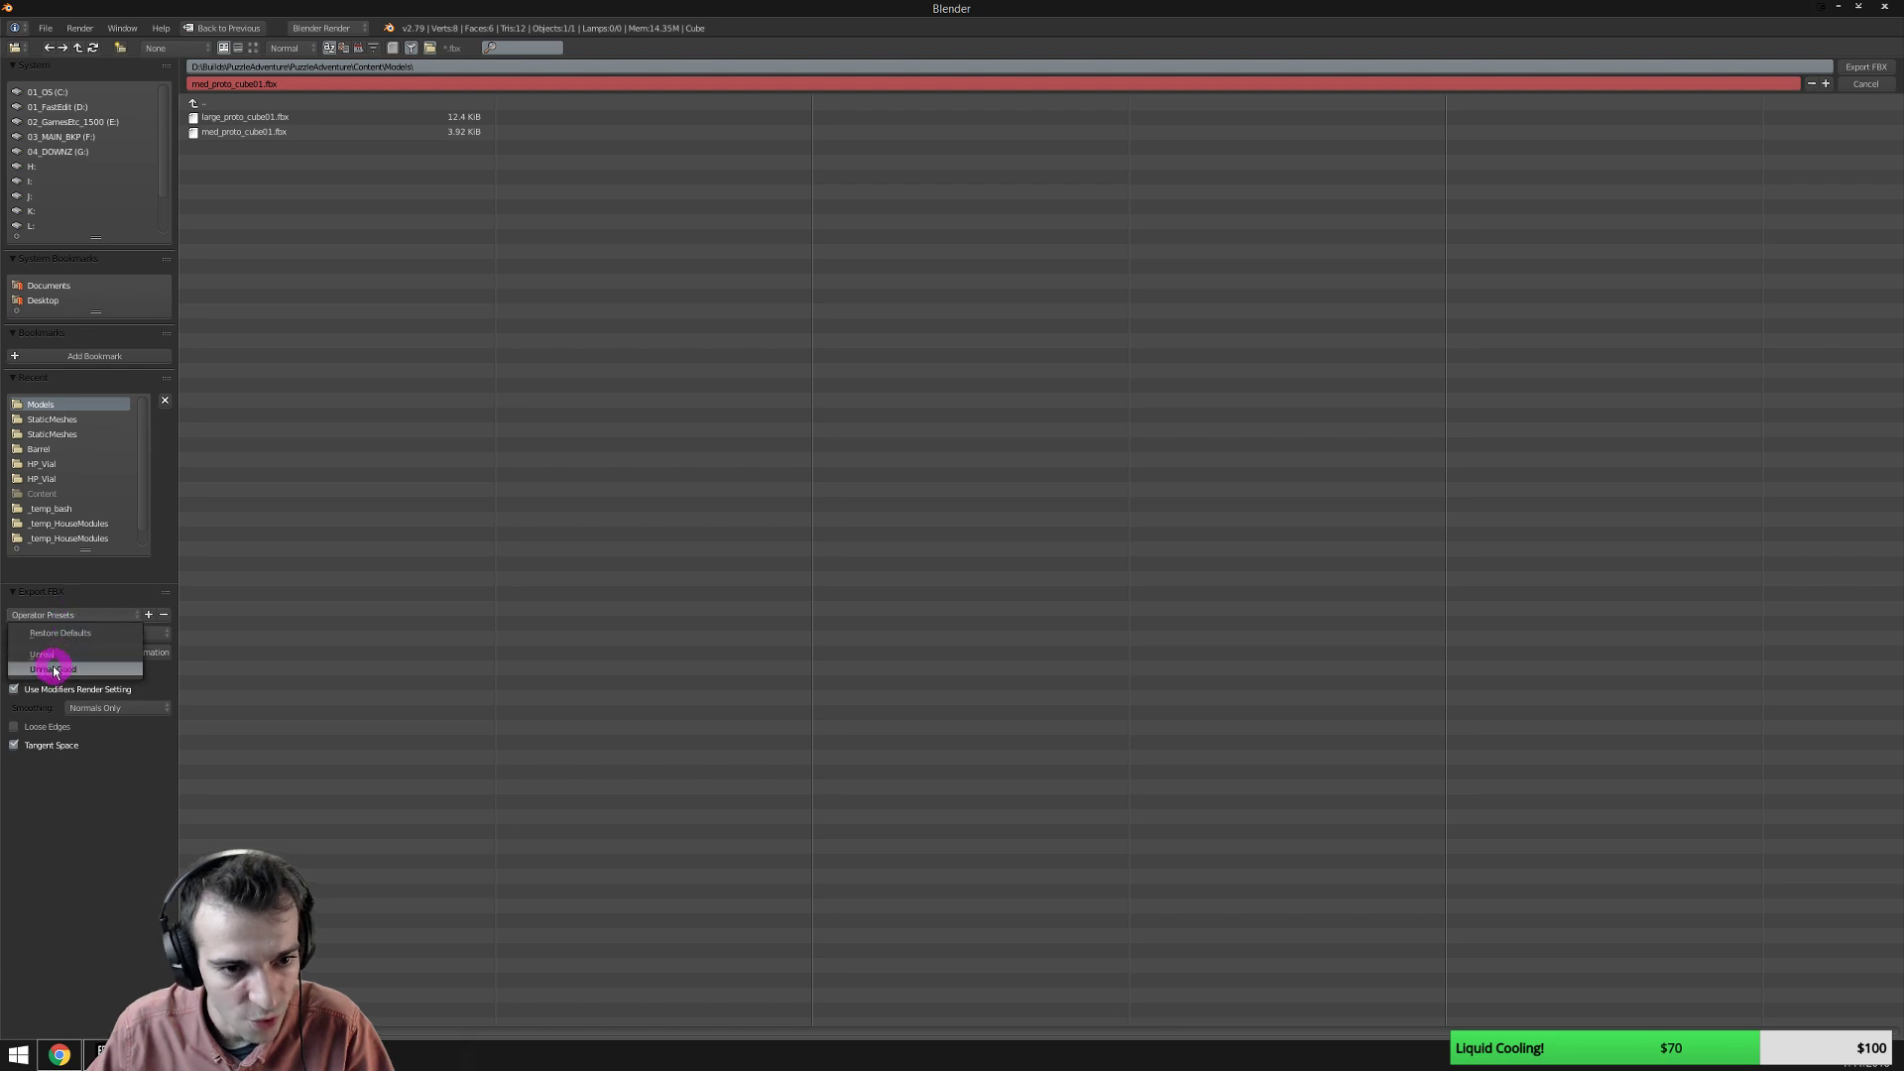
pyautogui.click(54, 670)
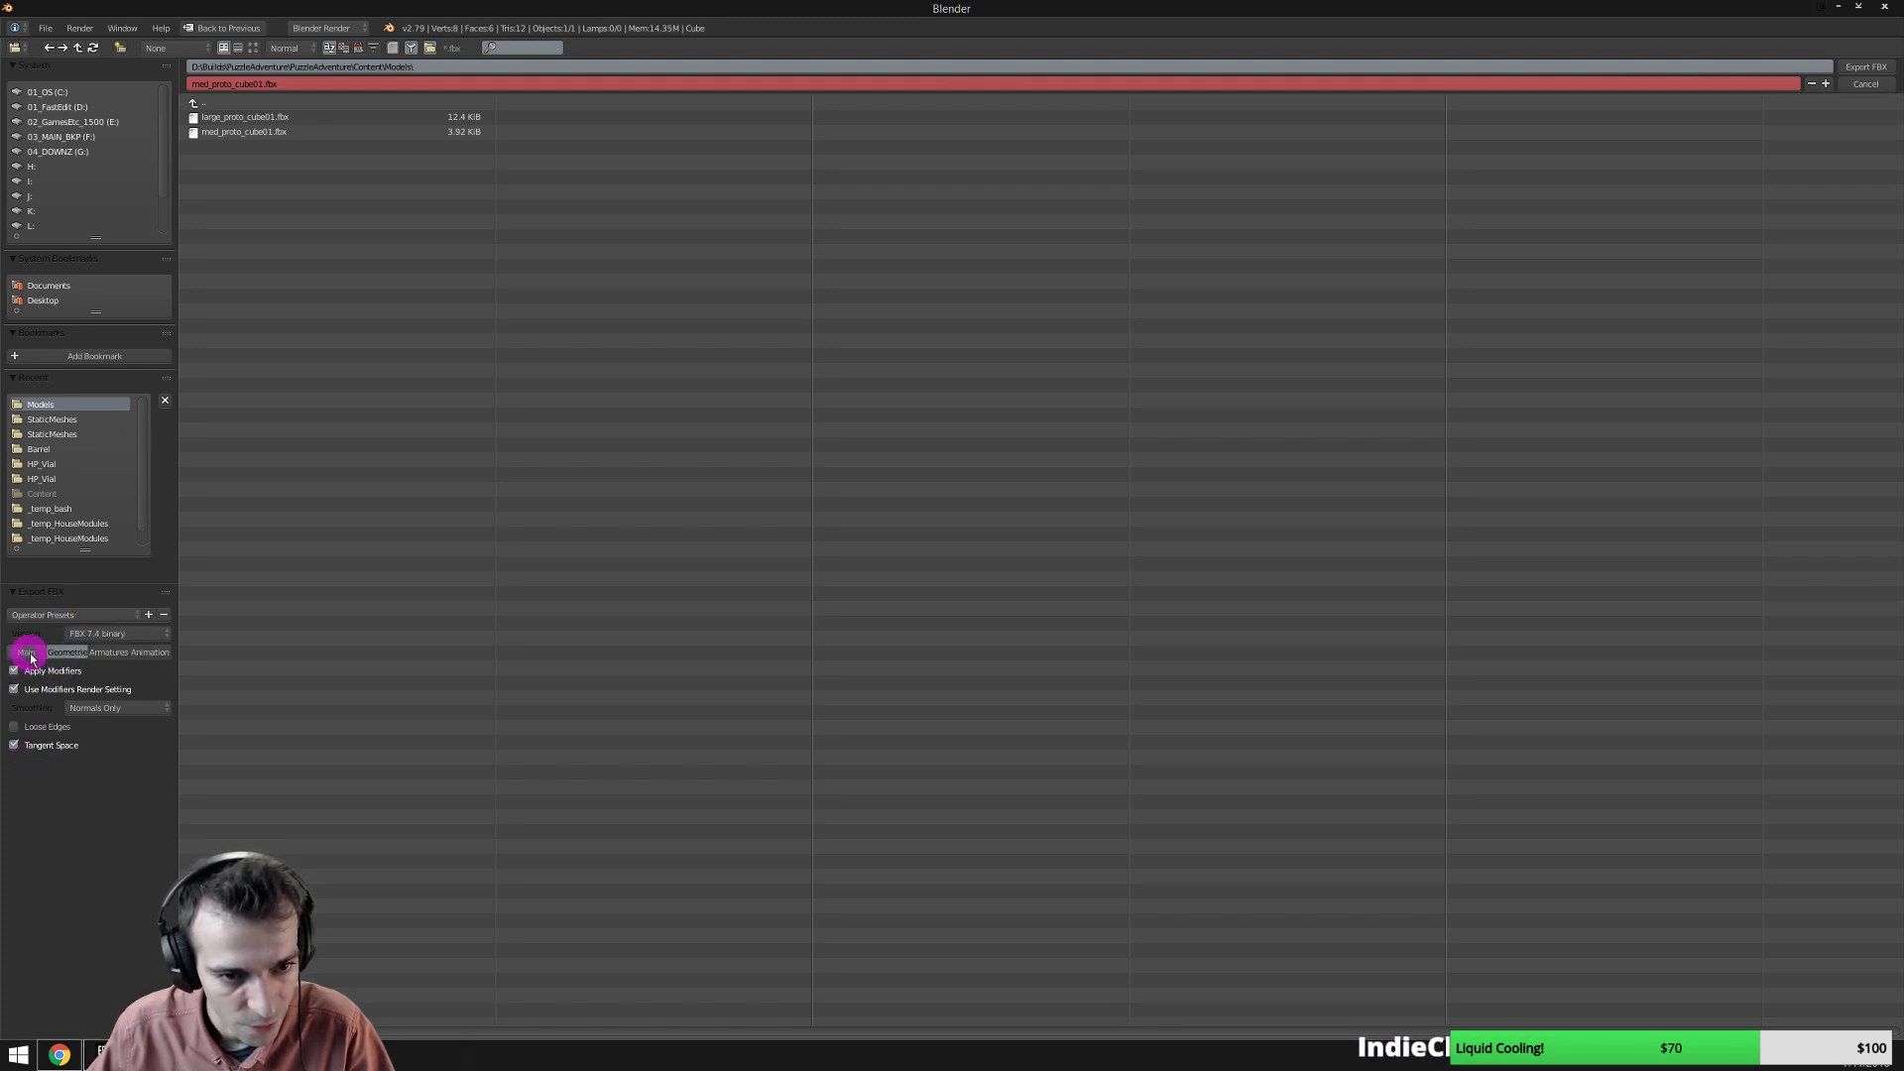
pyautogui.click(132, 634)
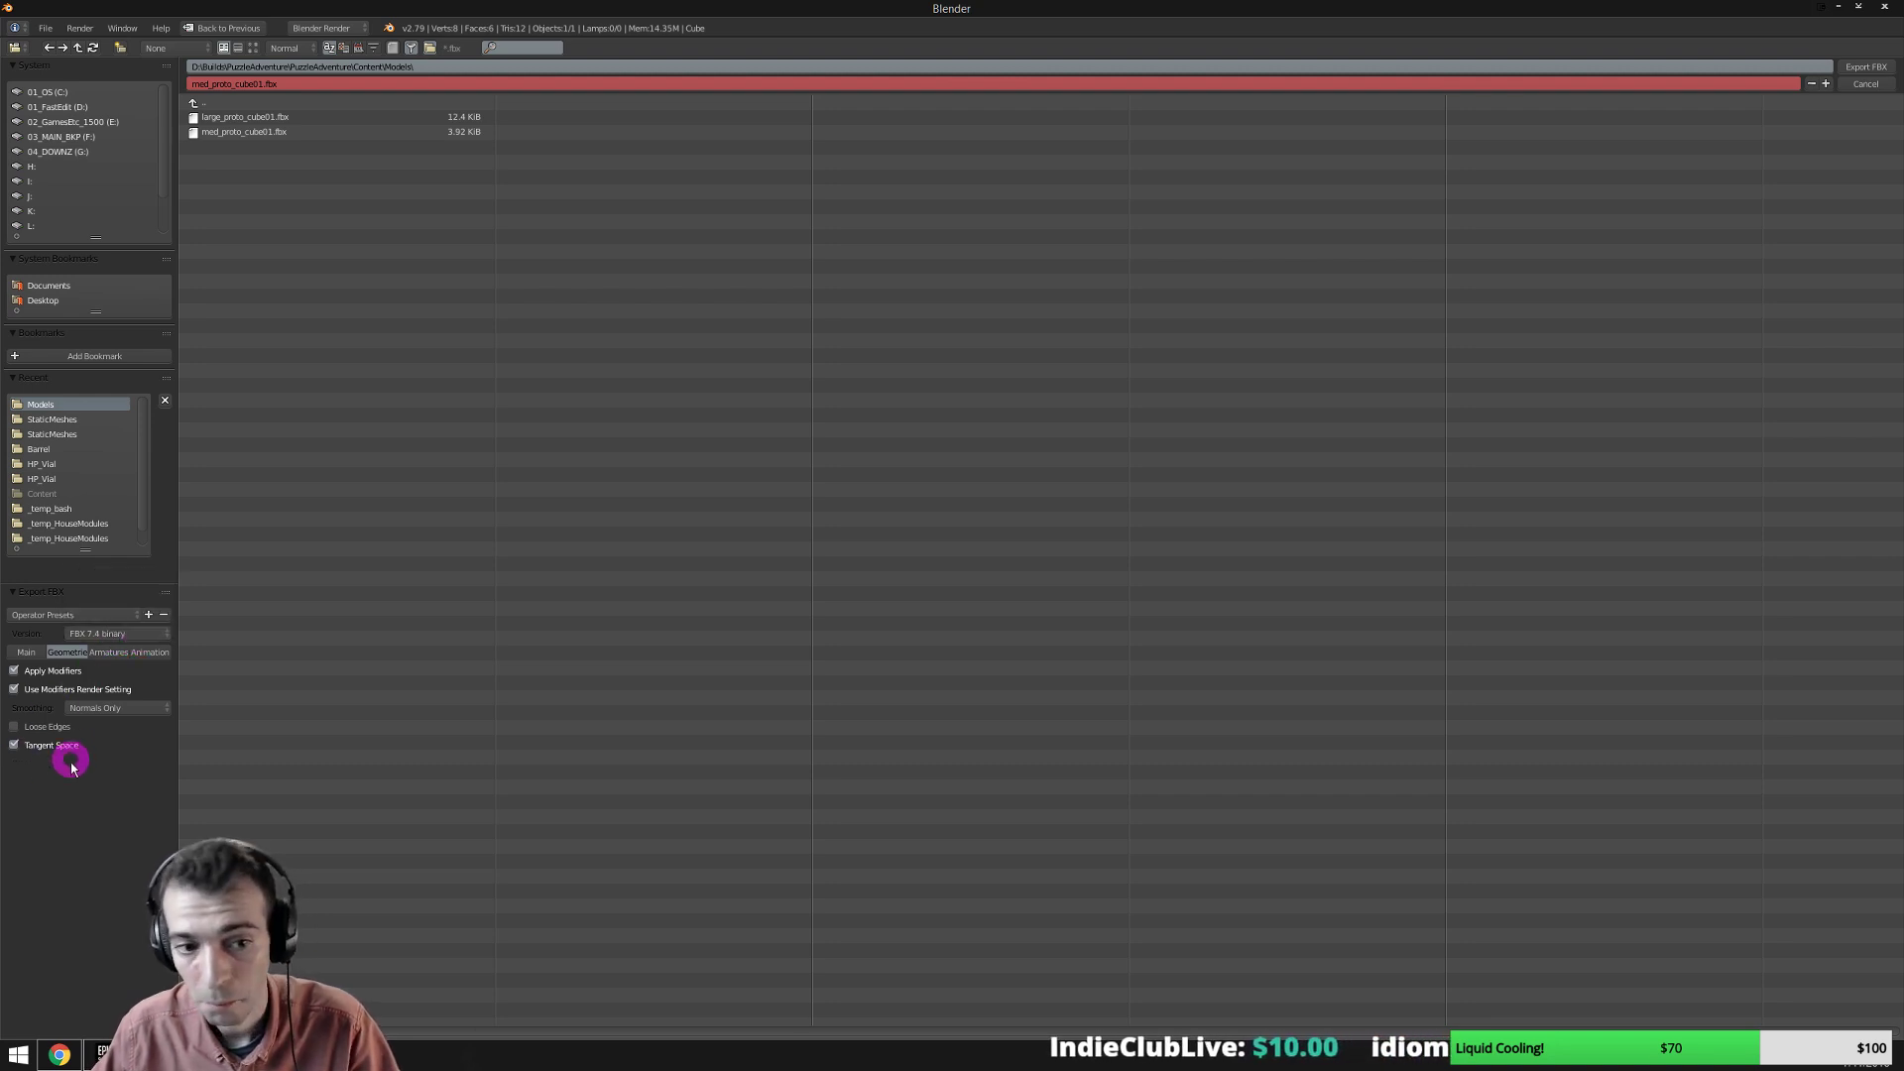
# Set the main export scale to 0.5 and export the cube over the existing med_proto_cube01.fbx.
pyautogui.click(25, 653)
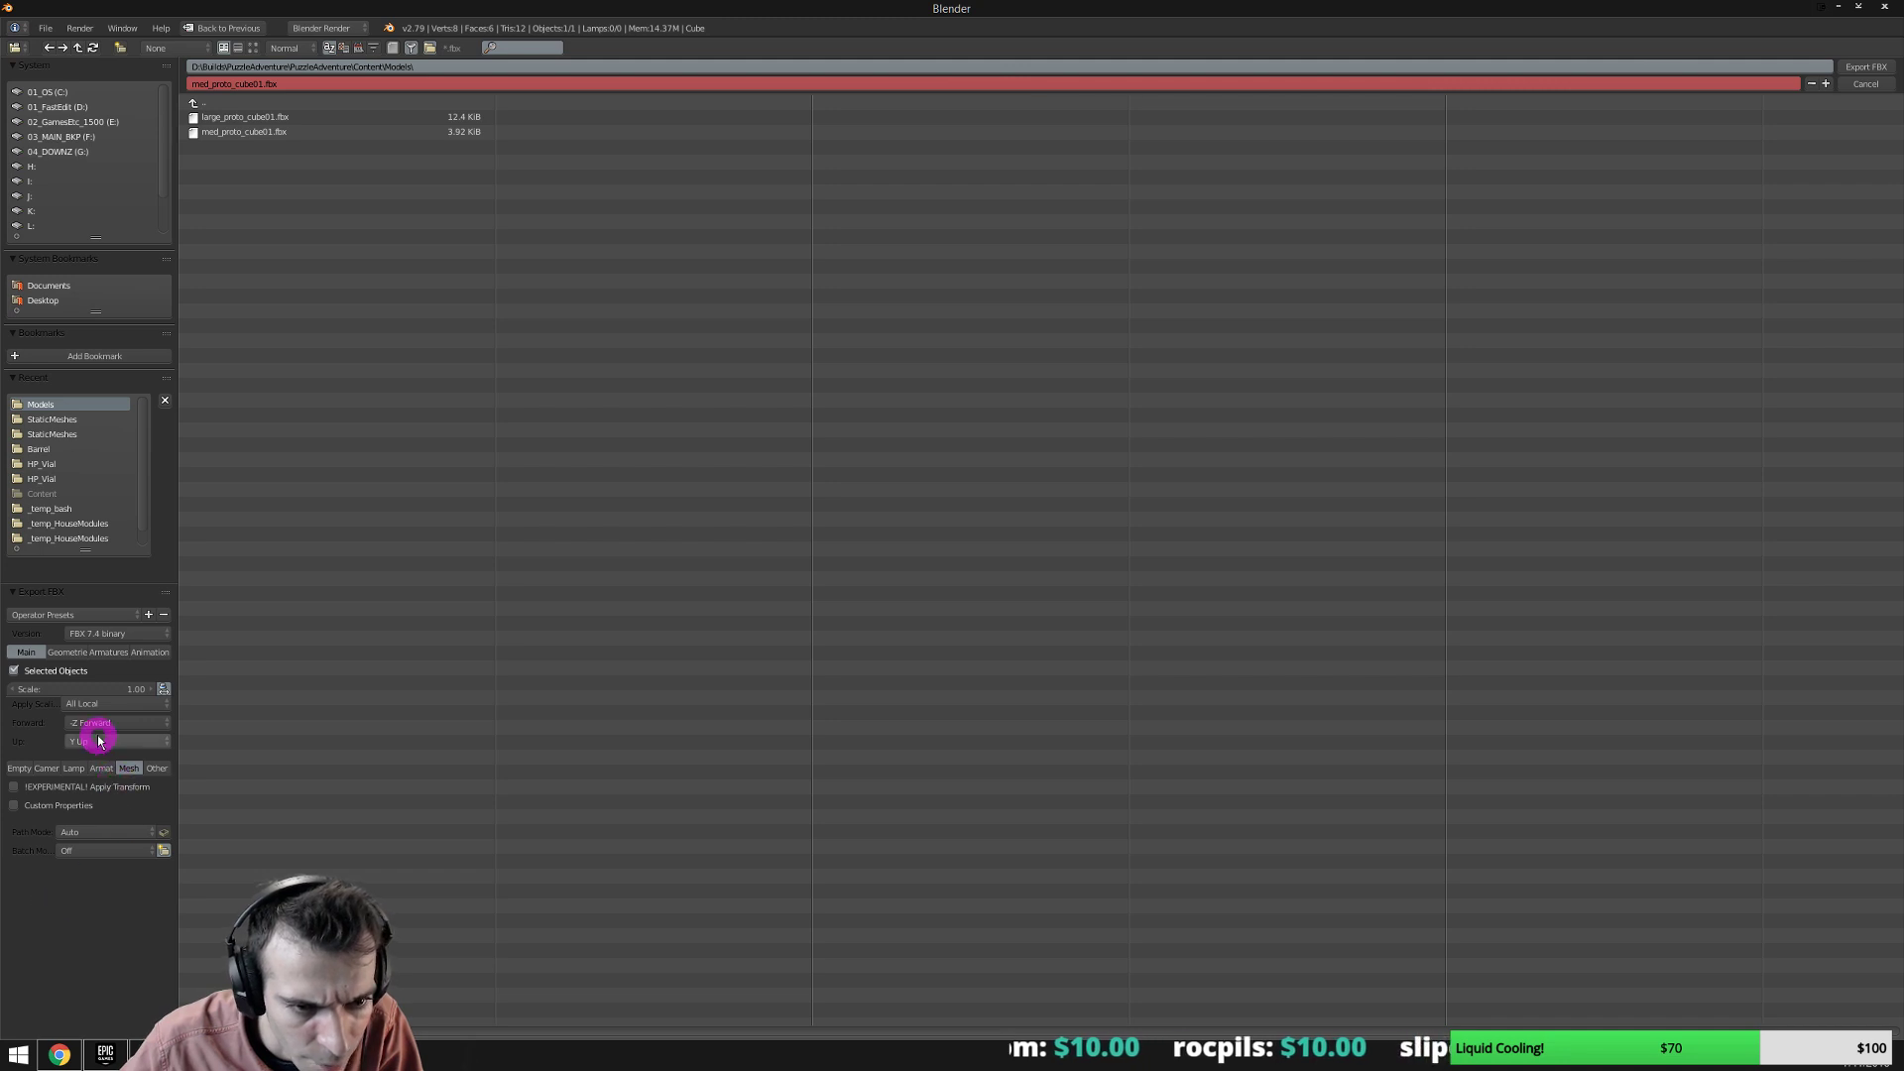
pyautogui.click(132, 692)
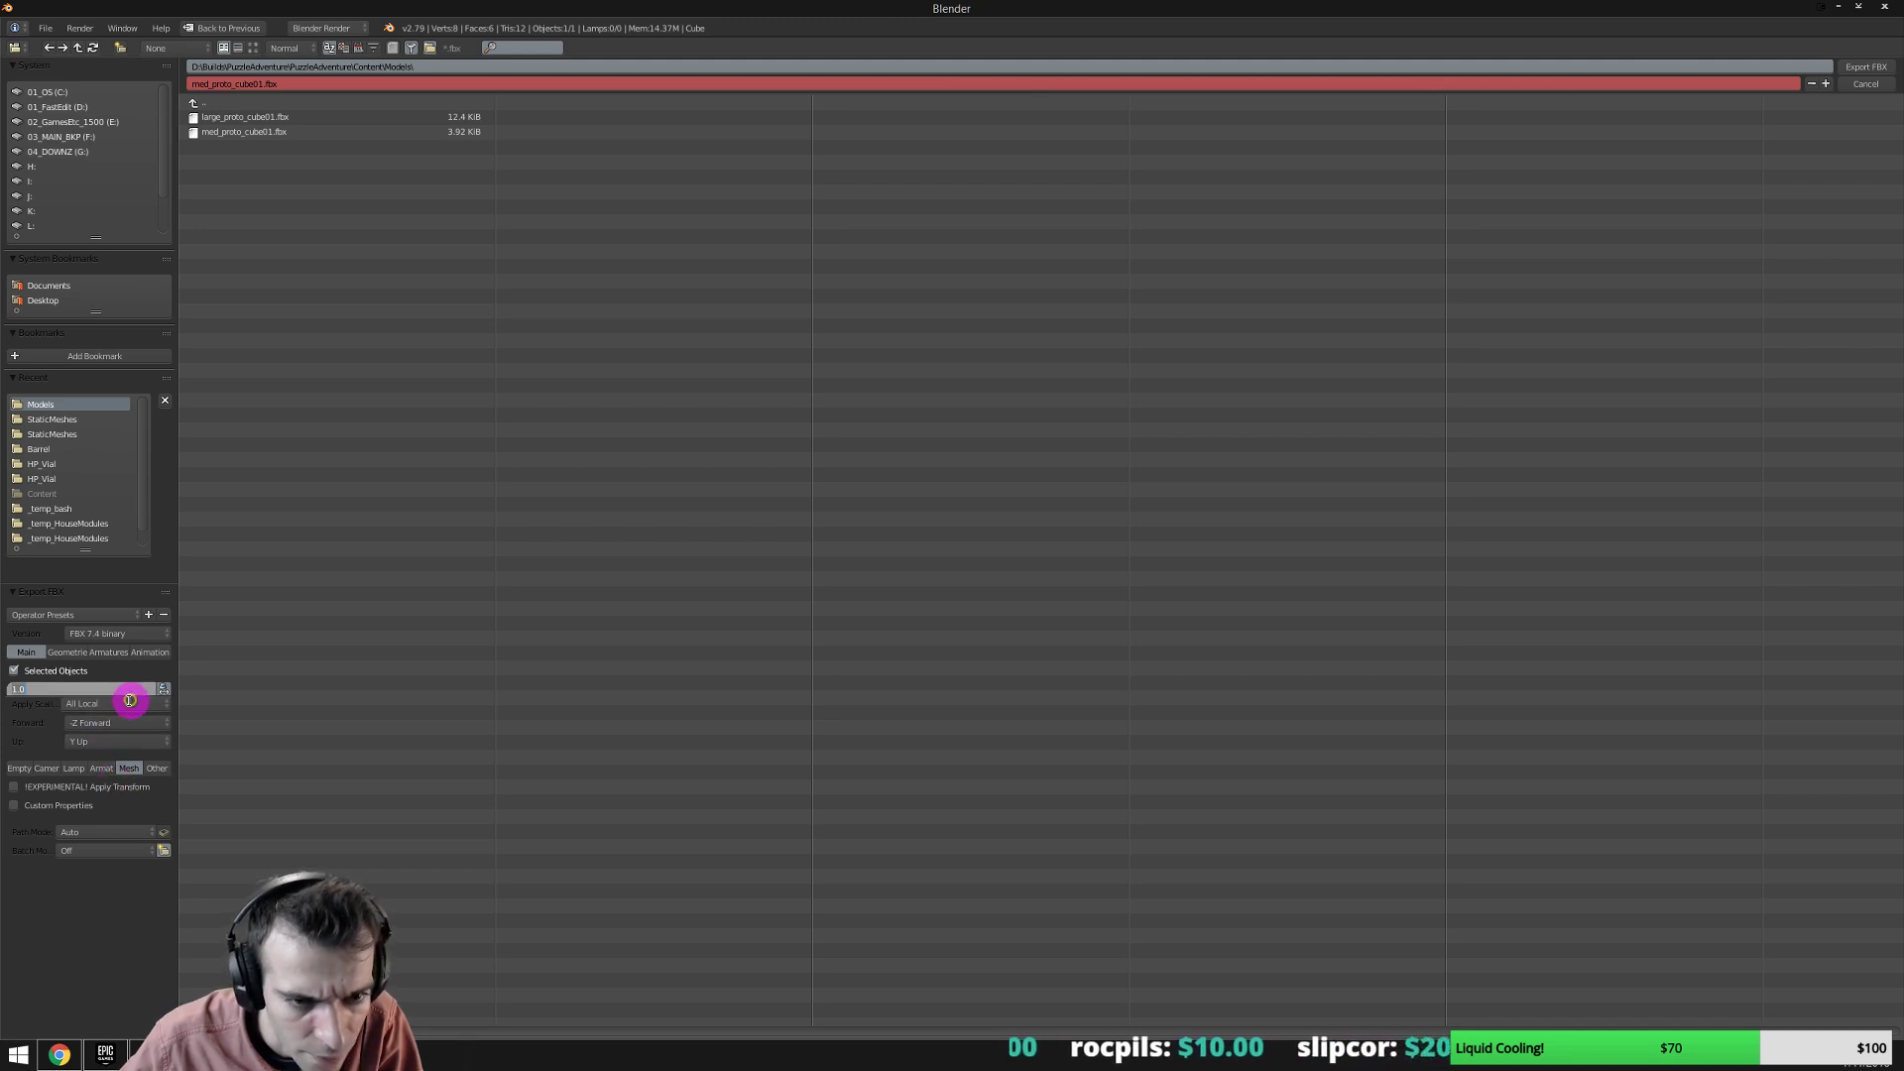
pyautogui.write('.5')
pyautogui.press('Return')
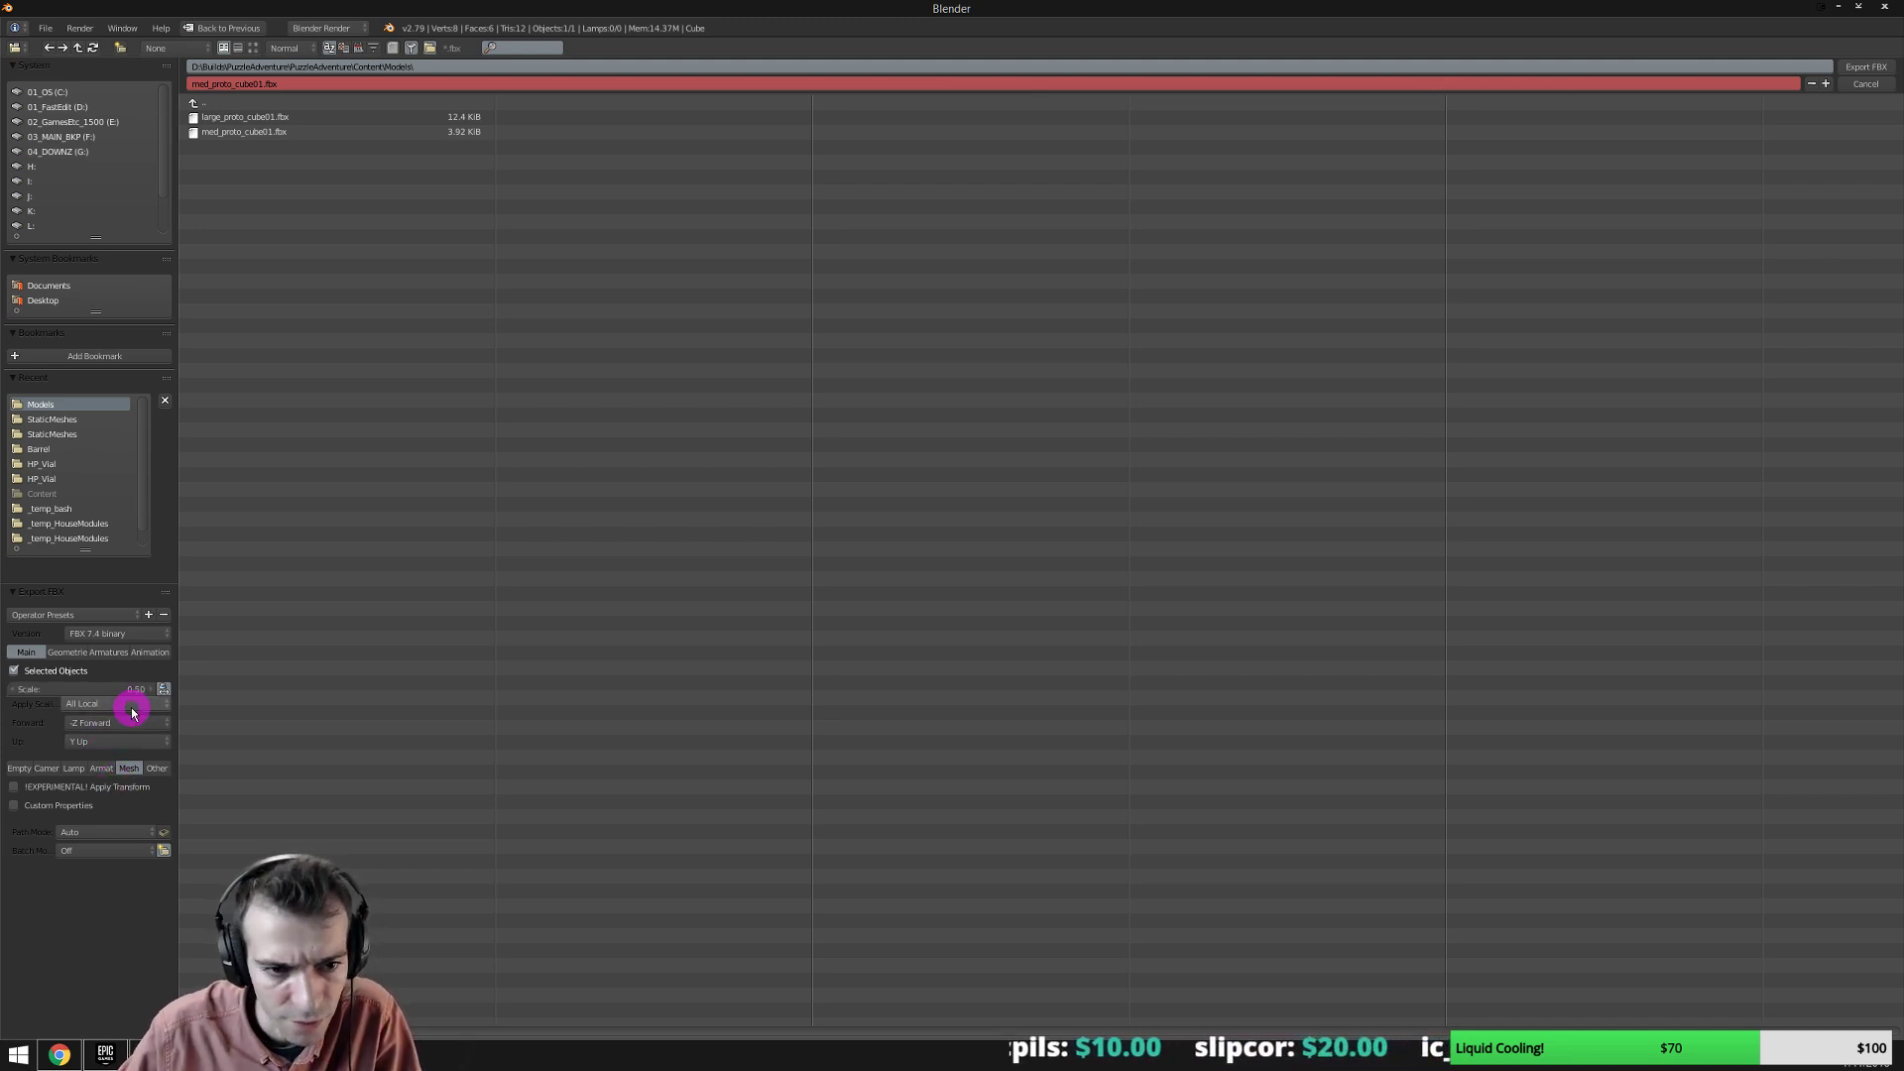
pyautogui.click(253, 137)
pyautogui.doubleClick(252, 137)
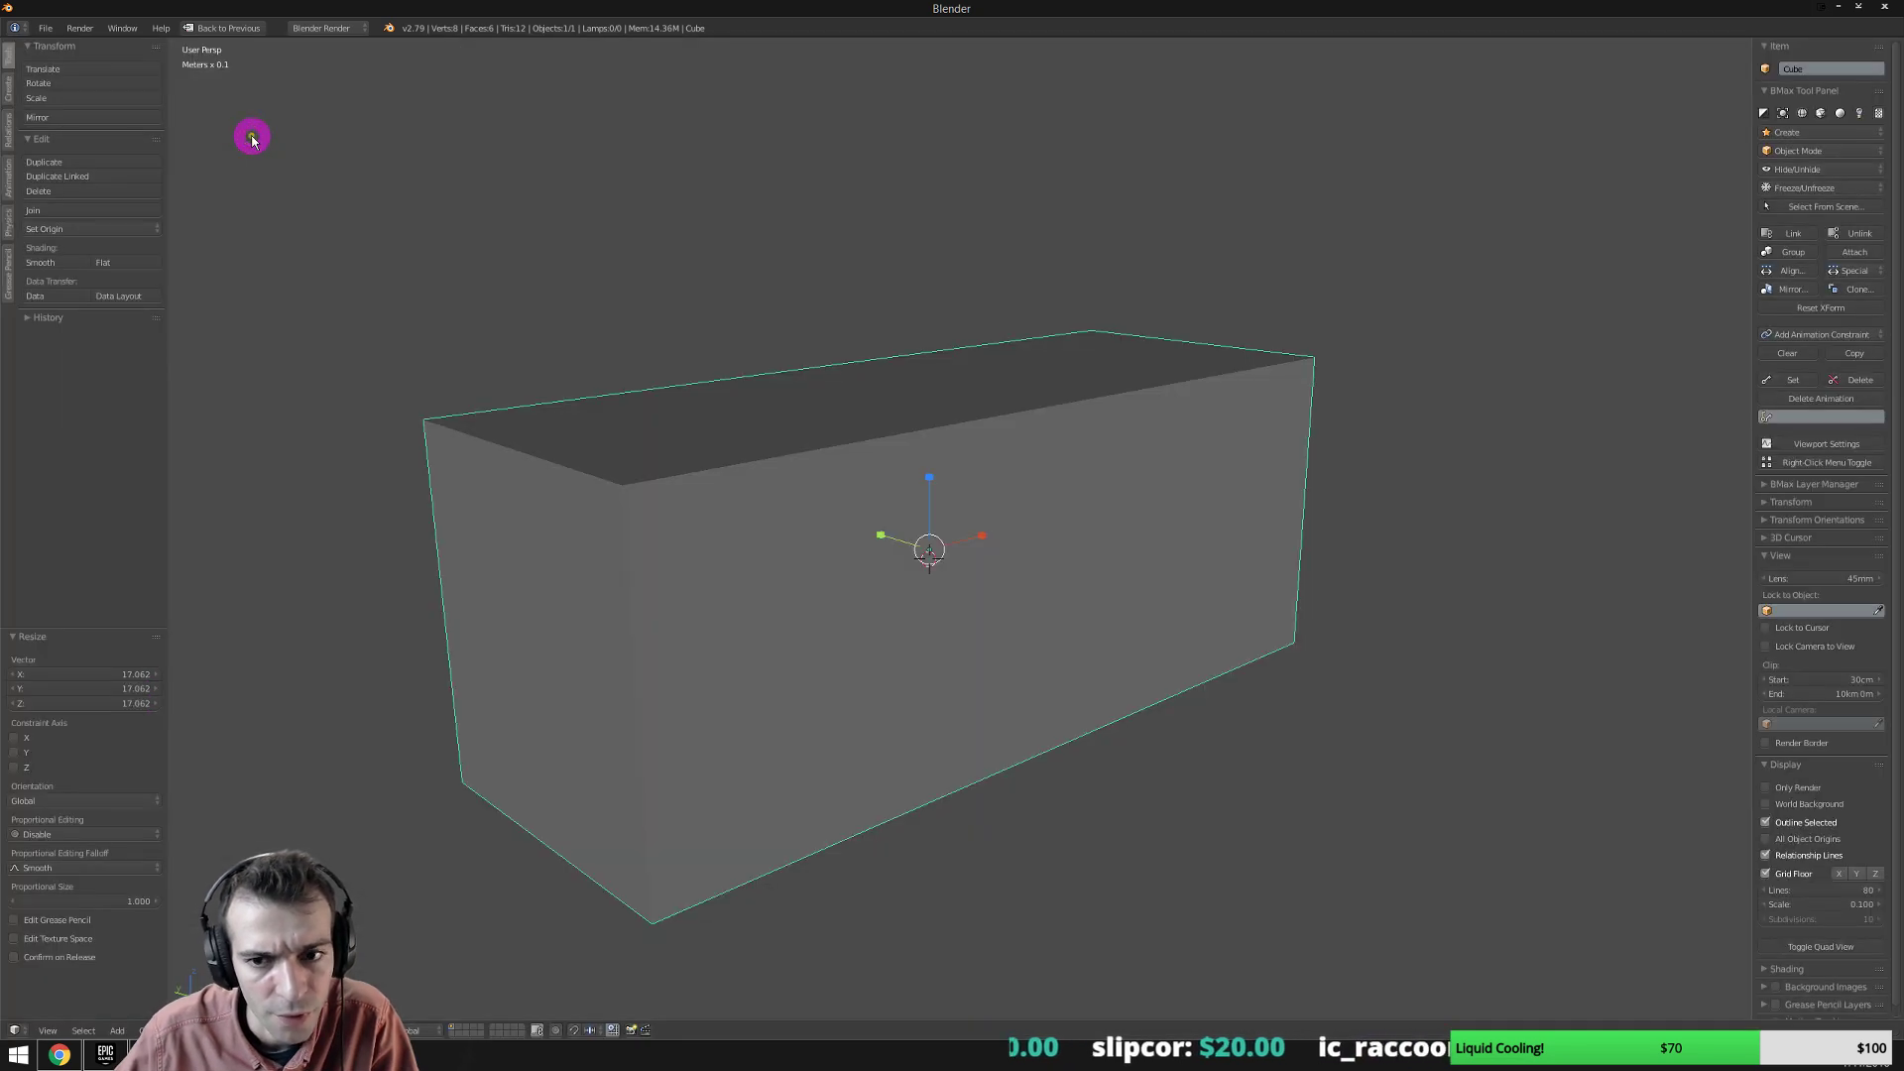
# Switch to Unreal, try to import the updated source file, and check the Models folder for the new mesh.
pyautogui.hotkey('alt', 'Tab')
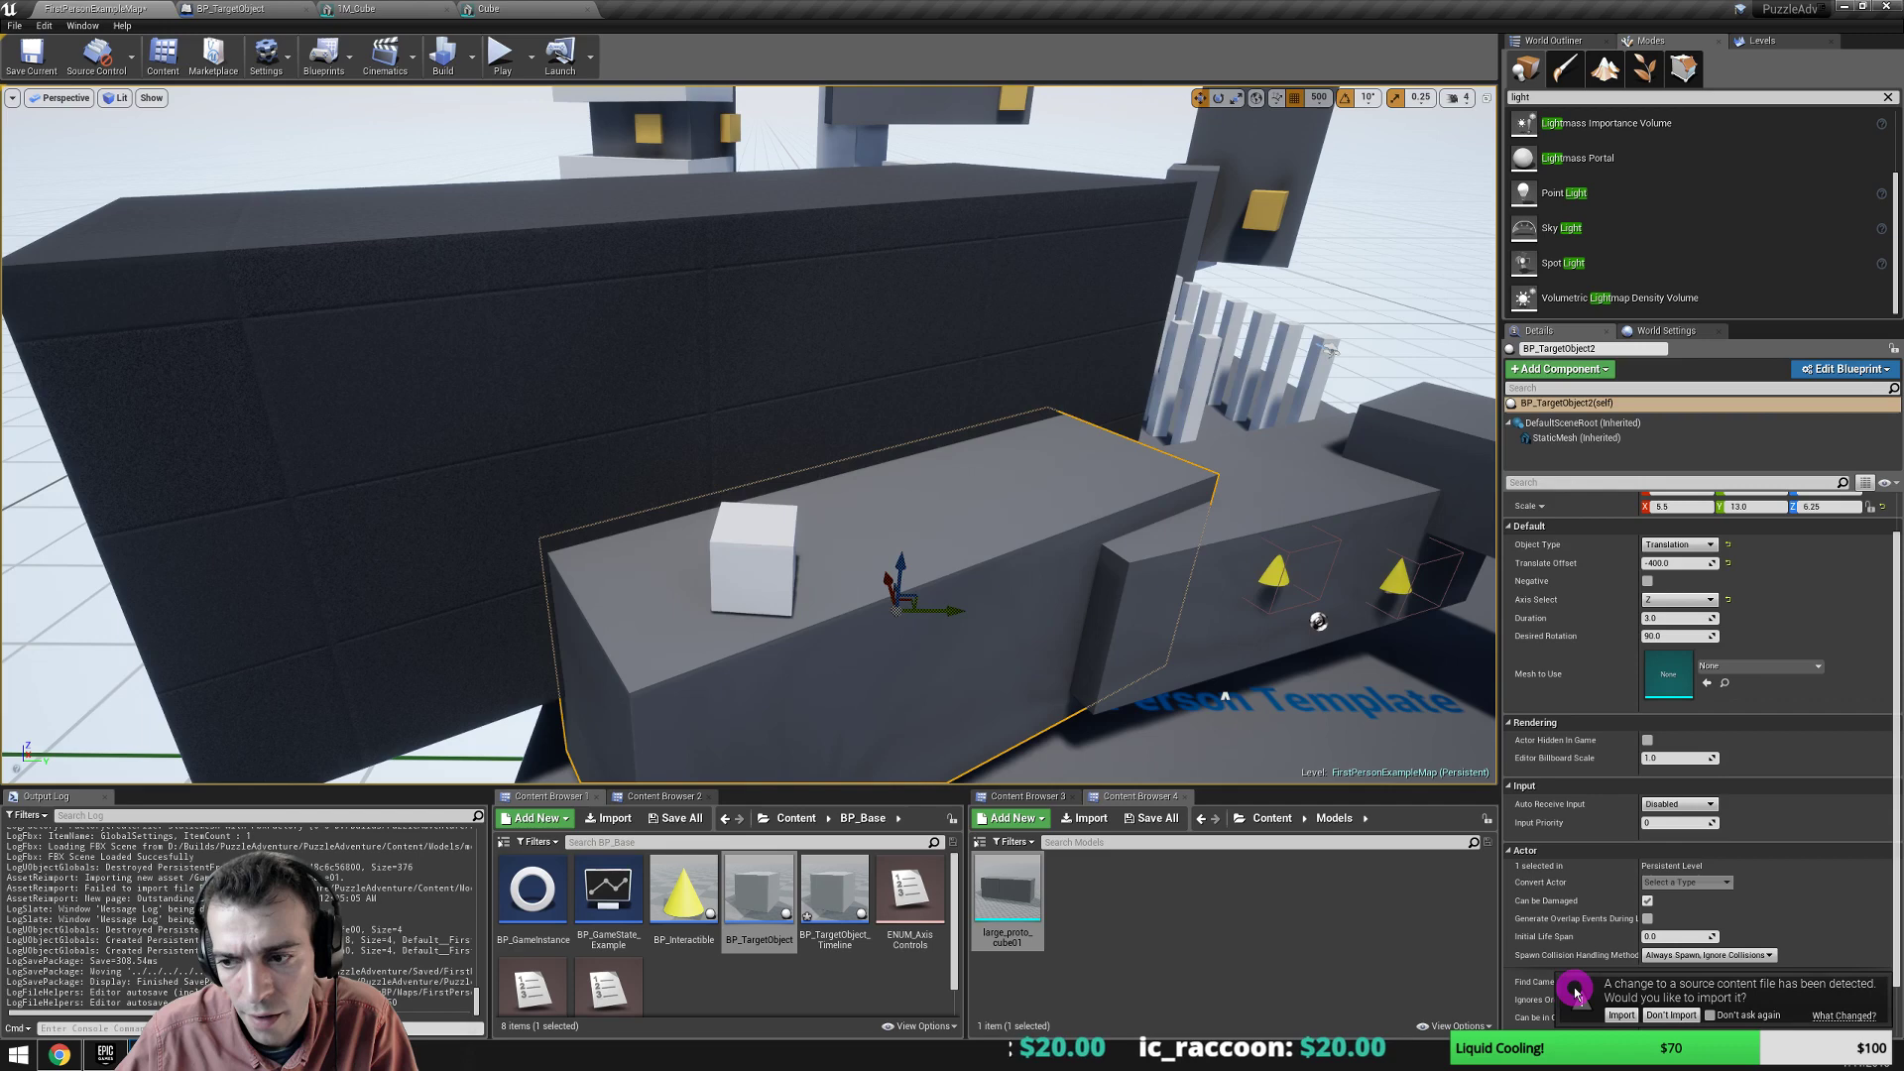
pyautogui.click(1621, 1015)
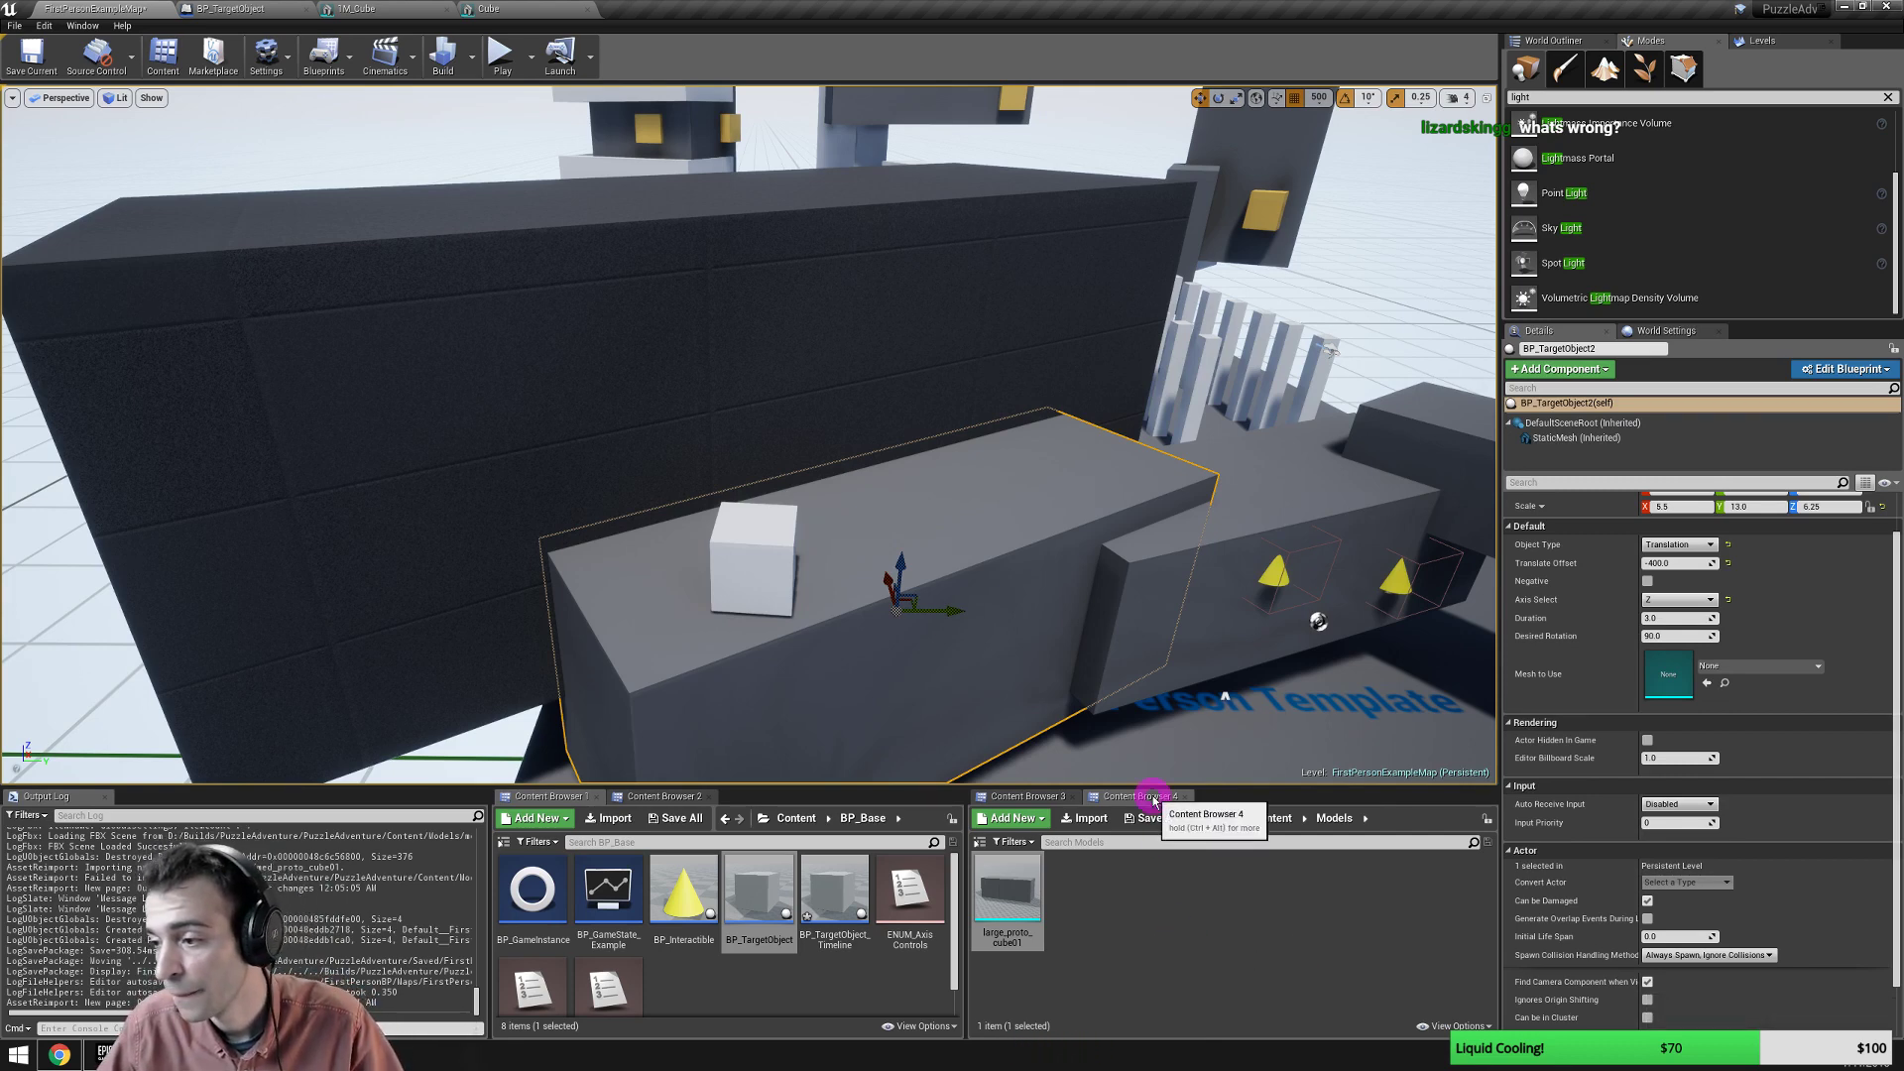
pyautogui.click(1200, 890)
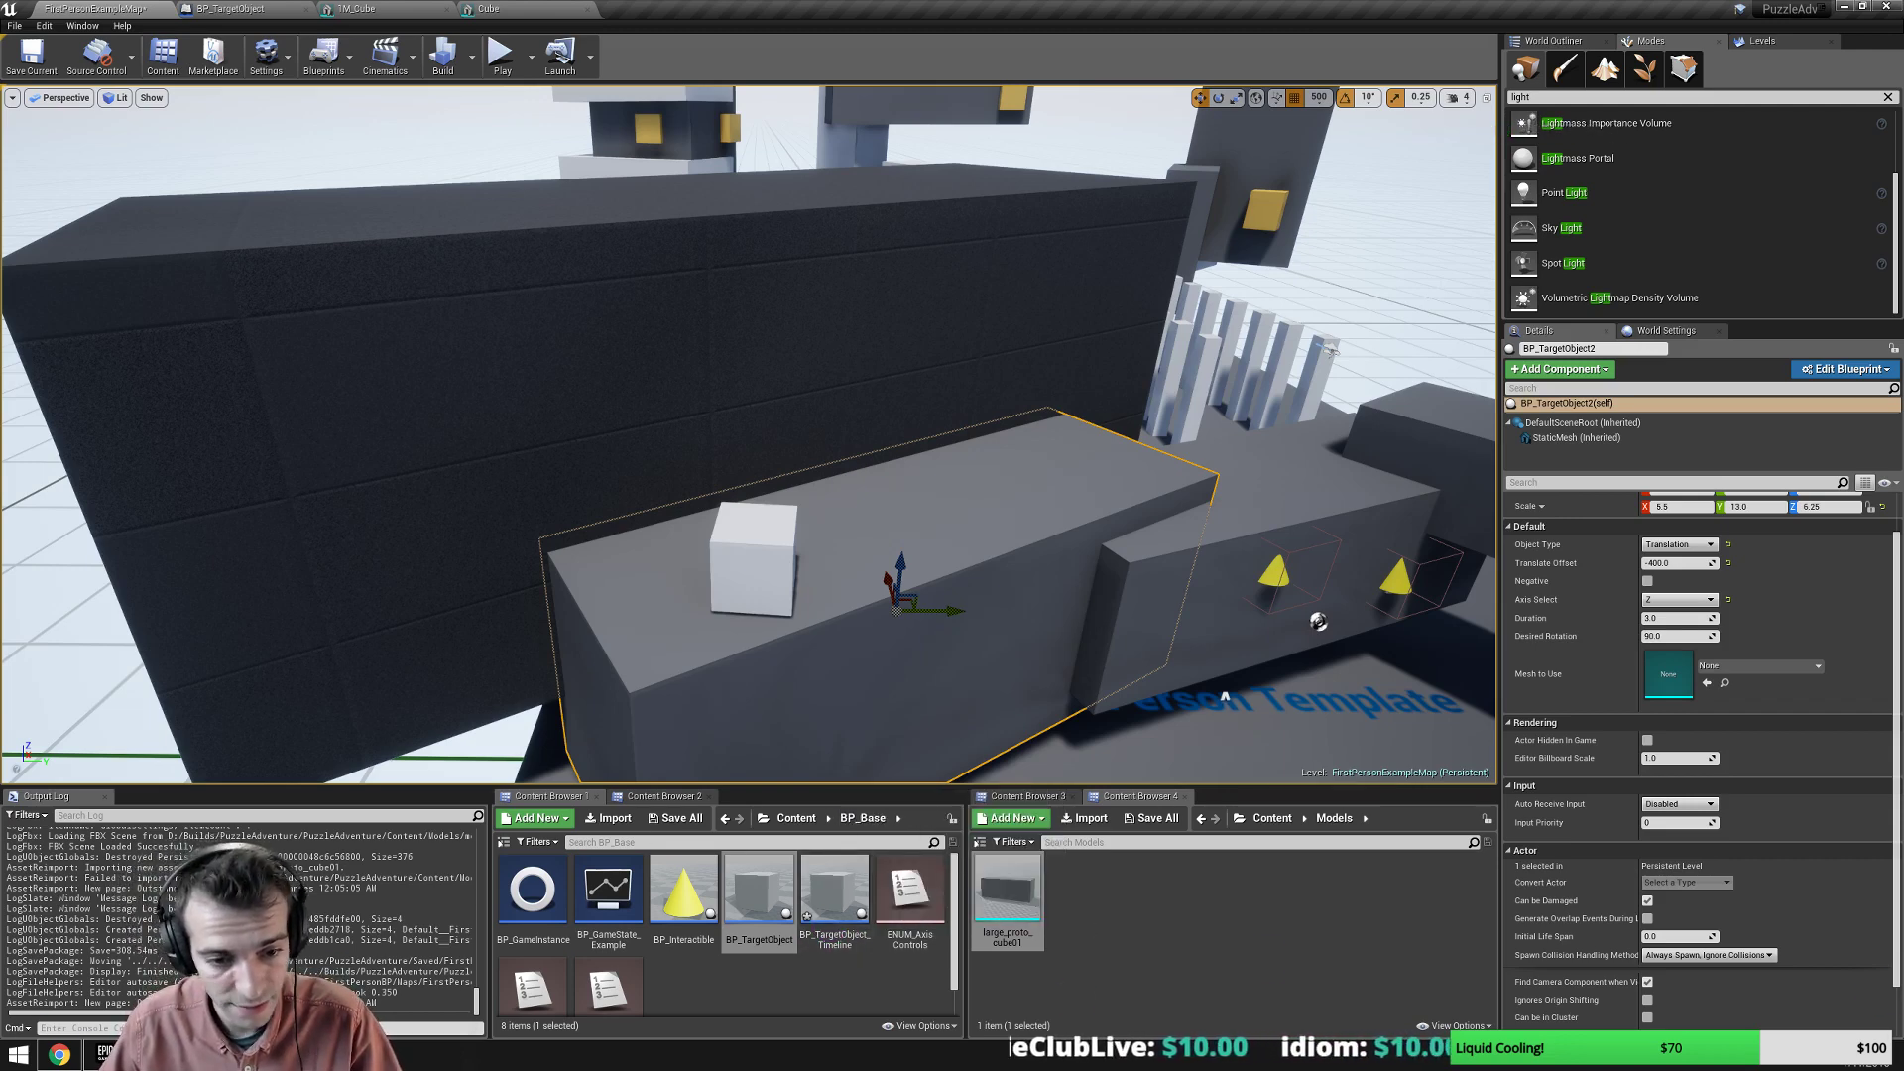
# Switch to Blender, reopen the FBX export, turn off Selected Objects, and export over med_proto_cube01.fbx at scale 0.50.
pyautogui.hotkey('alt', 'Tab')
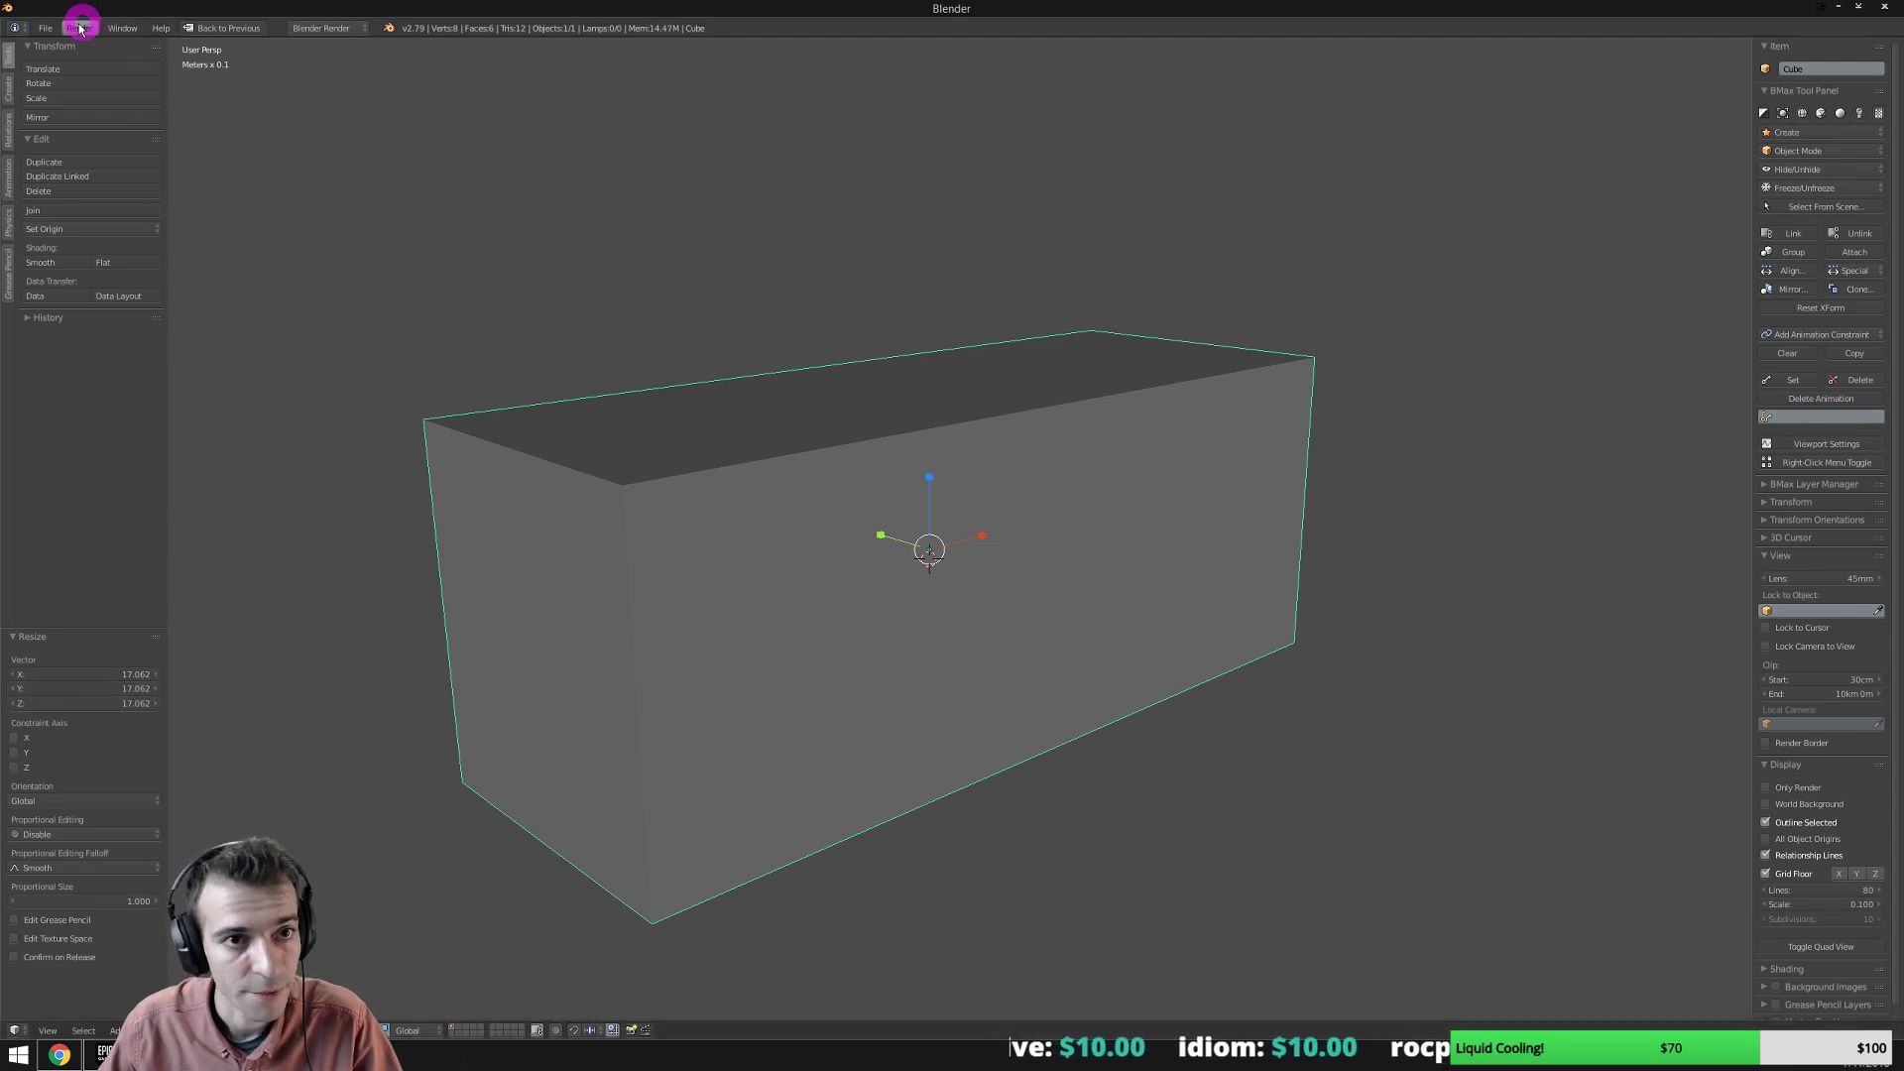
pyautogui.click(45, 28)
pyautogui.moveTo(99, 328)
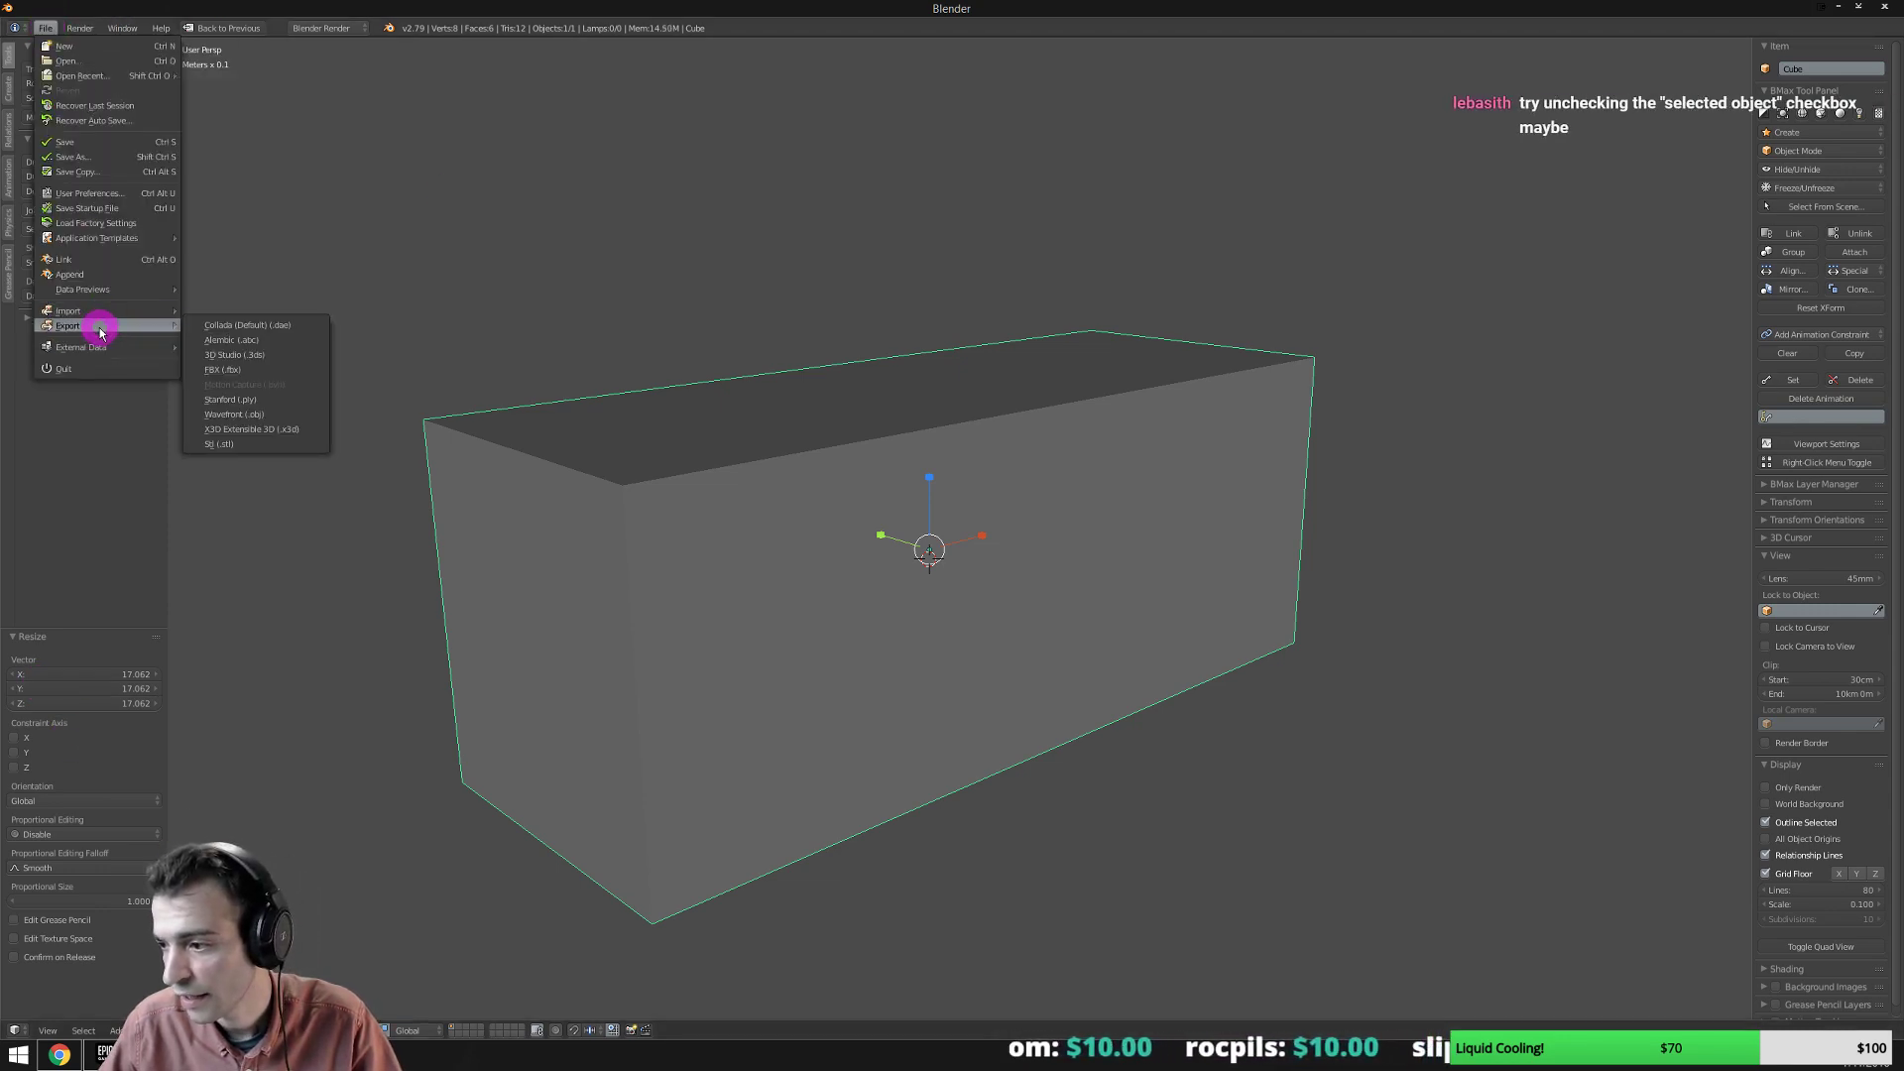
pyautogui.click(224, 369)
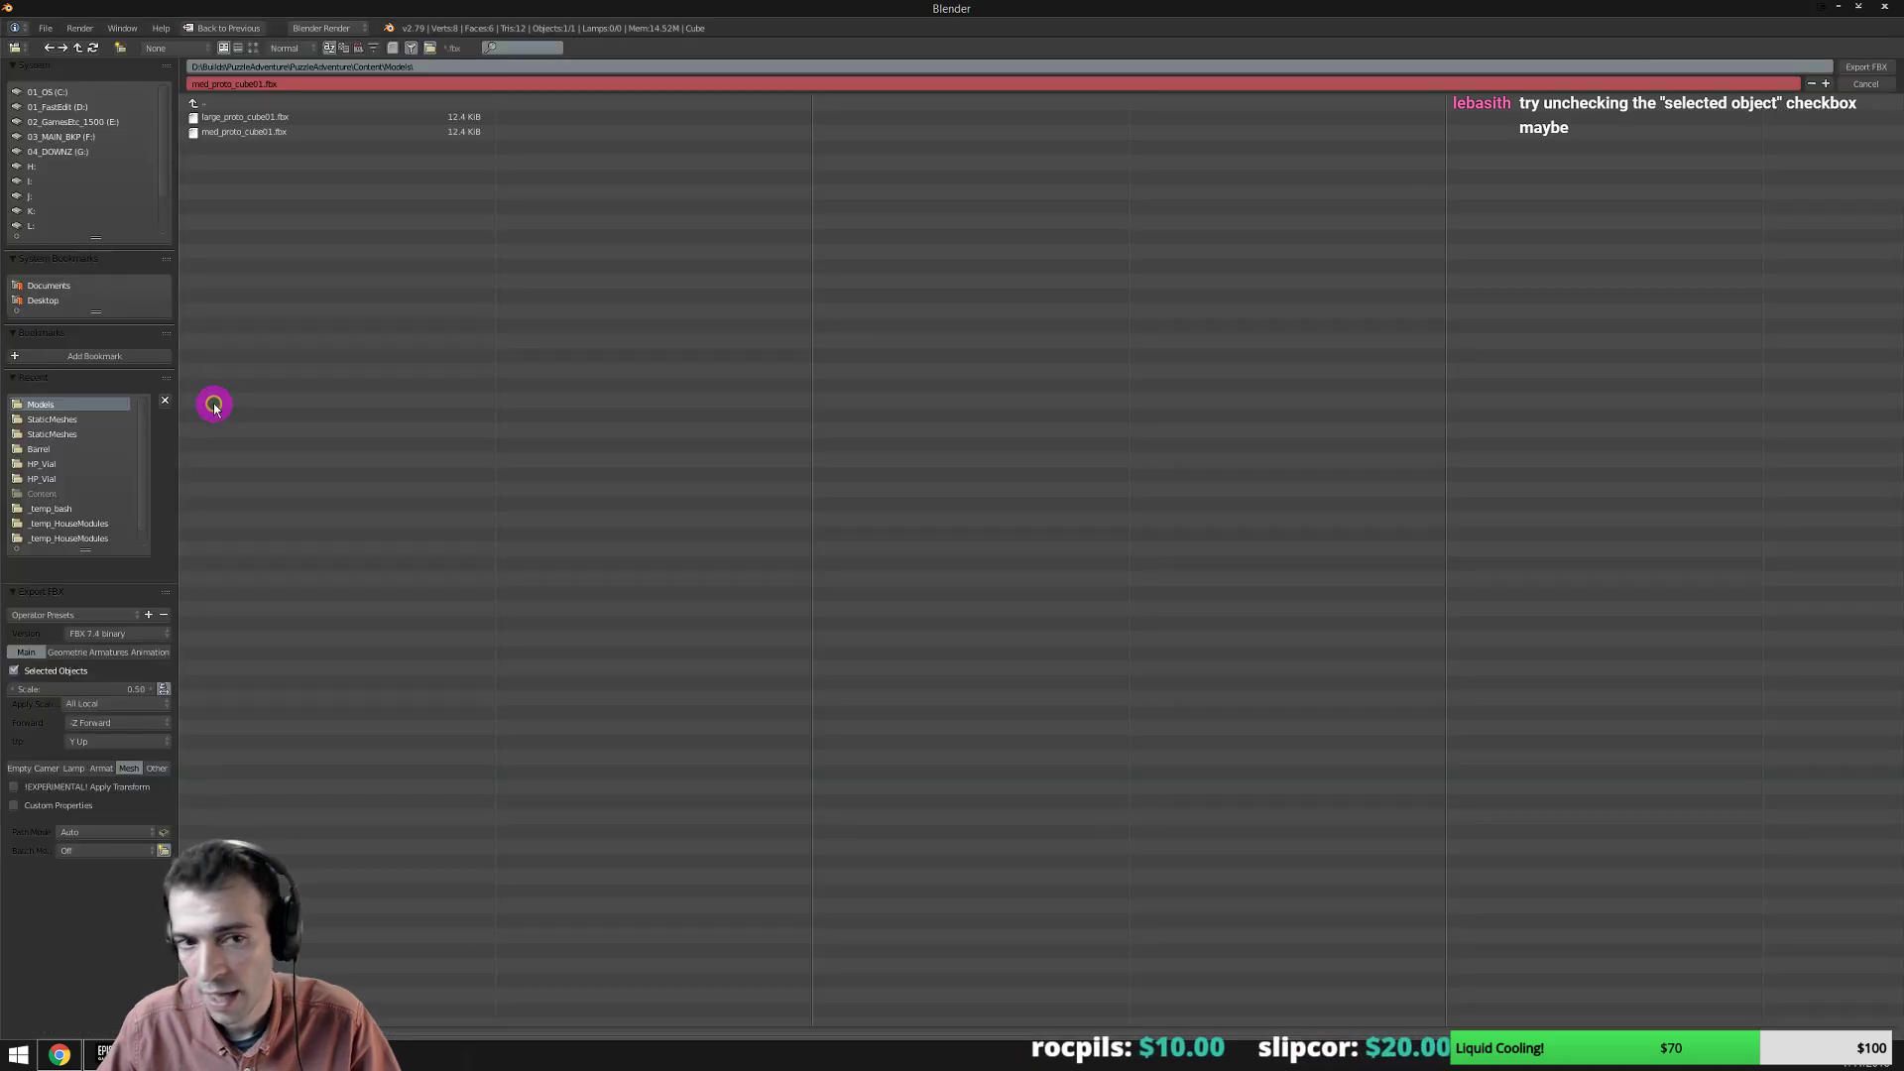
pyautogui.click(15, 672)
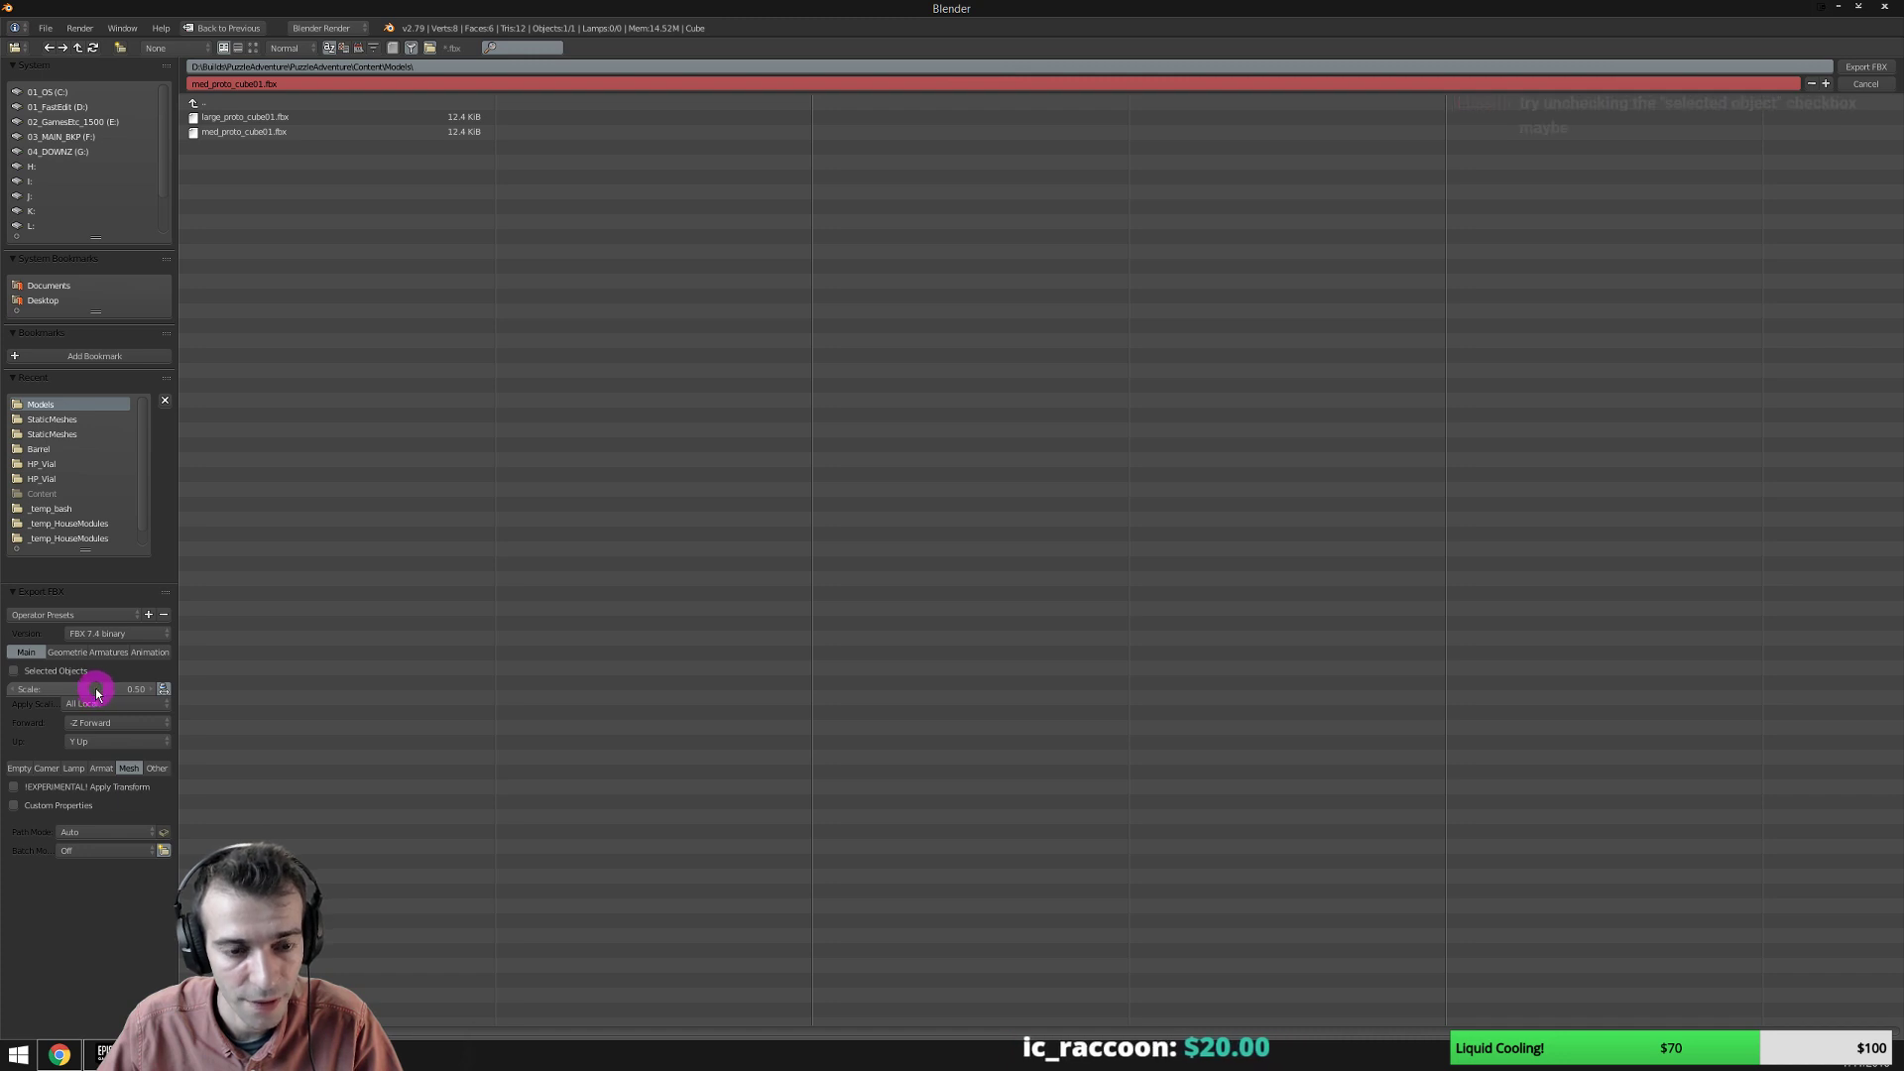
pyautogui.doubleClick(260, 132)
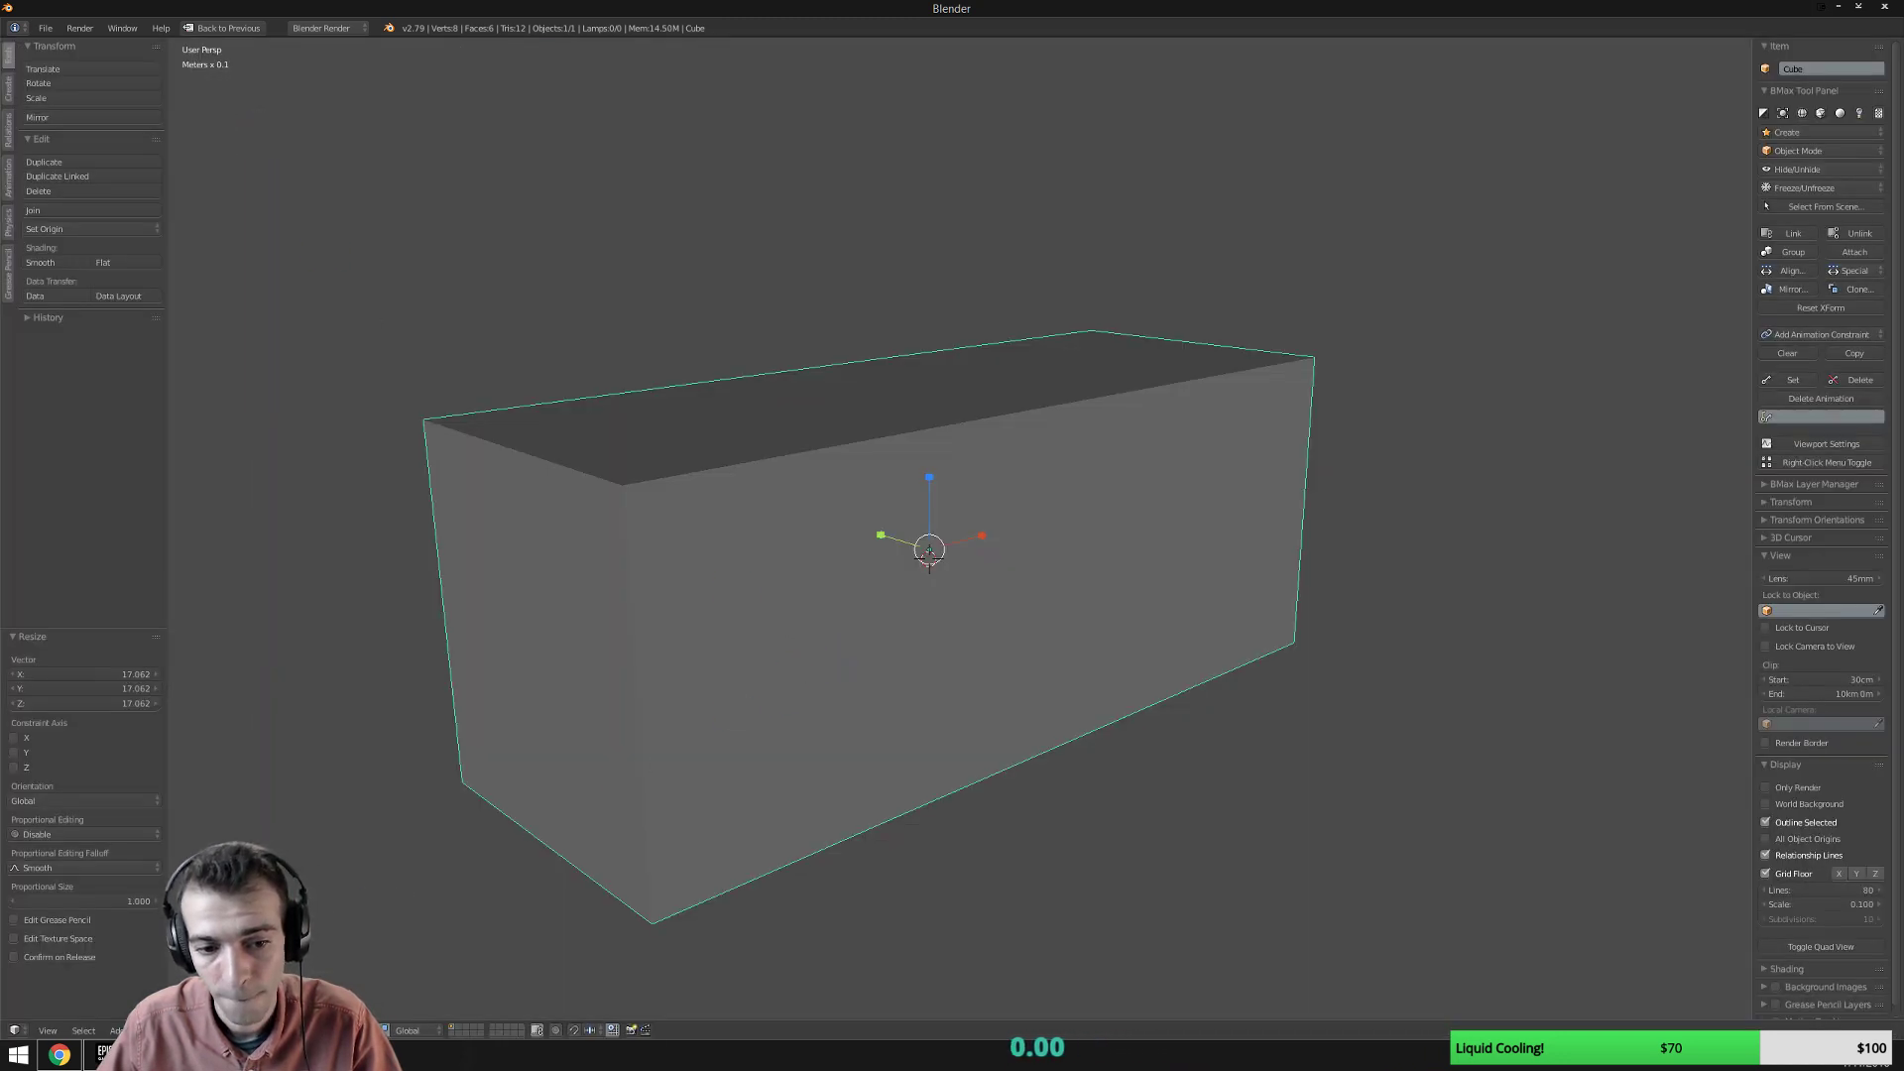
# Switch to Unreal and check whether the re-exported mesh has appeared in the Models folder.
pyautogui.hotkey('alt', 'Tab')
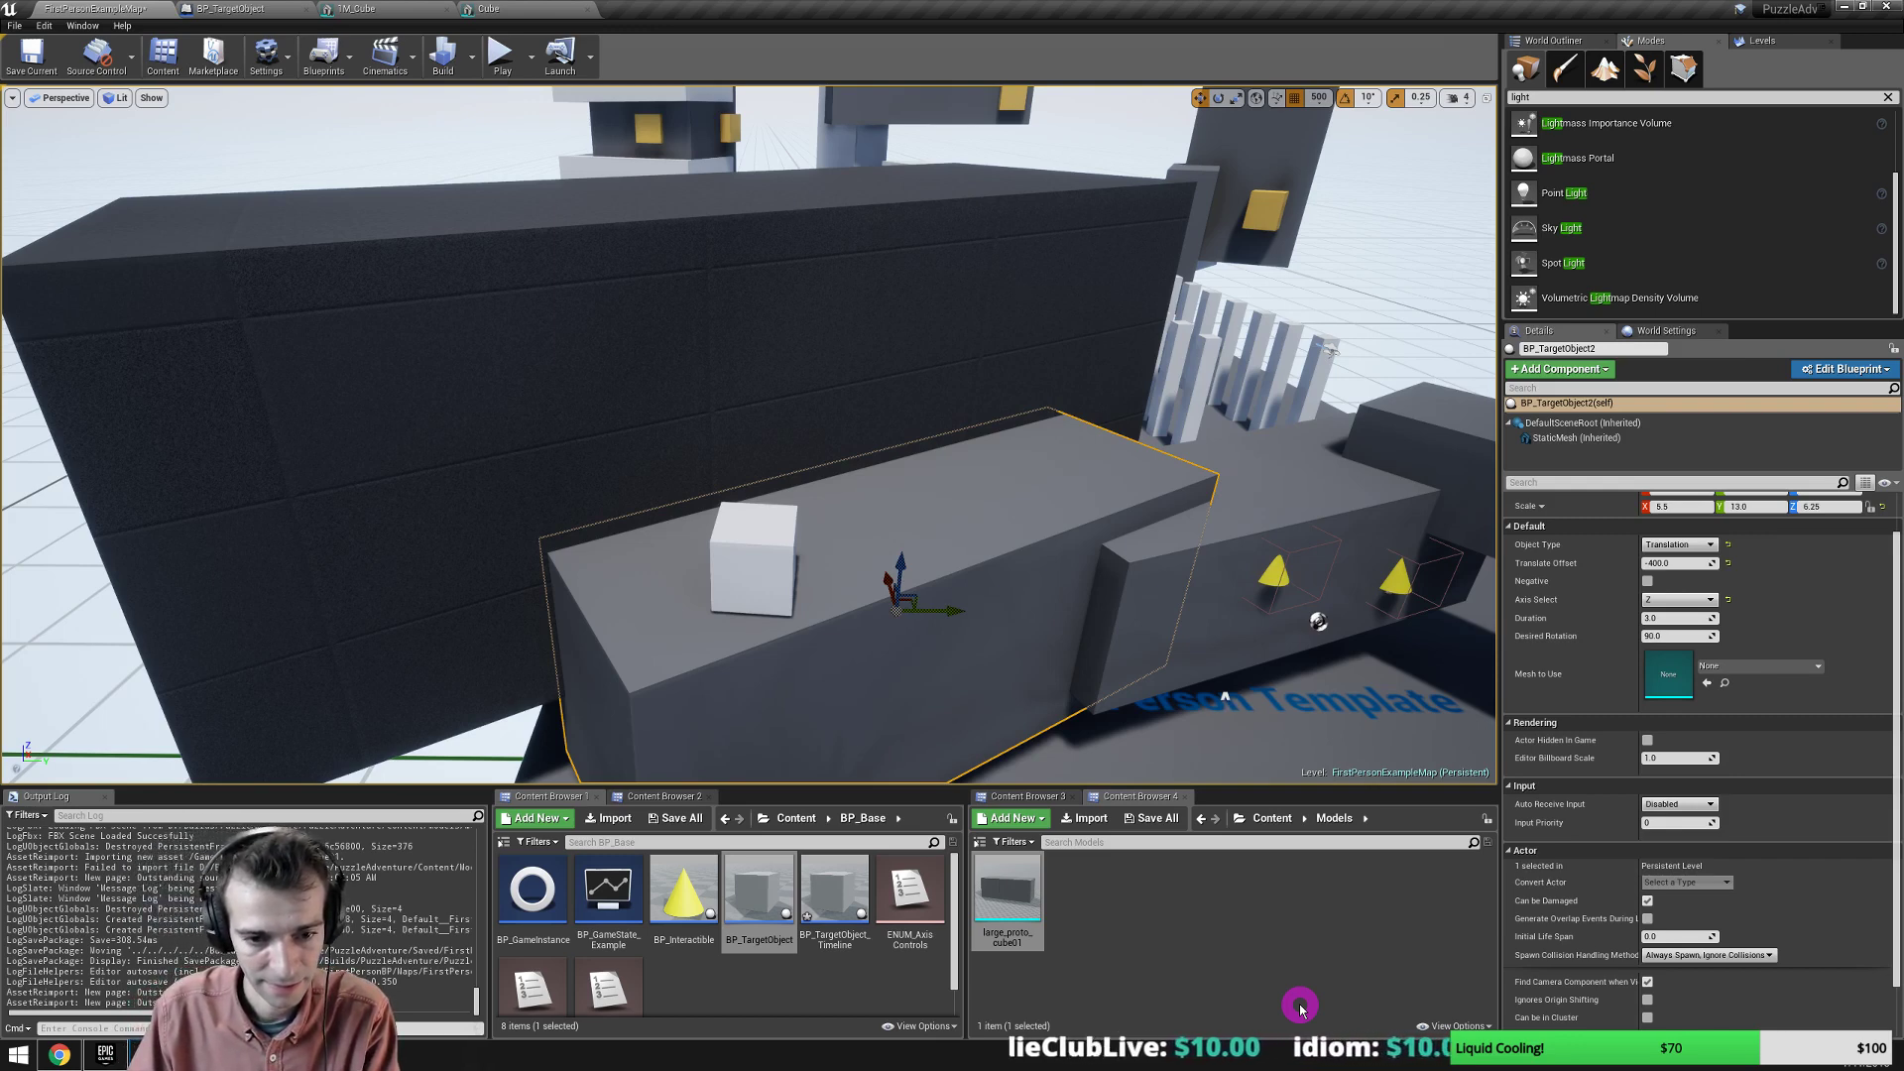
pyautogui.click(1199, 966)
pyautogui.rightClick(1197, 967)
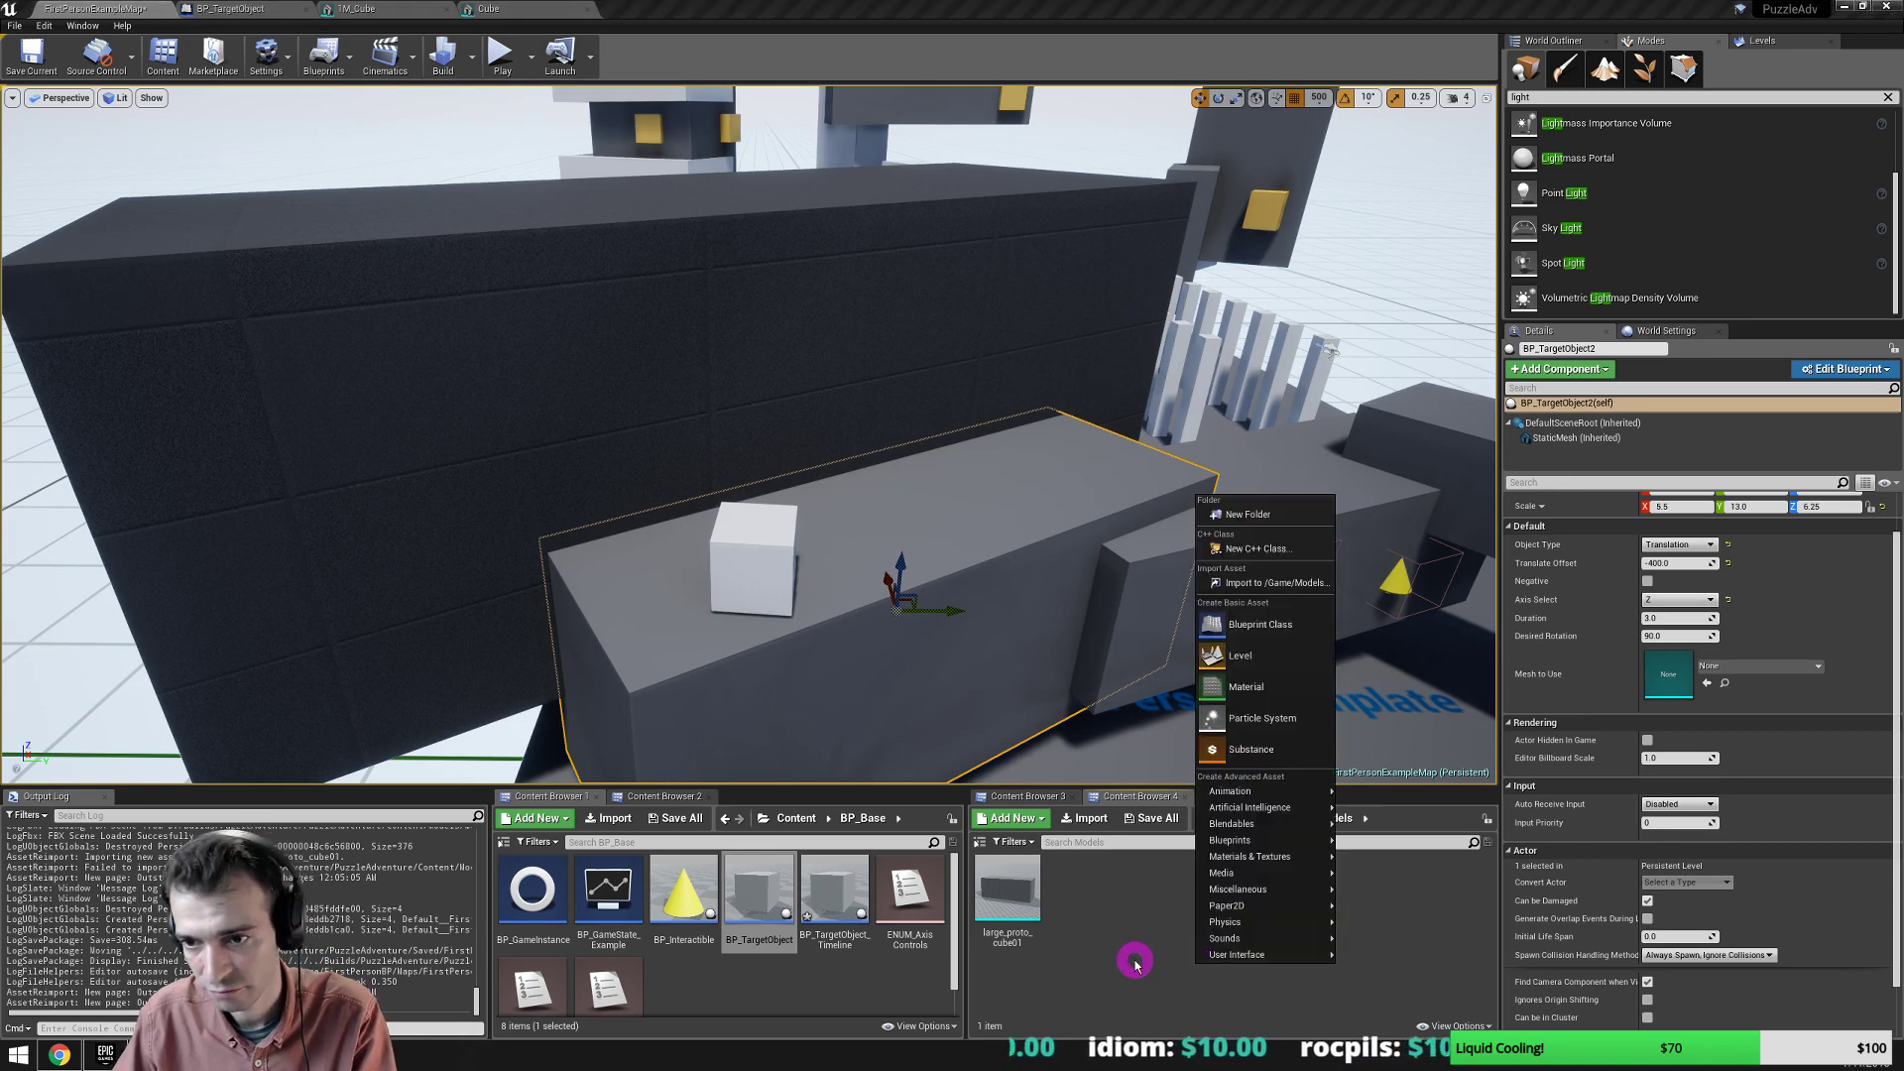
pyautogui.click(1135, 962)
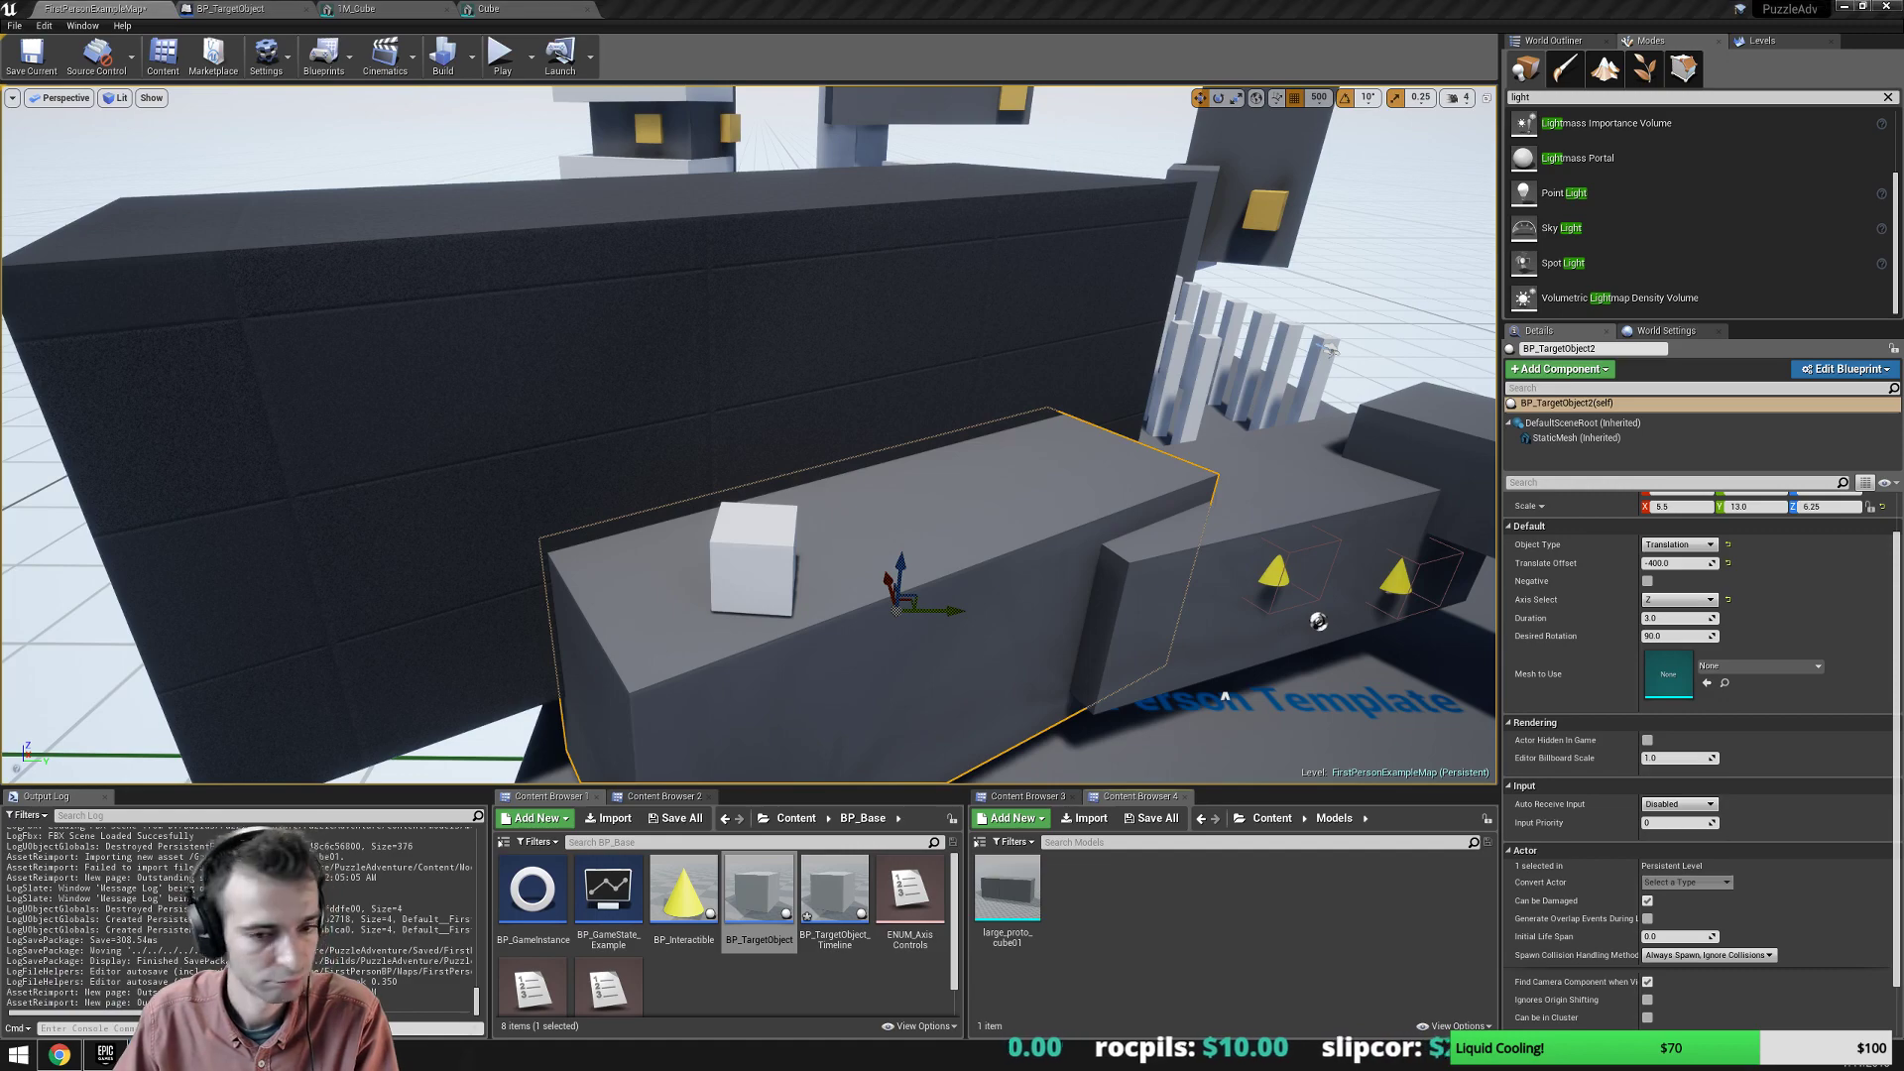
# Open a file browser window and go to Builds\PuzzleAdventure\PuzzleAdventure\Content on drive D.
pyautogui.press('super+e')
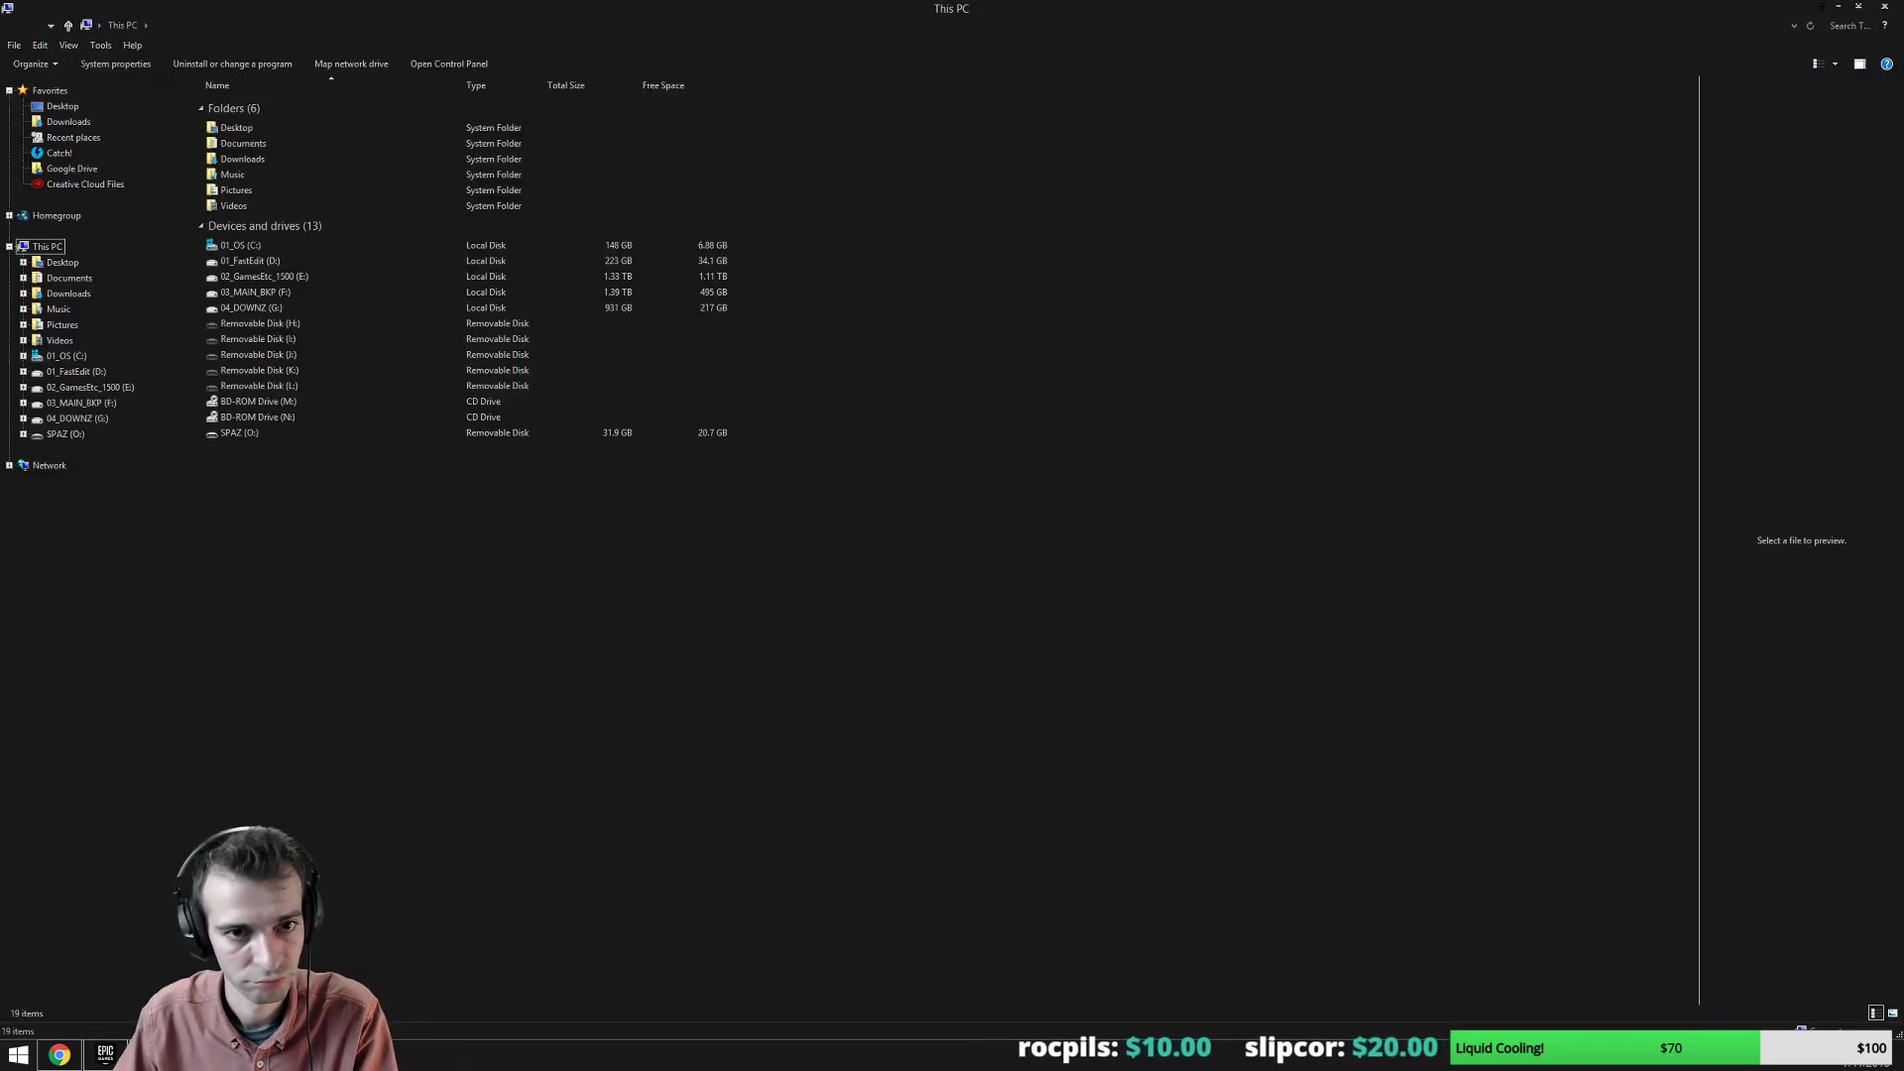
pyautogui.doubleClick(250, 261)
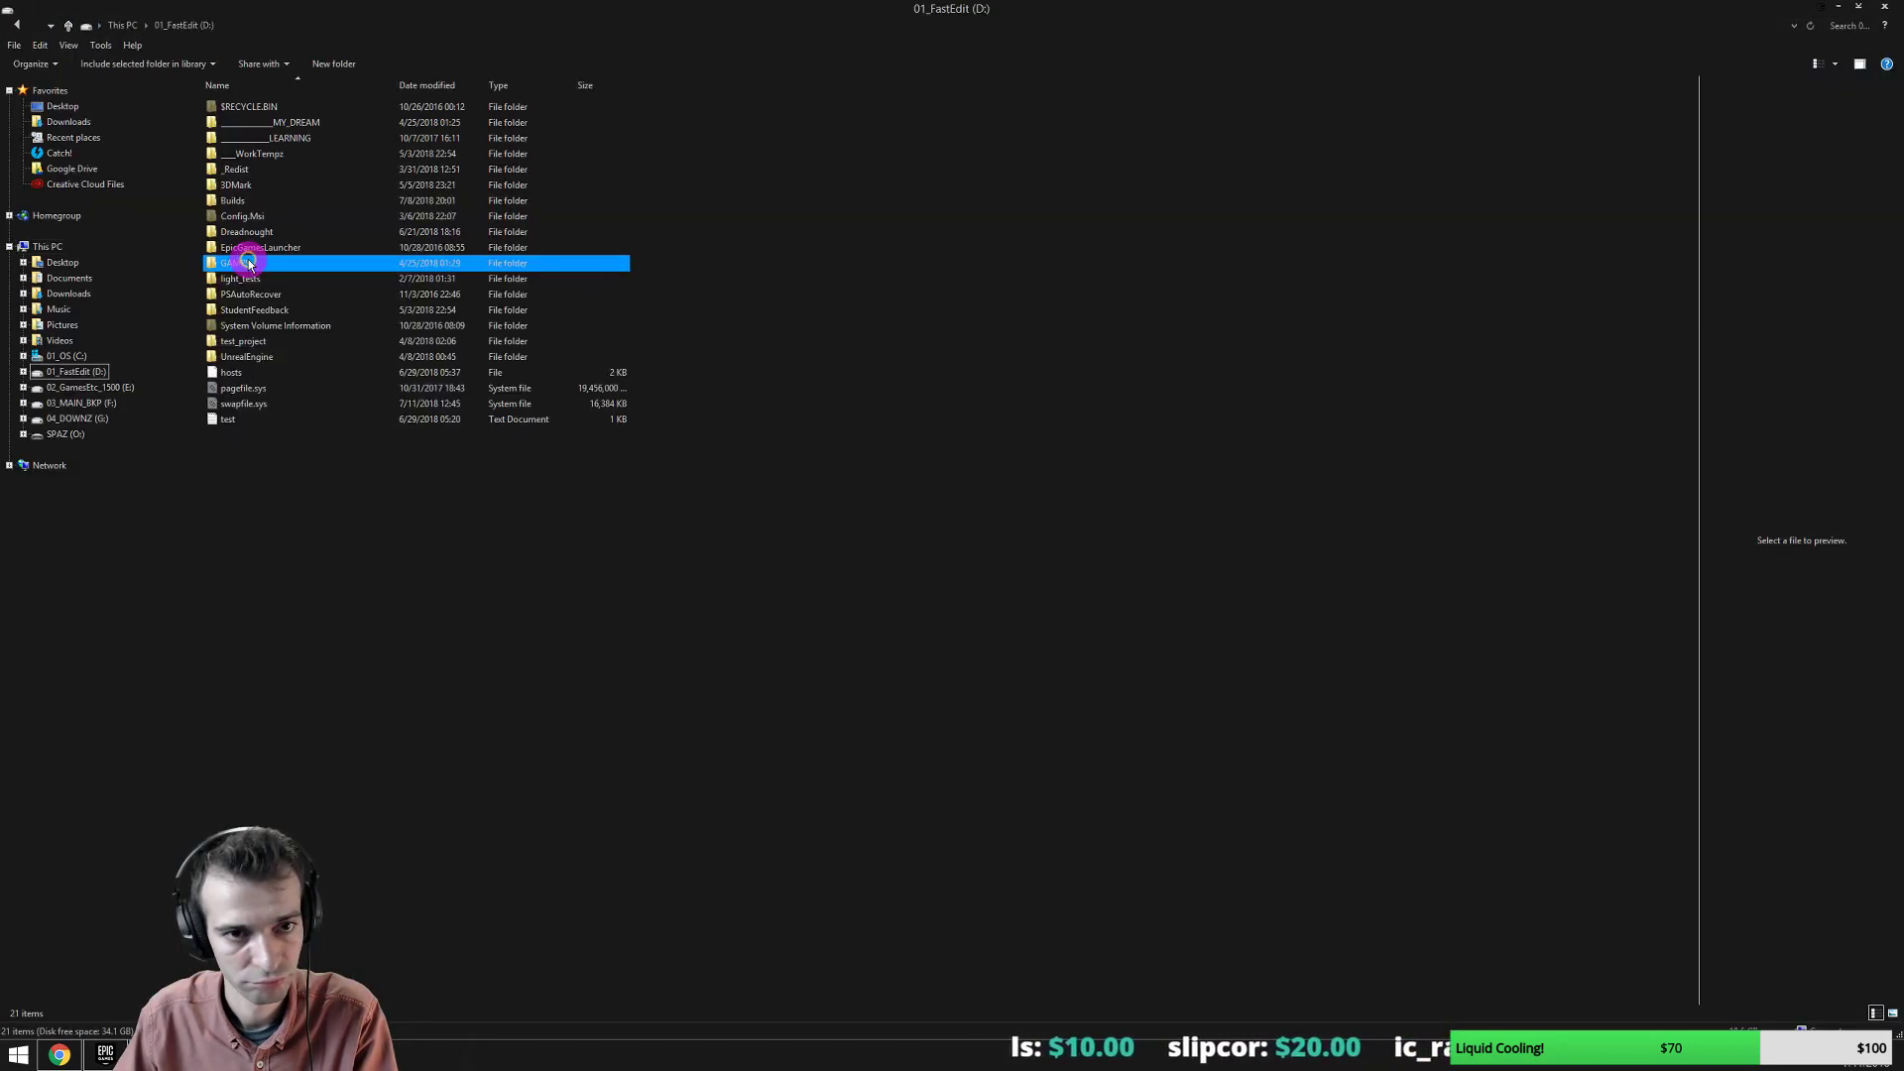
pyautogui.doubleClick(236, 200)
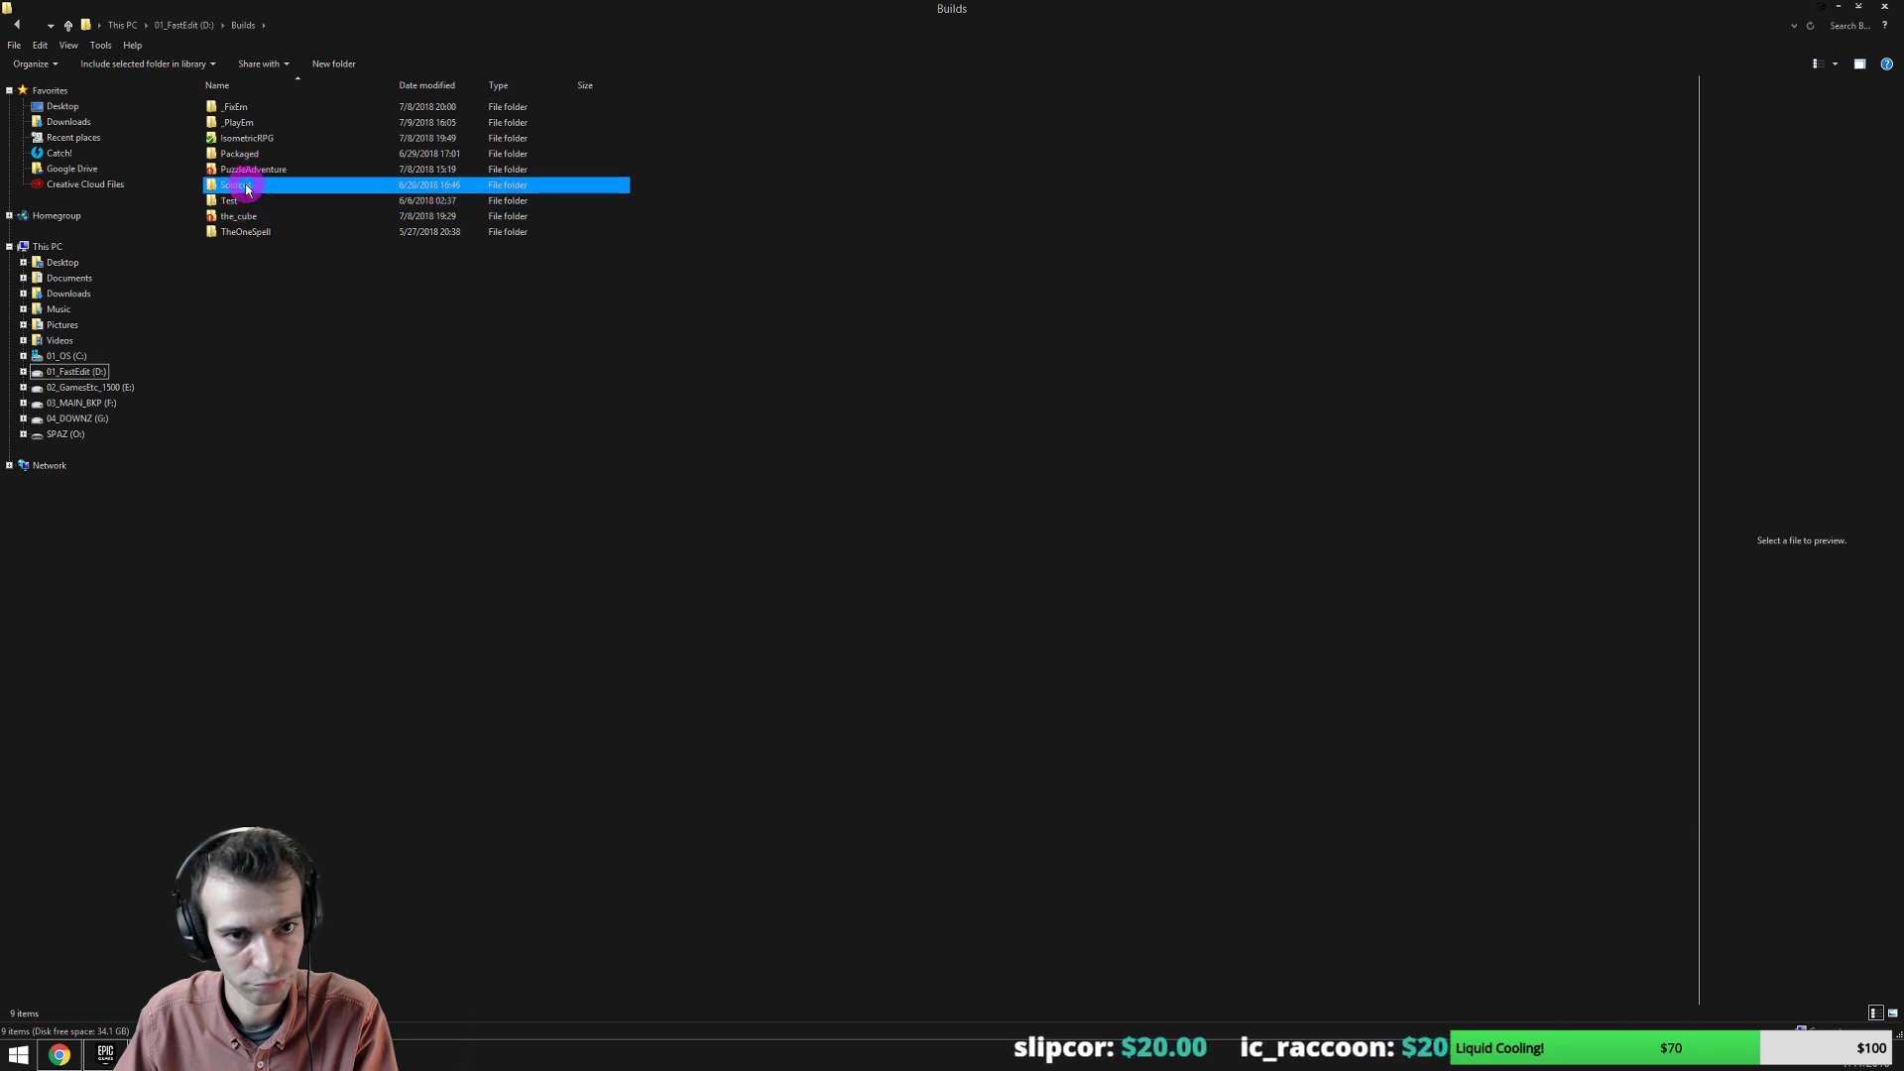
pyautogui.click(252, 171)
pyautogui.doubleClick(252, 171)
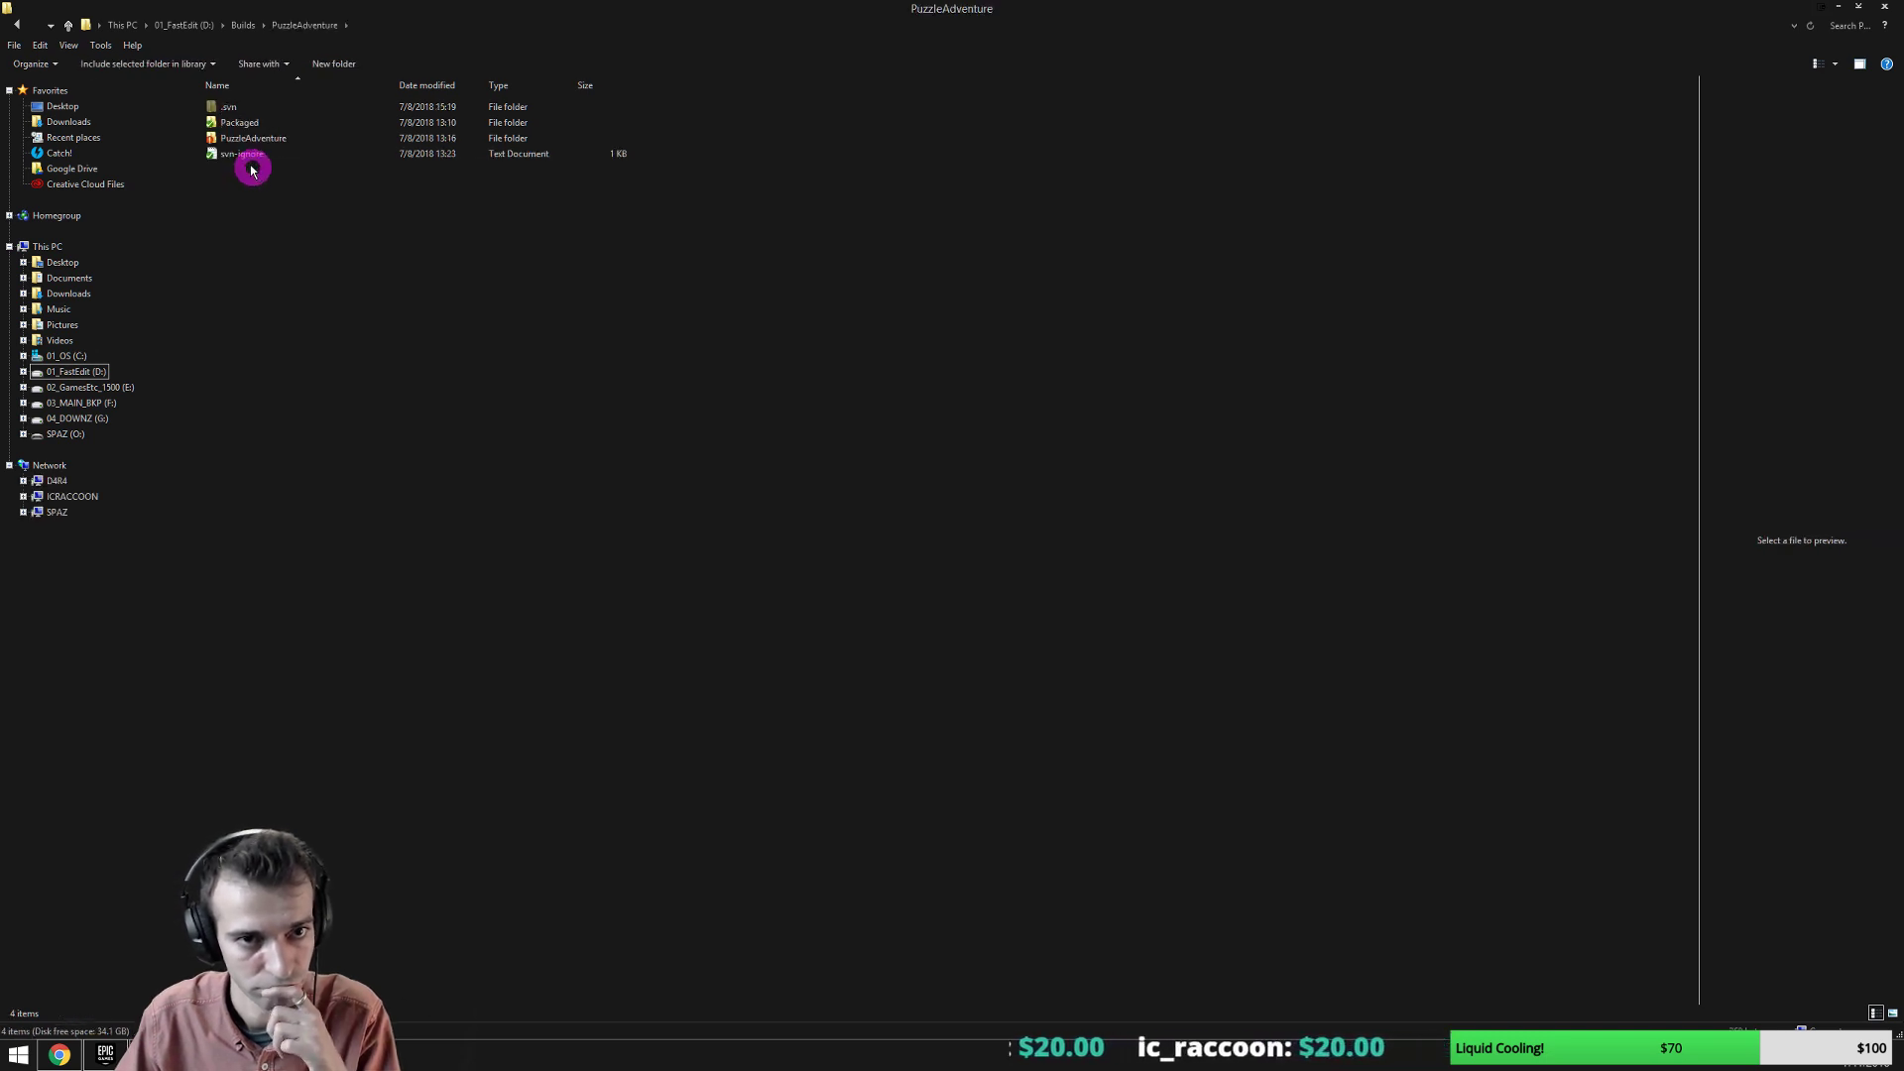
pyautogui.doubleClick(251, 140)
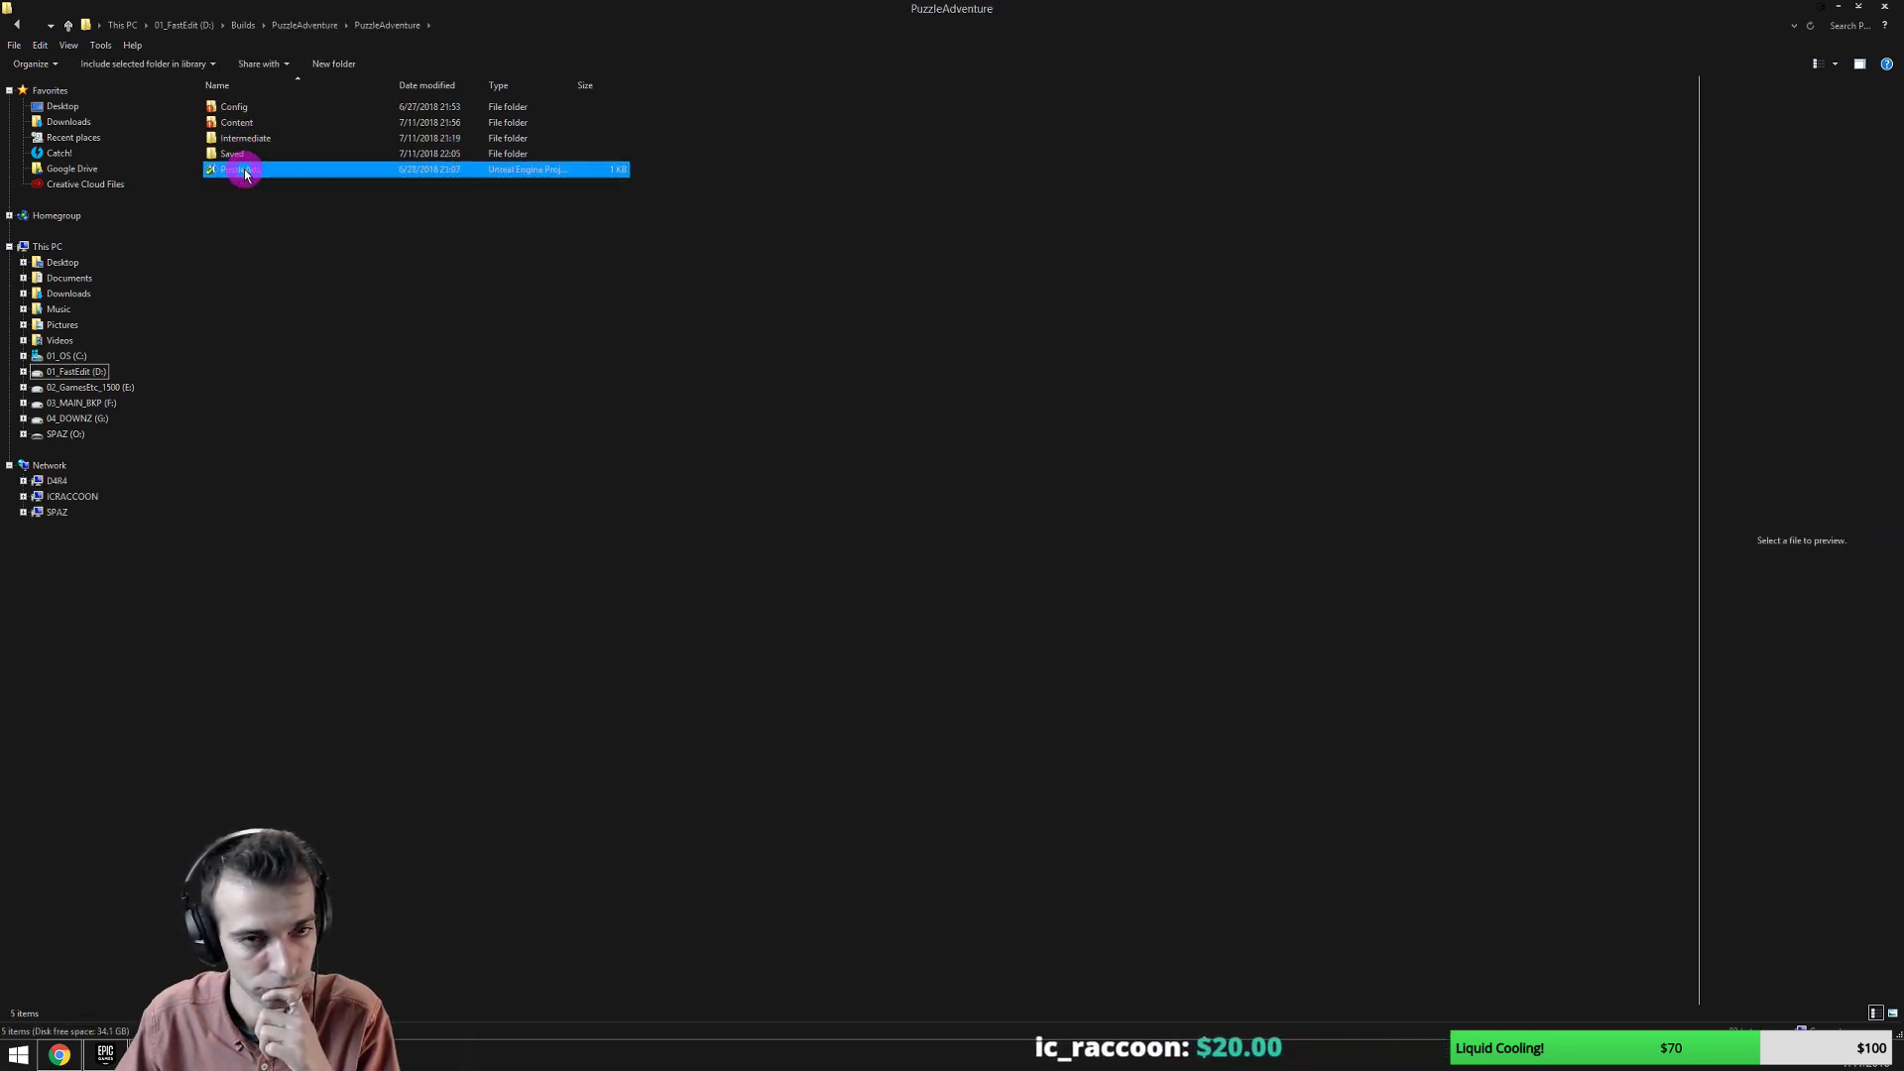
pyautogui.click(250, 120)
pyautogui.doubleClick(246, 124)
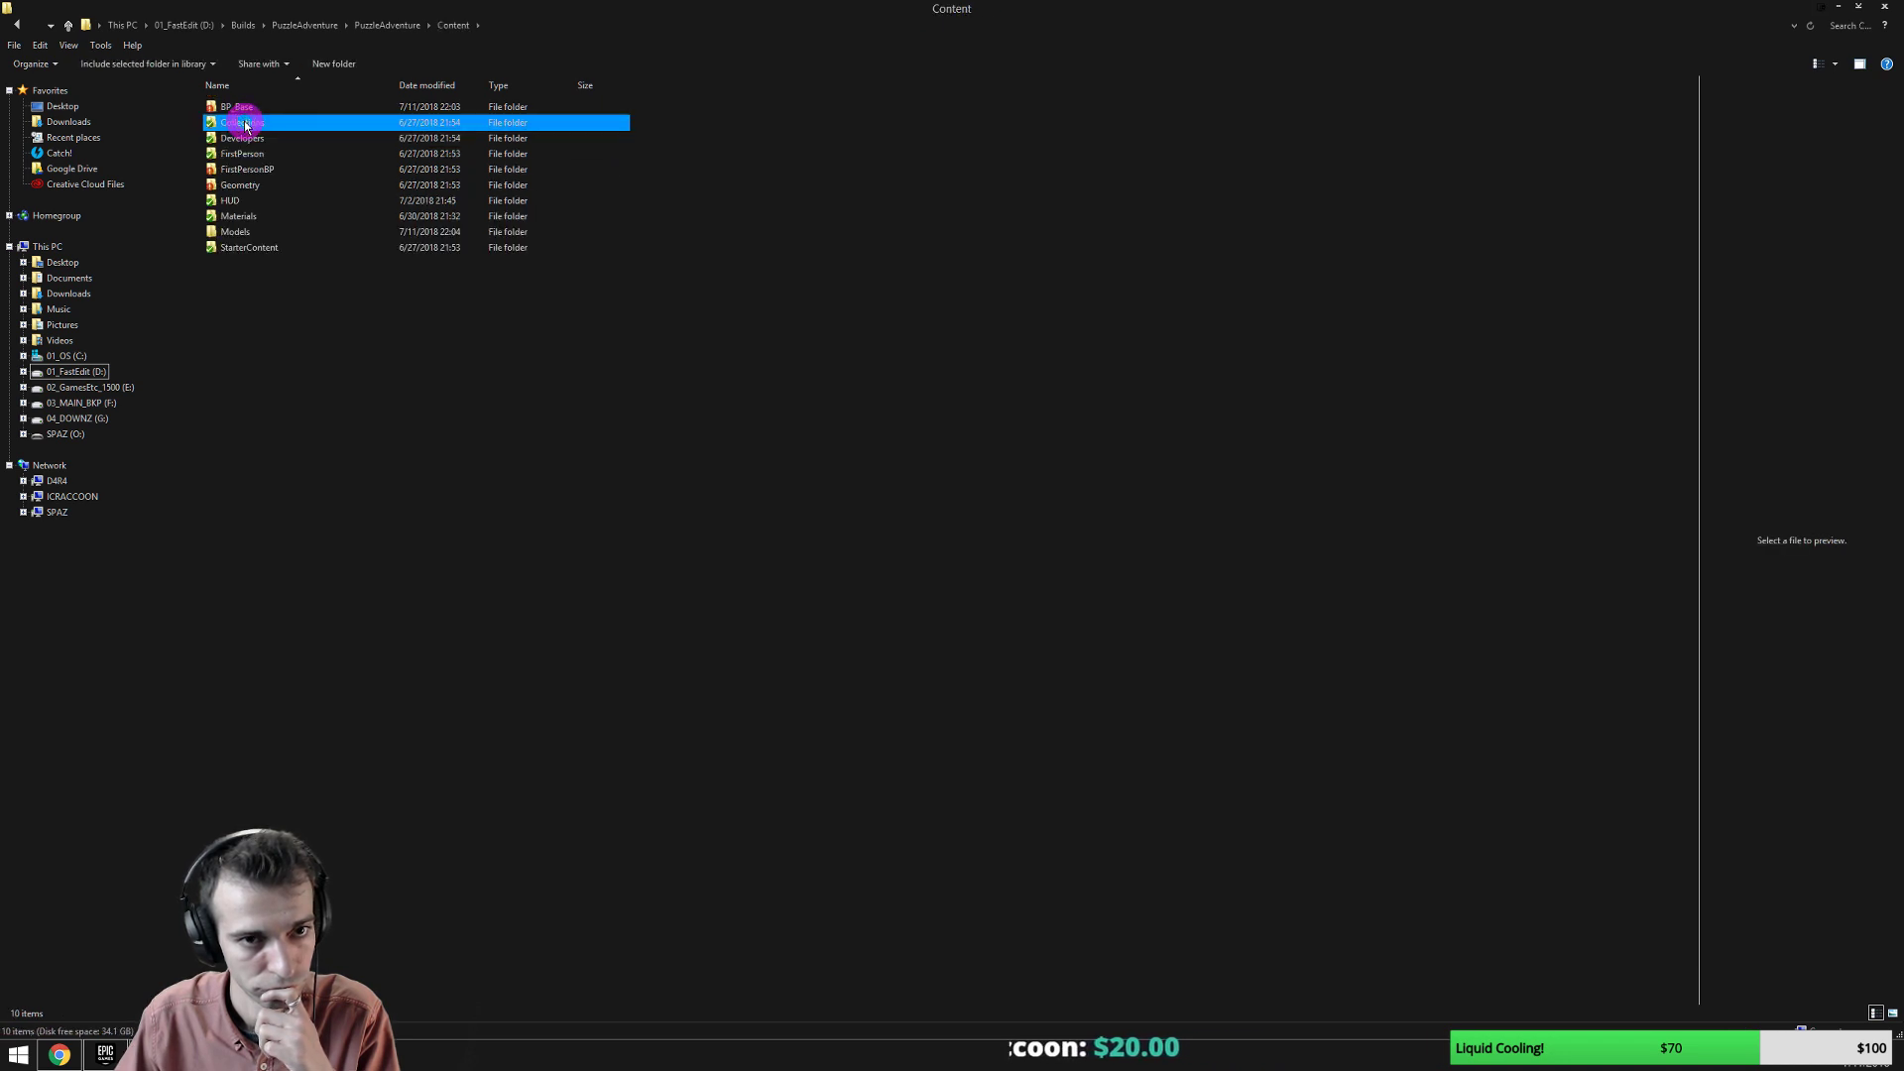
# Shrink the file browser window so Unreal is reachable, and open the Models folder inside Content.
pyautogui.doubleClick(250, 186)
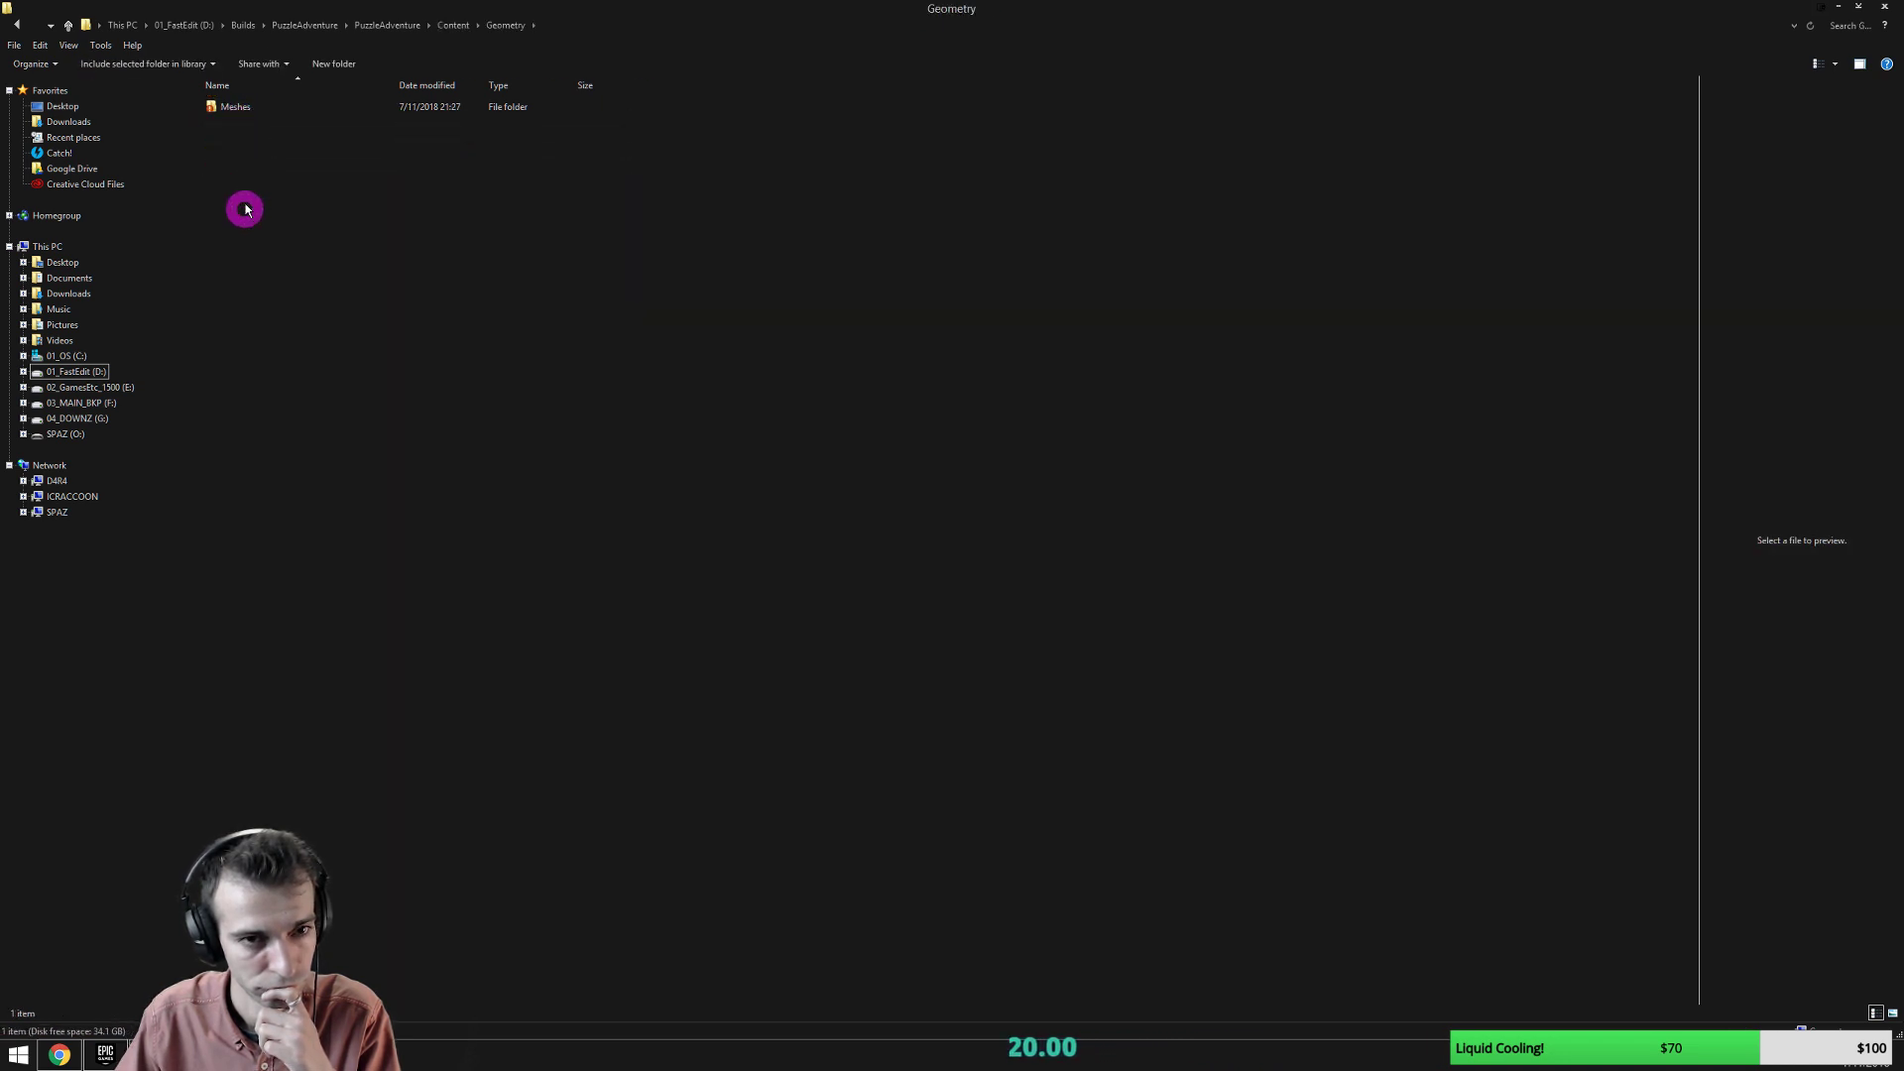
pyautogui.click(253, 108)
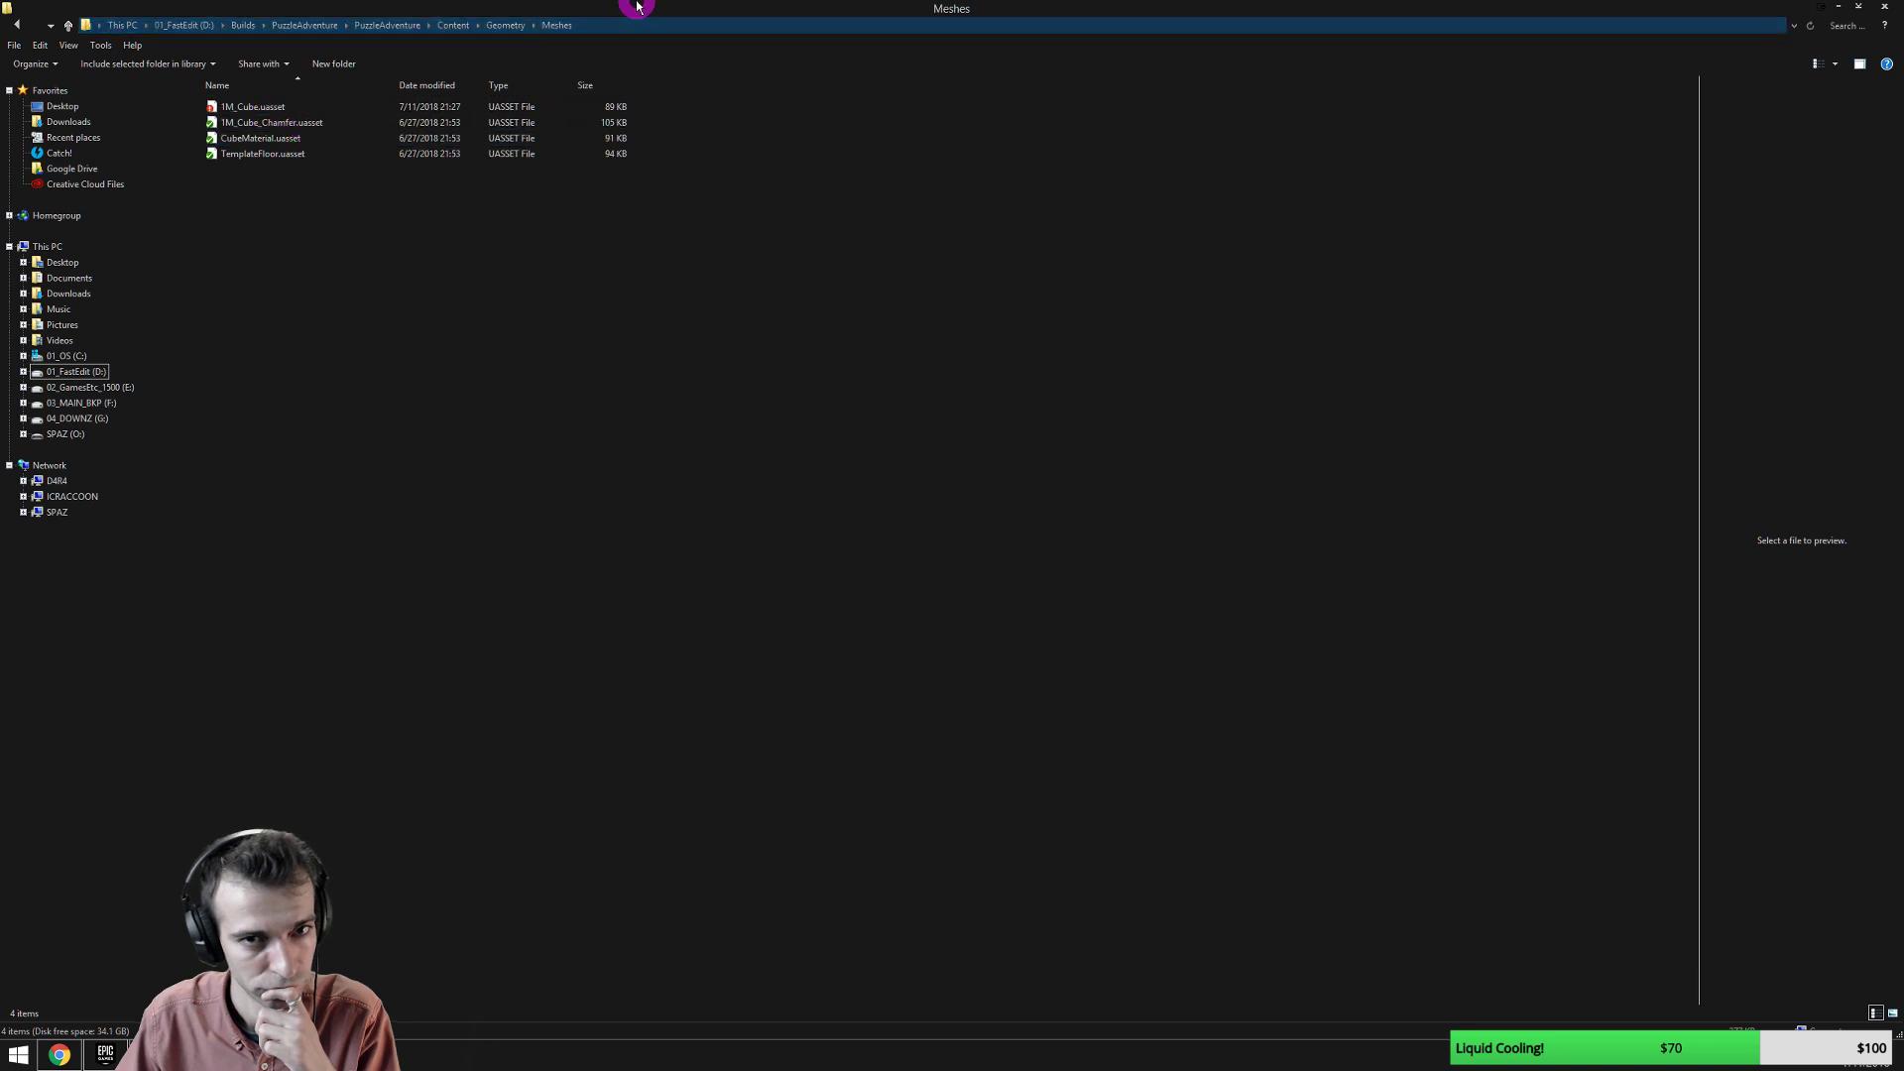
pyautogui.moveTo(632, 4); pyautogui.dragTo(729, 172)
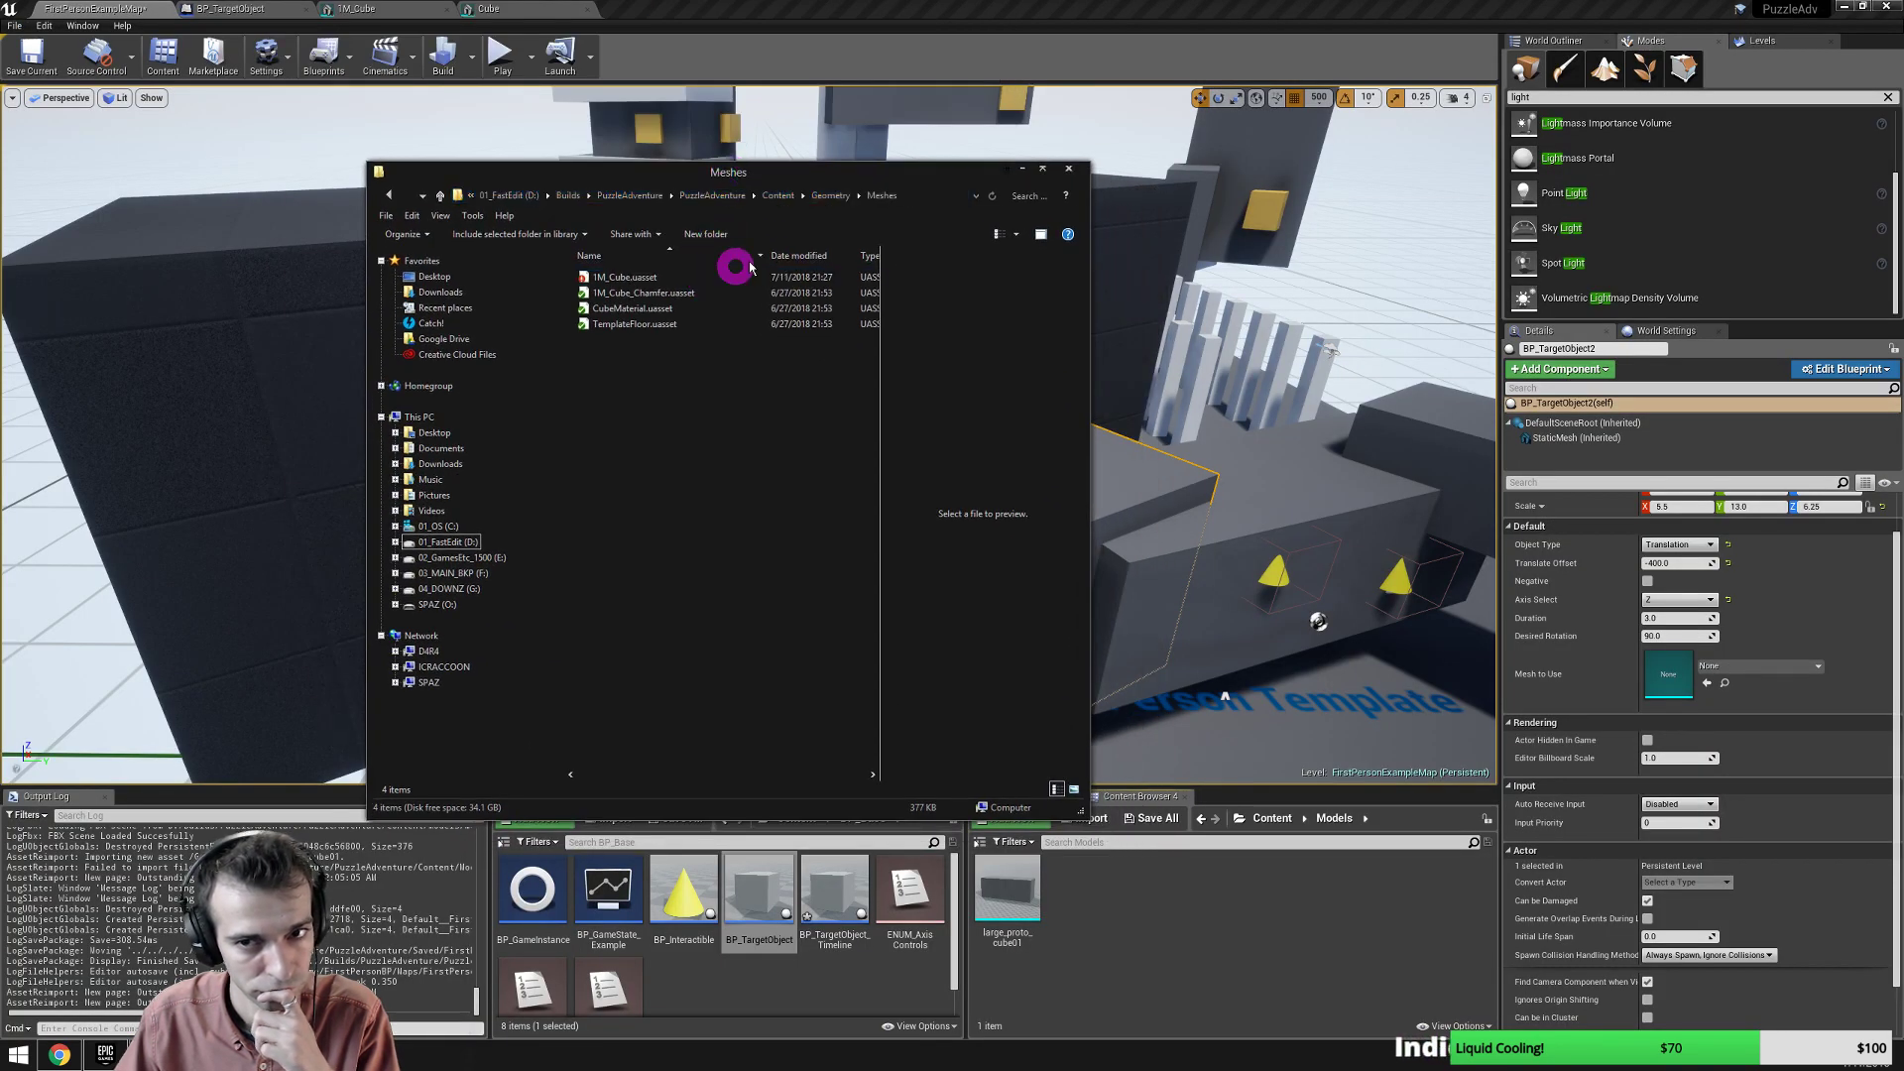
pyautogui.click(821, 198)
pyautogui.click(810, 199)
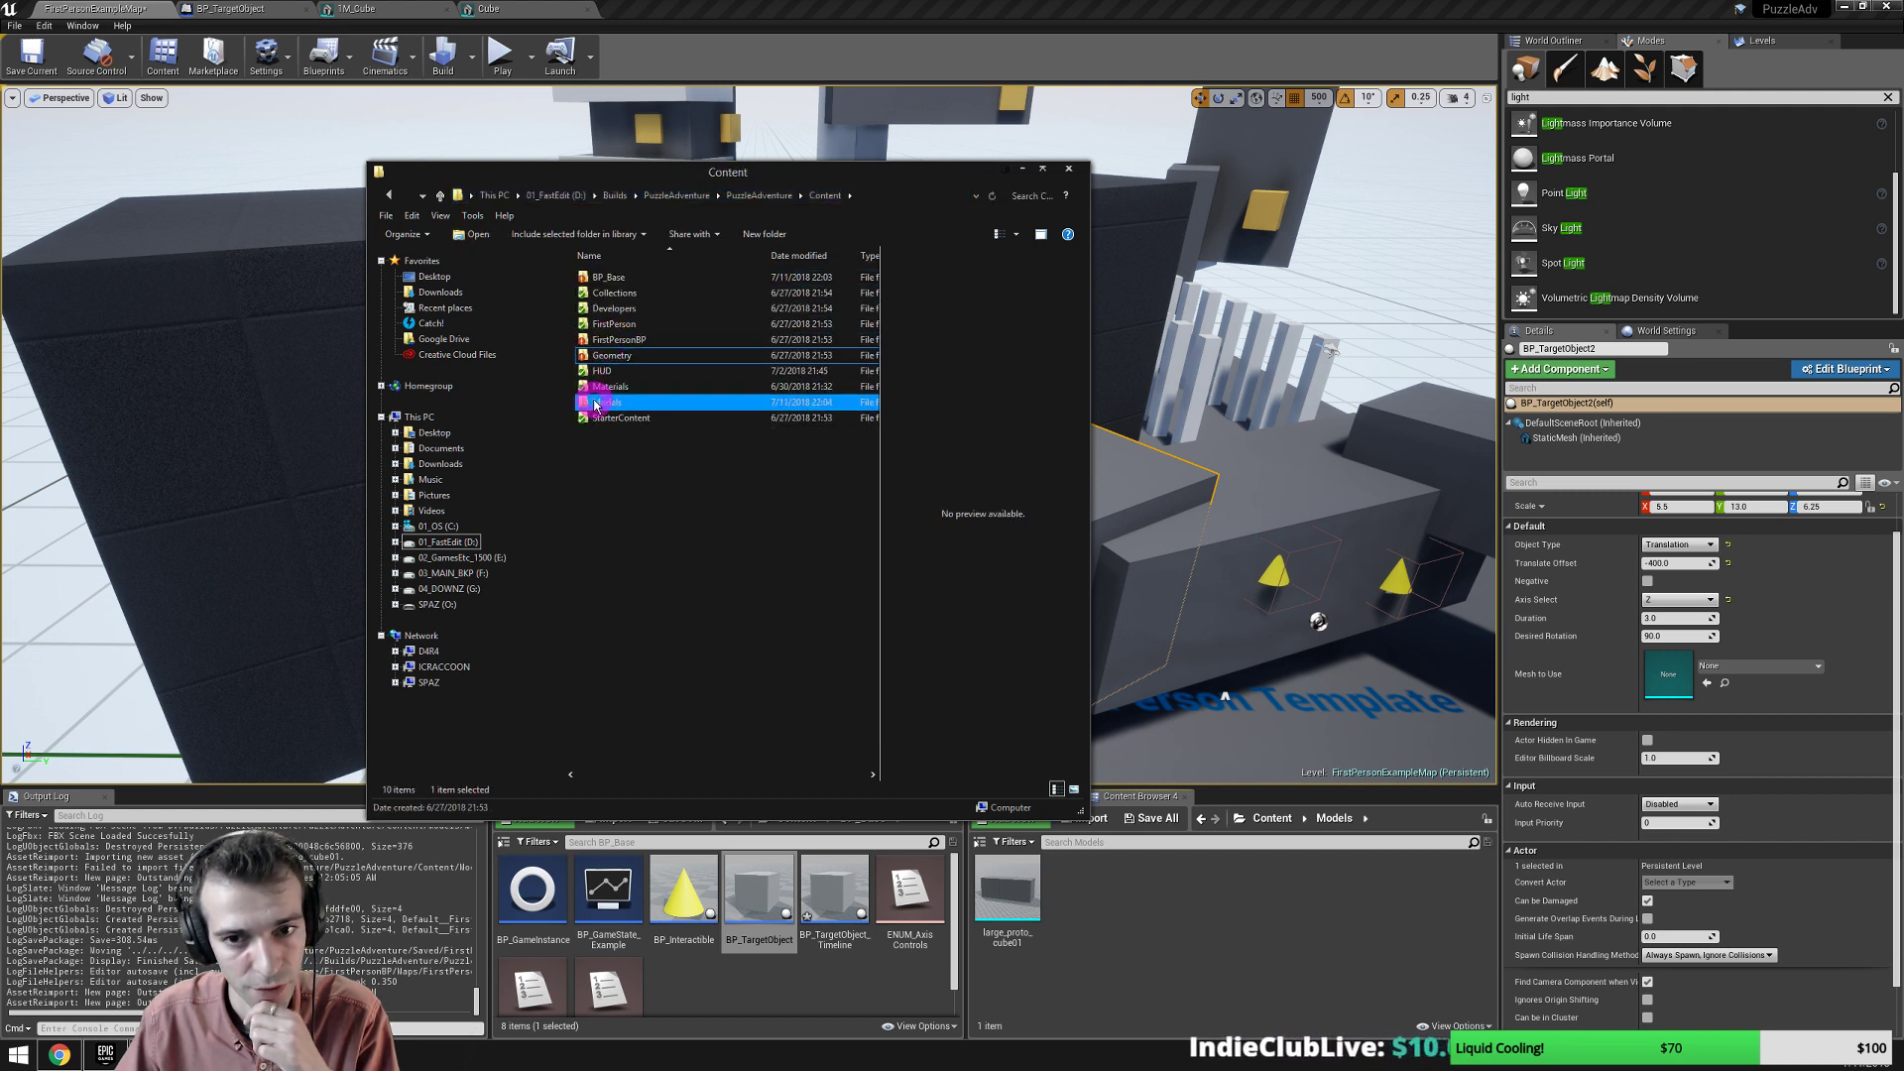
pyautogui.doubleClick(607, 417)
# Import the med_proto_cube01 FBX file from the file browser into Unreal's Models folder as a static mesh, and close the message log.
pyautogui.click(639, 308)
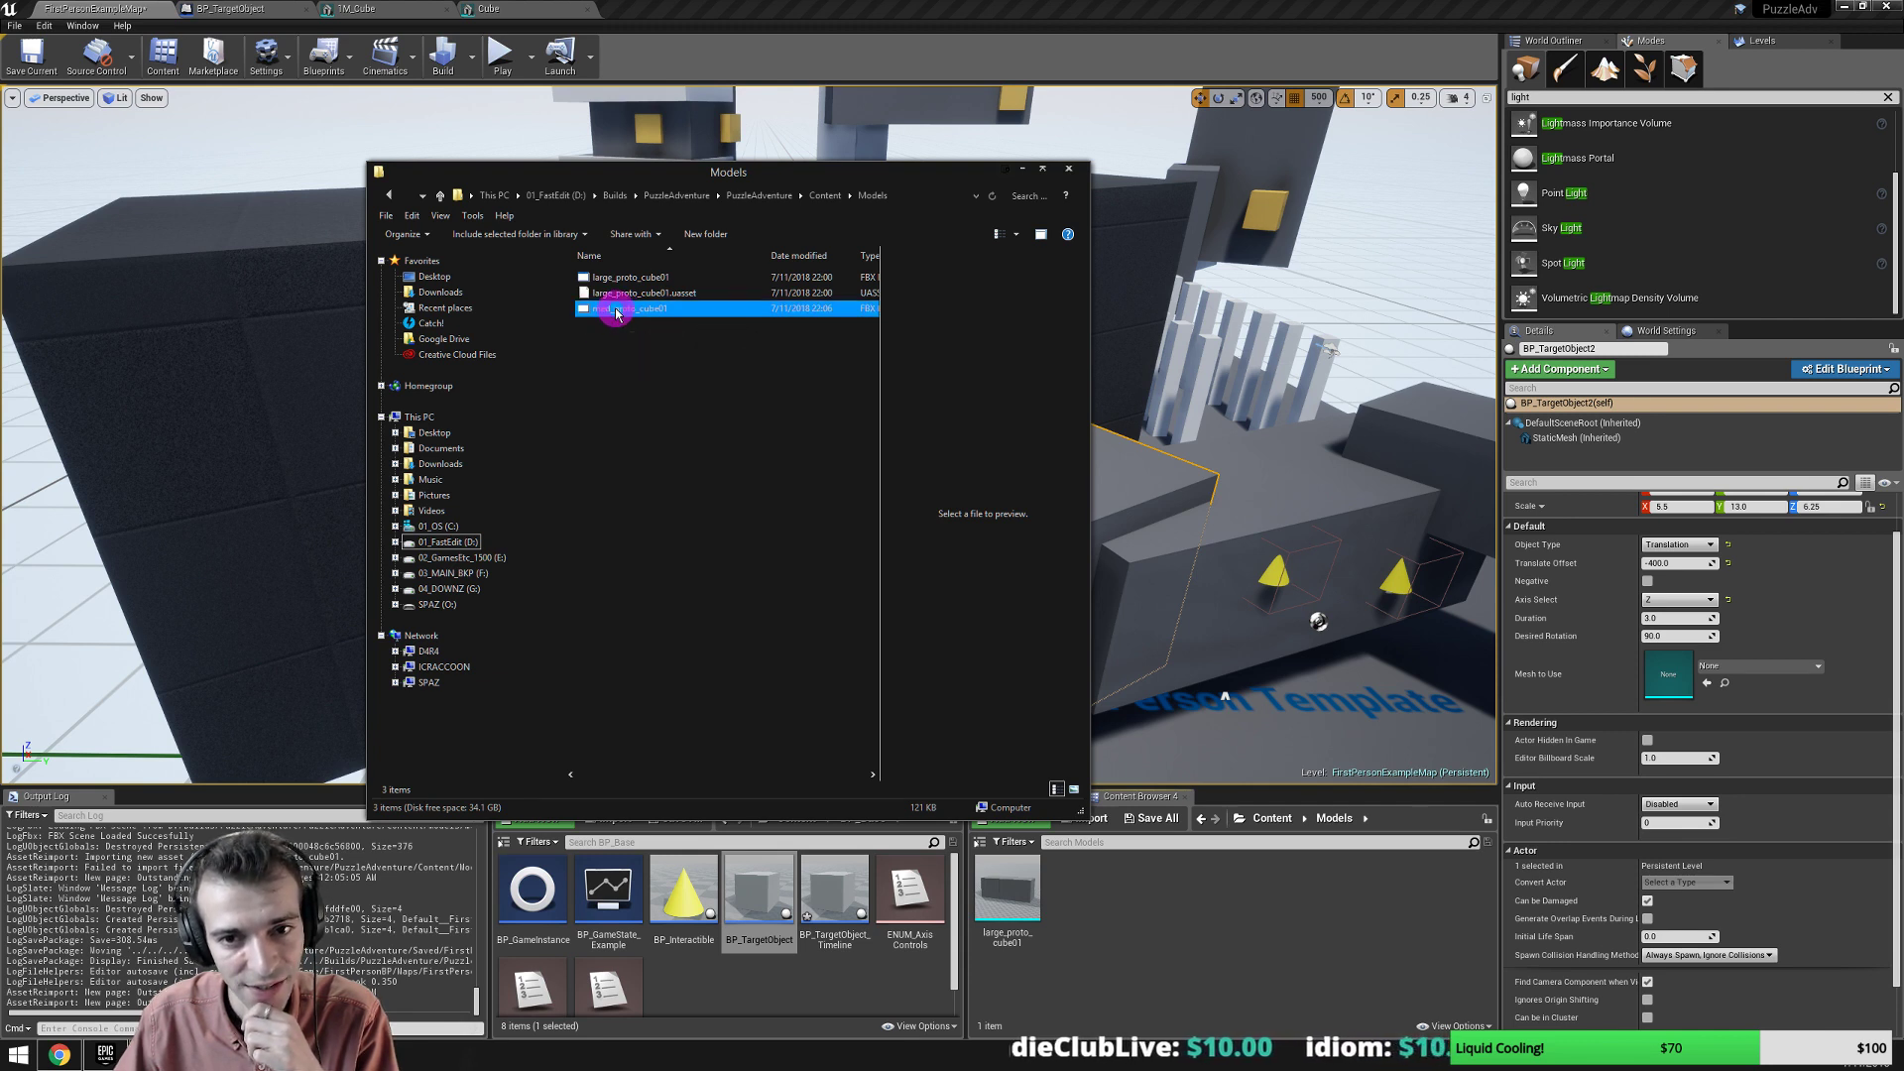
pyautogui.moveTo(620, 309); pyautogui.dragTo(965, 667)
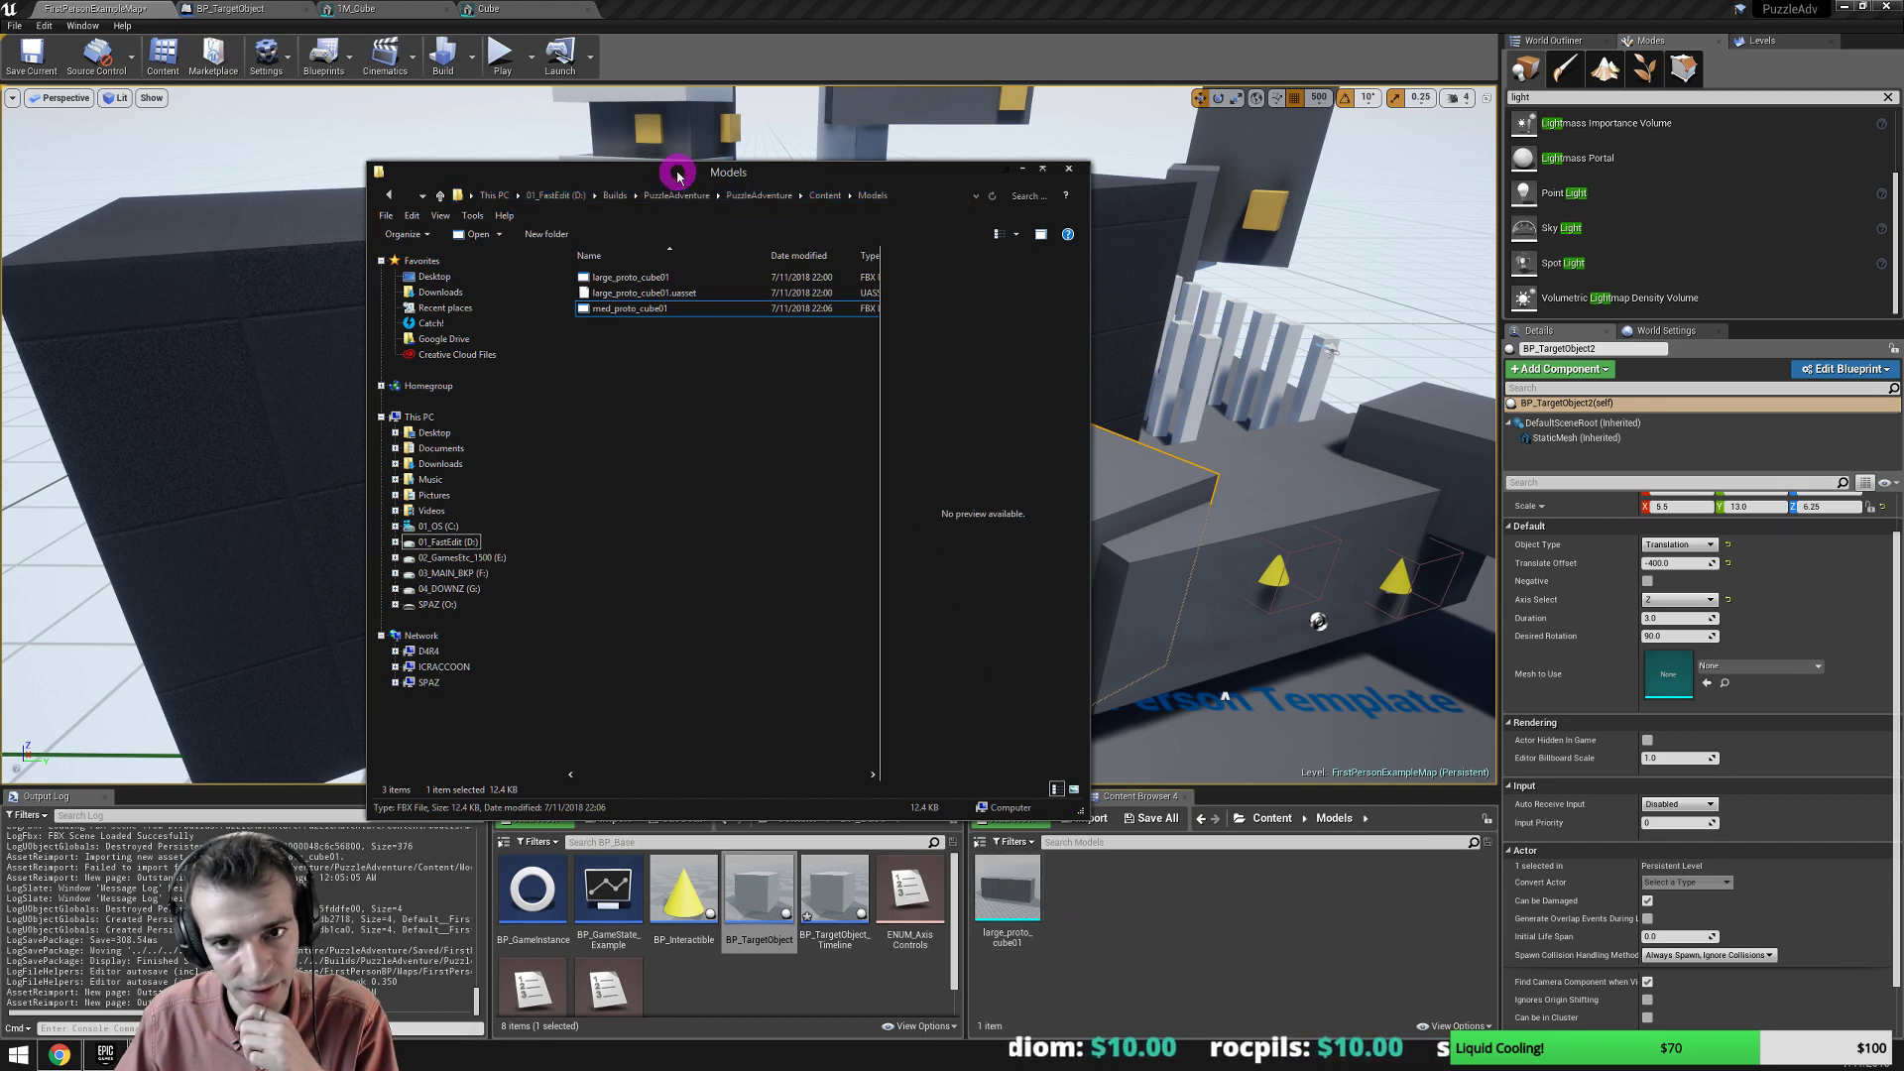
pyautogui.moveTo(672, 169); pyautogui.dragTo(1903, 266)
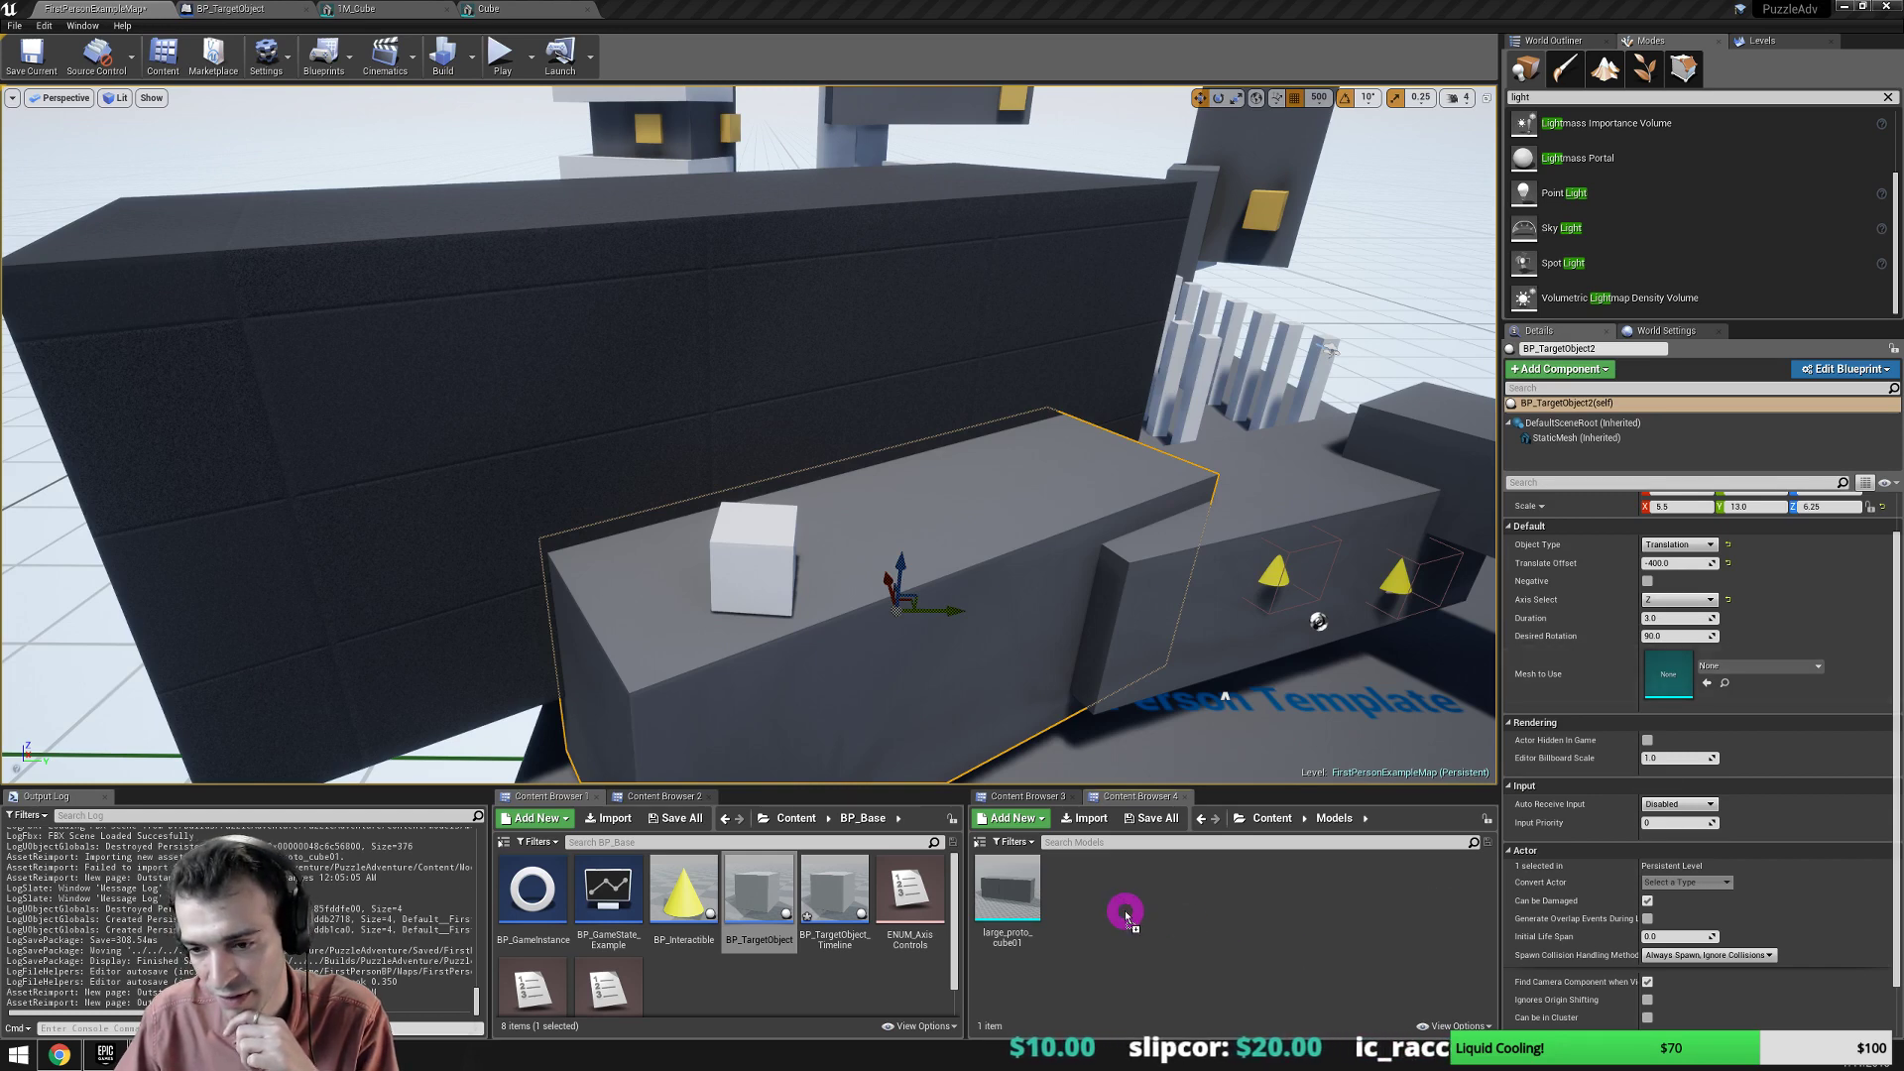
pyautogui.moveTo(1125, 911); pyautogui.dragTo(1124, 911)
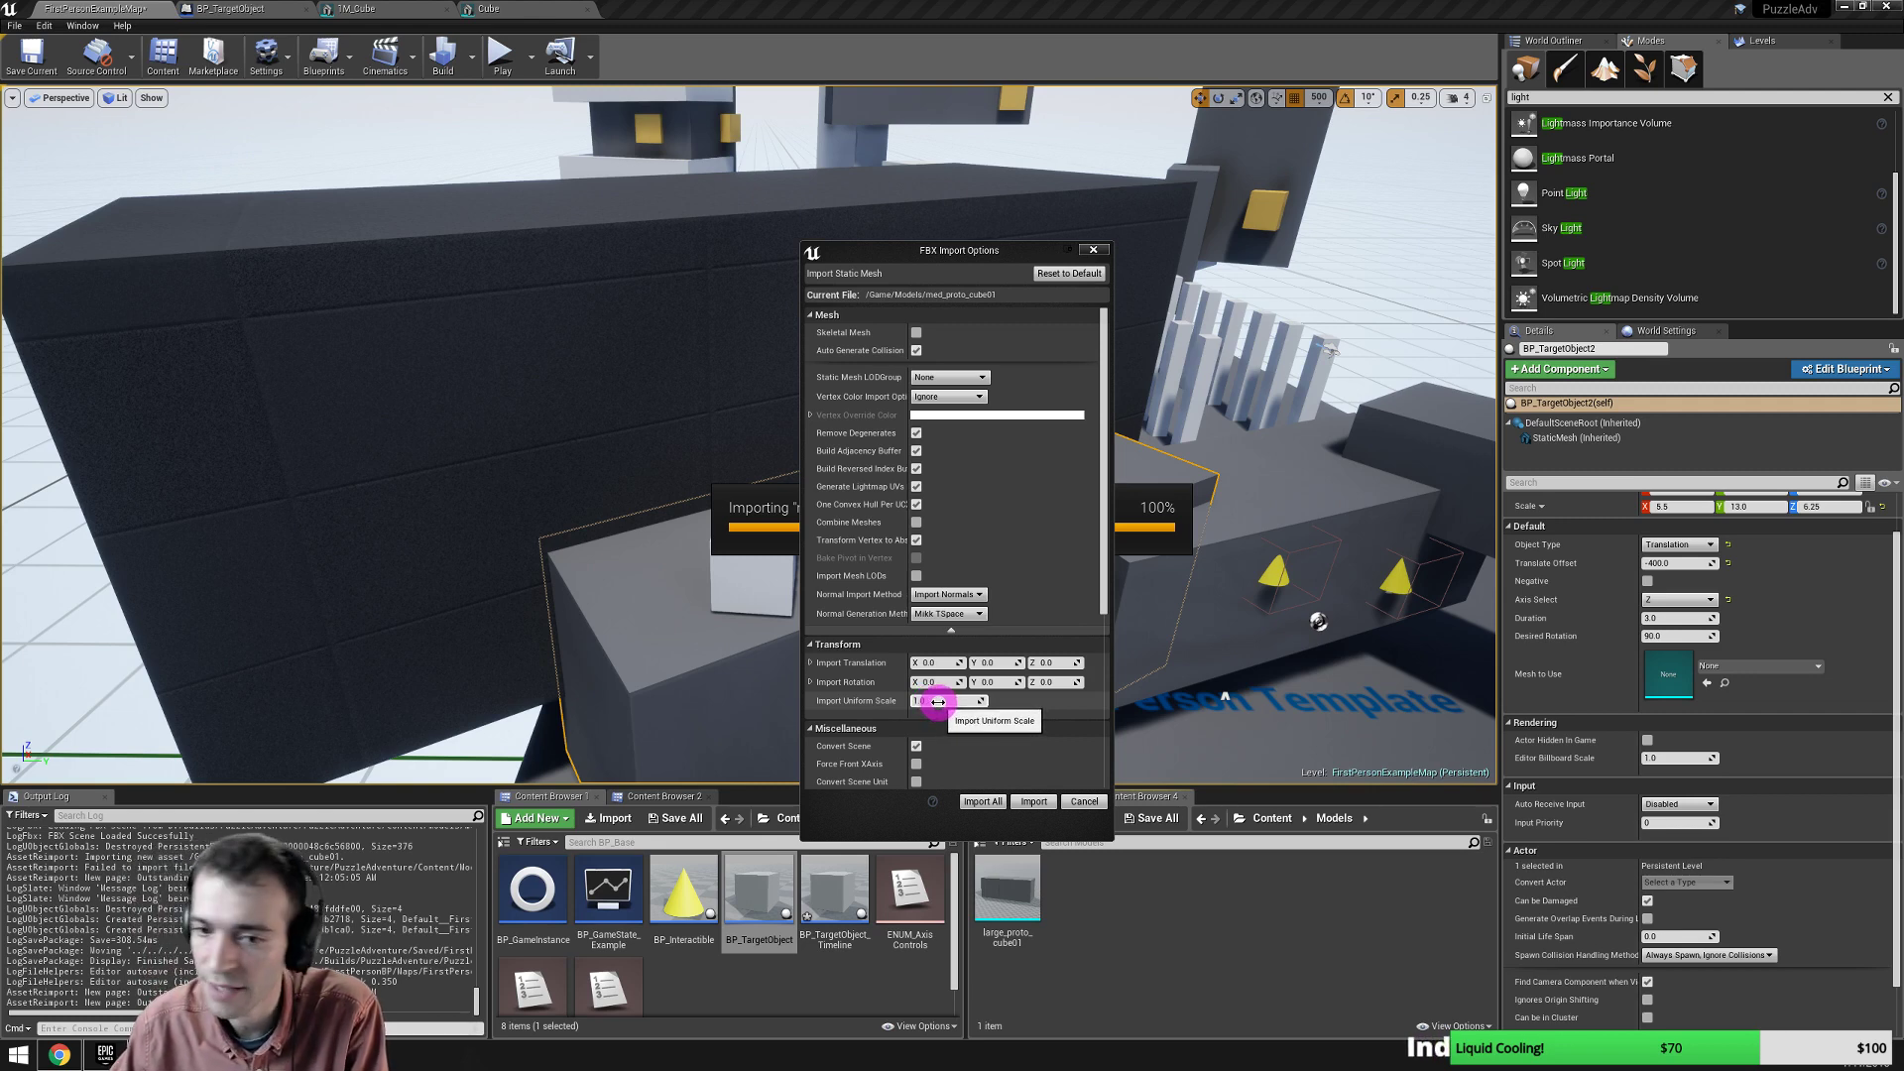
pyautogui.click(1034, 803)
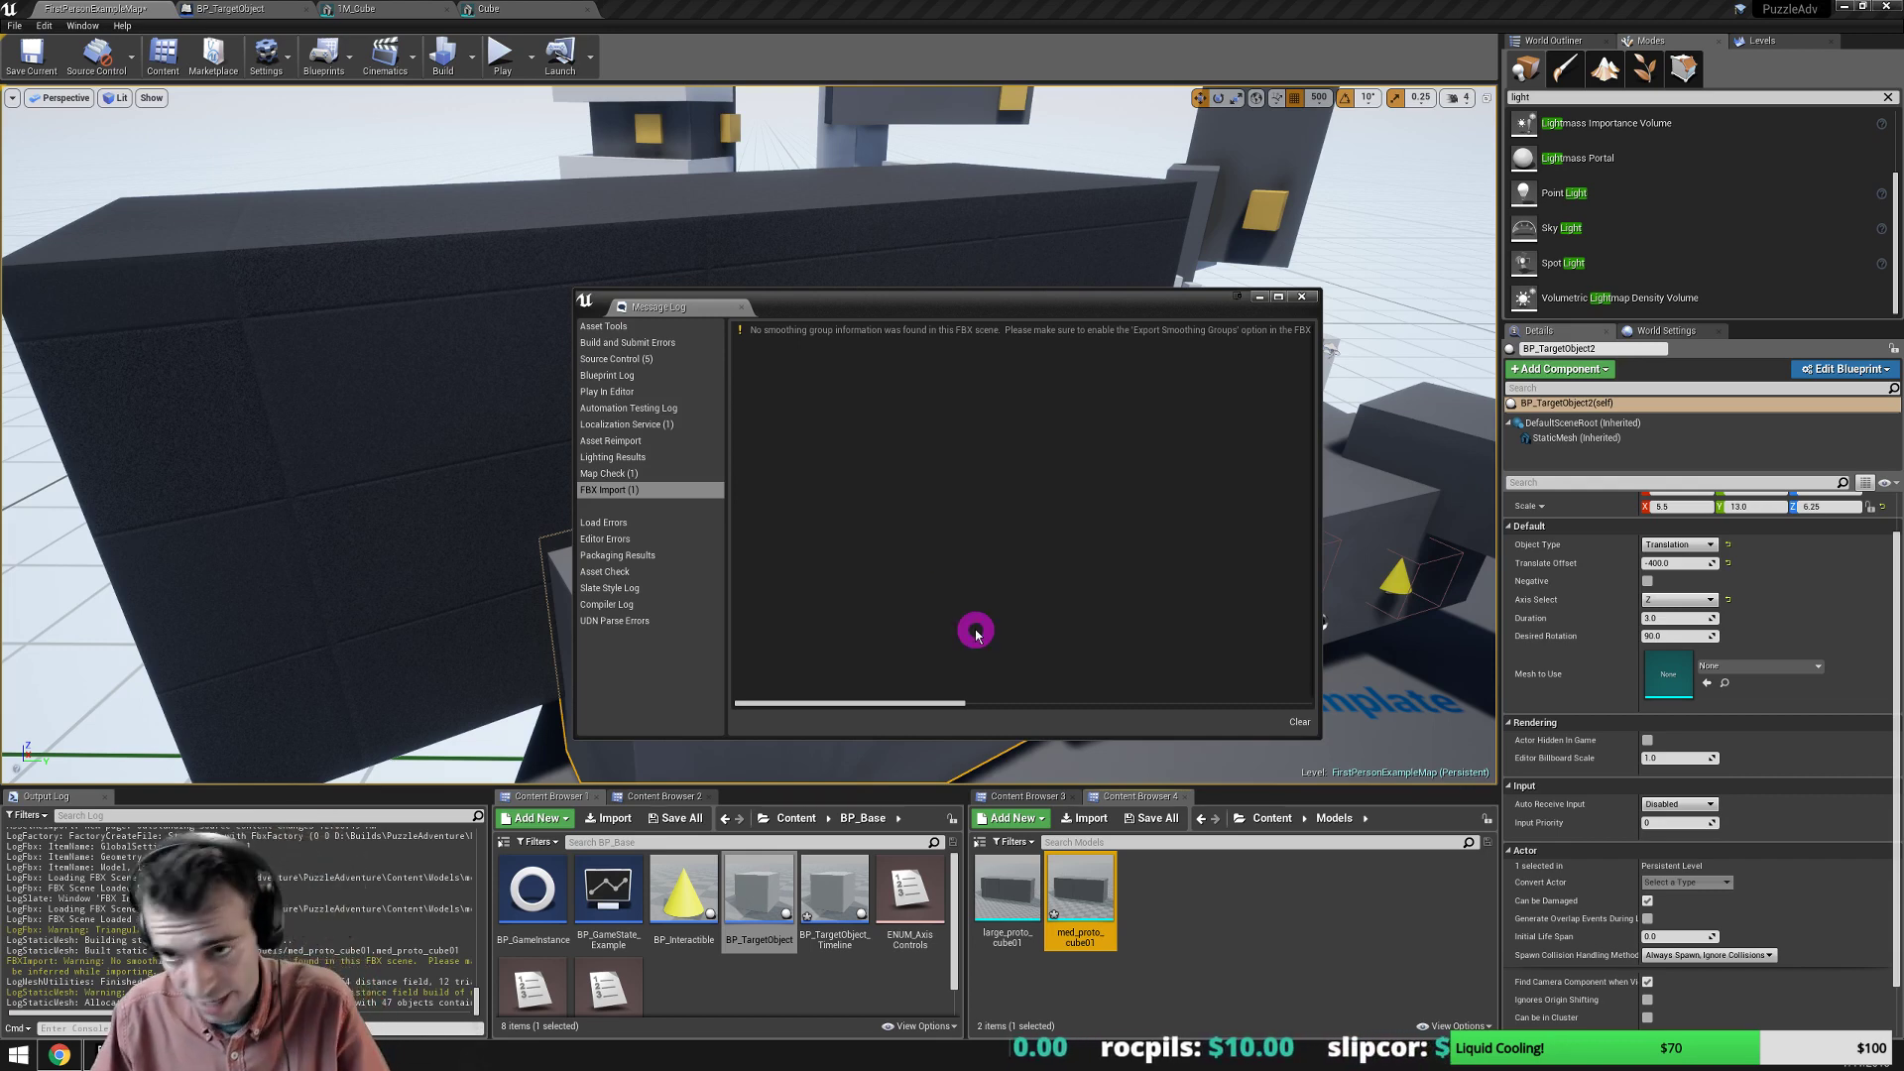
pyautogui.click(1305, 298)
# Place med_proto_cube01 in the level near the Start text beside the large dark block, and rotate it slightly about the vertical axis.
pyautogui.moveTo(982, 497); pyautogui.dragTo(982, 497, button='right')
pyautogui.press('s')
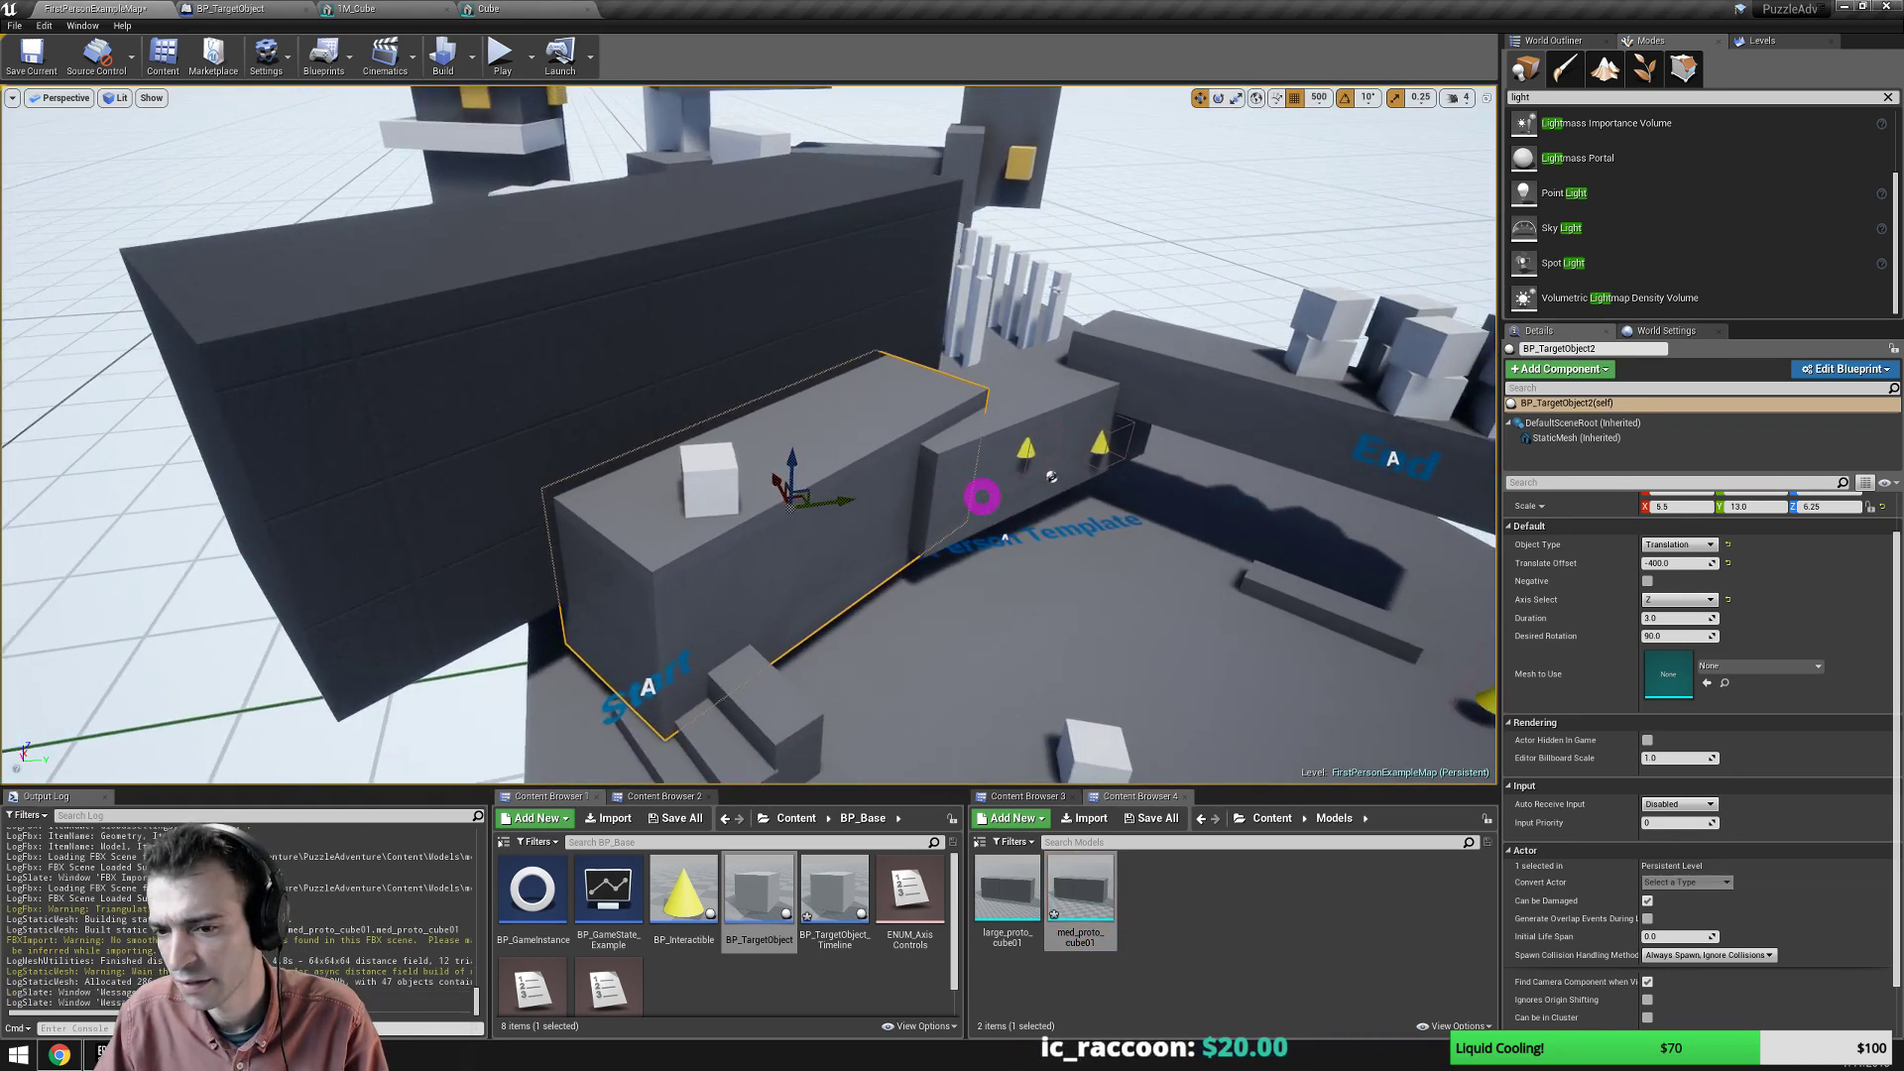
pyautogui.moveTo(1080, 898); pyautogui.dragTo(417, 485)
pyautogui.press('e')
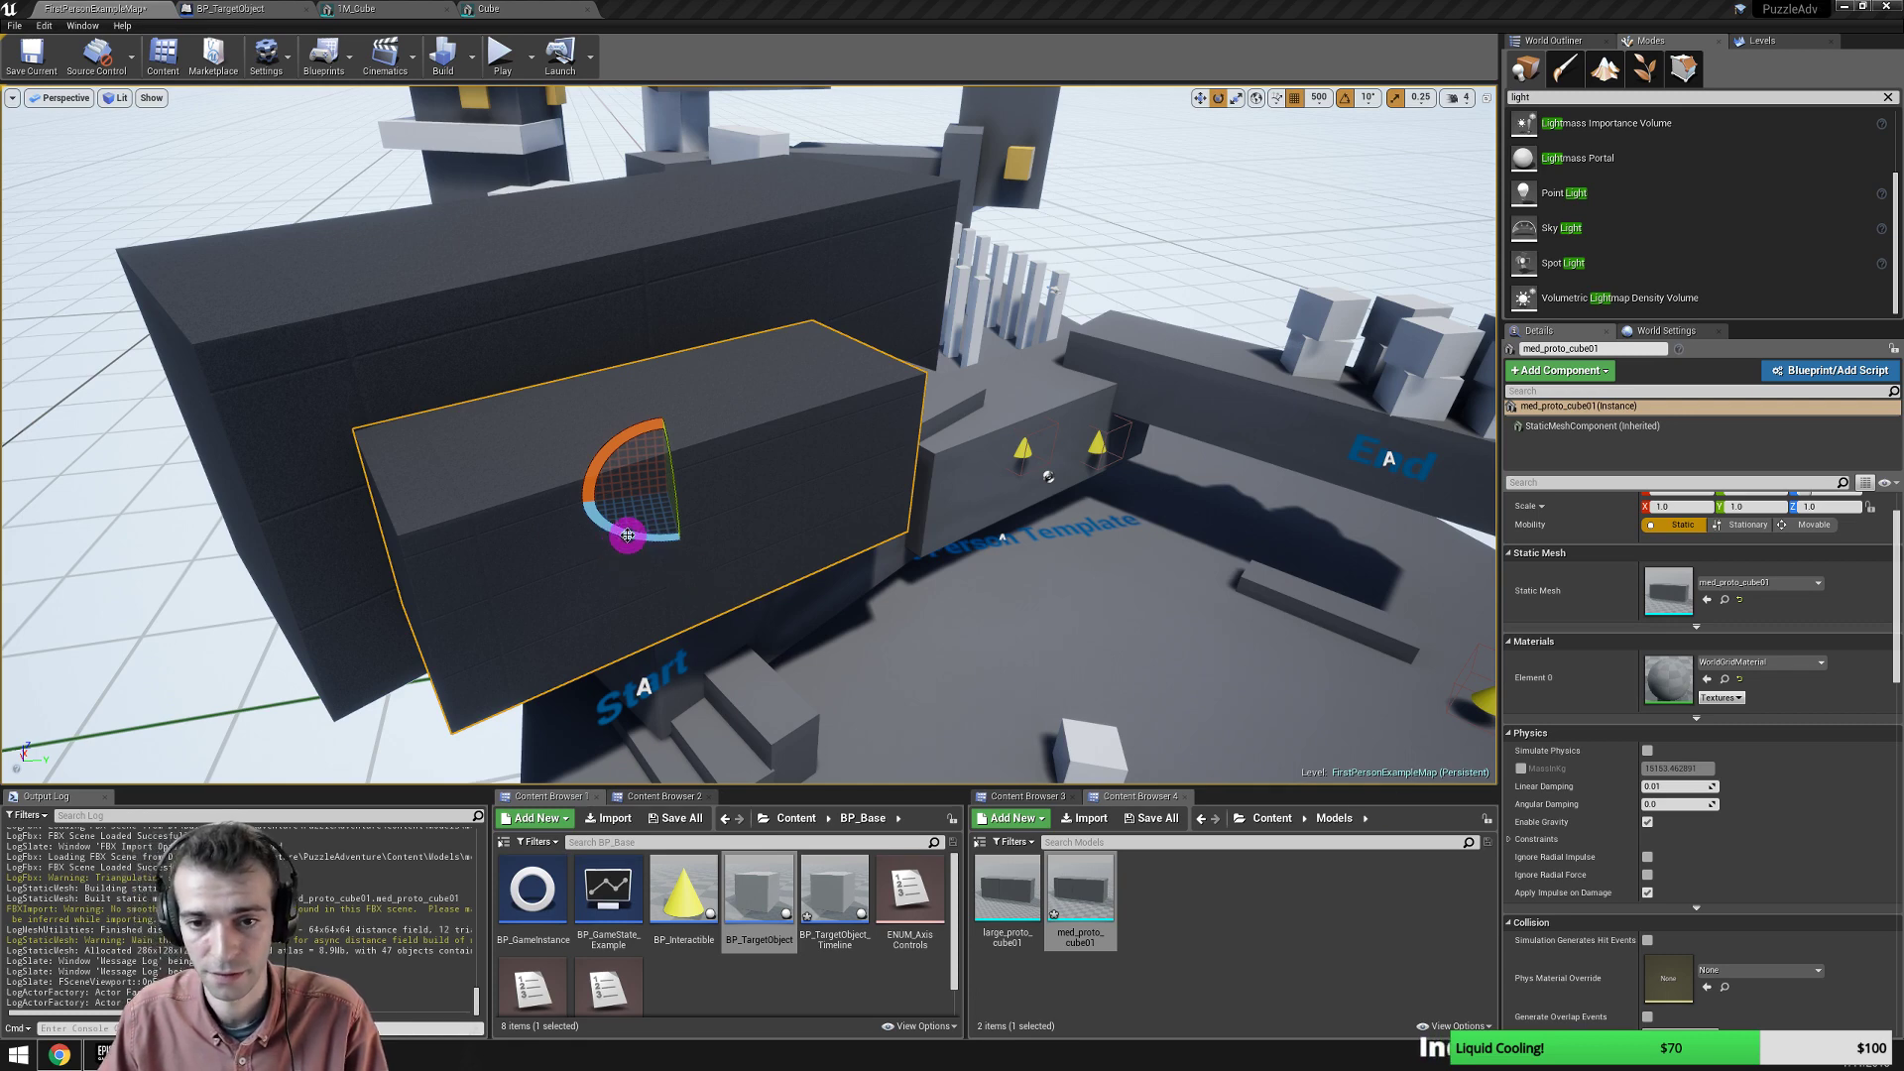
pyautogui.moveTo(660, 542); pyautogui.dragTo(659, 536)
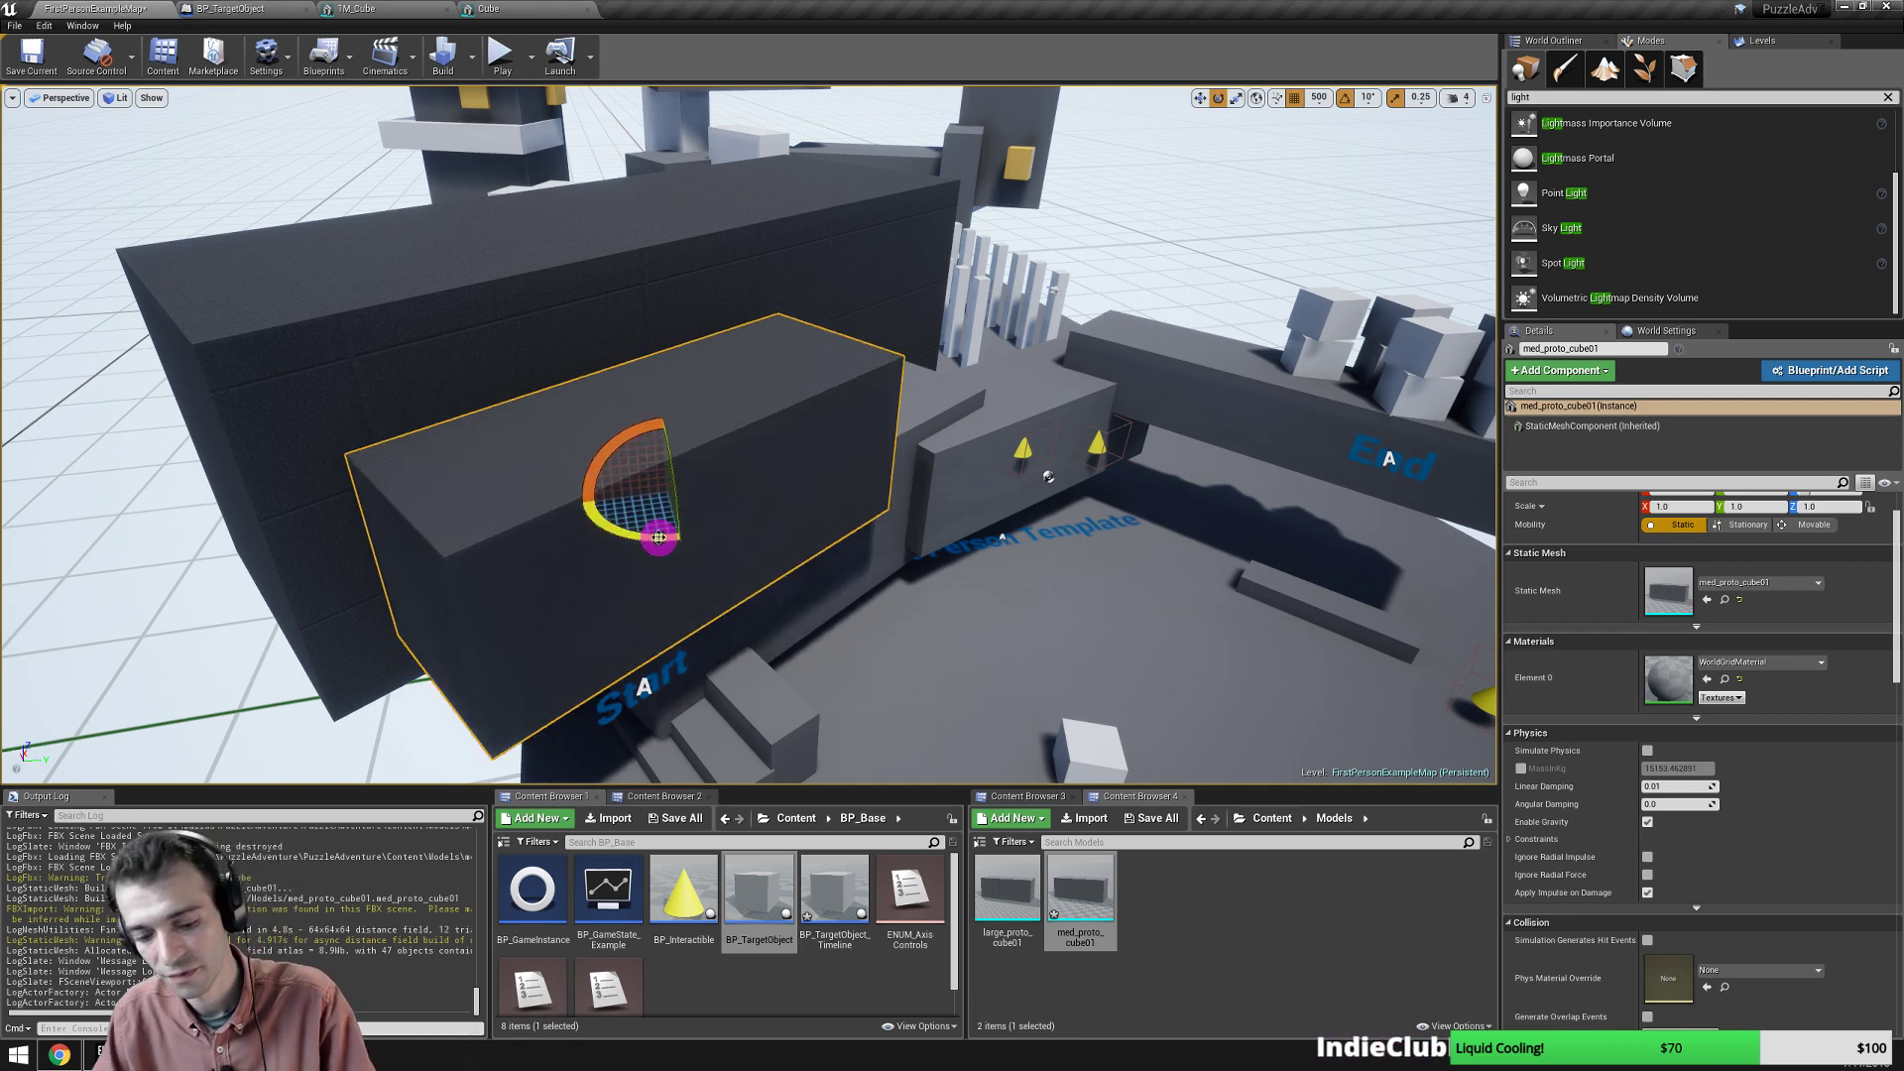
pyautogui.moveTo(749, 437); pyautogui.dragTo(794, 452, button='right')
pyautogui.moveTo(729, 542); pyautogui.dragTo(723, 552, button='right')
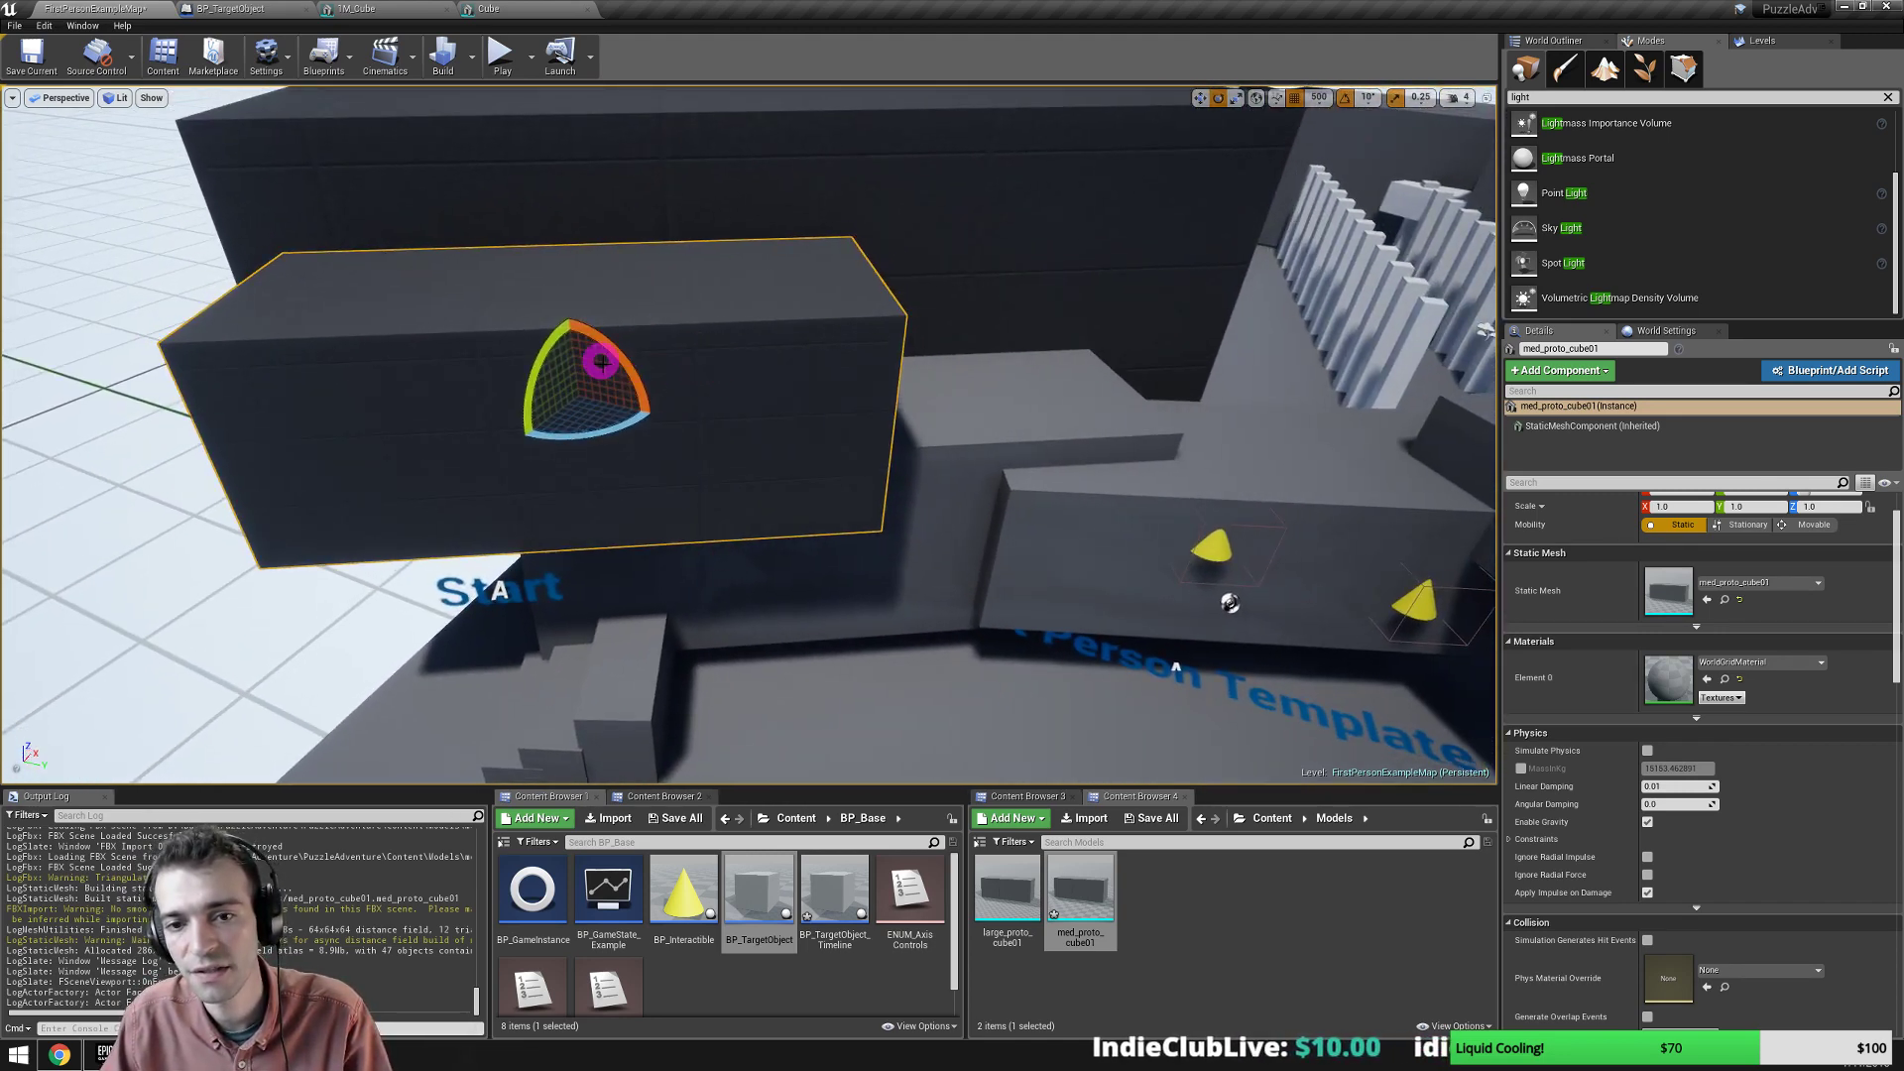
pyautogui.moveTo(601, 362); pyautogui.dragTo(1068, 458, button='right')
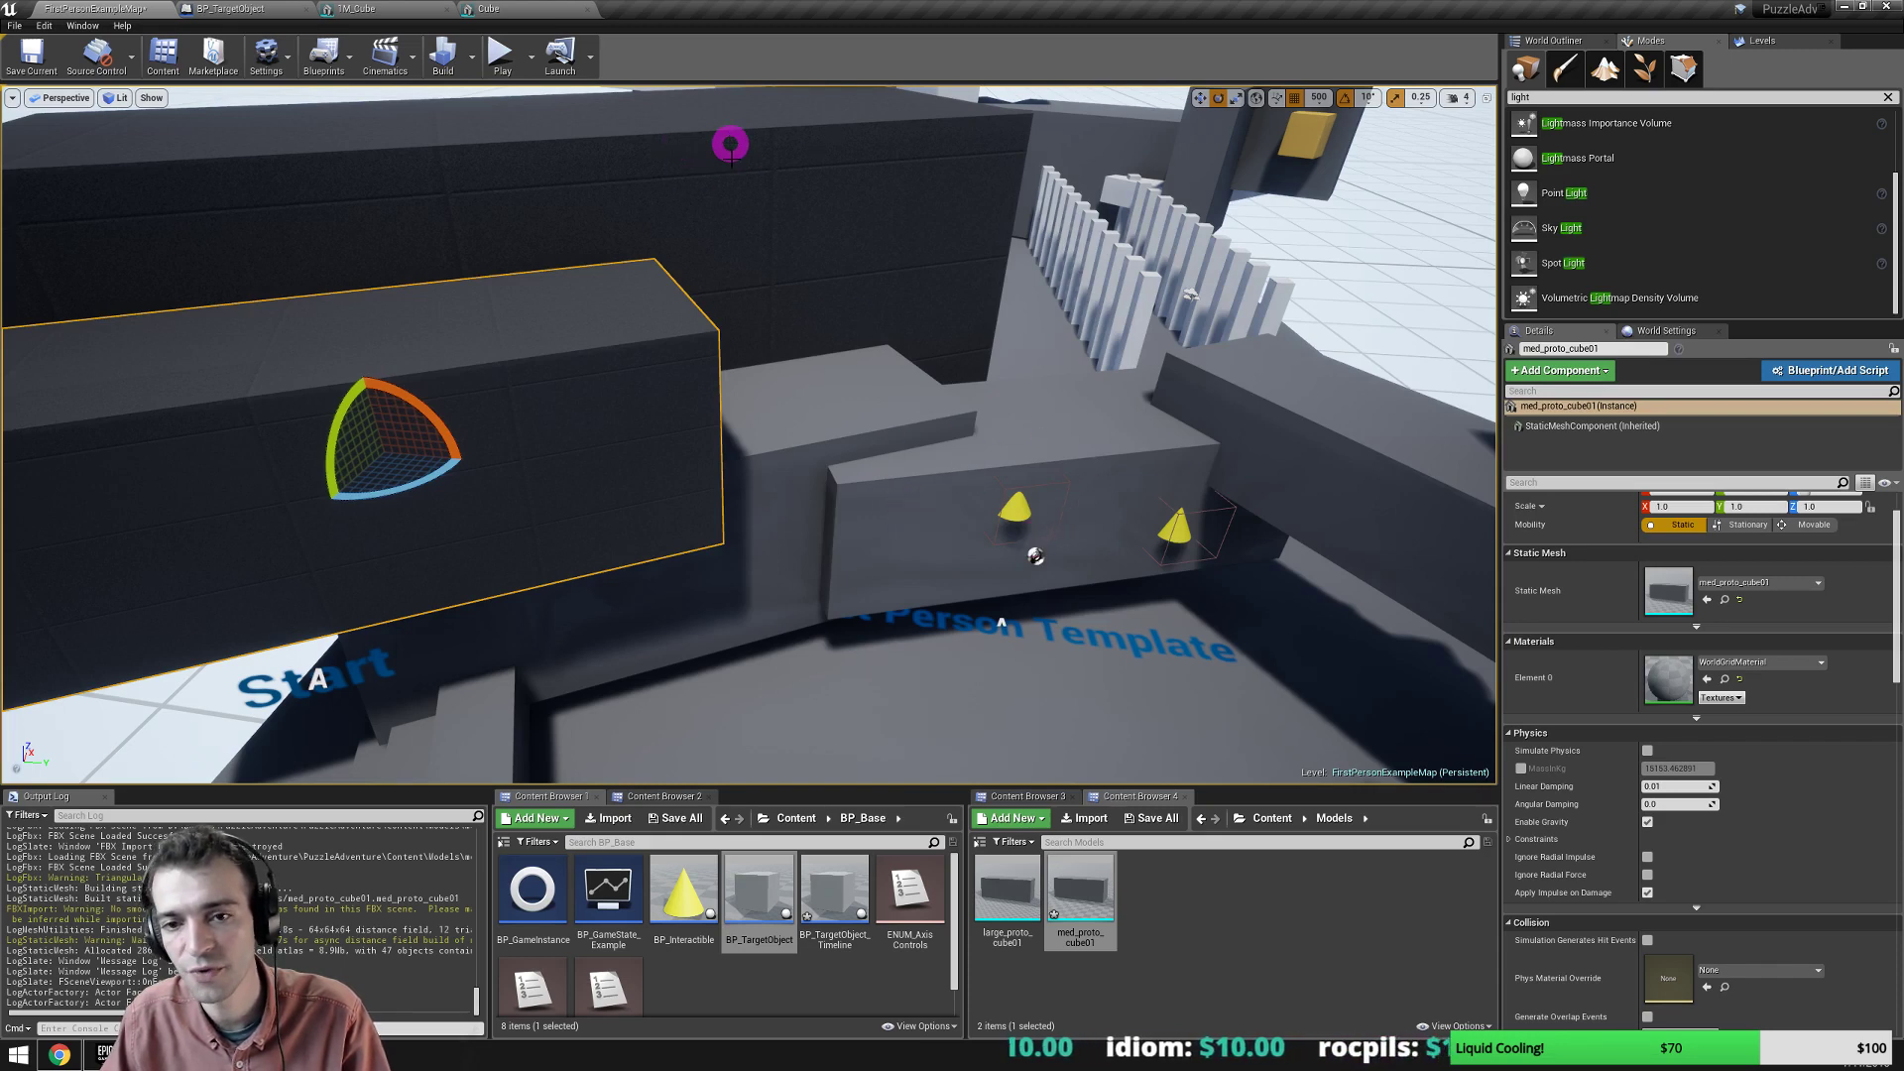
# Select BP_TargetObject2, save all changes, and assign large_proto_cube01 as its Mesh to Use.
pyautogui.click(809, 540)
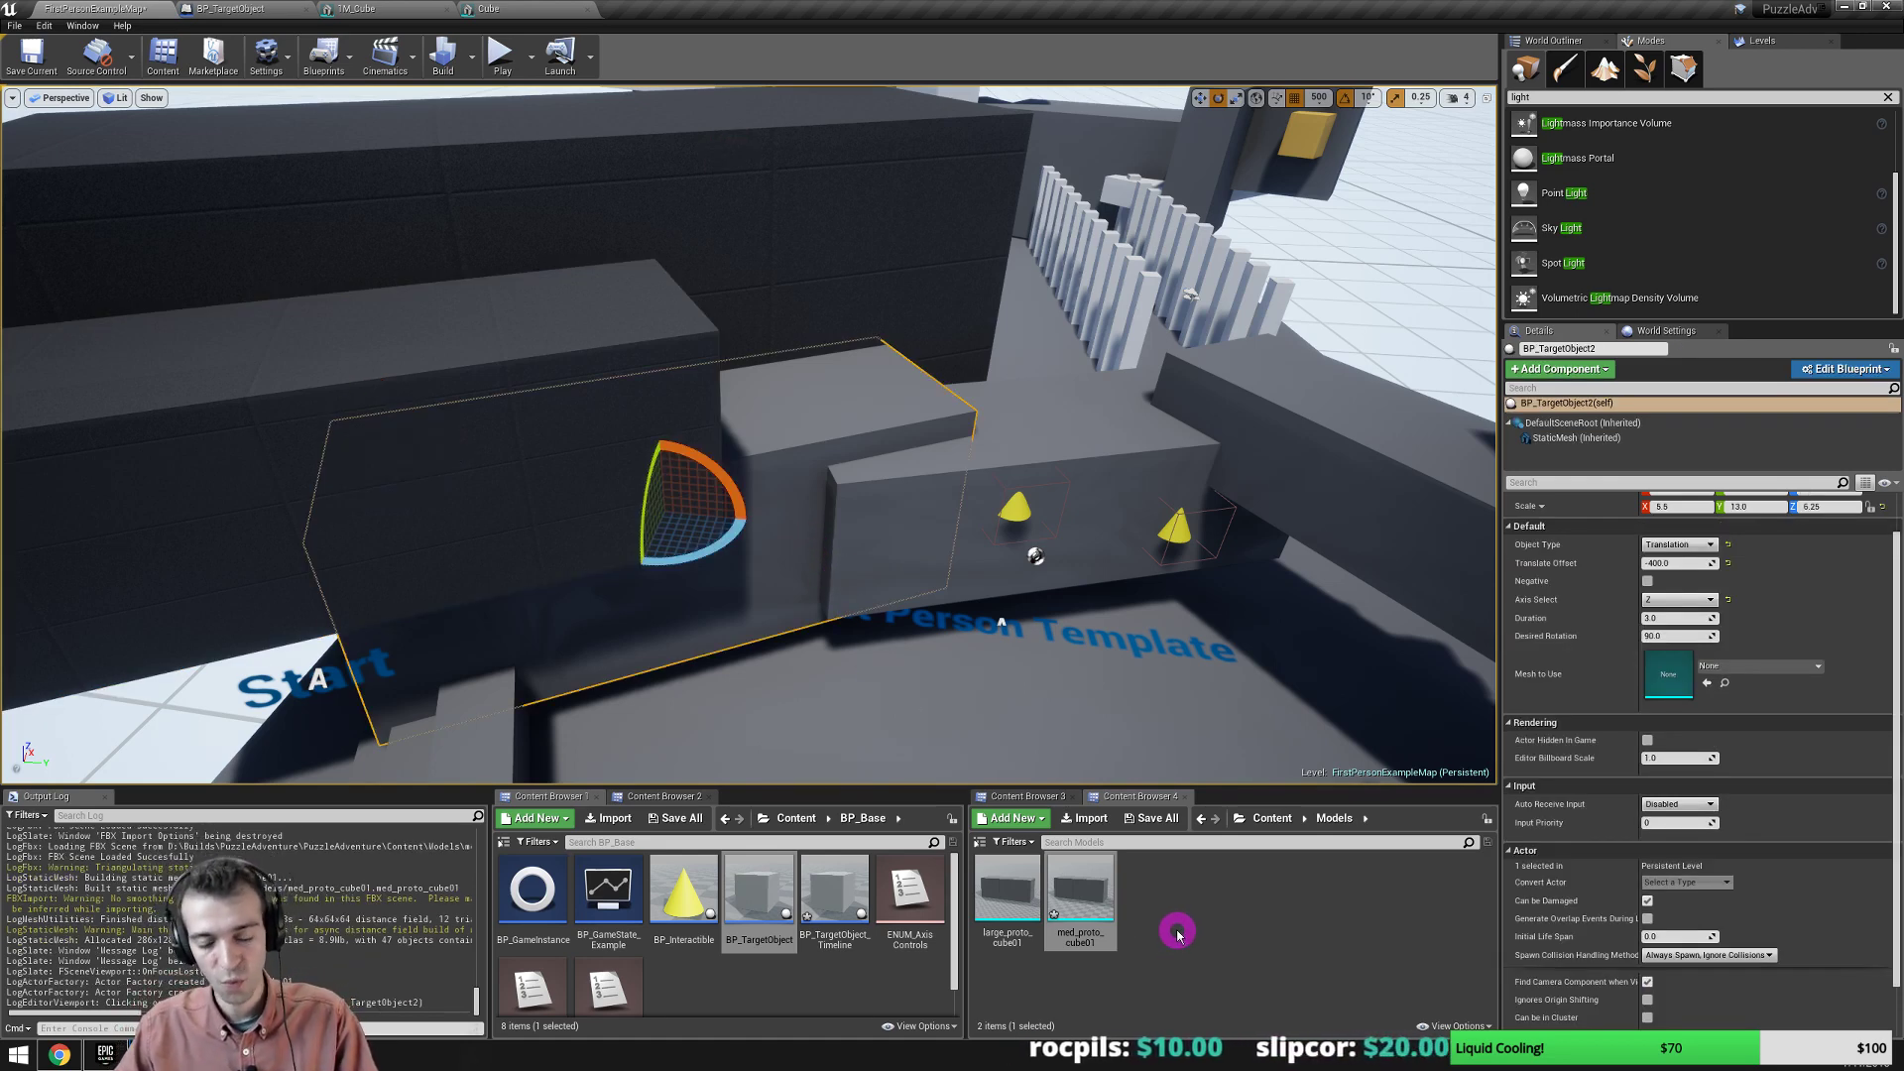
pyautogui.hotkey('ctrl', 'shift', 's')
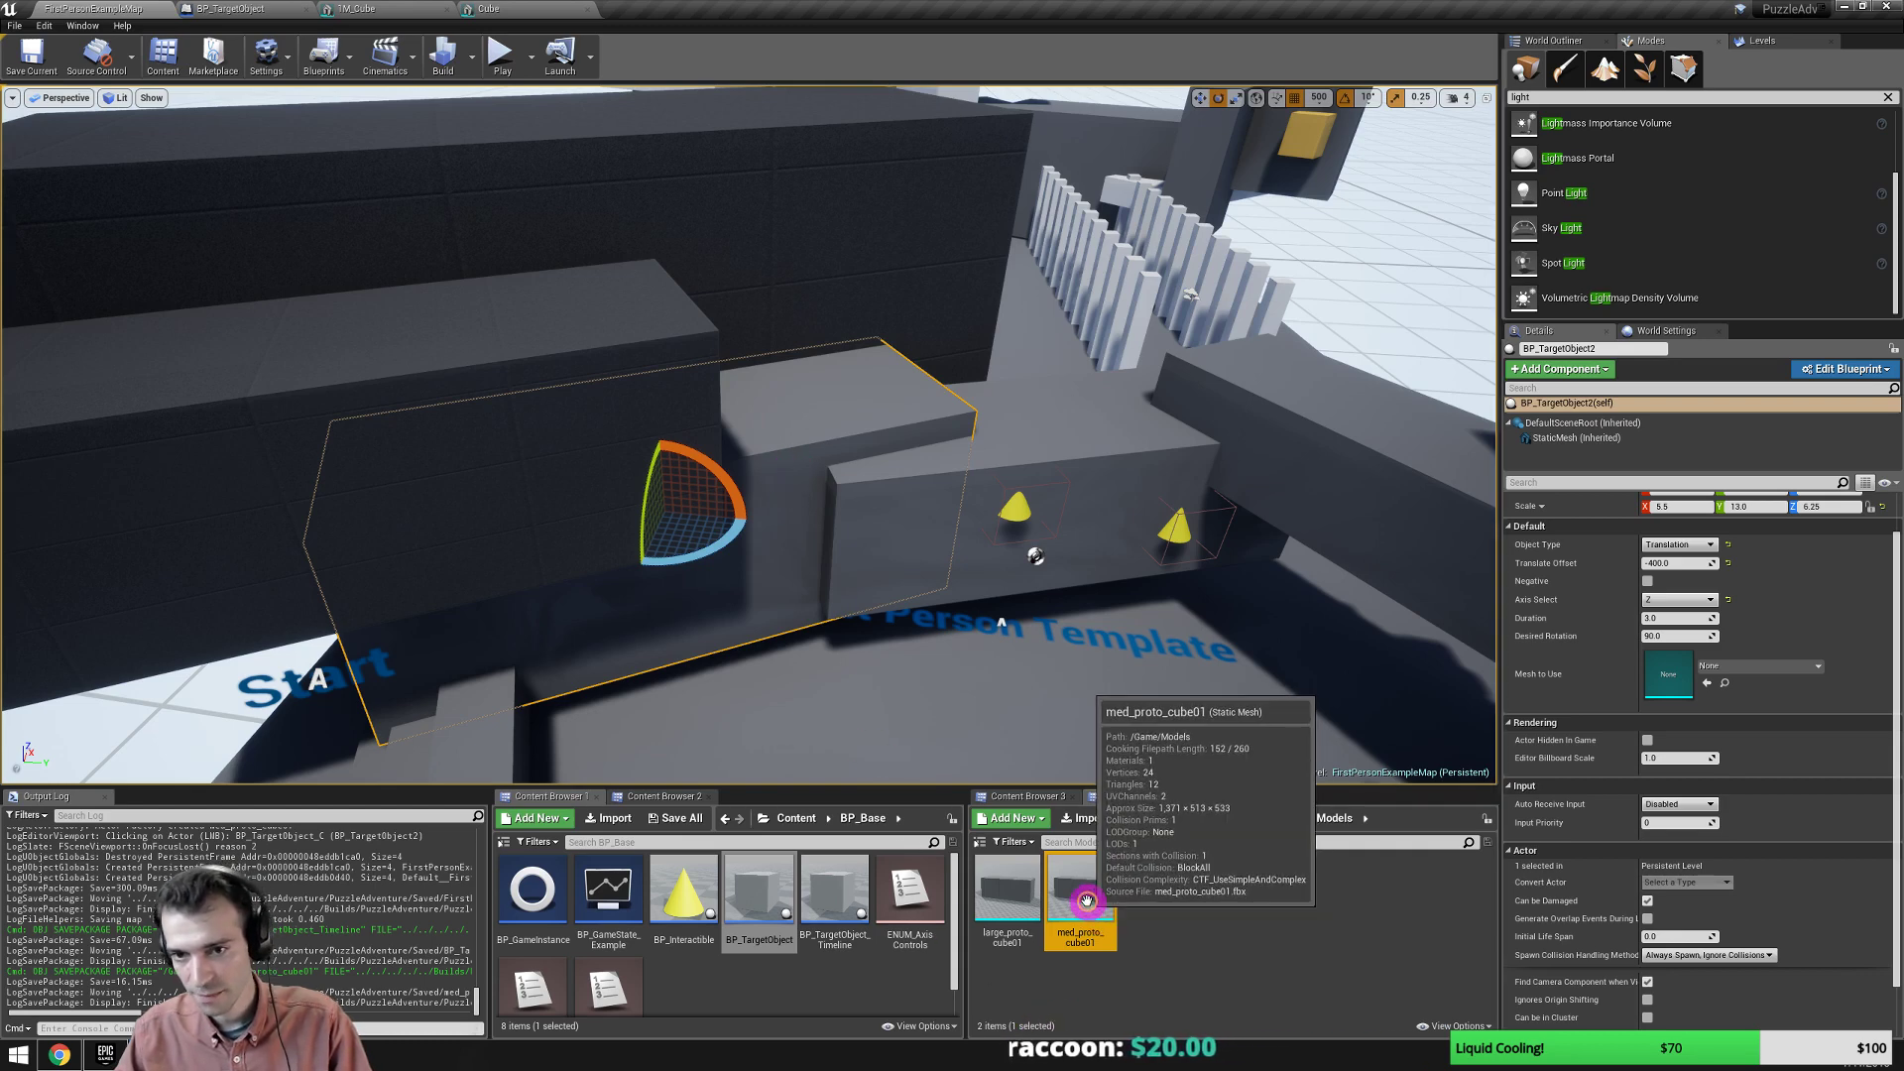
pyautogui.moveTo(1007, 886); pyautogui.dragTo(1666, 685)
pyautogui.moveTo(838, 481); pyautogui.dragTo(769, 467)
pyautogui.moveTo(769, 468); pyautogui.dragTo(872, 580, button='right')
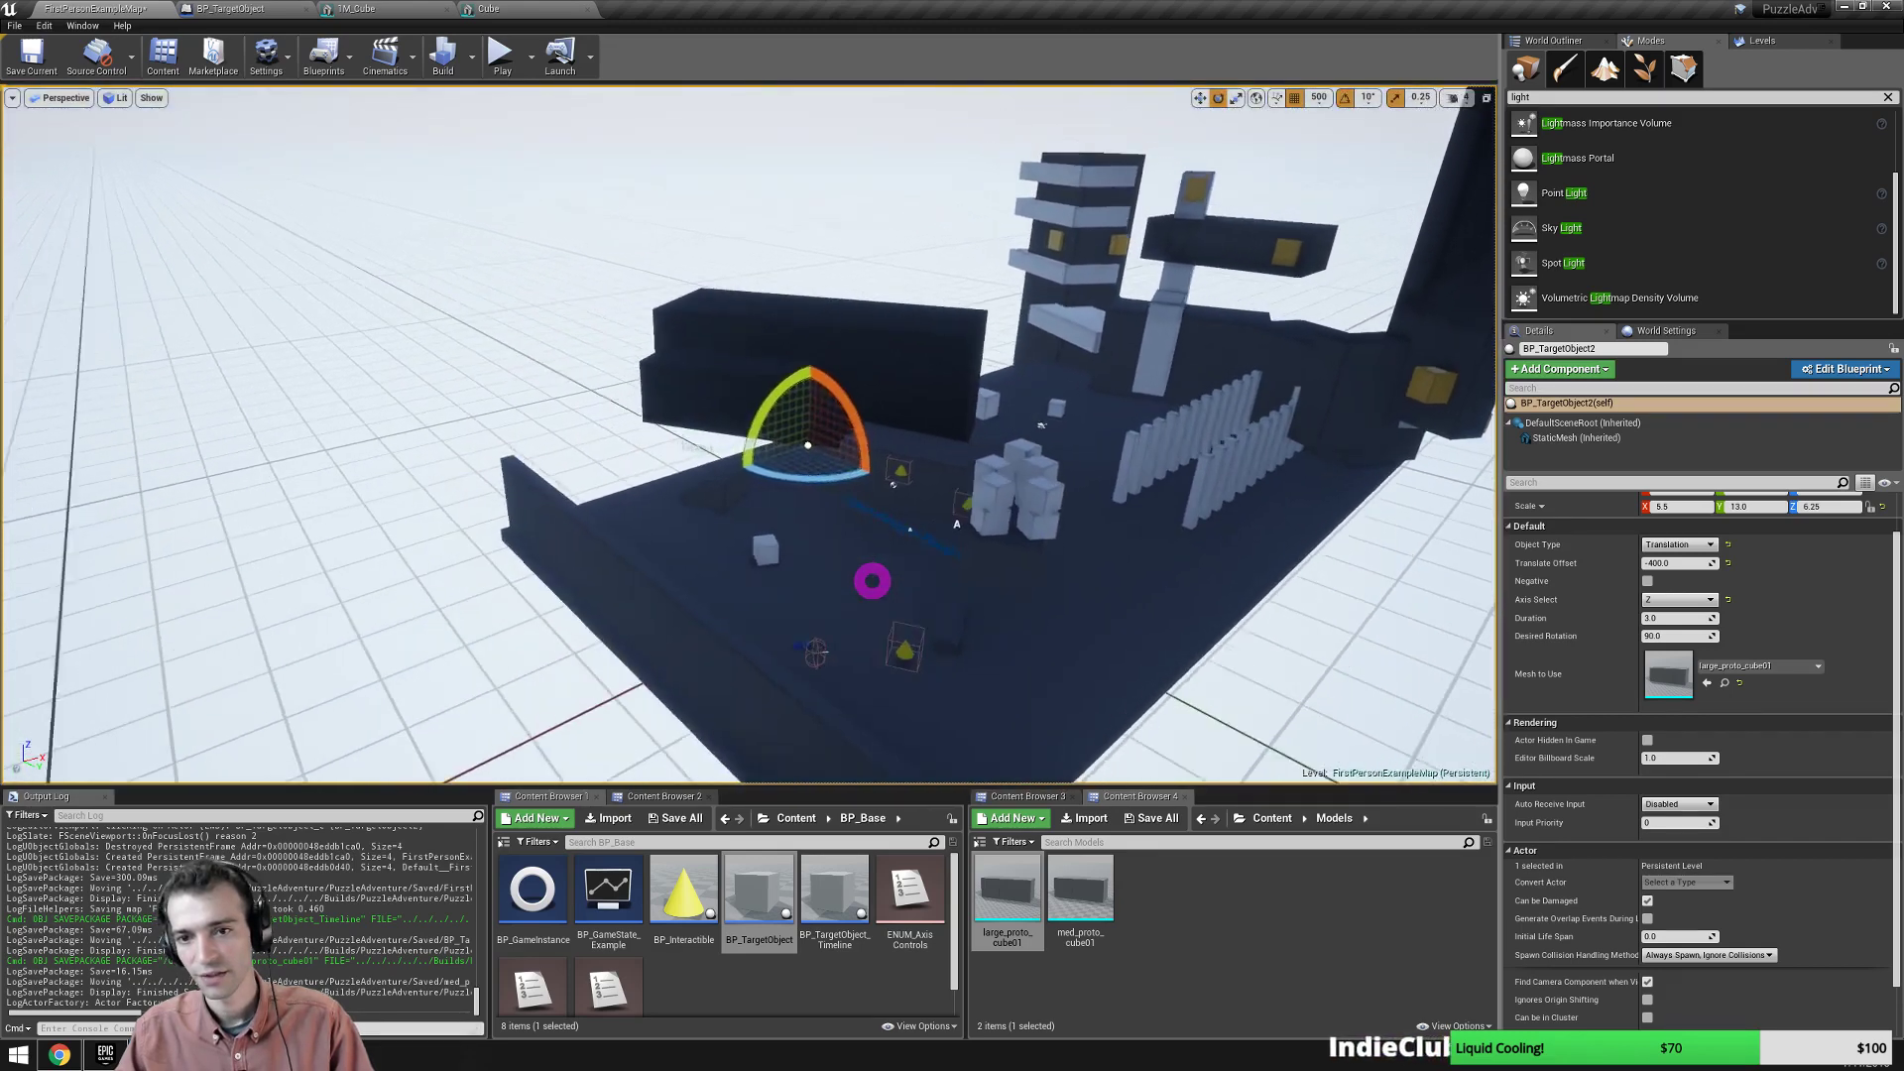
pyautogui.press('f')
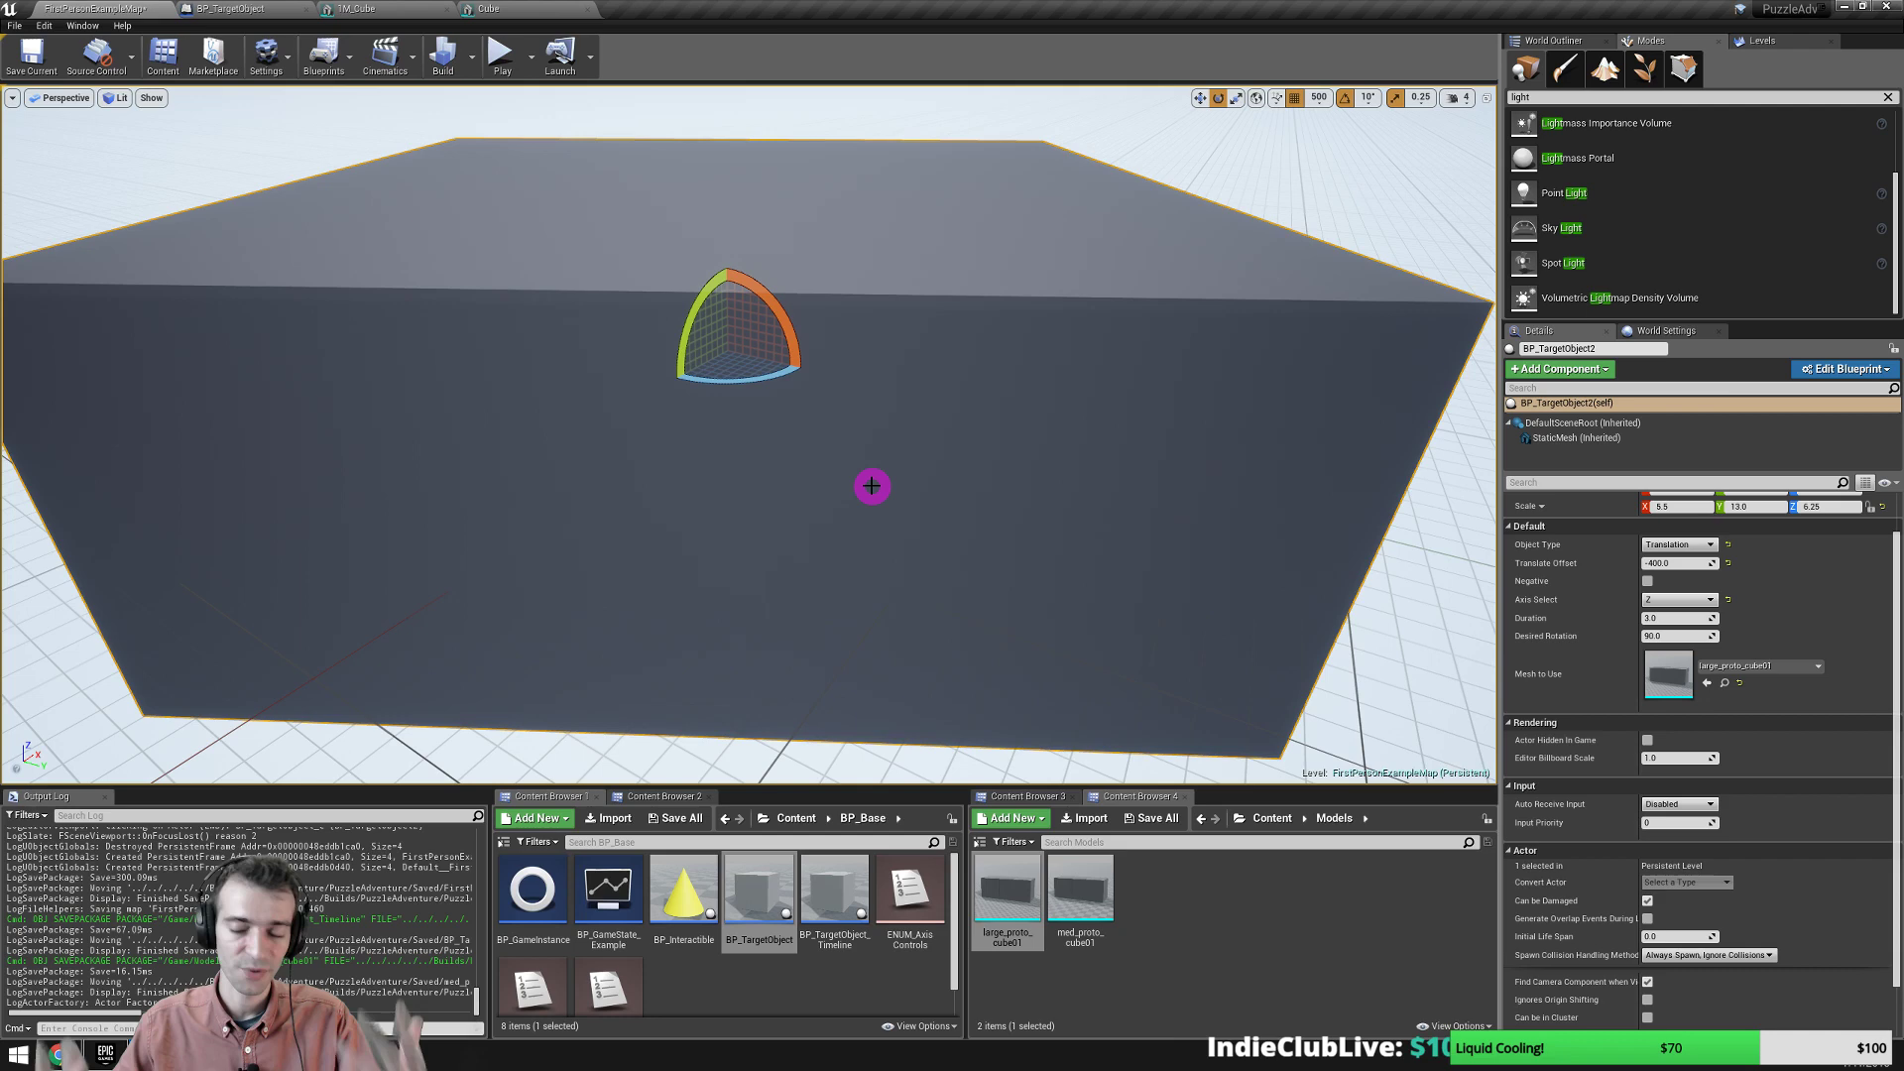
# Reset BP_TargetObject2's scale to 1.0 on all axes and frame the object up close.
pyautogui.click(1884, 509)
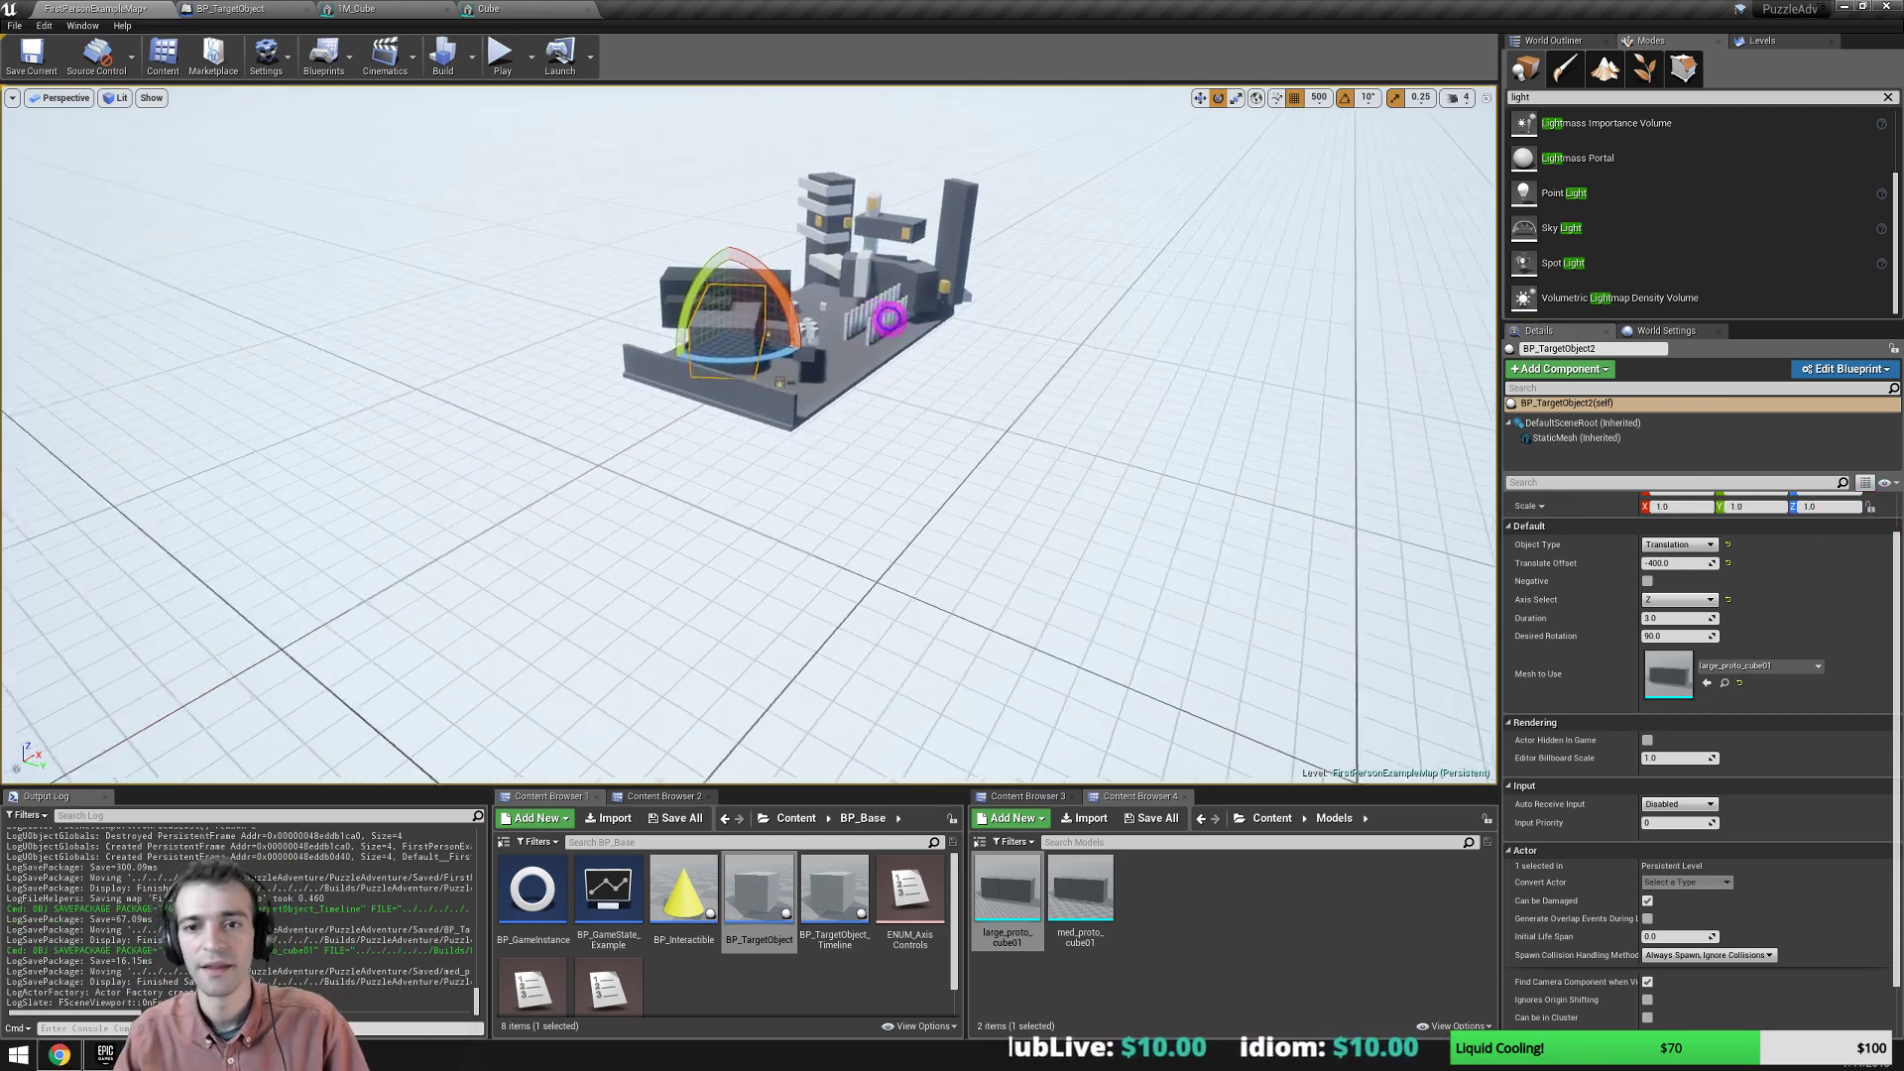
pyautogui.press('f')
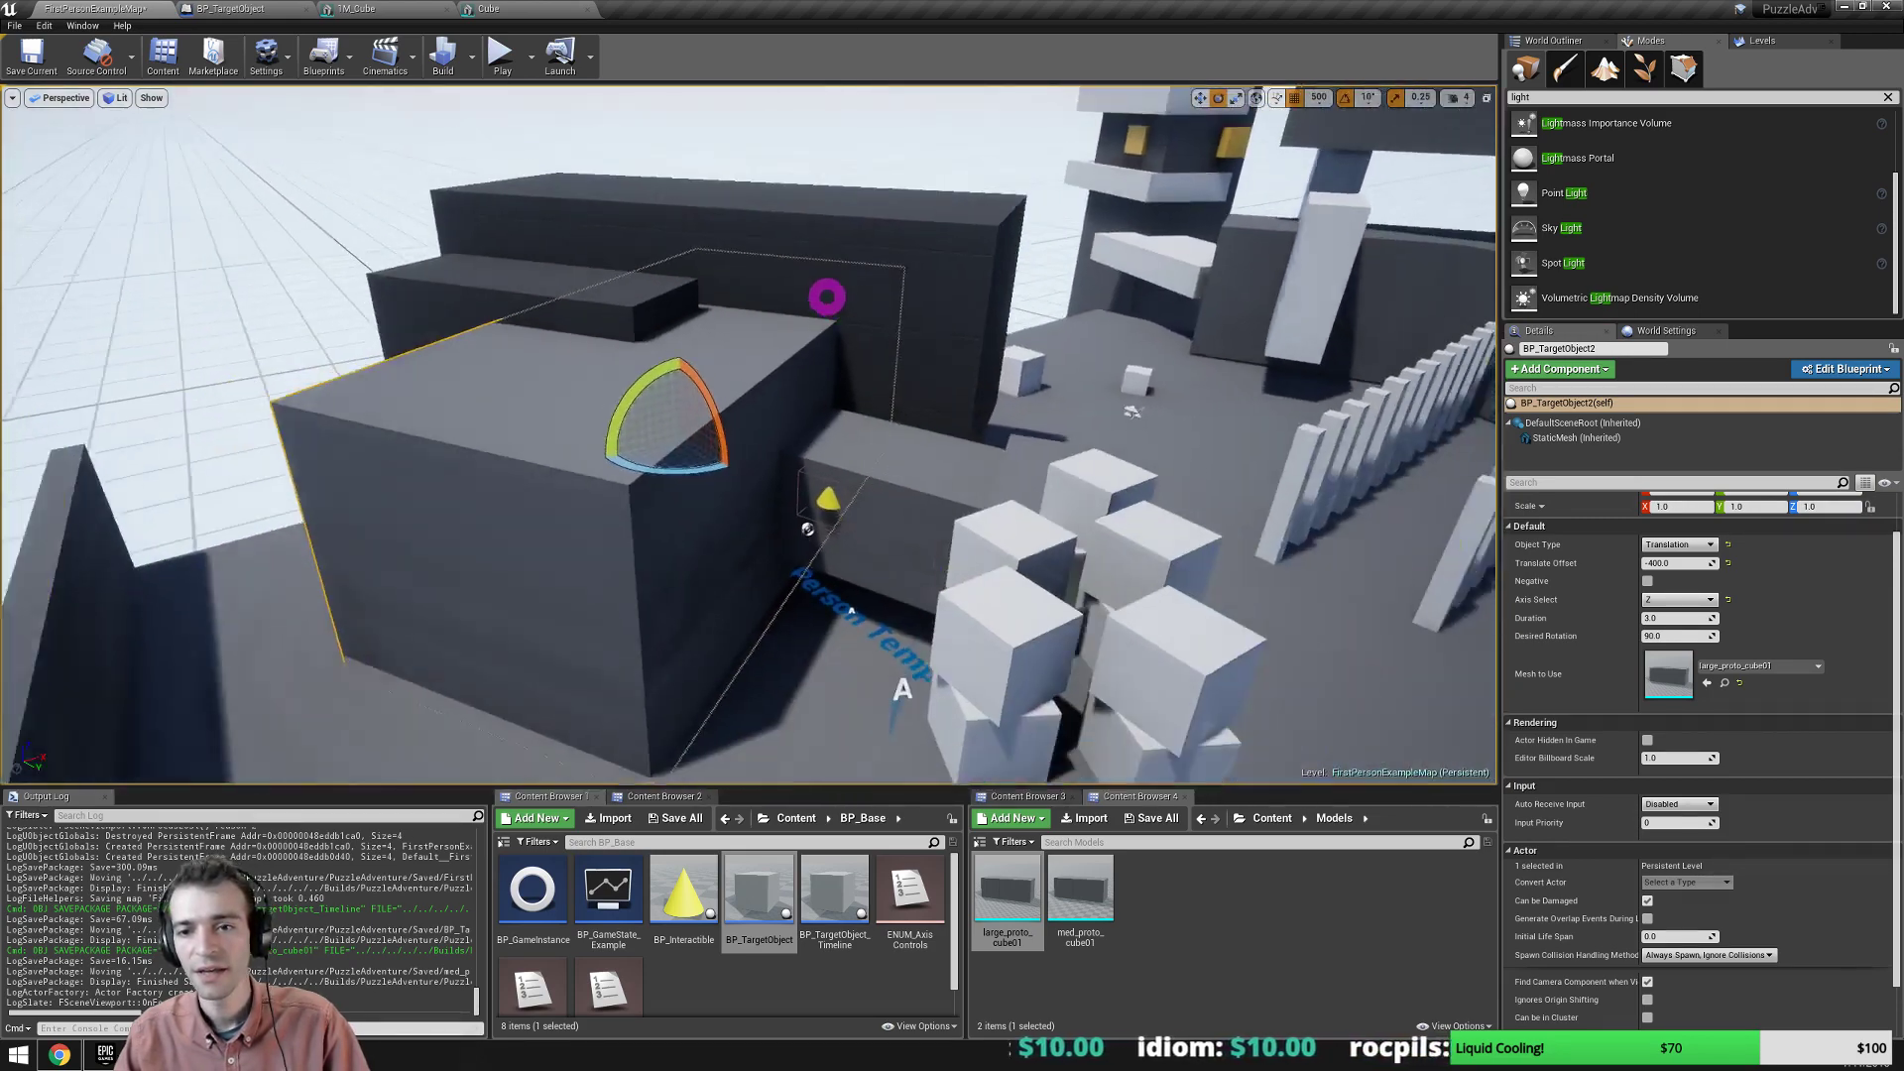
pyautogui.moveTo(827, 298); pyautogui.dragTo(812, 298, button='right')
pyautogui.scroll(4, 812, 297)
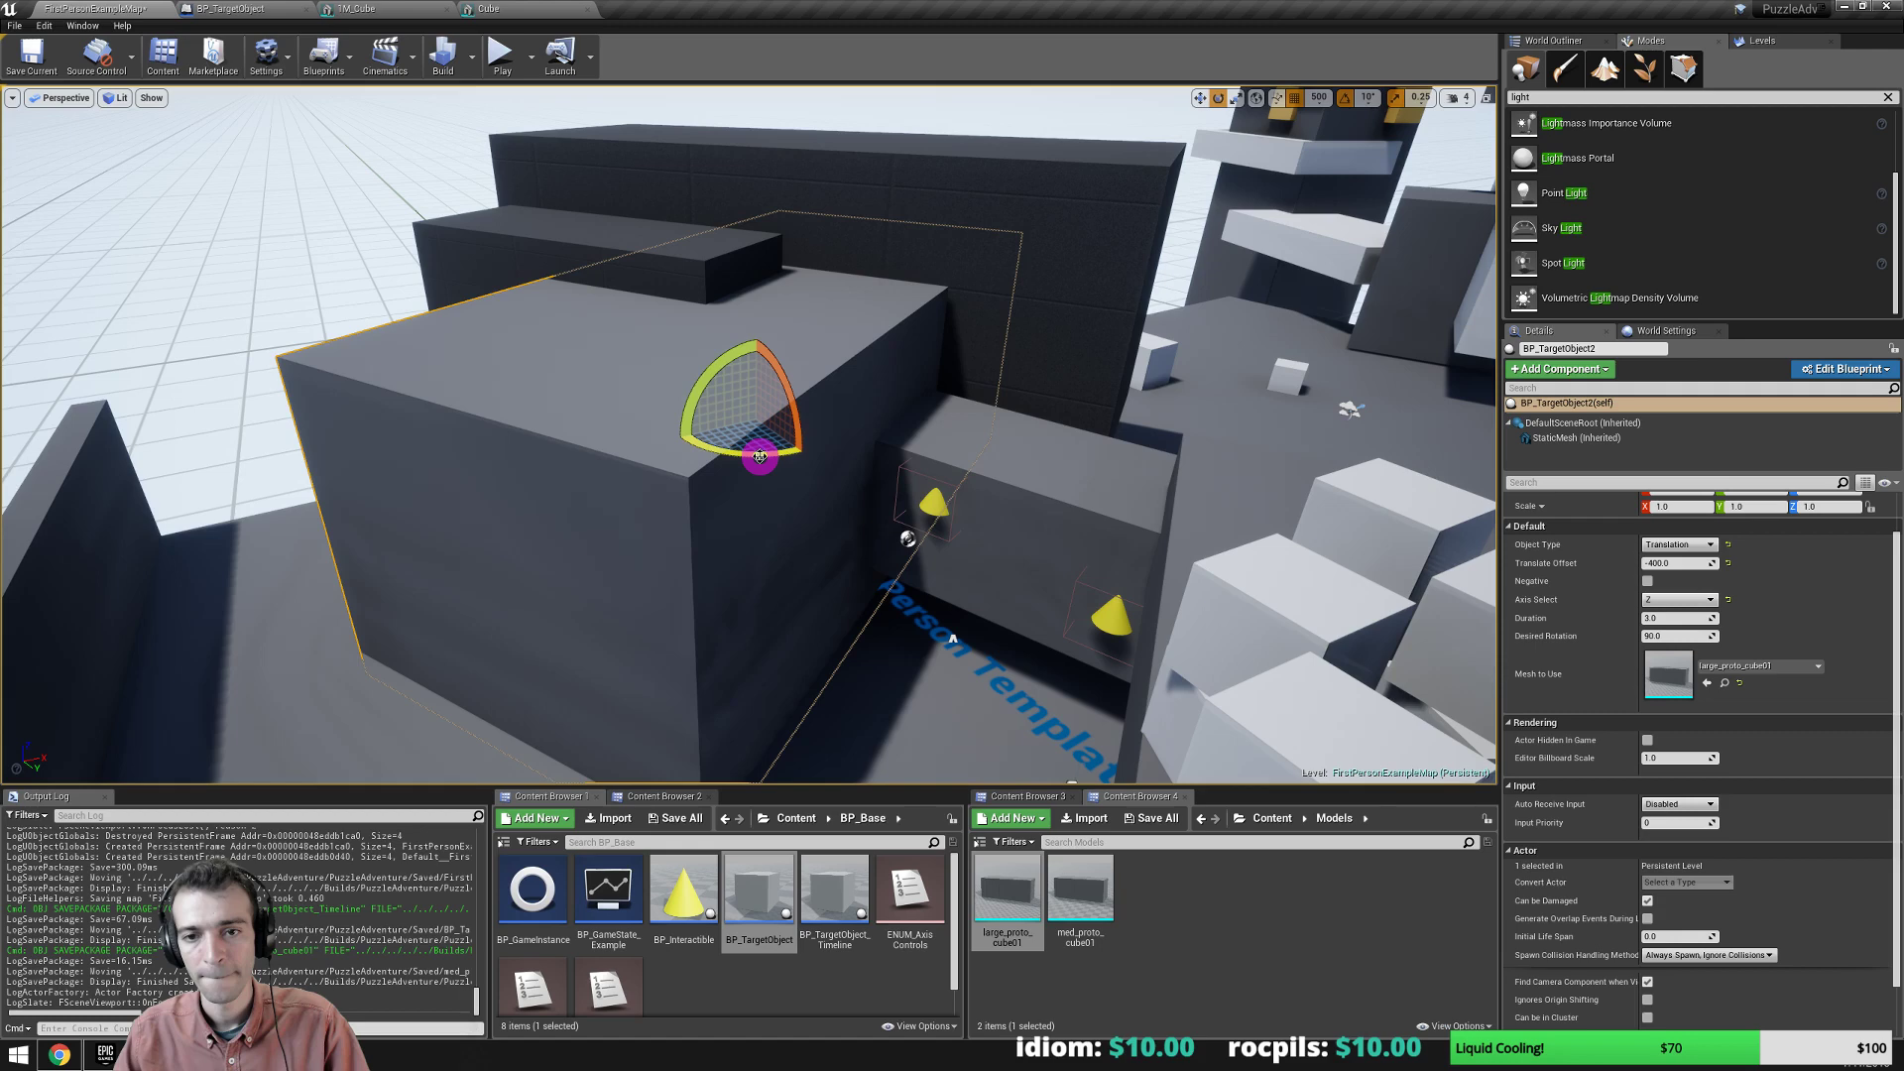
# Rotate BP_TargetObject2 about the vertical axis so its long side faces the Start area, set grid snapping to 10, and adjust its position.
pyautogui.moveTo(760, 456); pyautogui.dragTo(719, 379)
pyautogui.press('w')
pyautogui.click(1319, 97)
pyautogui.click(1266, 184)
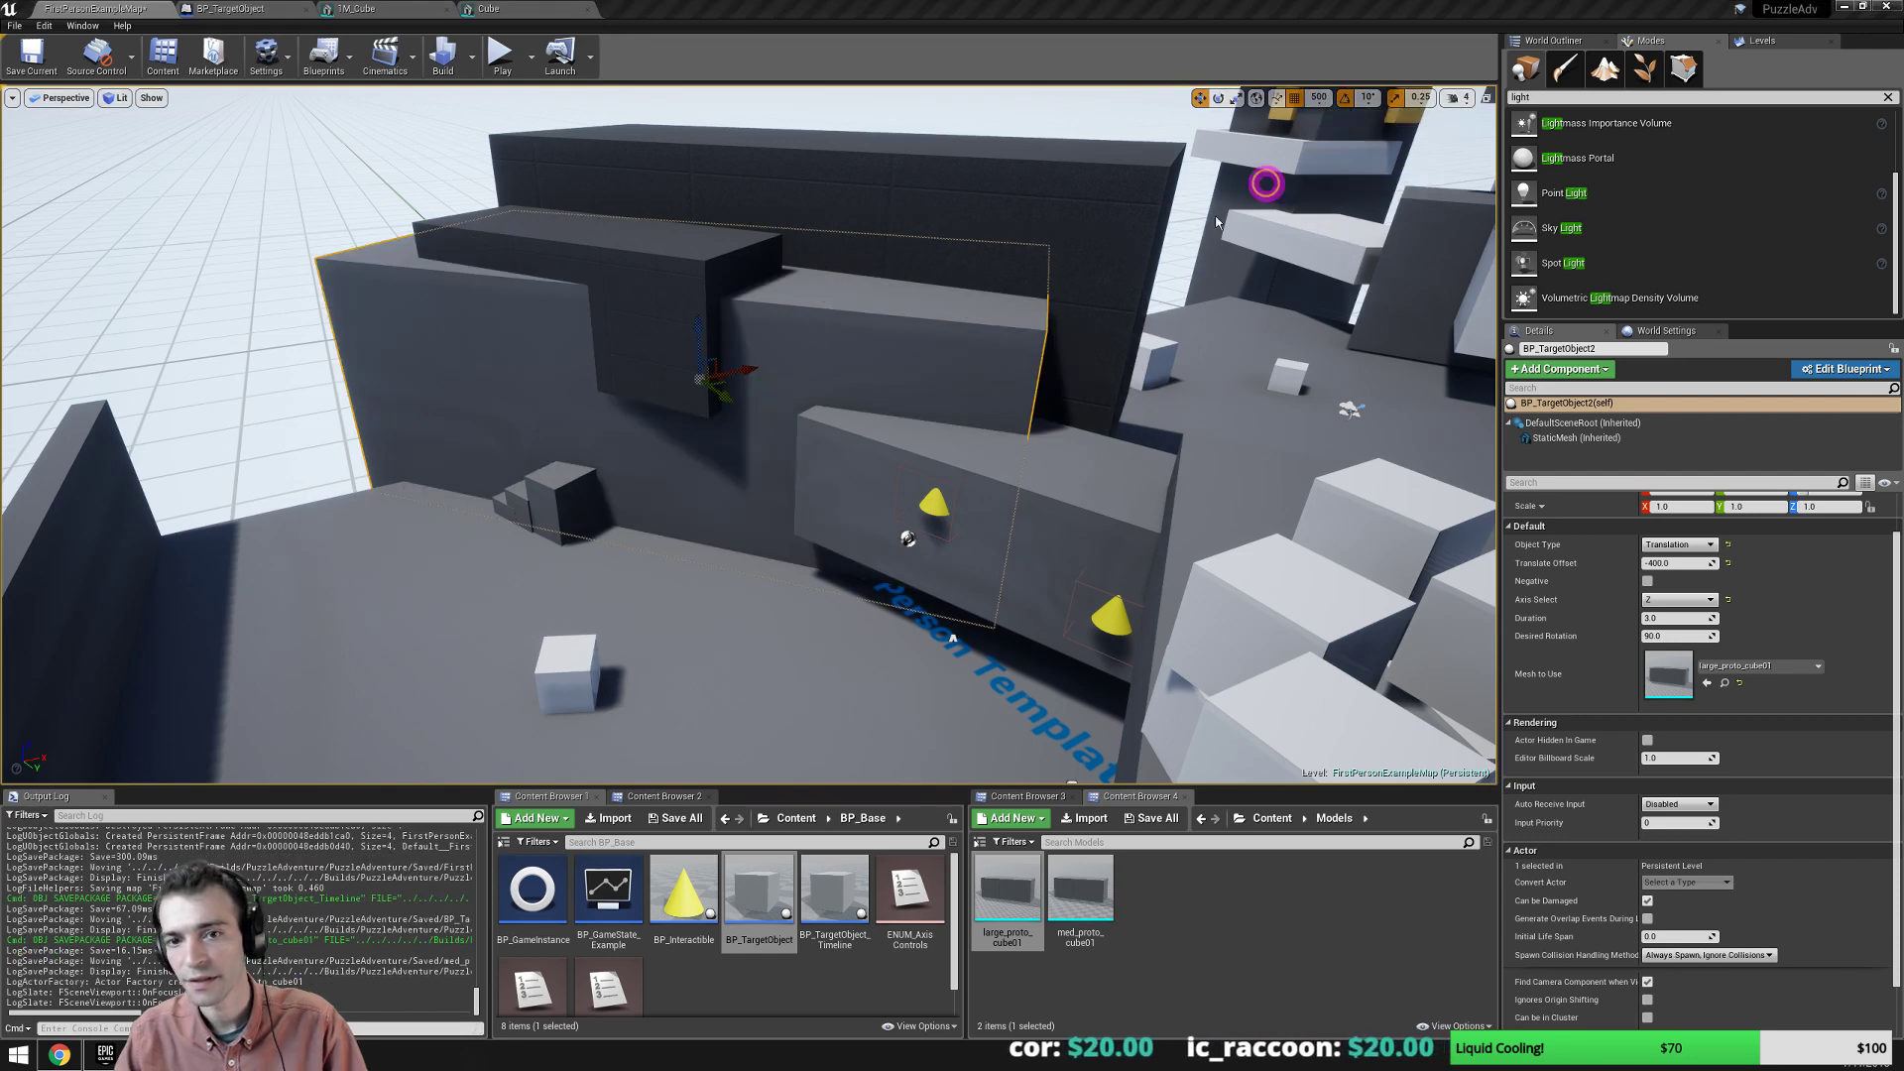
pyautogui.moveTo(724, 382); pyautogui.dragTo(714, 390)
# Select BP_TargetObject, reset its scale to 1.0 on all axes, and assign med_proto_cube01 as its Mesh to Use.
pyautogui.moveTo(552, 447); pyautogui.dragTo(935, 426, button='right')
pyautogui.click(987, 421)
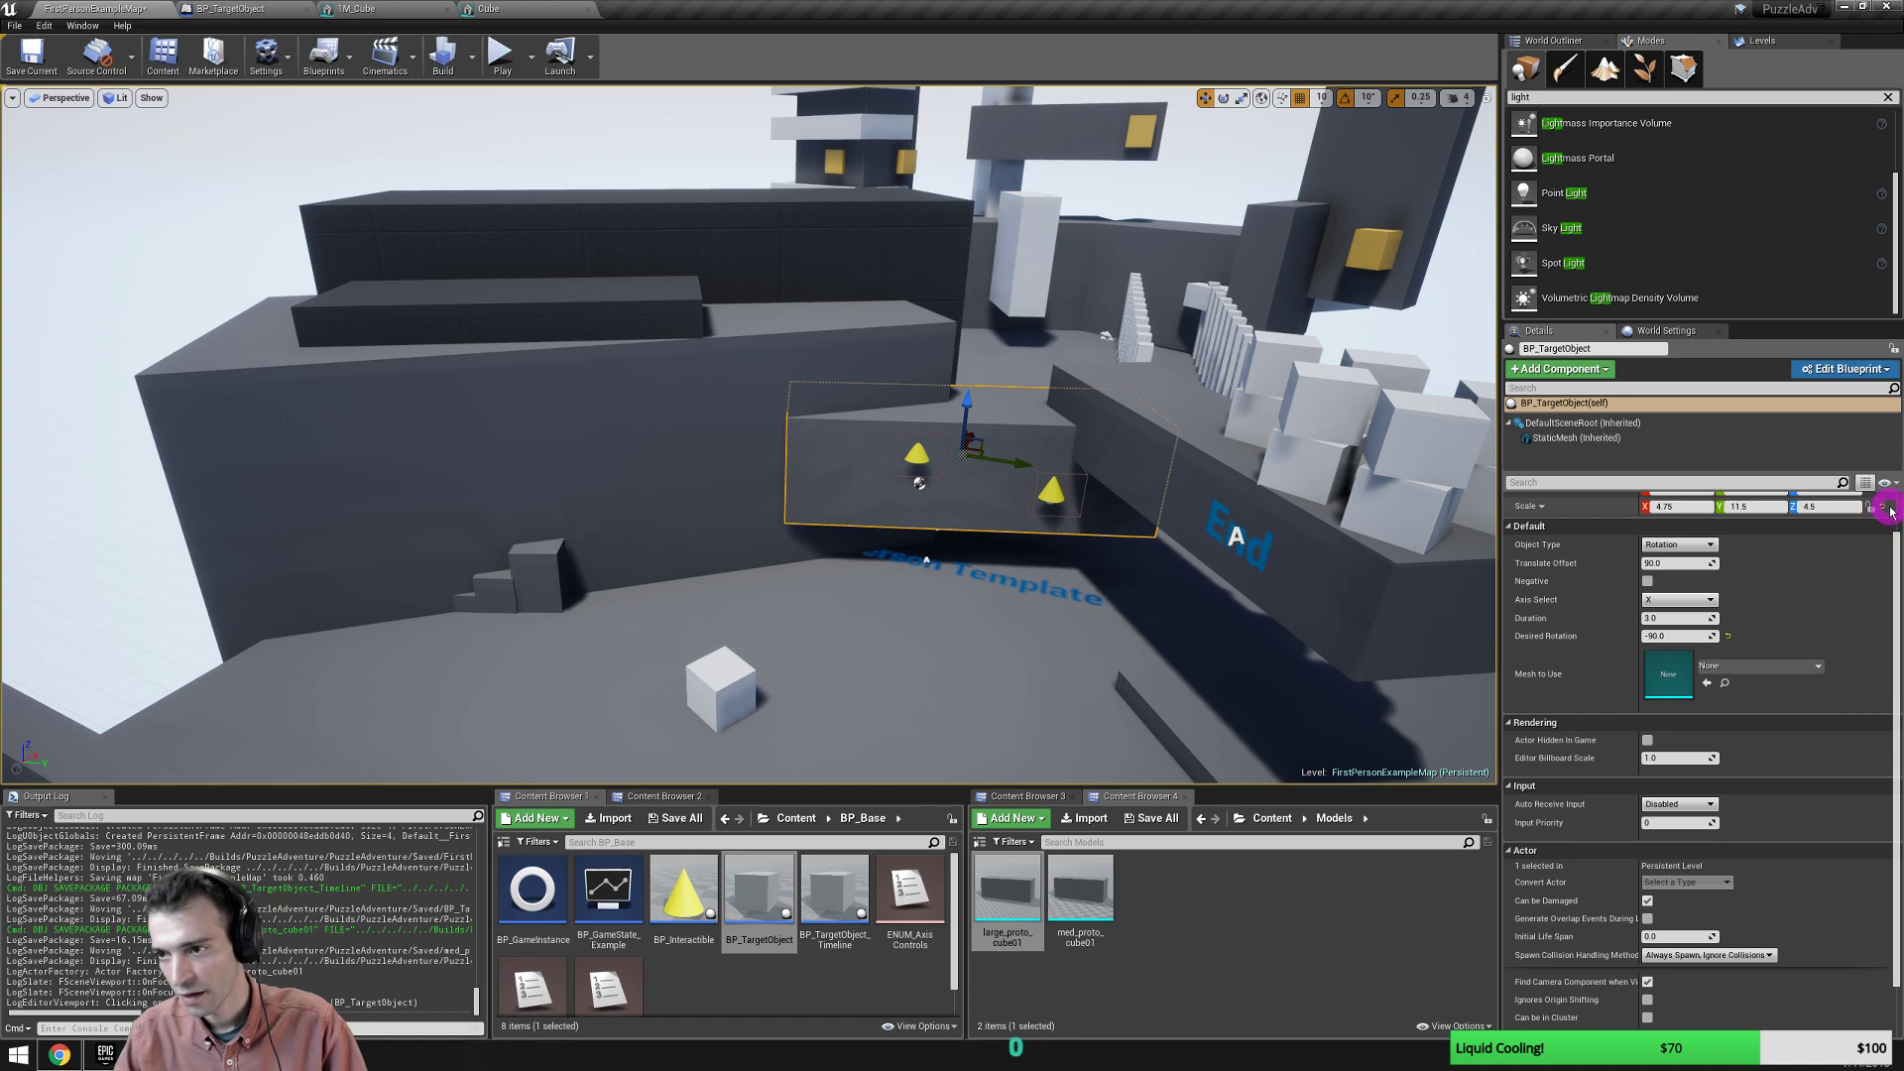
pyautogui.click(1883, 508)
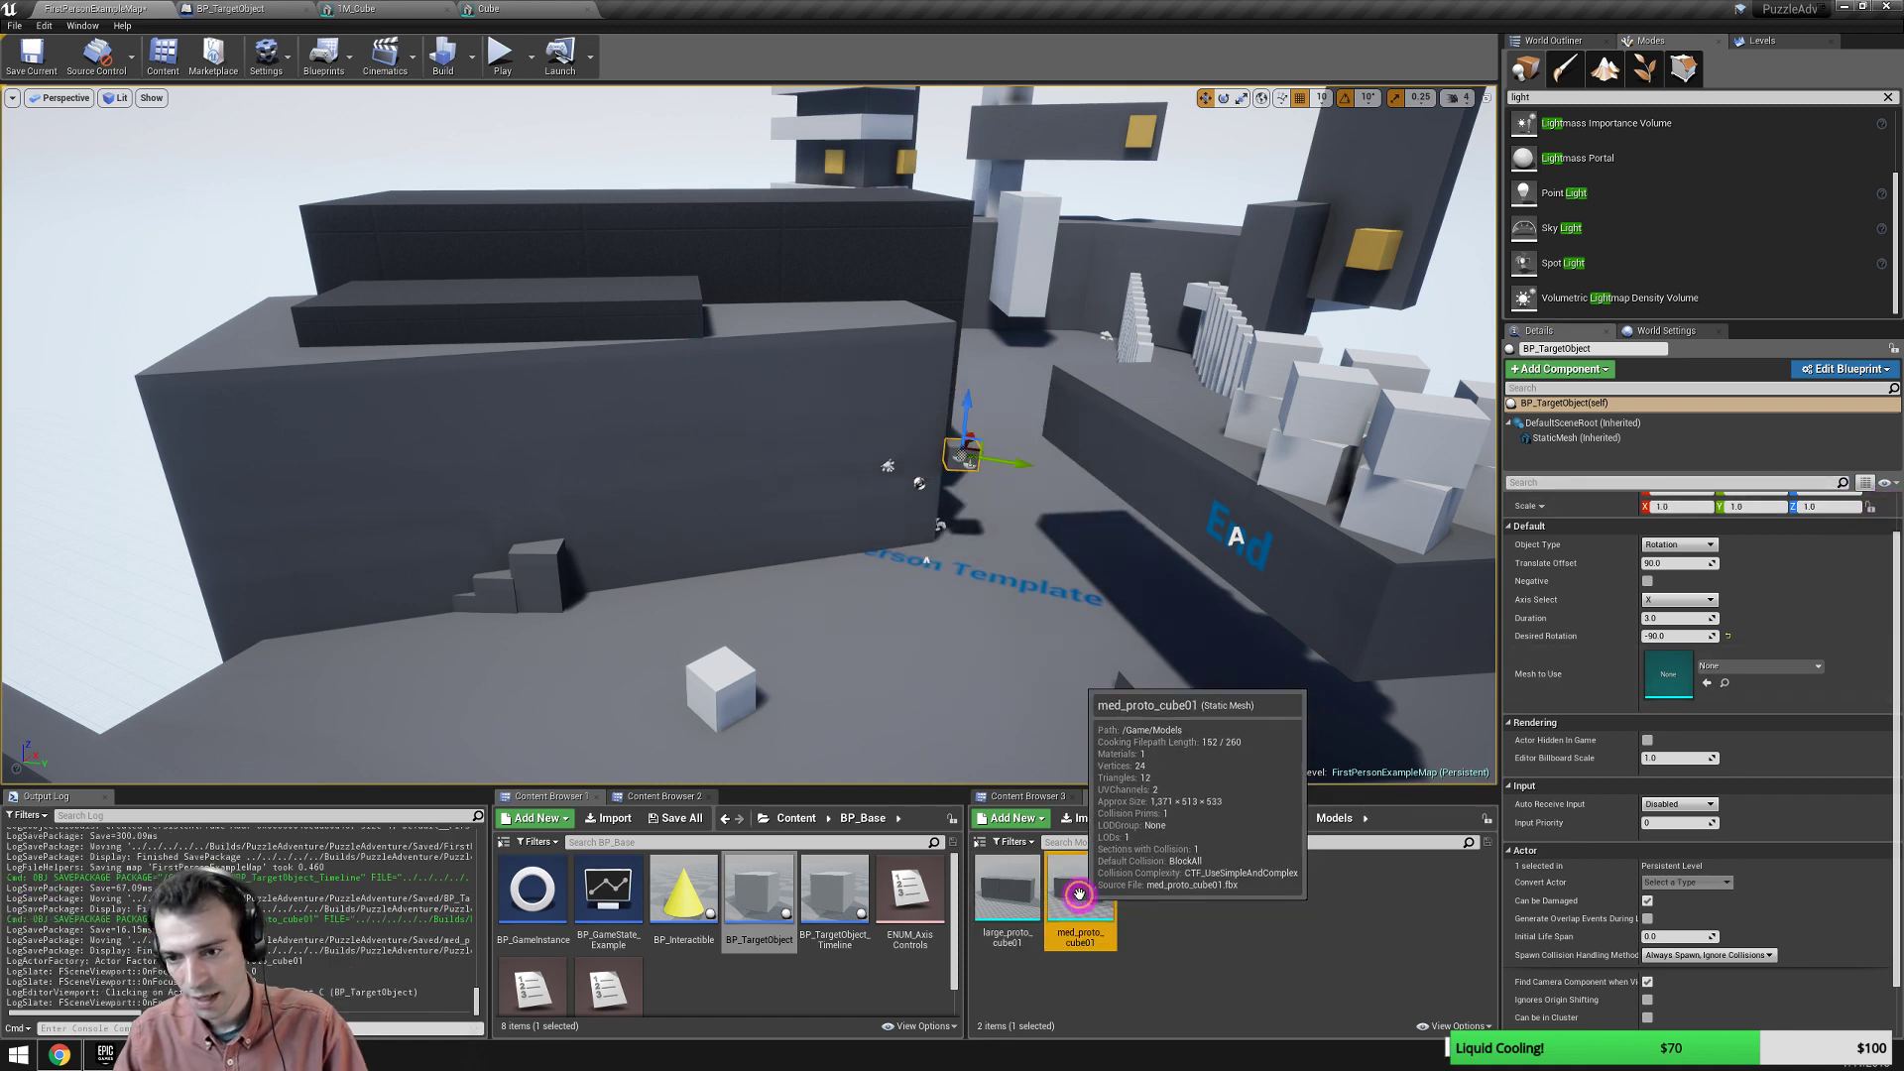
pyautogui.moveTo(1080, 893); pyautogui.dragTo(1666, 677)
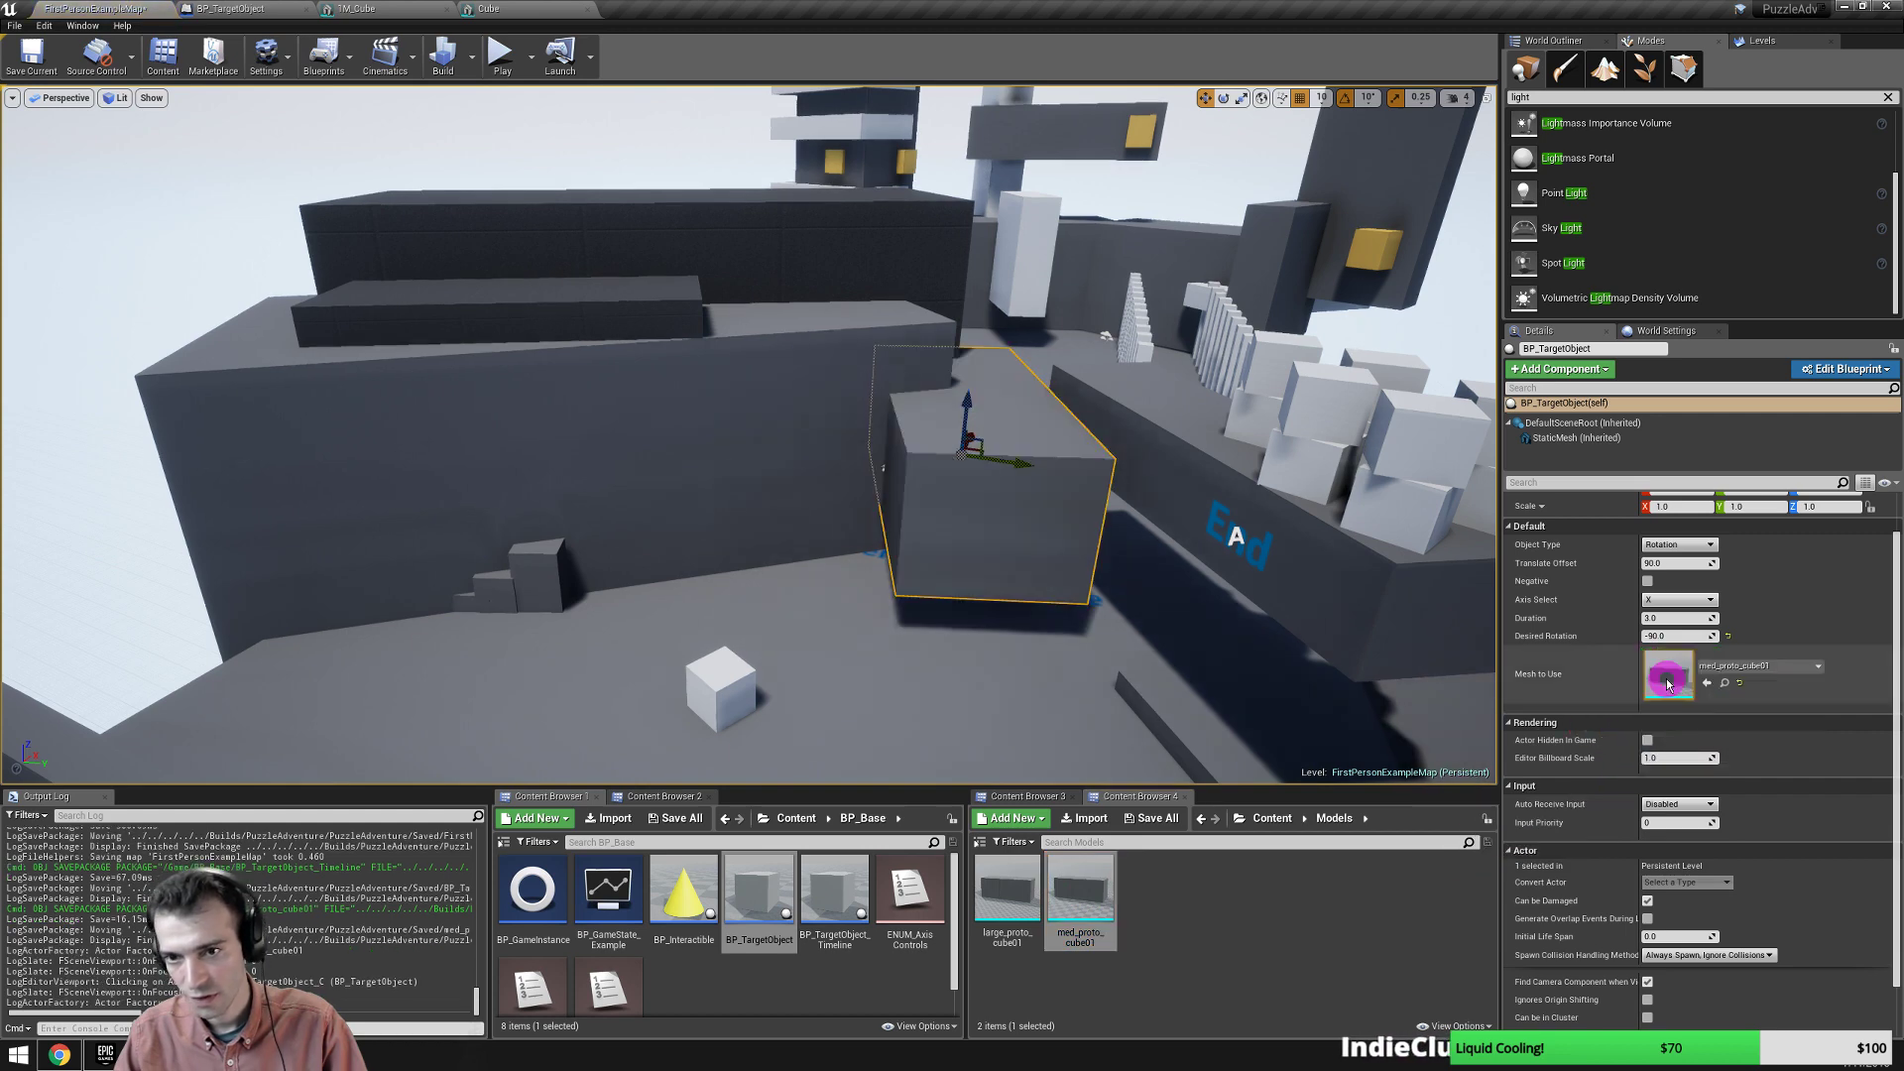
# Rotate BP_TargetObject about the vertical axis to span the gap beside the End wall, and move it back into the gap.
pyautogui.moveTo(978, 566); pyautogui.dragTo(1021, 563, button='right')
pyautogui.press('e')
pyautogui.moveTo(701, 524); pyautogui.dragTo(957, 470)
pyautogui.press('w')
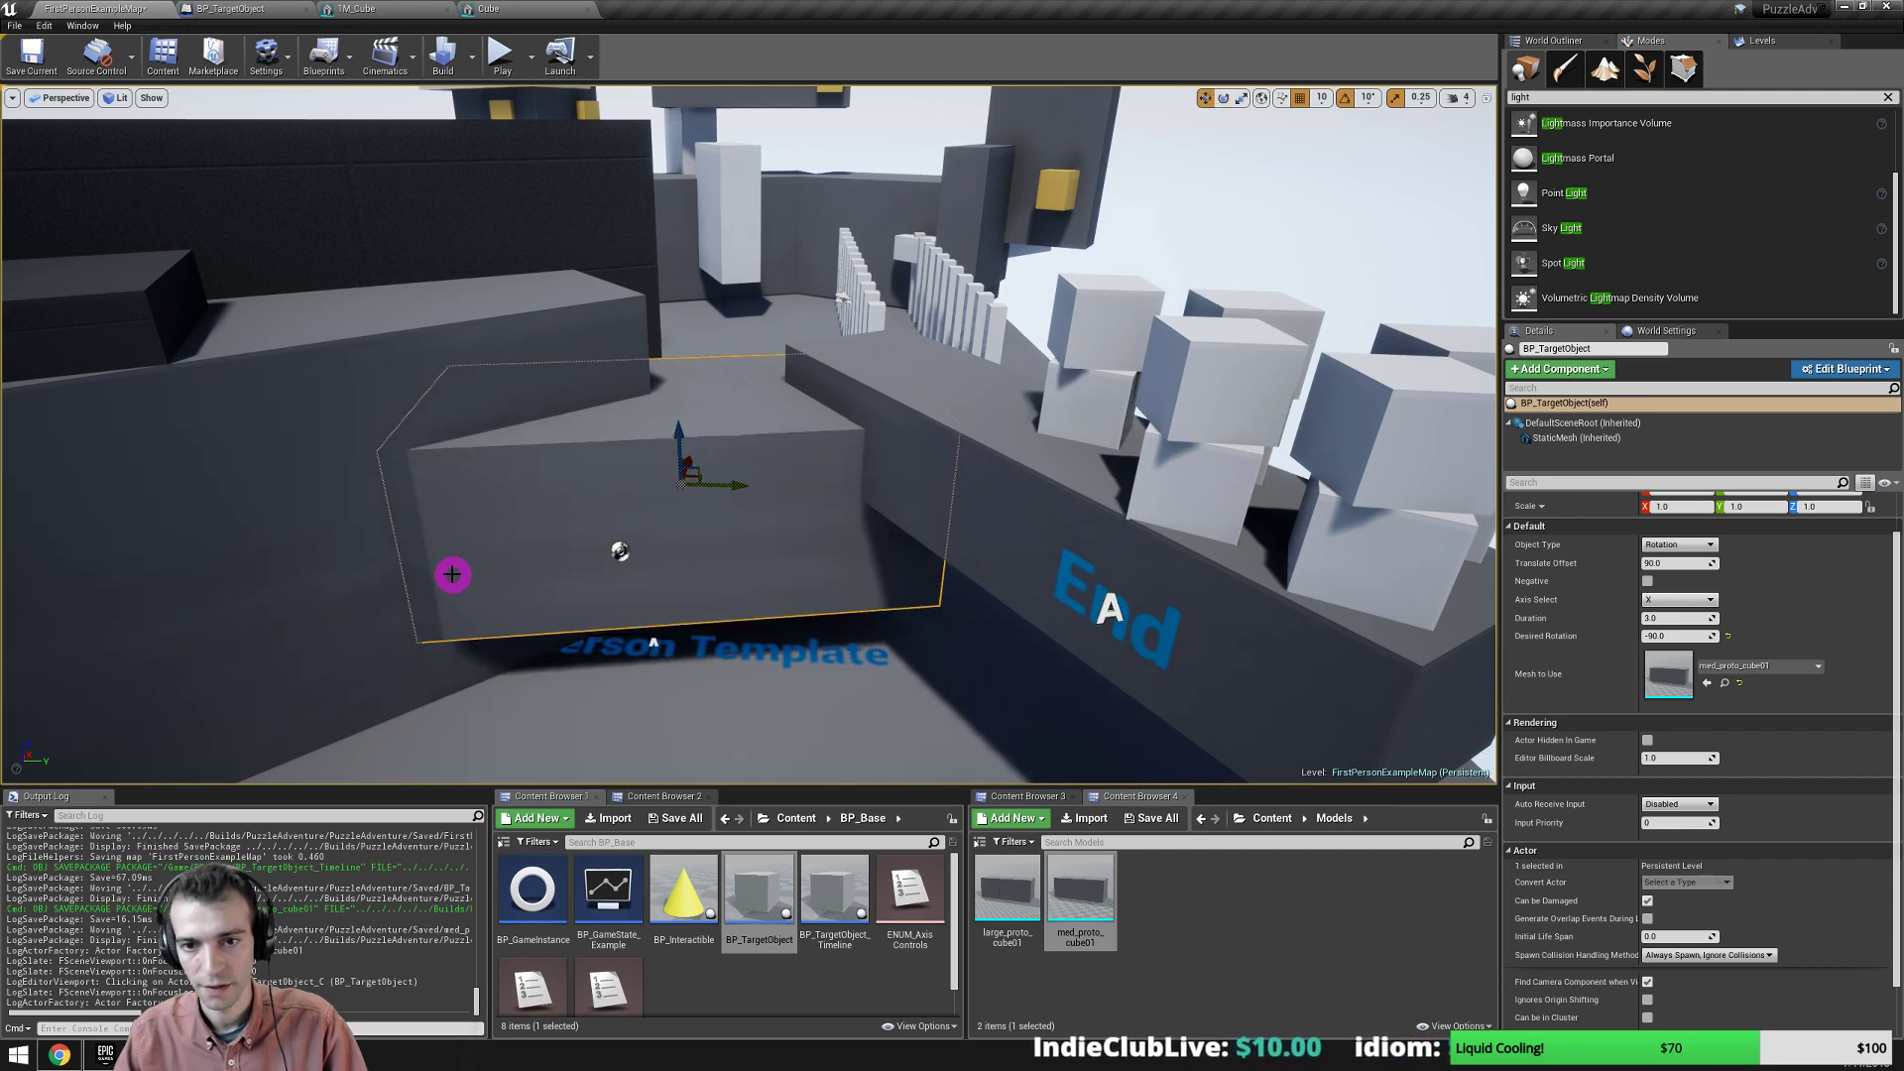
pyautogui.moveTo(654, 507); pyautogui.dragTo(862, 467, button='right')
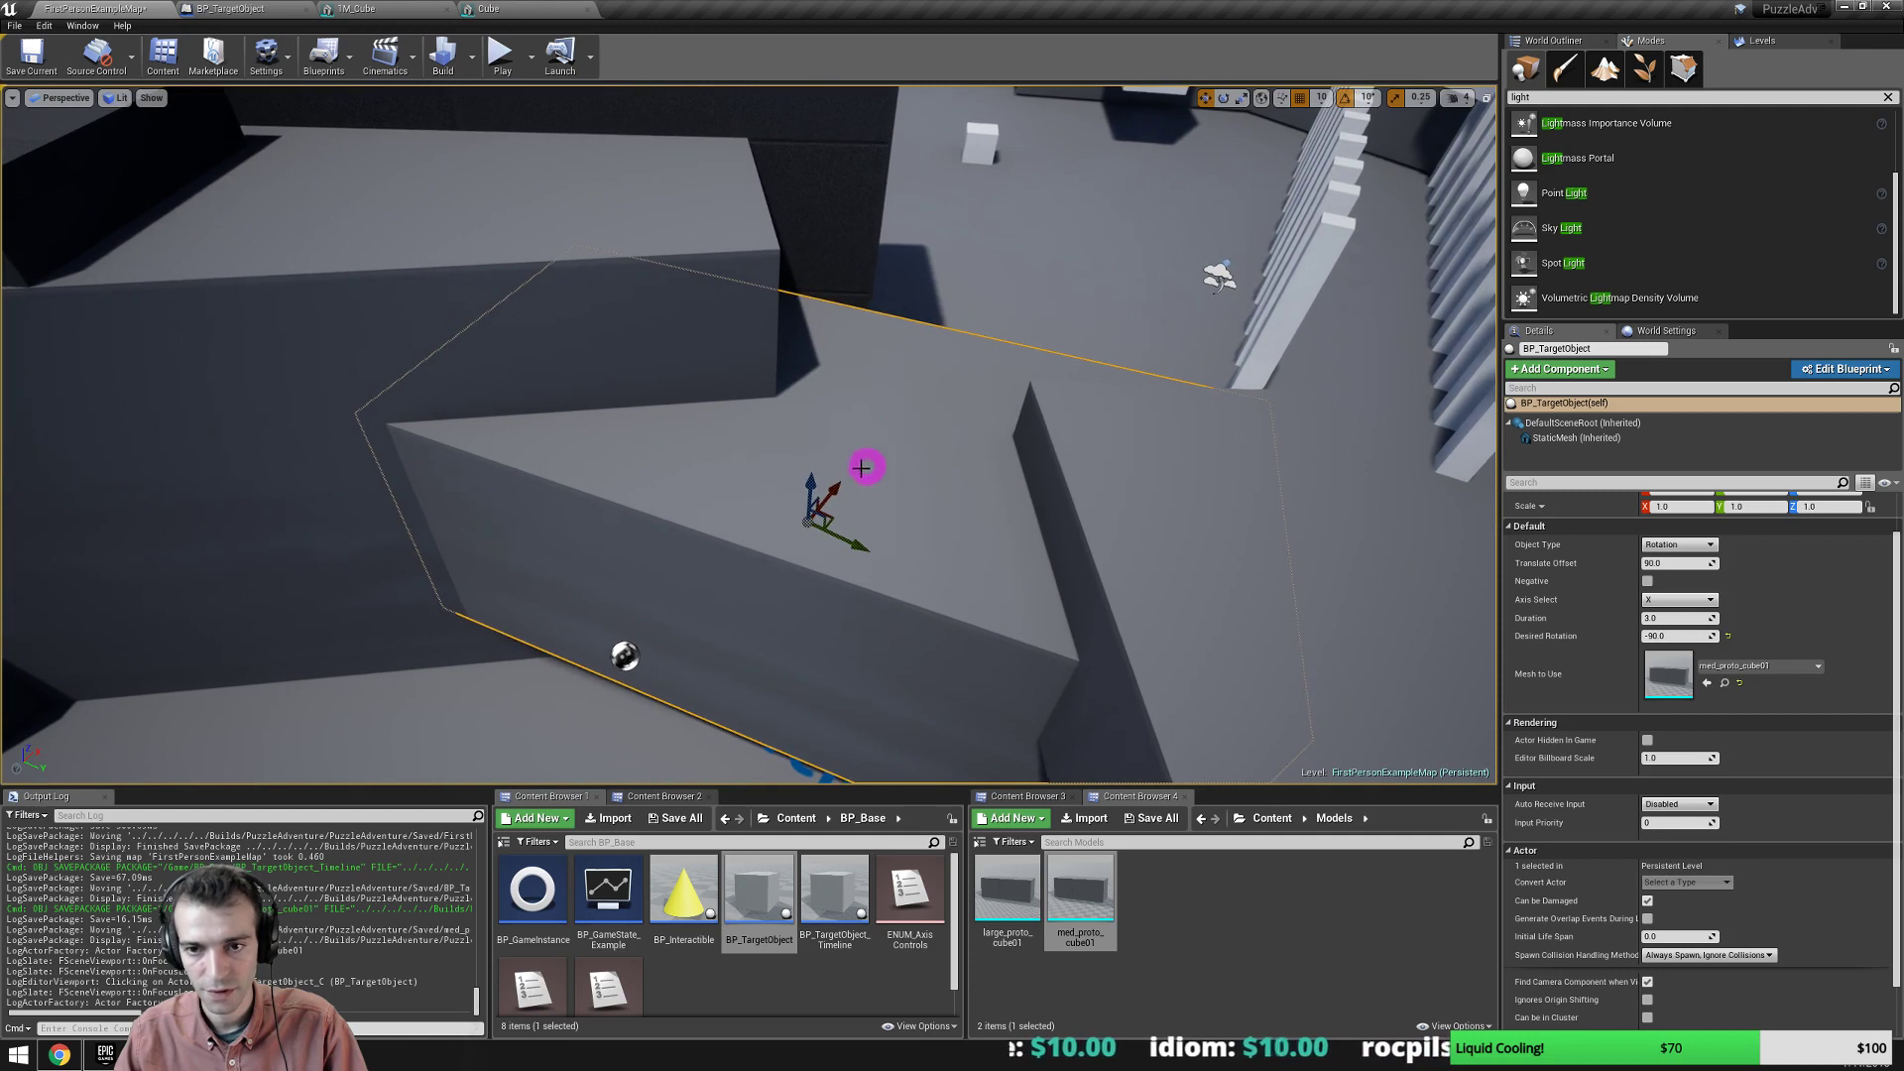
pyautogui.moveTo(832, 490); pyautogui.dragTo(936, 462)
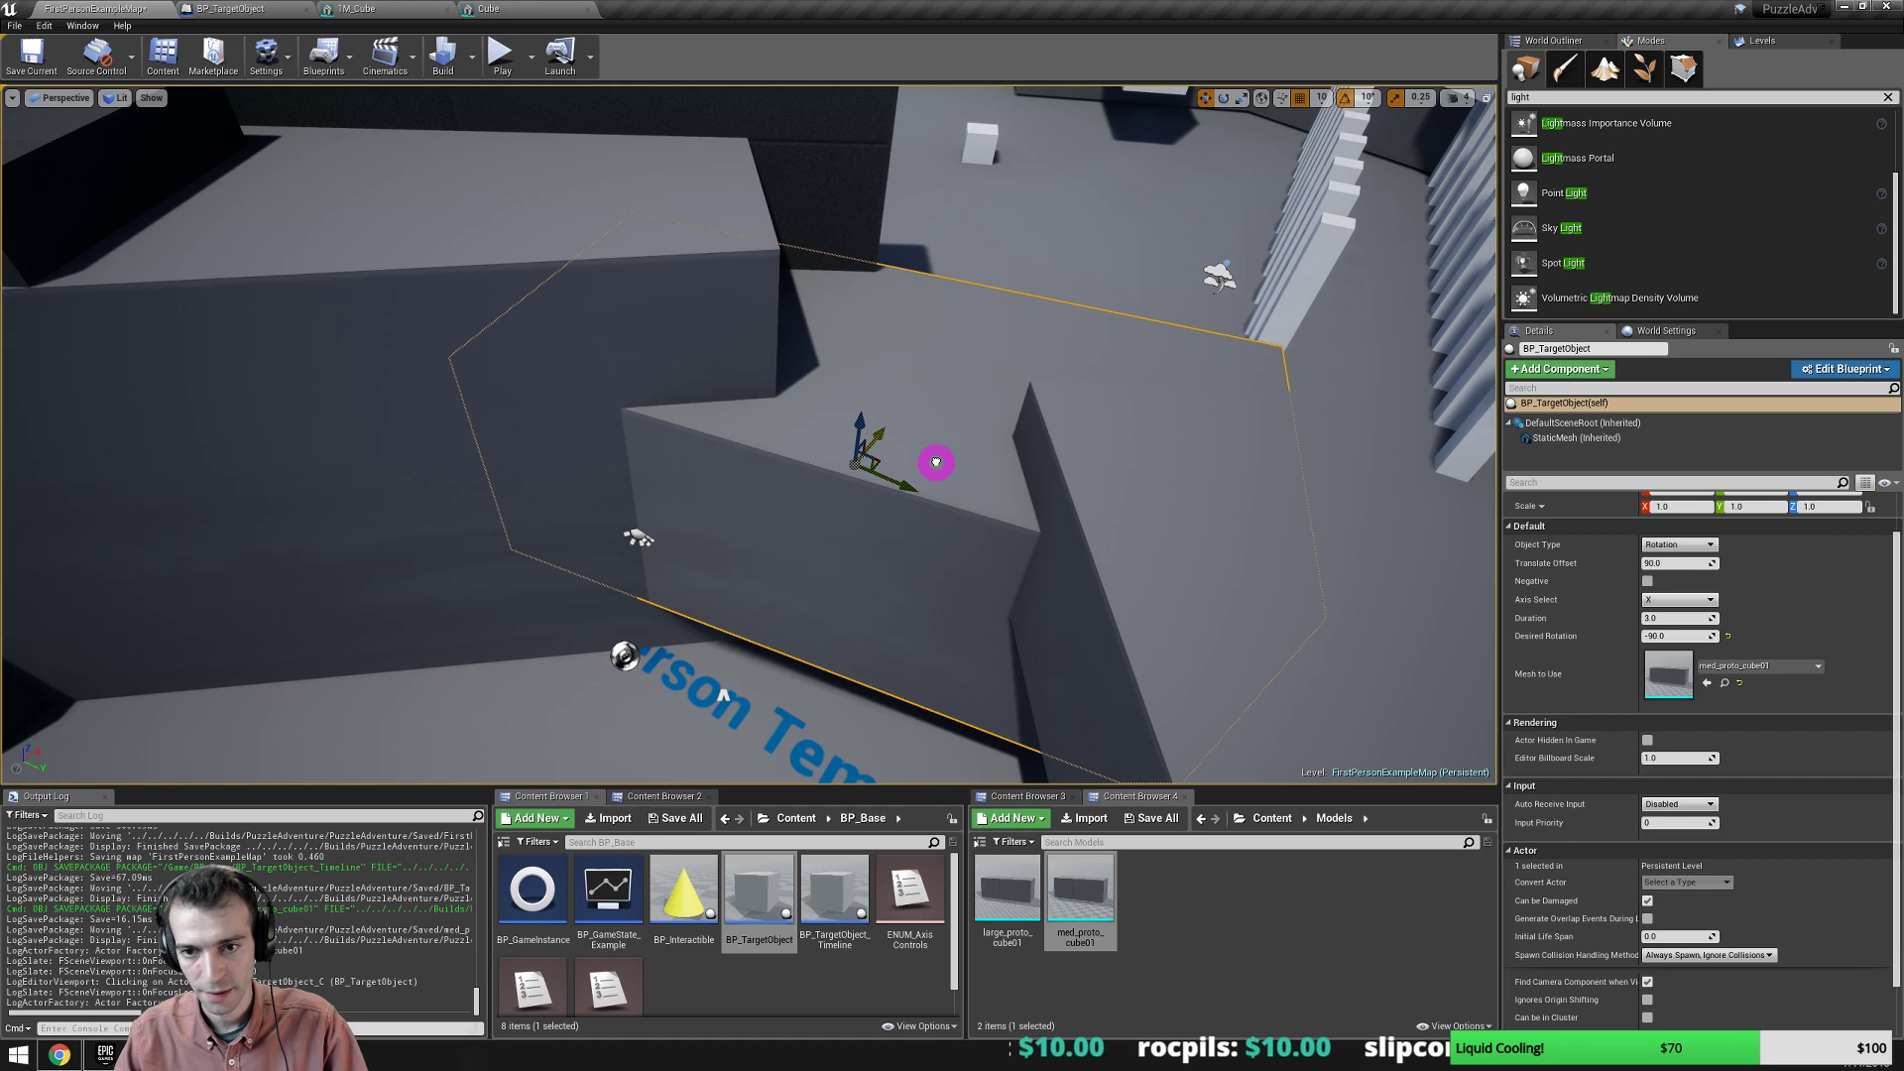
pyautogui.moveTo(935, 462); pyautogui.dragTo(306, 510, button='right')
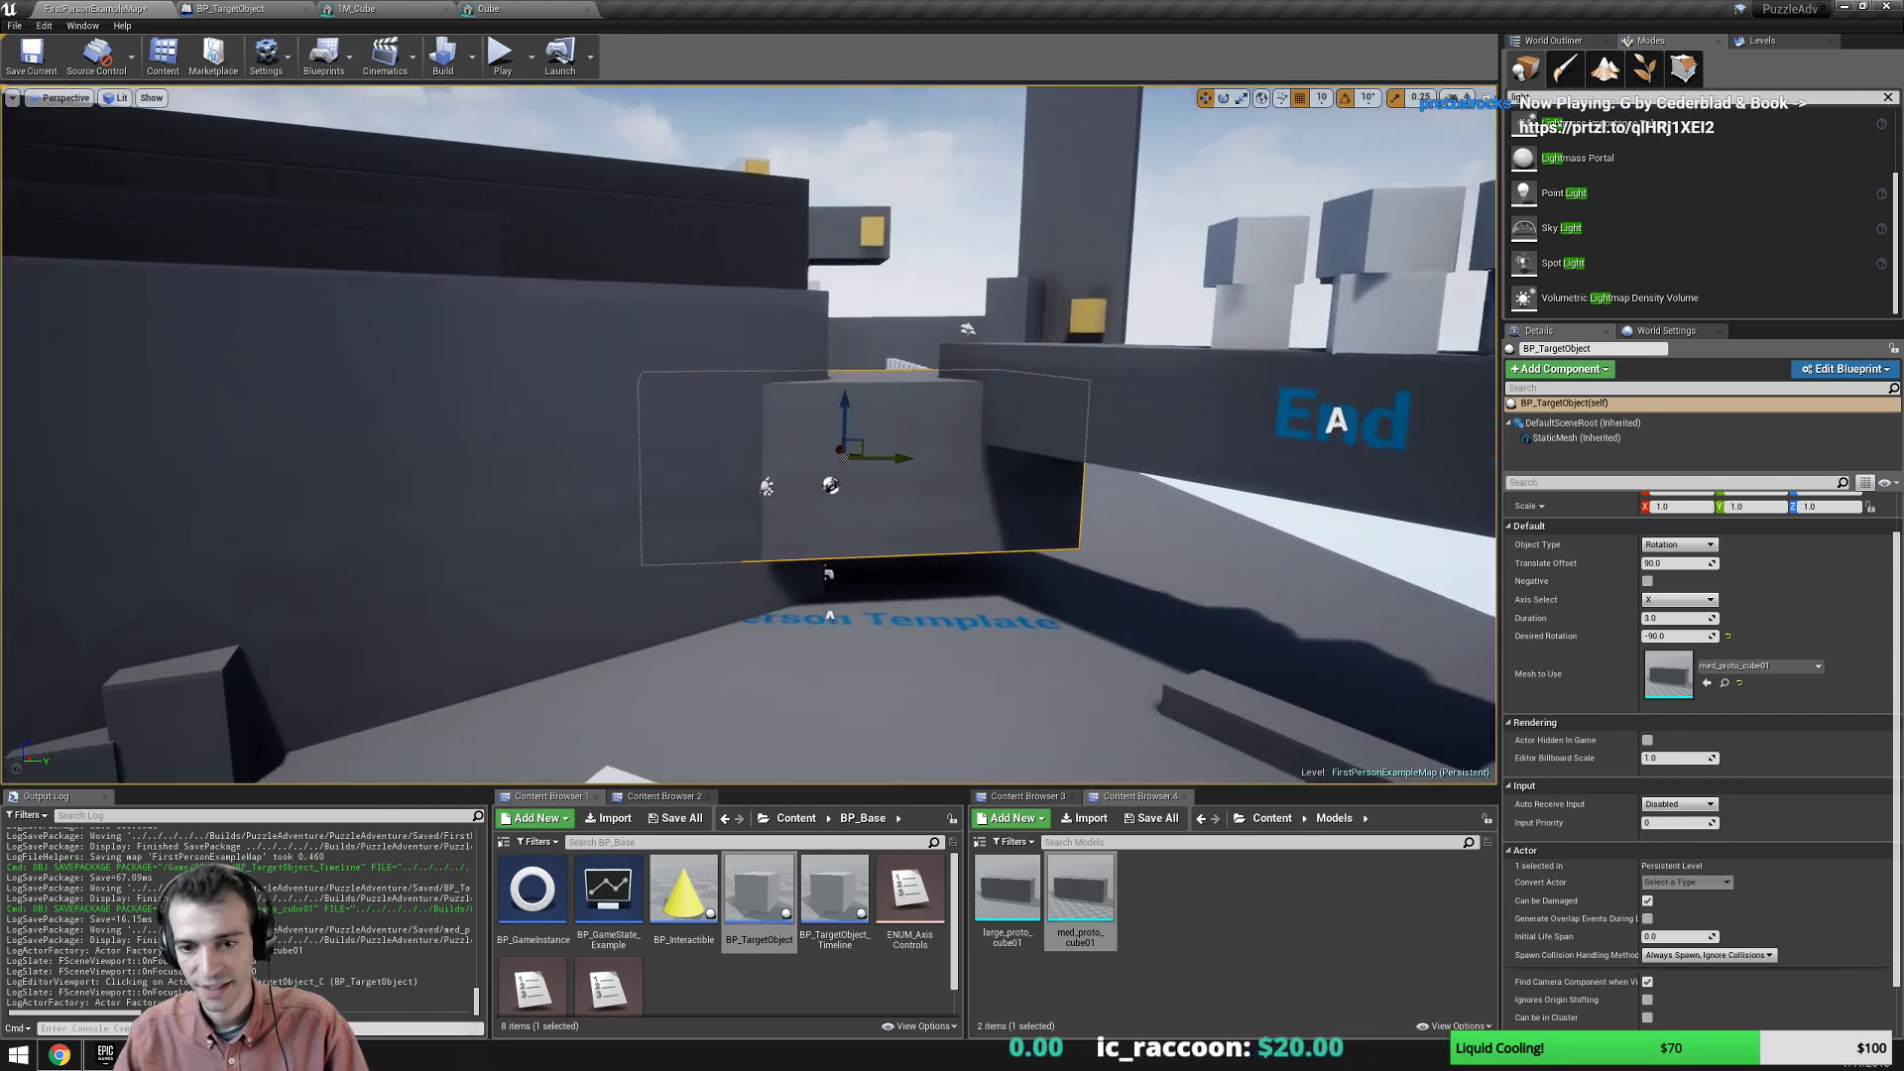
pyautogui.moveTo(815, 575); pyautogui.dragTo(841, 584, button='right')
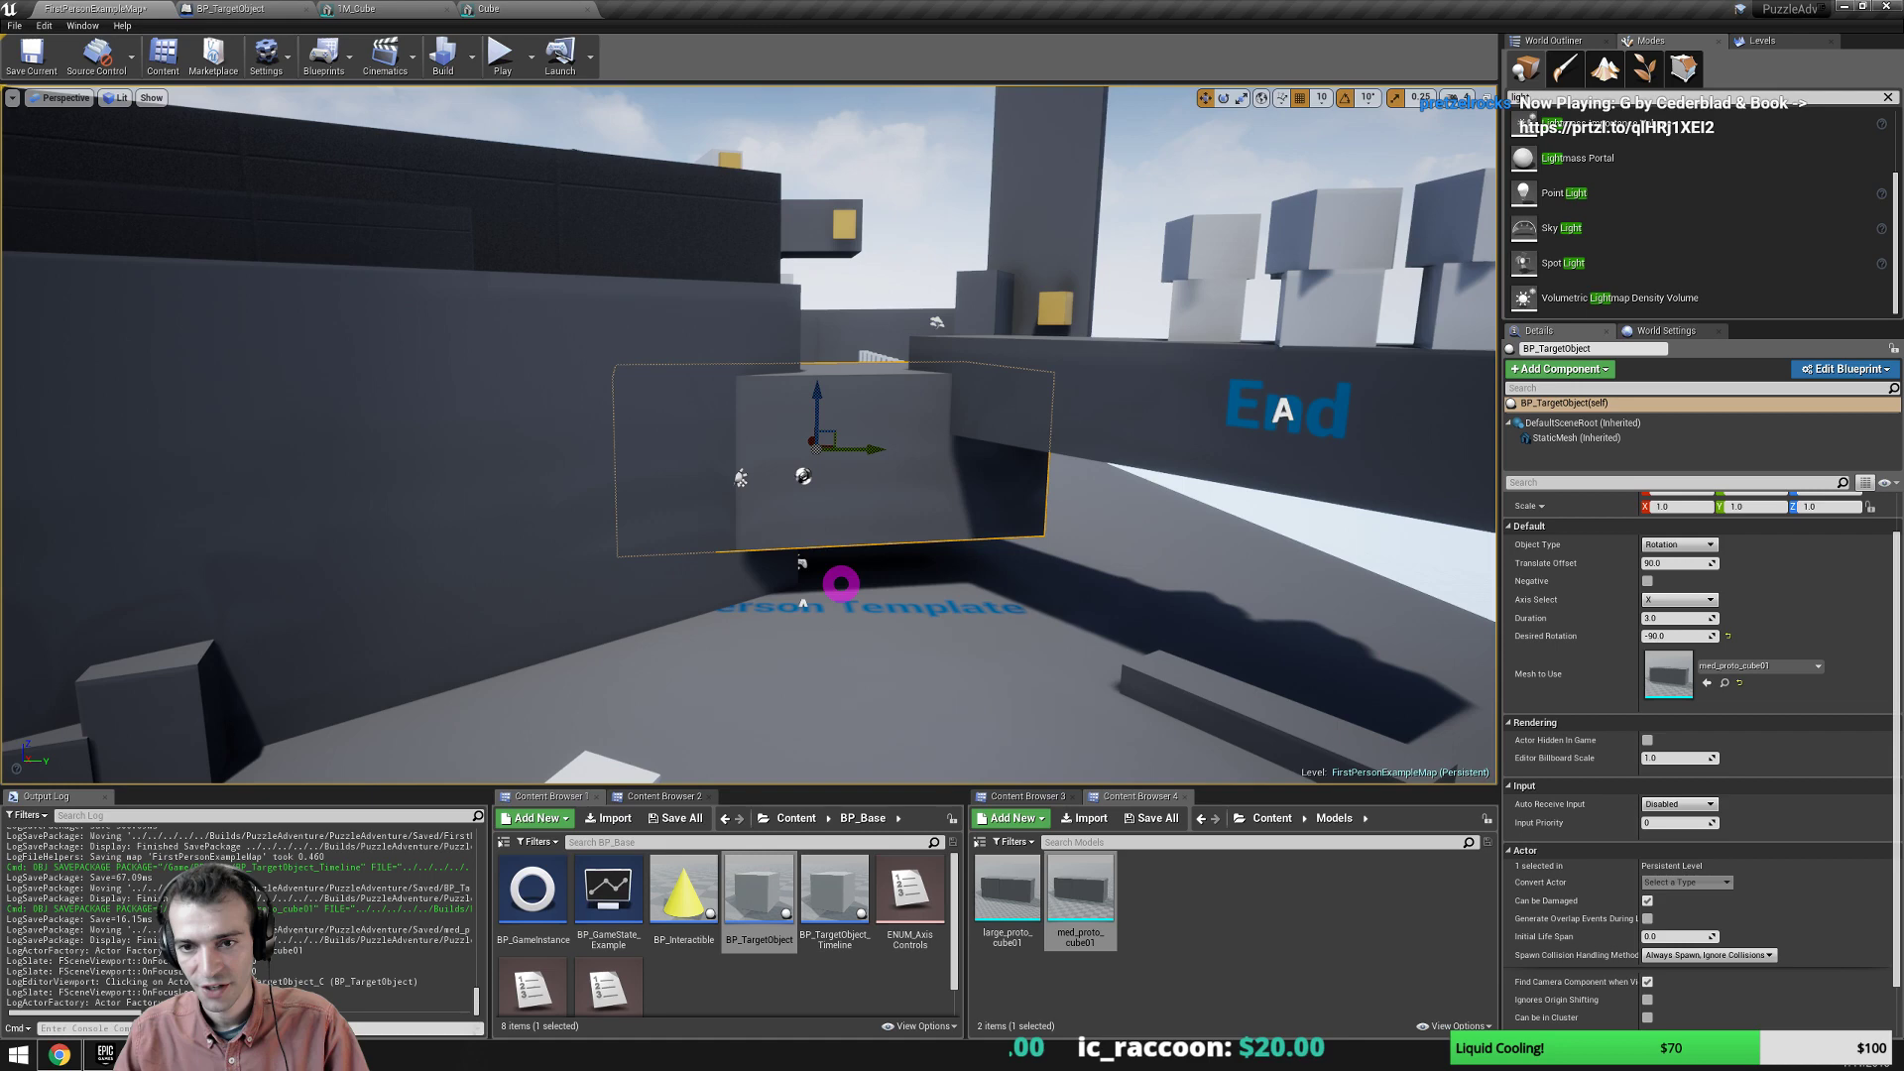
# Filter the level's actors by "intera" and select both BP_Interactible2 and BP_Interactible3 under BP_TargetObject.
pyautogui.click(1554, 40)
pyautogui.click(1580, 65)
pyautogui.write('inter')
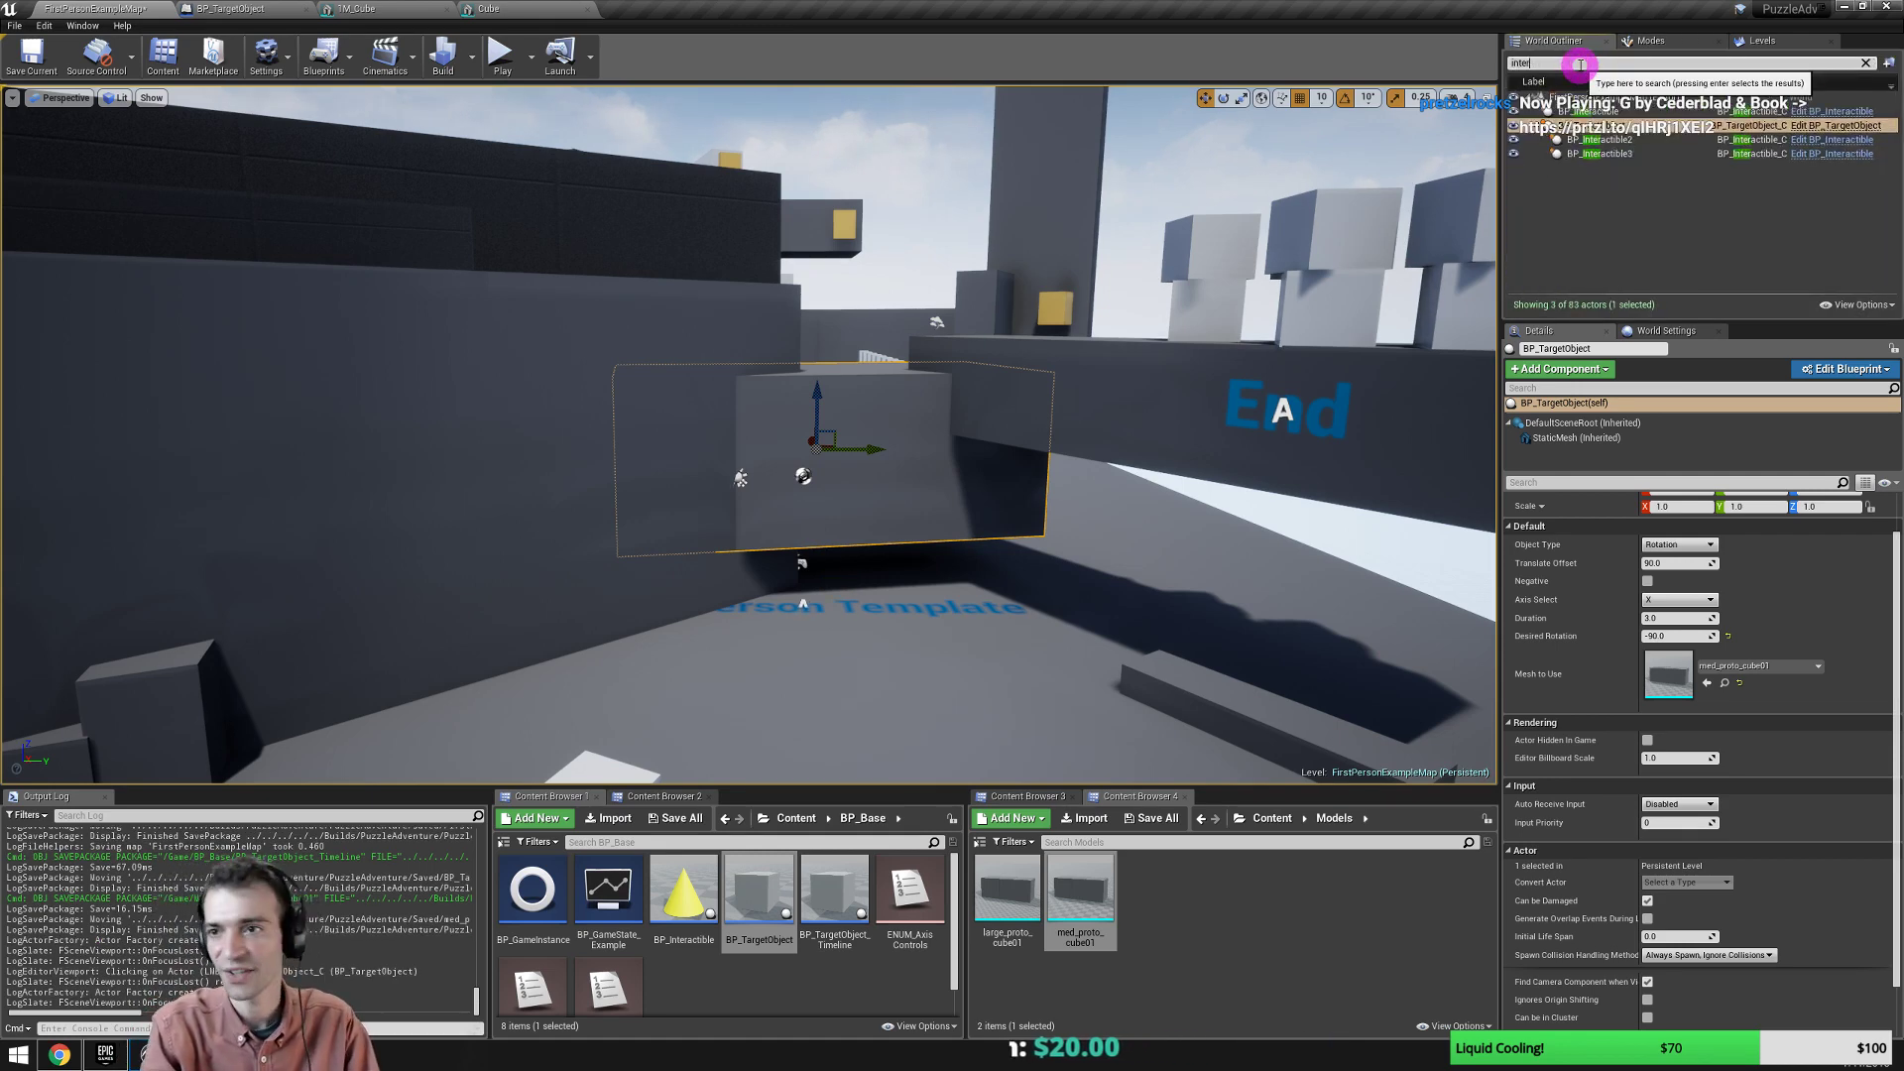
pyautogui.write('a')
pyautogui.doubleClick(1600, 140)
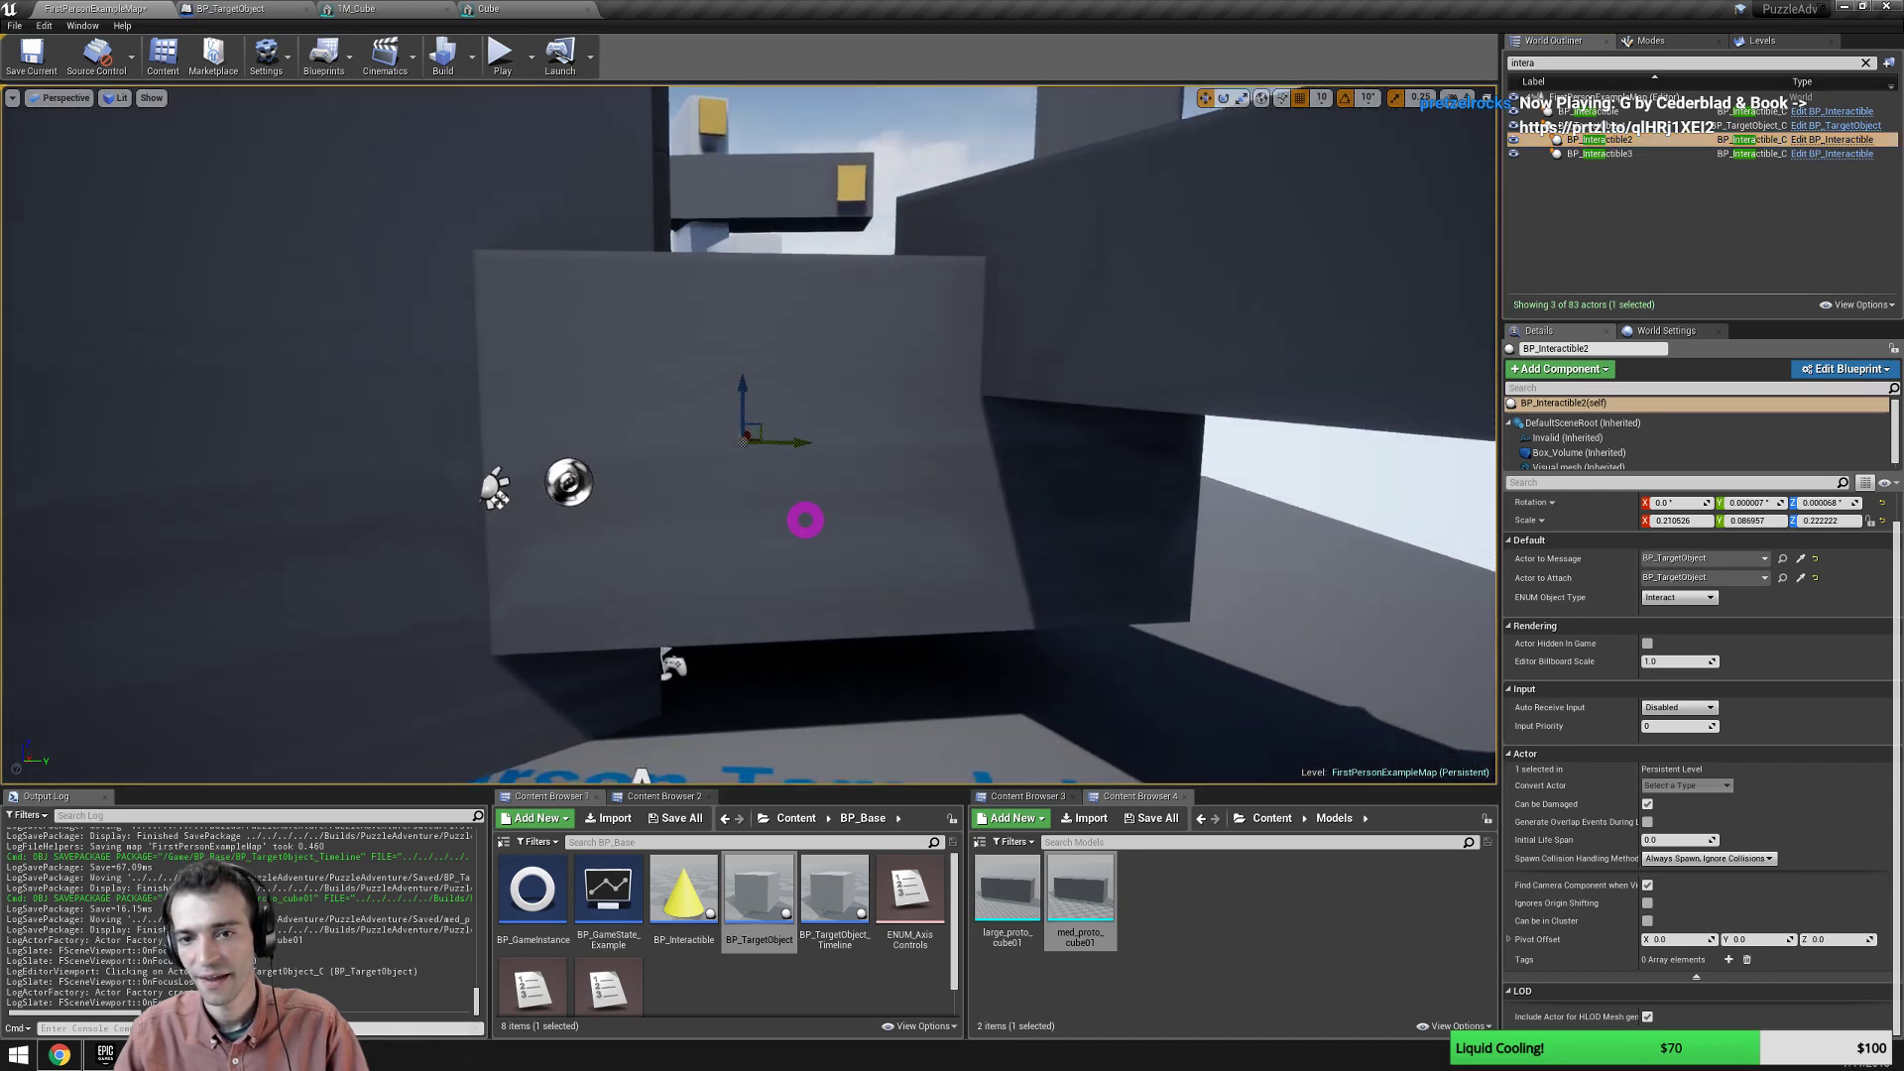
pyautogui.keyDown('ctrl'); pyautogui.click(1625, 155); pyautogui.keyUp('ctrl')
# Move the two selected interactibles out to the front face of BP_TargetObject and reset their scale to 1.0.
pyautogui.moveTo(843, 364); pyautogui.dragTo(743, 532, button='right')
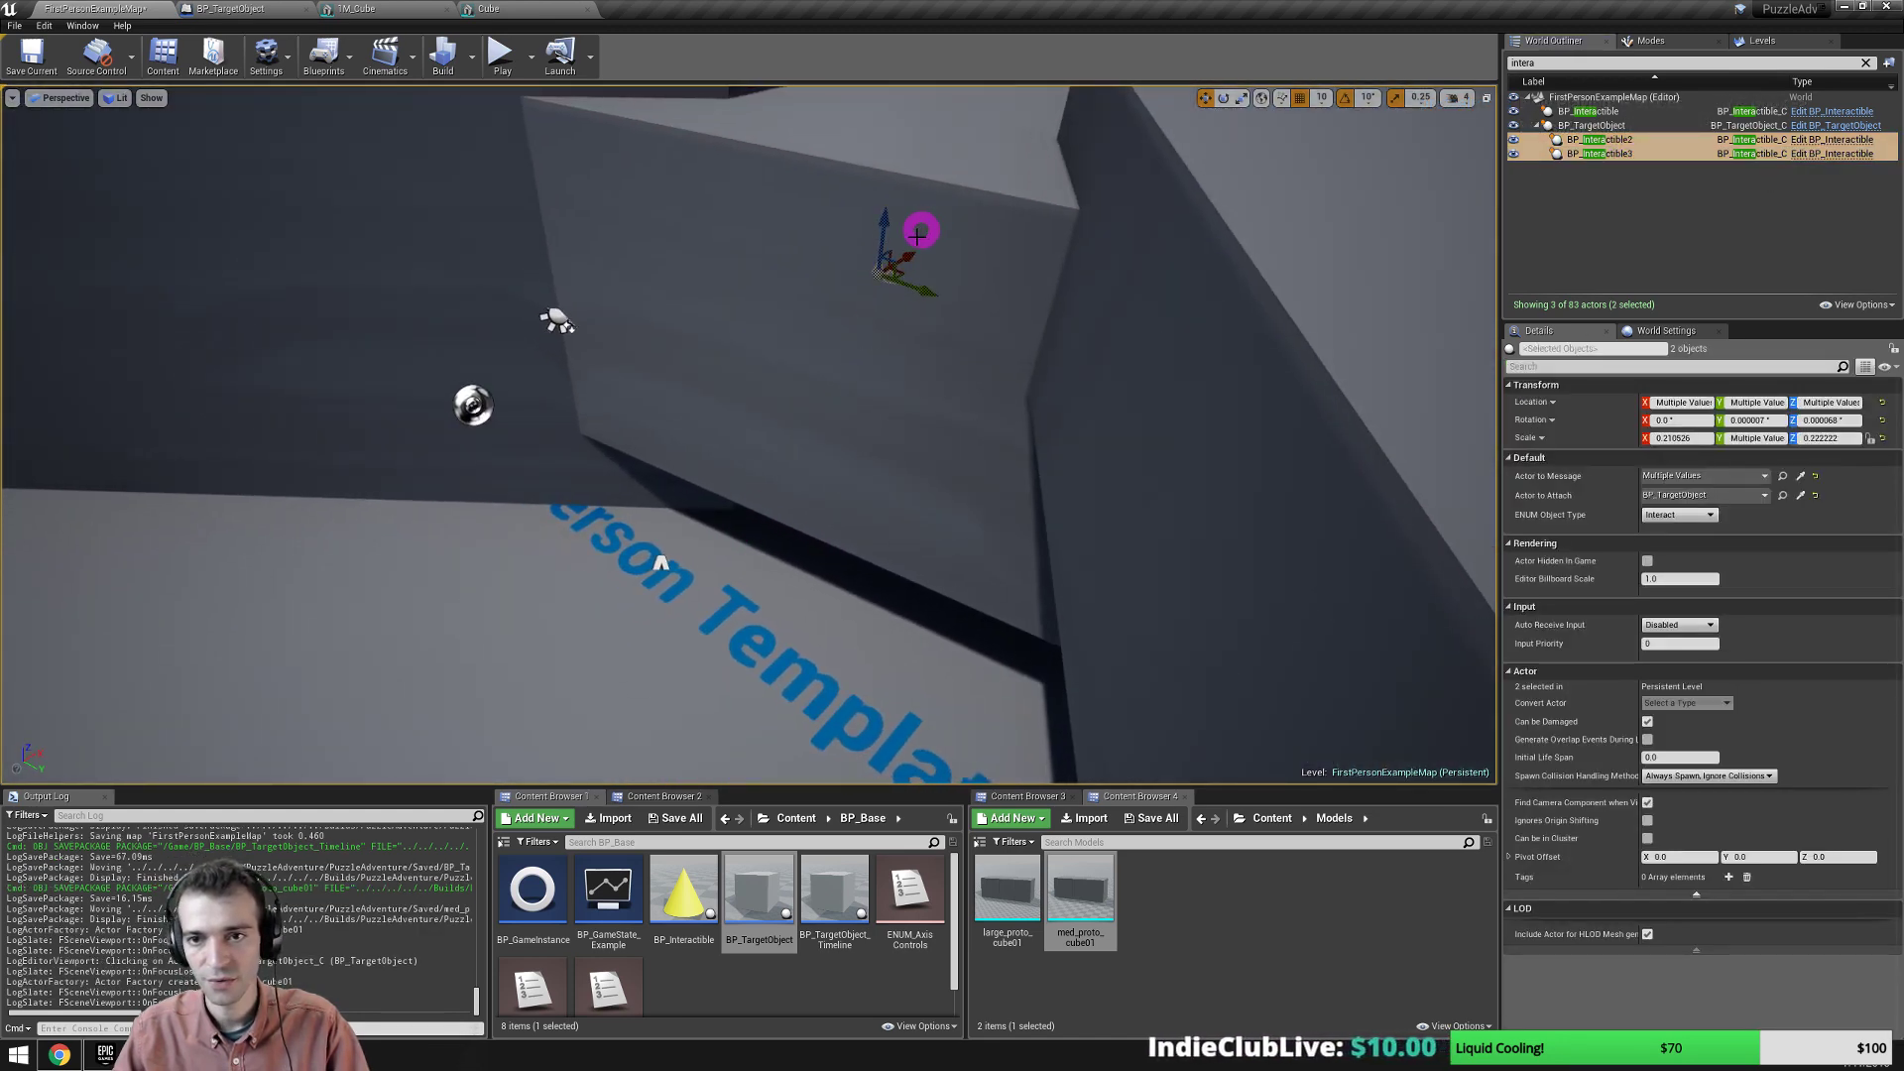
pyautogui.moveTo(913, 253); pyautogui.dragTo(747, 338)
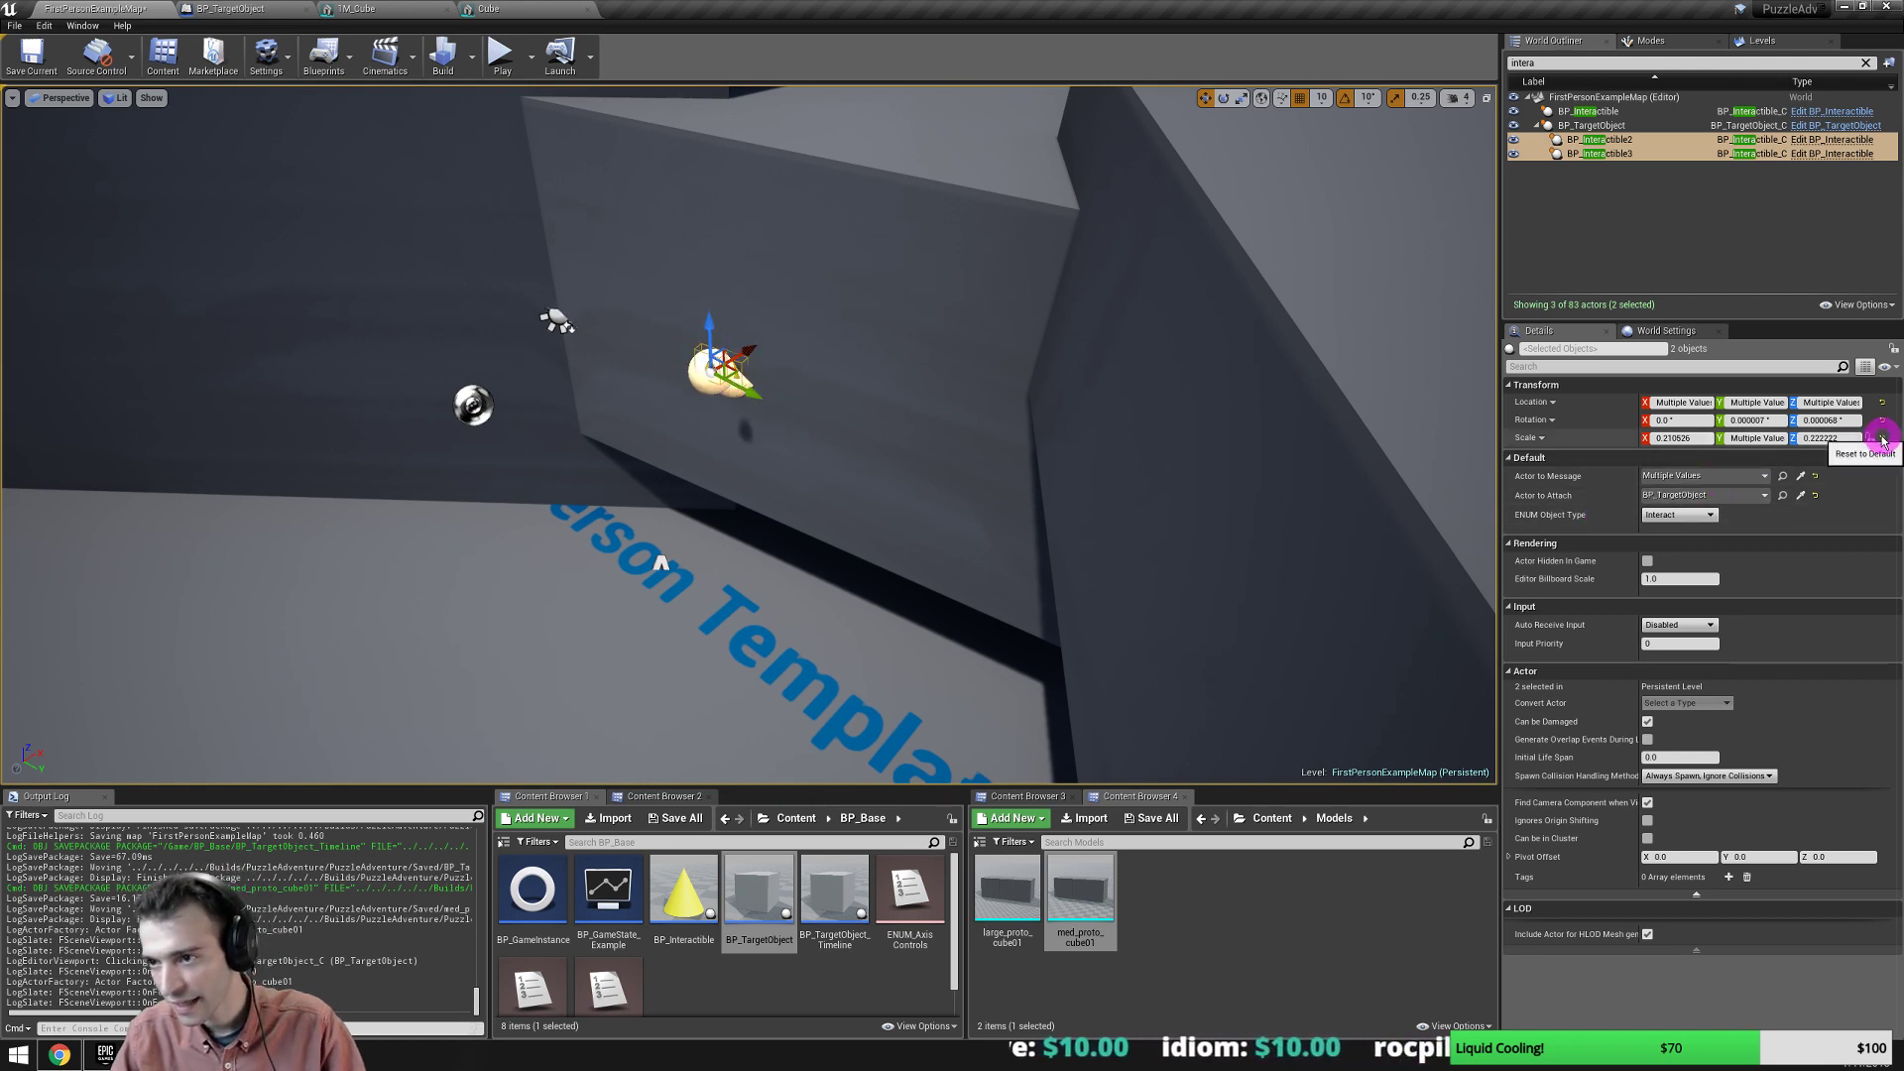
pyautogui.click(1879, 439)
# Move BP_Interactible2 sideways along the block's front face, away from BP_Interactible3, and select both cones together.
pyautogui.moveTo(890, 369); pyautogui.dragTo(1011, 331, button='right')
pyautogui.moveTo(776, 515); pyautogui.dragTo(888, 514, button='right')
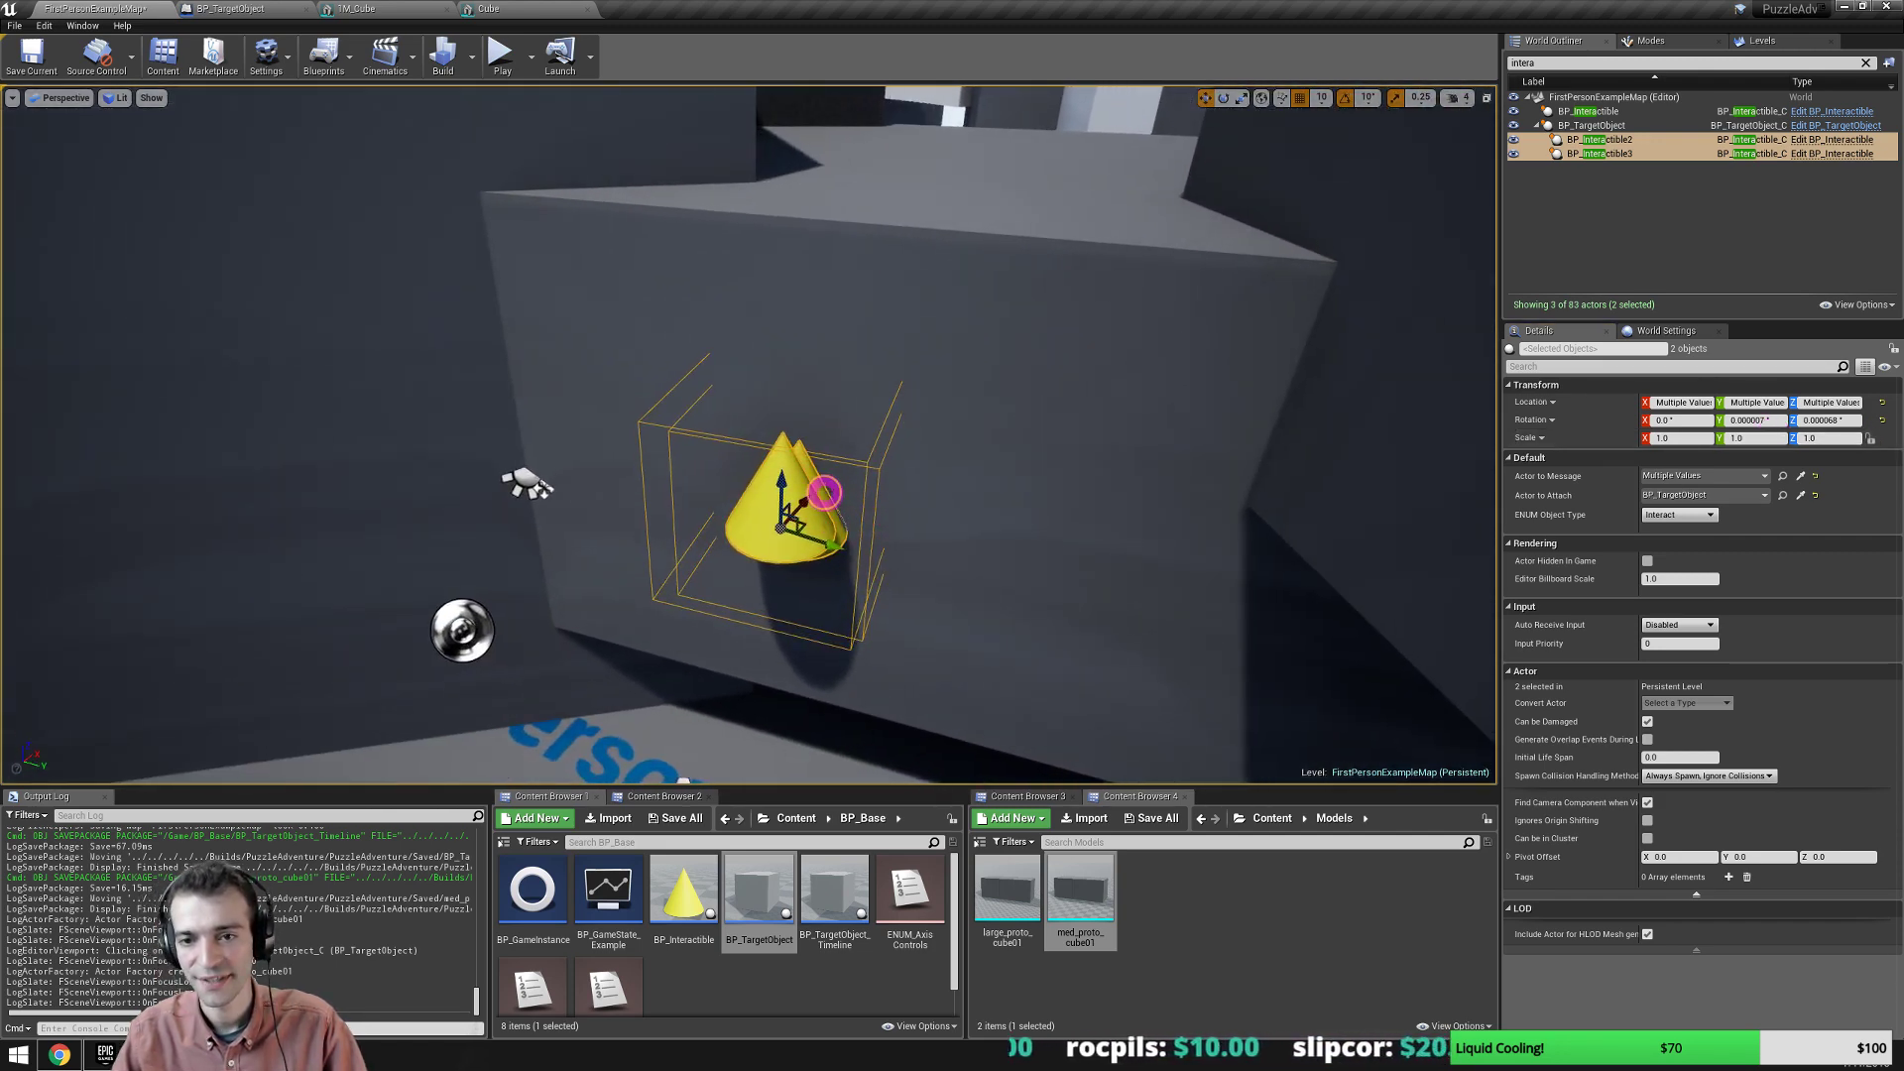
pyautogui.click(846, 551)
pyautogui.moveTo(845, 545); pyautogui.dragTo(1175, 616)
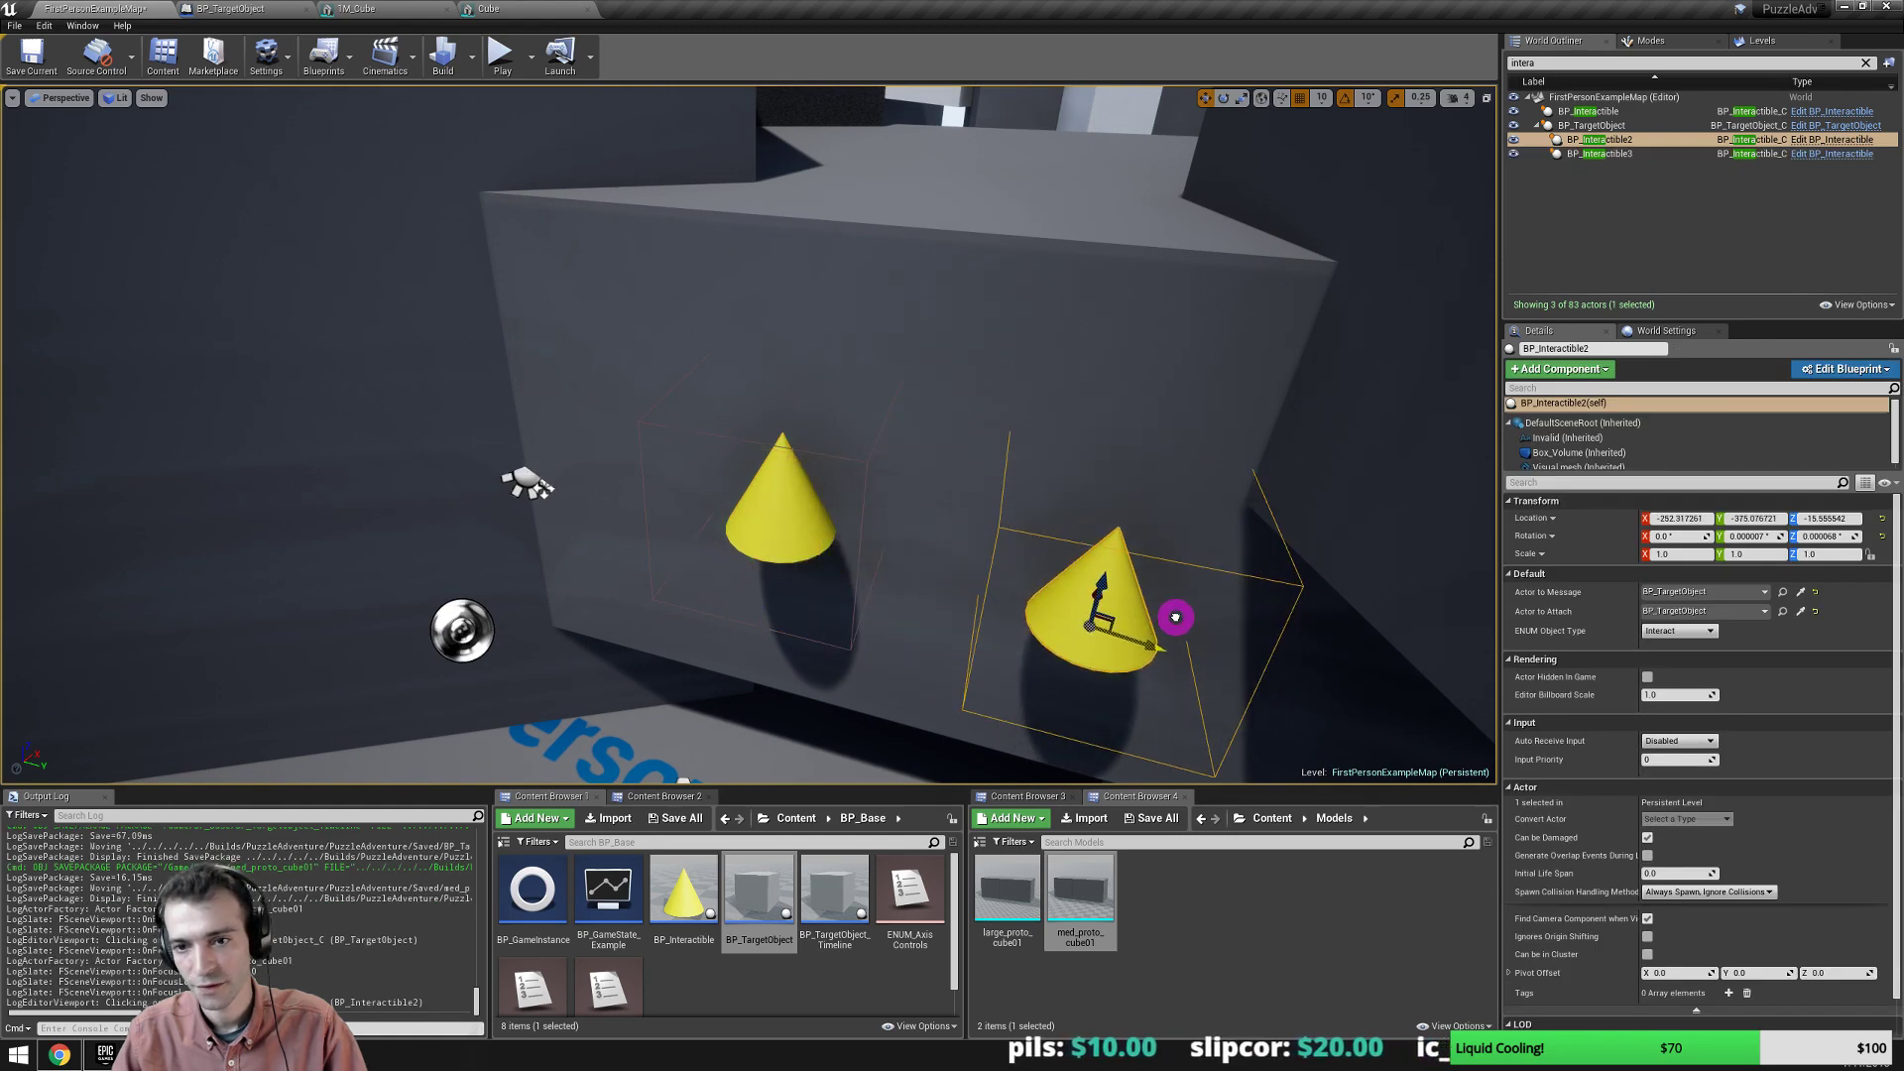
pyautogui.keyDown('ctrl'); pyautogui.click(751, 508); pyautogui.keyUp('ctrl')
pyautogui.moveTo(765, 502); pyautogui.dragTo(1014, 514, button='right')
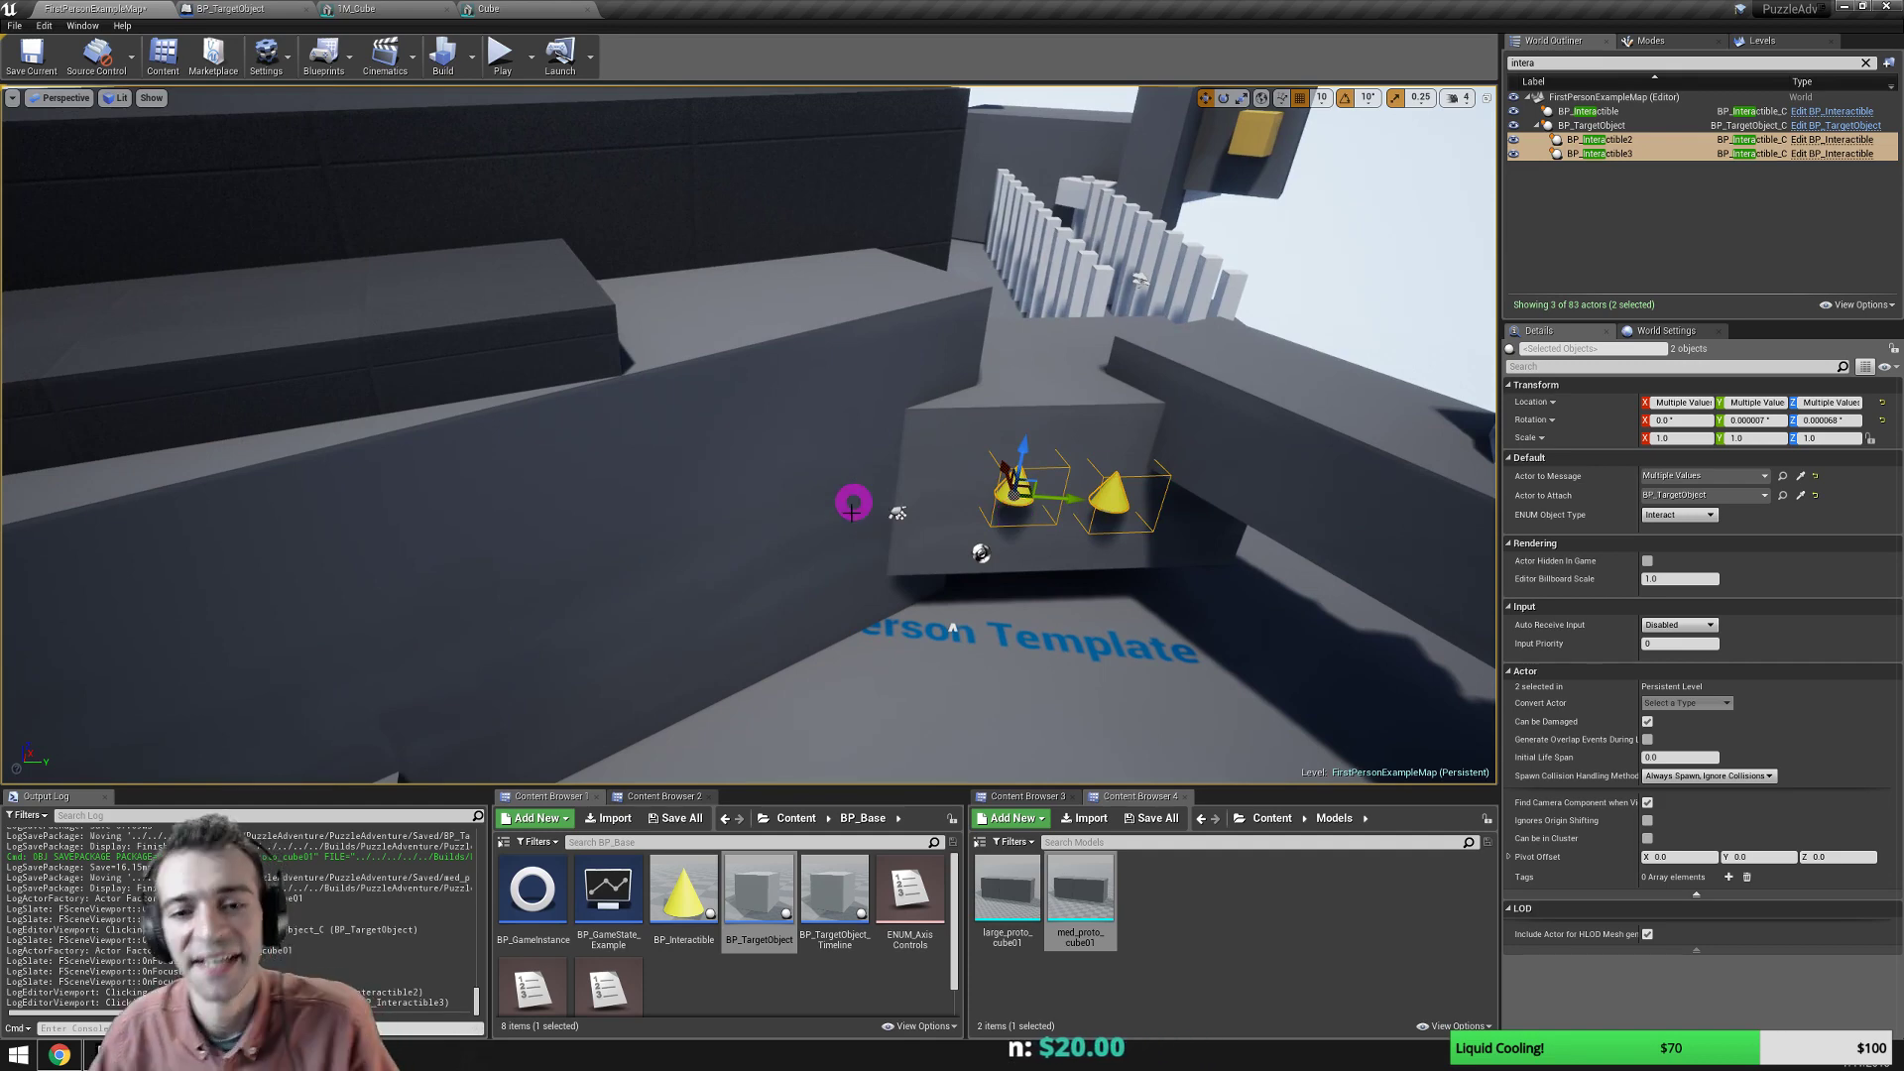
pyautogui.moveTo(854, 503); pyautogui.dragTo(790, 483, button='right')
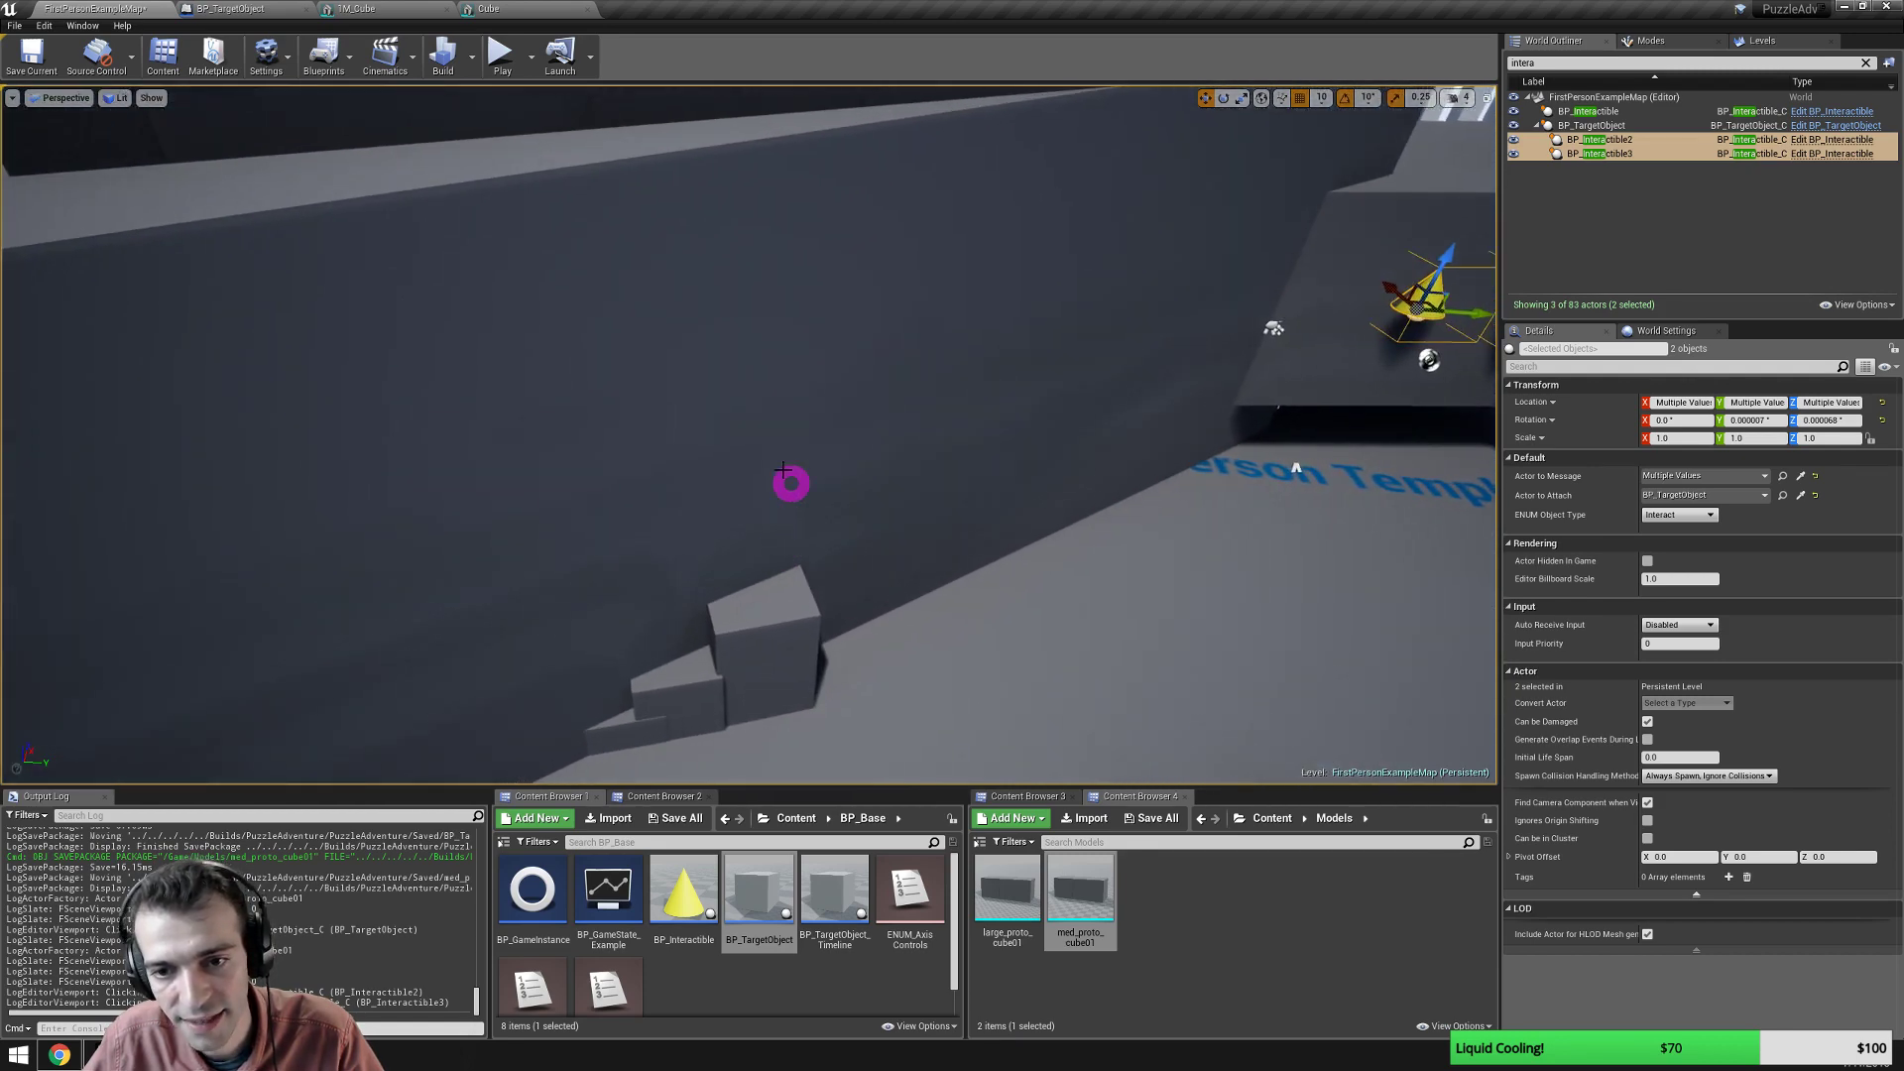
# Select the three stair blocks beside the long wall and reposition them together.
pyautogui.moveTo(723, 551); pyautogui.dragTo(755, 520, button='right')
pyautogui.click(776, 584)
pyautogui.keyDown('ctrl'); pyautogui.click(733, 653); pyautogui.keyUp('ctrl')
pyautogui.keyDown('ctrl'); pyautogui.click(676, 691); pyautogui.keyUp('ctrl')
pyautogui.moveTo(741, 518); pyautogui.dragTo(743, 601)
pyautogui.moveTo(544, 625); pyautogui.dragTo(679, 656, button='right')
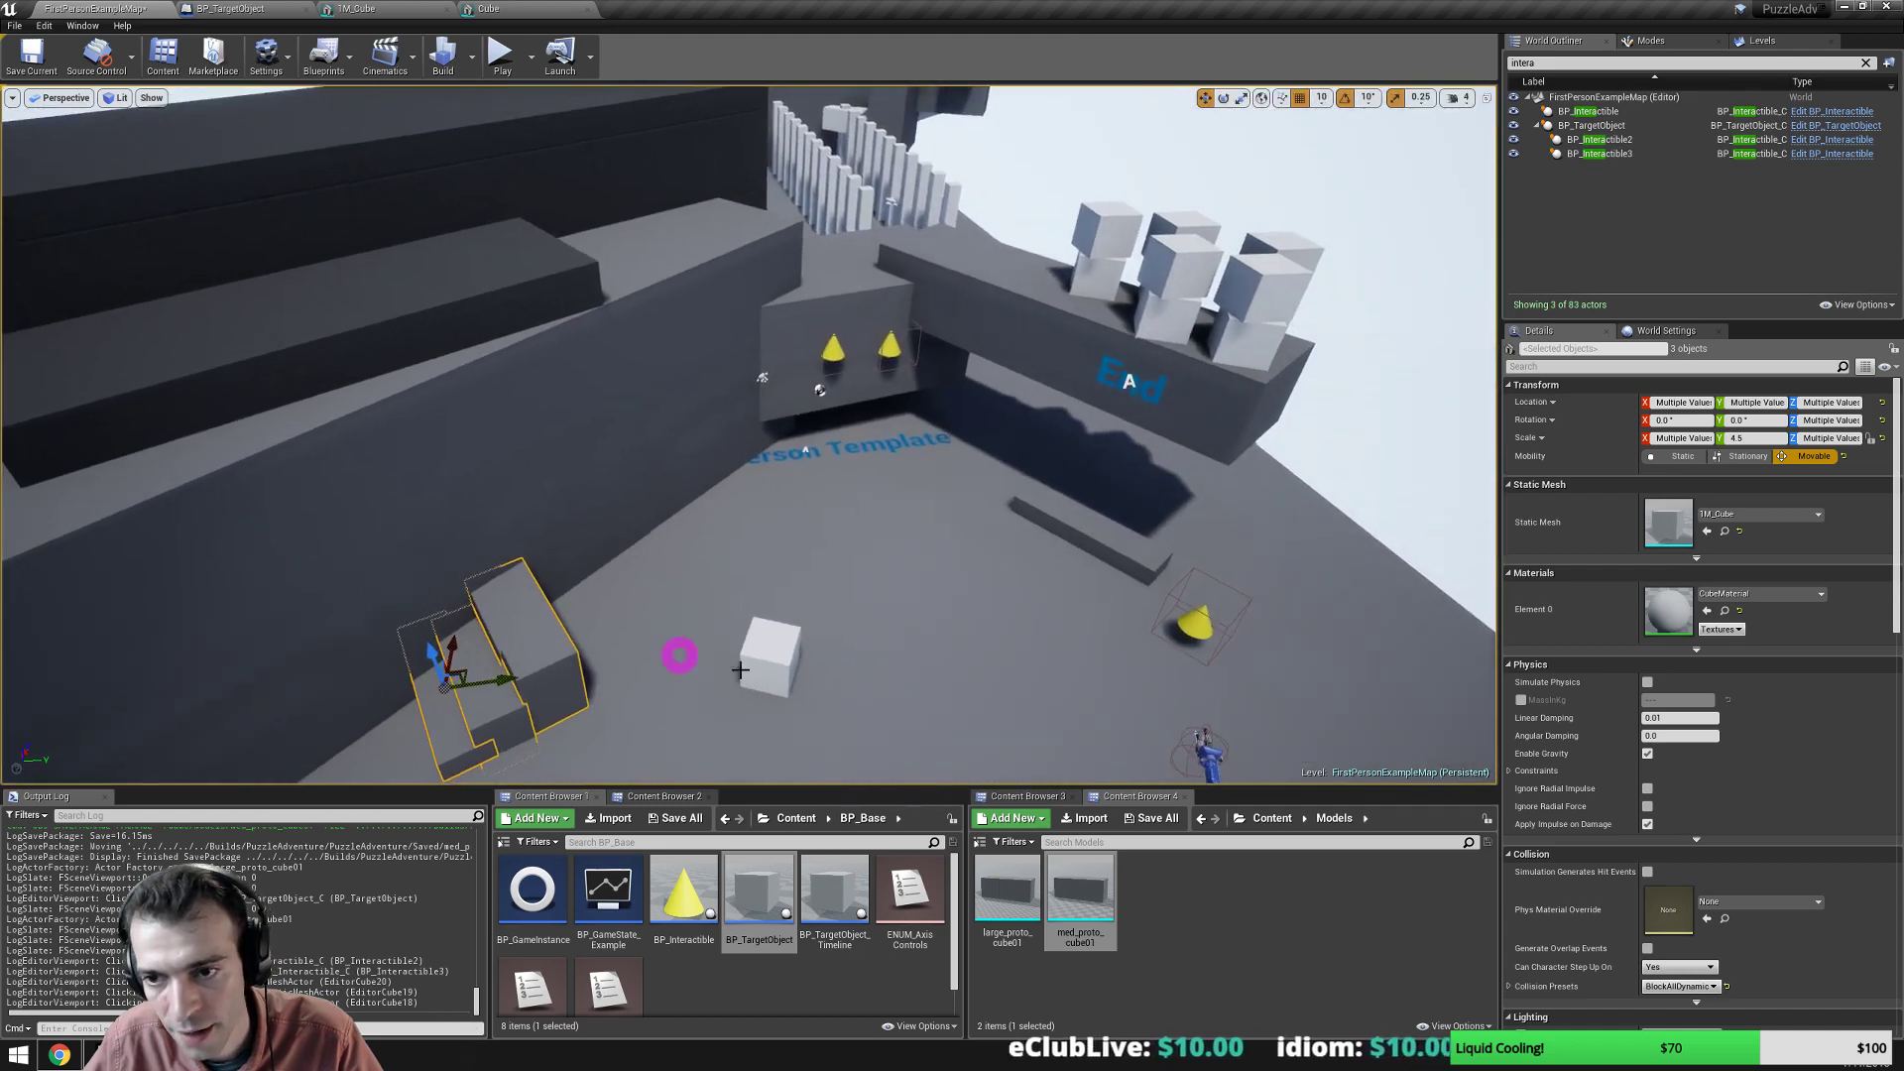
# Move the toggle cone BP_Interactible from the open floor to the wall above the stair blocks, raising it to about Z 610.
pyautogui.click(1198, 610)
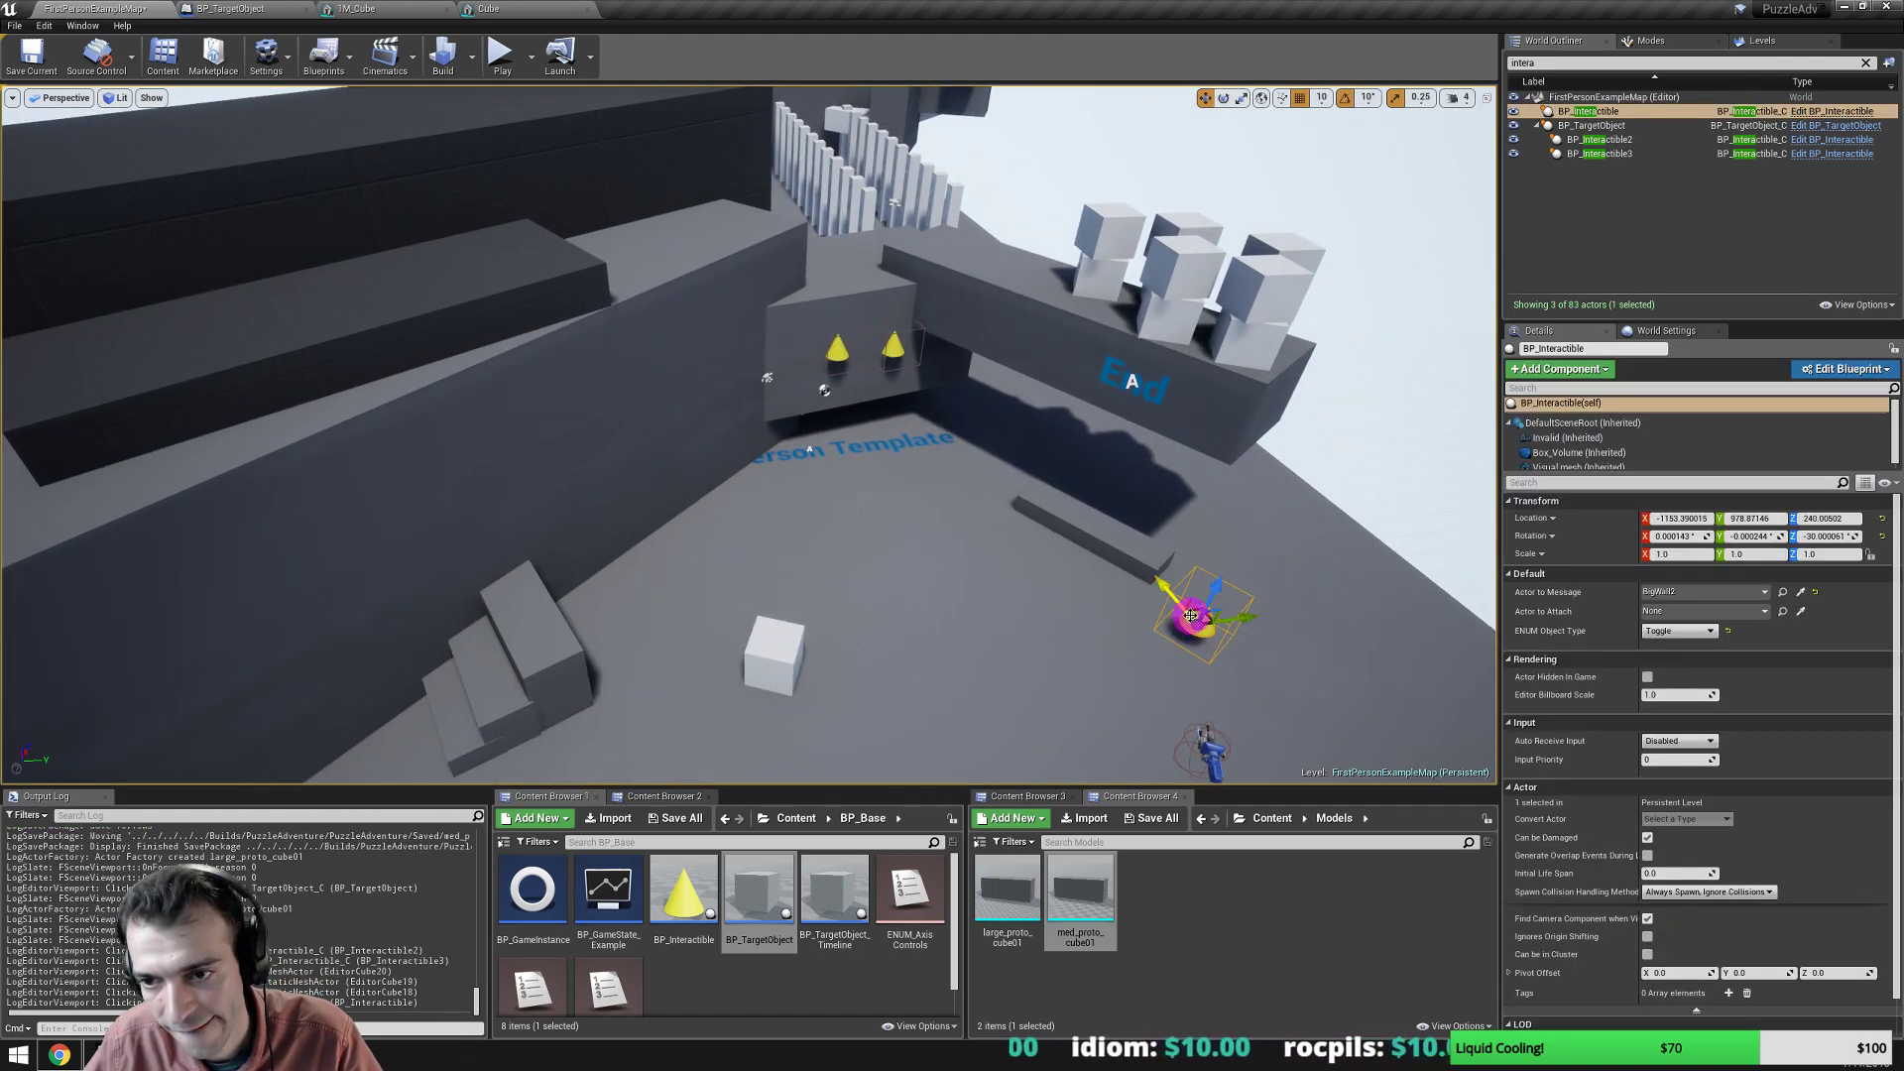
pyautogui.moveTo(1195, 613); pyautogui.dragTo(424, 639)
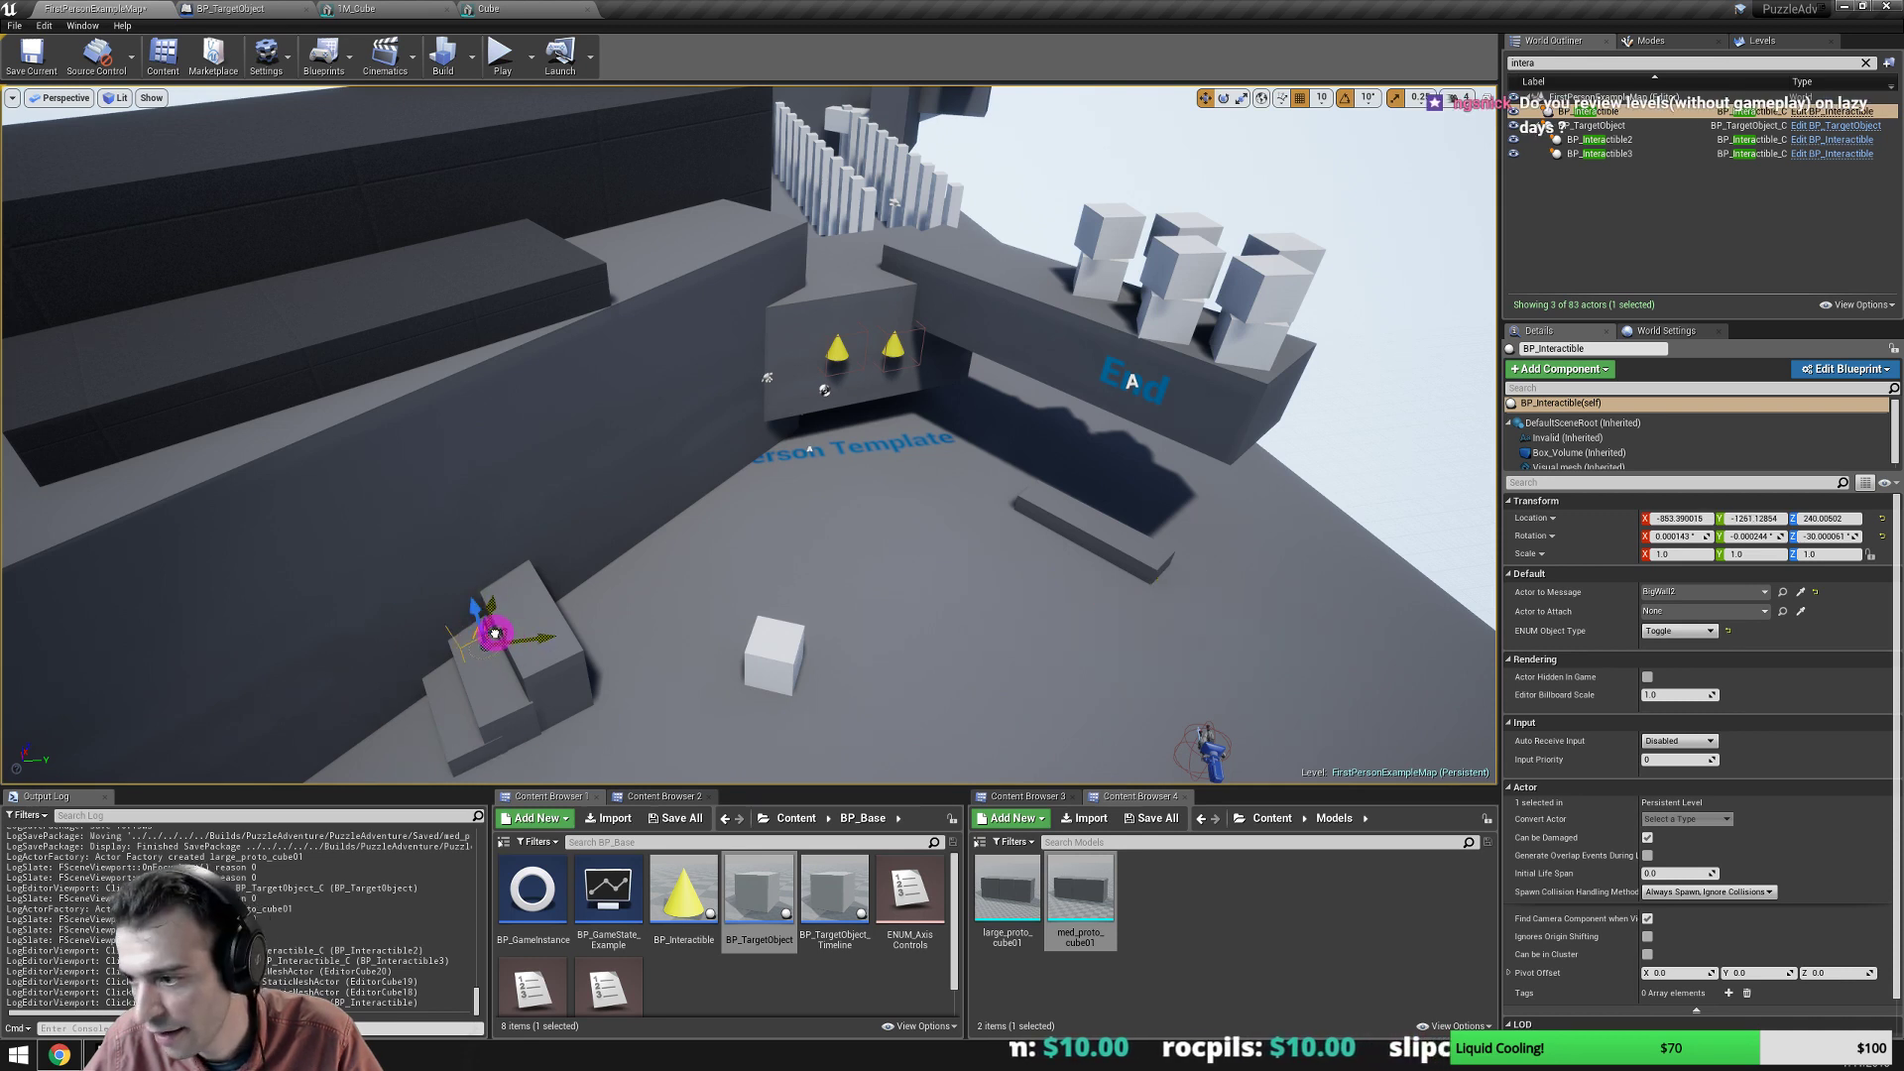
pyautogui.moveTo(643, 620); pyautogui.dragTo(446, 646, button='right')
pyautogui.press('w')
pyautogui.moveTo(613, 592); pyautogui.dragTo(735, 391)
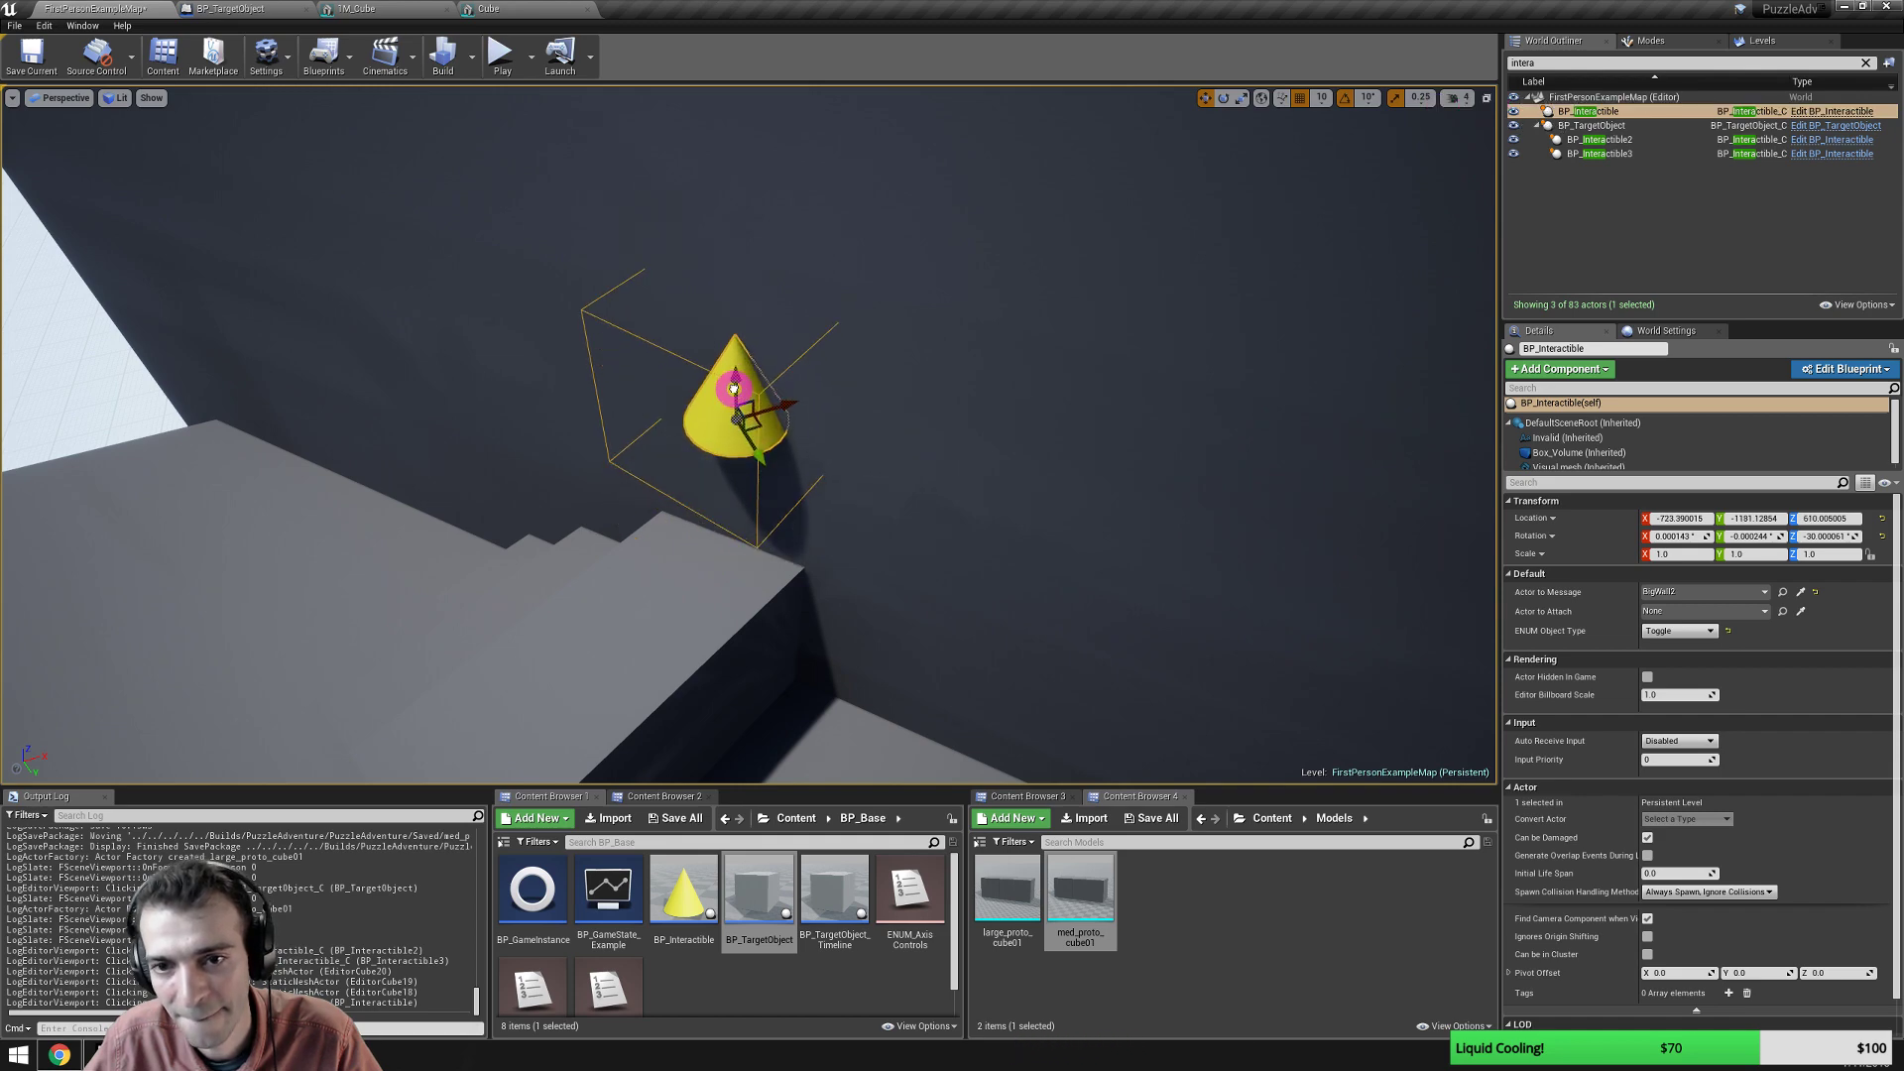
# Slide the toggle cone along the wall to about X -613 and Y -1061.
pyautogui.moveTo(650, 510); pyautogui.dragTo(622, 608, button='right')
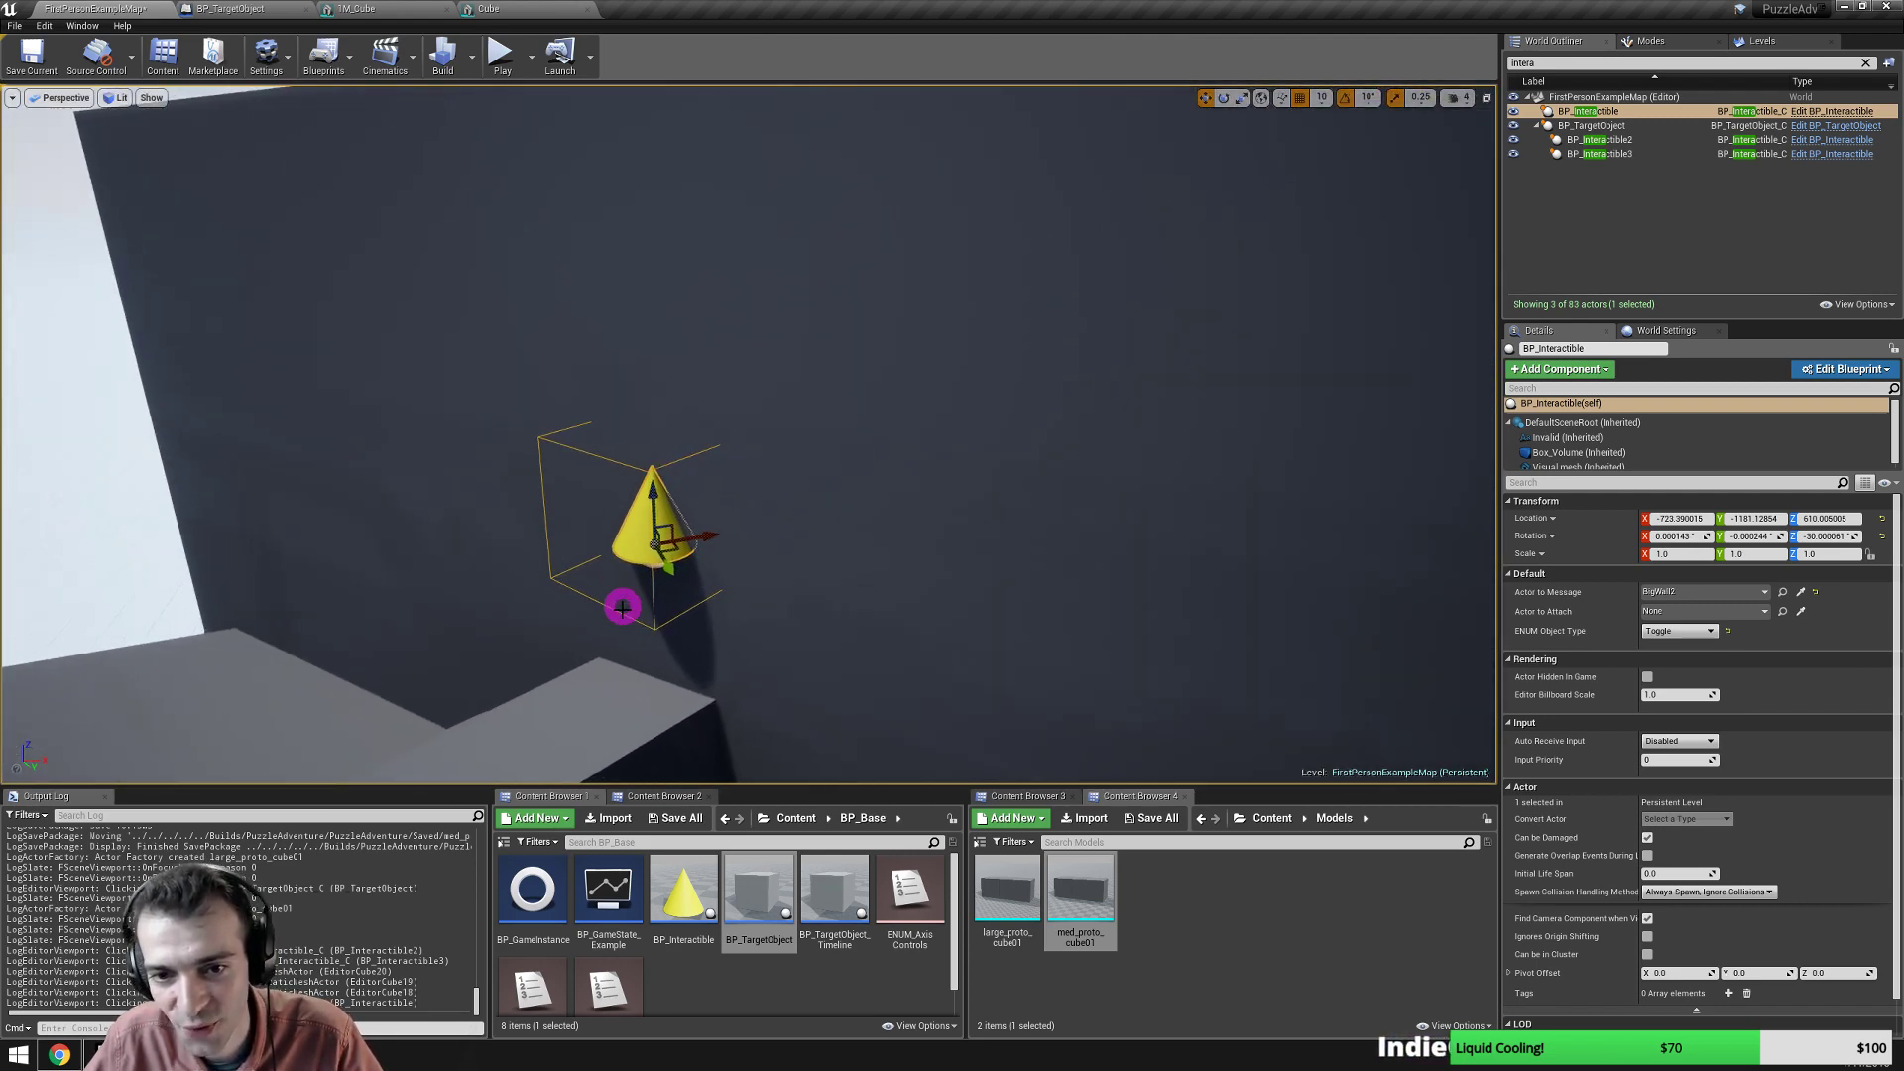
pyautogui.moveTo(674, 548); pyautogui.dragTo(788, 592)
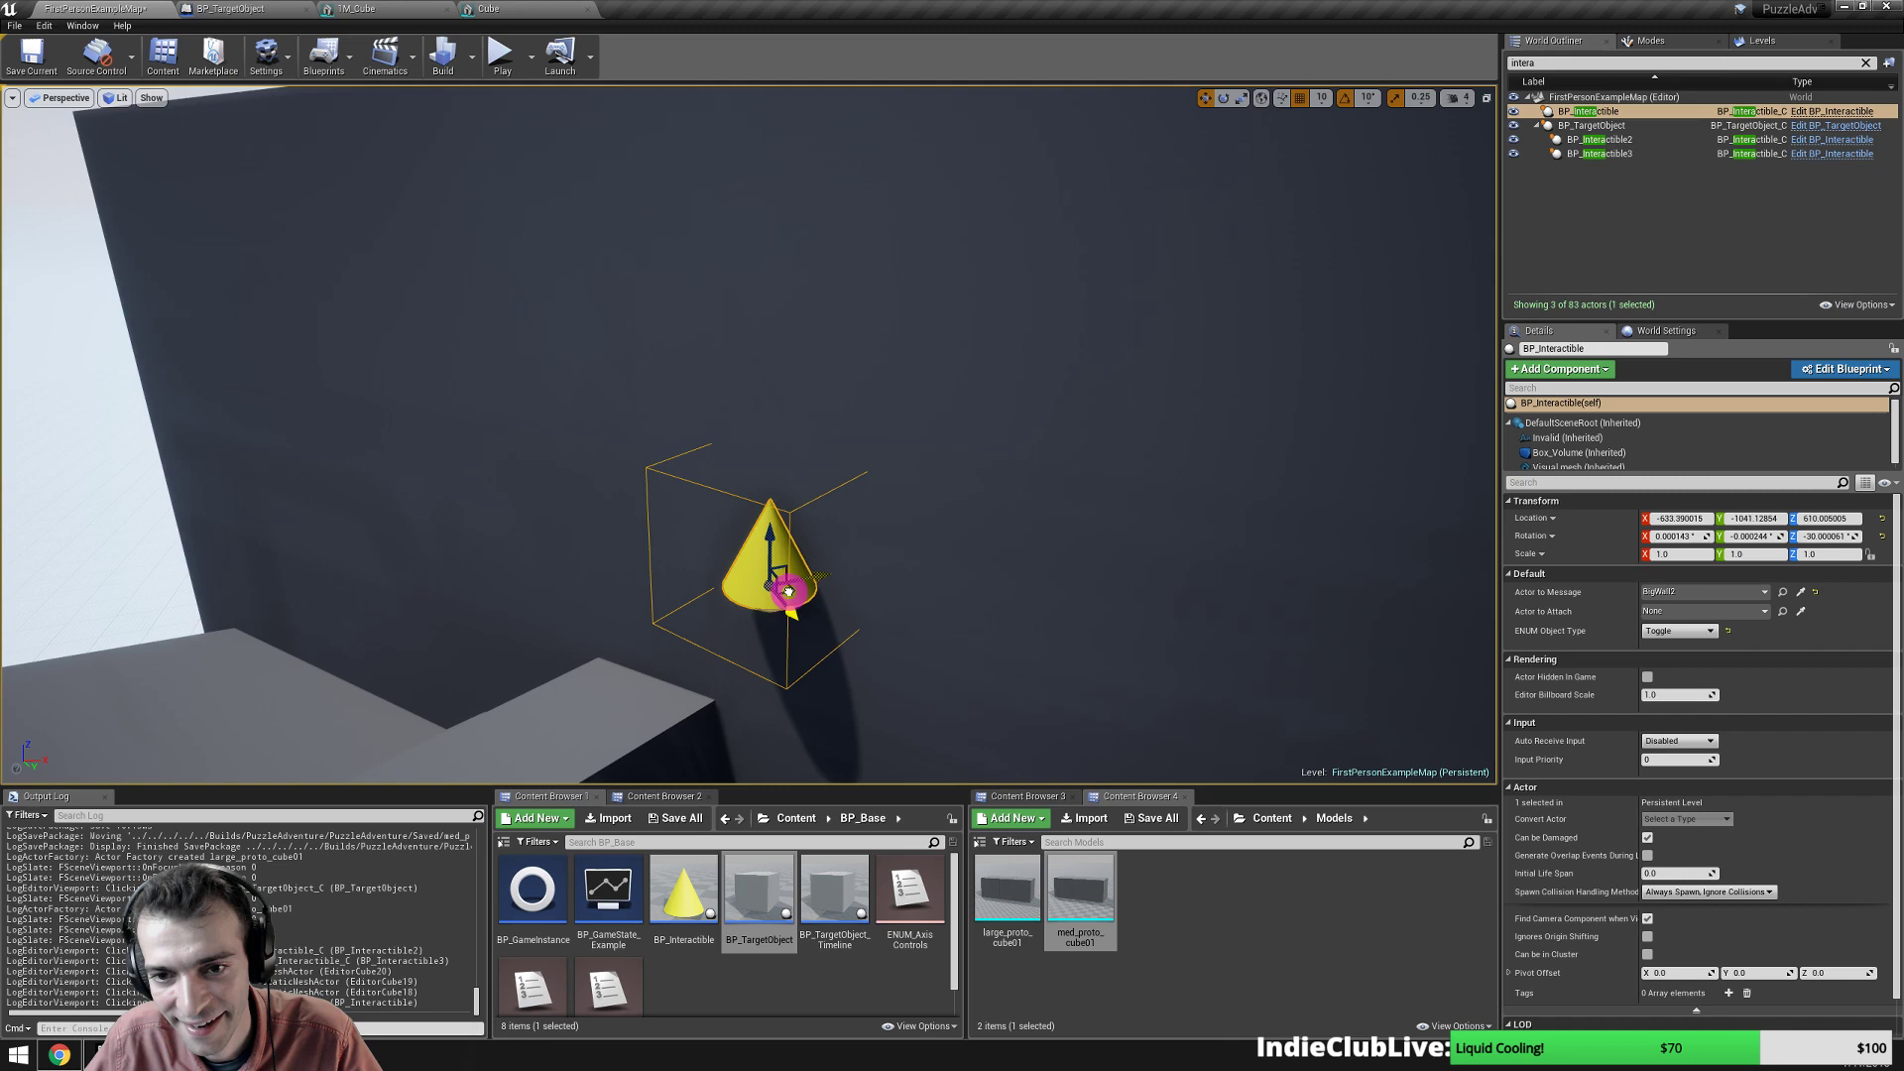
pyautogui.moveTo(788, 592); pyautogui.dragTo(971, 567, button='right')
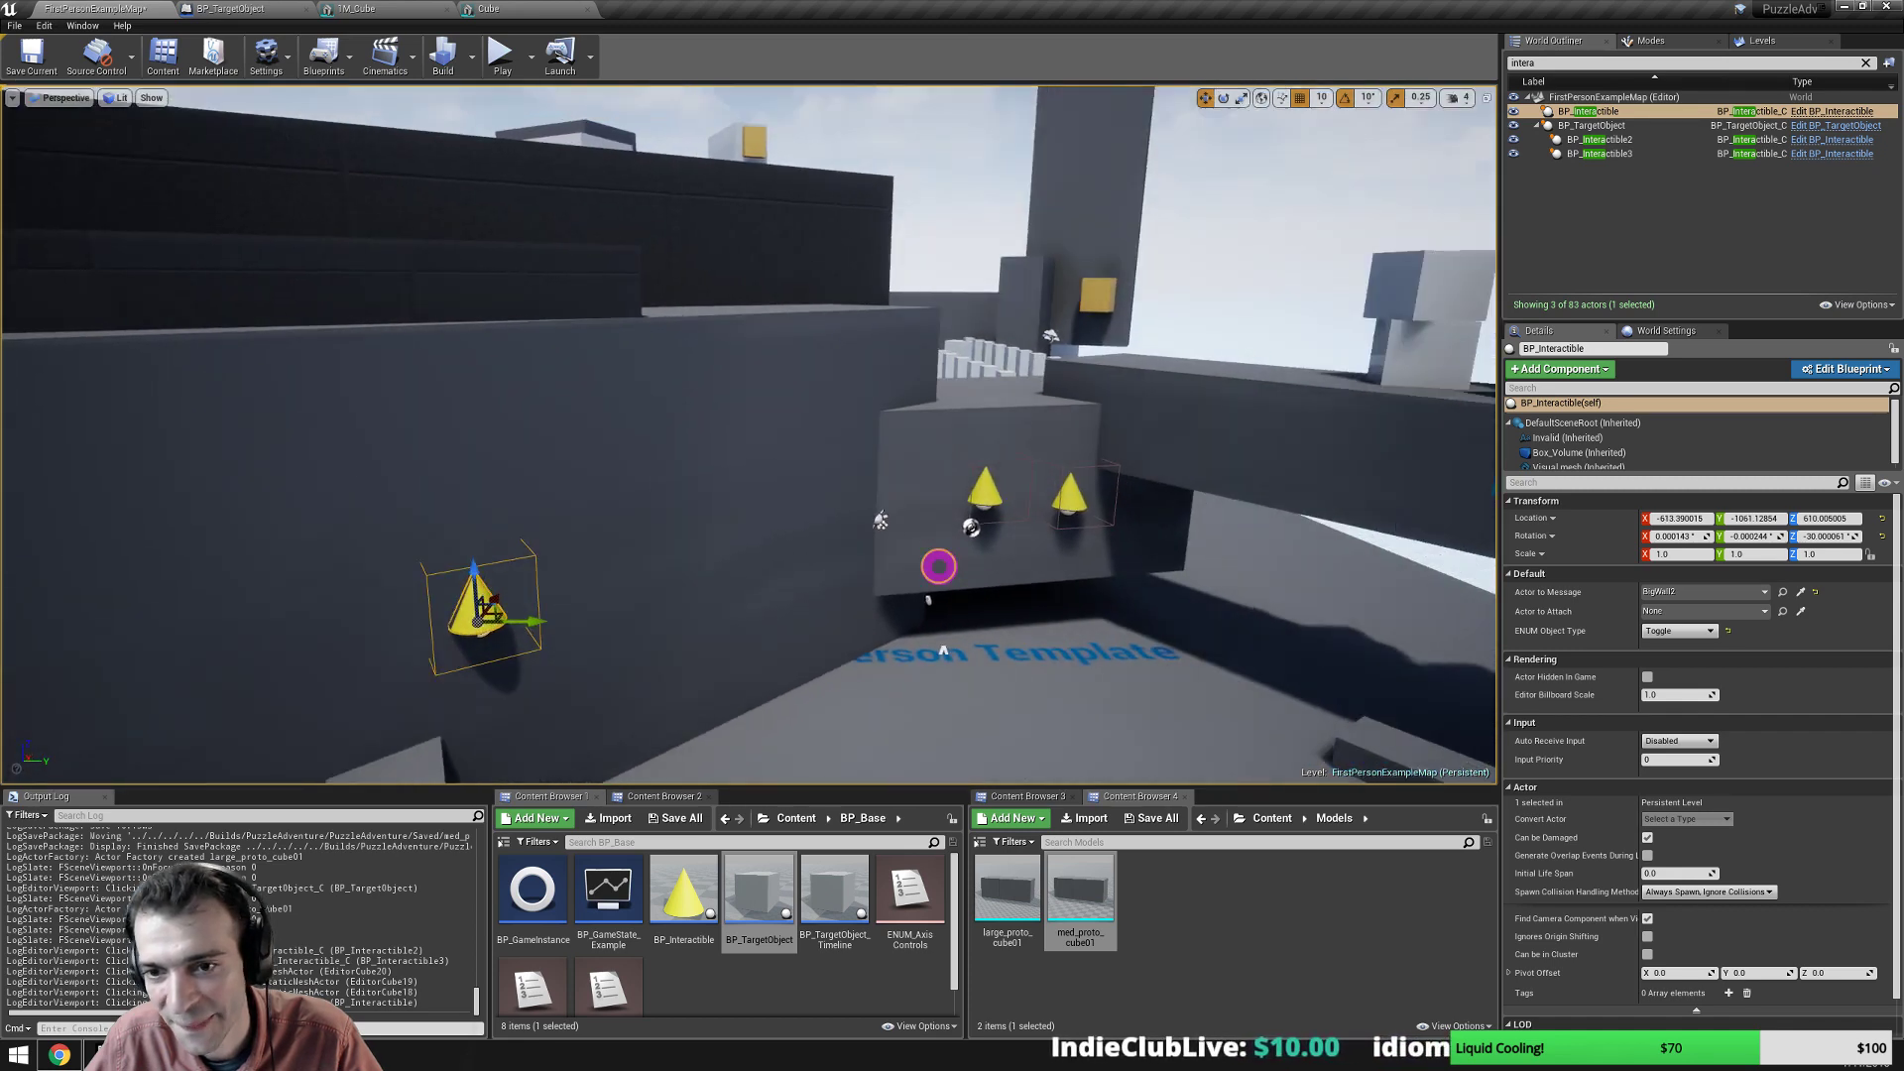
# Select the hanging BP_TargetObject block and review its rotation settings.
pyautogui.click(938, 566)
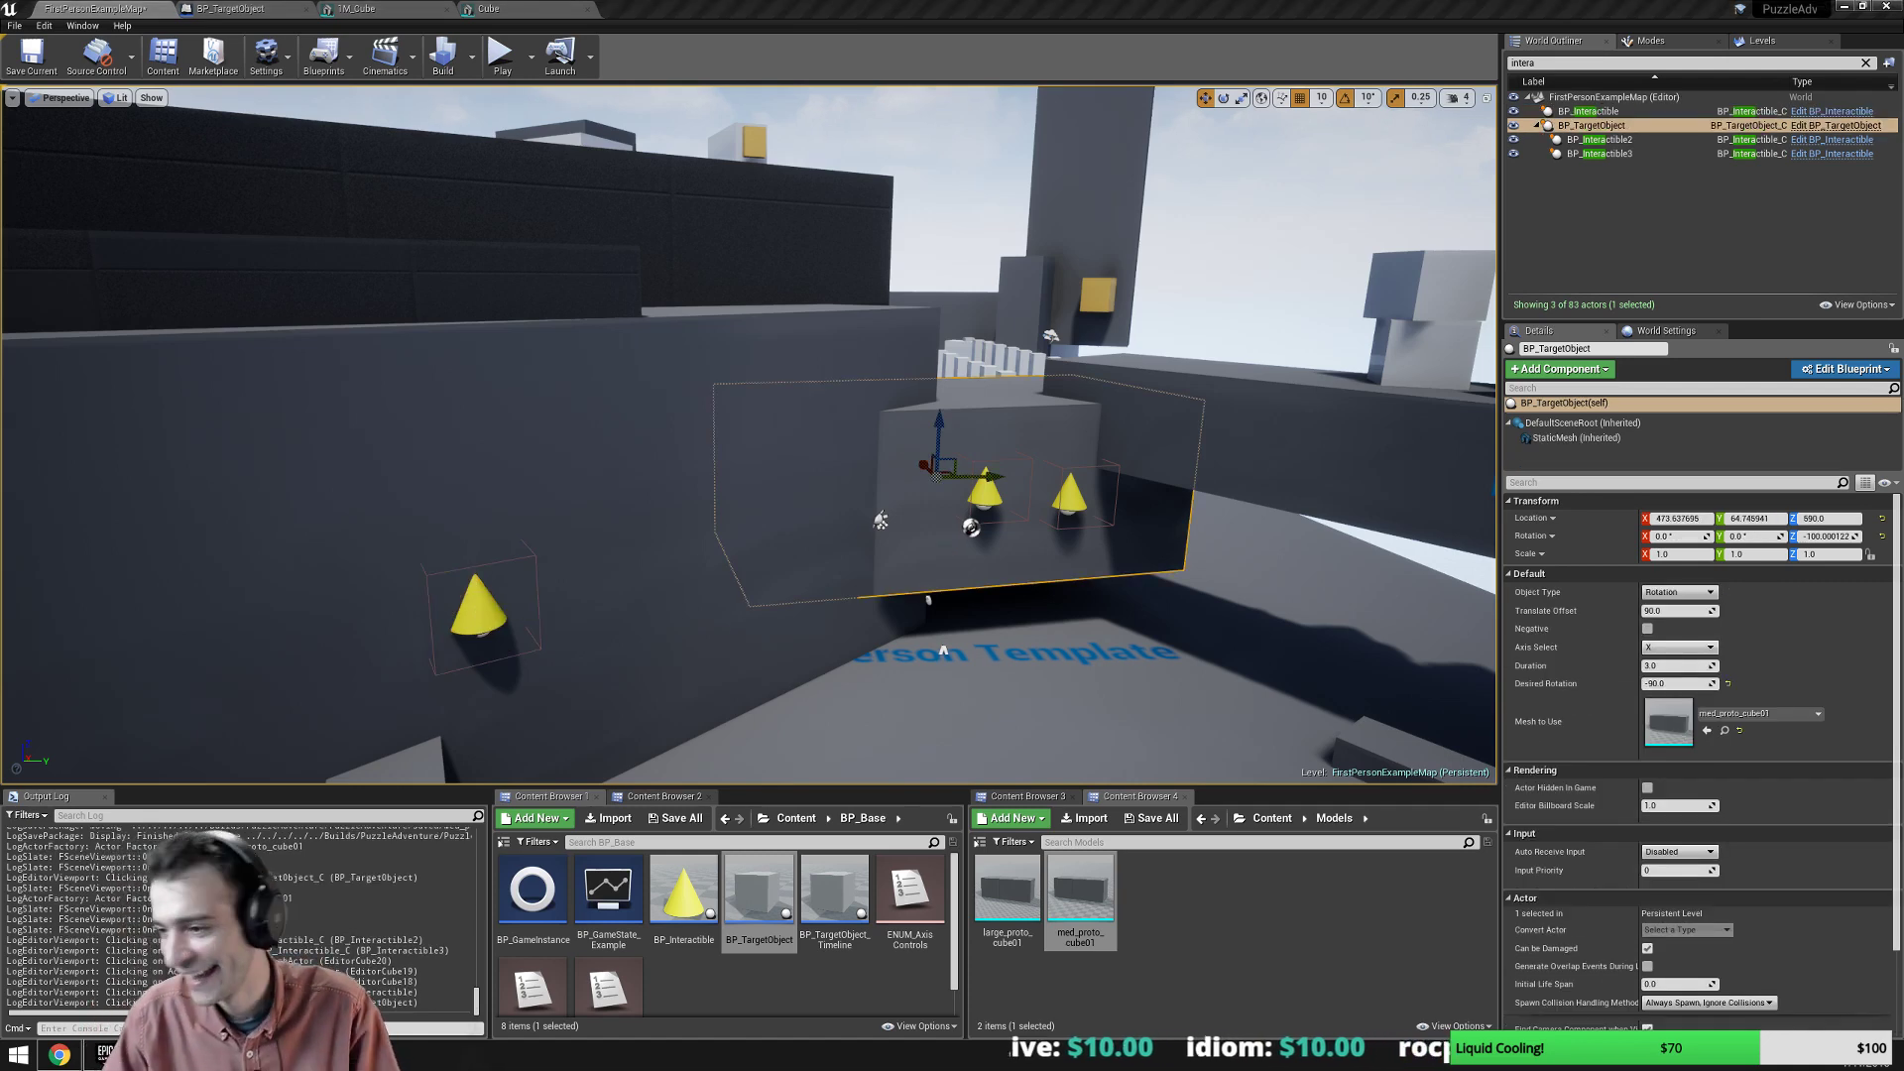
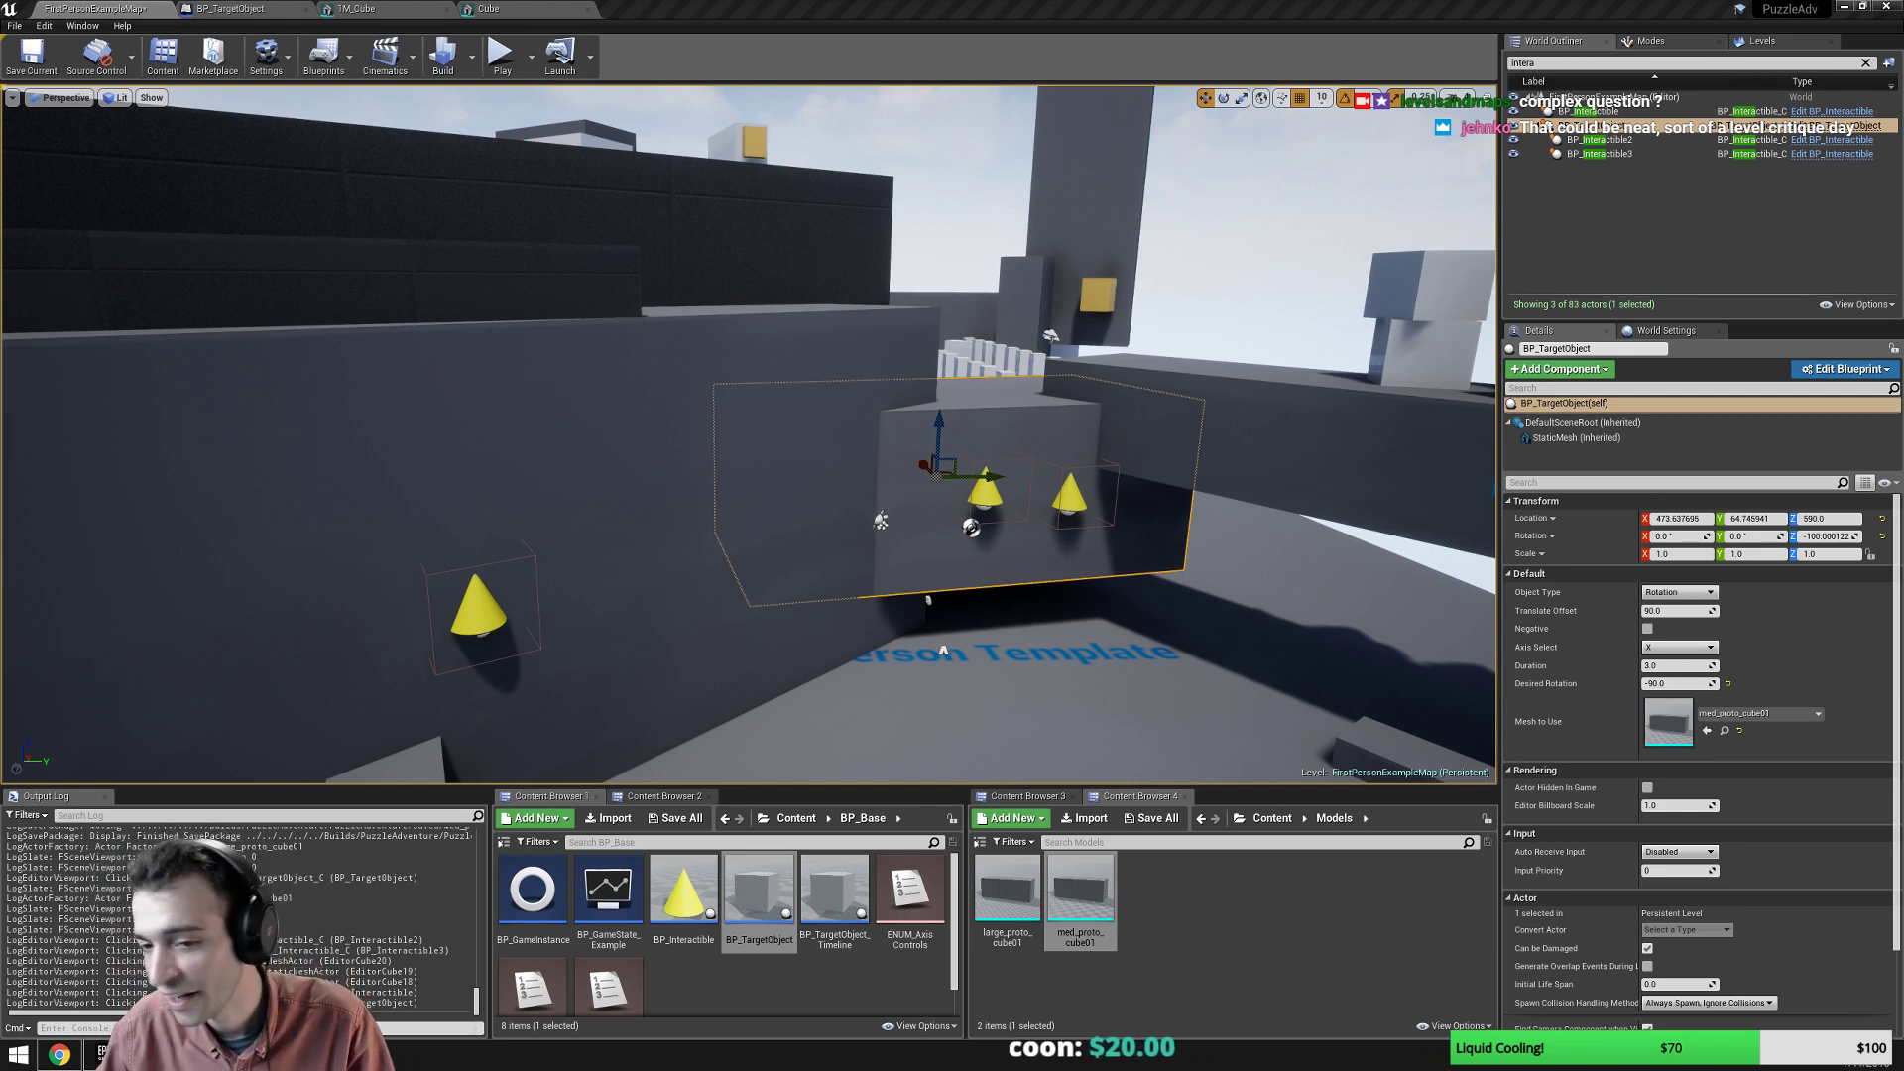
pyautogui.click(1703, 870)
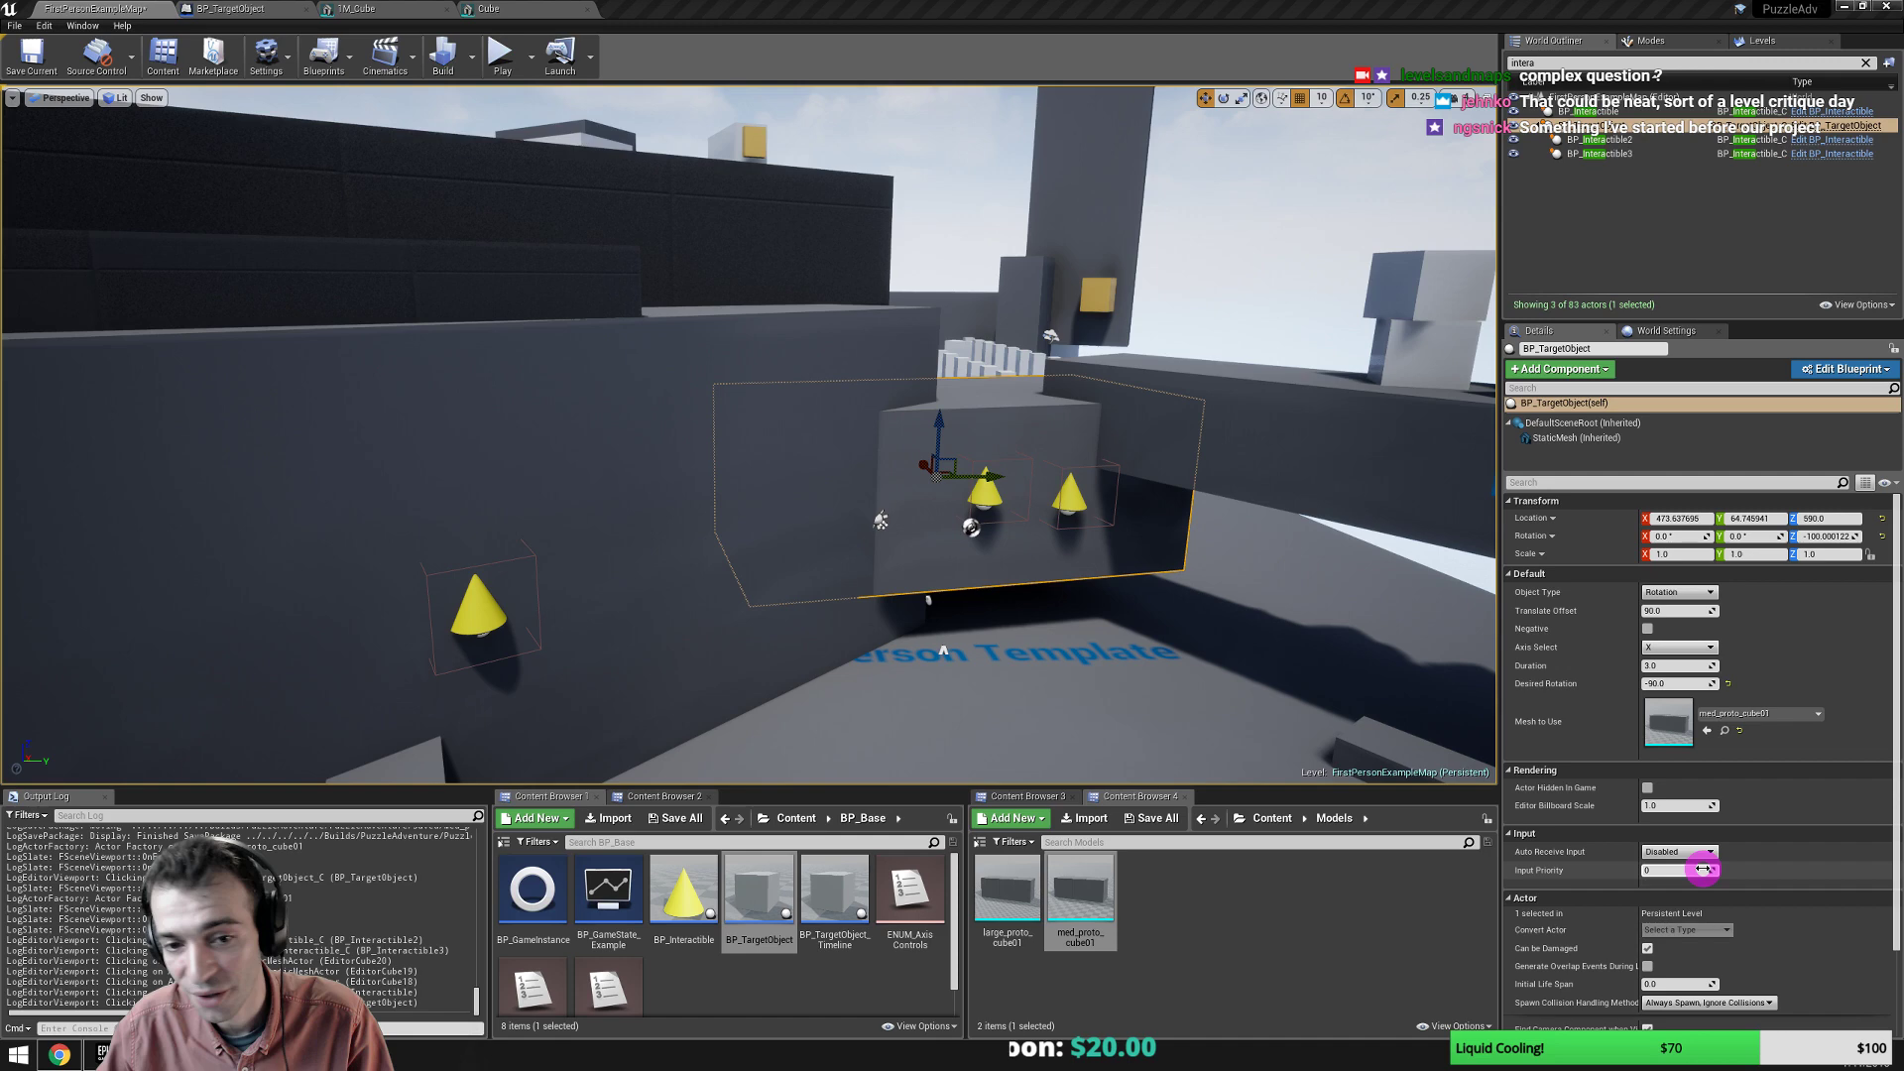
pyautogui.moveTo(658, 566); pyautogui.dragTo(716, 566, button='right')
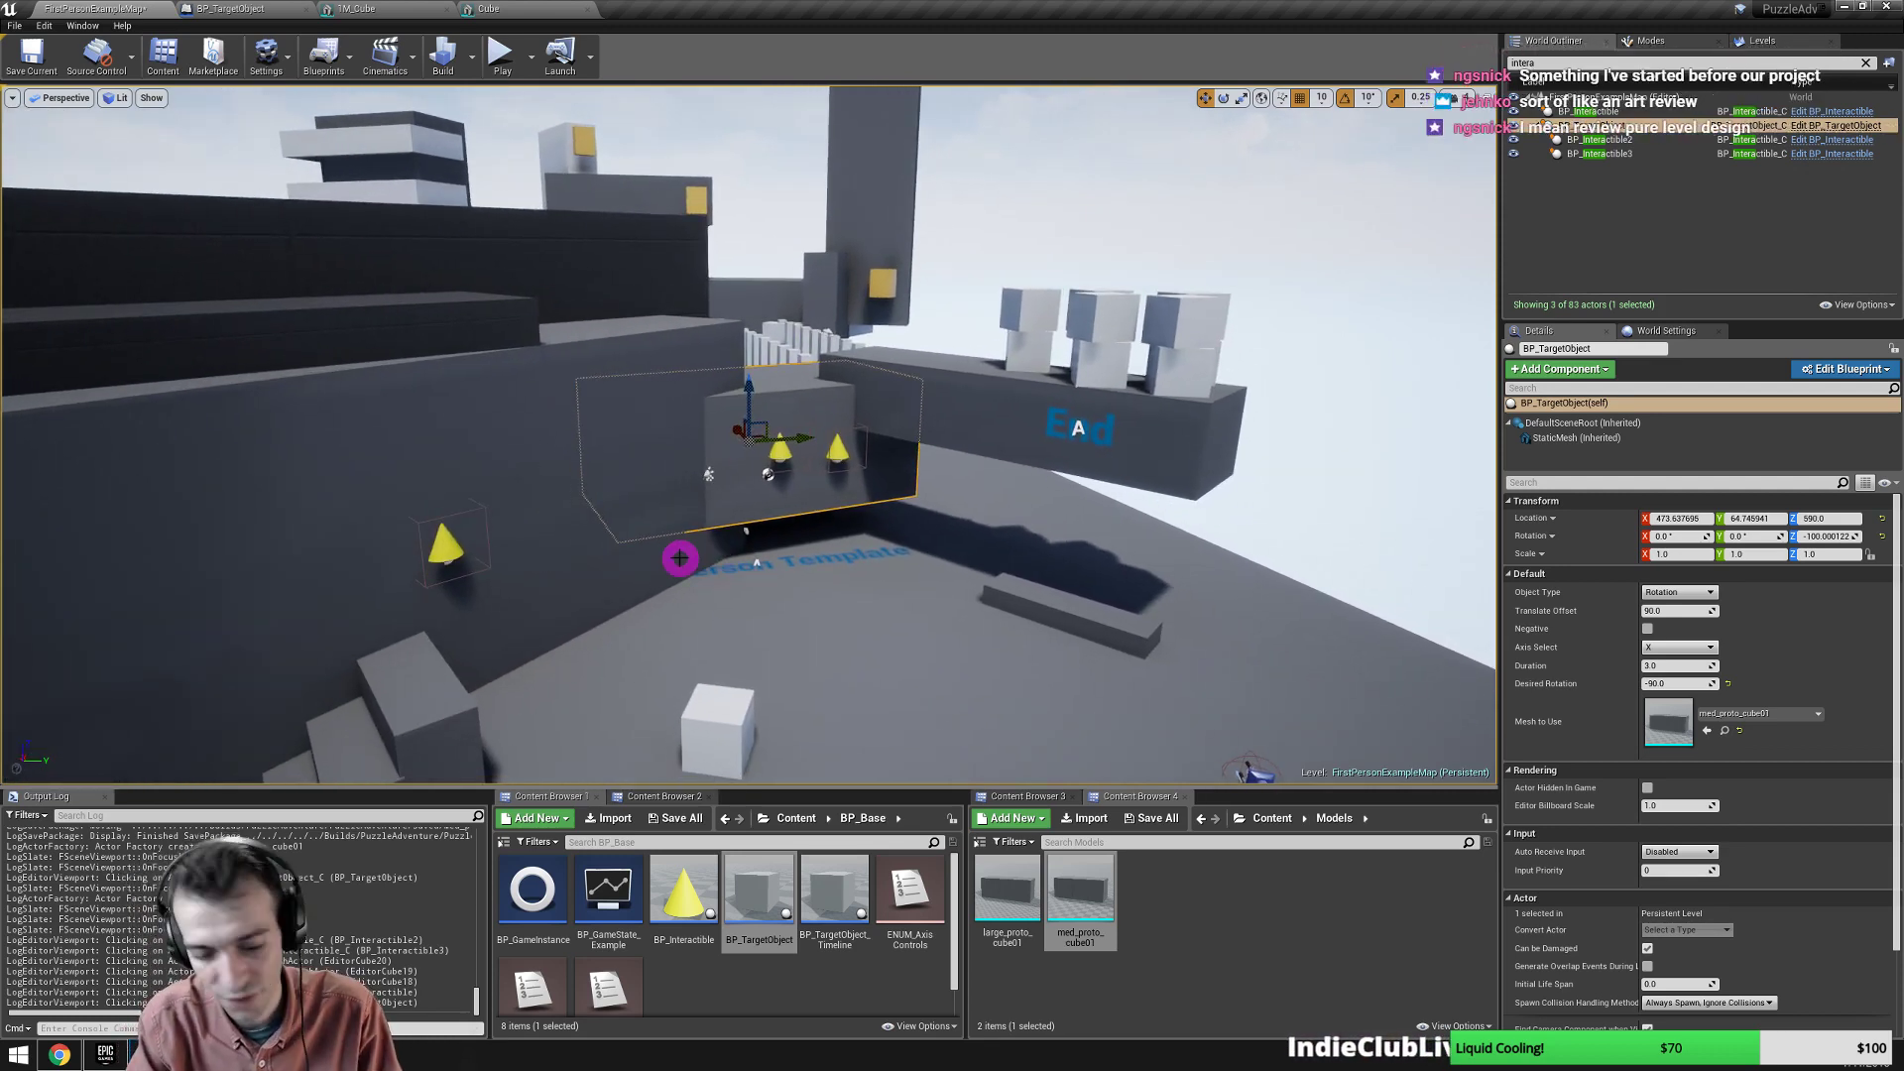
# Start a playtest, climb the stair blocks to the cone on the wall and toggle the End platform.
pyautogui.hotkey('alt', 'p')
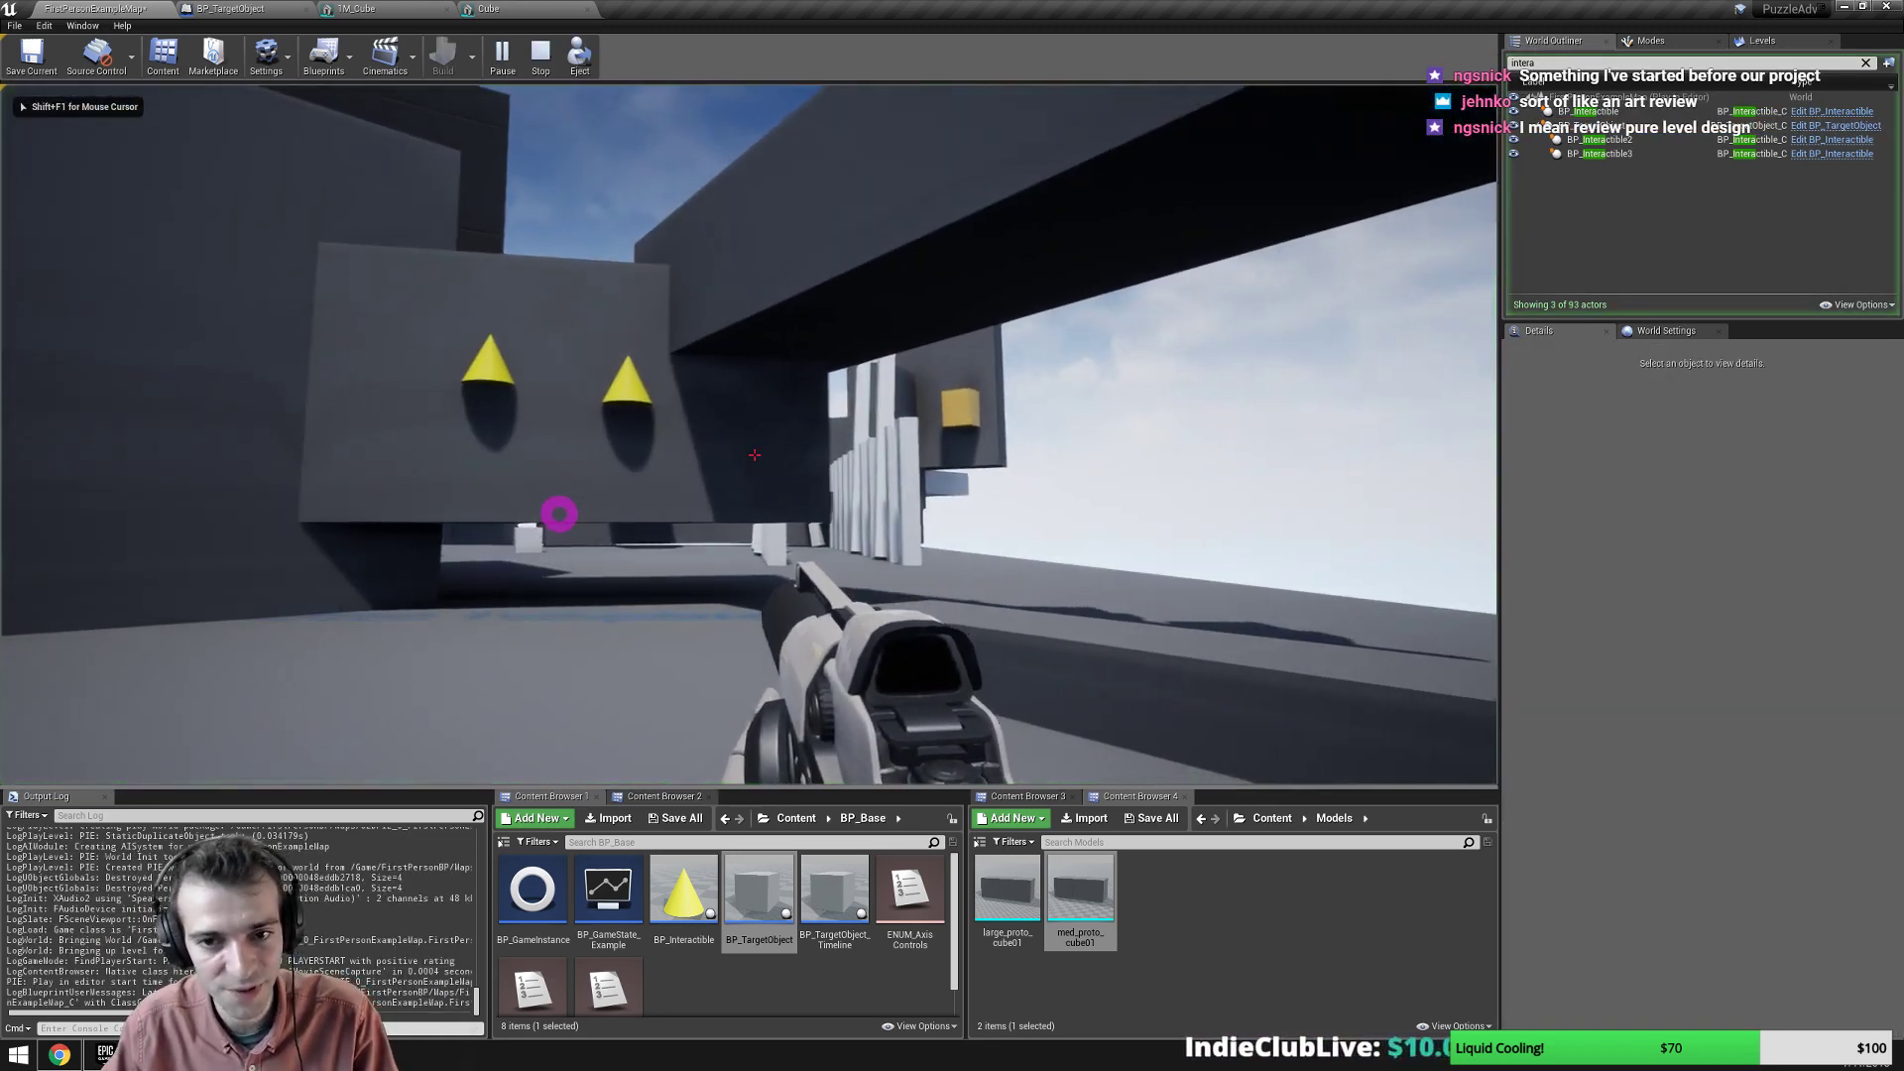
pyautogui.press('w')
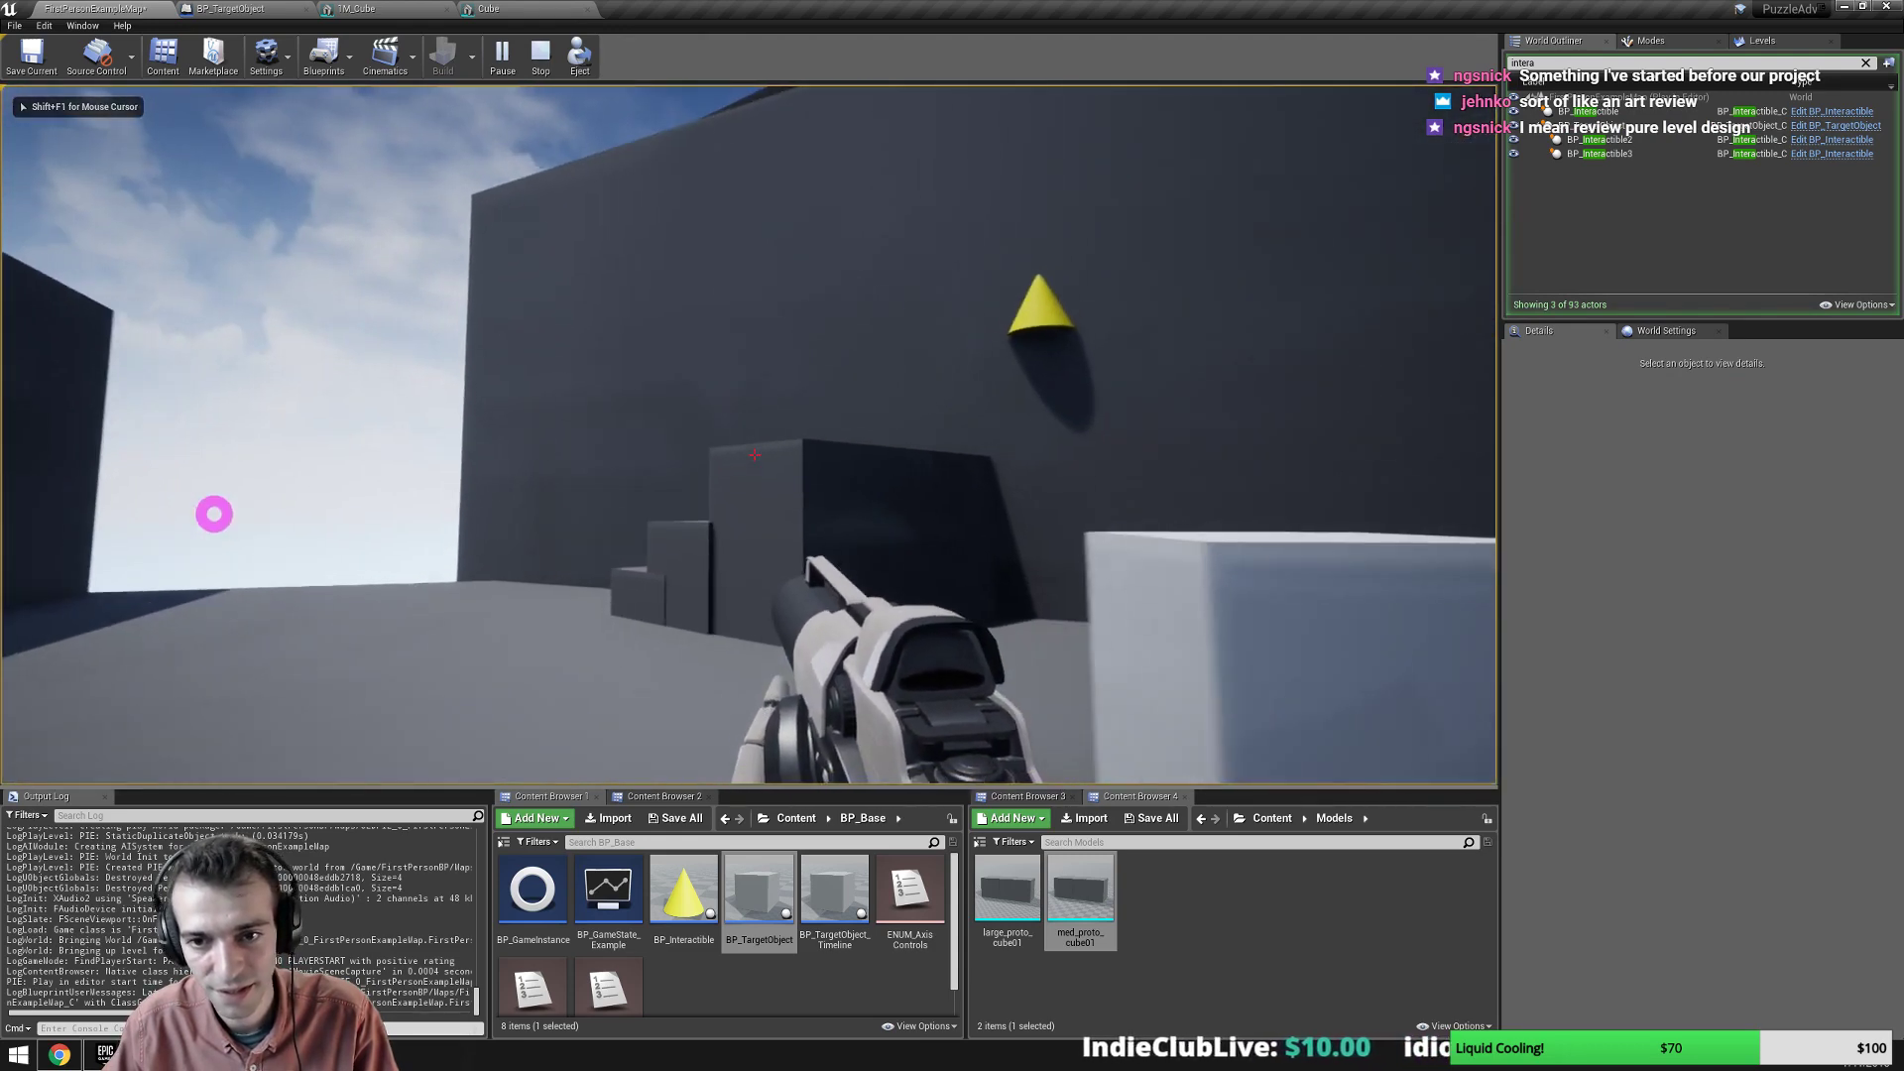
pyautogui.press('w')
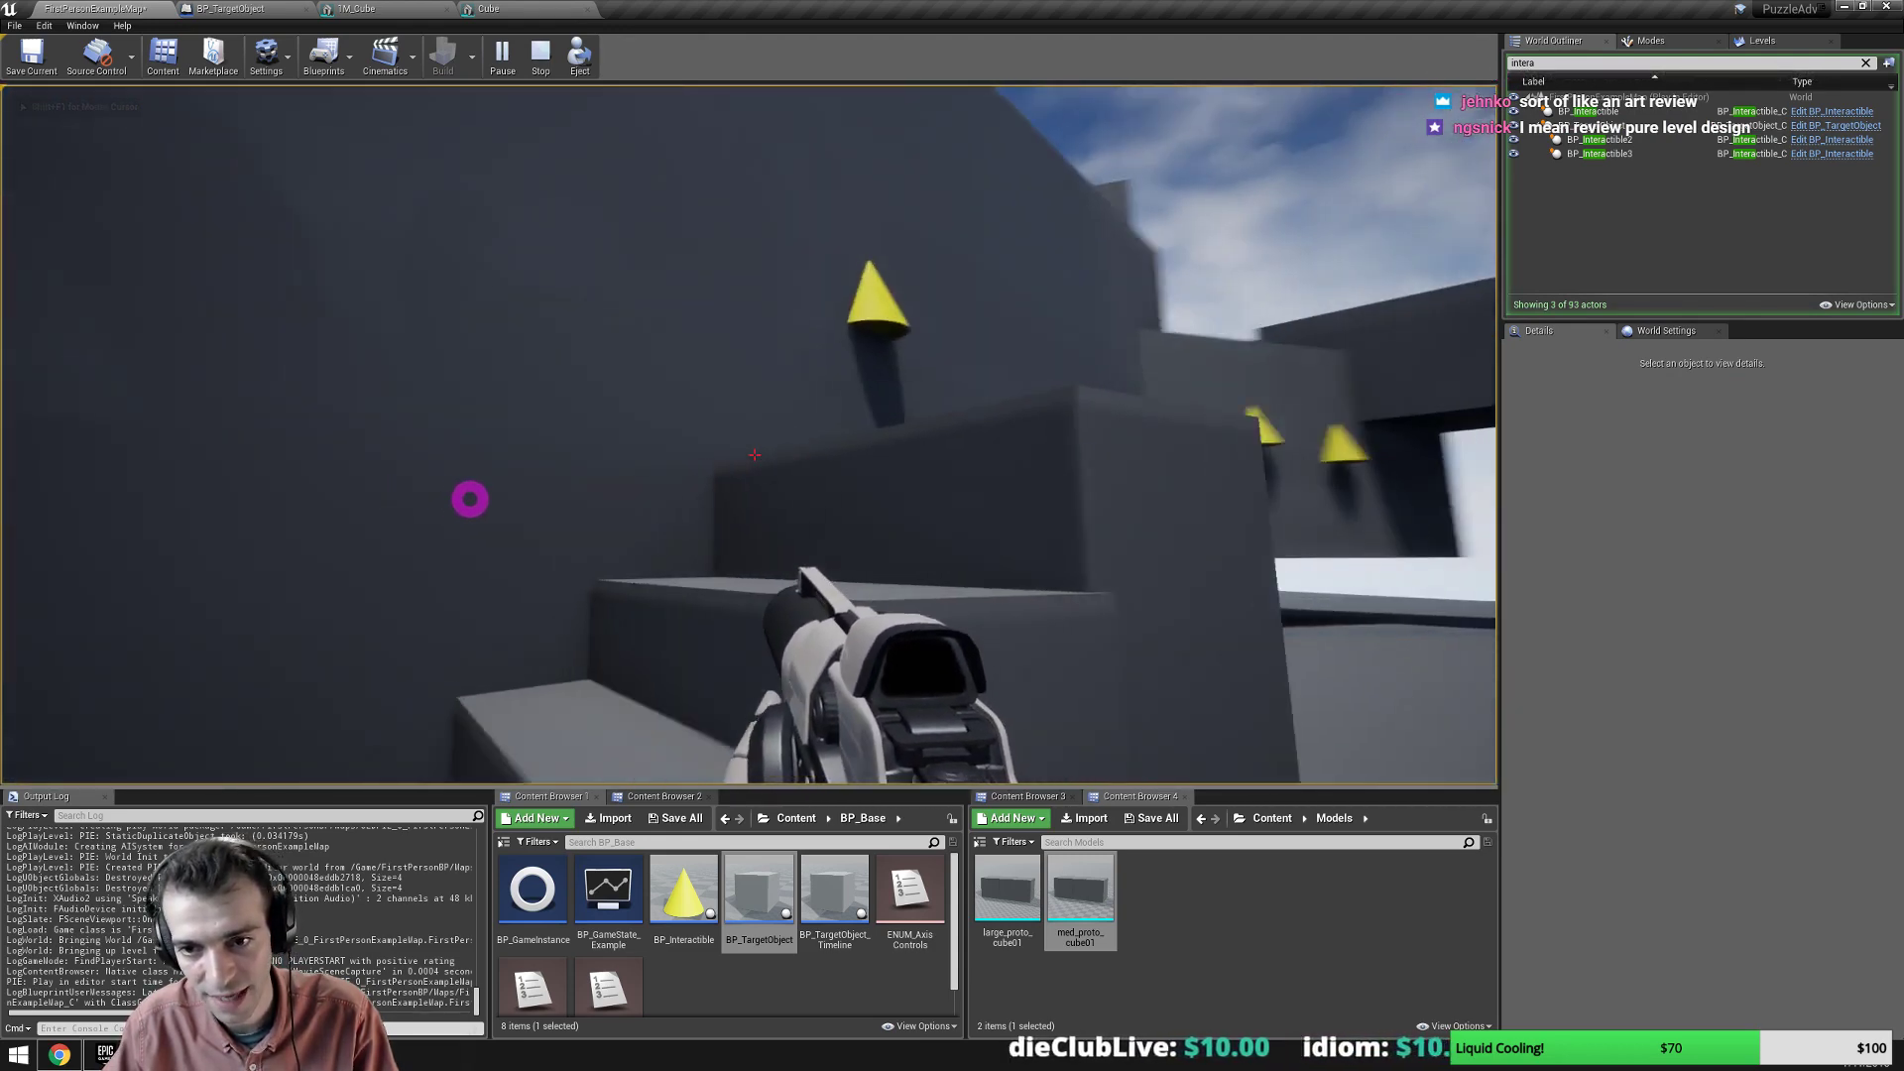
pyautogui.press('w')
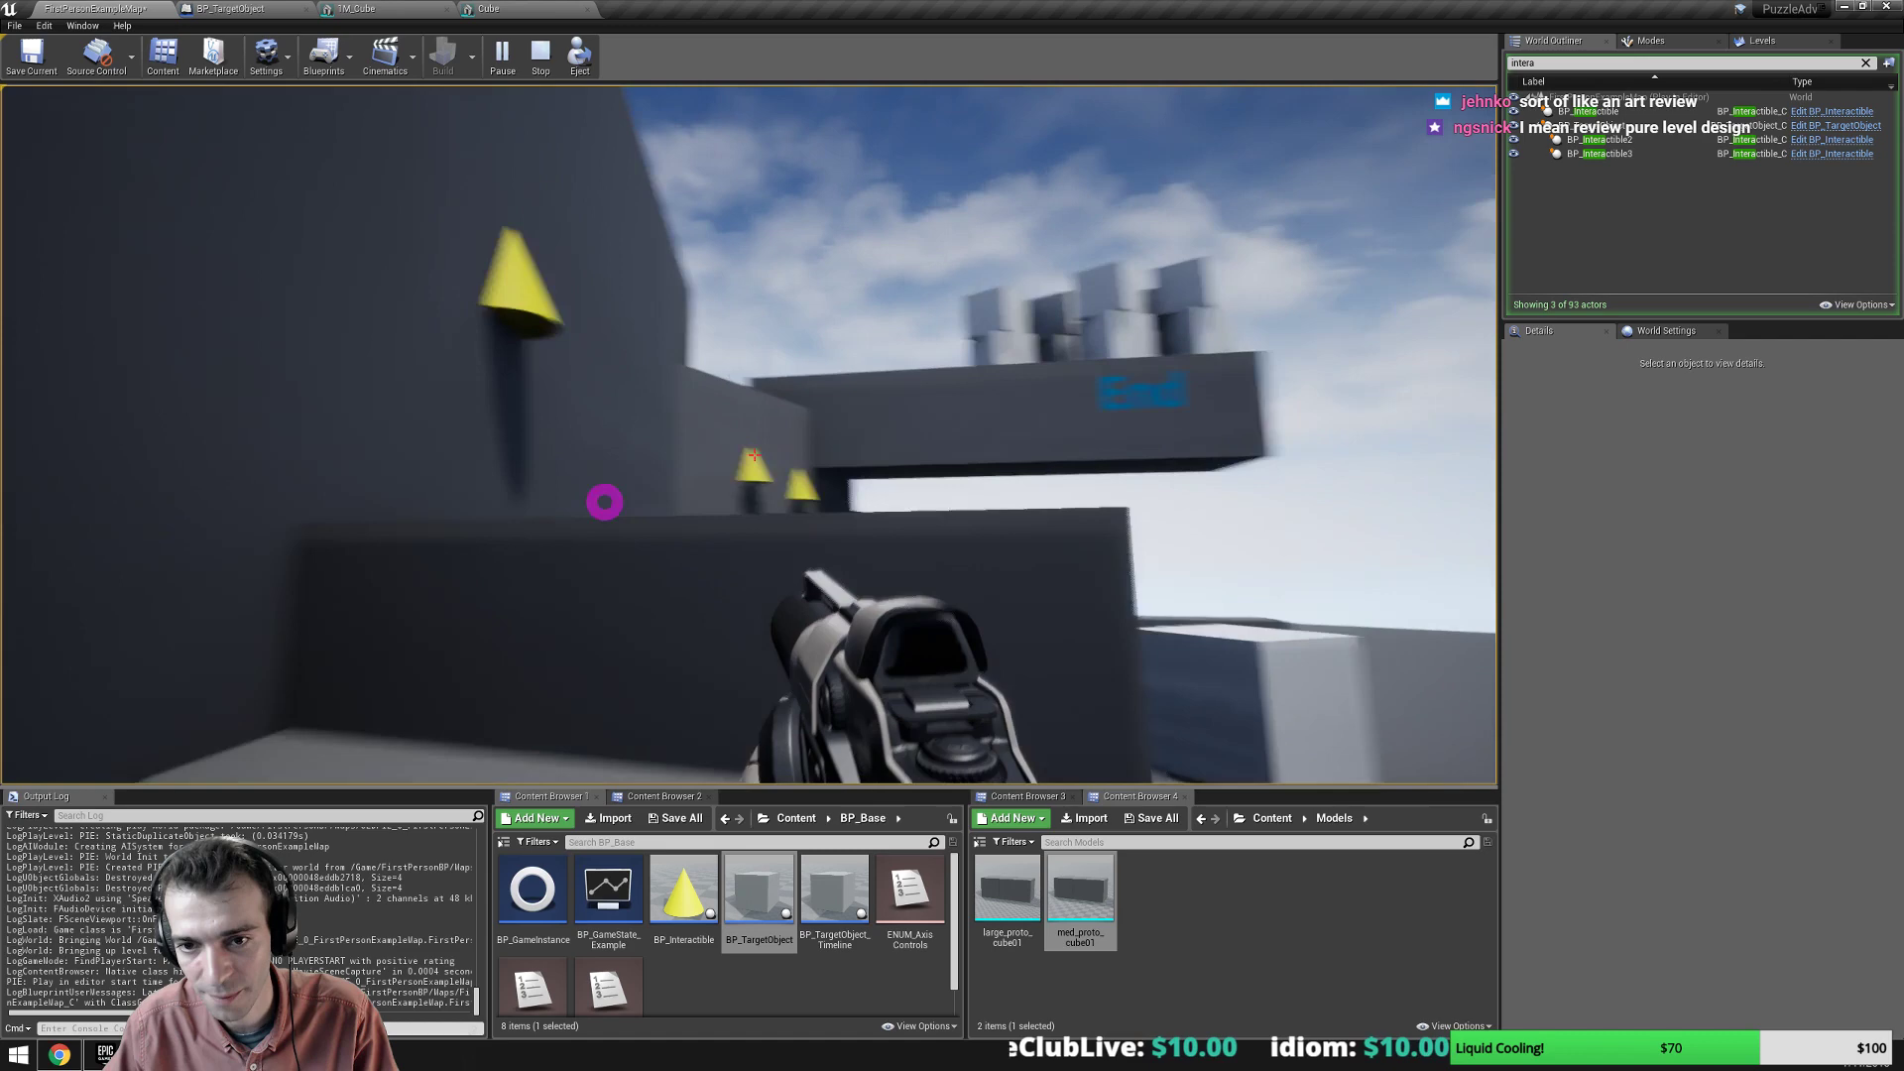
pyautogui.press('w')
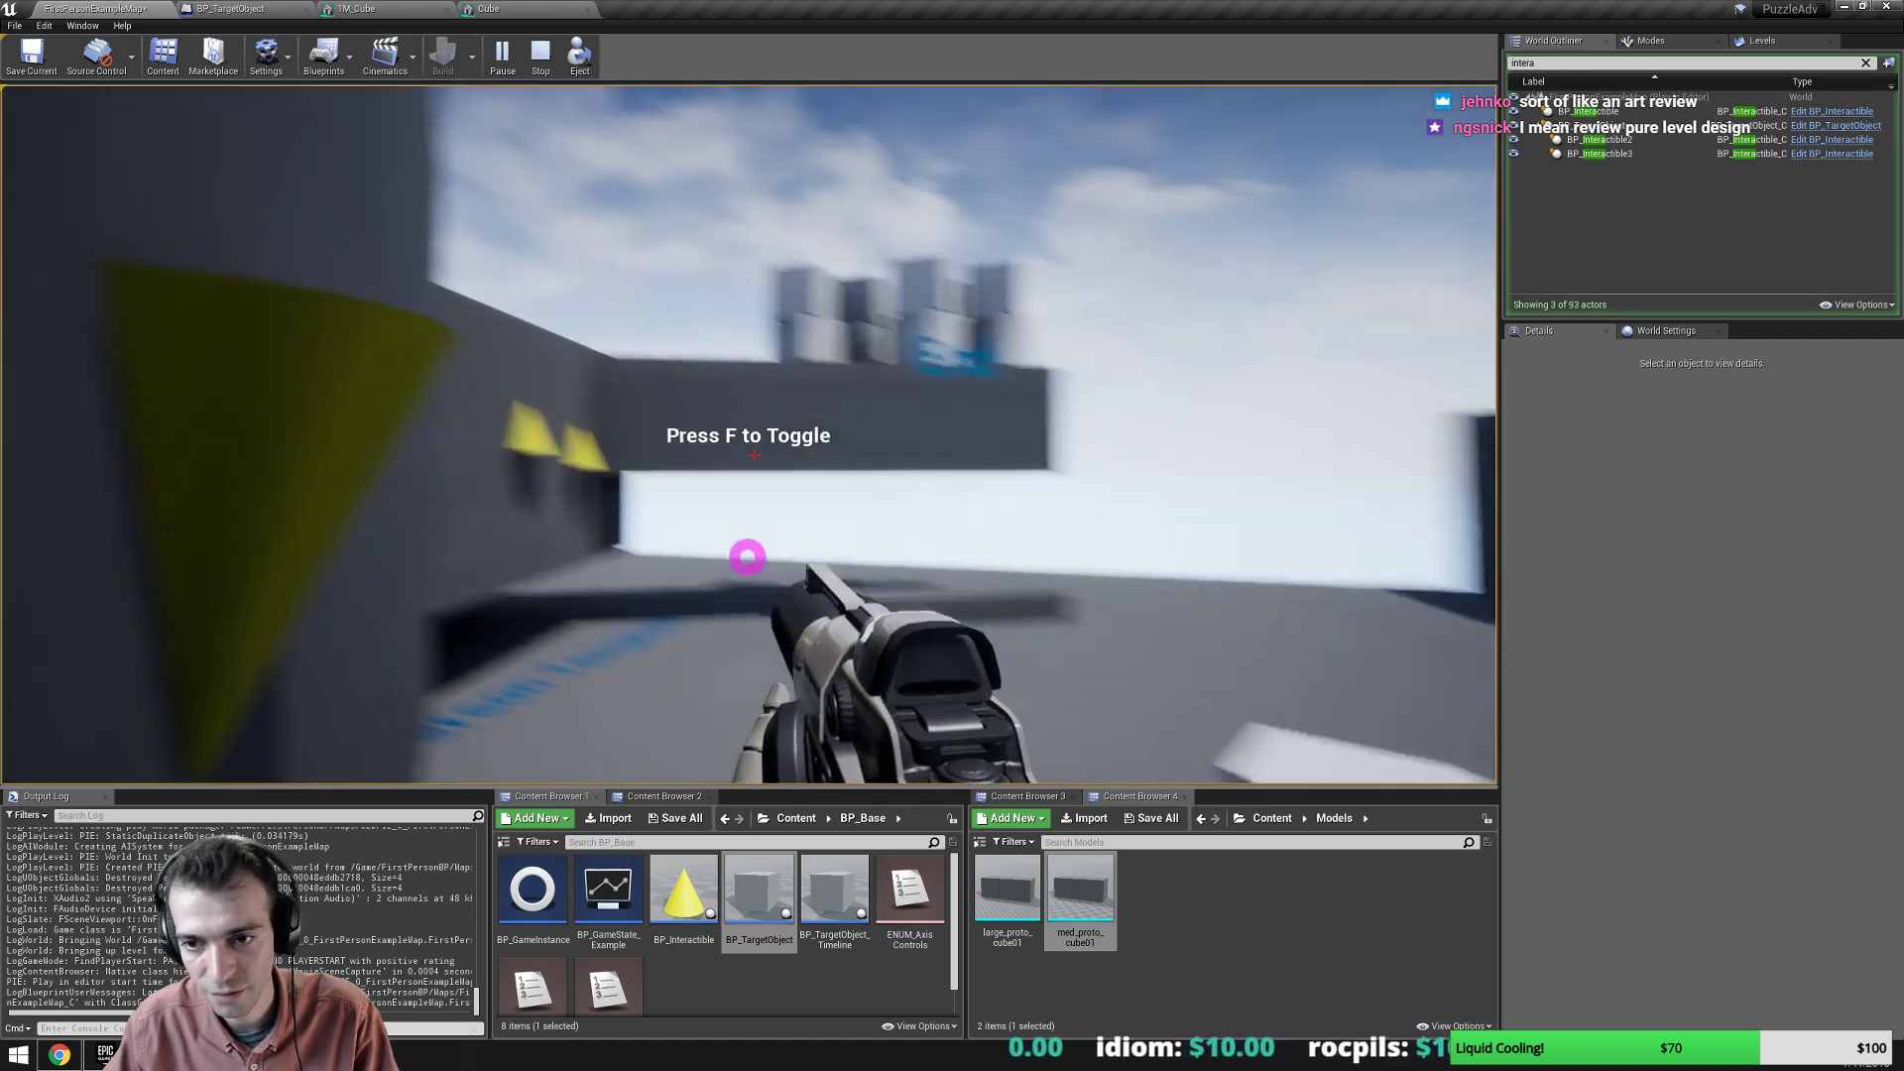
pyautogui.press('w')
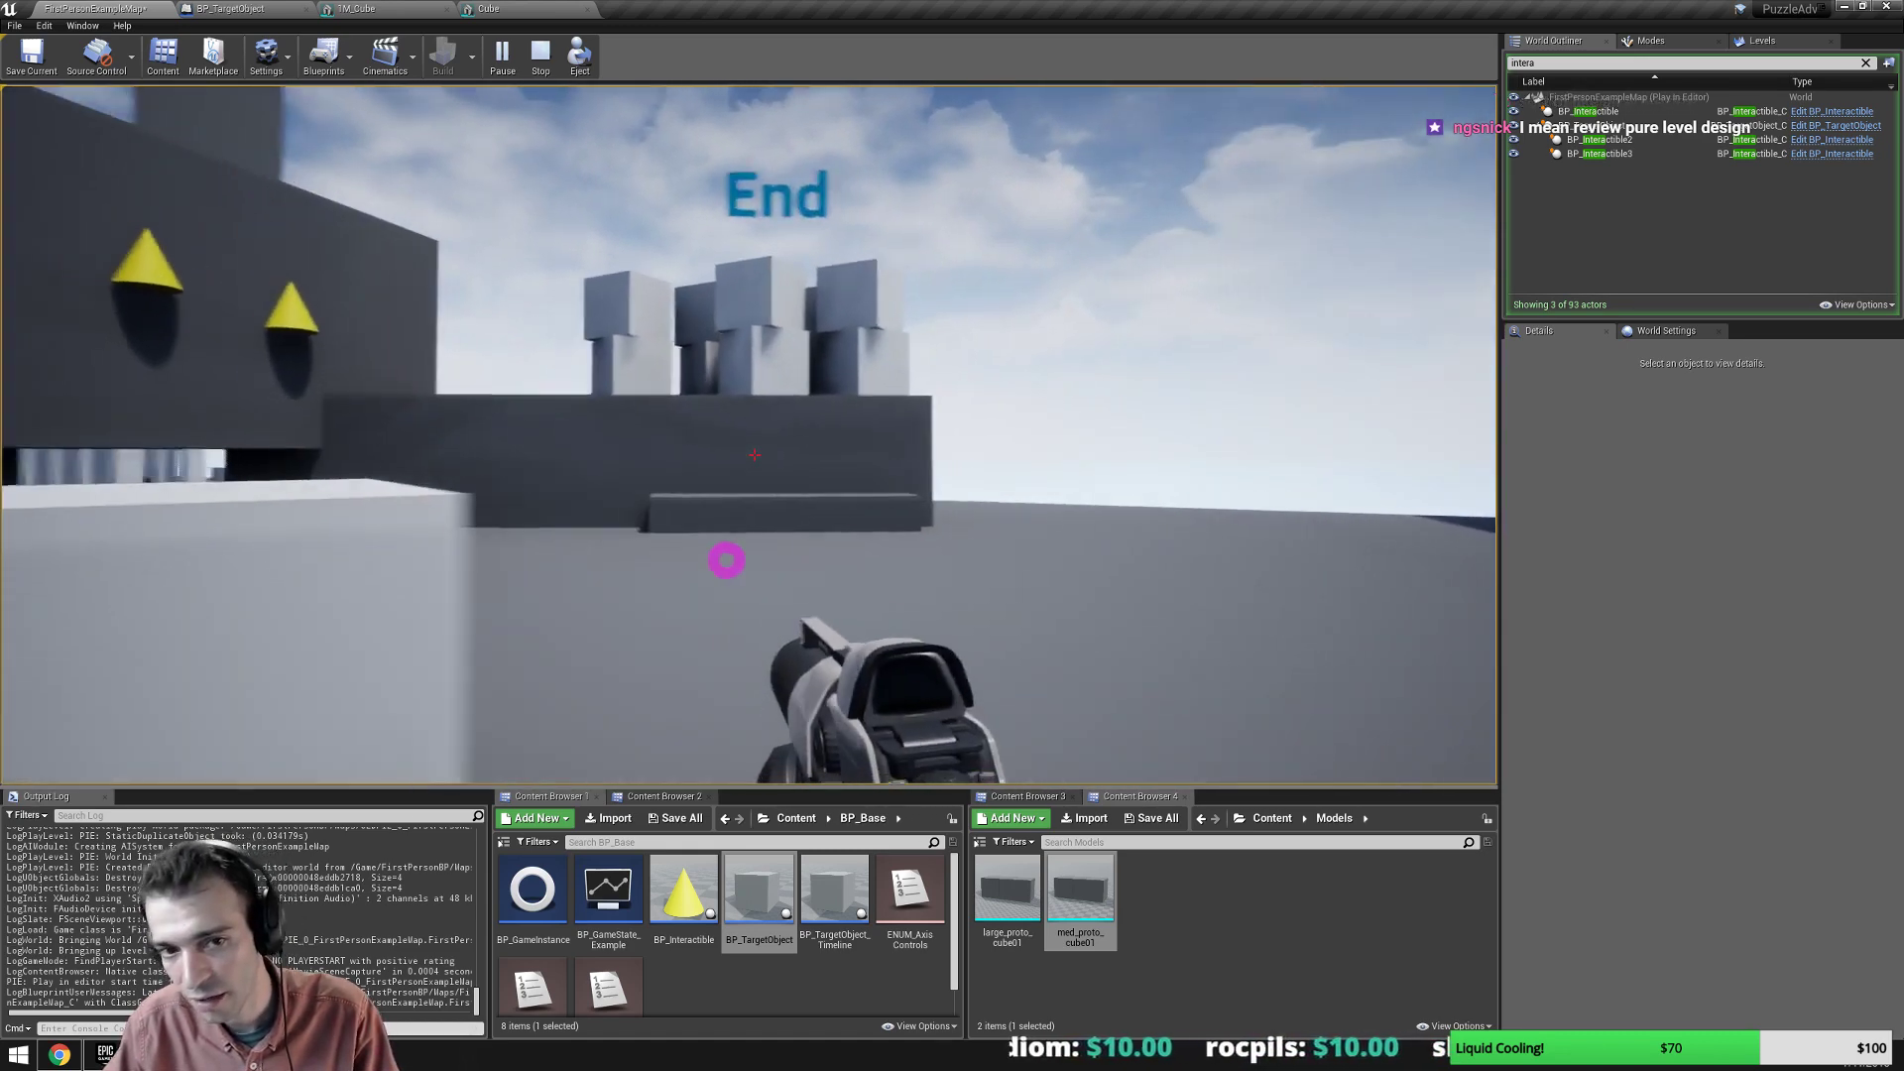
# Walk to the End platform, shoot the stacked cubes on it and jump up onto it.
pyautogui.press('w')
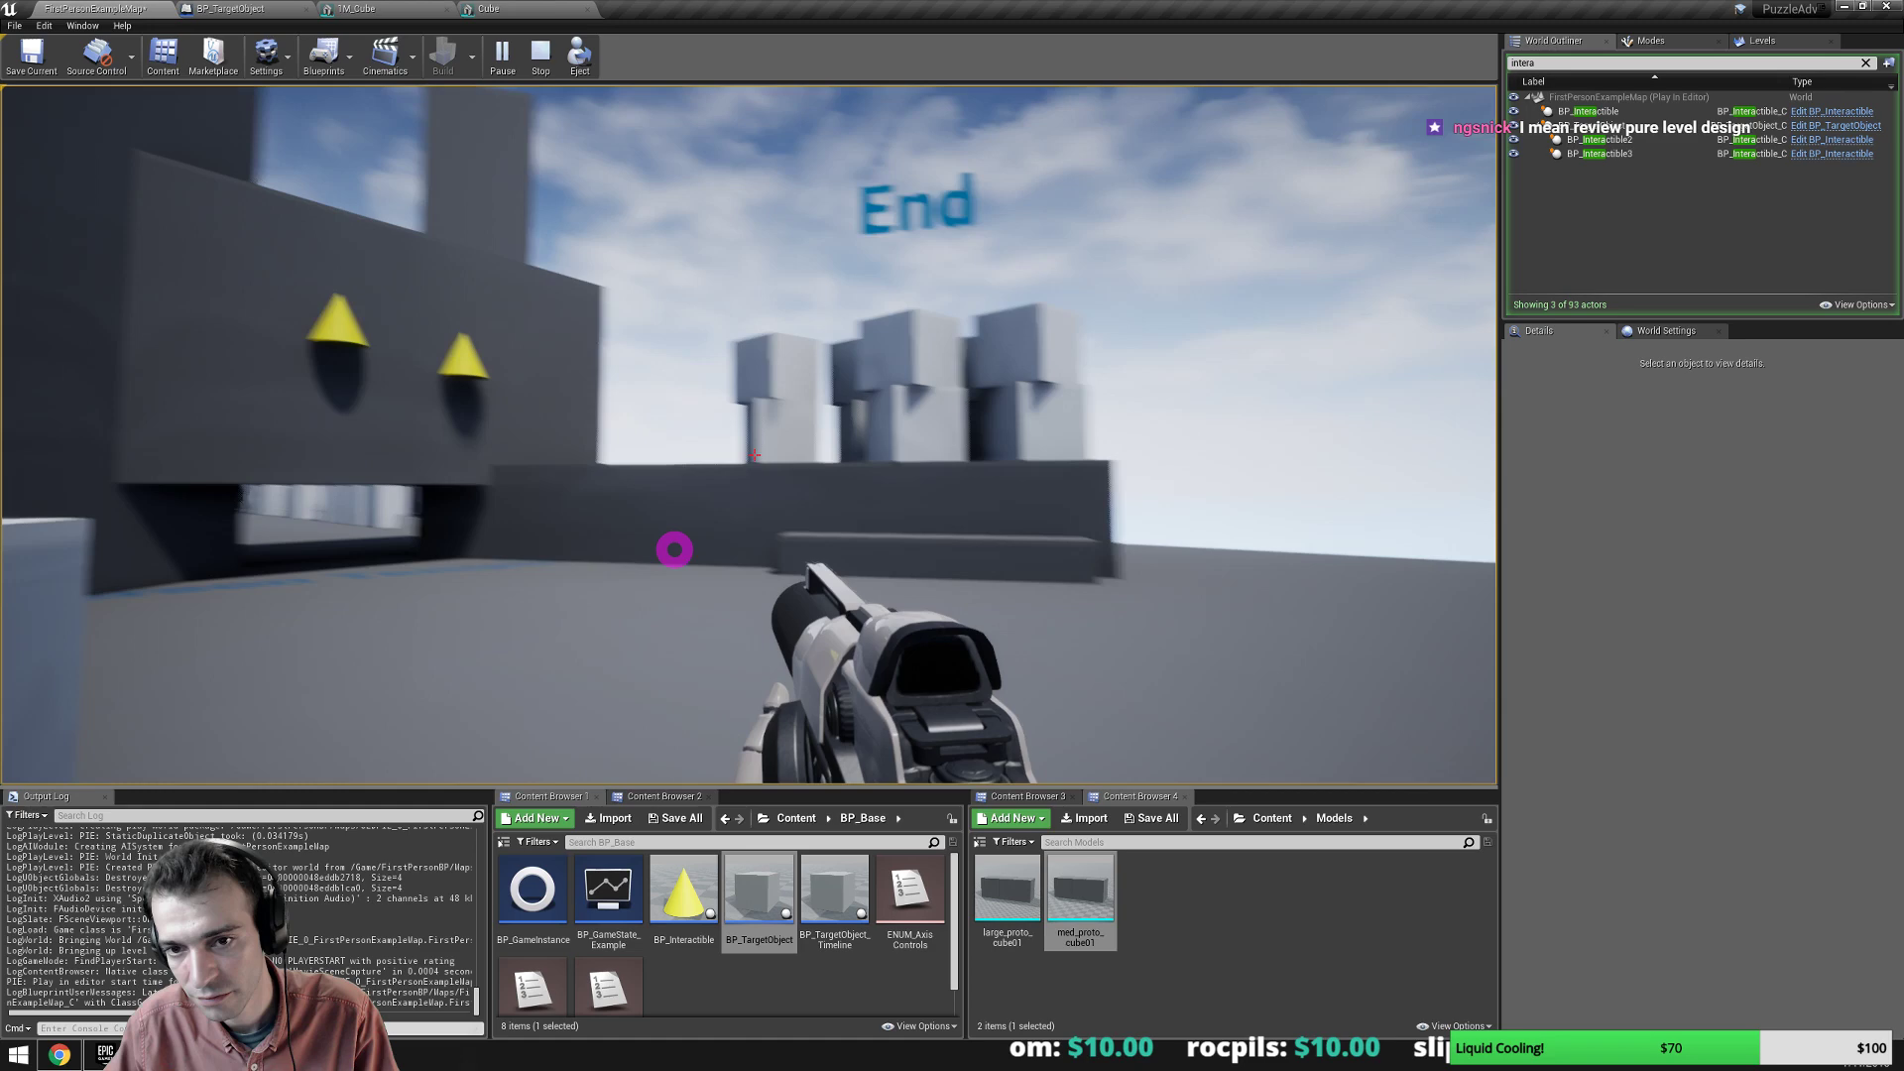
pyautogui.press('w')
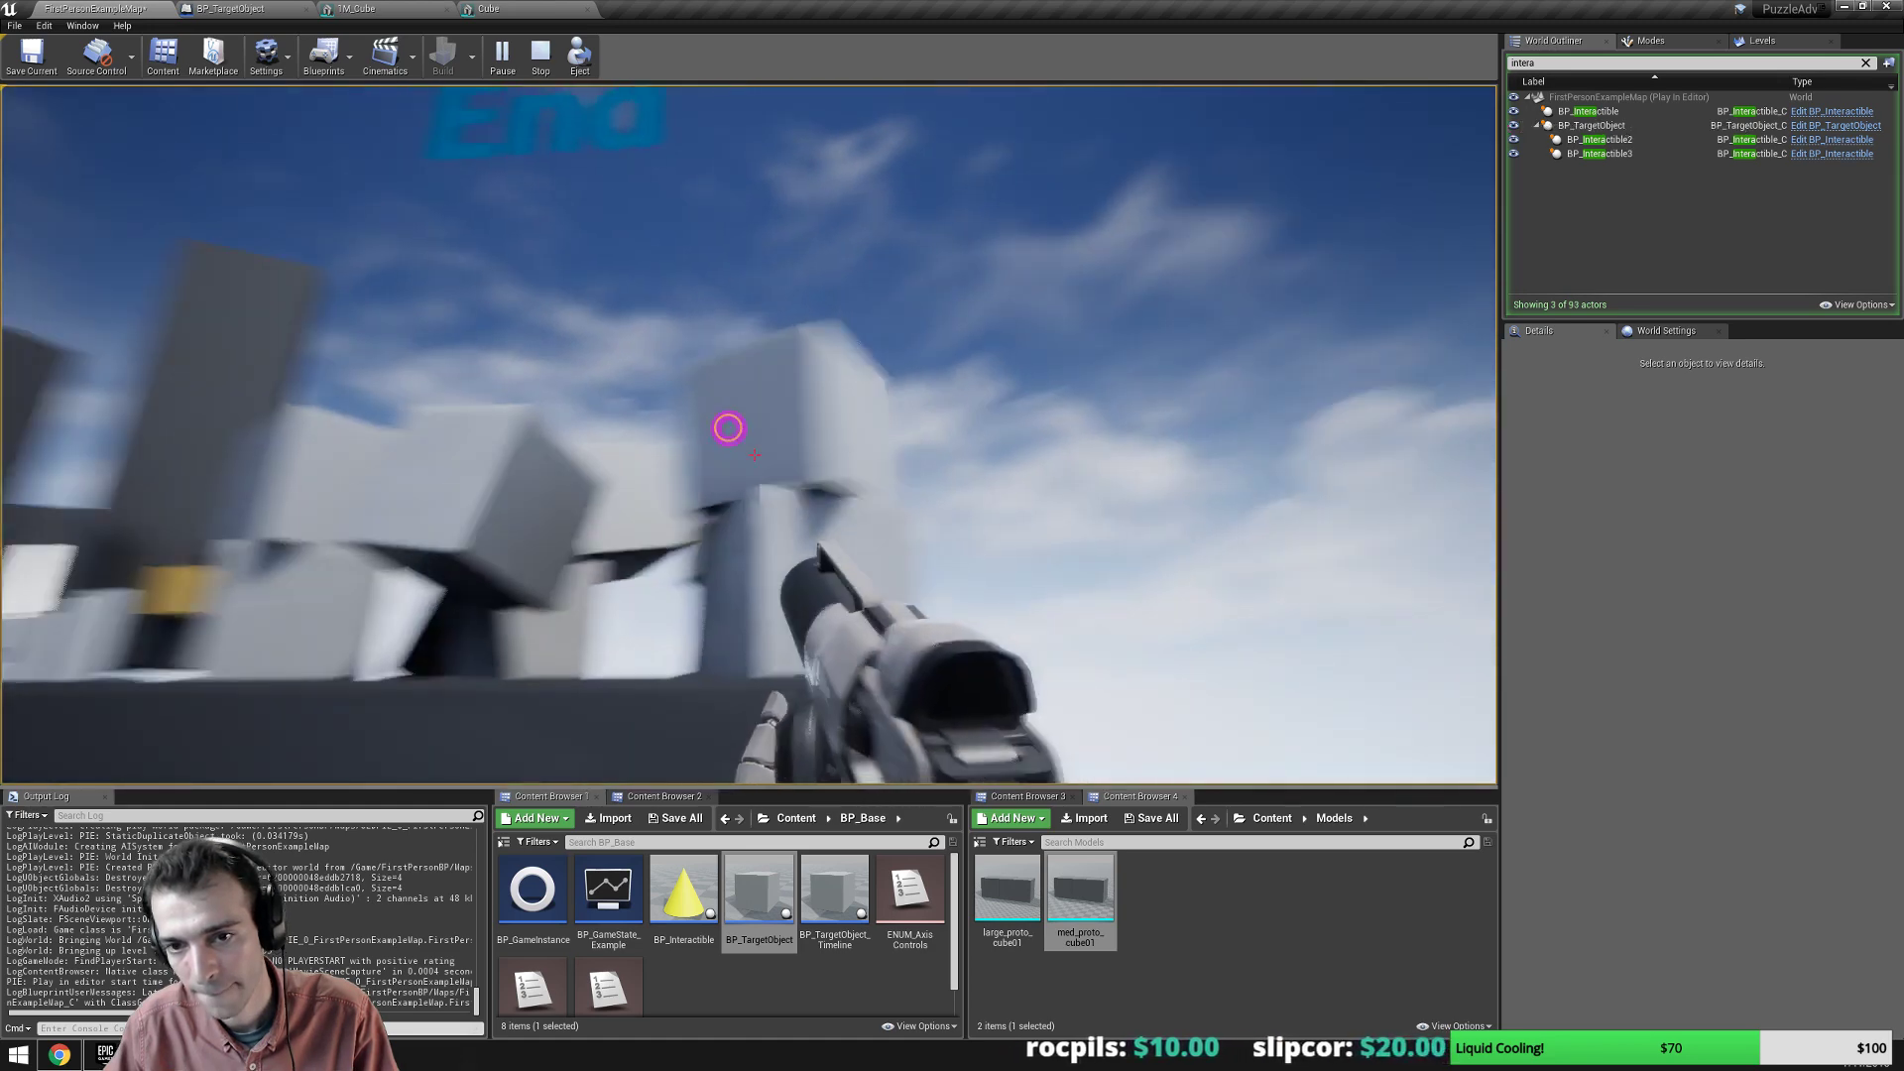
pyautogui.click(754, 455)
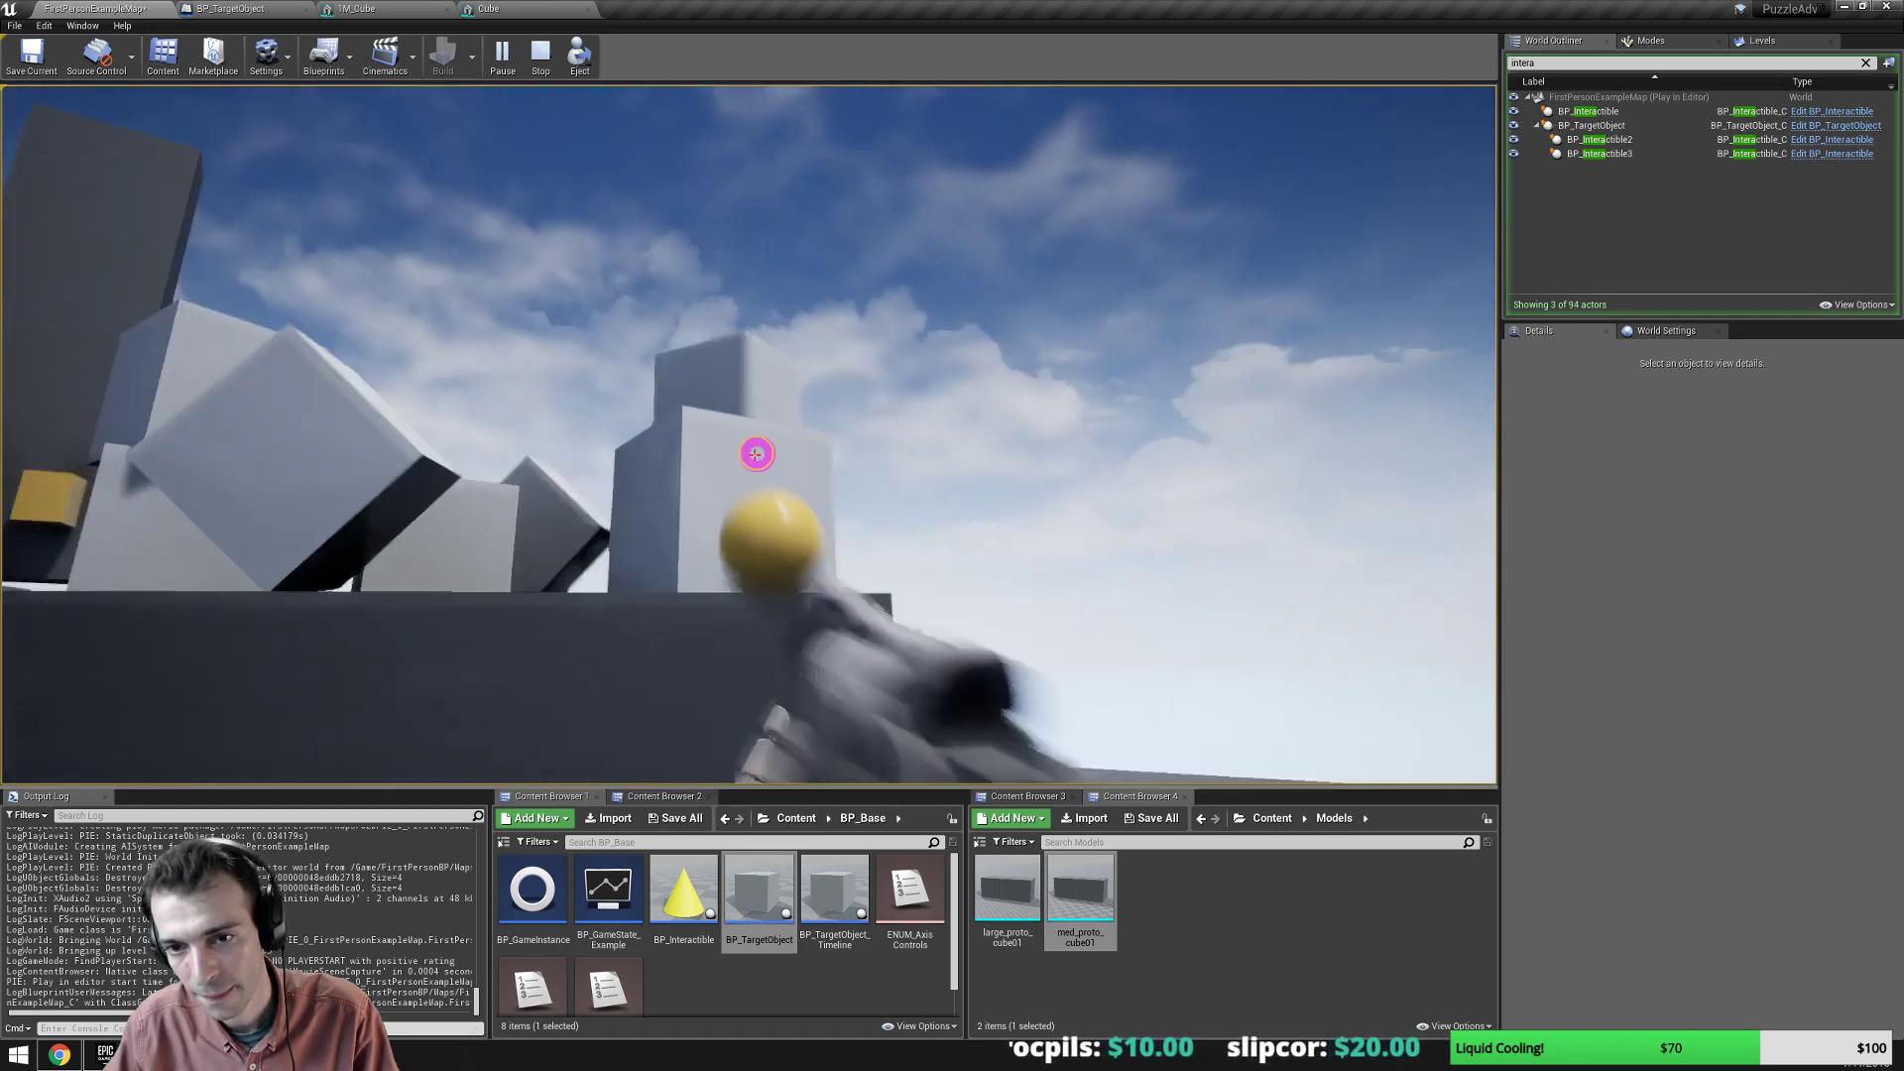
pyautogui.press('s')
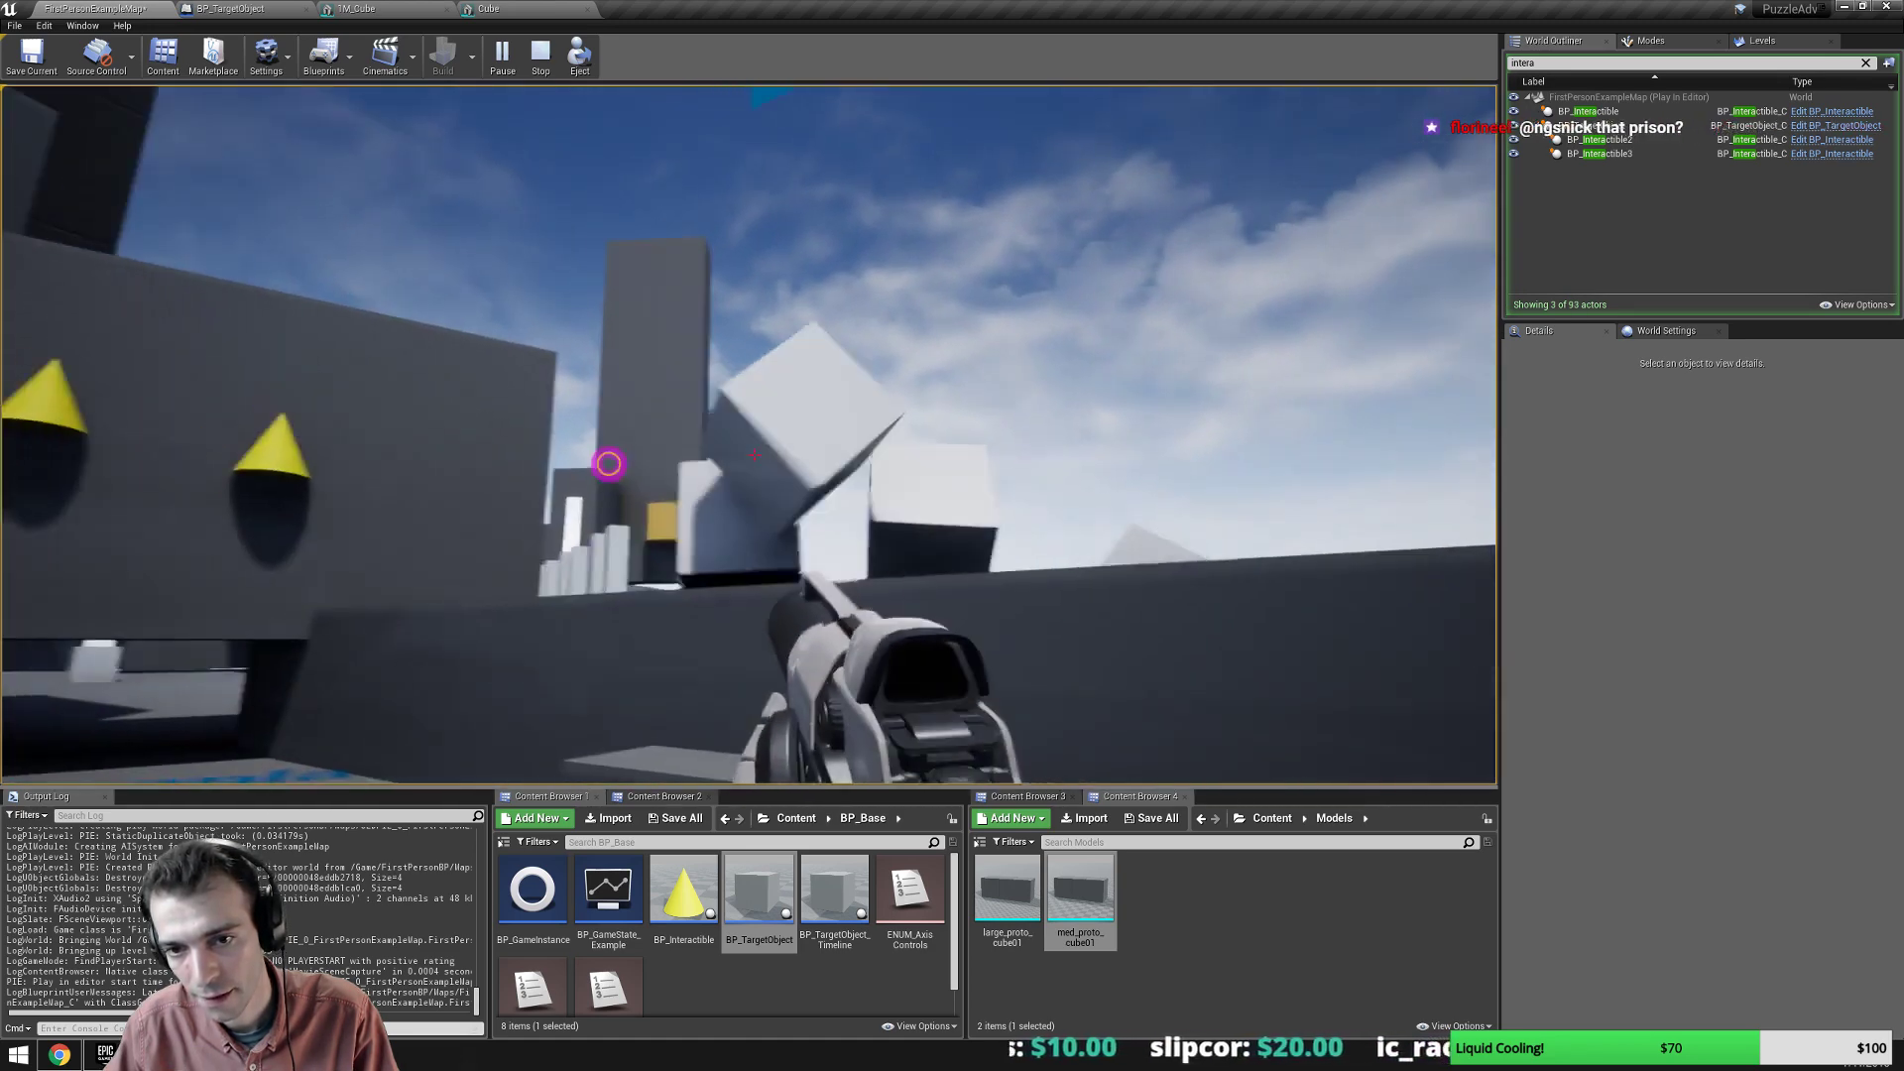
pyautogui.click(754, 454)
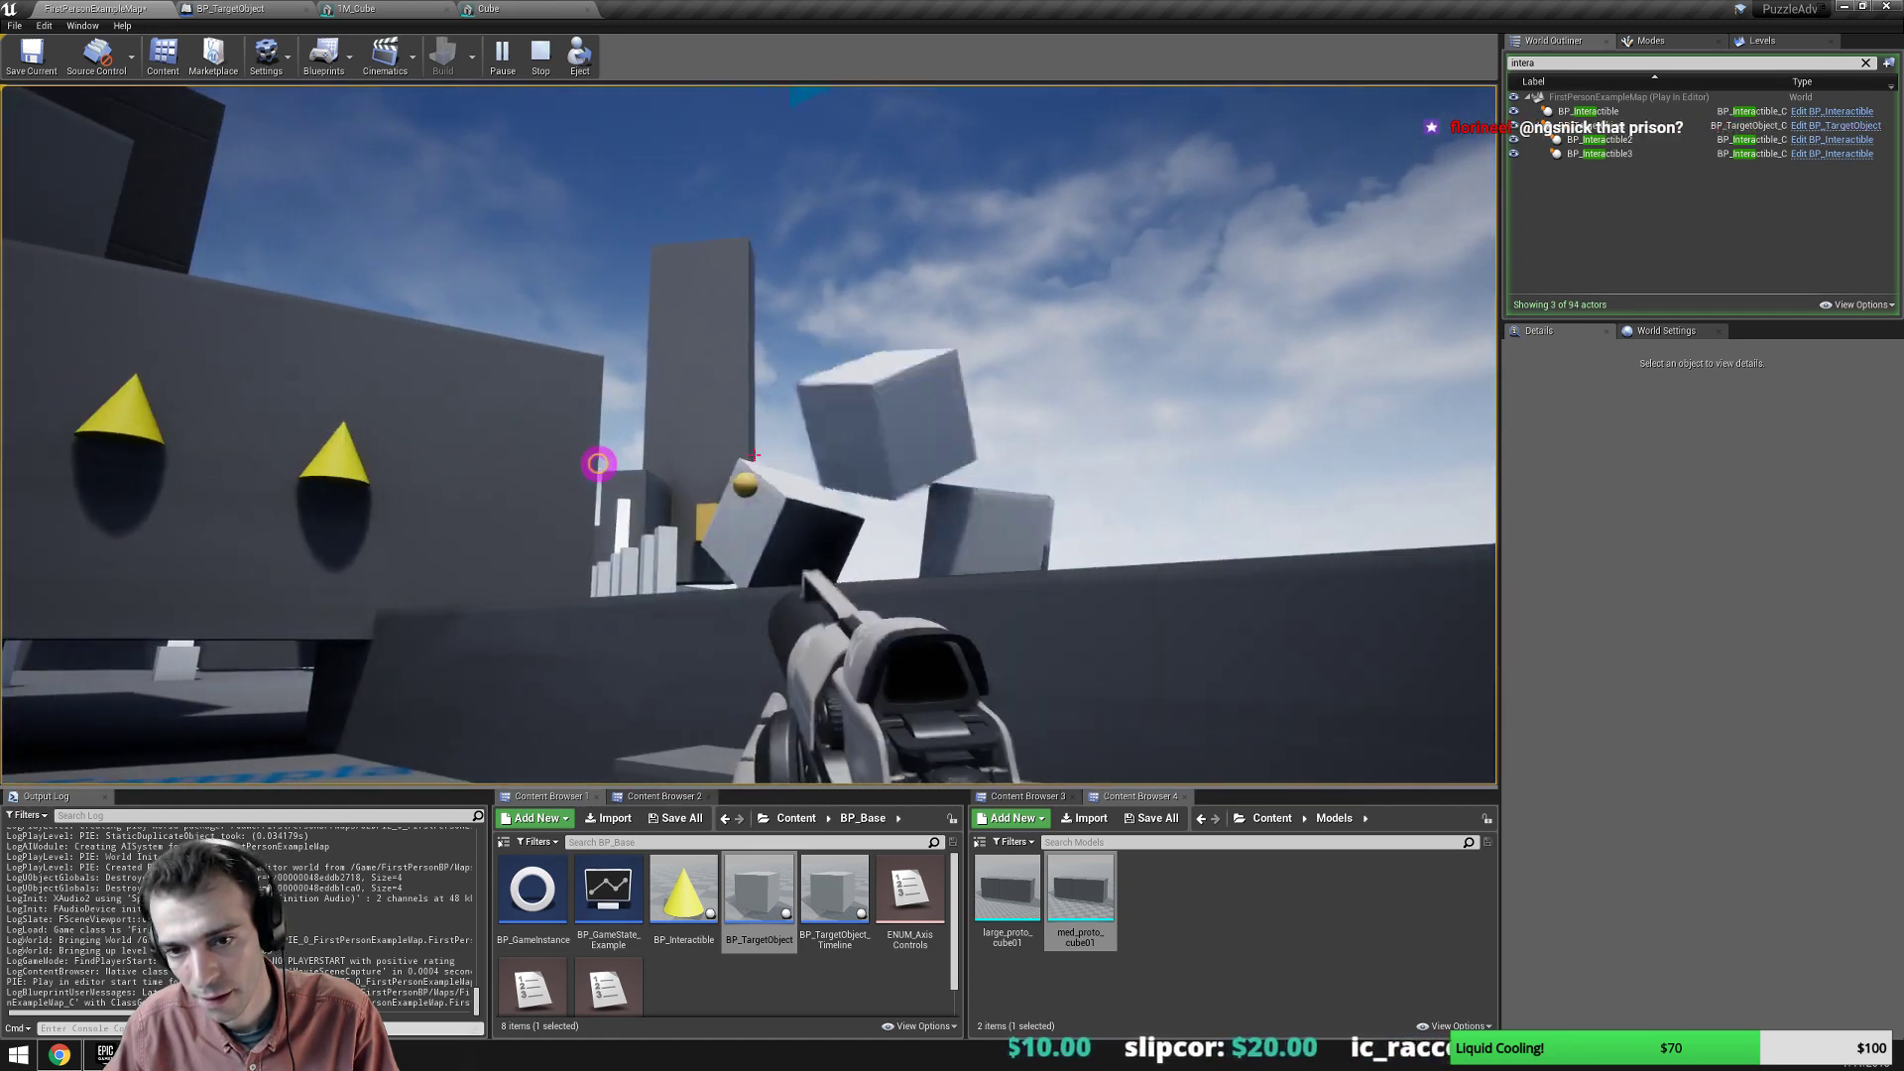
pyautogui.click(655, 454)
pyautogui.press('w')
pyautogui.press('space')
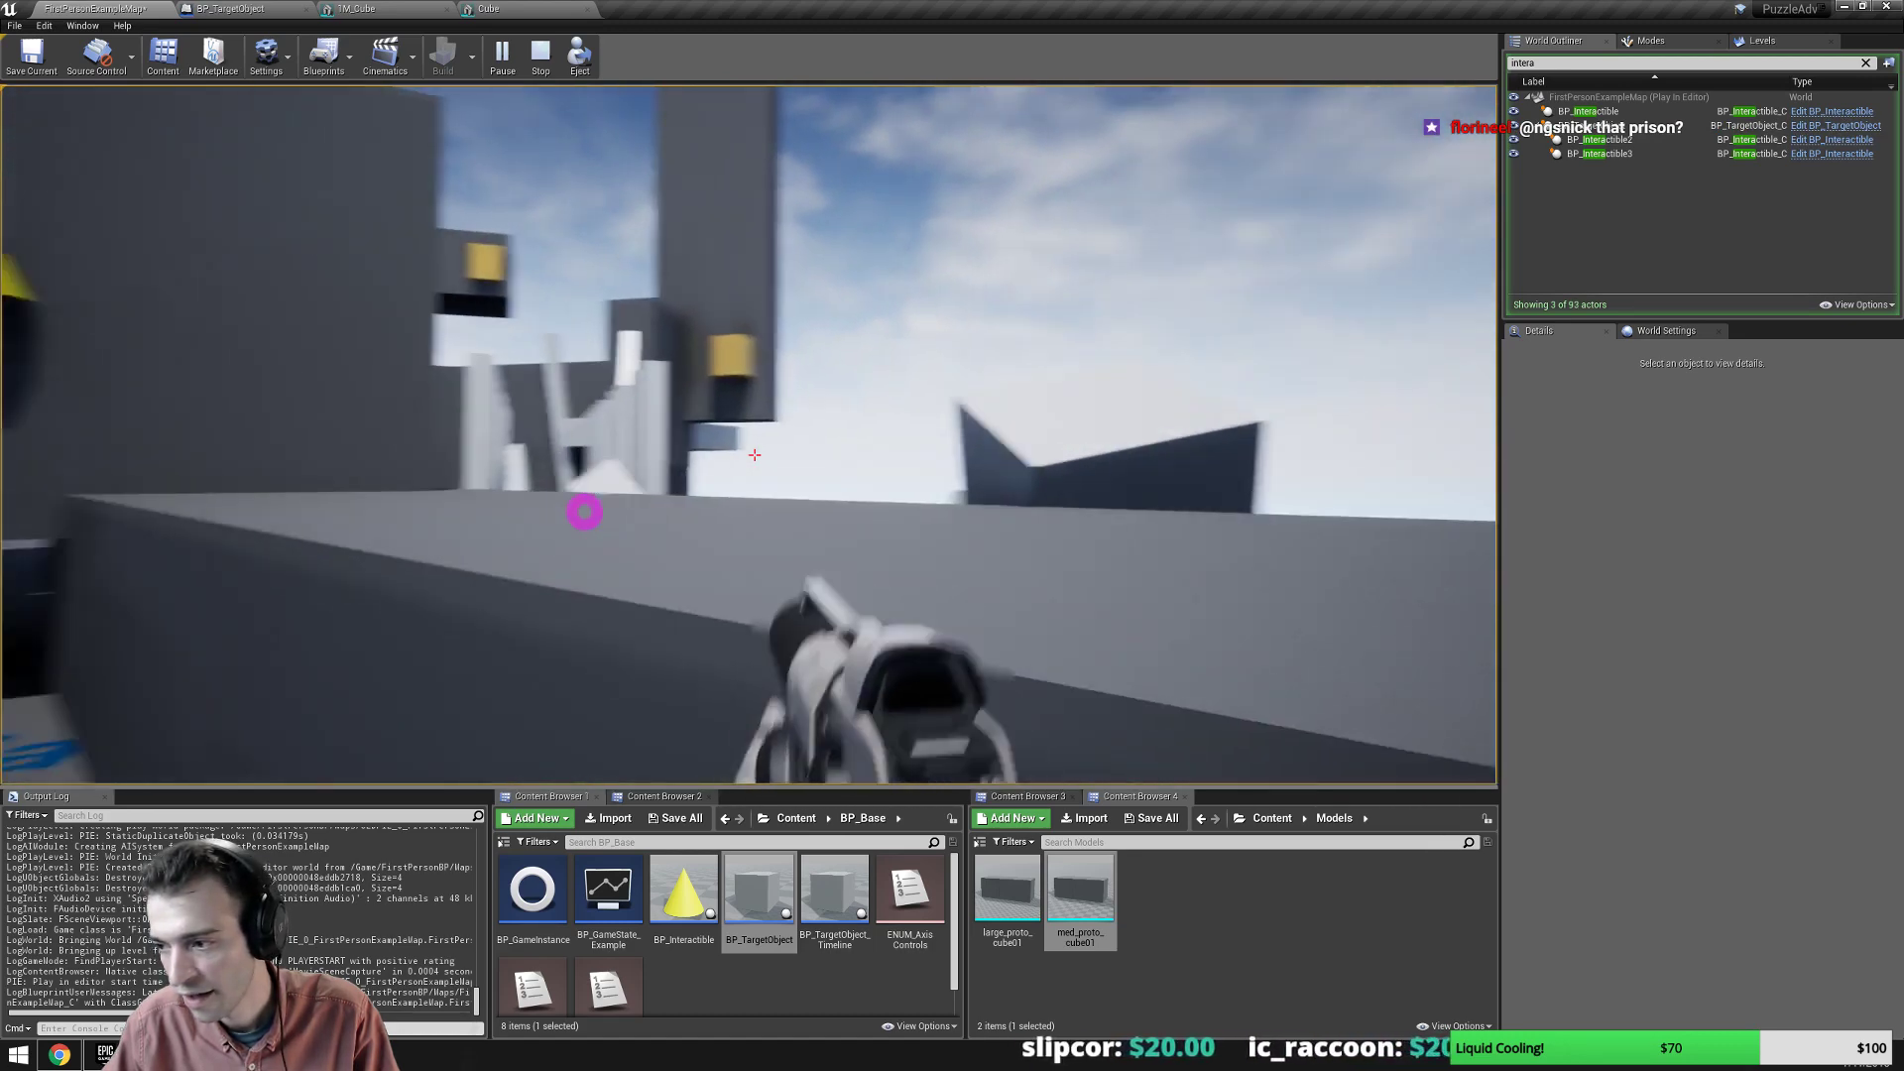
# Approach the two cones on the hanging block, test its rotation and end the playtest.
pyautogui.press('w')
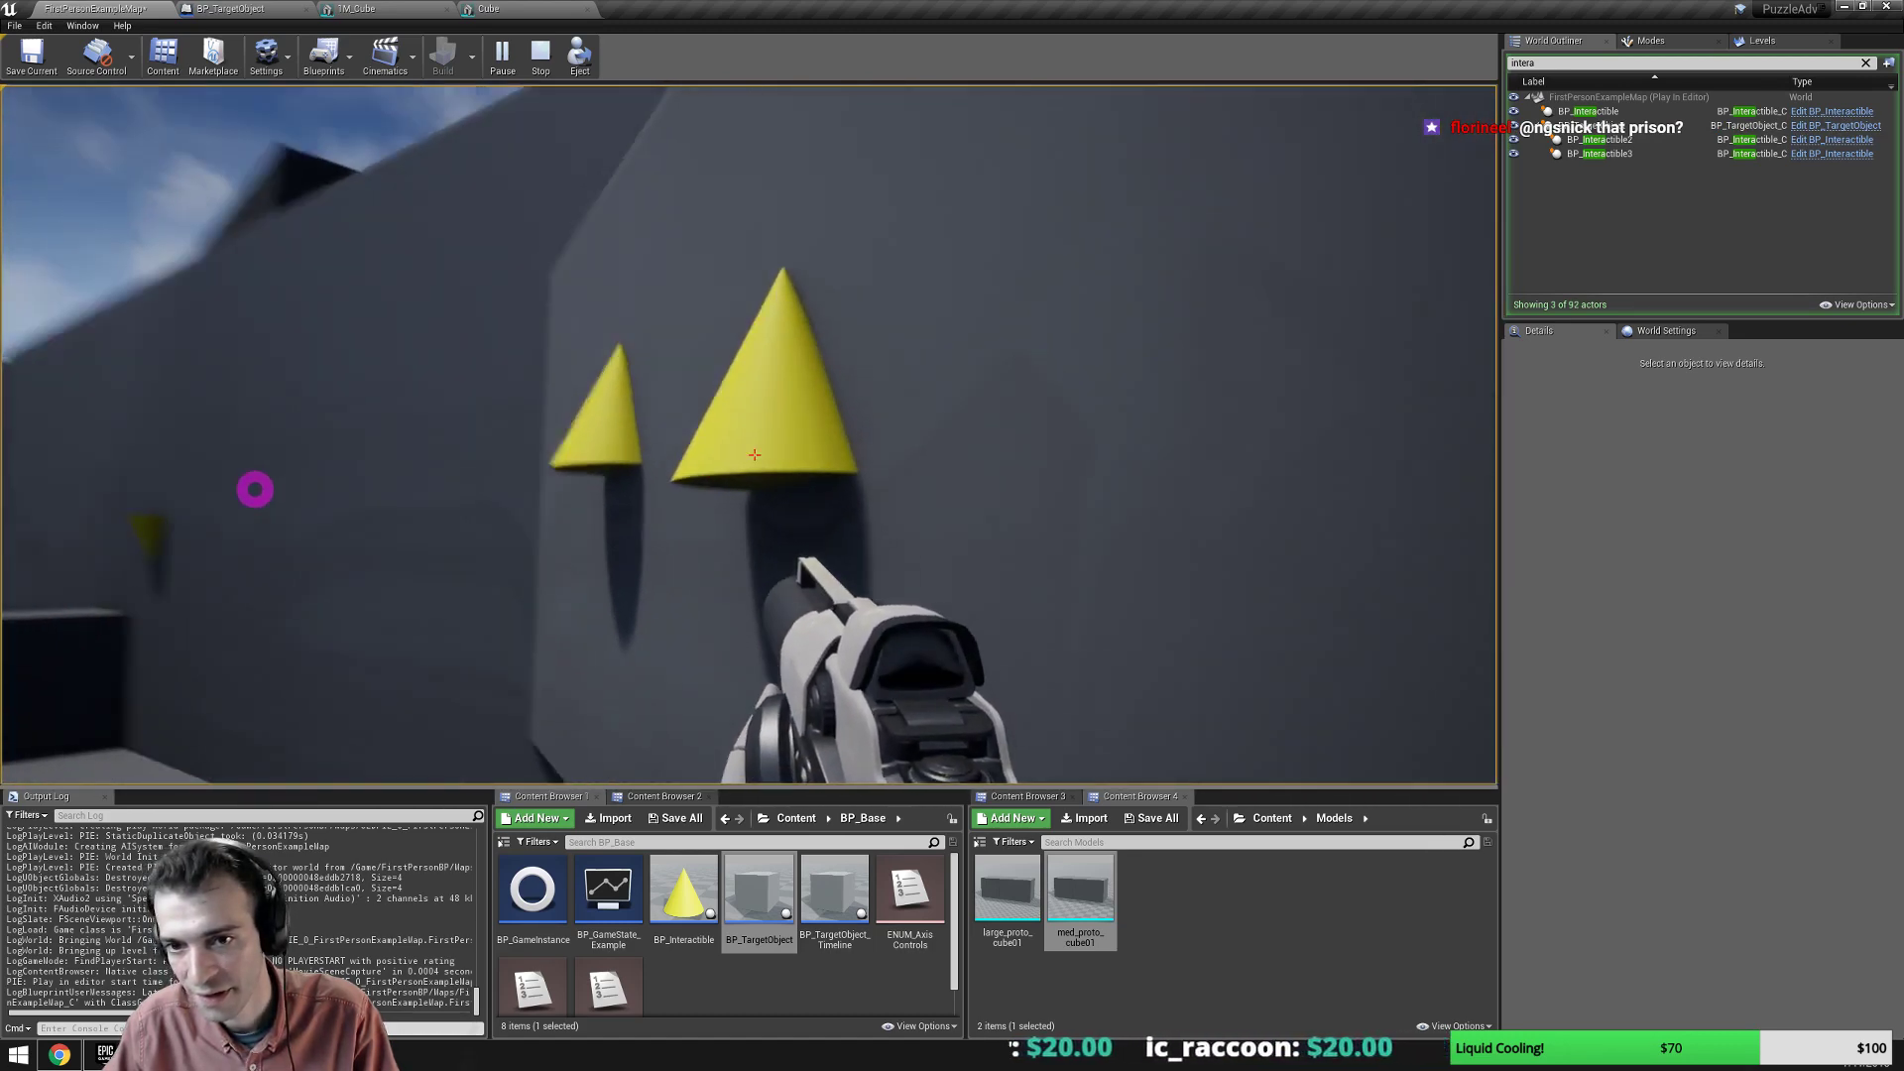
pyautogui.press('w')
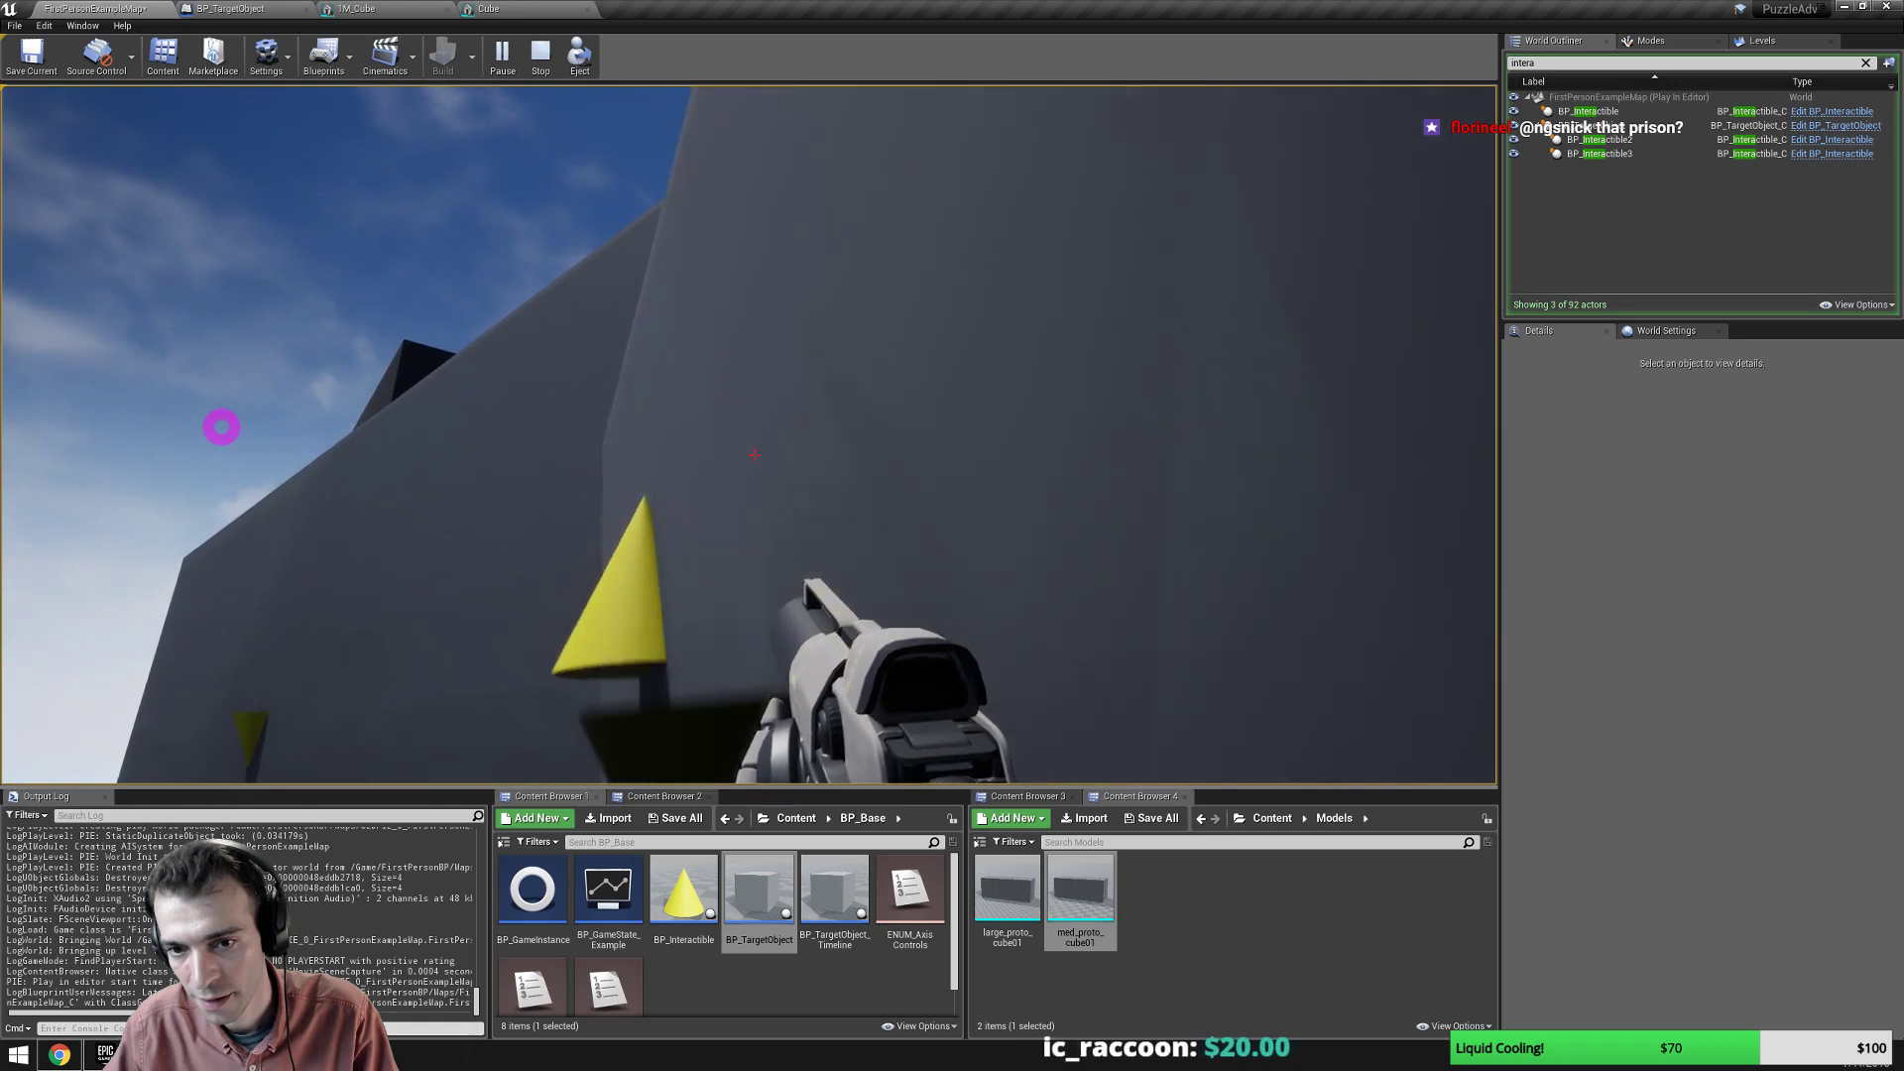
pyautogui.press('s')
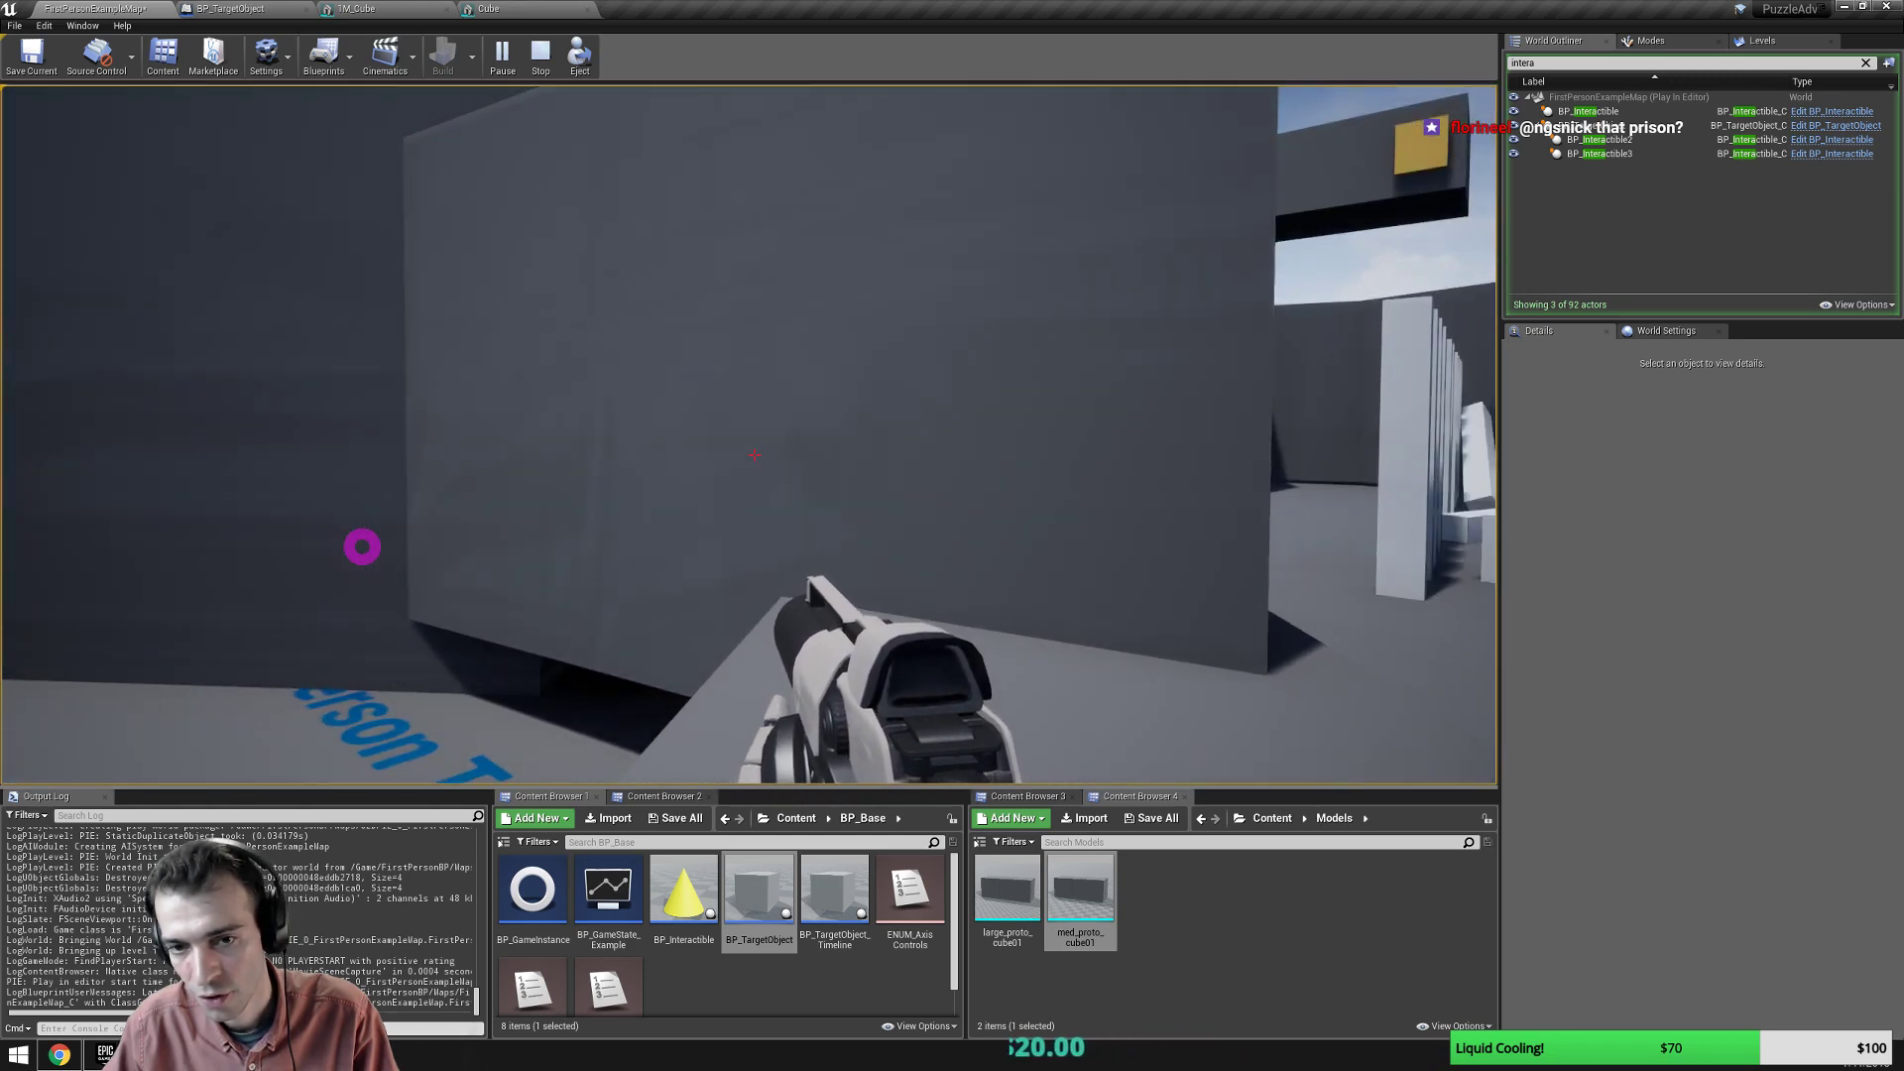
pyautogui.press('Escape')
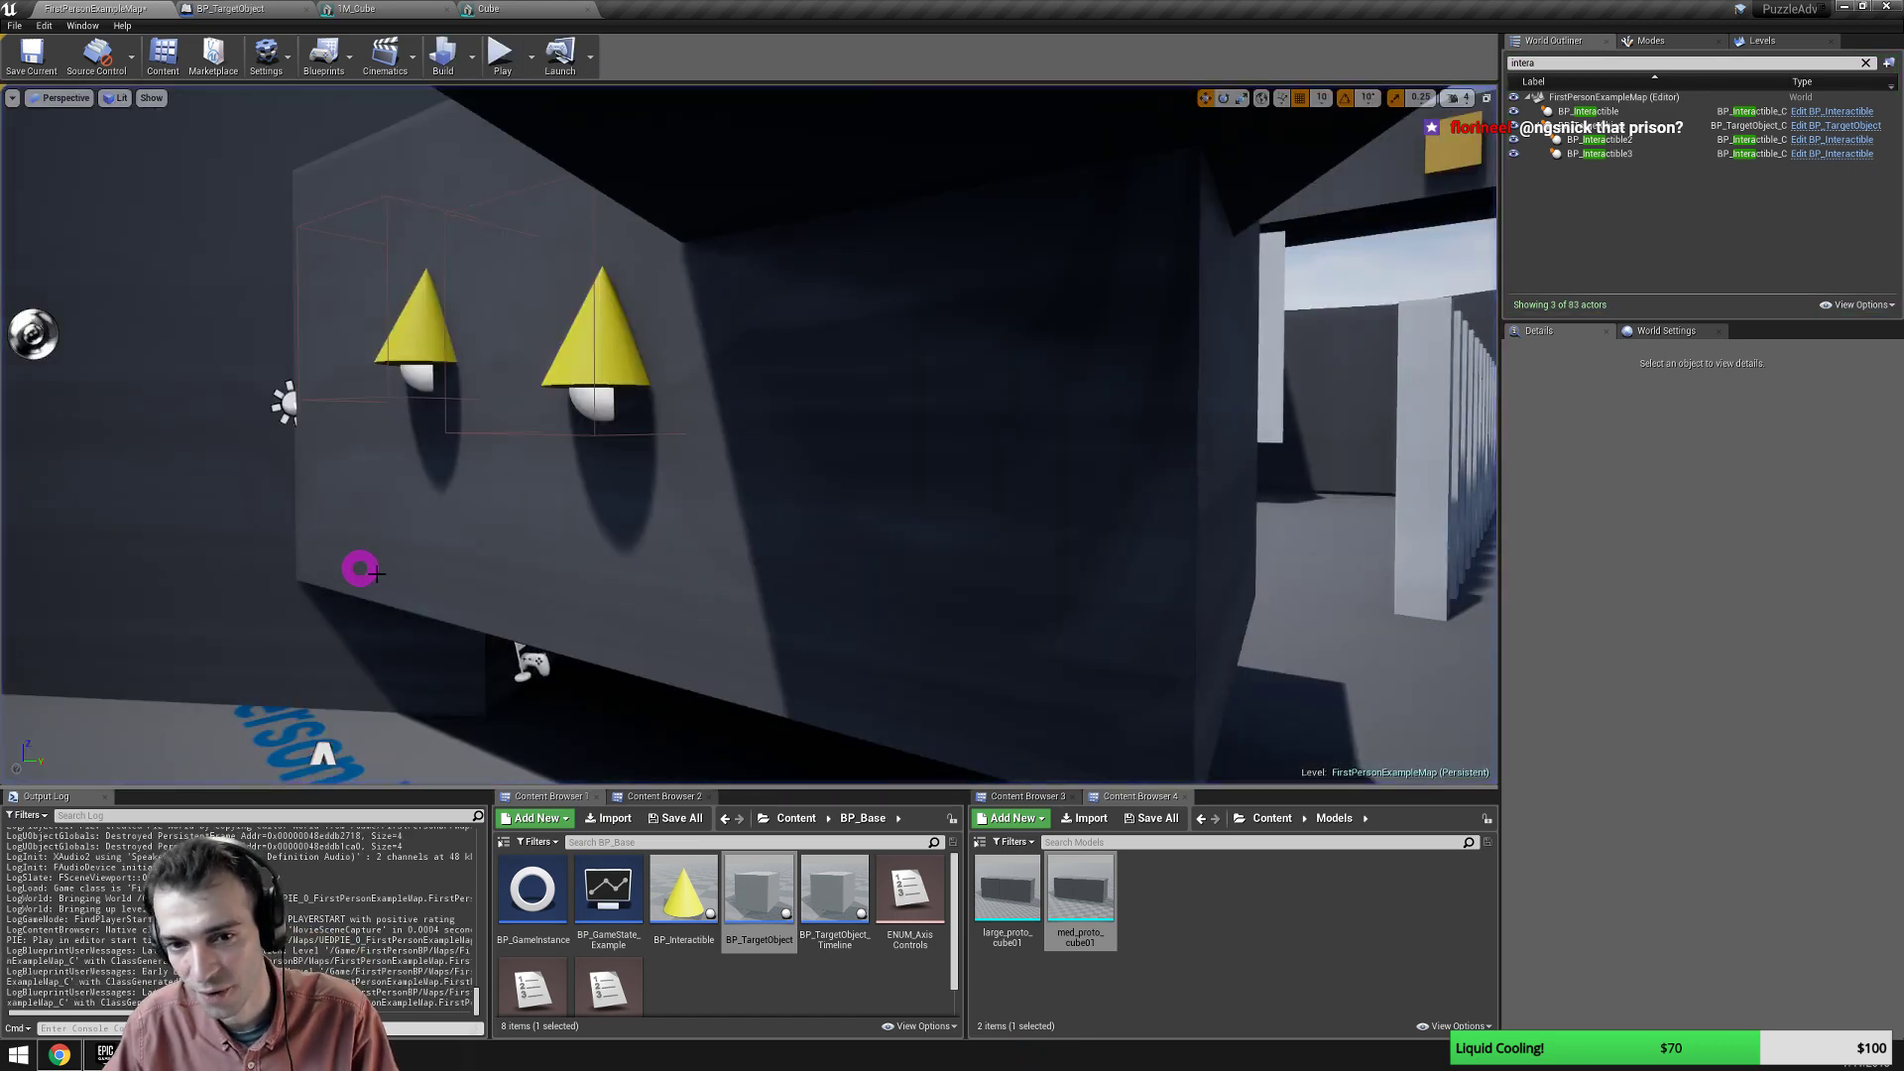
# Switch the gizmo to local space for BP_TargetObject, set its Axis Select to Y and save the level.
pyautogui.click(360, 568)
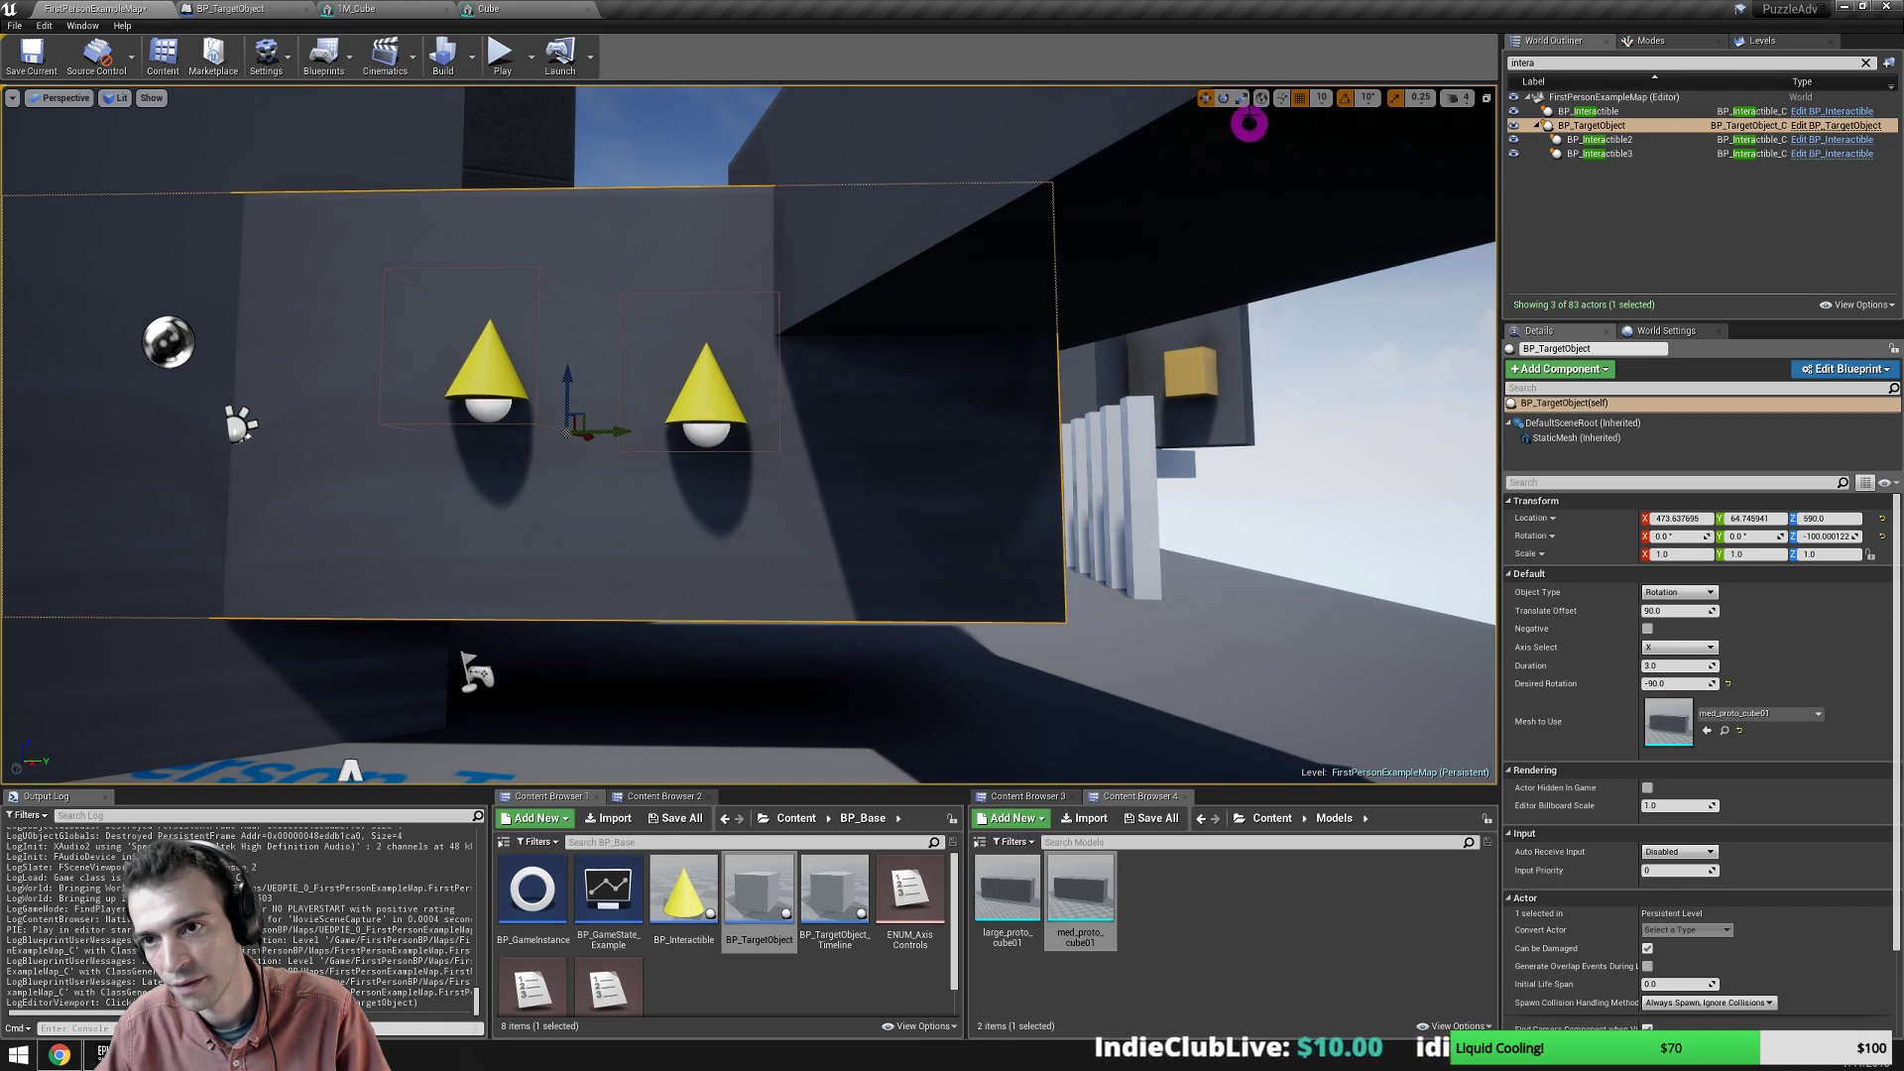
pyautogui.click(1262, 98)
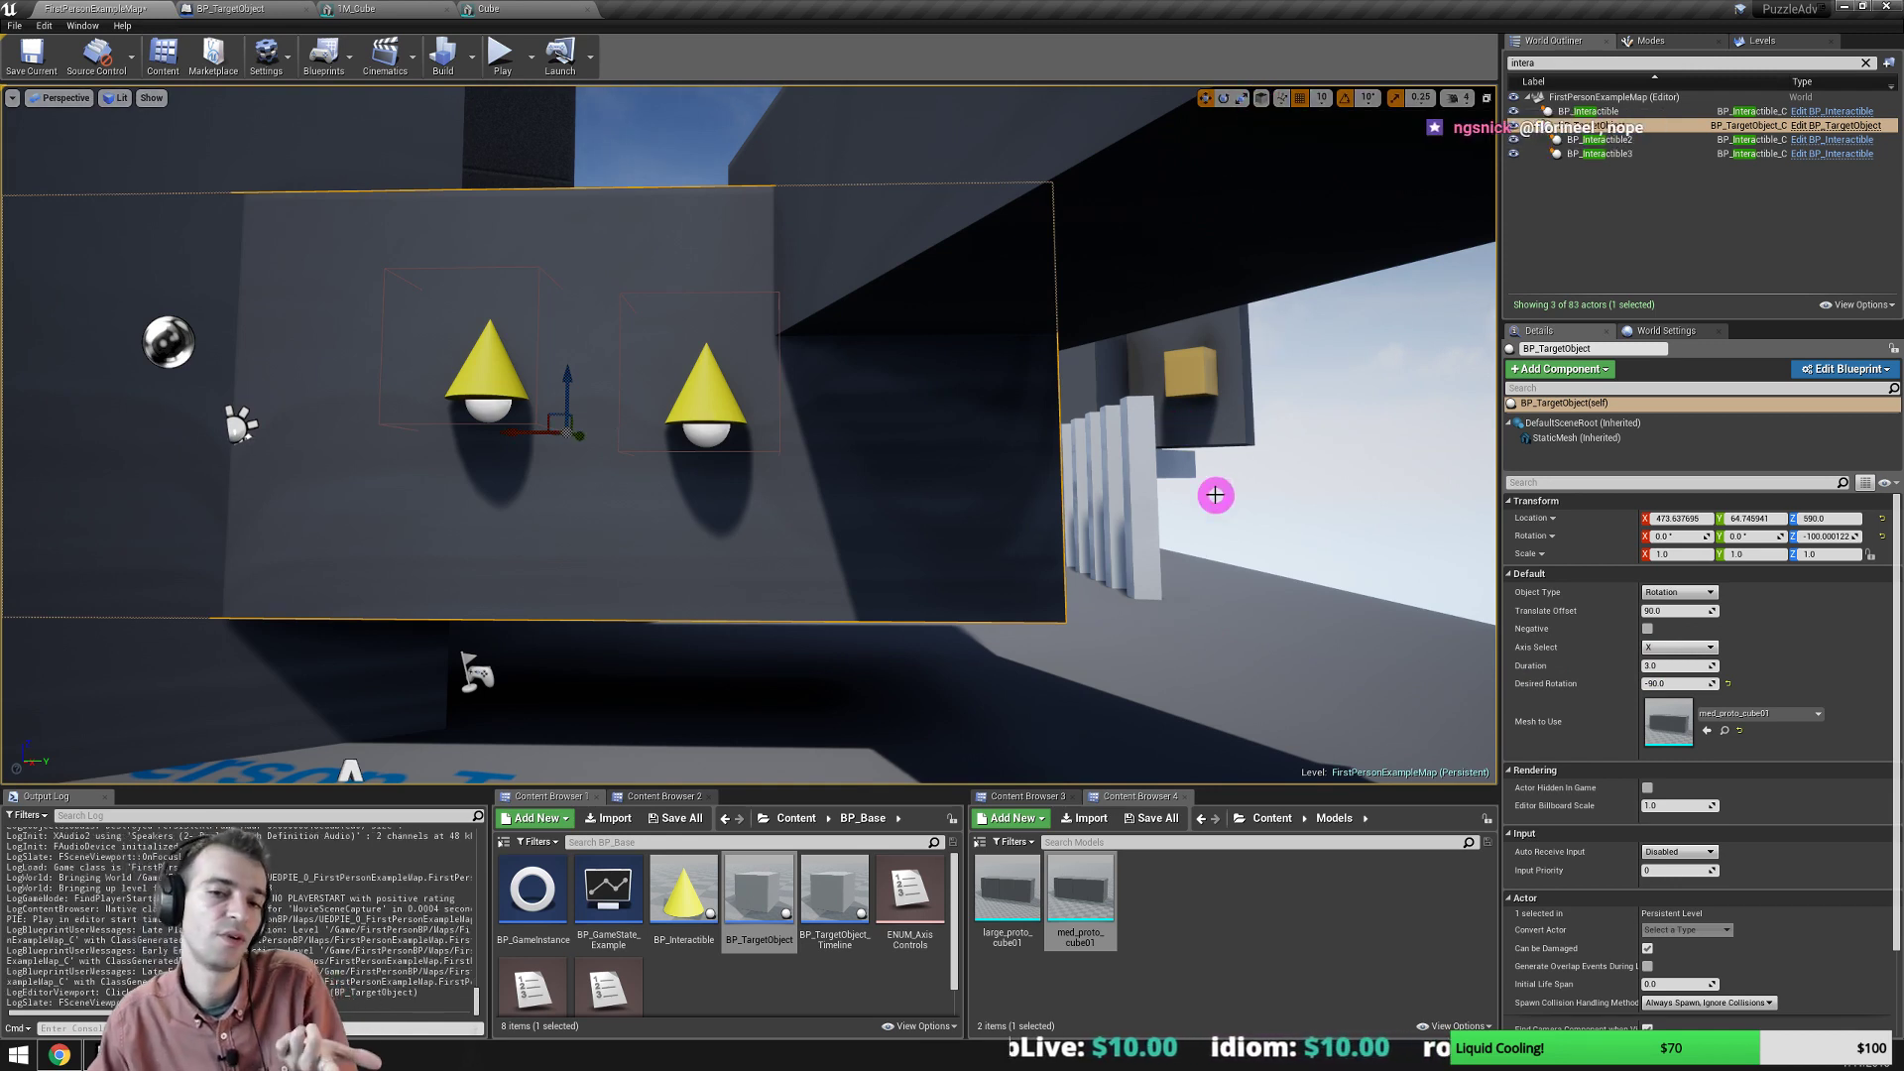
pyautogui.click(1697, 669)
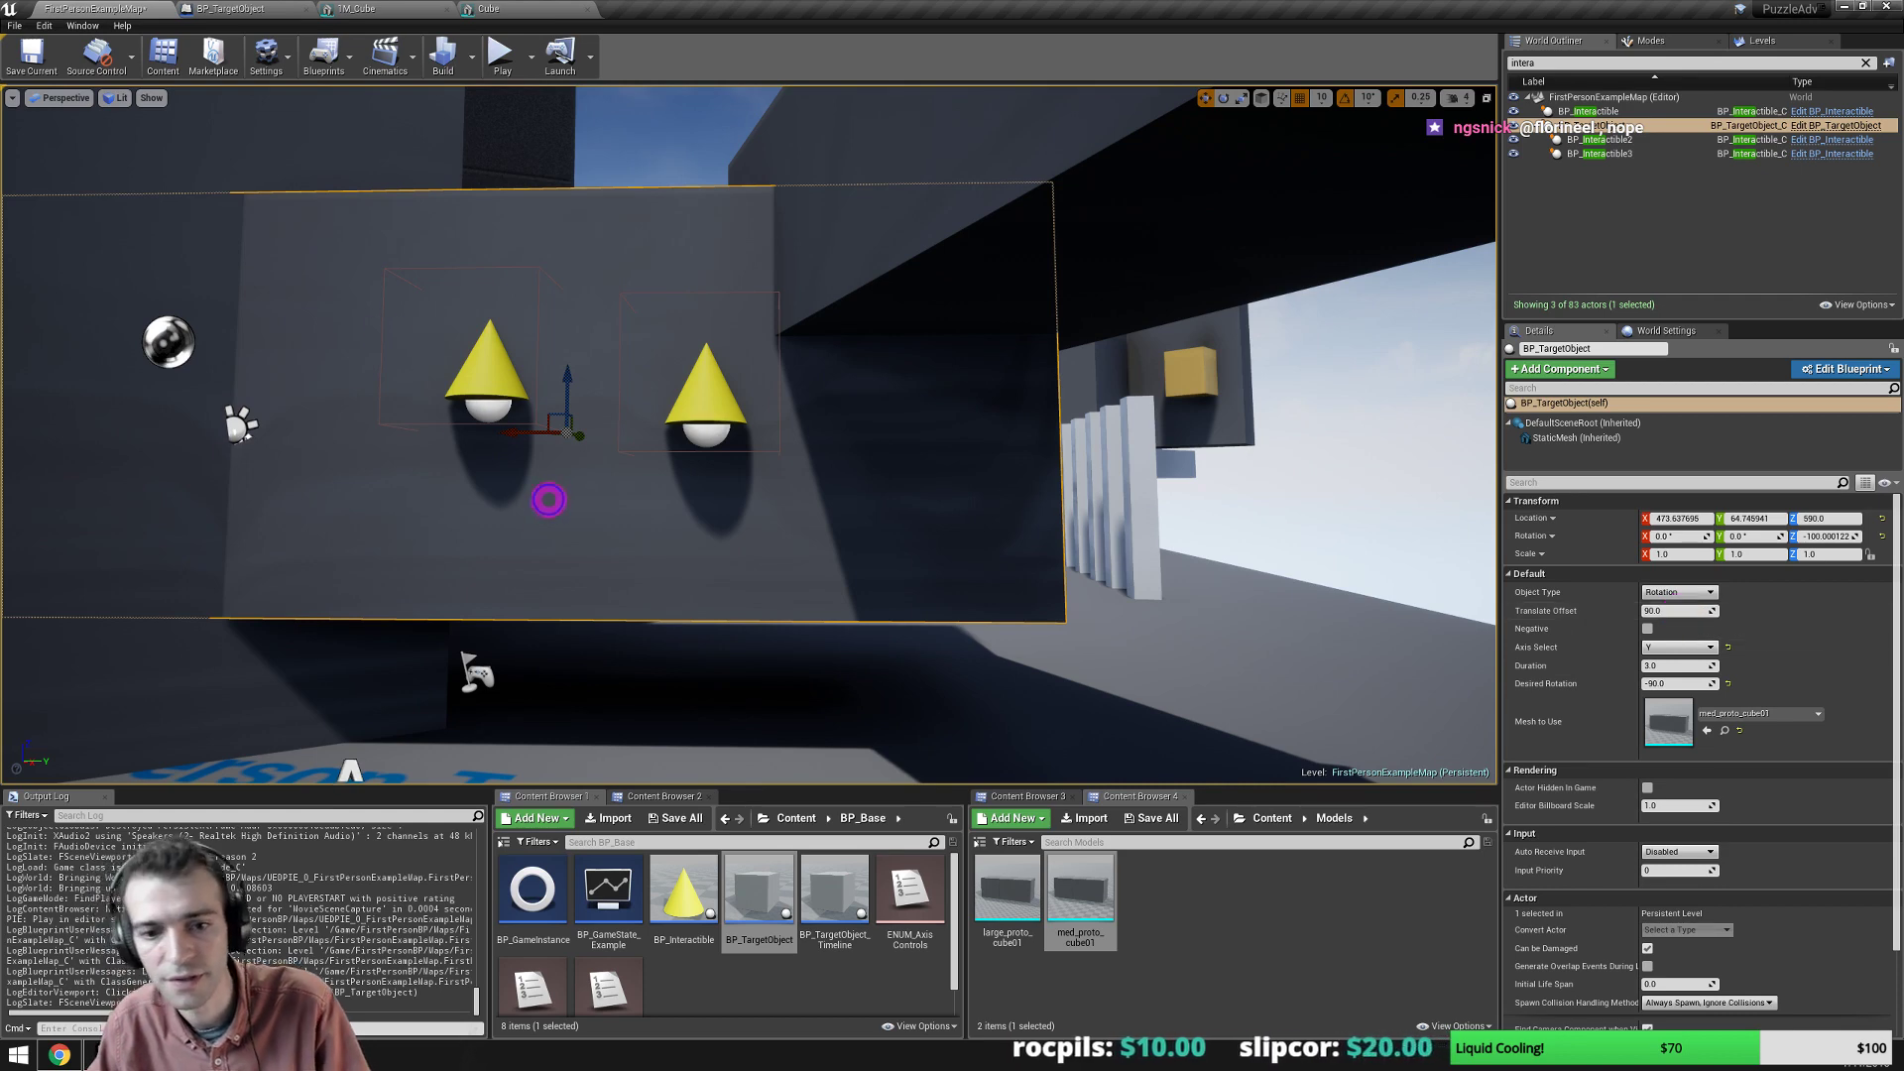
pyautogui.scroll(-2, 548, 500)
pyautogui.hotkey('ctrl', 's')
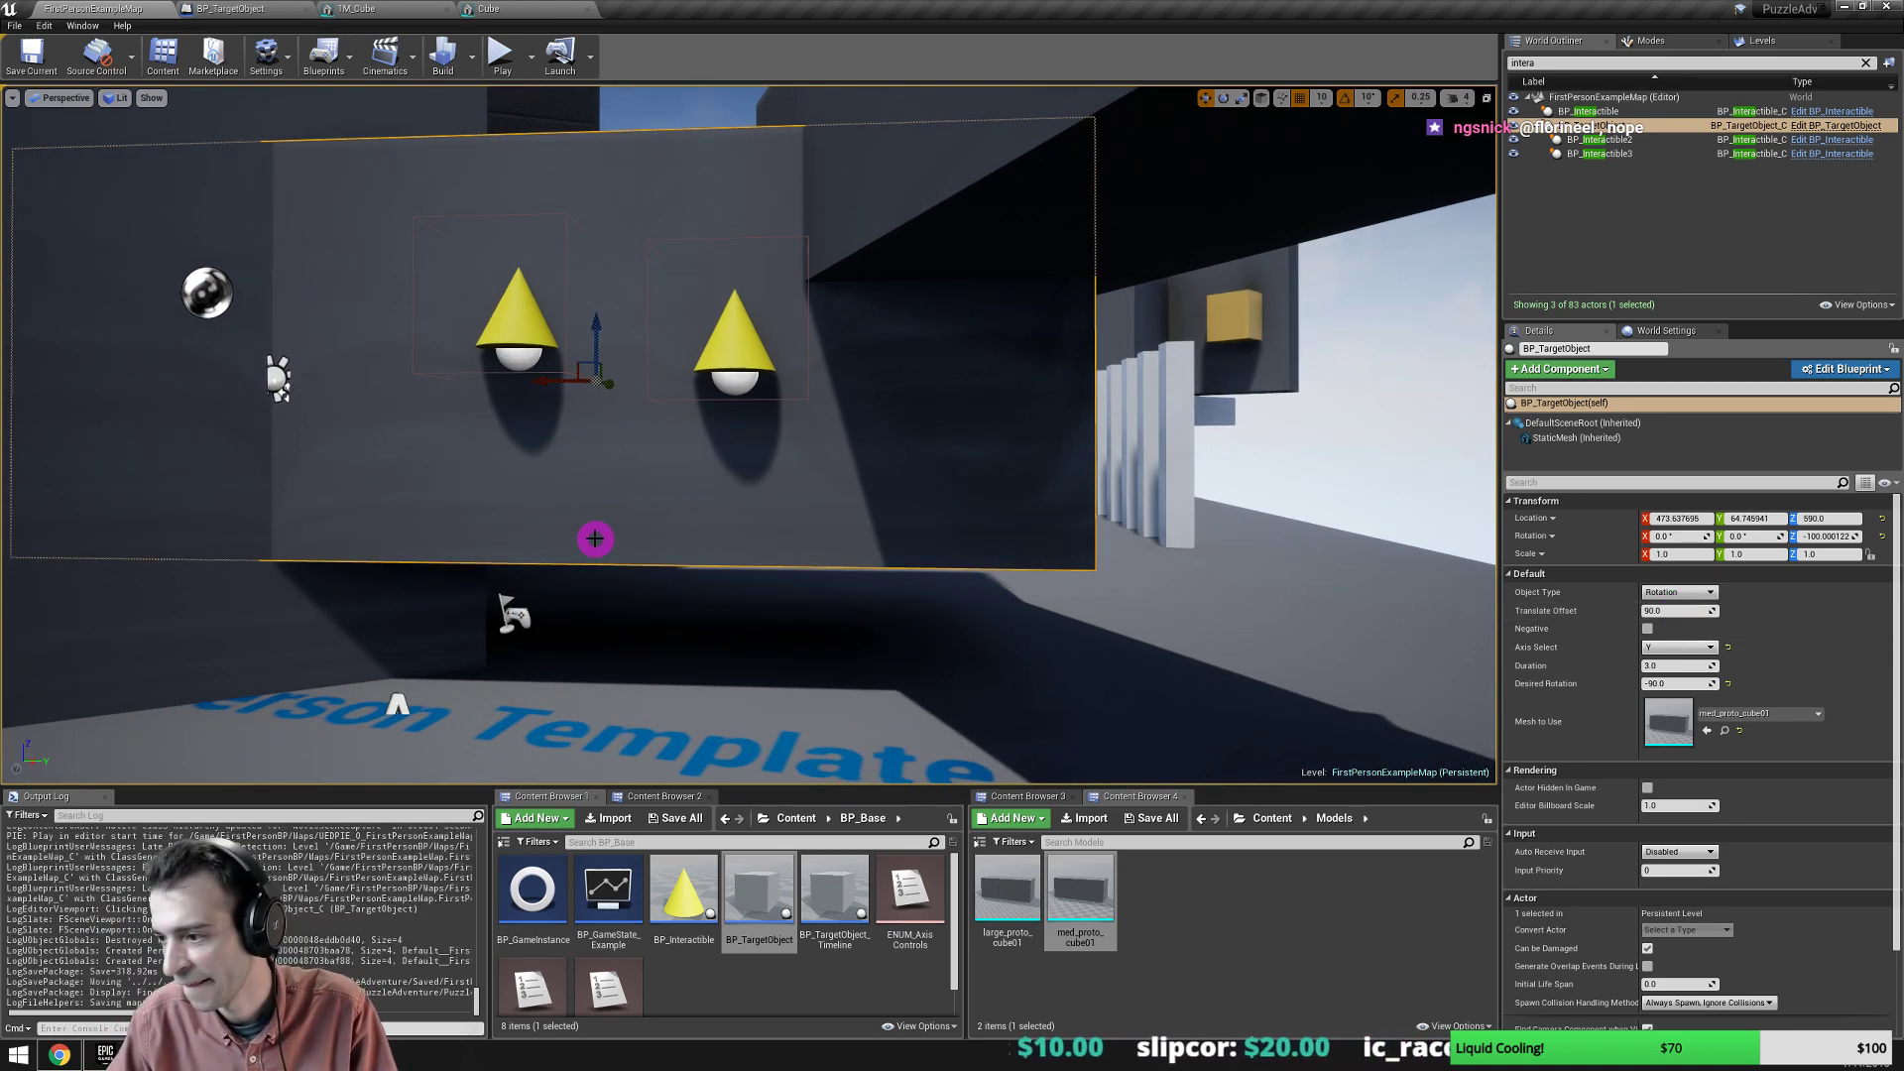
# Start a new playtest, climb the stair blocks to the cone on the wall and use it to lower the End platform.
pyautogui.moveTo(595, 539); pyautogui.dragTo(602, 531, button='right')
pyautogui.hotkey('alt', 'p')
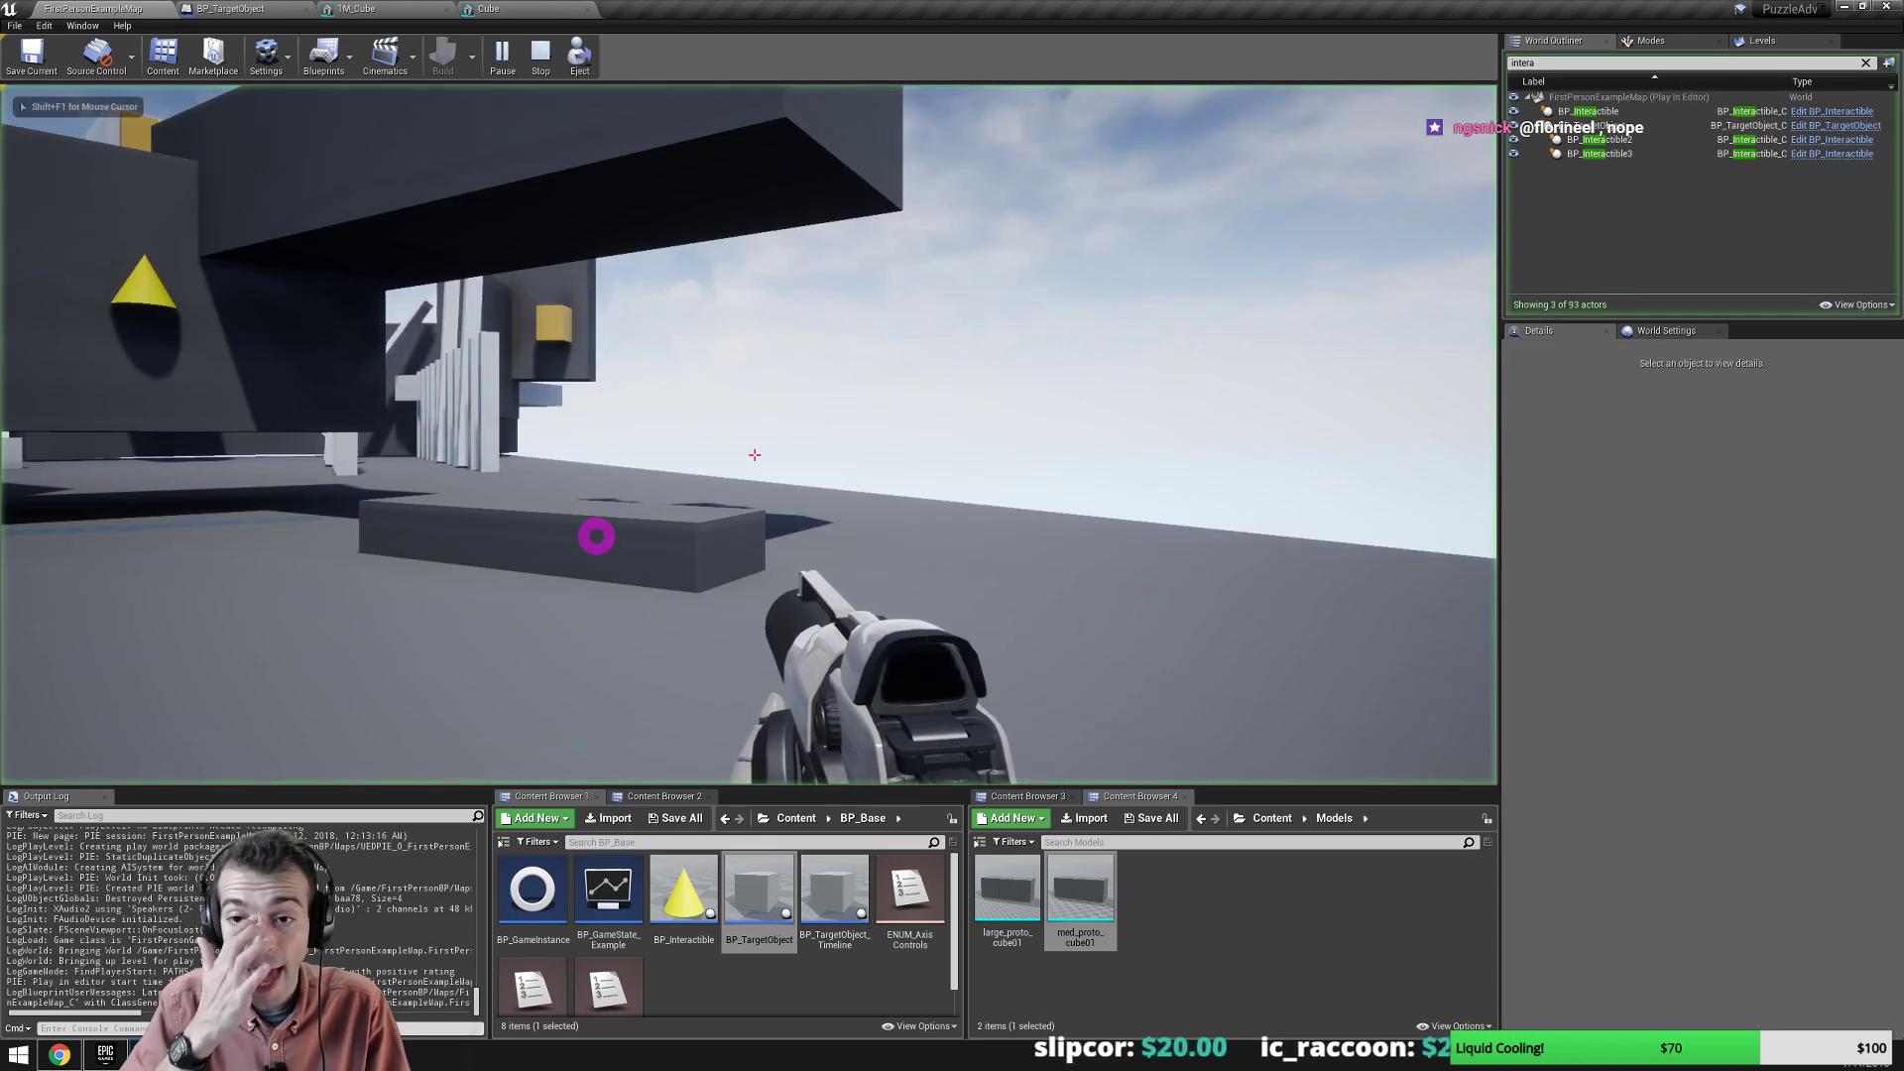
pyautogui.press('w')
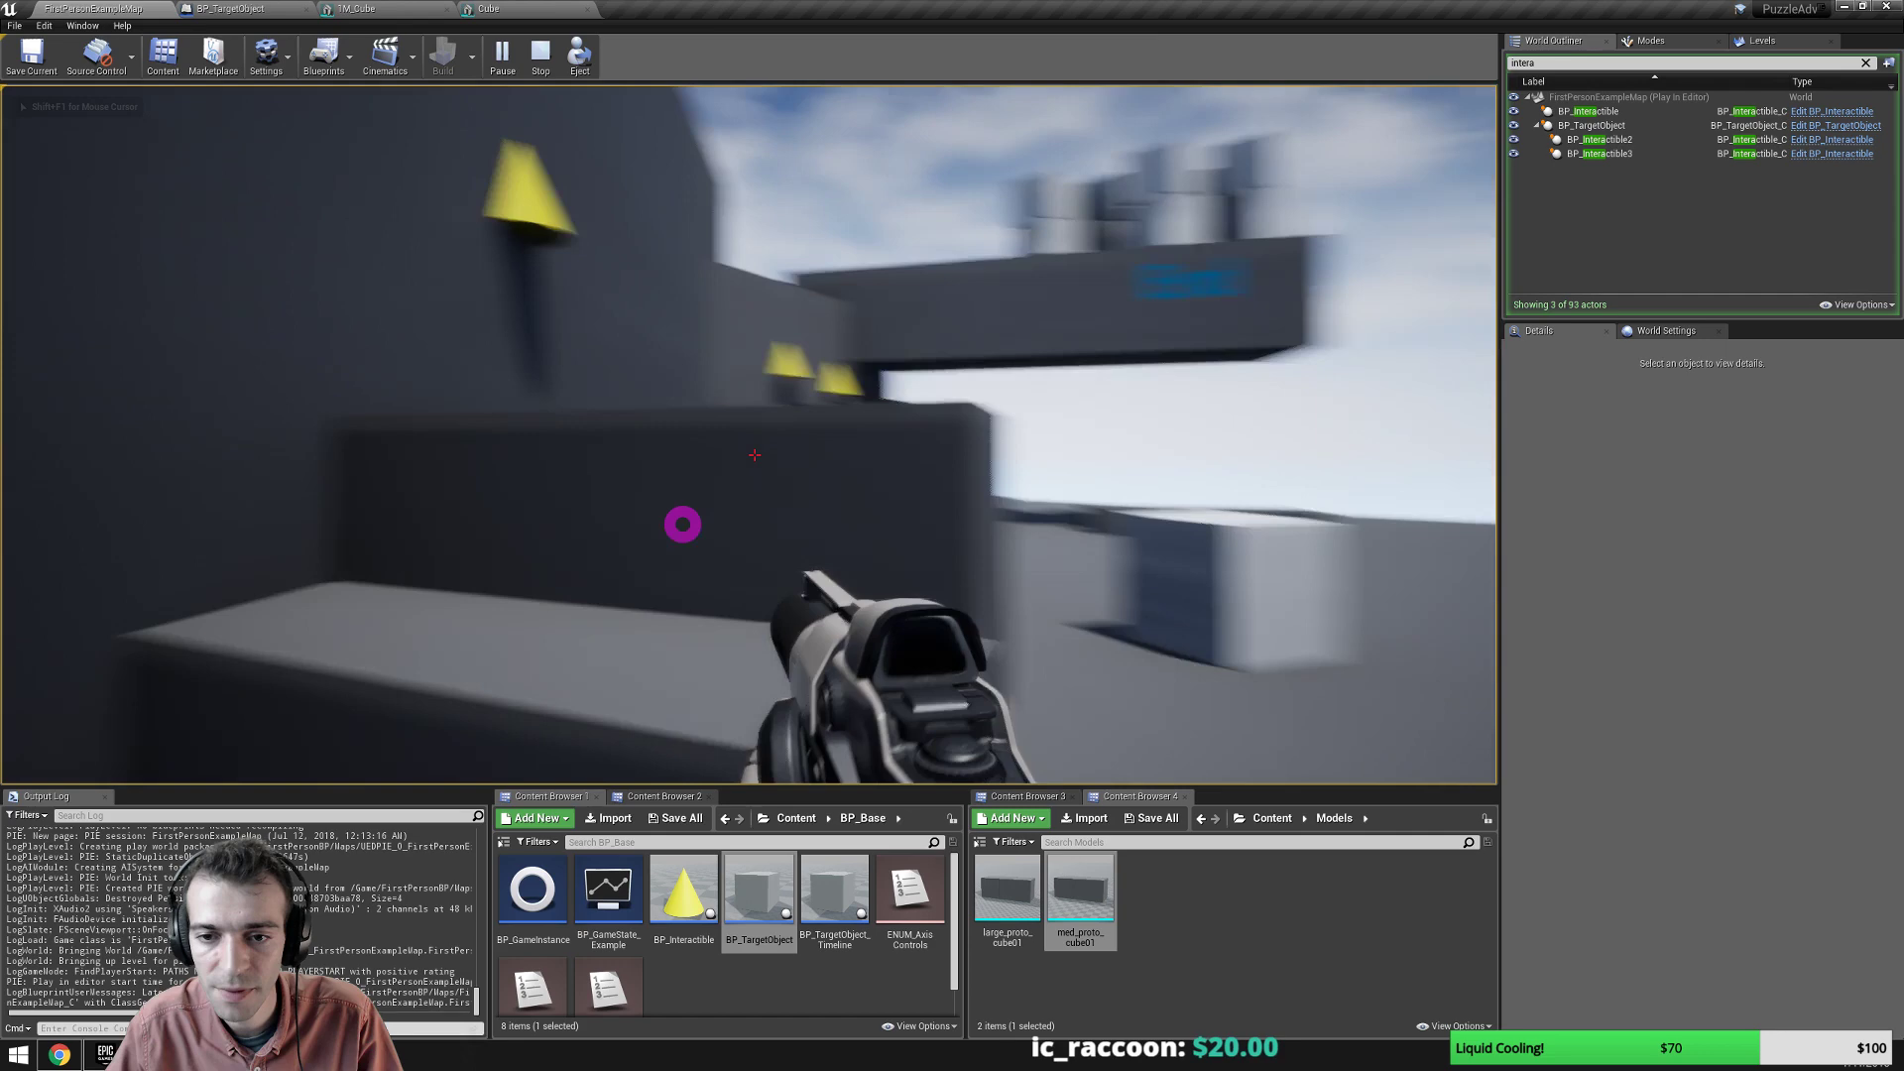
pyautogui.press('w')
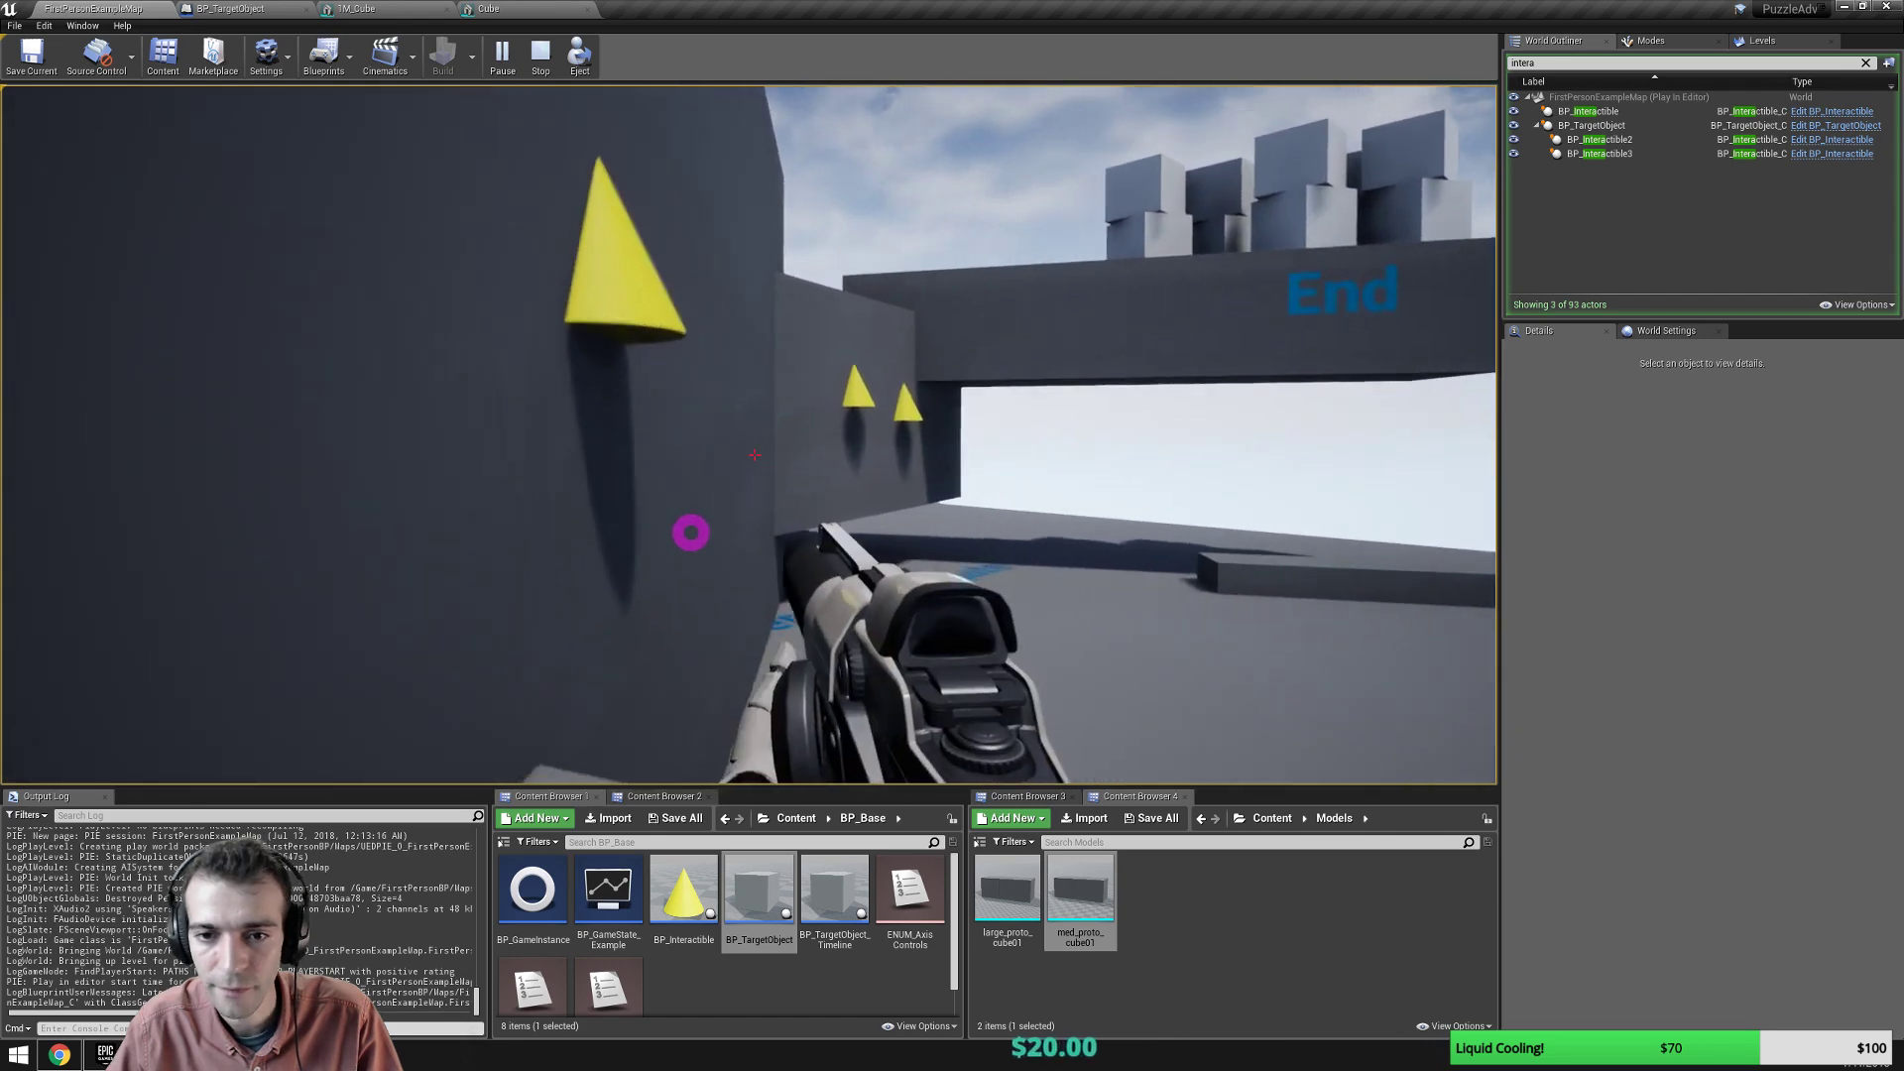
pyautogui.press('w')
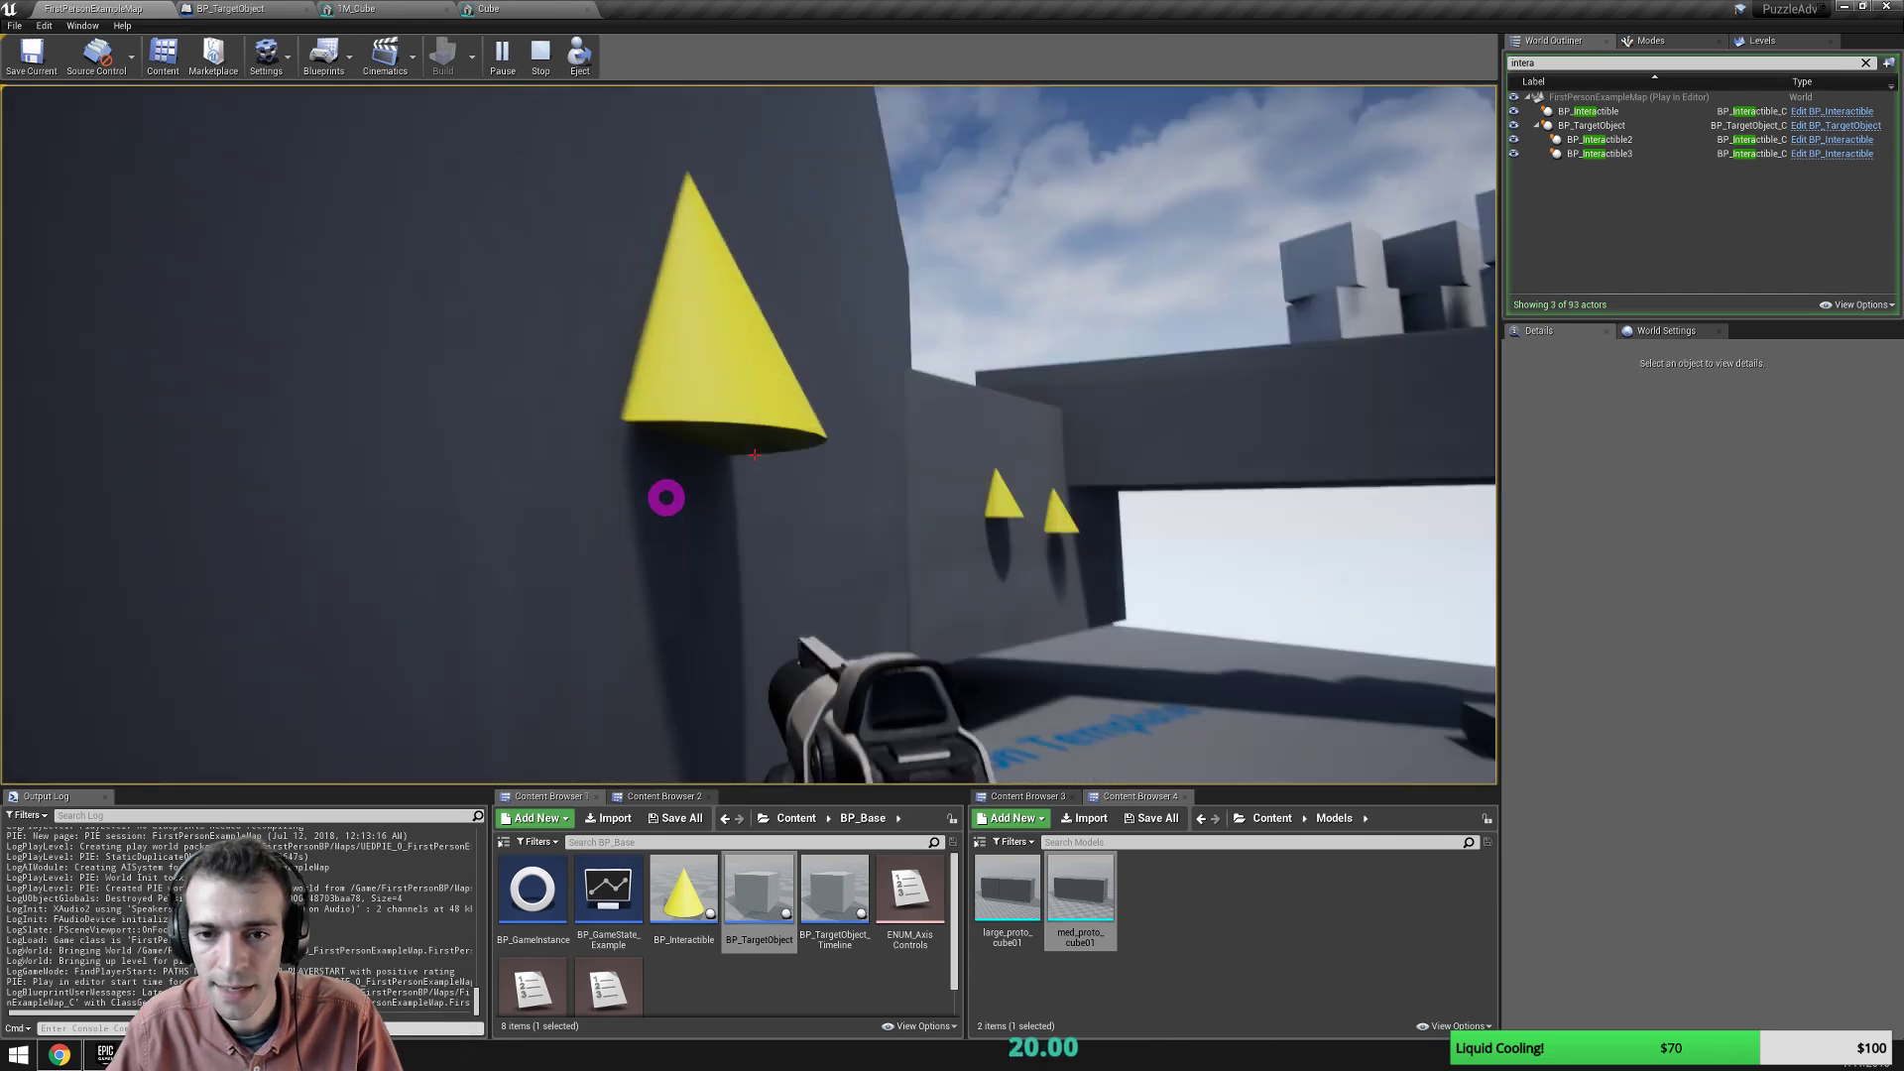
pyautogui.press('s')
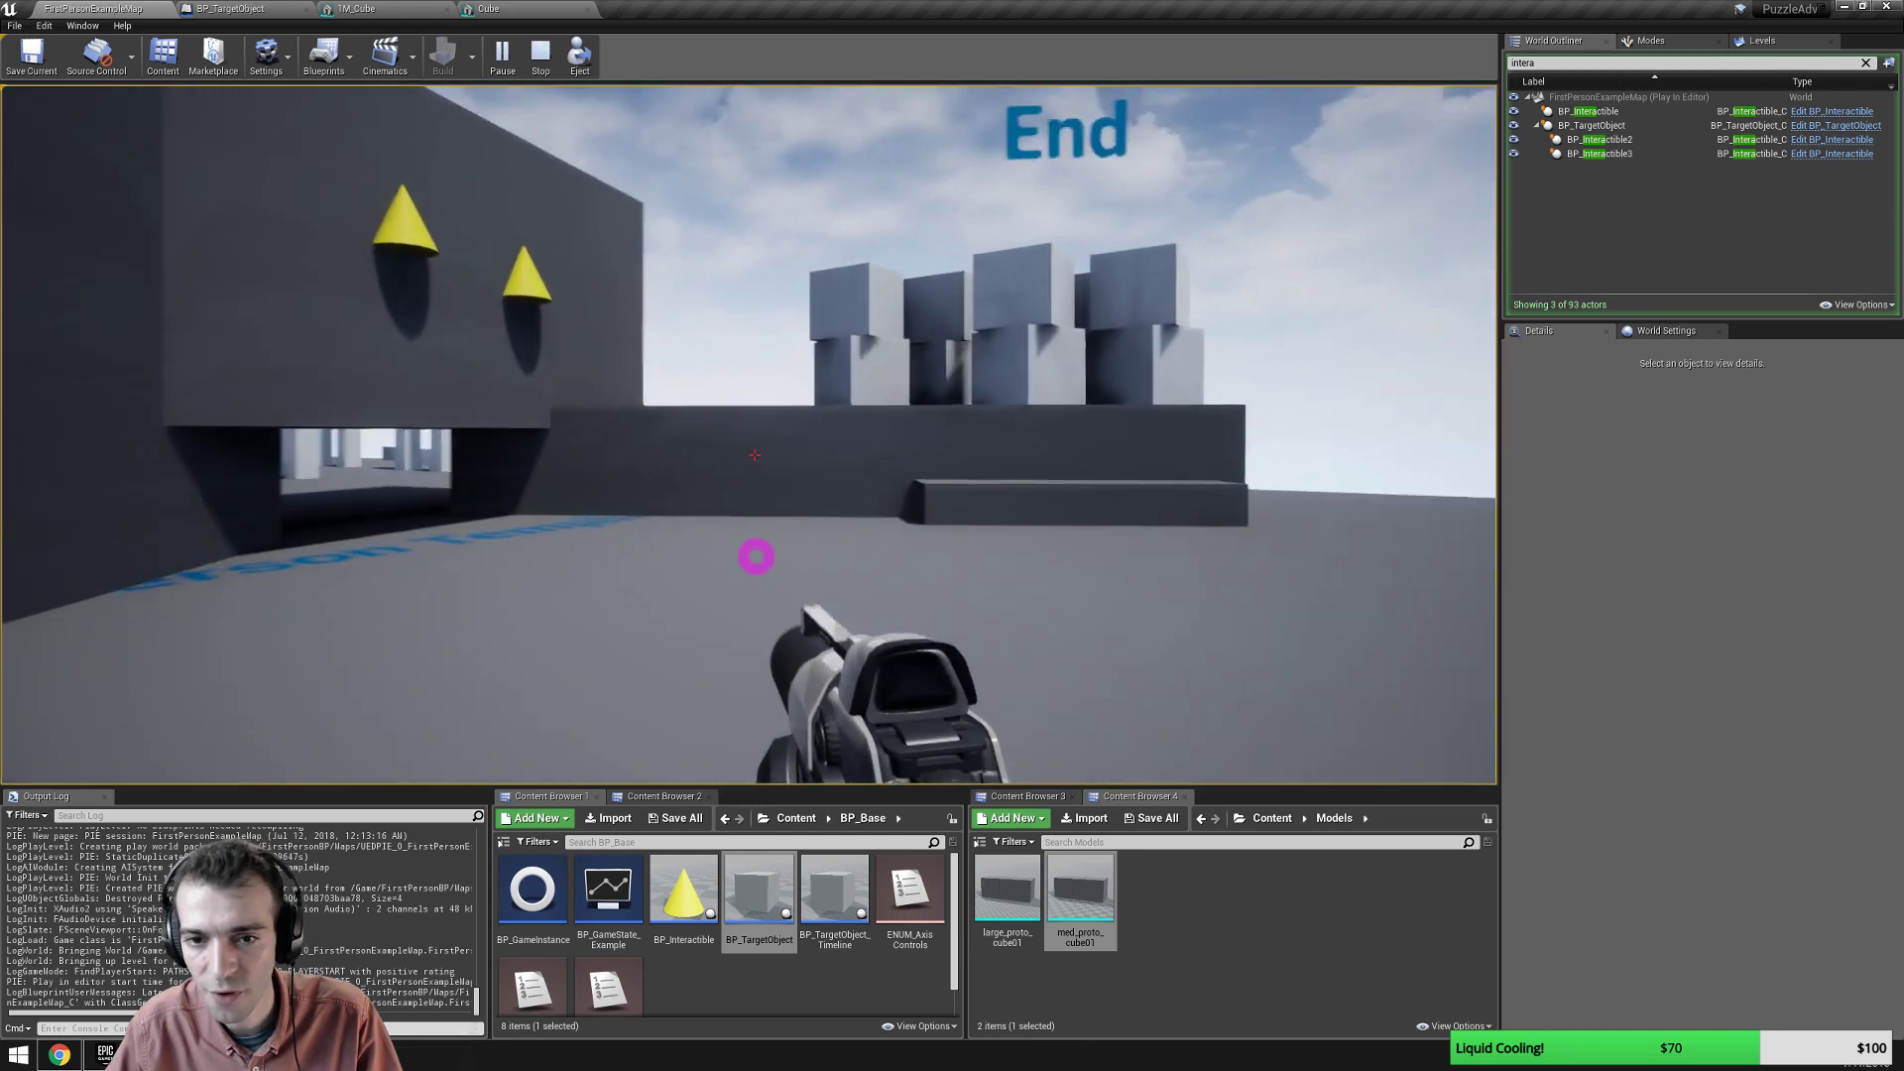
# Approach the End platform, shoot the stacked cubes off it and jump up onto it.
pyautogui.press('w')
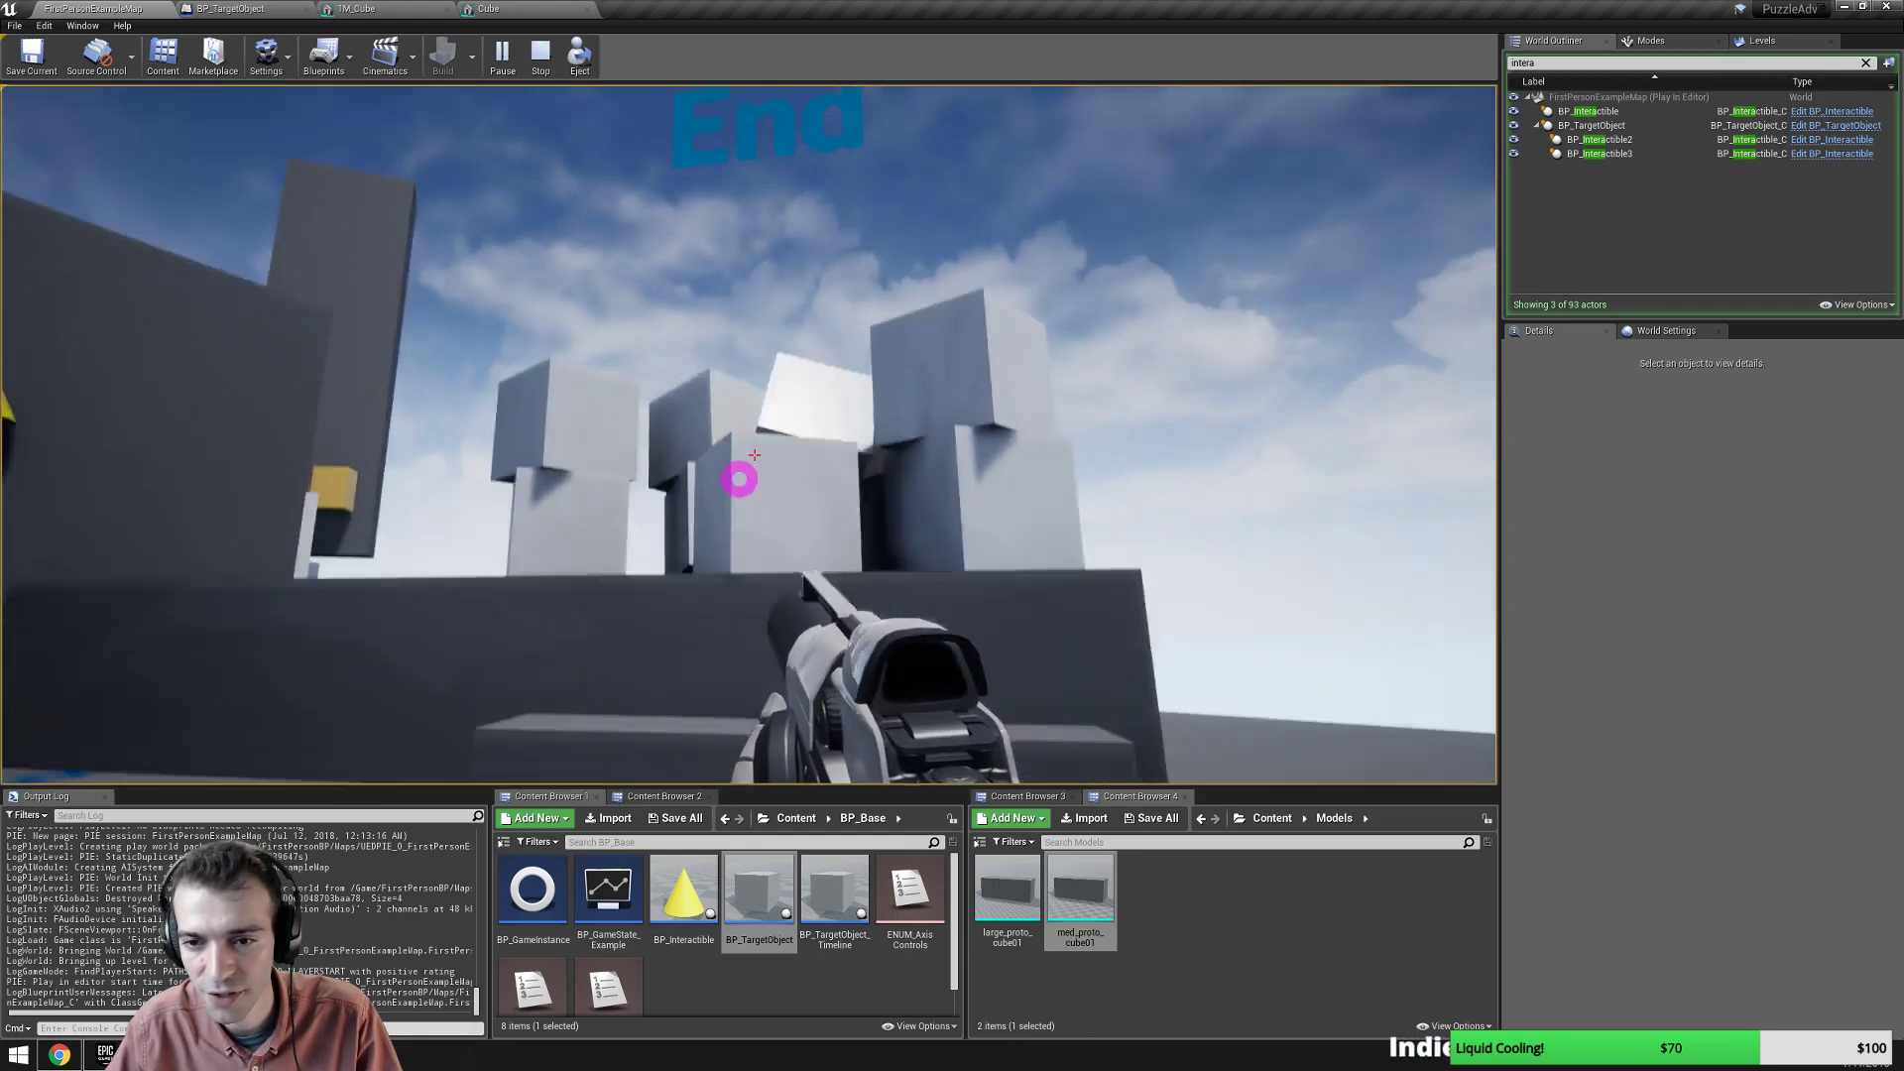
pyautogui.click(743, 471)
pyautogui.click(751, 460)
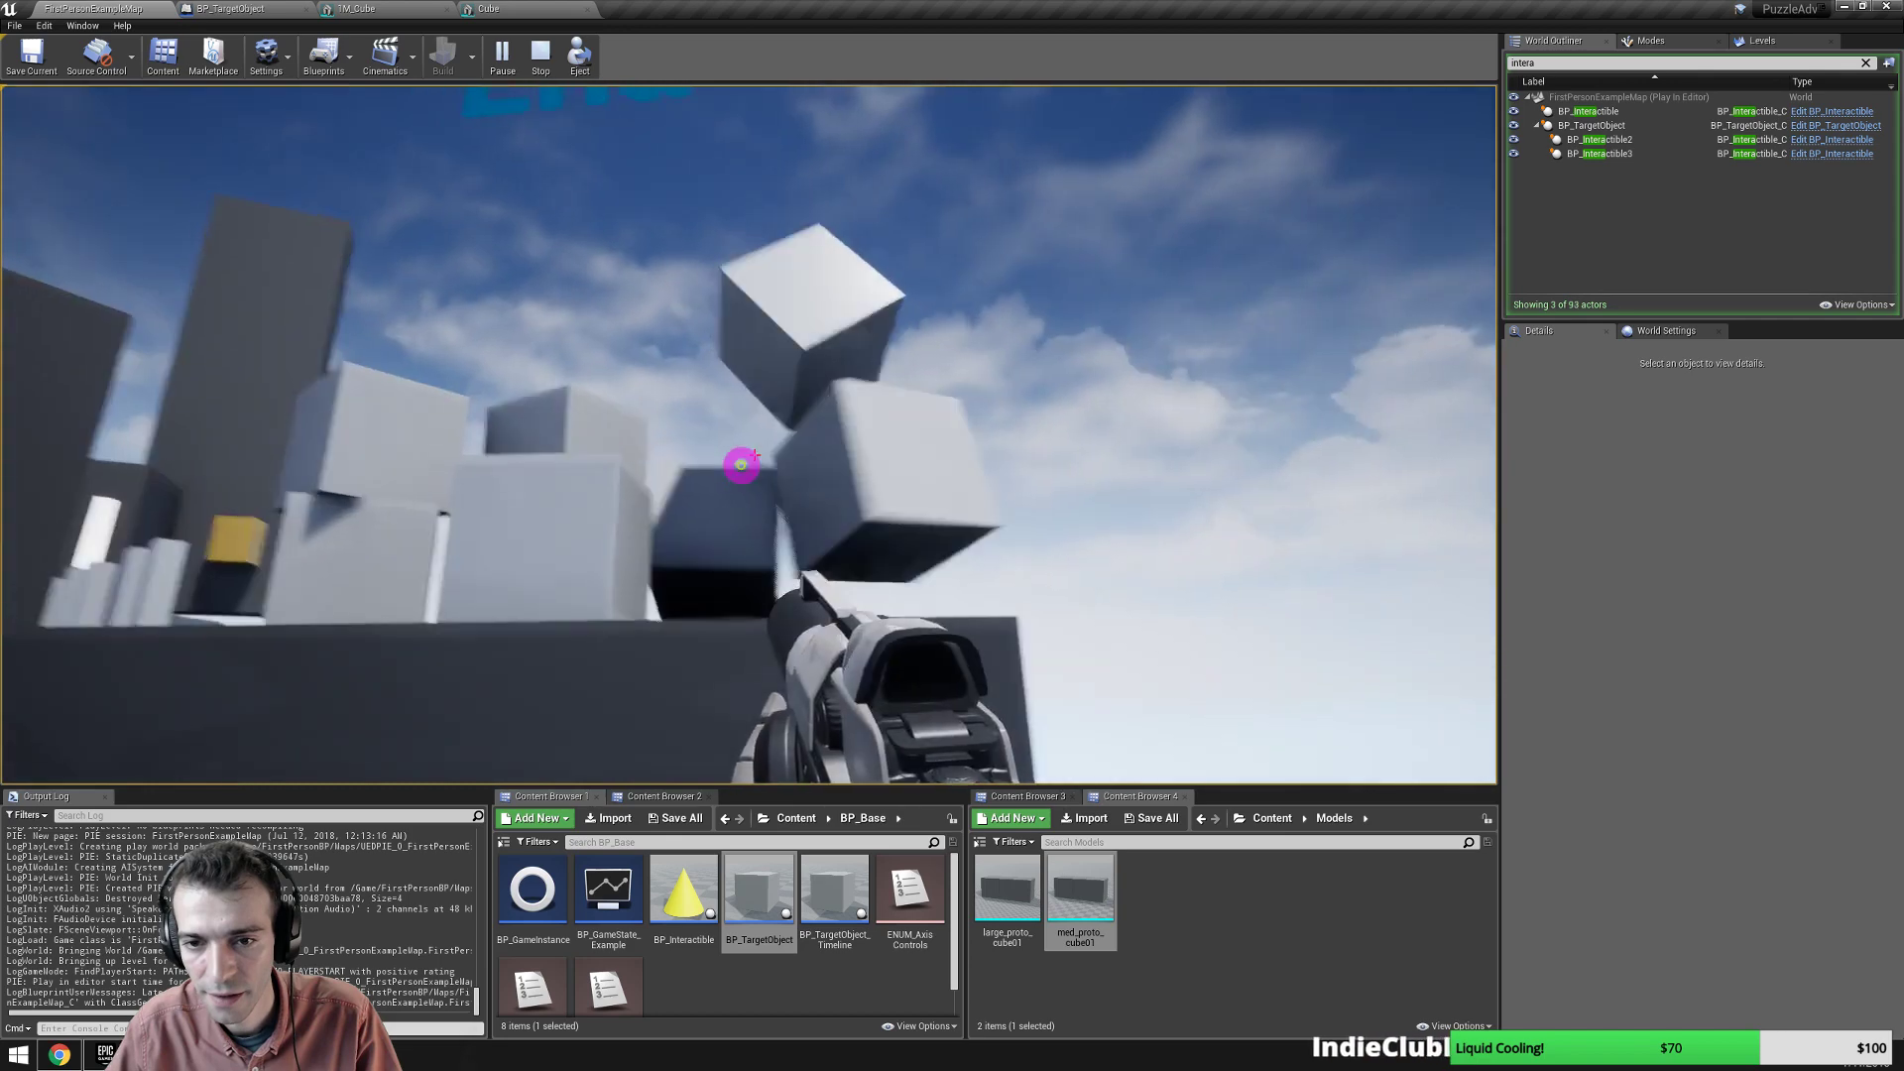
pyautogui.press('a')
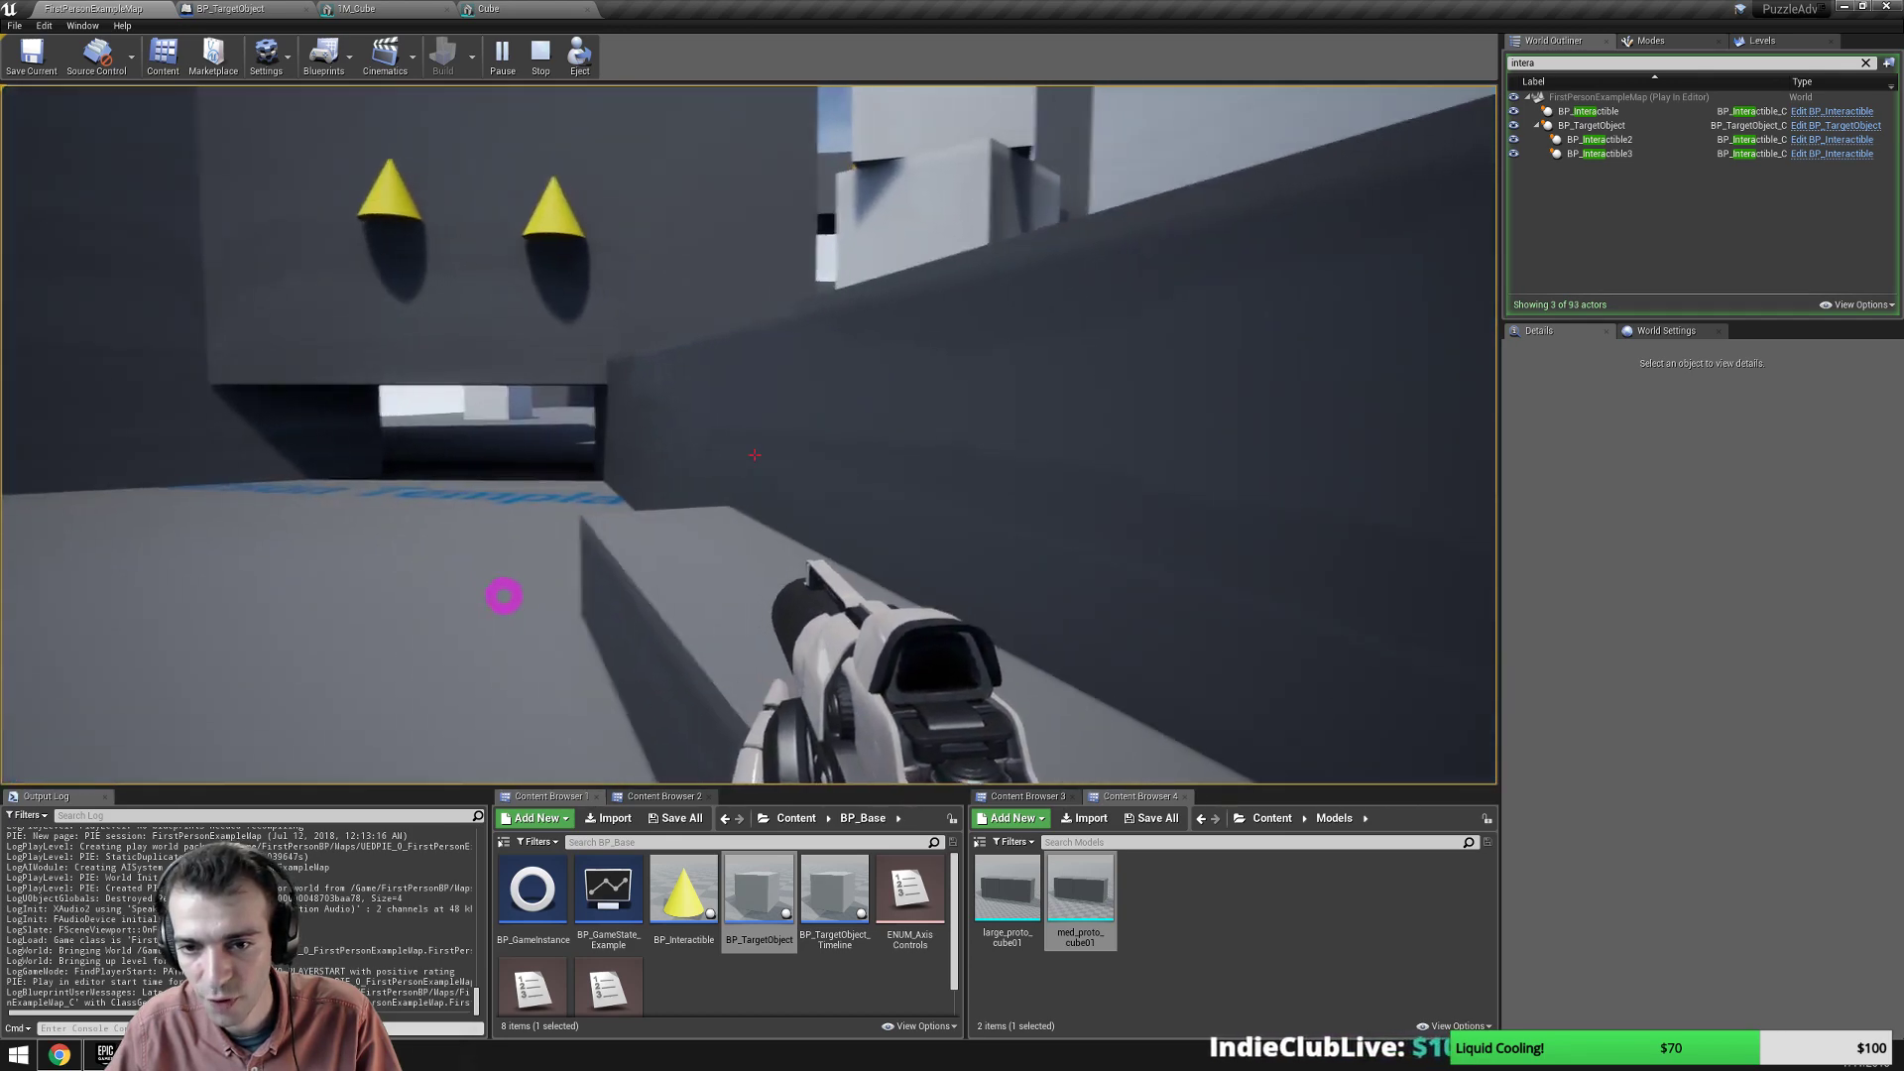
pyautogui.press('w')
pyautogui.click(626, 482)
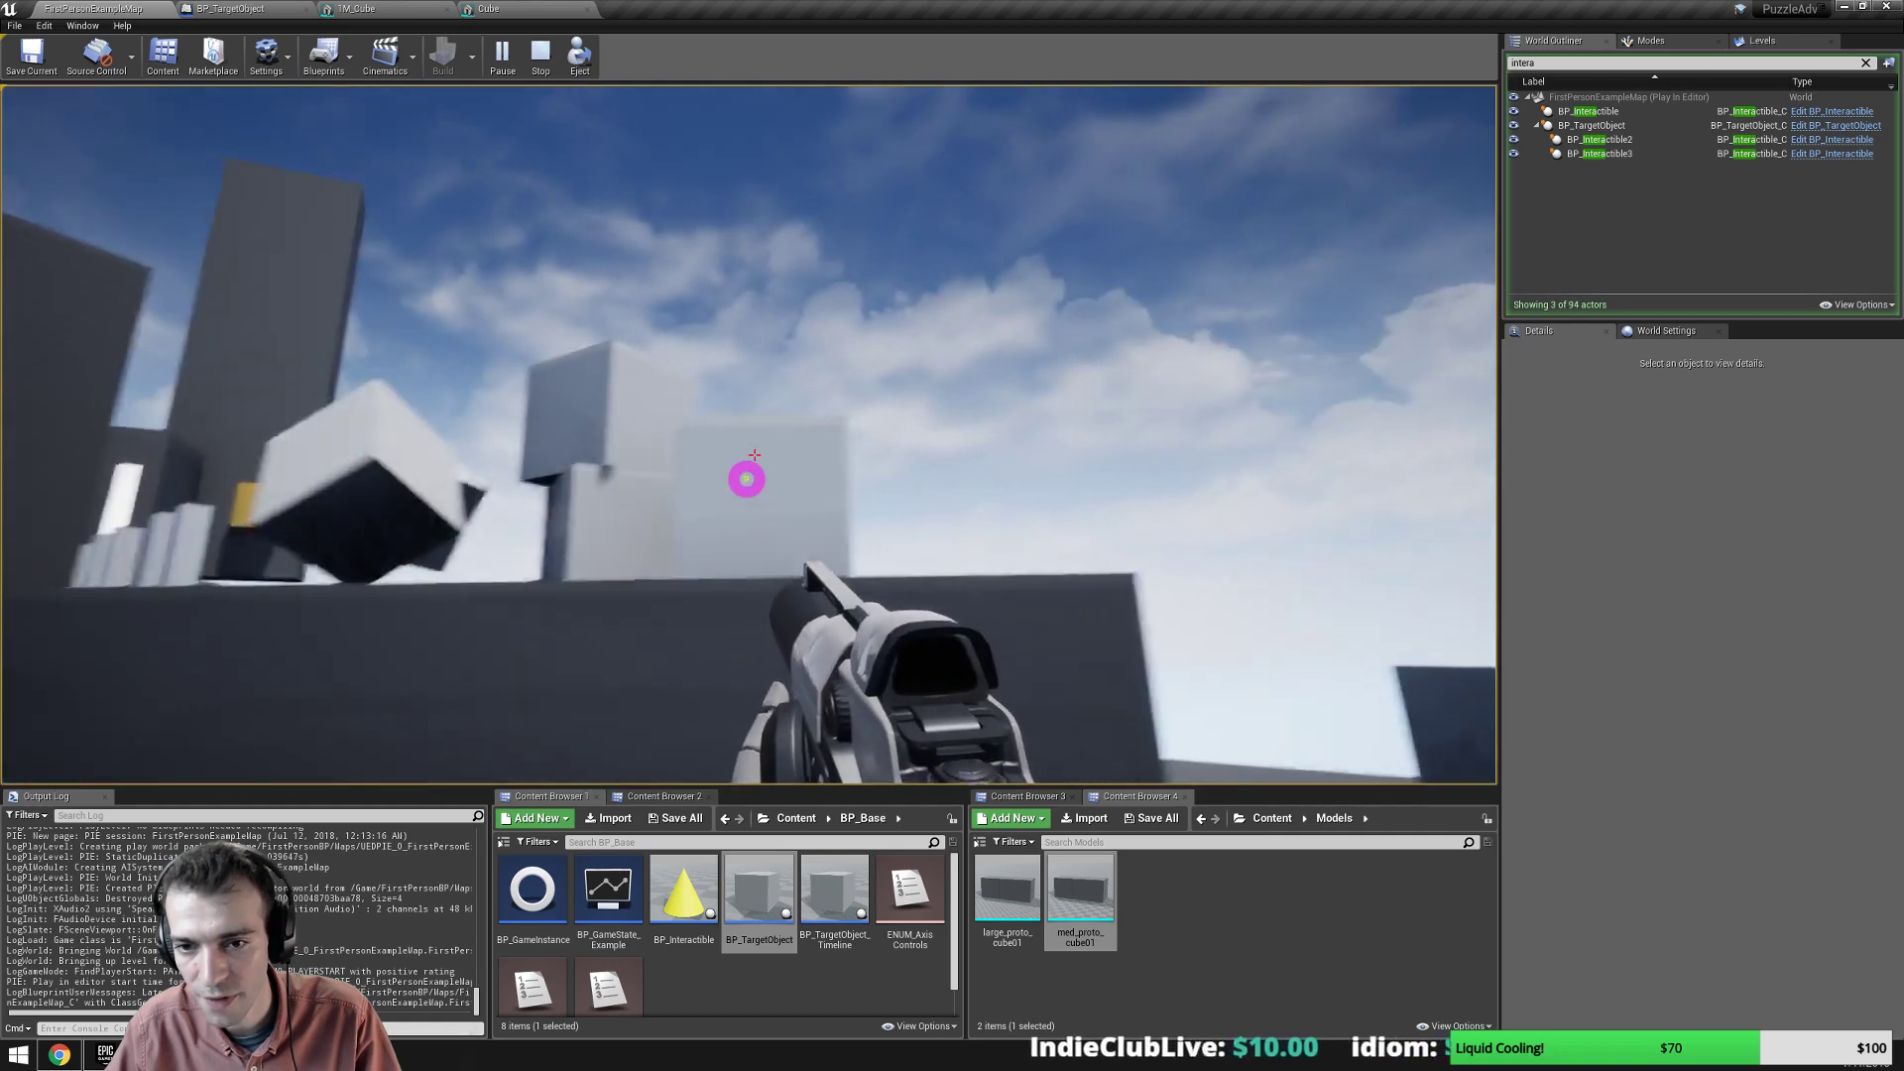
pyautogui.click(704, 479)
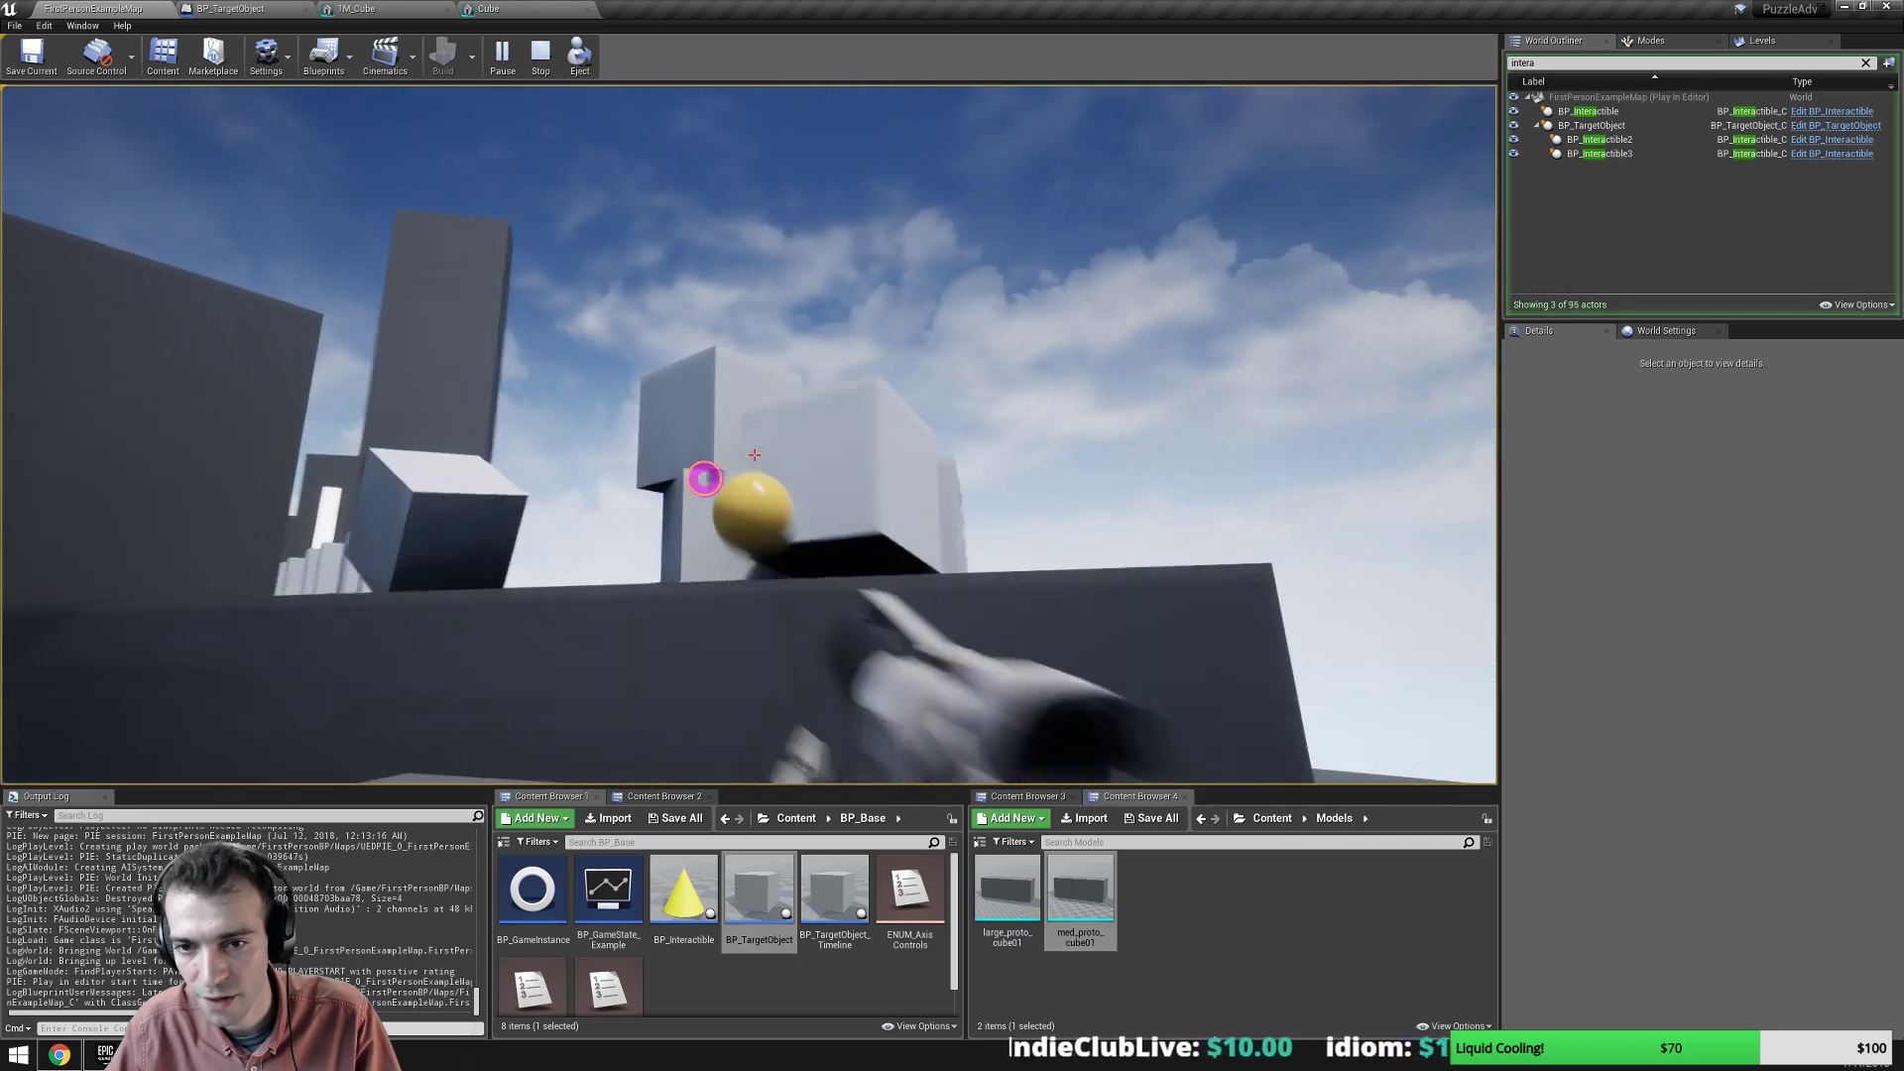
pyautogui.press('w')
pyautogui.press('space')
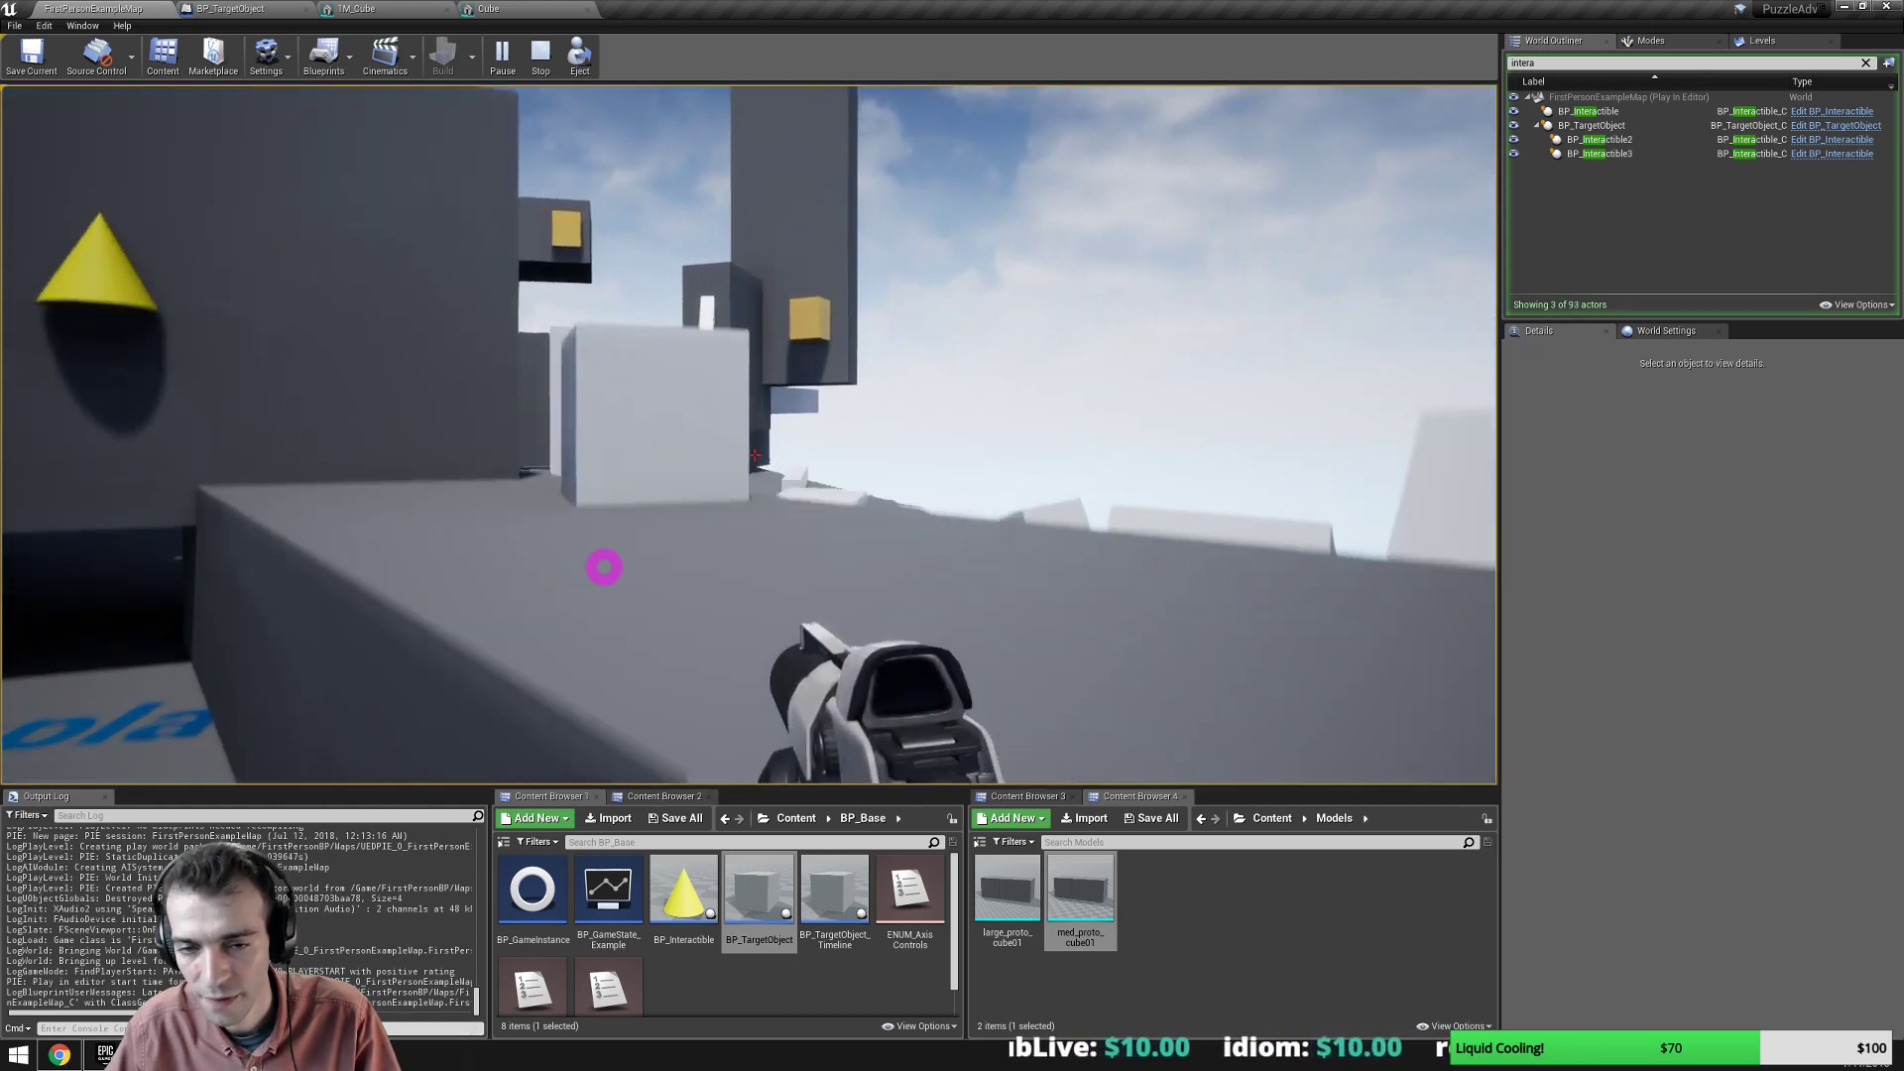
# Test the rotation of the hanging block with its two cones, inspect it from several sides and end the playtest.
pyautogui.press('w')
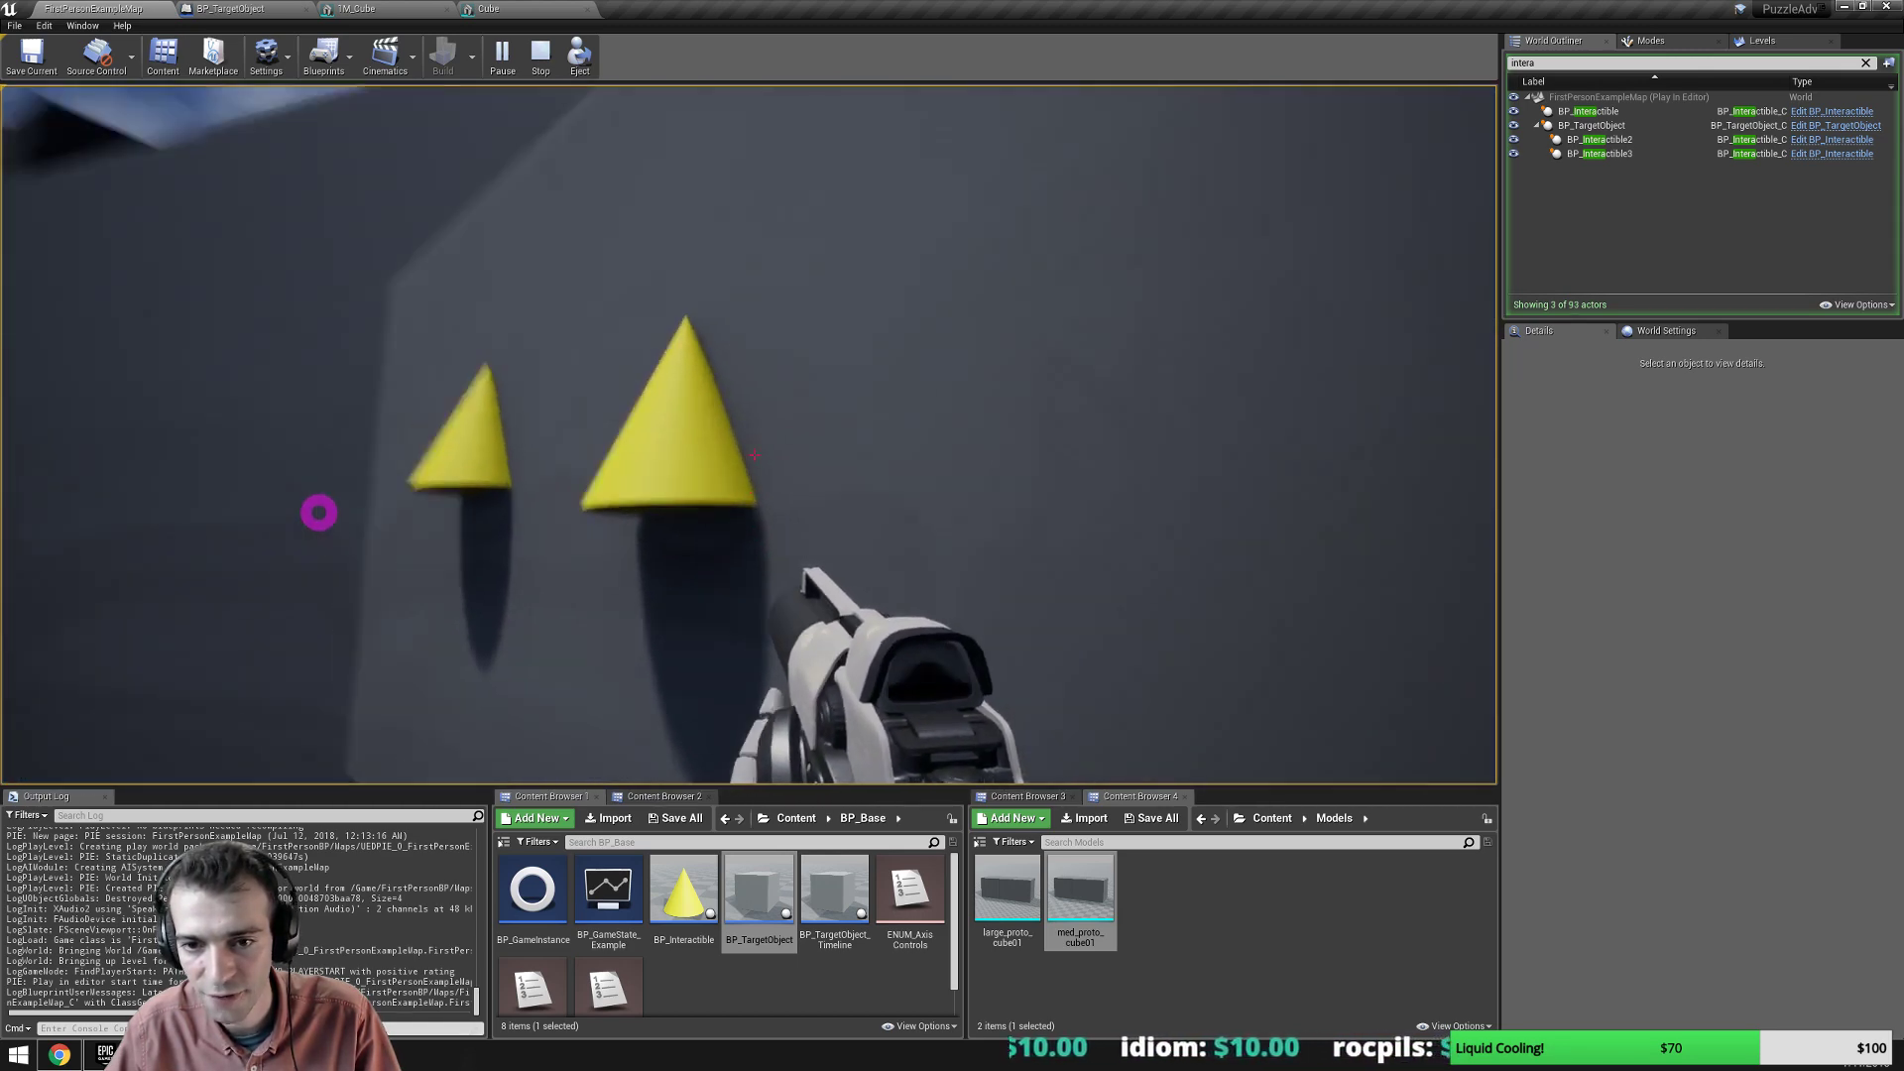
pyautogui.press('w')
pyautogui.press('s')
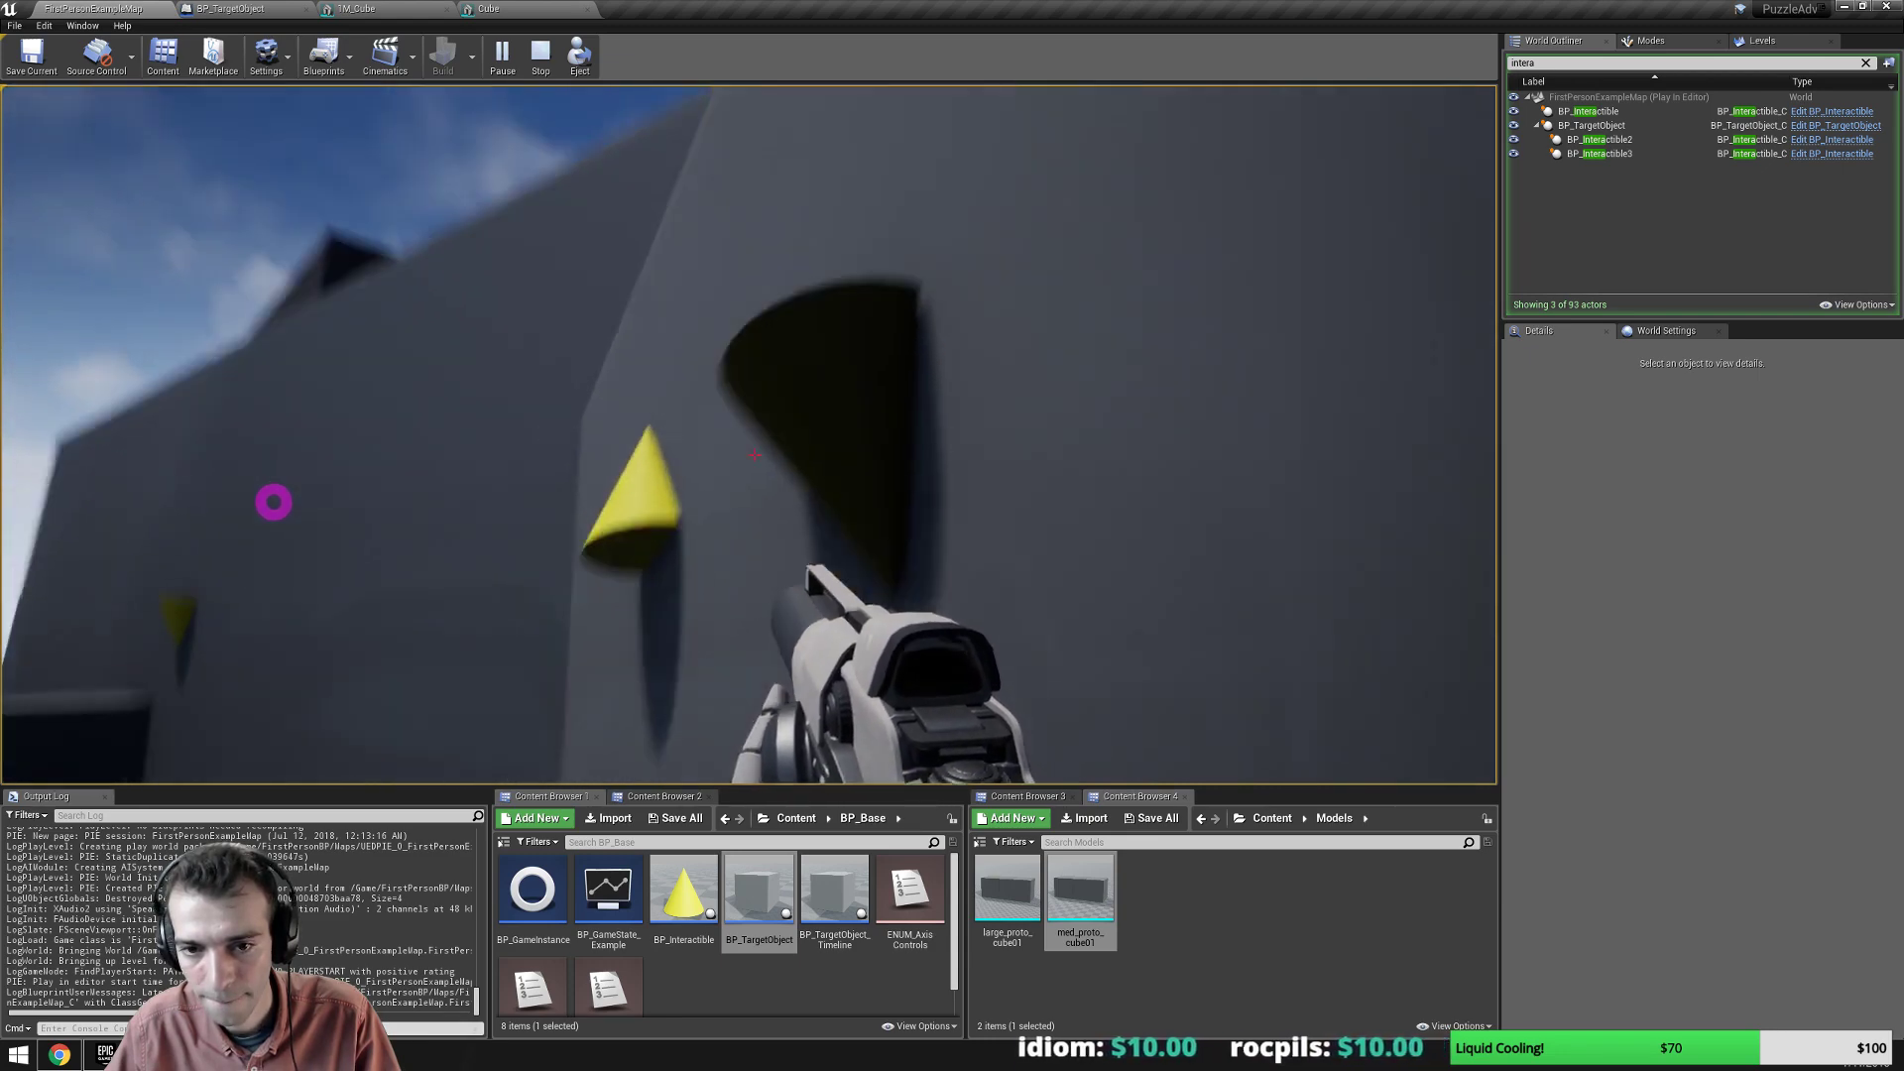
pyautogui.press('s')
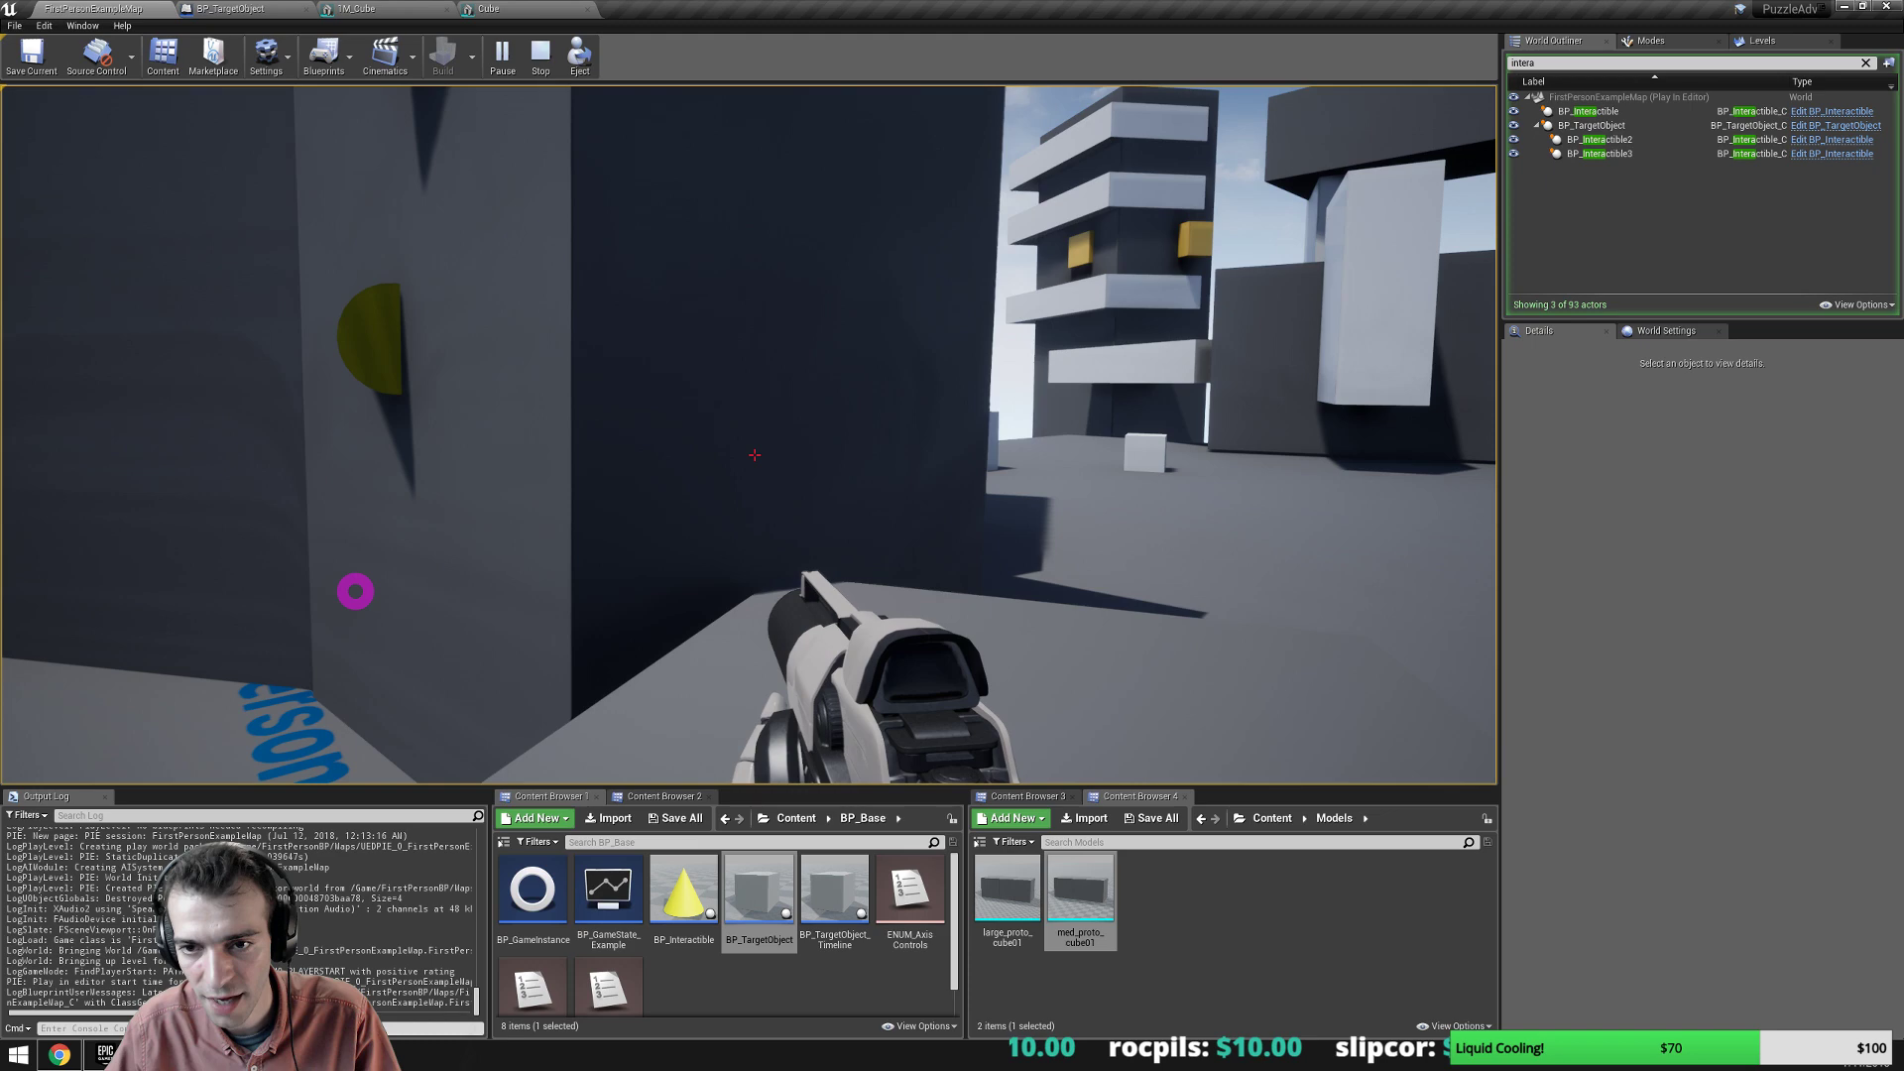
pyautogui.press('w')
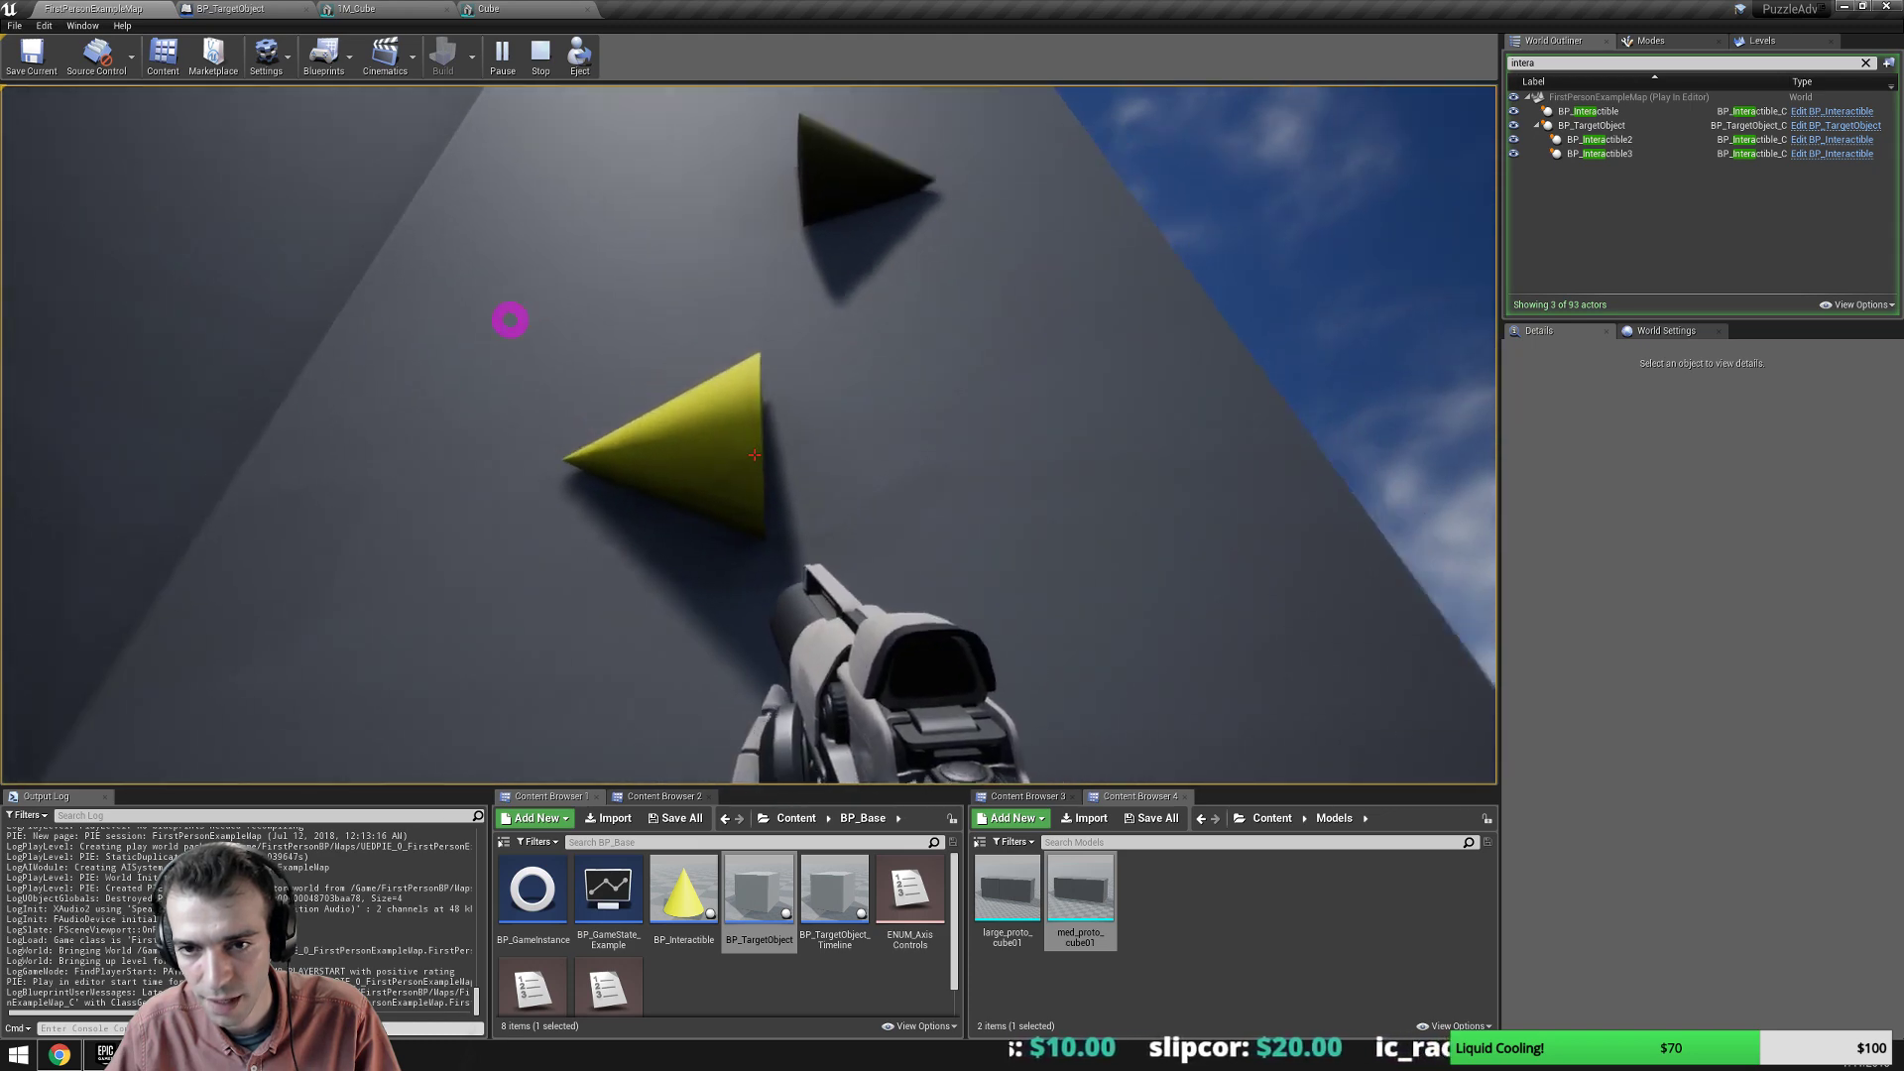
pyautogui.press('Escape')
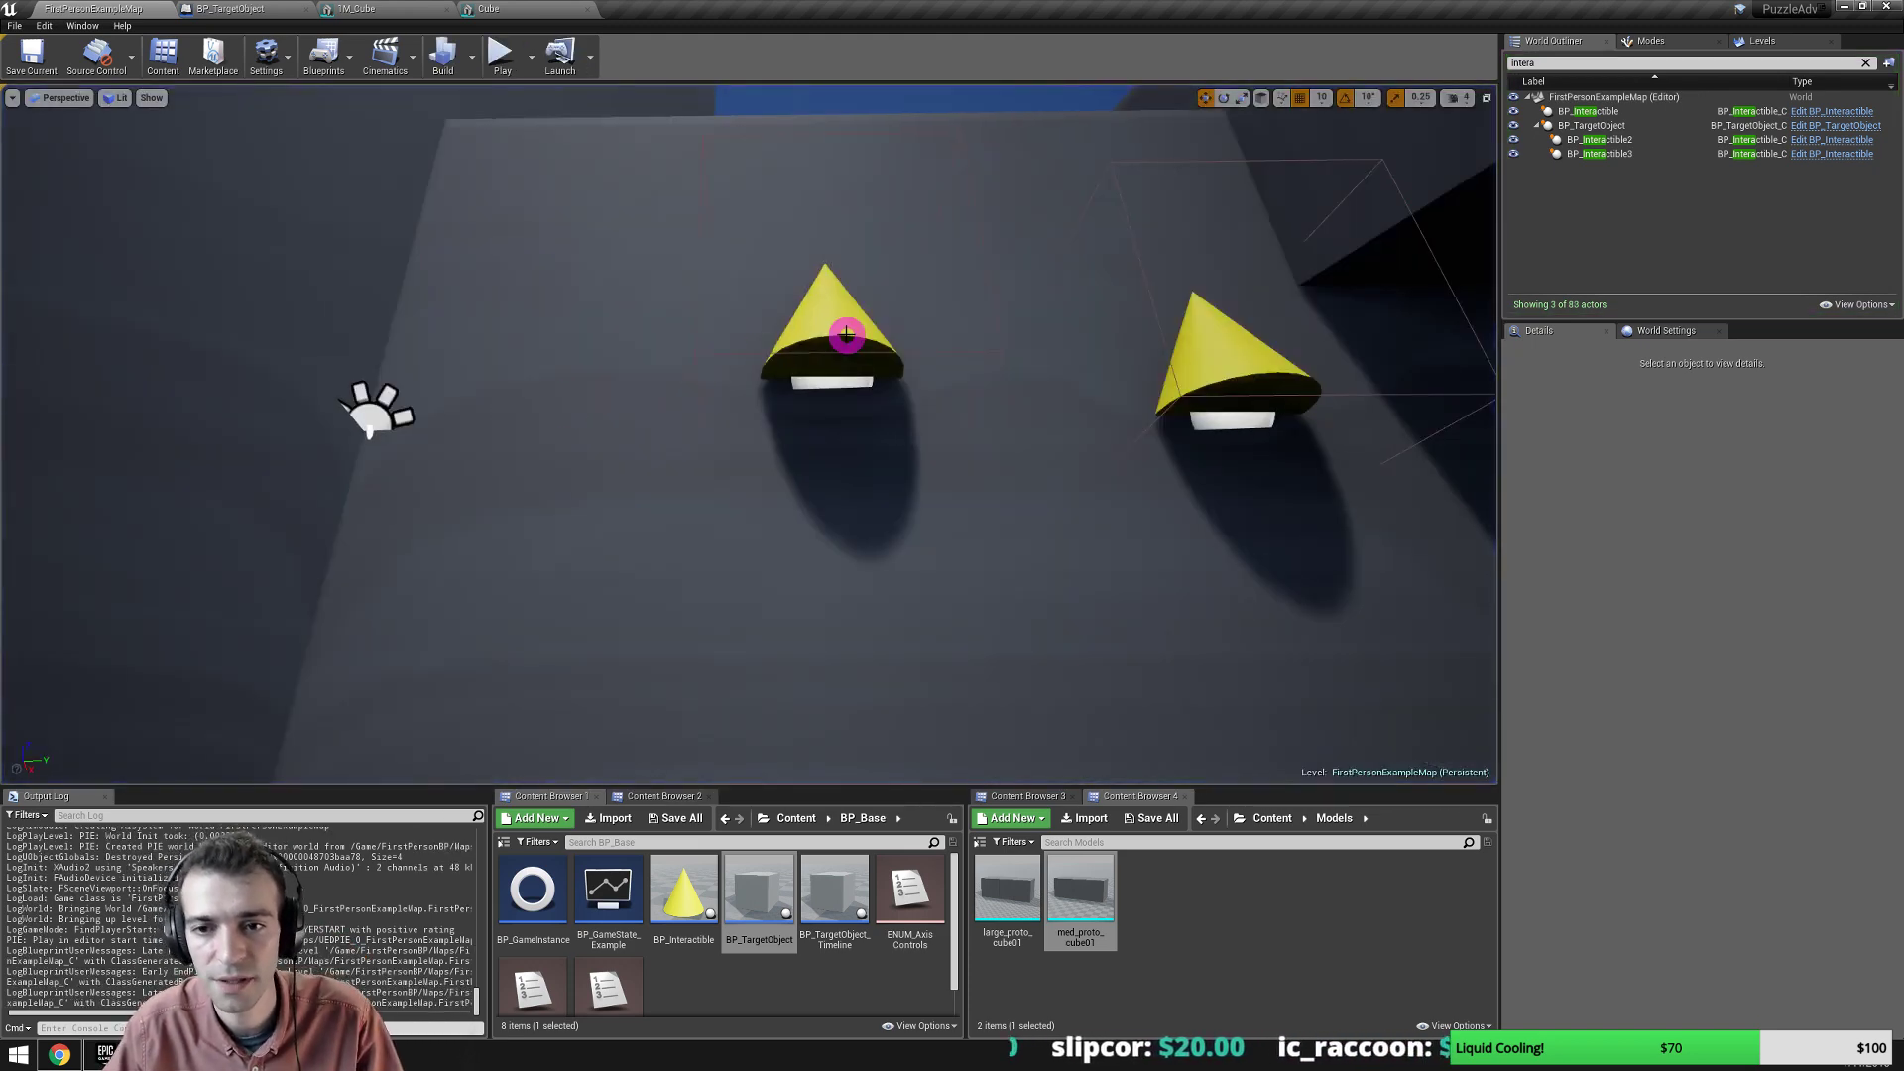
# Select BP_Interactible3 on the hanging block and move it along its local X axis, farther from the other cone.
pyautogui.click(773, 344)
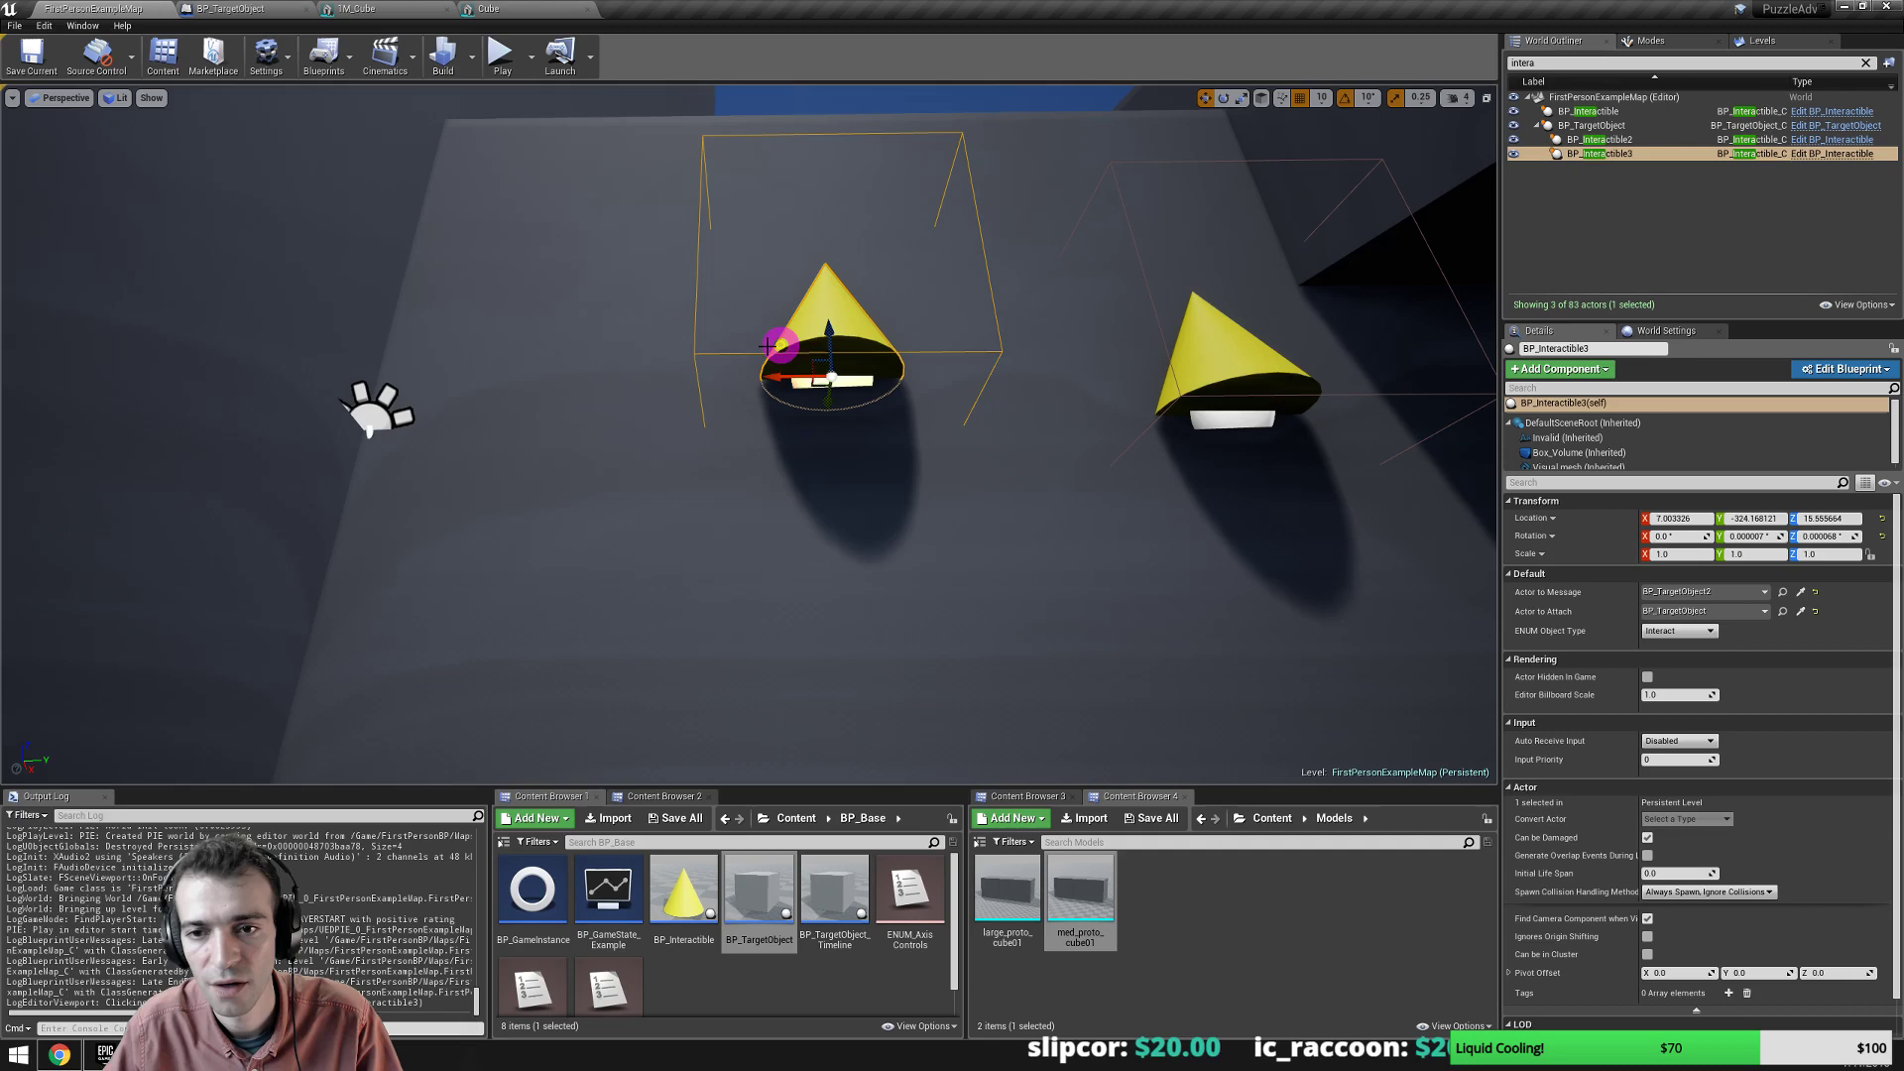
pyautogui.moveTo(779, 377); pyautogui.dragTo(497, 367)
pyautogui.press('s')
pyautogui.moveTo(555, 535); pyautogui.dragTo(643, 643, button='right')
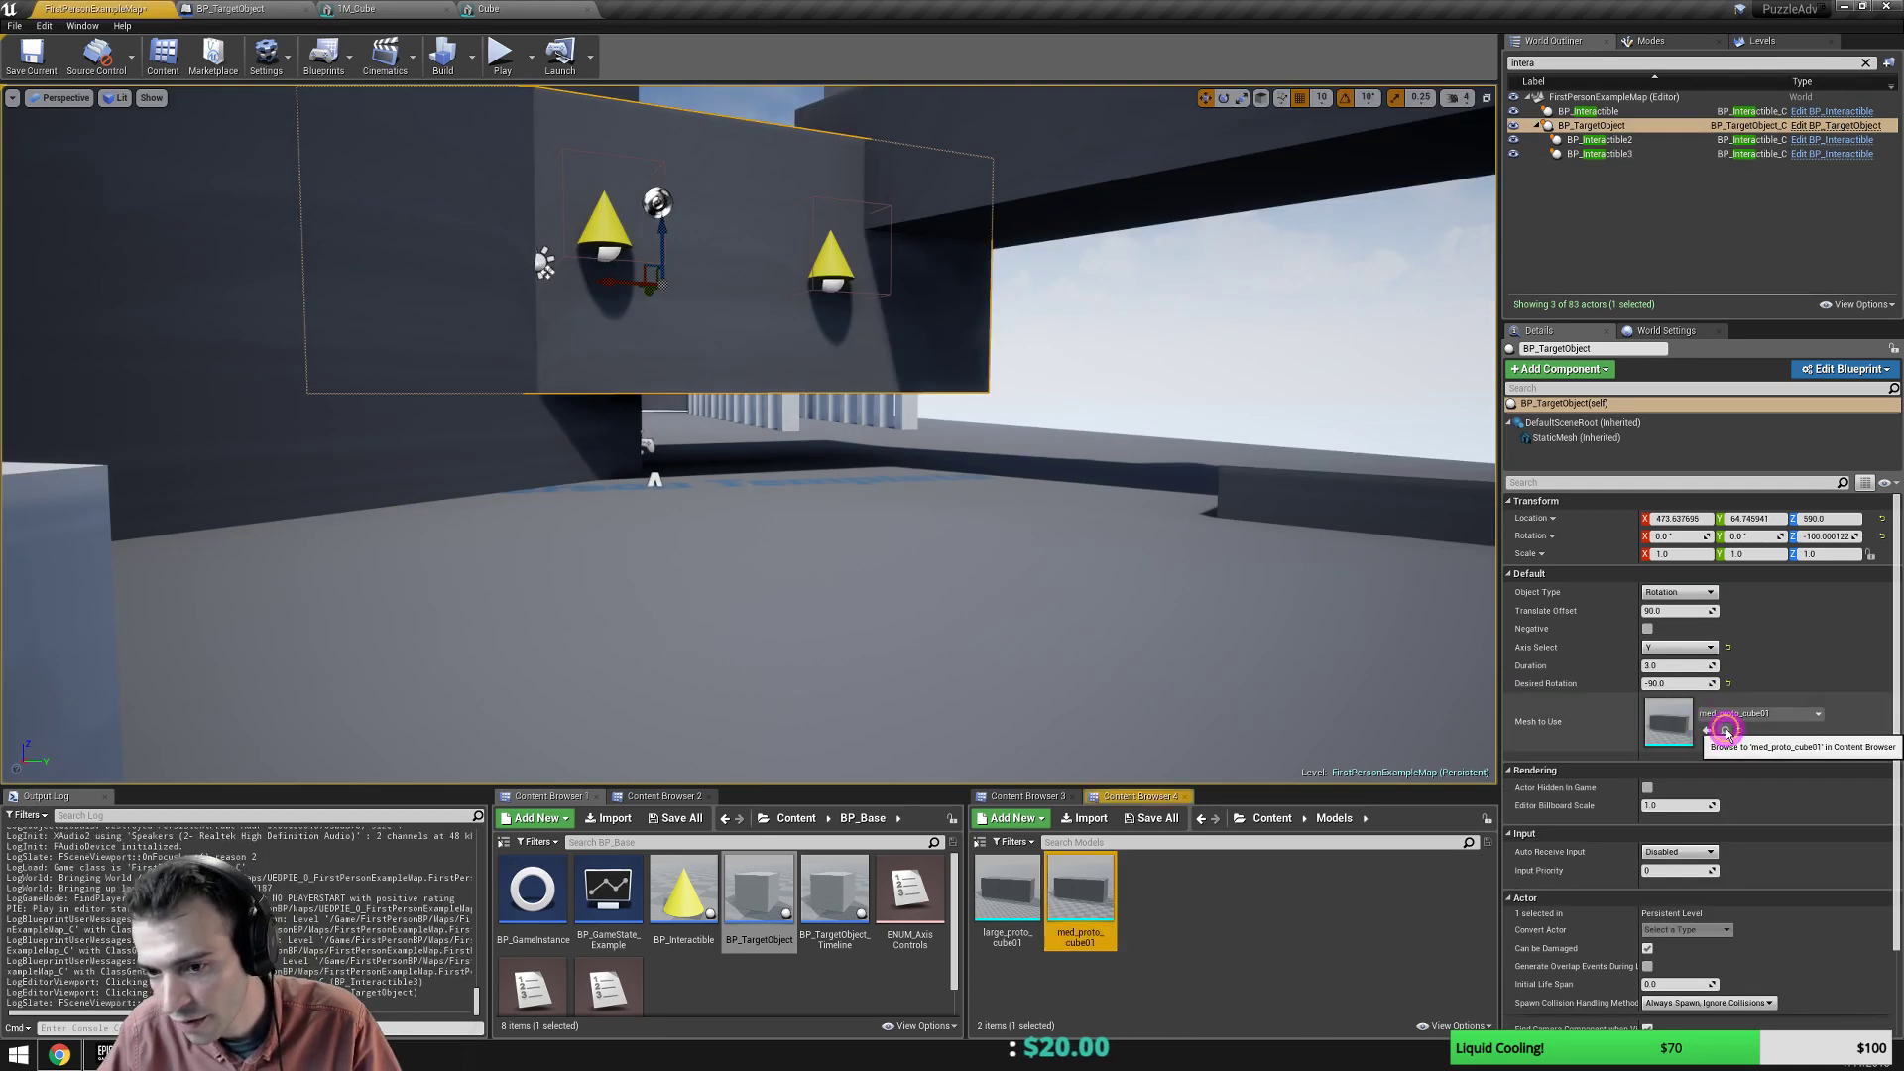
# Locate the med_proto_cube01 mesh used by BP_TargetObject, open it and examine the model.
pyautogui.click(1726, 732)
pyautogui.doubleClick(1088, 914)
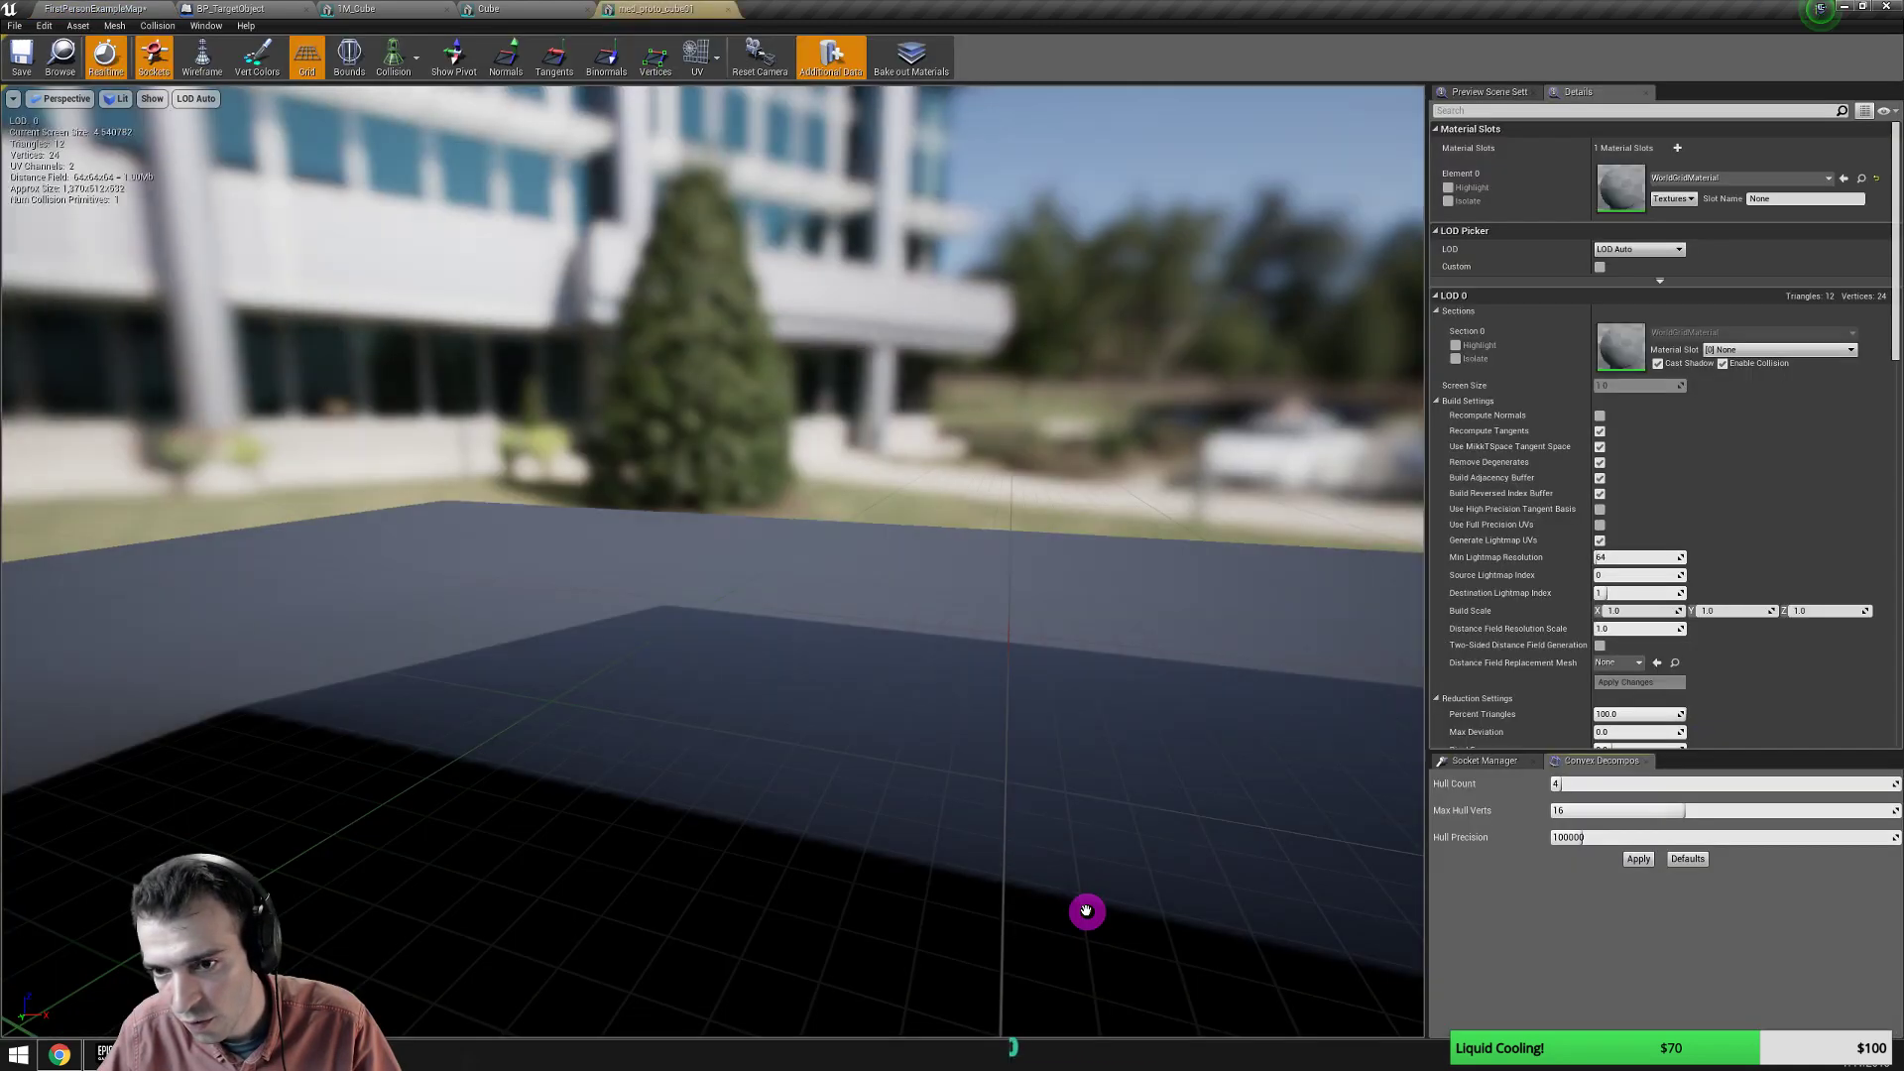
pyautogui.moveTo(1086, 910); pyautogui.dragTo(770, 712)
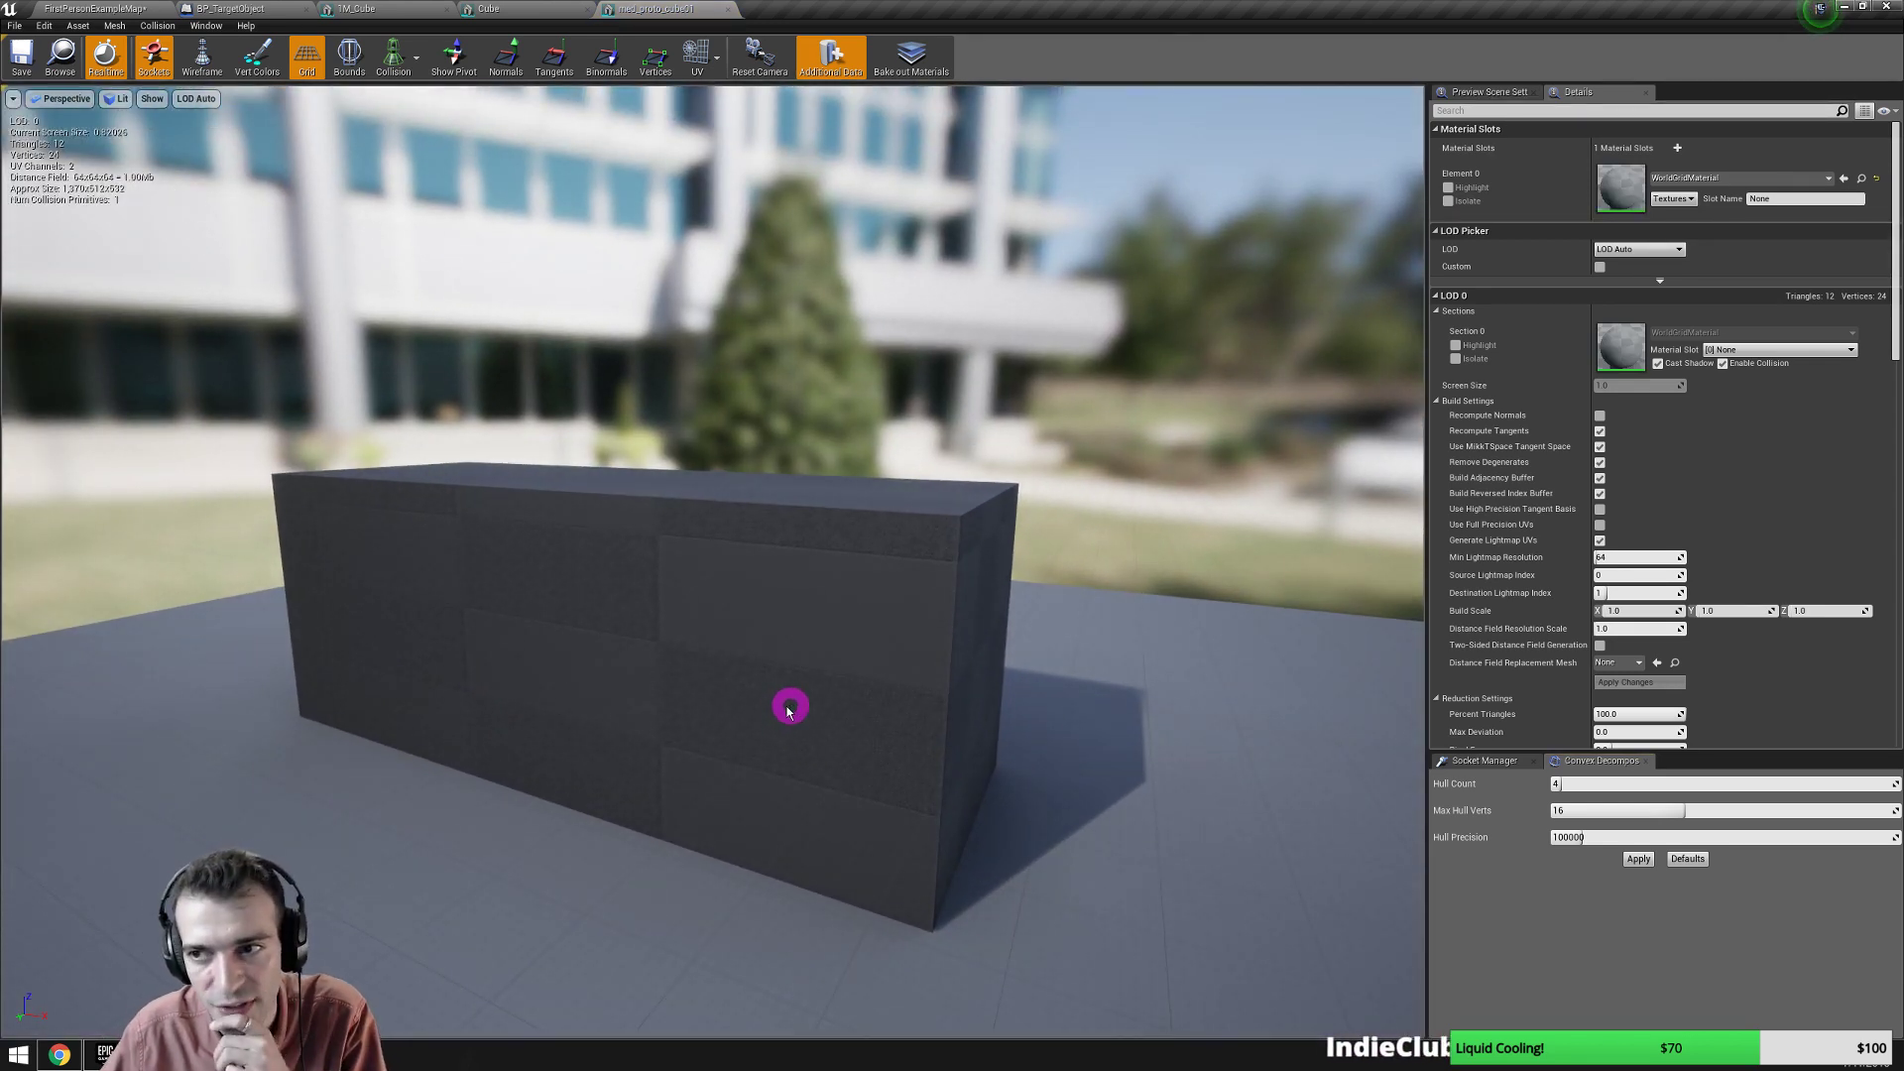
pyautogui.click(393, 52)
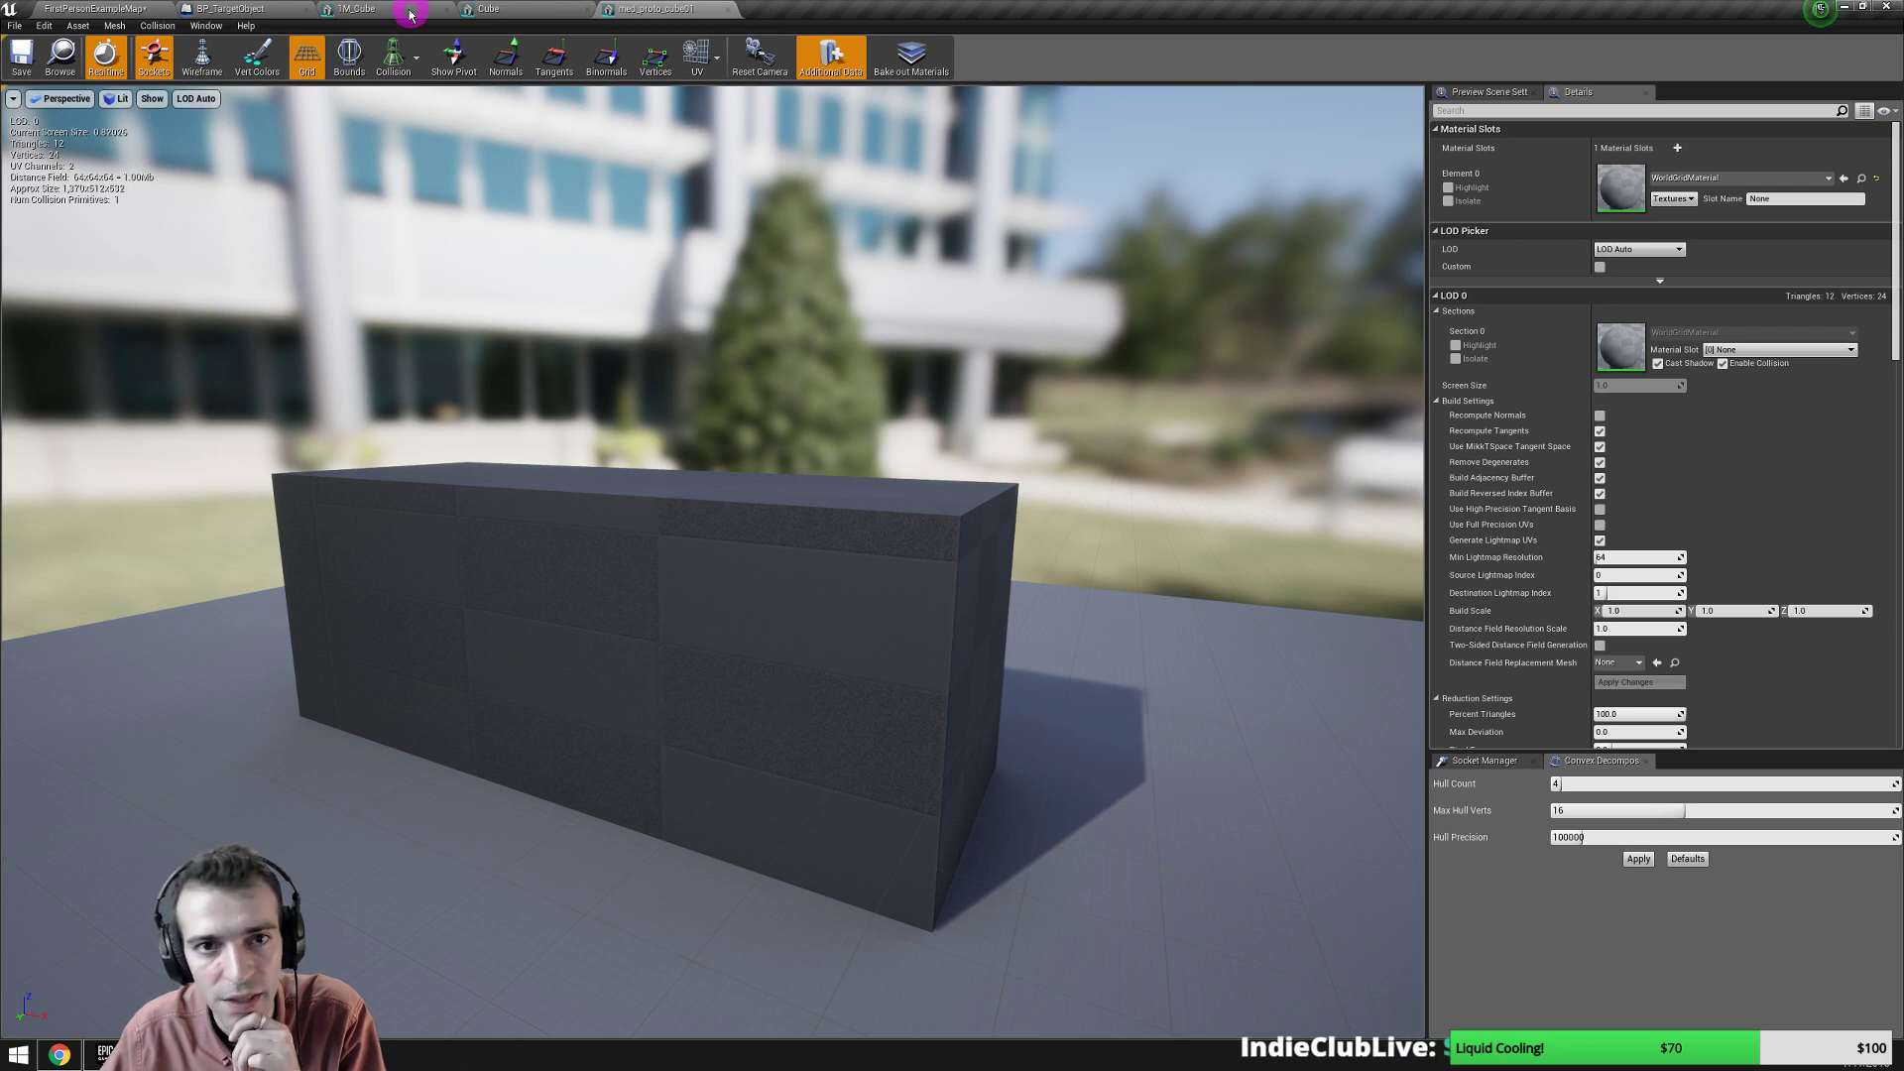
# Select the StaticMesh component in the BP_TargetObject blueprint and locate its CubeMaterial asset among the project content.
pyautogui.click(250, 10)
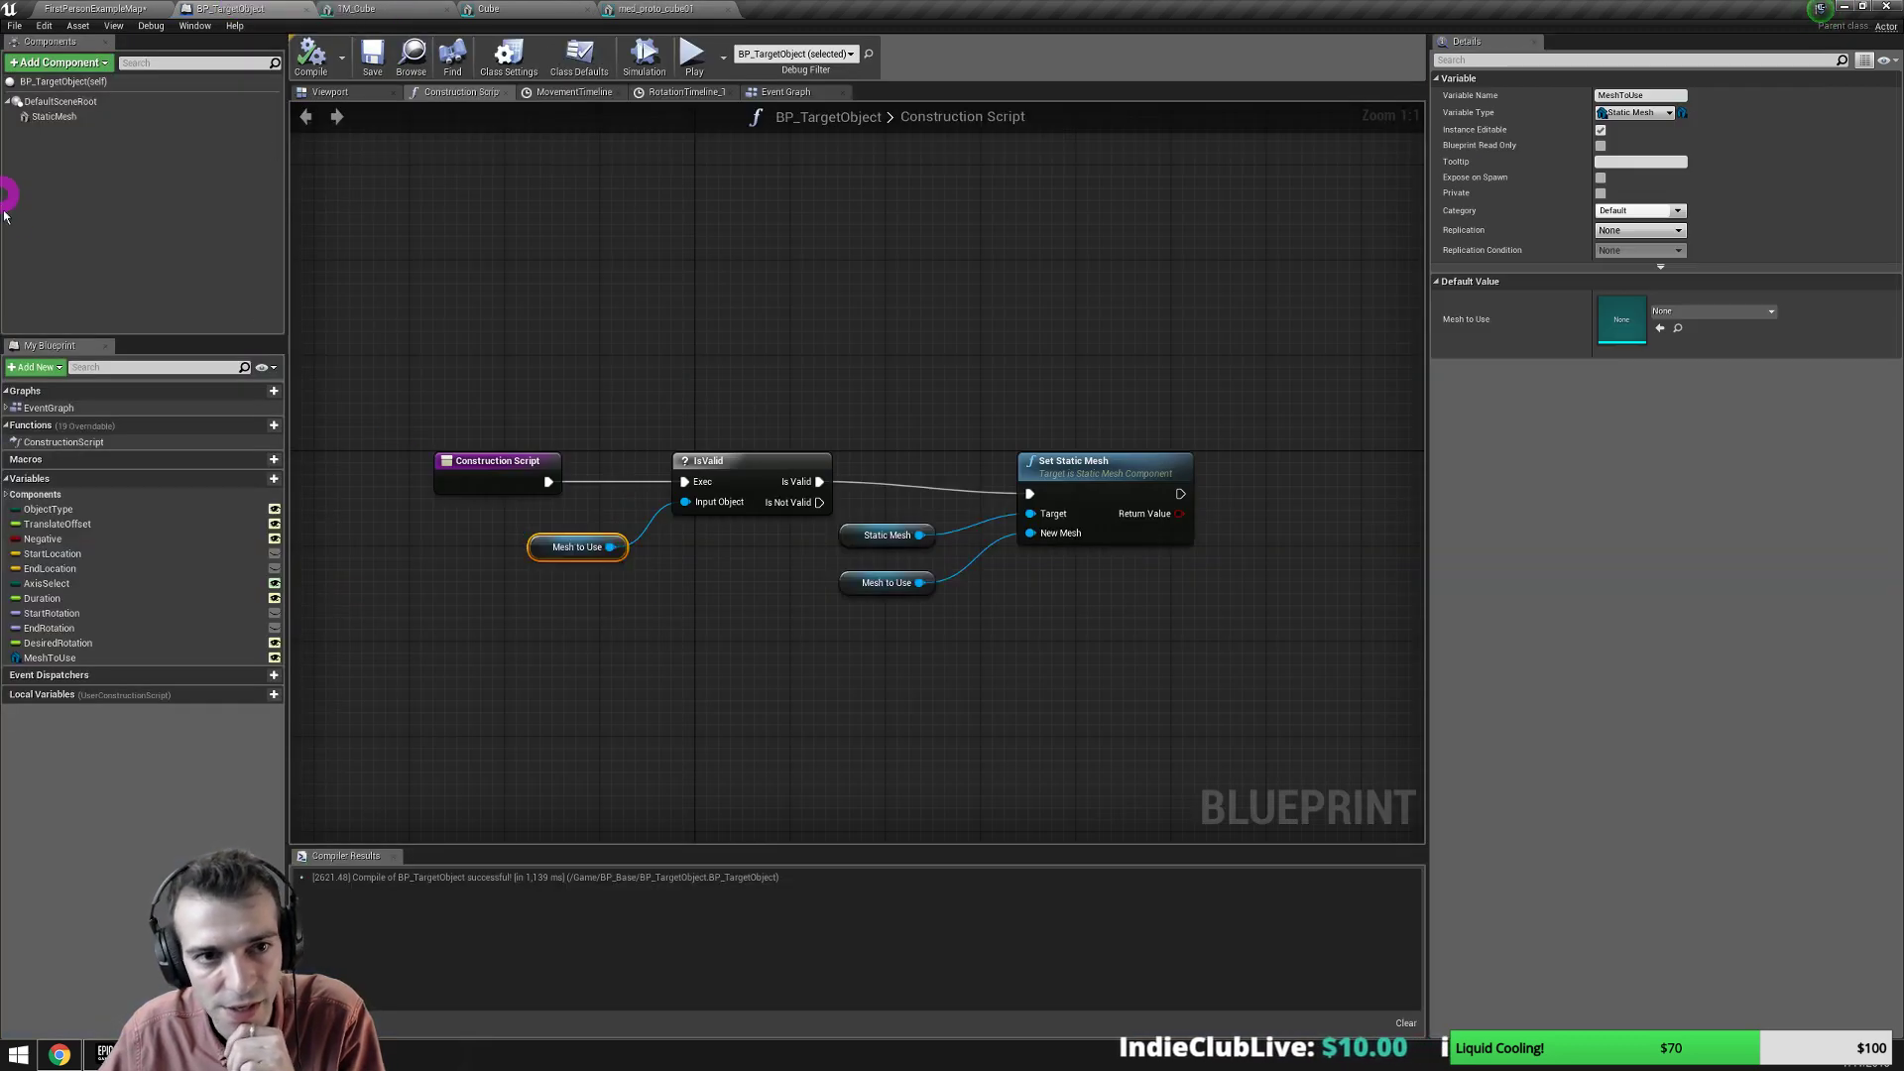
pyautogui.click(59, 116)
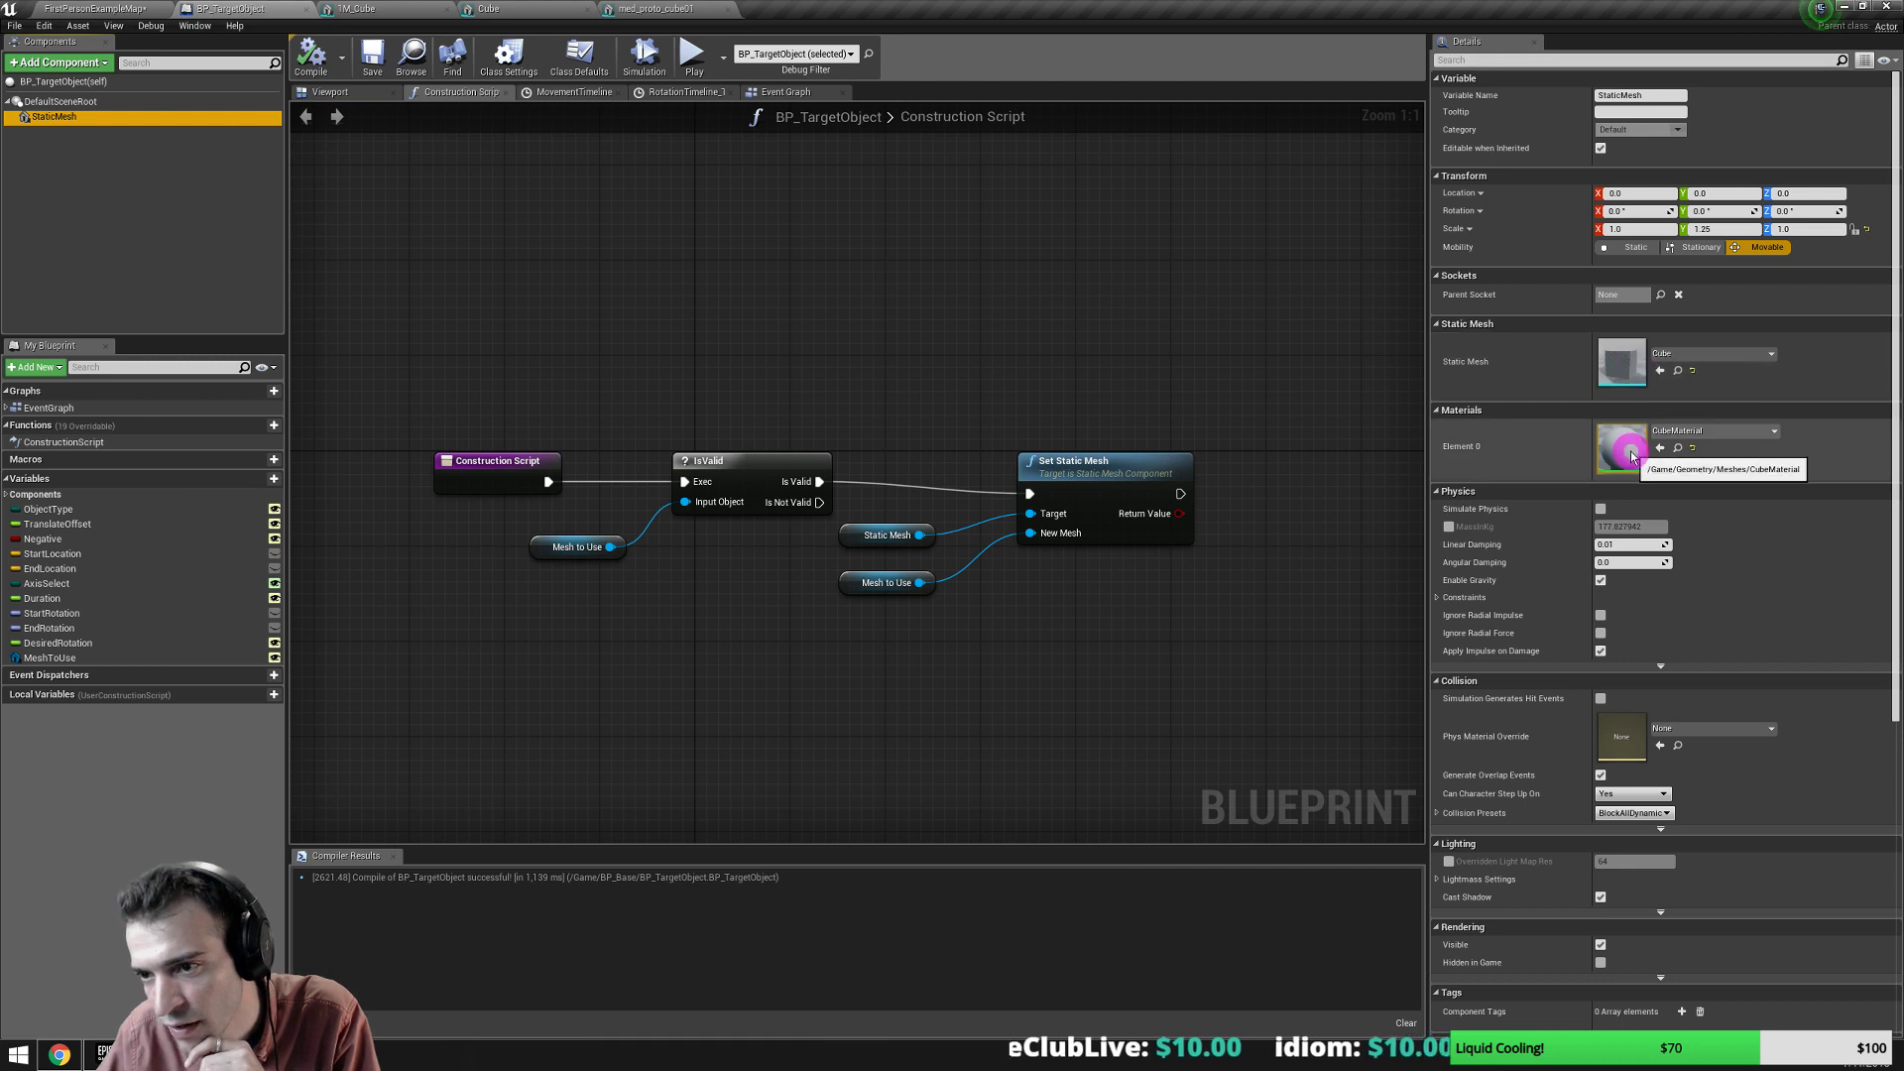
pyautogui.moveTo(1618, 473)
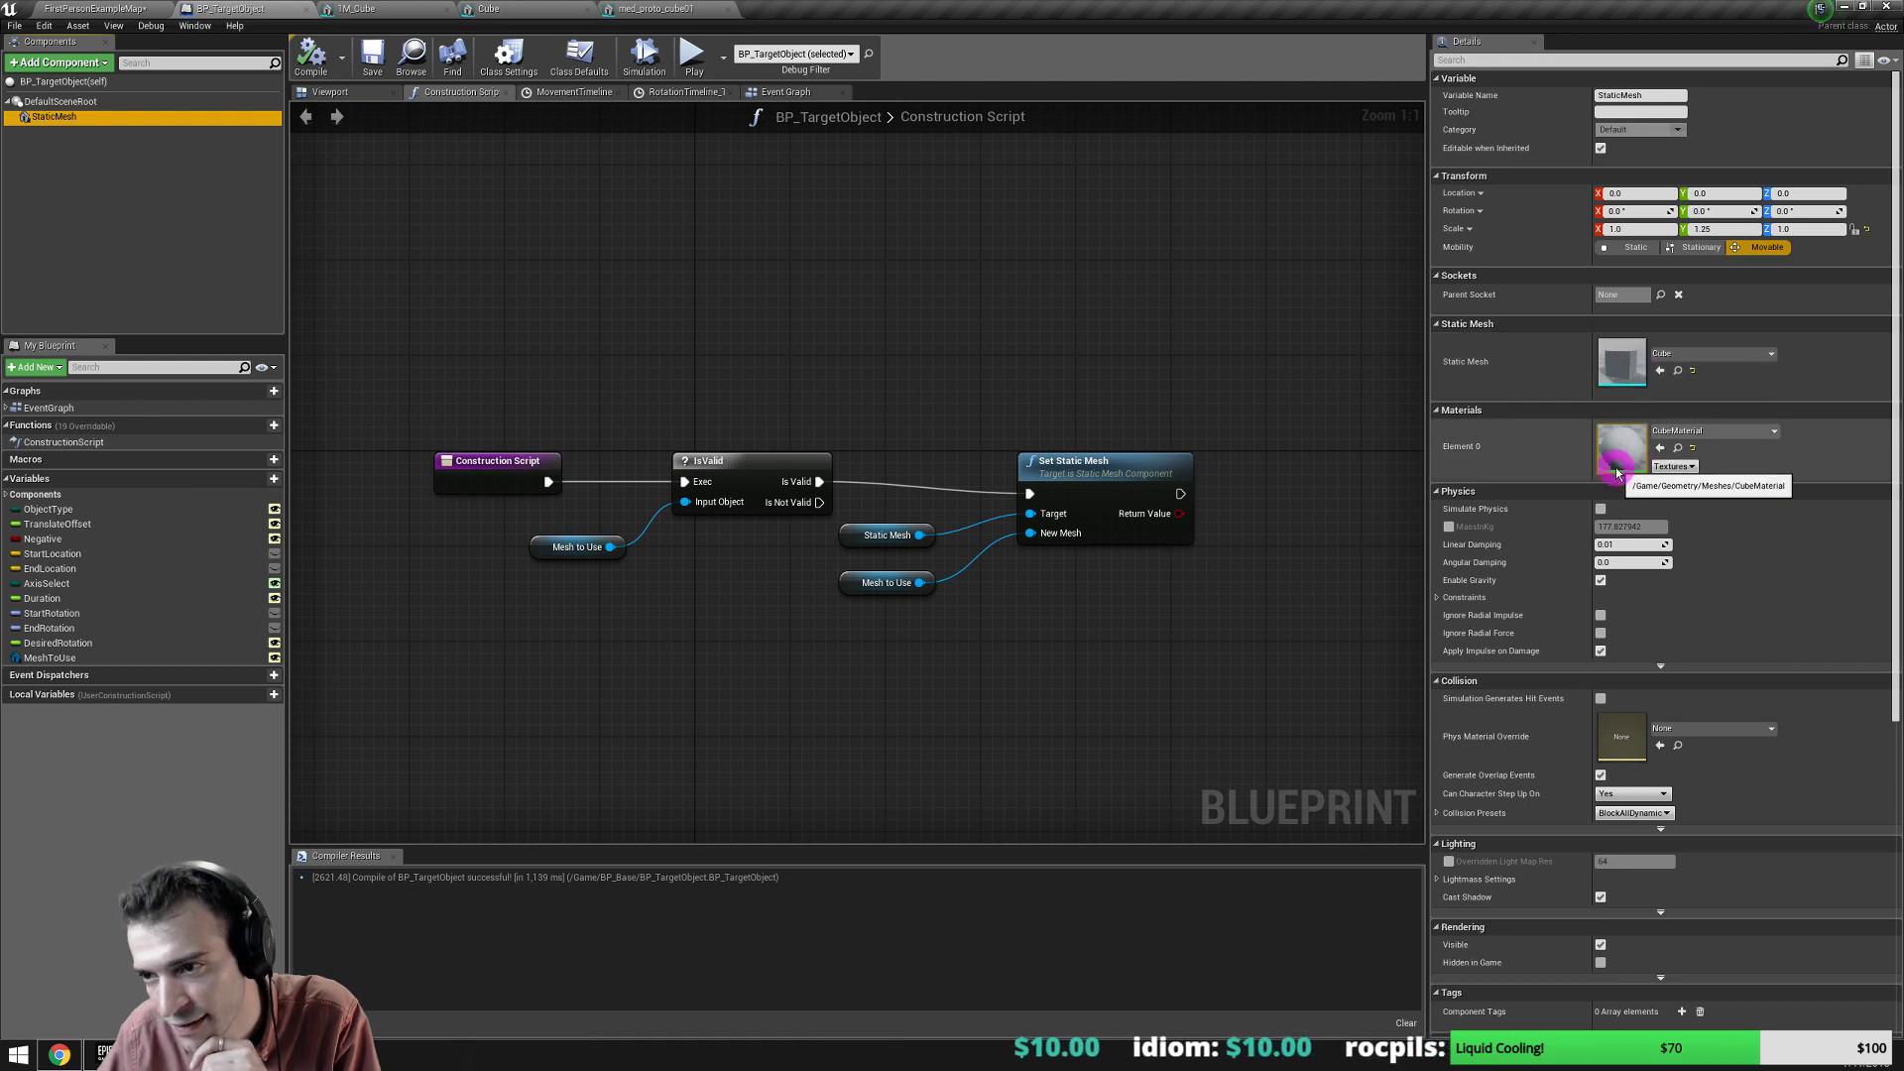
pyautogui.click(1678, 447)
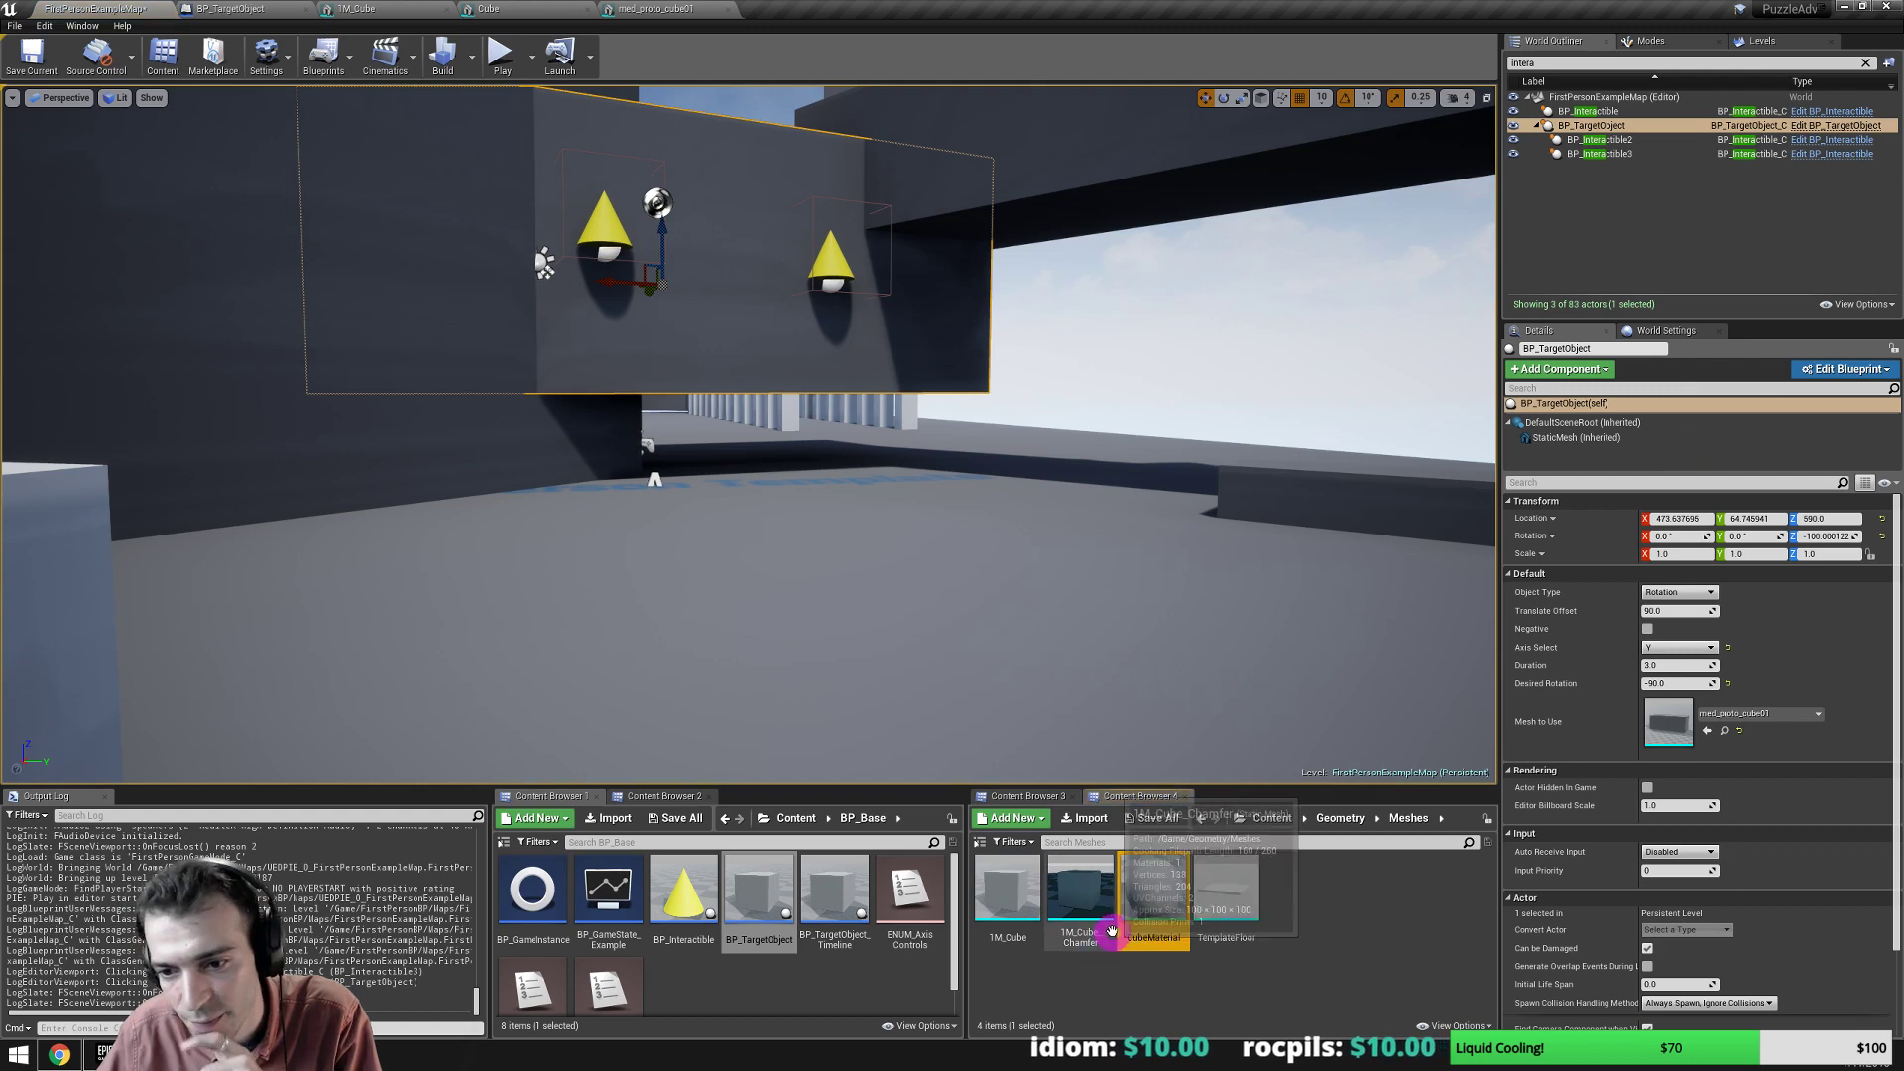
# Open CubeMaterial, move the 0.7 roughness constant lower in the graph and inspect the preview sphere.
pyautogui.doubleClick(1148, 898)
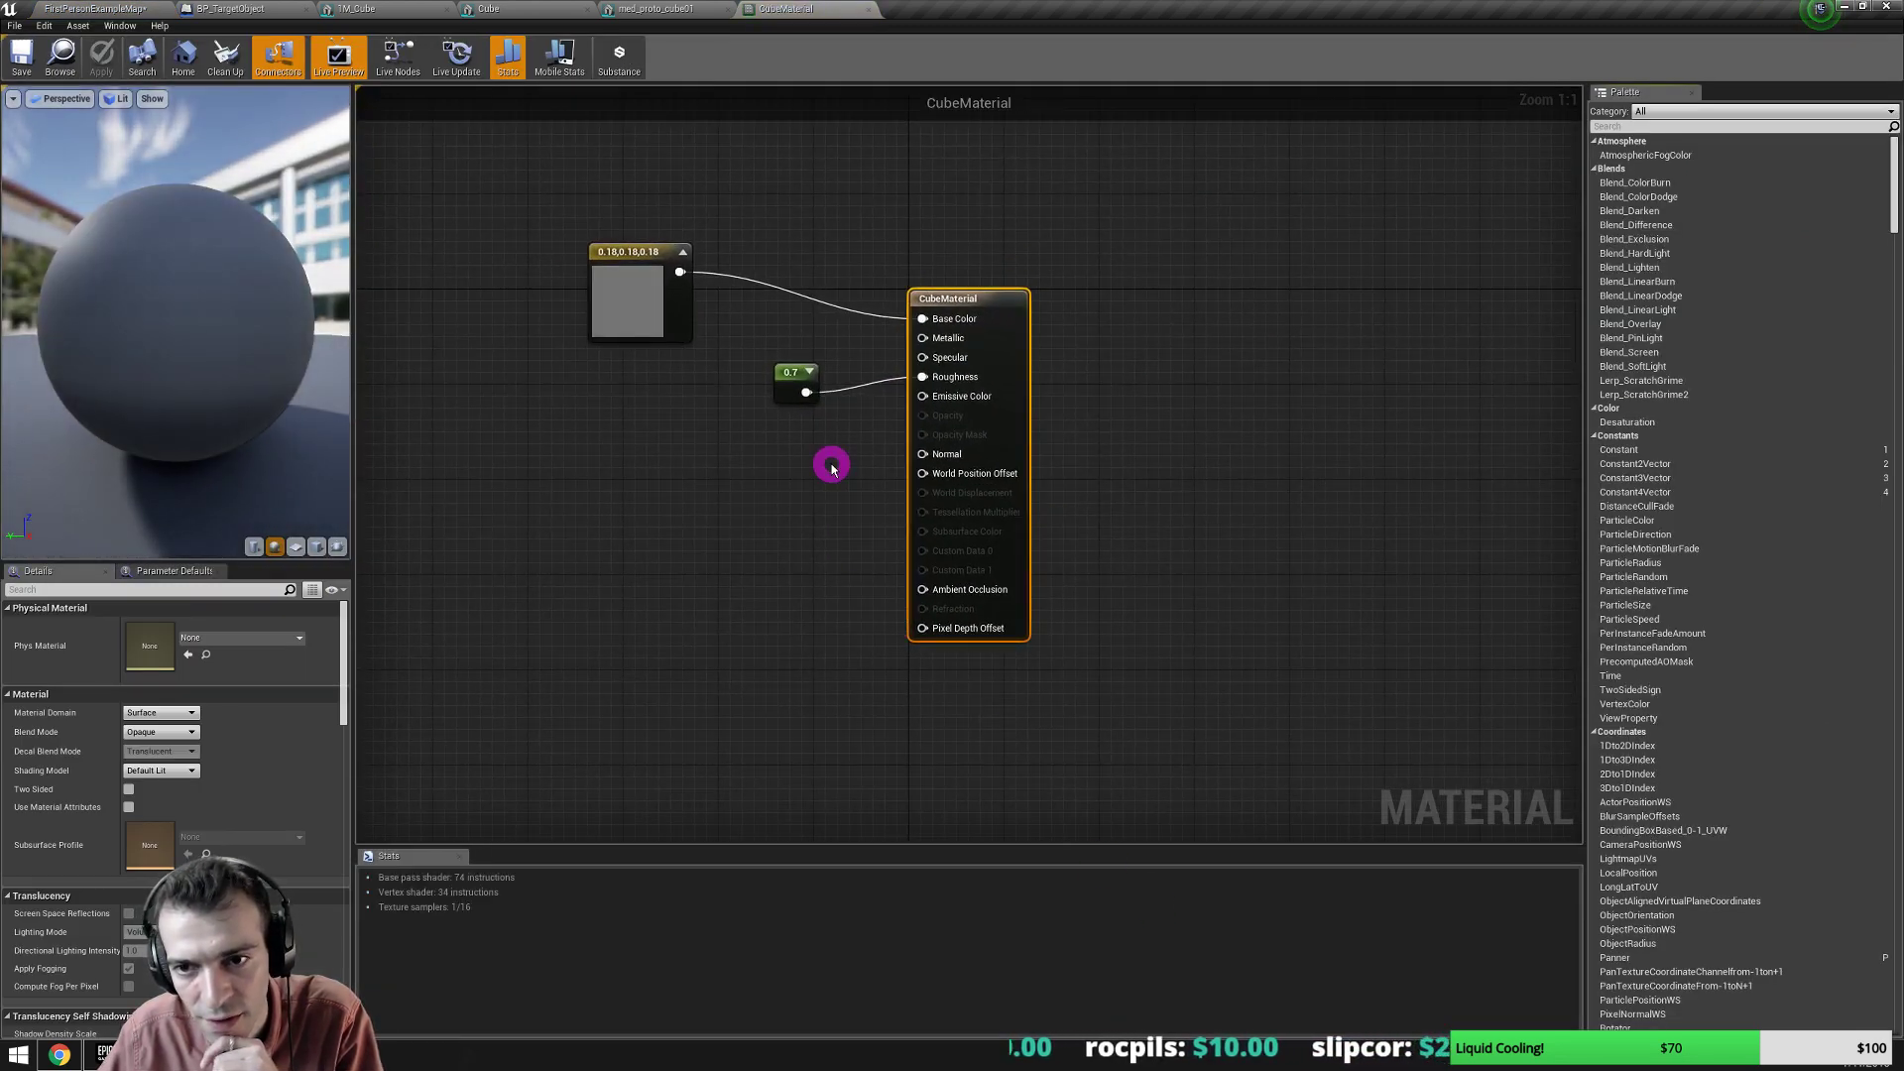
pyautogui.moveTo(832, 468); pyautogui.dragTo(914, 499, button='right')
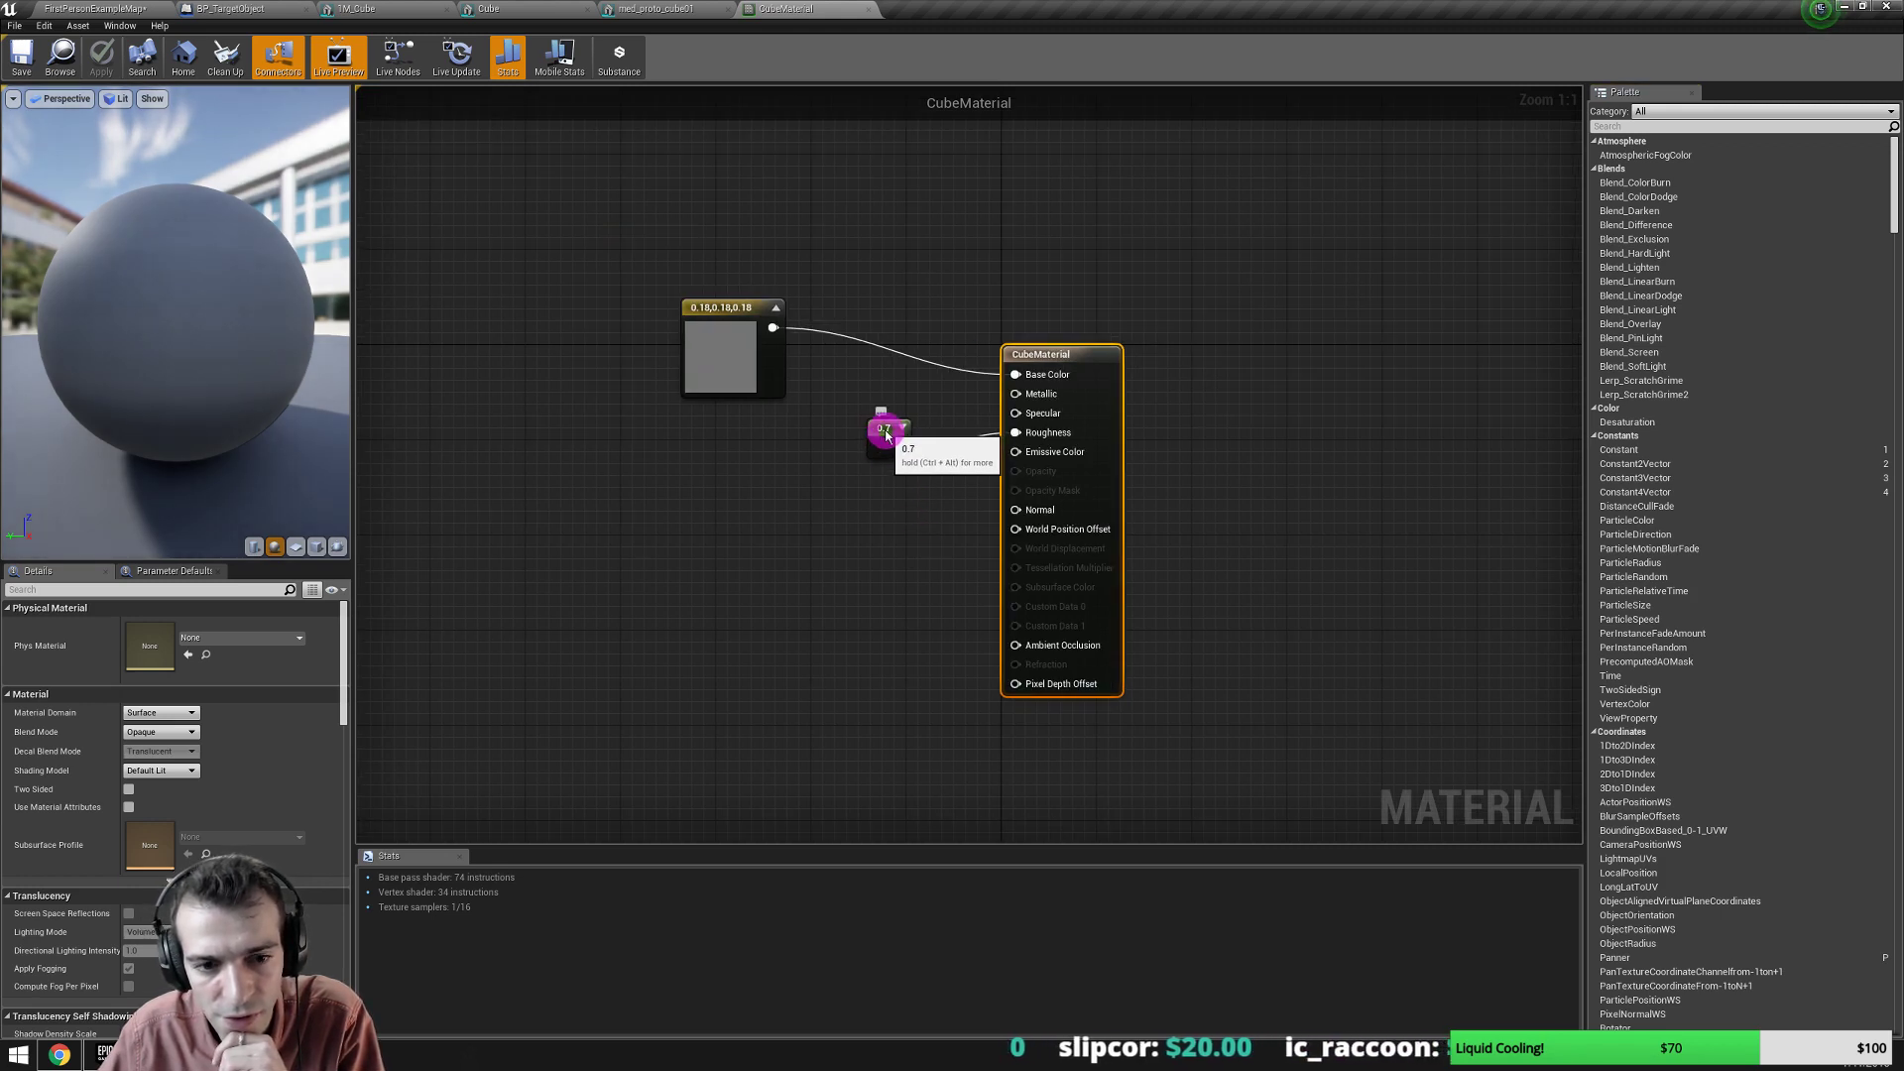
pyautogui.moveTo(889, 433); pyautogui.dragTo(884, 504)
pyautogui.moveTo(179, 331)
pyautogui.mouseDown()
pyautogui.moveTo(374, 442)
pyautogui.moveTo(418, 392)
pyautogui.moveTo(407, 363)
pyautogui.mouseUp()
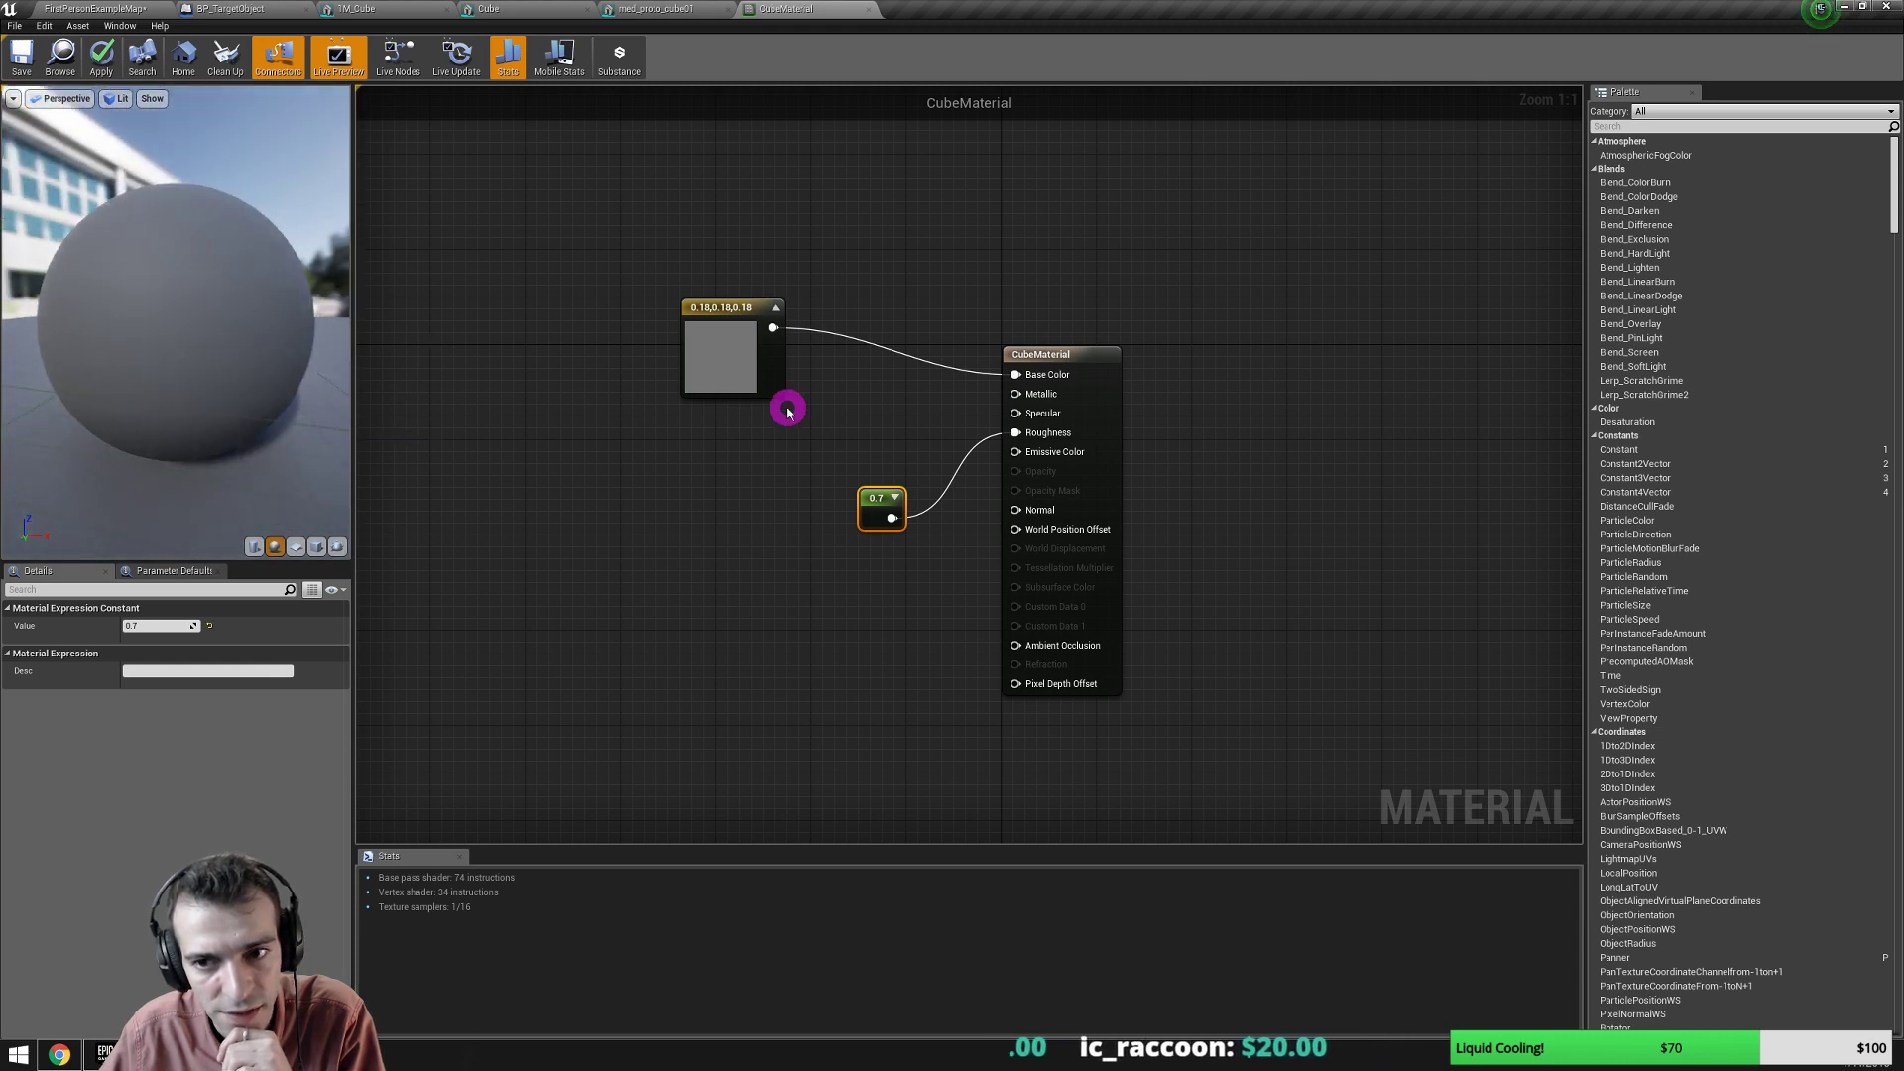
# Promote CubeMaterial's Metallic input to a parameter, place its node between the color and roughness constants and save the material.
pyautogui.rightClick(1012, 396)
pyautogui.click(1021, 417)
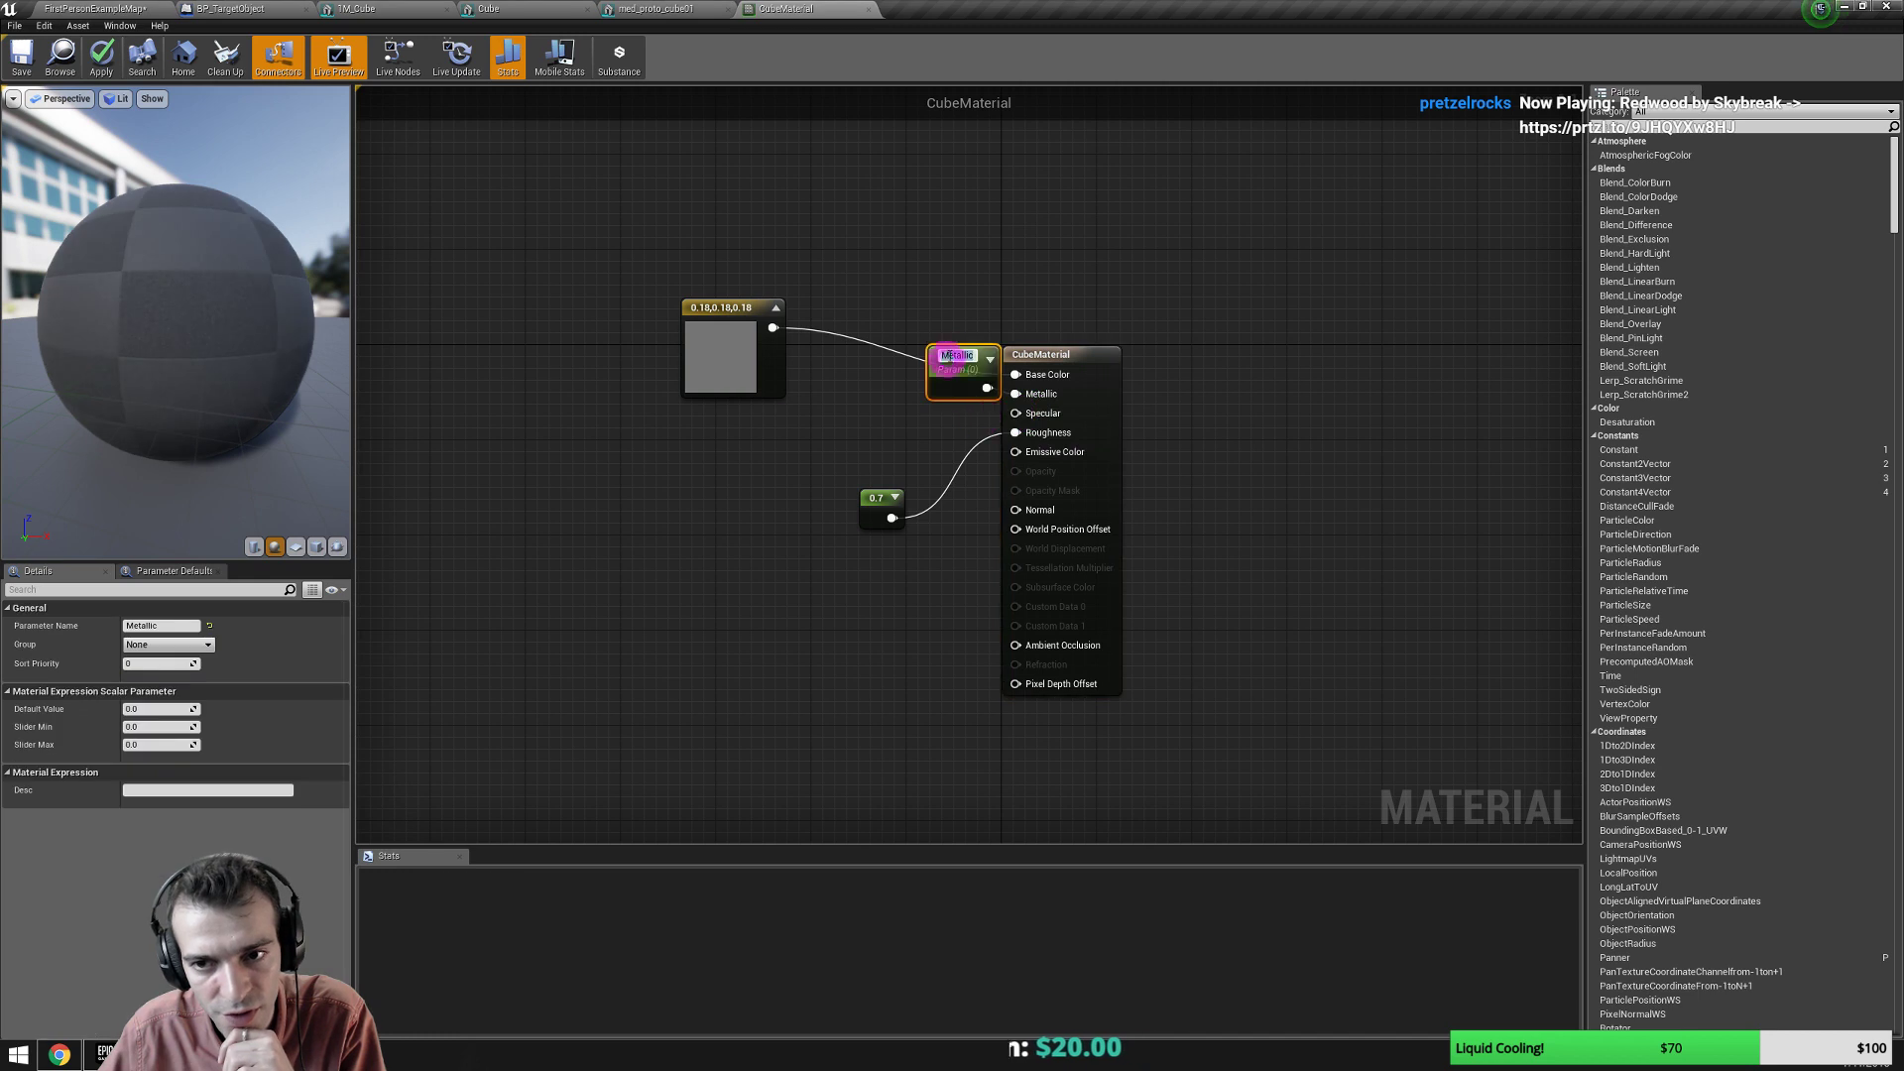
pyautogui.moveTo(938, 370); pyautogui.dragTo(833, 416)
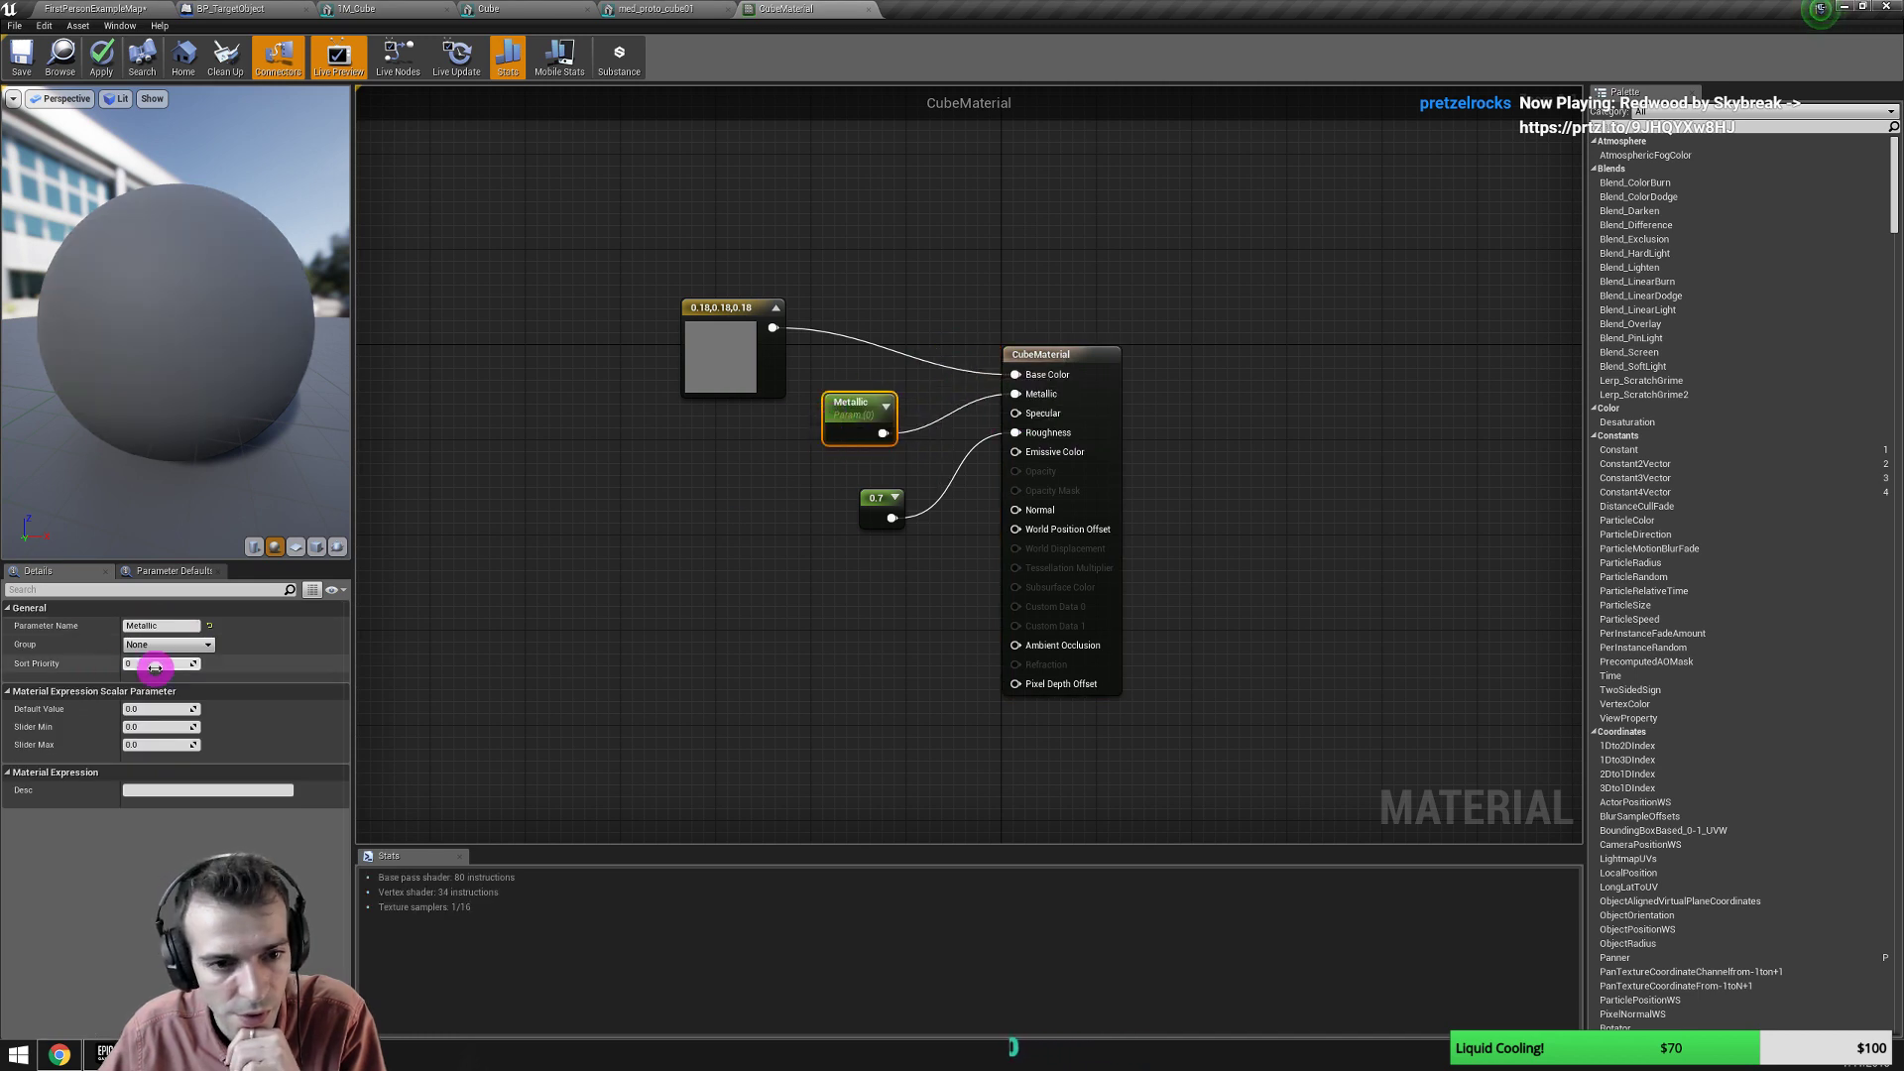
pyautogui.click(18, 55)
pyautogui.click(456, 229)
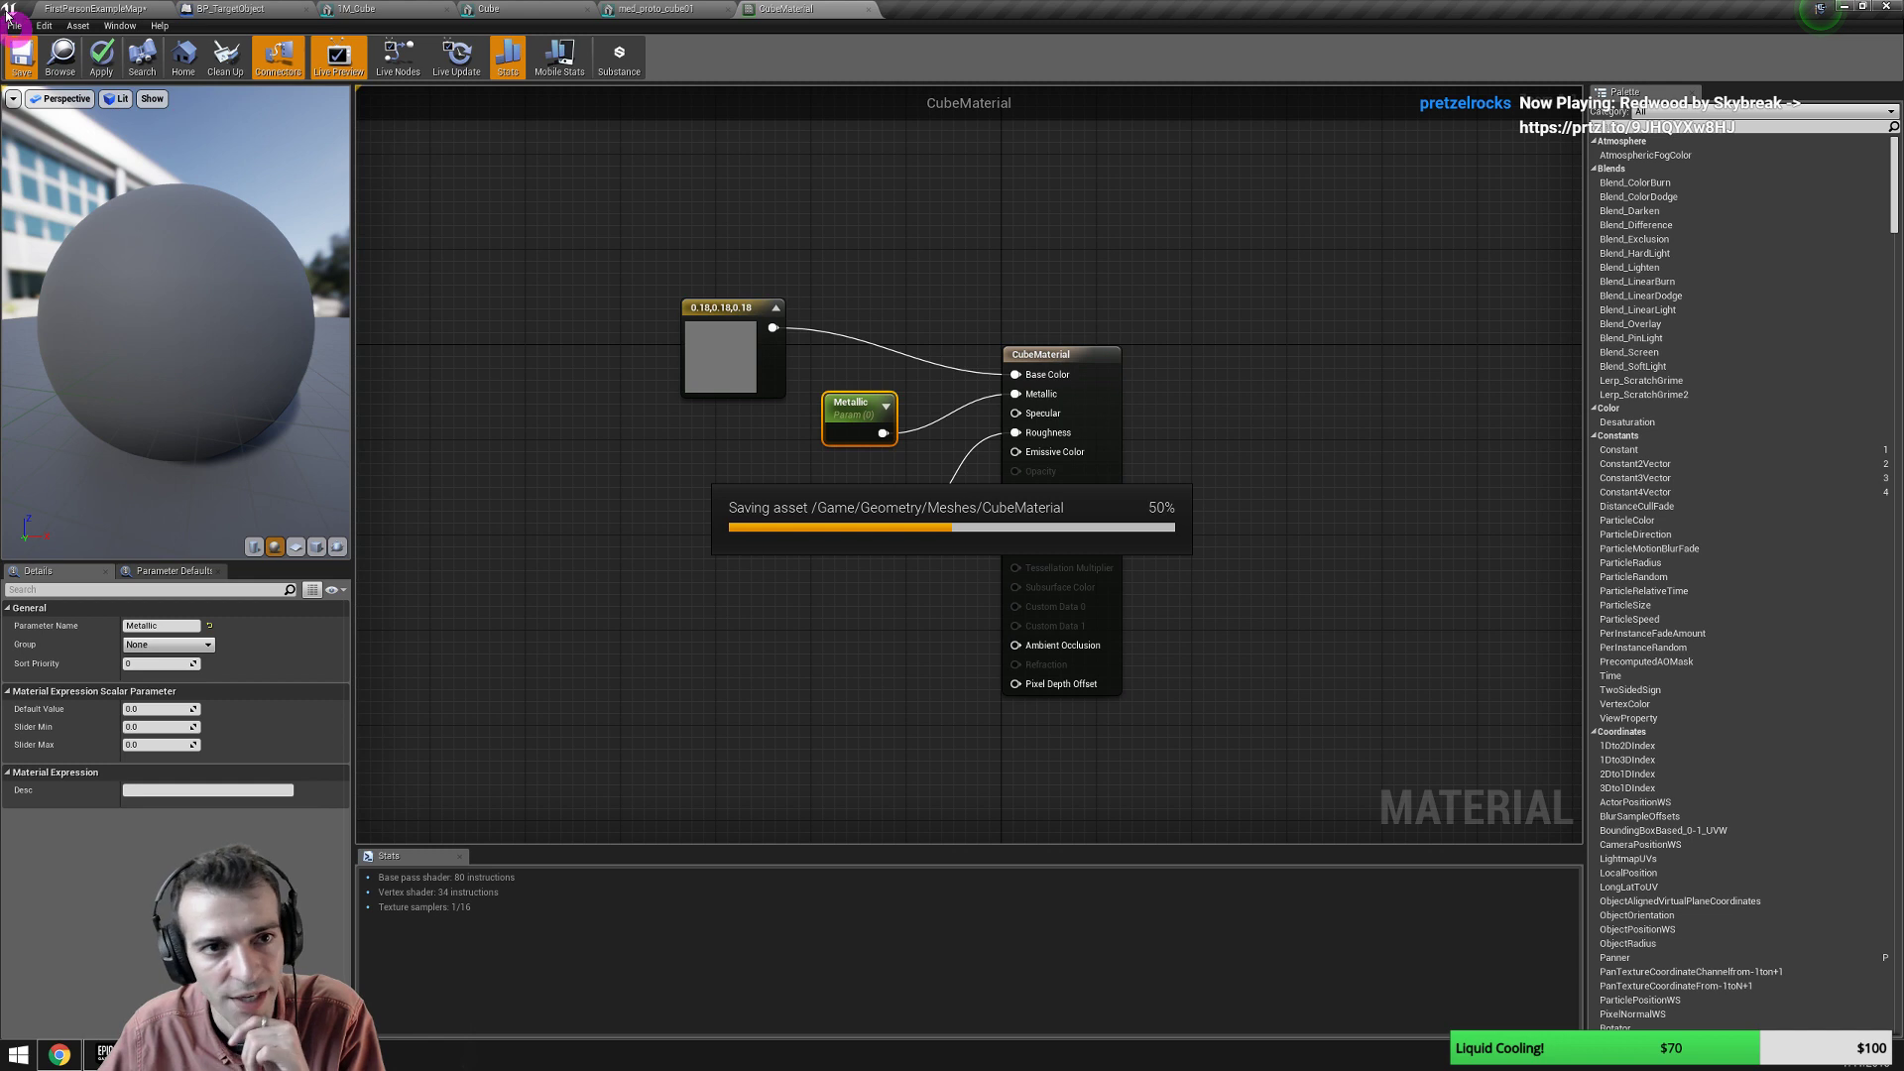
# Playtest the level, moving back and sideways to examine the dark wall and the target block with their cones, and end the session.
pyautogui.click(105, 9)
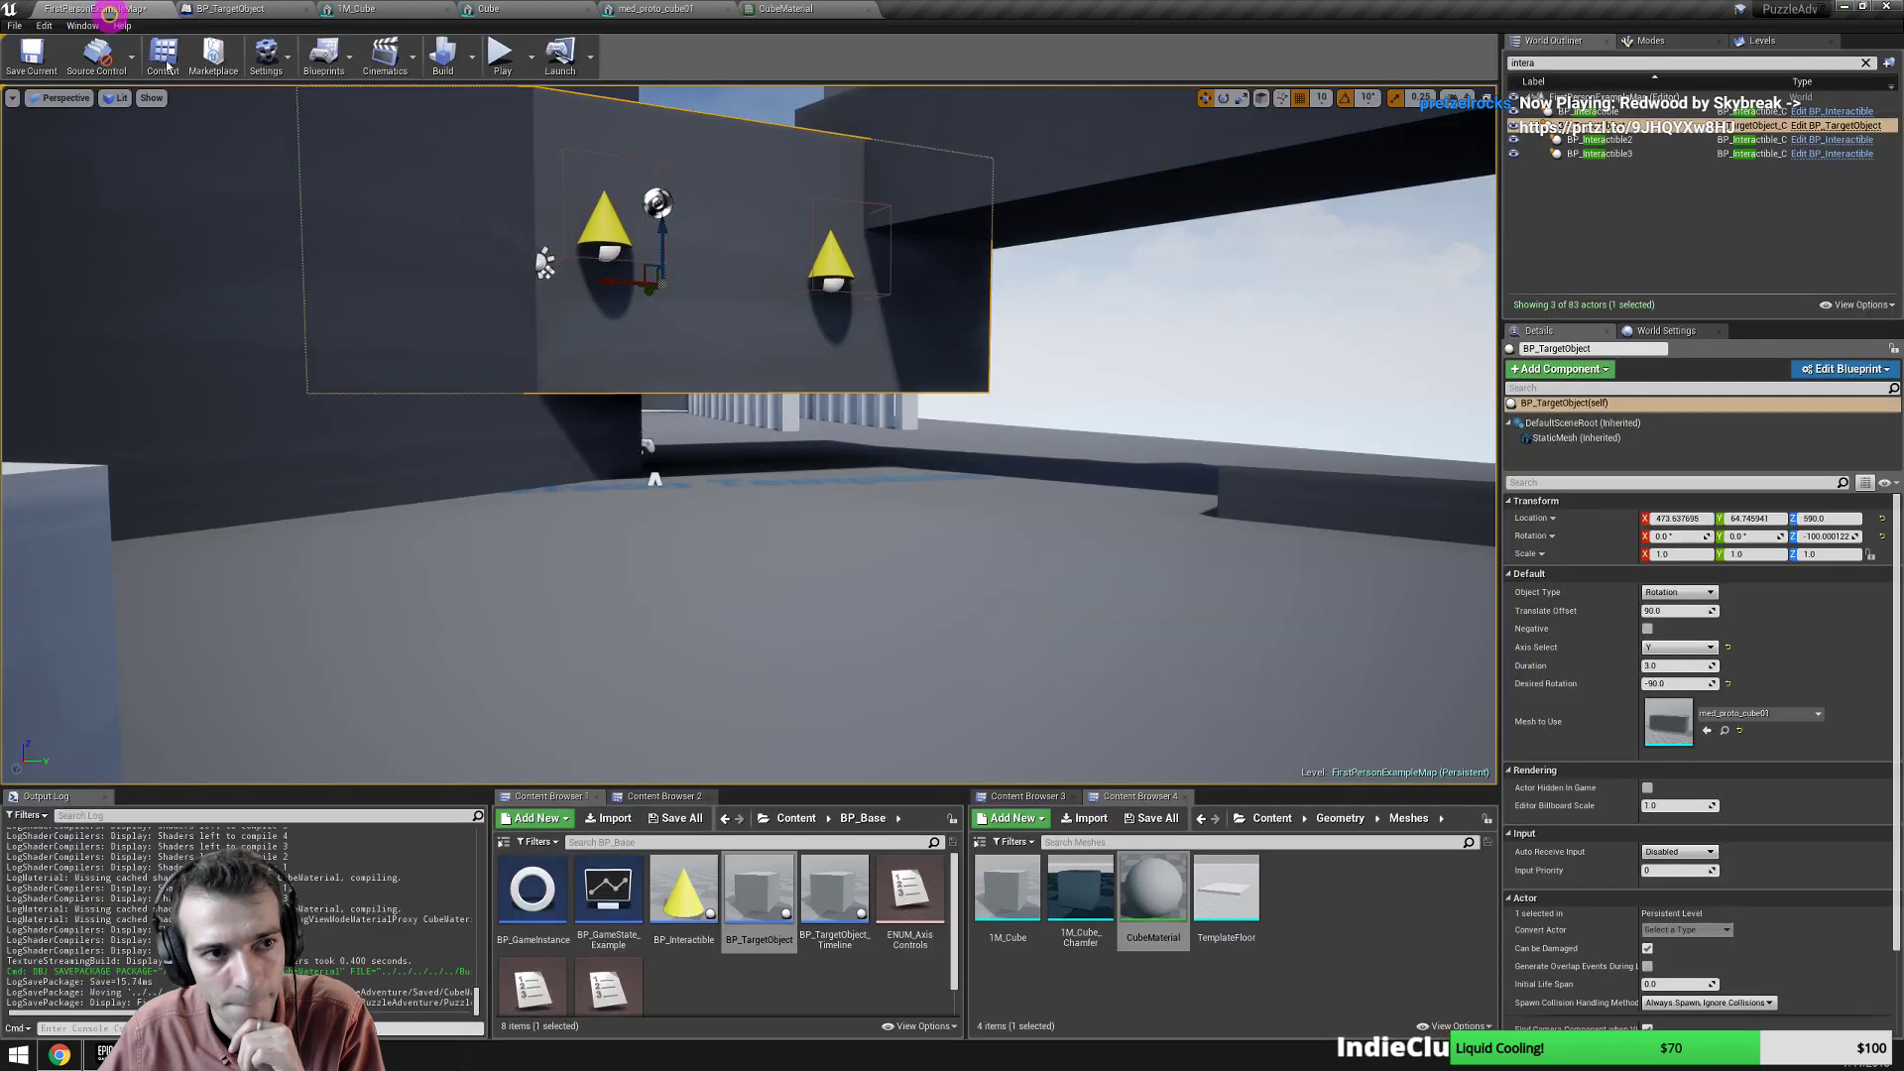
pyautogui.moveTo(667, 532)
pyautogui.mouseDown(button='right')
pyautogui.moveTo(687, 517)
pyautogui.moveTo(671, 530)
pyautogui.mouseUp(button='right')
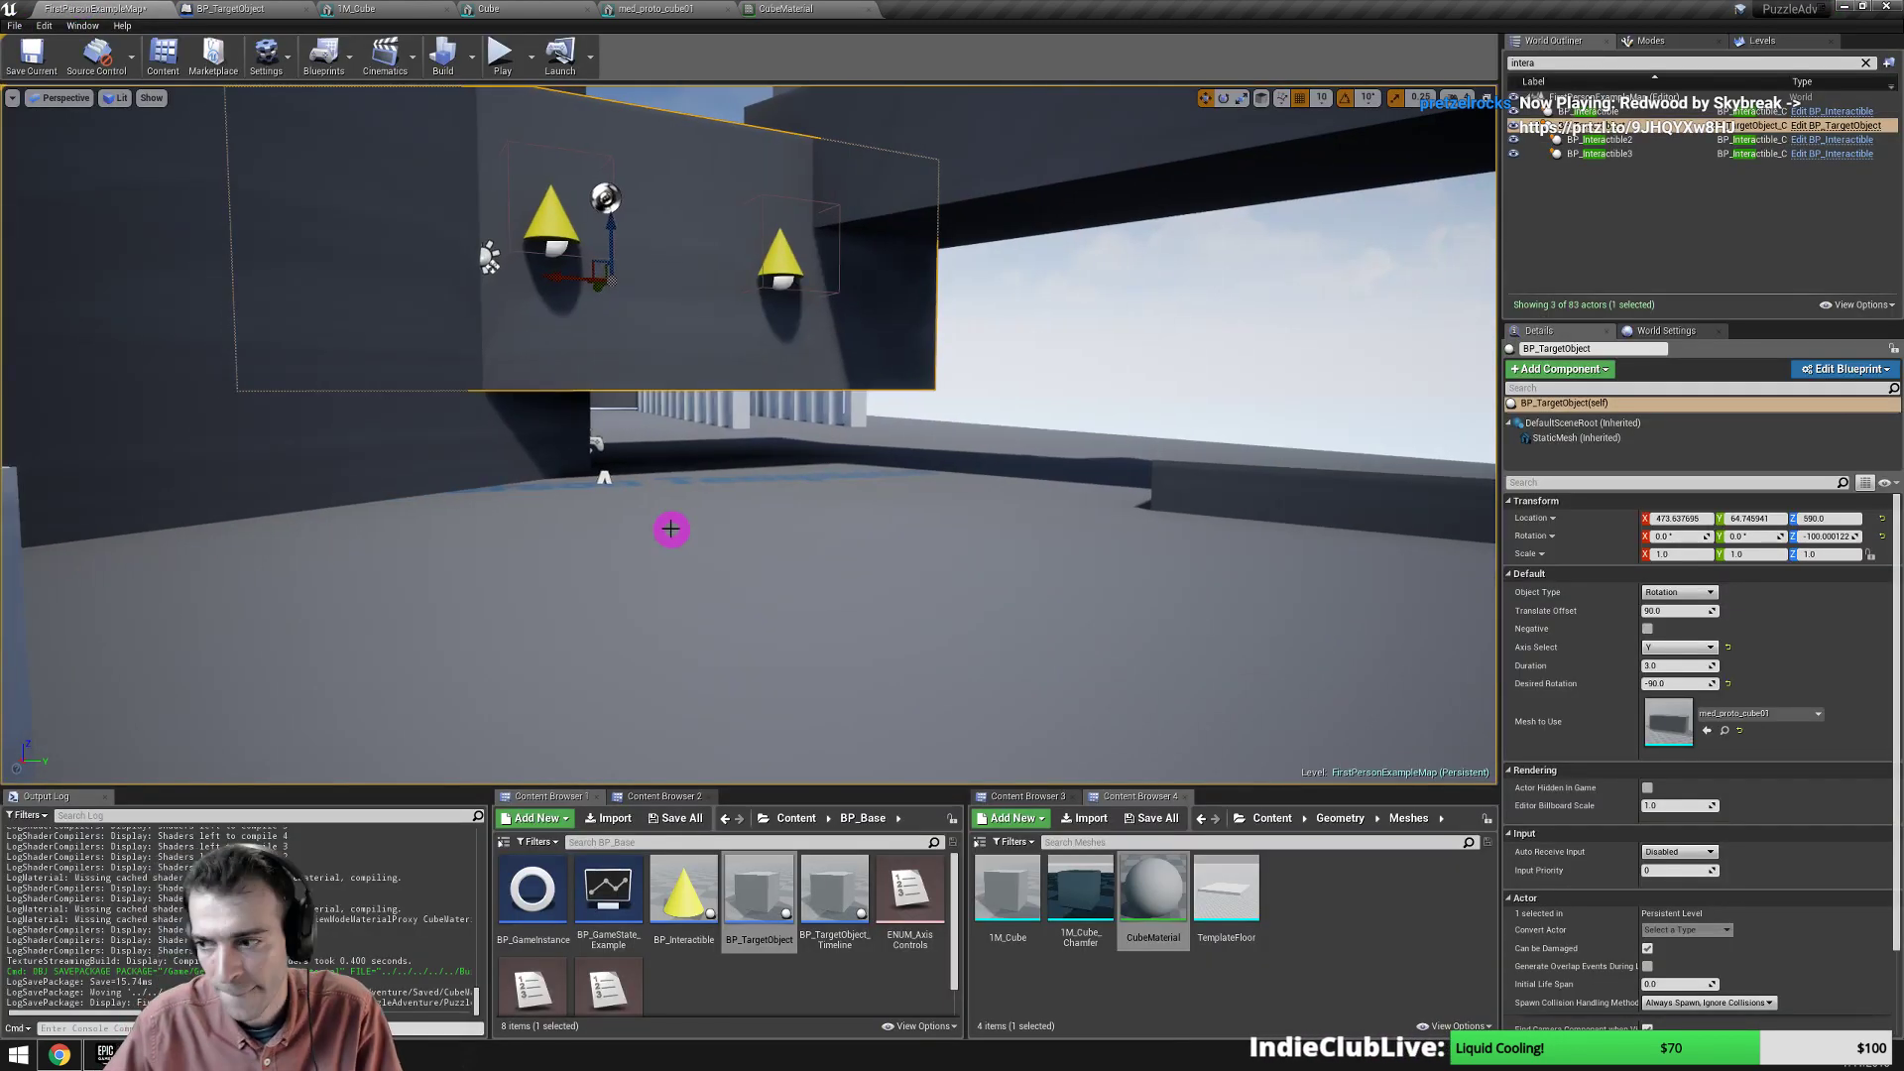
pyautogui.hotkey('alt', 'p')
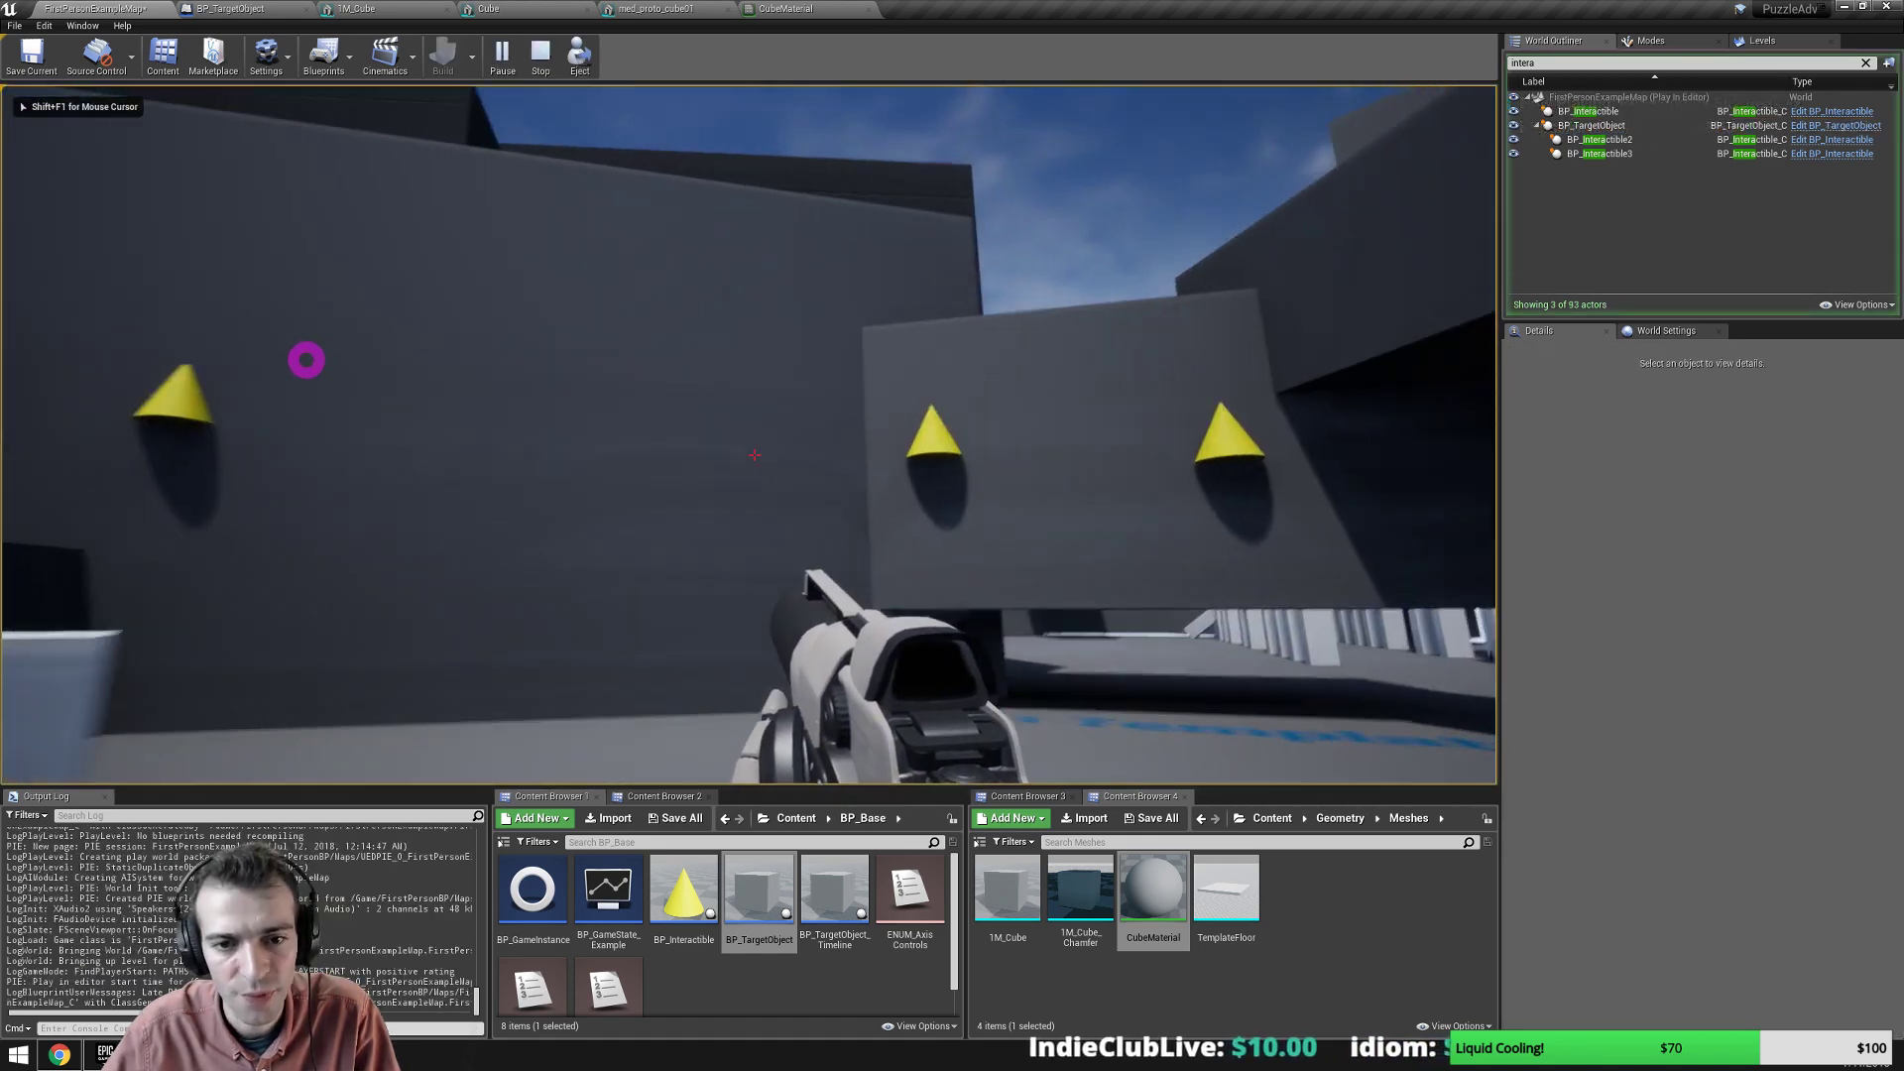
pyautogui.press('s')
pyautogui.press('a')
pyautogui.press('a')
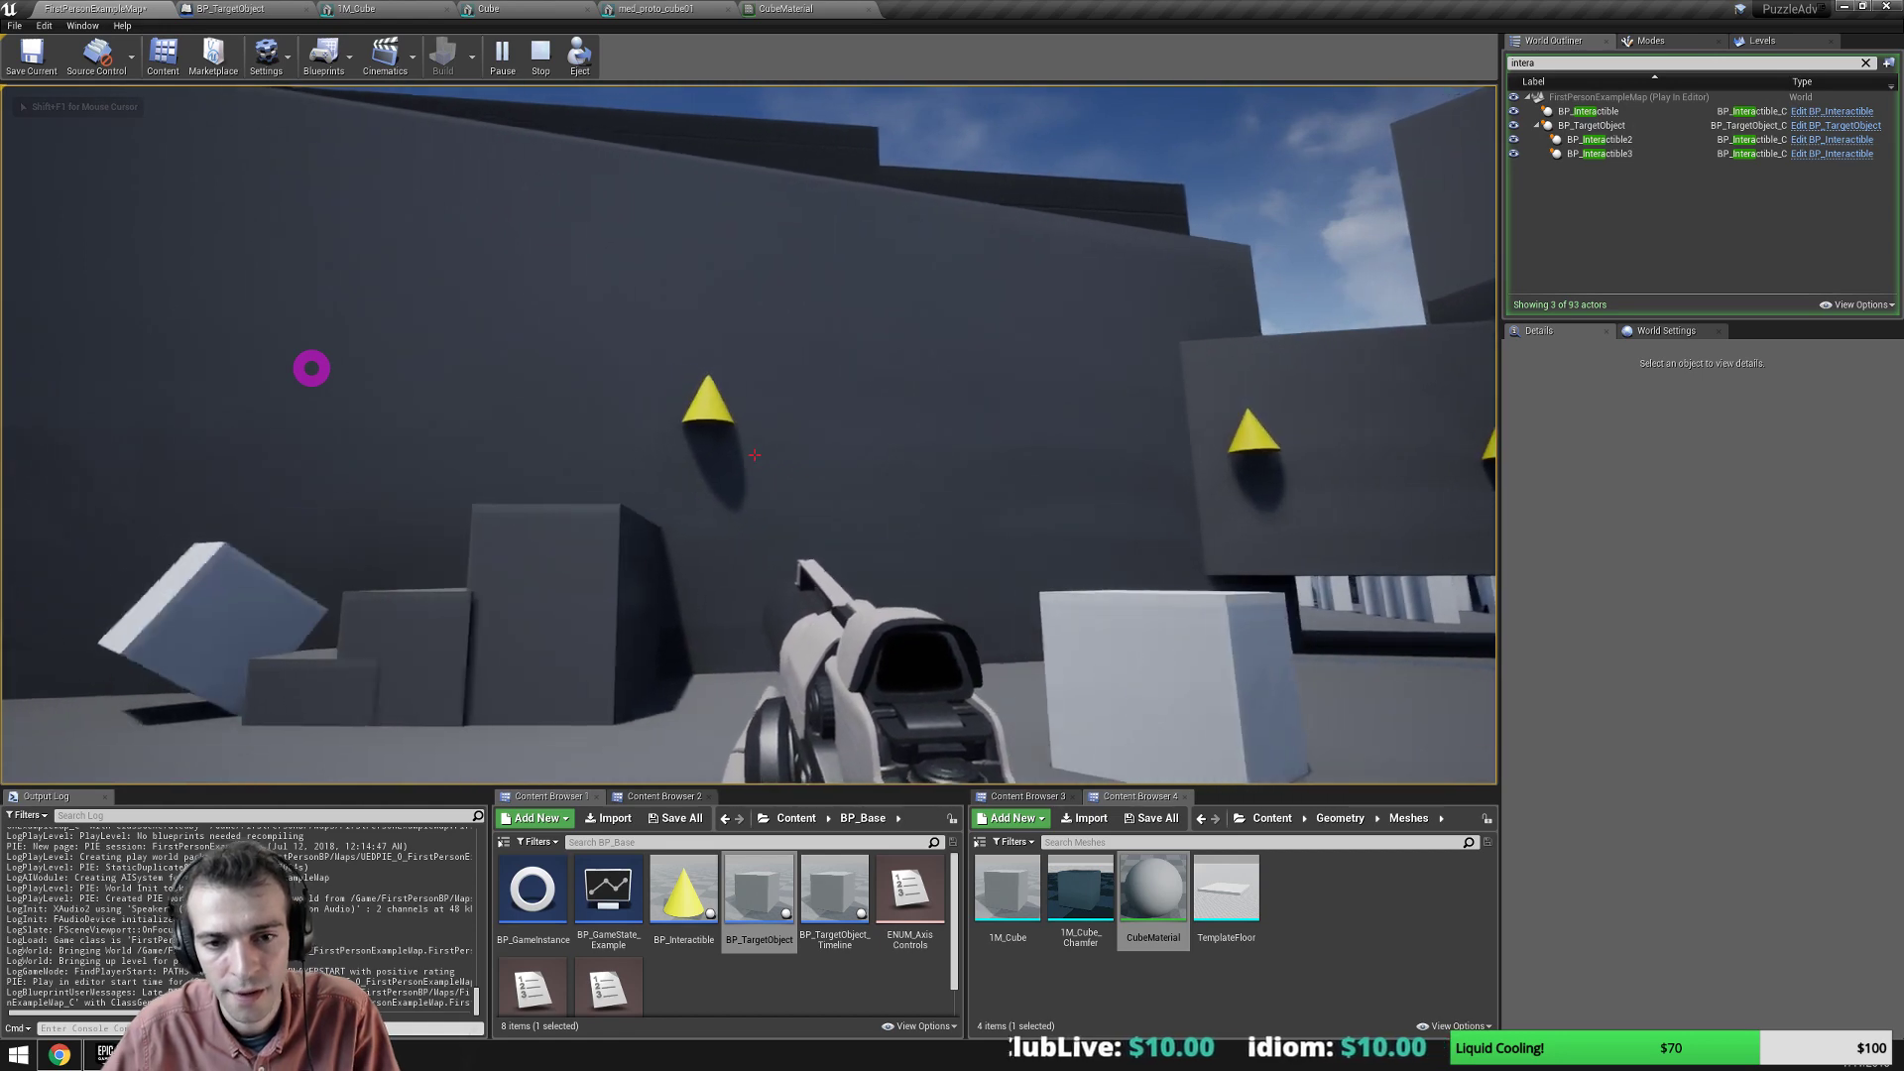
pyautogui.press('a')
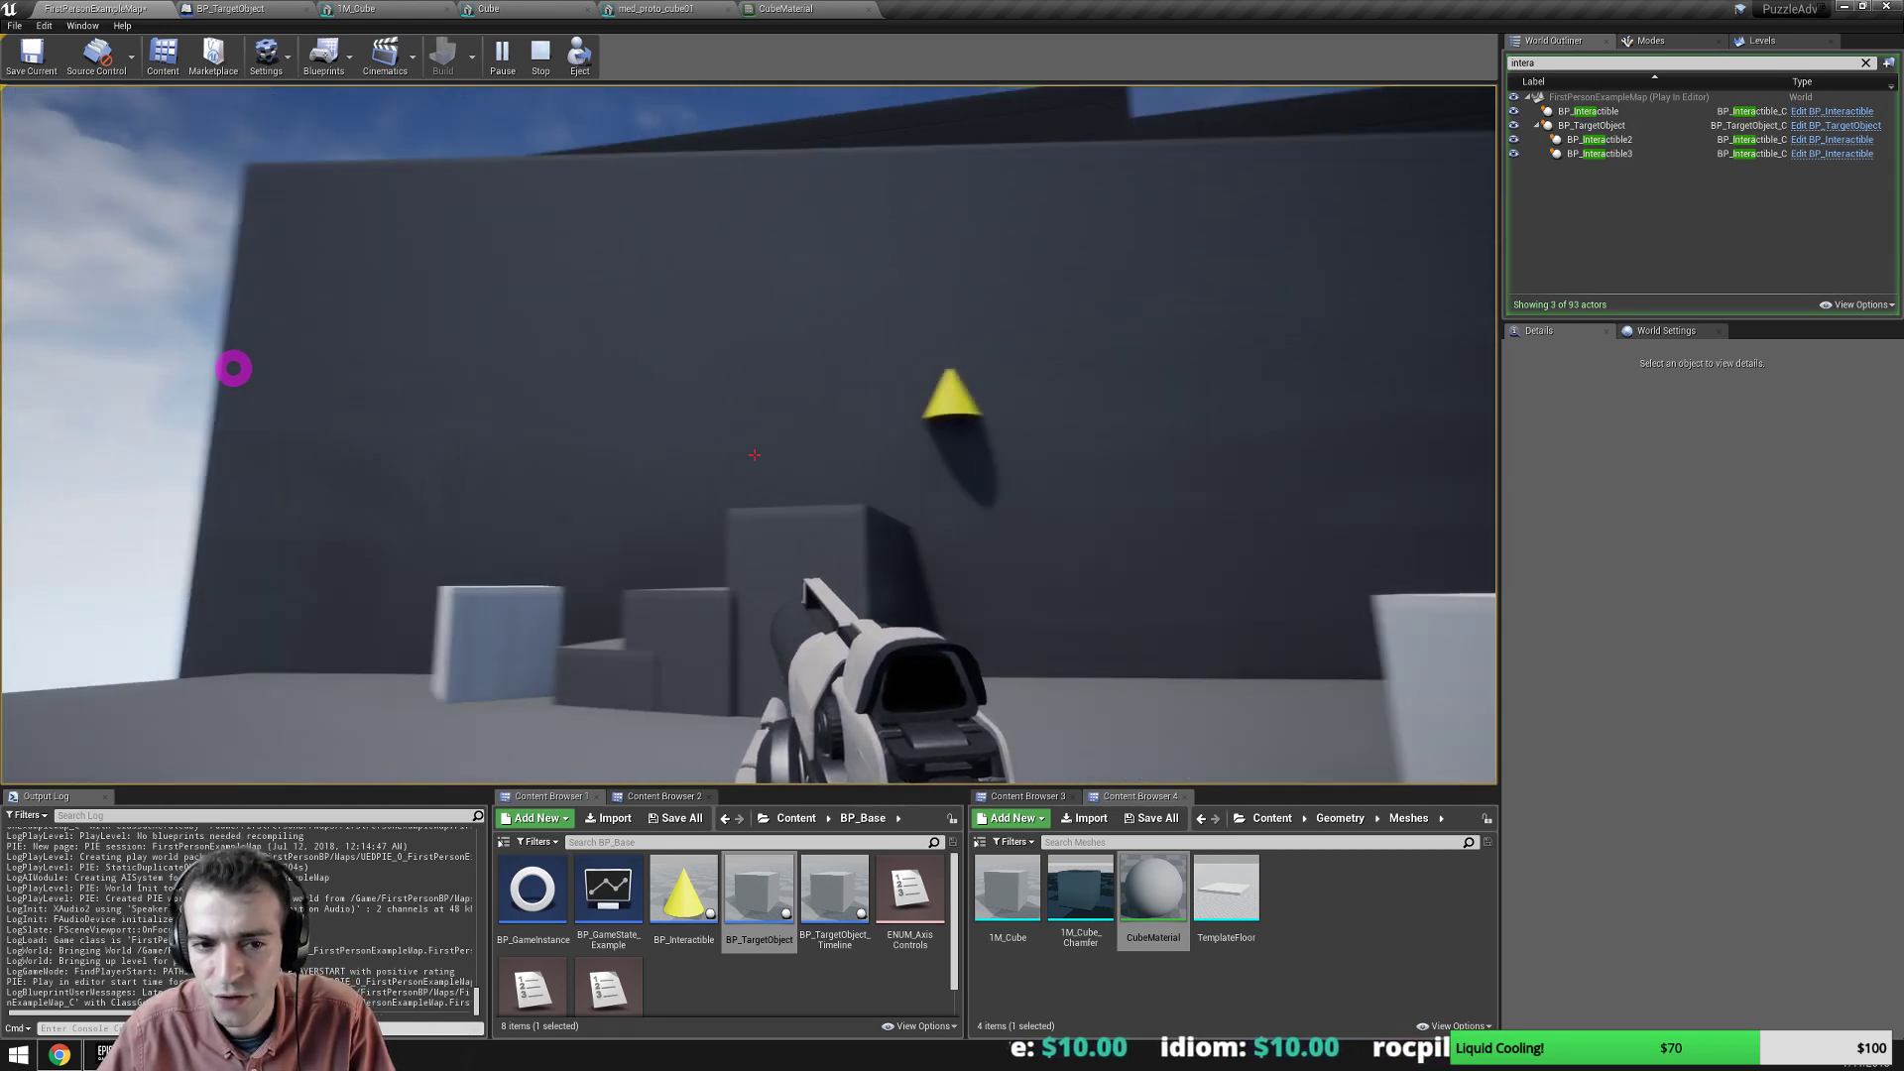
pyautogui.press('Escape')
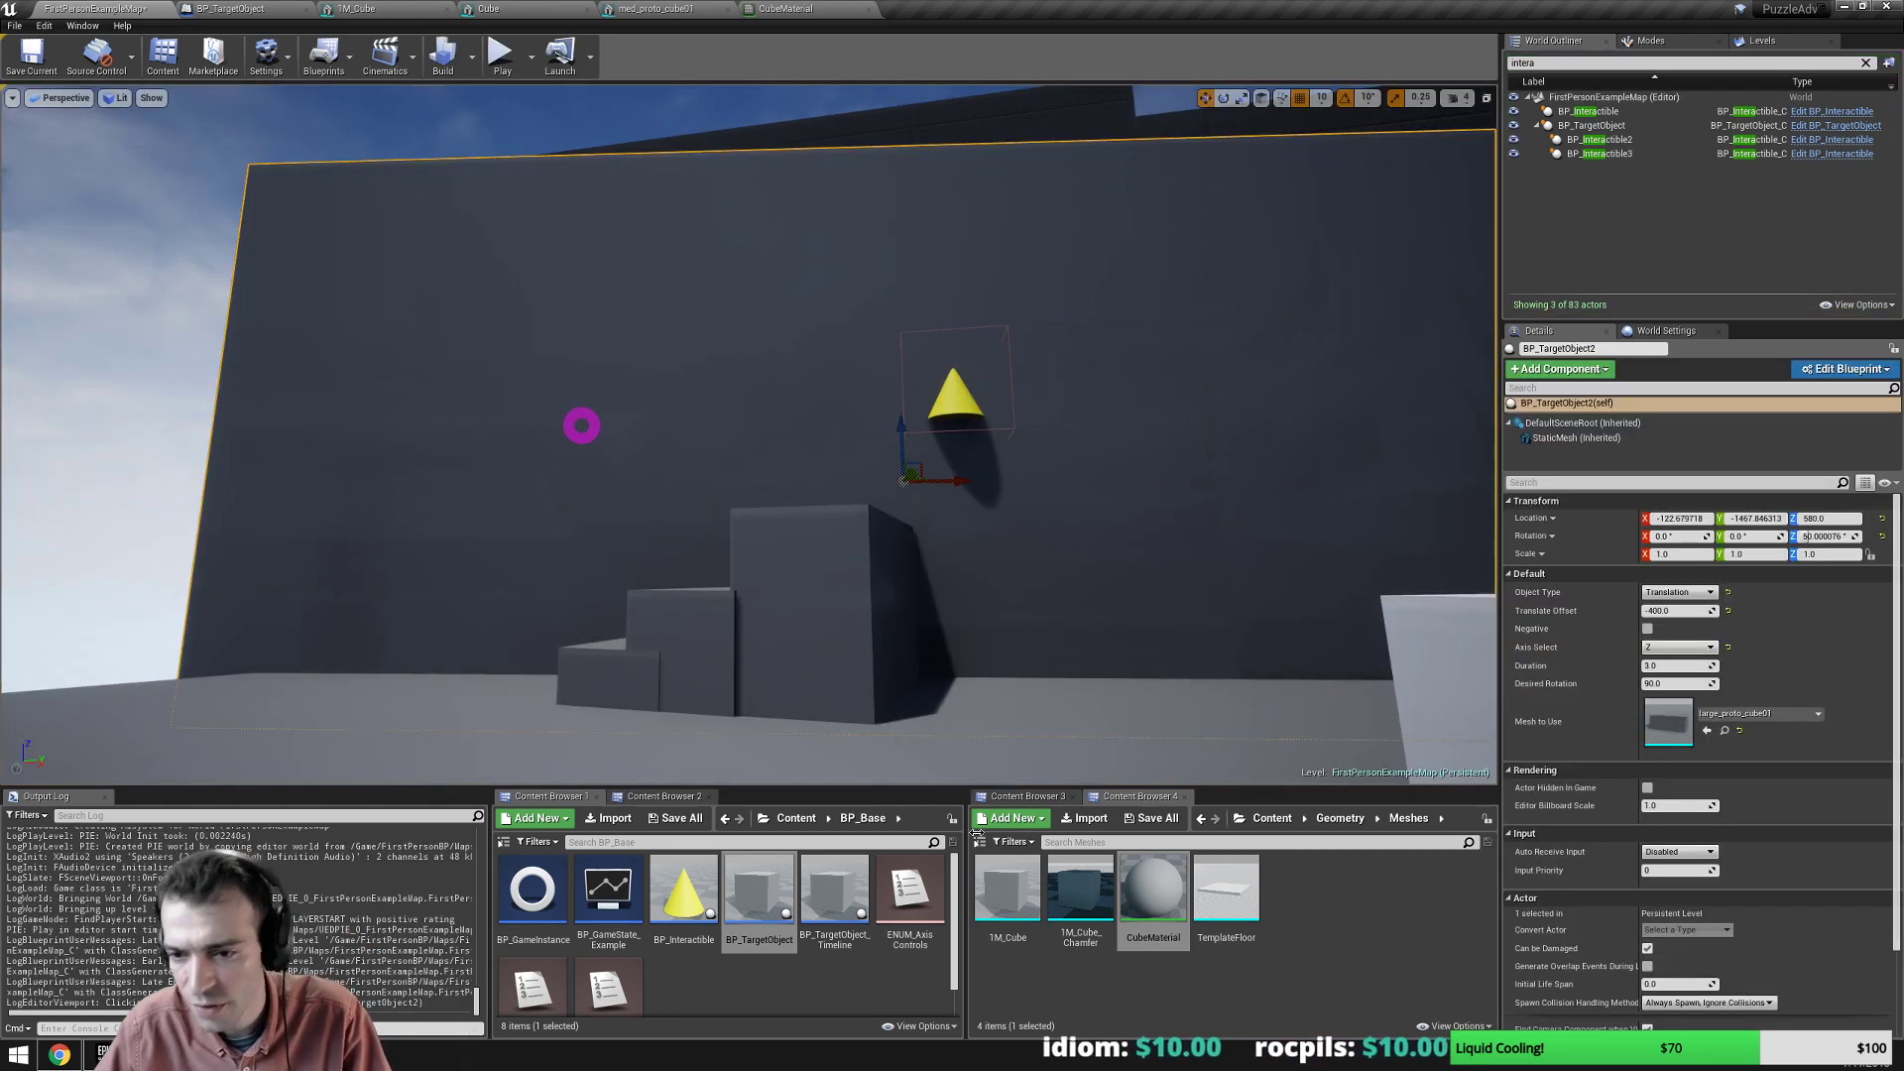
# Locate the large_proto_cube01 mesh used by BP_TargetObject2, open it and enable Generate Mesh Distance Field.
pyautogui.moveTo(1015, 855); pyautogui.dragTo(1745, 732)
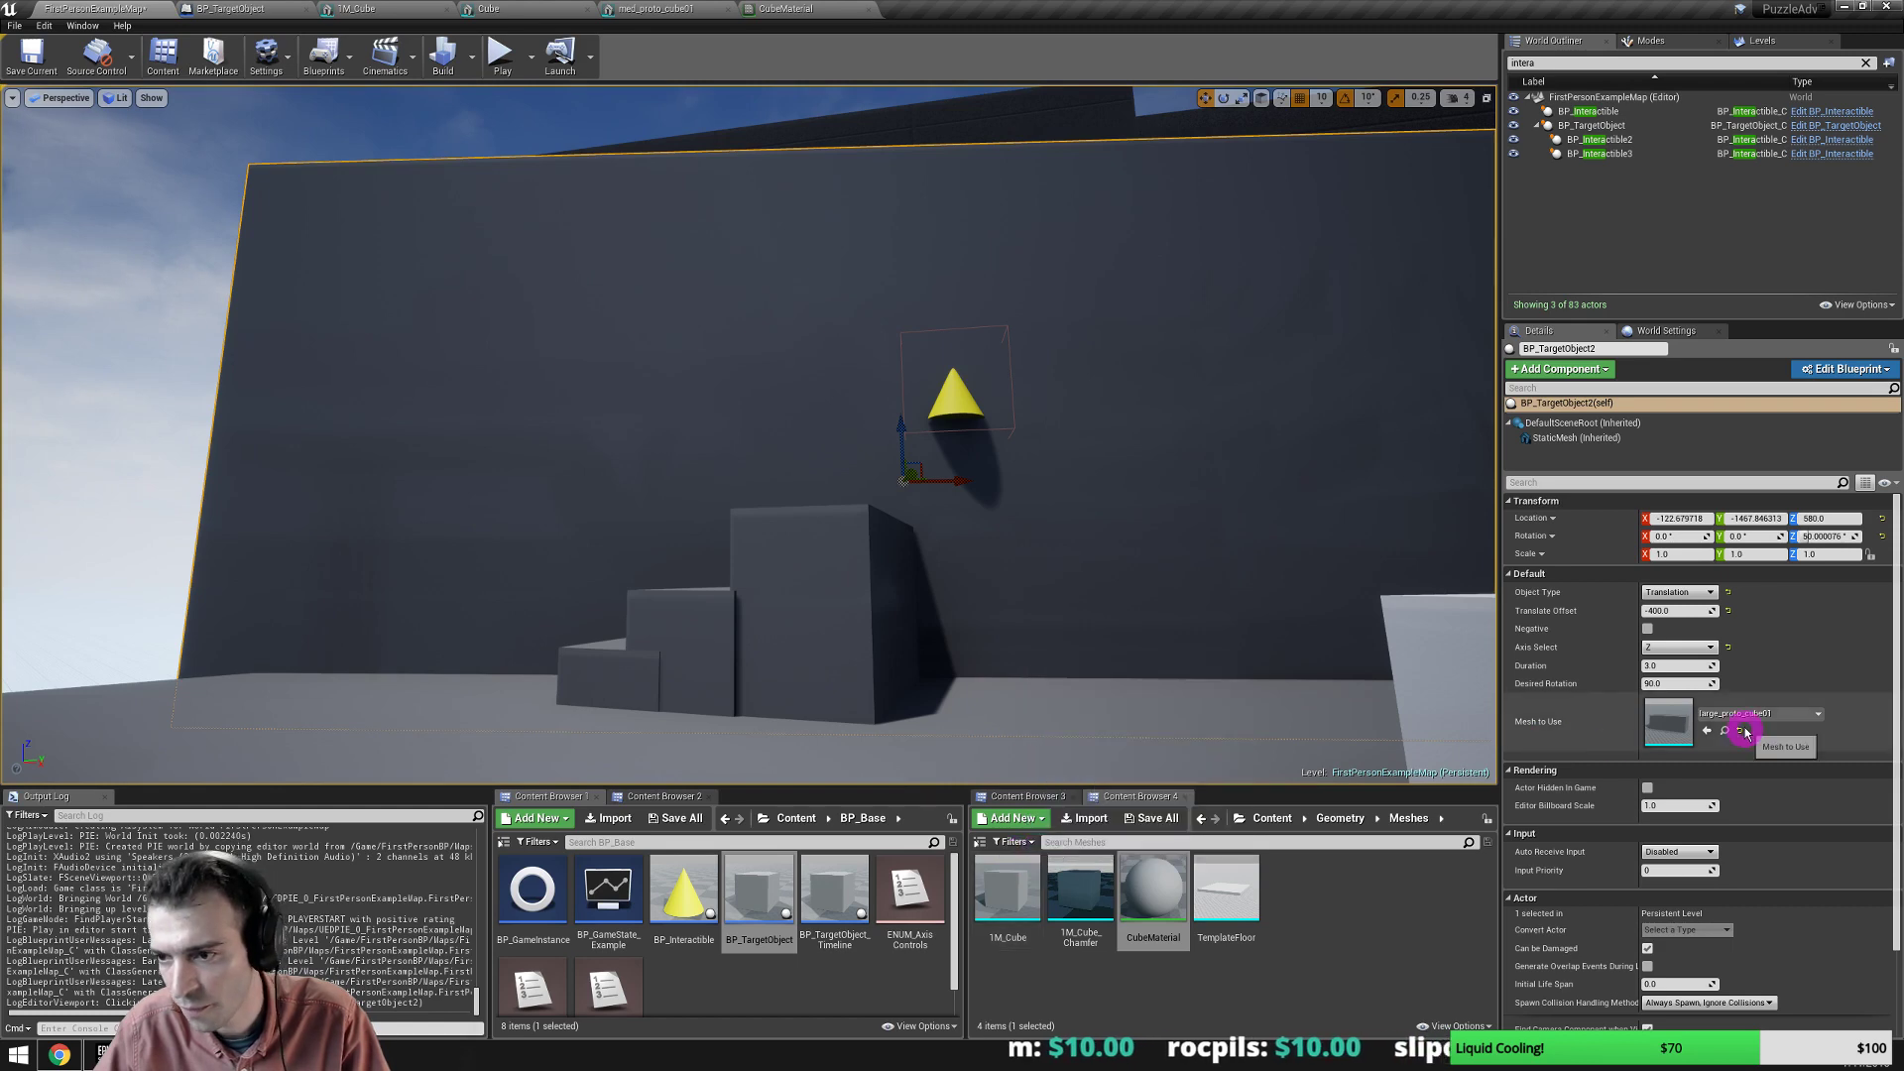
pyautogui.click(1725, 731)
pyautogui.doubleClick(1028, 884)
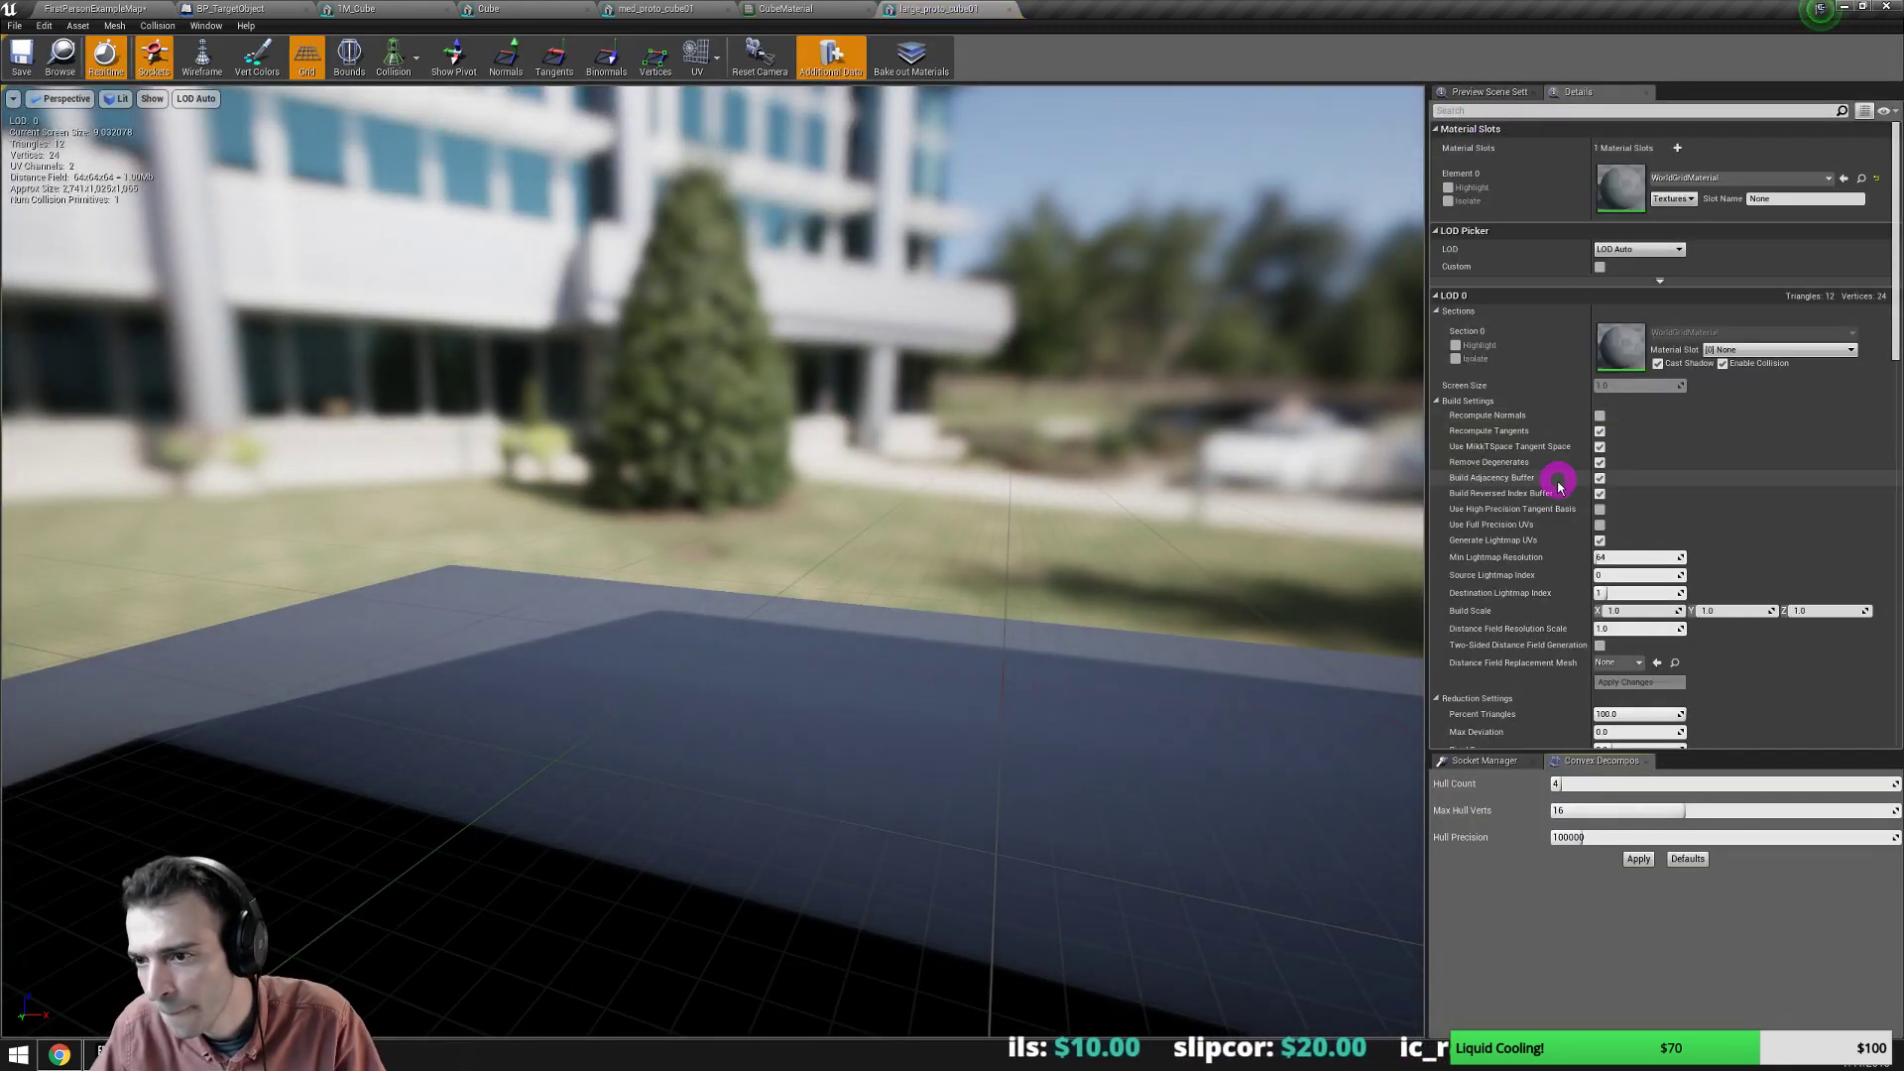
pyautogui.scroll(-5, 1598, 582)
pyautogui.scroll(-3, 1598, 599)
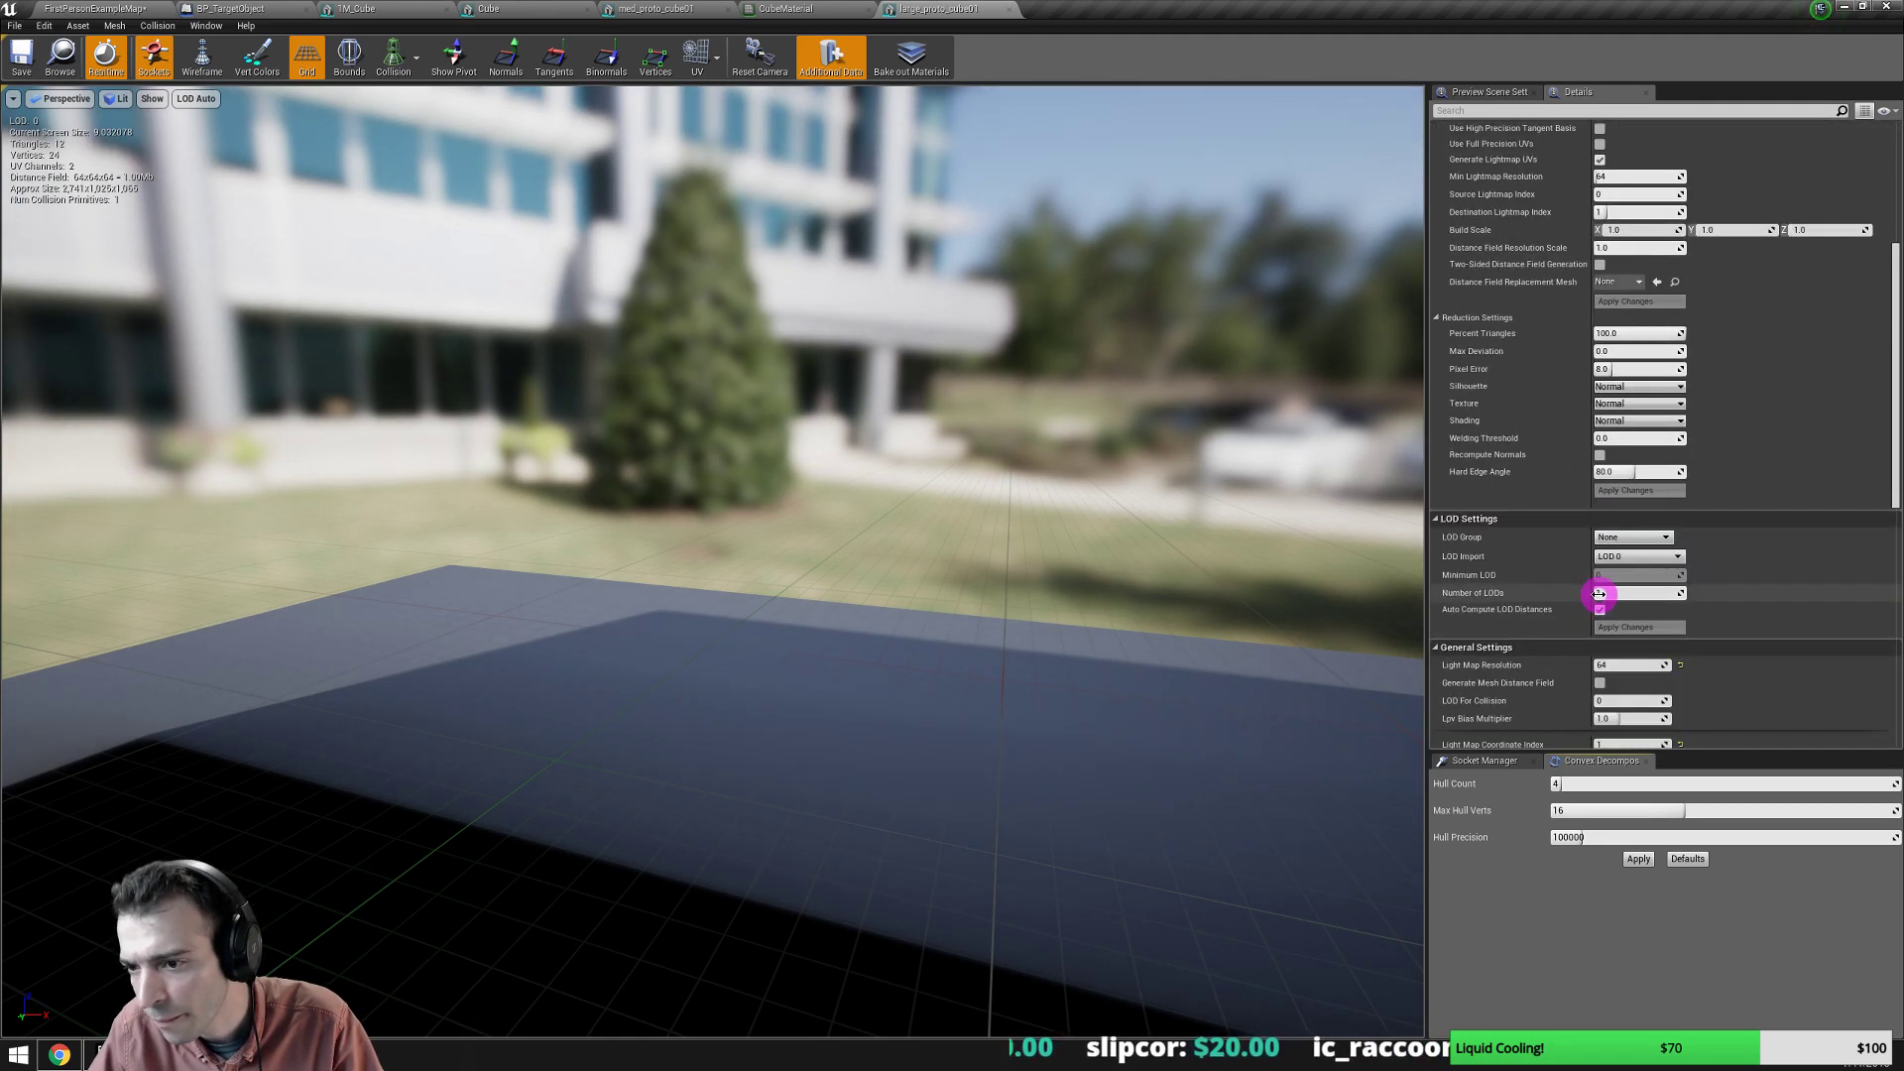
pyautogui.scroll(-4, 1599, 595)
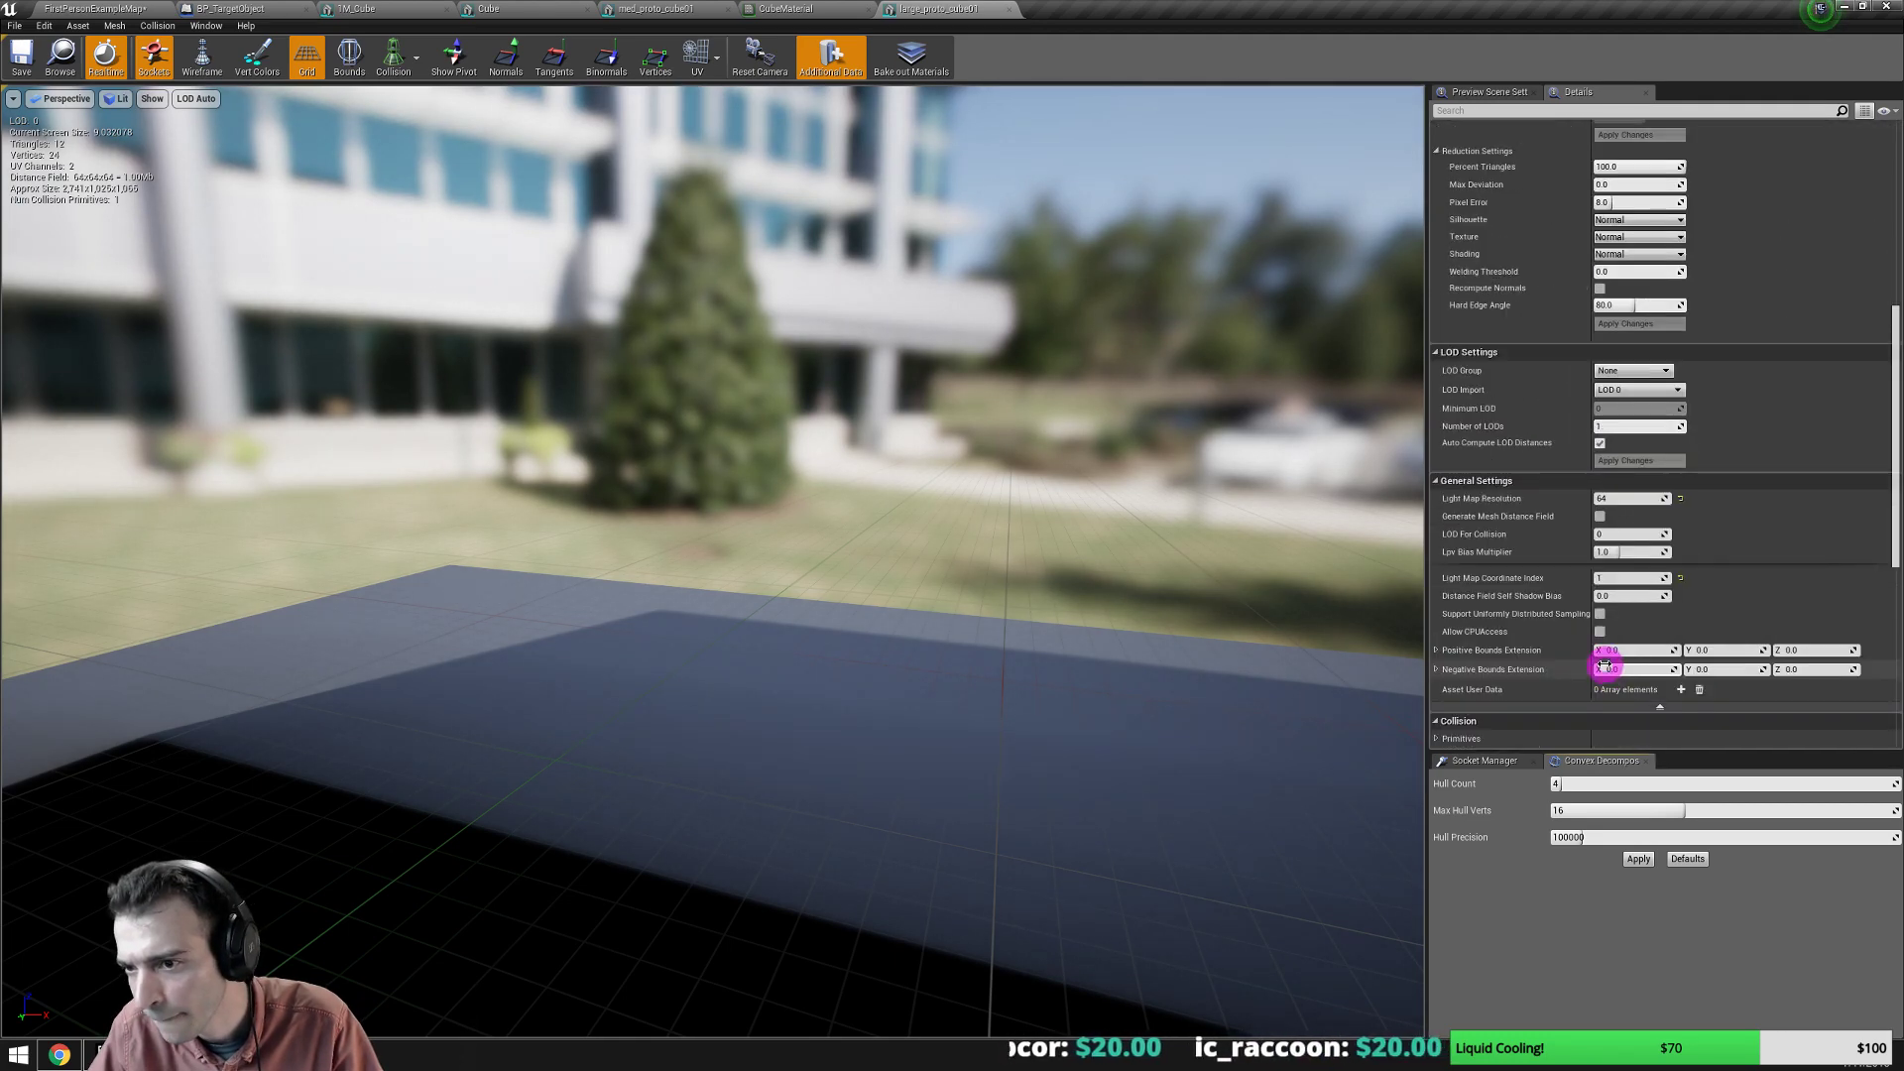
pyautogui.click(1599, 516)
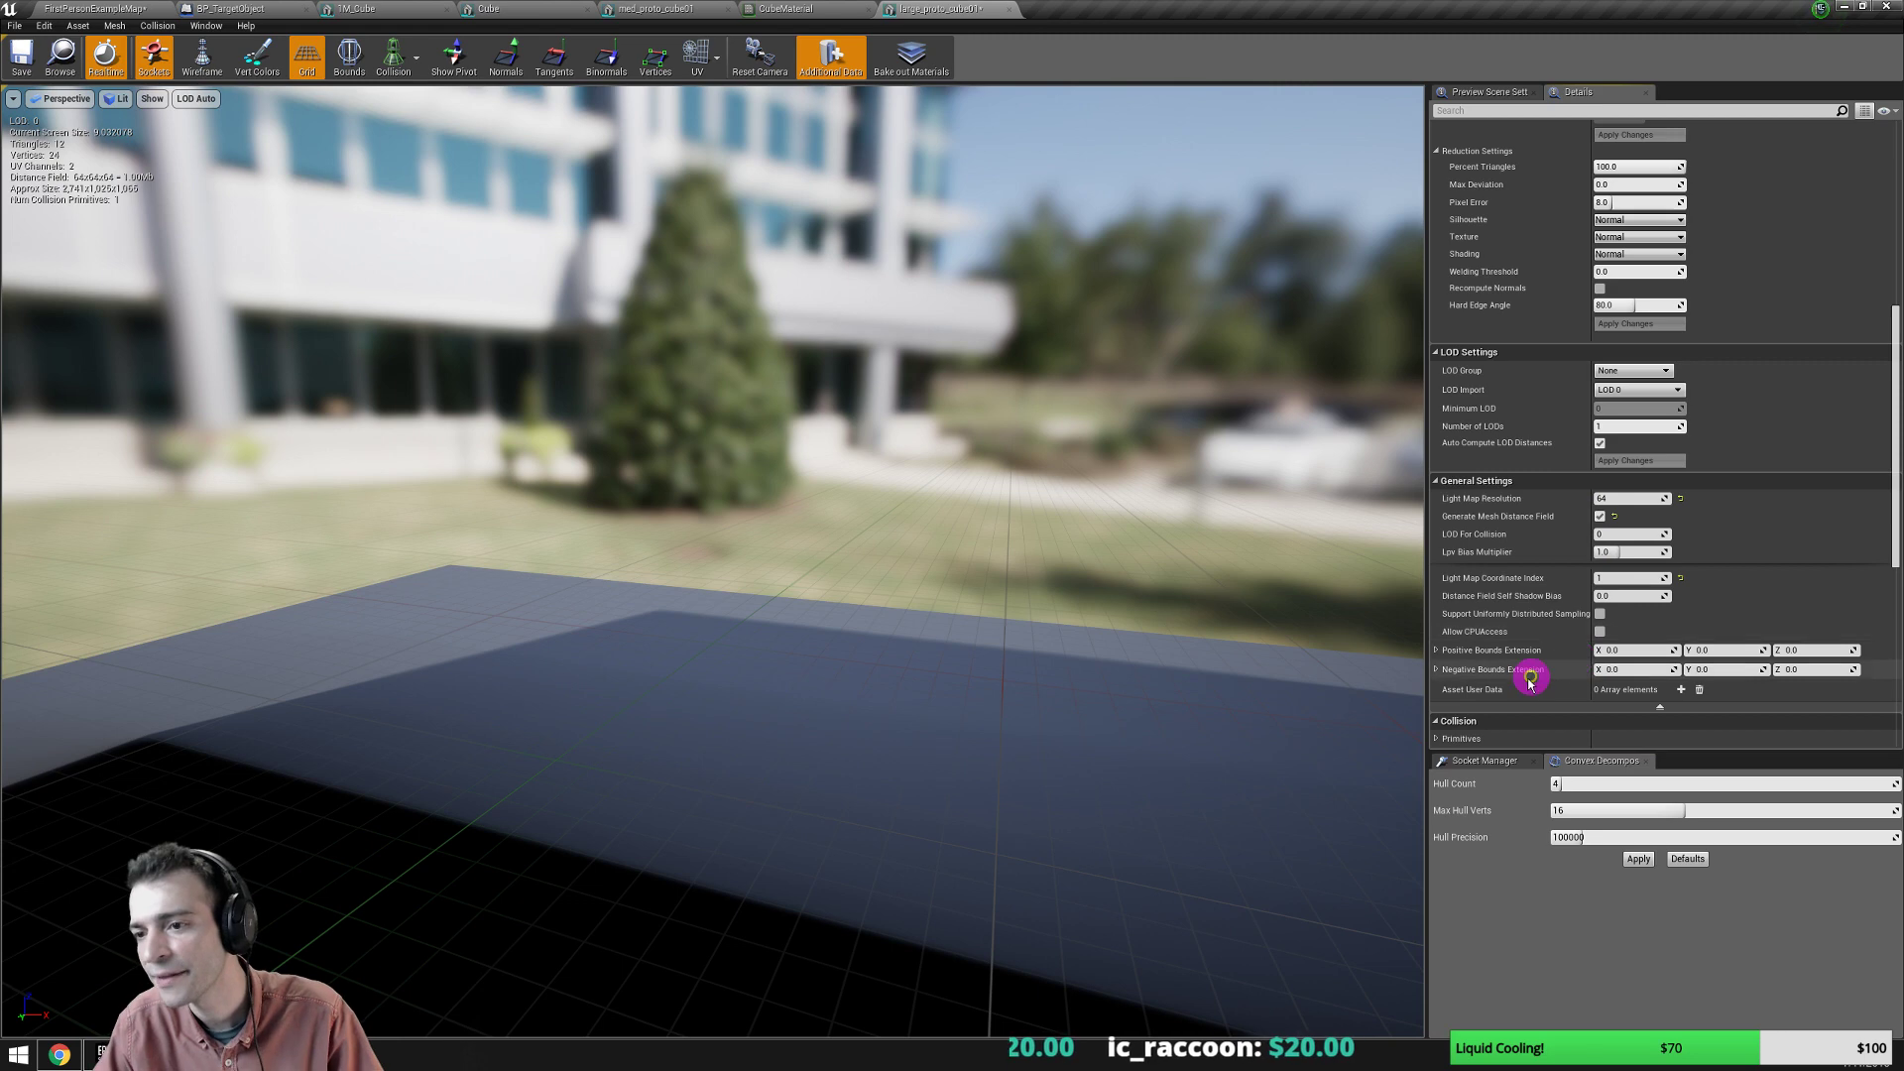
pyautogui.moveTo(753, 770); pyautogui.dragTo(751, 760)
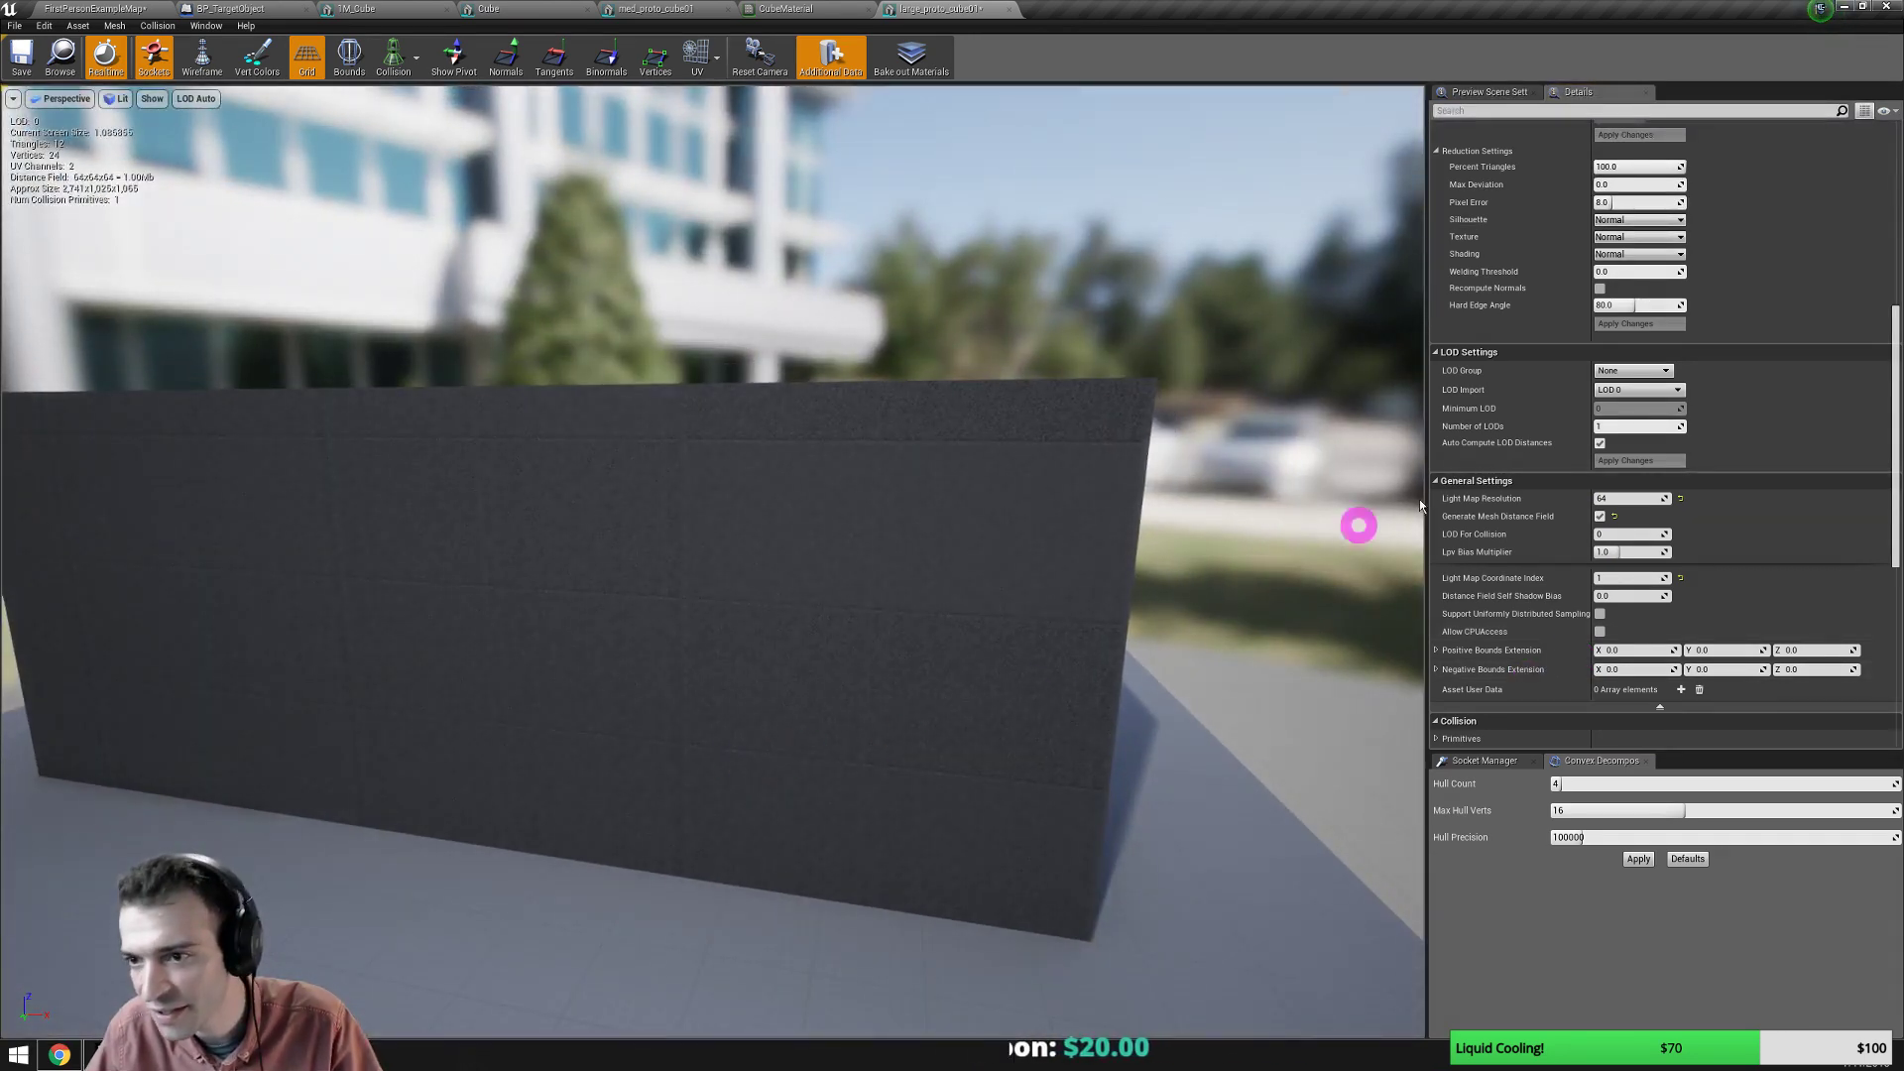
# Set large_proto_cube01's Distance Field Resolution Scale to 2, apply the build changes and inspect the mesh surface.
pyautogui.scroll(3, 1547, 417)
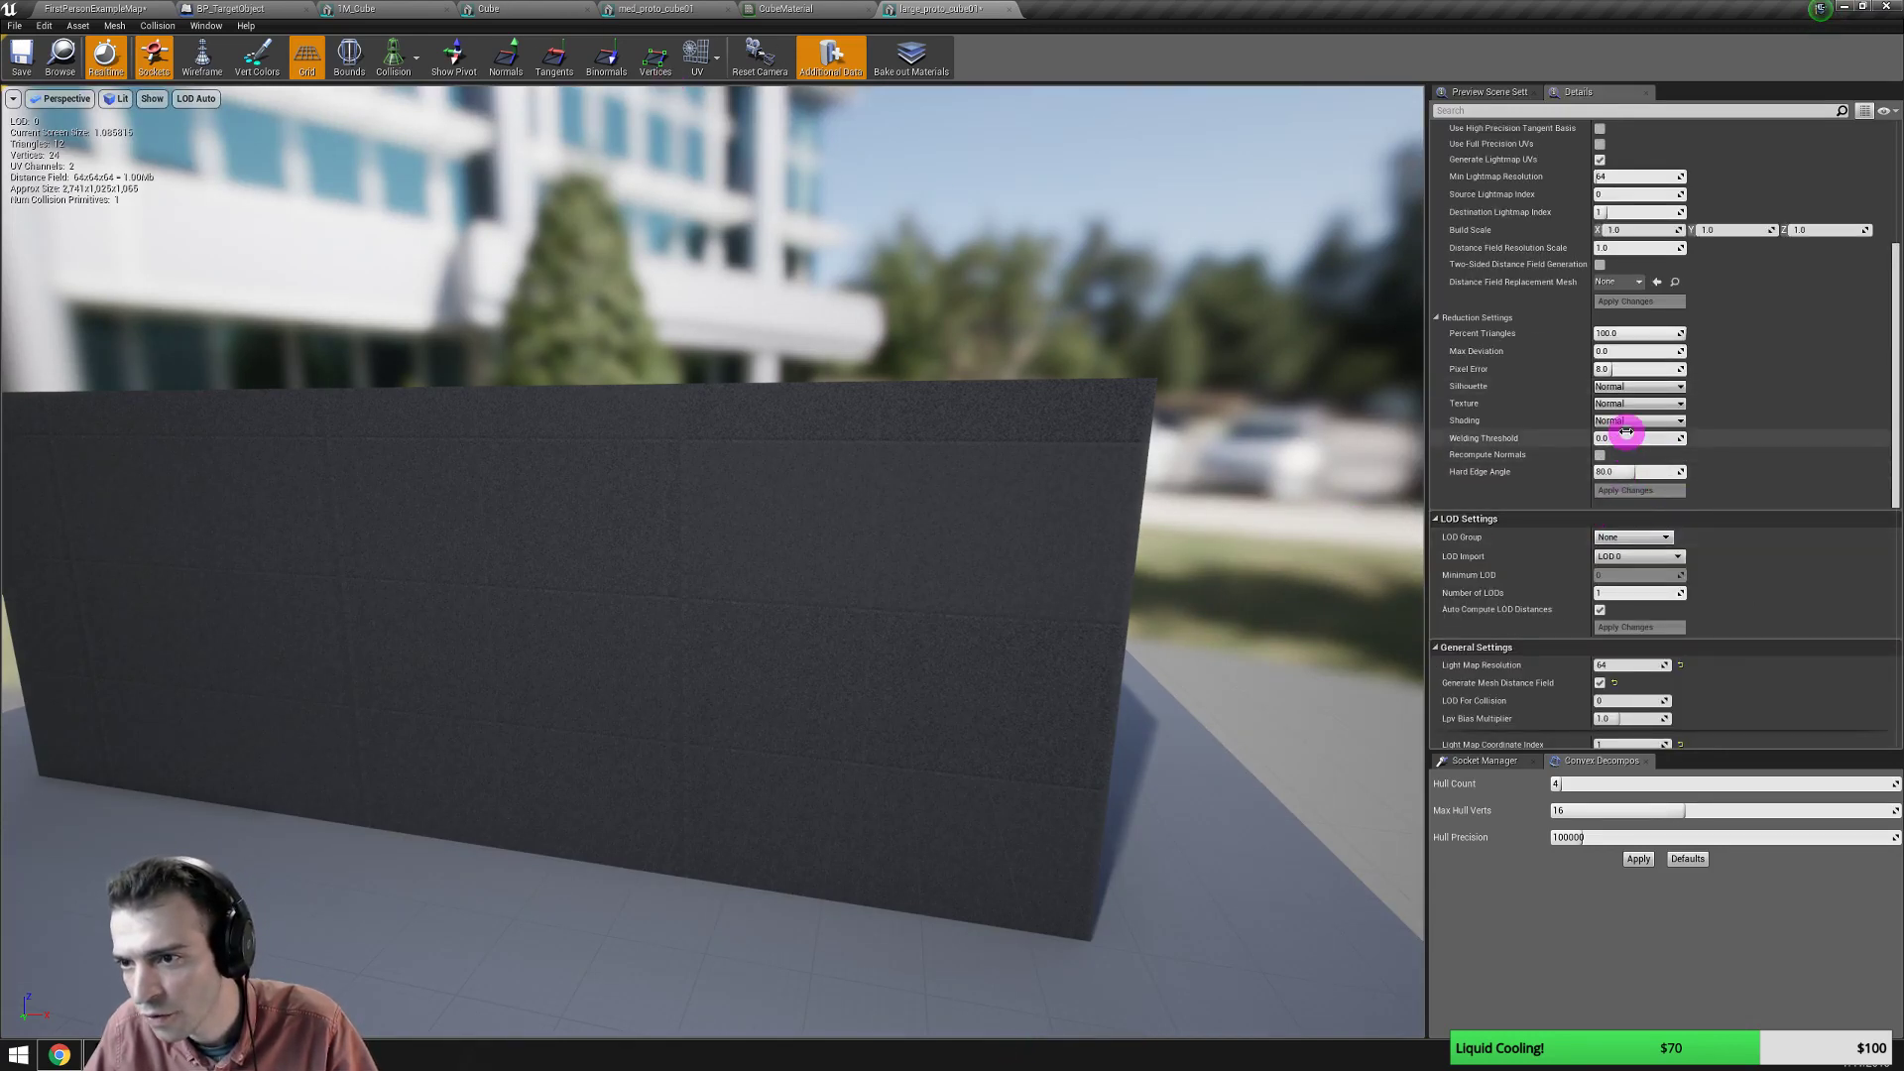
pyautogui.scroll(1, 1630, 266)
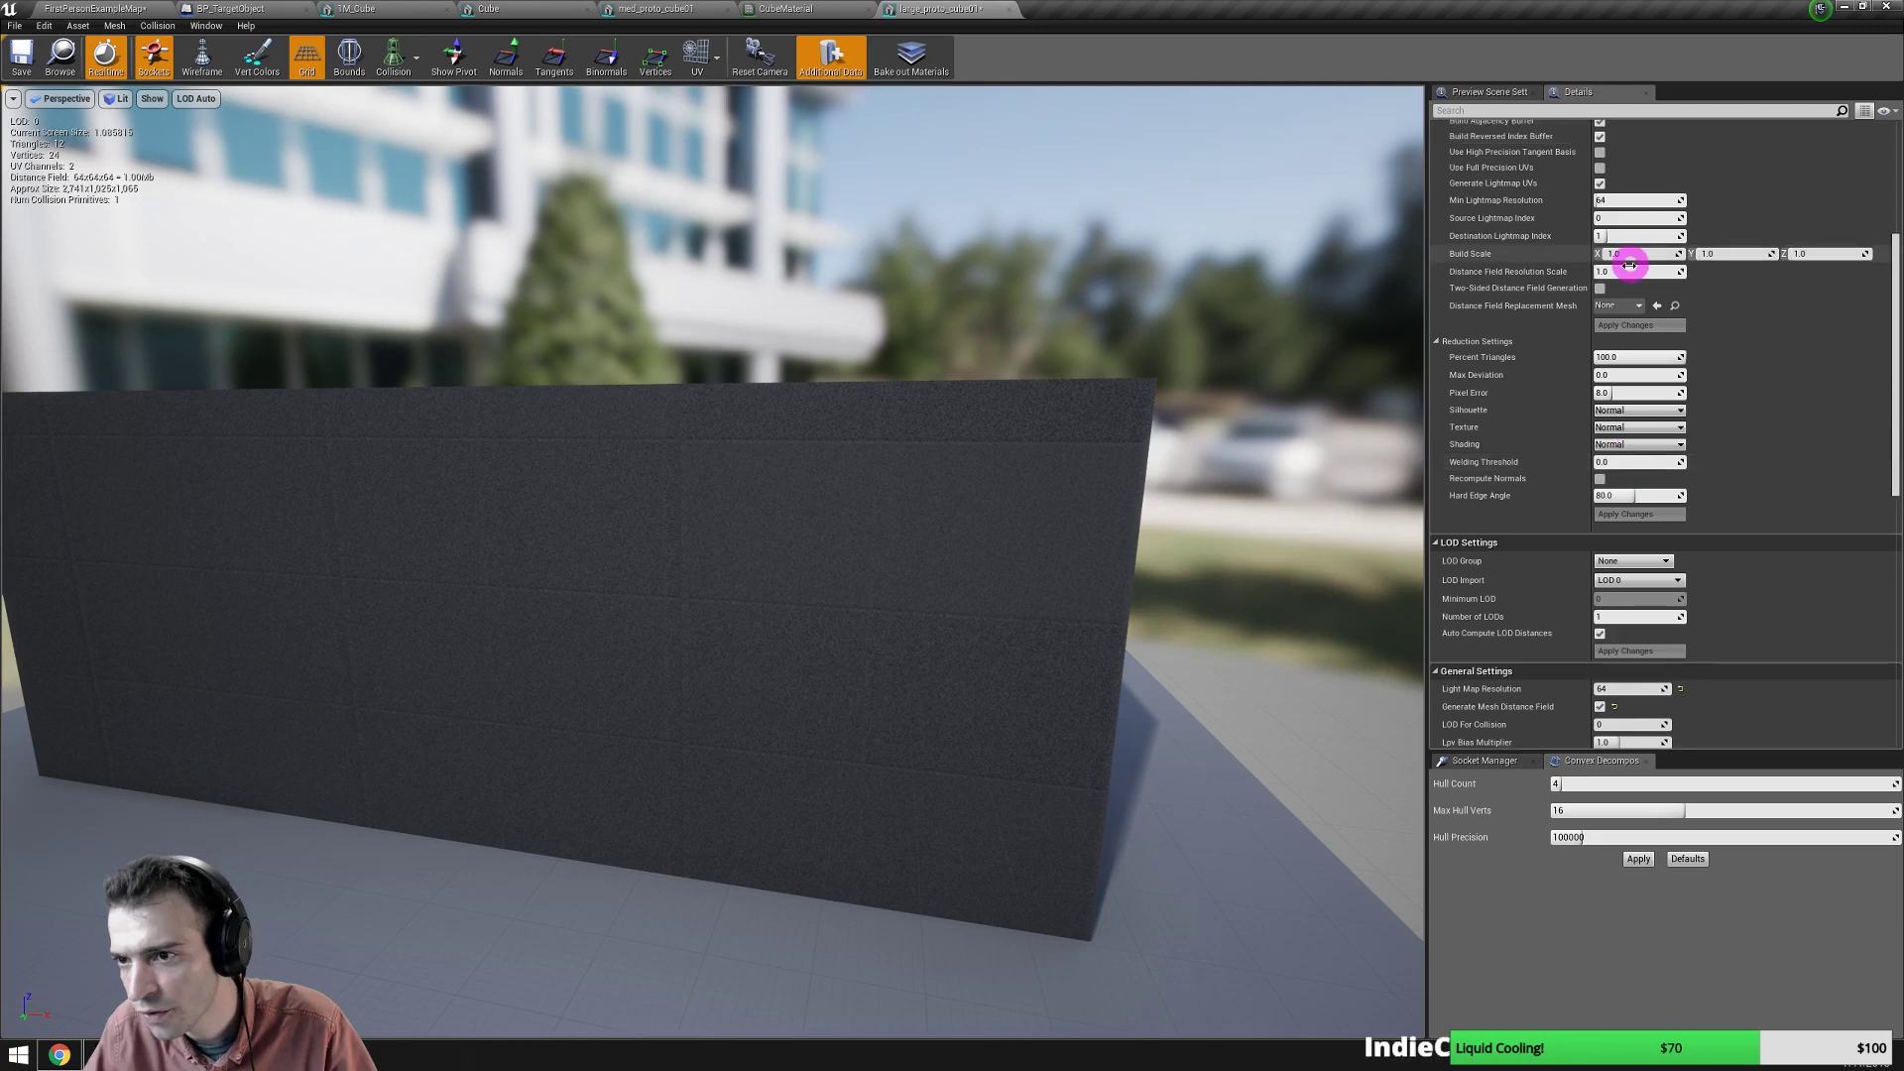
pyautogui.click(1632, 271)
pyautogui.write('2')
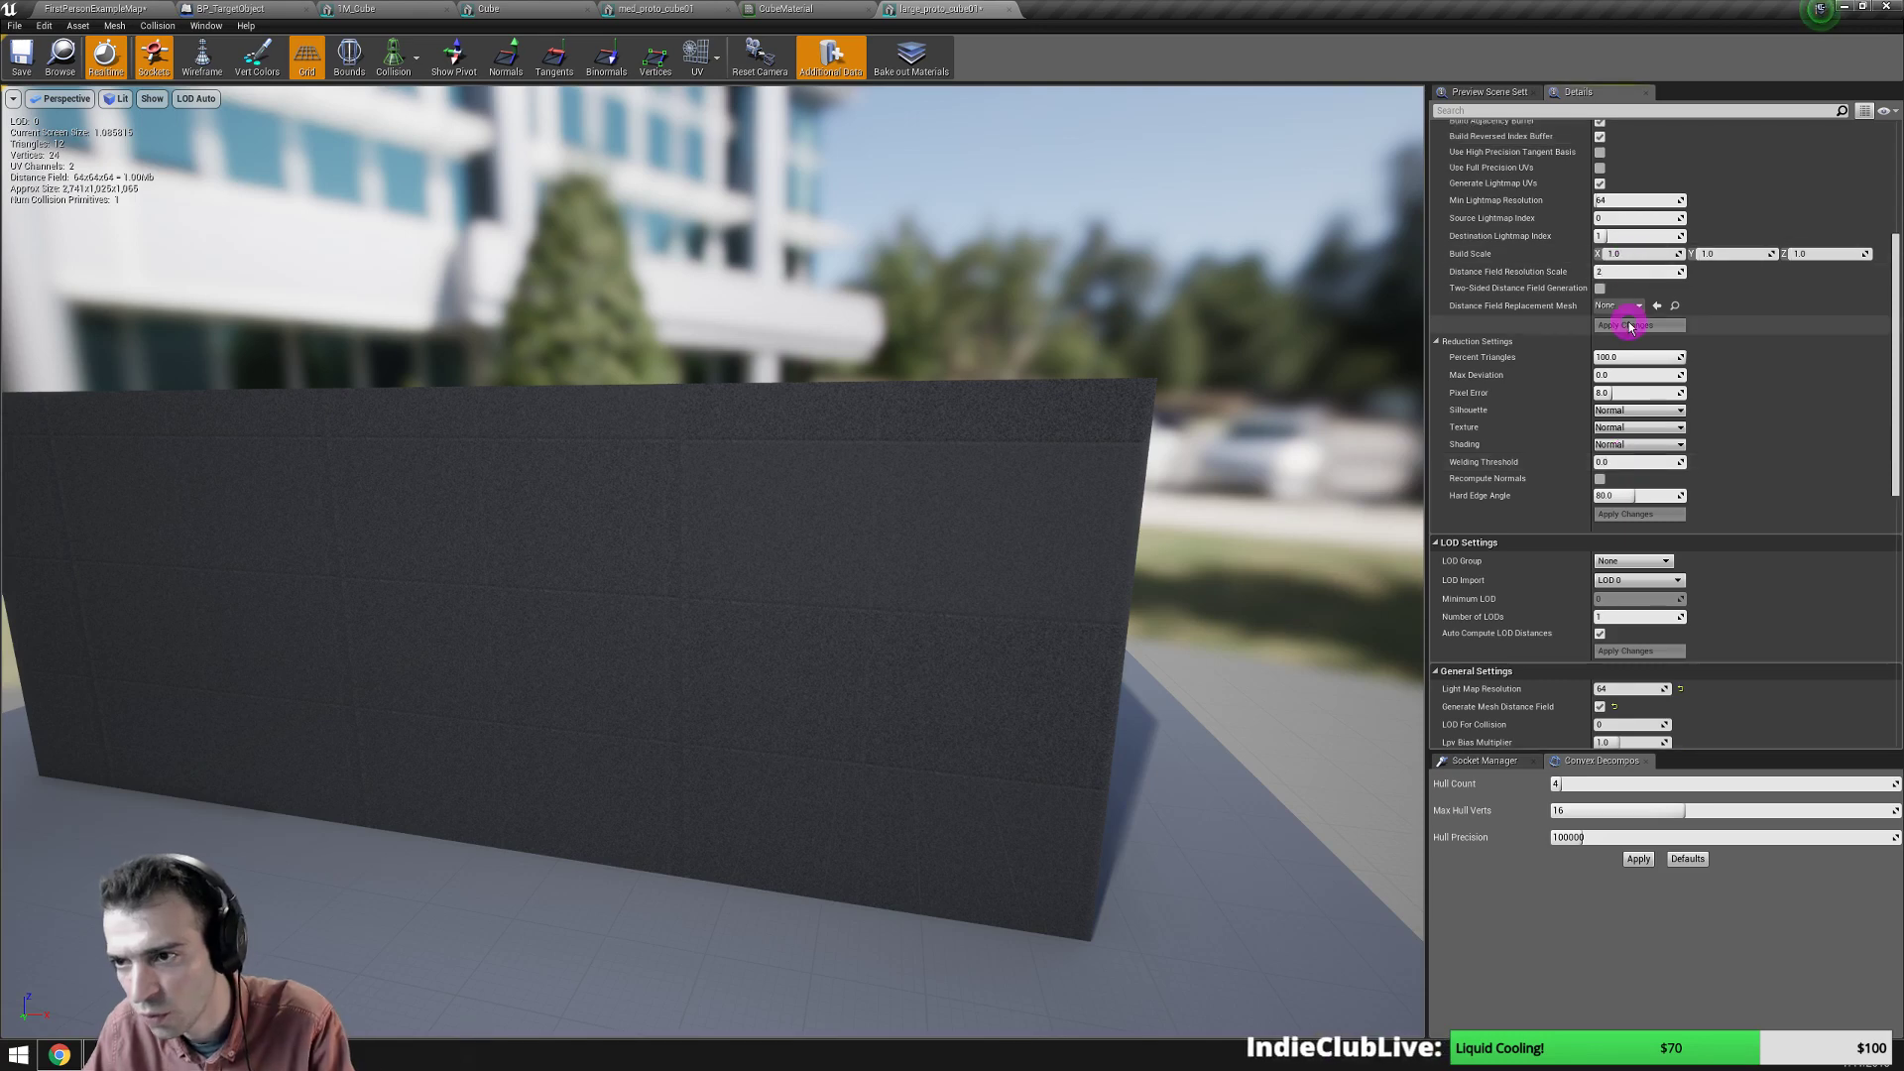
pyautogui.click(1631, 324)
pyautogui.click(1673, 325)
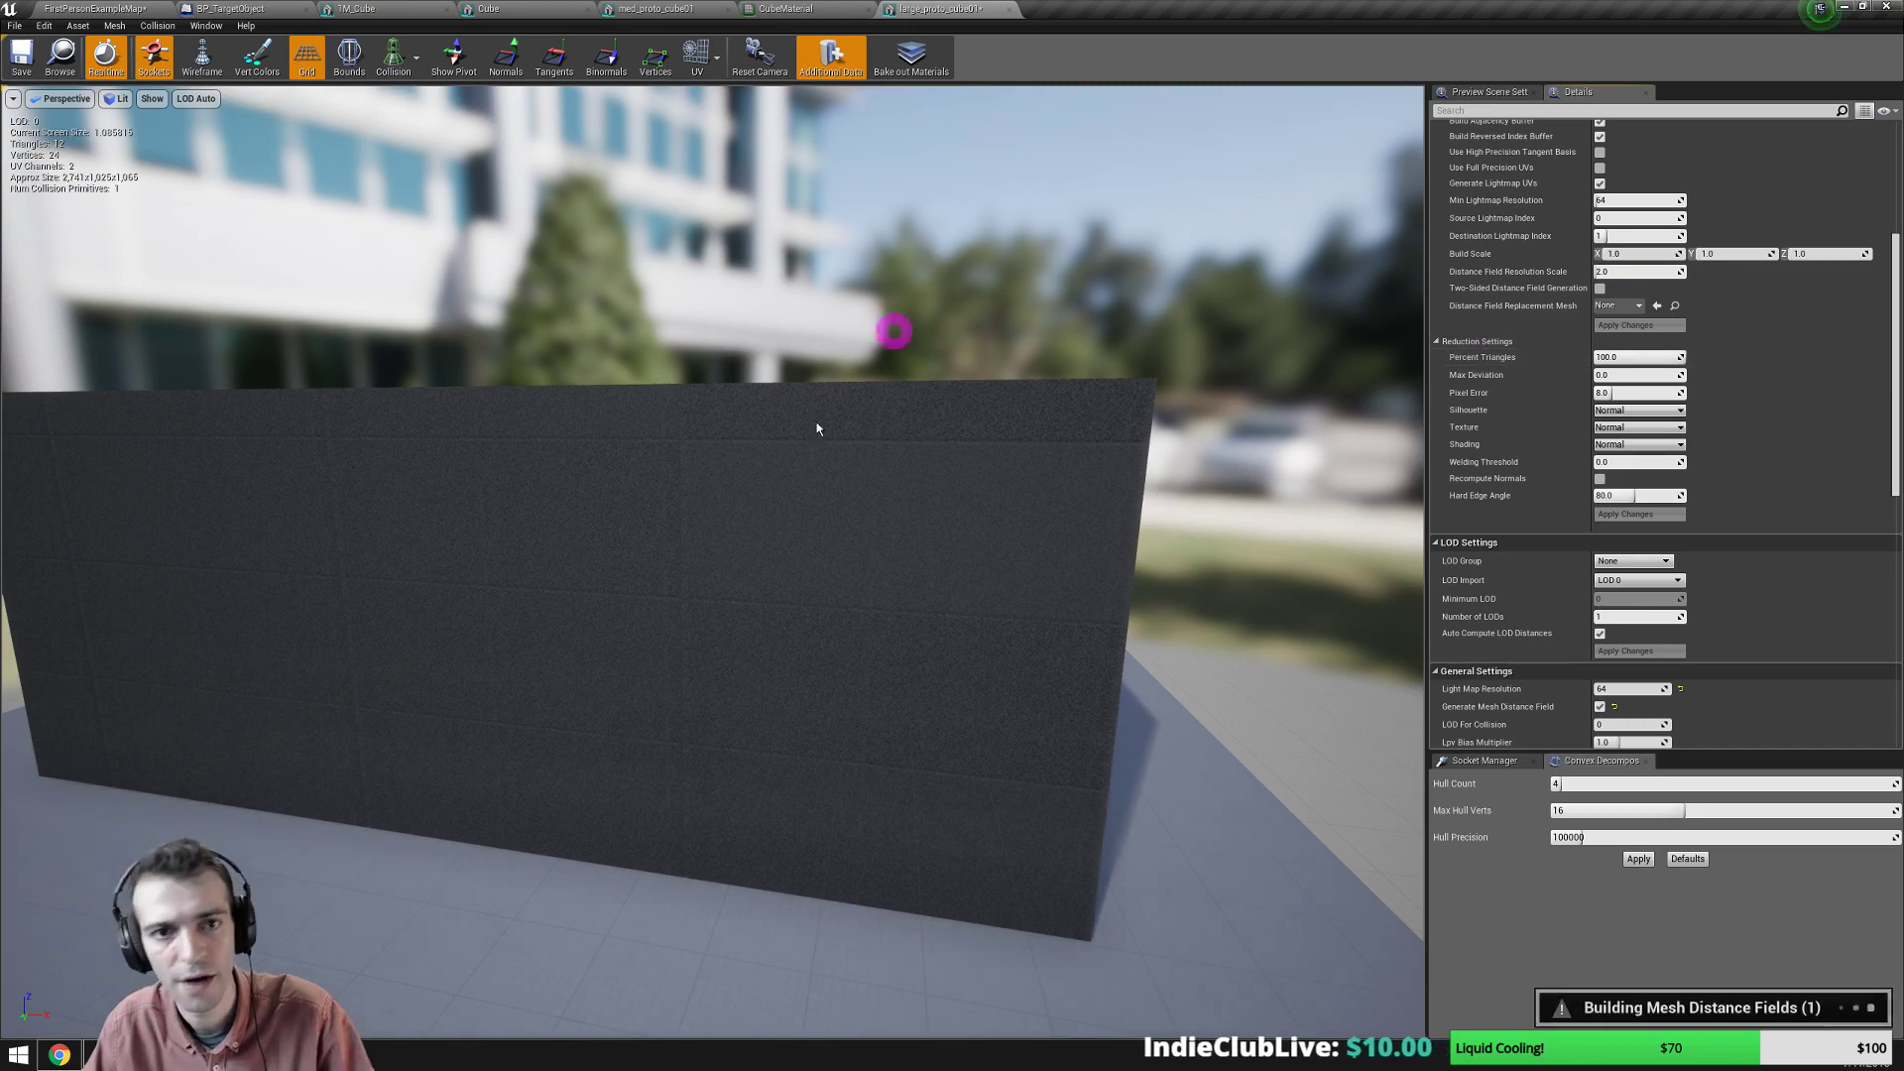
pyautogui.moveTo(807, 514); pyautogui.dragTo(1395, 850)
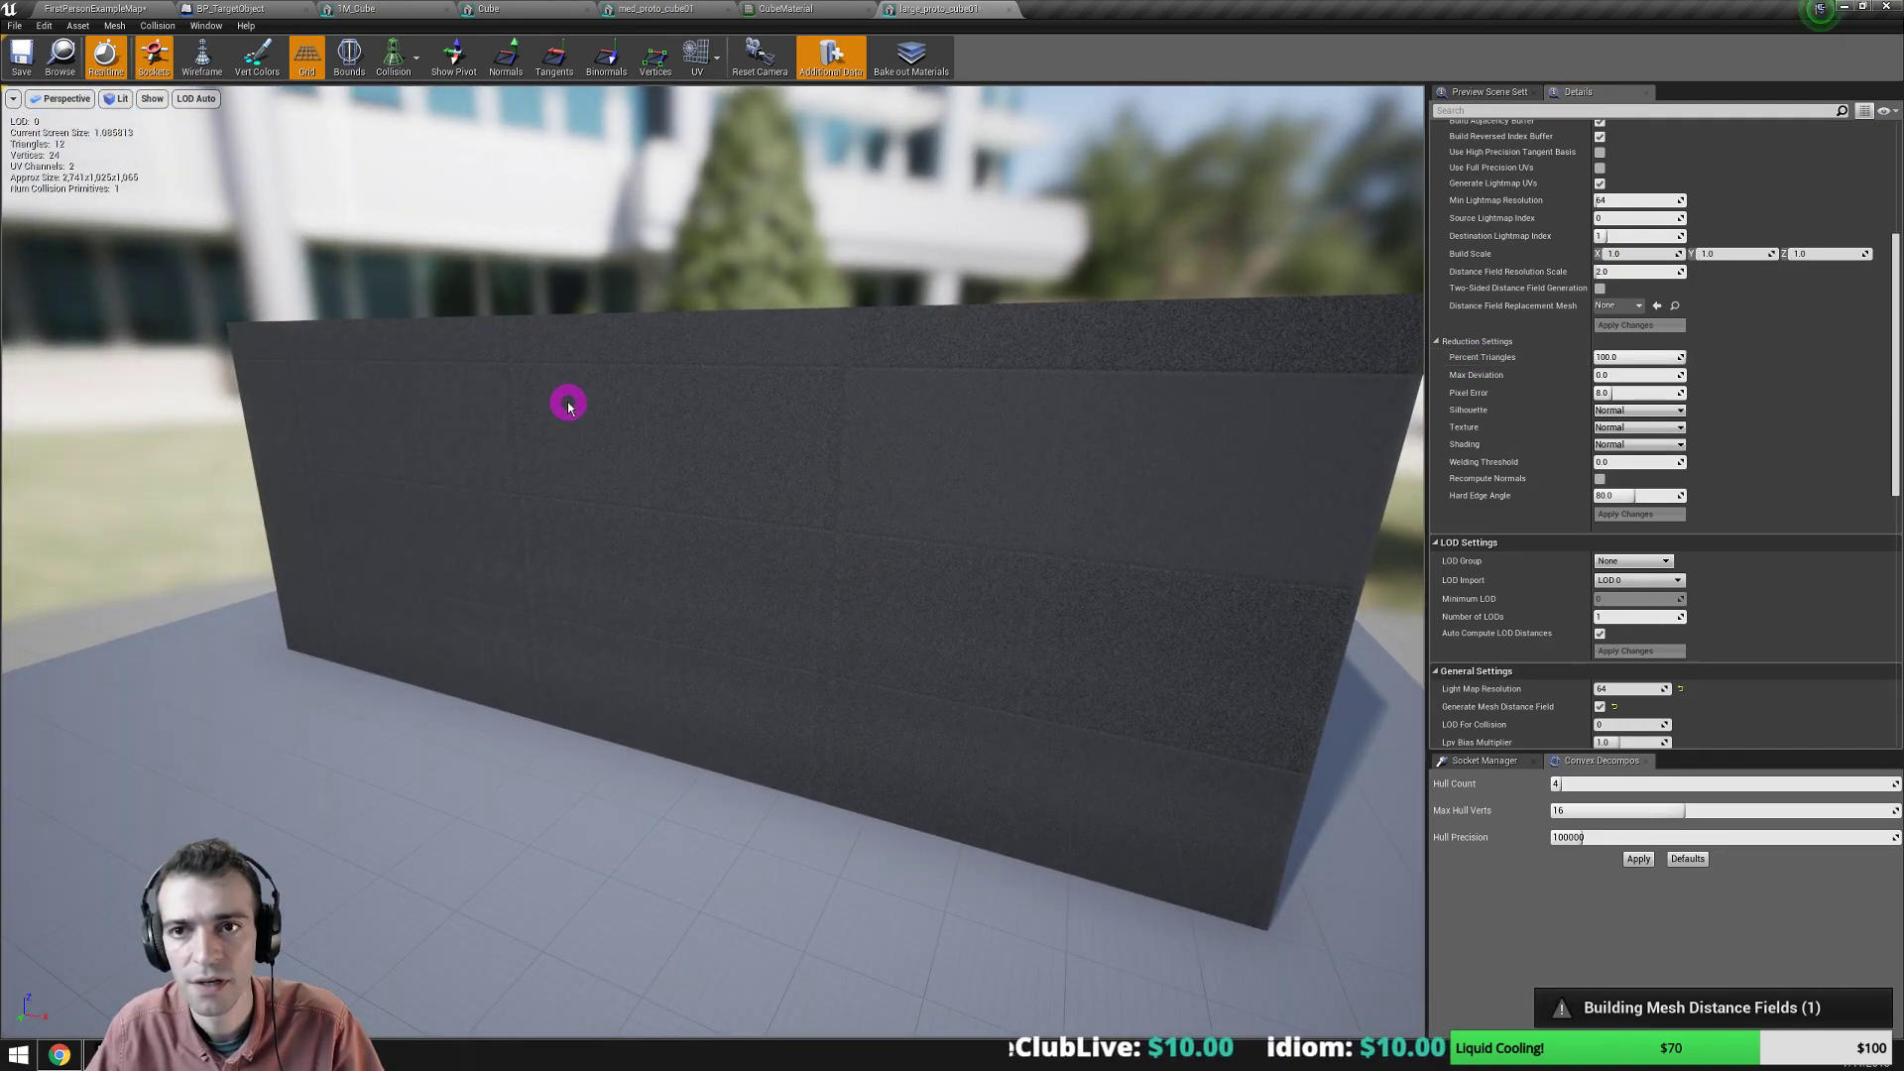
# Open the med_proto_cube01 mesh and enable Generate Mesh Distance Field in its general settings.
pyautogui.click(106, 8)
pyautogui.doubleClick(1084, 898)
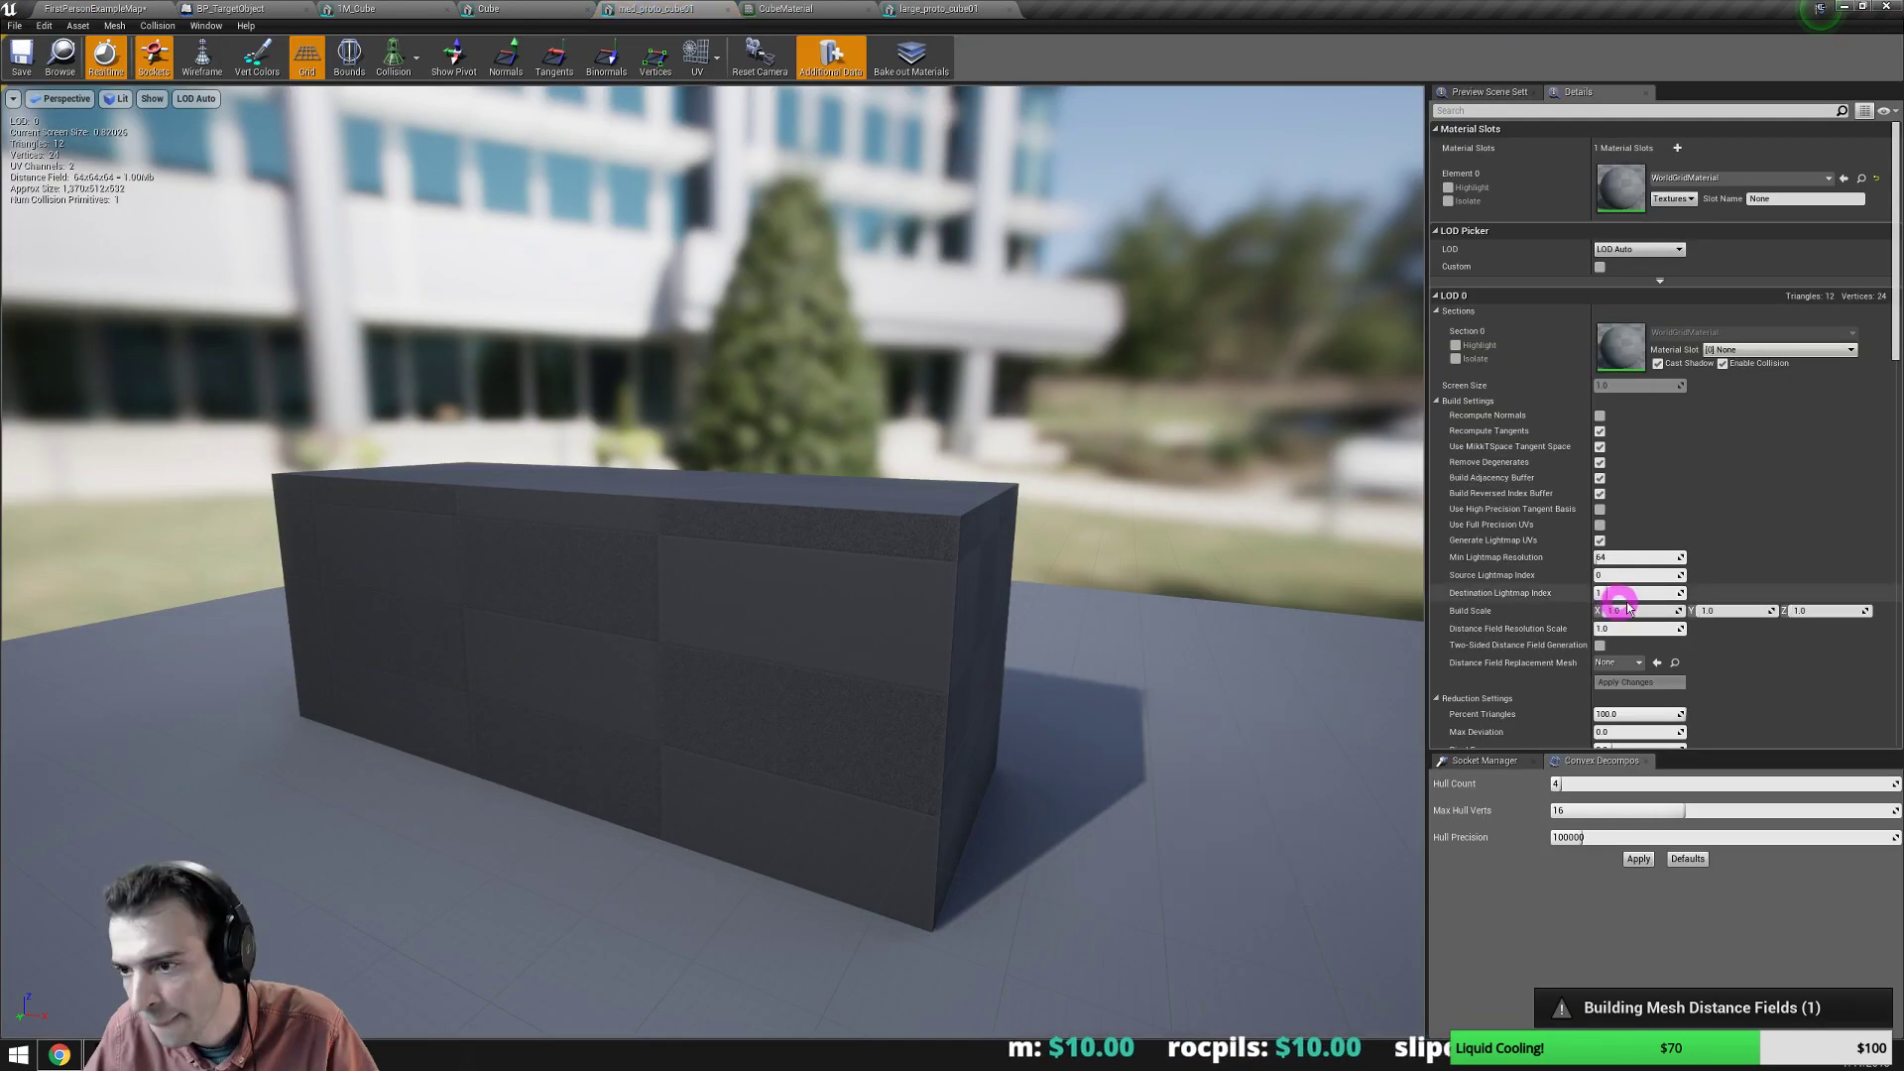
pyautogui.scroll(-3, 1652, 623)
pyautogui.scroll(-3, 1639, 614)
pyautogui.scroll(-8, 1640, 614)
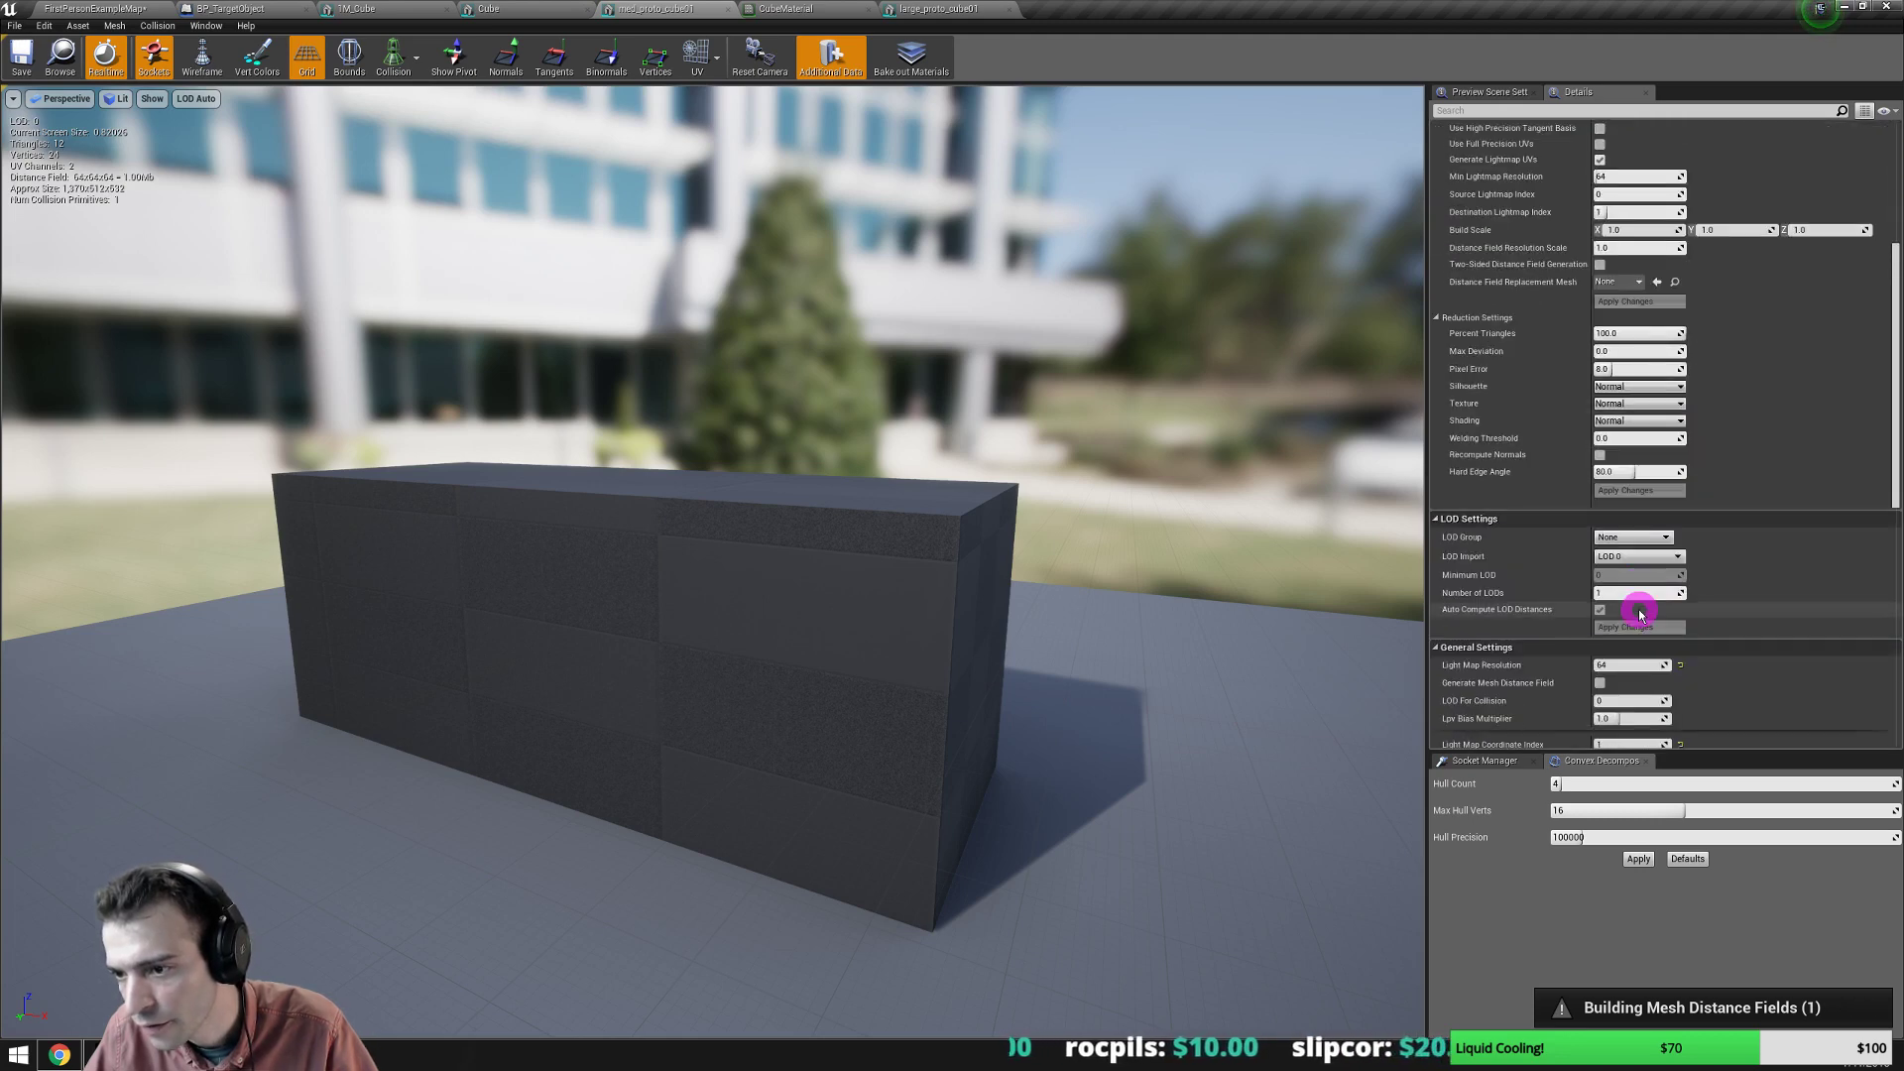
pyautogui.click(1601, 565)
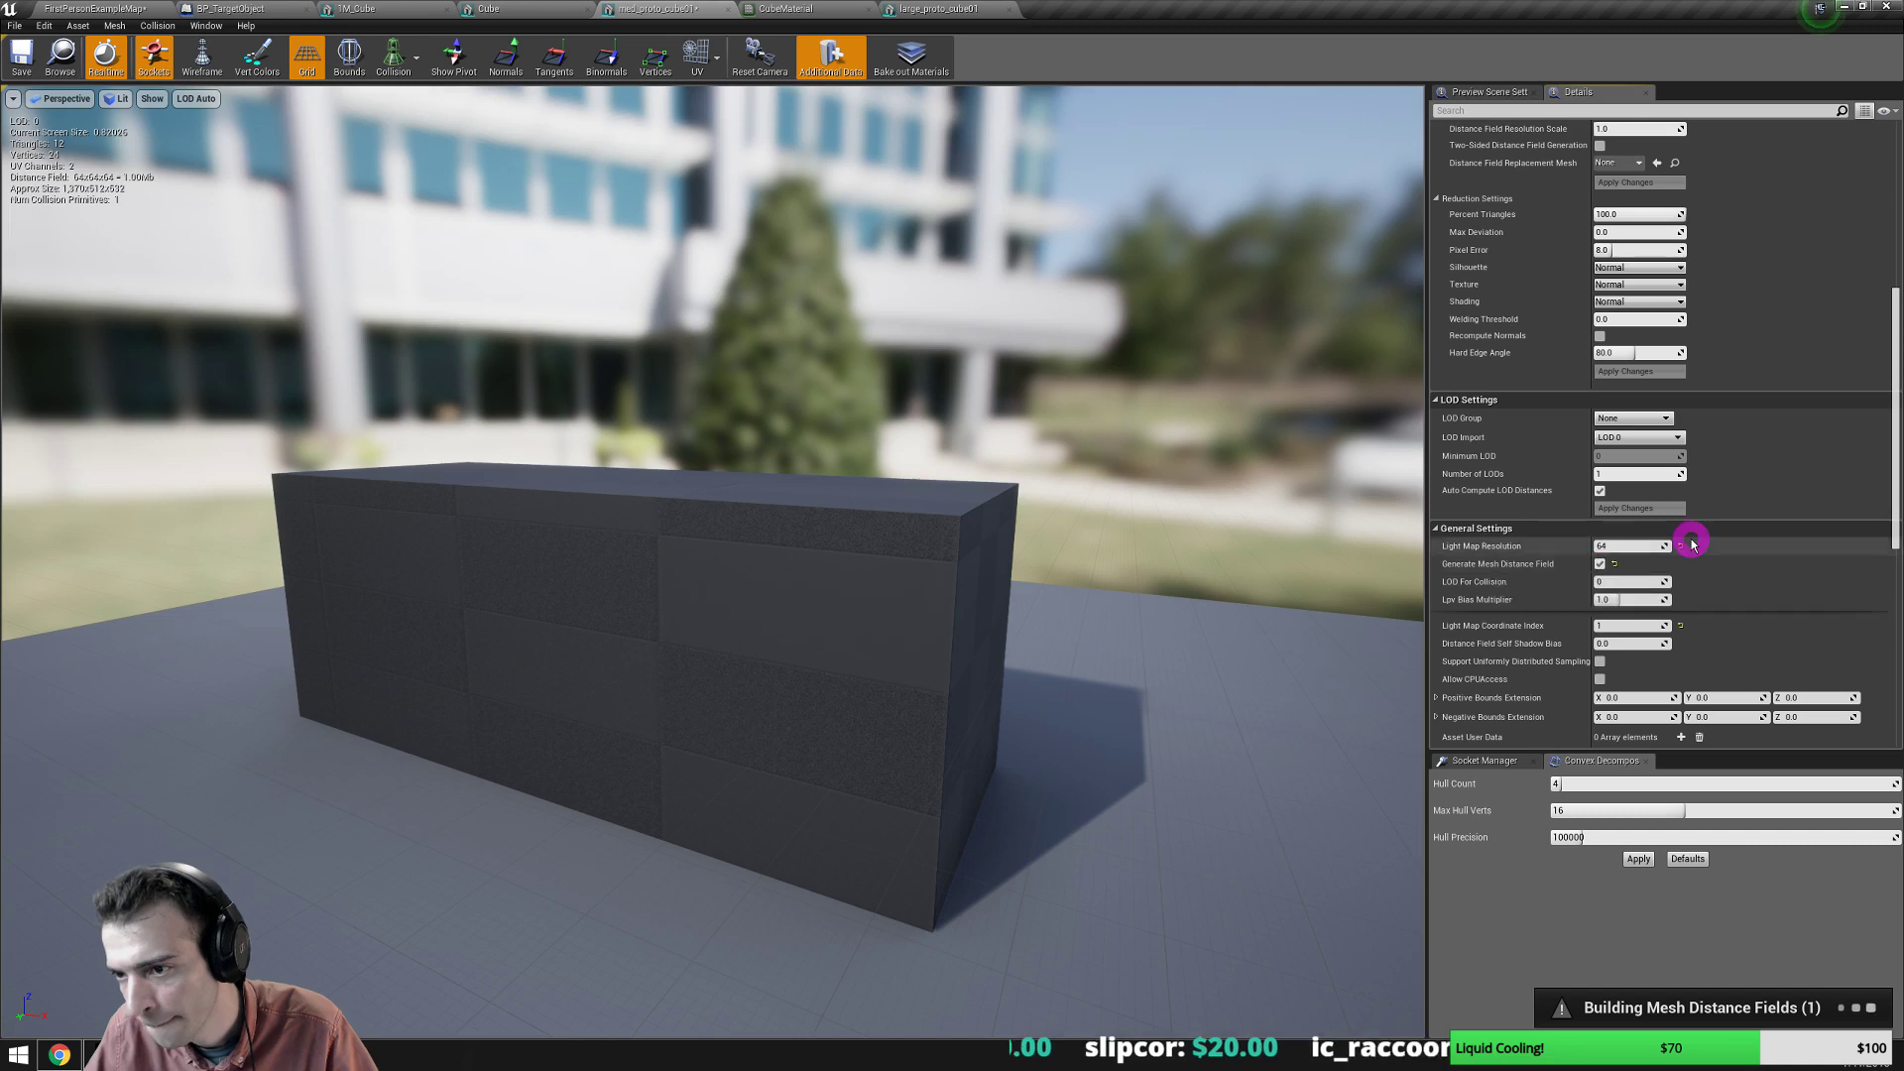
# Set med_proto_cube01's Distance Field Resolution Scale to 2.0 and apply the changes.
pyautogui.scroll(3, 1686, 541)
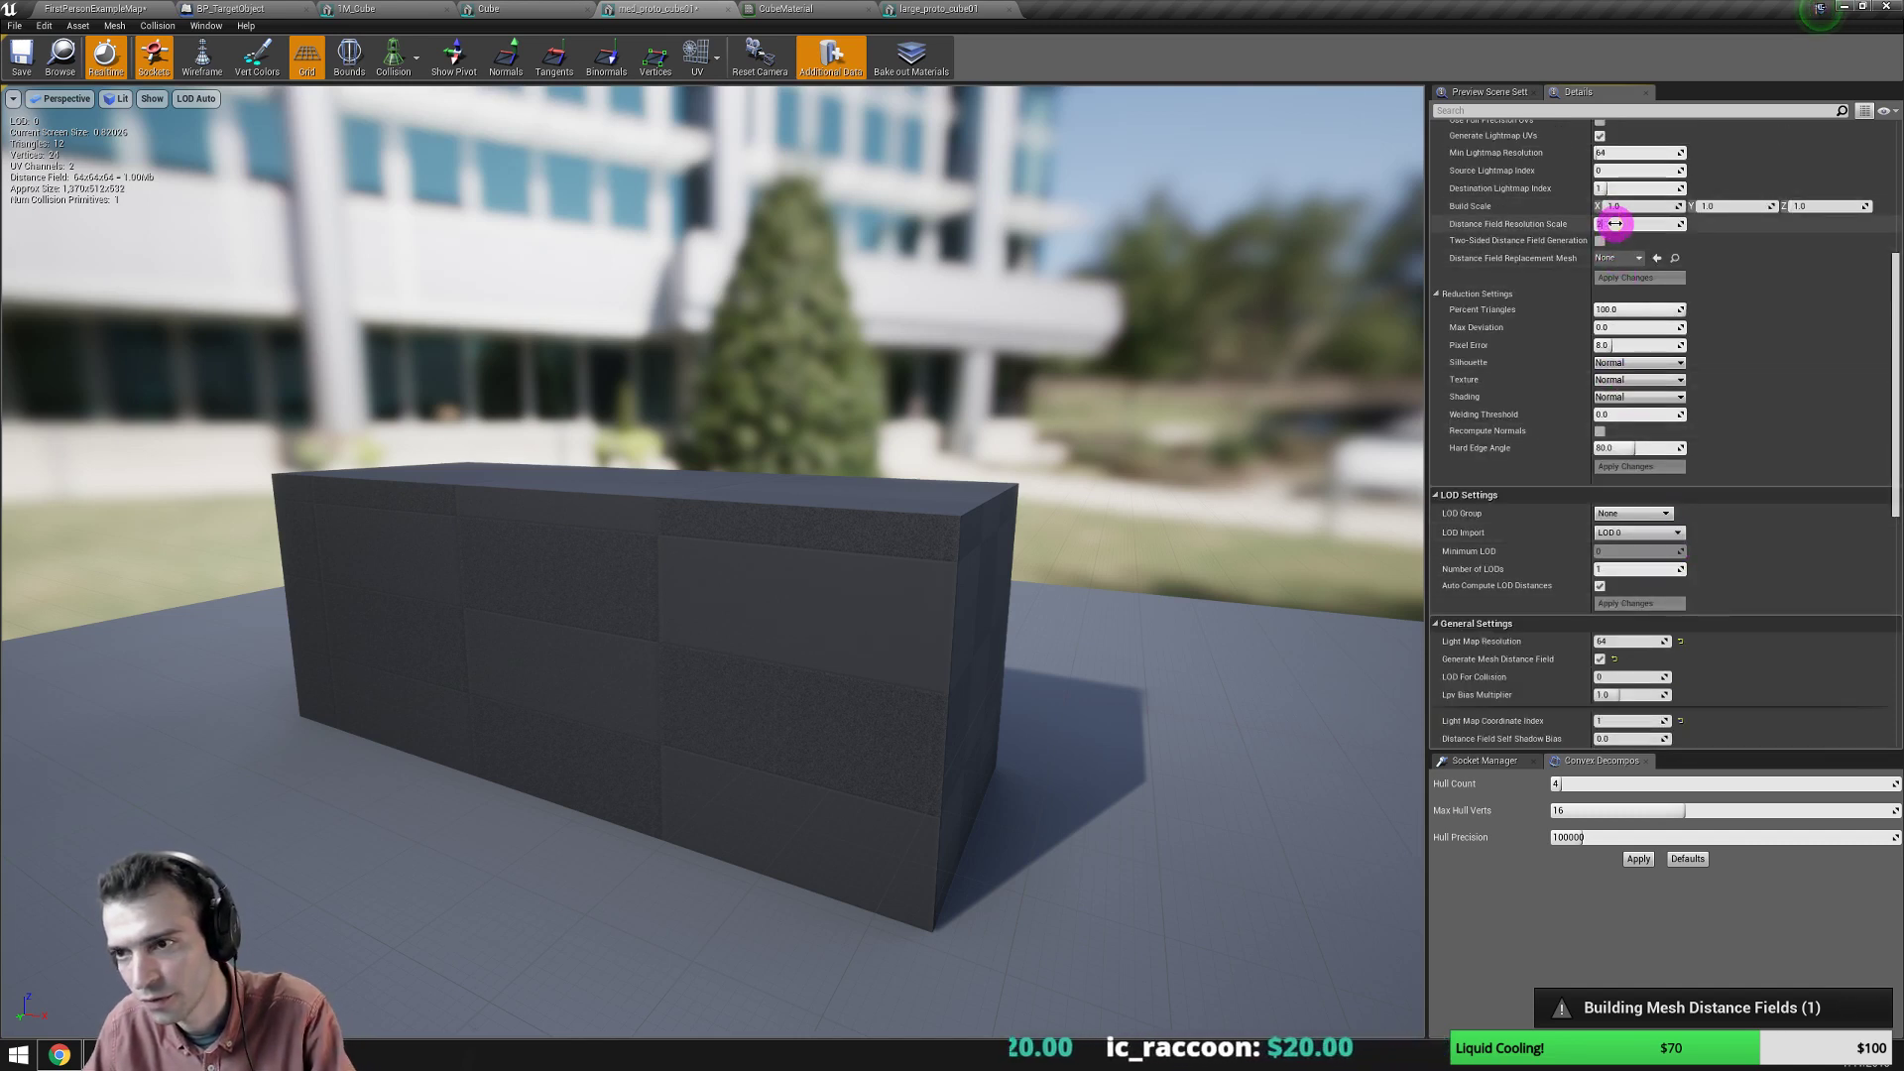
pyautogui.press('Return')
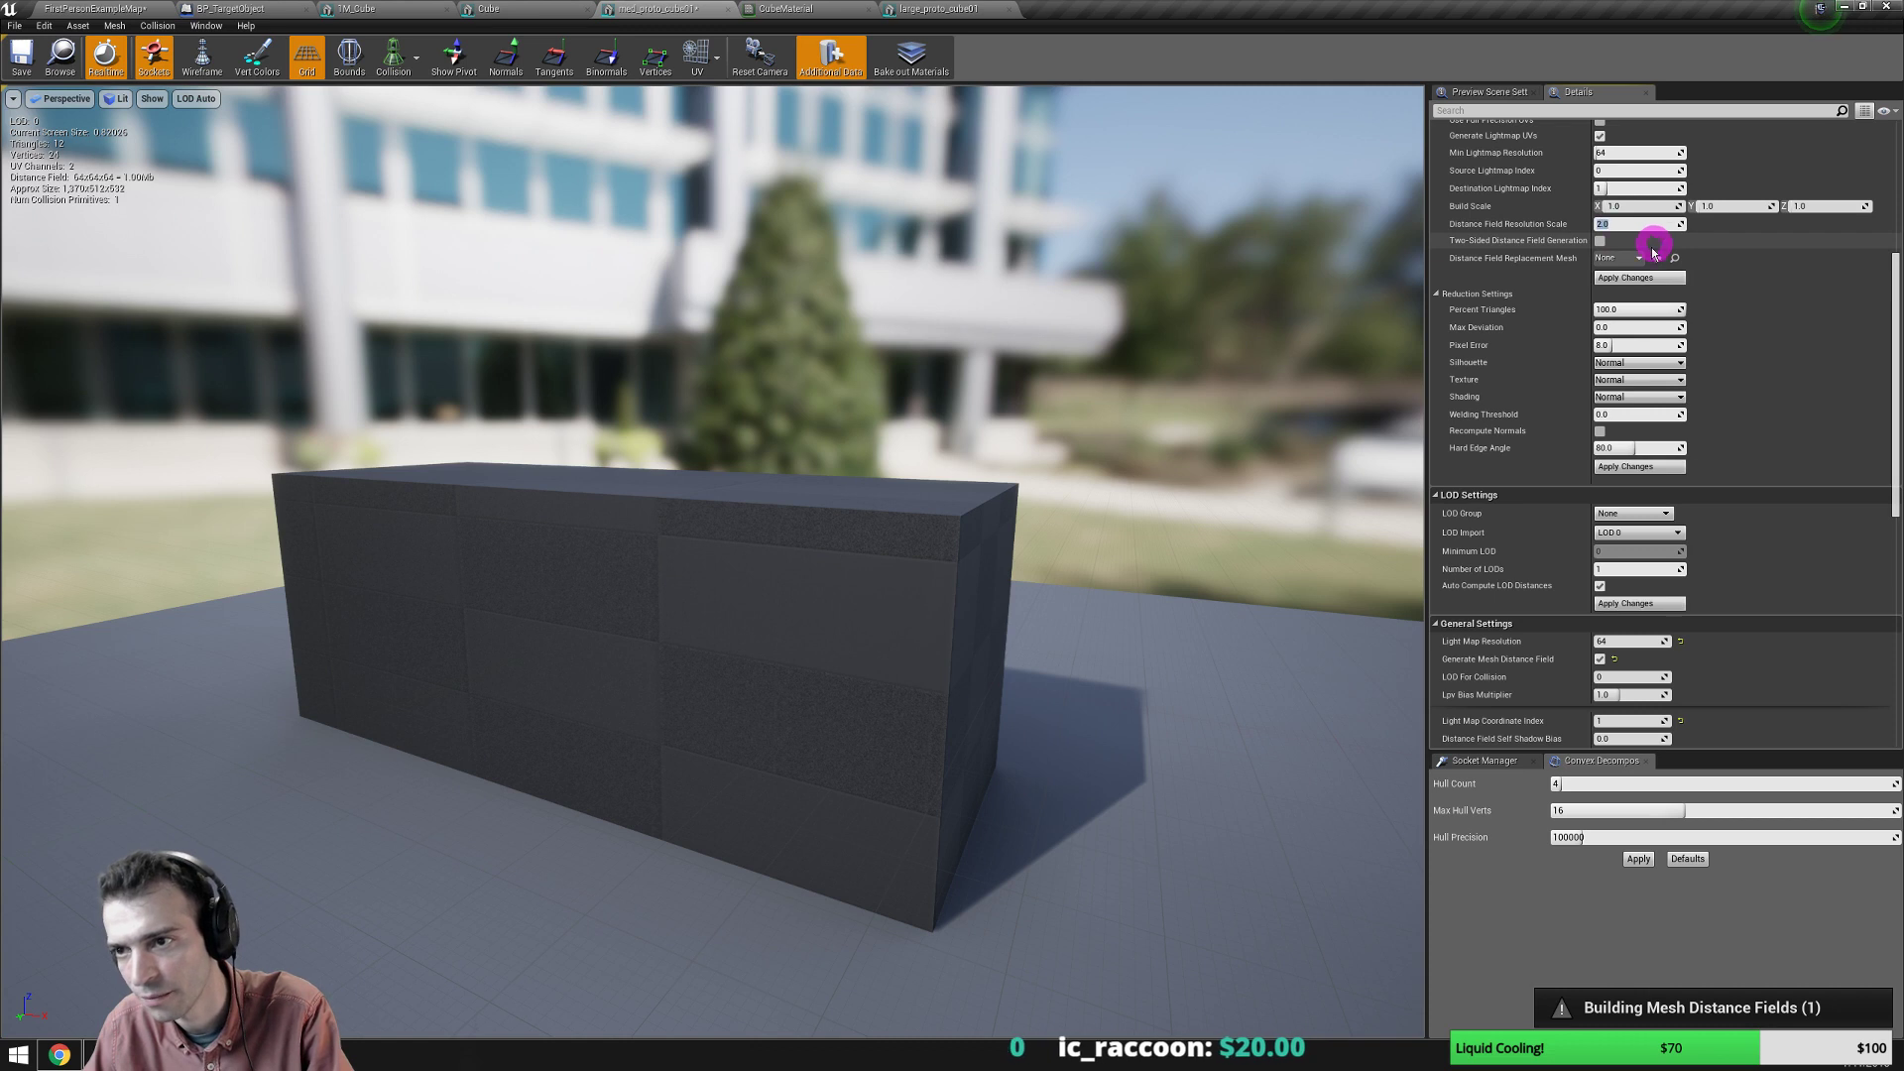
pyautogui.click(1627, 468)
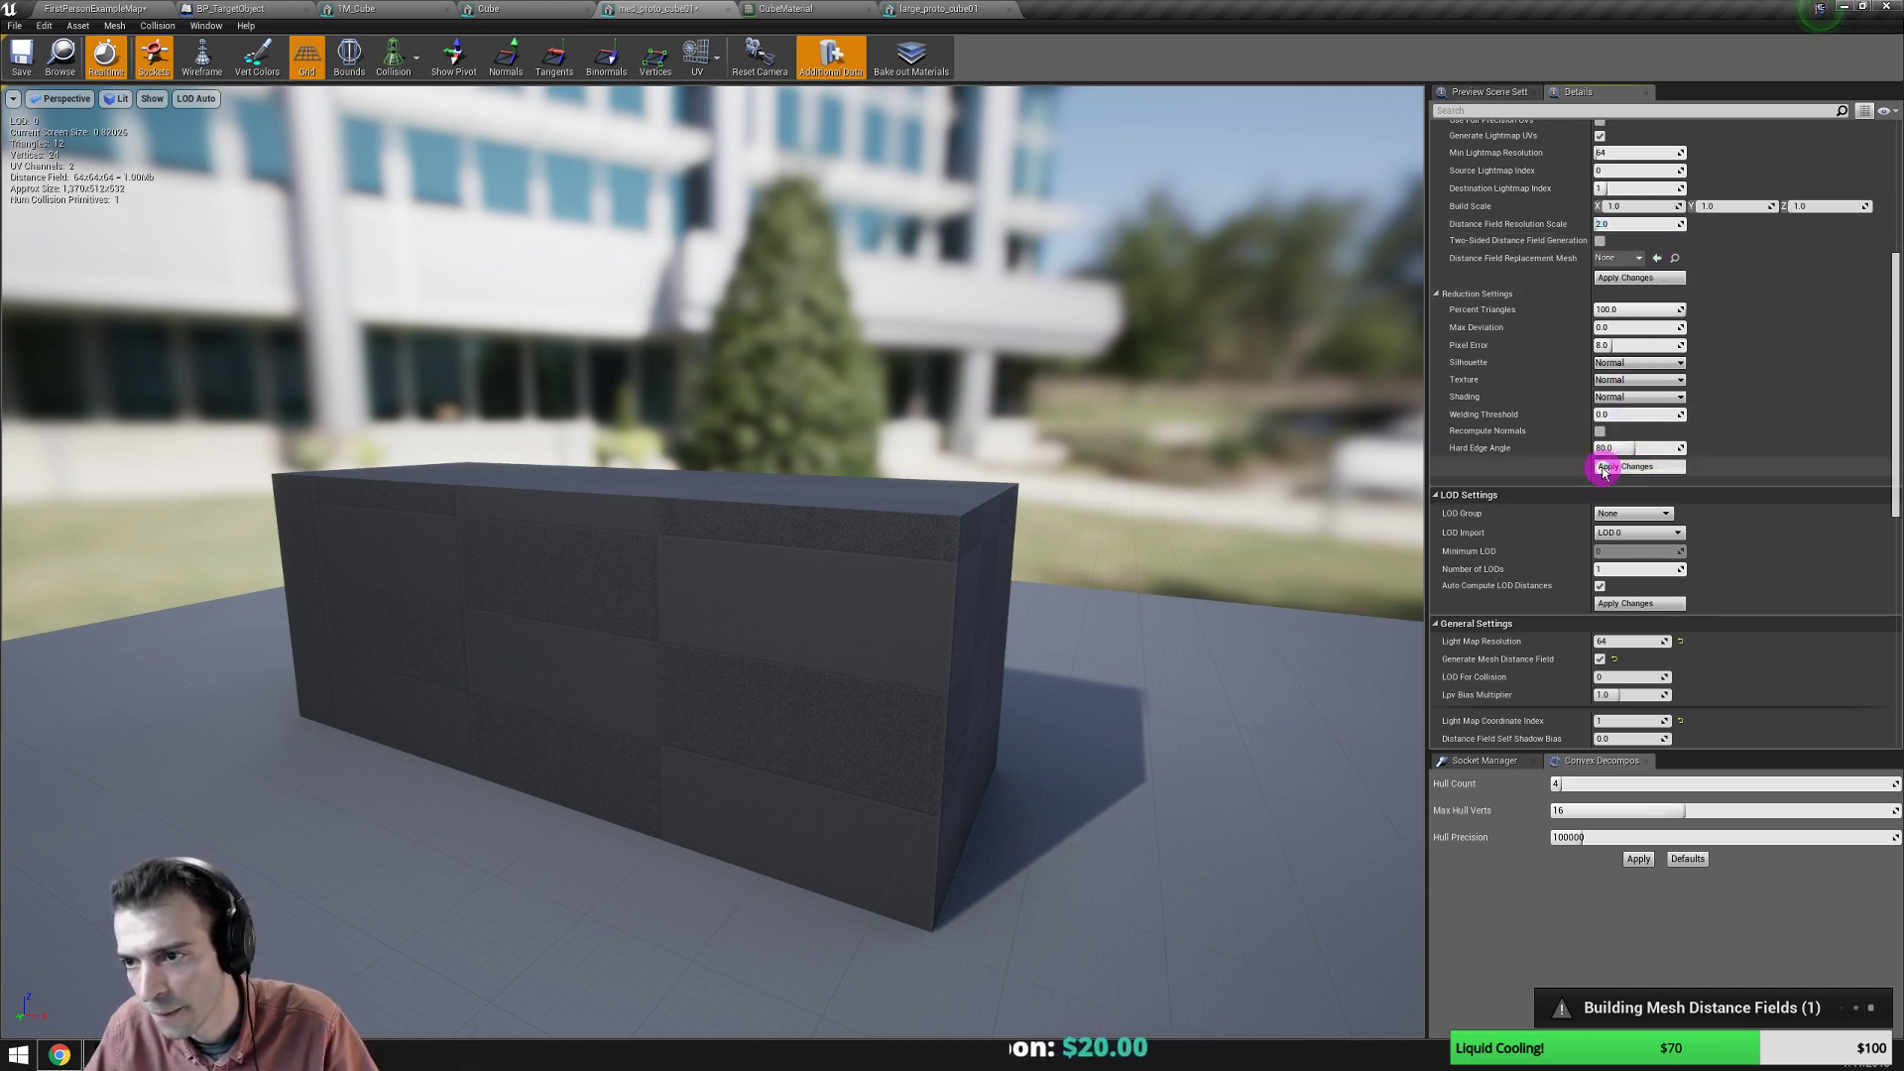
pyautogui.click(1598, 241)
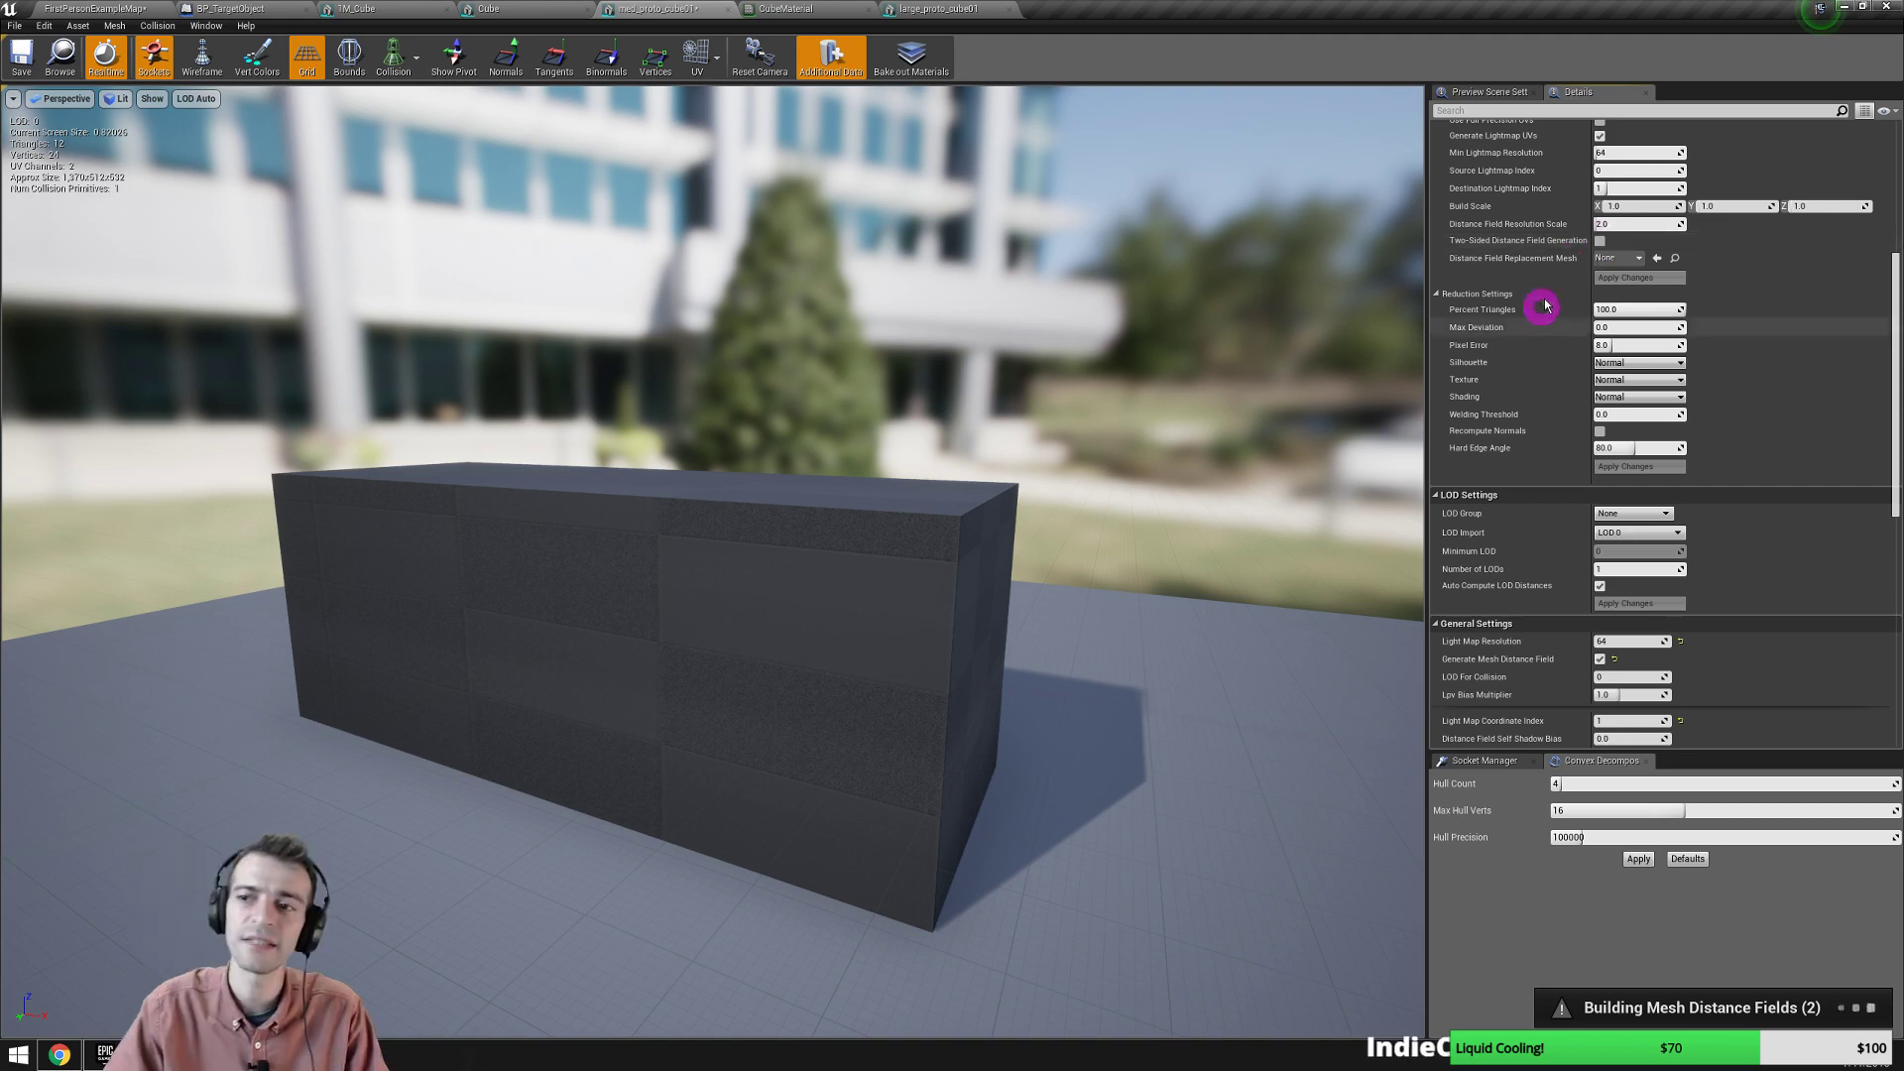
# Examine the shading on the large wall, the steps and the cone blocks in the level, and save the changes.
pyautogui.click(105, 8)
pyautogui.moveTo(705, 530)
pyautogui.mouseDown(button='right')
pyautogui.moveTo(735, 519)
pyautogui.moveTo(923, 582)
pyautogui.mouseUp(button='right')
pyautogui.press('s')
pyautogui.press('w')
pyautogui.press('s')
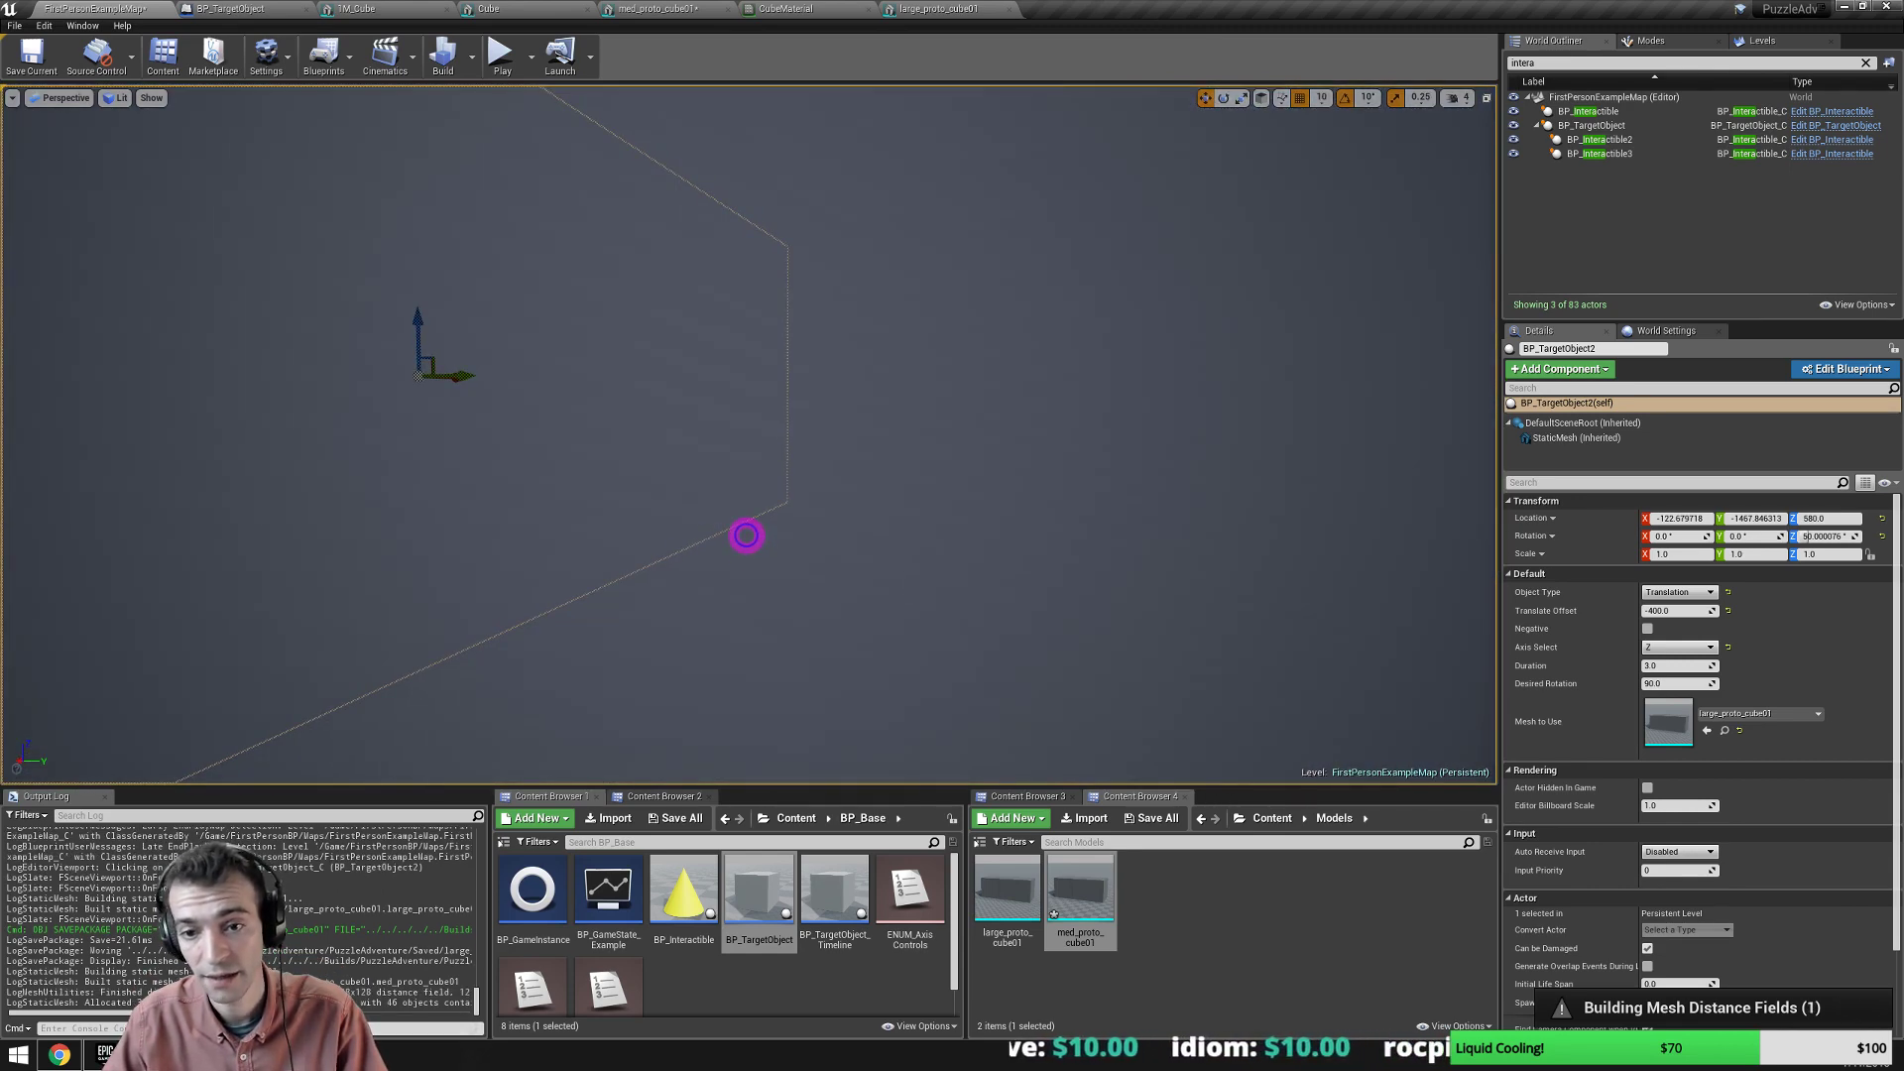
pyautogui.press('w')
pyautogui.moveTo(744, 540); pyautogui.dragTo(753, 548, button='right')
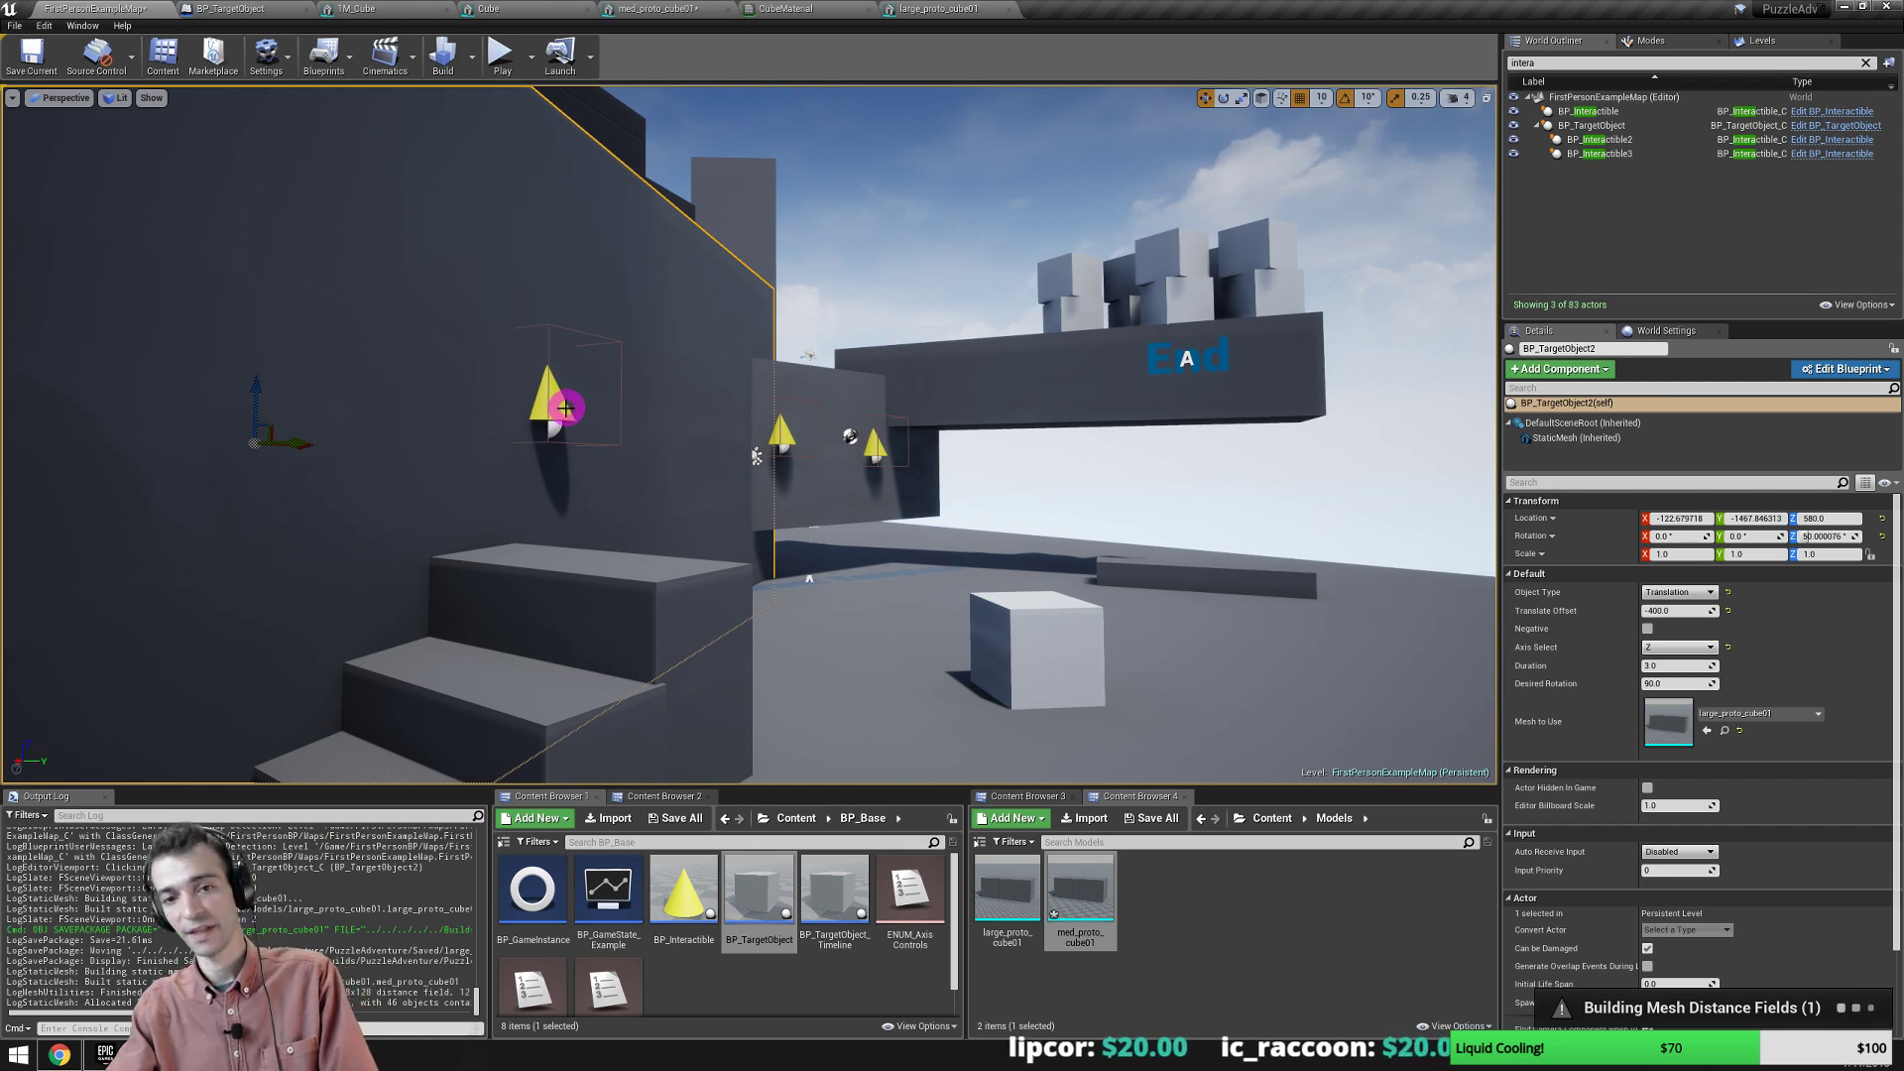
pyautogui.press('s')
pyautogui.moveTo(430, 567); pyautogui.dragTo(439, 565, button='right')
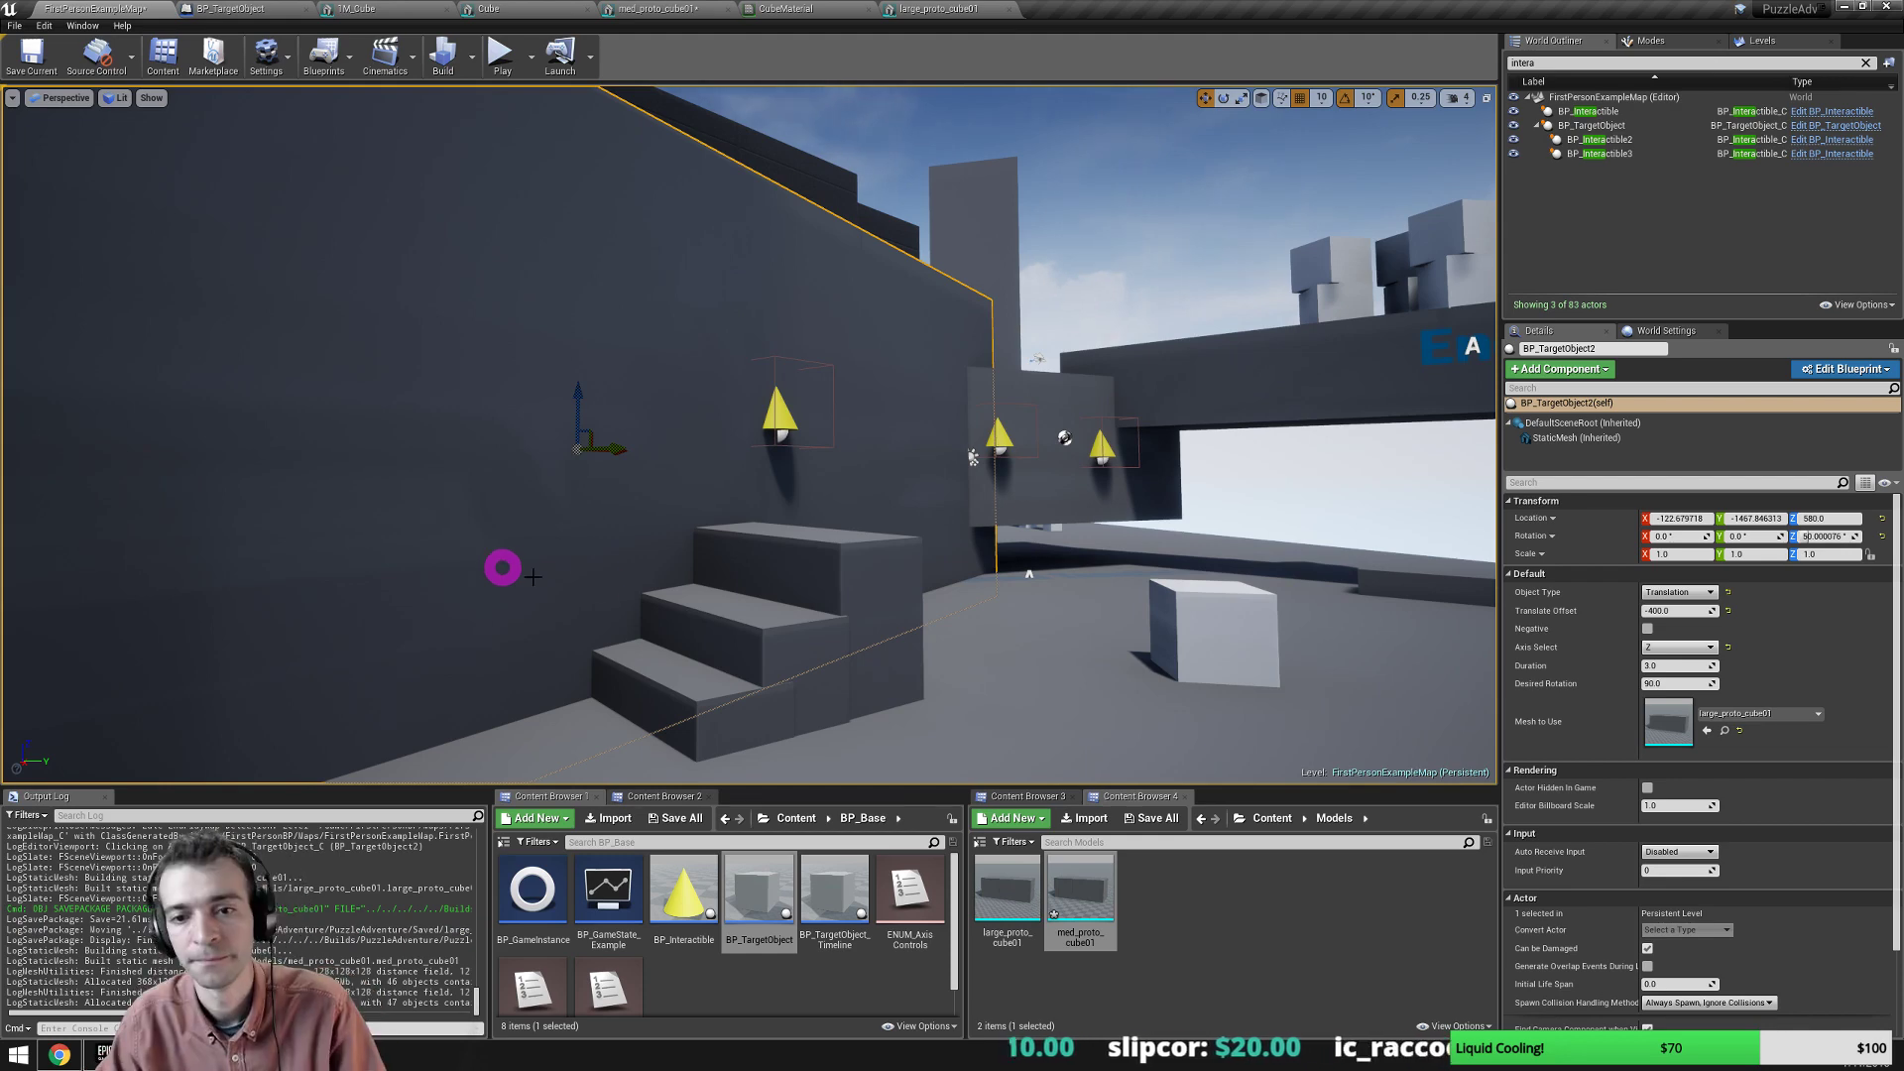
pyautogui.moveTo(593, 572); pyautogui.dragTo(701, 509, button='right')
pyautogui.hotkey('ctrl', 's')
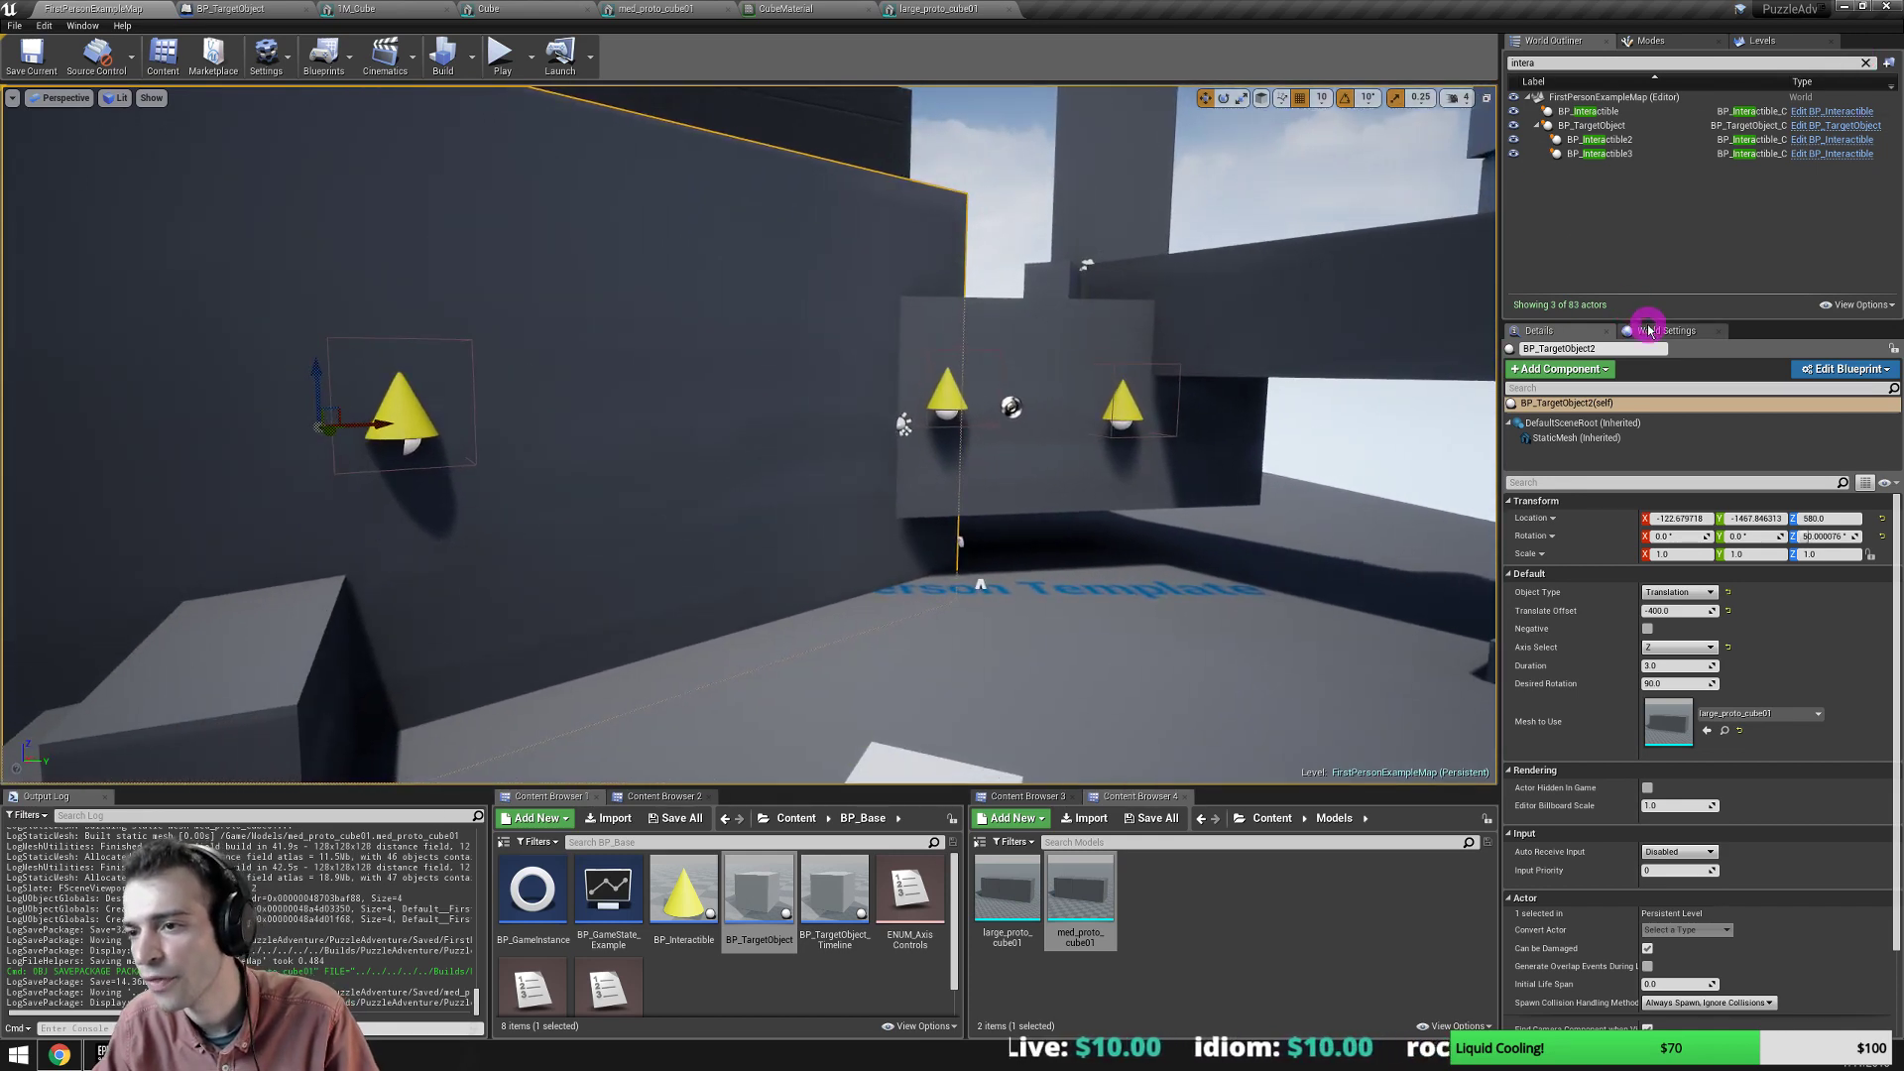
# Find the SphereReflectionCapture actor by filtering the level's actors for "sphere" and set its Influence Radius to 6000.
pyautogui.click(1569, 63)
pyautogui.write('sphere')
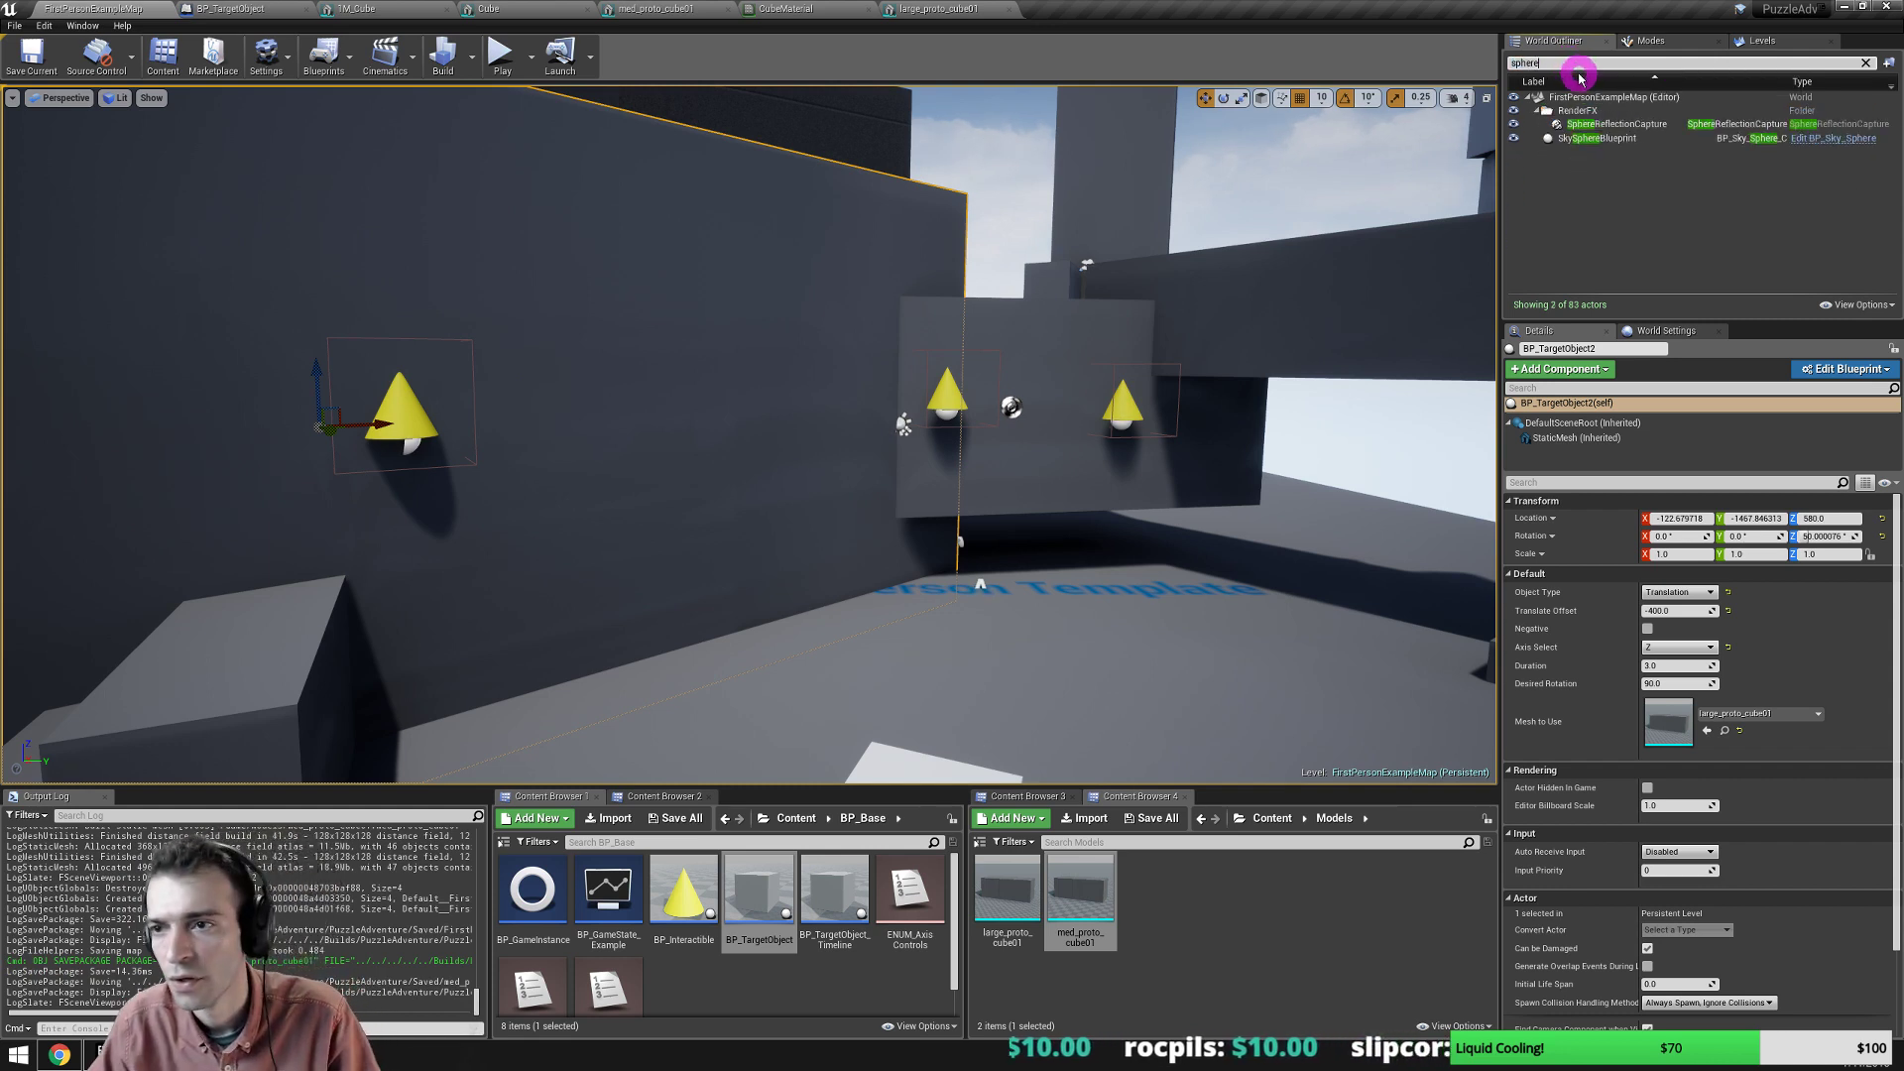
pyautogui.click(1622, 124)
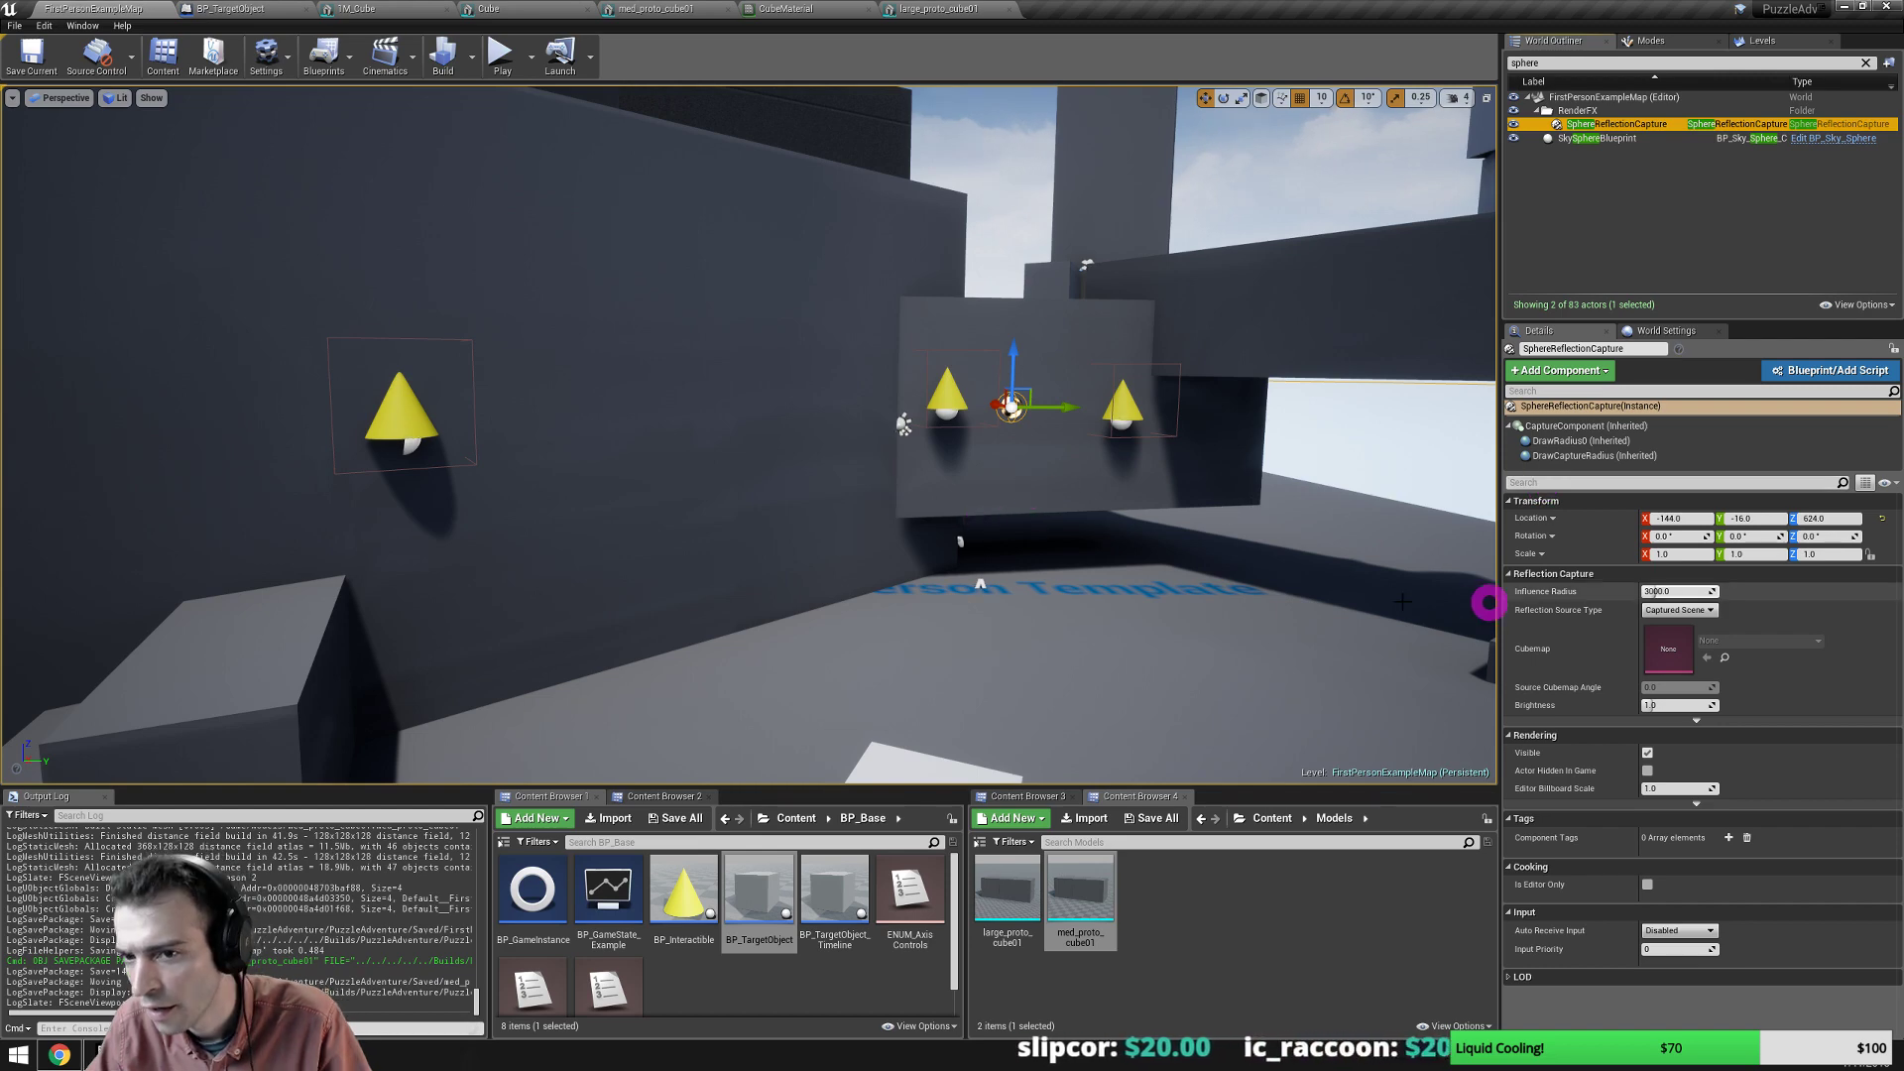
pyautogui.moveTo(1484, 599); pyautogui.dragTo(1022, 525, button='right')
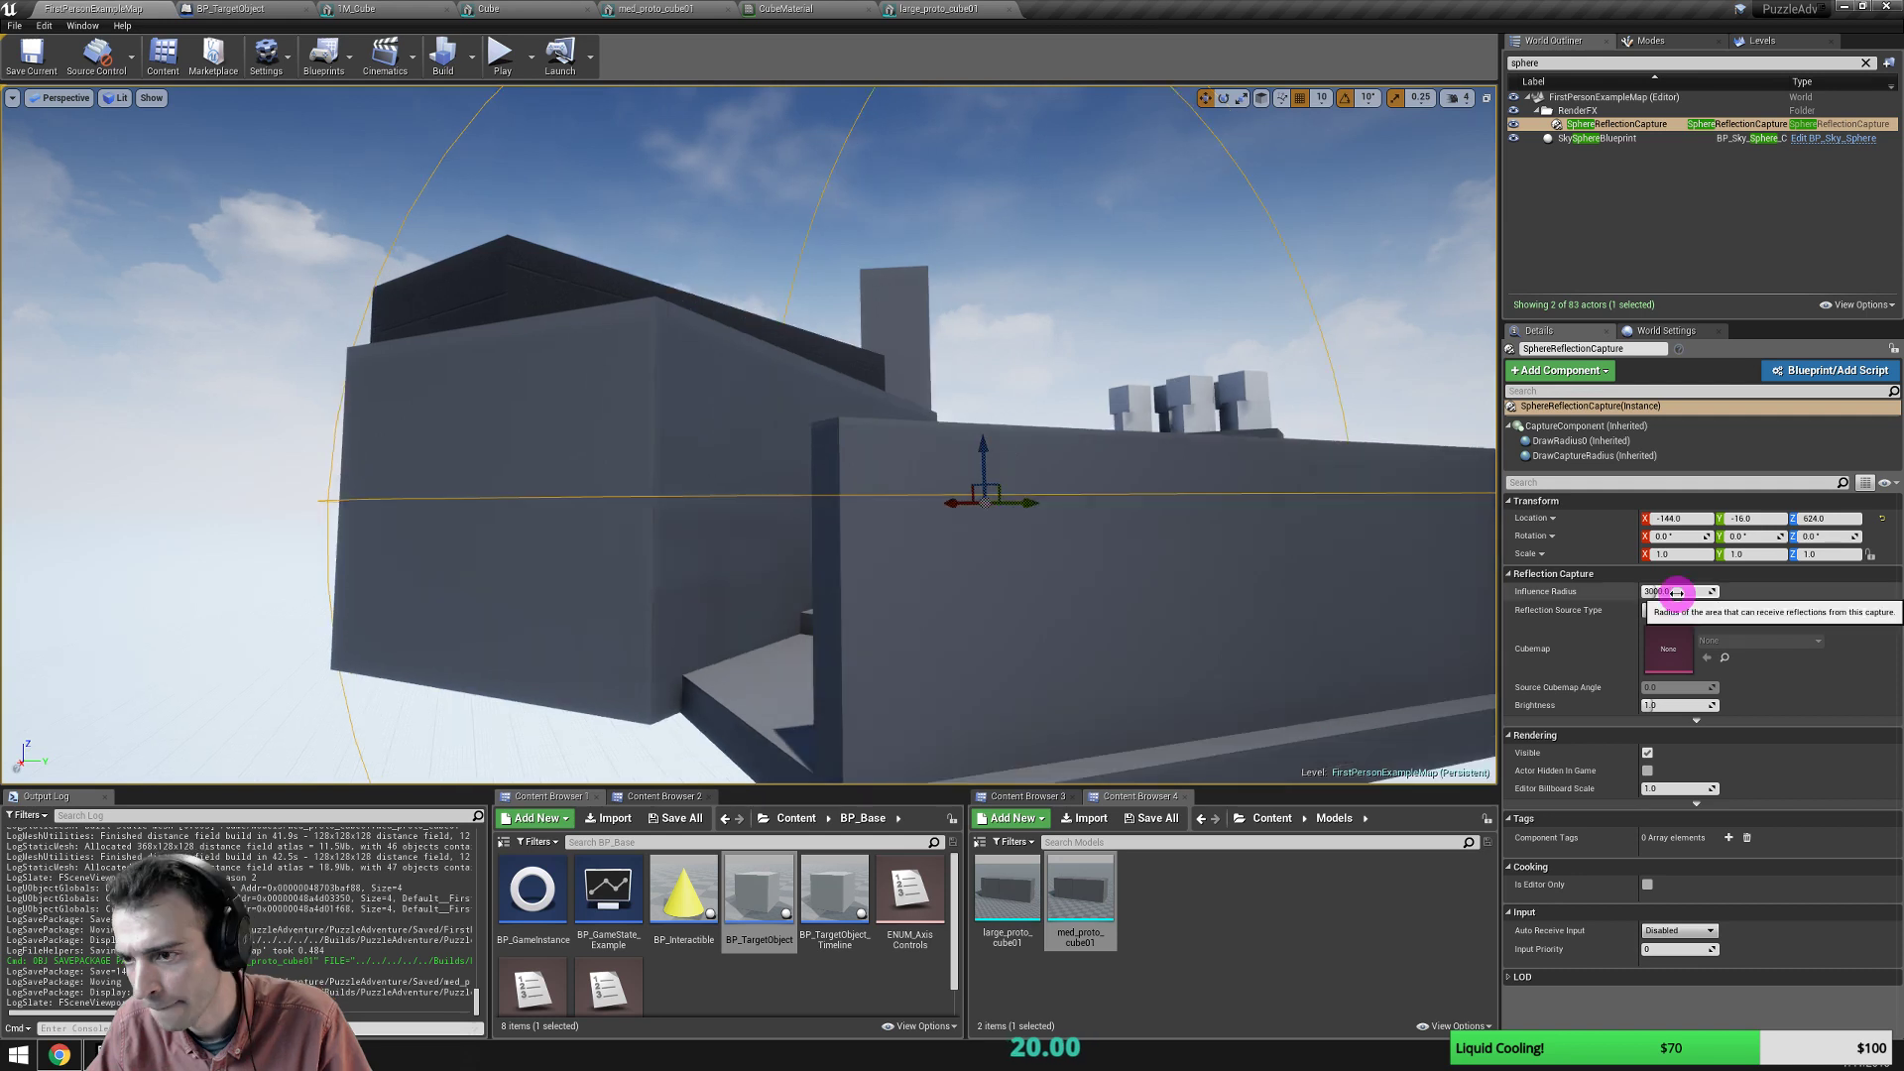
pyautogui.click(1698, 592)
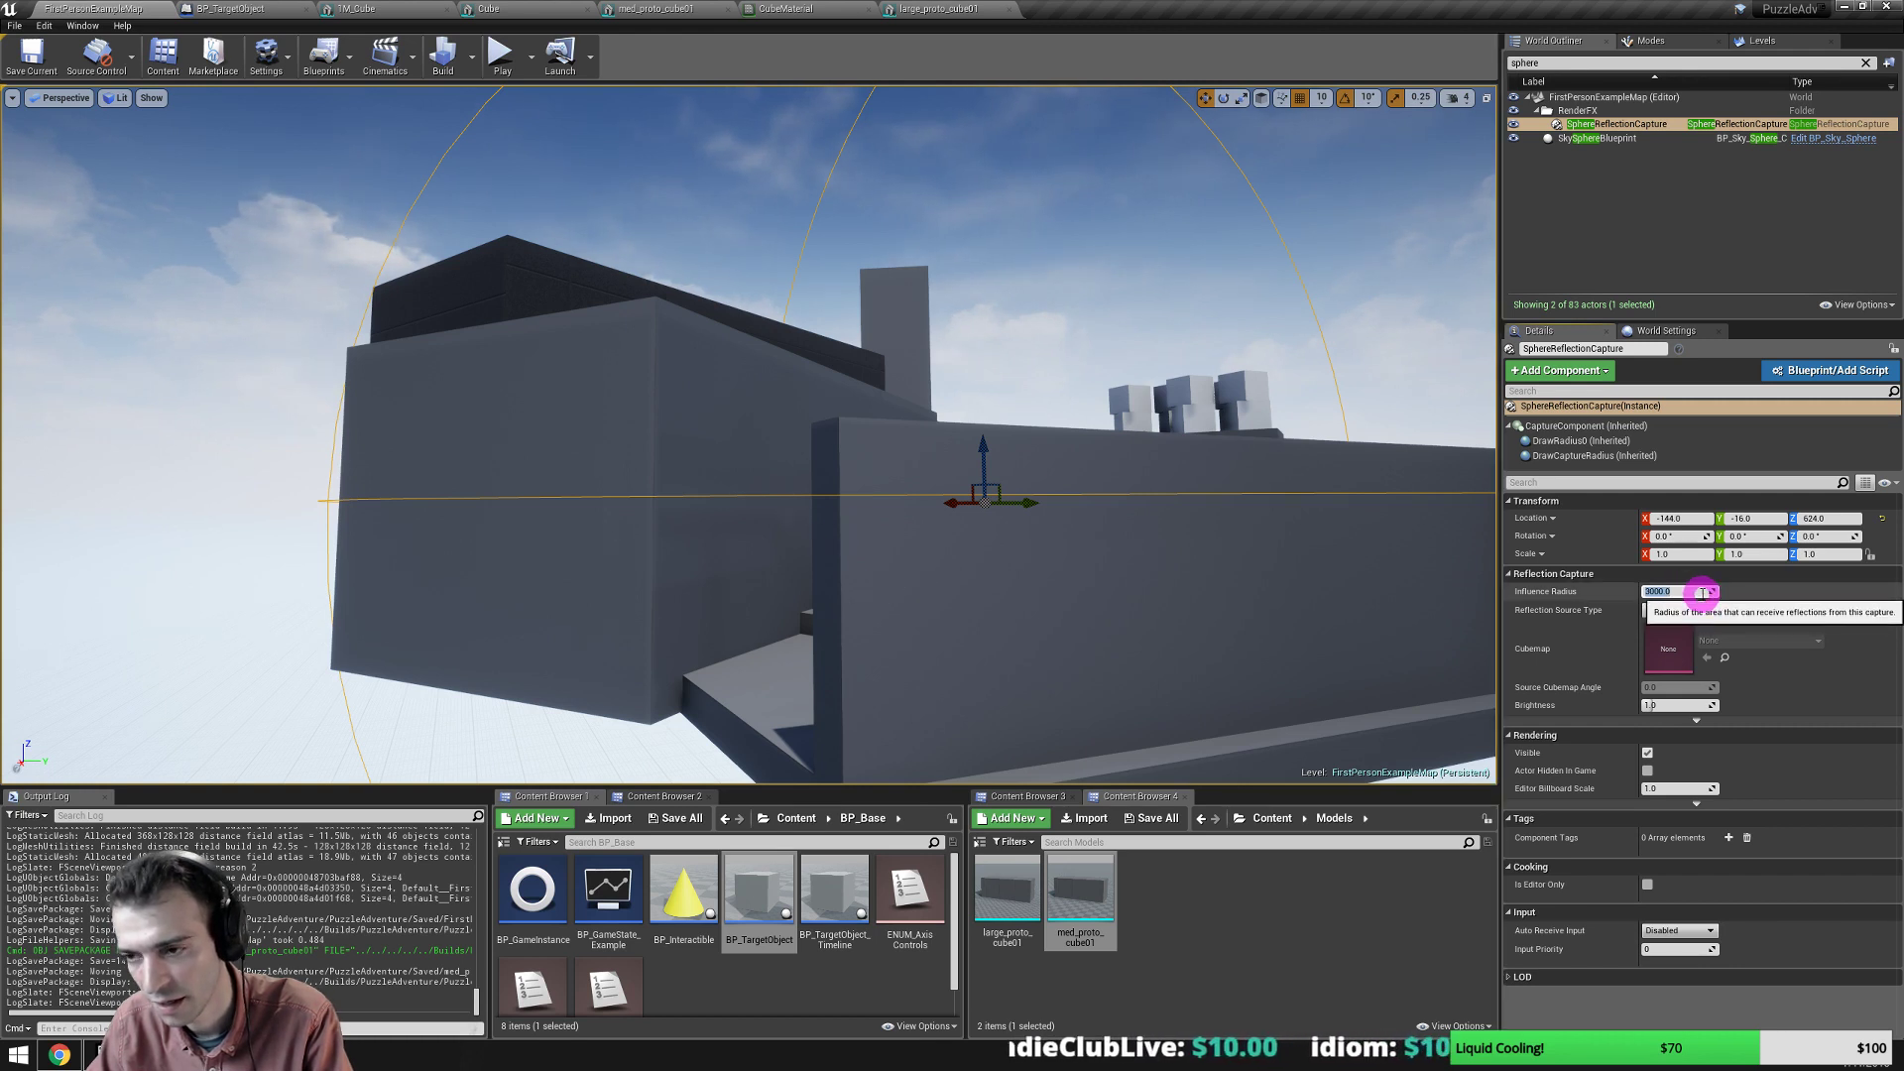
pyautogui.write('6000')
pyautogui.press('Return')
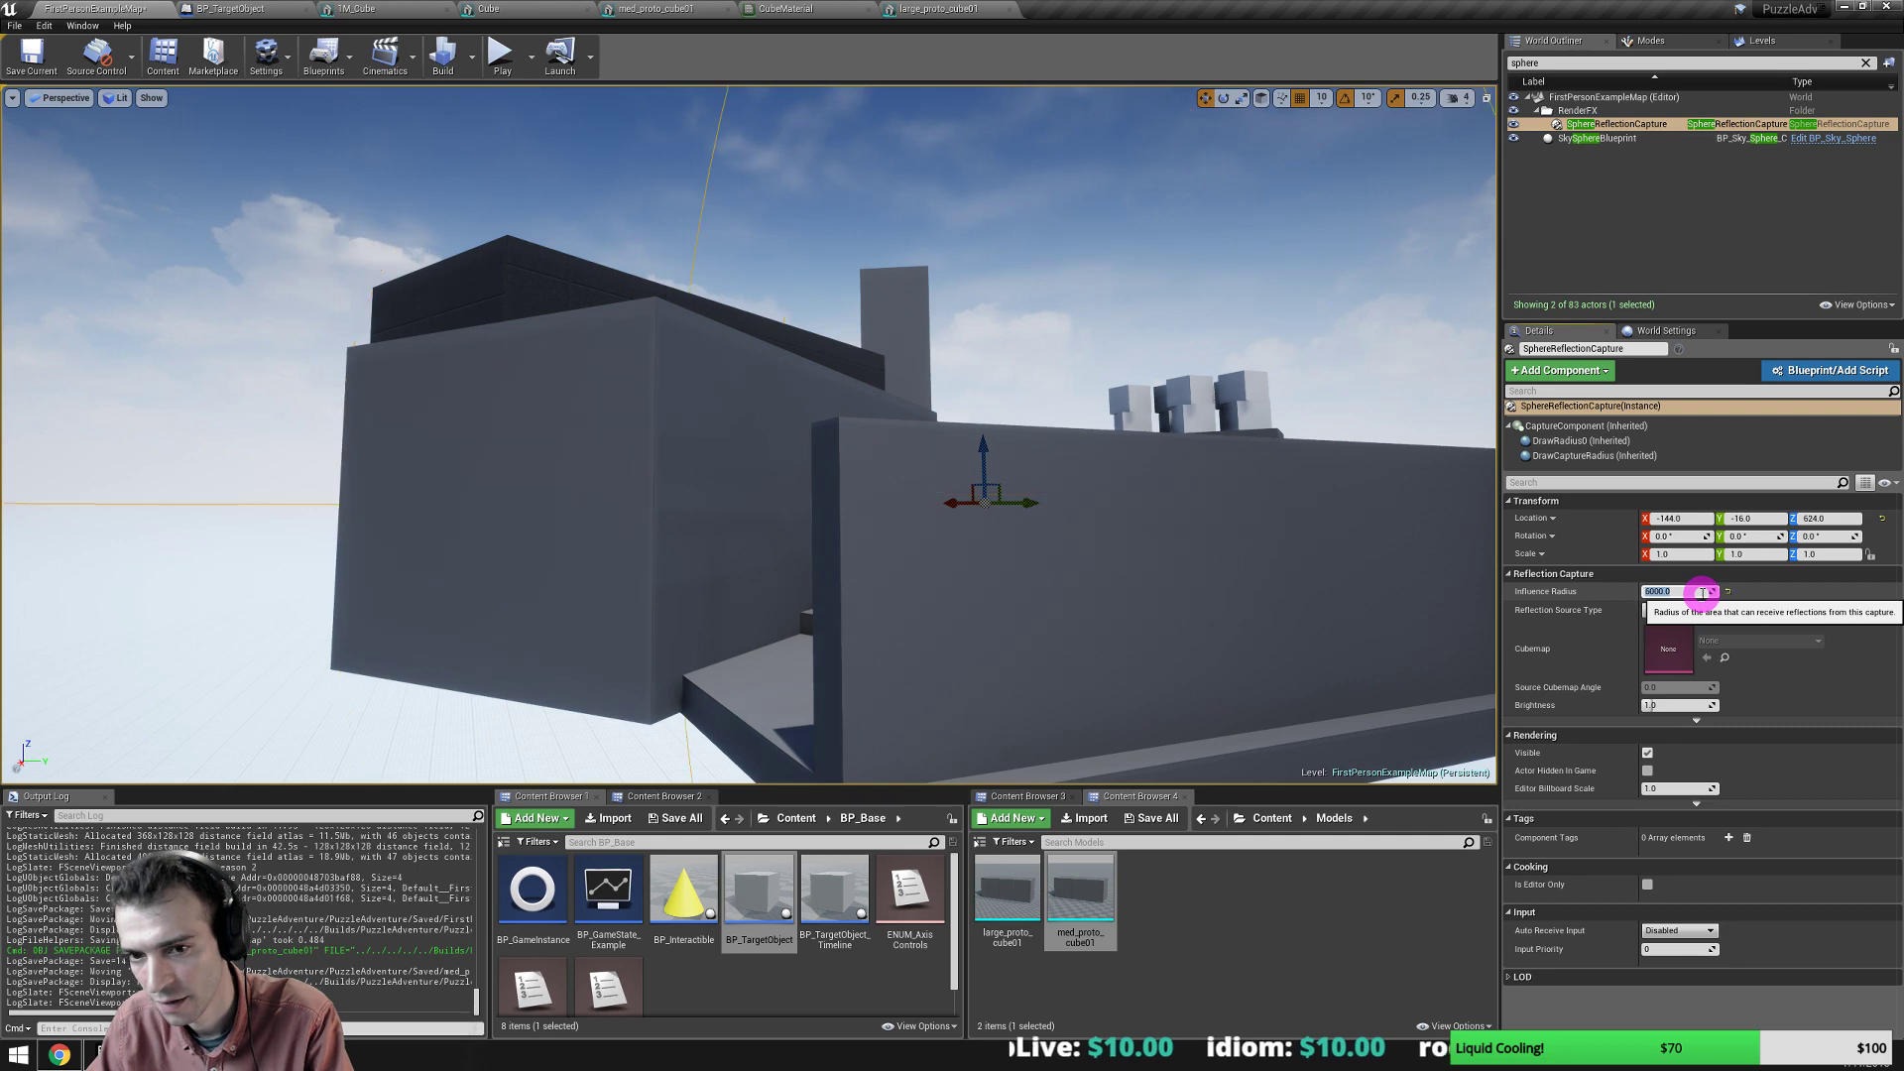
# Open the level's World Settings and inspect the Global DistanceField View Distance among the rendering options.
pyautogui.moveTo(863, 586)
pyautogui.mouseDown(button='right')
pyautogui.moveTo(872, 568)
pyautogui.moveTo(849, 615)
pyautogui.mouseUp(button='right')
pyautogui.click(1684, 334)
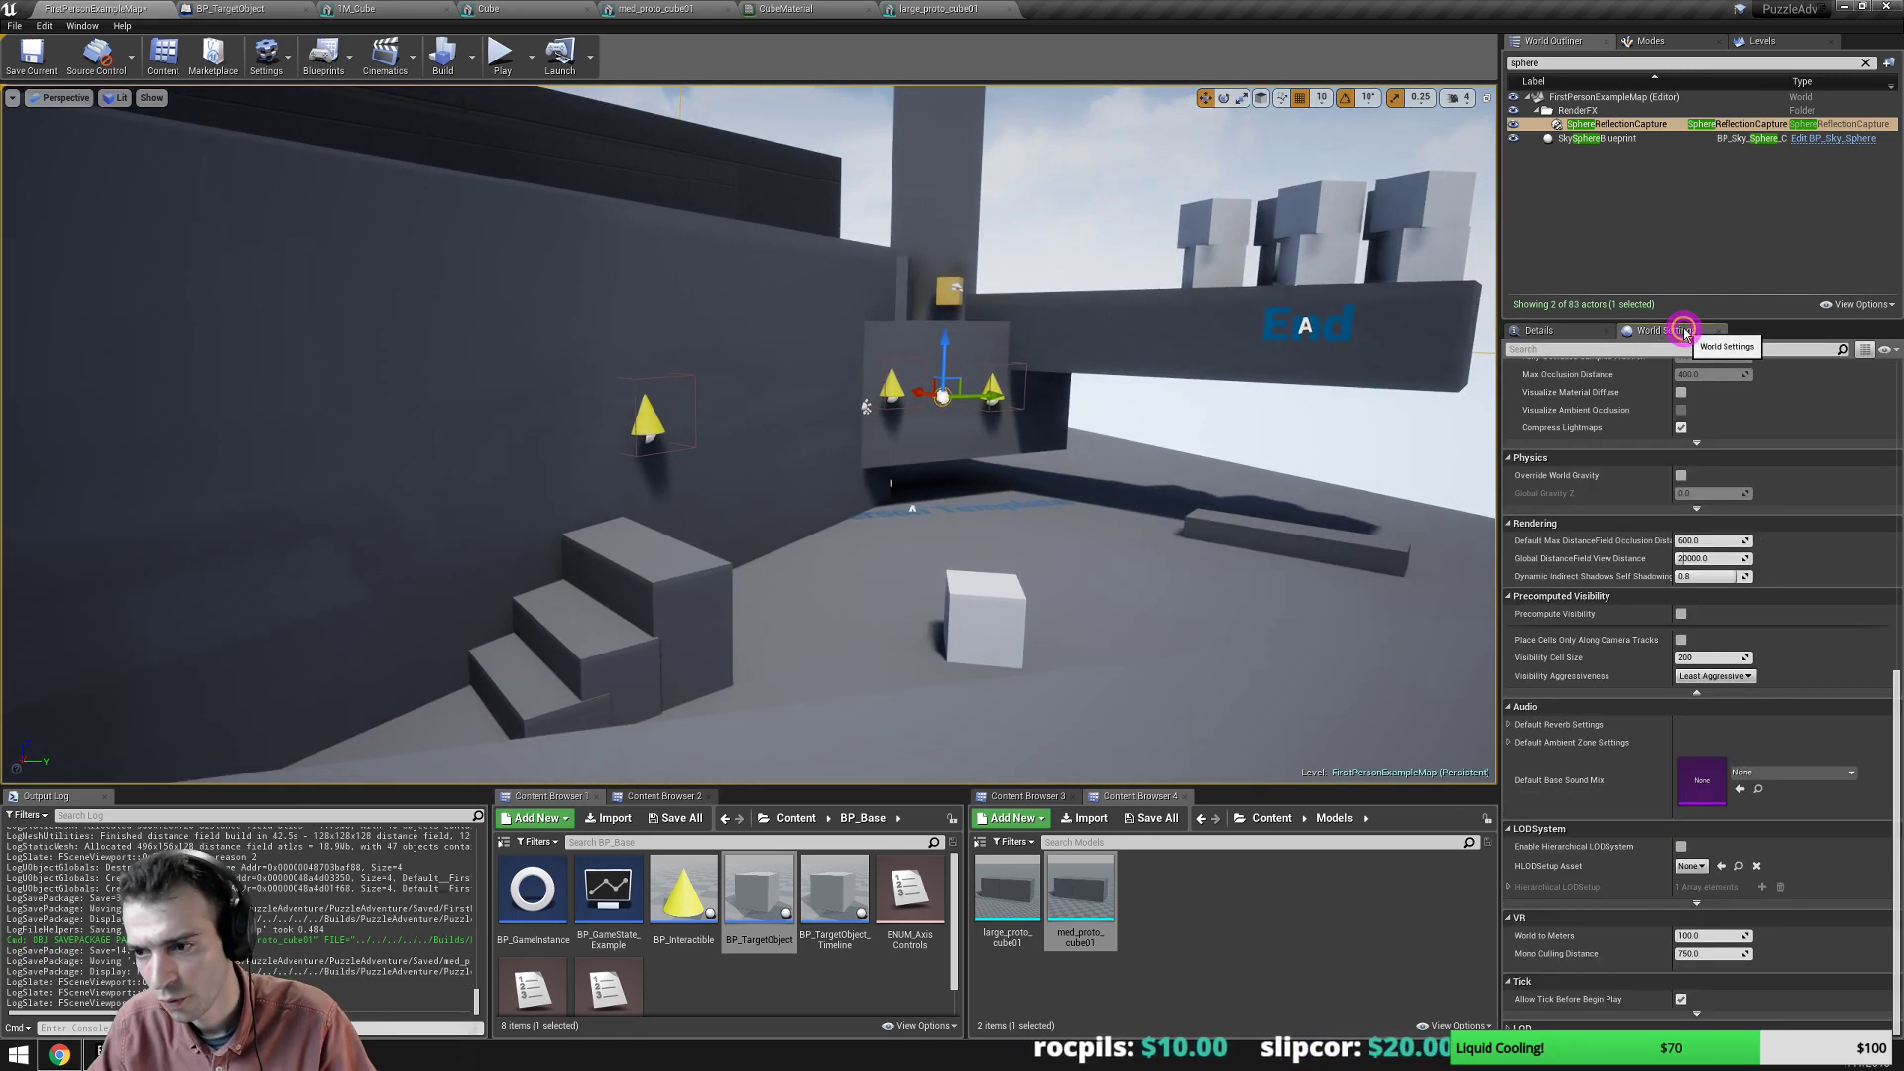
pyautogui.click(1667, 732)
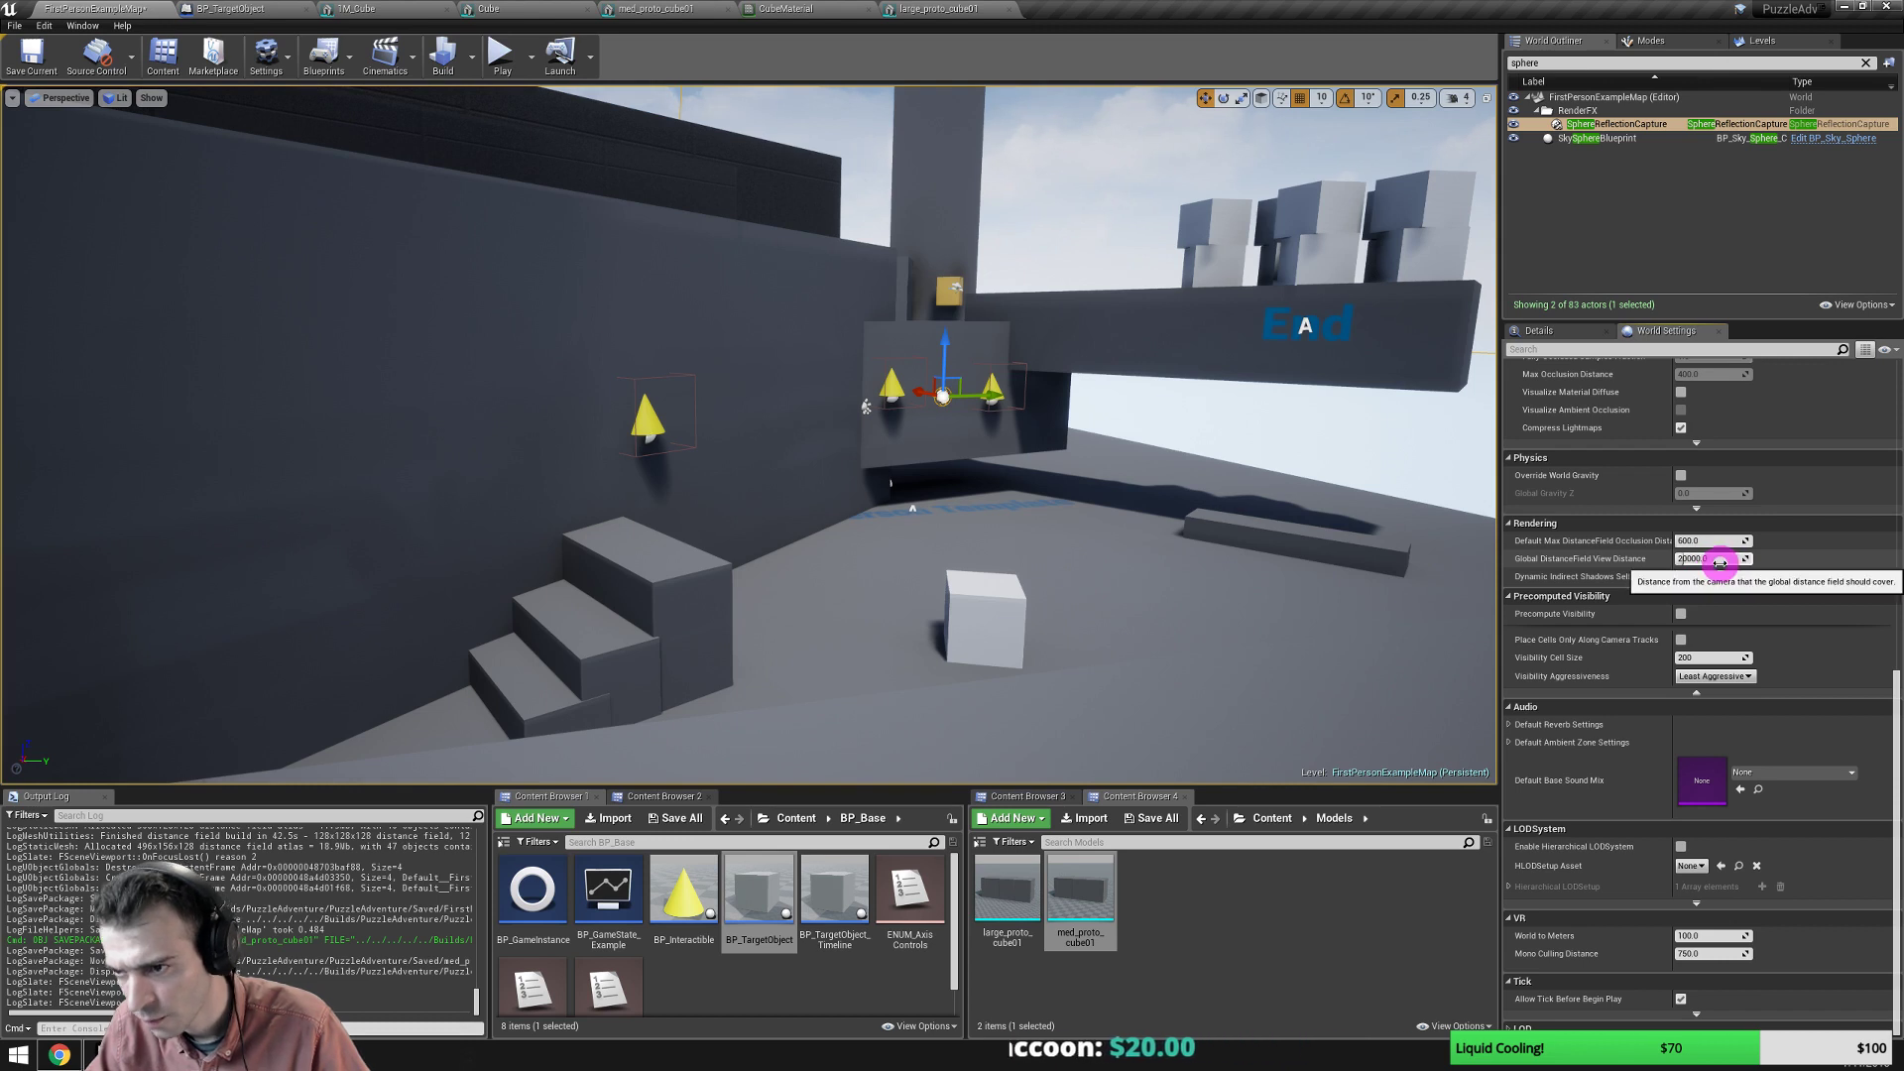
# Delete the two overlapping proto cube test blocks standing behind the large wall in the level.
pyautogui.moveTo(927, 480); pyautogui.dragTo(882, 421)
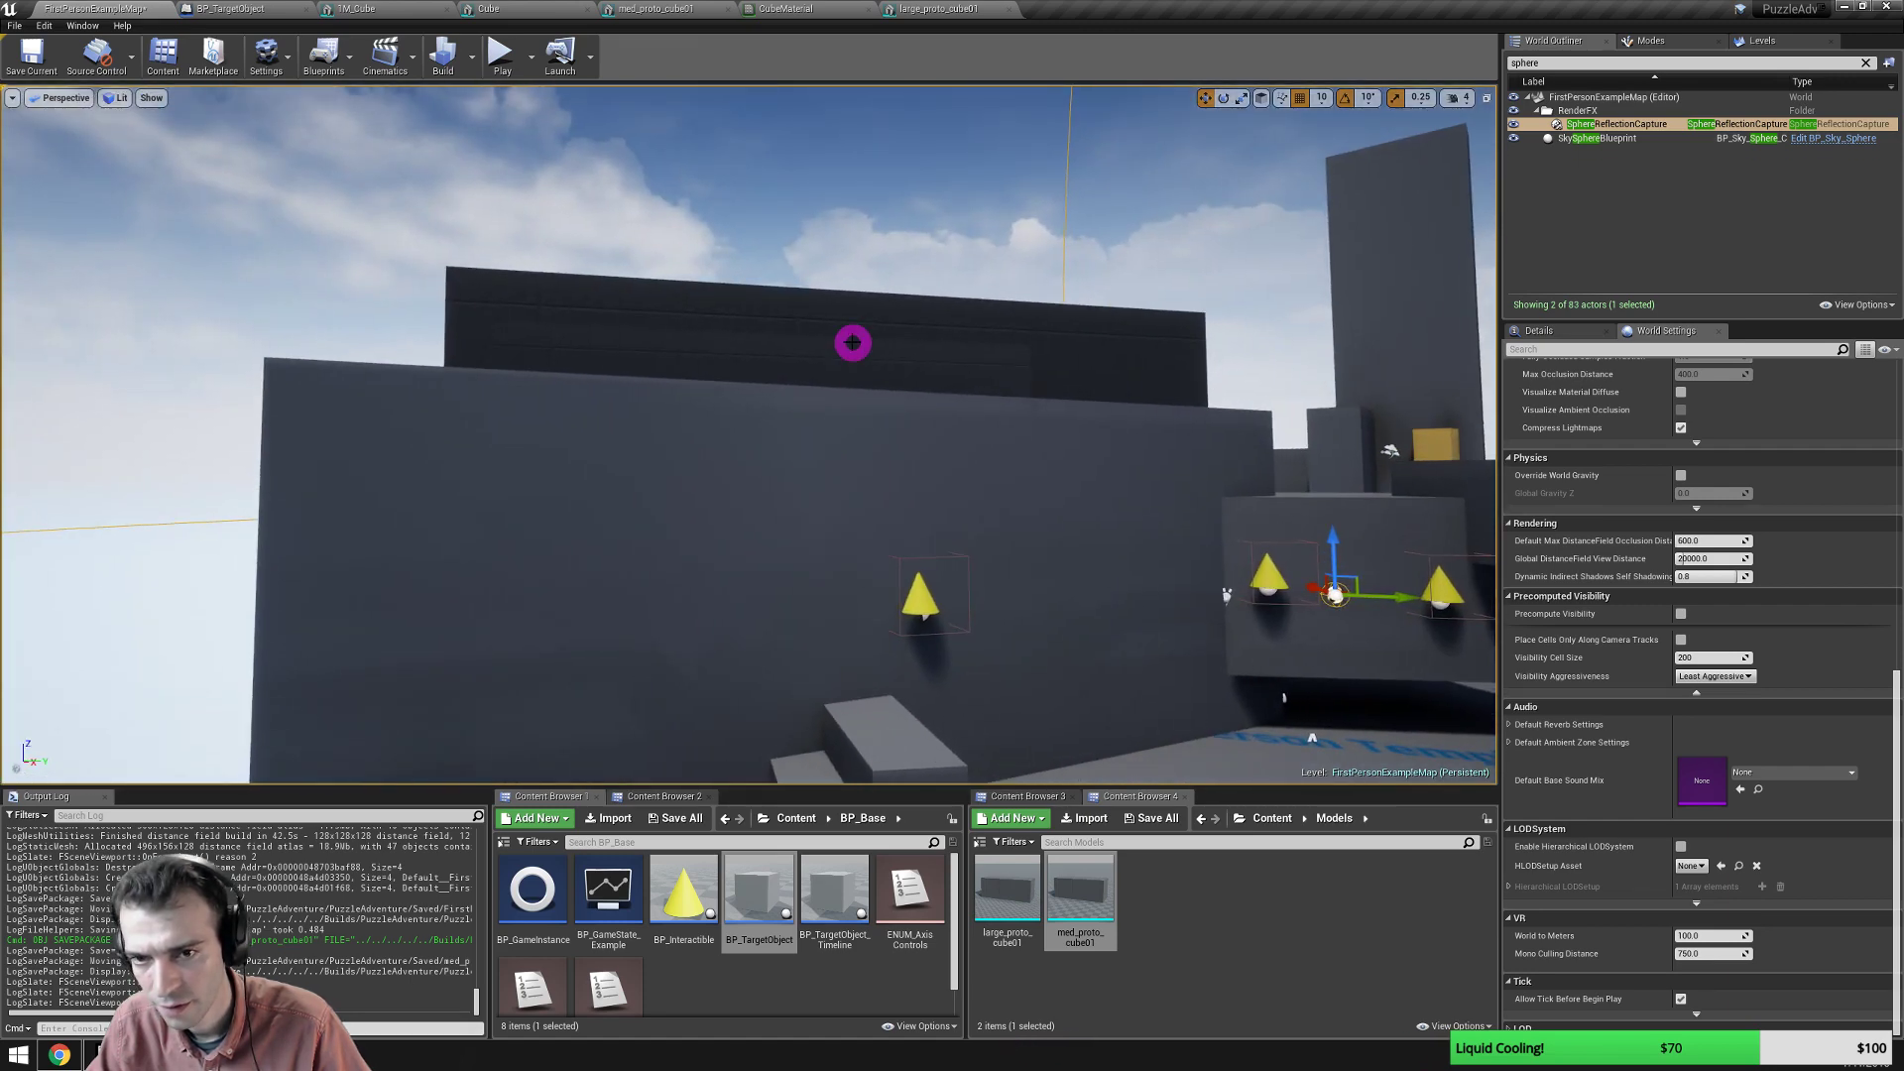
pyautogui.click(865, 374)
pyautogui.keyDown('ctrl'); pyautogui.click(893, 321); pyautogui.keyUp('ctrl')
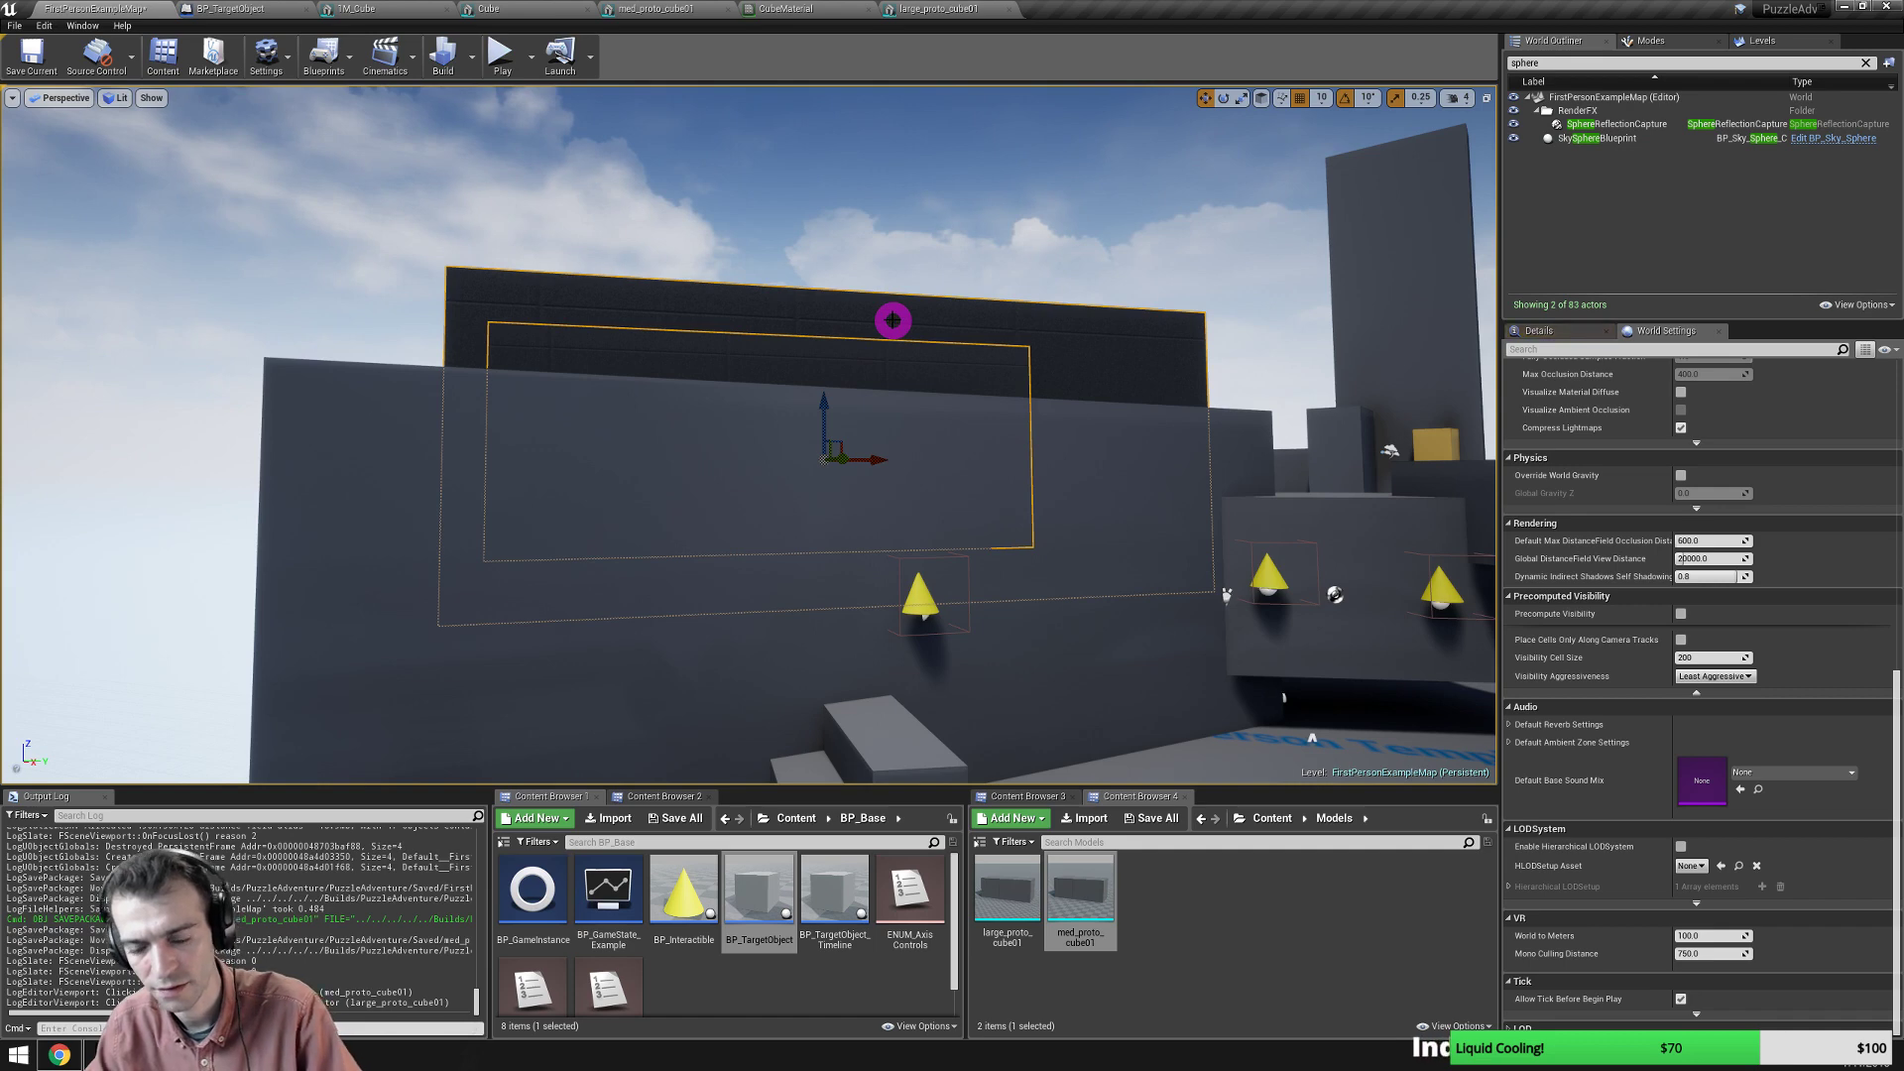
pyautogui.press('Delete')
# Try Global DistanceField View Distance values of 10000 and 1000 in the world's rendering settings and check the large wall's shading.
pyautogui.moveTo(850, 455); pyautogui.dragTo(948, 540)
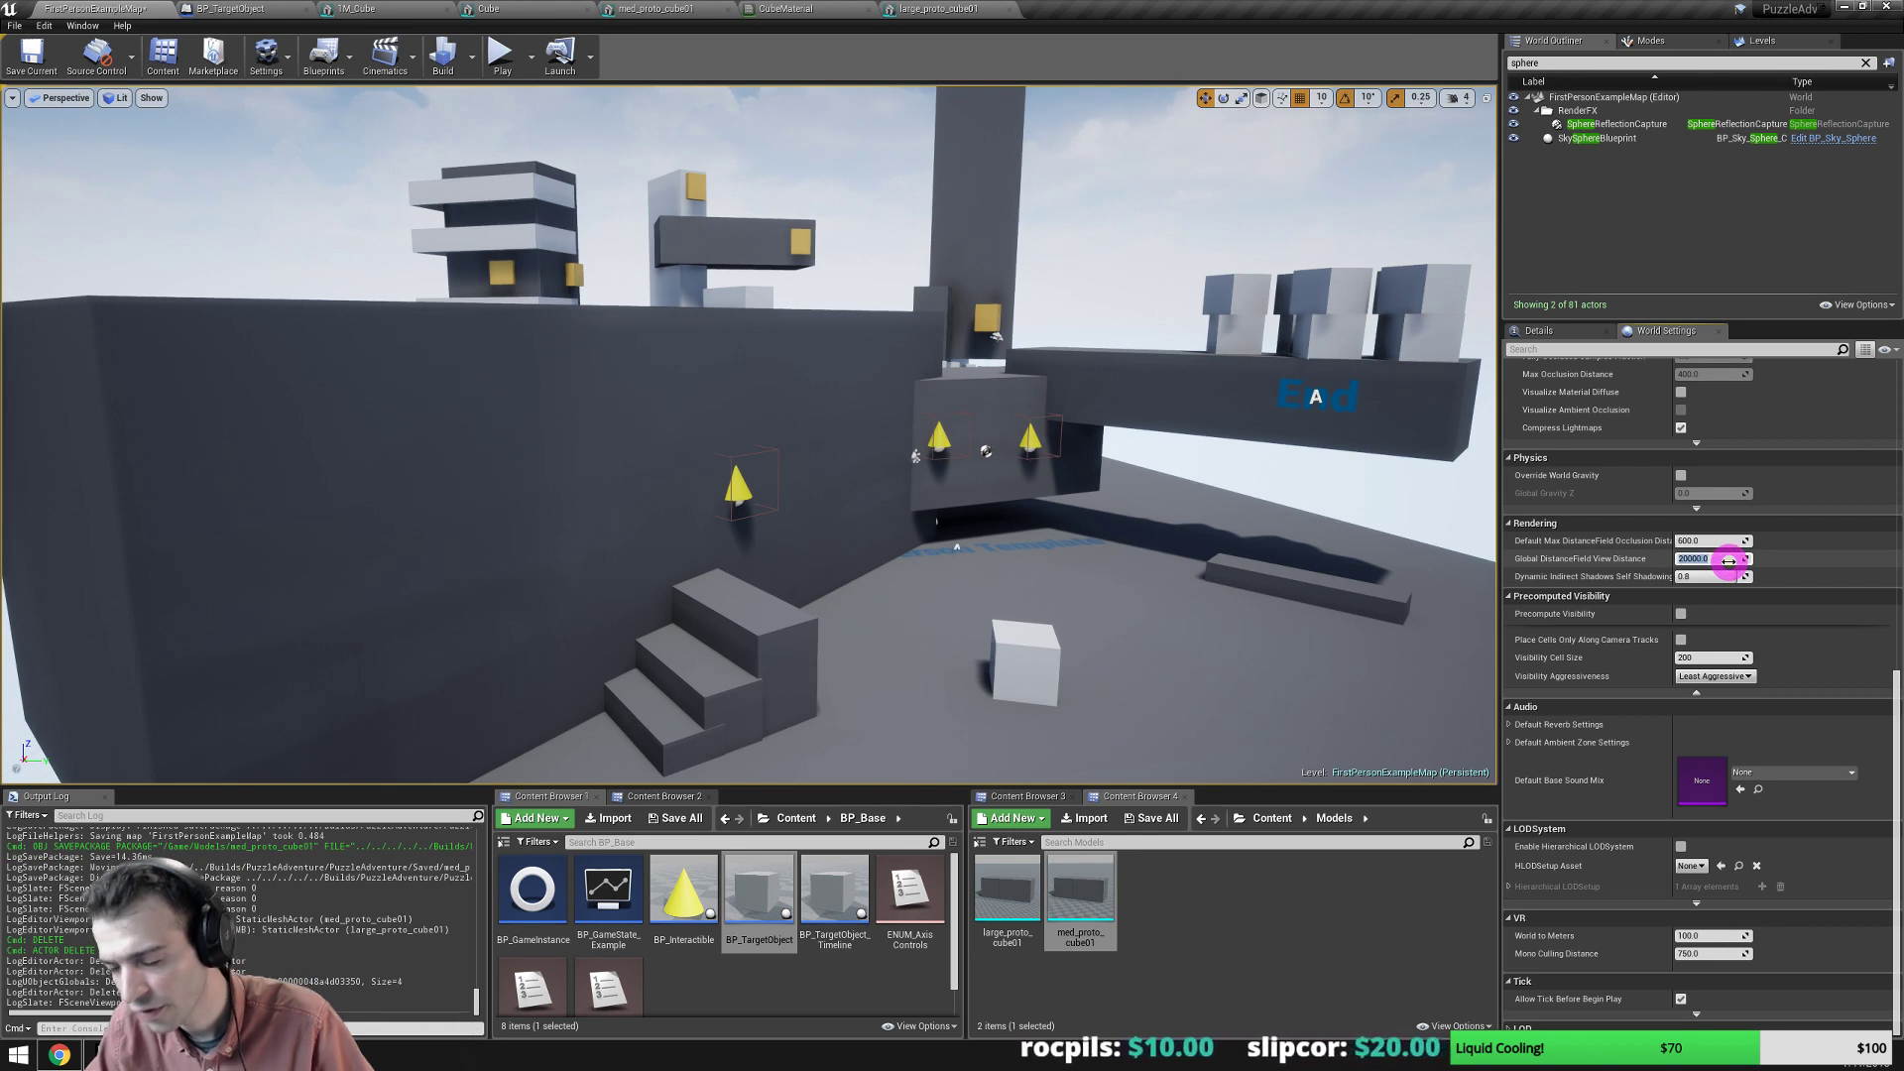
pyautogui.write('1')
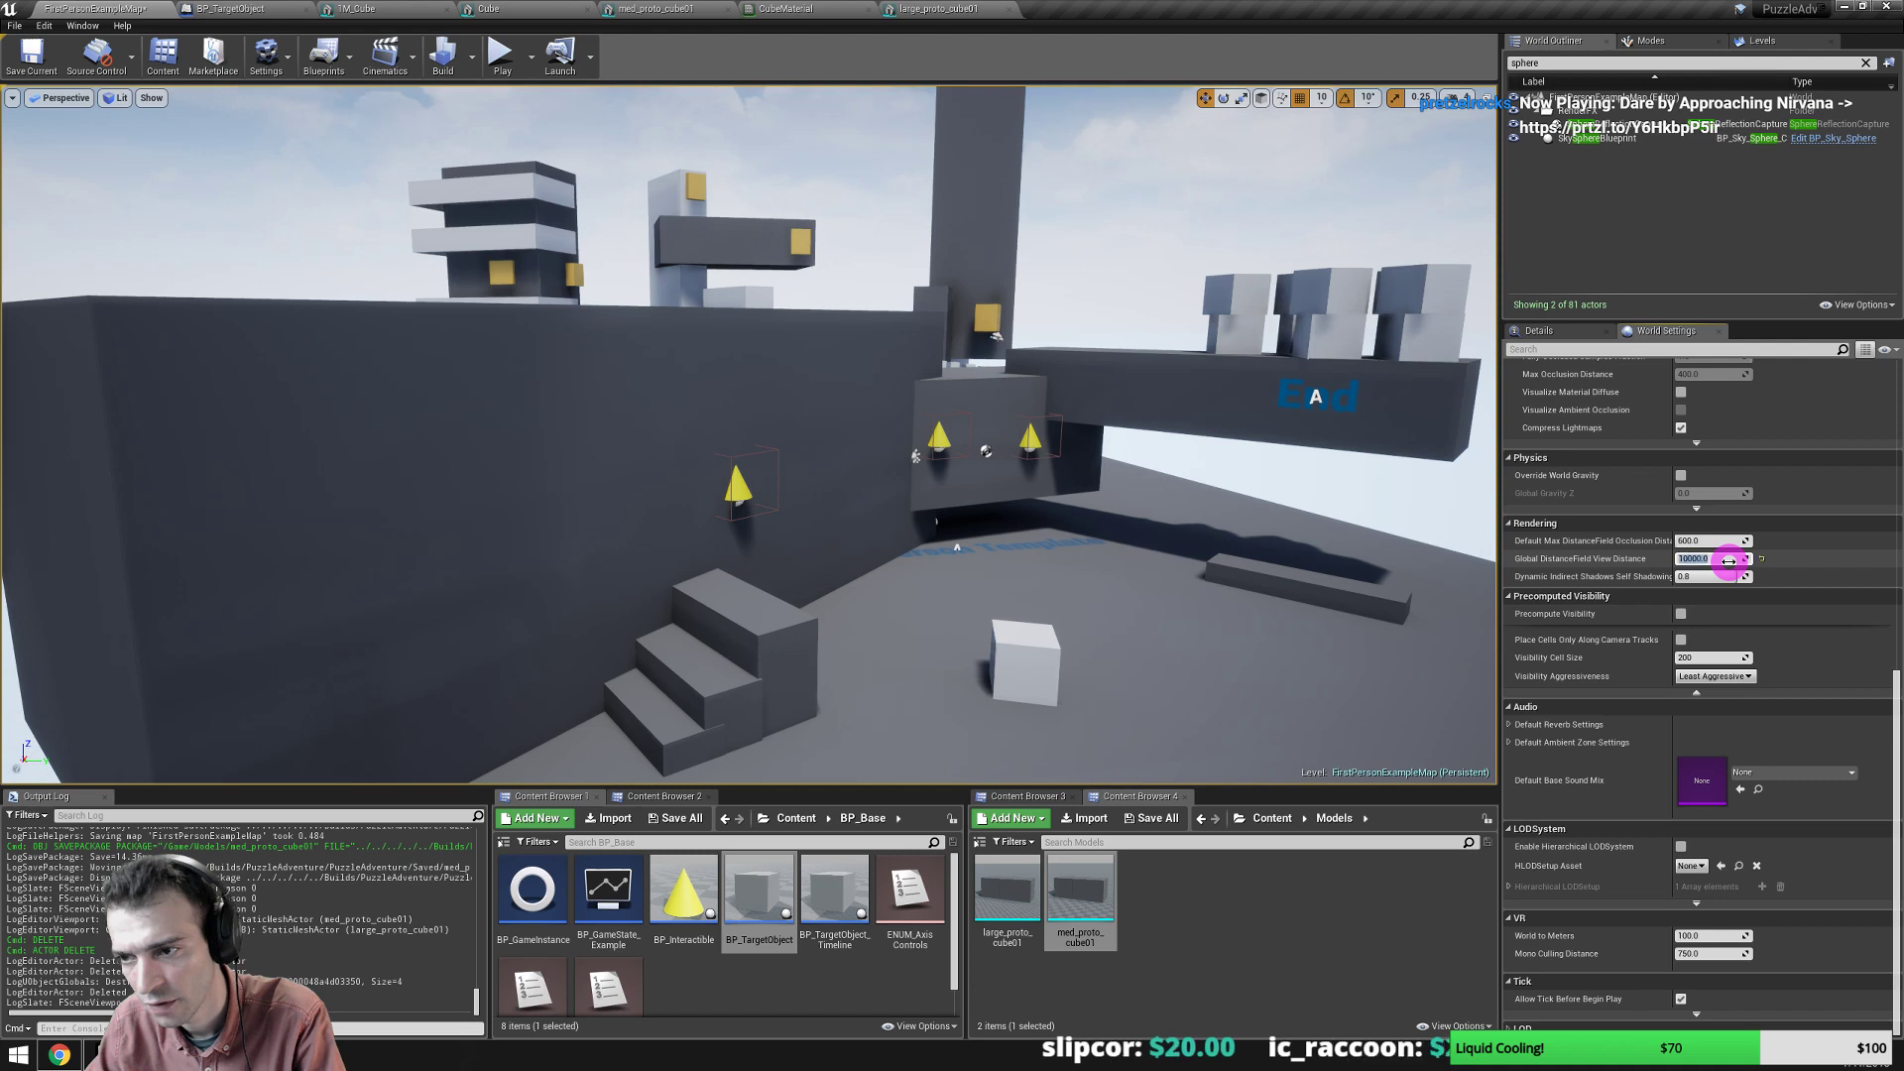
pyautogui.write('0')
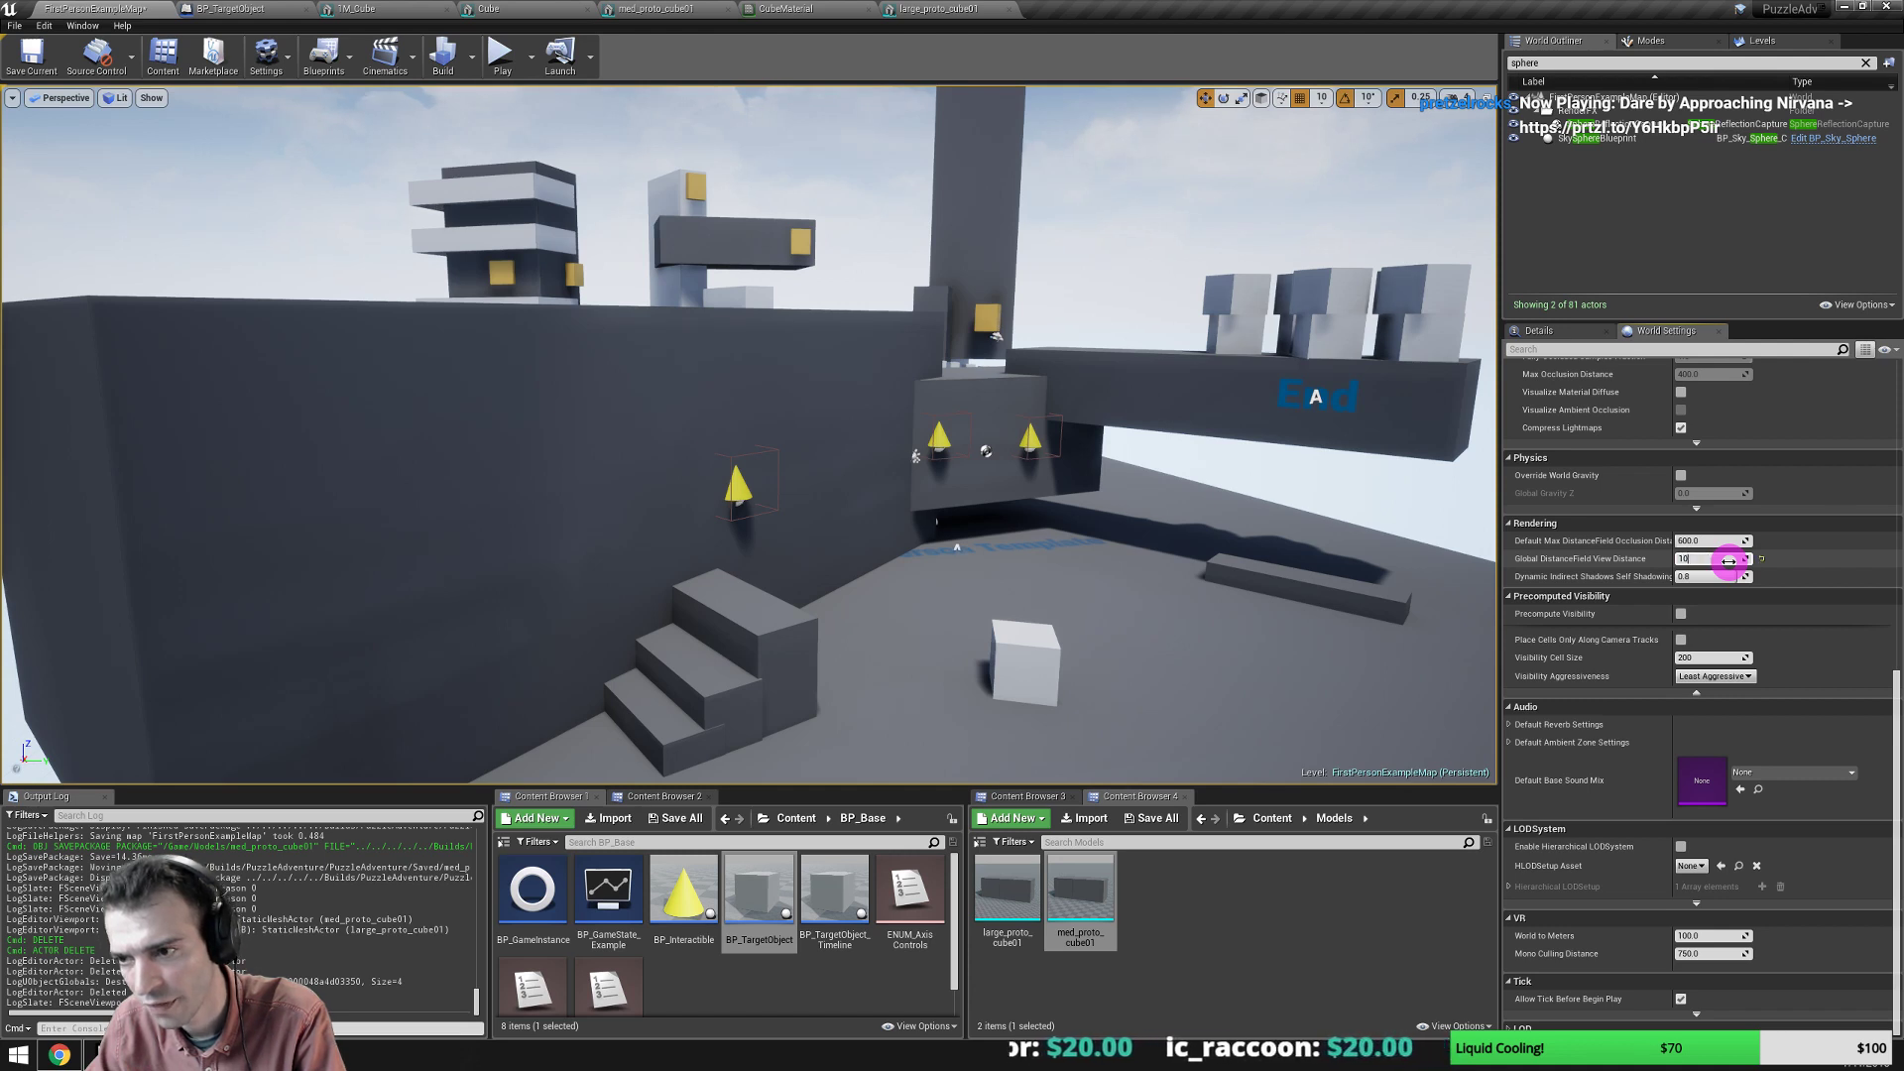
pyautogui.write('00')
pyautogui.press('Return')
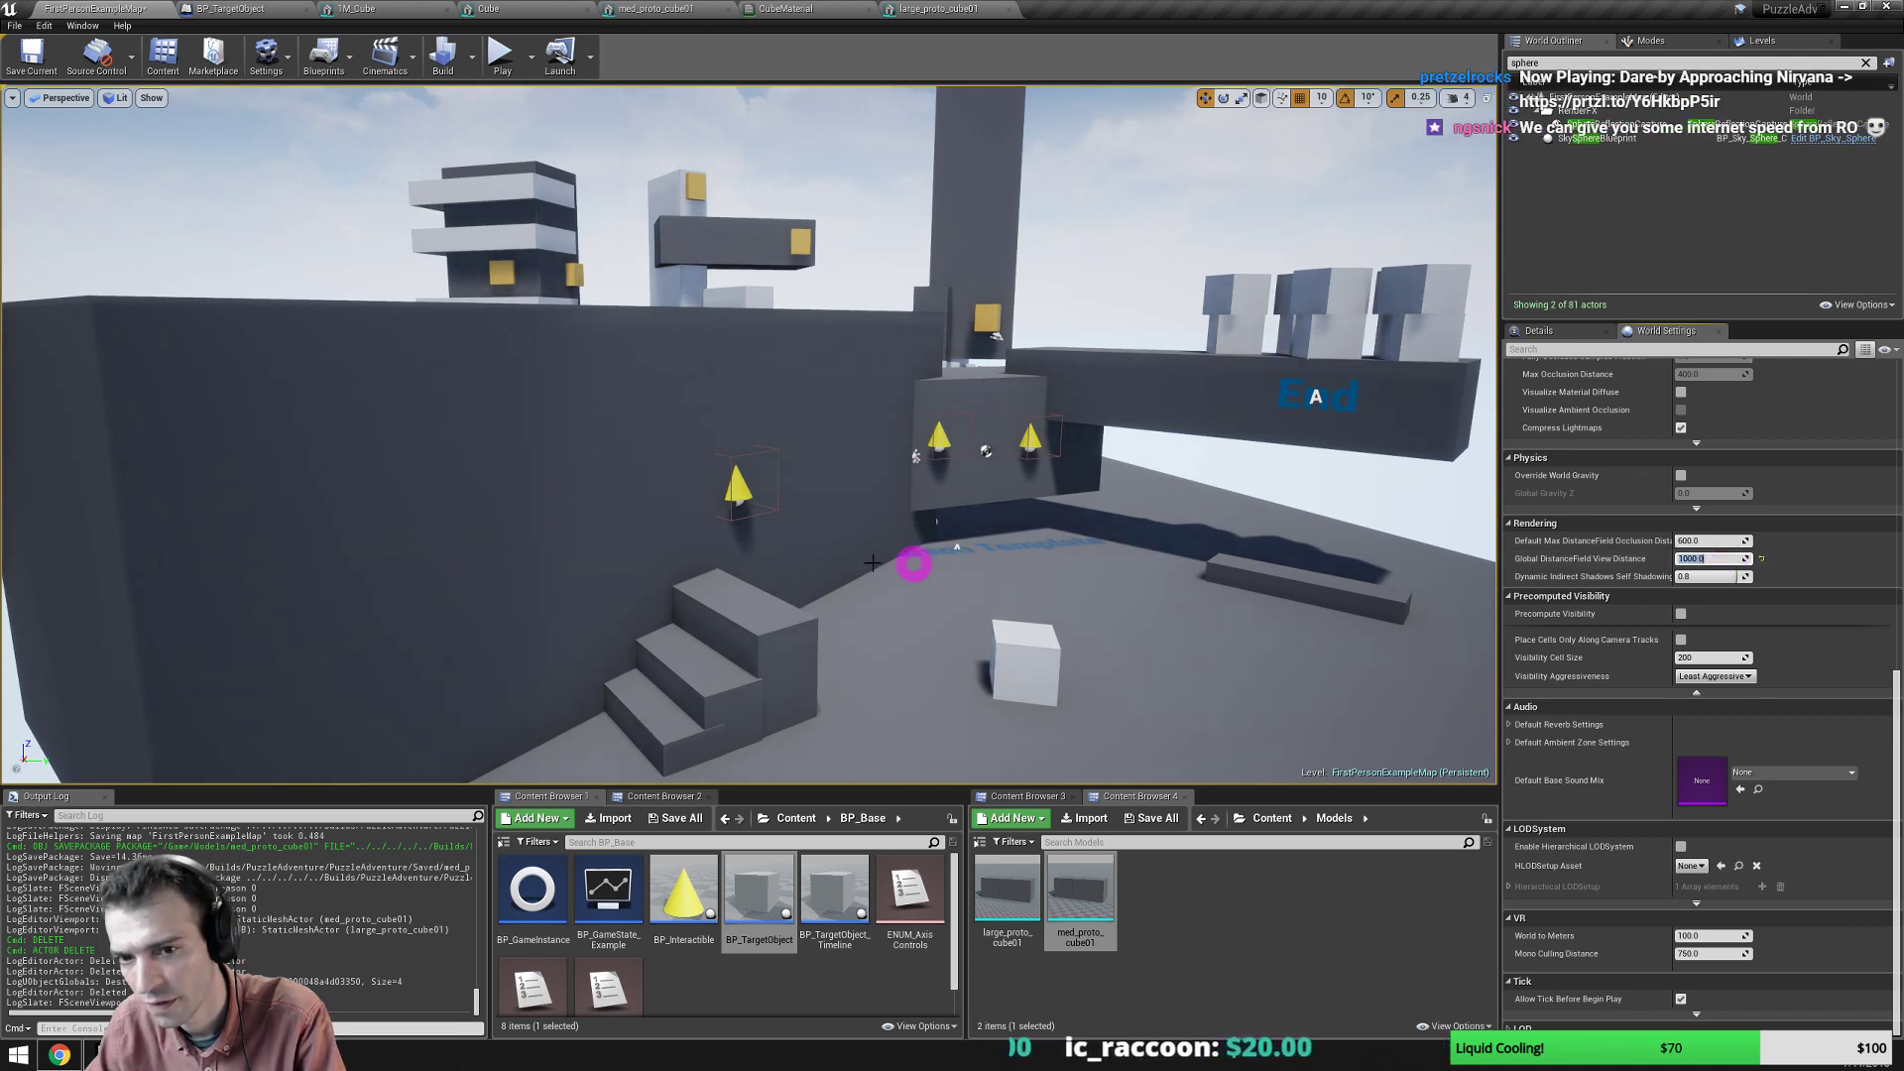
pyautogui.moveTo(939, 565); pyautogui.dragTo(872, 575, button='right')
pyautogui.click(909, 479)
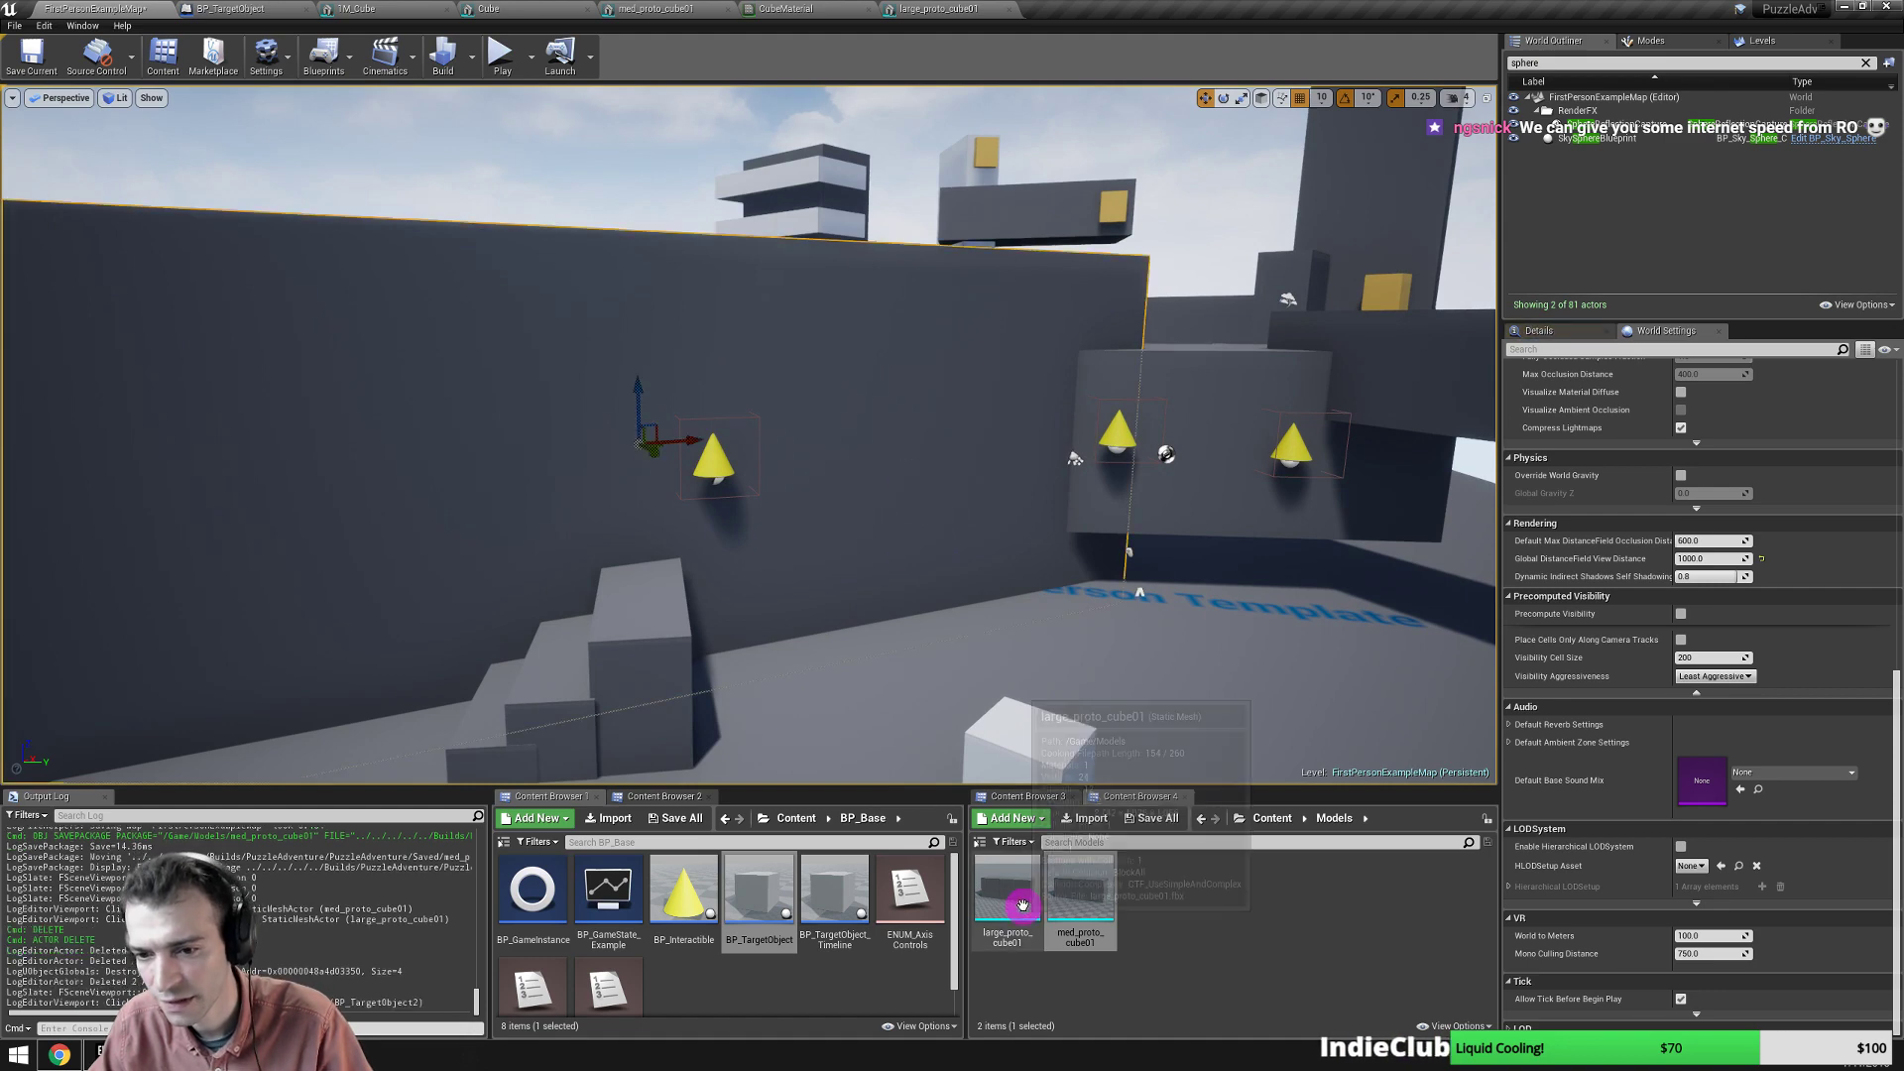
# Set large_proto_cube01's Distance Field Resolution Scale to 0.3 in its build settings and apply the changes.
pyautogui.doubleClick(999, 896)
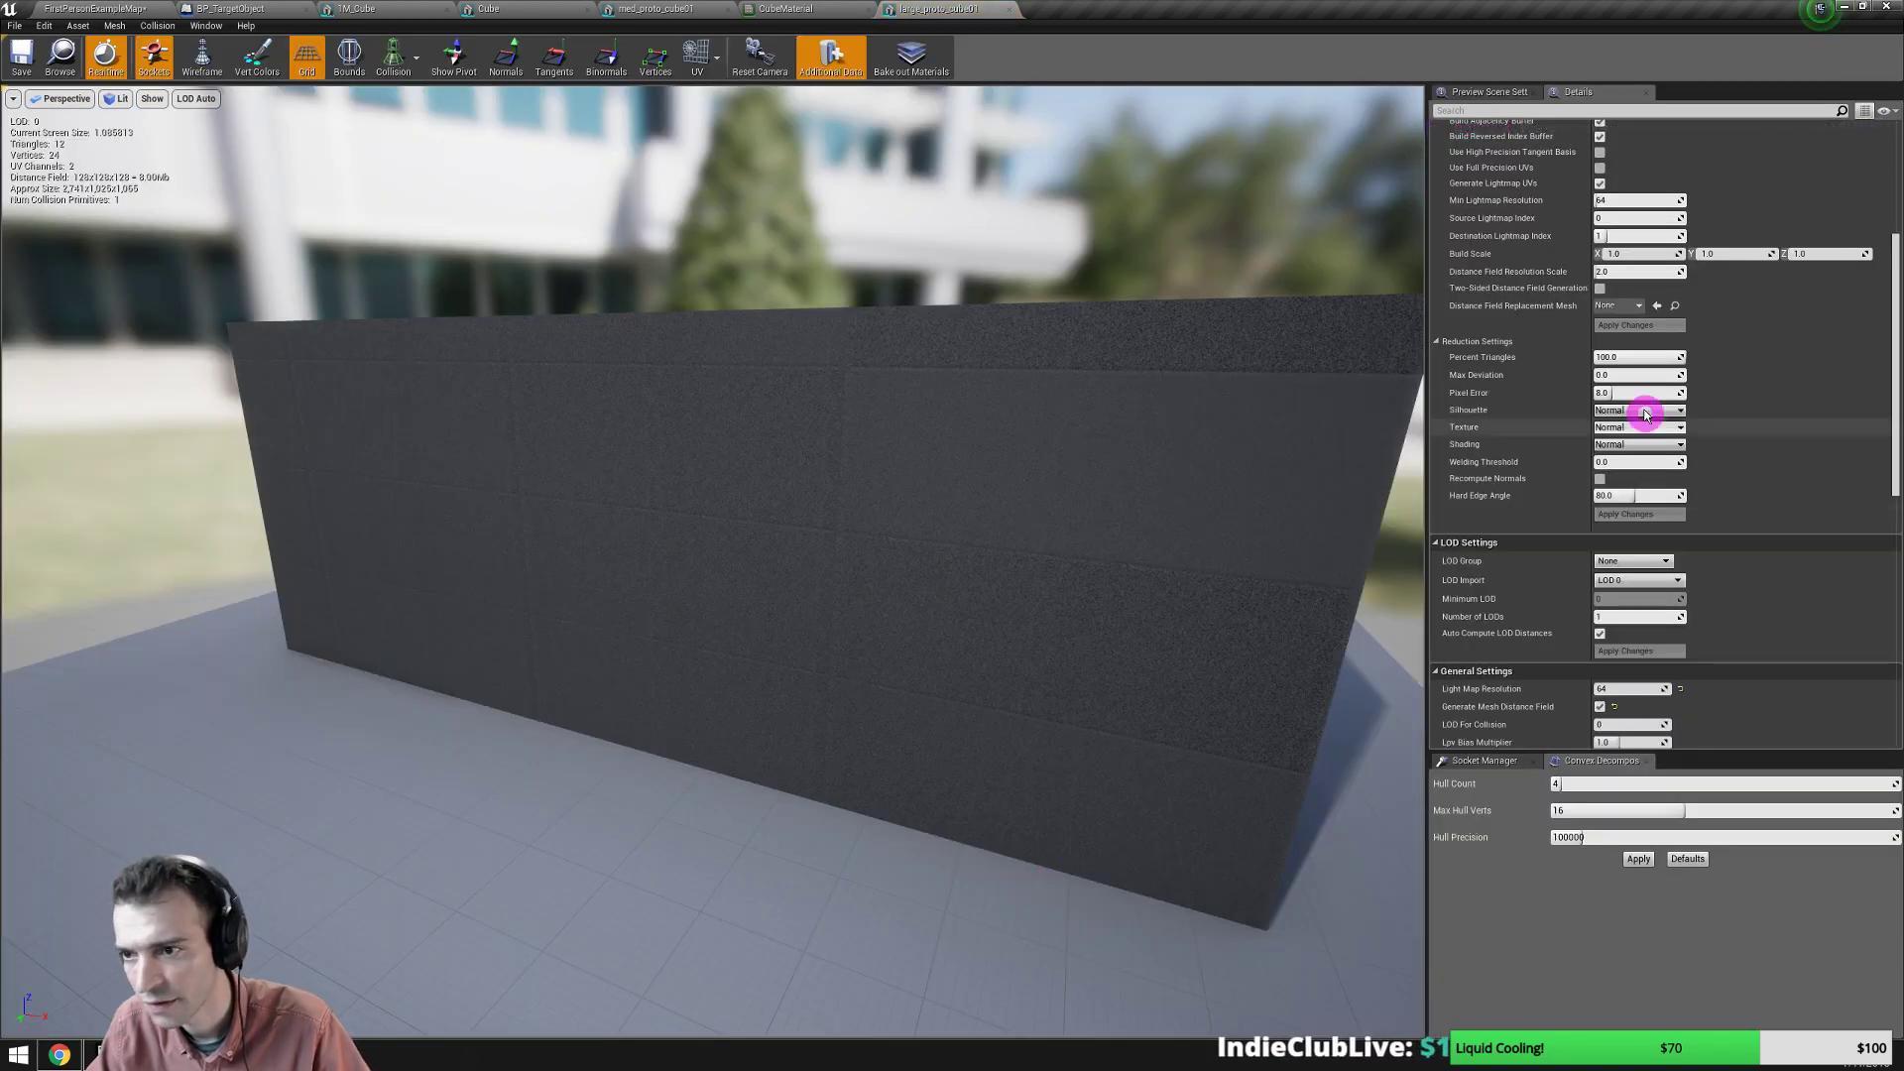
pyautogui.scroll(3, 1650, 365)
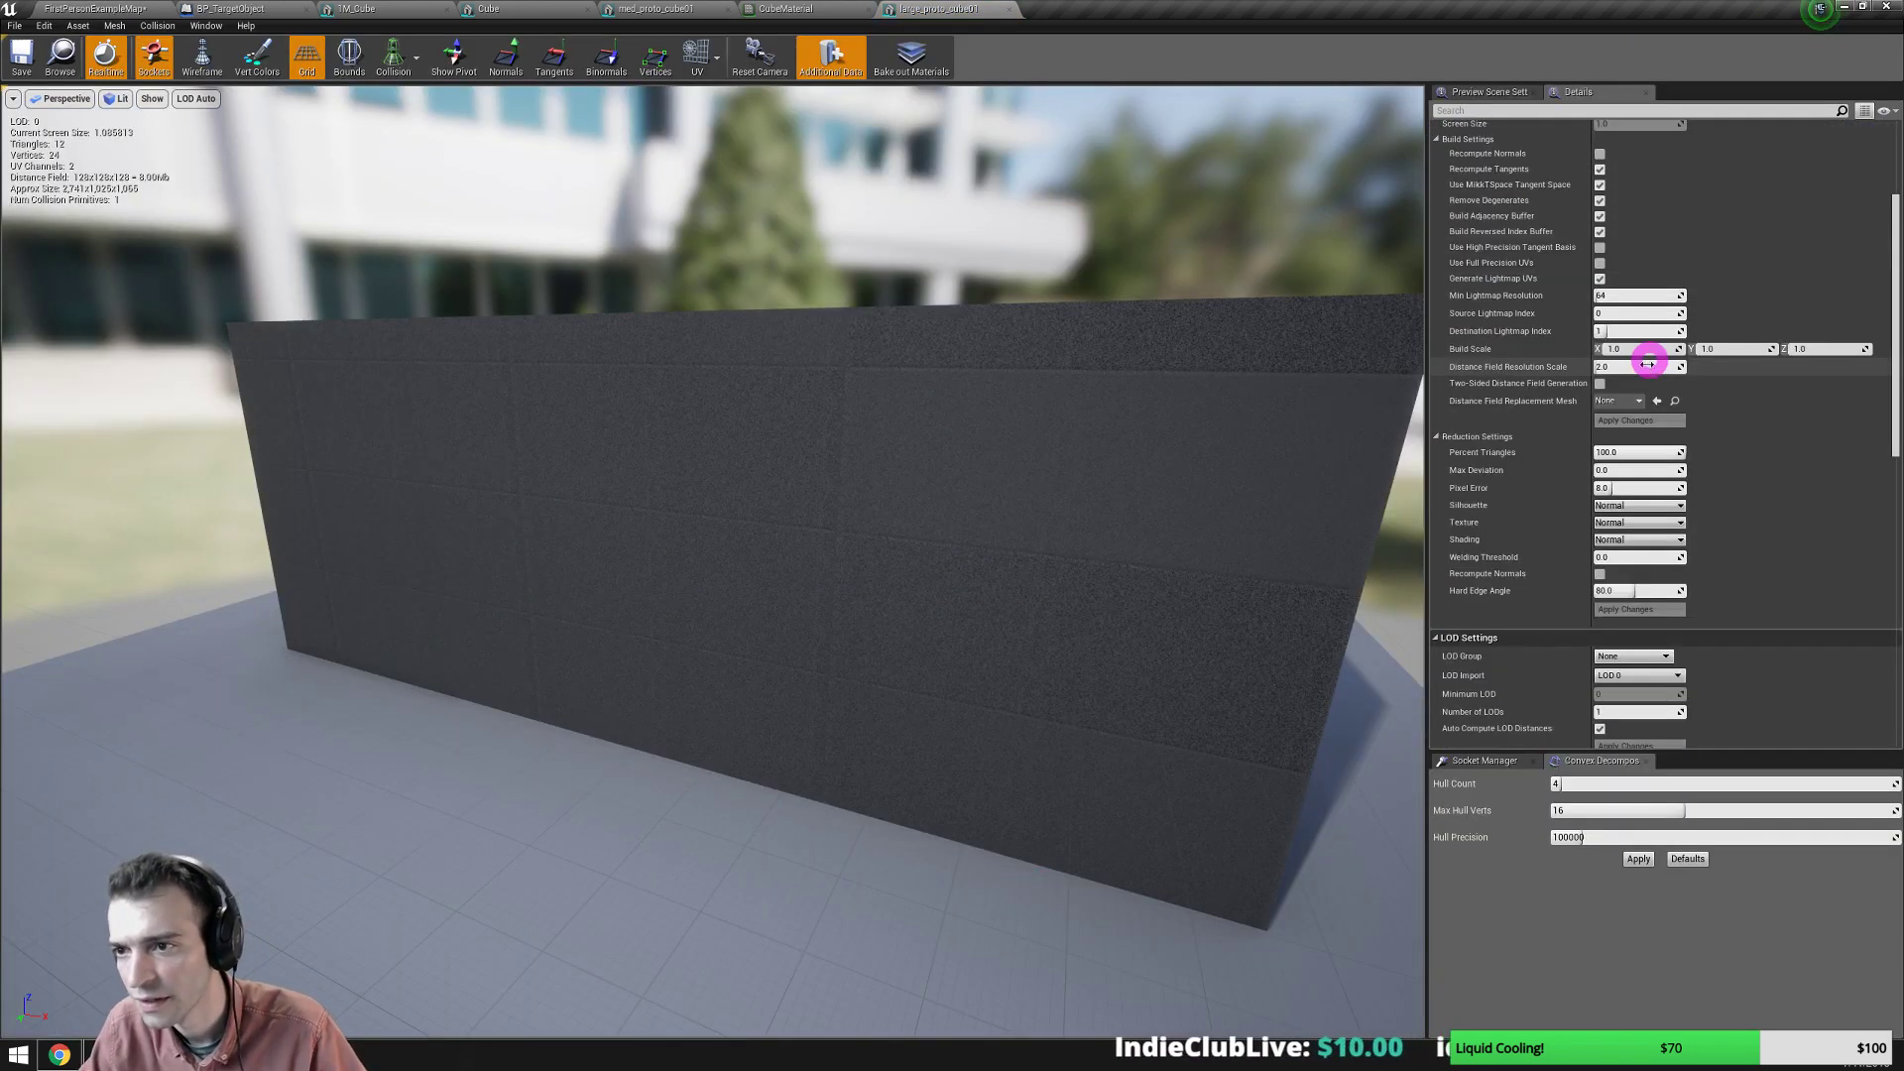
pyautogui.click(1631, 367)
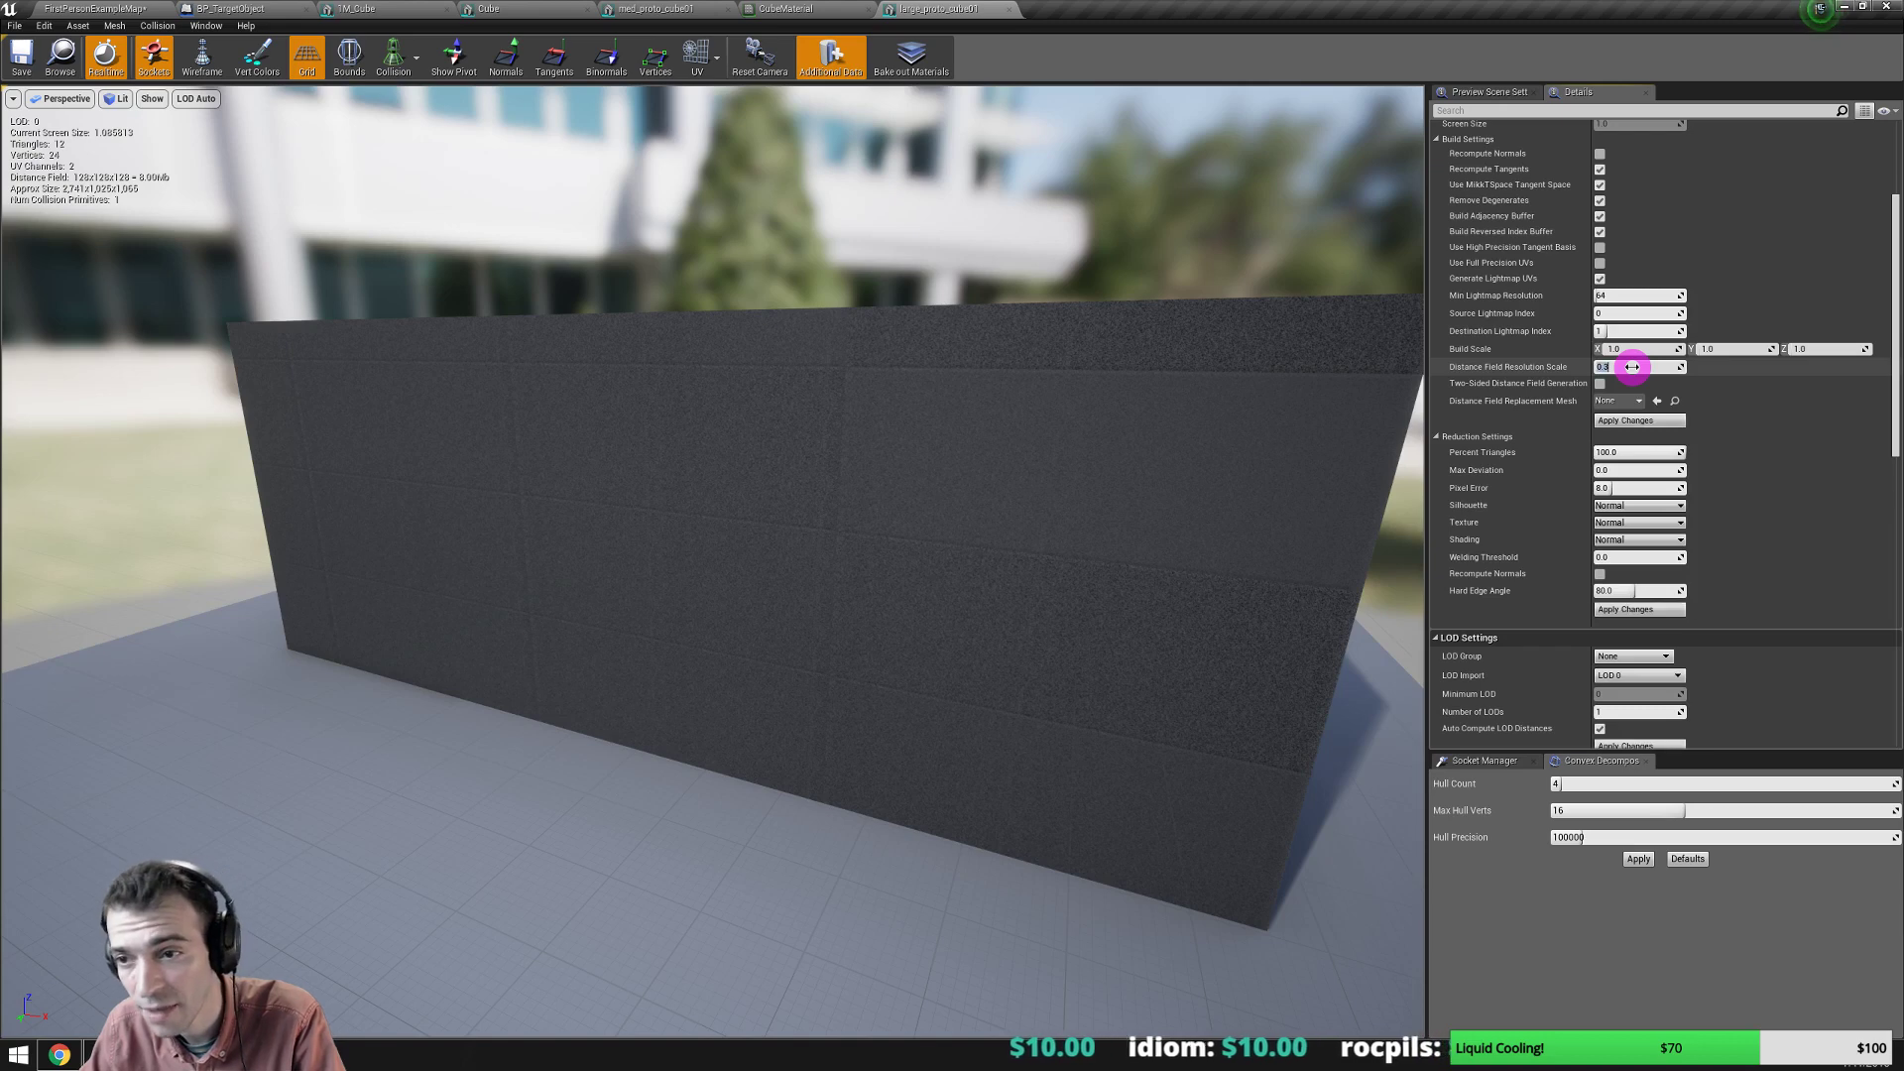
pyautogui.click(1626, 422)
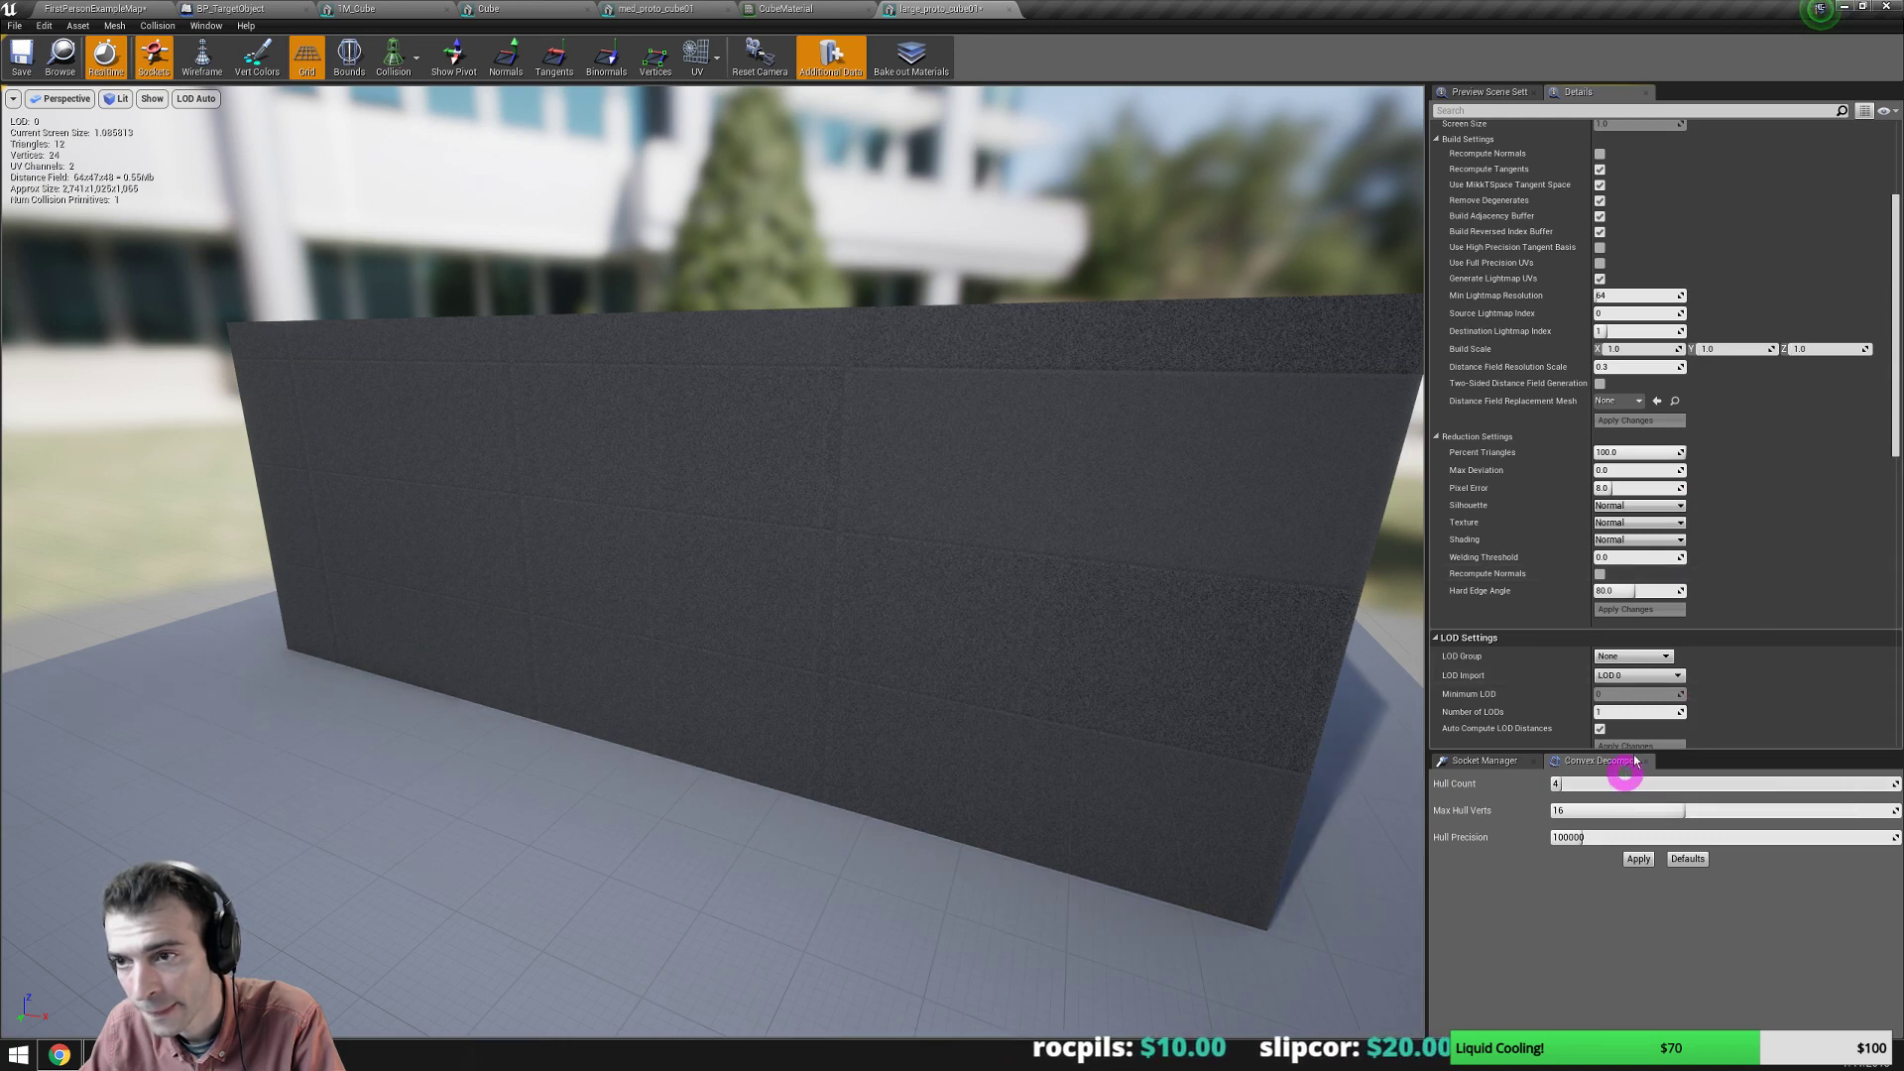
# Set med_proto_cube01's Distance Field Resolution Scale to 0.3, apply the changes and check the blocks' shading in the level.
pyautogui.click(694, 9)
pyautogui.click(1609, 474)
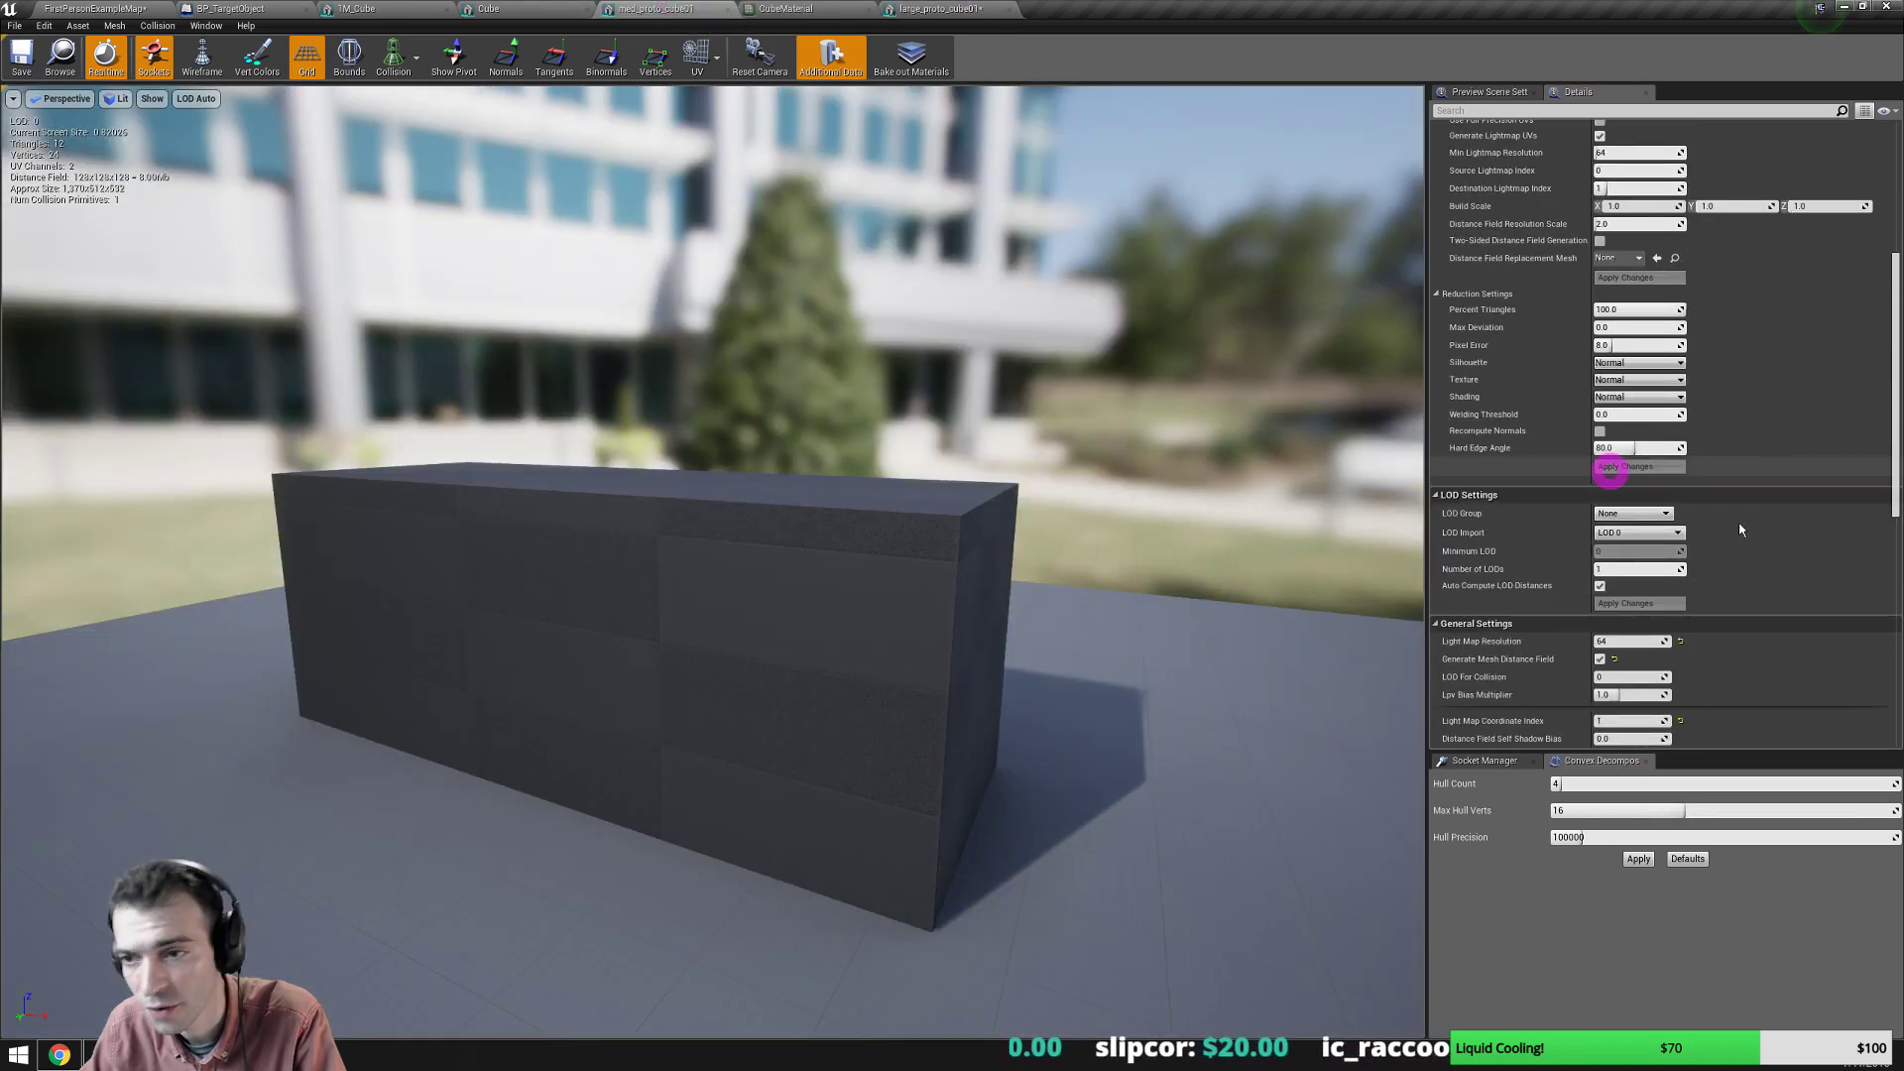
pyautogui.click(1613, 225)
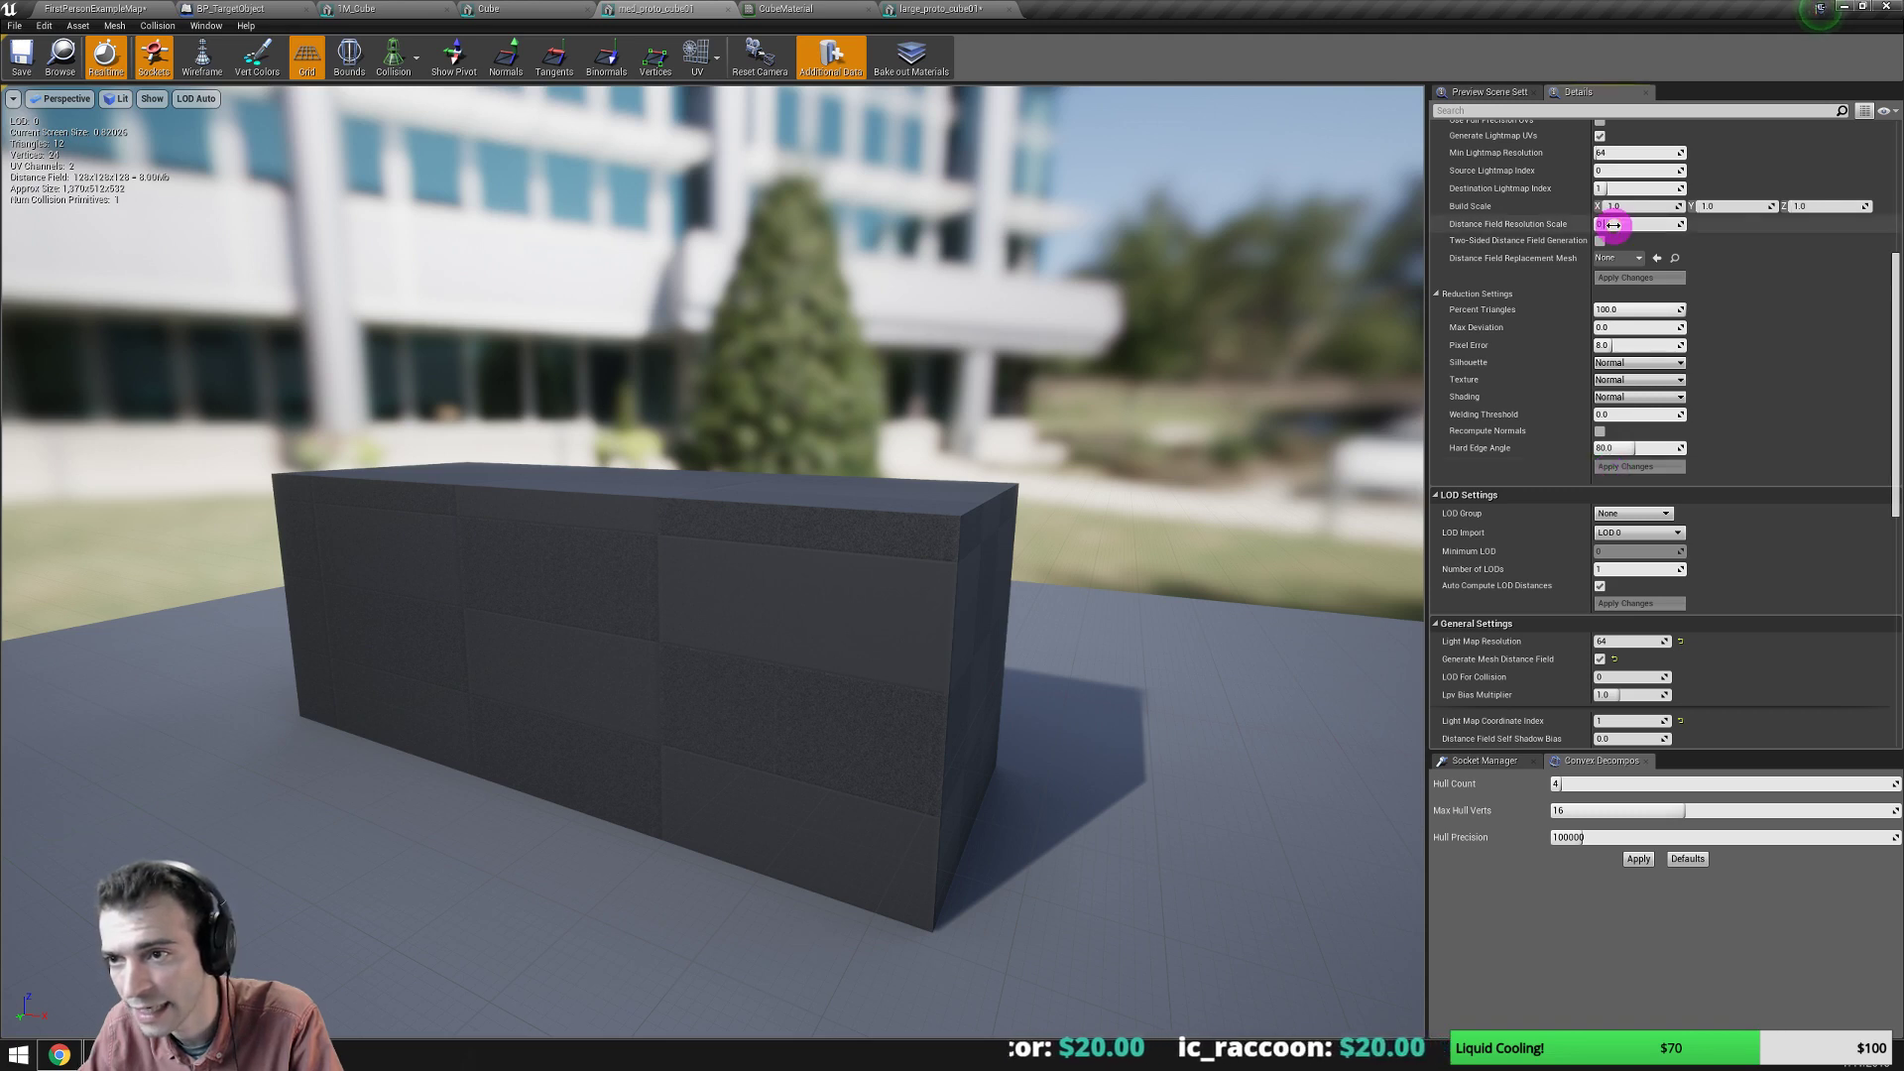
pyautogui.click(1631, 472)
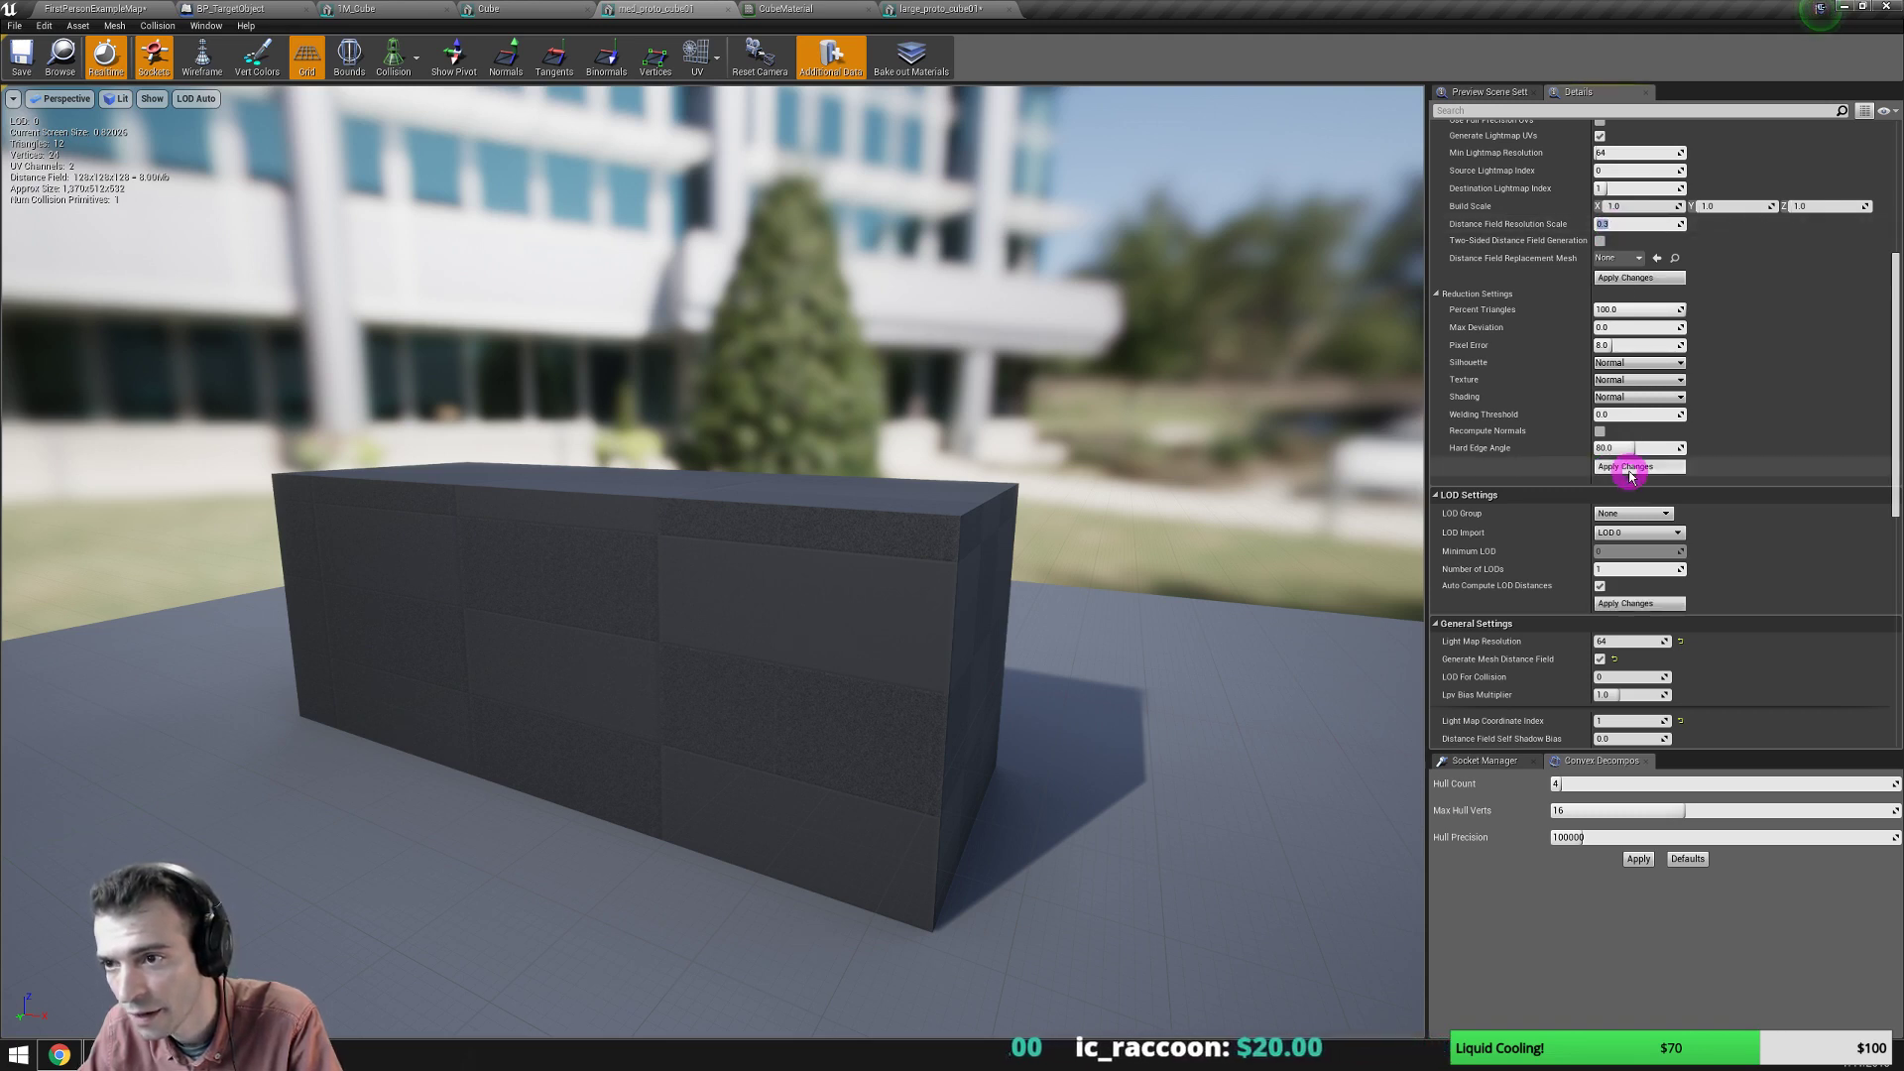
pyautogui.click(1608, 281)
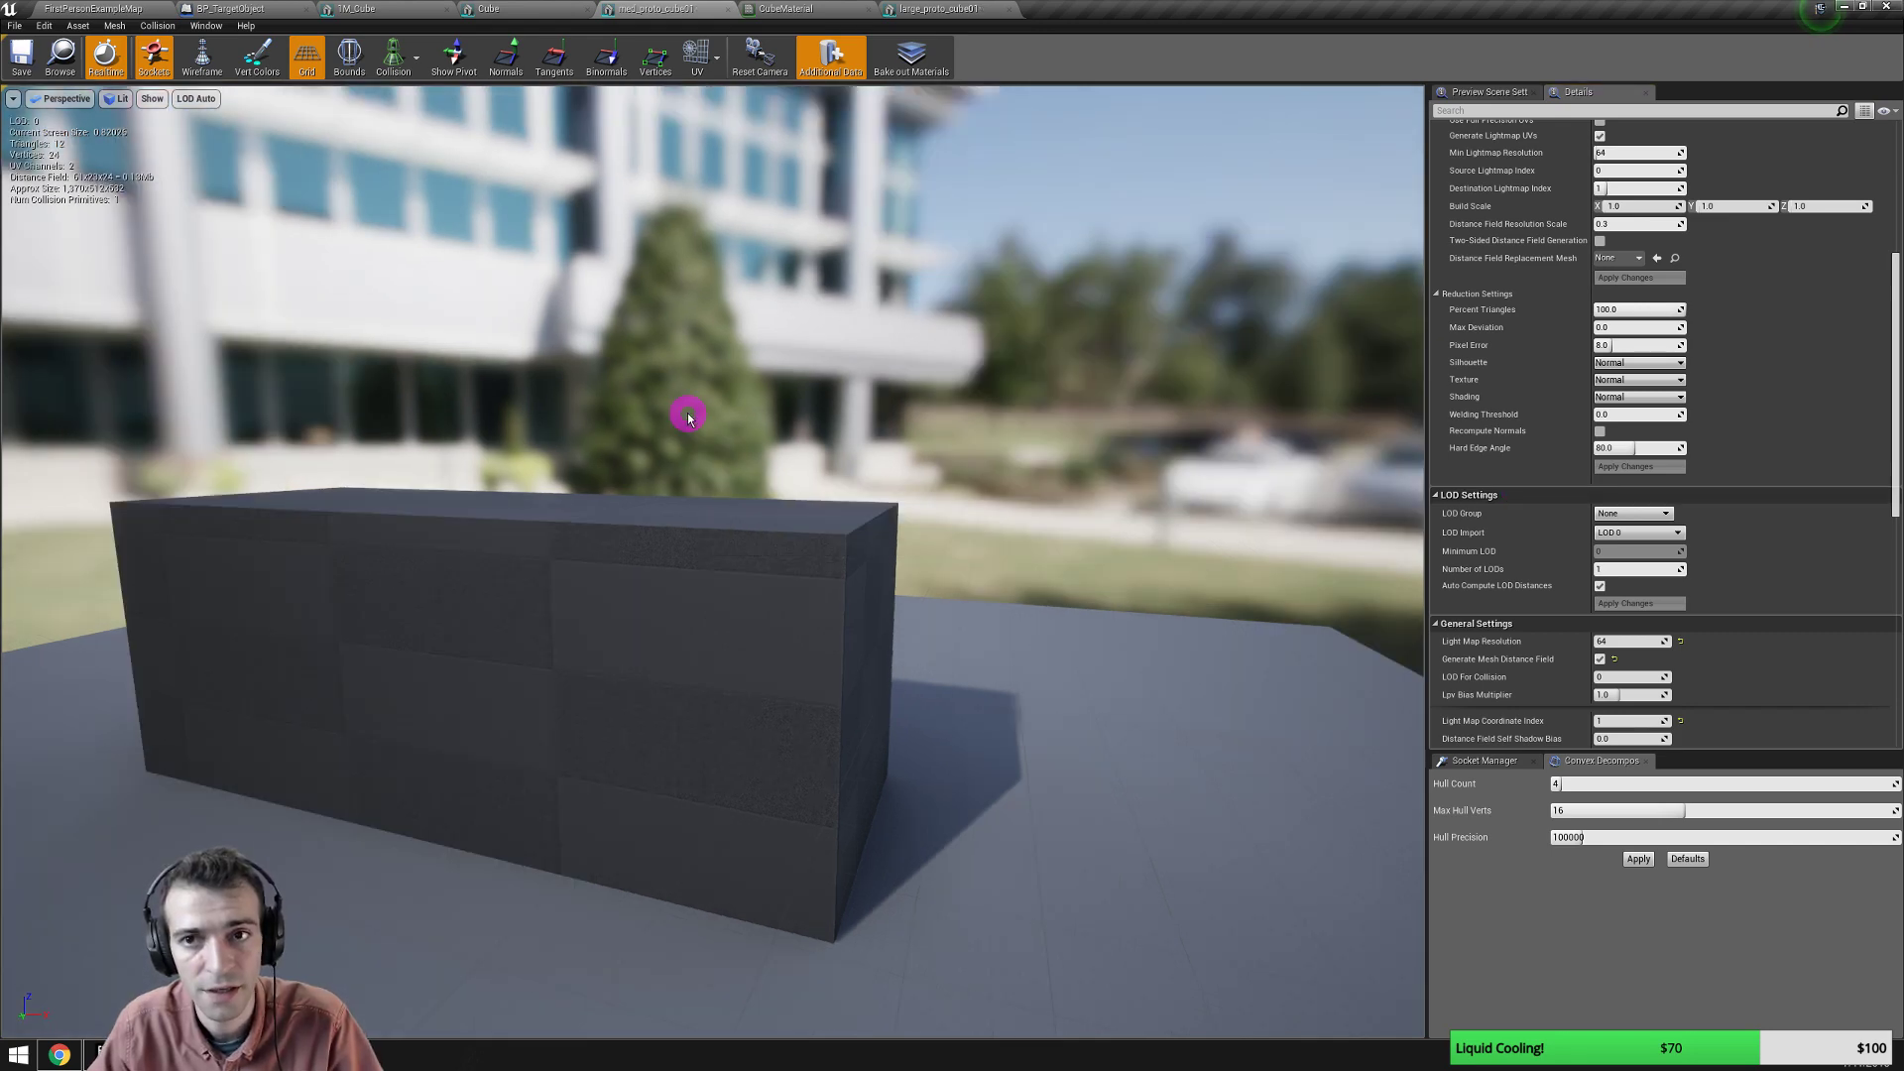
pyautogui.moveTo(685, 504)
pyautogui.mouseDown()
pyautogui.moveTo(613, 521)
pyautogui.moveTo(640, 512)
pyautogui.moveTo(570, 434)
pyautogui.mouseUp()
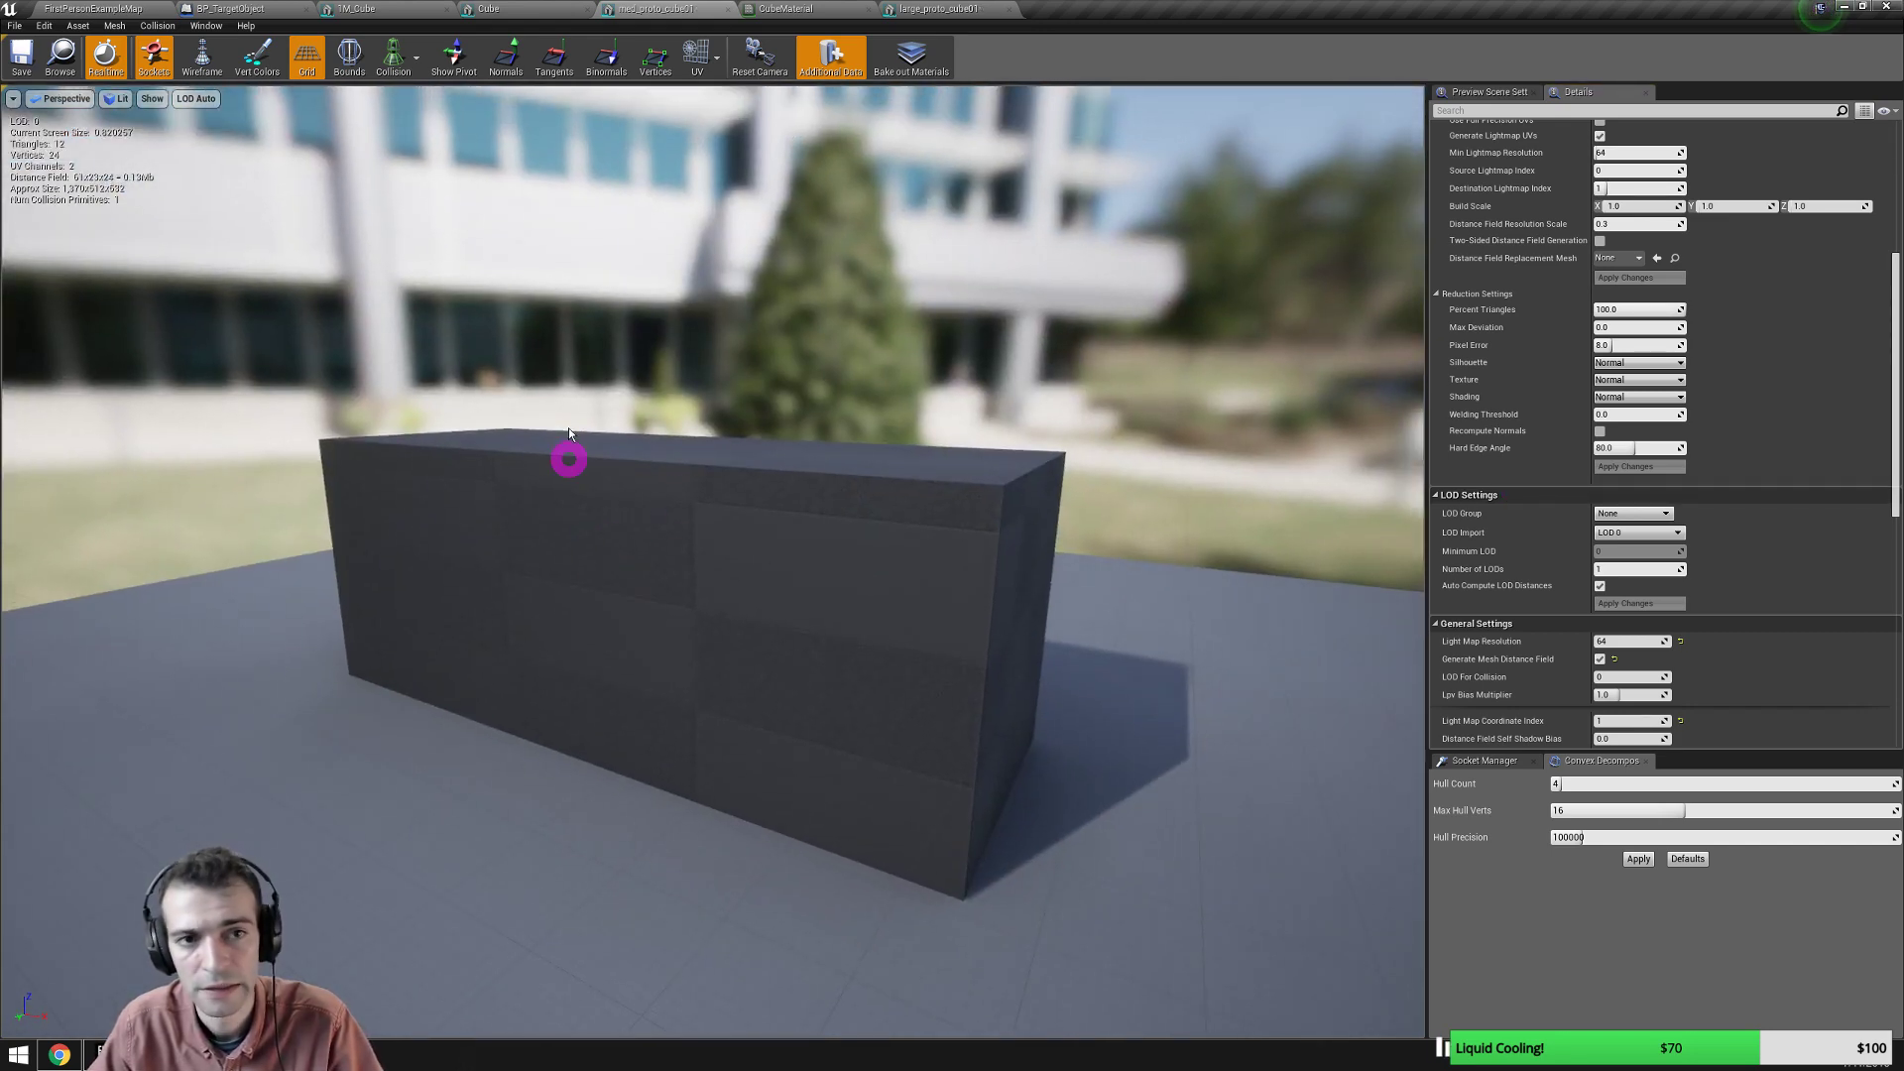
pyautogui.click(94, 8)
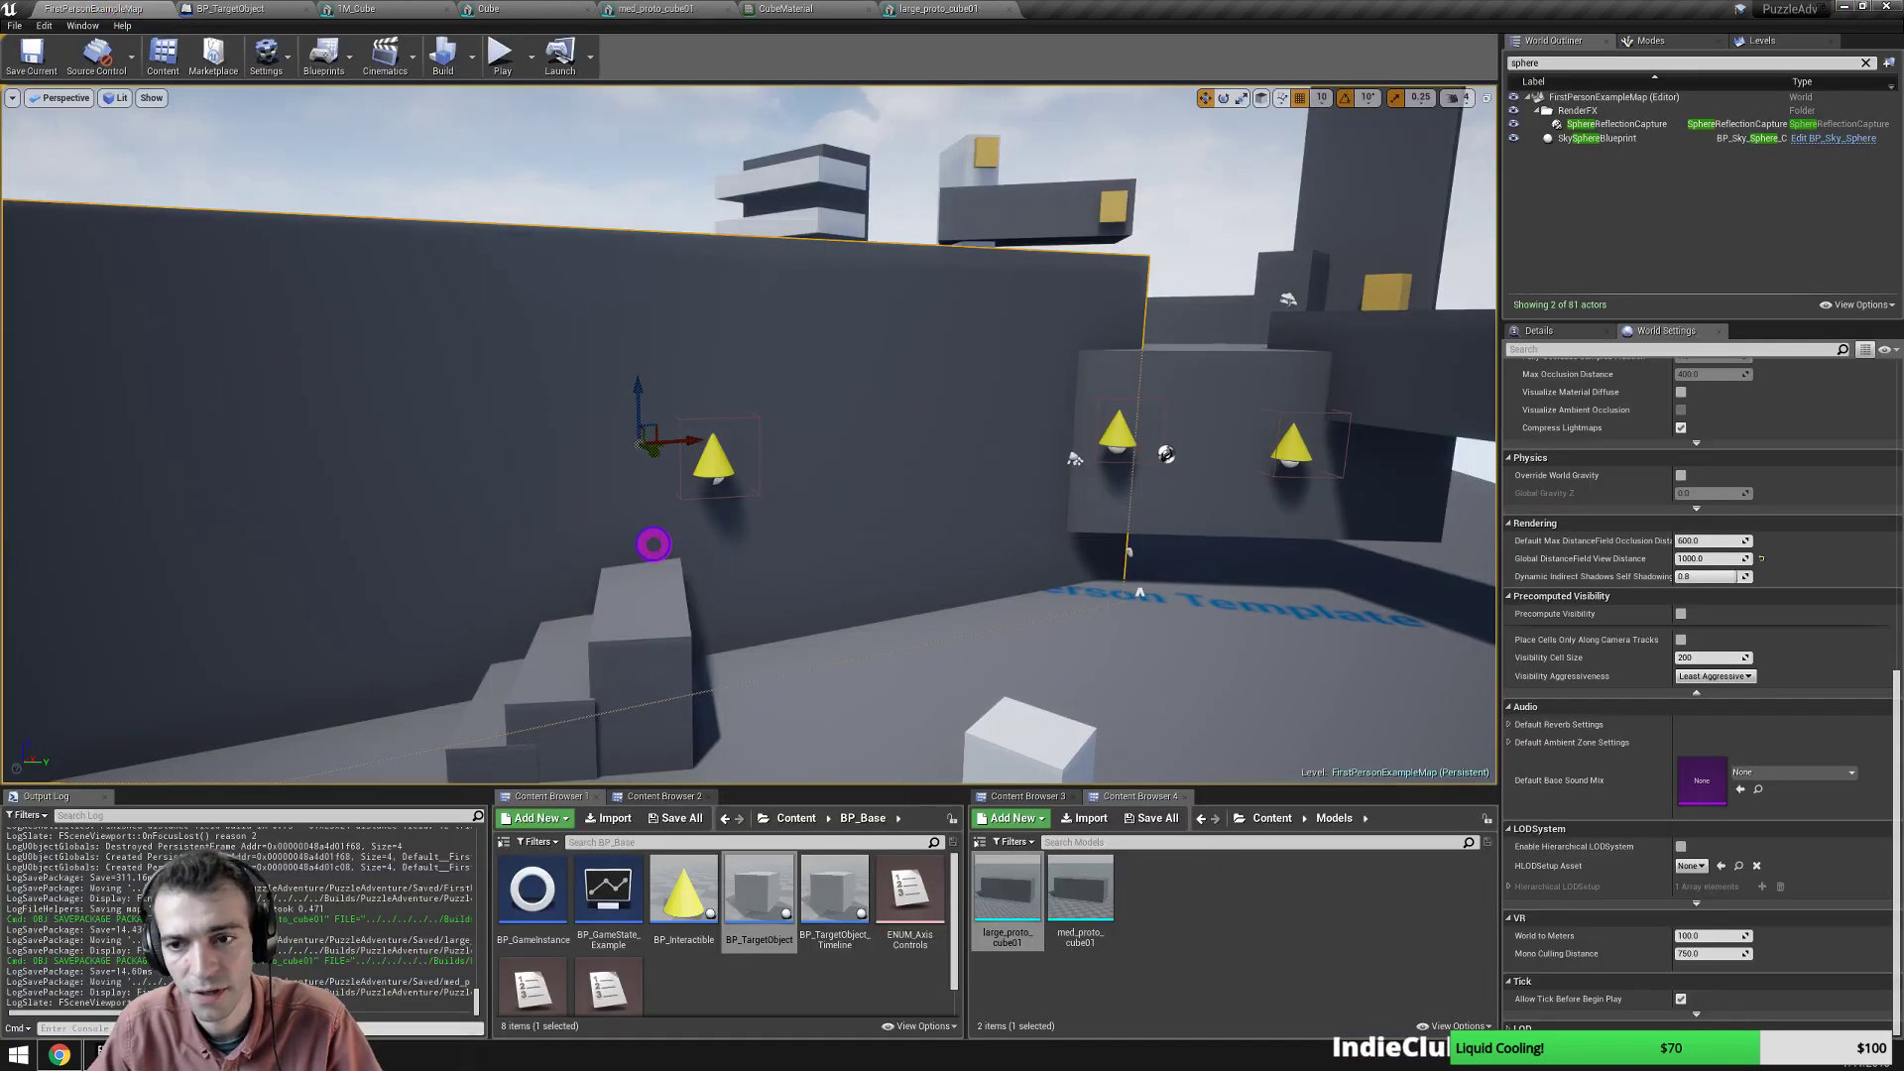
pyautogui.moveTo(654, 519); pyautogui.dragTo(766, 504, button='right')
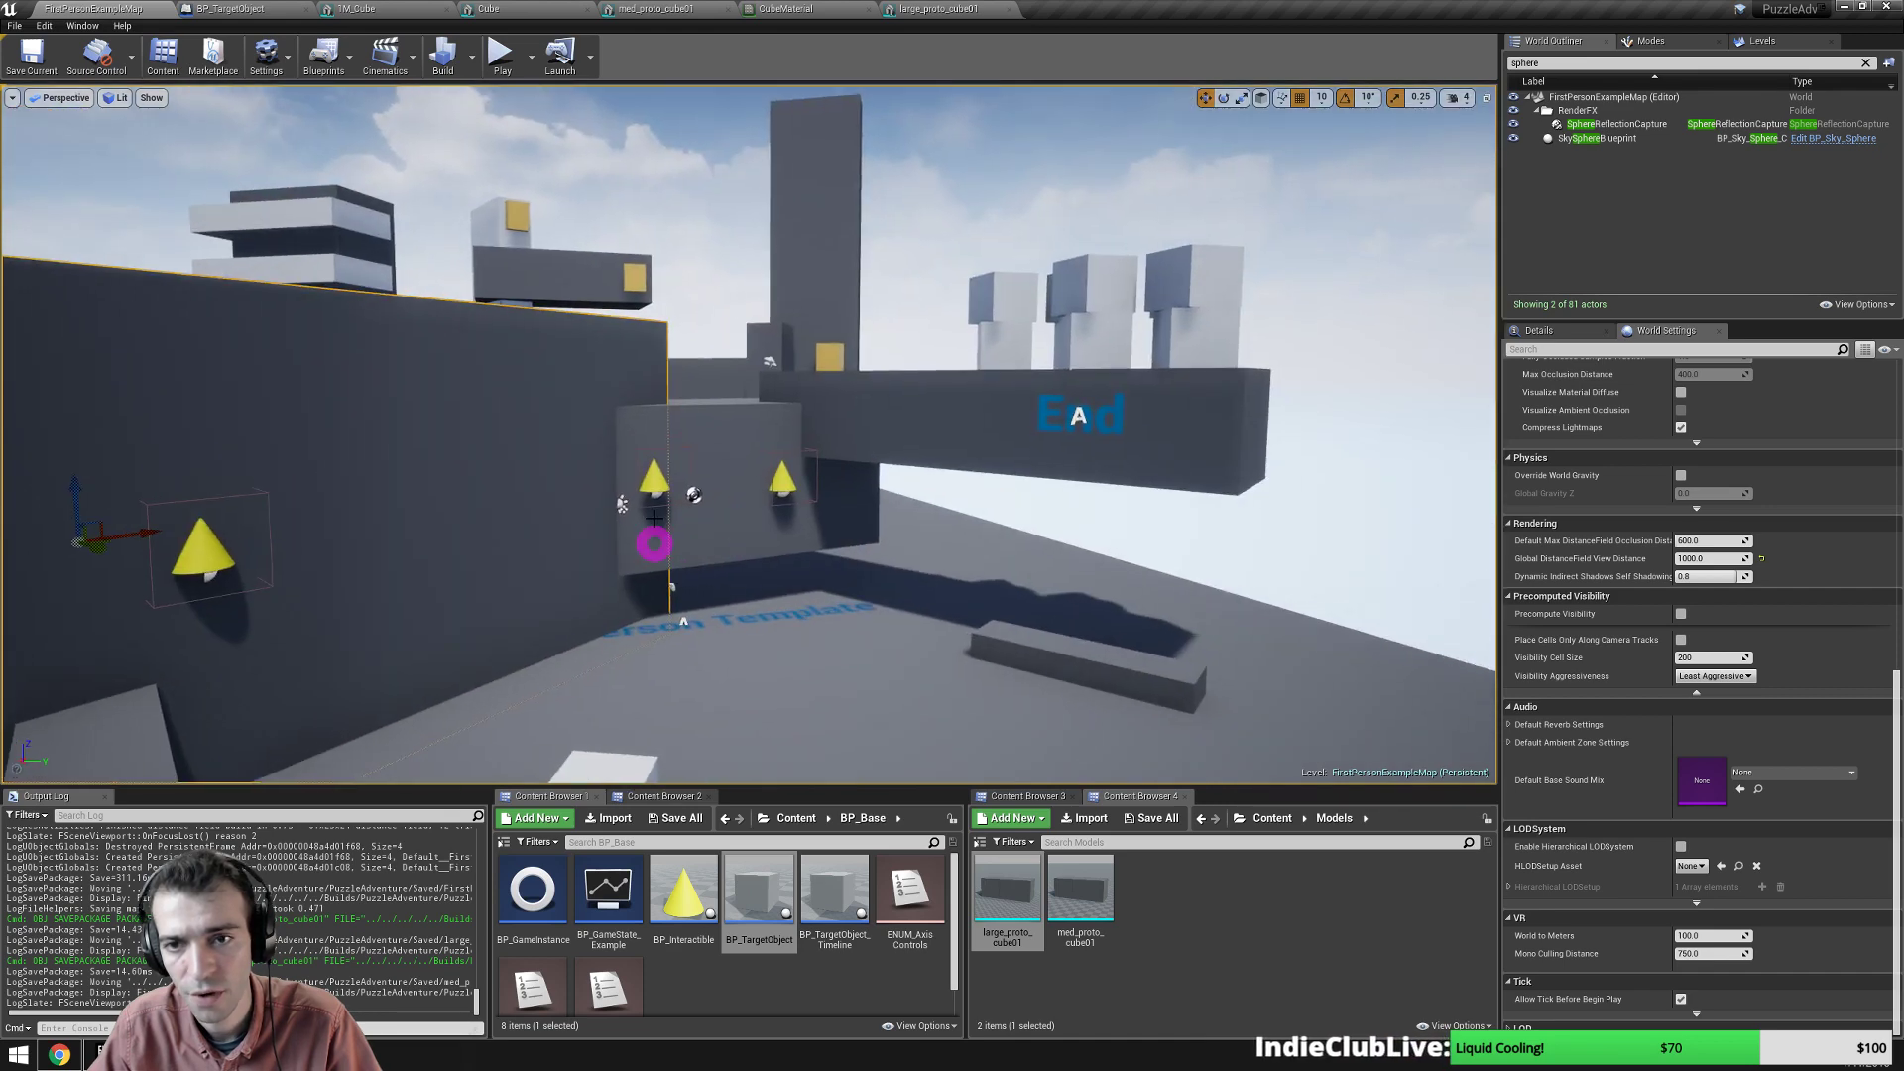
# Close the open editors for both proto cubes, Cube, CubeMaterial, TM_Cube and BP_TargetObject, returning to the level.
pyautogui.click(937, 9)
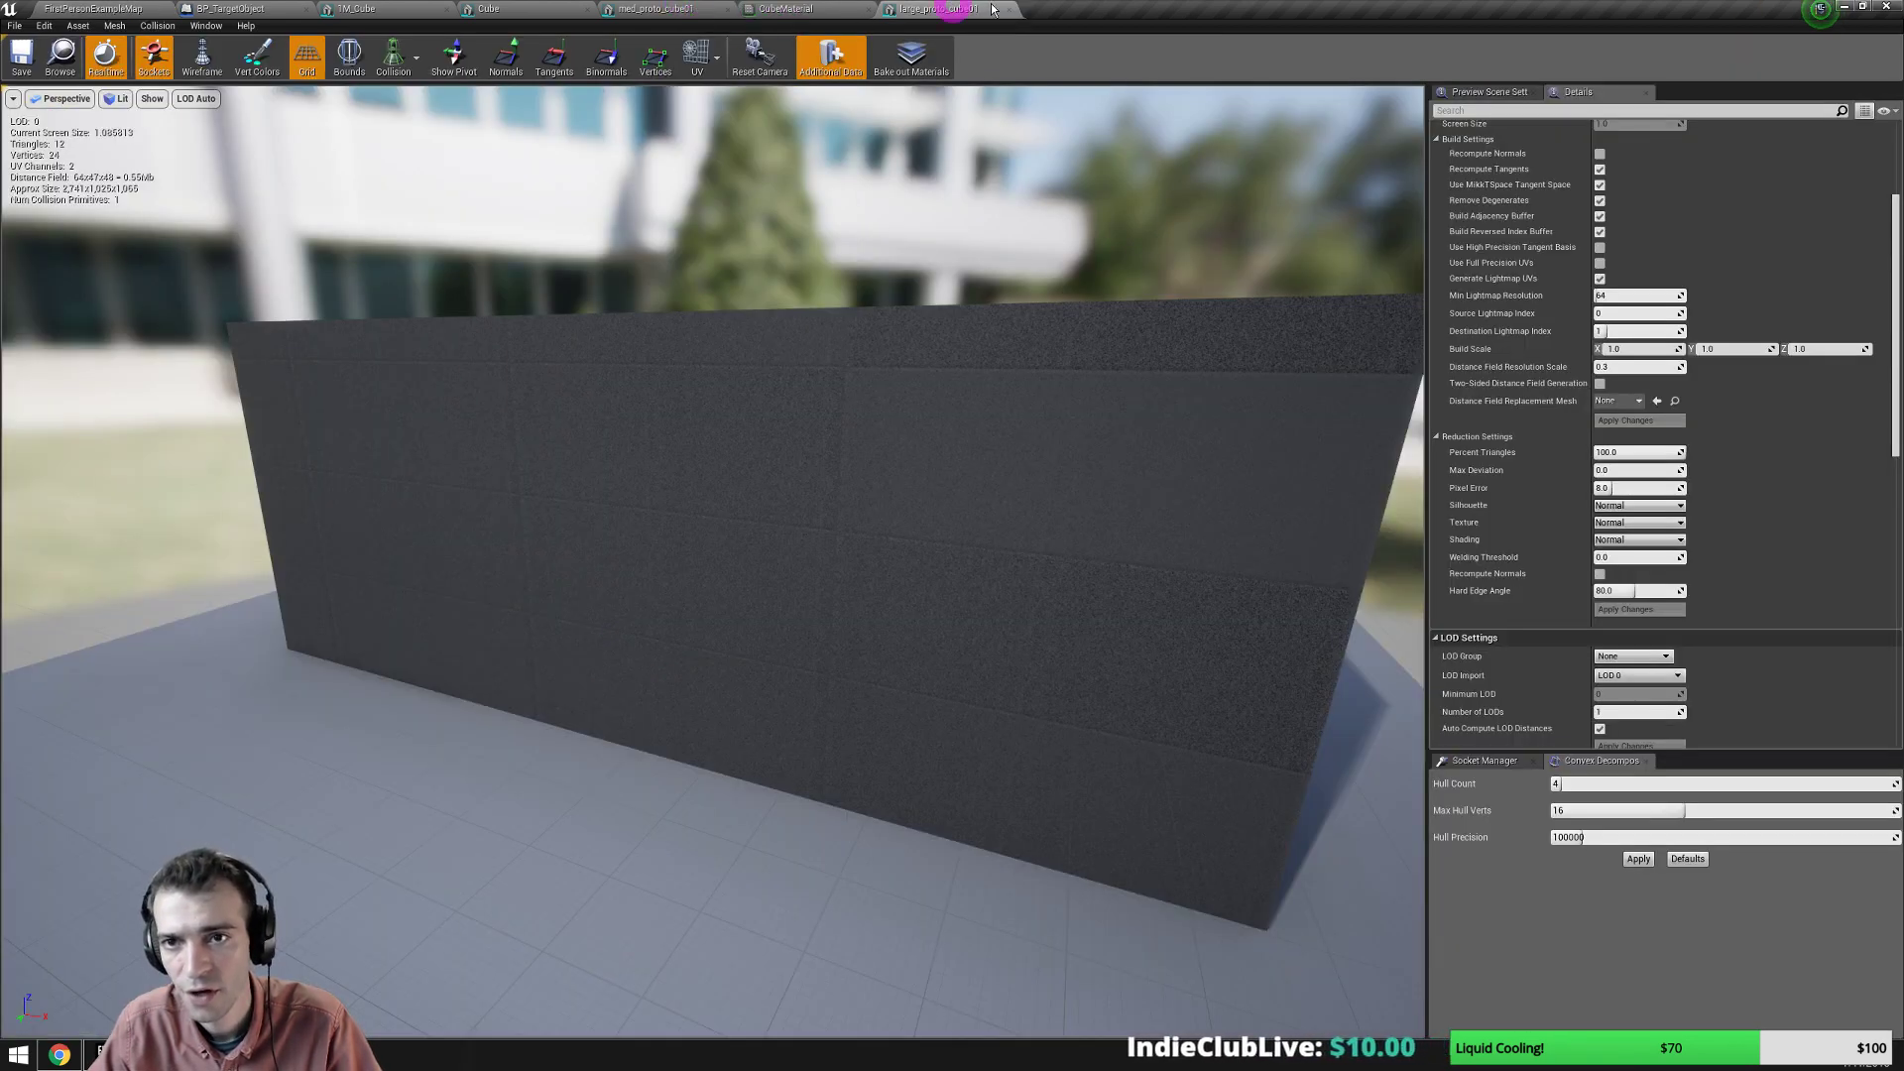
pyautogui.click(1010, 11)
pyautogui.click(651, 9)
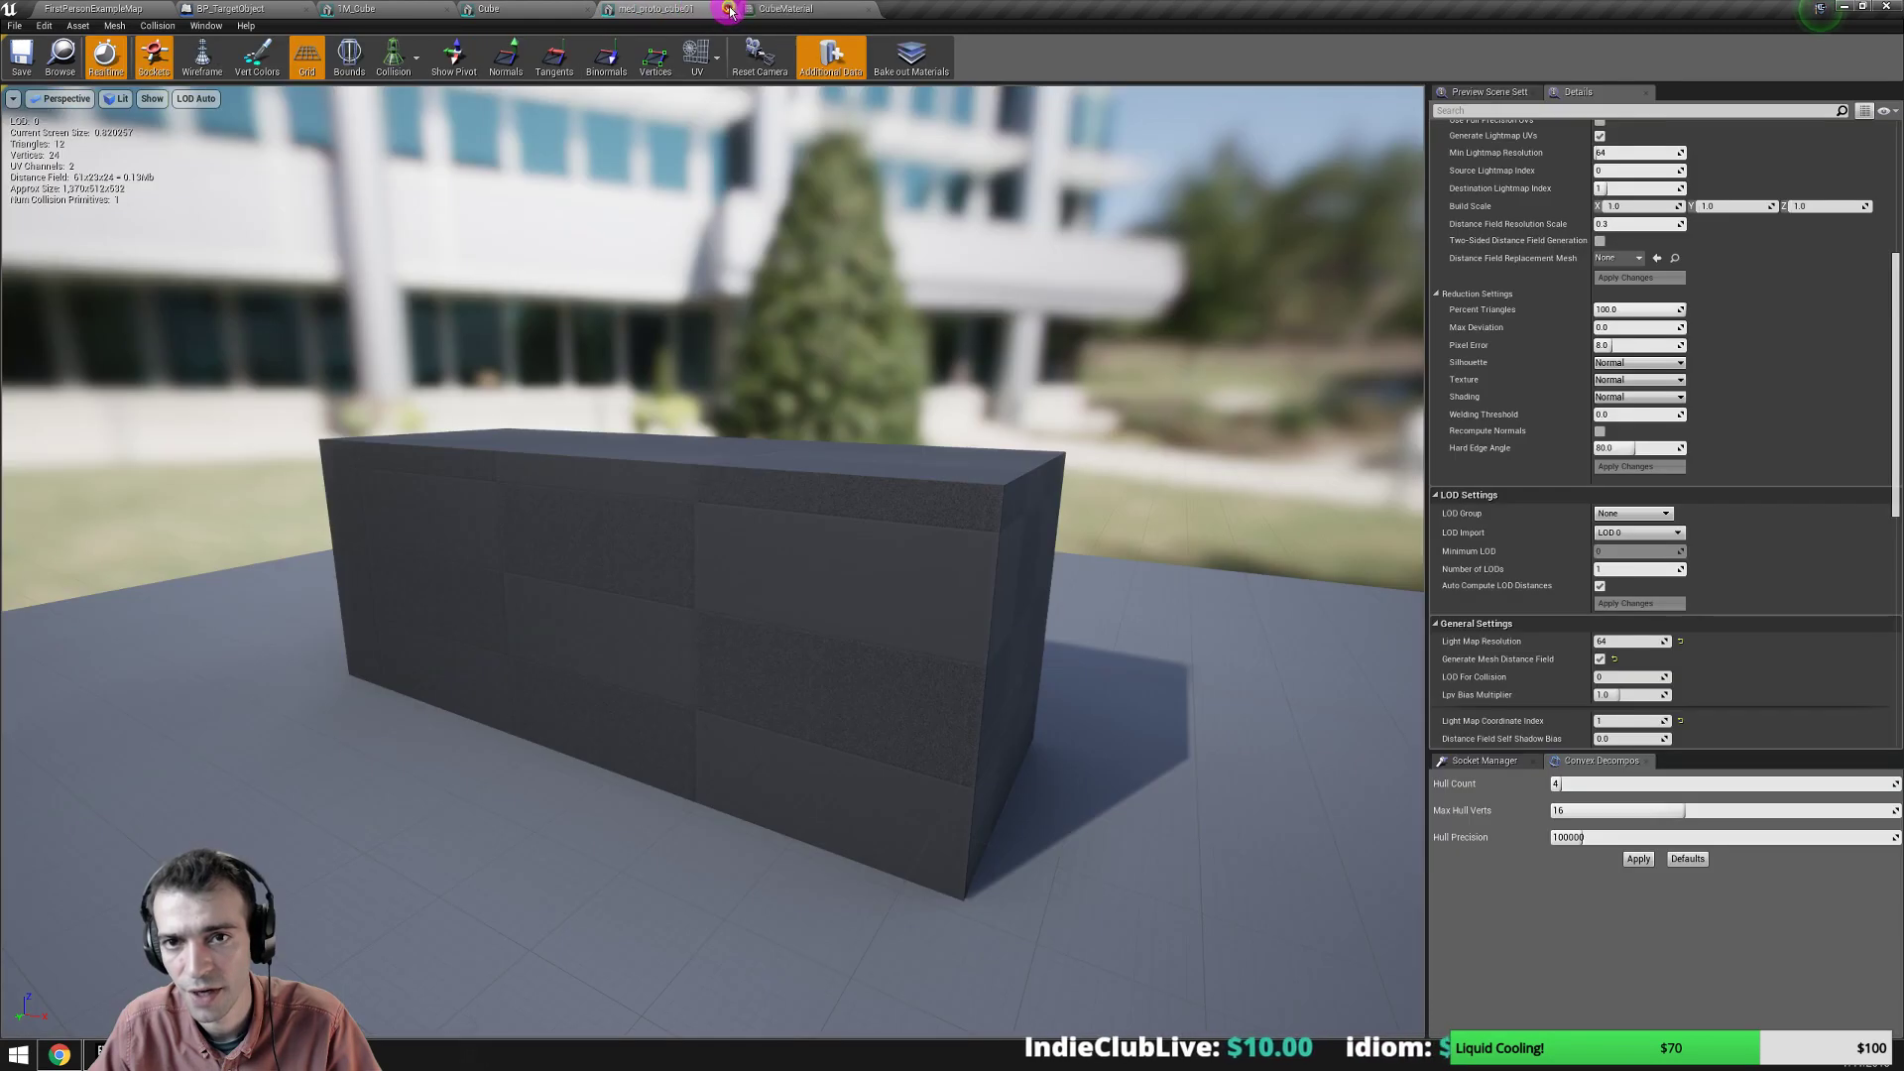
pyautogui.click(728, 10)
pyautogui.click(355, 17)
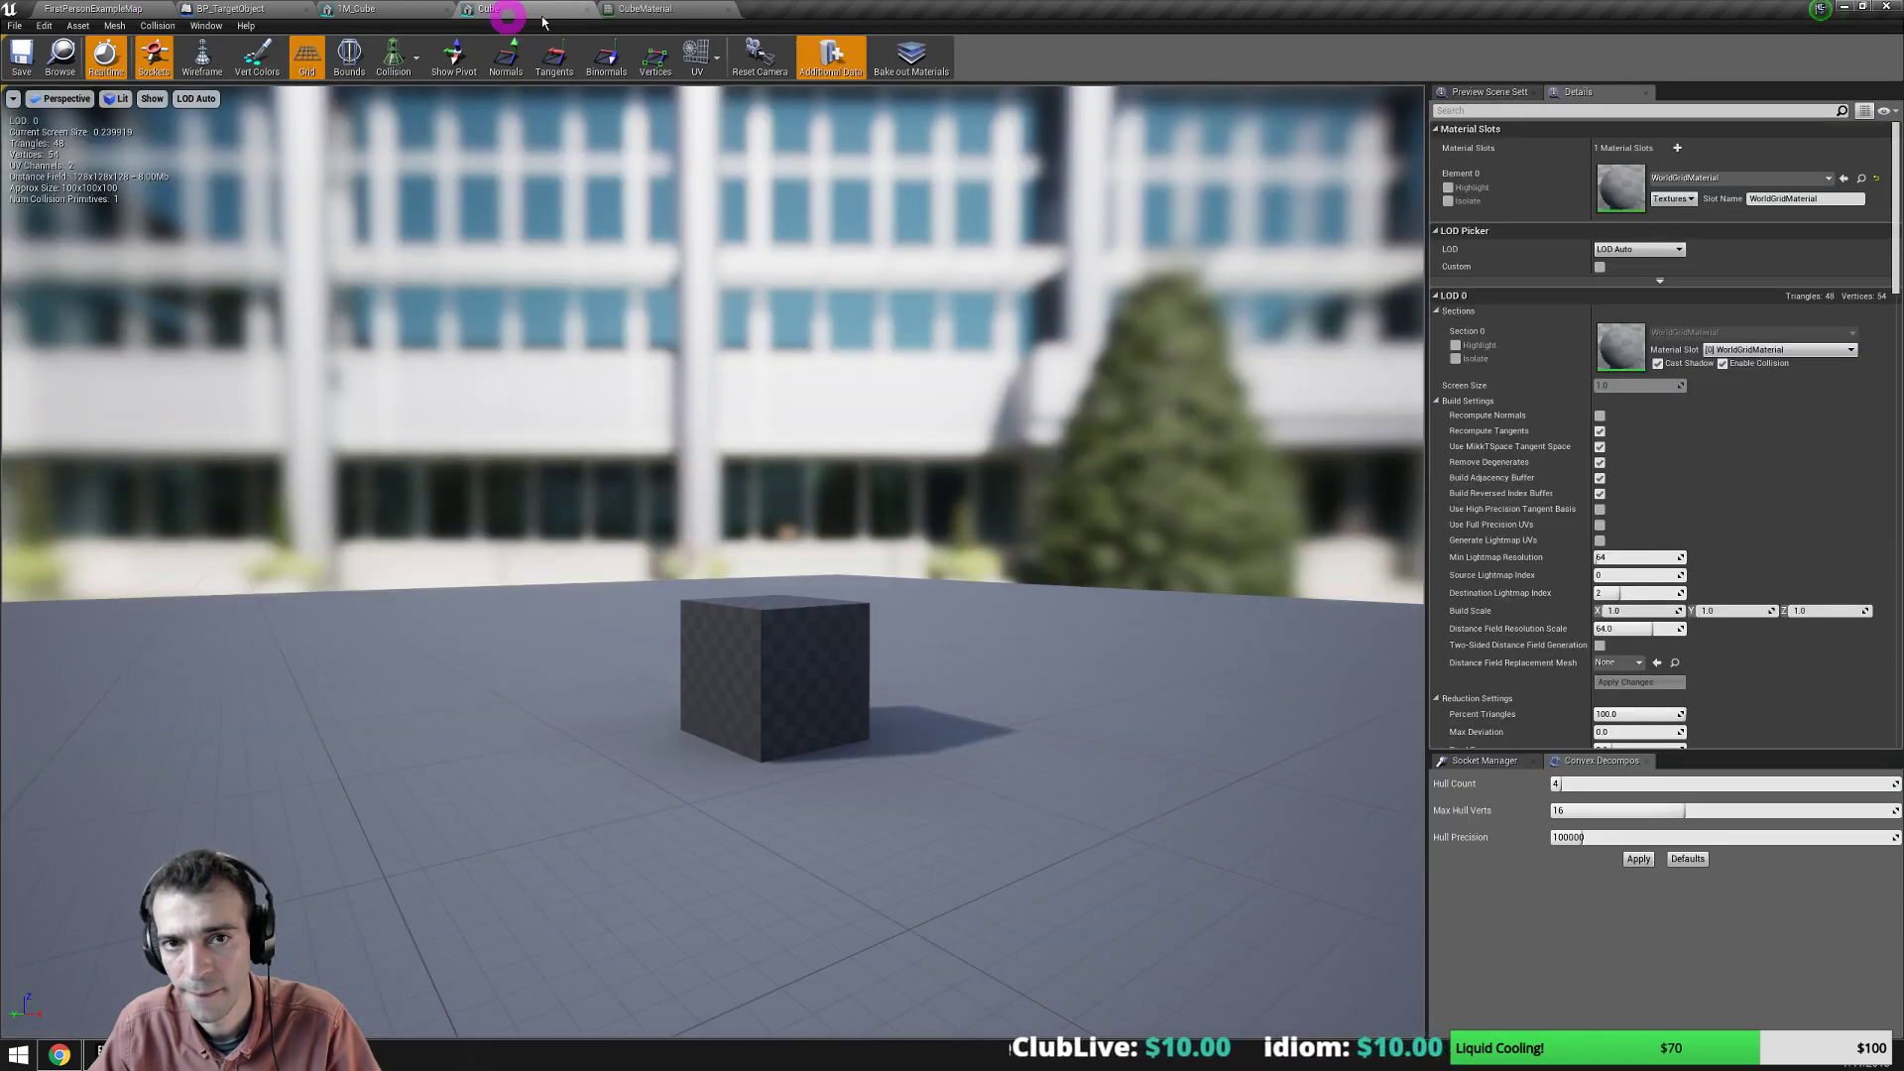
pyautogui.middleClick(677, 14)
pyautogui.middleClick(467, 14)
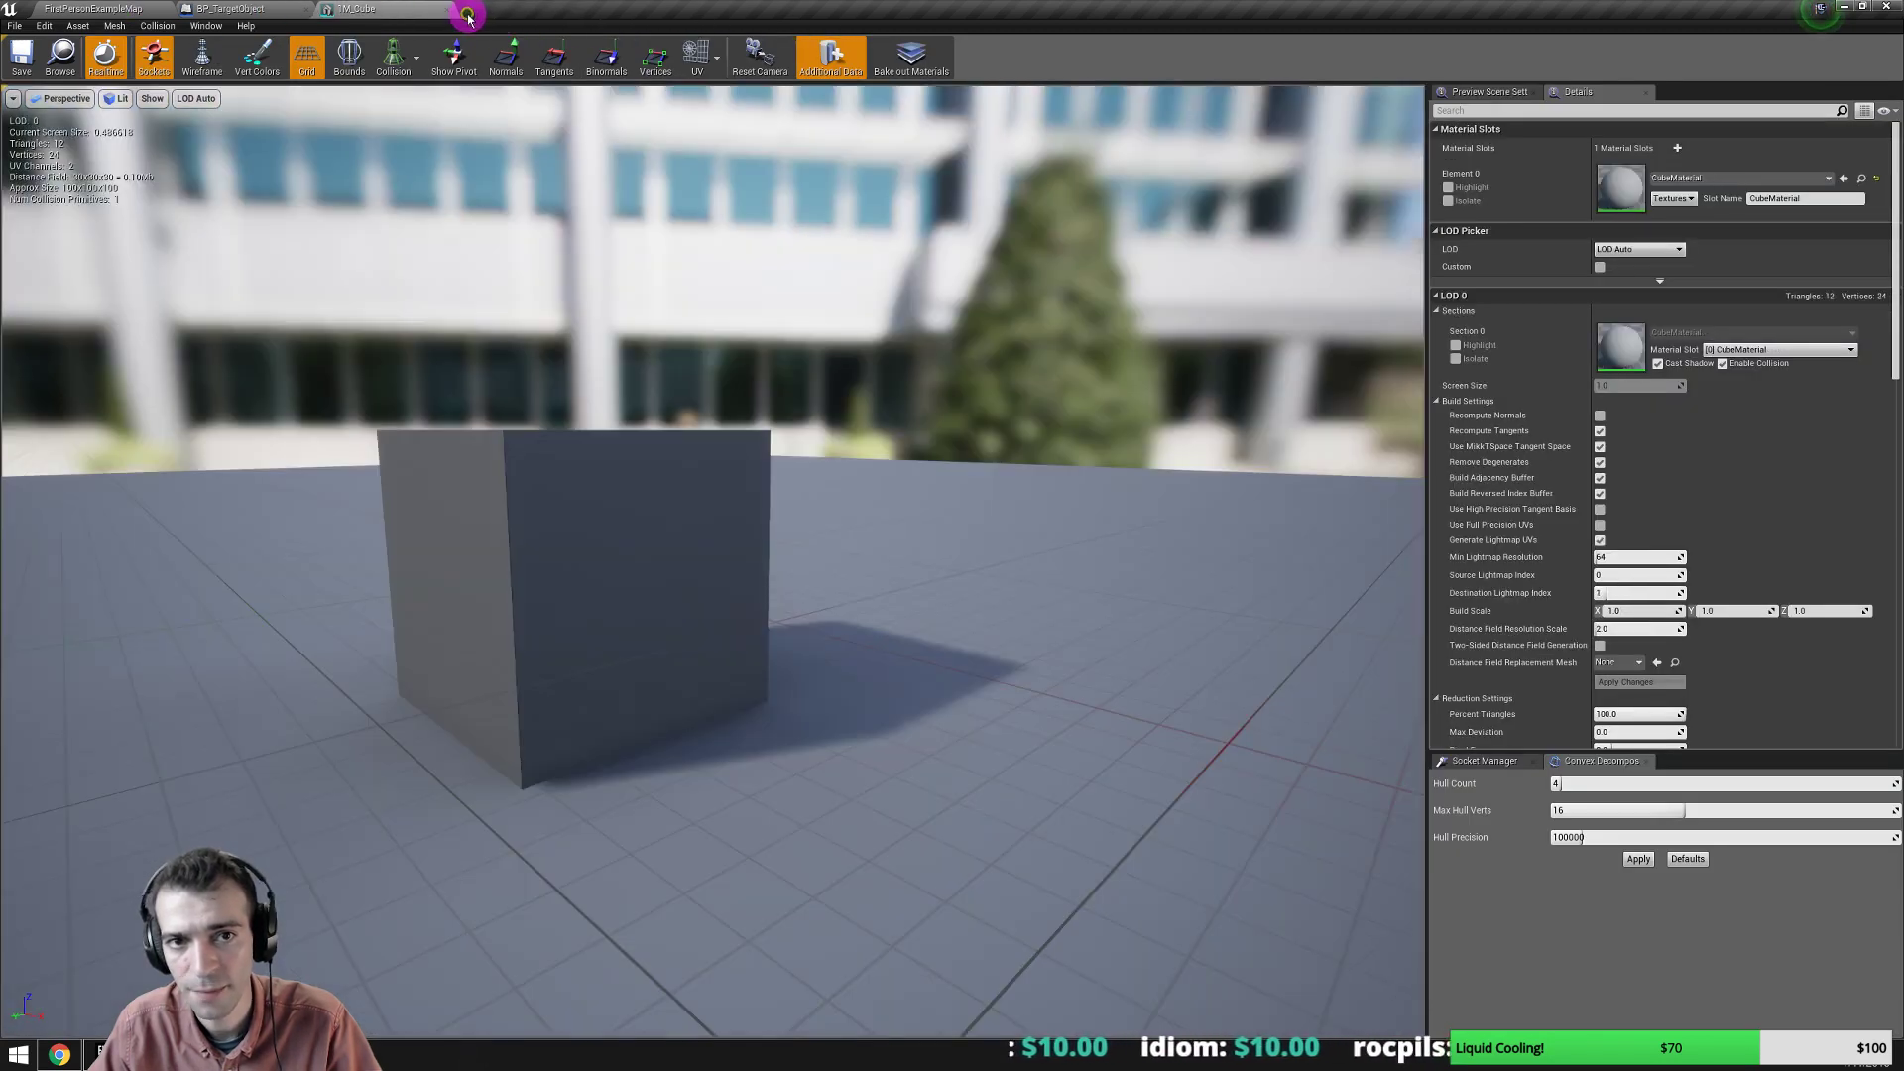
pyautogui.click(448, 10)
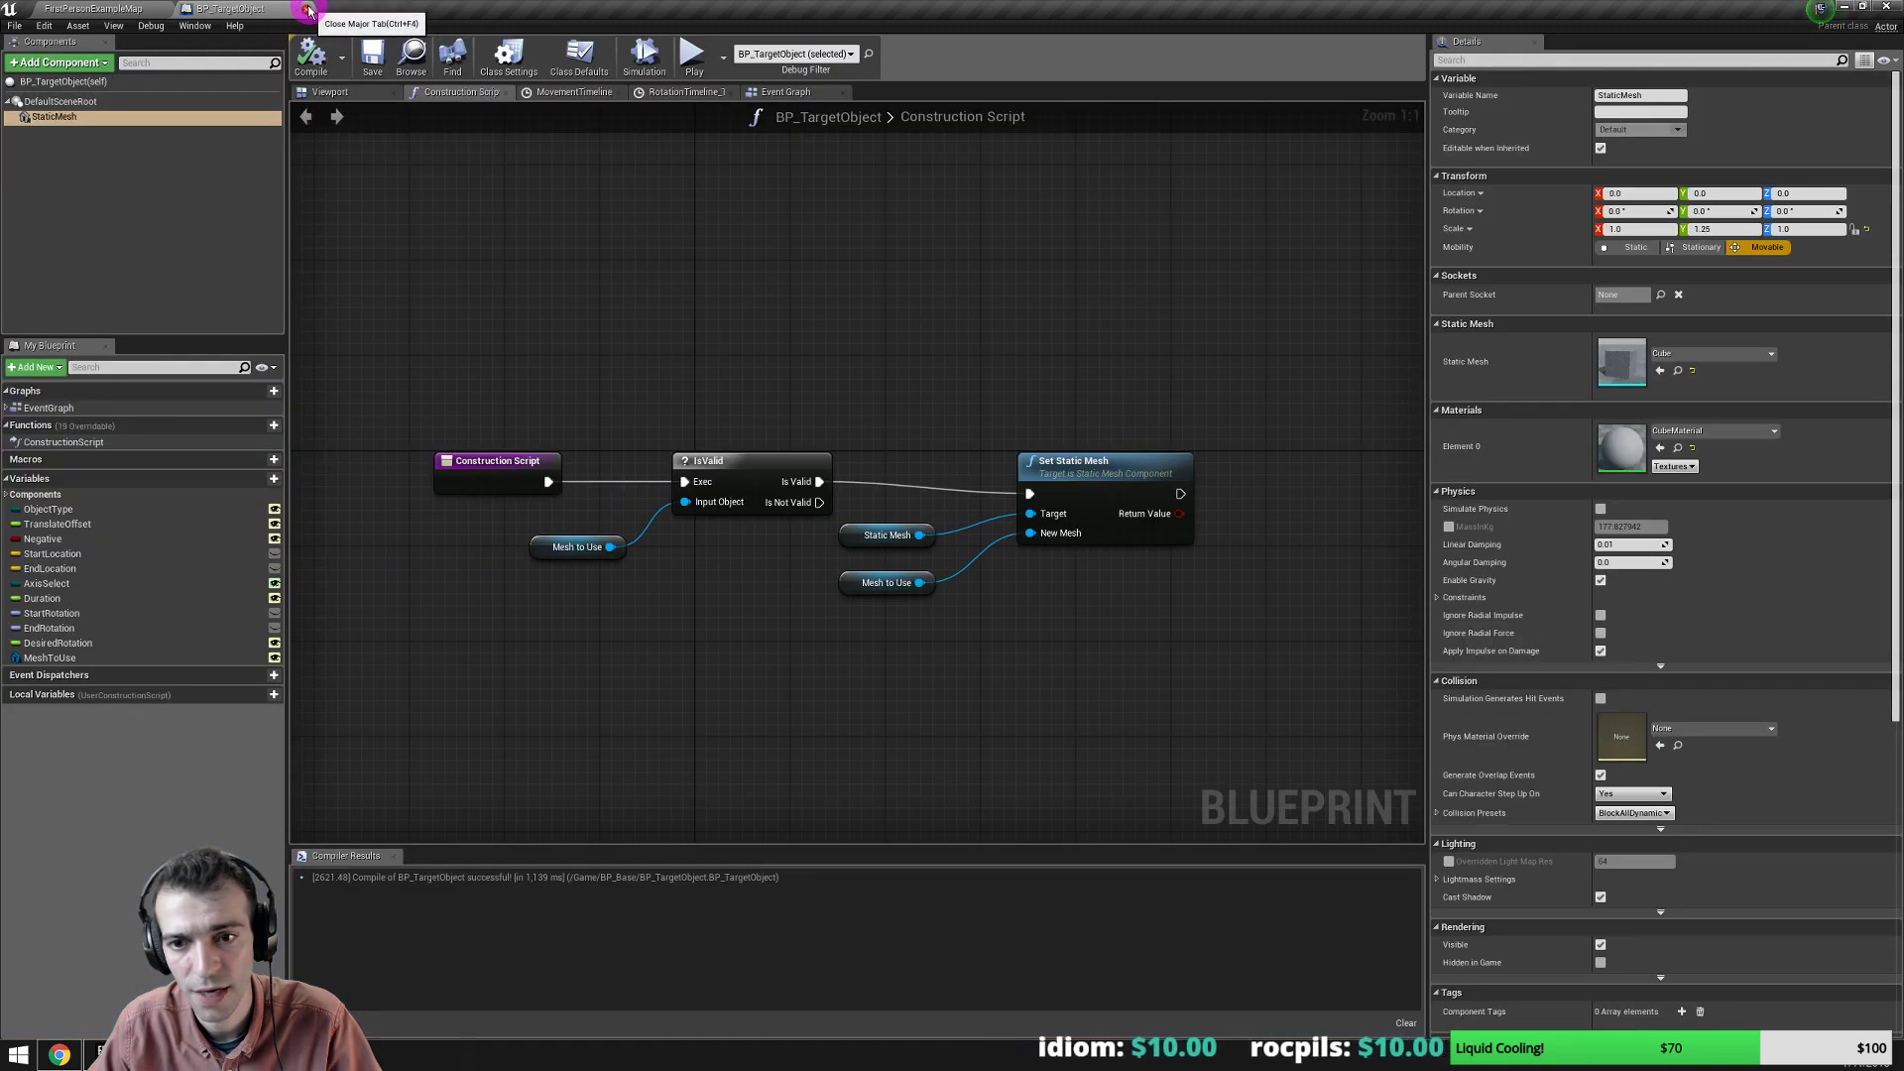
pyautogui.click(309, 10)
# Reset the Global DistanceField View Distance to its default of 20000 in the world's rendering settings.
pyautogui.moveTo(540, 474); pyautogui.dragTo(508, 516, button='right')
pyautogui.press('s')
pyautogui.press('w')
pyautogui.press('s')
pyautogui.press('w')
pyautogui.click(1761, 558)
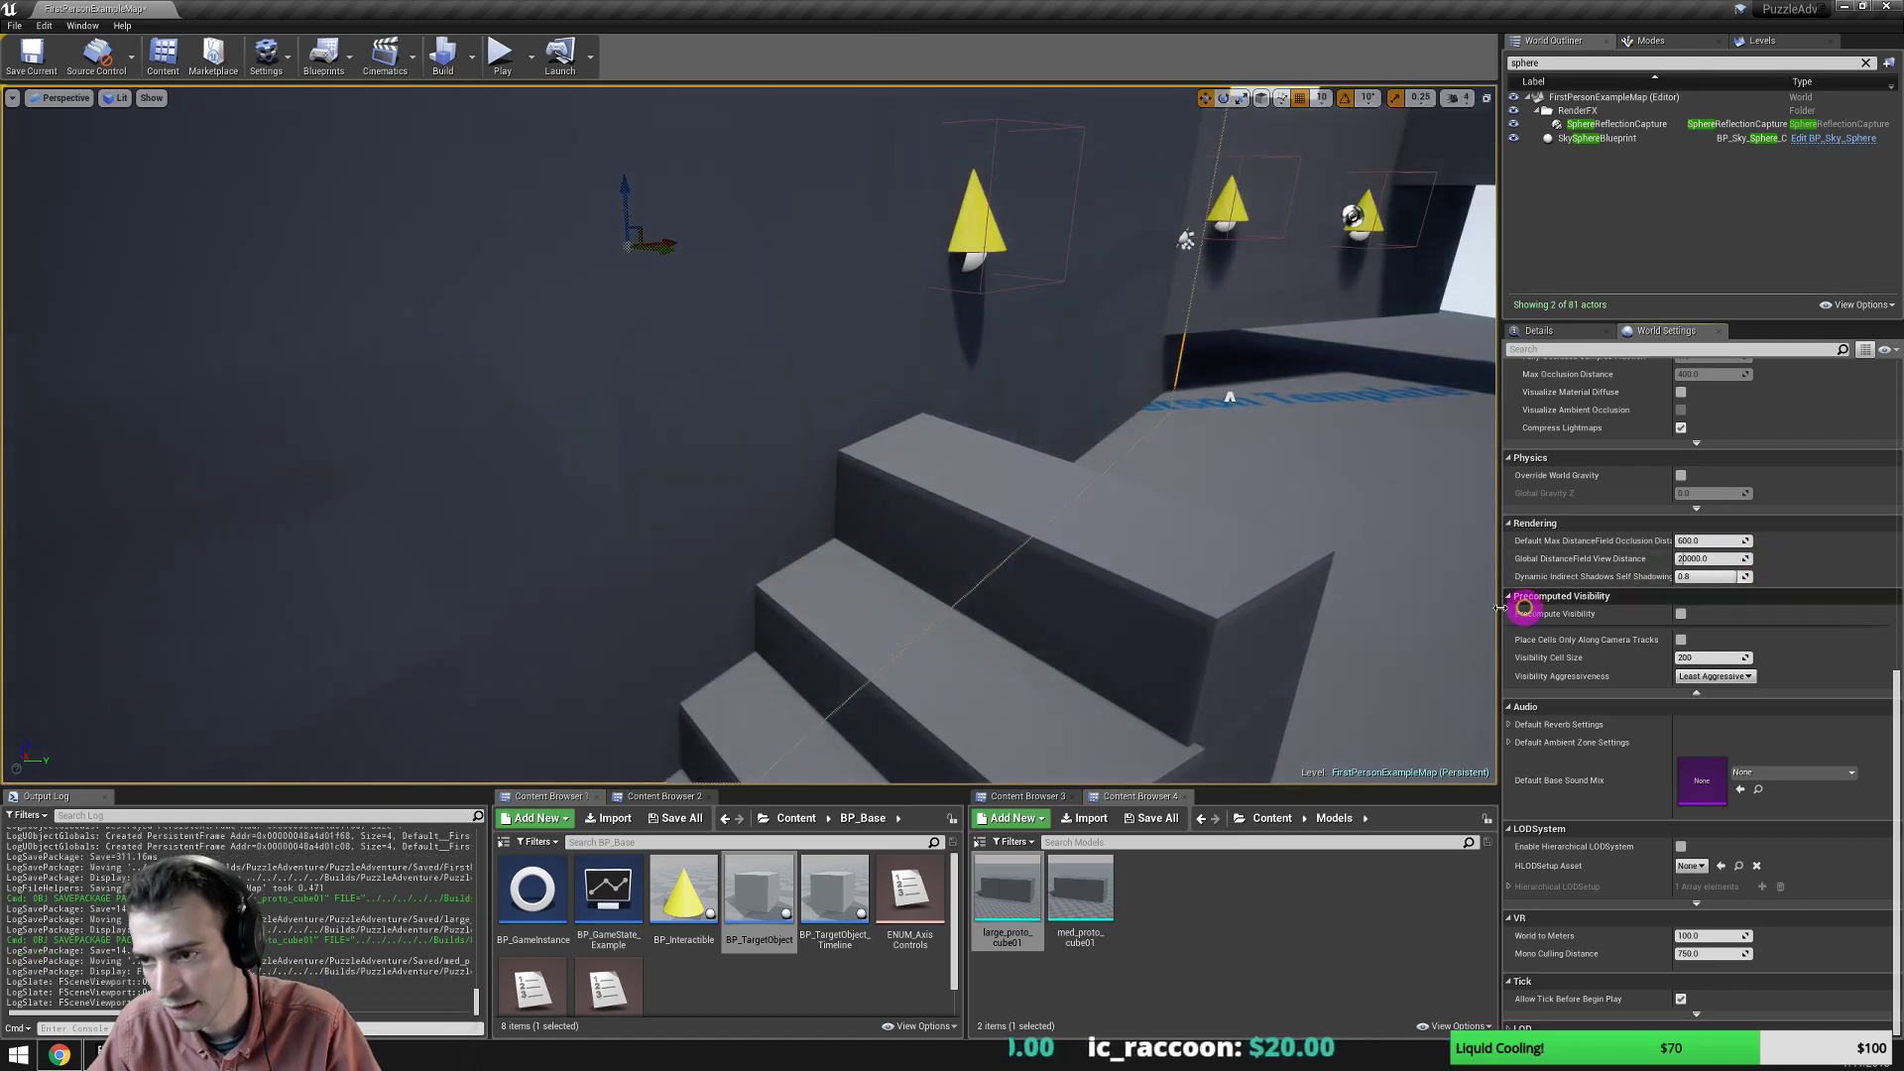
# Examine the shading on the large wall, the steps, the cone block and the End platform in the level.
pyautogui.press('s')
pyautogui.moveTo(1102, 545)
pyautogui.mouseDown(button='right')
pyautogui.moveTo(1033, 502)
pyautogui.moveTo(1113, 527)
pyautogui.moveTo(1160, 502)
pyautogui.moveTo(1104, 498)
pyautogui.moveTo(1087, 526)
pyautogui.moveTo(1106, 539)
pyautogui.mouseUp(button='right')
pyautogui.press('w')
pyautogui.press('s')
pyautogui.press('w')
pyautogui.press('d')
pyautogui.press('w')
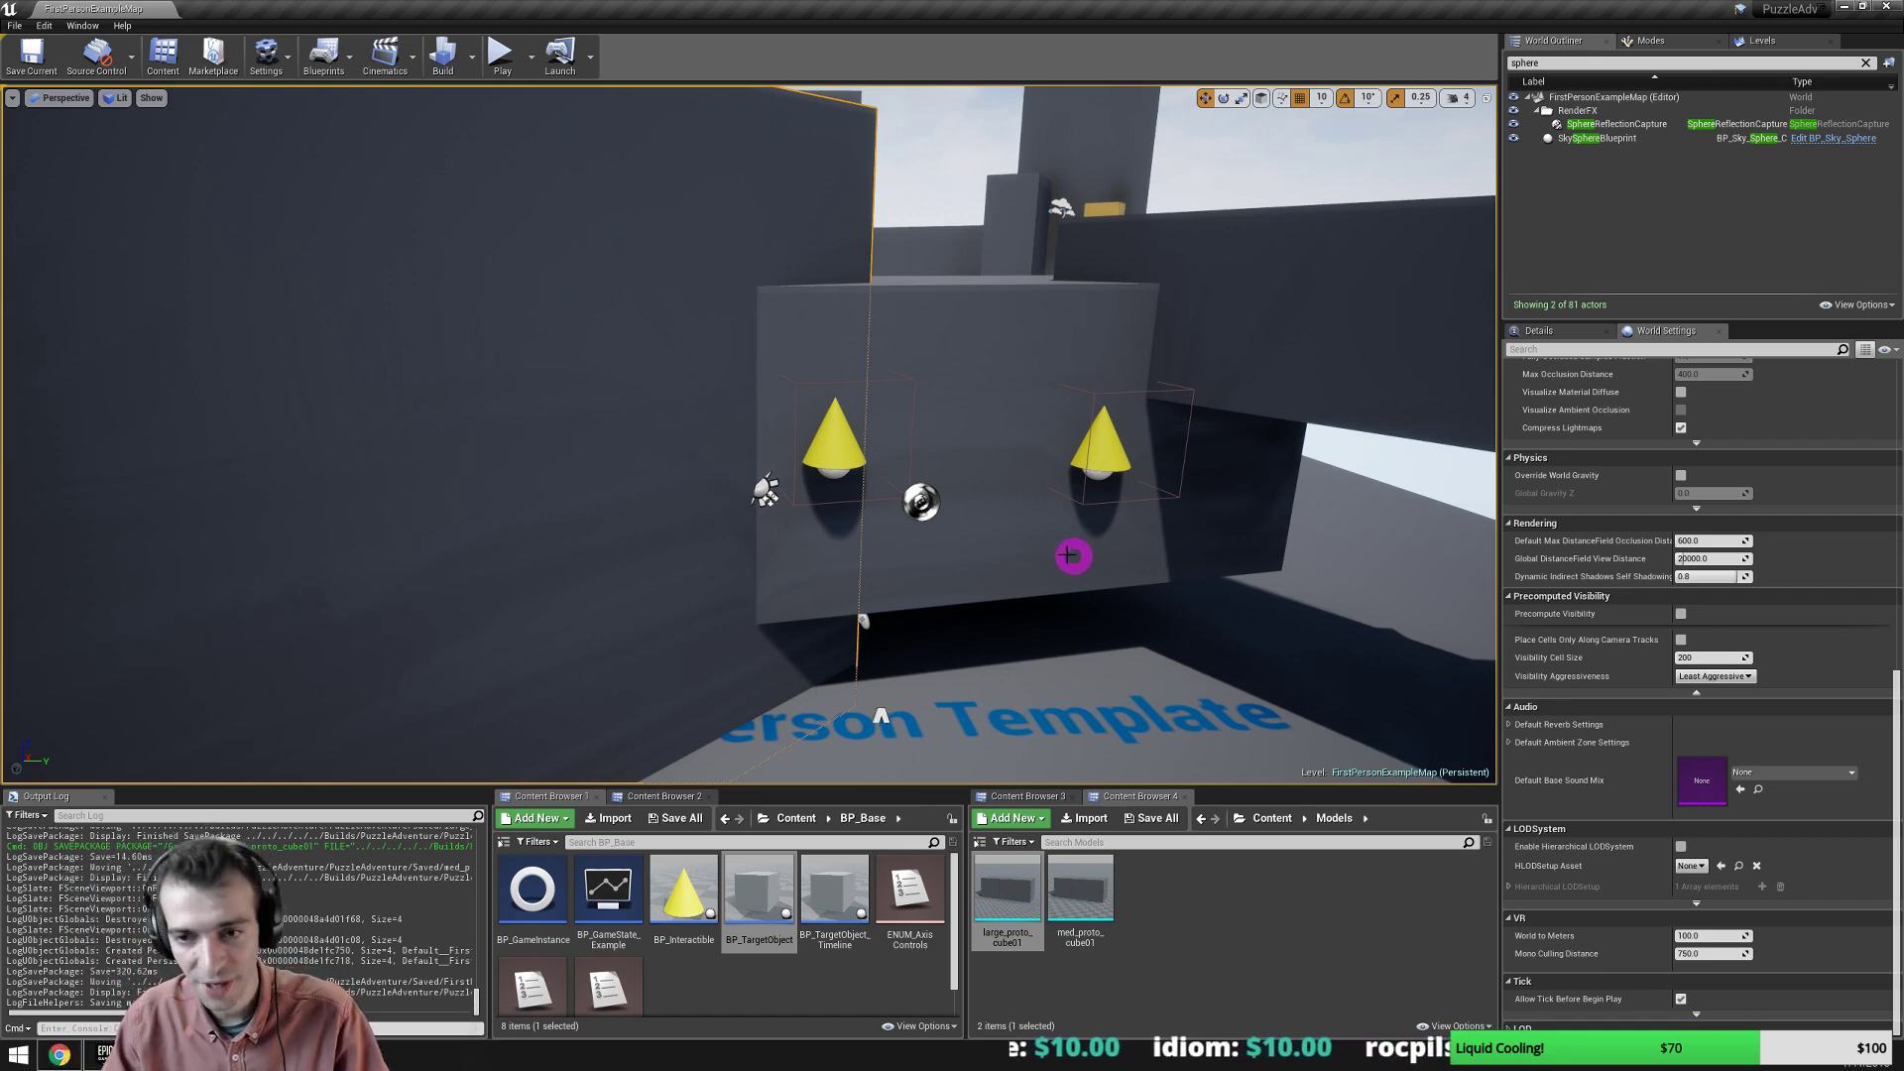
pyautogui.moveTo(1071, 557); pyautogui.dragTo(974, 525, button='right')
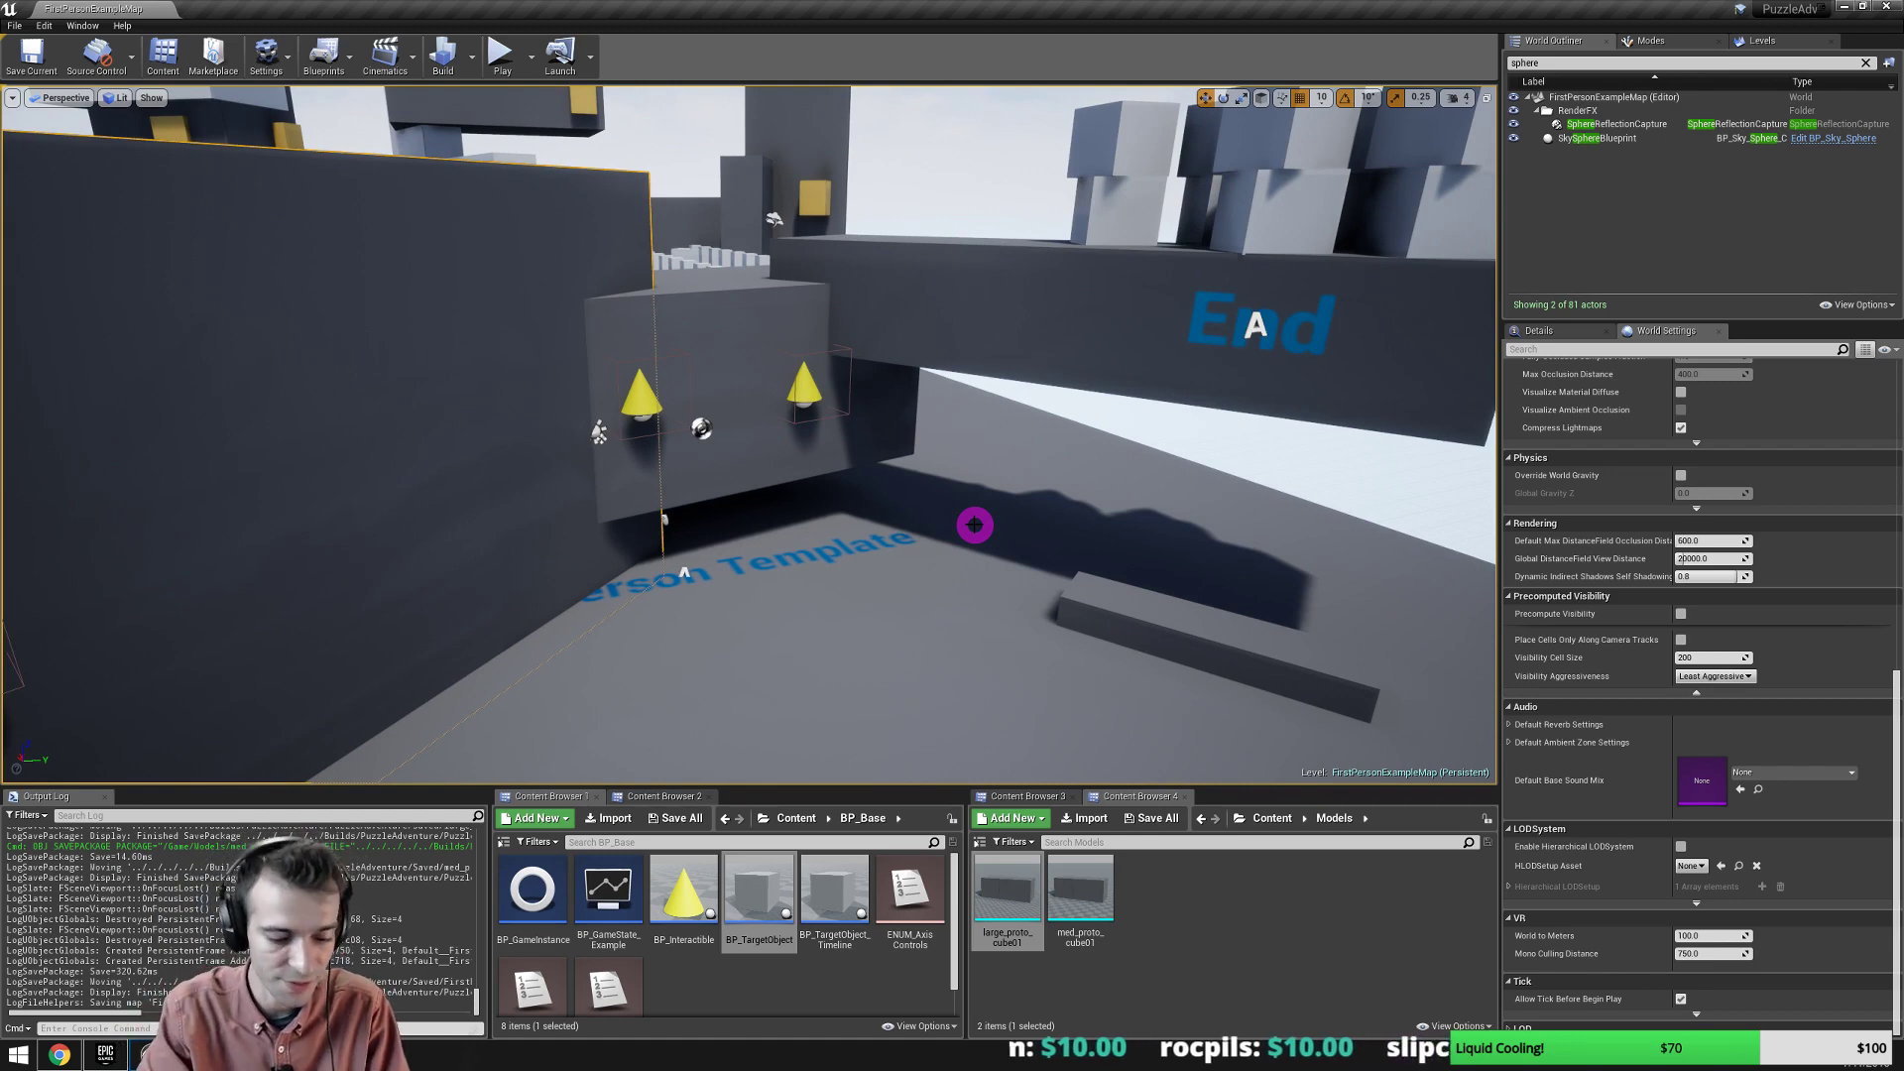
# Playtest the level, climbing the steps beside the large wall and toggling the cone mounted on it.
pyautogui.hotkey('alt', 'p')
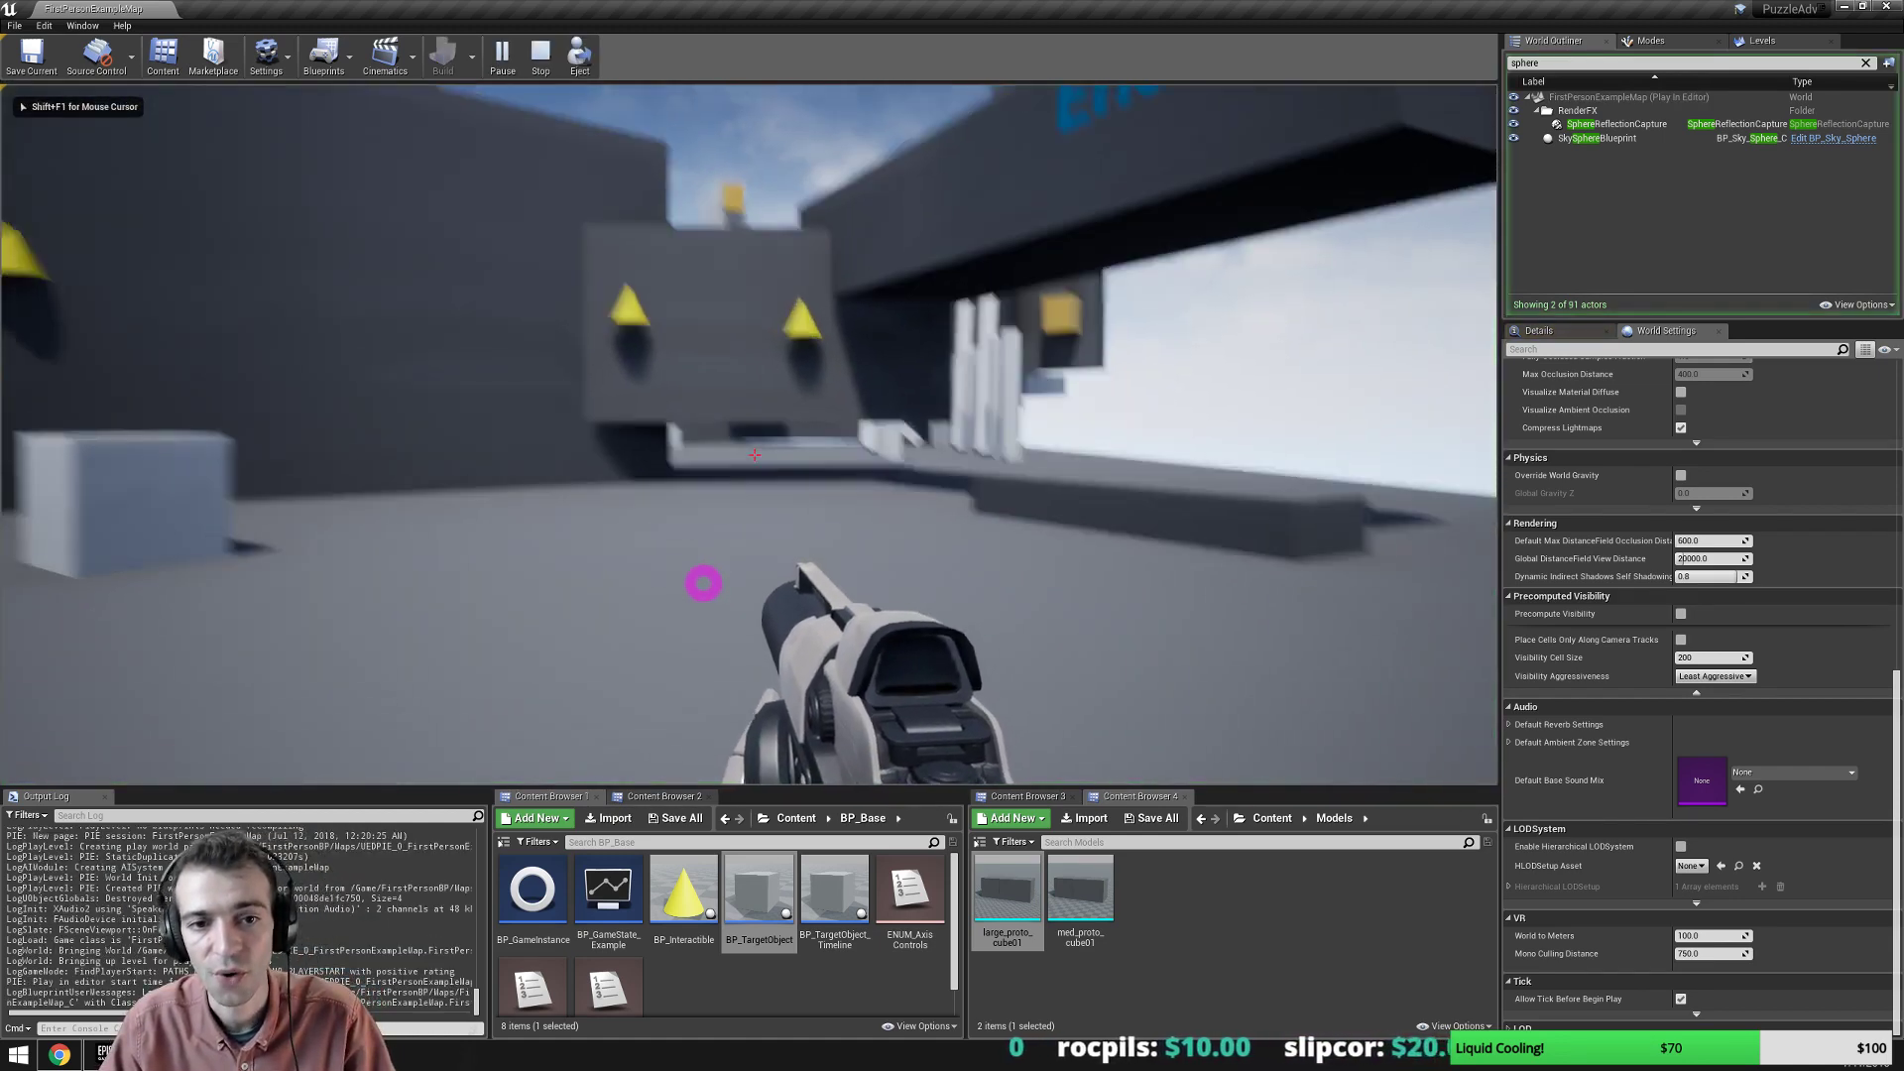
pyautogui.press('w')
pyautogui.press('a')
pyautogui.press('s')
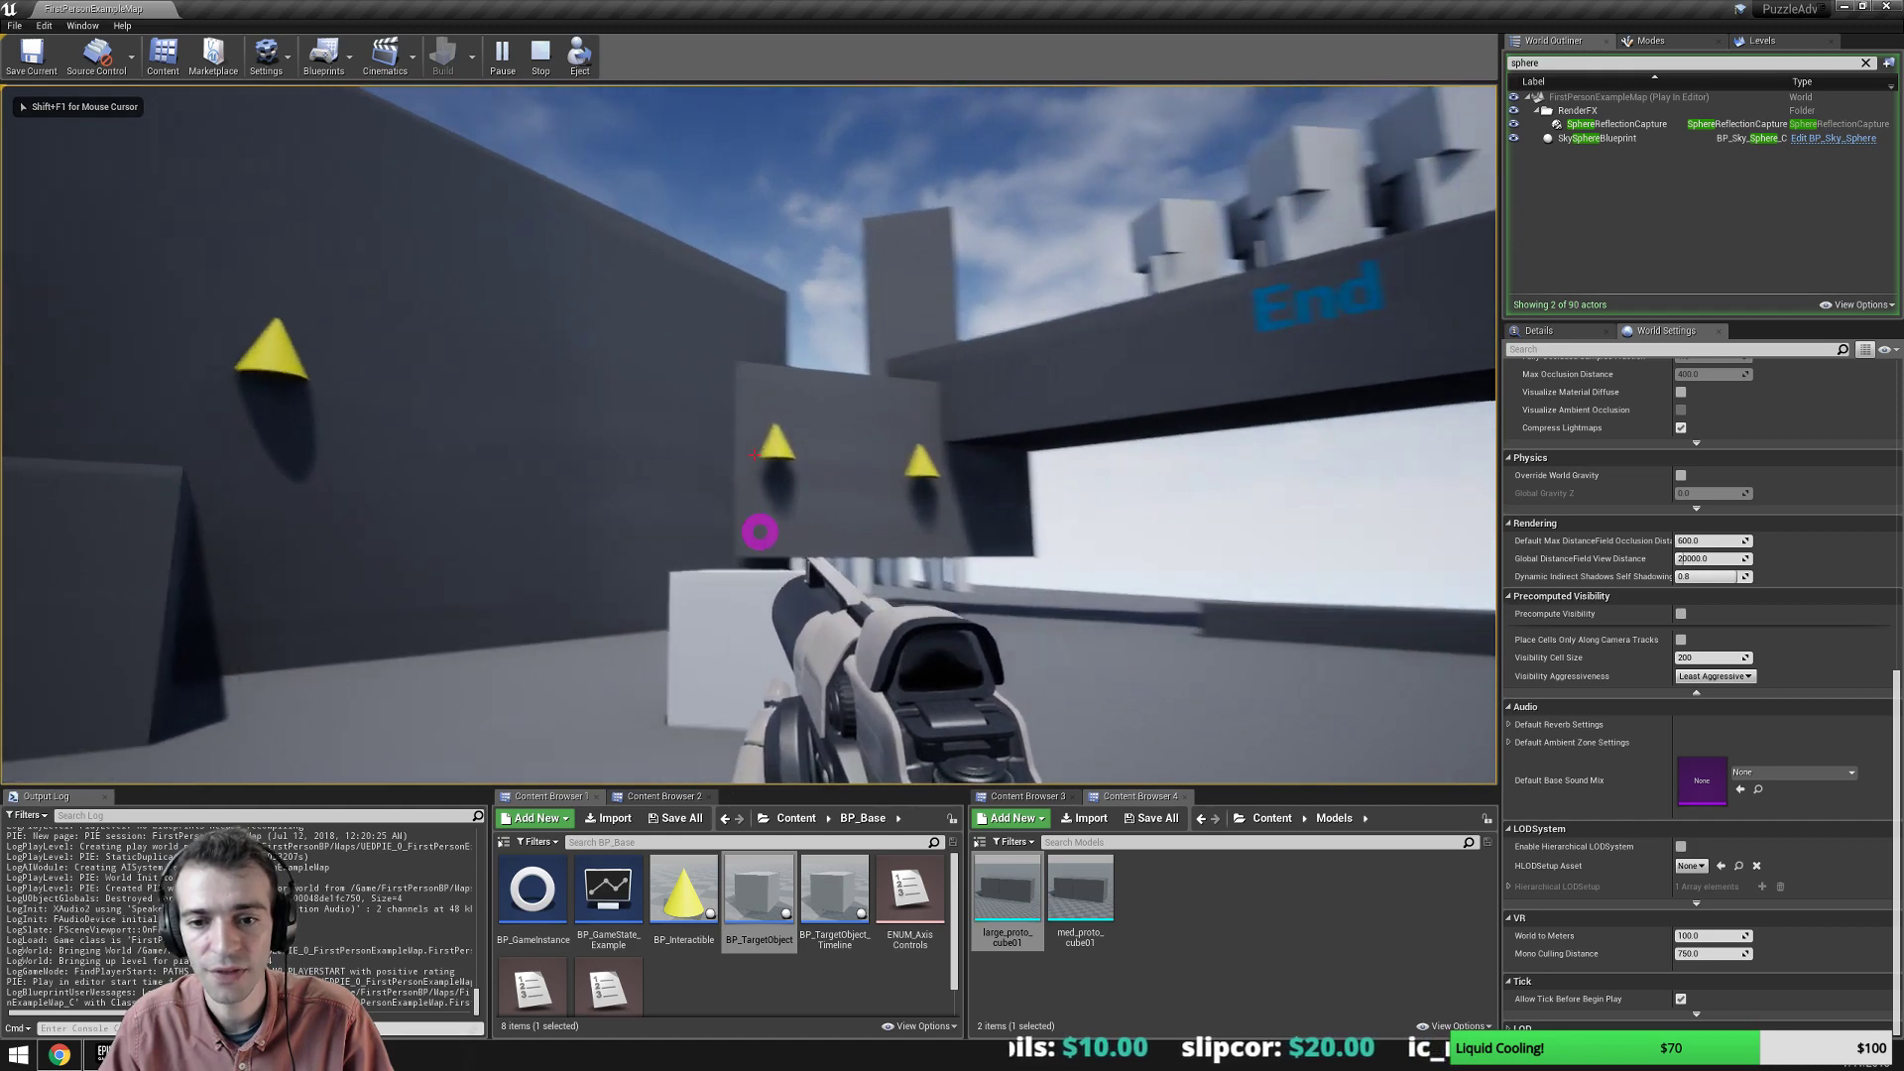
pyautogui.press('s')
pyautogui.press('a')
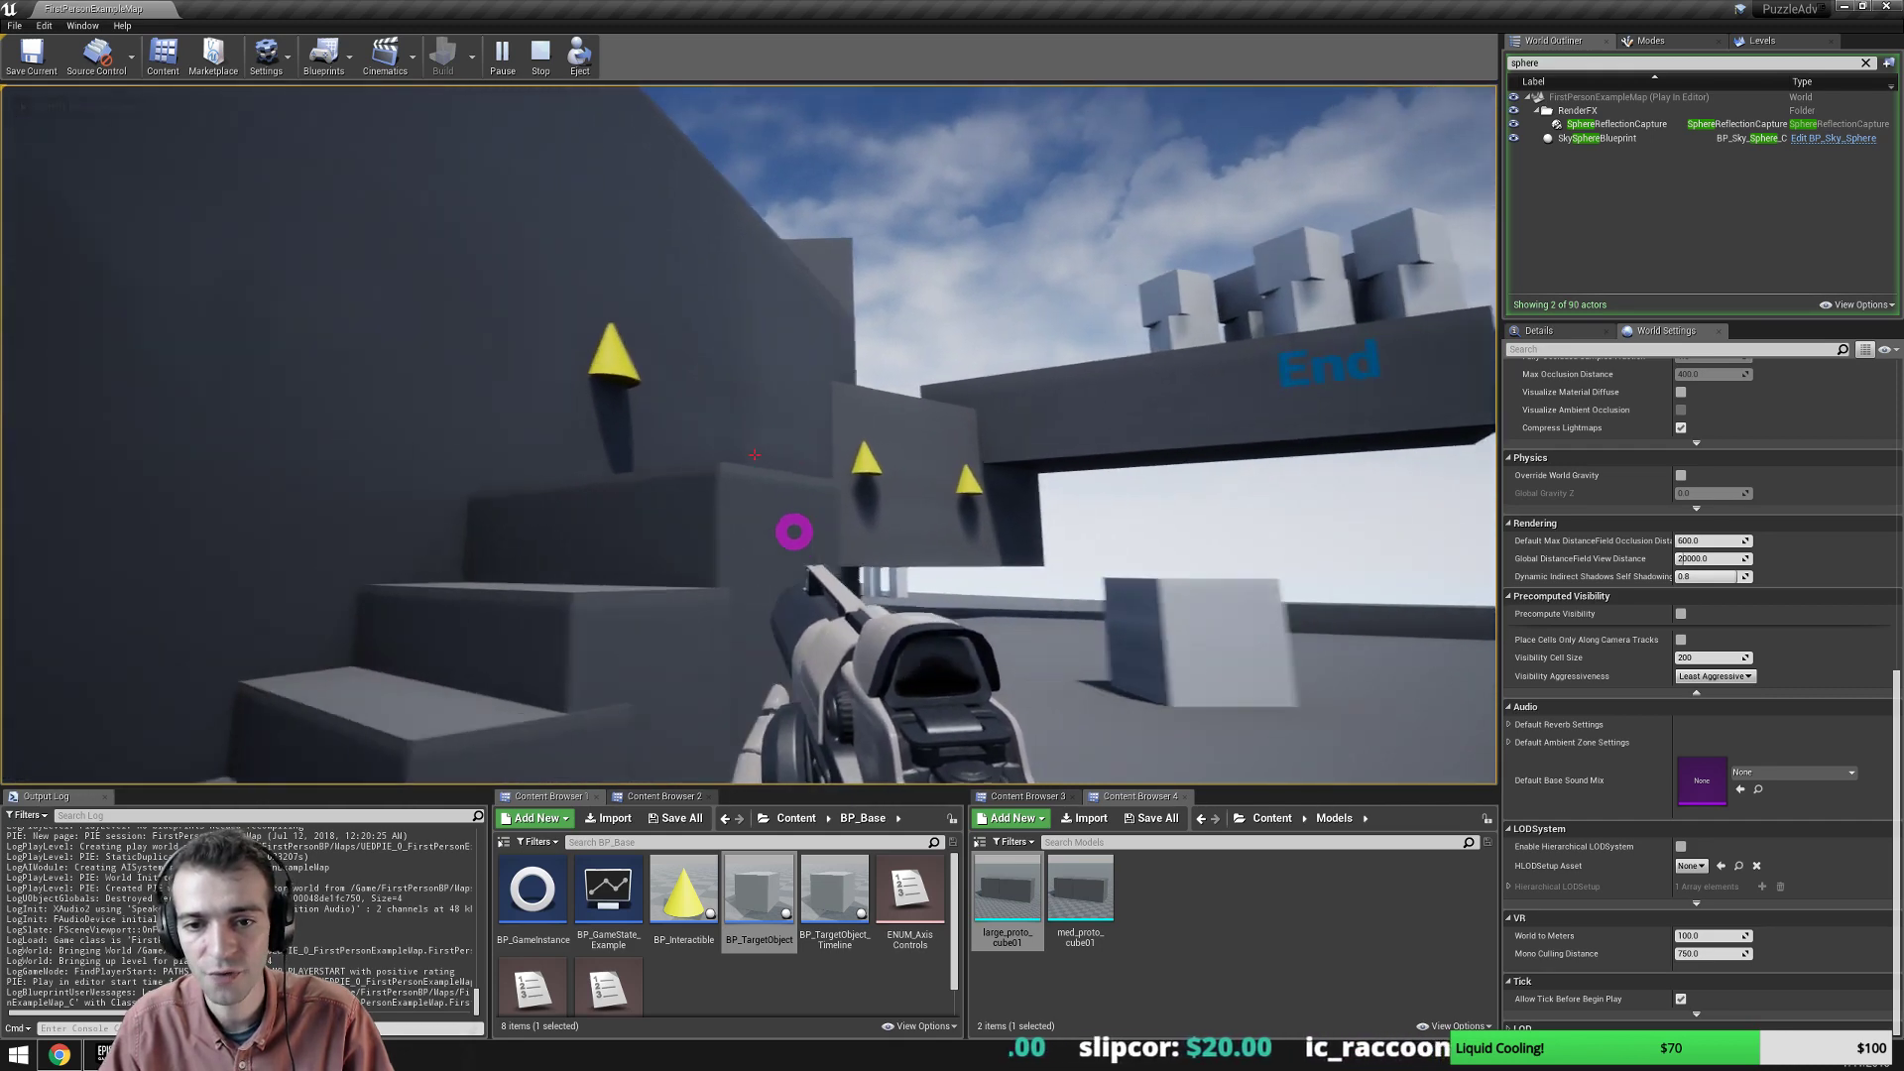
pyautogui.press('w')
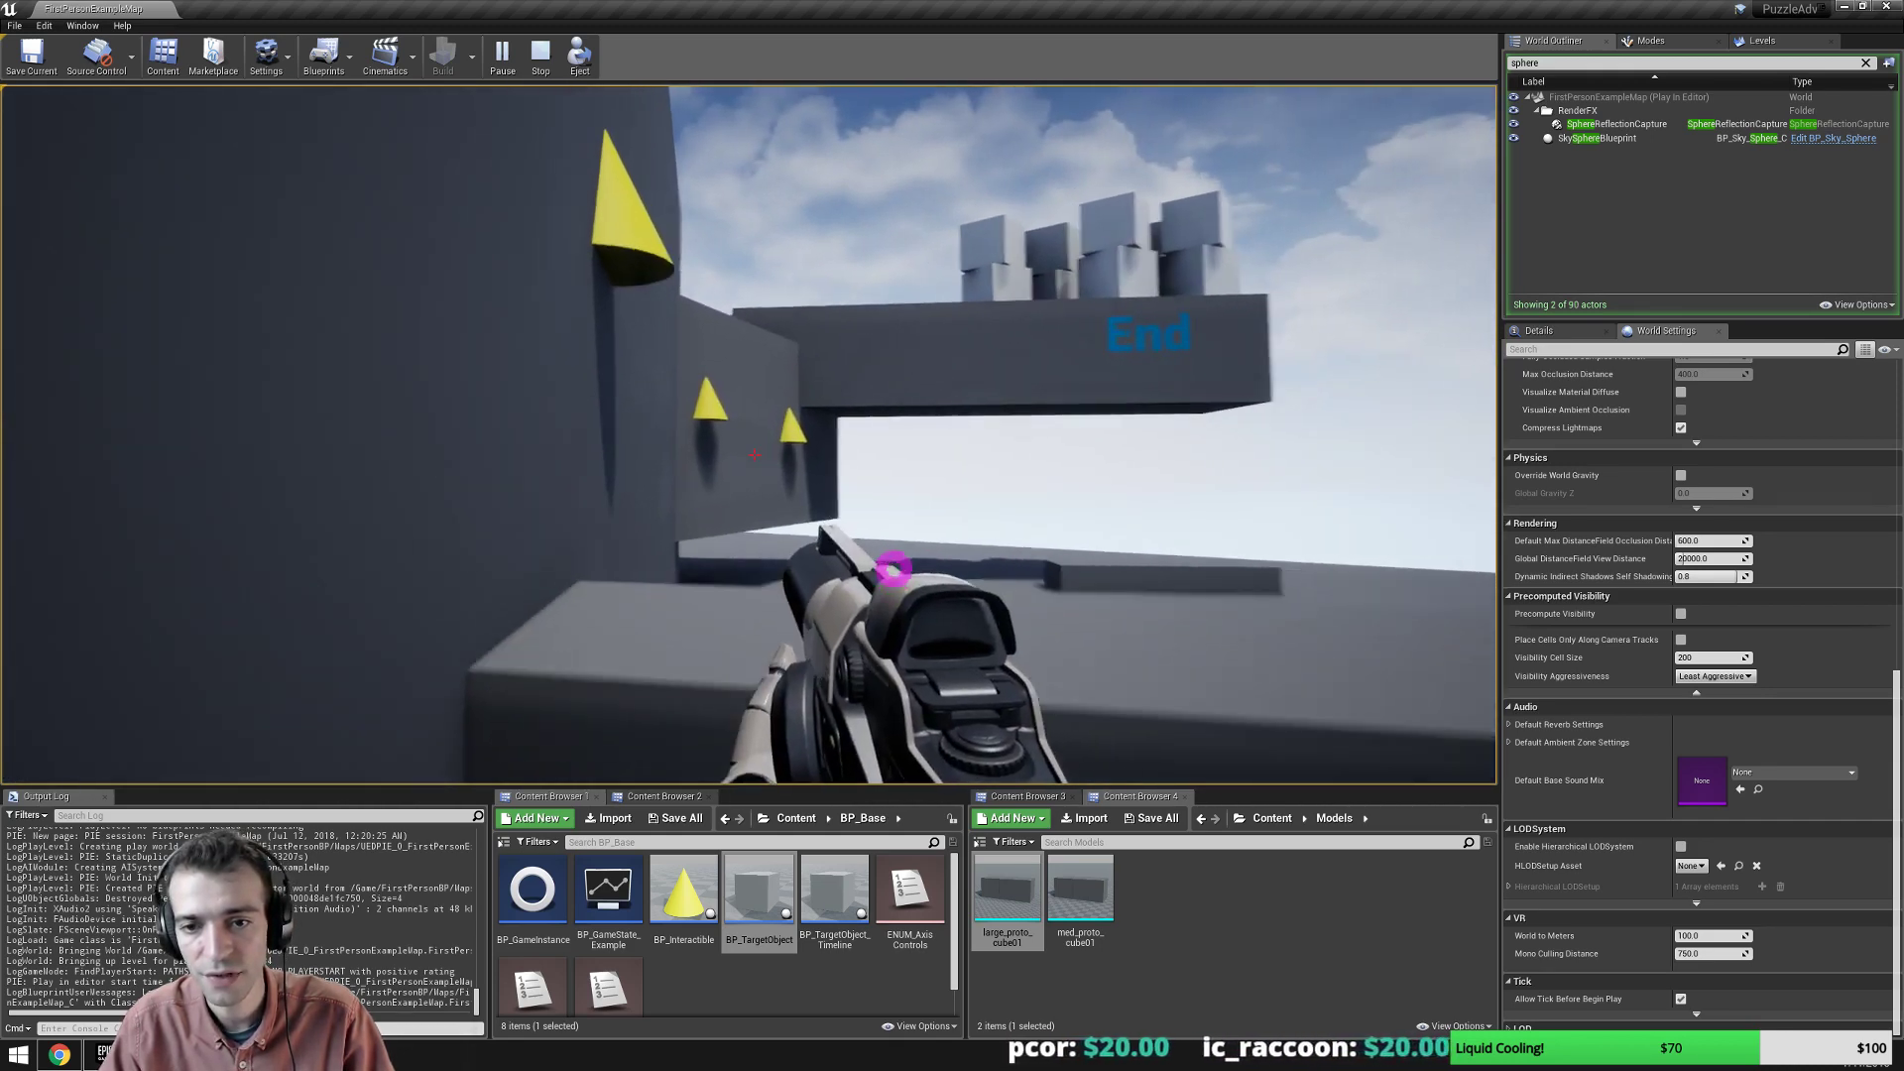
pyautogui.press('w')
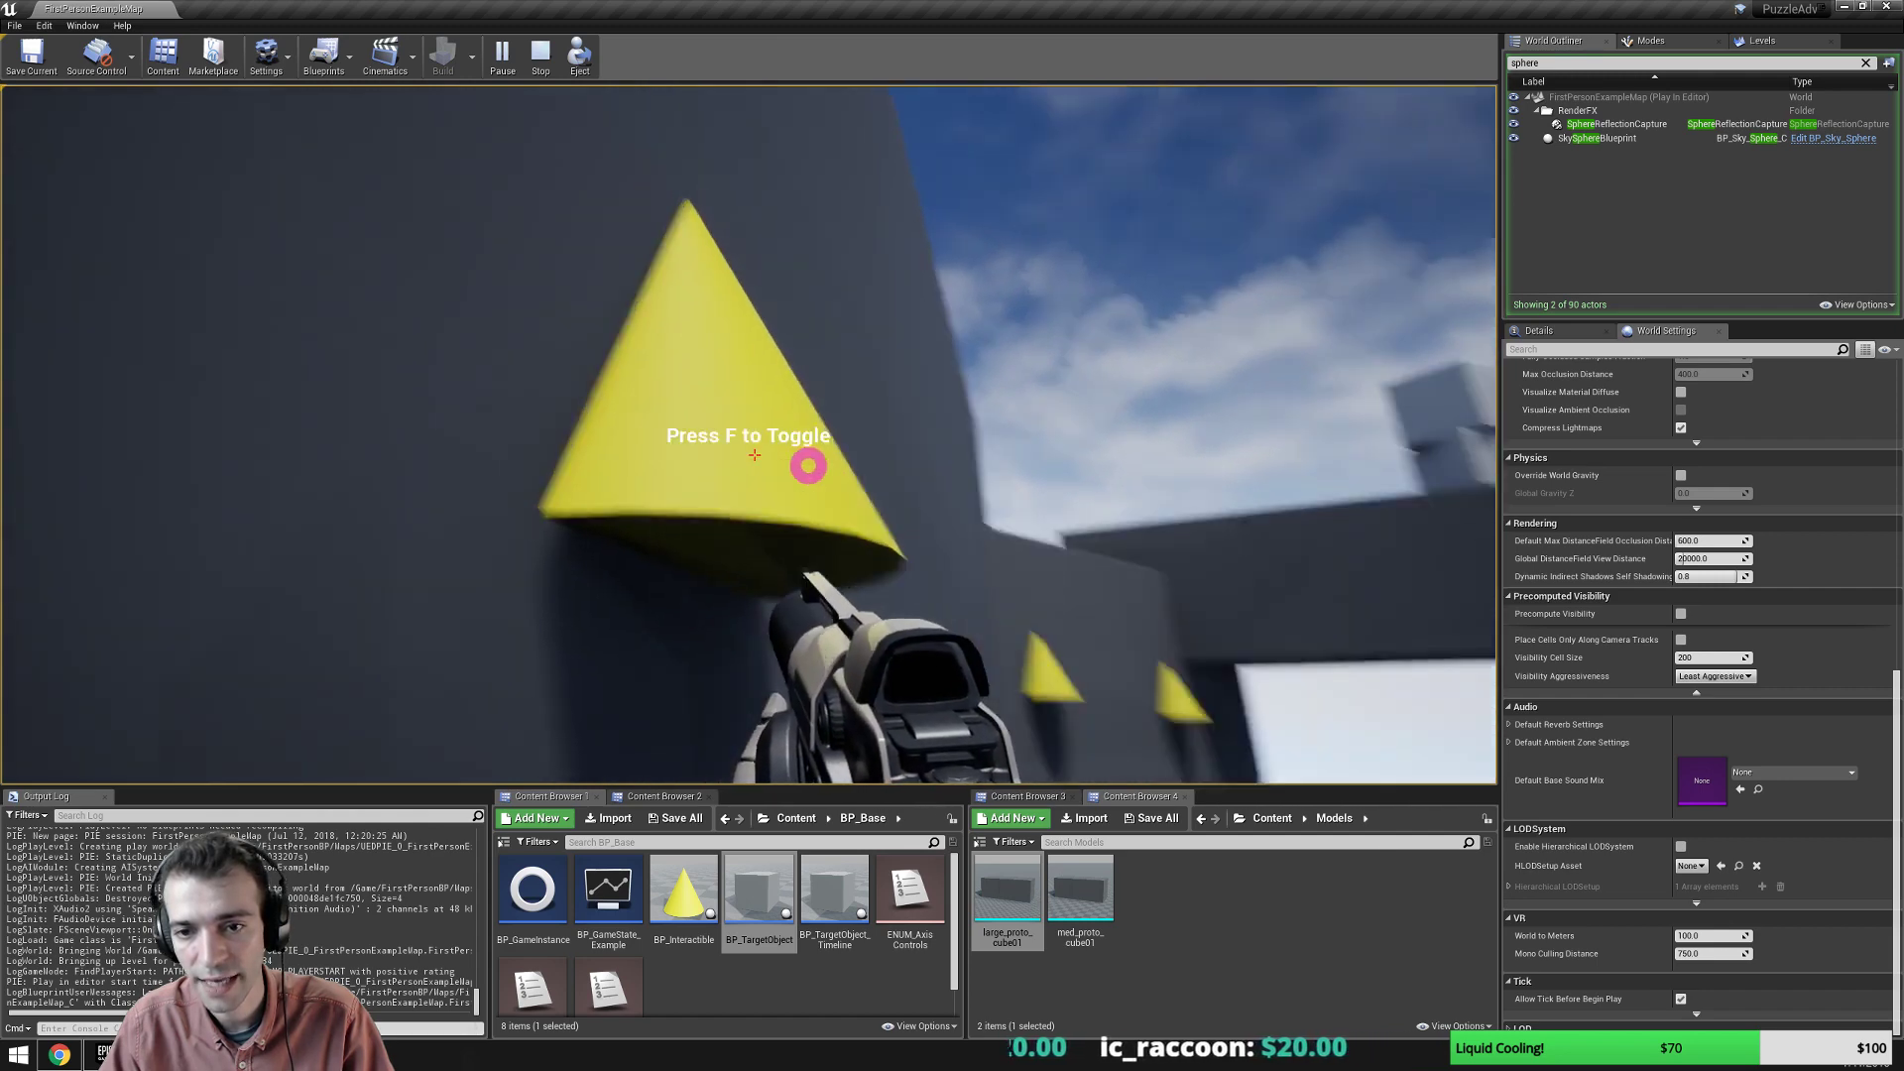
pyautogui.press('f')
# Walk across the floor toward the End platform in the playtest and fire the gun.
pyautogui.press('s')
pyautogui.press('w')
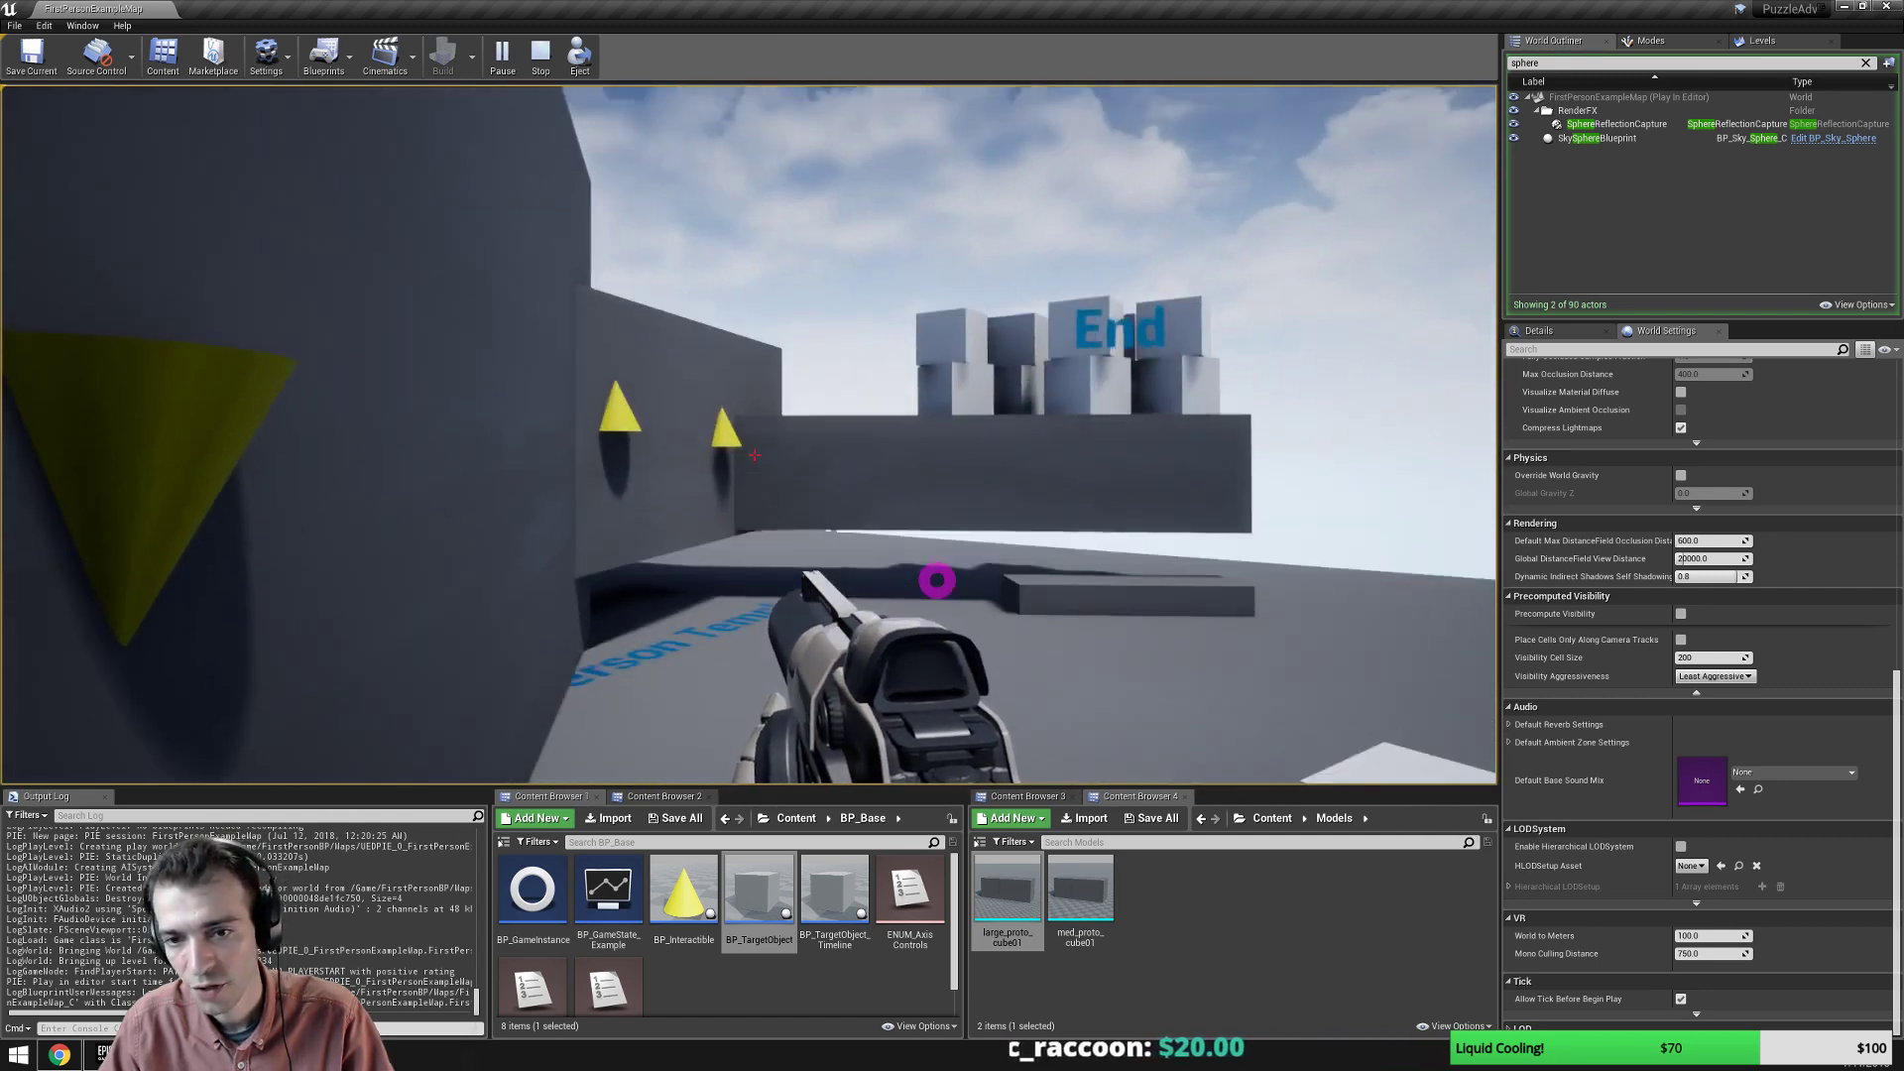
pyautogui.press('d')
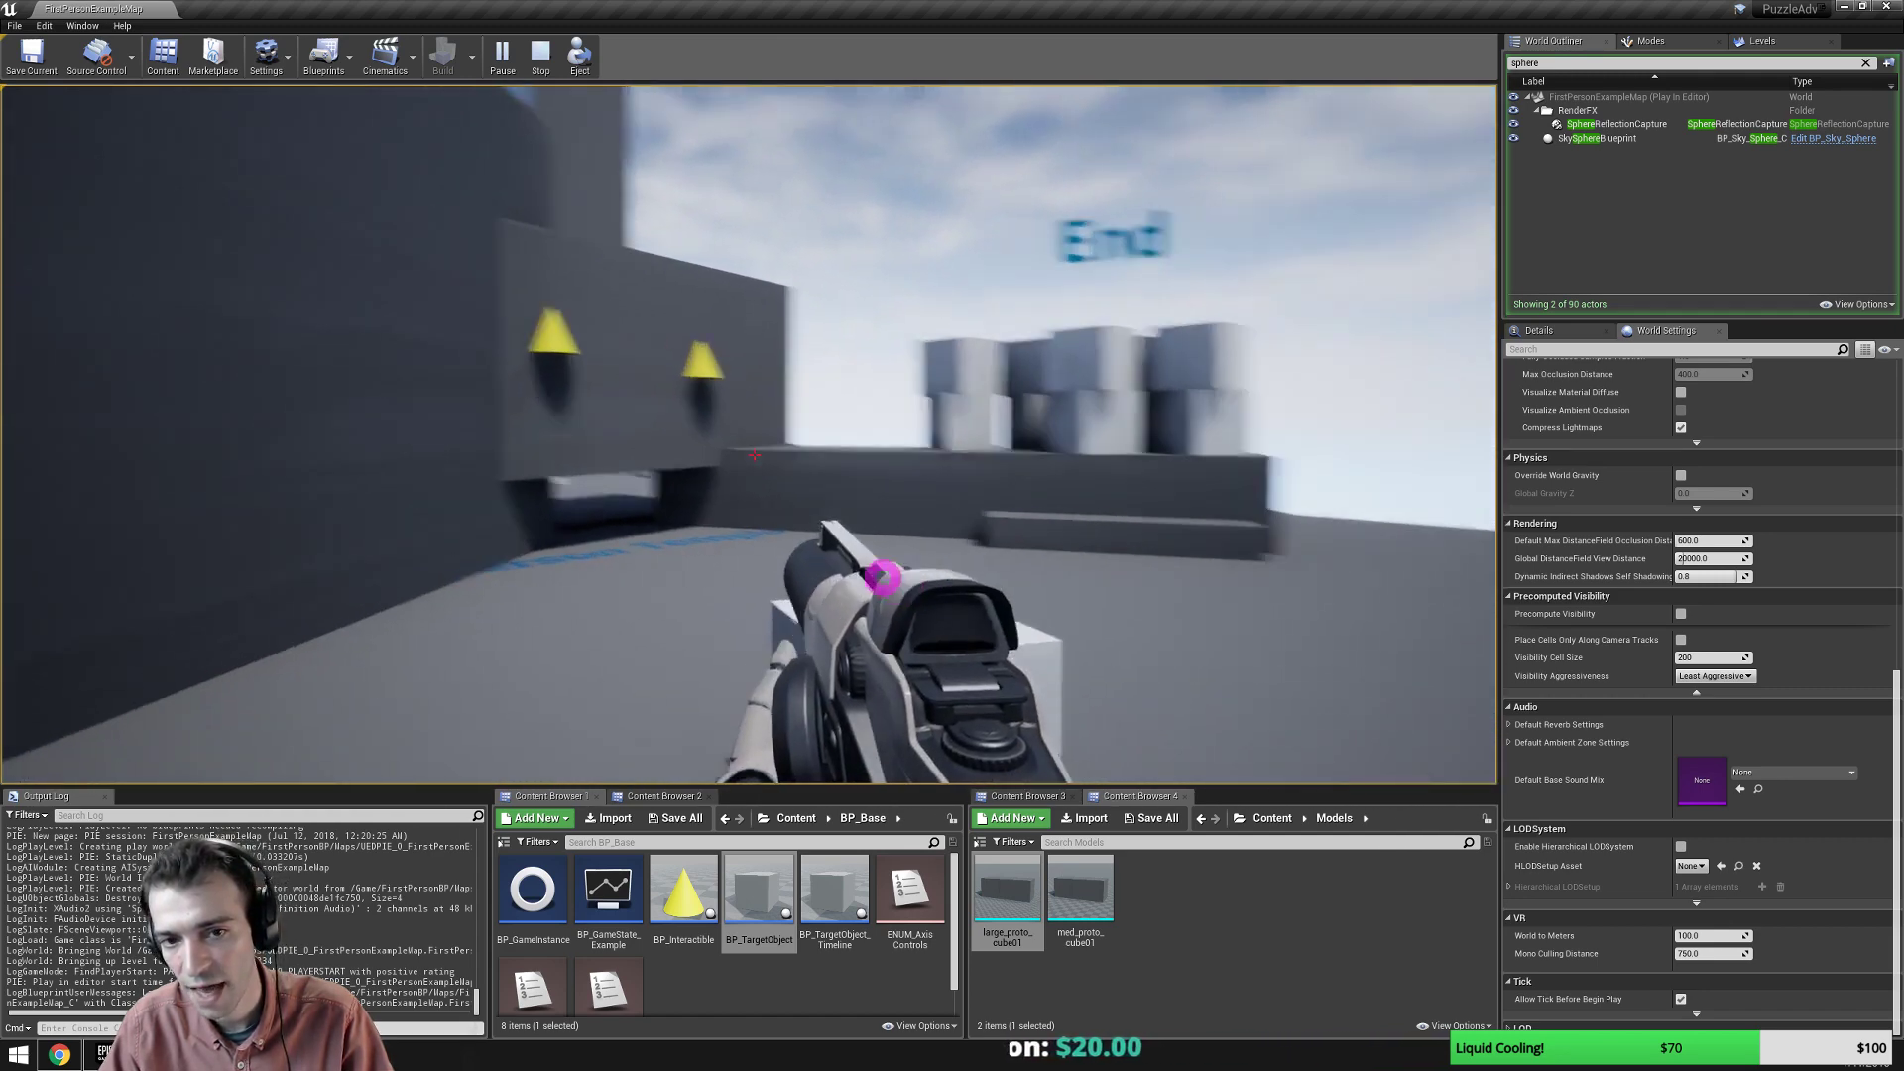
pyautogui.press('d')
pyautogui.press('w')
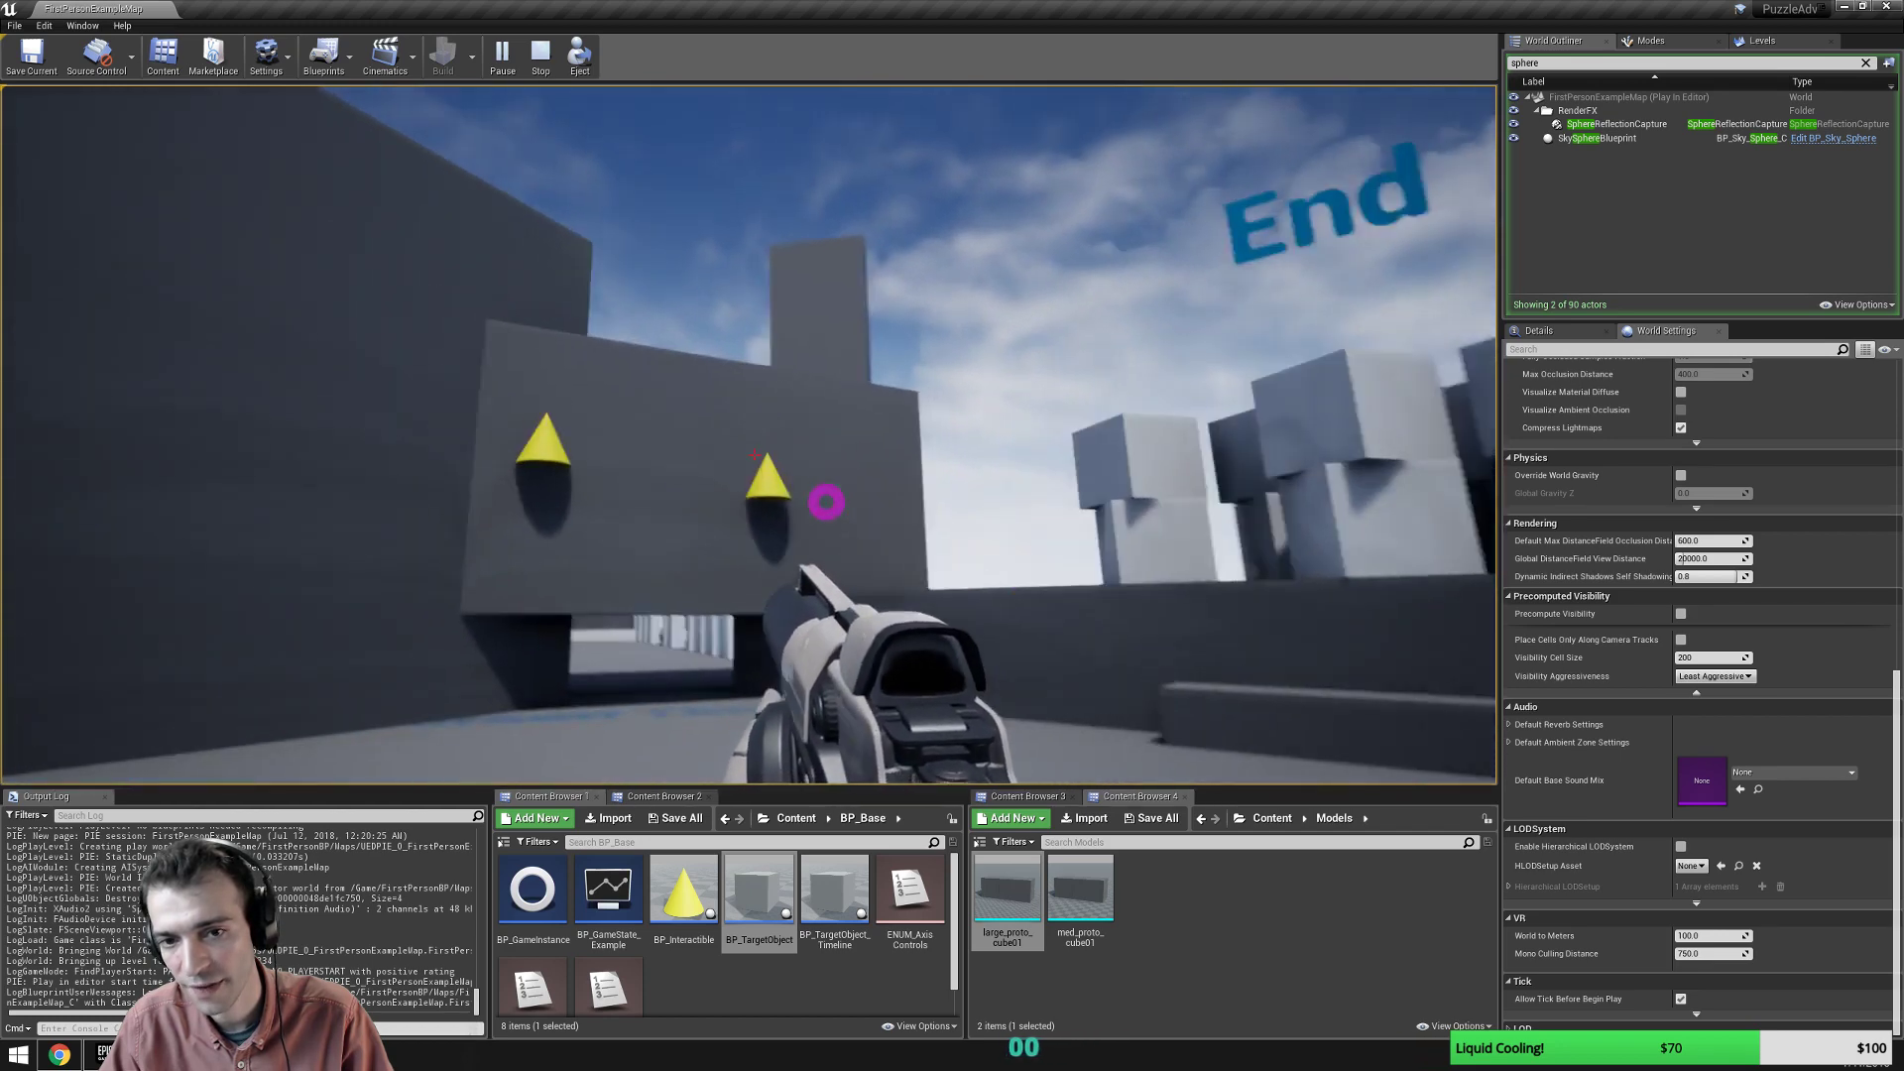
pyautogui.click(755, 454)
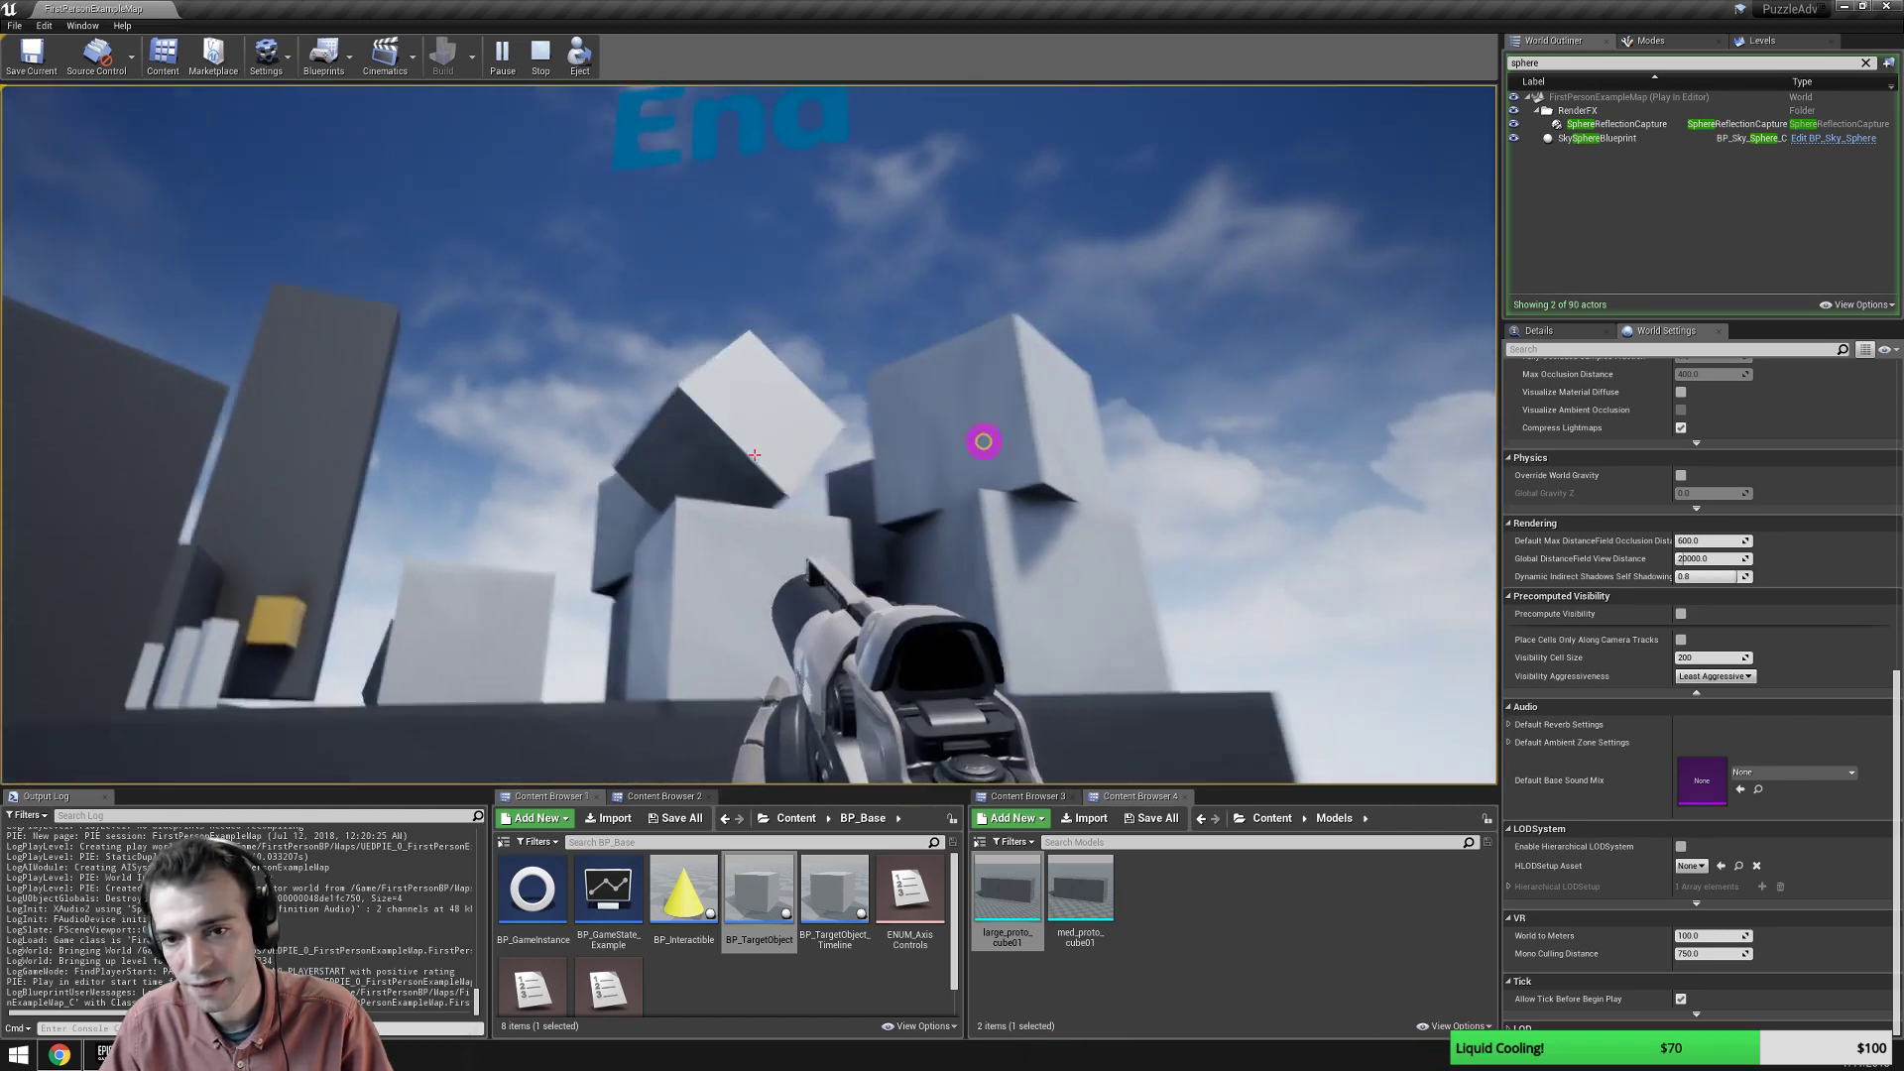
# Shoot at the stacked light blocks beneath the End sign in the playtest and jump toward the cone wall.
pyautogui.click(754, 455)
pyautogui.click(1053, 446)
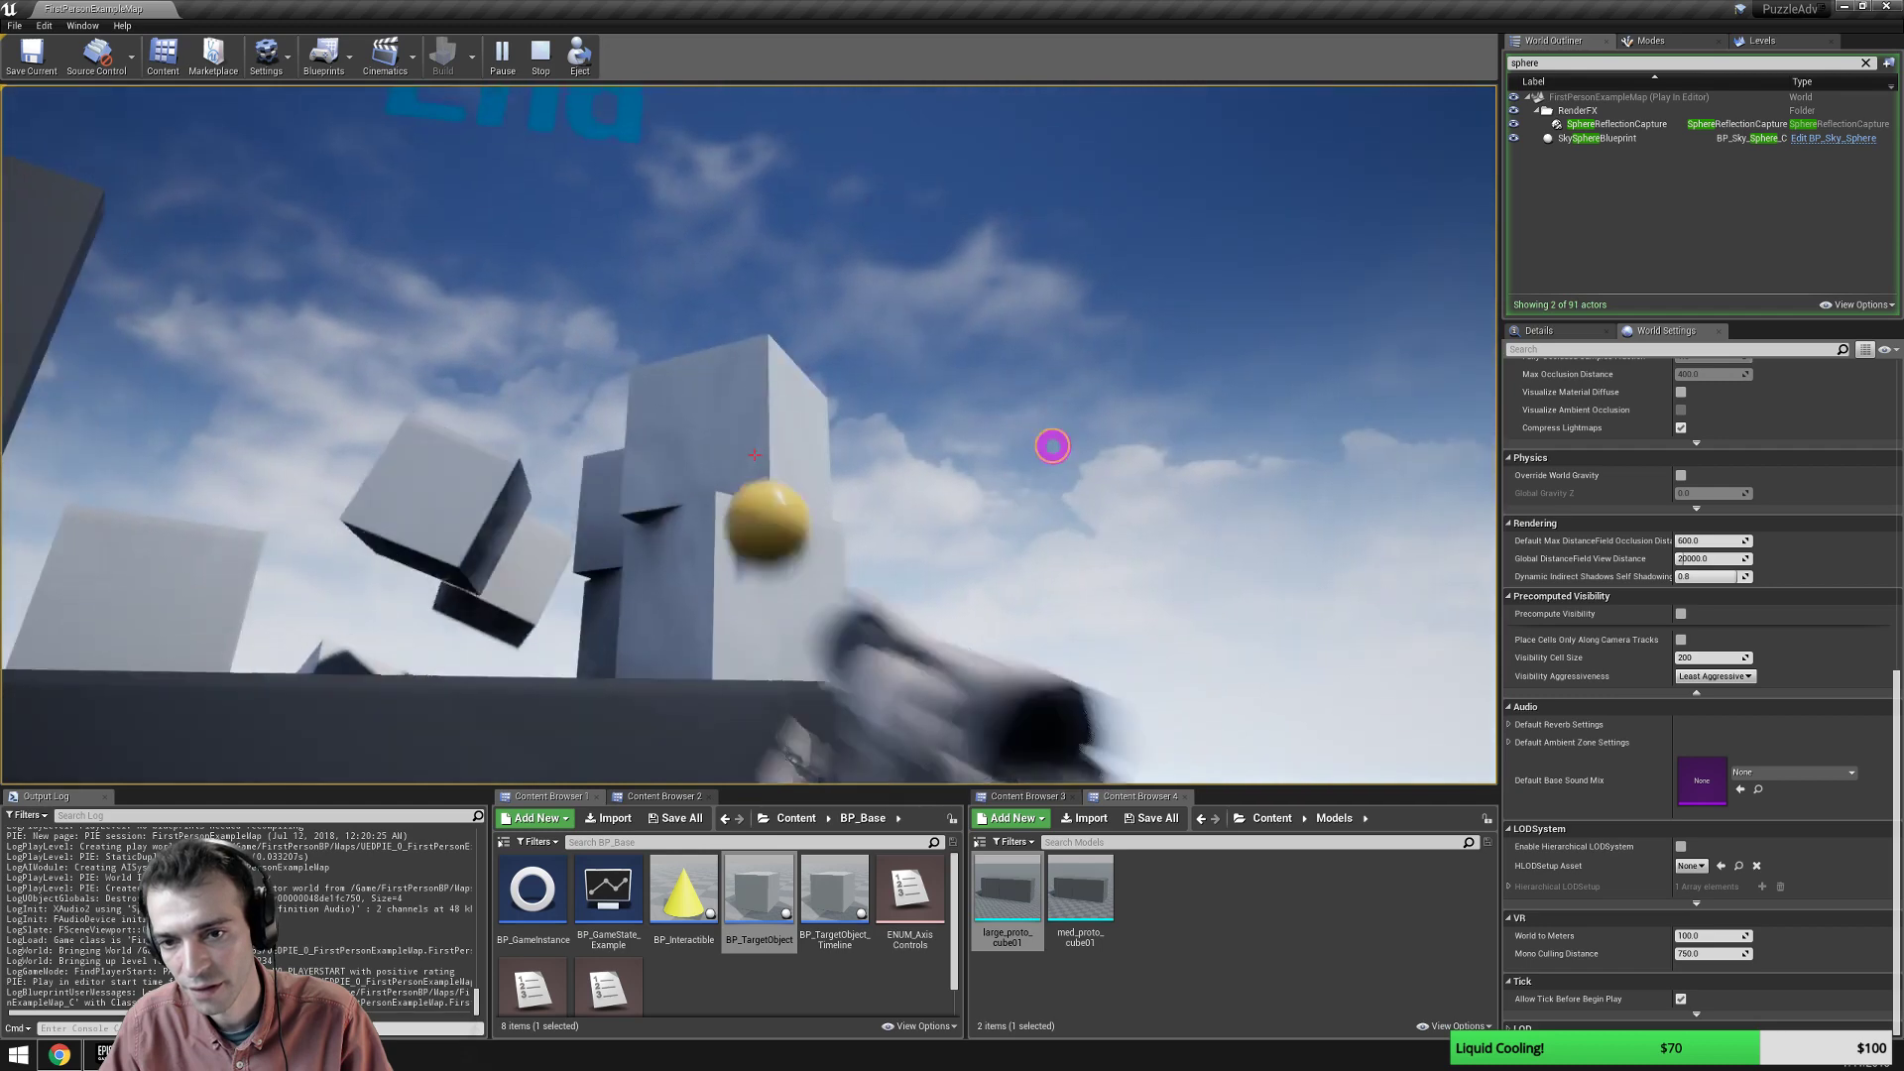
pyautogui.press('w')
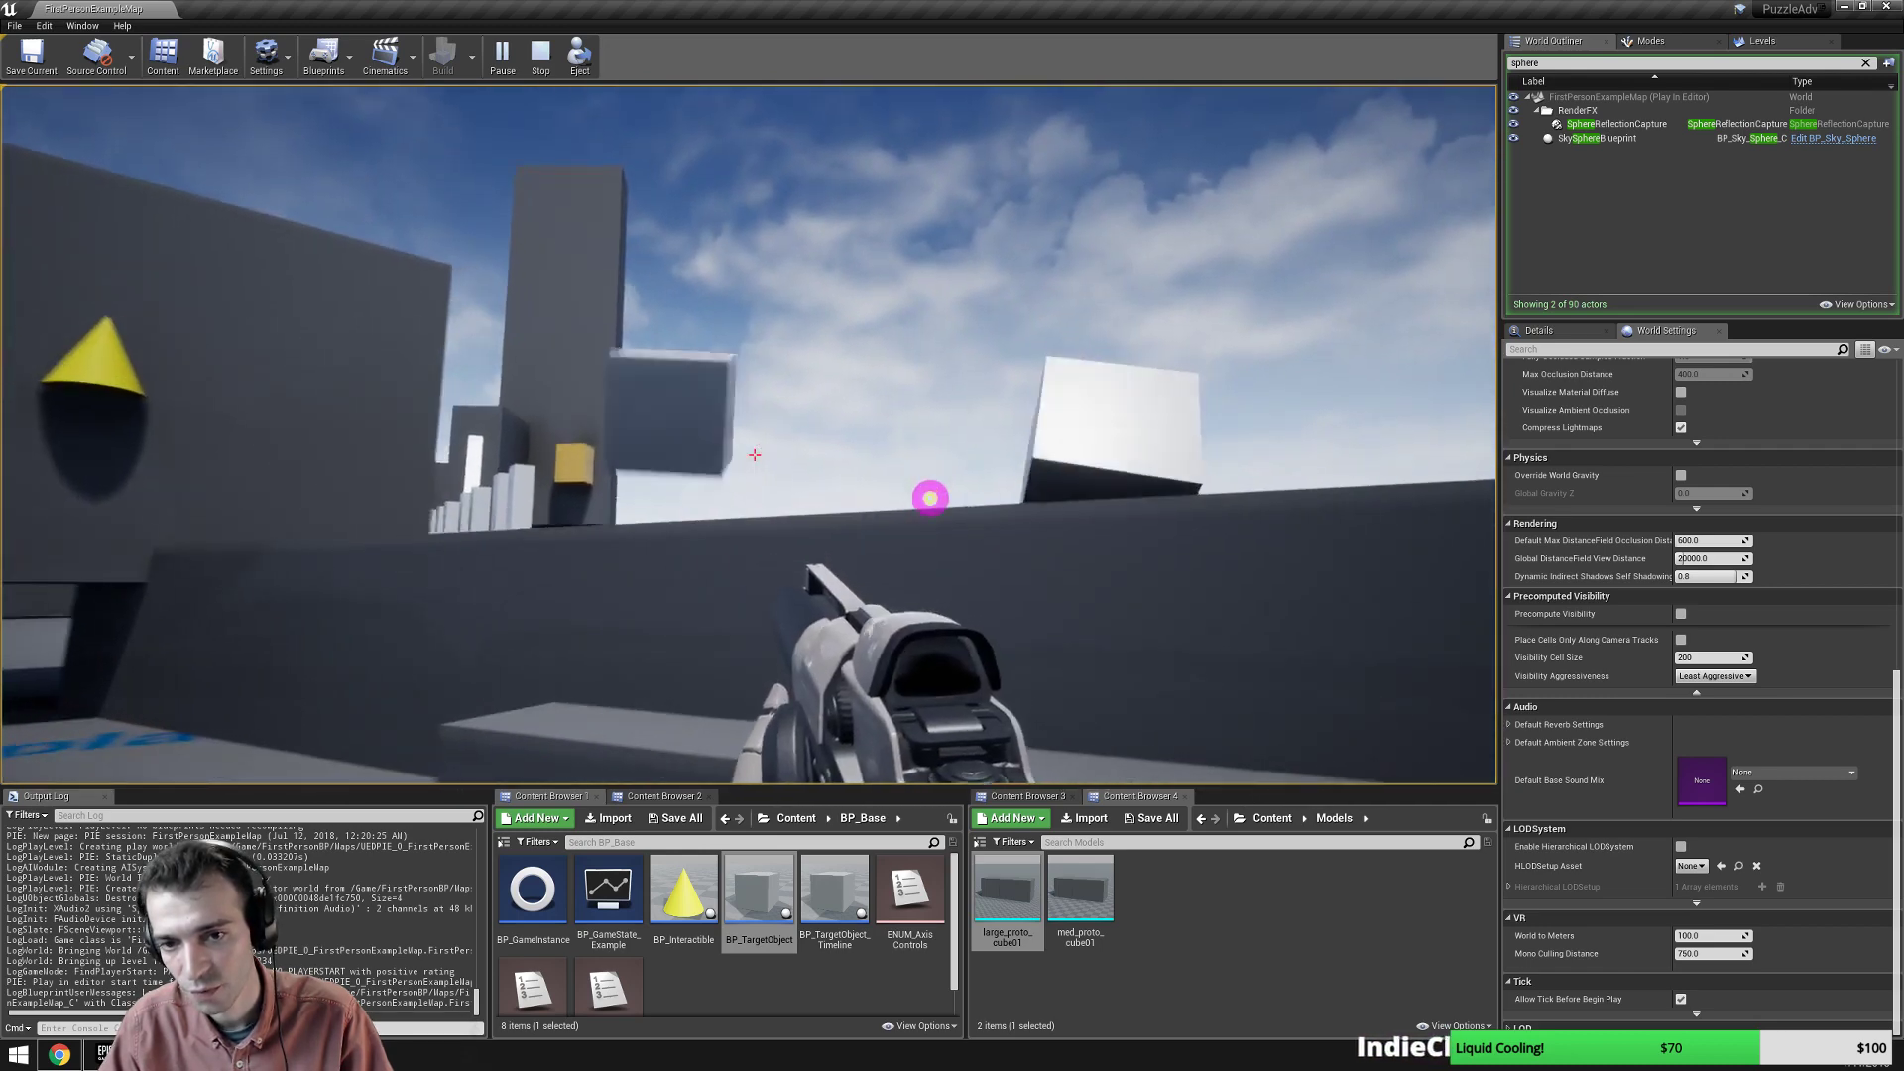
pyautogui.press('space')
pyautogui.press('w')
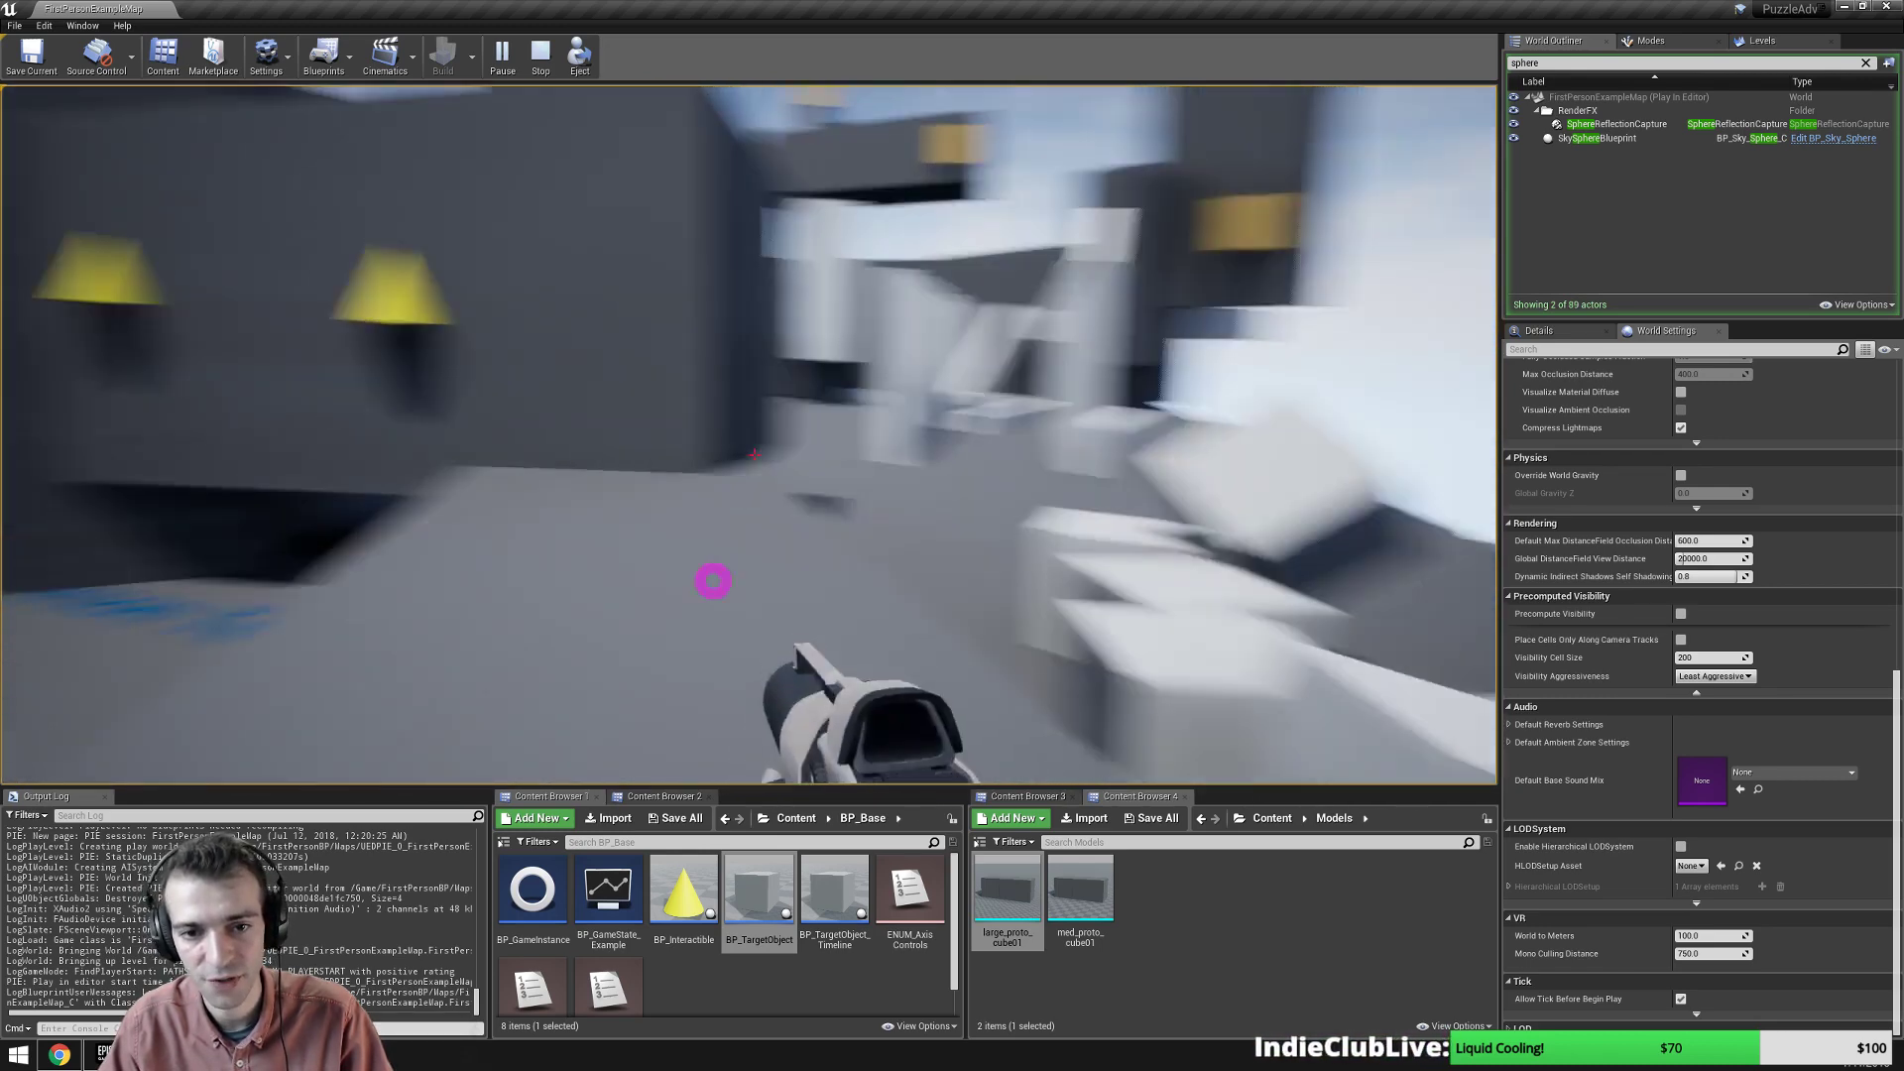
# Playtest the dark block with two cones, walking around it and using its cones to turn it upright.
pyautogui.press('w')
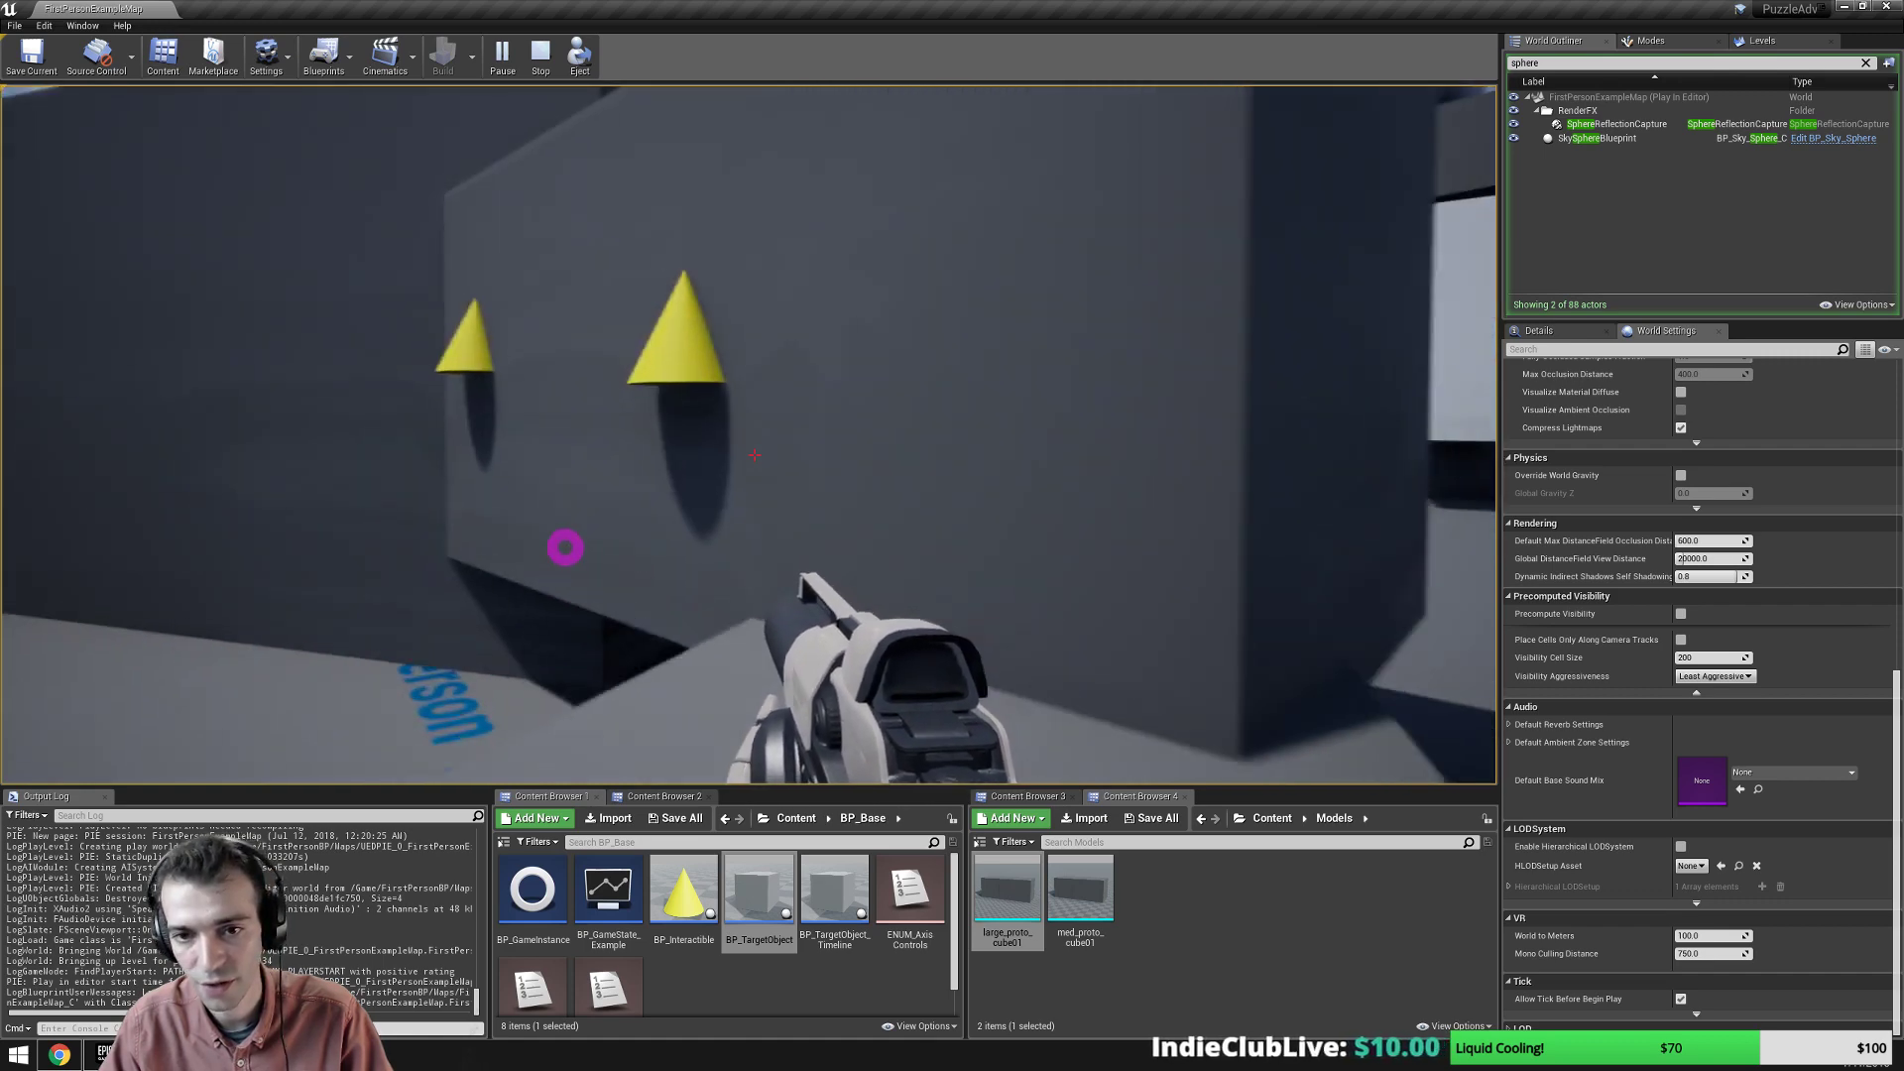
pyautogui.press('s')
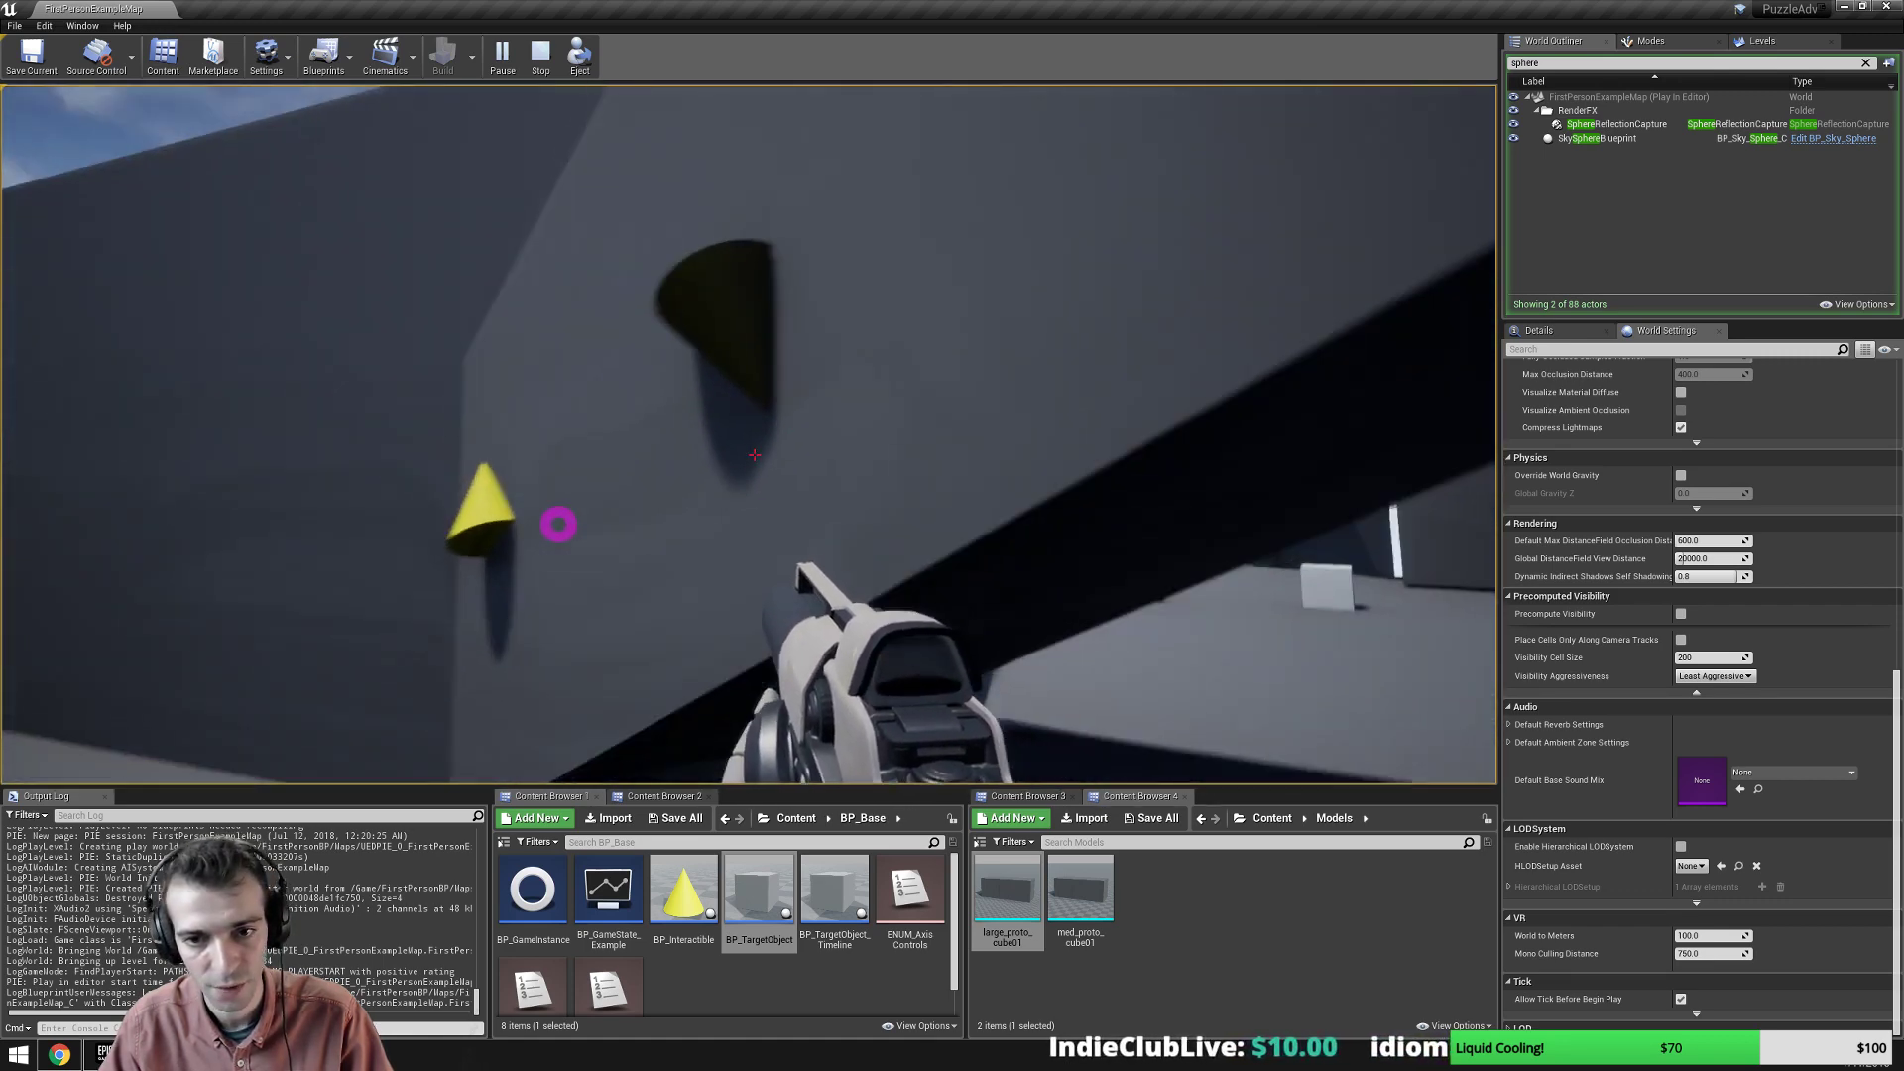
pyautogui.press('w')
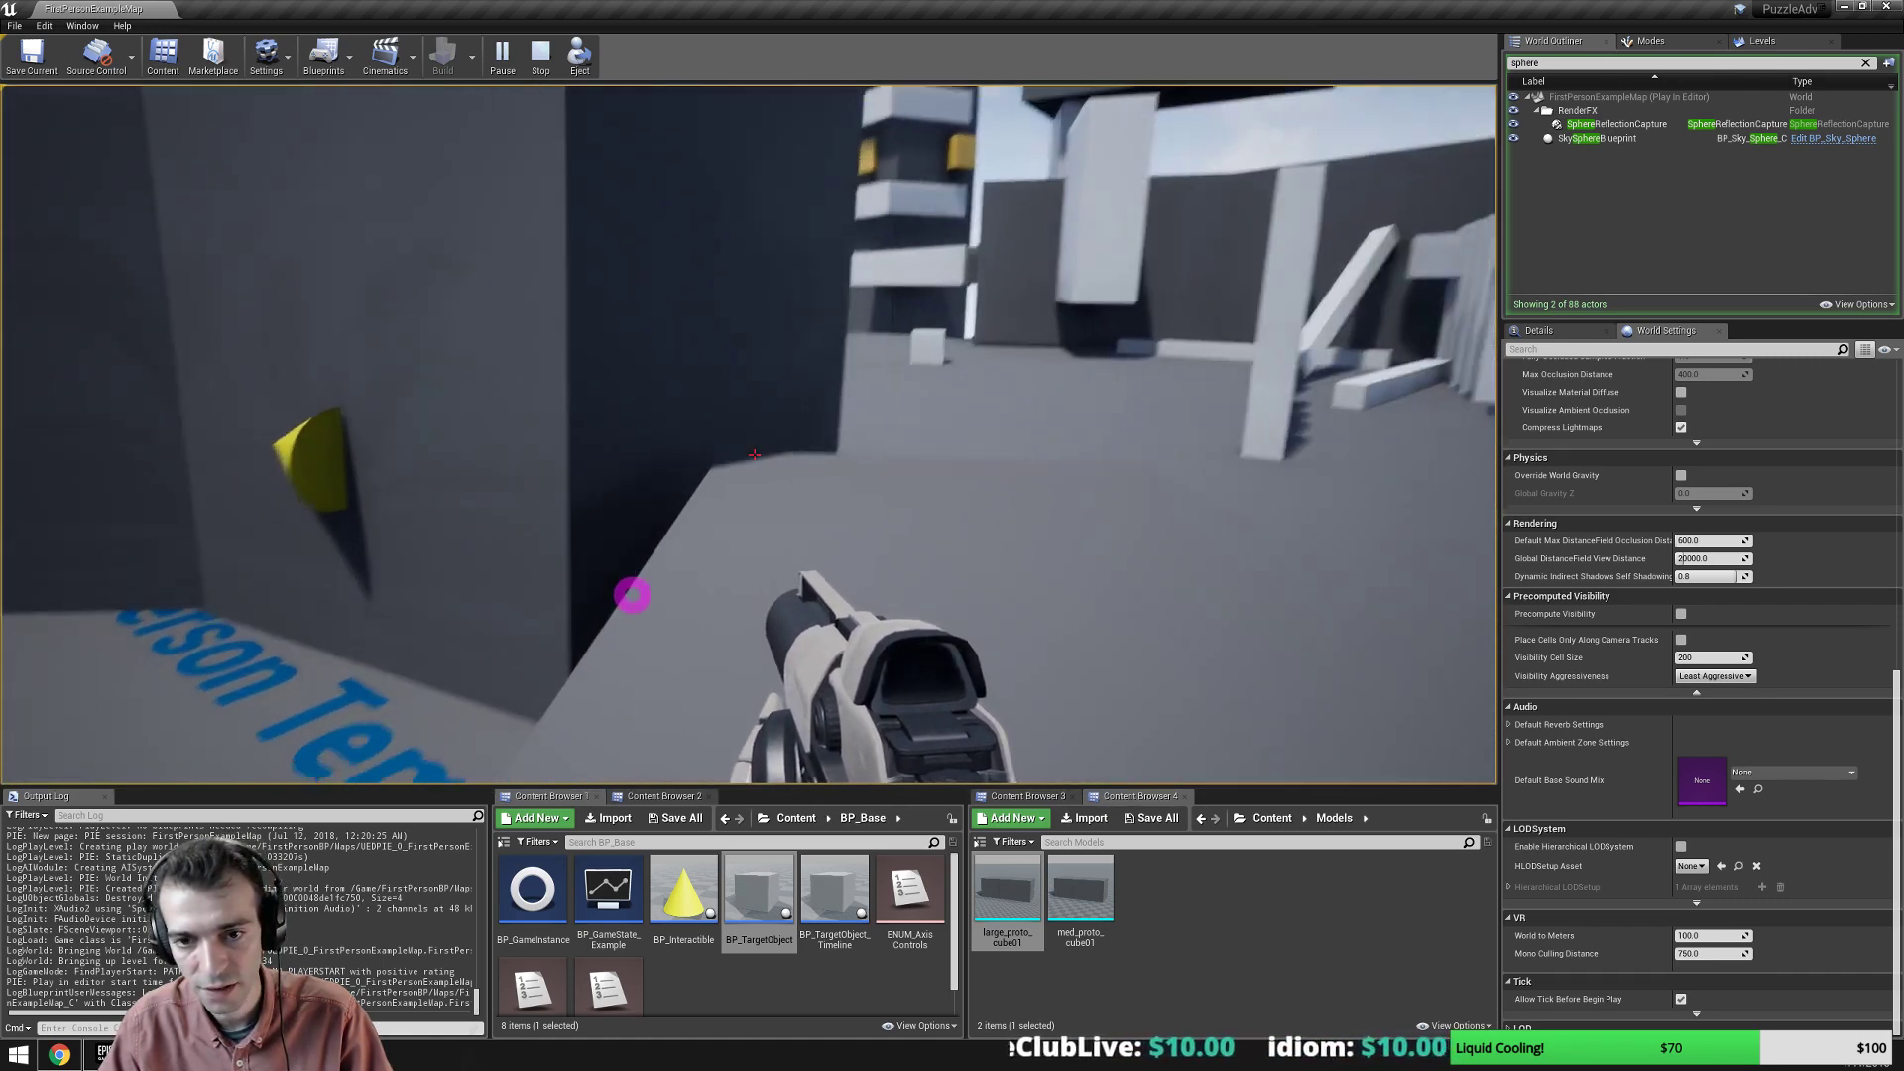
pyautogui.press('w')
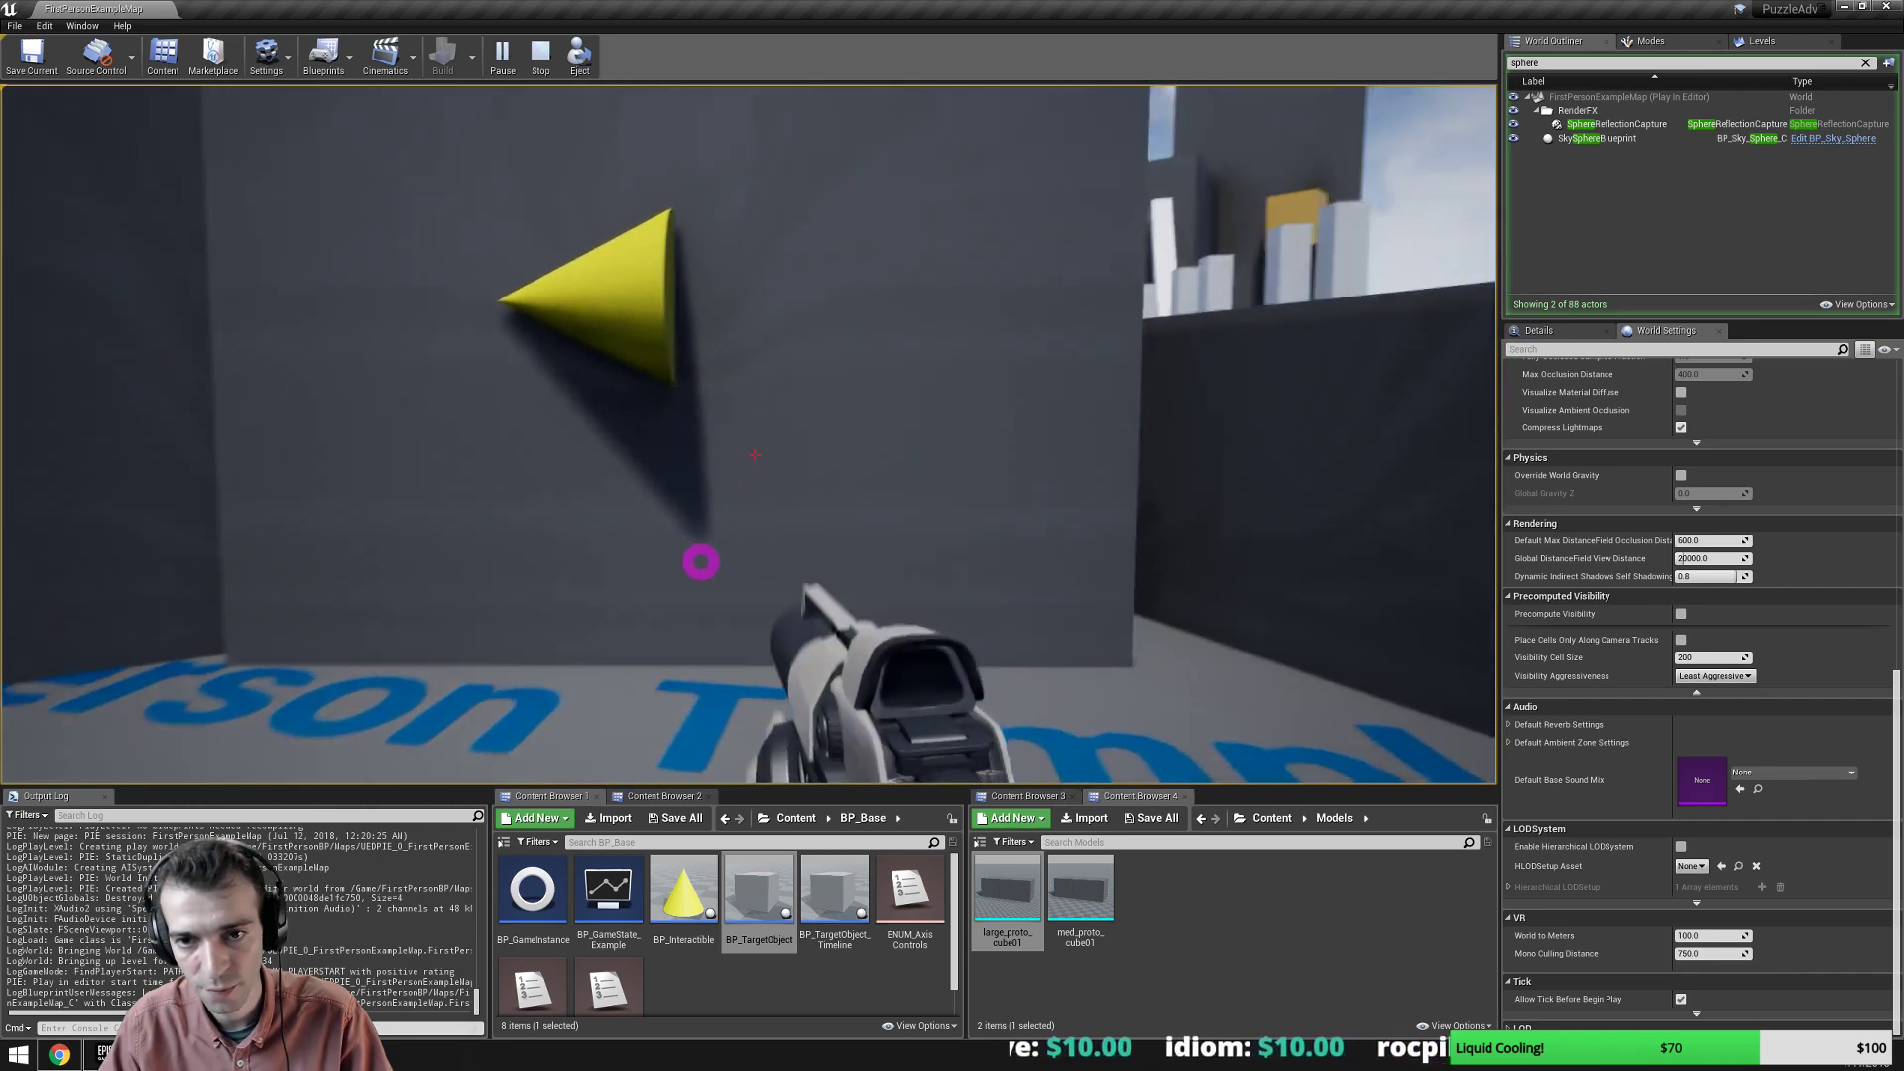
pyautogui.press('s')
pyautogui.press('s')
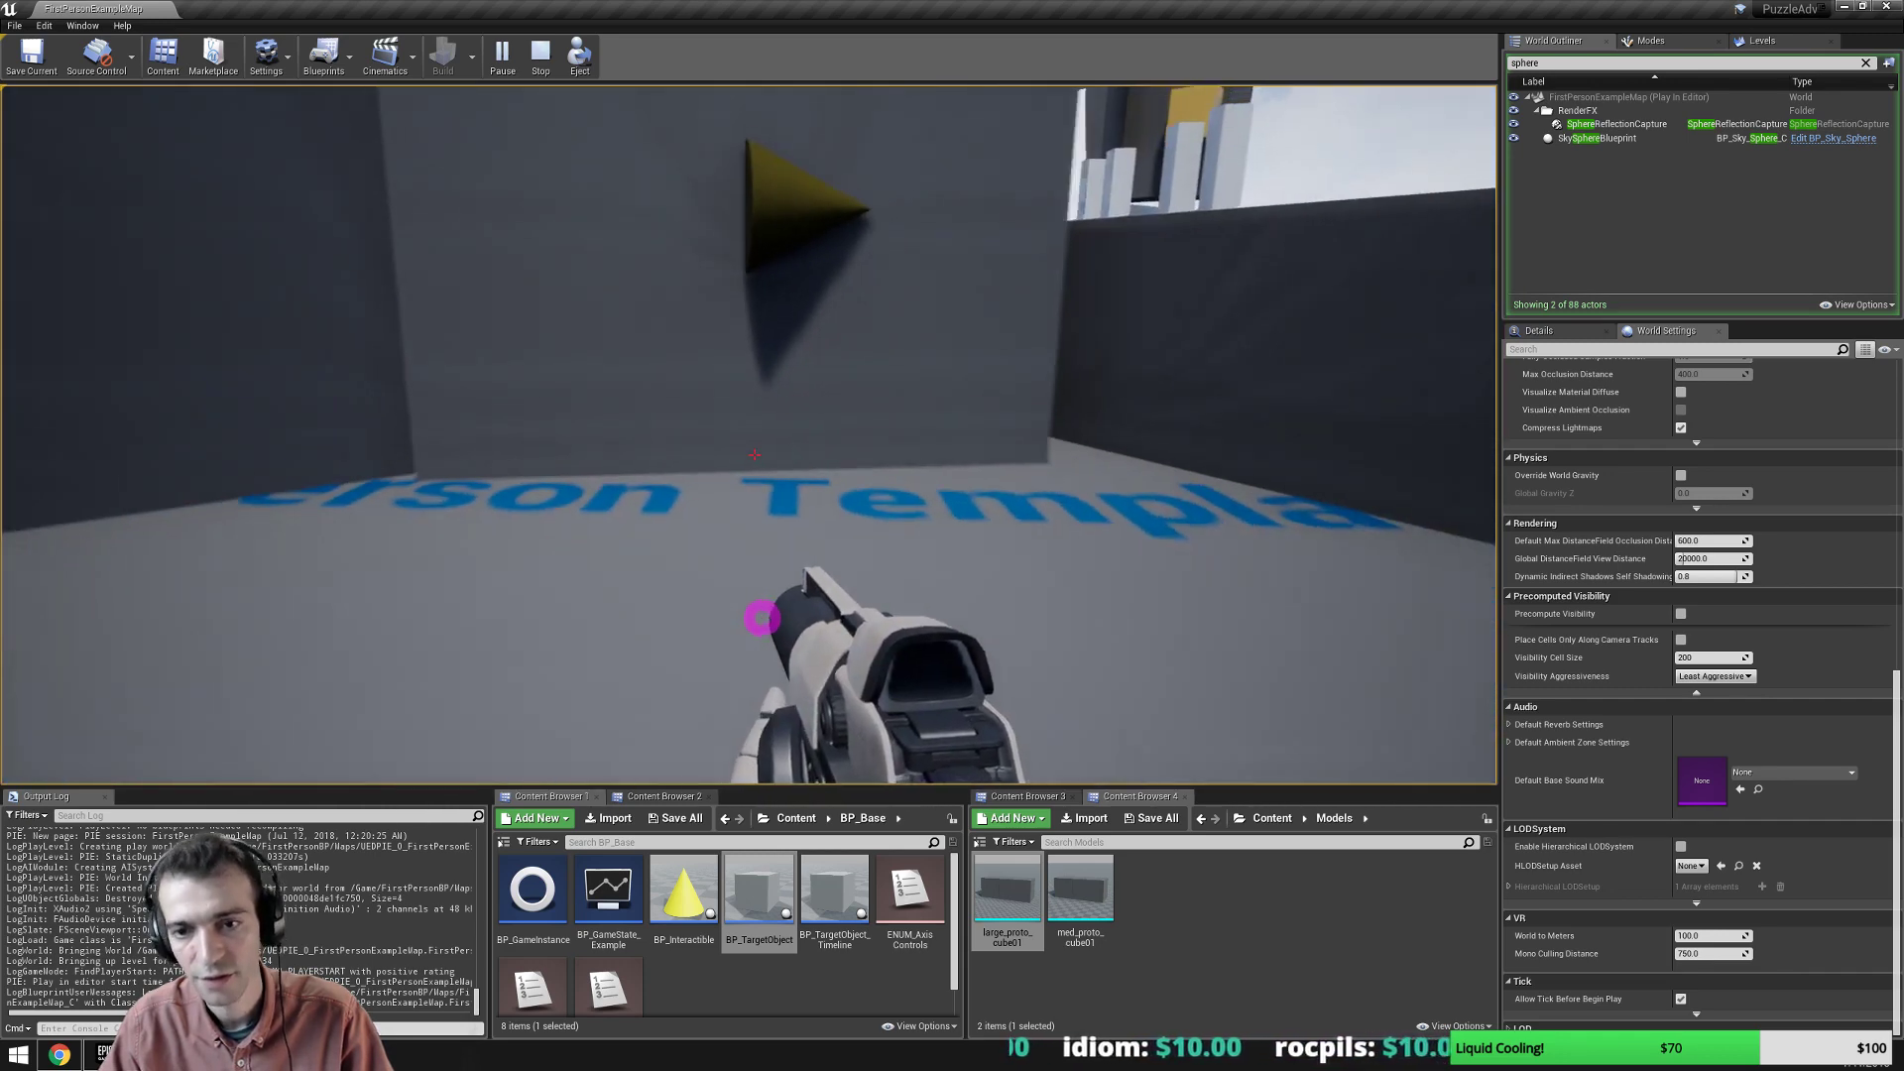
pyautogui.press('s')
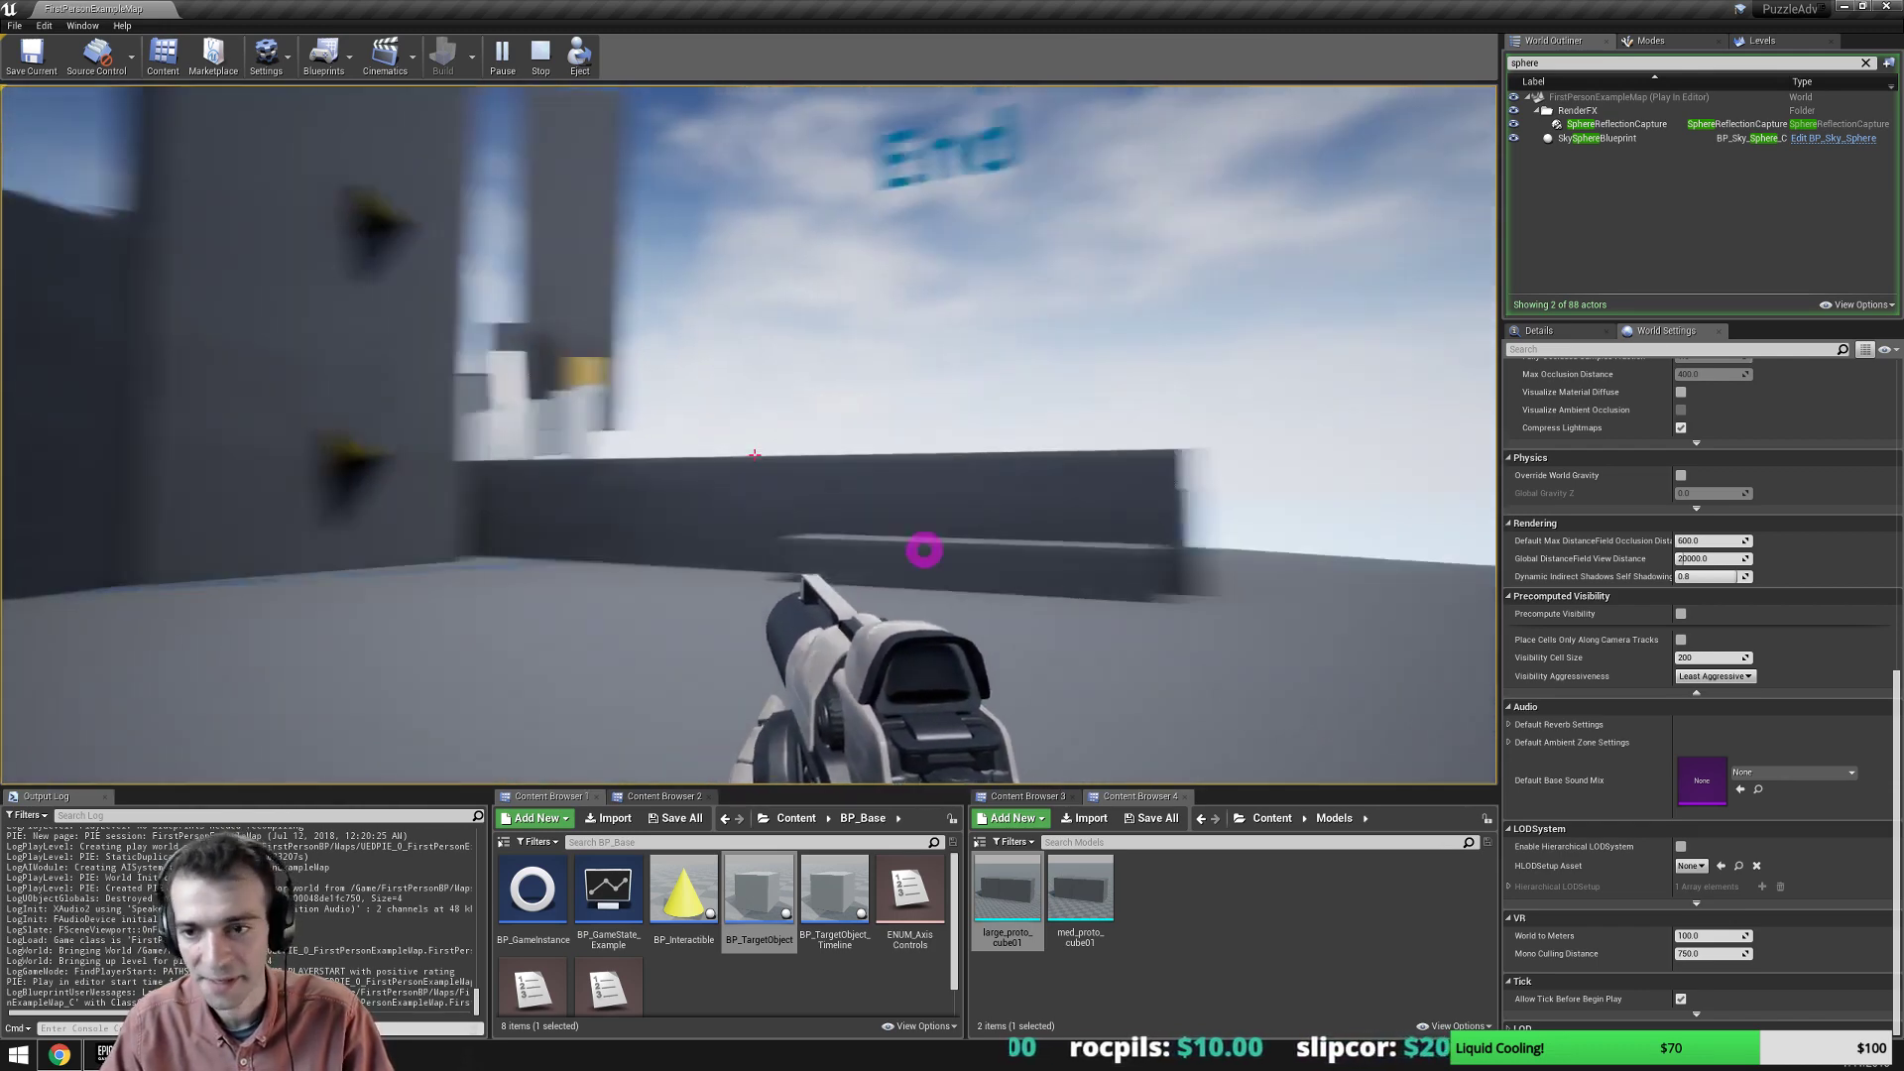
# Walk out past the low dark wall and fire at the light blocks beyond it.
pyautogui.press('d')
pyautogui.press('w')
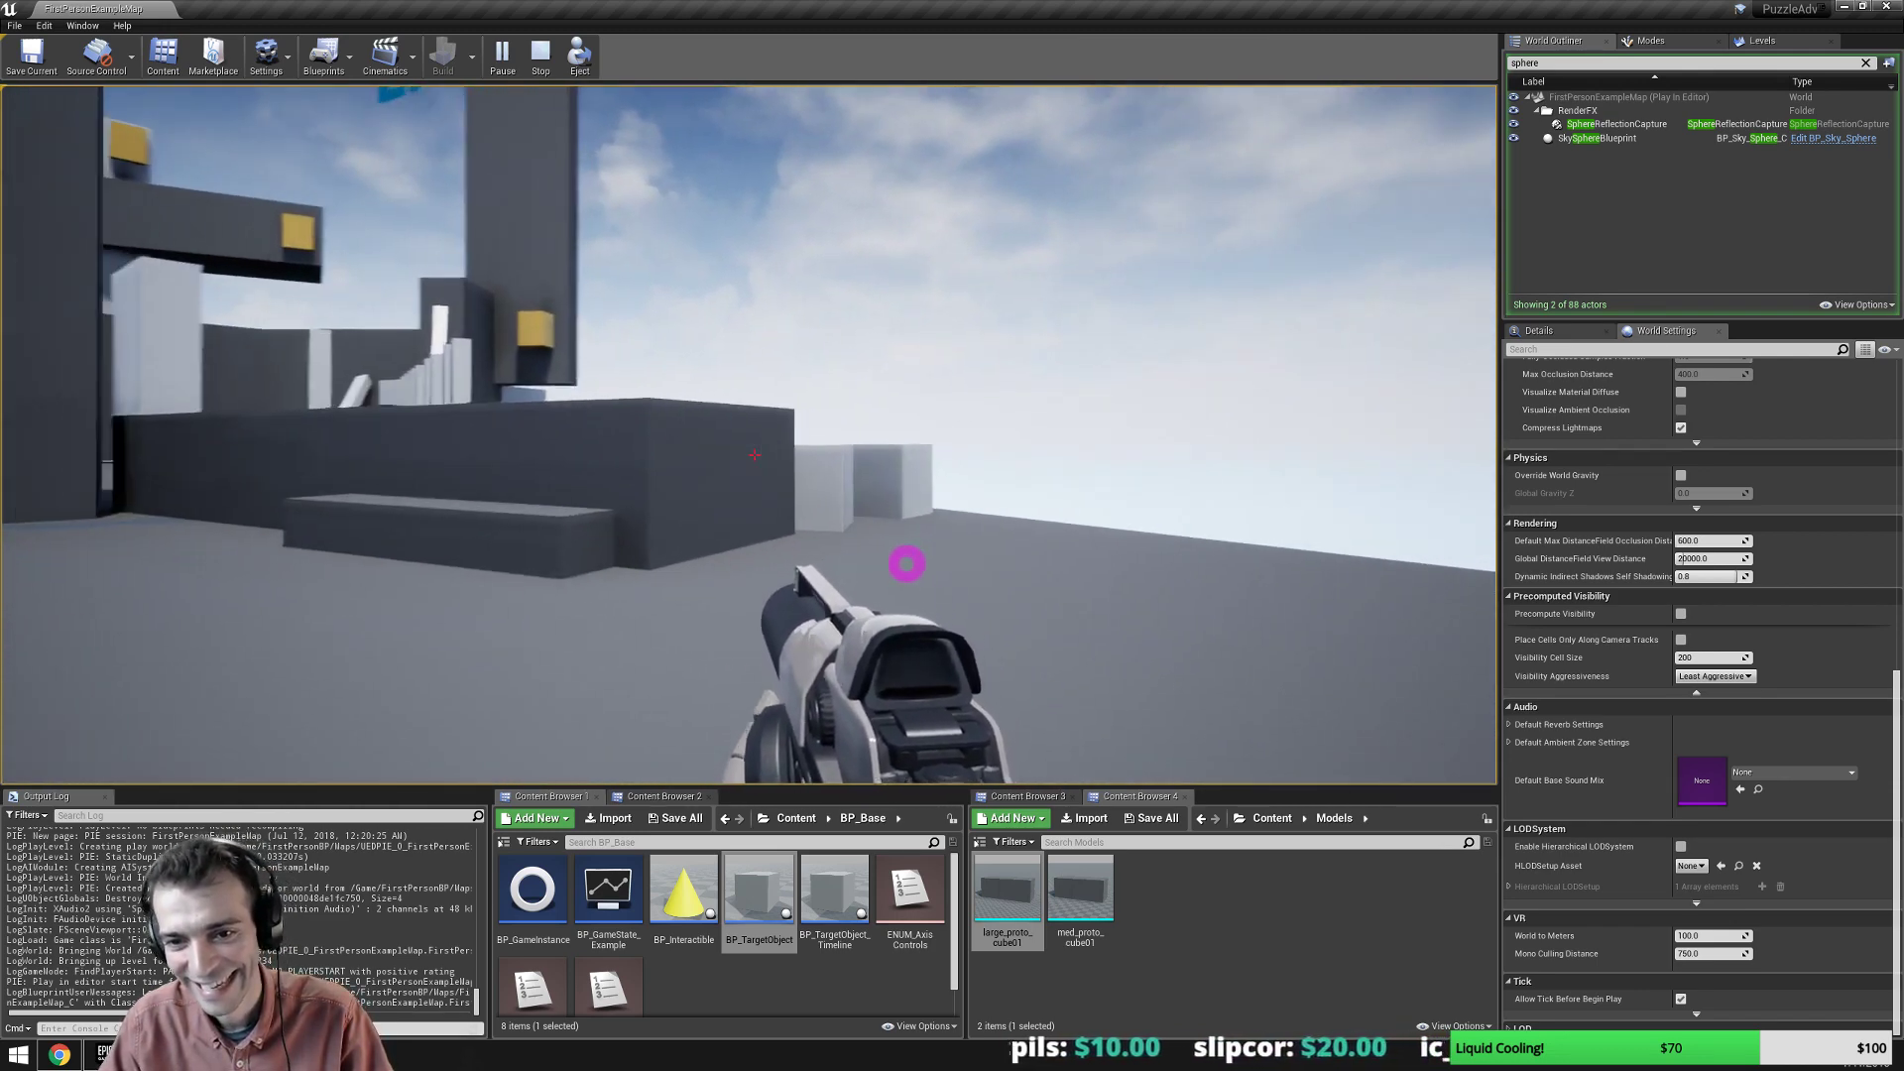
pyautogui.click(883, 564)
pyautogui.click(841, 574)
pyautogui.press('a')
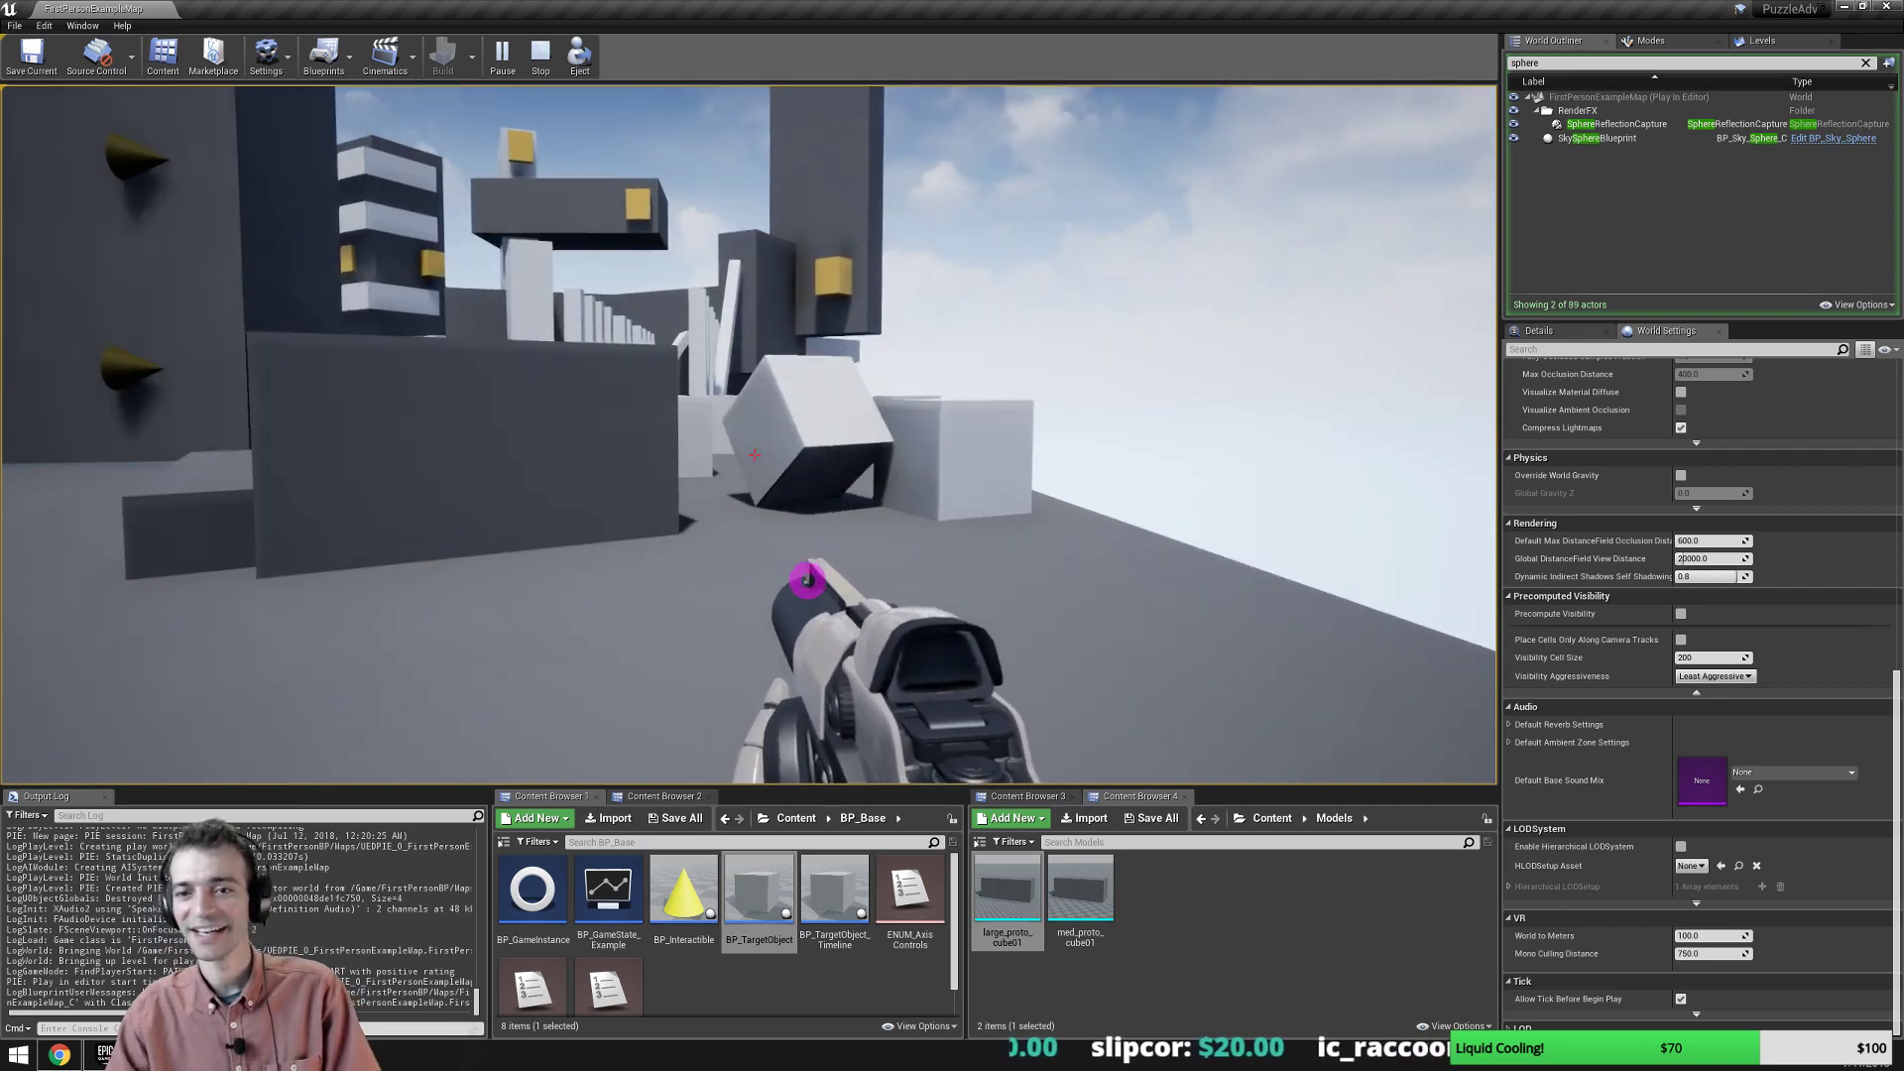
# Strafe back to view the upright cone block beside the large wall and stop the playtest.
pyautogui.press('a')
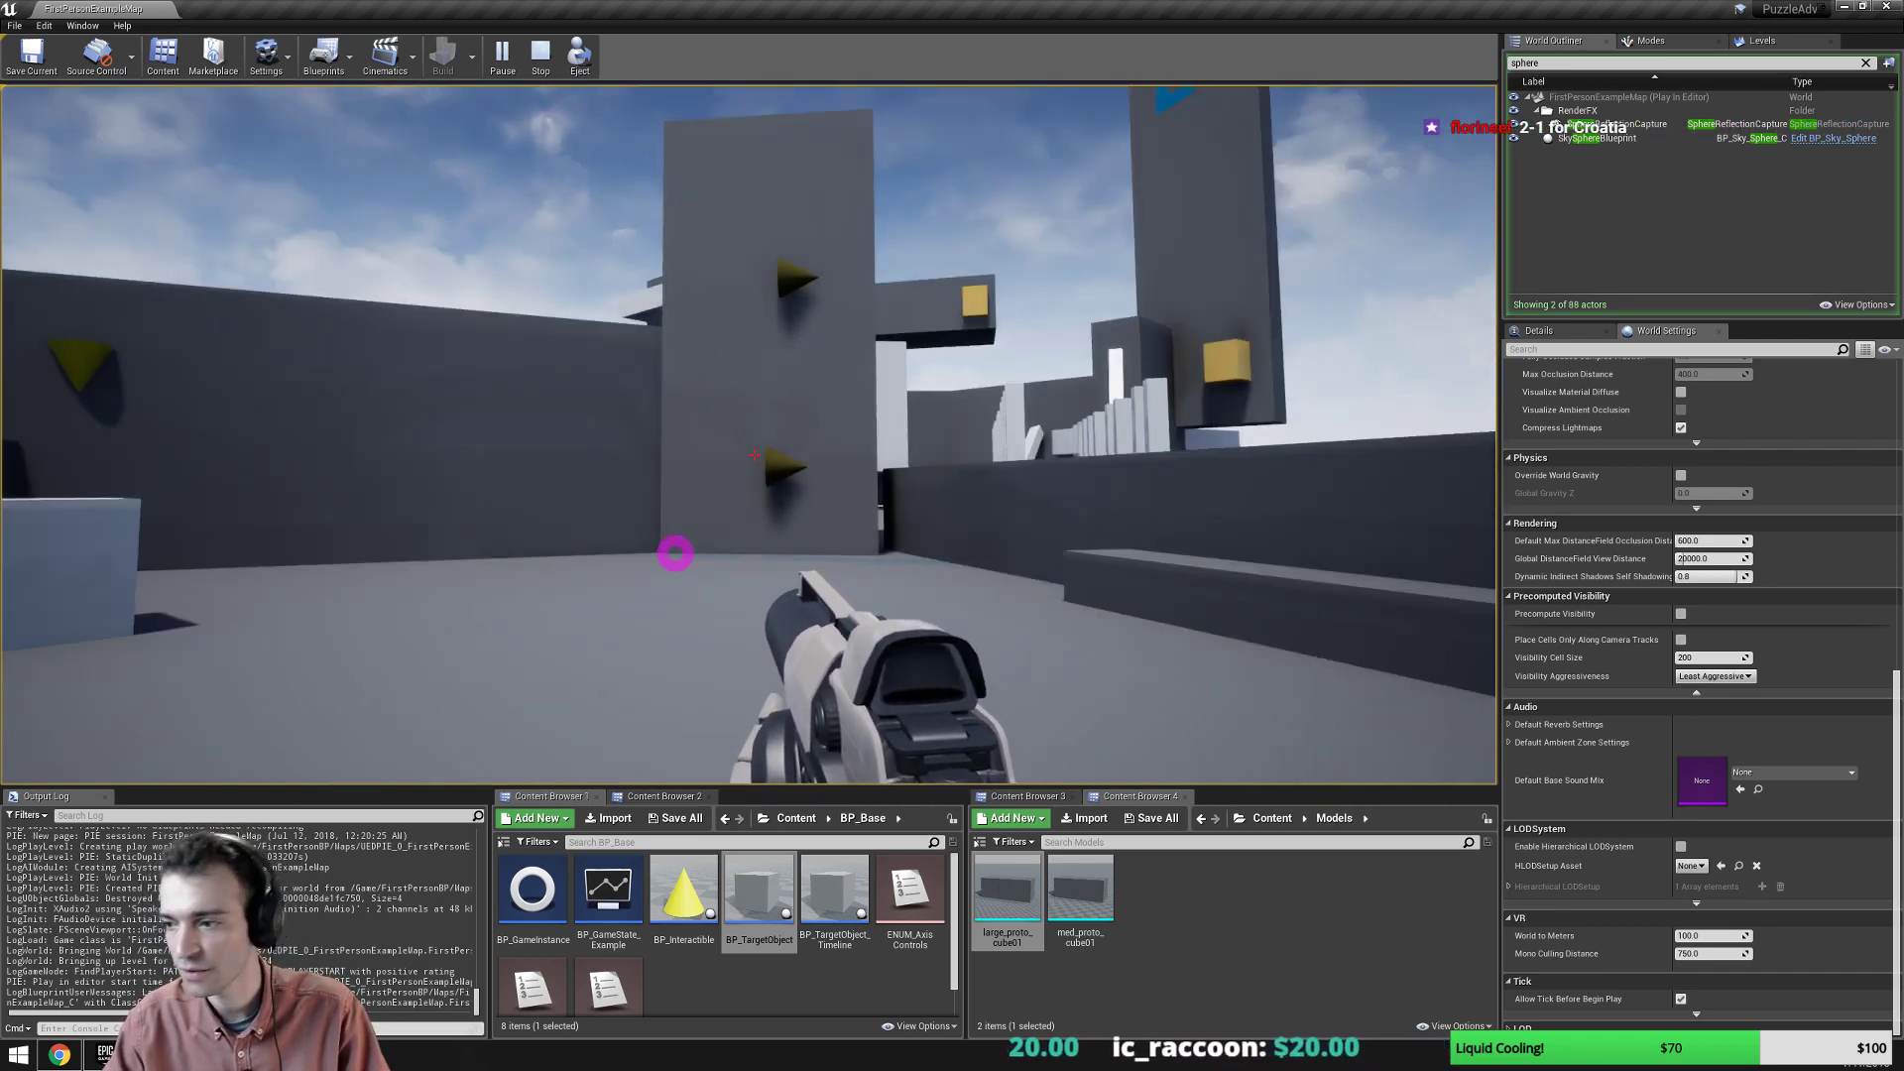
pyautogui.press('a')
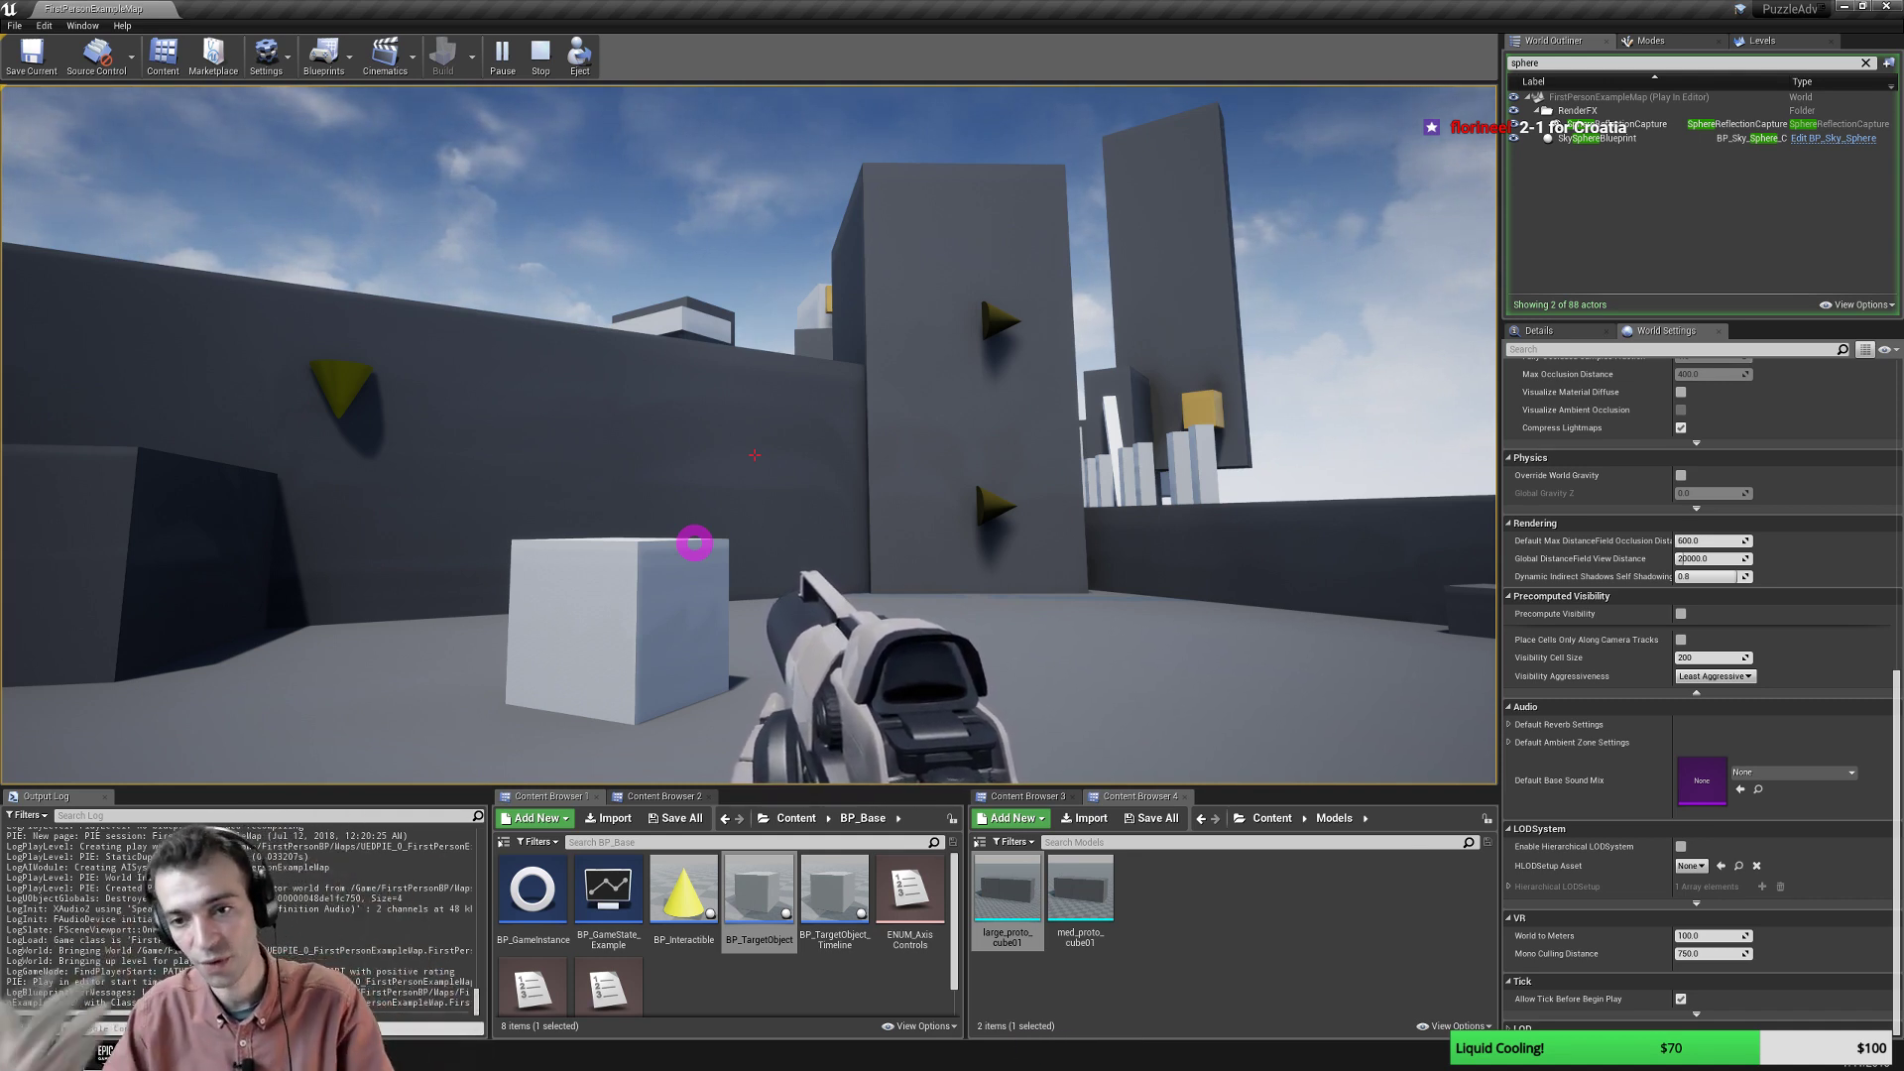
pyautogui.press('a')
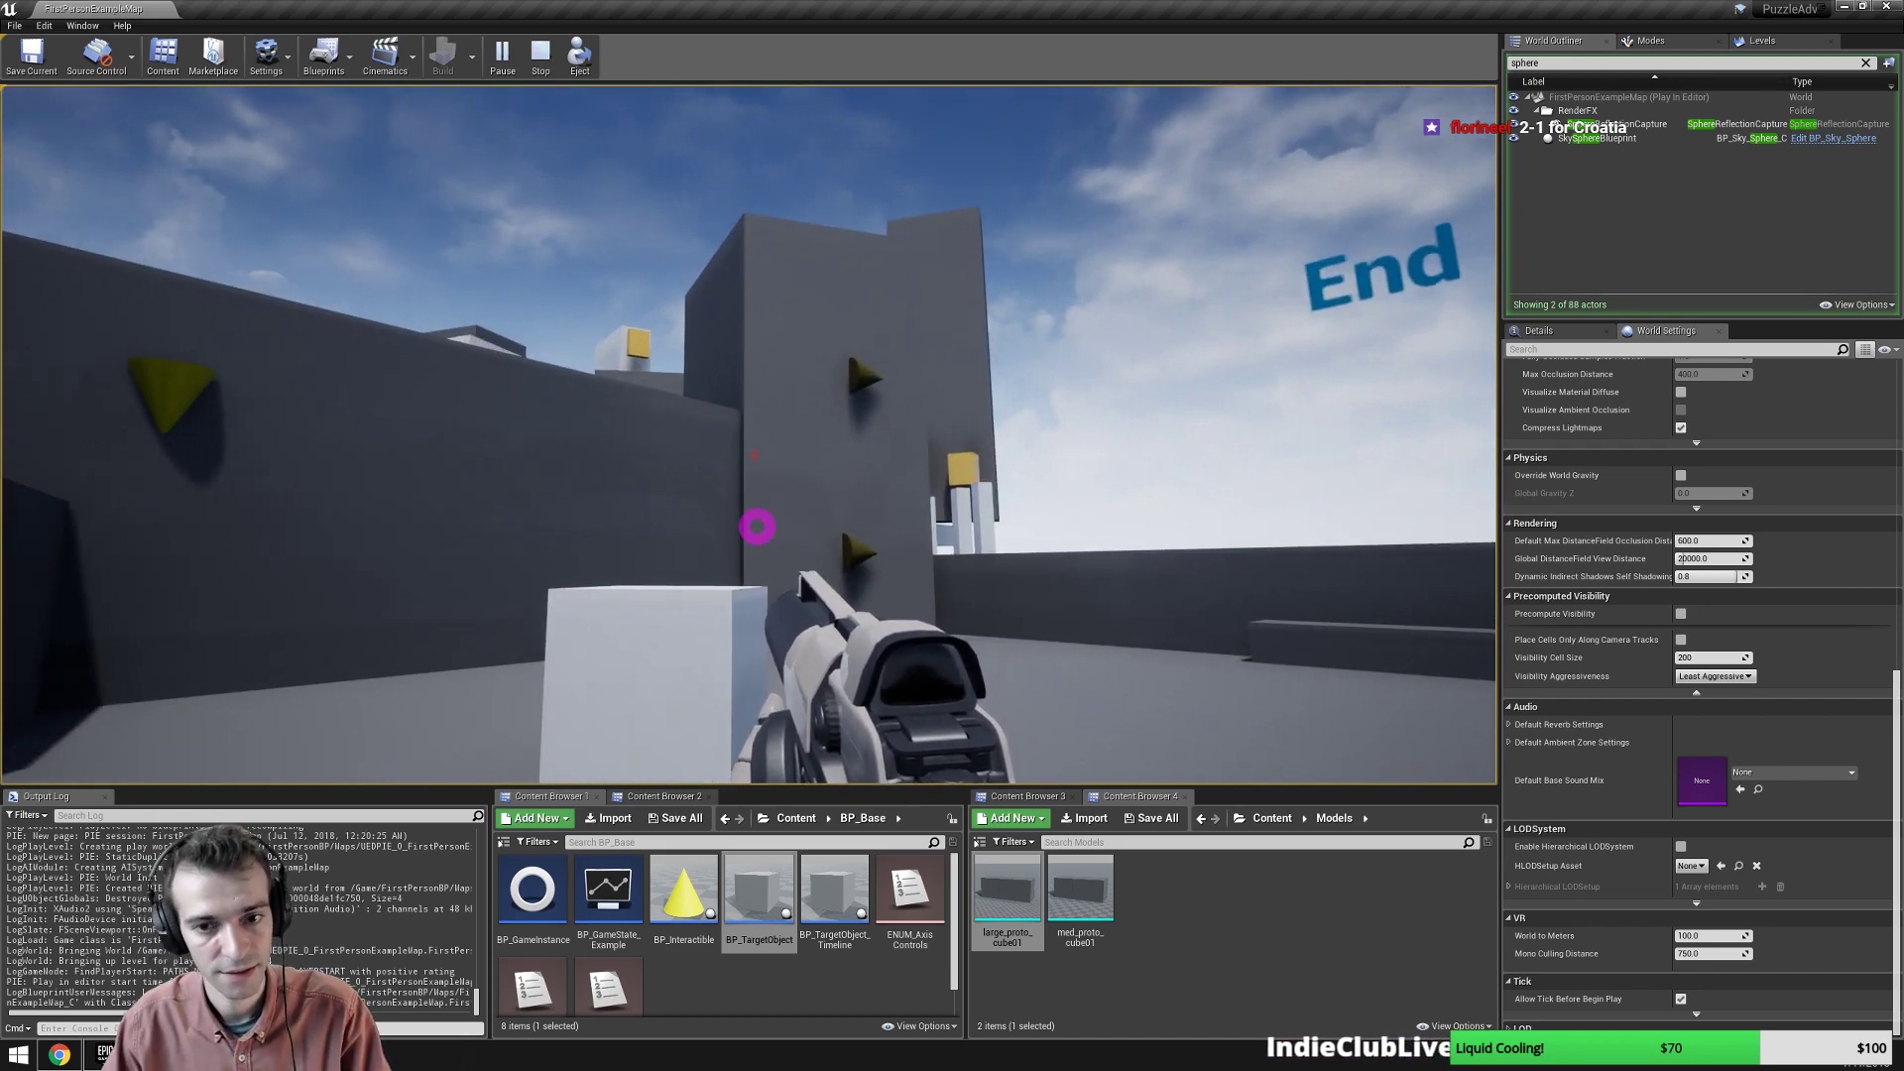
pyautogui.press('Escape')
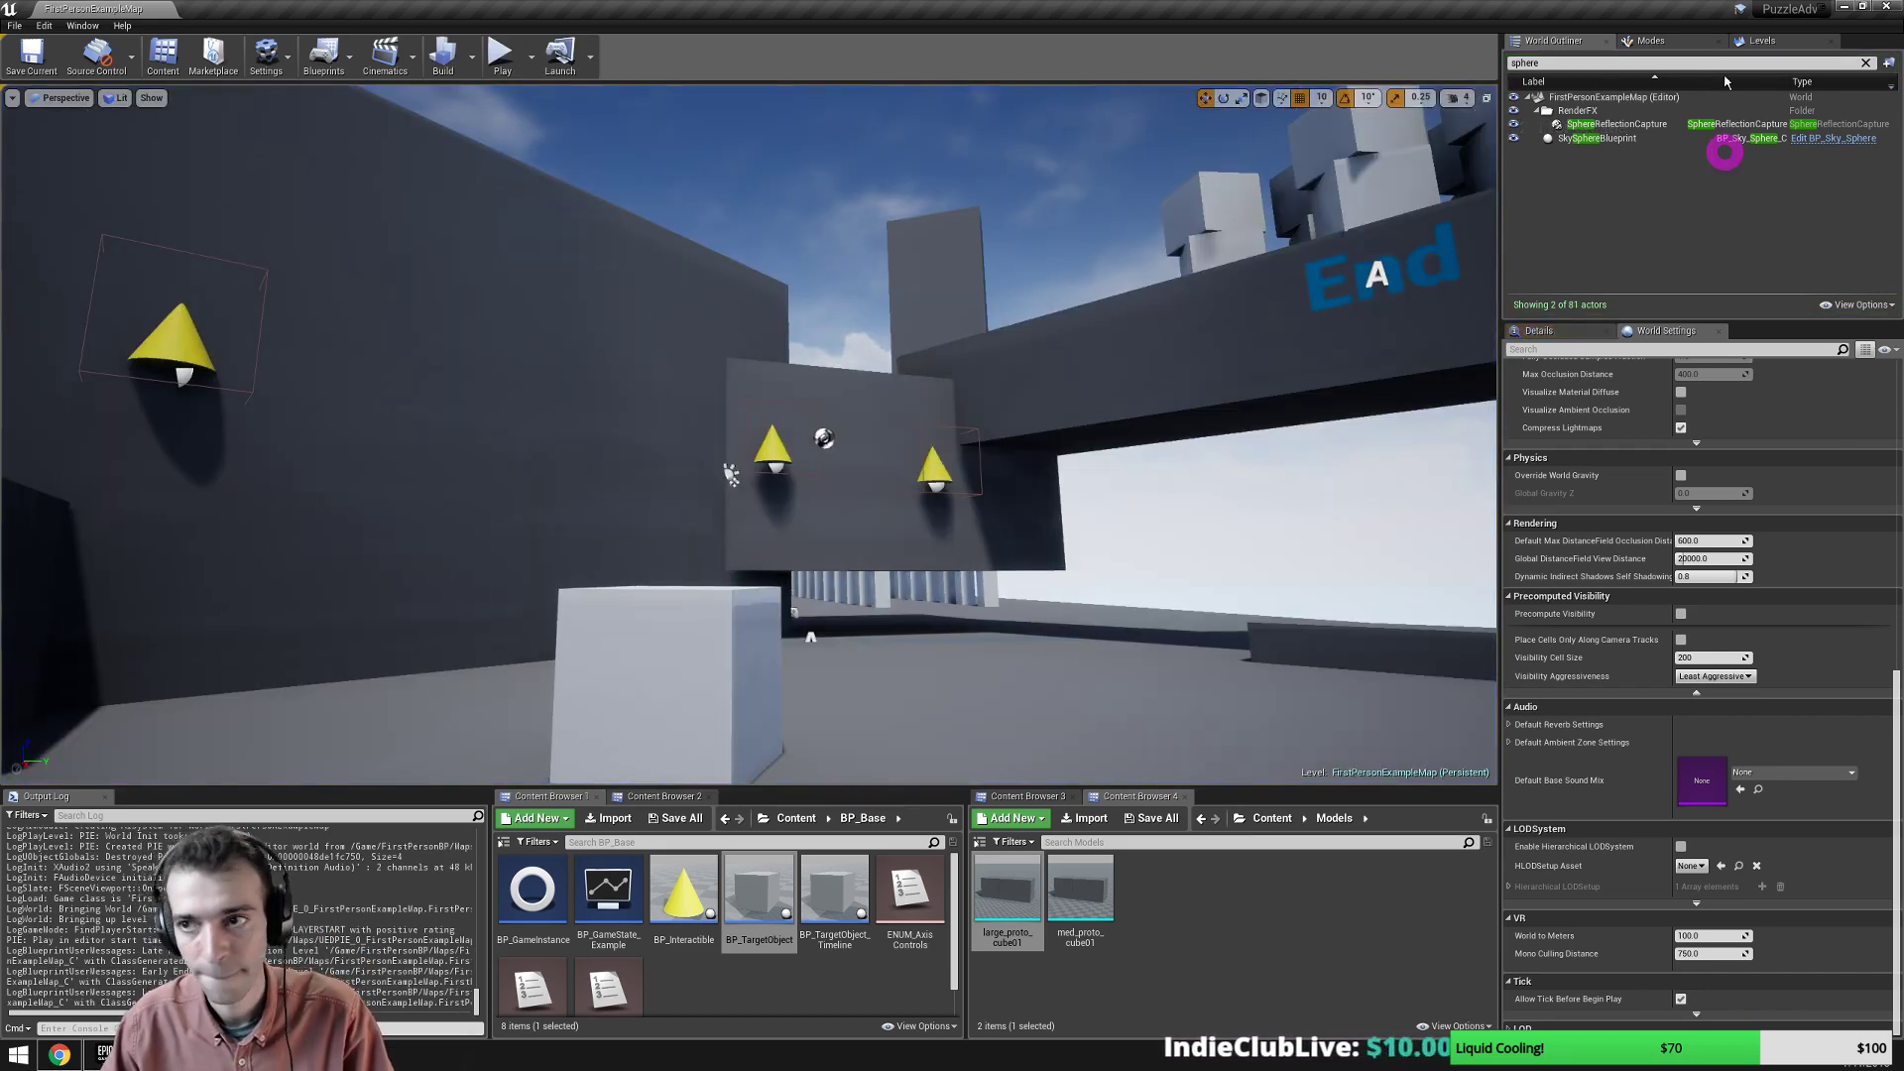
# Switch to the Epic Games Launcher, open the IsometricRPG project and clear the Message Log window out of the way.
pyautogui.click(1882, 8)
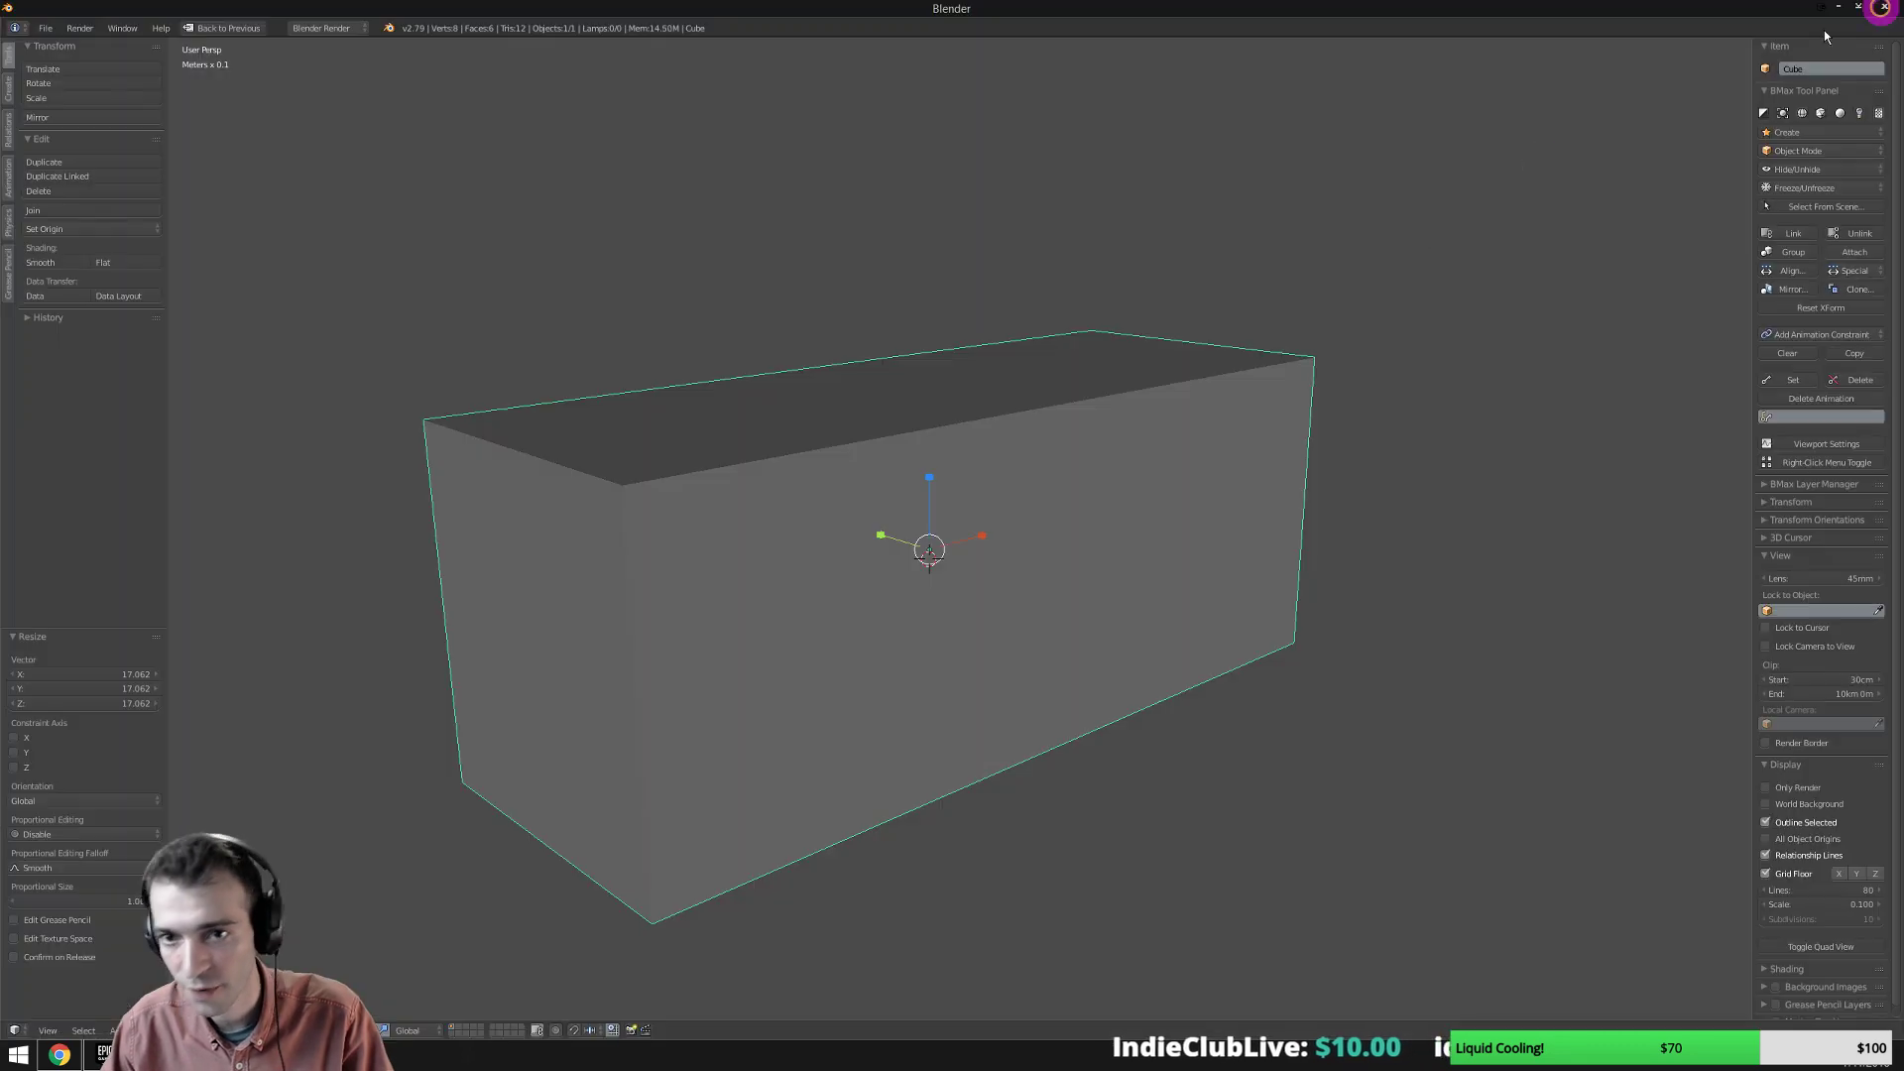
pyautogui.click(94, 1059)
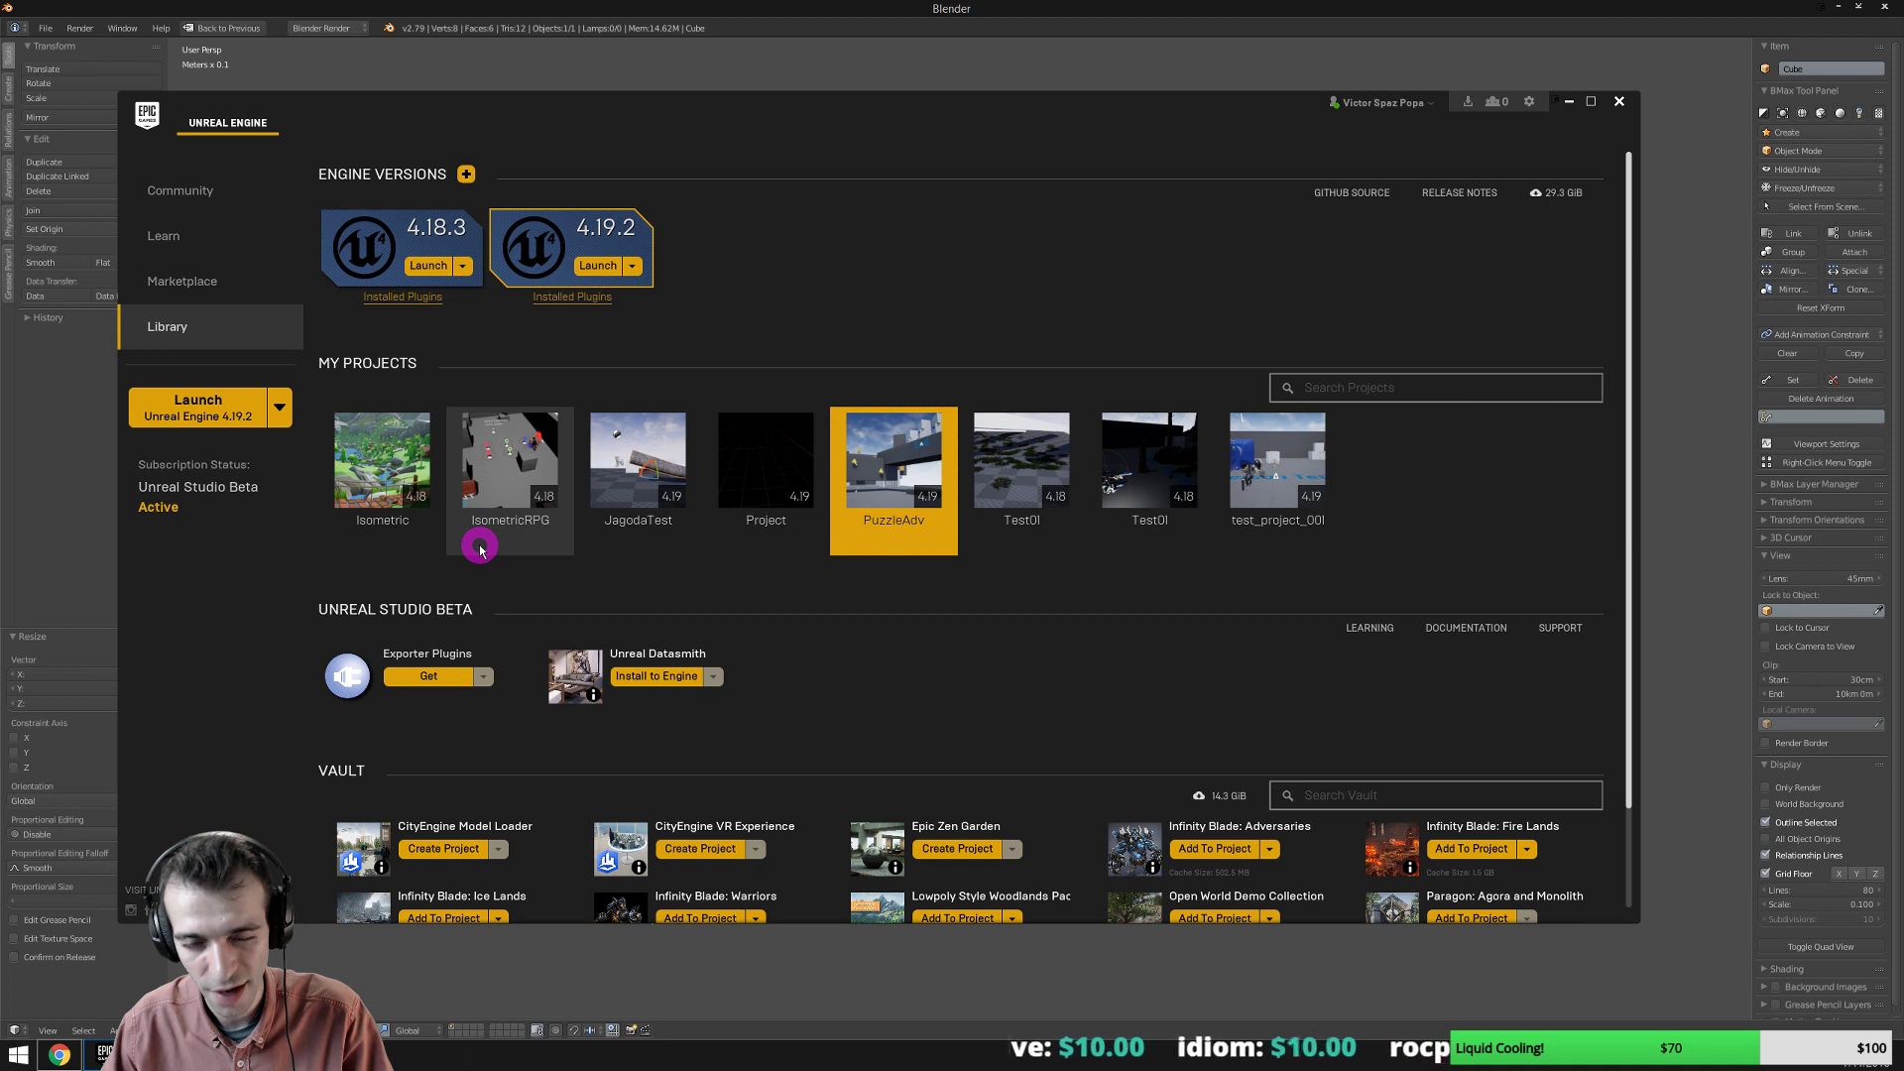
pyautogui.doubleClick(491, 476)
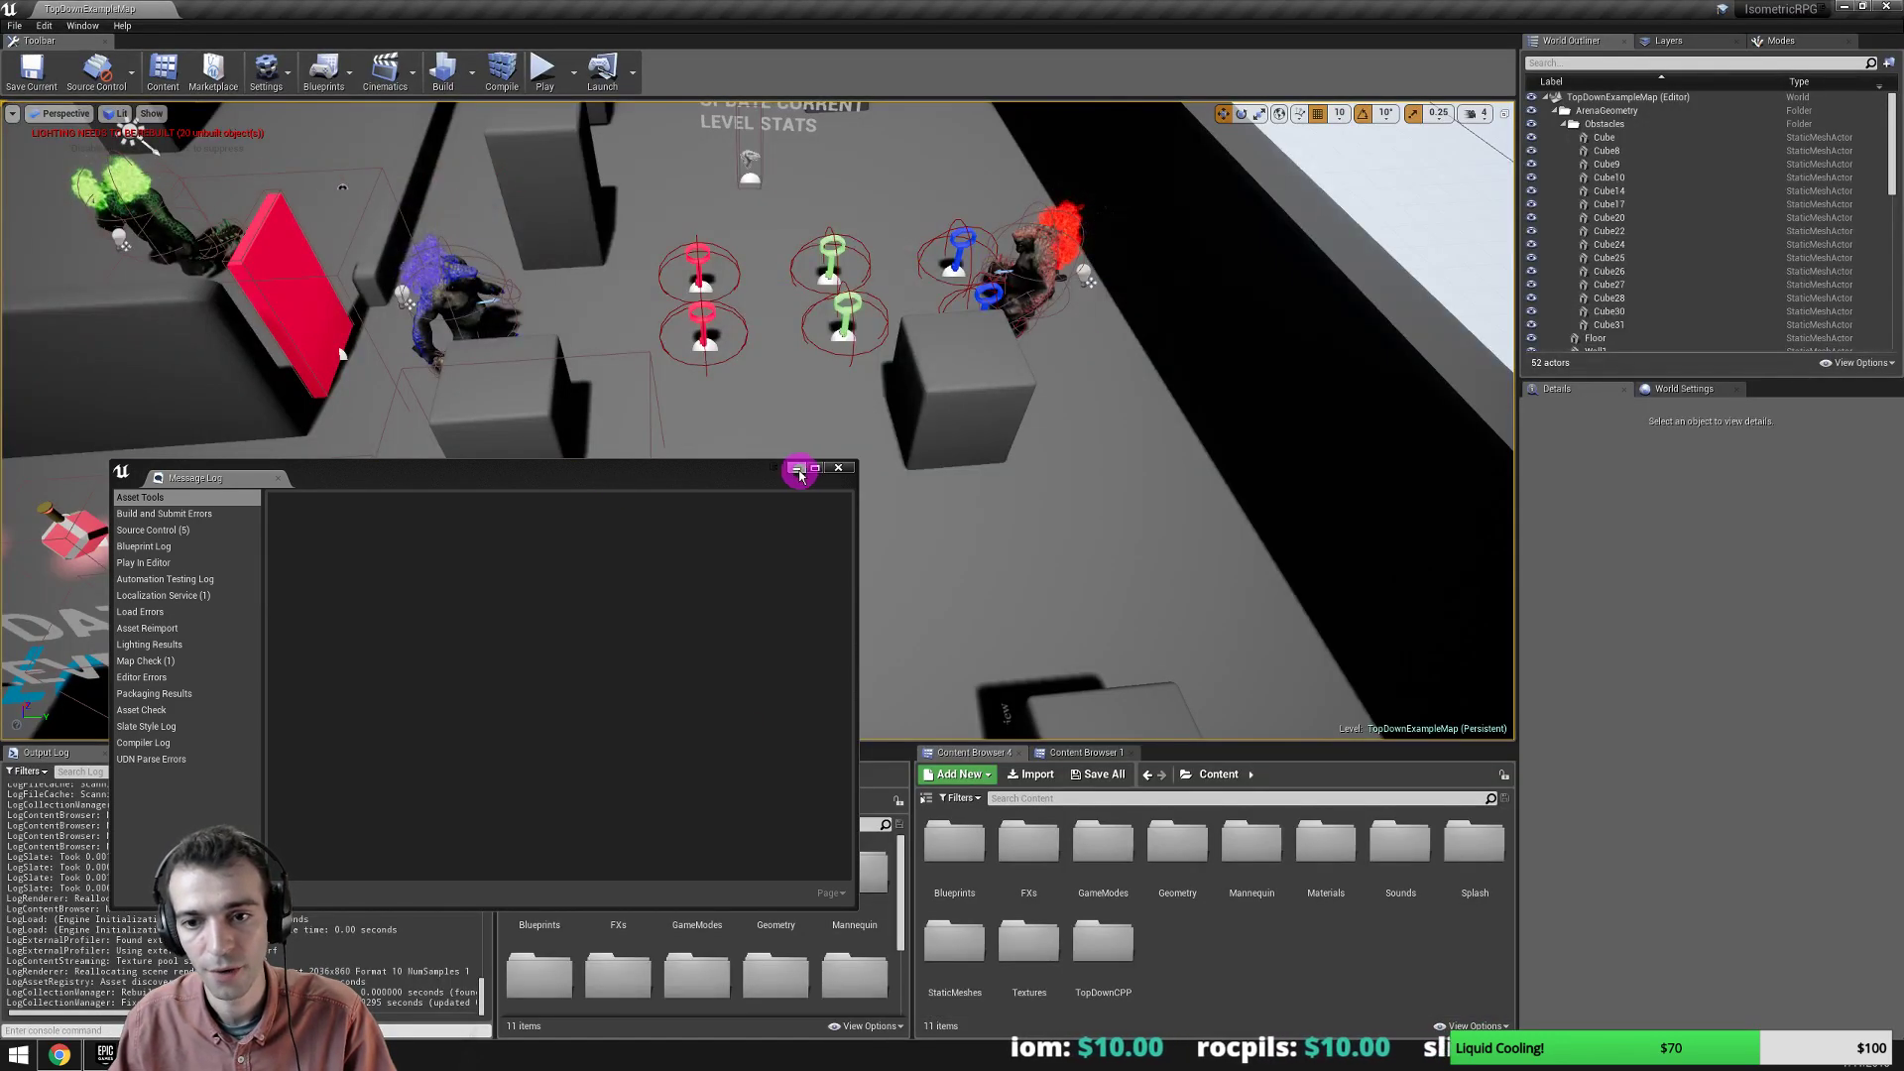
pyautogui.click(795, 468)
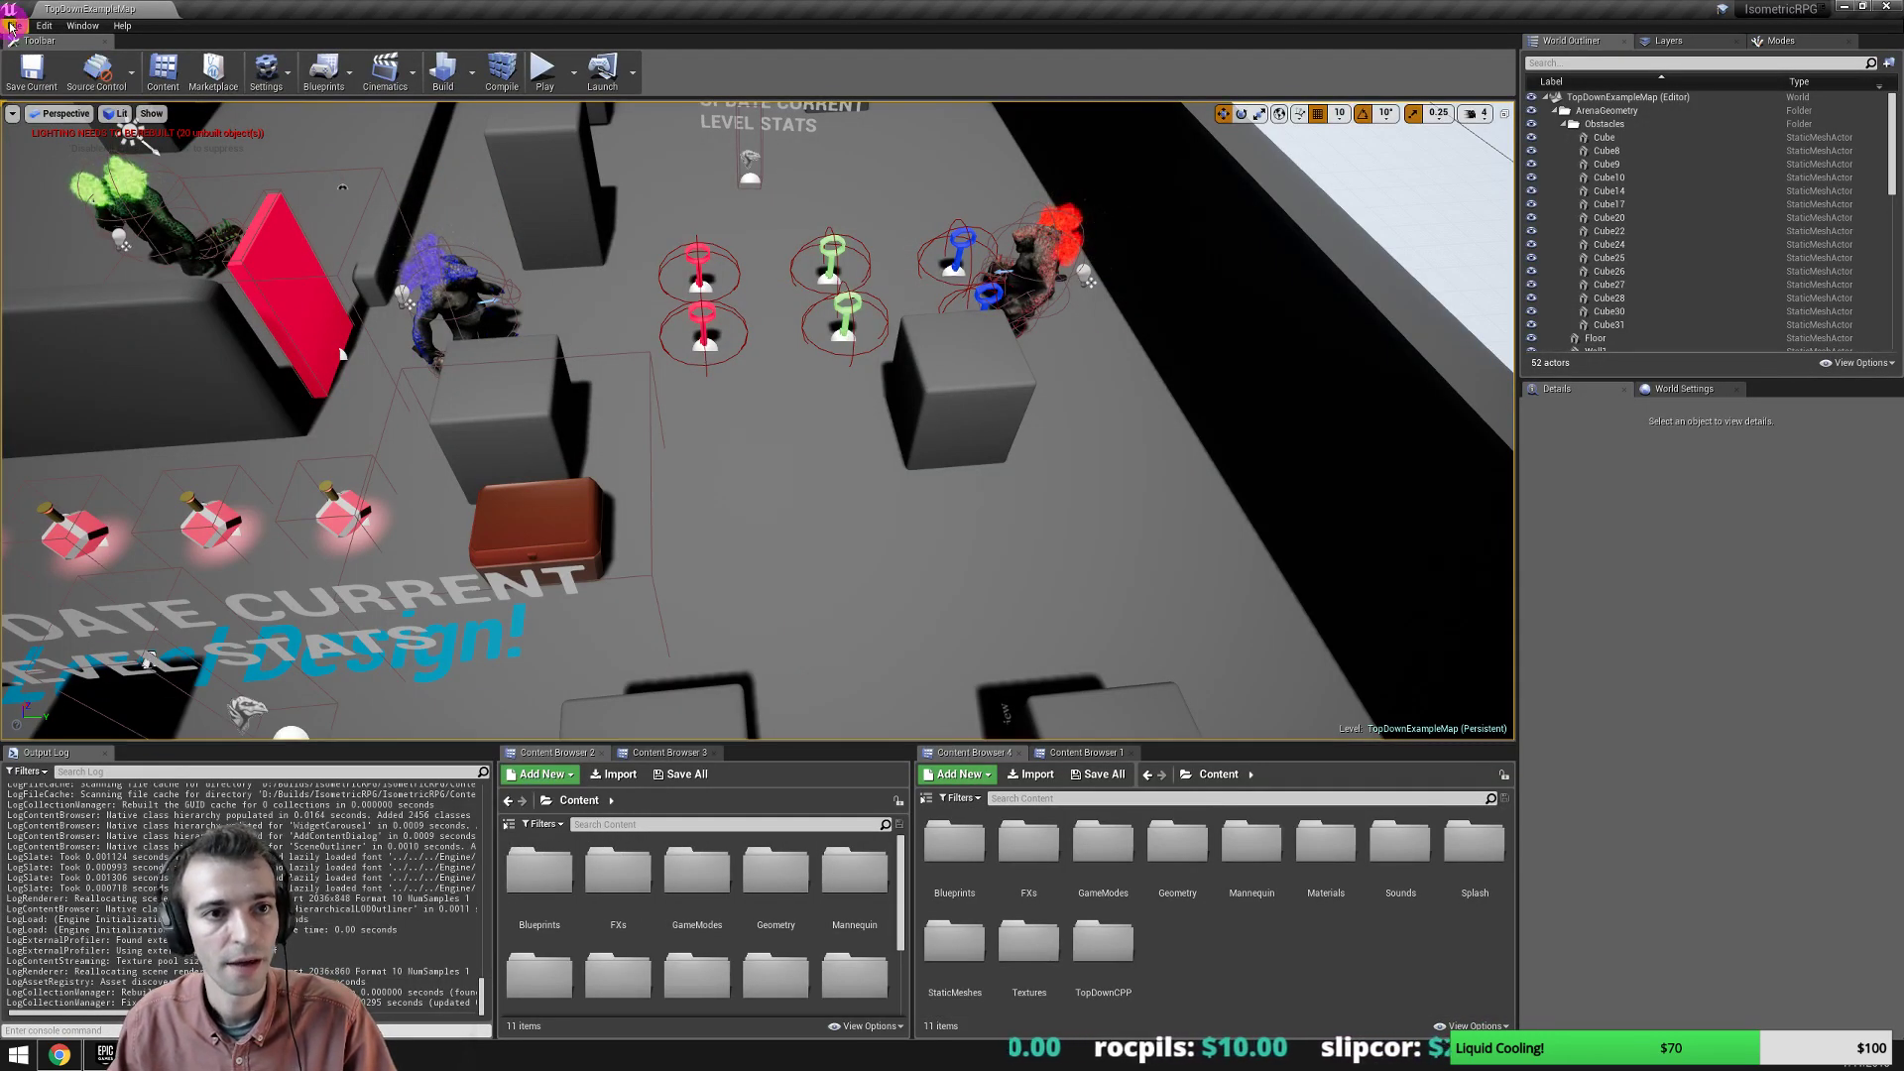
pyautogui.moveTo(781, 492); pyautogui.dragTo(761, 457, button='right')
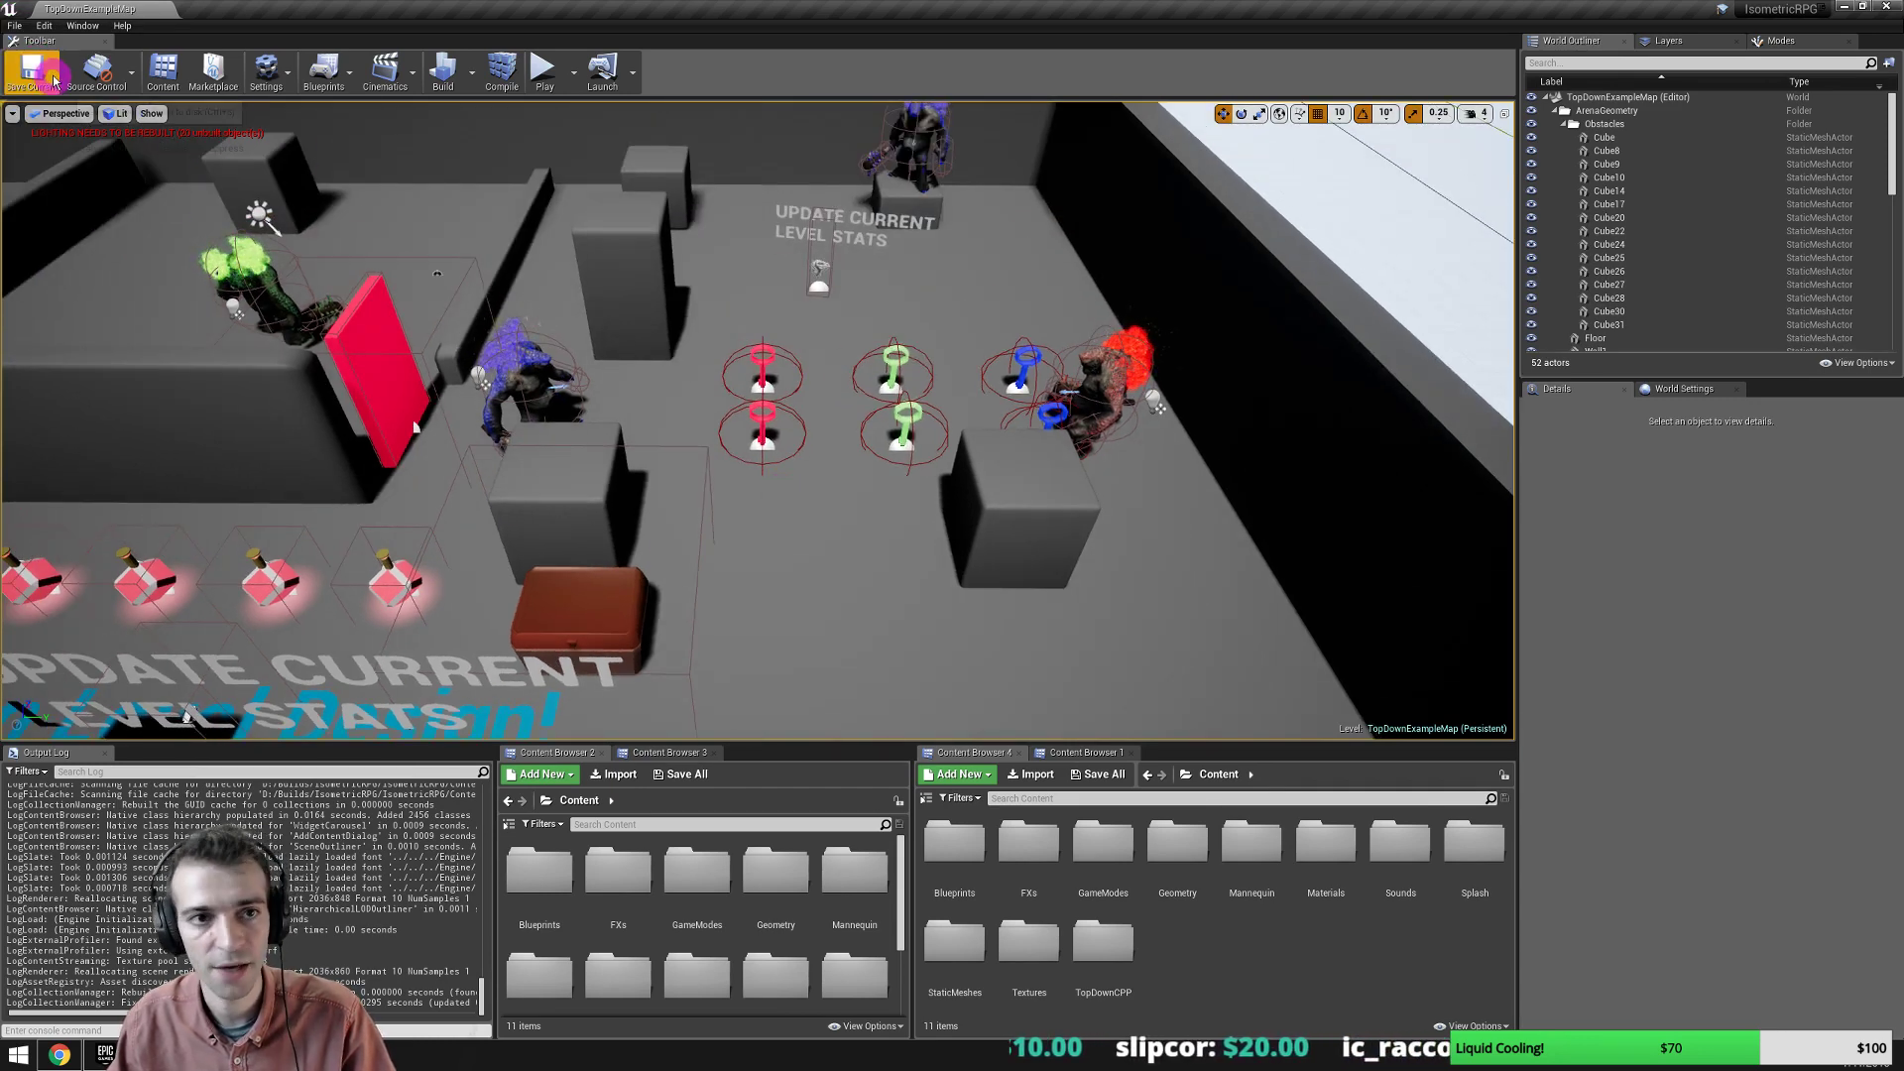
pyautogui.click(14, 28)
pyautogui.moveTo(70, 406)
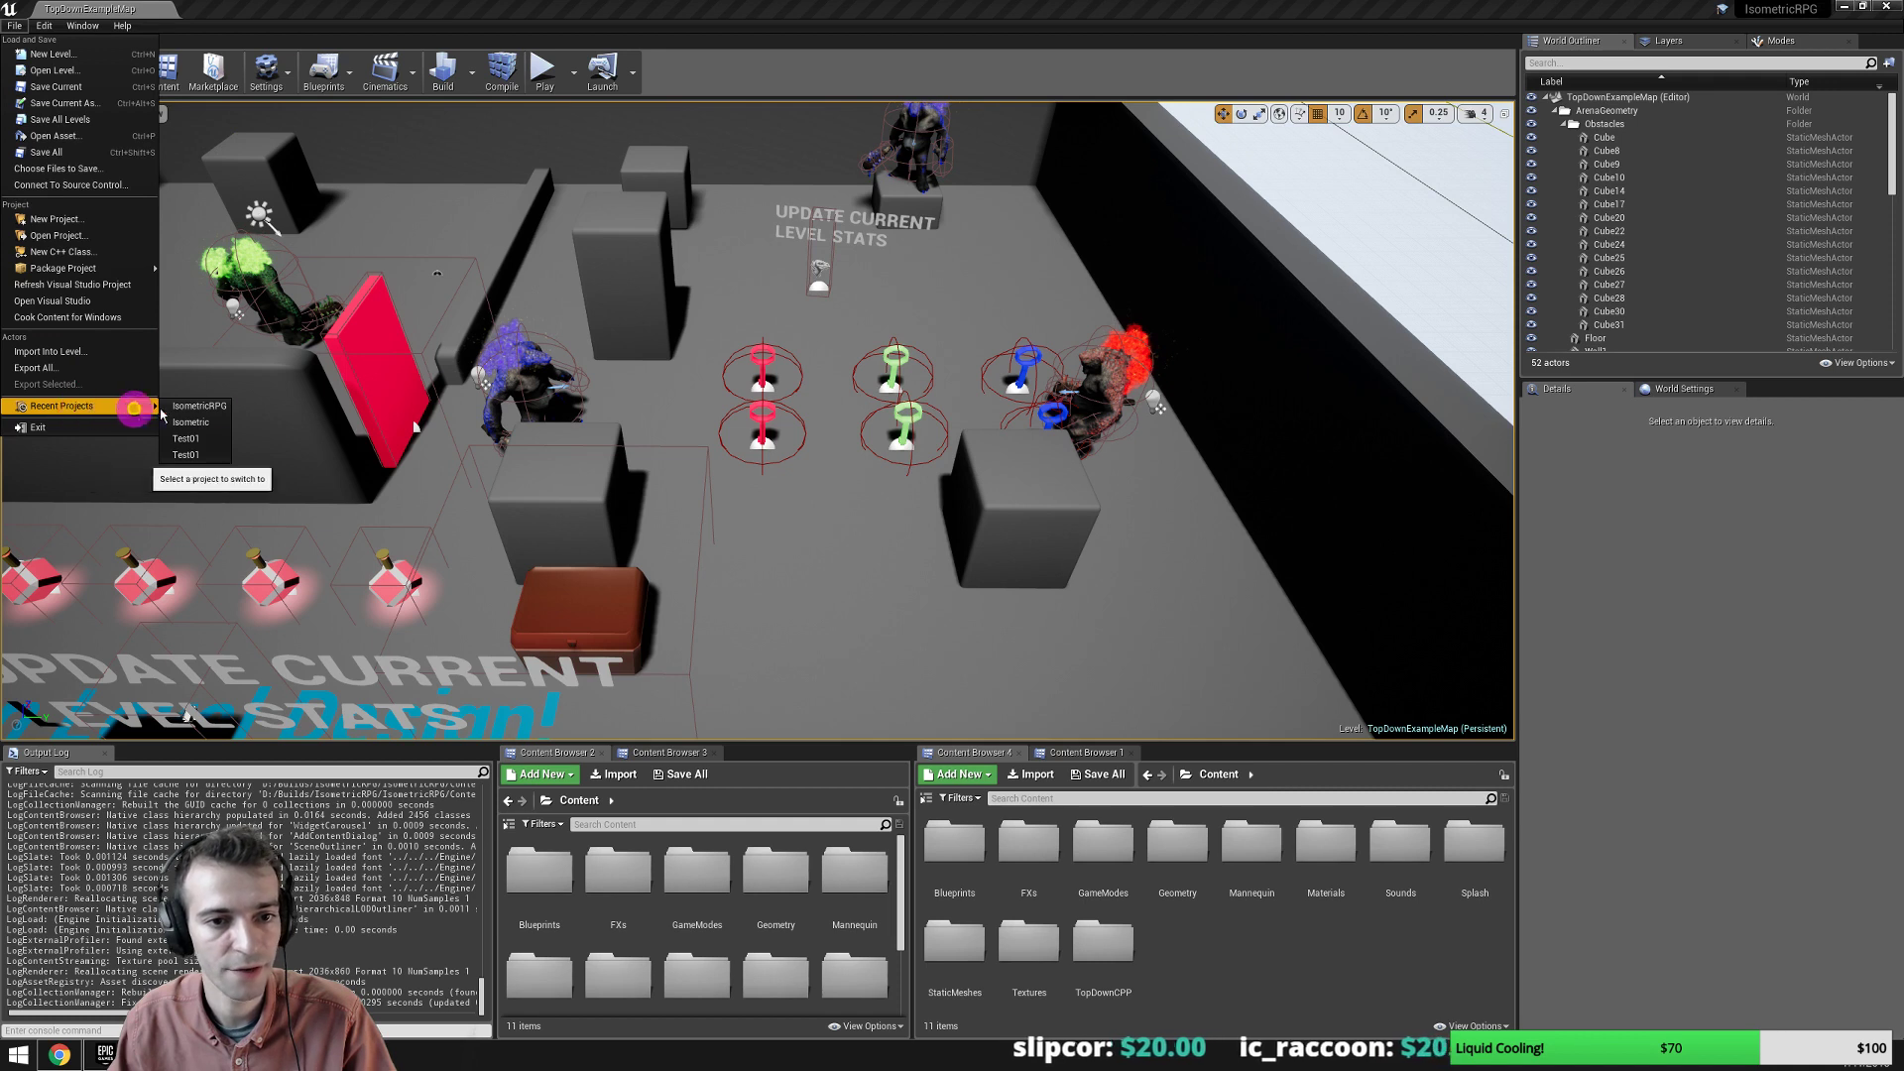
pyautogui.click(1270, 970)
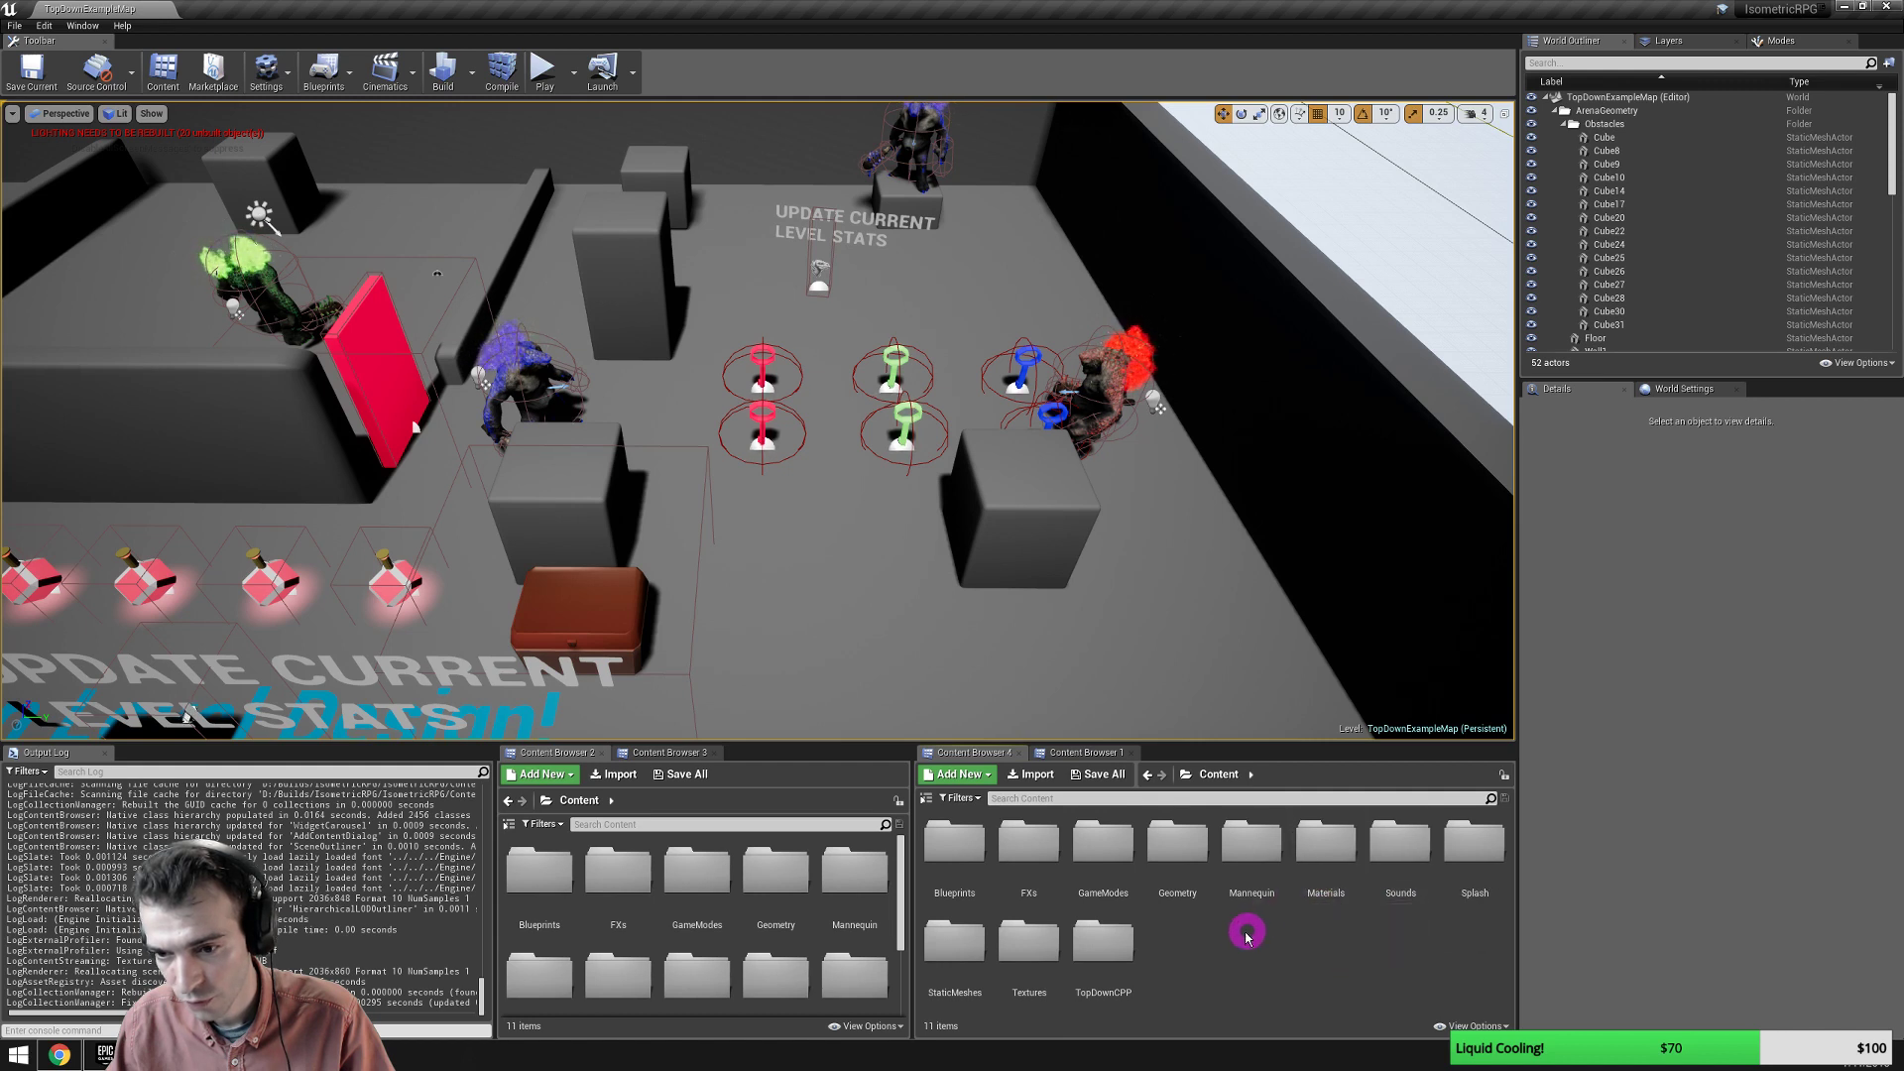
# Open the Level2 map from the project's TopDownCPP/Maps/Tests folder.
pyautogui.doubleClick(1126, 962)
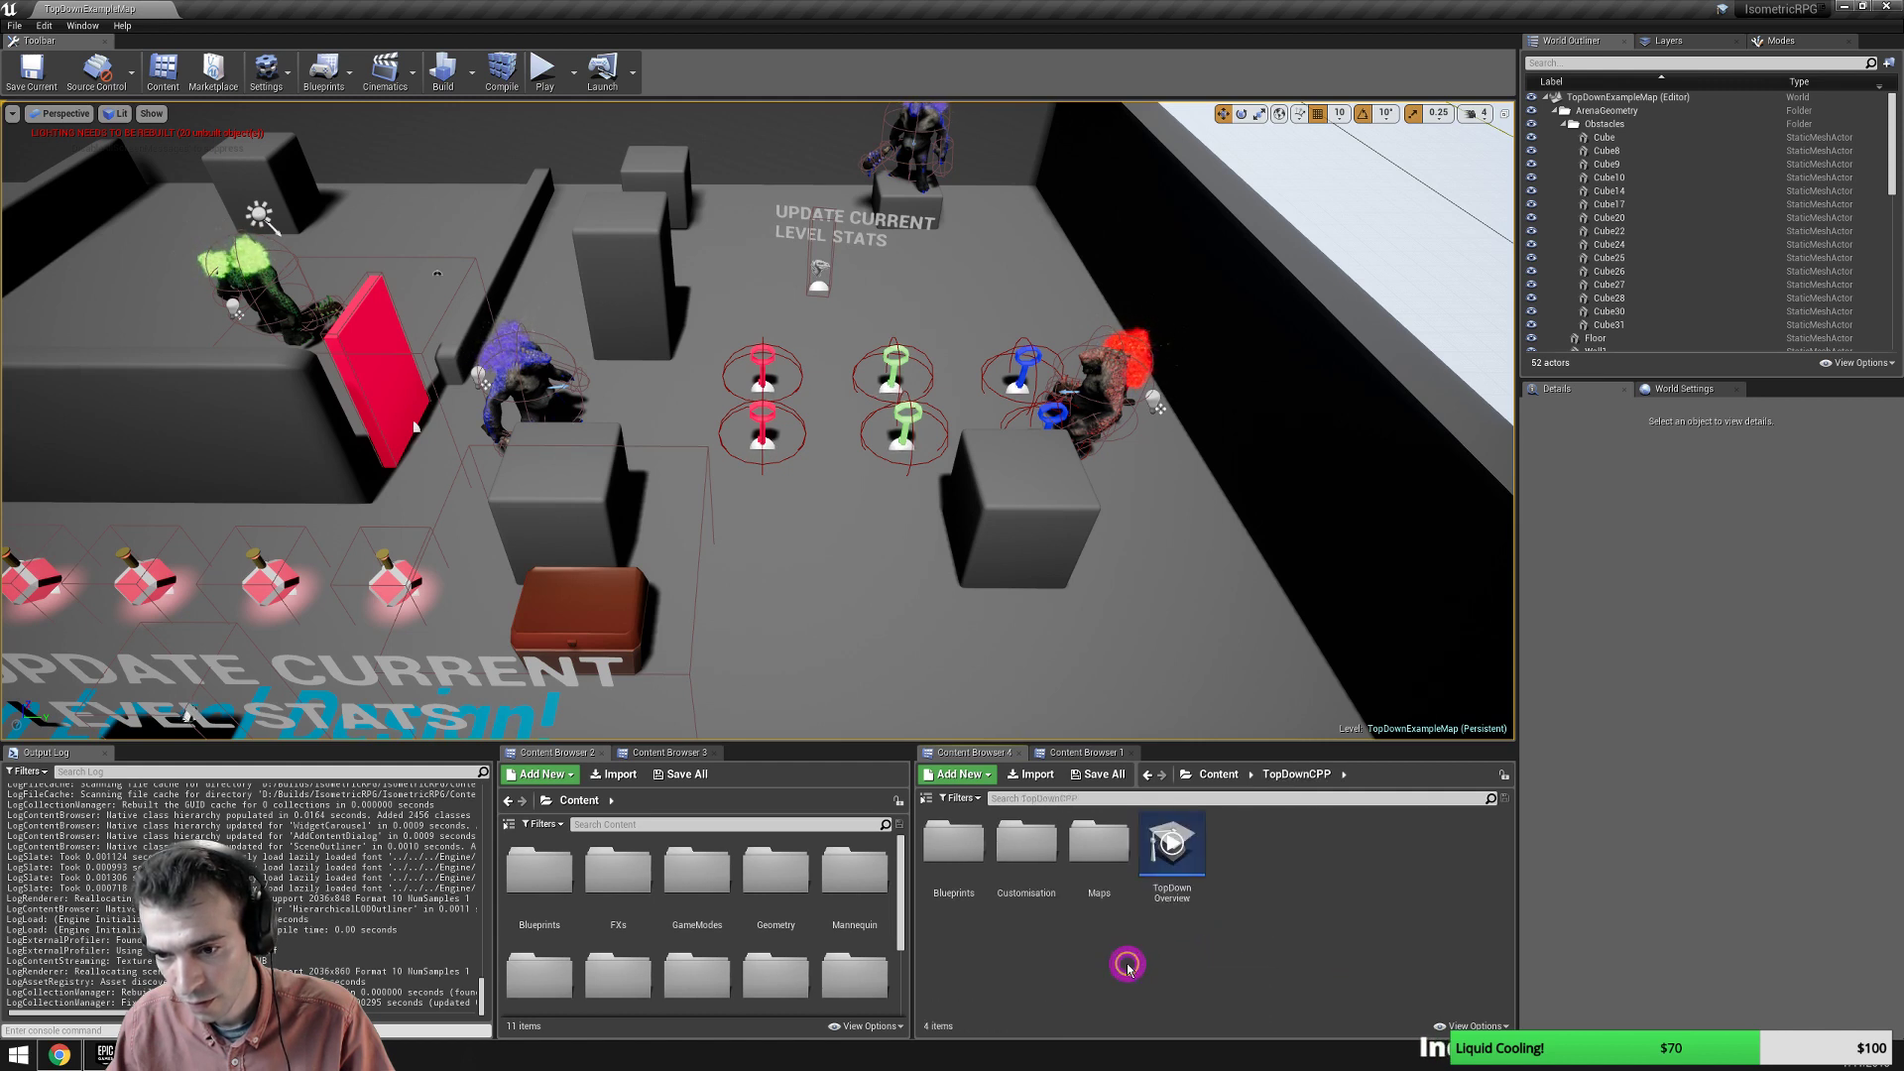
pyautogui.doubleClick(1084, 837)
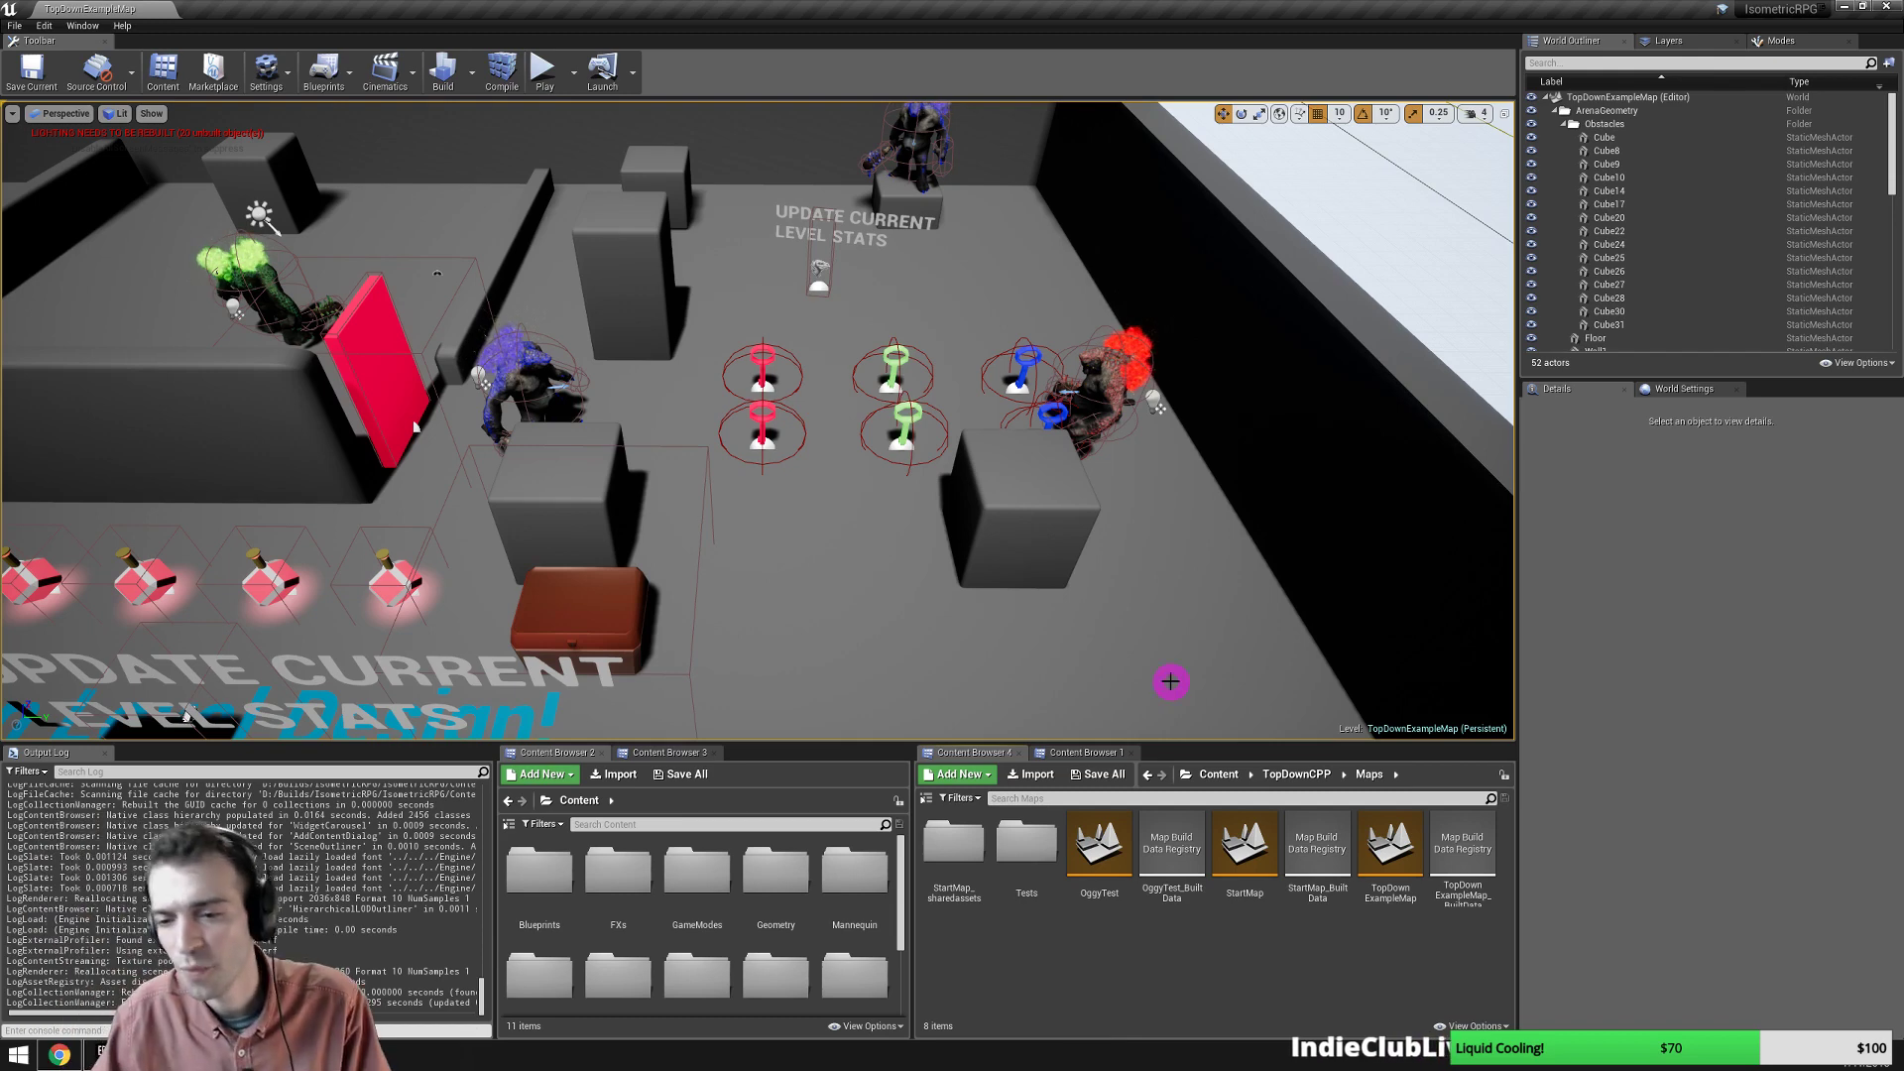
pyautogui.doubleClick(1027, 843)
pyautogui.scroll(-1, 1214, 895)
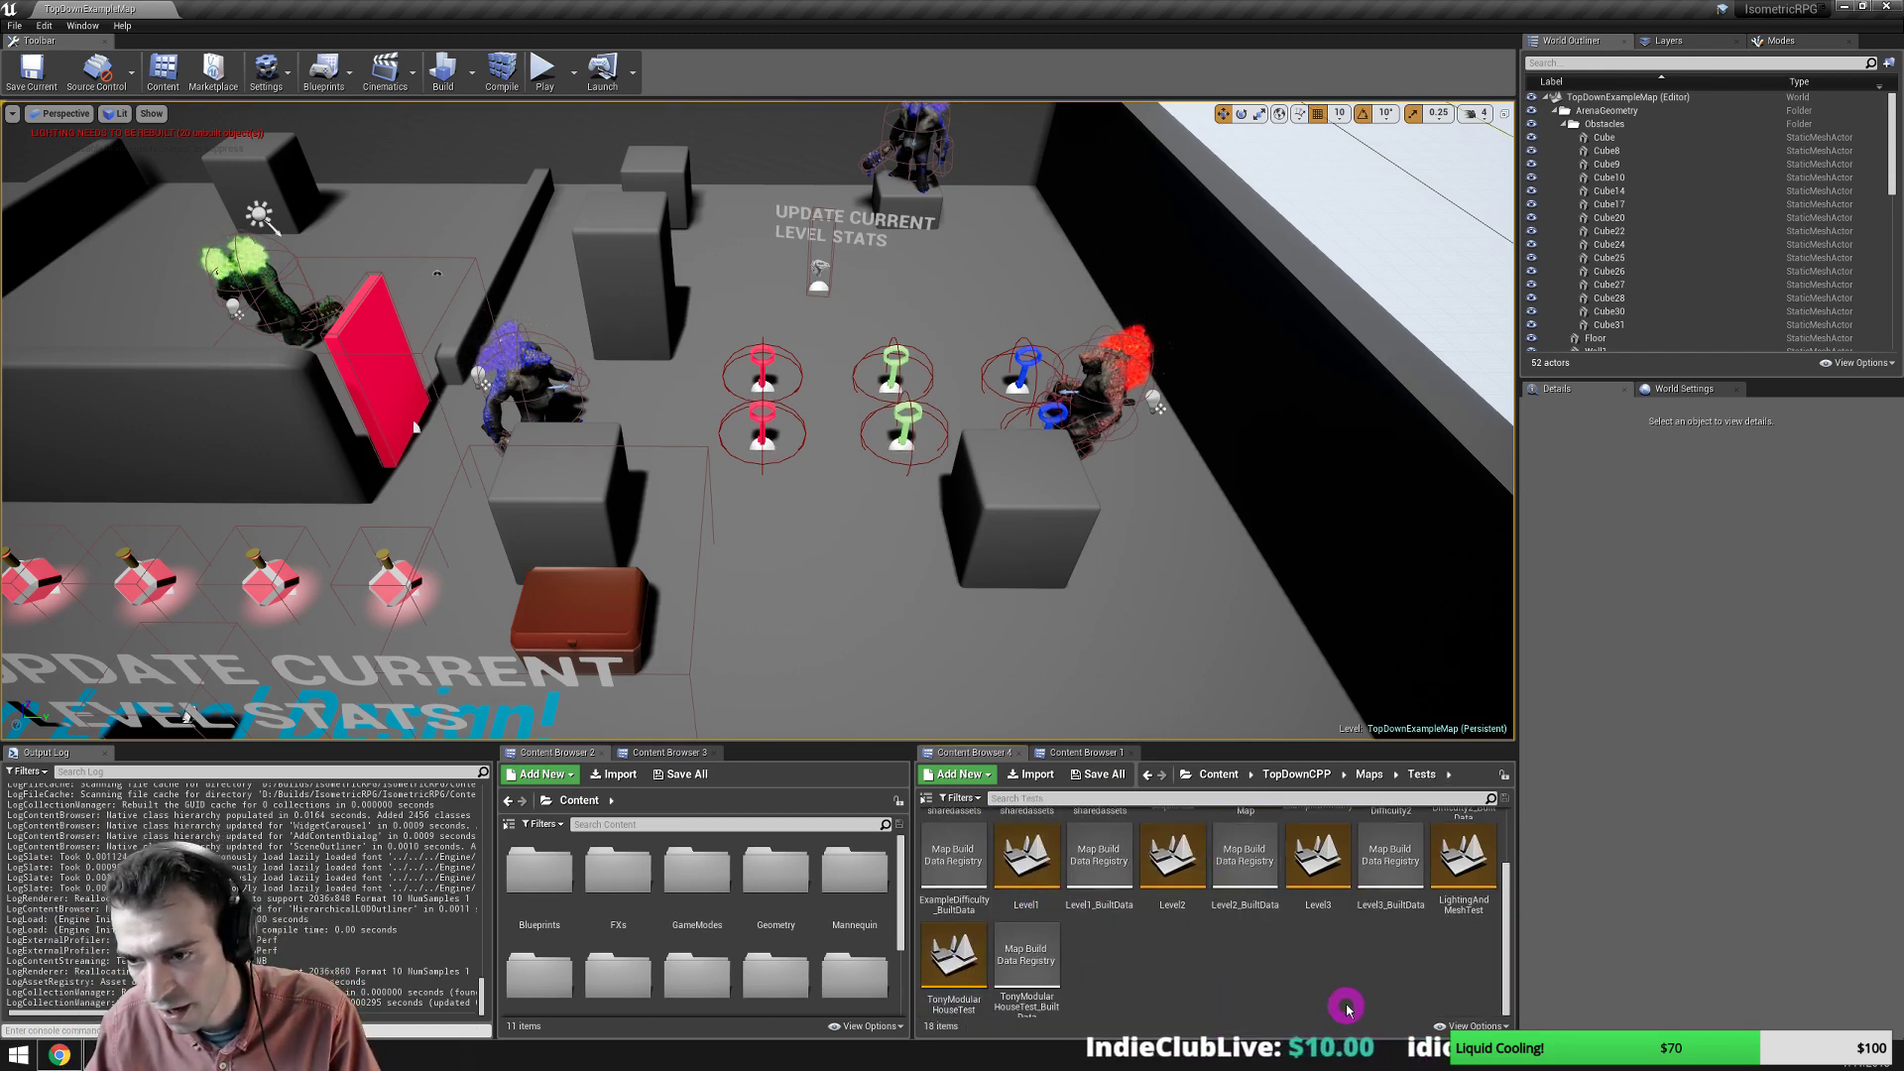
pyautogui.doubleClick(1172, 861)
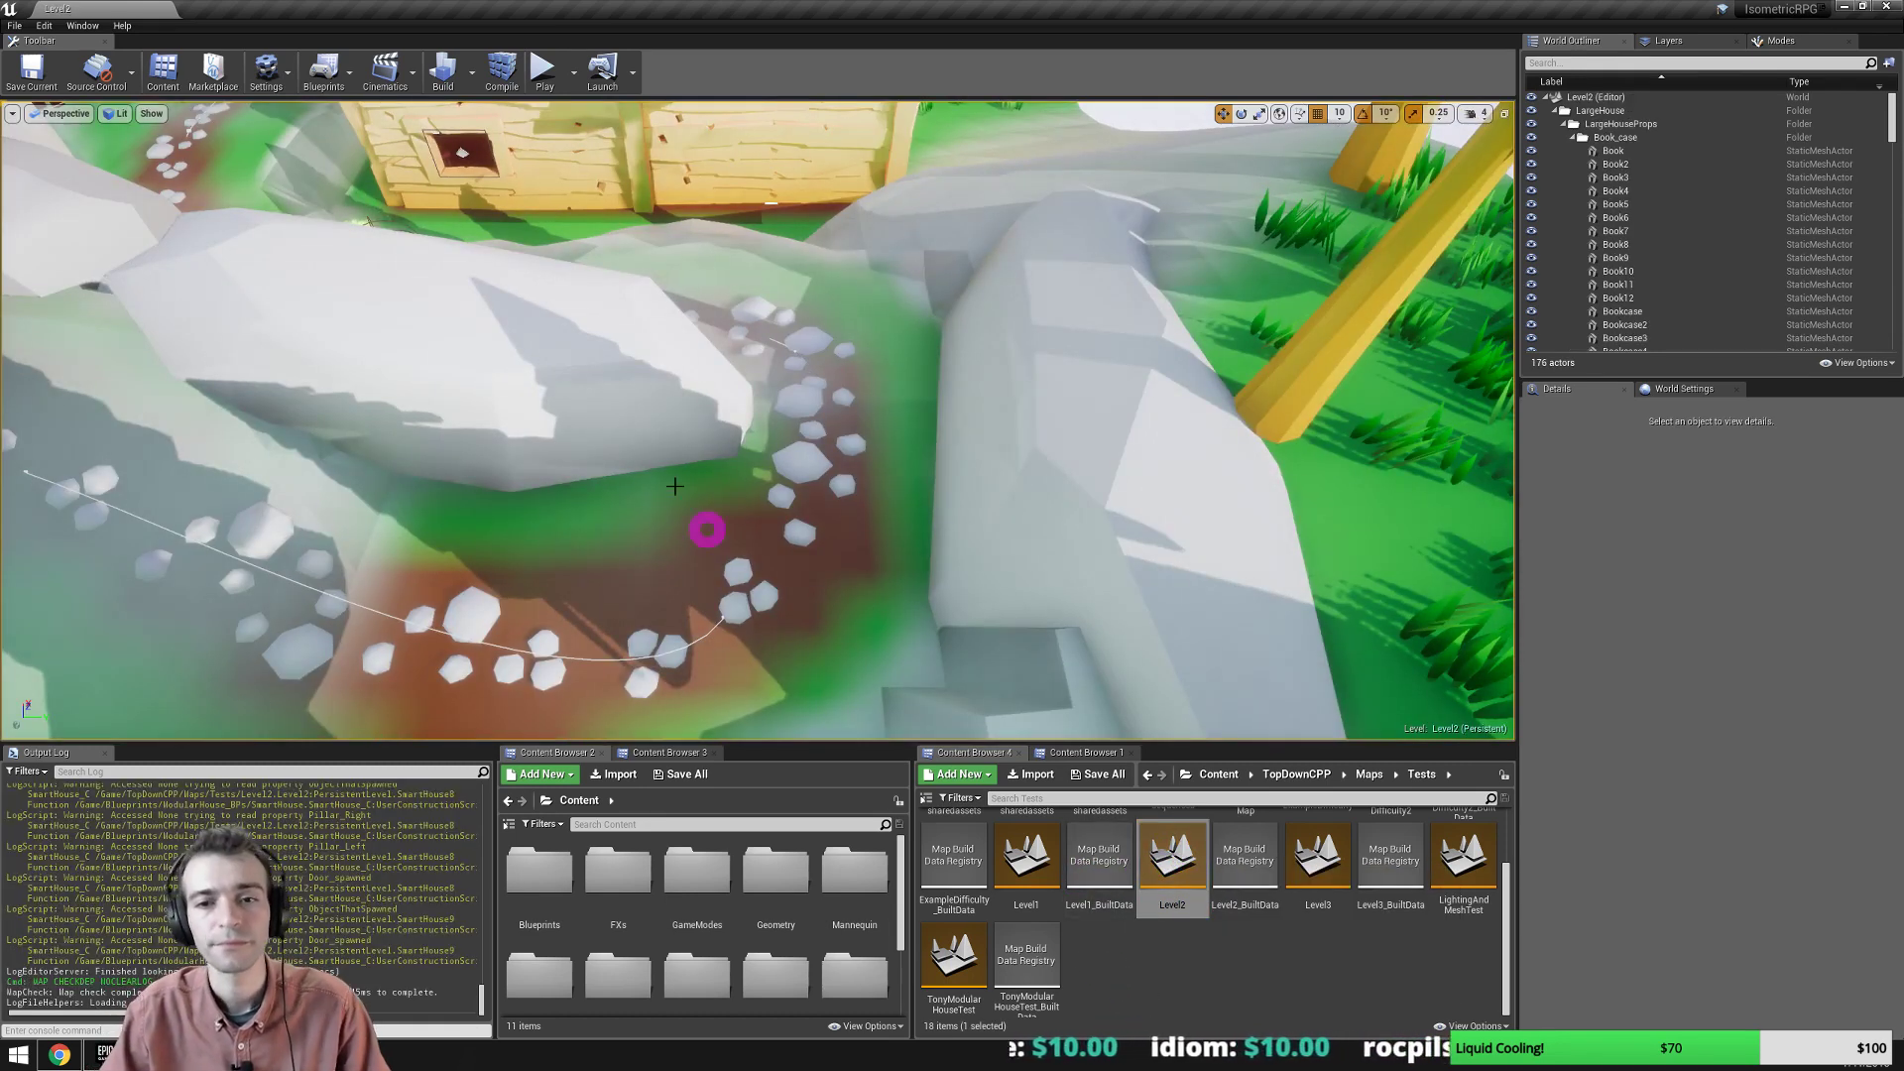
# Examine the village's lighting and shadows around the wagon and stone path in a full-screen viewport.
pyautogui.press('s')
pyautogui.moveTo(675, 486); pyautogui.dragTo(580, 392, button='right')
pyautogui.moveTo(729, 439); pyautogui.dragTo(548, 580, button='right')
pyautogui.press('w')
pyautogui.press('F11')
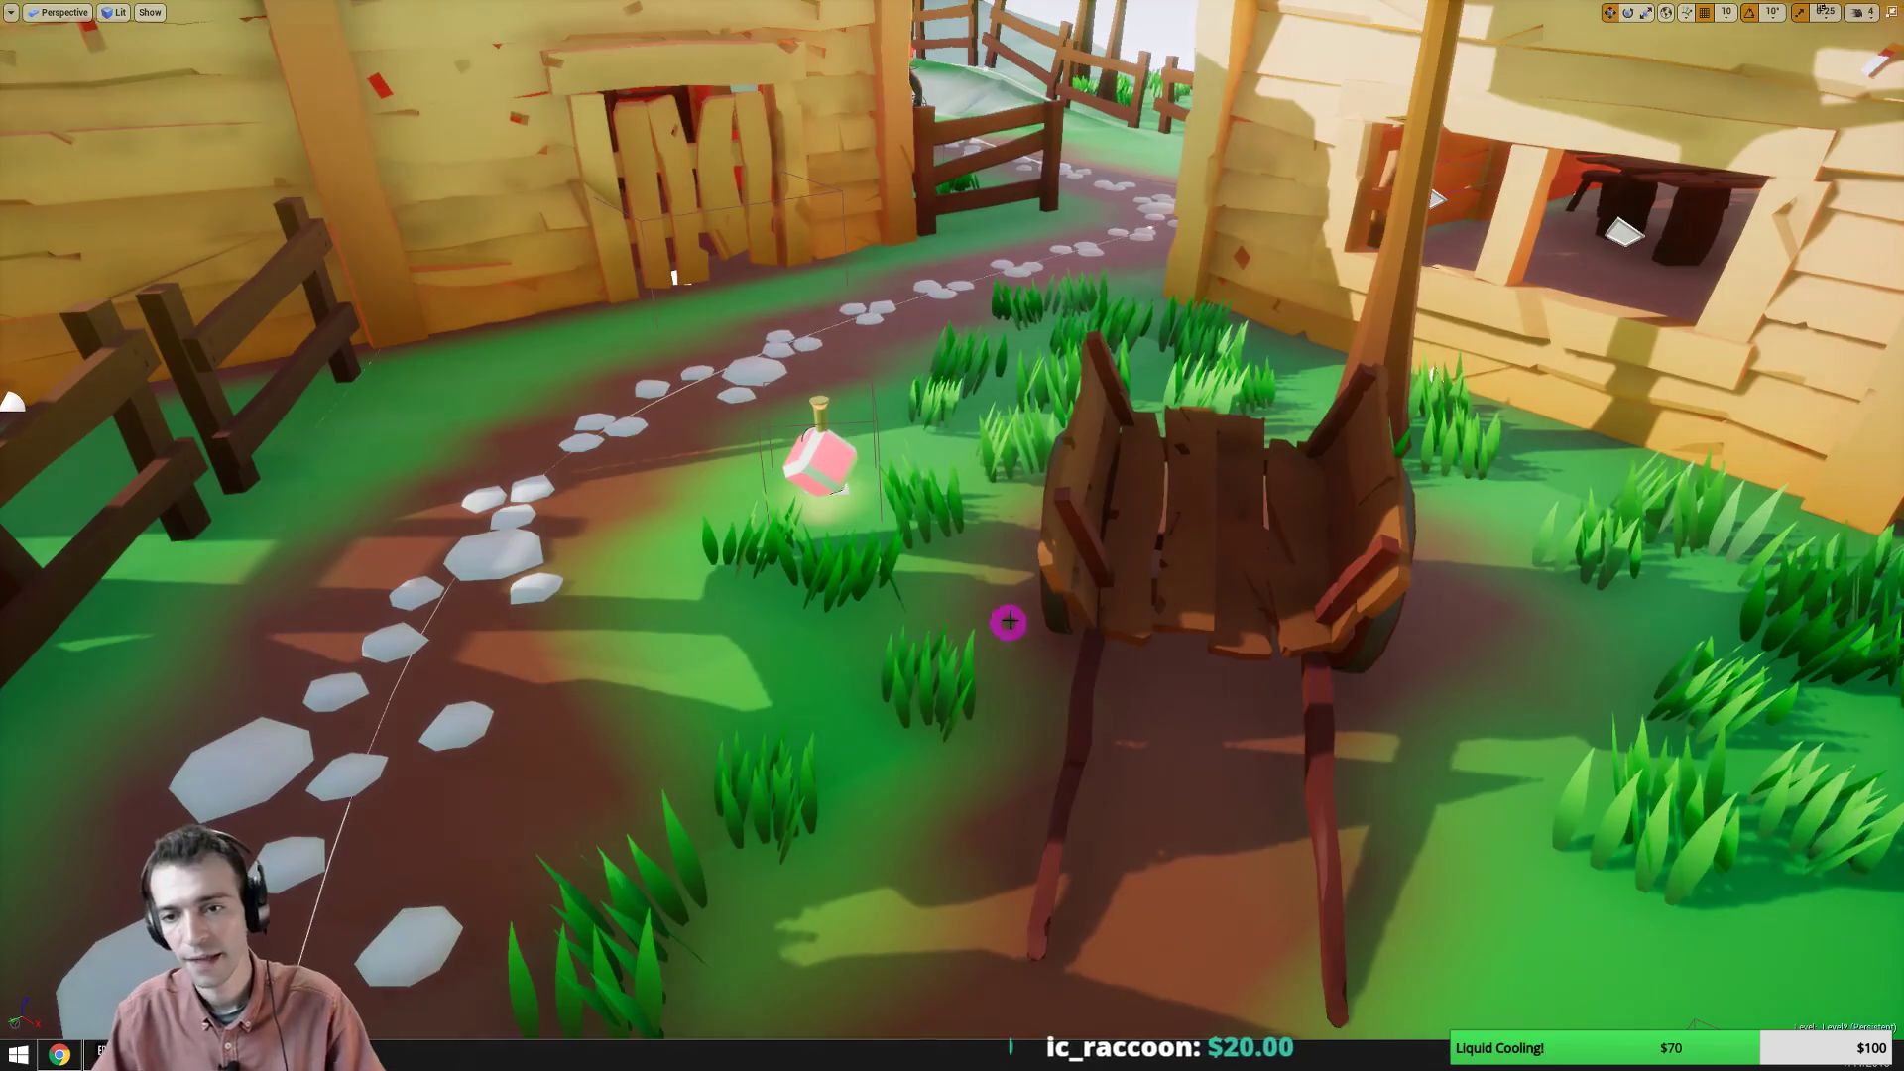
pyautogui.moveTo(998, 610); pyautogui.dragTo(1017, 612, button='right')
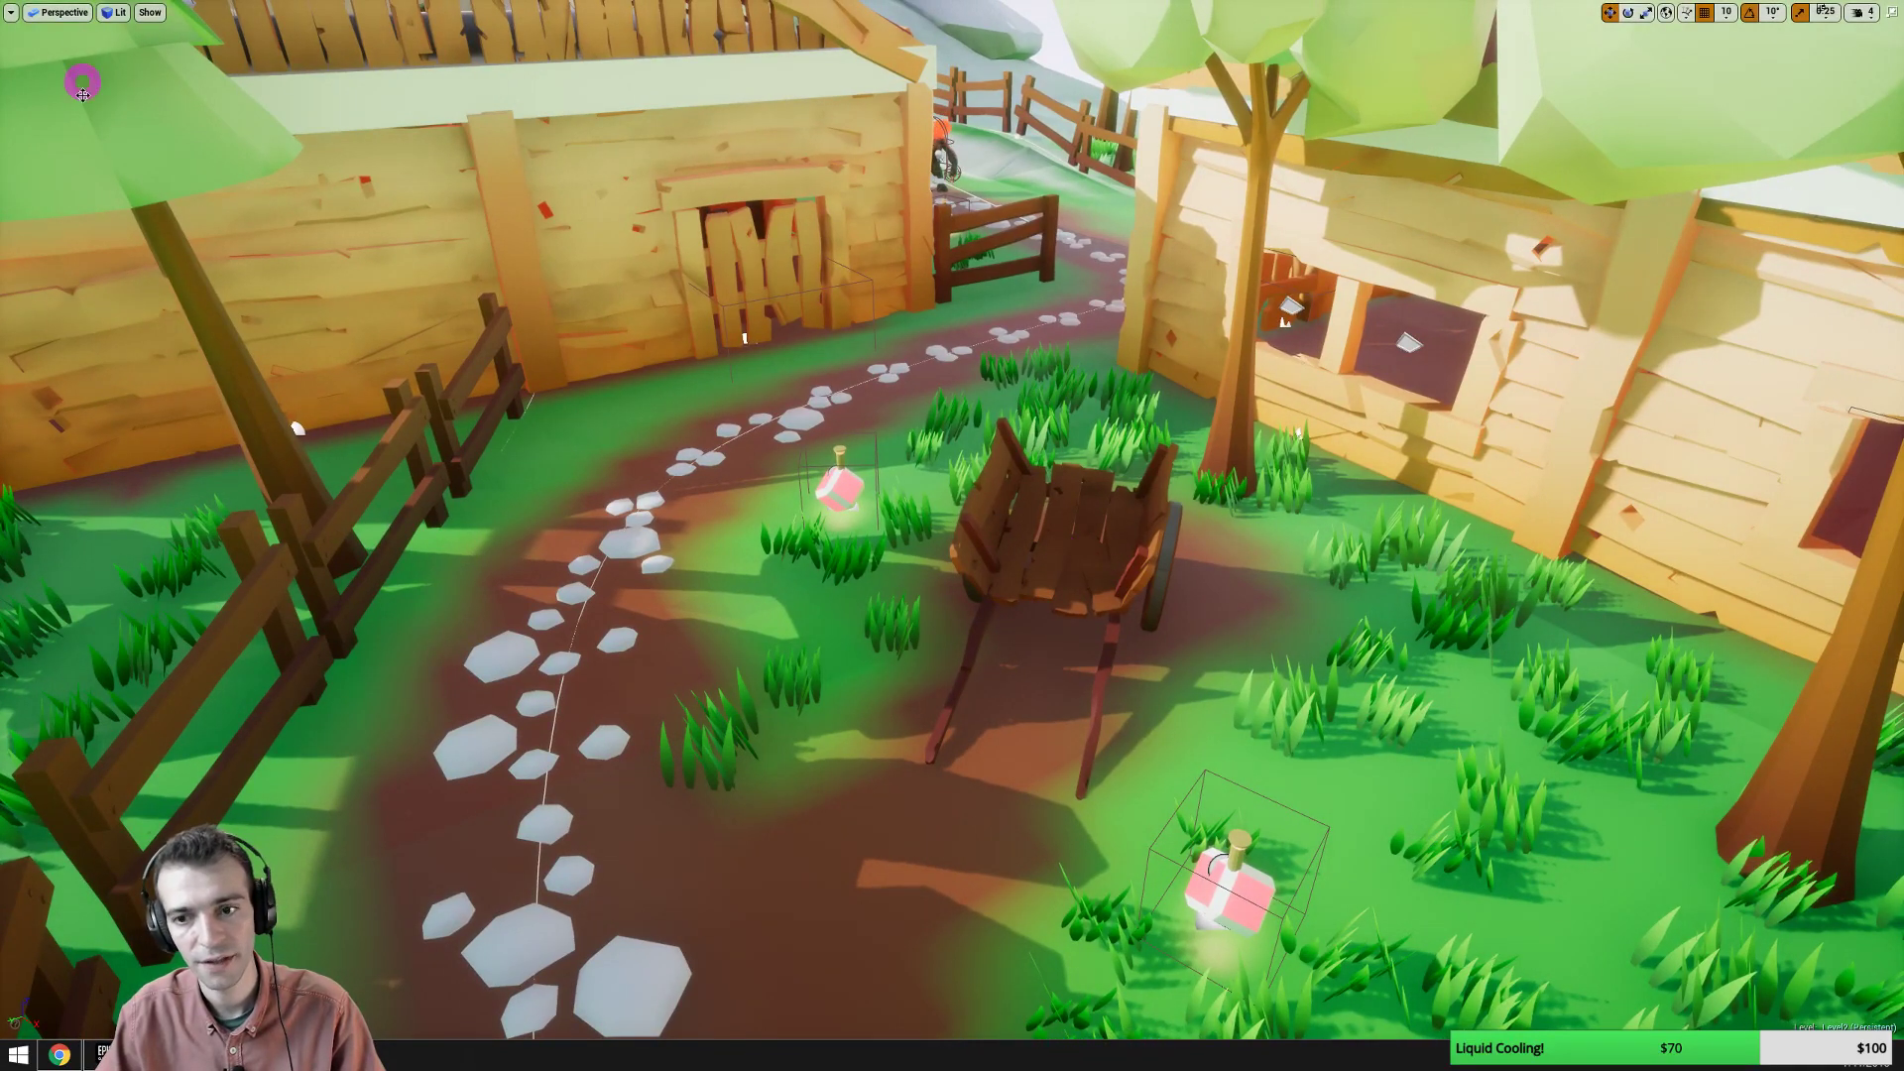
# Move the wagon from the dirt patch onto the stone path beside the fence and inspect the shadow left behind.
pyautogui.click(1095, 547)
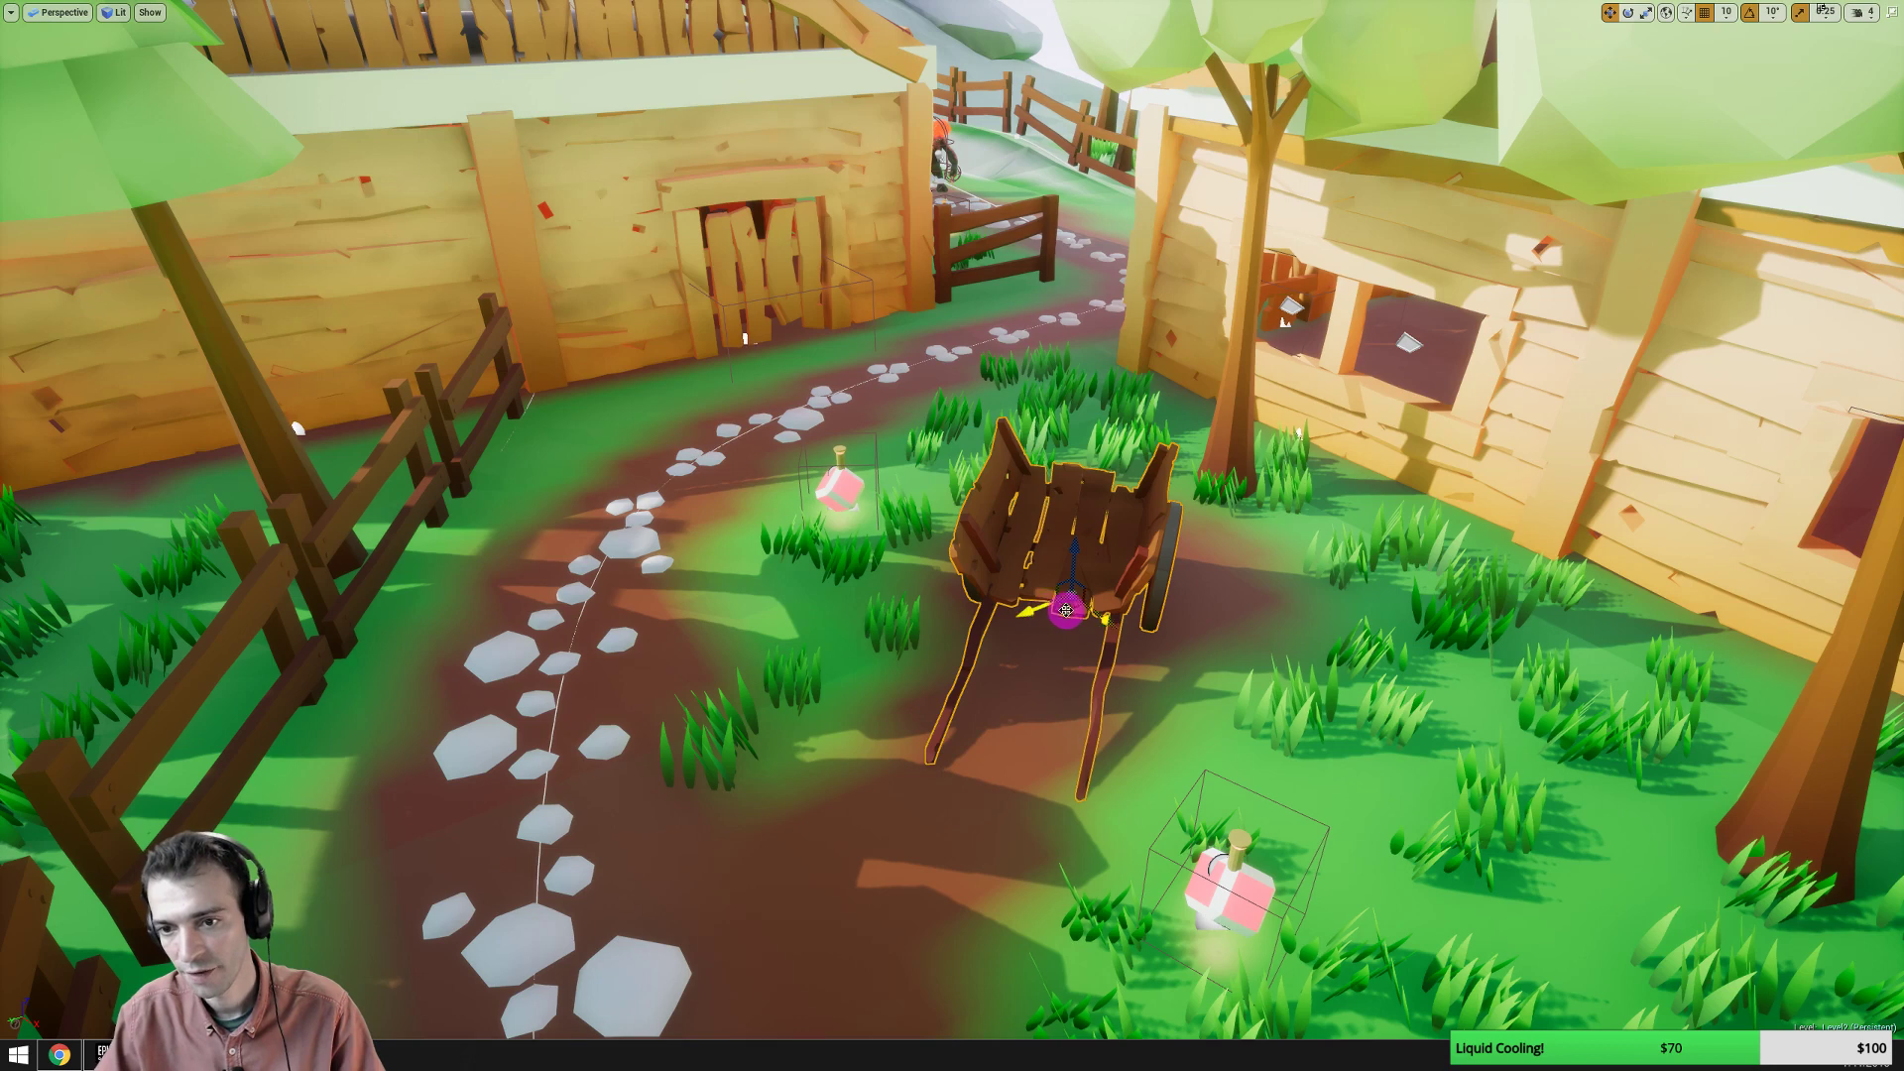
pyautogui.moveTo(1066, 610); pyautogui.dragTo(646, 508)
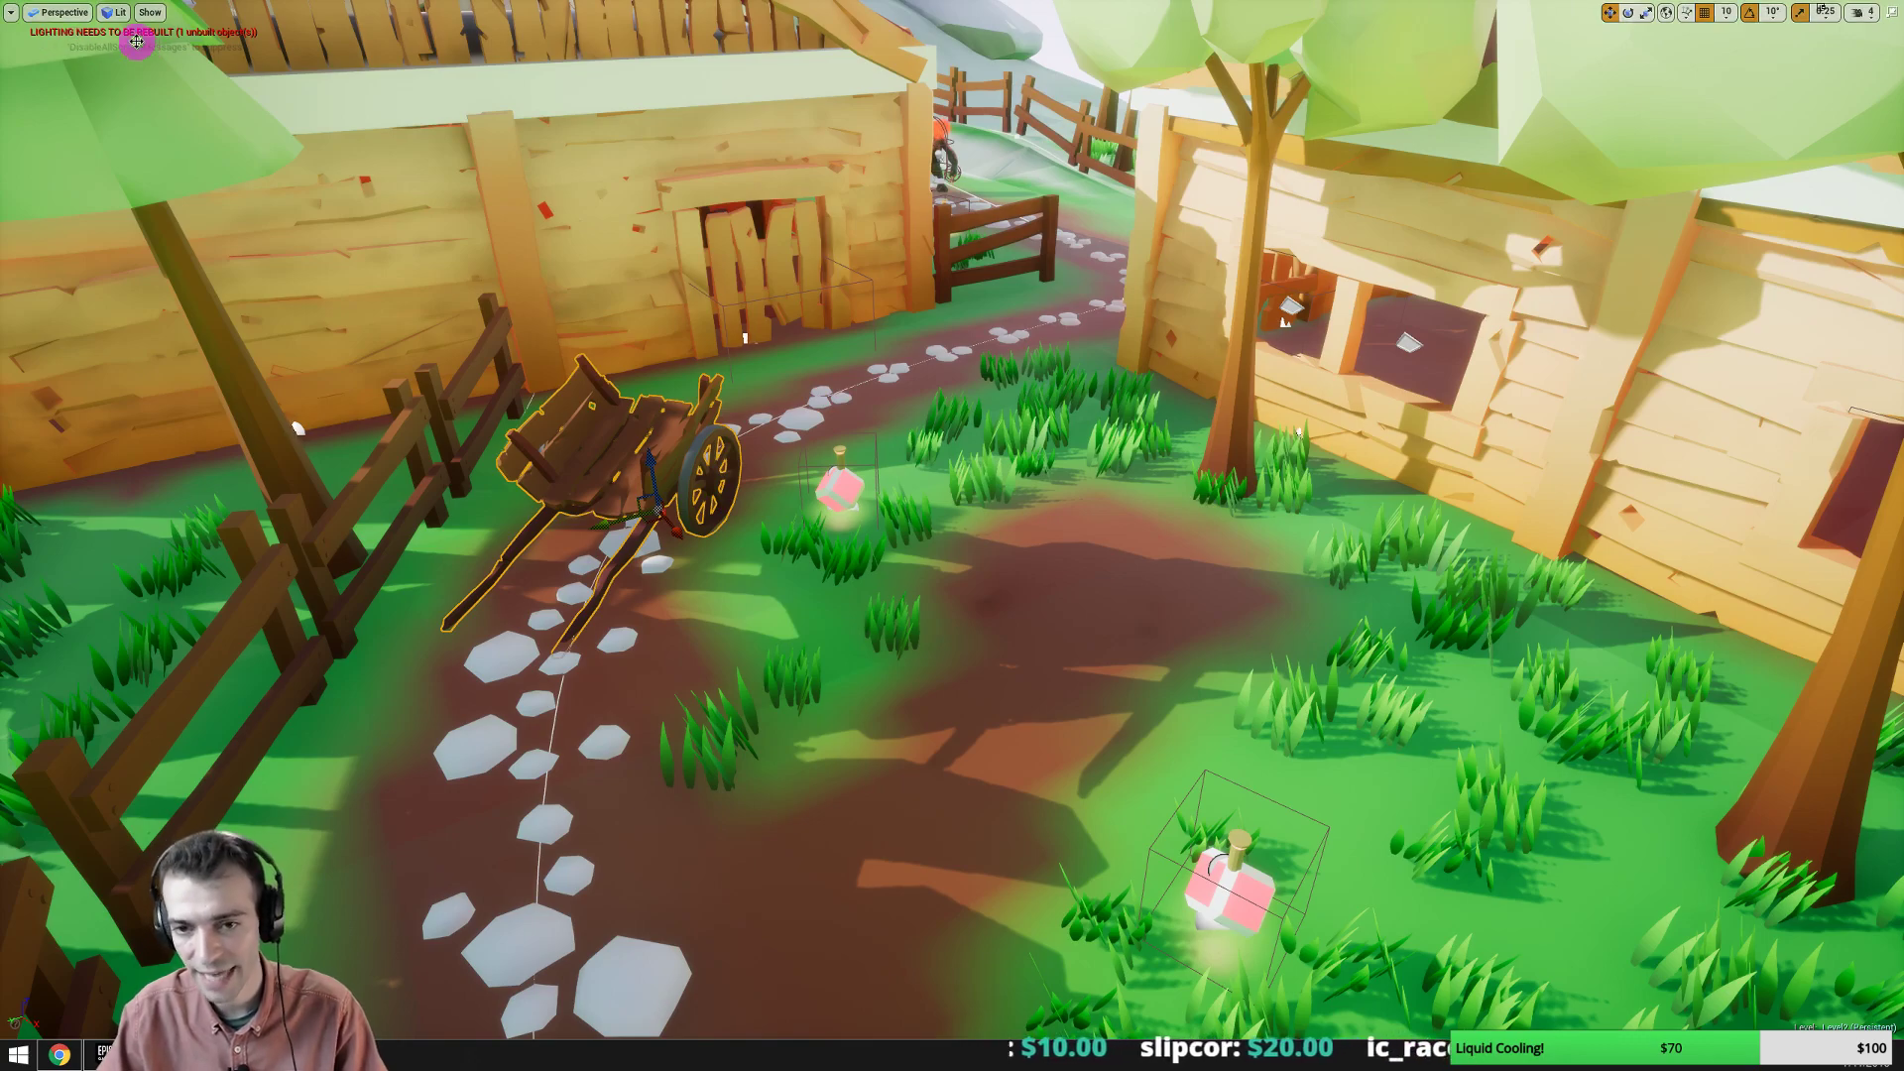
pyautogui.moveTo(1009, 691)
pyautogui.mouseDown(button='right')
pyautogui.moveTo(969, 703)
pyautogui.moveTo(1008, 689)
pyautogui.mouseUp(button='right')
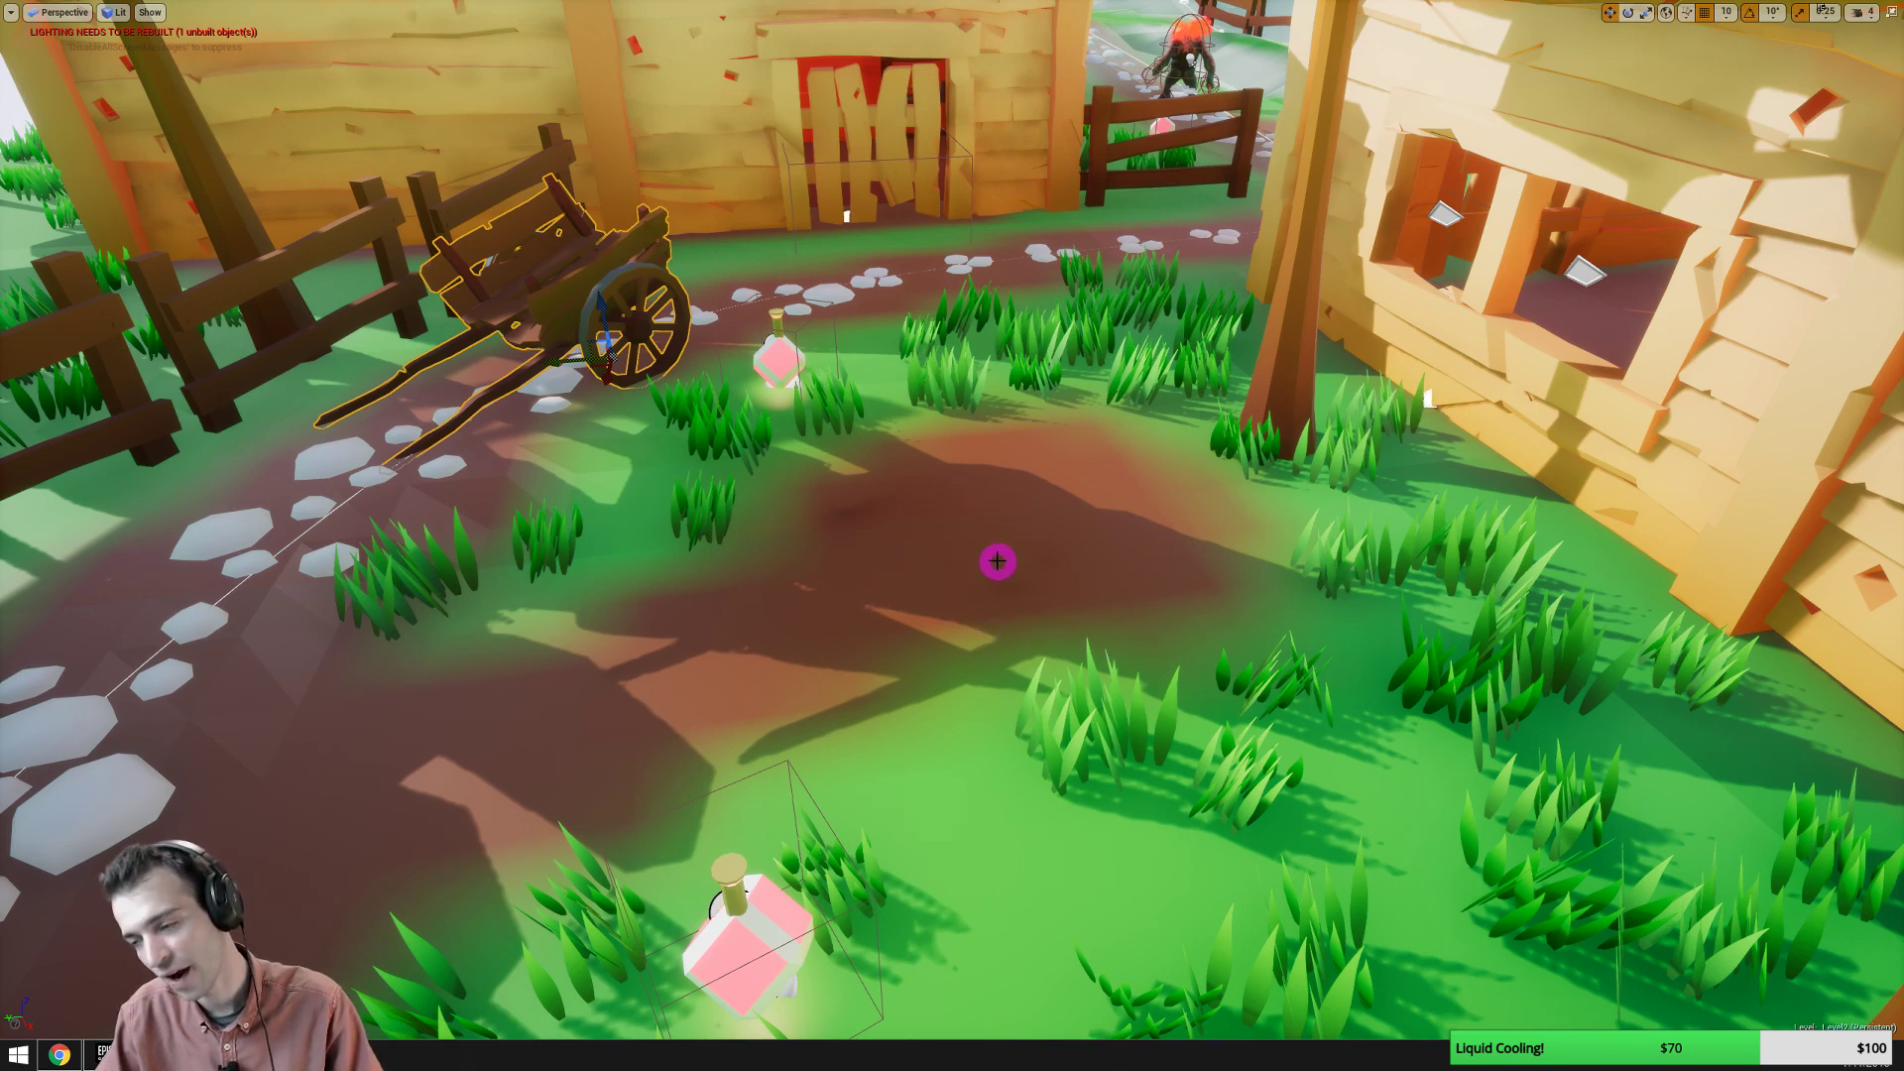
pyautogui.moveTo(949, 586); pyautogui.dragTo(962, 570, button='right')
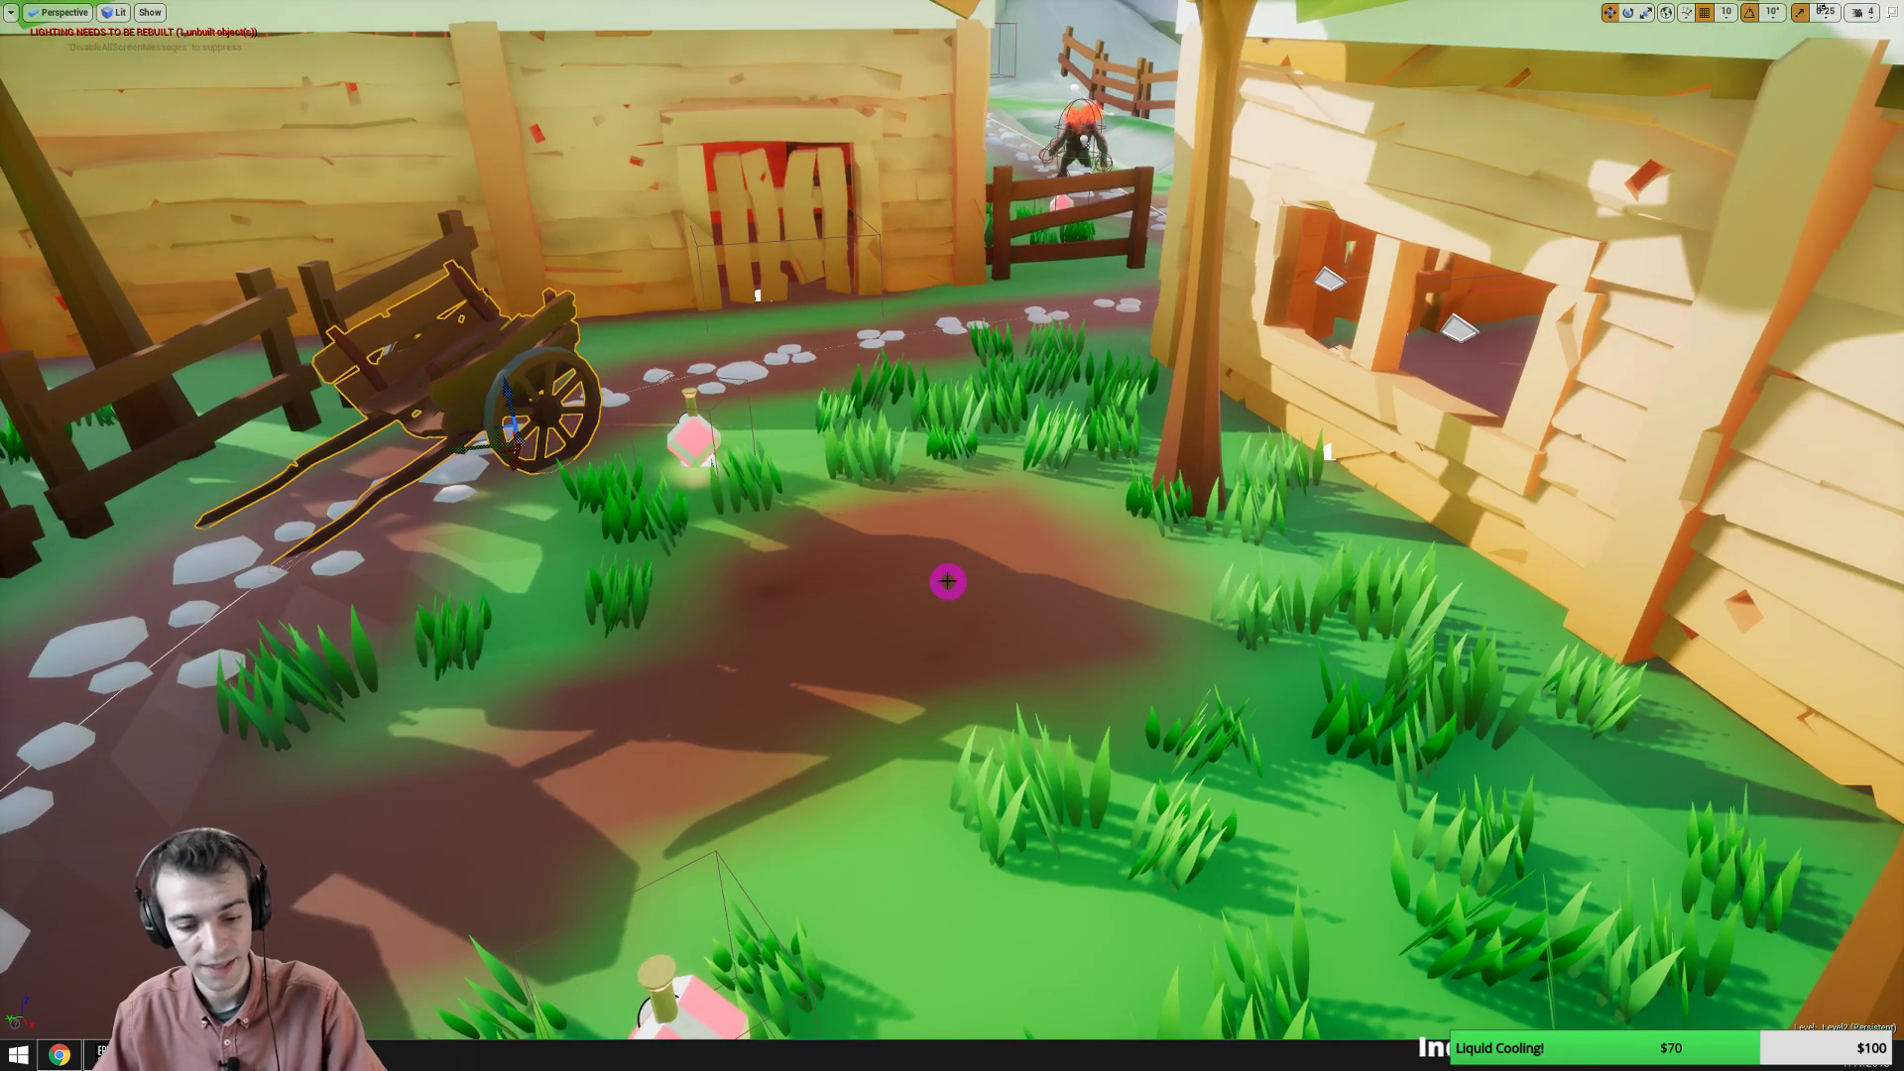
# Leave the full-screen viewport and build only the lighting for Level2.
pyautogui.press('F11')
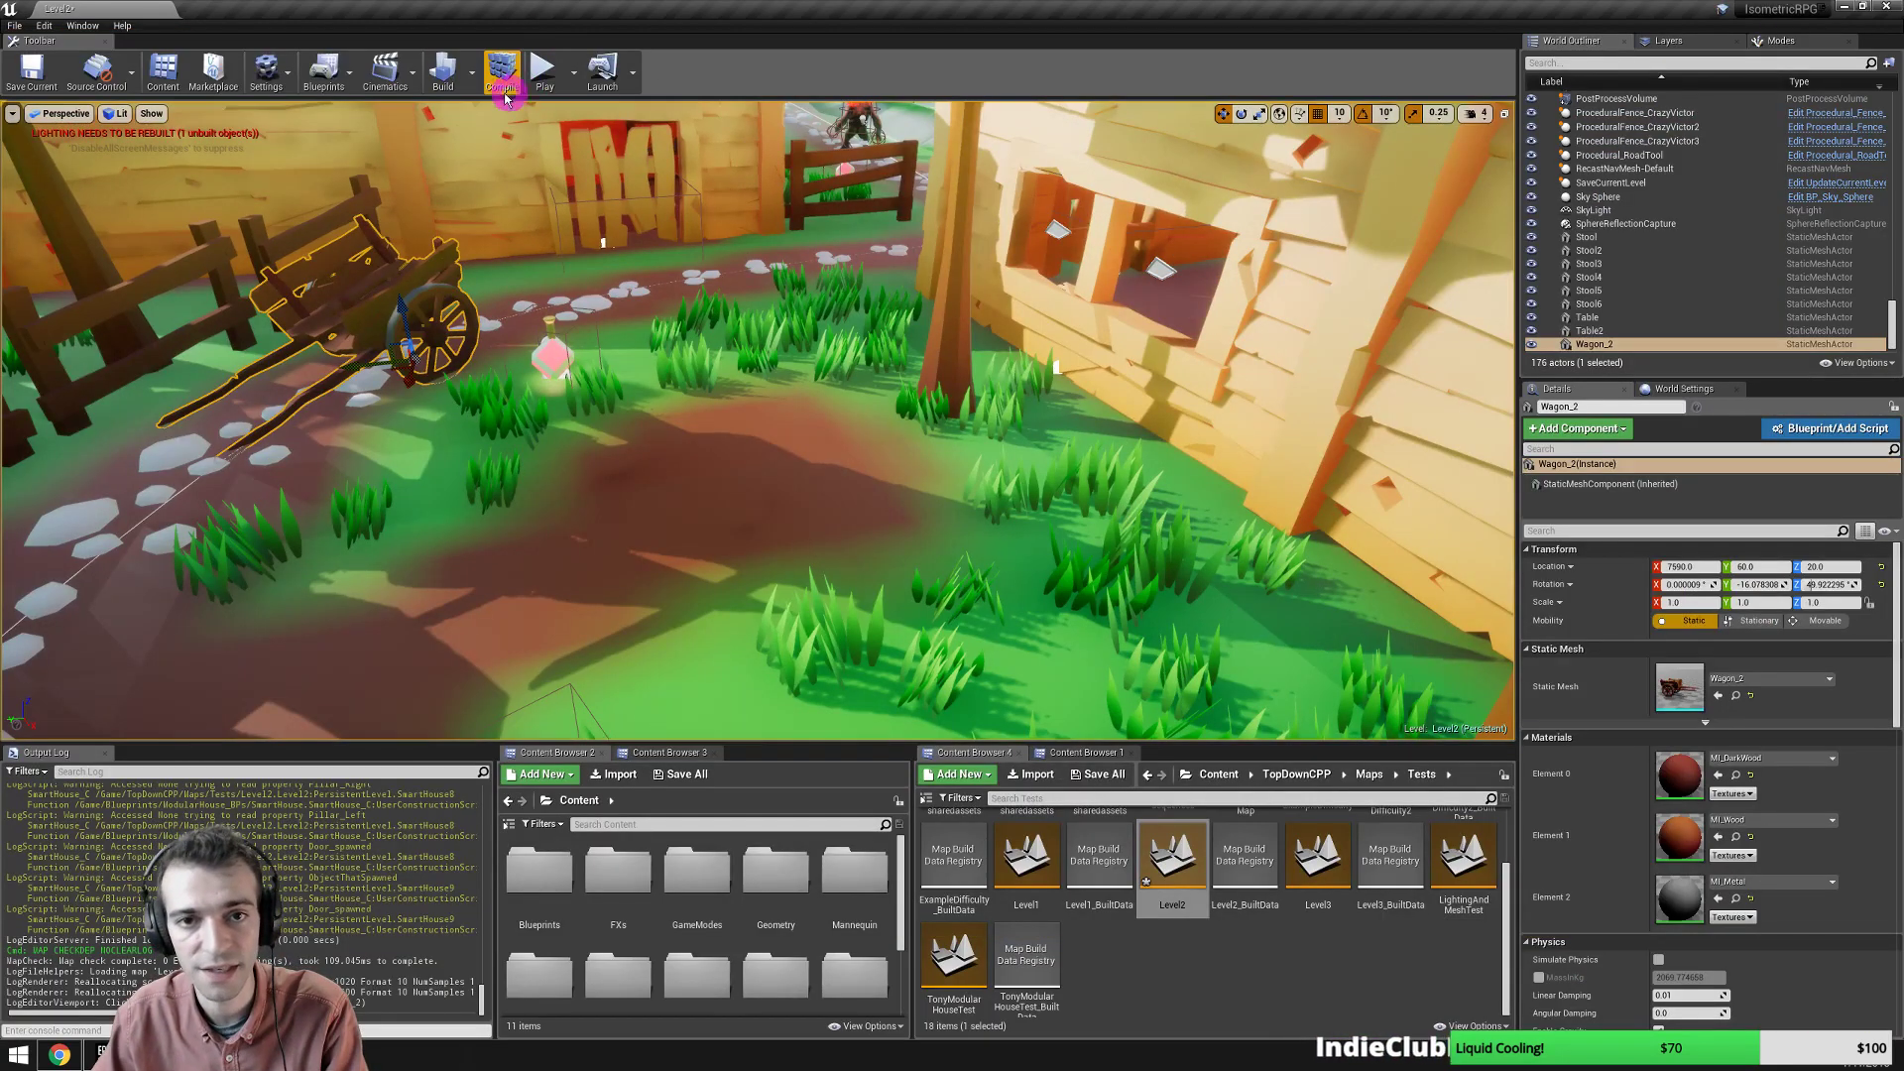
pyautogui.click(472, 71)
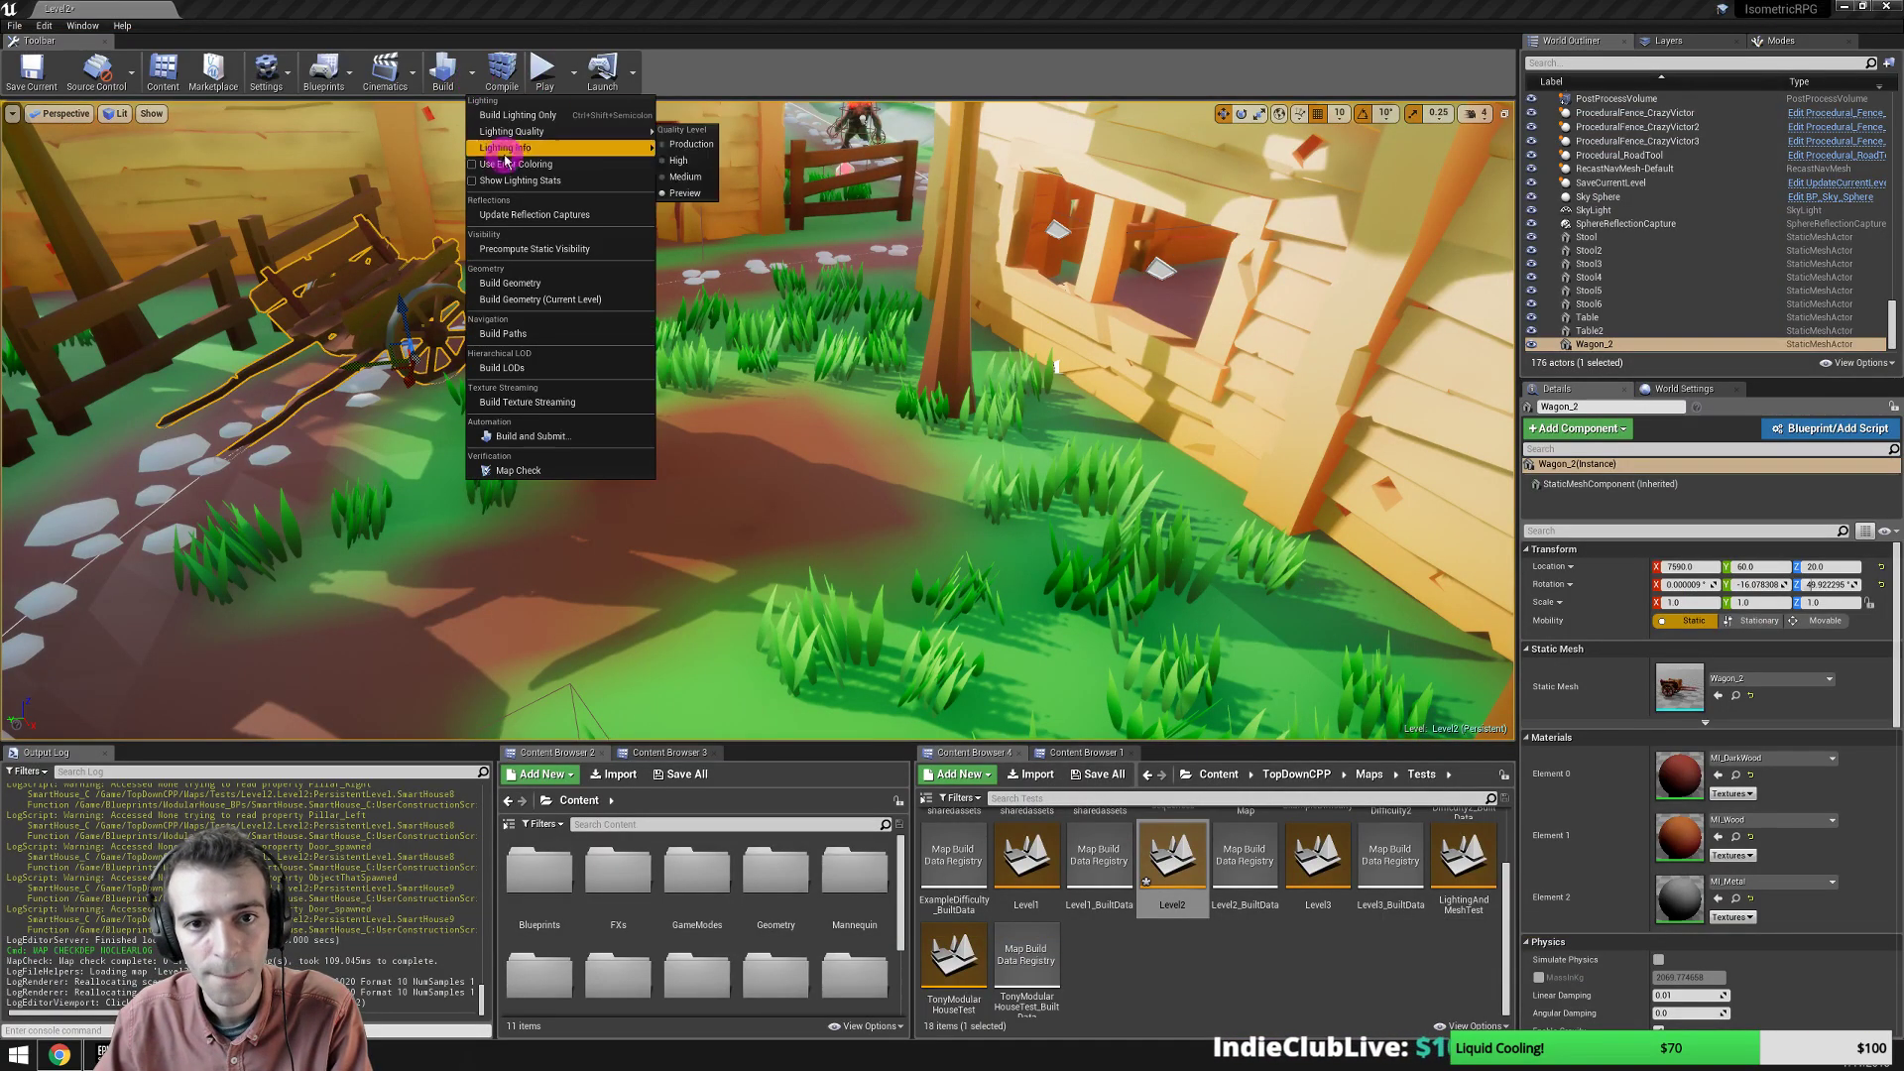
pyautogui.moveTo(528, 152)
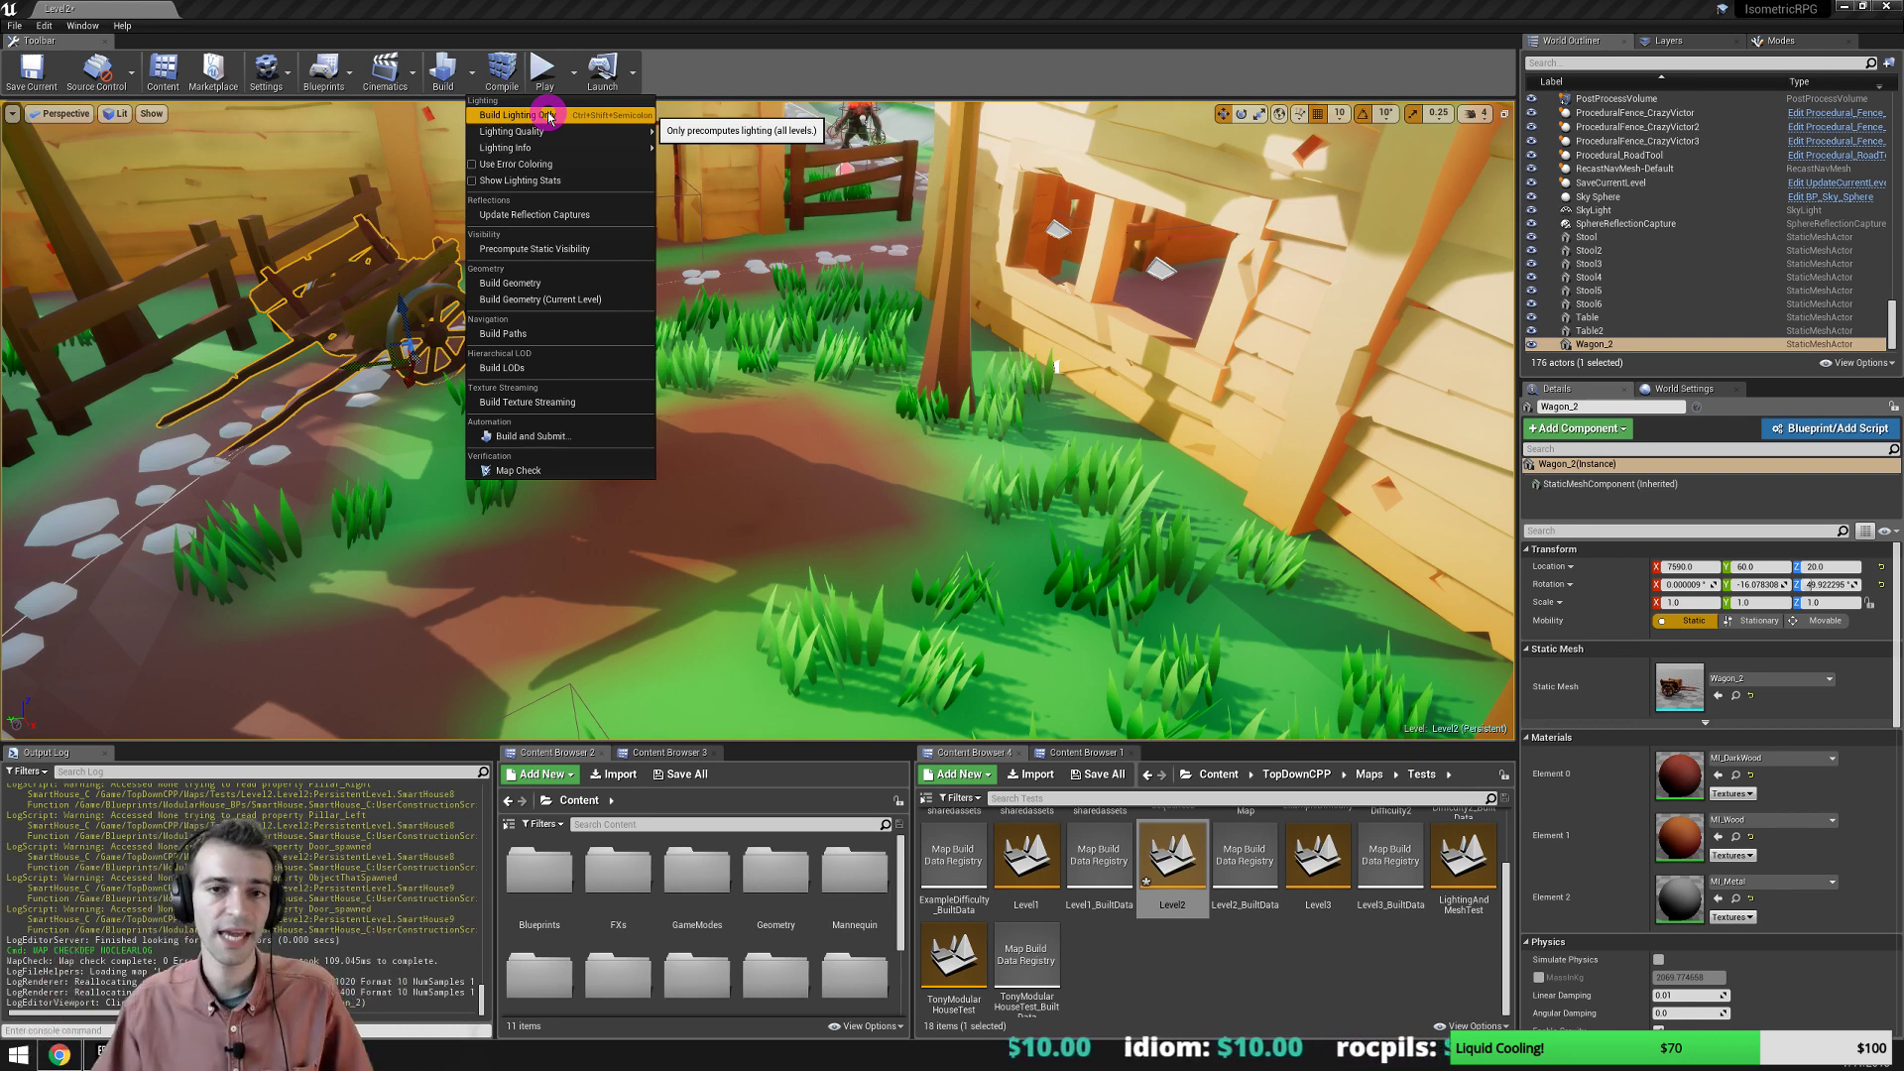
pyautogui.click(548, 116)
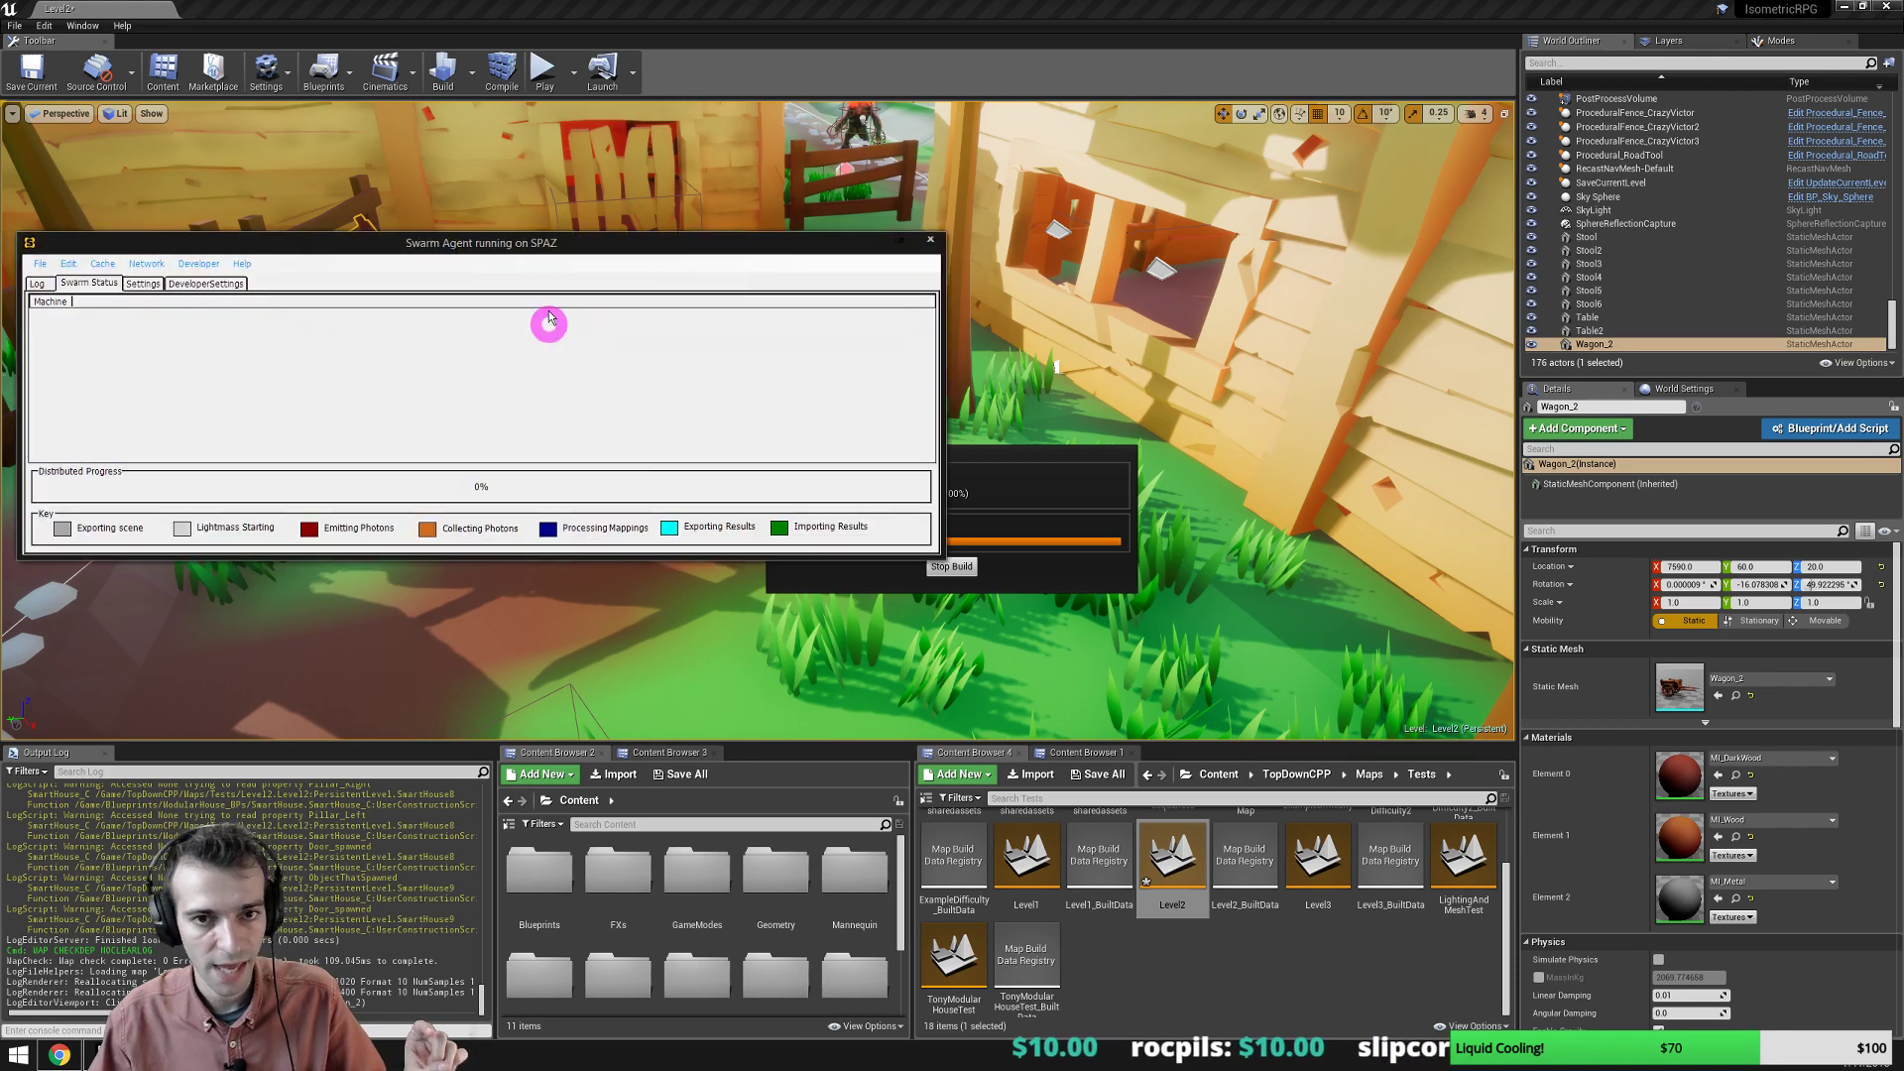
# Move the Swarm Agent window clear of the wagon, follow the lighting build, and inspect the rebuilt shadows around the dirt patch.
pyautogui.moveTo(489, 255); pyautogui.dragTo(838, 178)
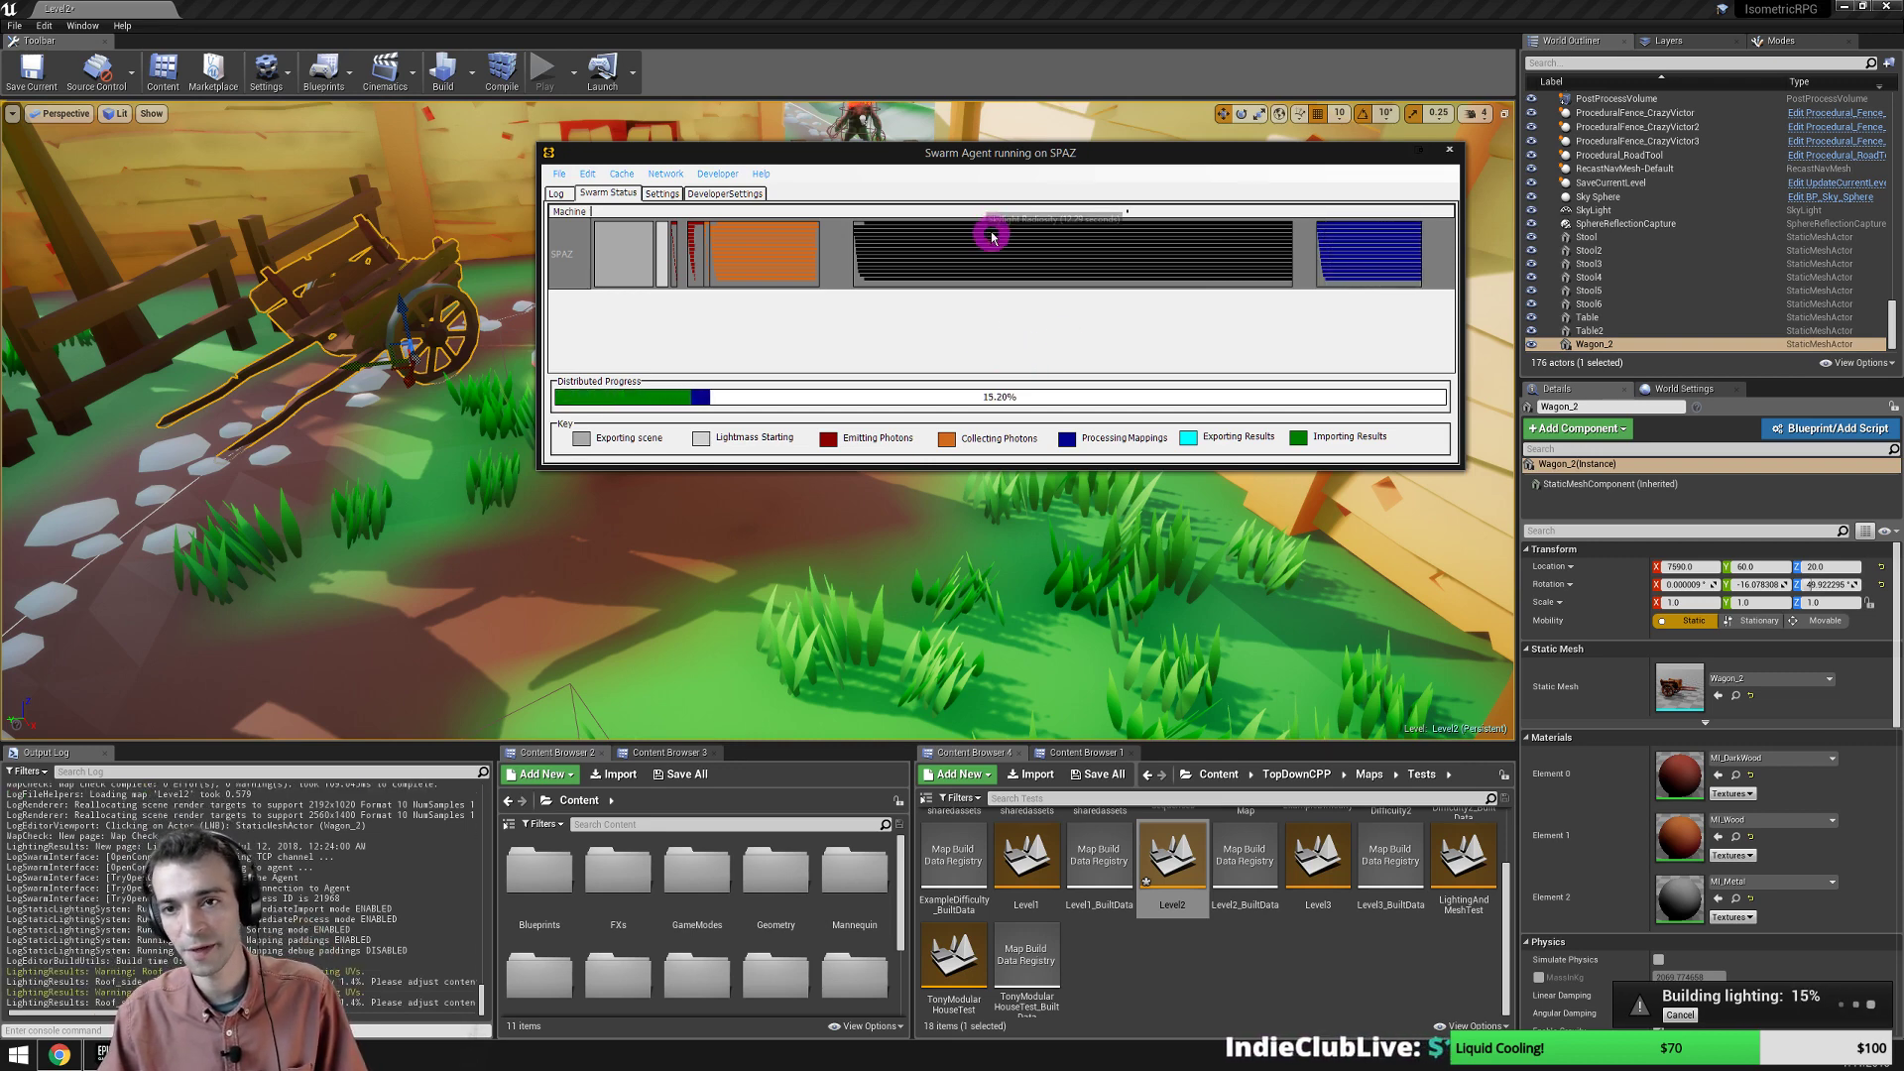
pyautogui.moveTo(999, 163); pyautogui.dragTo(1064, 92)
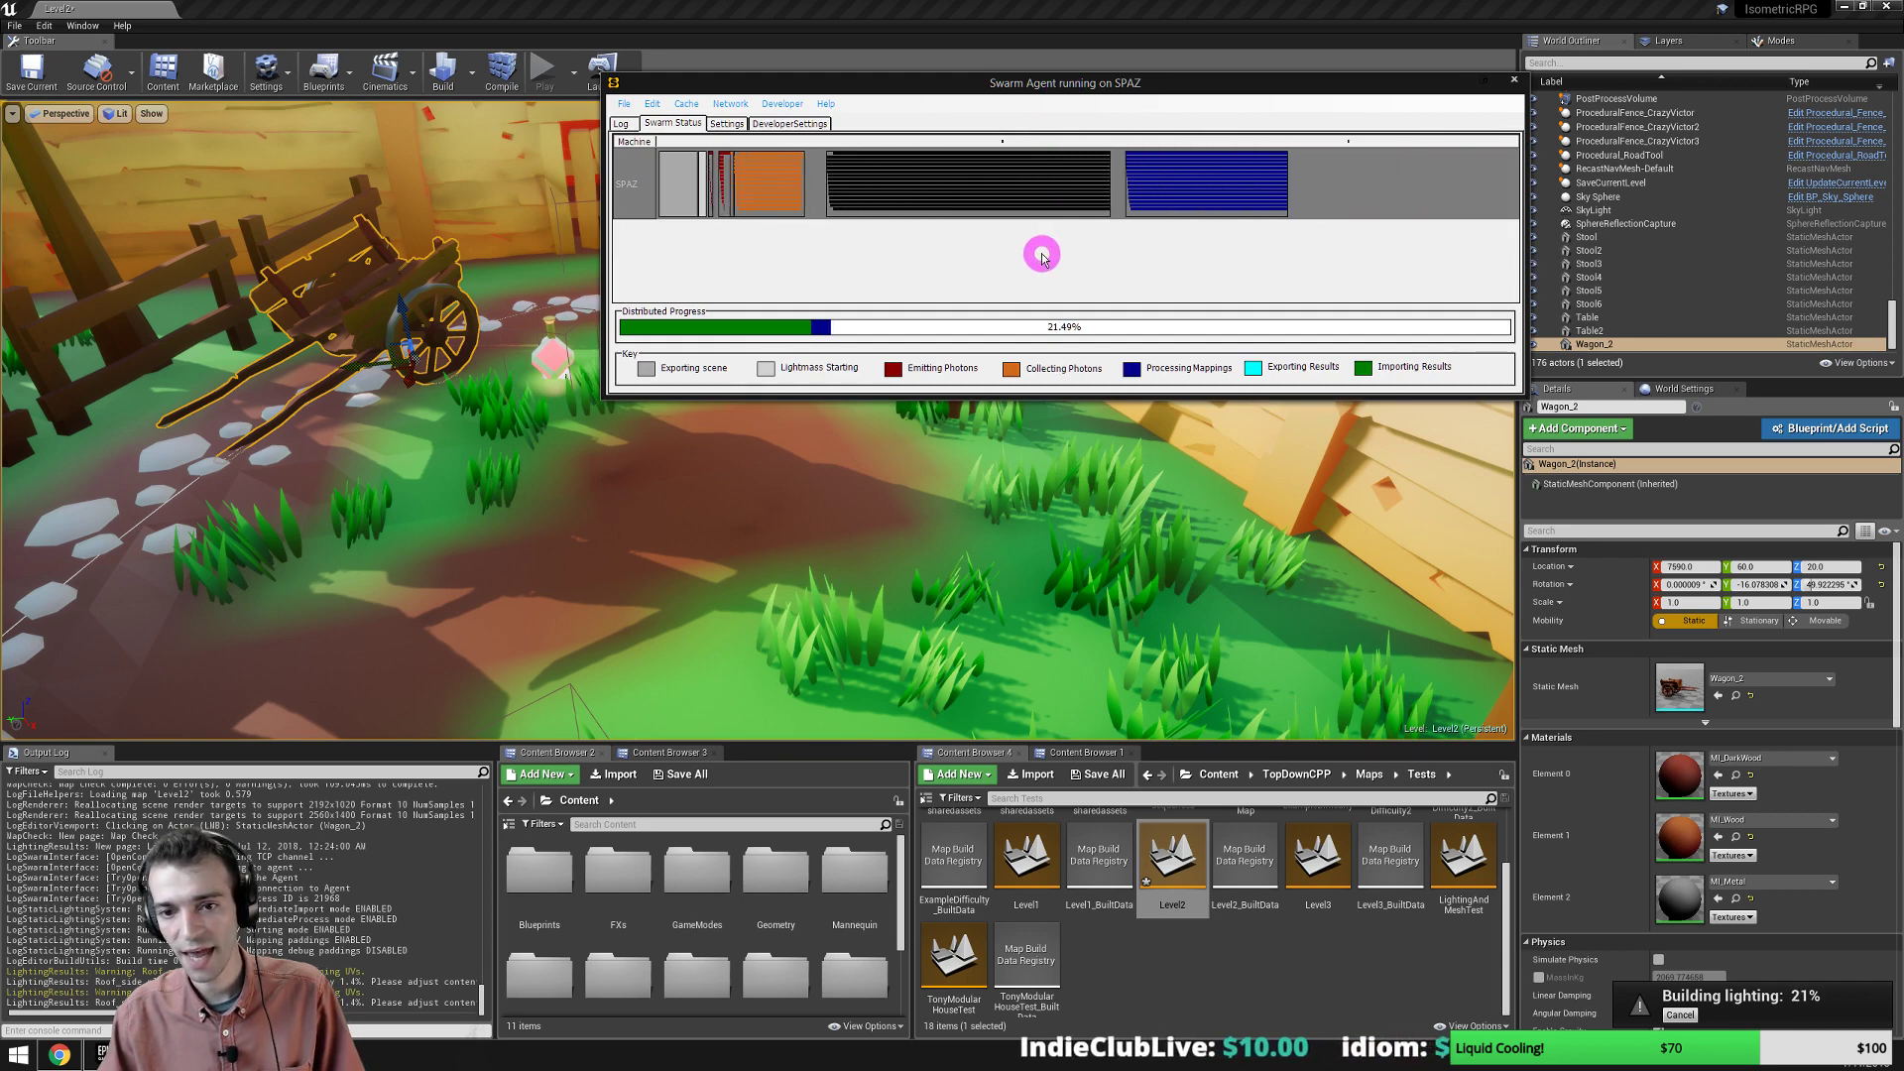
pyautogui.moveTo(1030, 87); pyautogui.dragTo(1093, 36)
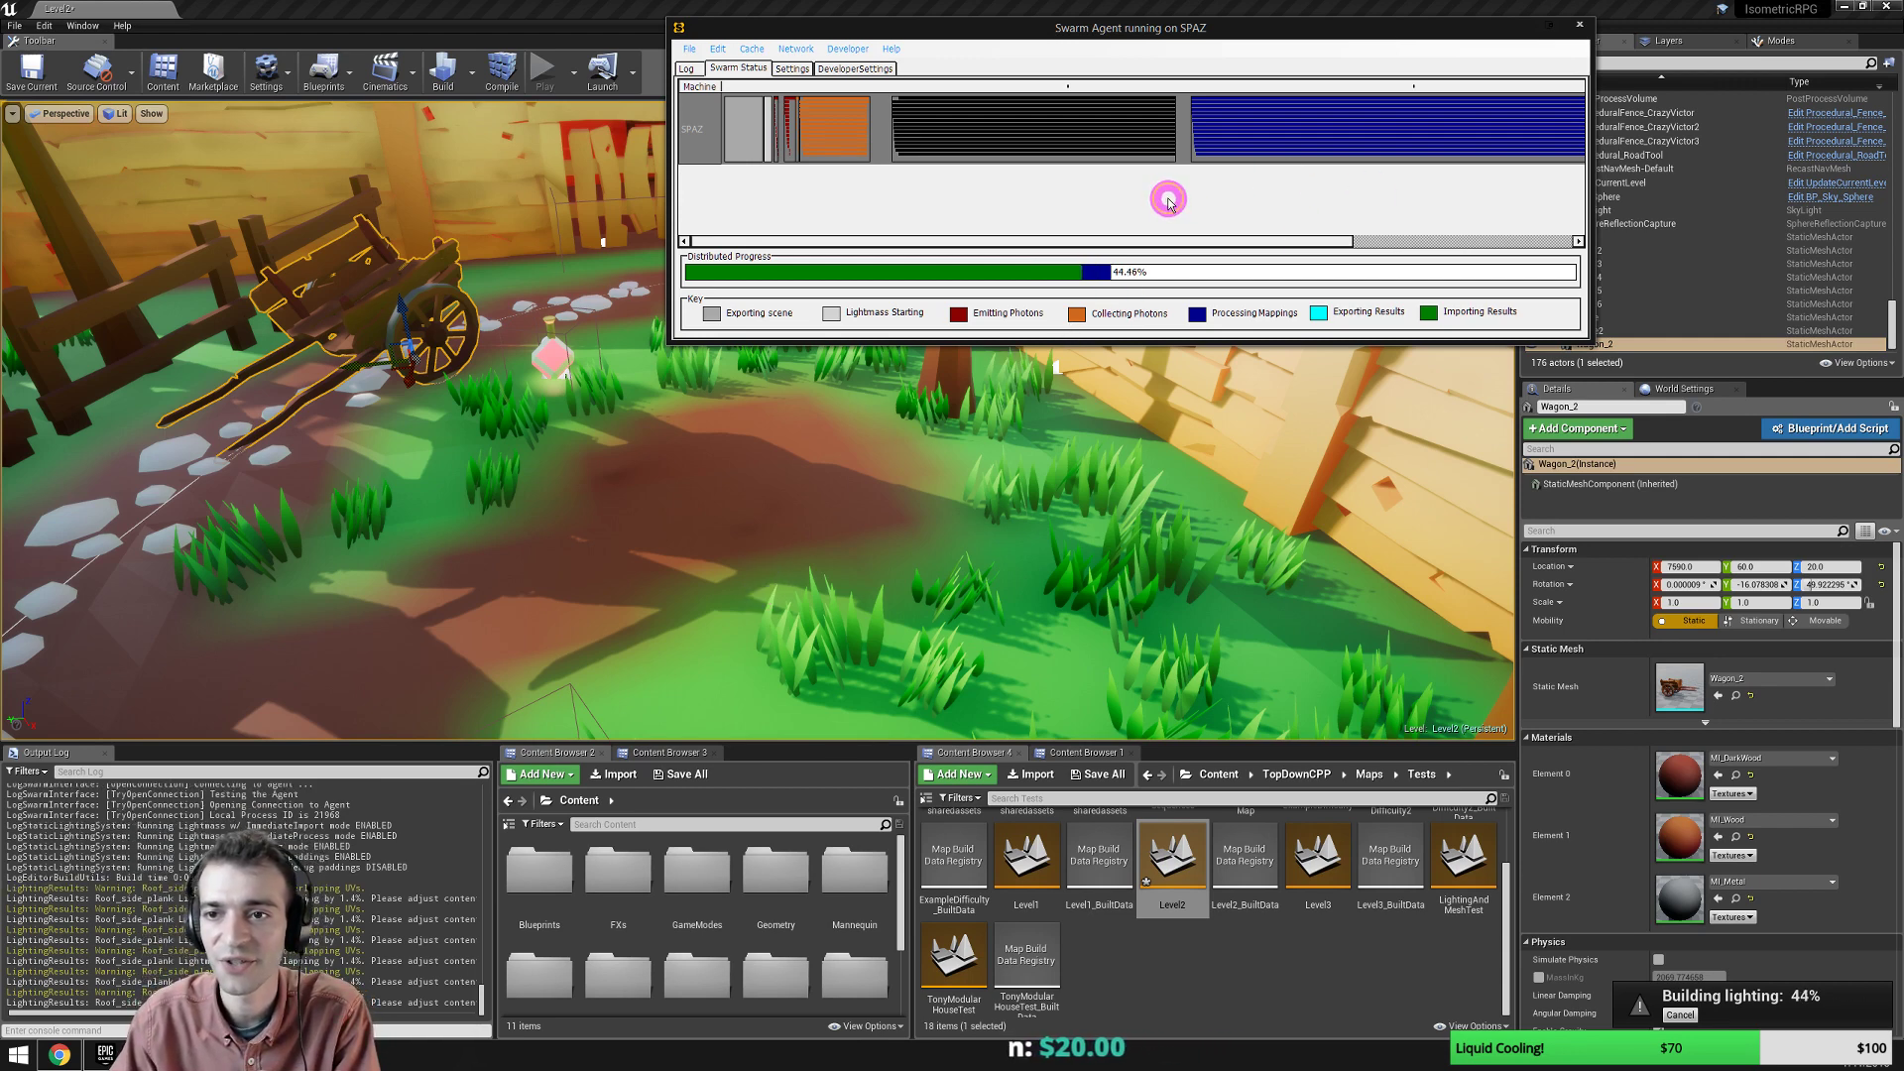
pyautogui.scroll(-5, 1164, 200)
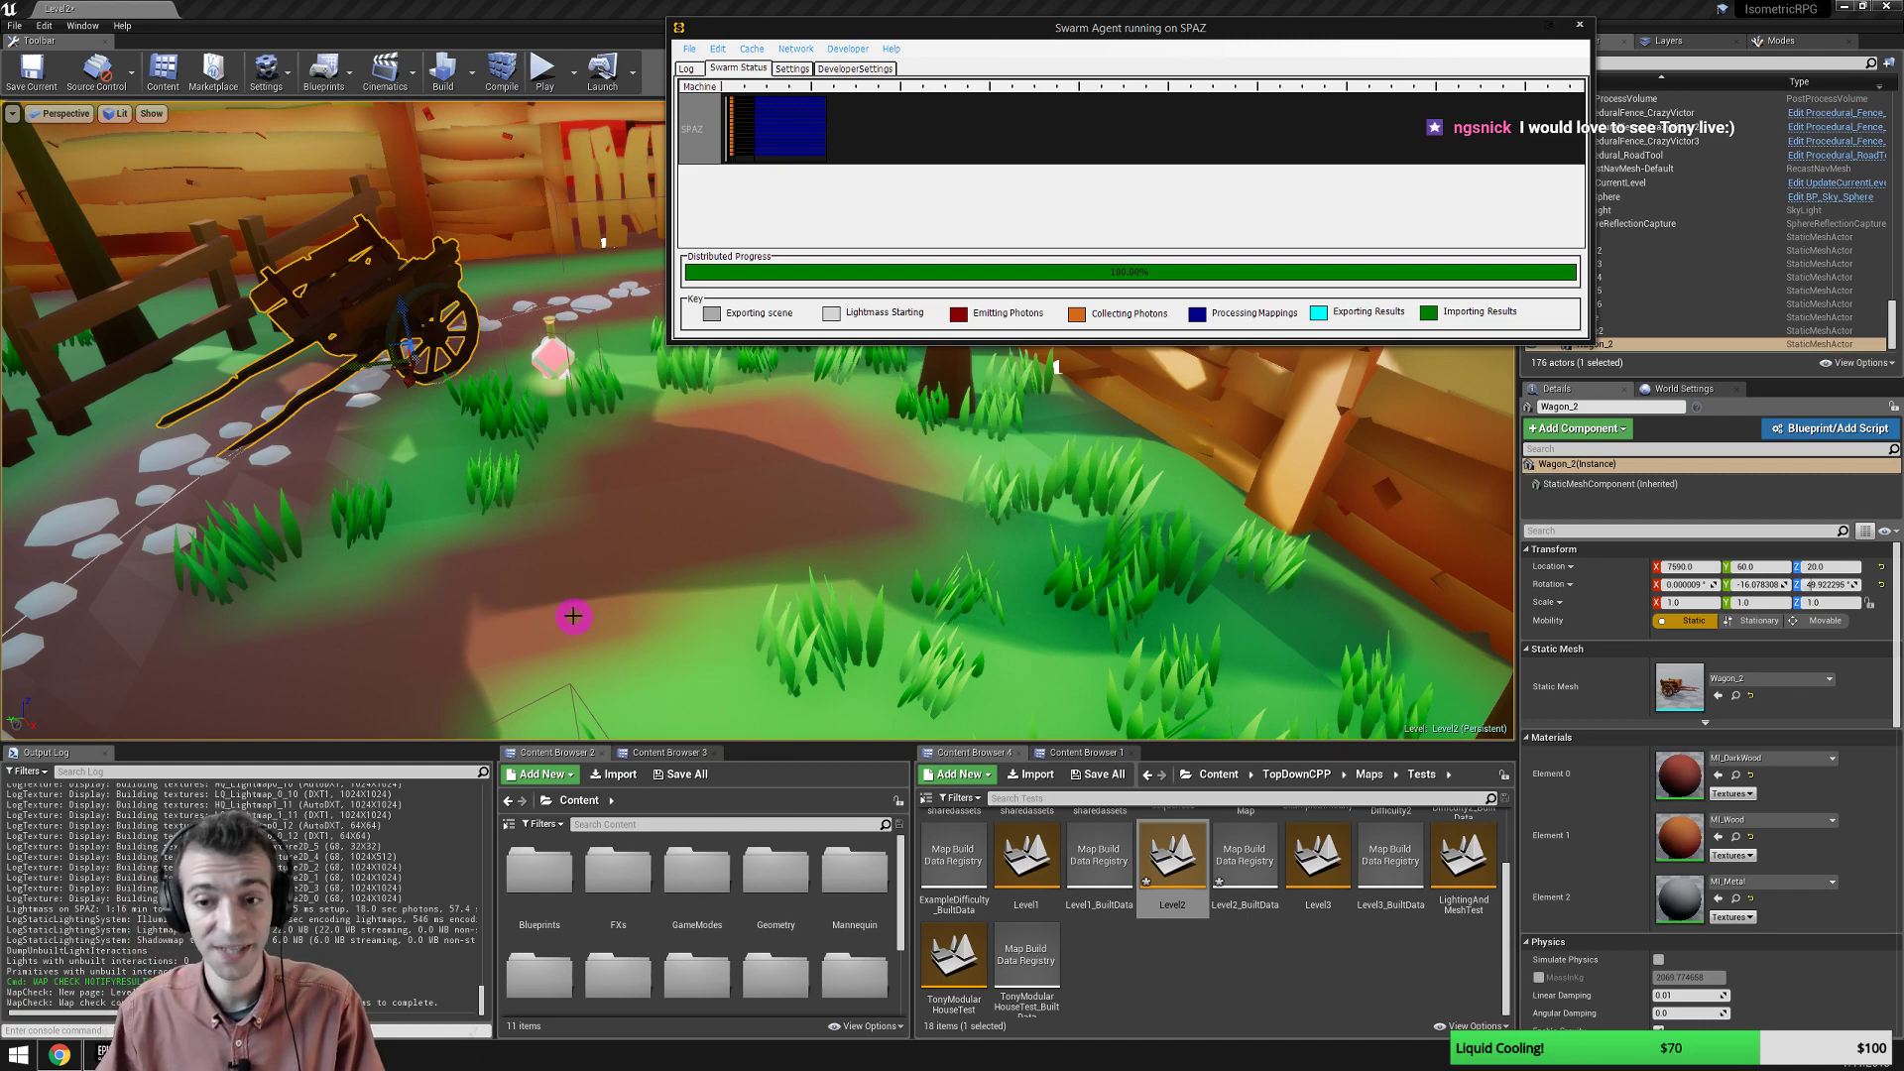
pyautogui.moveTo(710, 651); pyautogui.dragTo(737, 635, button='right')
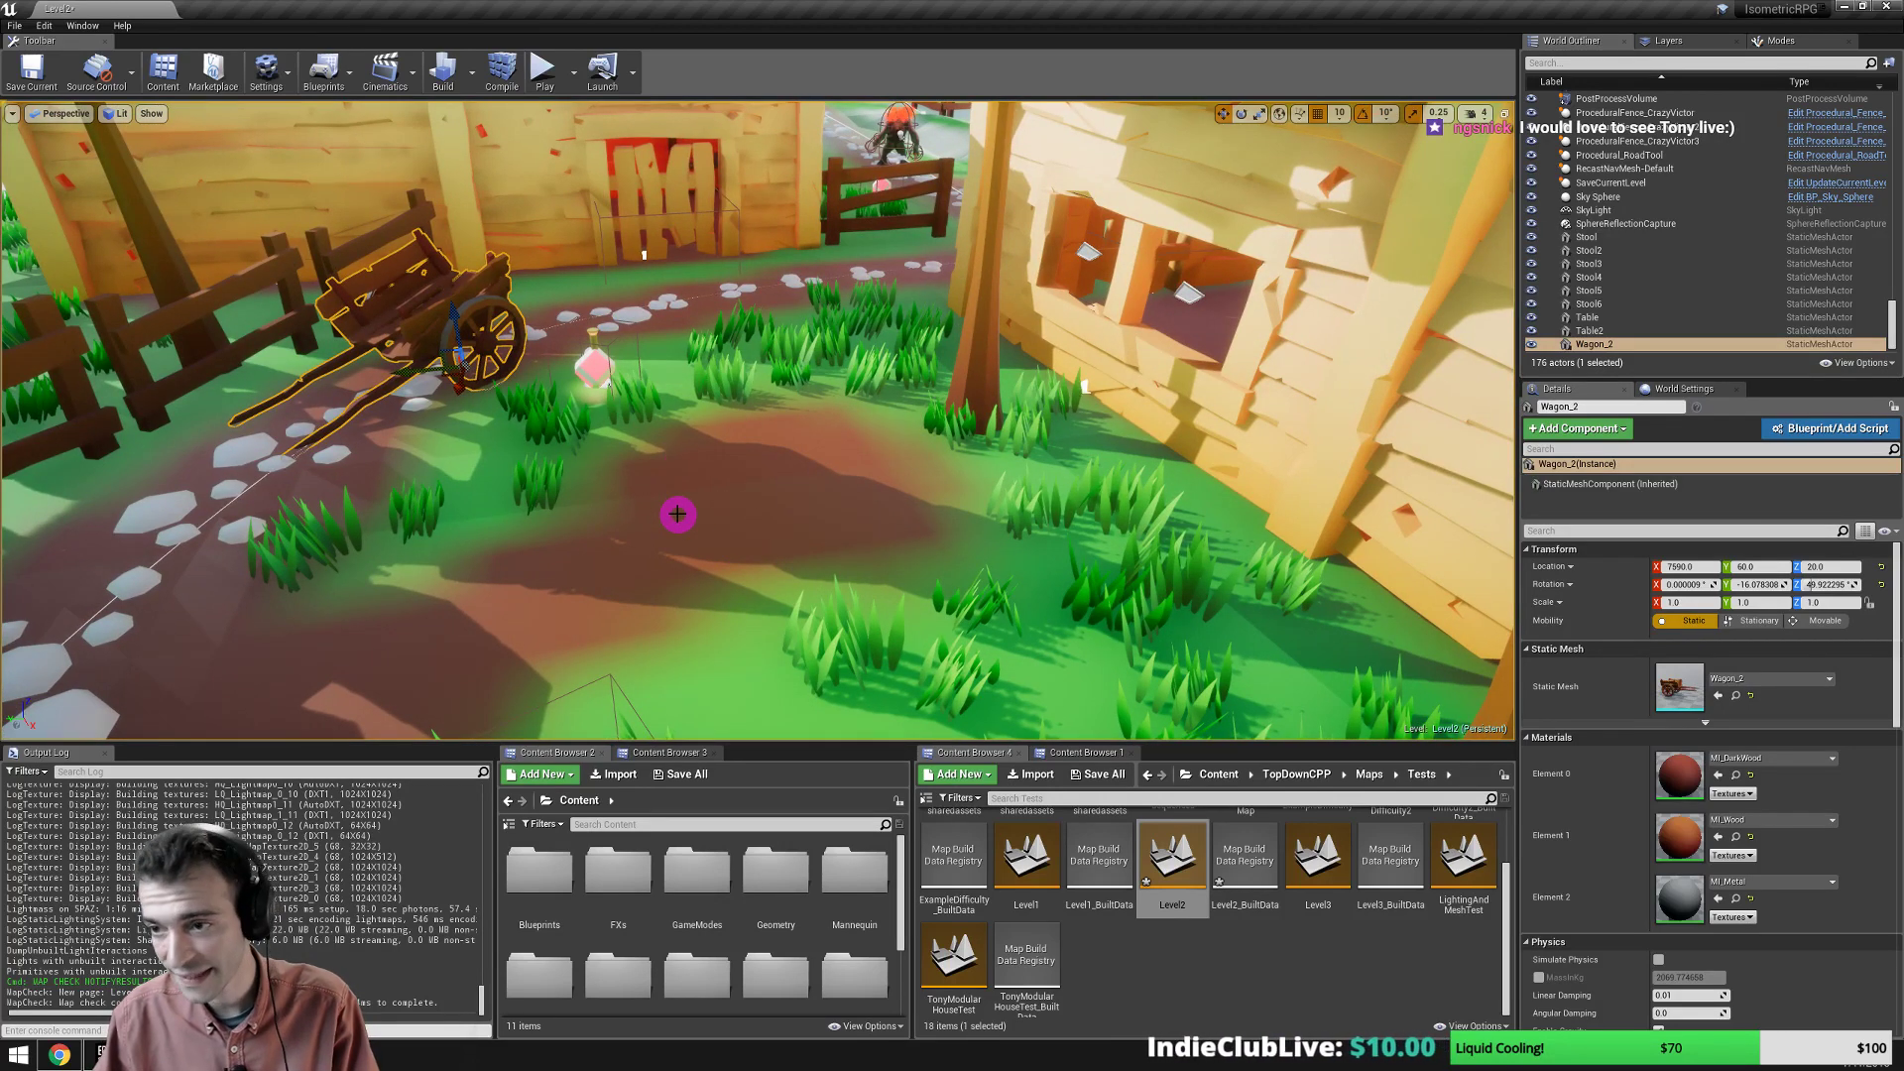
# List the level's lightmaps in the Lightmass section of World Settings and examine the HQ_Lightmap0_10 texture.
pyautogui.click(1674, 386)
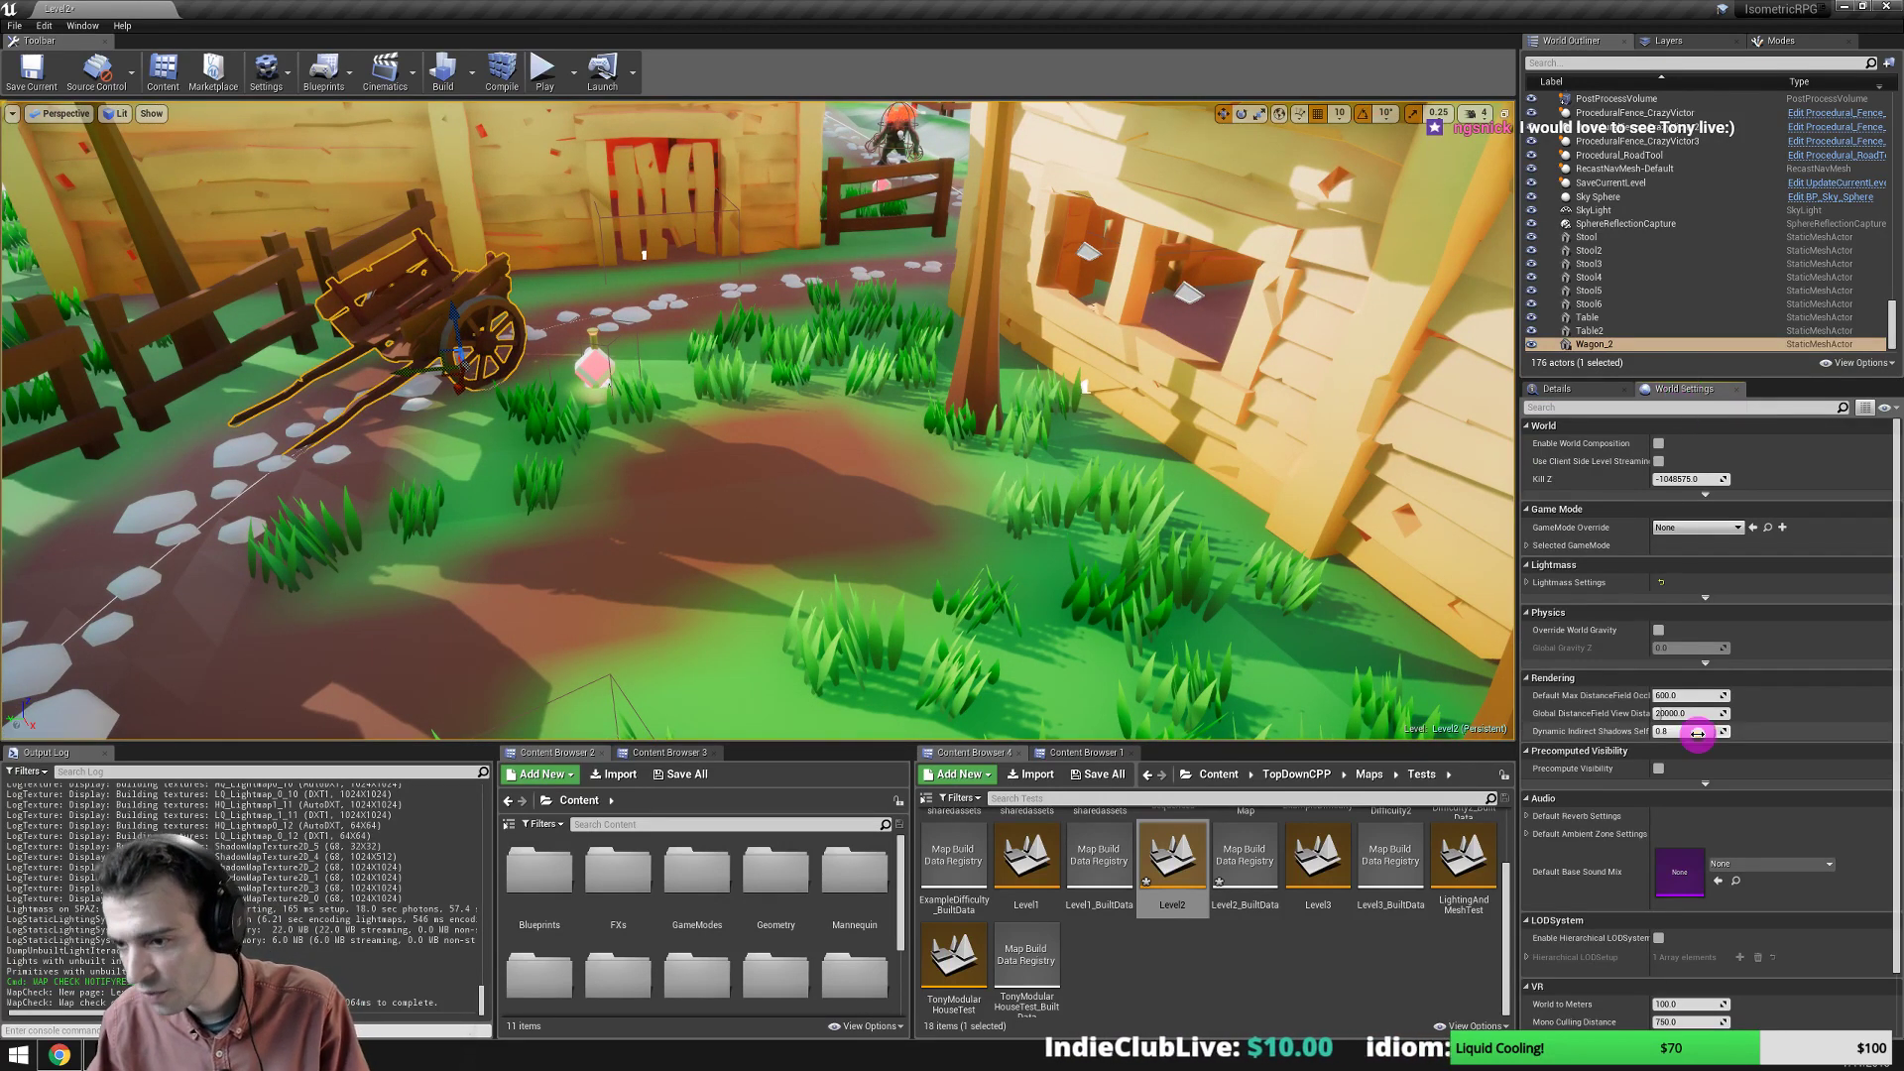
pyautogui.scroll(-3, 1699, 731)
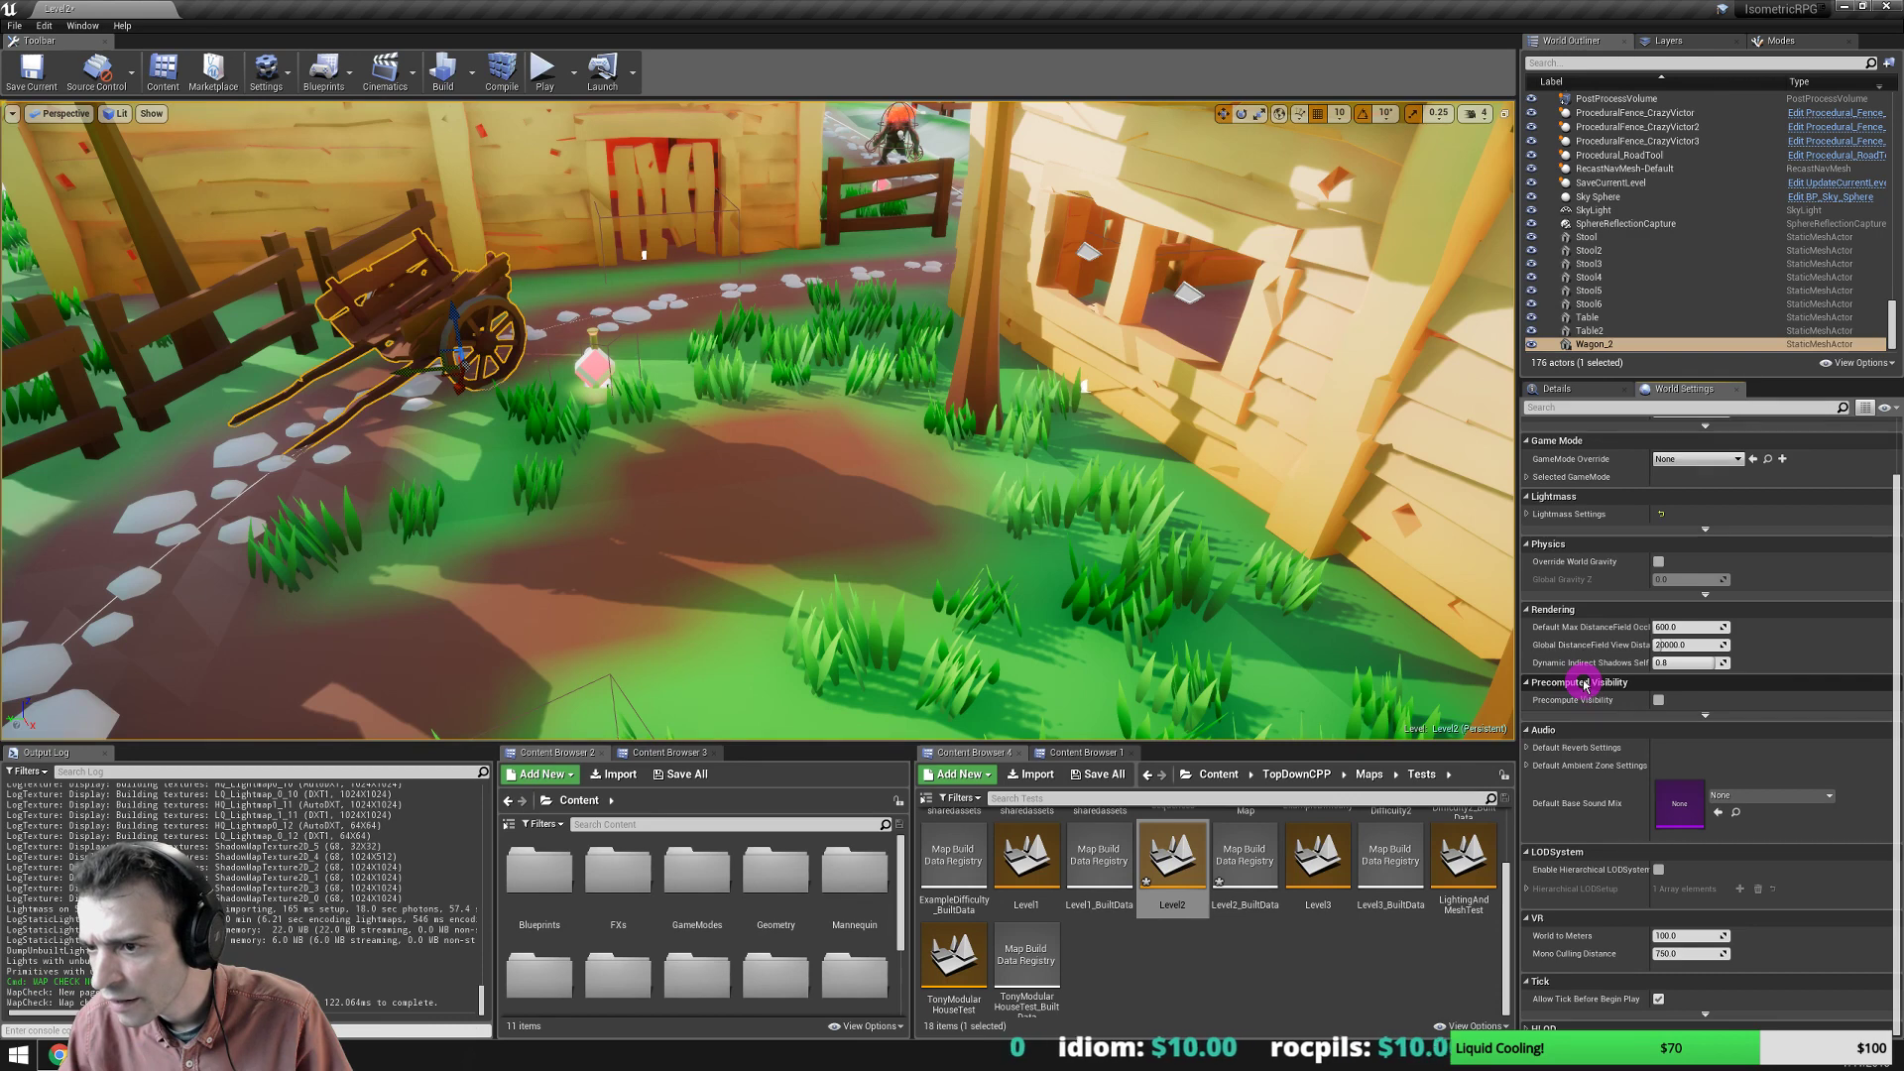
pyautogui.click(1555, 515)
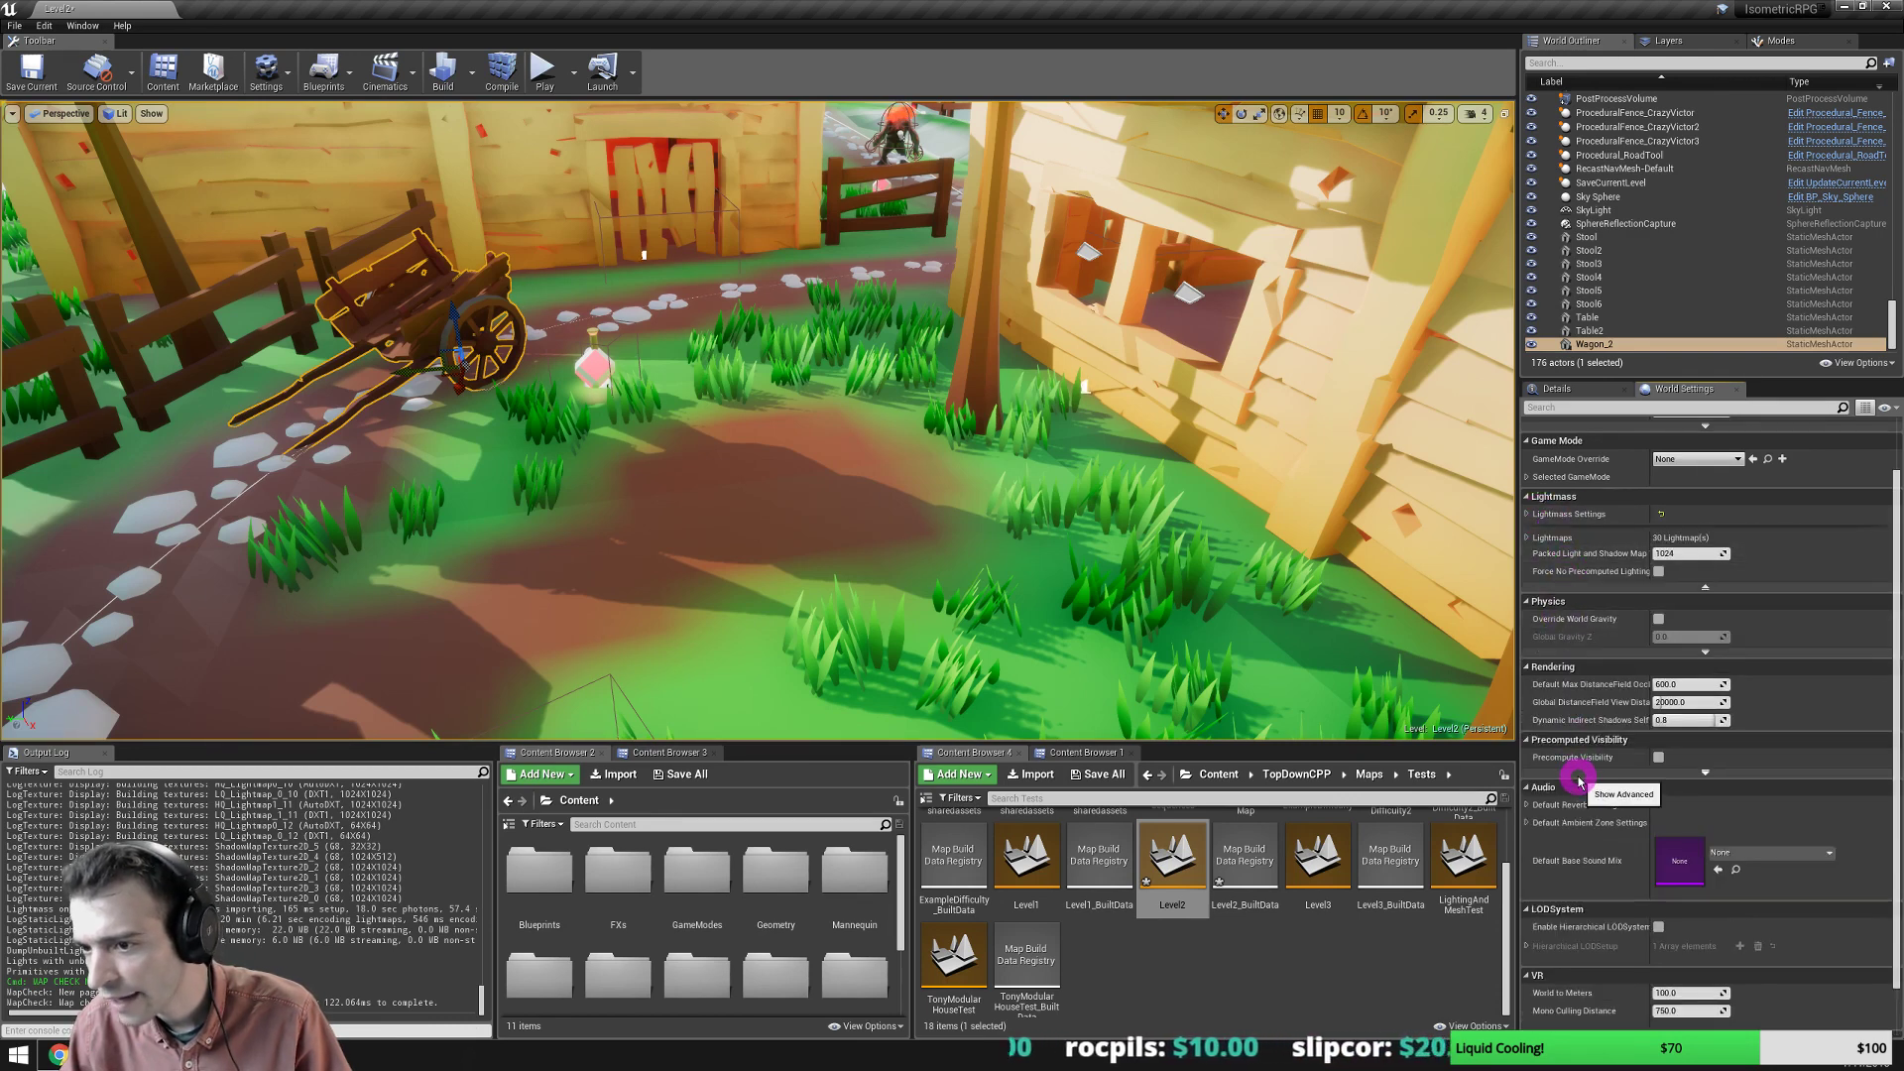
pyautogui.click(1527, 539)
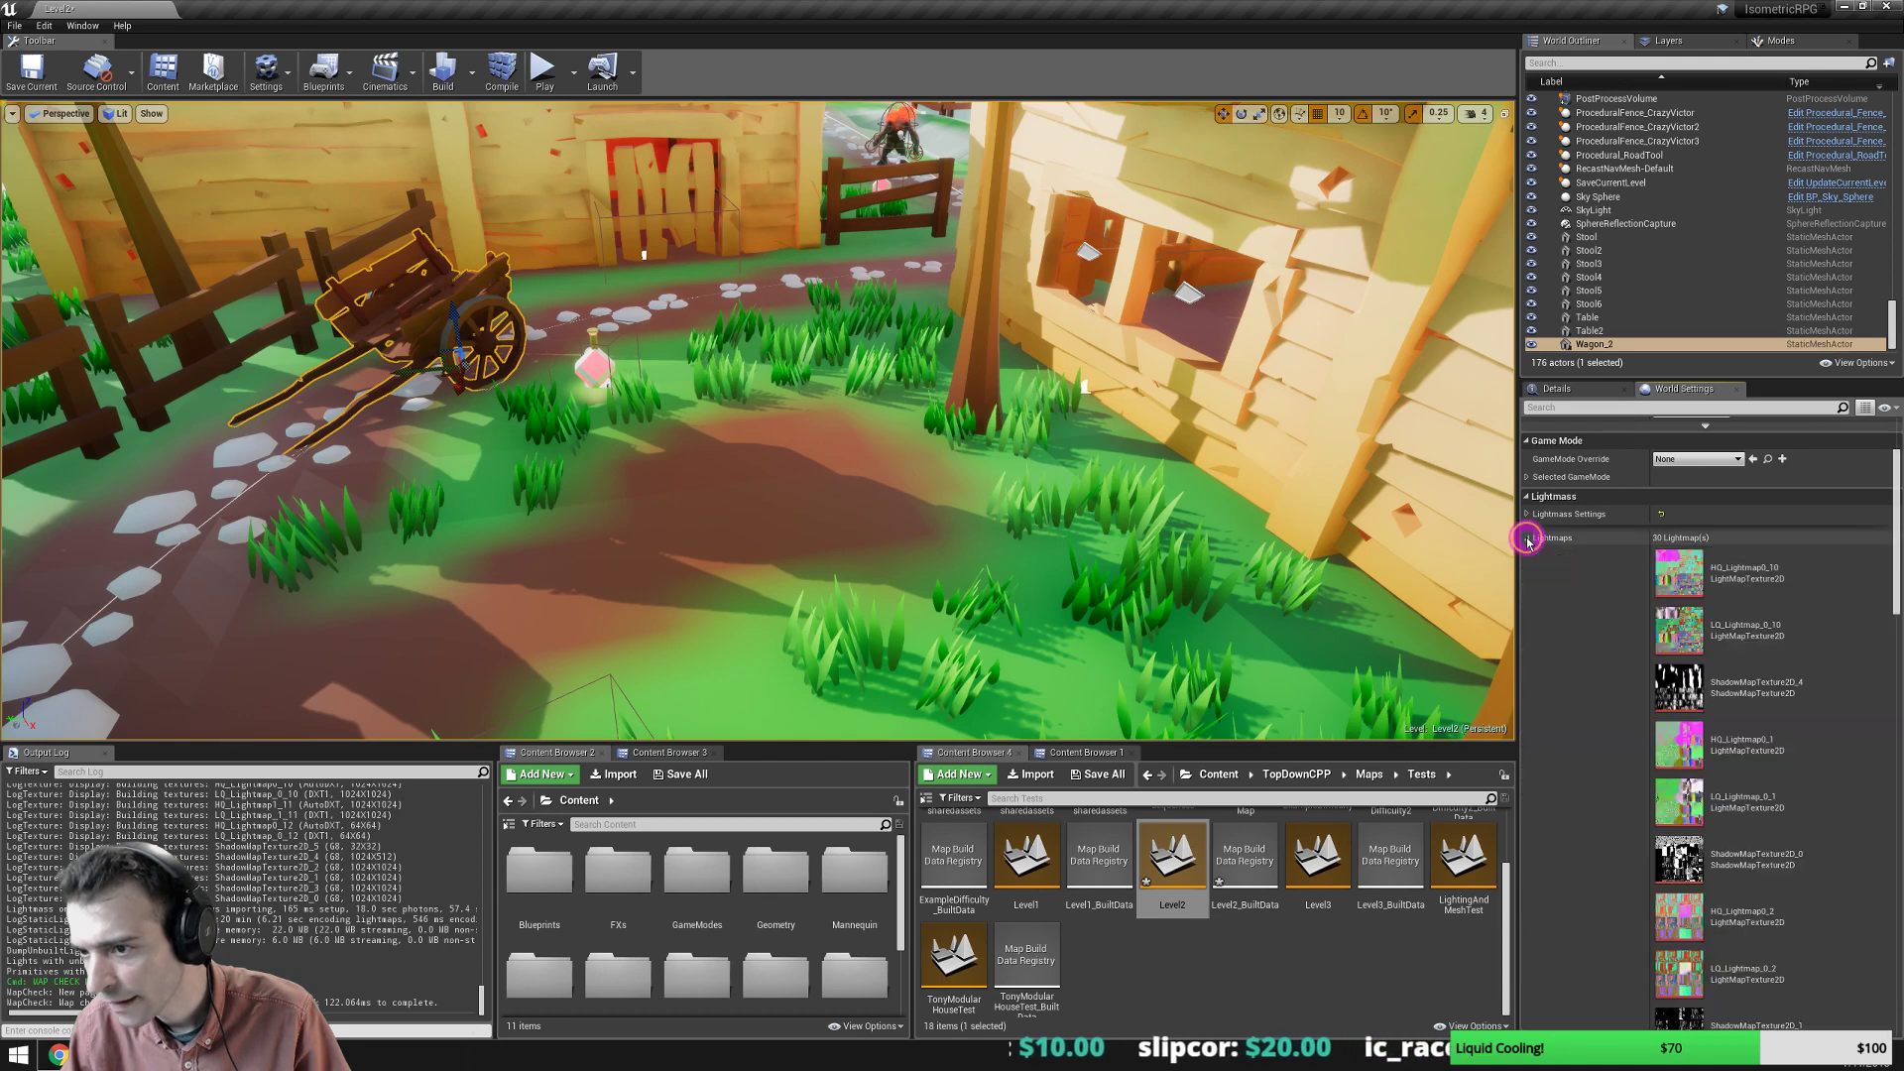
pyautogui.doubleClick(1683, 586)
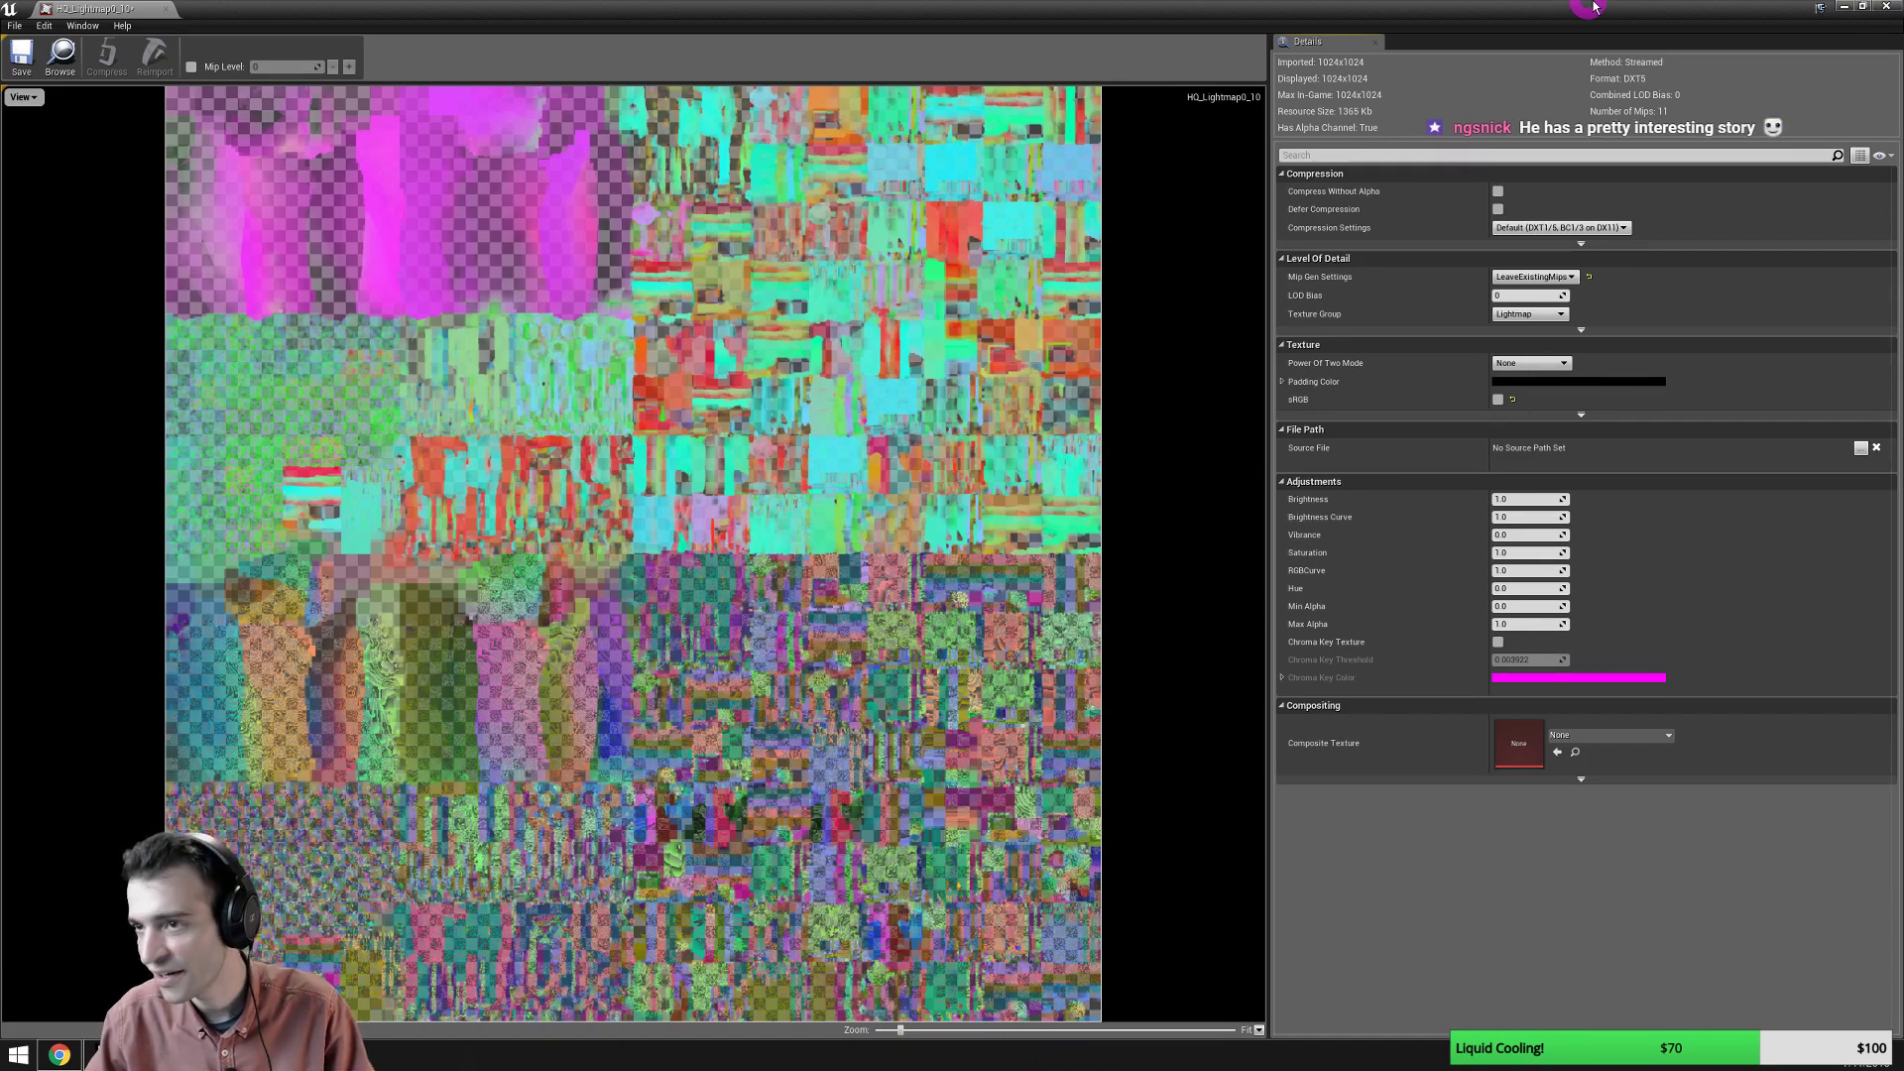
pyautogui.click(1884, 10)
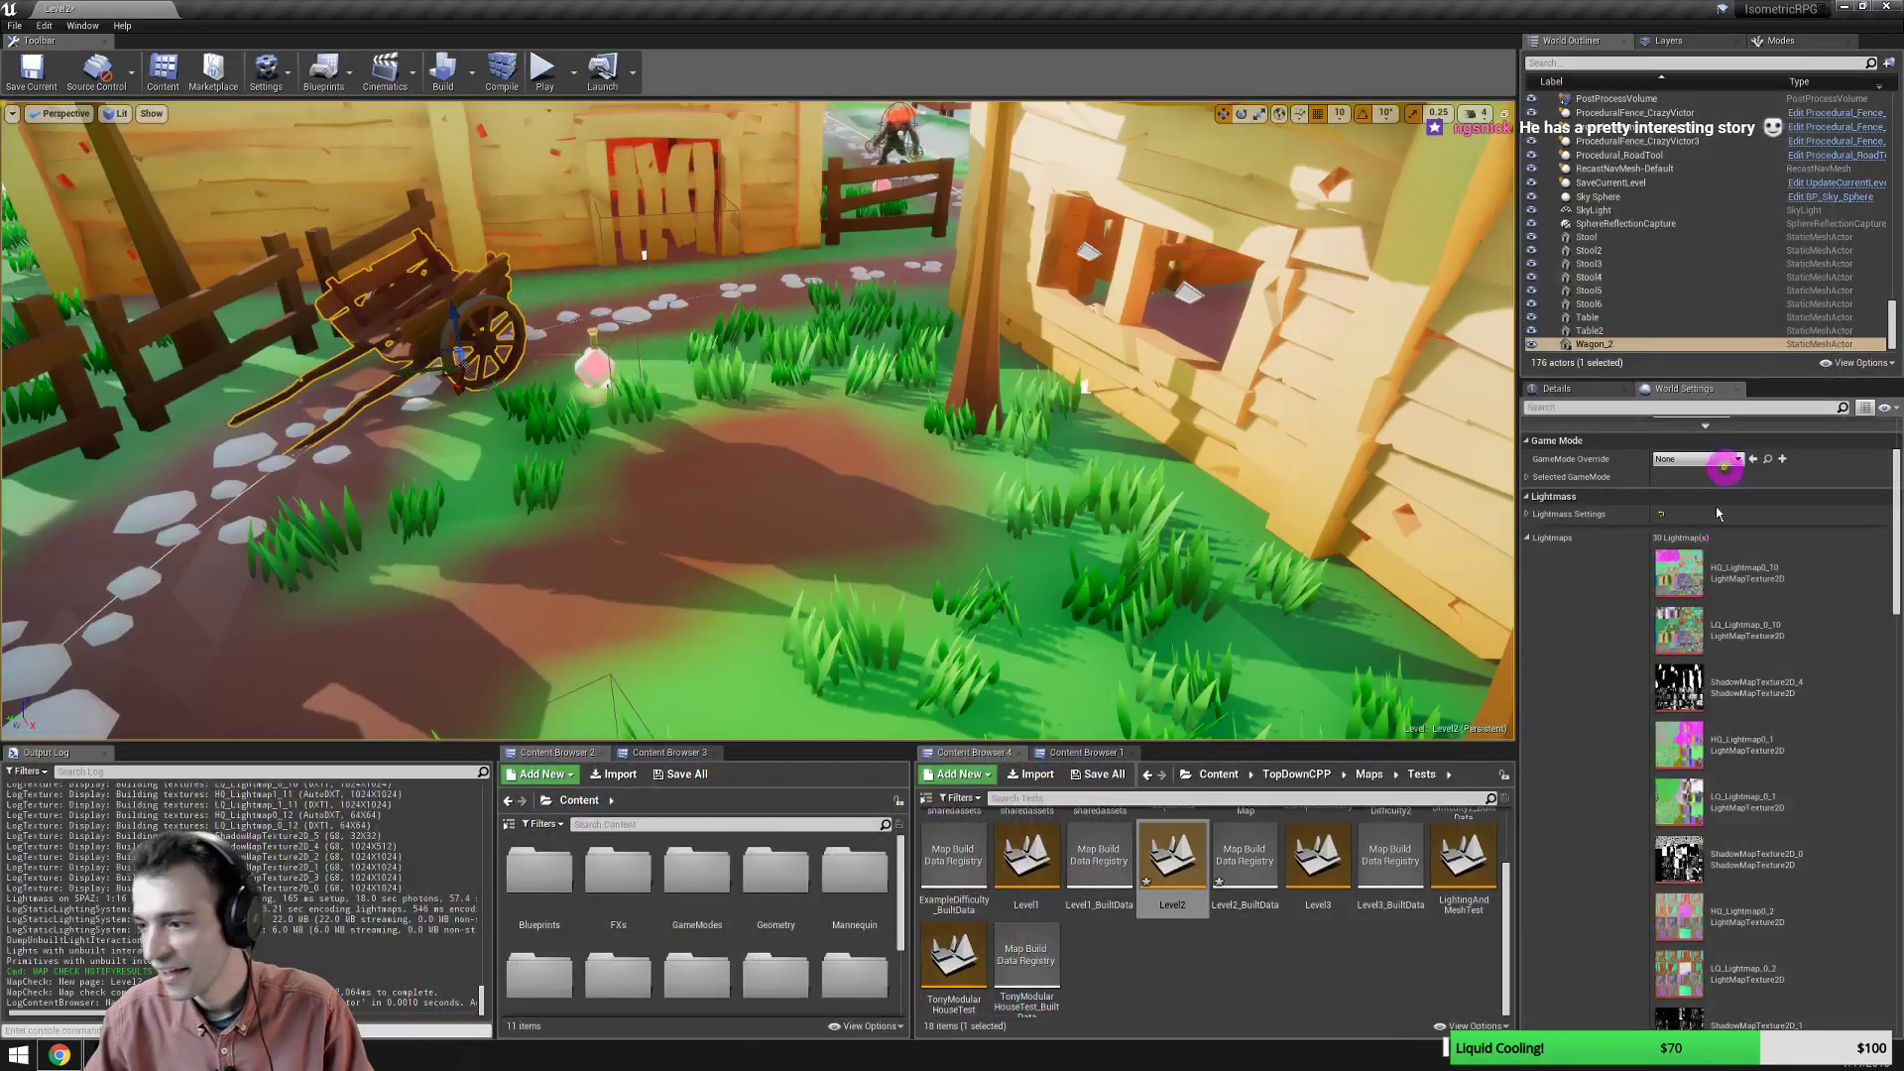
# Examine the LQ_Lightmap_0_1 and ShadowMapTexture2D_2 textures from the lightmap list.
pyautogui.doubleClick(1678, 806)
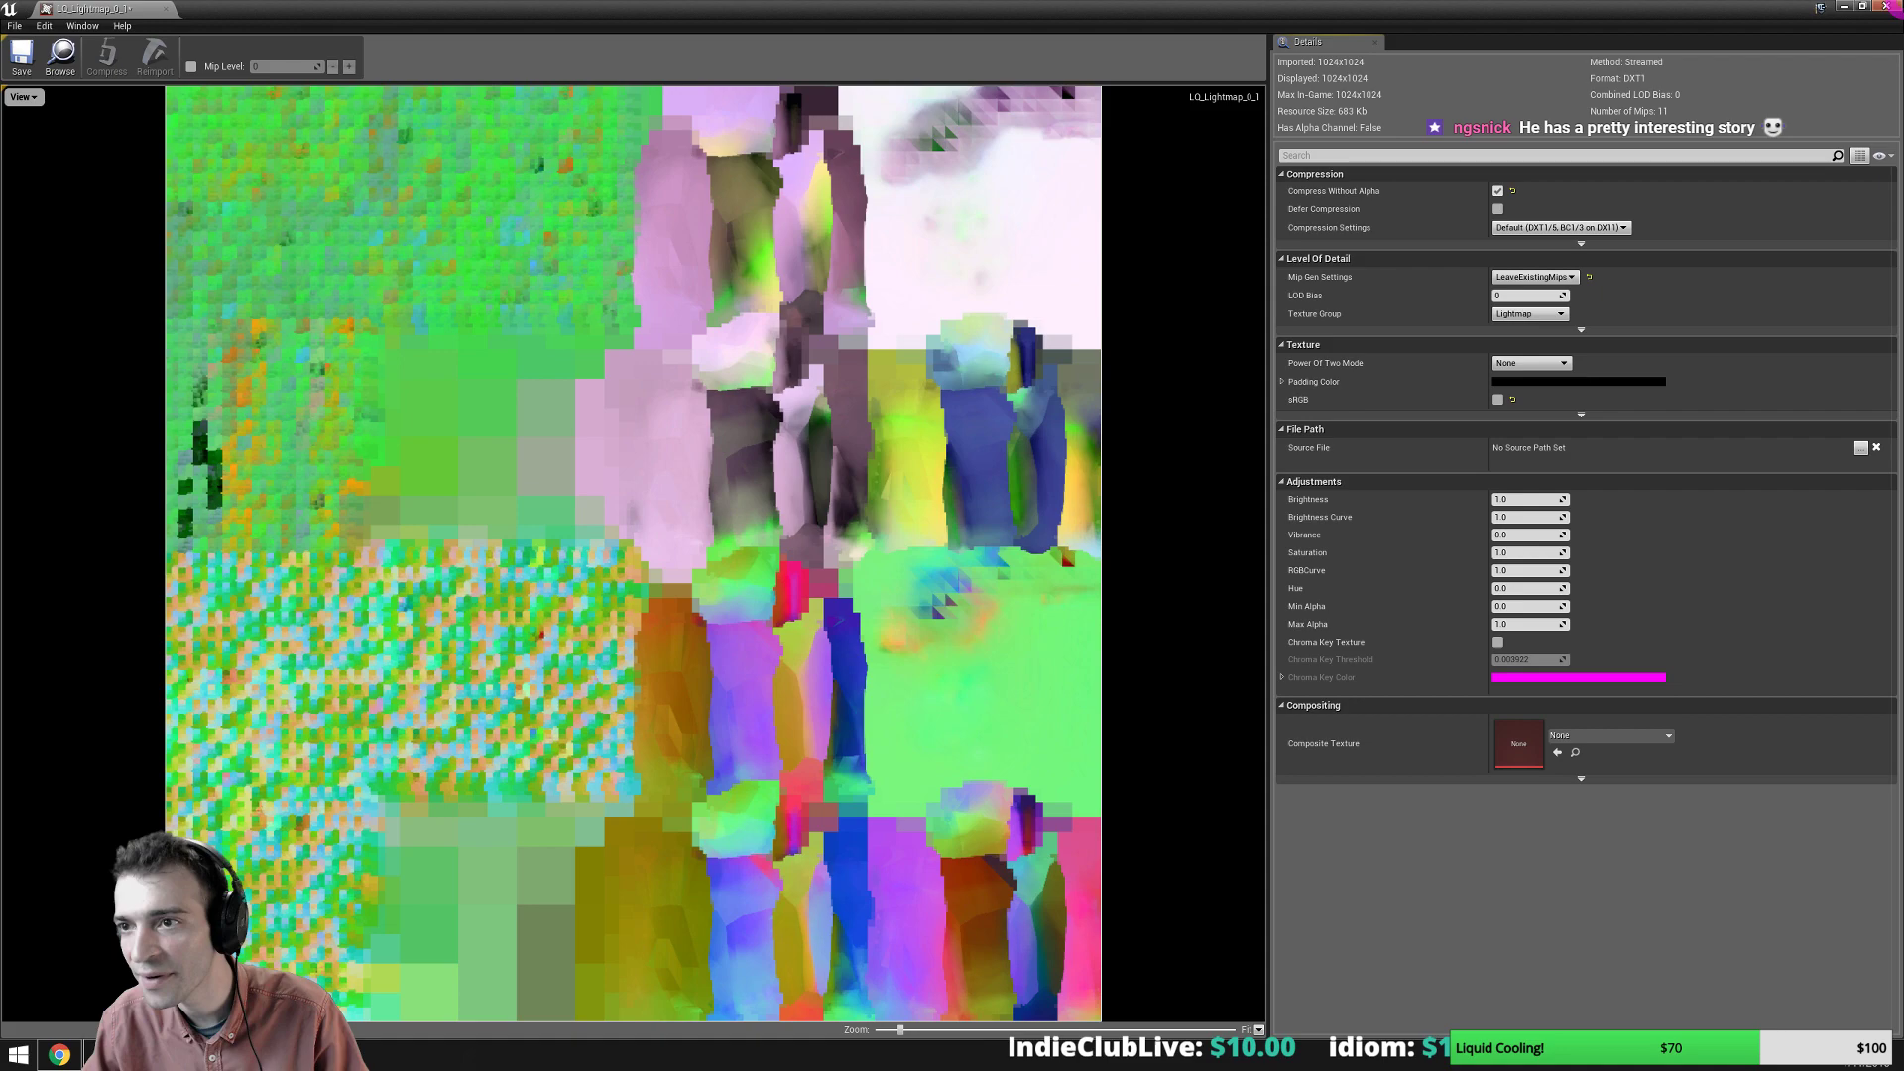
pyautogui.click(1888, 7)
pyautogui.scroll(-3, 1706, 892)
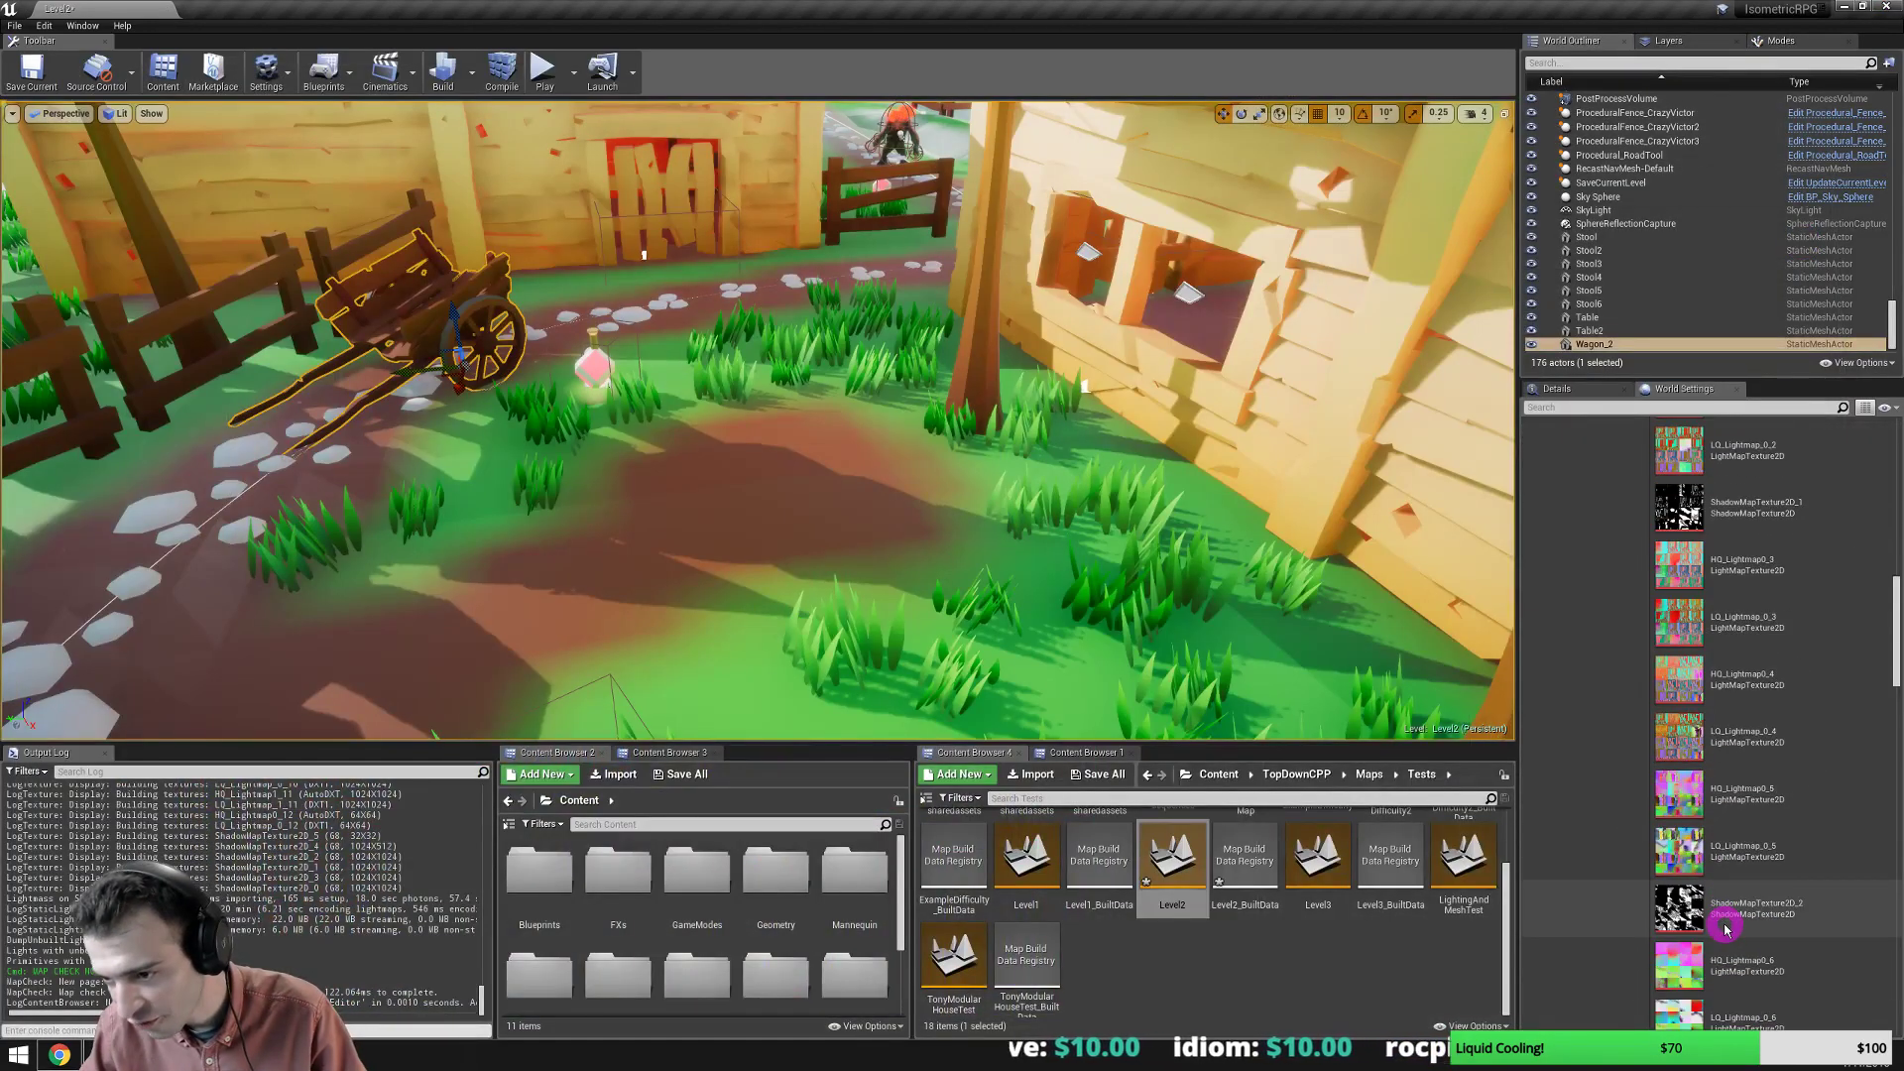
pyautogui.scroll(-2, 1726, 922)
pyautogui.doubleClick(1689, 790)
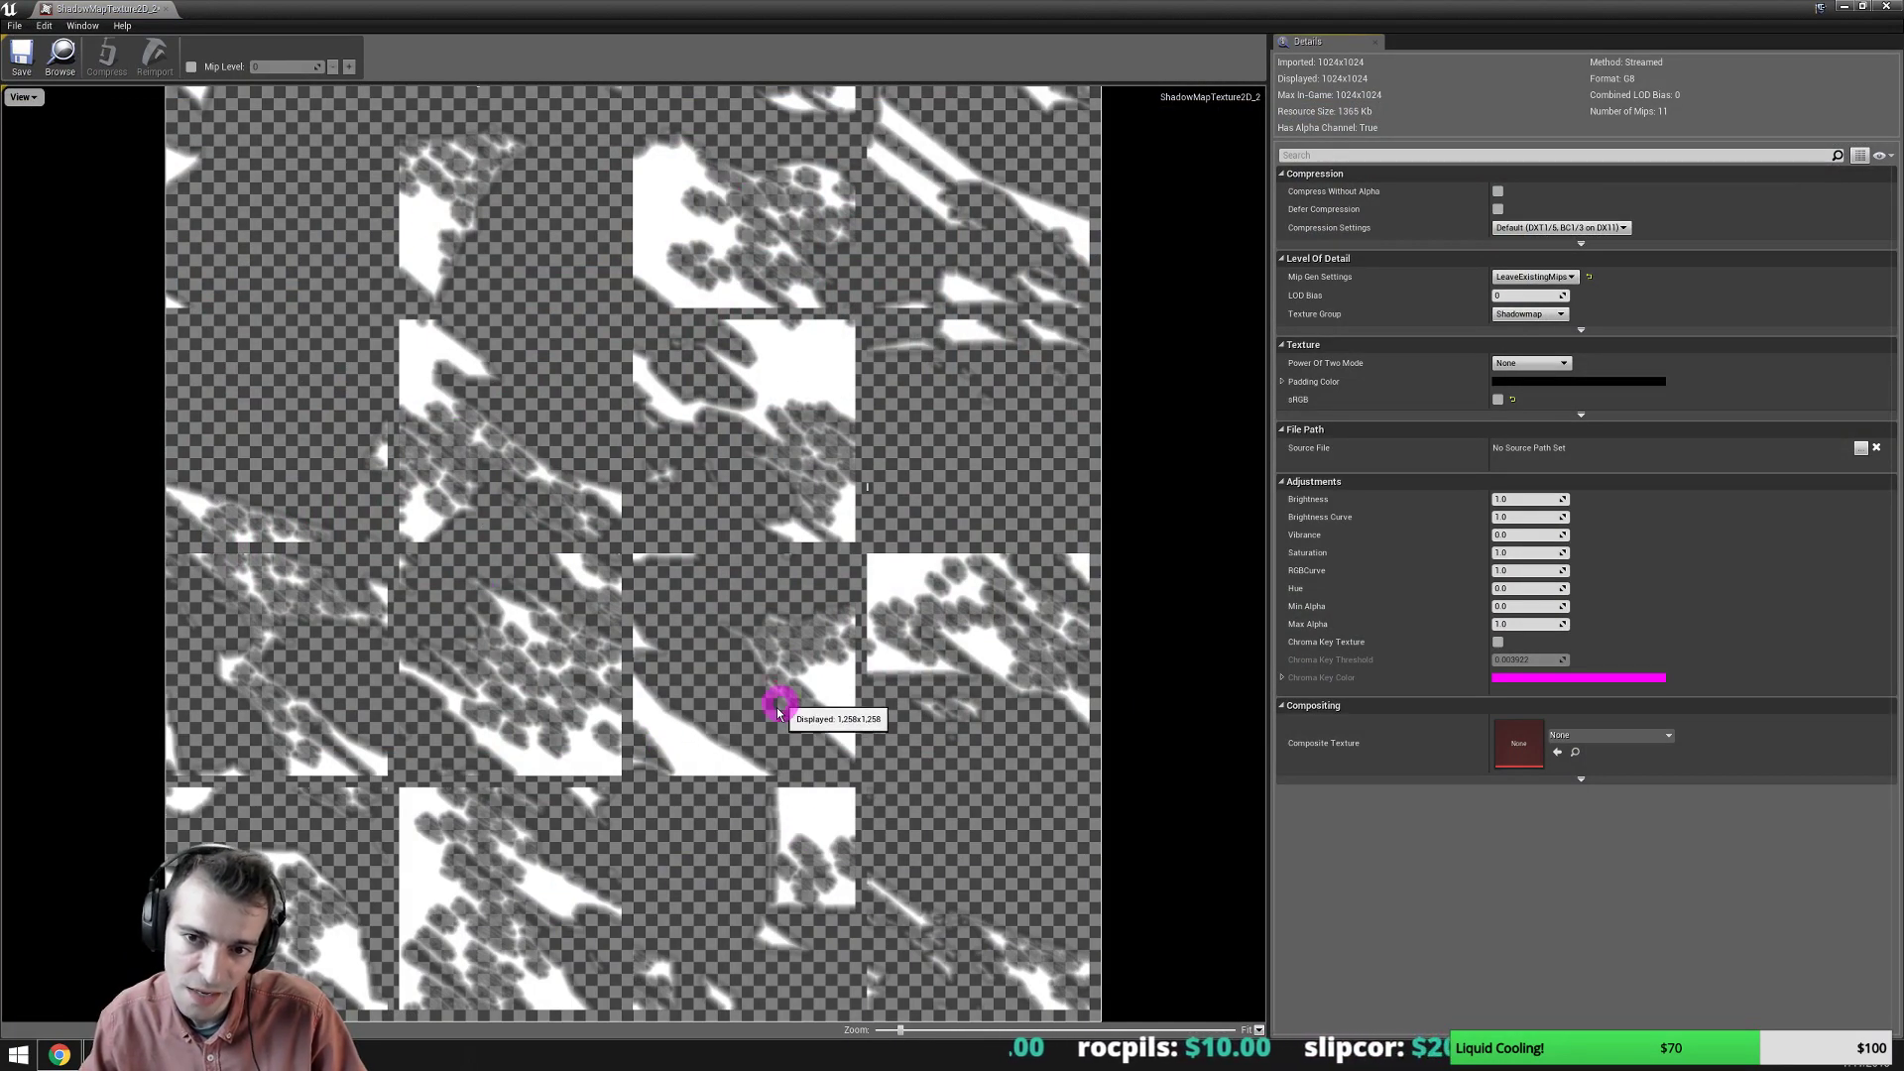
pyautogui.click(1886, 8)
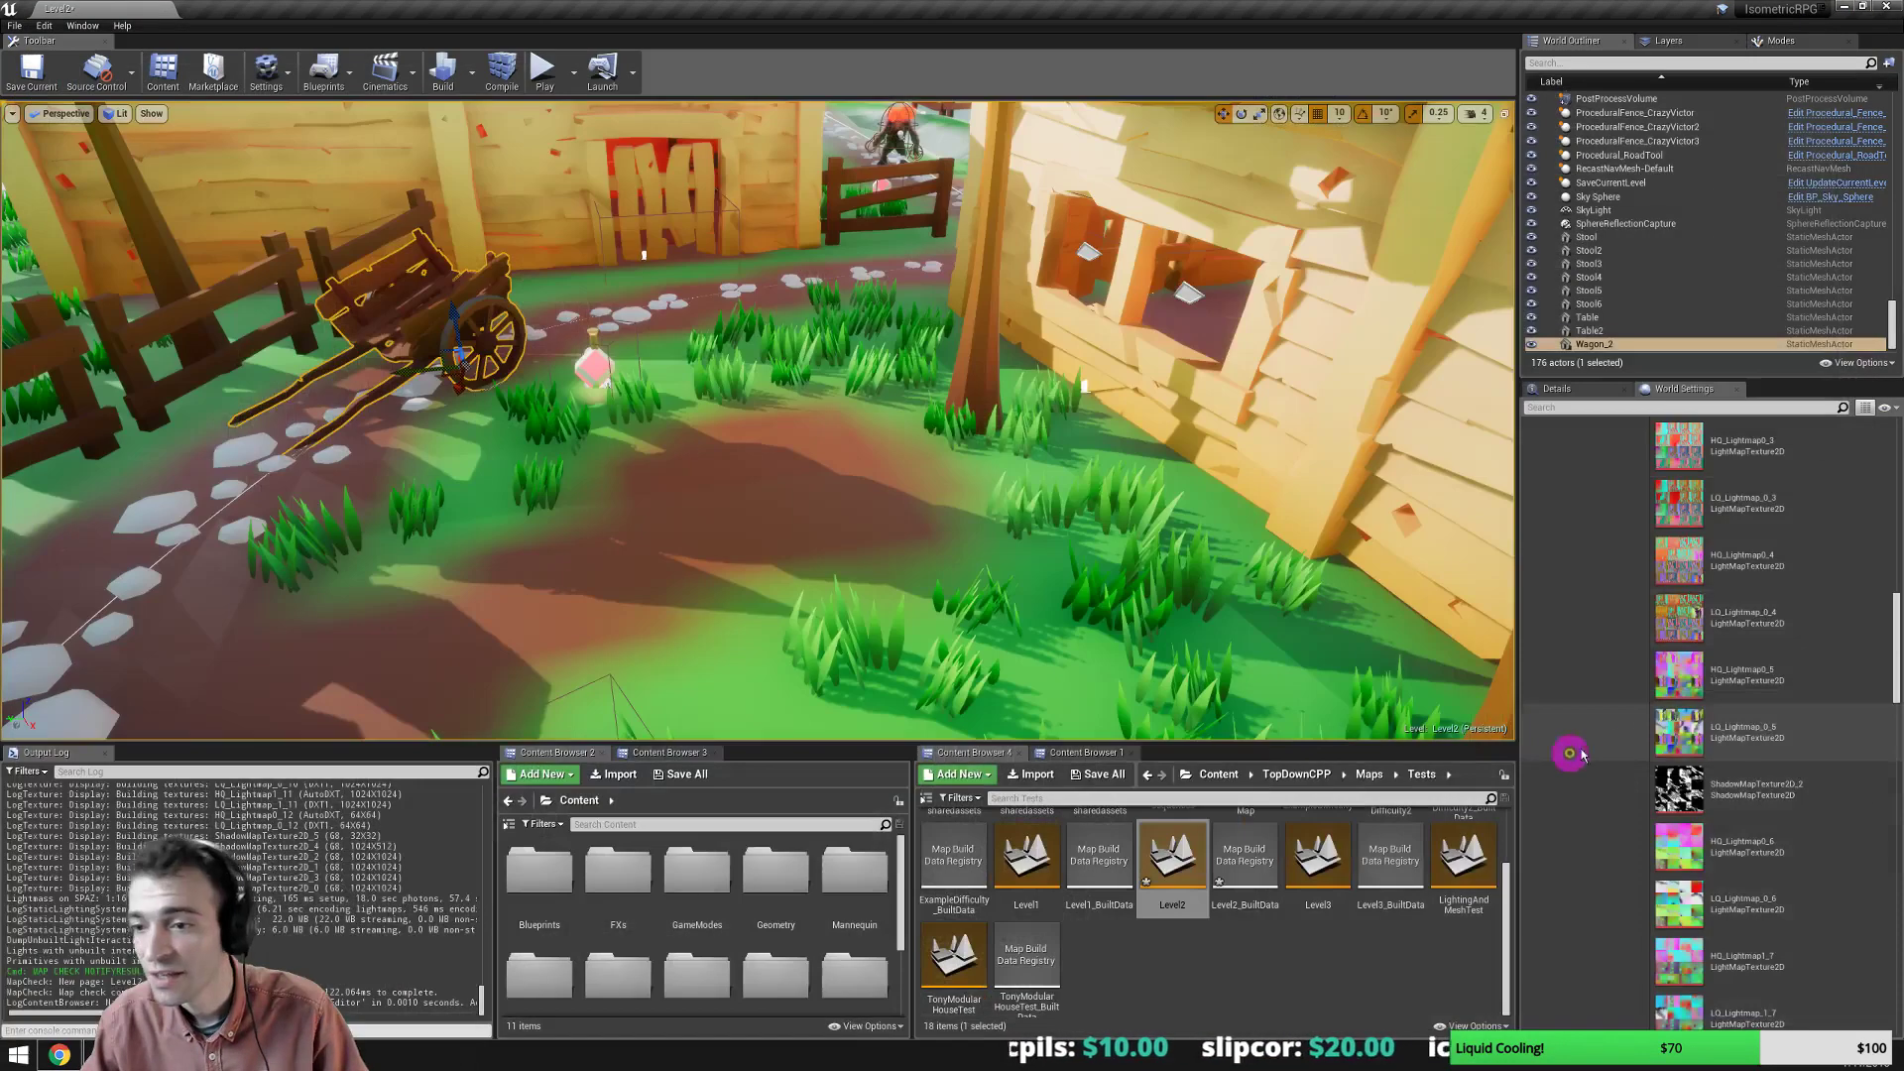
# Look through the complete list of Level2's lightmap and shadow map textures, returning to its beginning.
pyautogui.scroll(5, 1716, 807)
pyautogui.scroll(-3, 1720, 817)
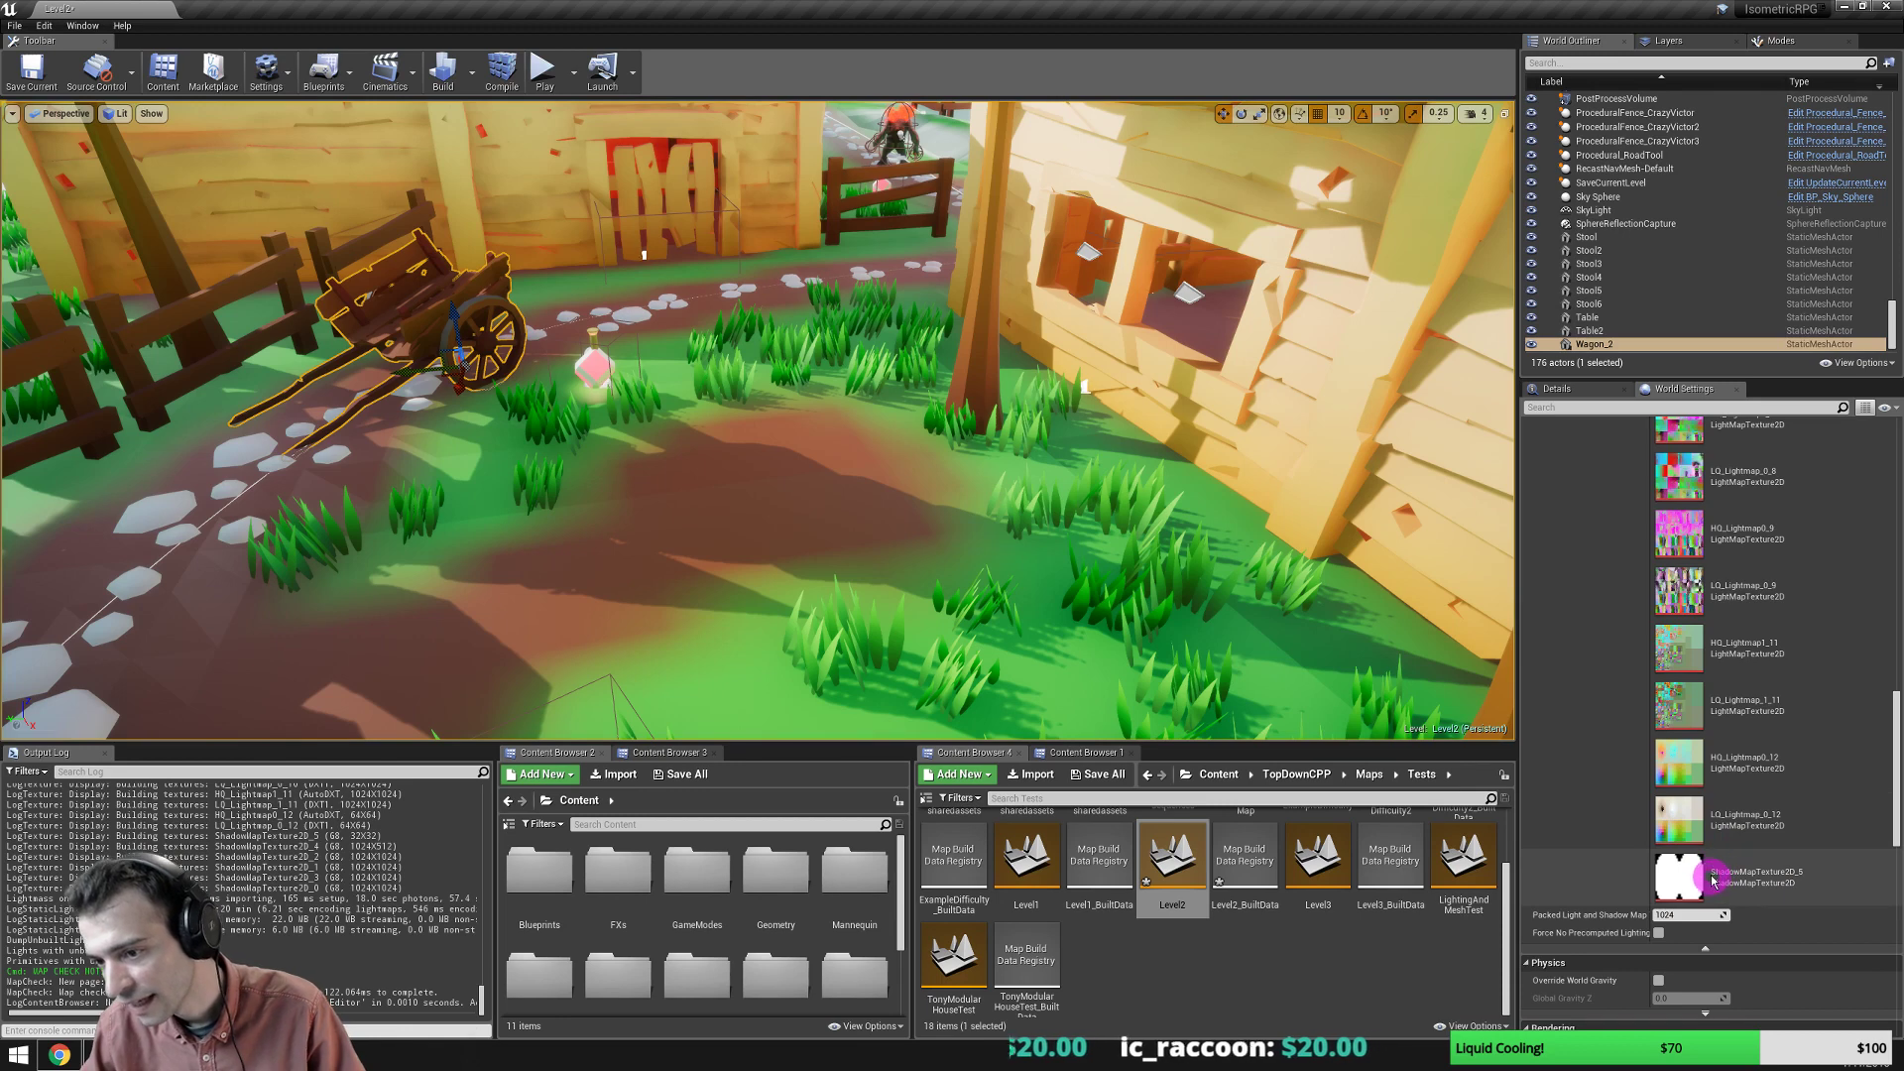
pyautogui.scroll(3, 1736, 881)
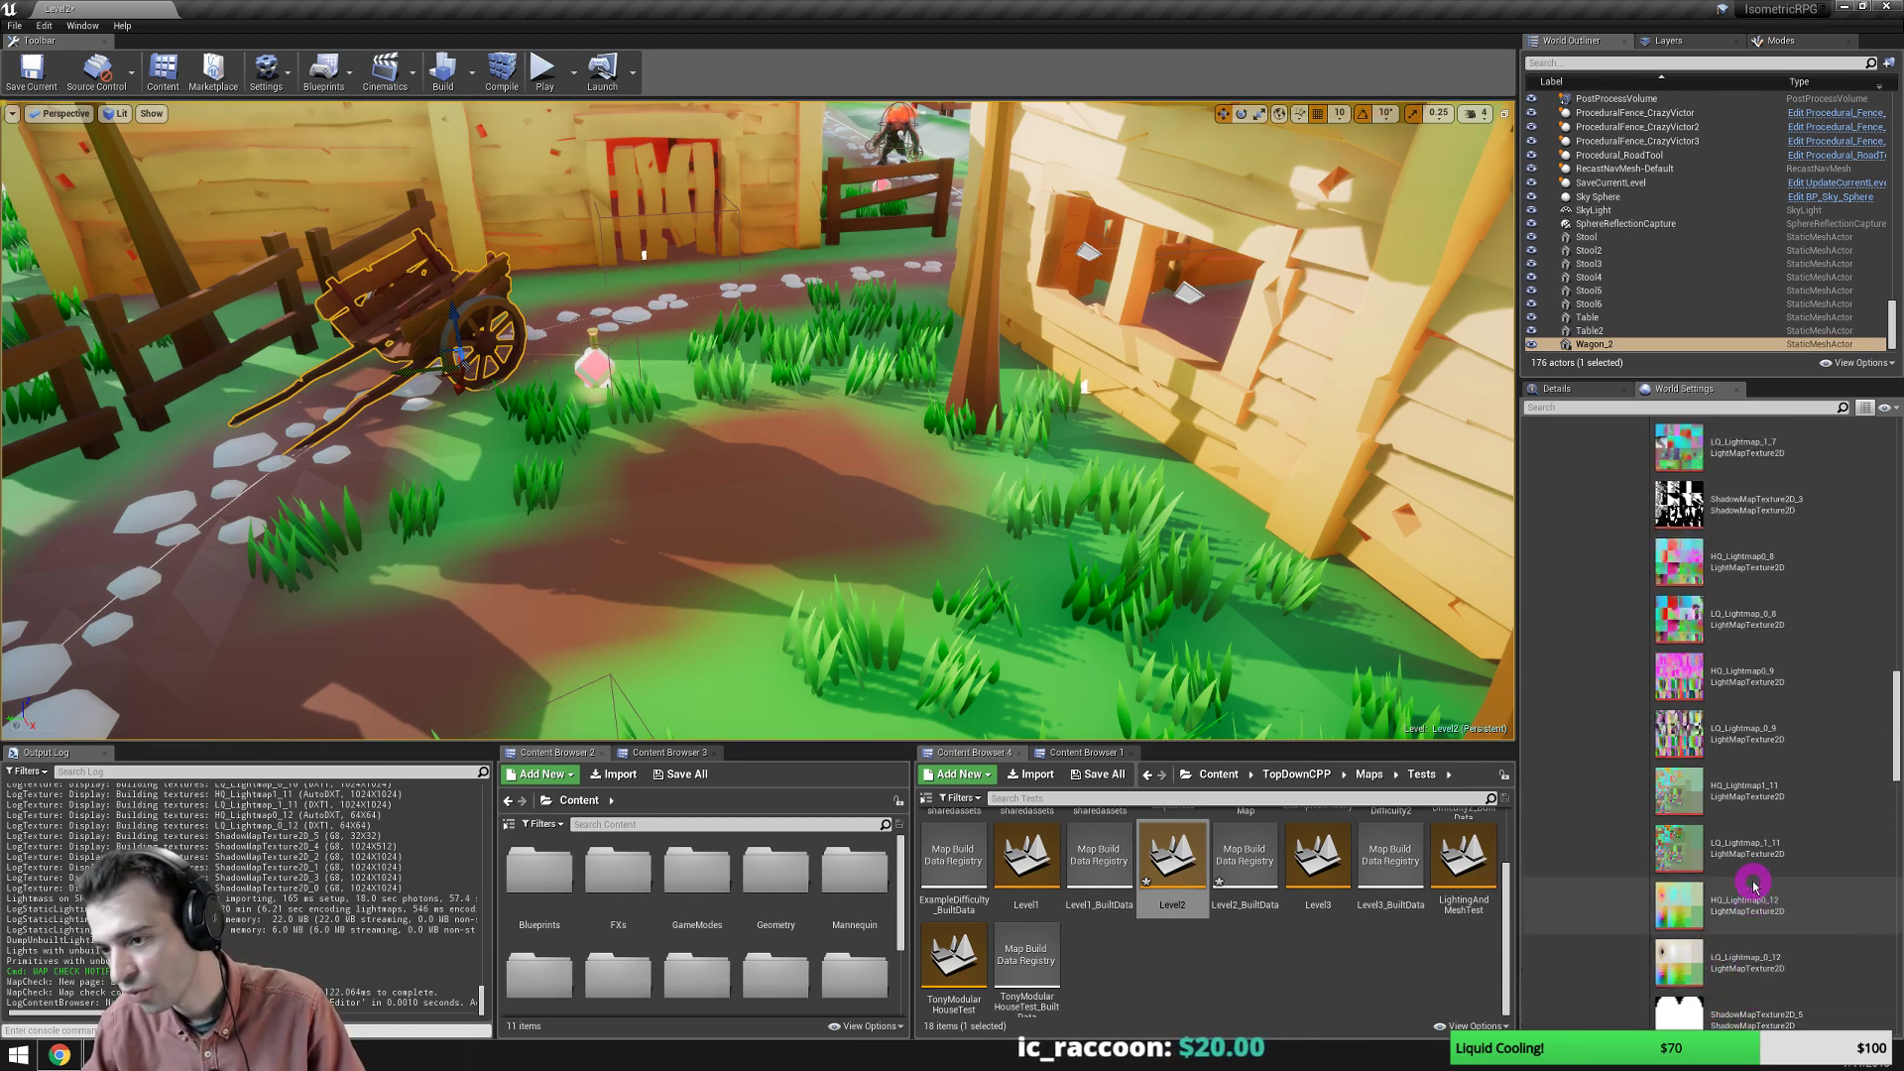
pyautogui.scroll(10, 1754, 884)
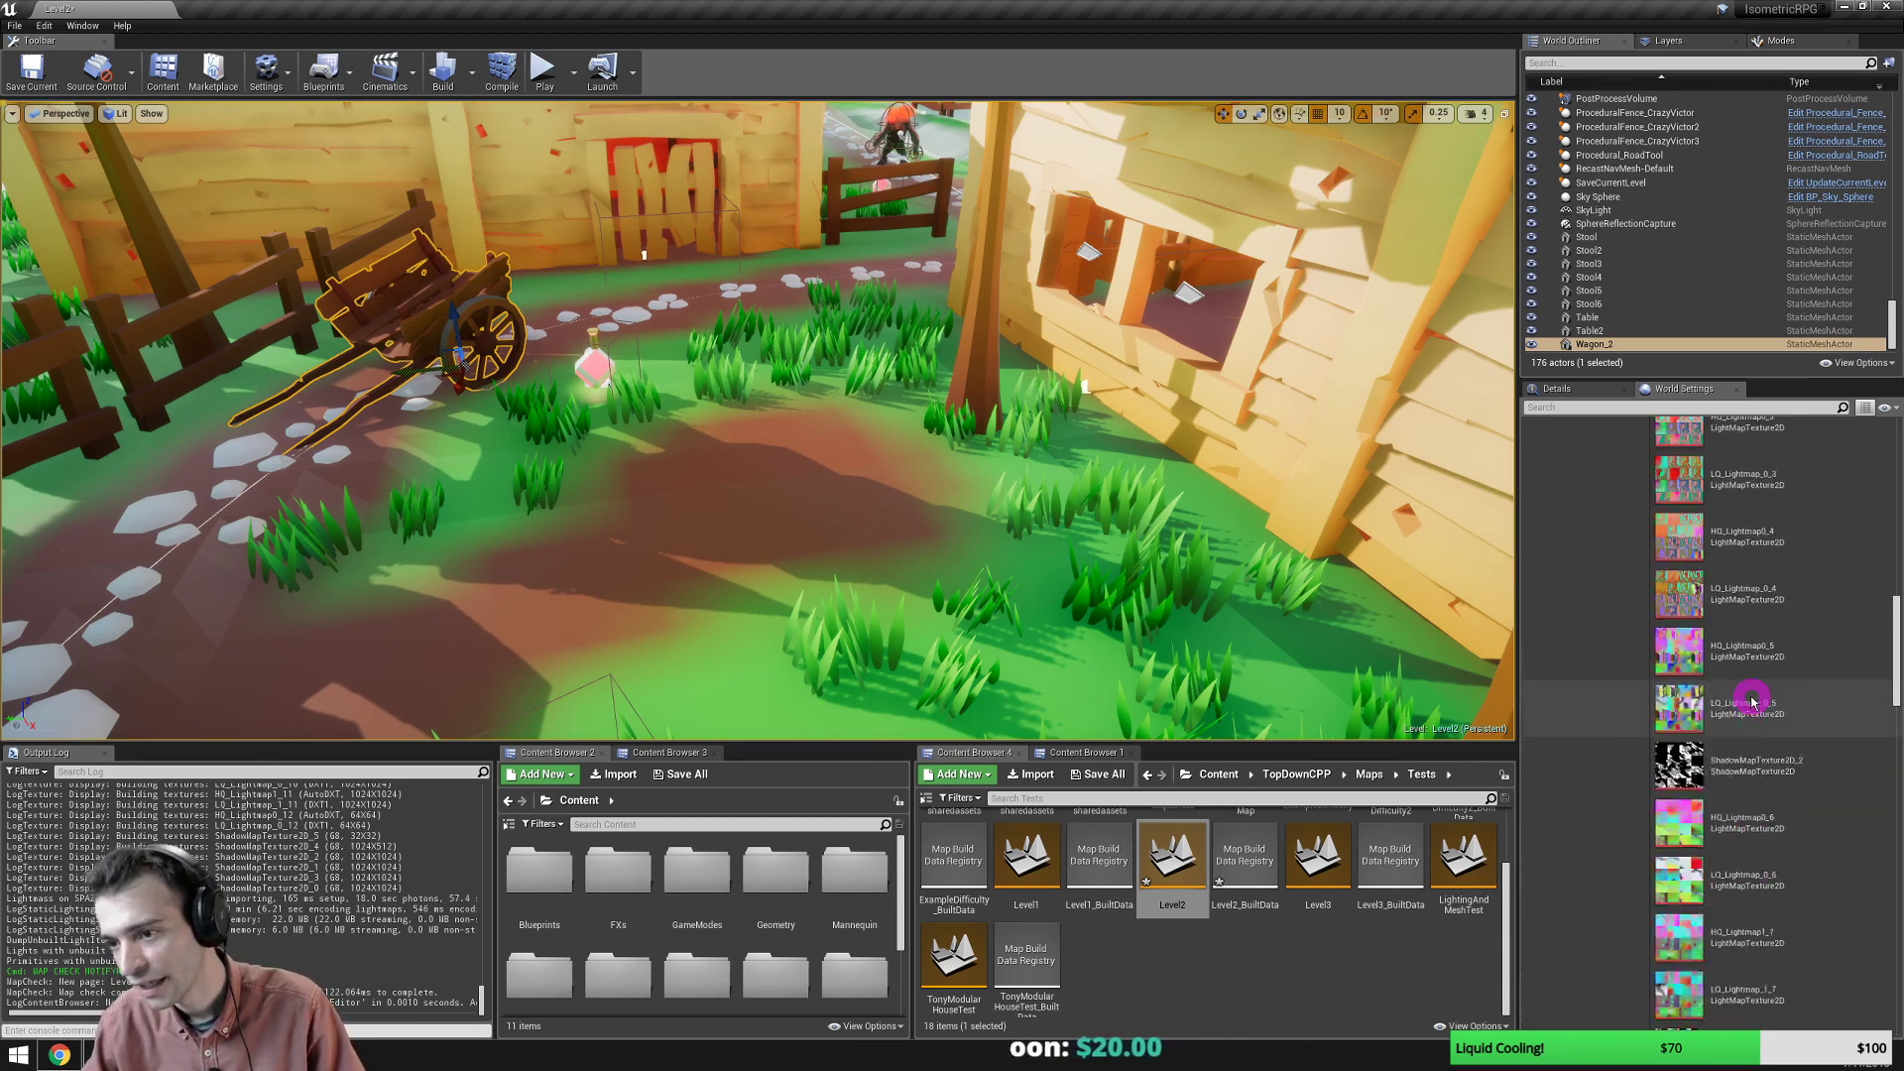
pyautogui.scroll(12, 1752, 701)
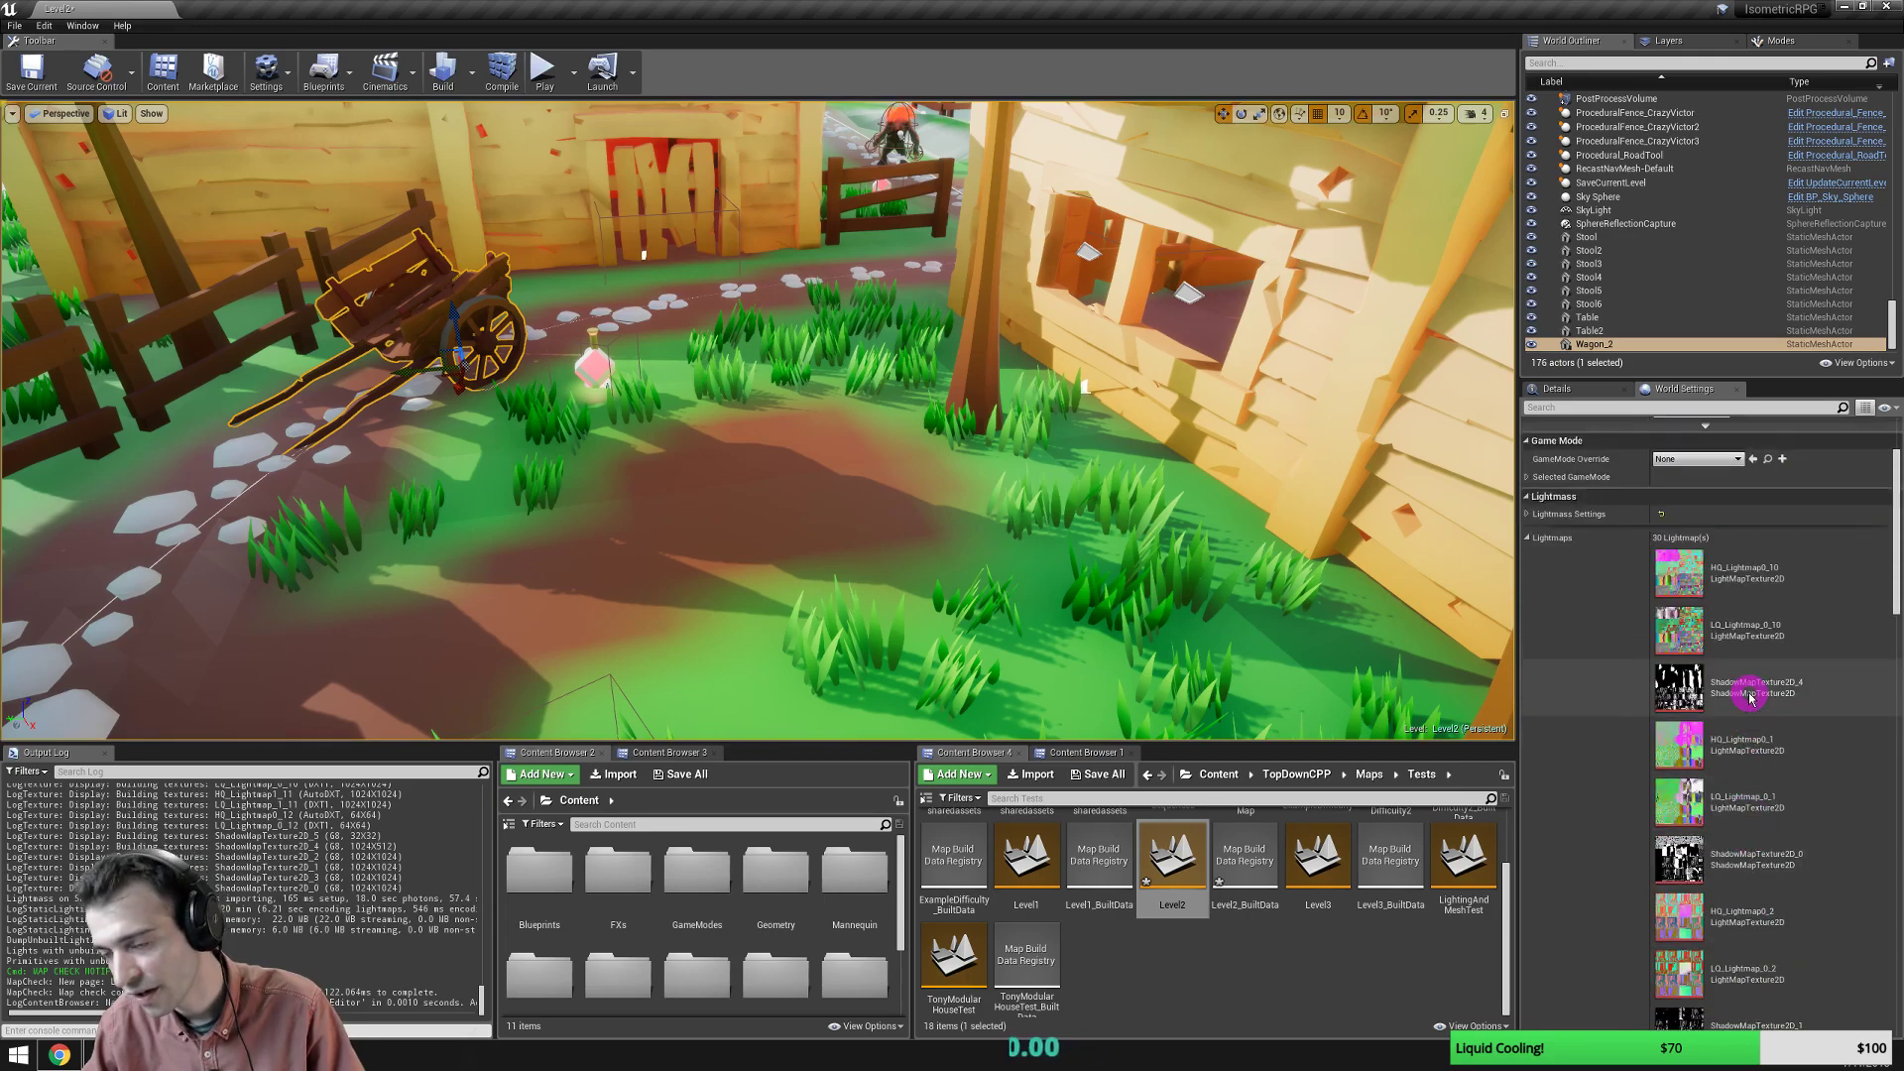
pyautogui.scroll(1, 1749, 698)
# Survey the village and river from above, then examine the baked grass shadows up close.
pyautogui.moveTo(628, 432); pyautogui.dragTo(694, 478, button='right')
pyautogui.press('s')
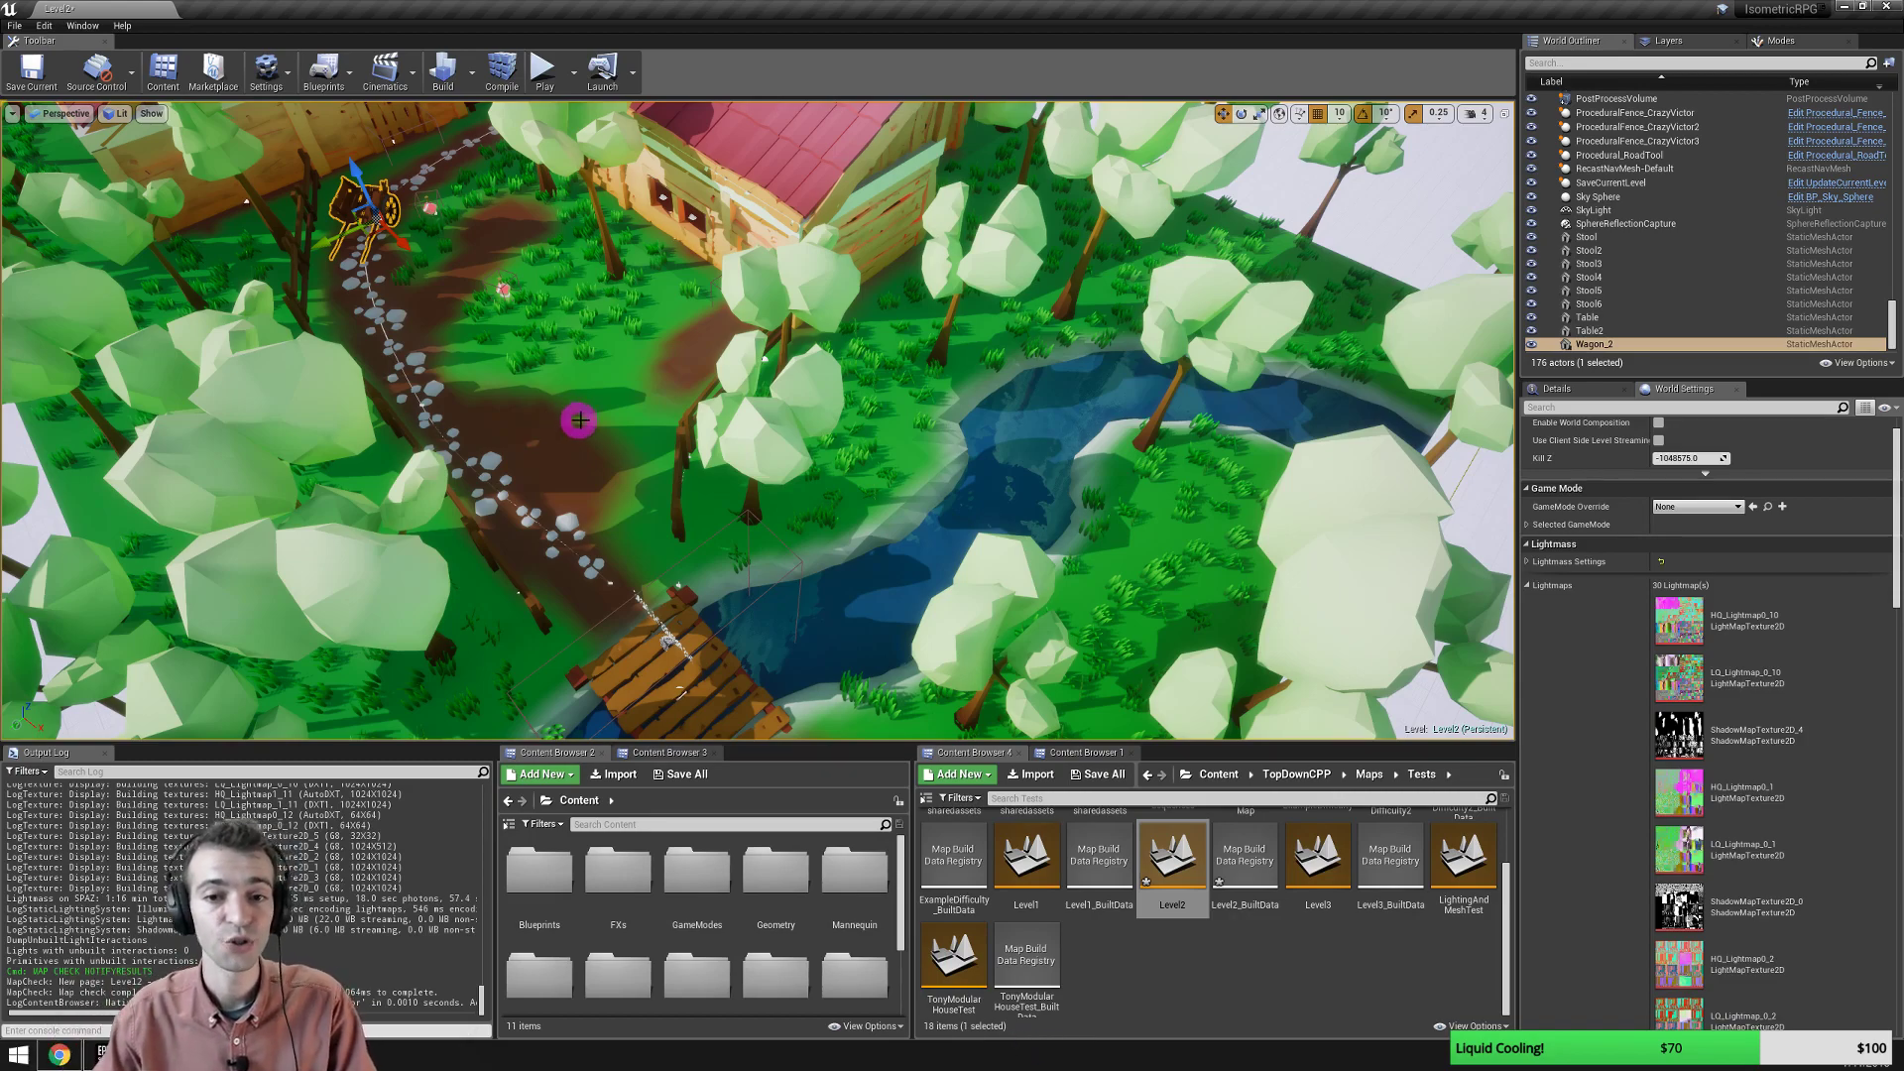
pyautogui.moveTo(582, 421); pyautogui.dragTo(848, 477, button='right')
pyautogui.press('w')
pyautogui.scroll(10, 858, 469)
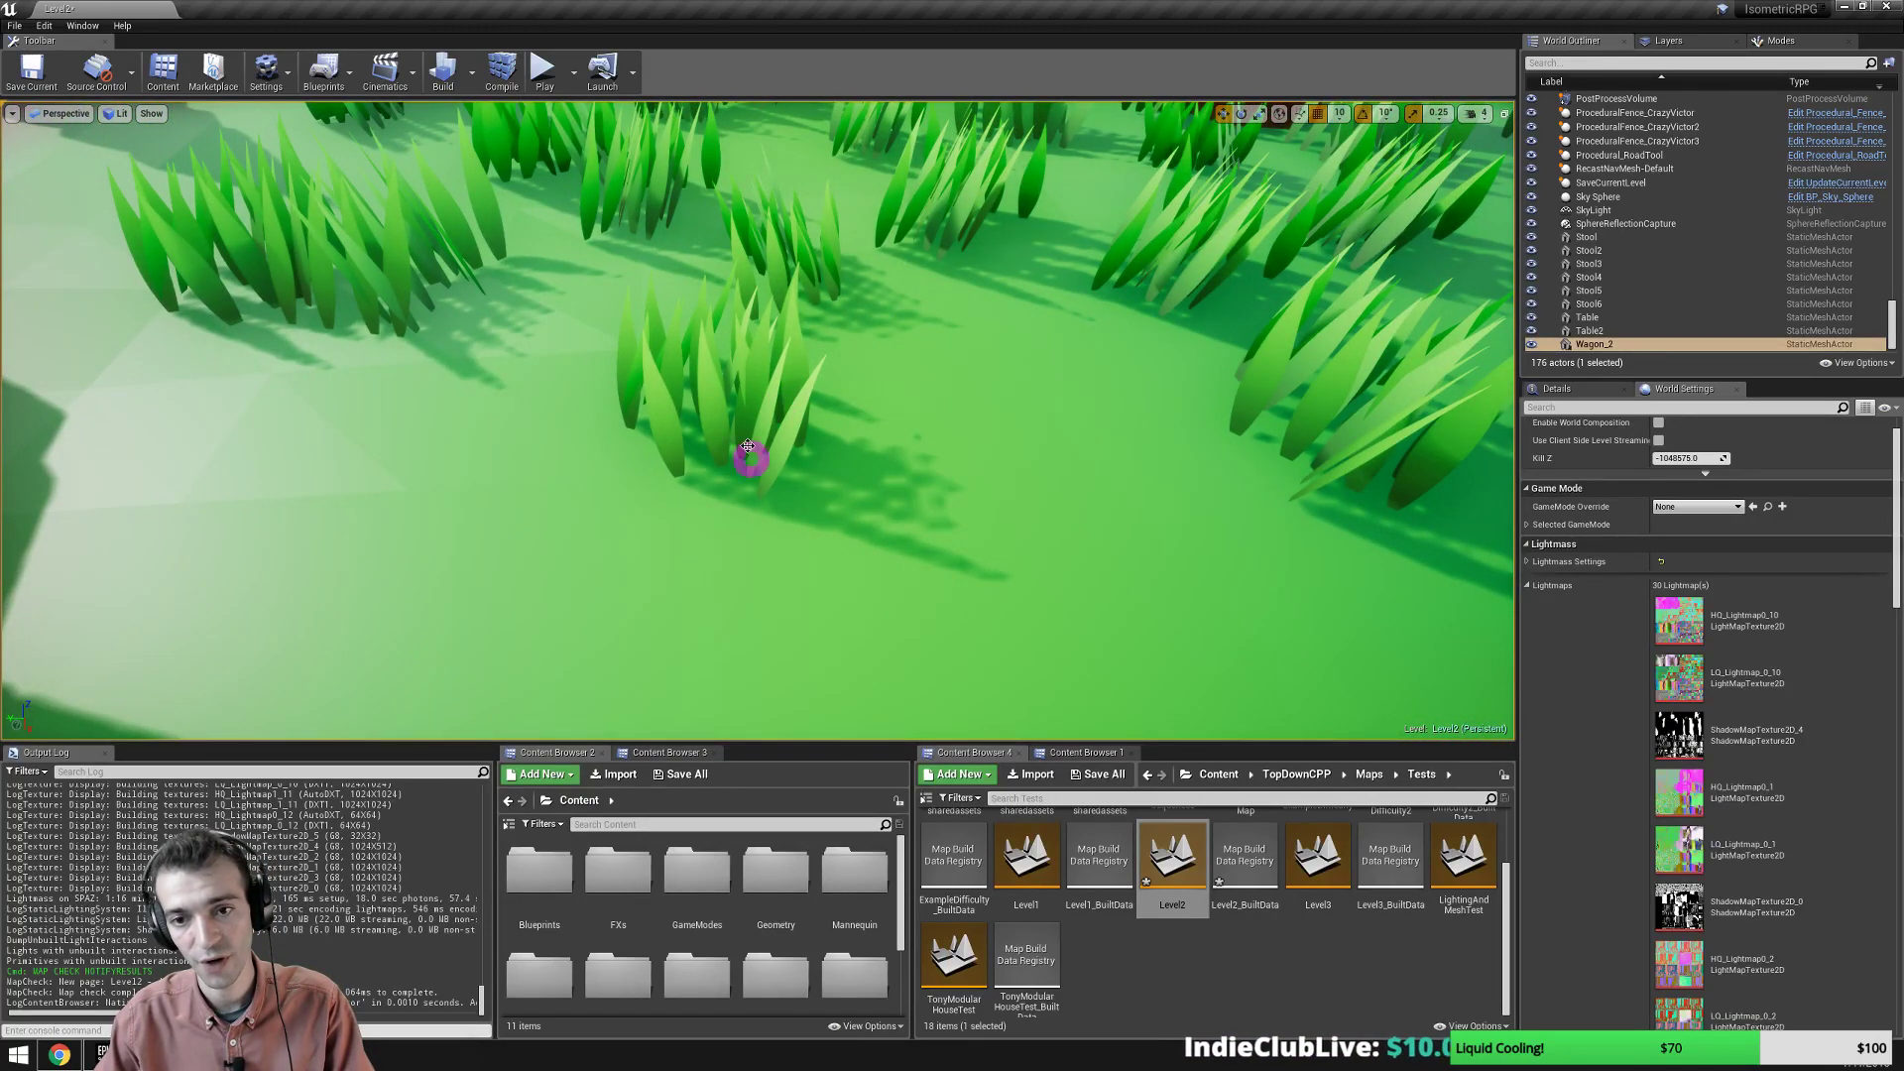
pyautogui.scroll(-10, 863, 480)
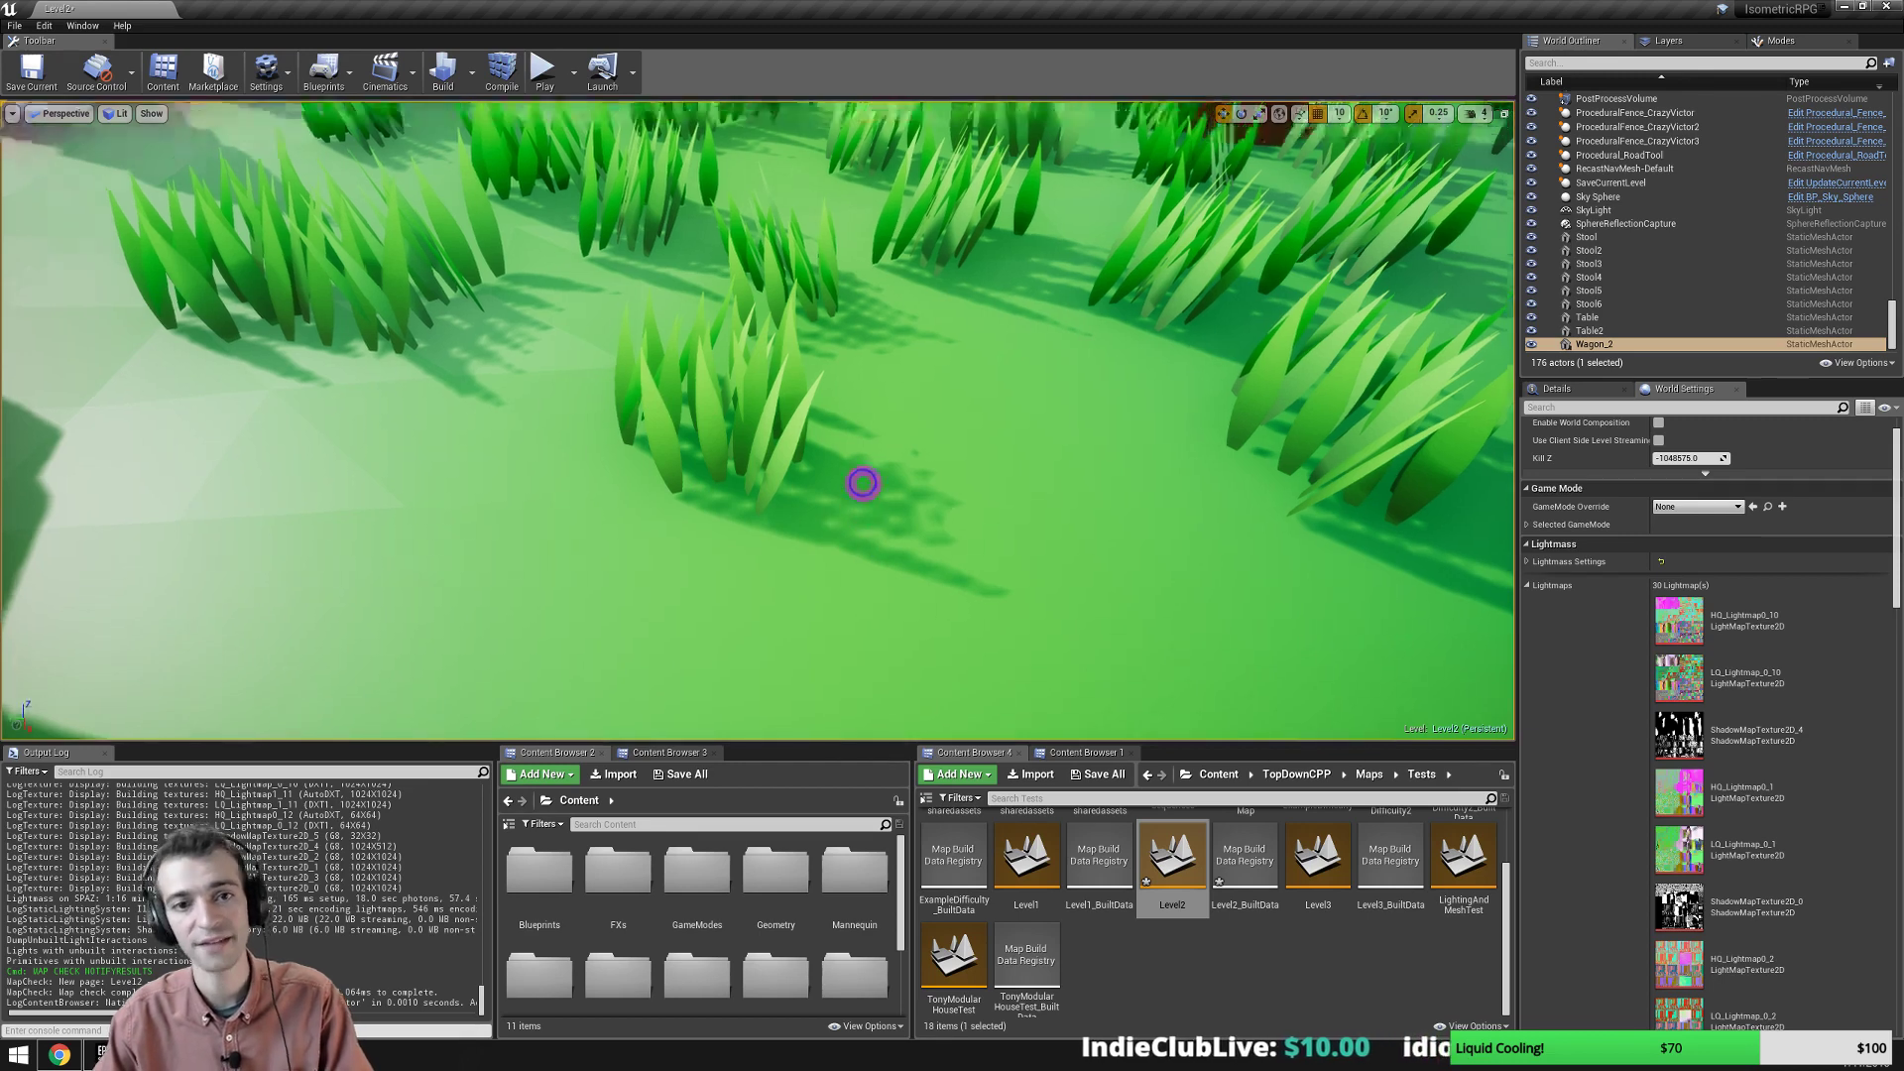
pyautogui.moveTo(709, 366); pyautogui.dragTo(784, 342, button='right')
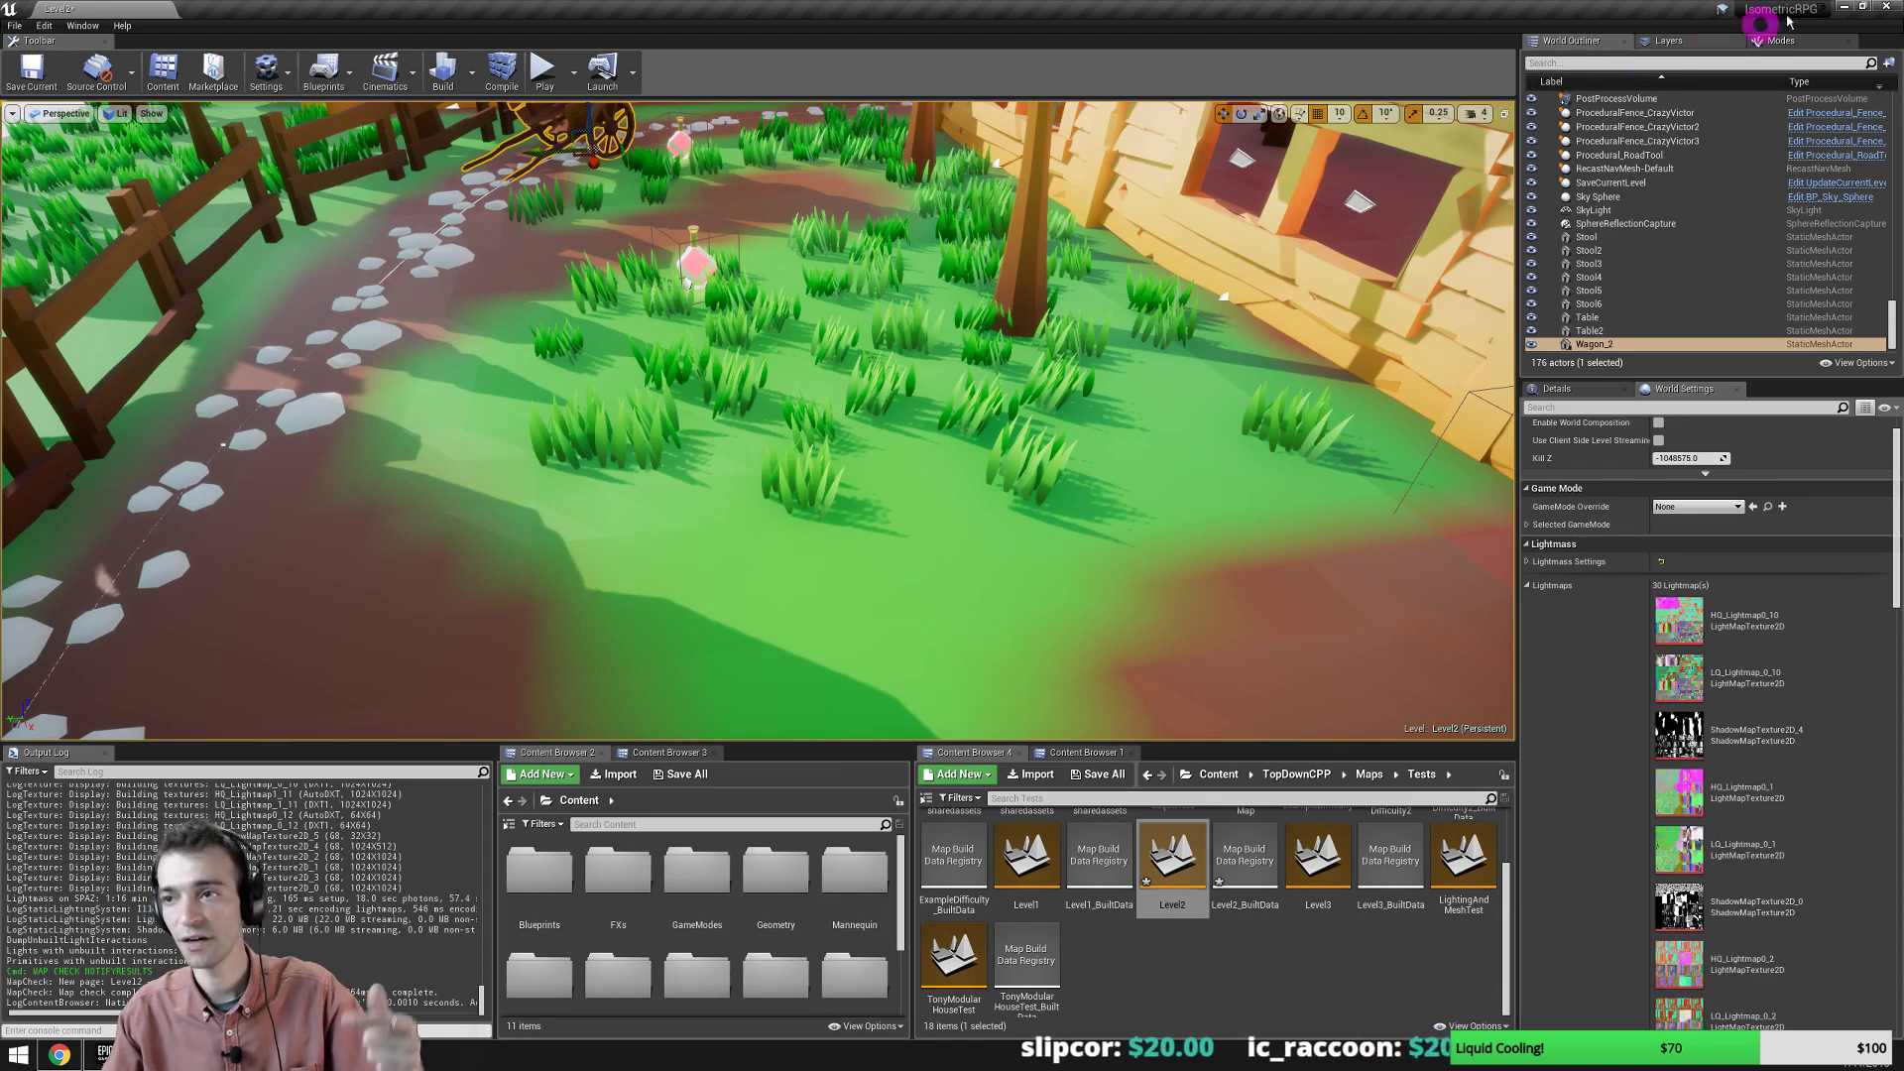
# Close the IsometricRPG project without saving its changes and open the PuzzleAdv project from the Epic Games Launcher.
pyautogui.click(1889, 7)
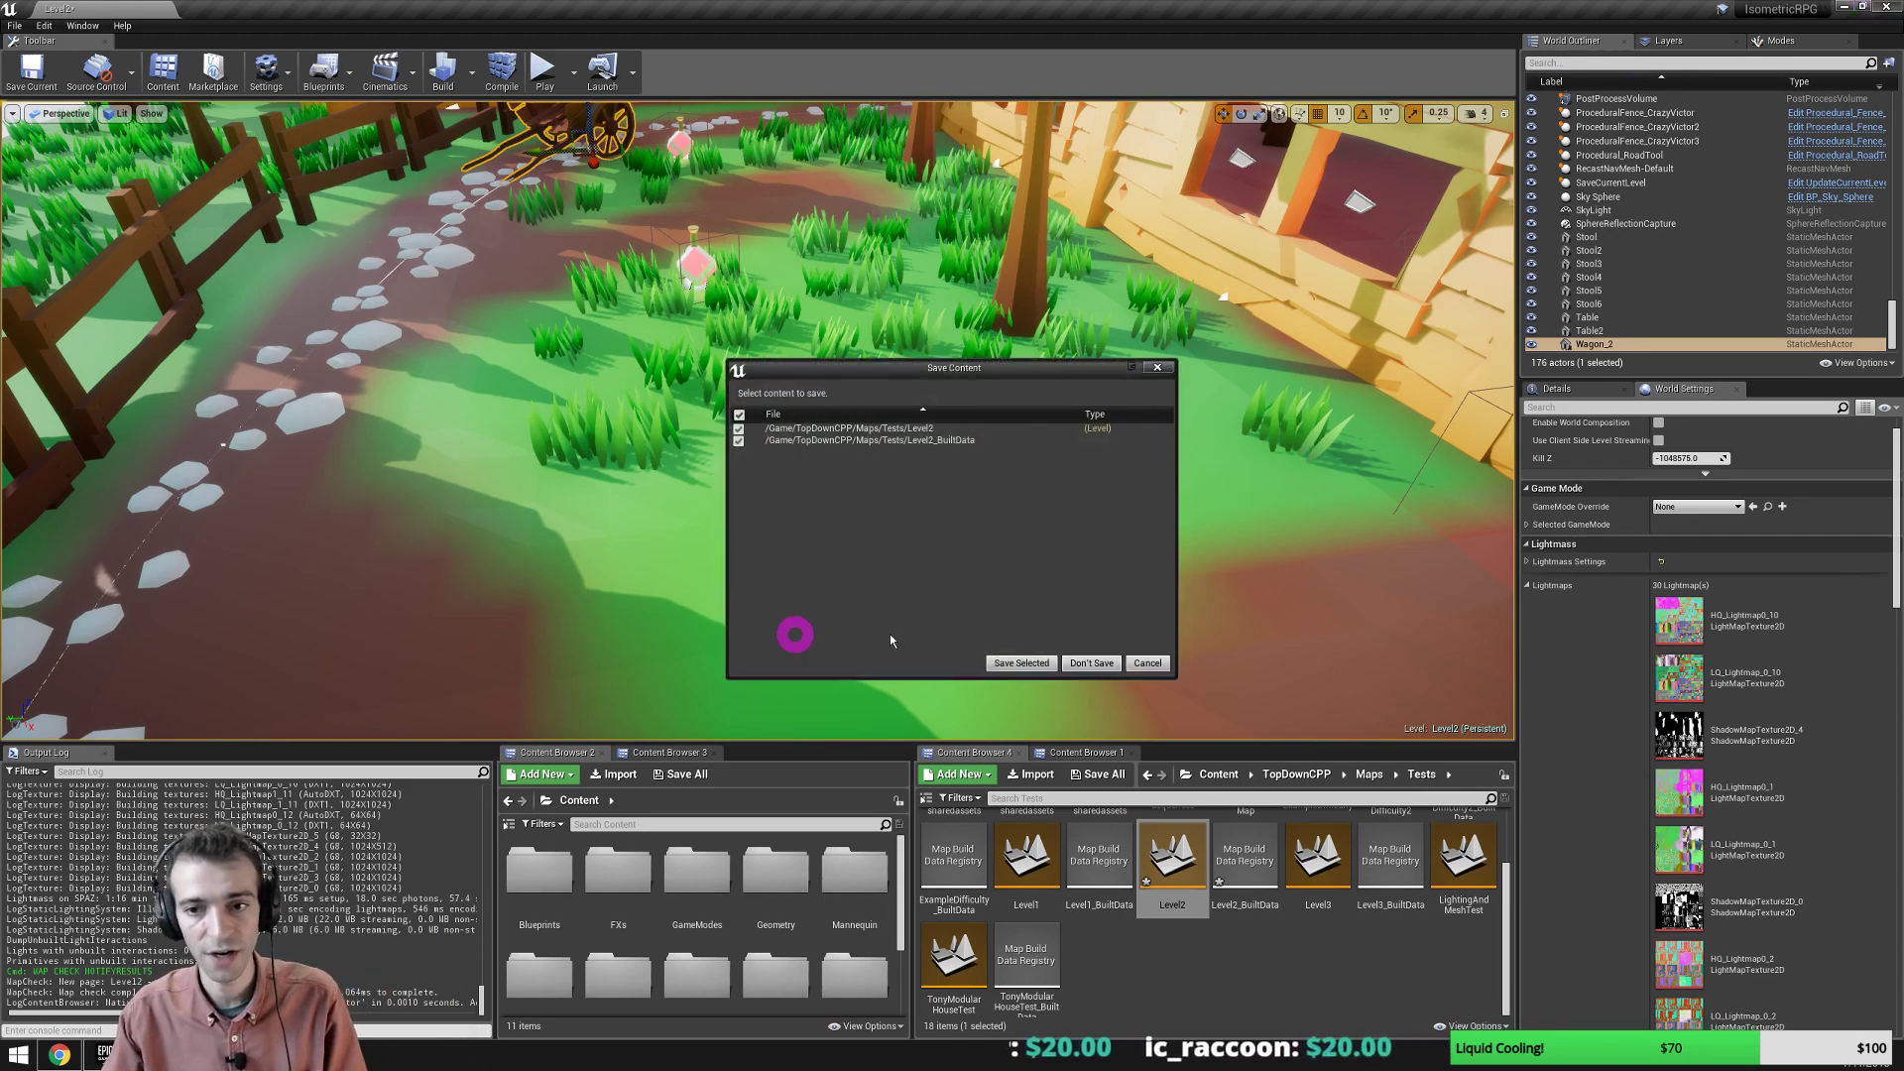
pyautogui.click(1090, 663)
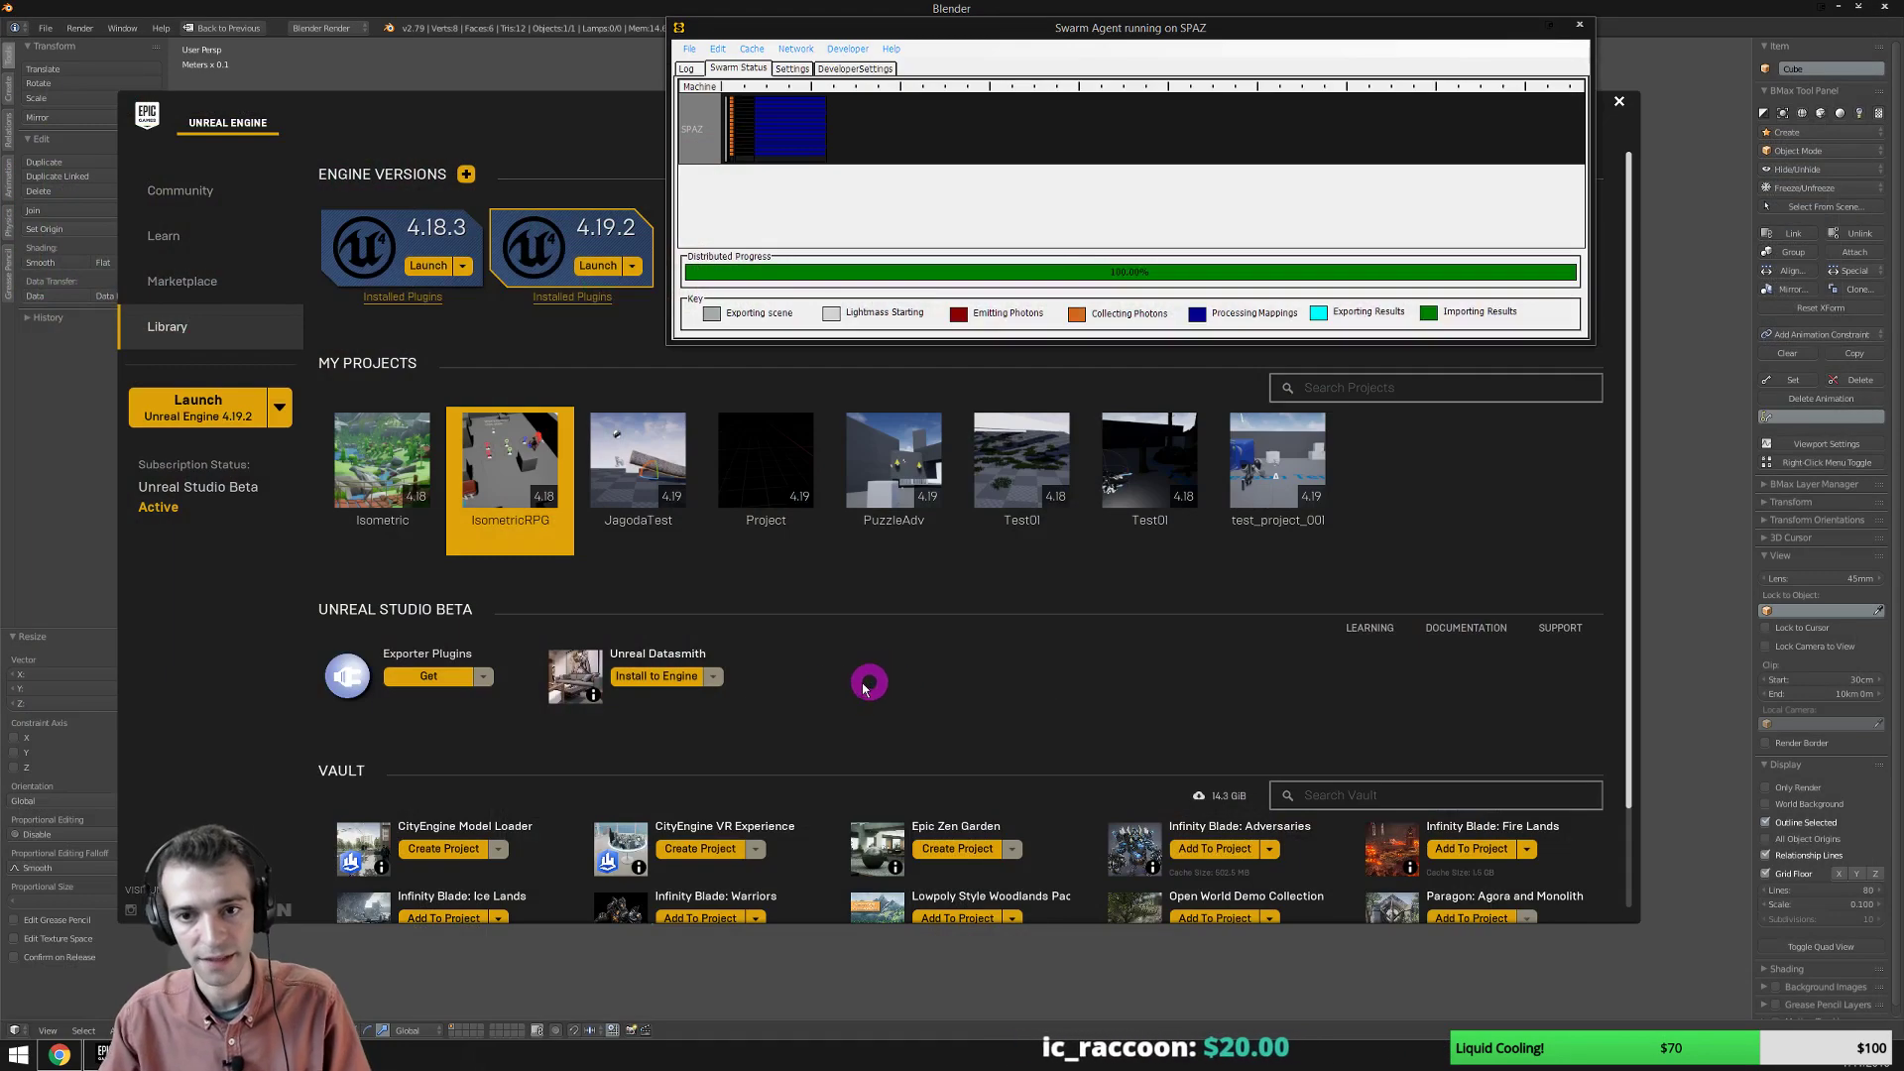
pyautogui.doubleClick(892, 488)
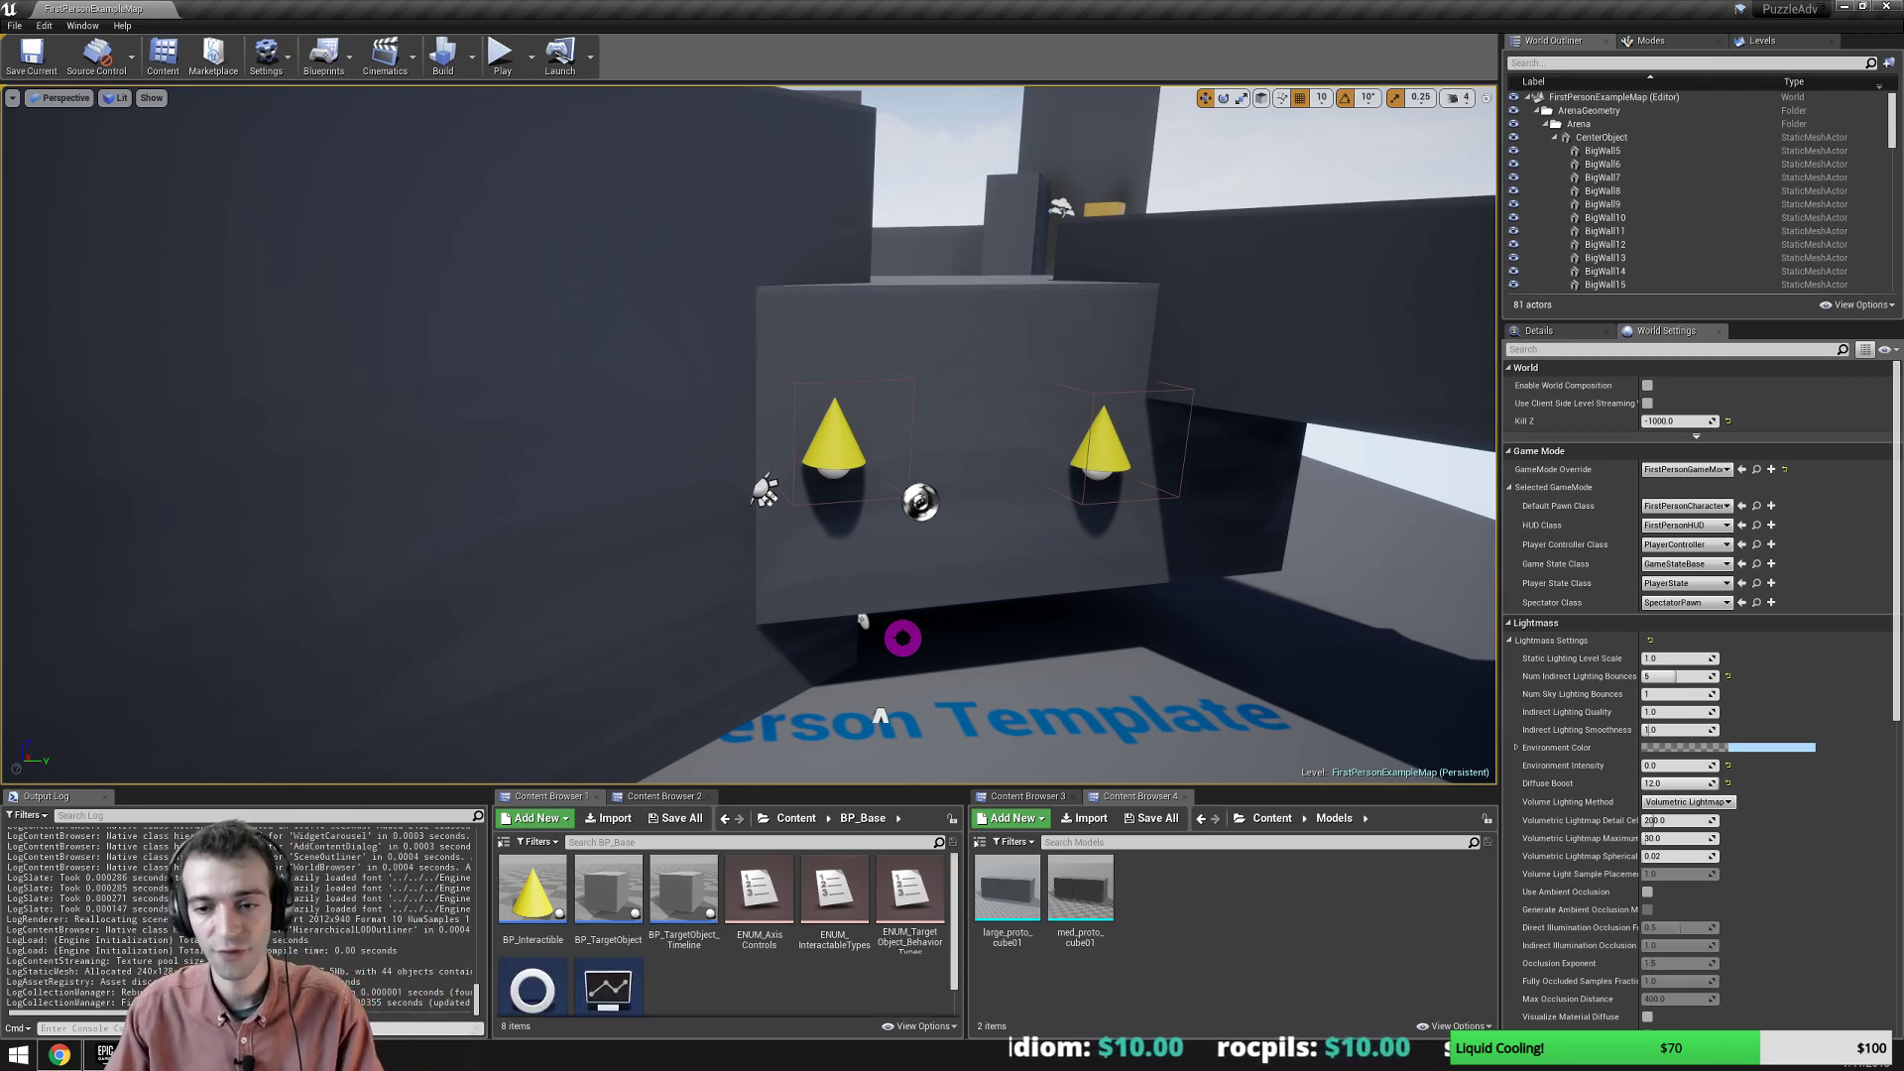
# View the cone puzzle area from farther back and look through the level's lightmap and shadow map textures in World Settings.
pyautogui.press('s')
pyautogui.moveTo(816, 552); pyautogui.dragTo(893, 562, button='right')
pyautogui.press('d')
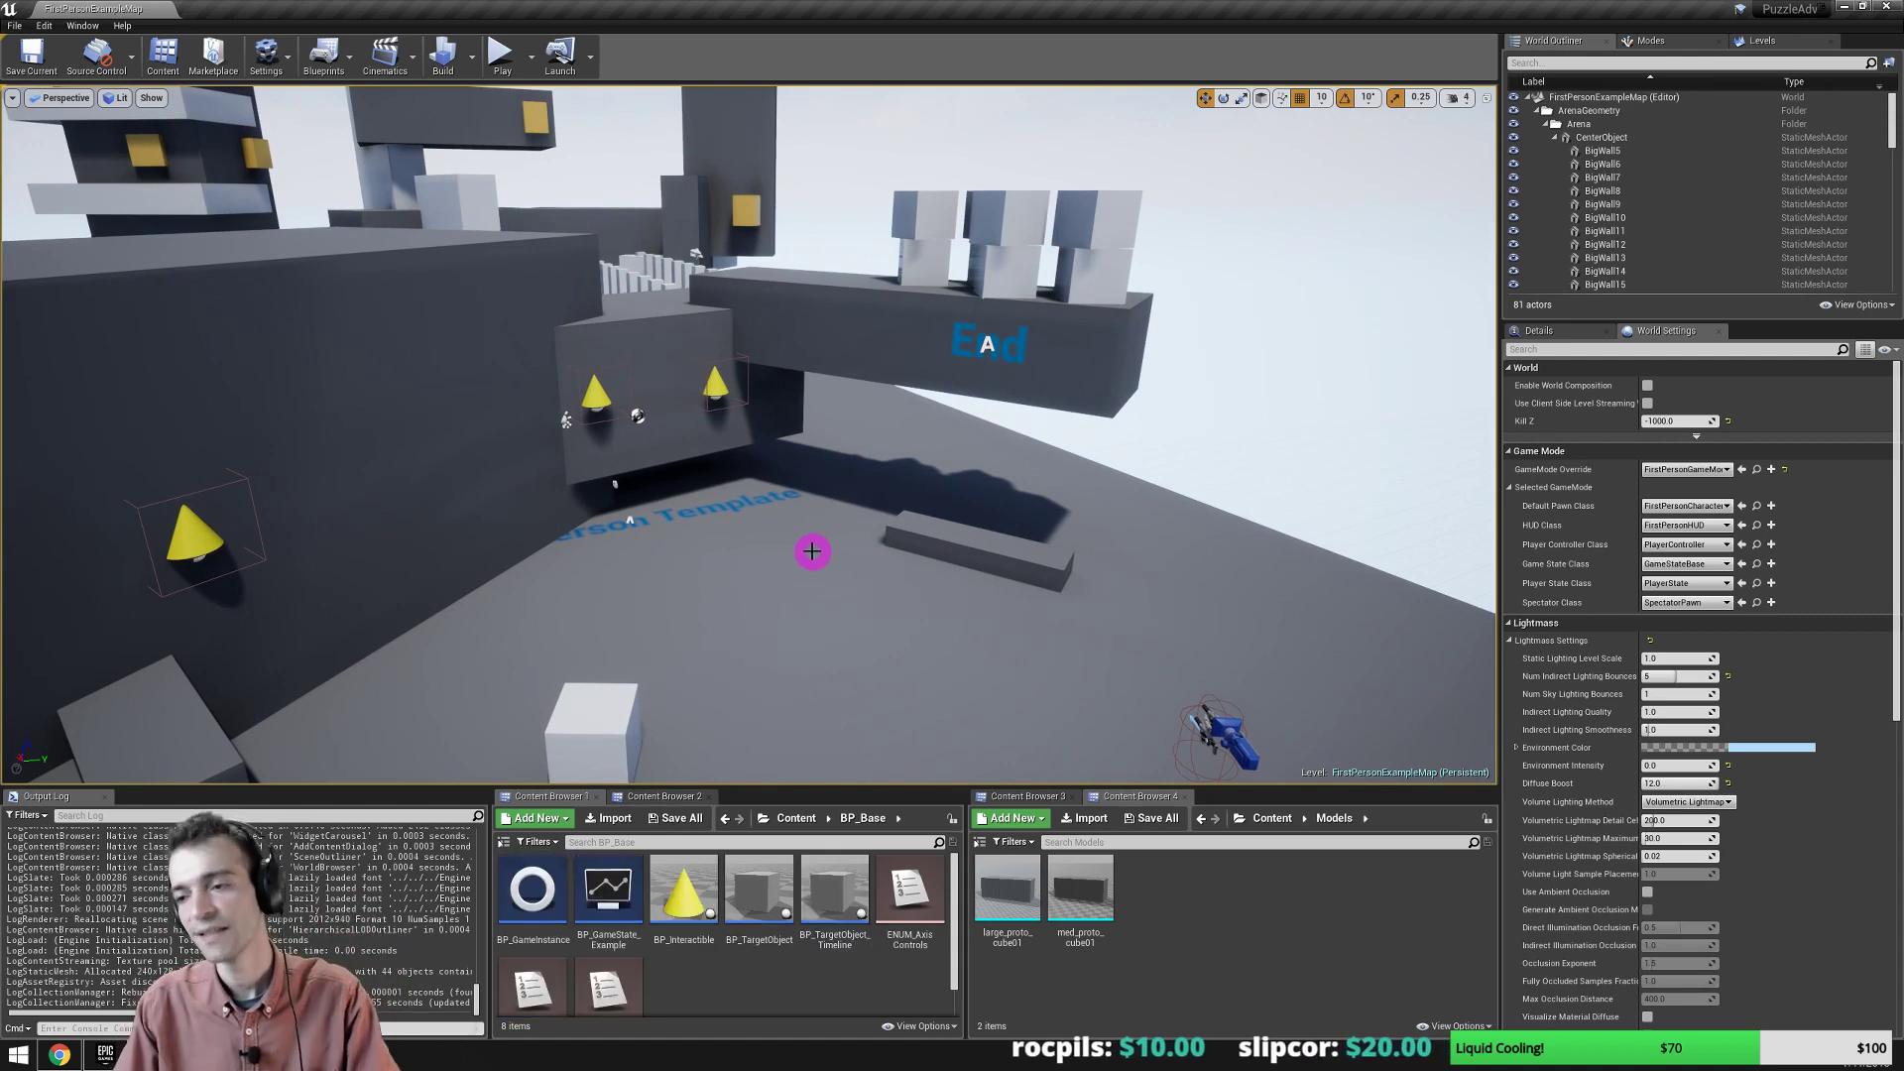
pyautogui.scroll(-5, 1738, 773)
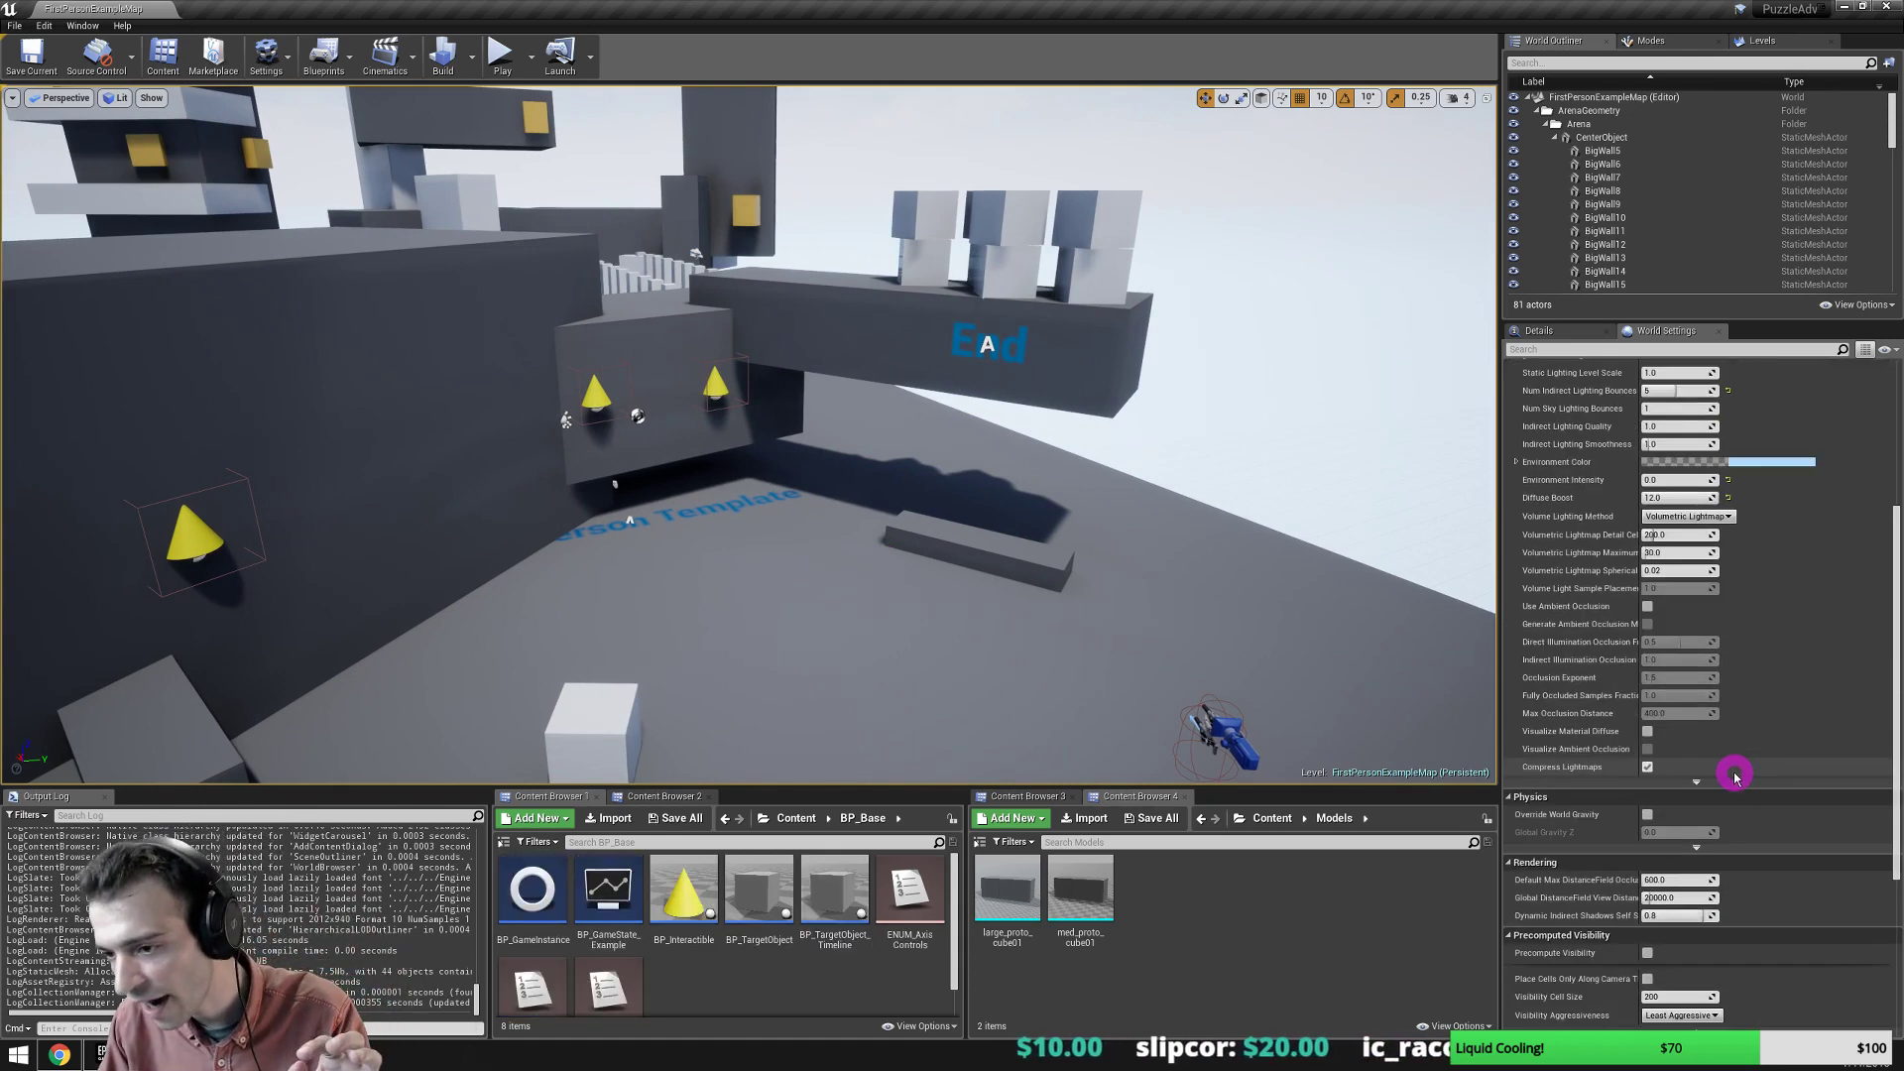
pyautogui.click(1696, 782)
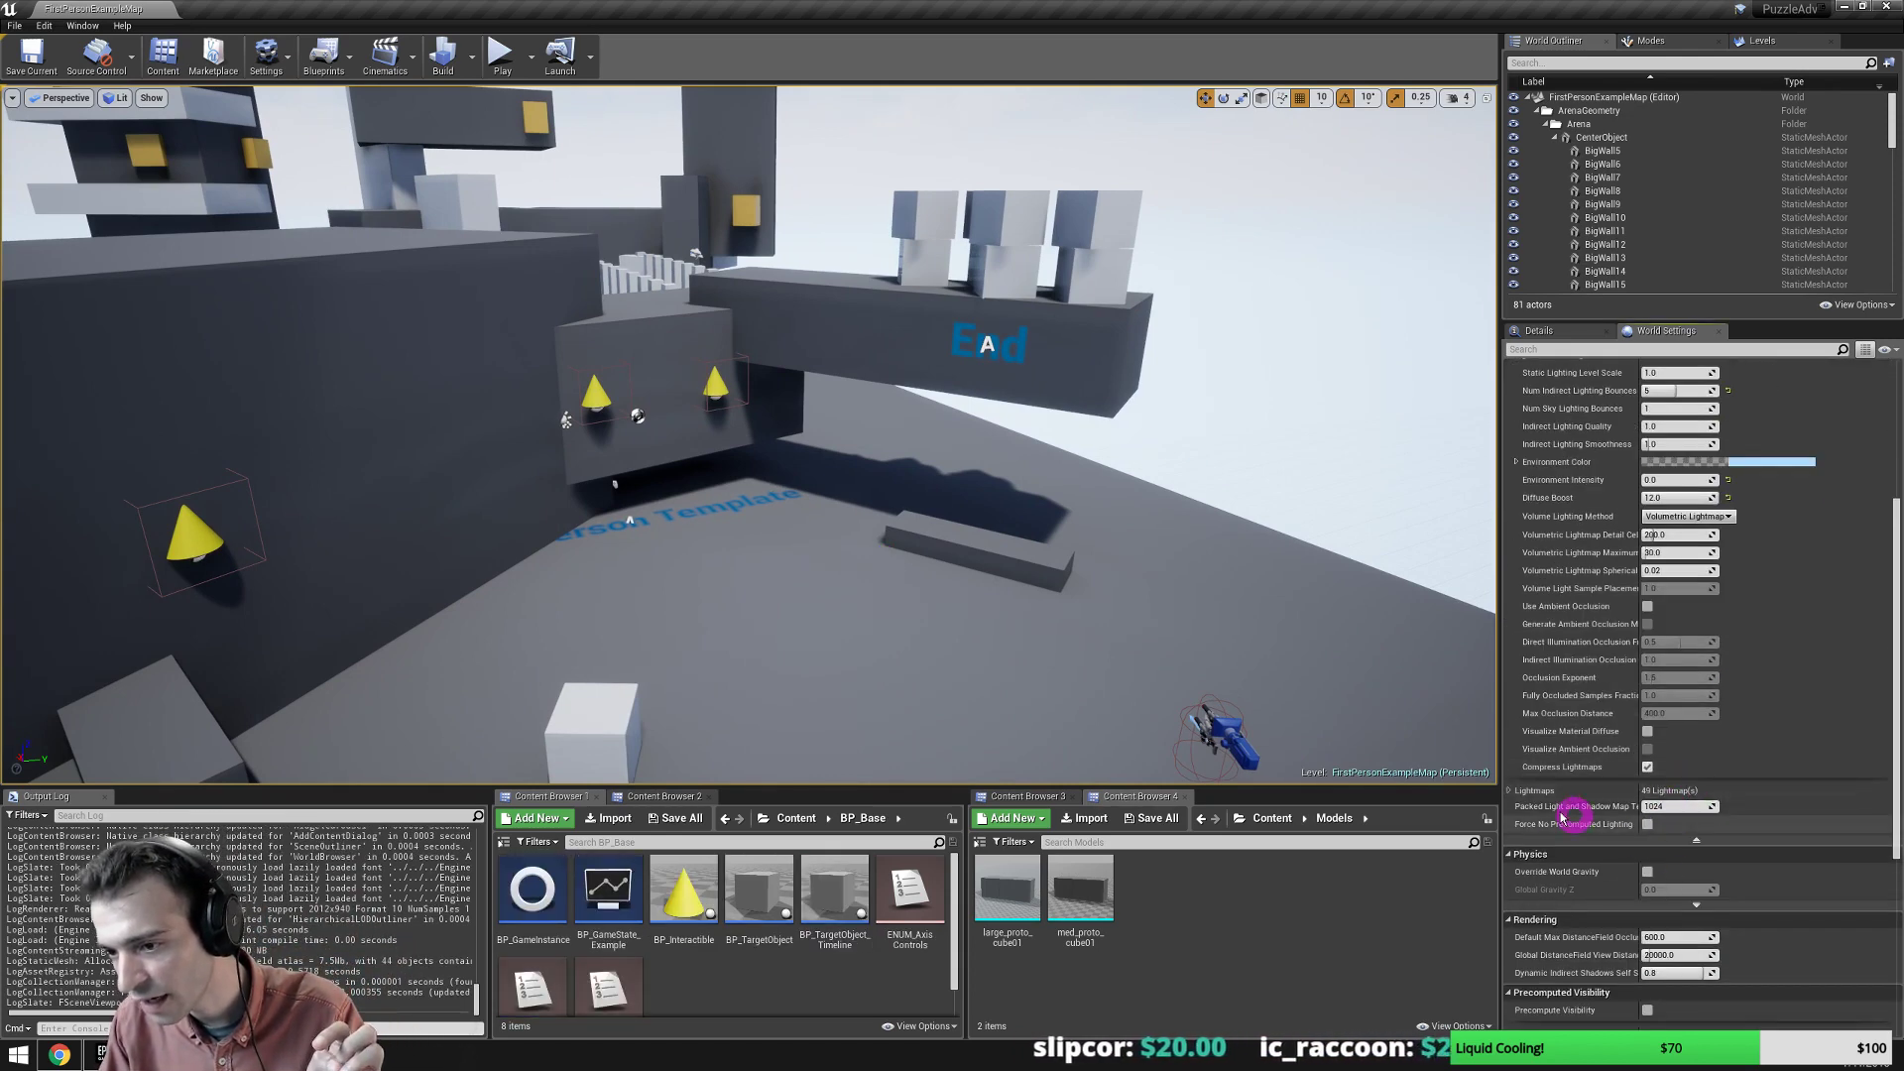
pyautogui.click(1510, 790)
pyautogui.scroll(-3, 1564, 863)
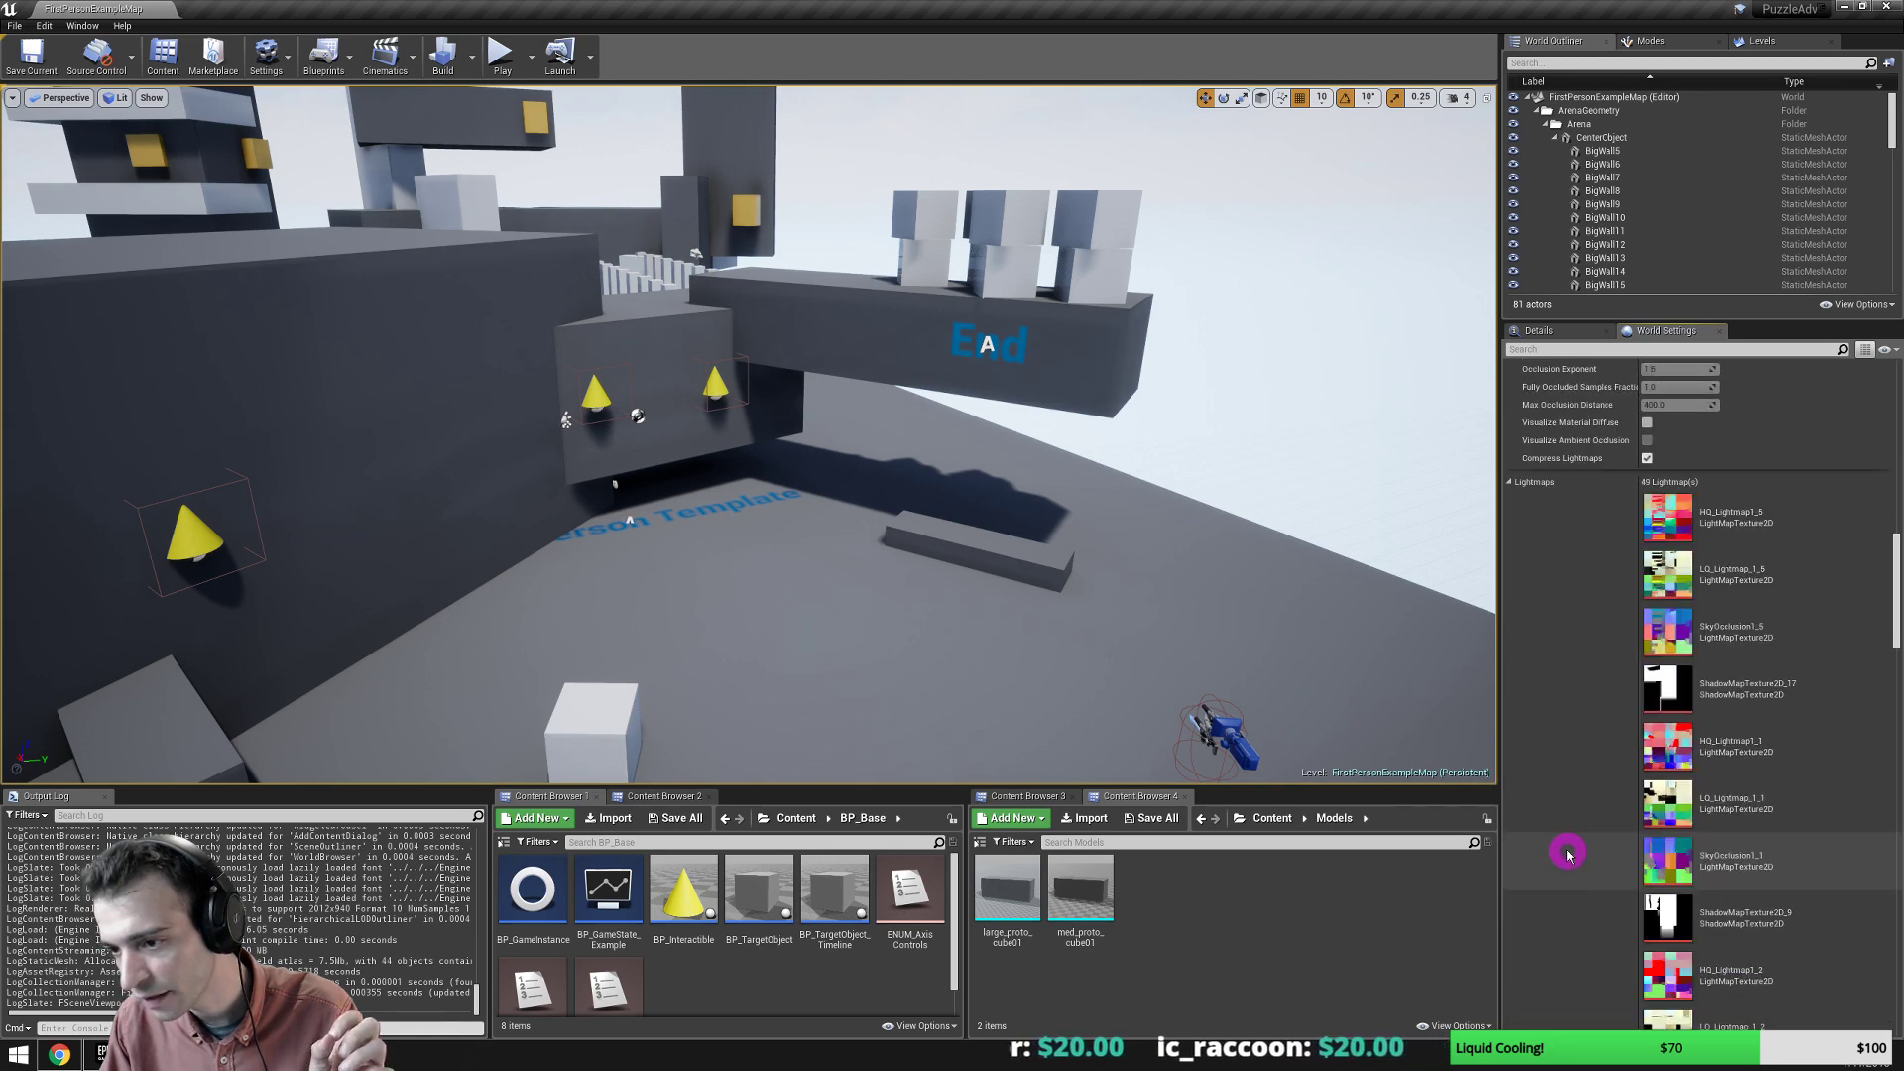
pyautogui.scroll(-7, 1567, 854)
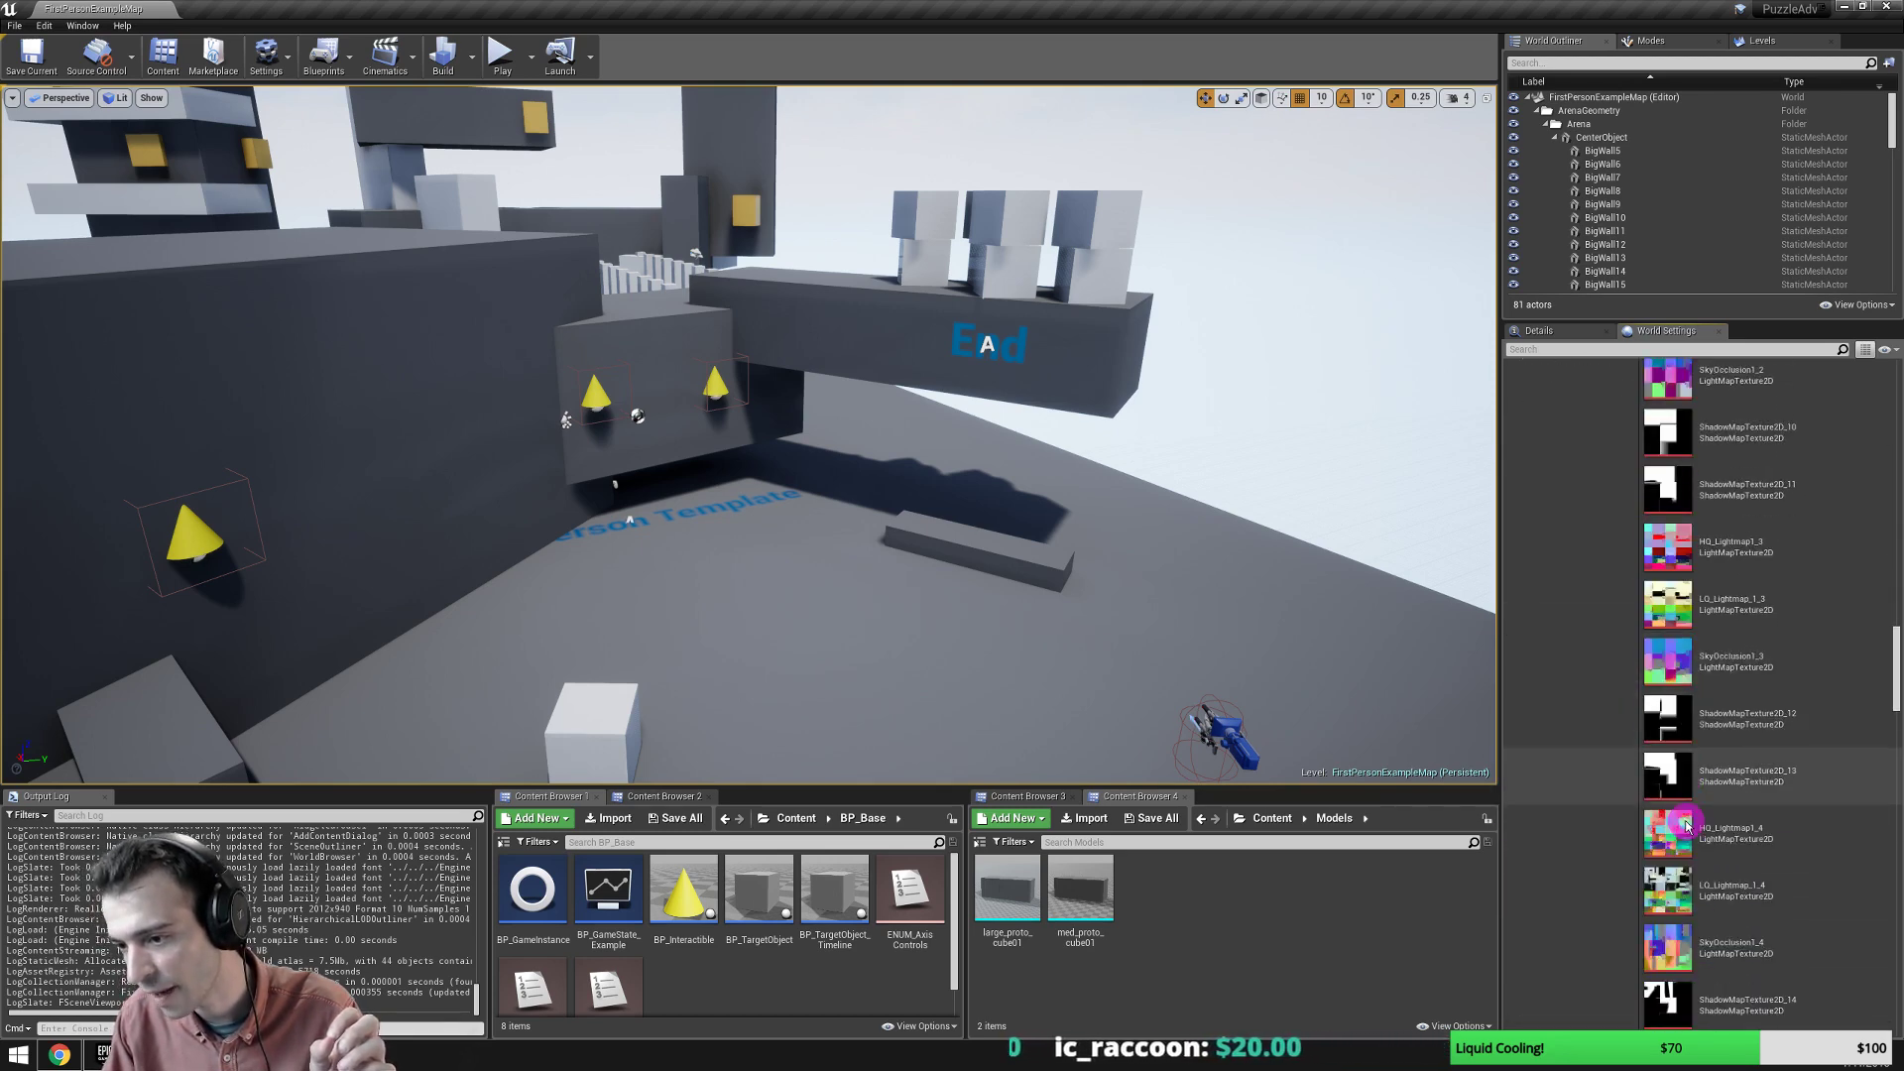
# Enable Force No Precomputed Lighting in the level's Lightmass world settings and acknowledge the message about removing precomputed lighting data.
pyautogui.scroll(-15, 1686, 826)
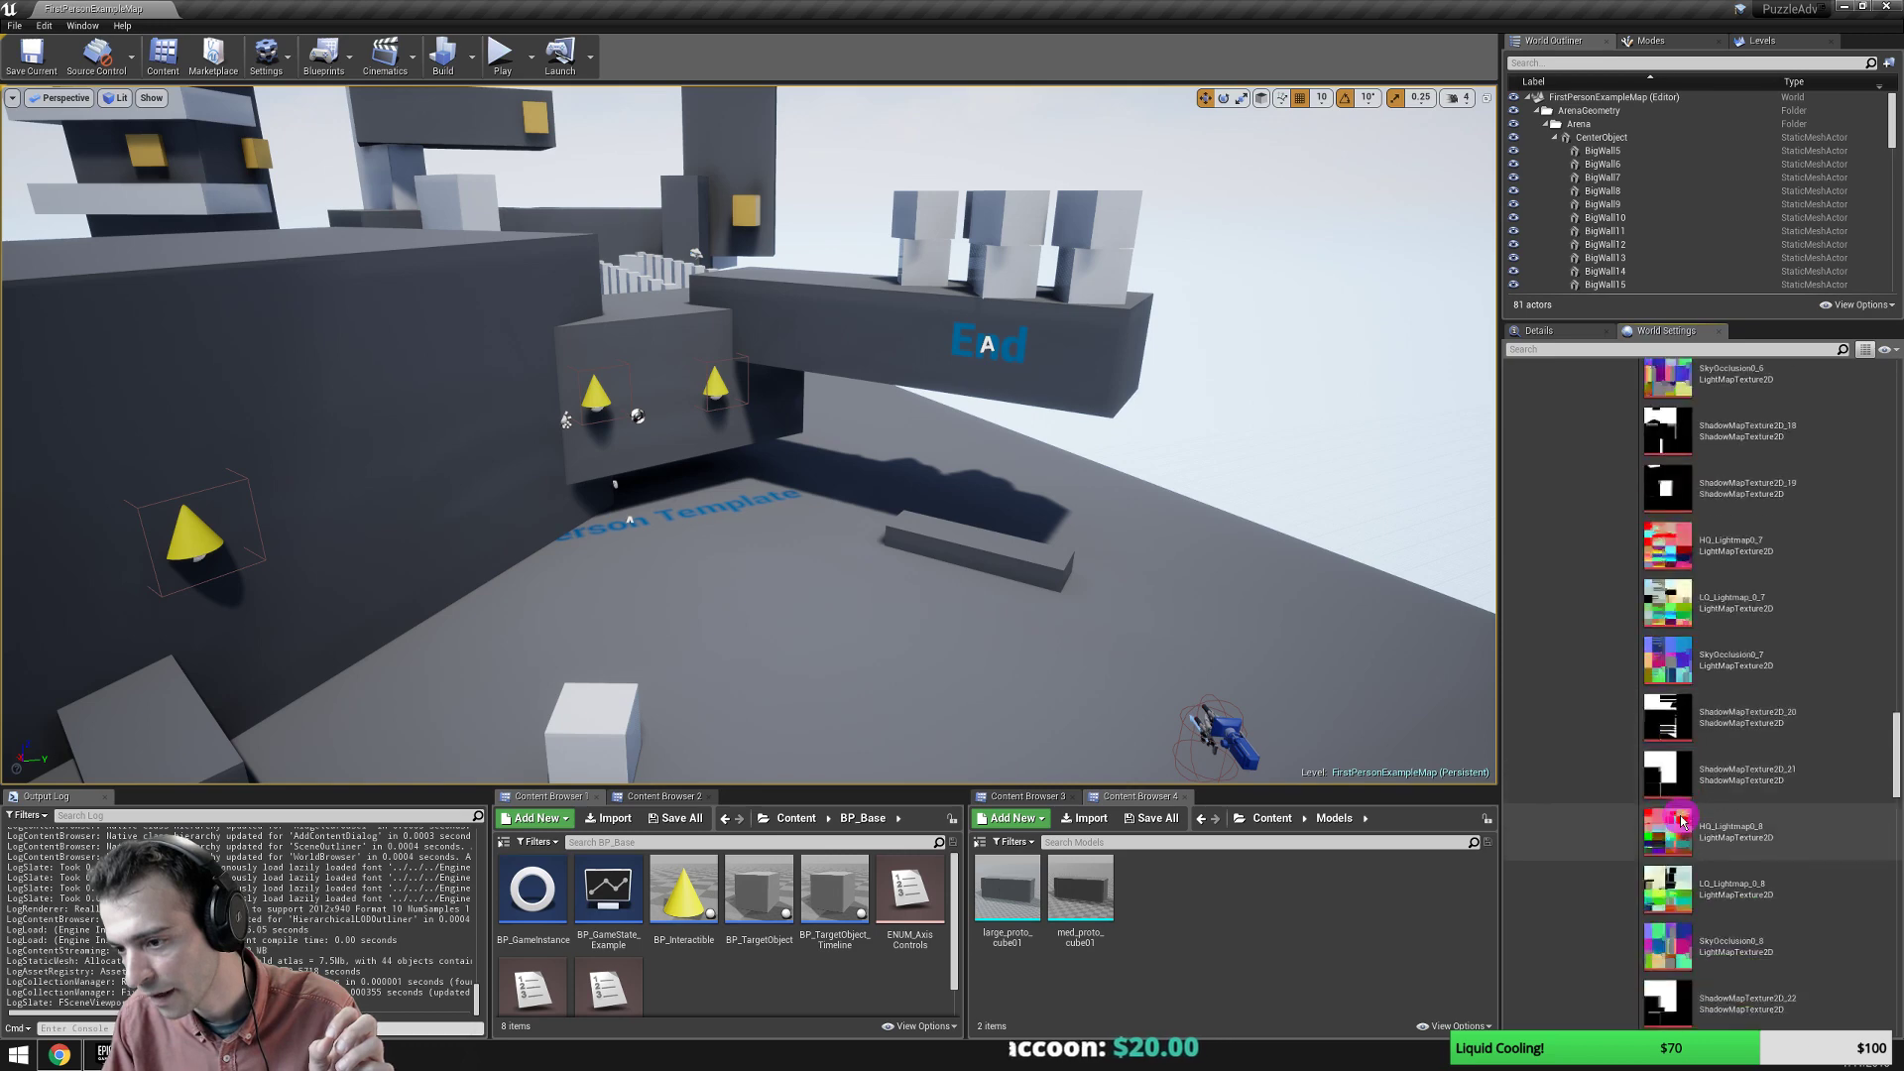
pyautogui.scroll(-8, 1683, 821)
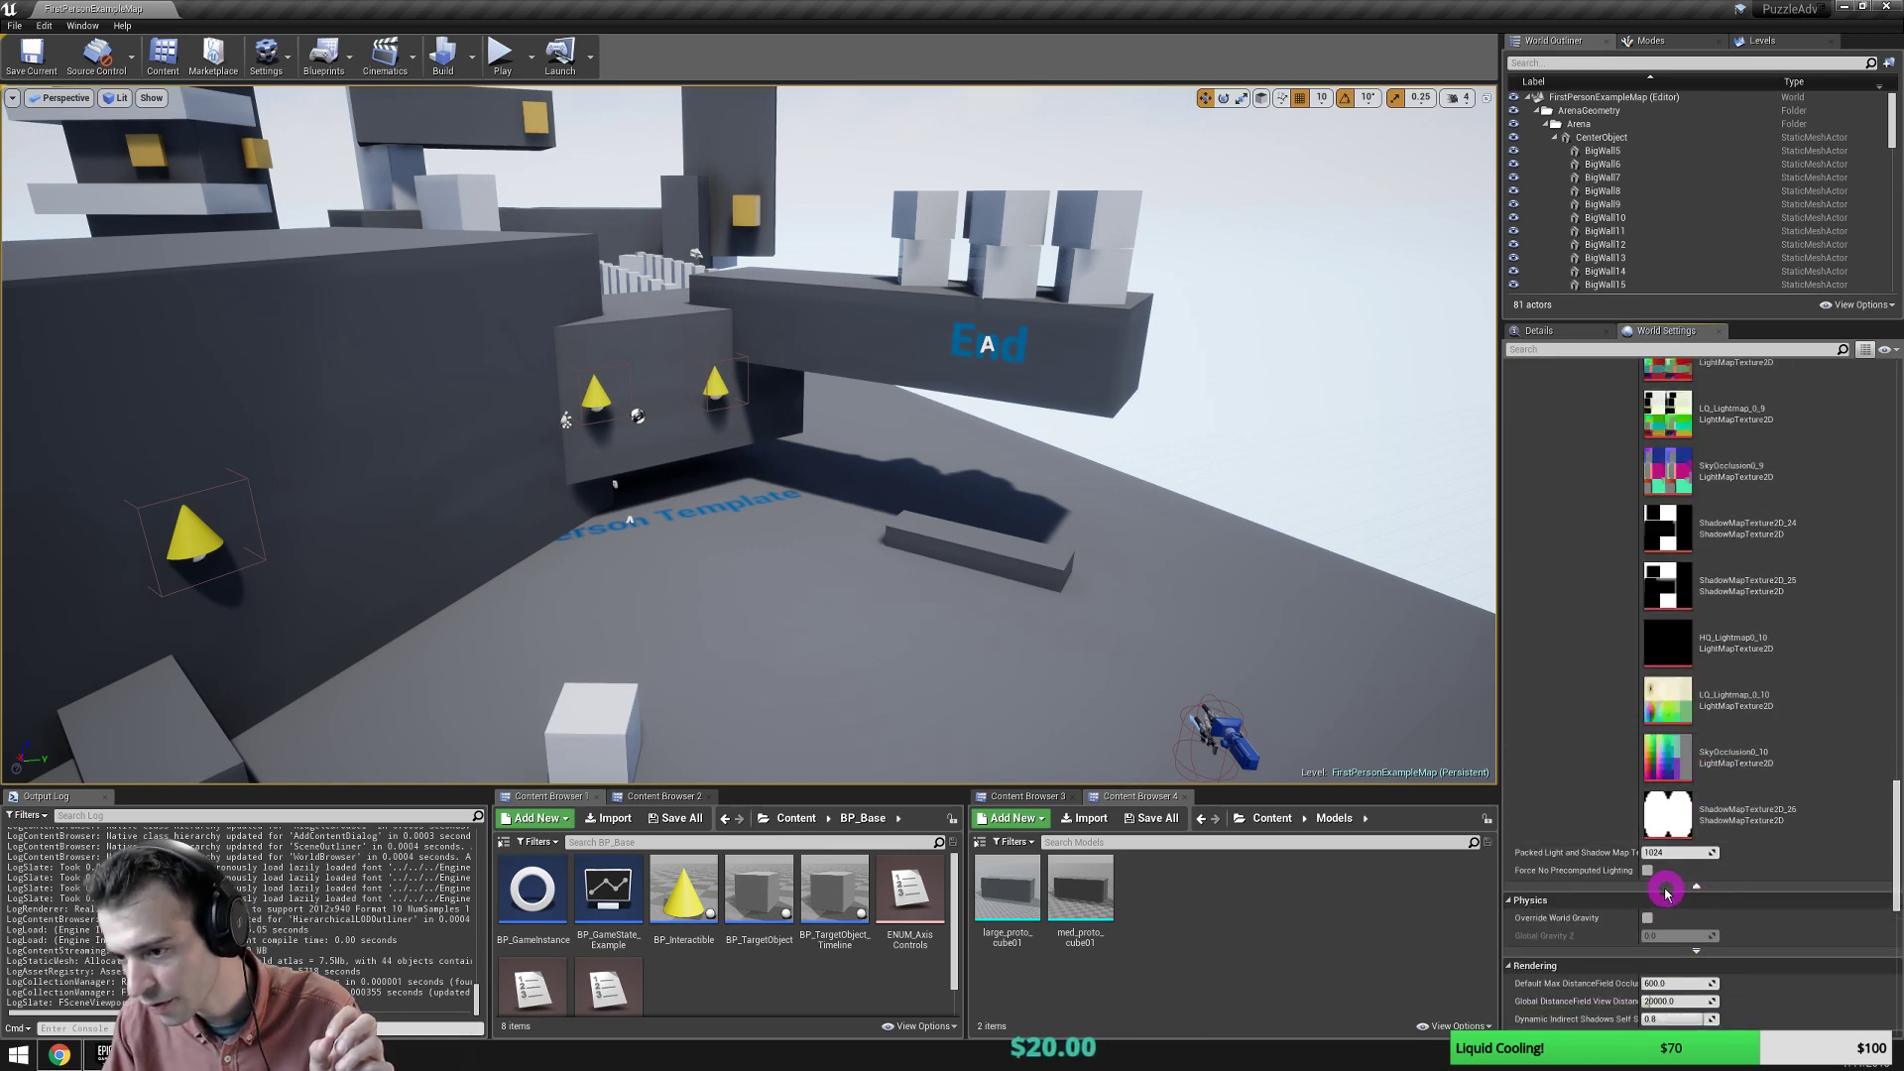
pyautogui.click(1647, 870)
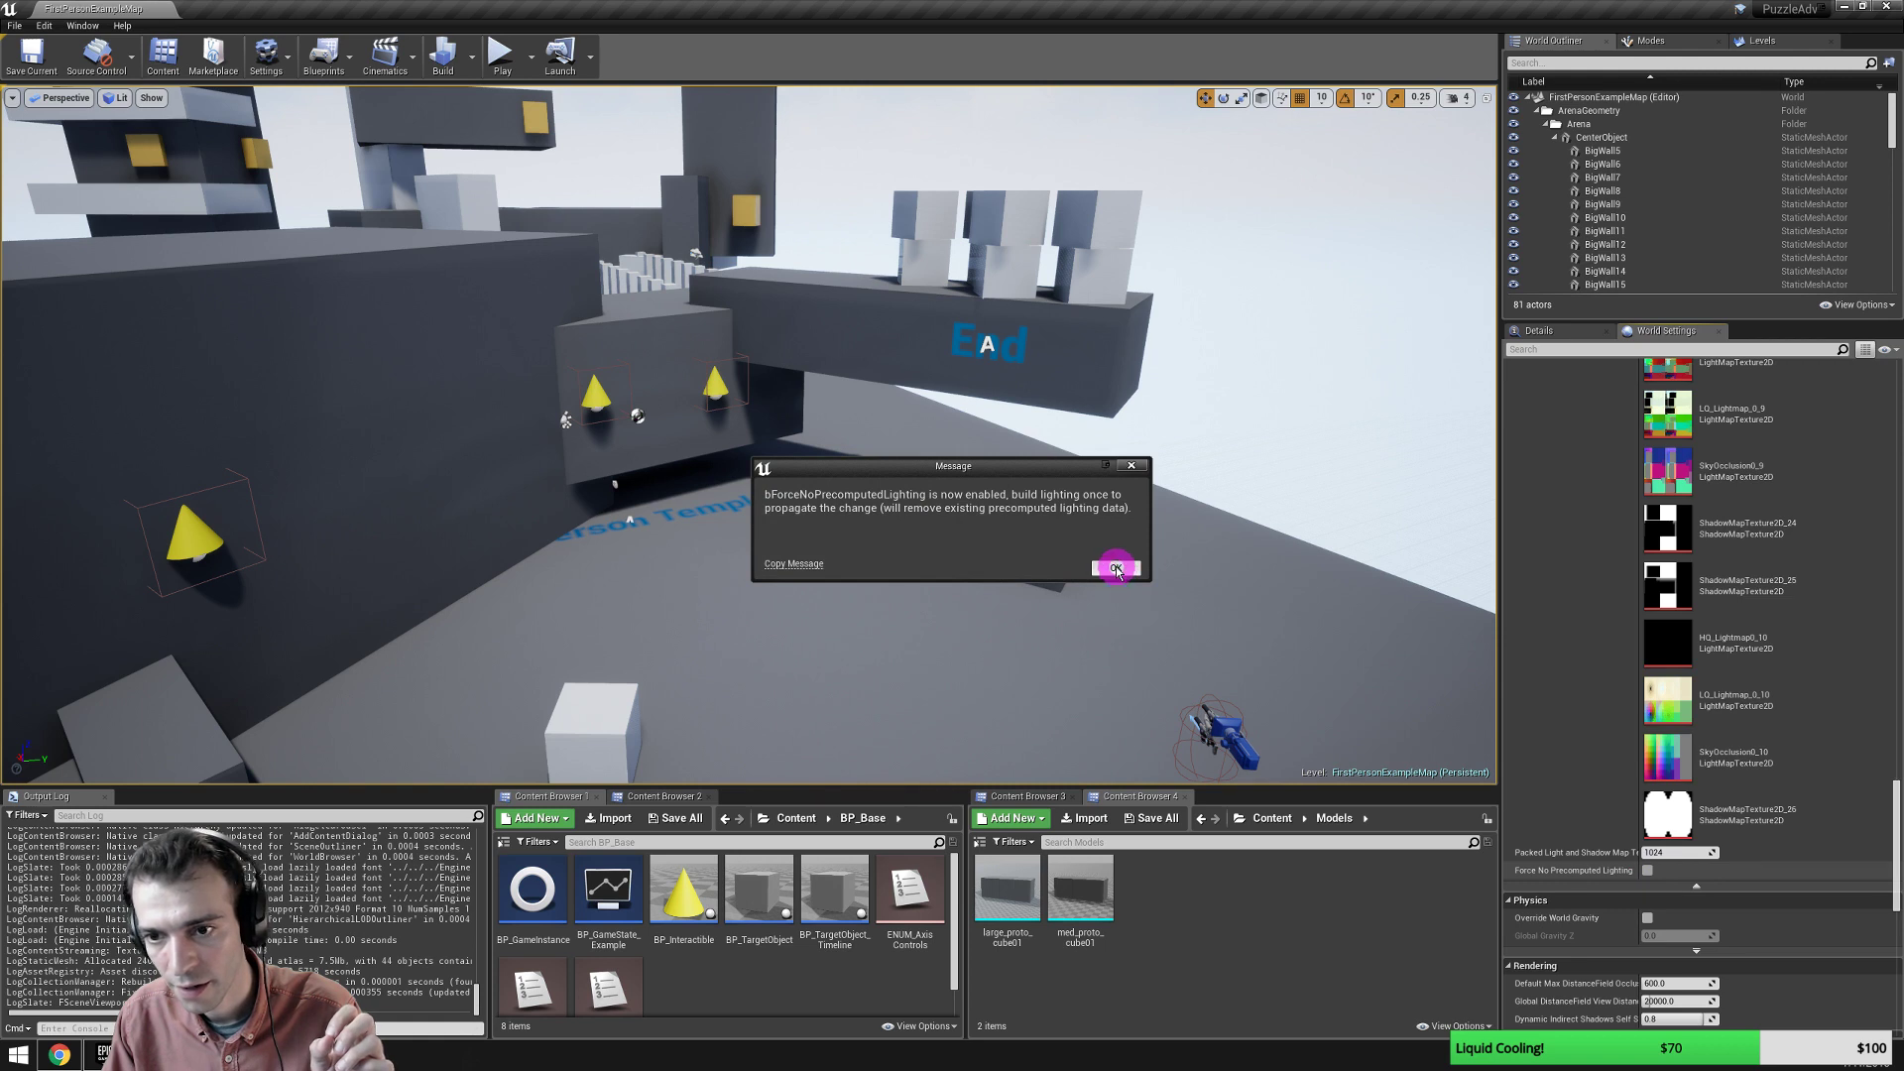
pyautogui.click(1115, 568)
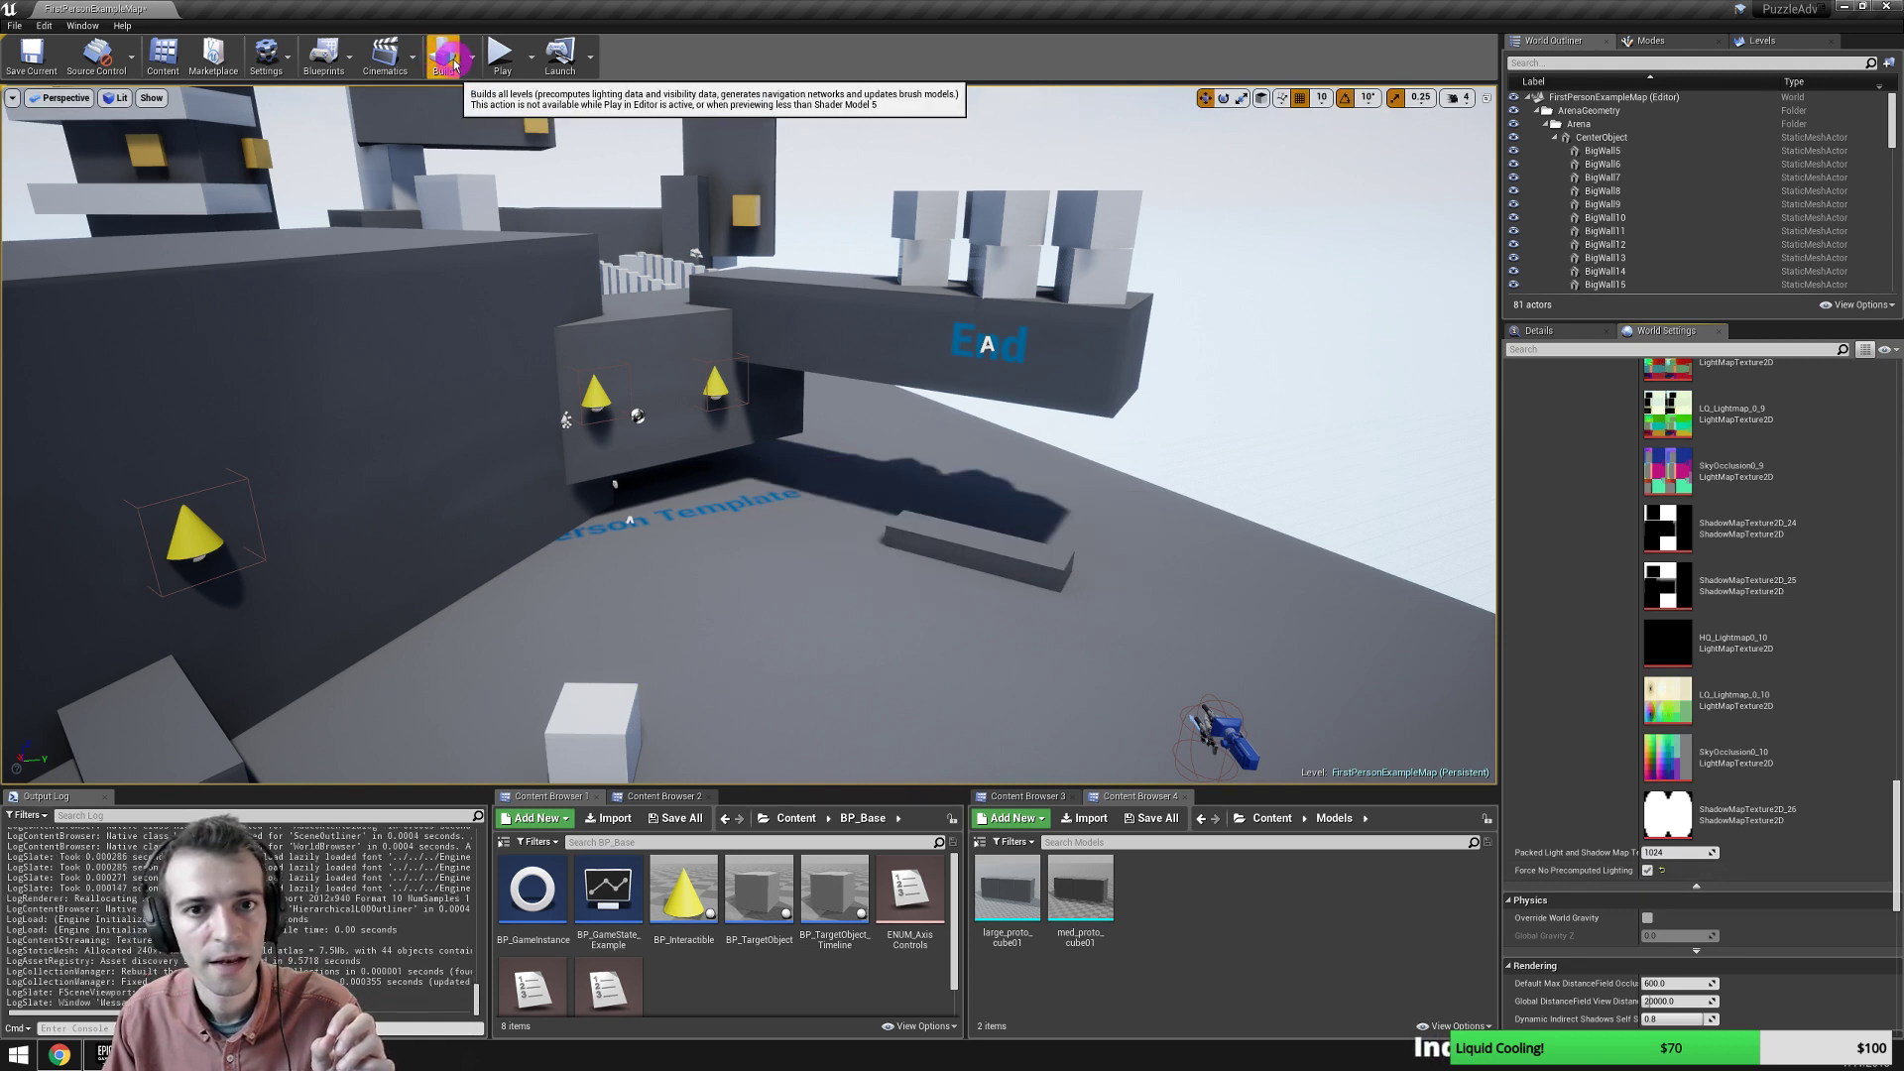
# Set the lighting build quality to Preview and build the level.
pyautogui.click(472, 58)
pyautogui.moveTo(495, 140)
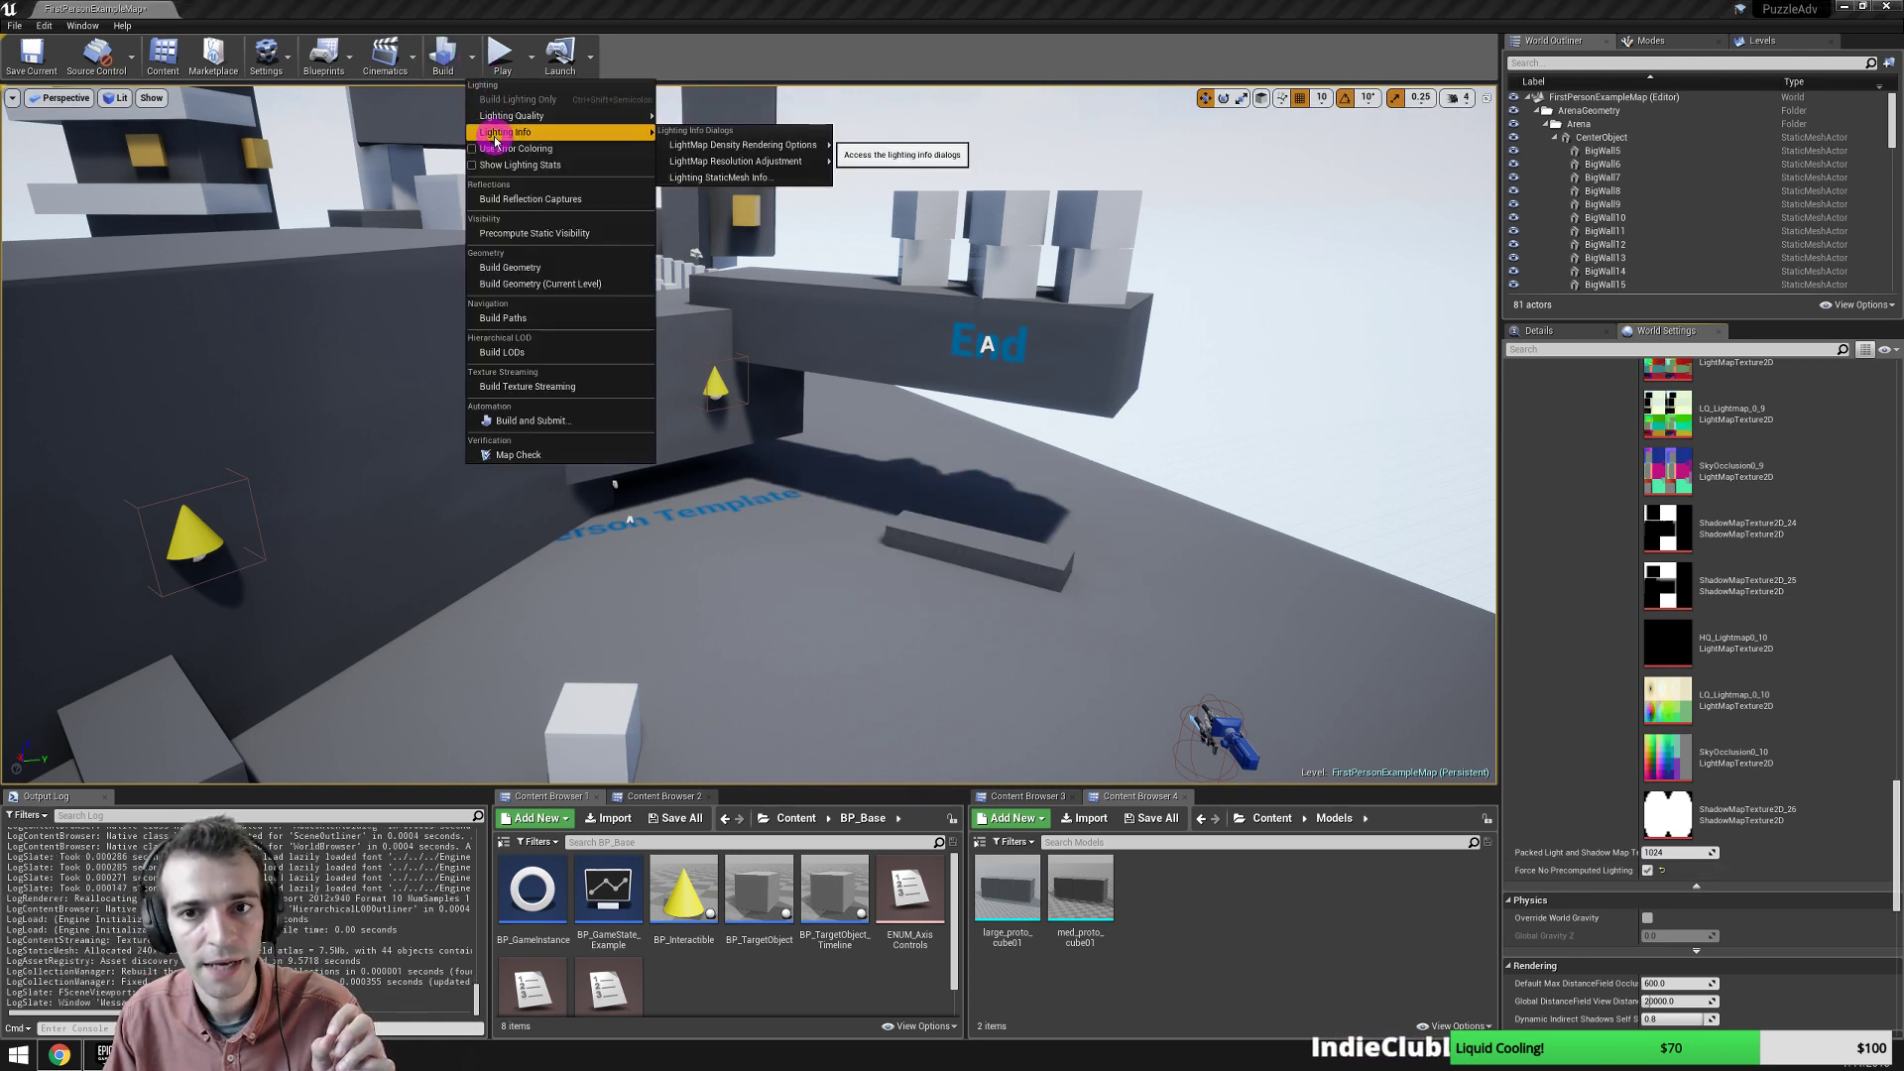
pyautogui.moveTo(541, 119)
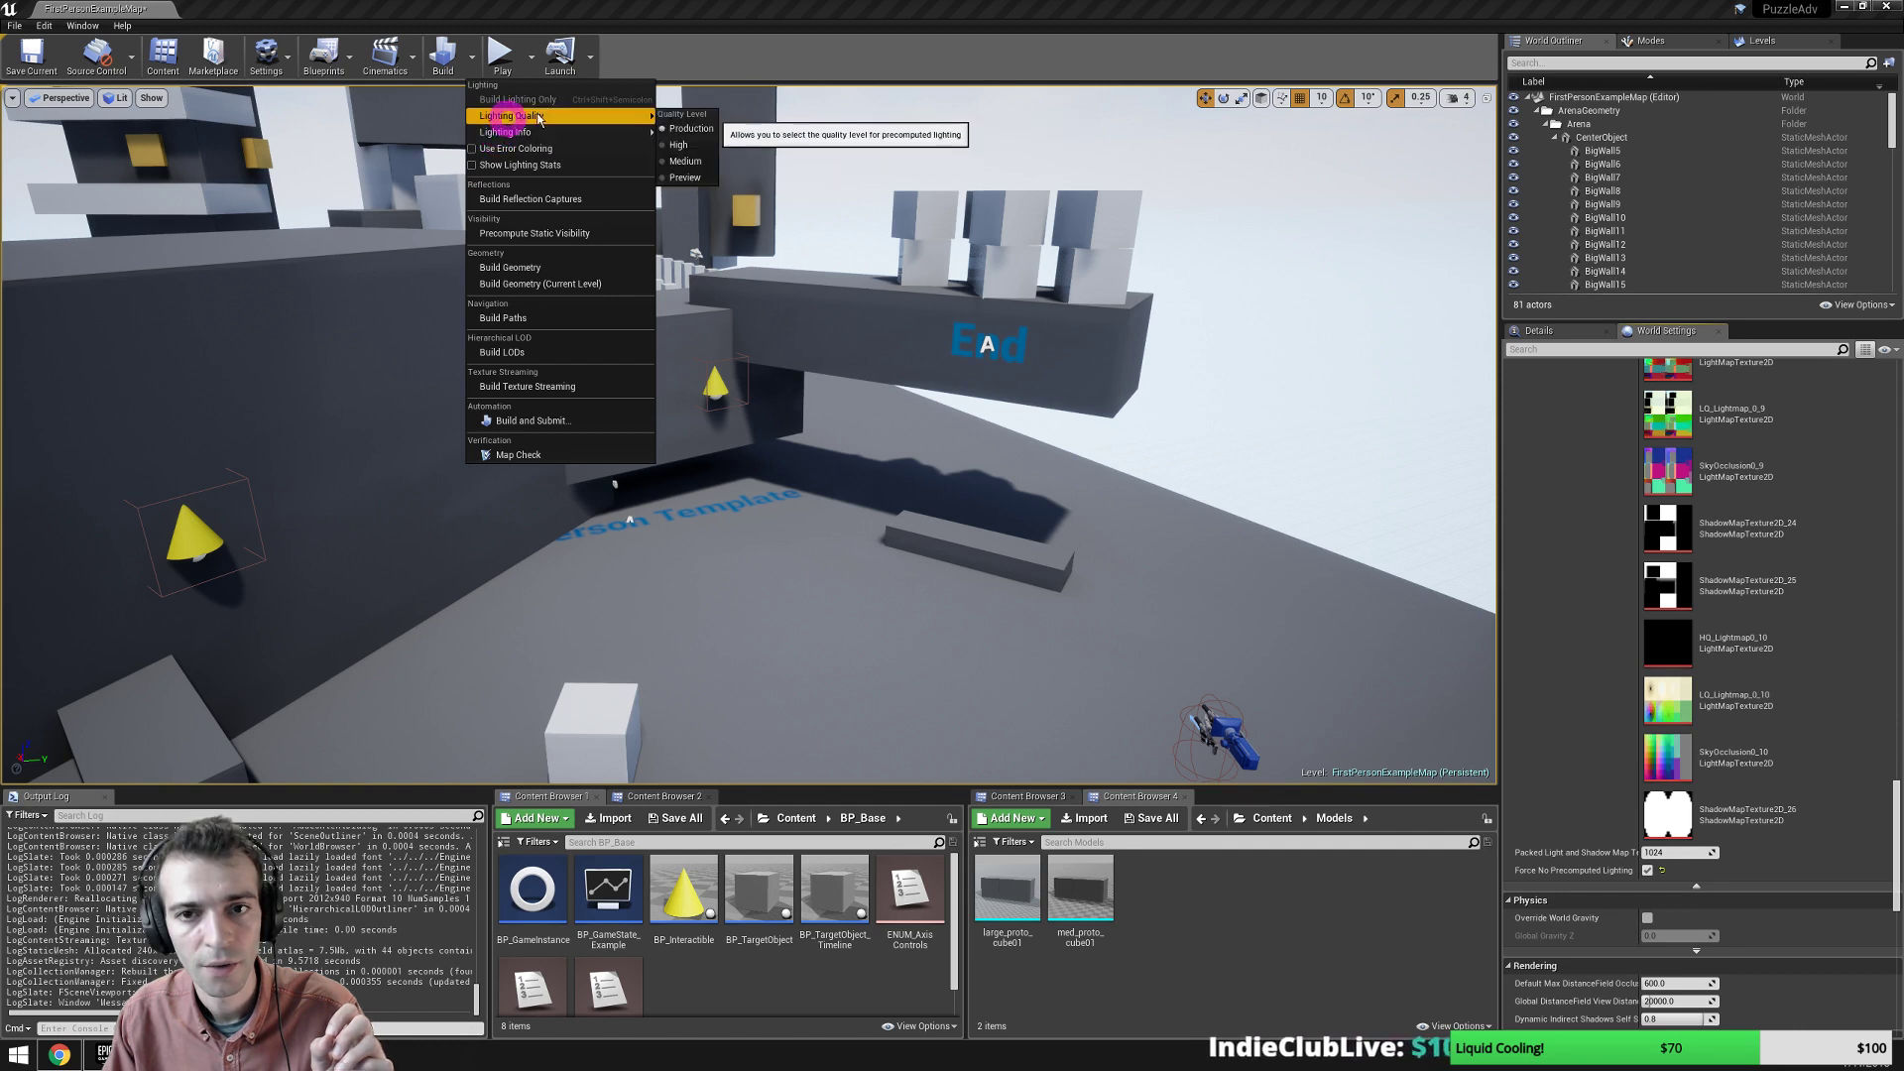
pyautogui.click(684, 178)
pyautogui.click(443, 55)
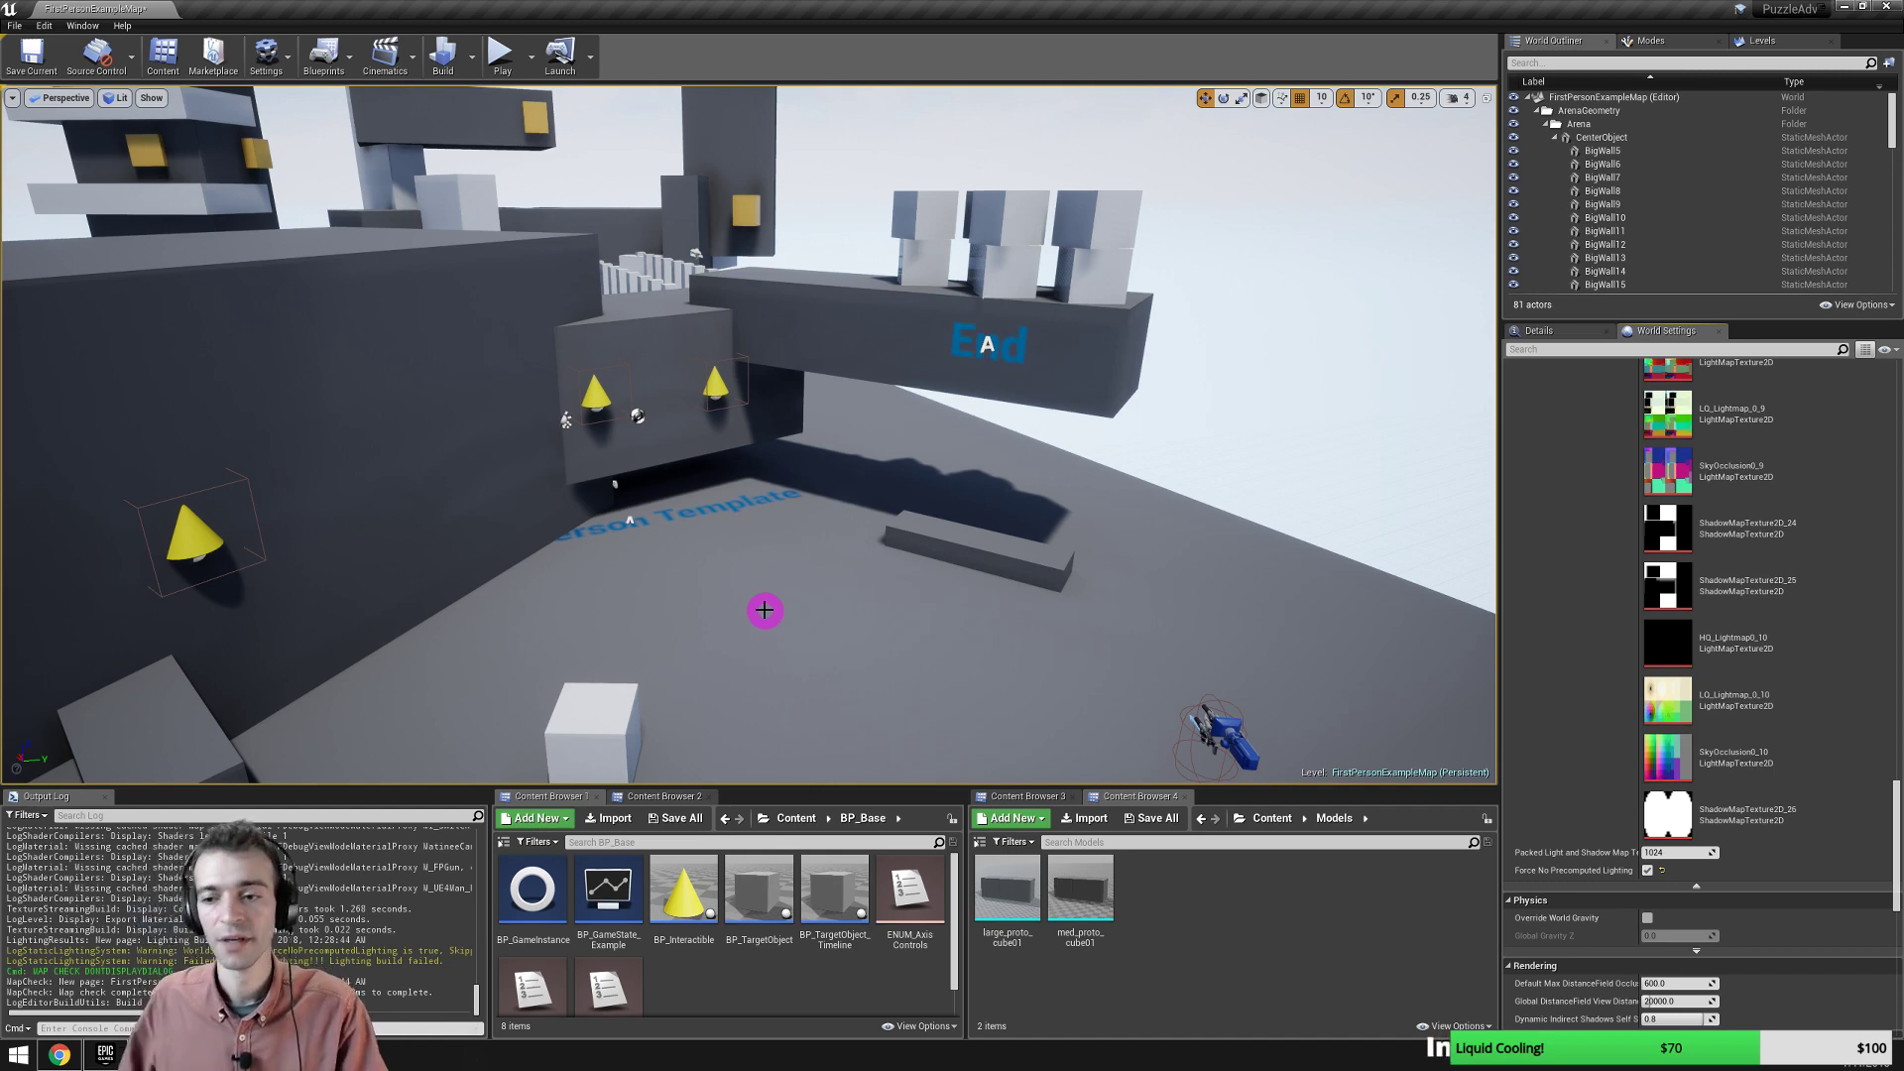
# Check the level's lightmap list after the build, and enable Use Ambient Occlusion and Generate Ambient Occlusion Material Mask in the Lightmass settings.
pyautogui.moveTo(769, 526); pyautogui.dragTo(853, 488, button='right')
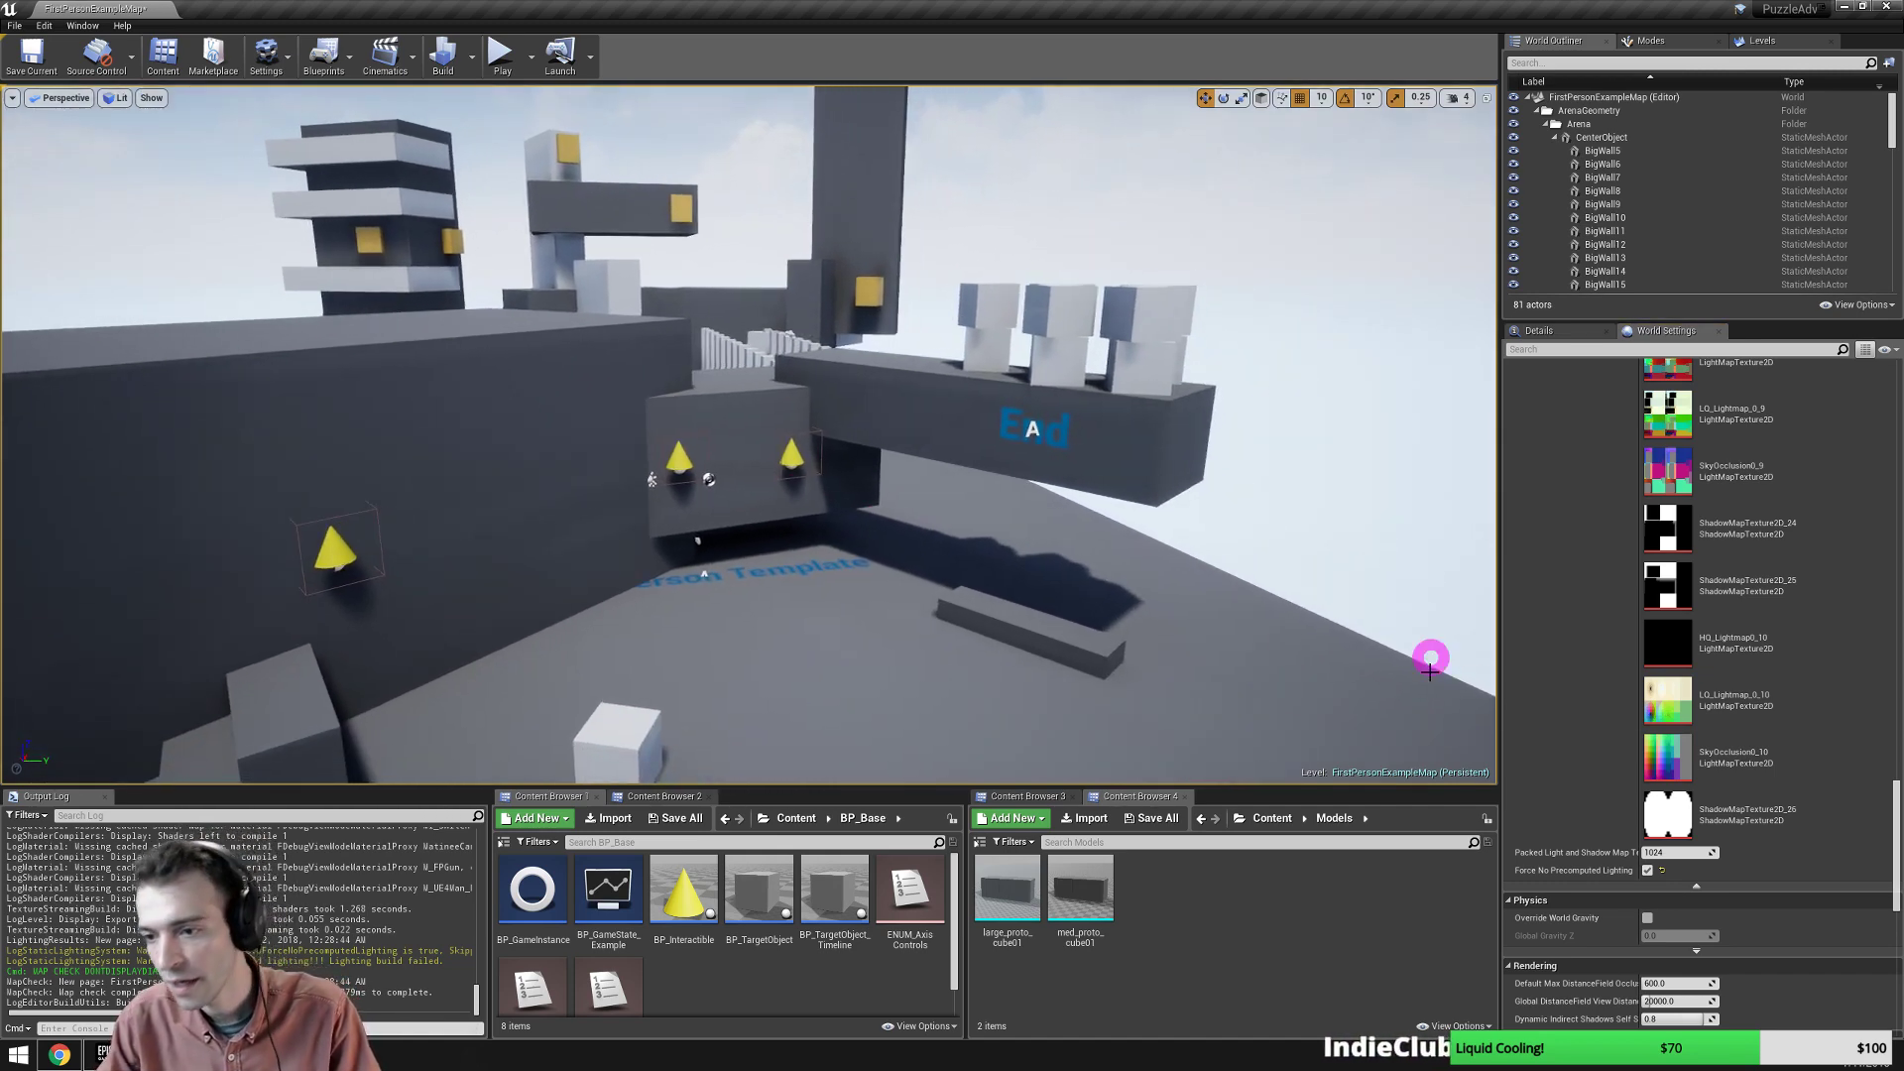
pyautogui.scroll(4, 1653, 777)
pyautogui.scroll(10, 1653, 776)
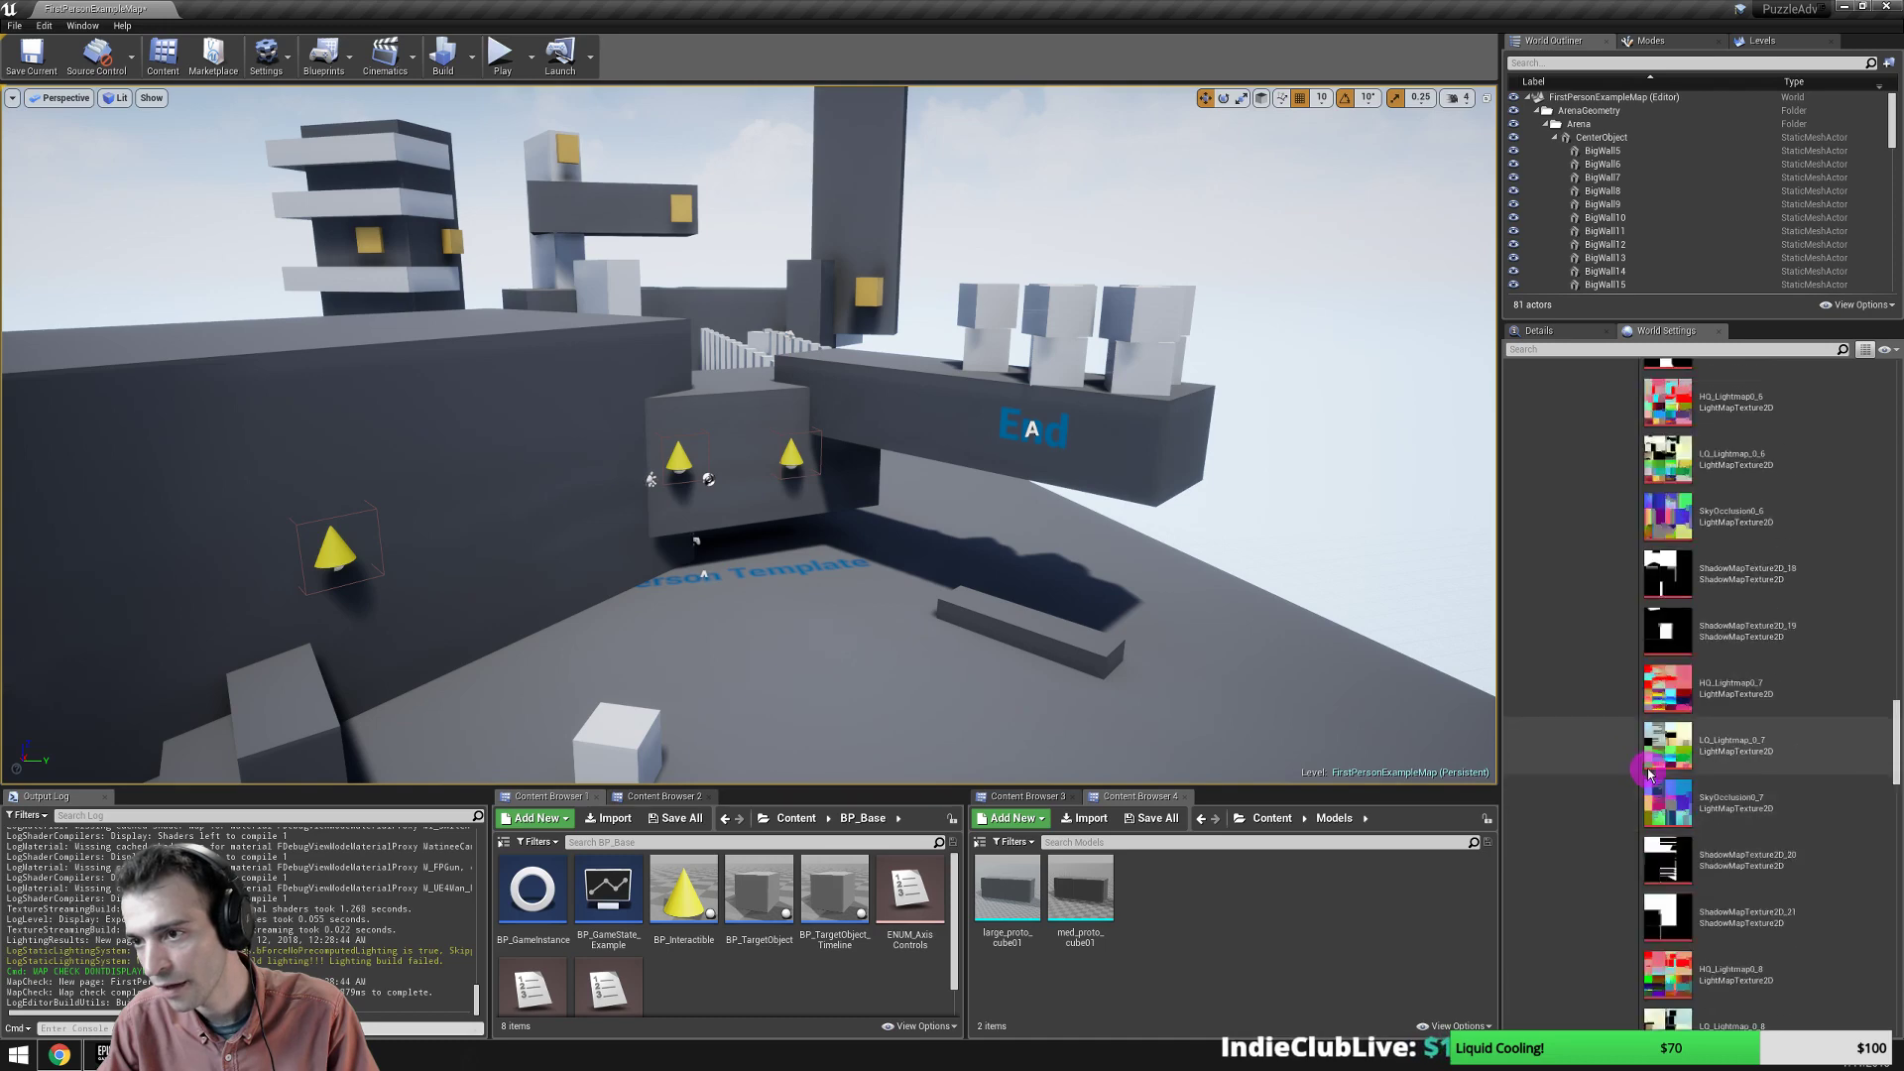
pyautogui.scroll(10, 1646, 772)
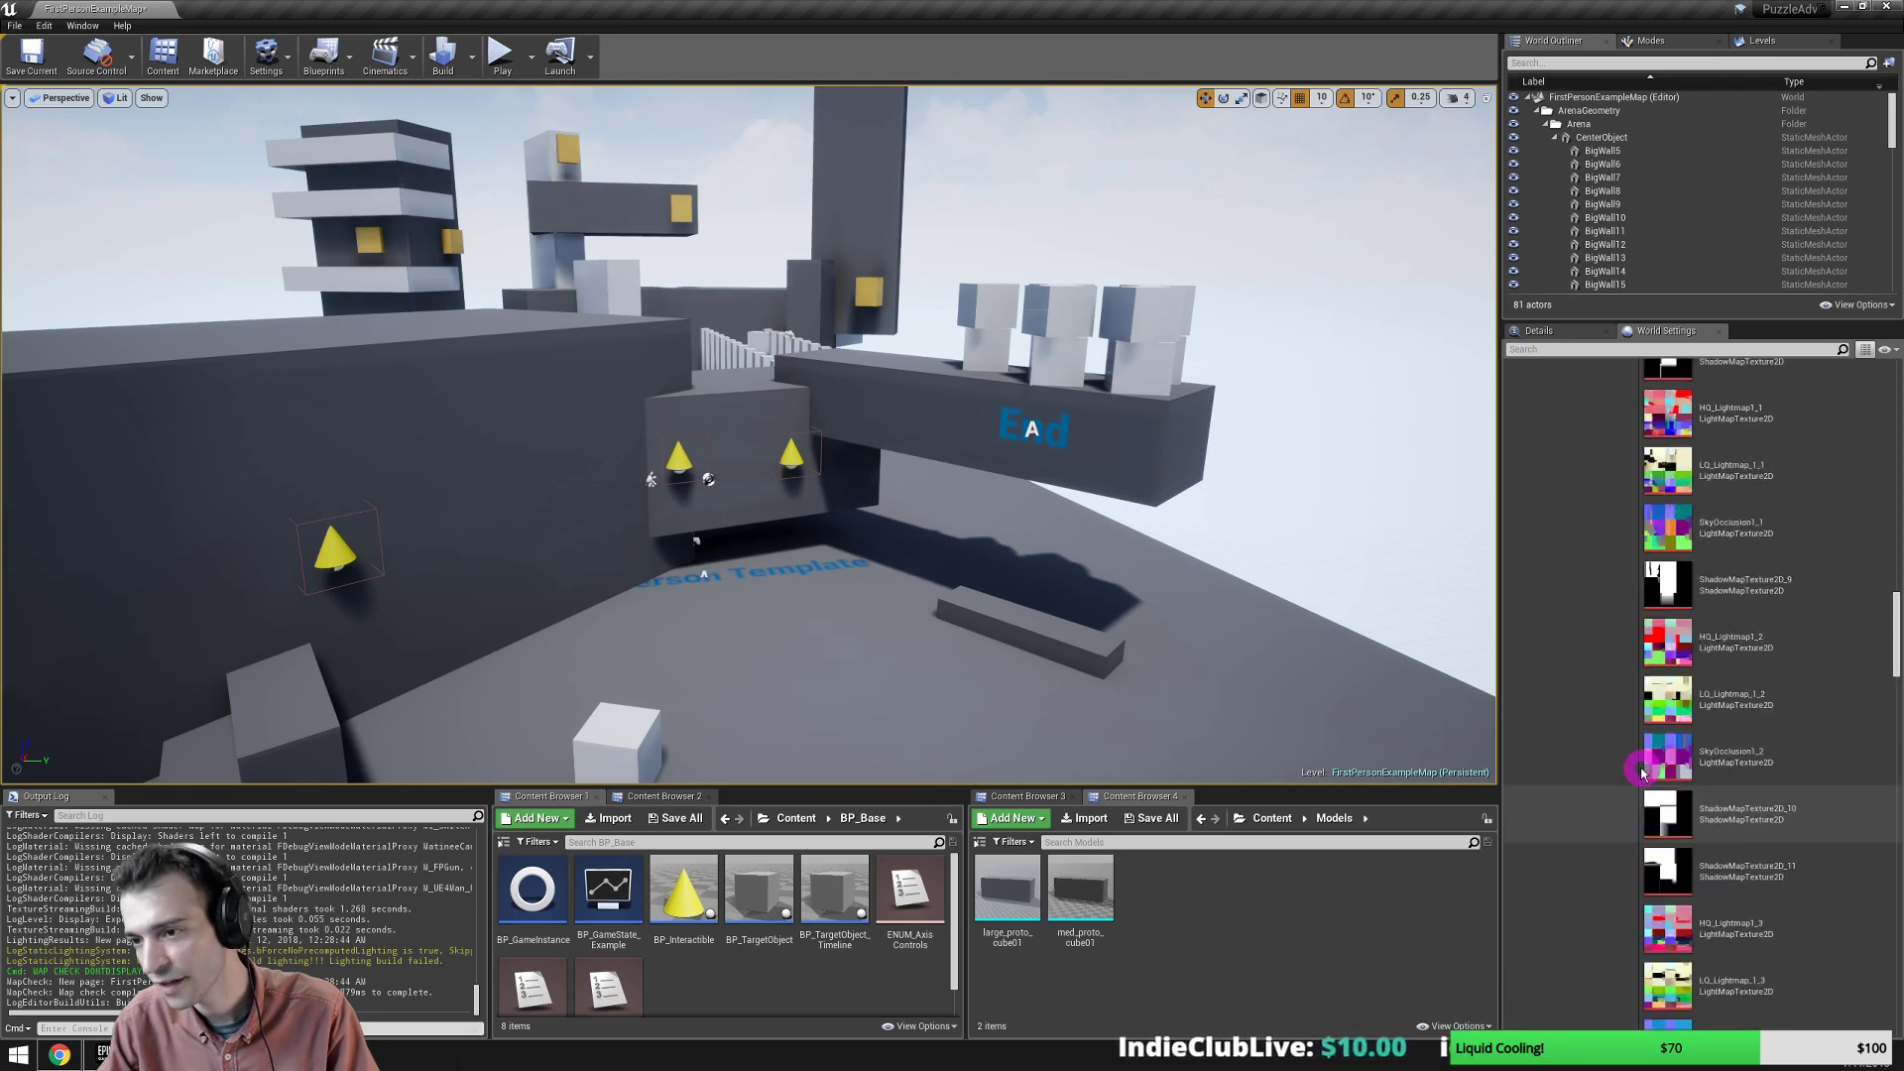
pyautogui.scroll(5, 1646, 770)
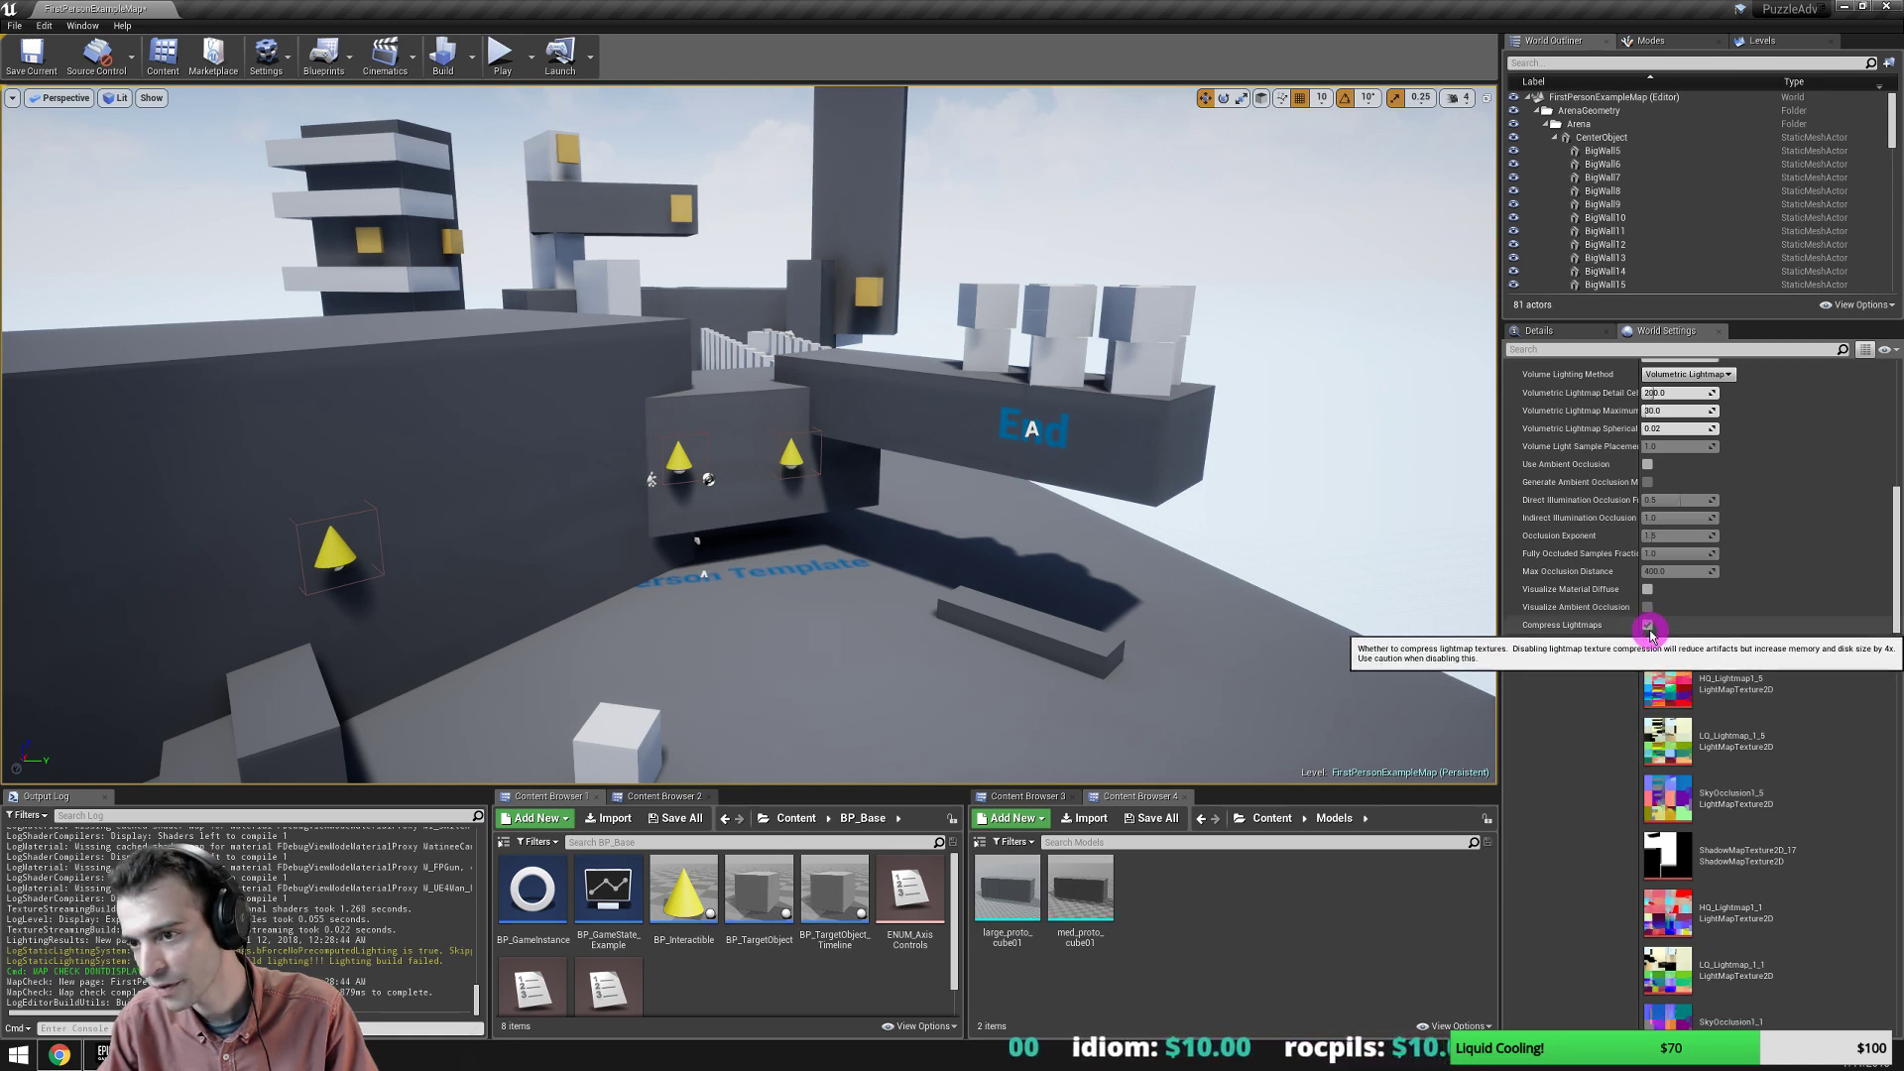
pyautogui.click(1647, 464)
pyautogui.click(1647, 482)
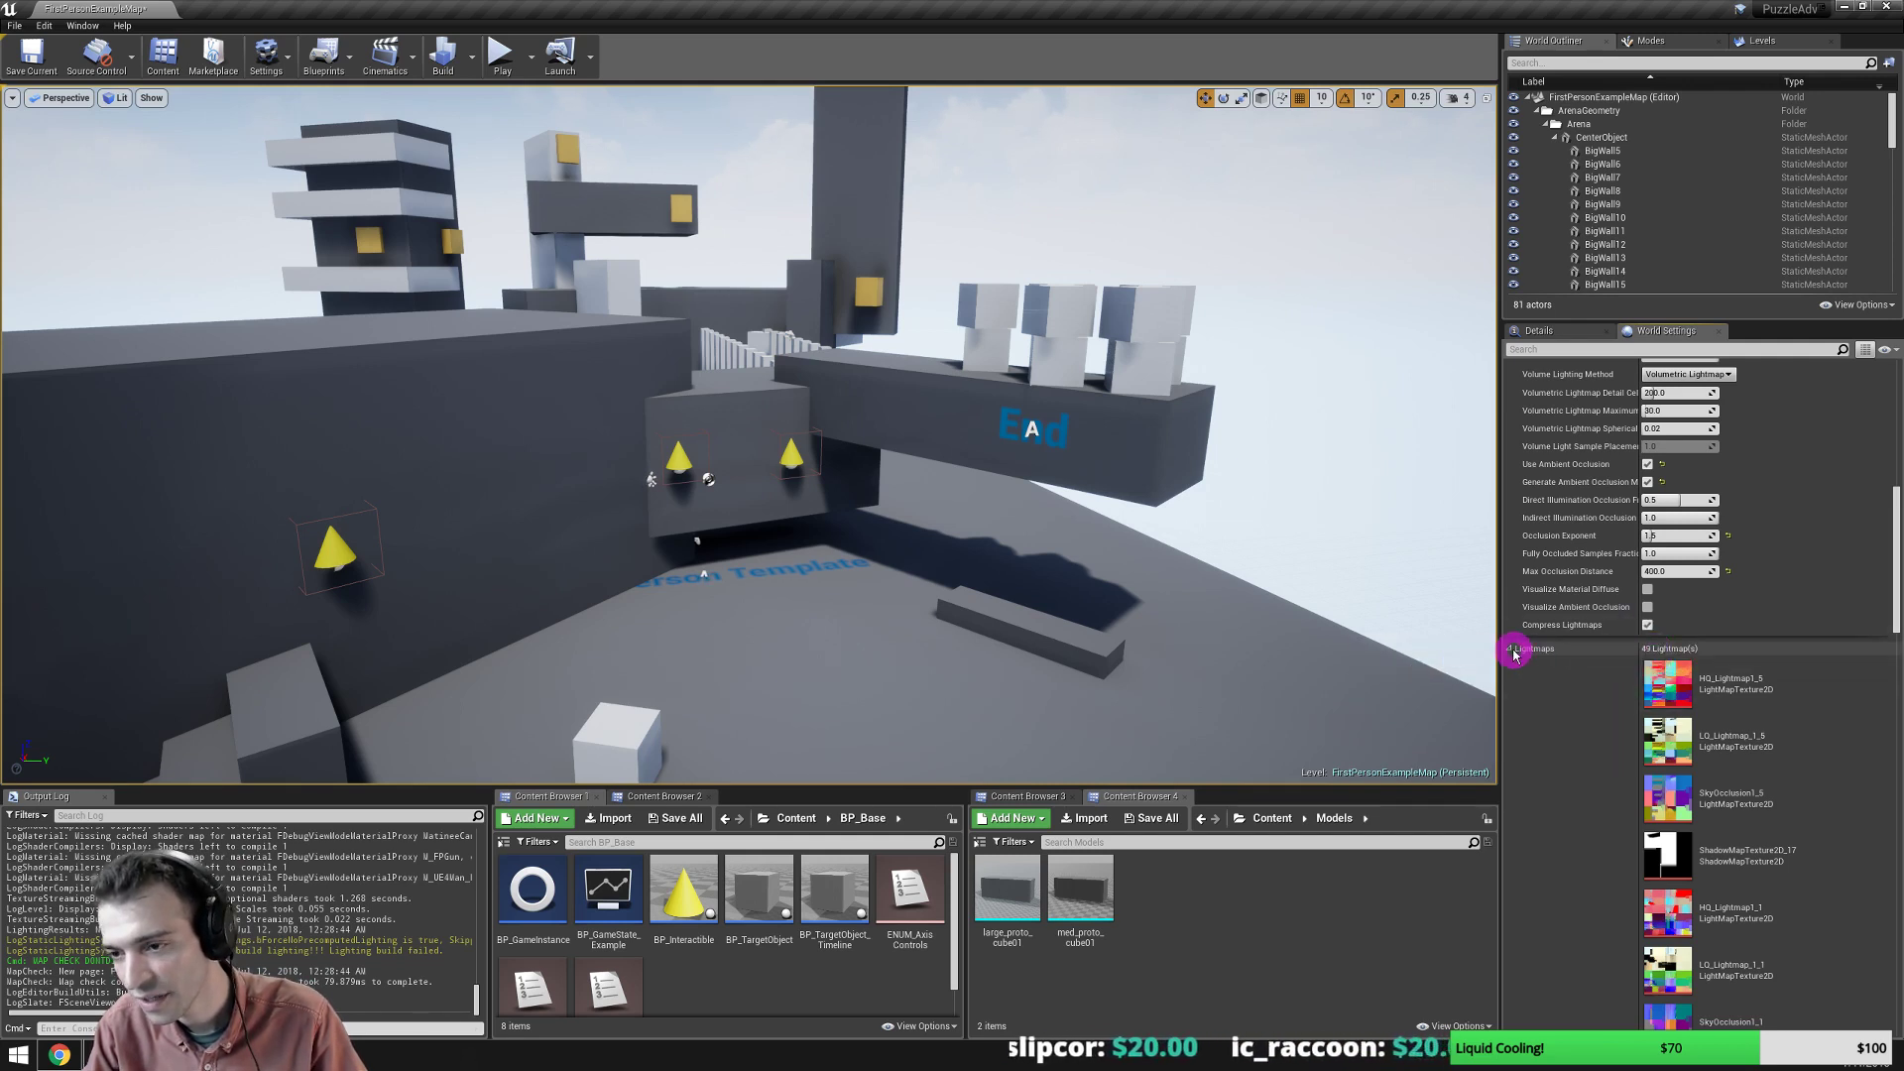
pyautogui.scroll(4, 1547, 655)
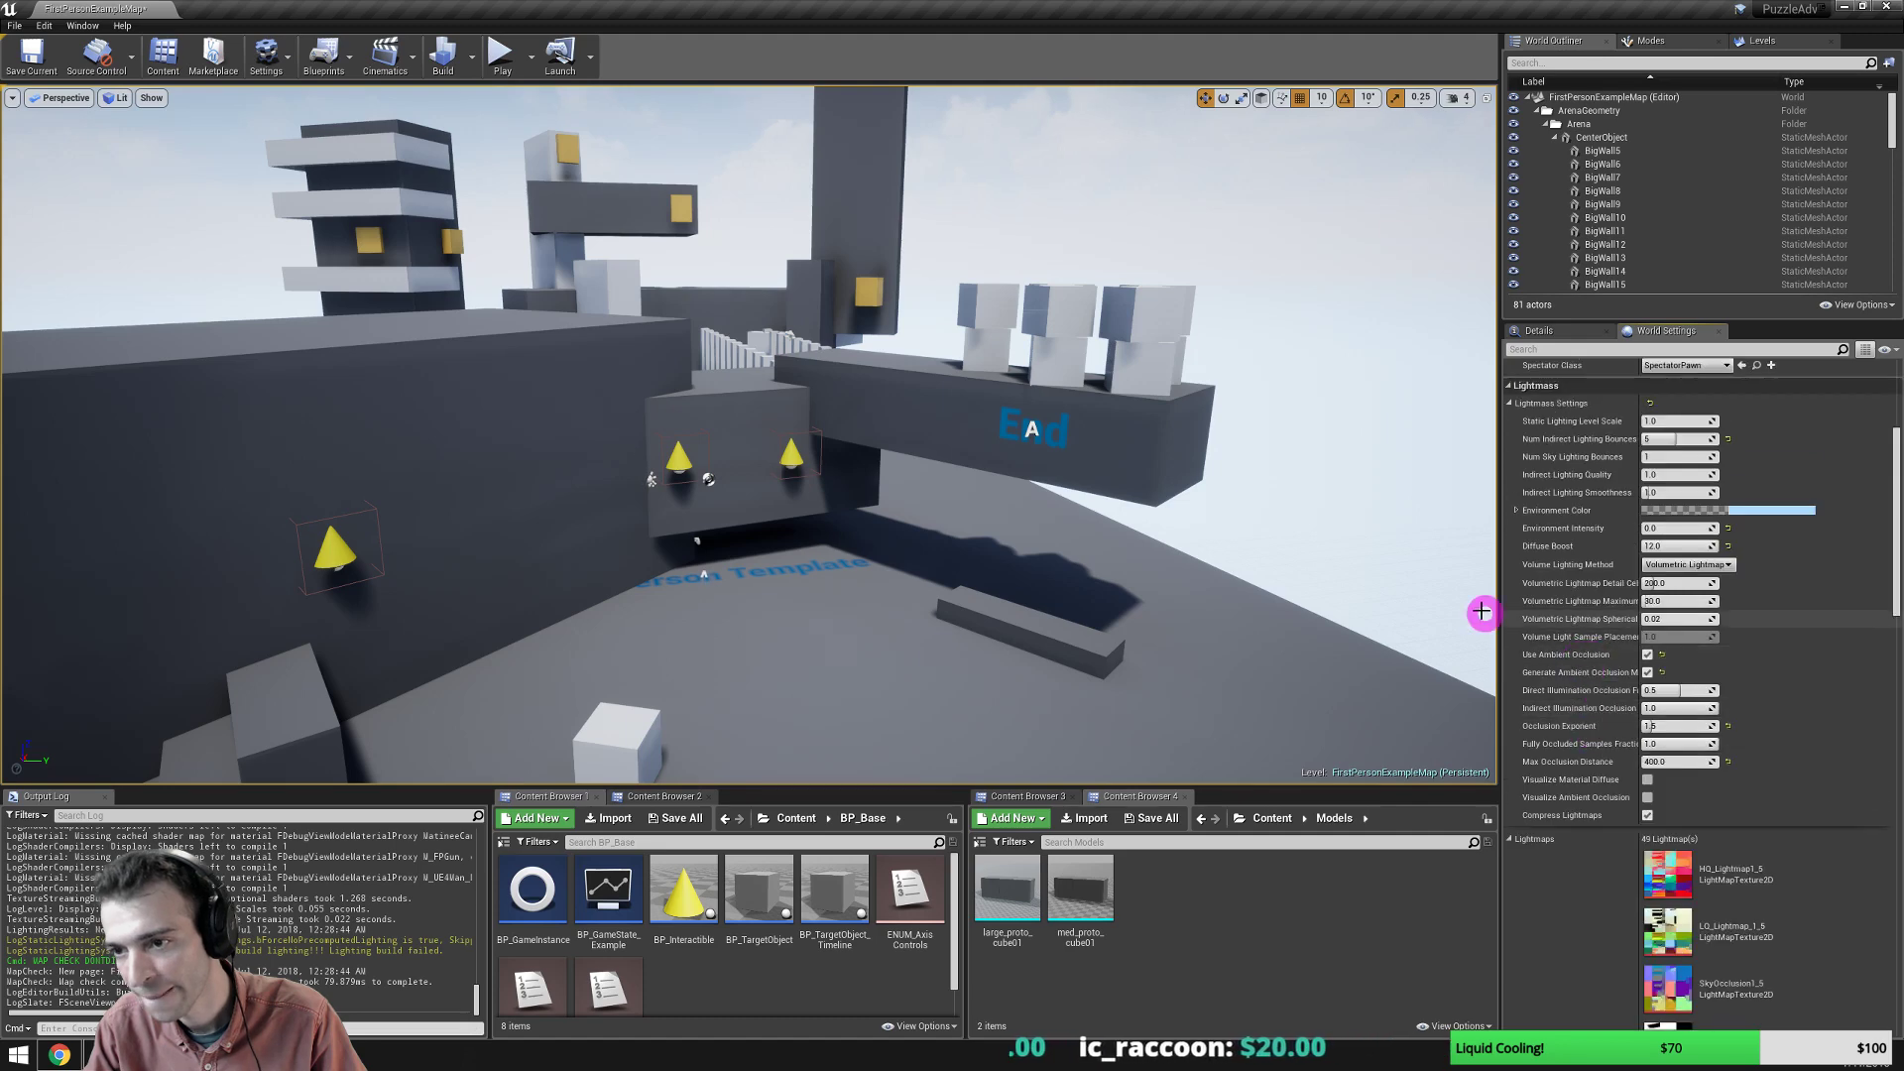
# Rebuild the level with the updated Lightmass settings, check its lightmap list, and save the map.
pyautogui.click(442, 55)
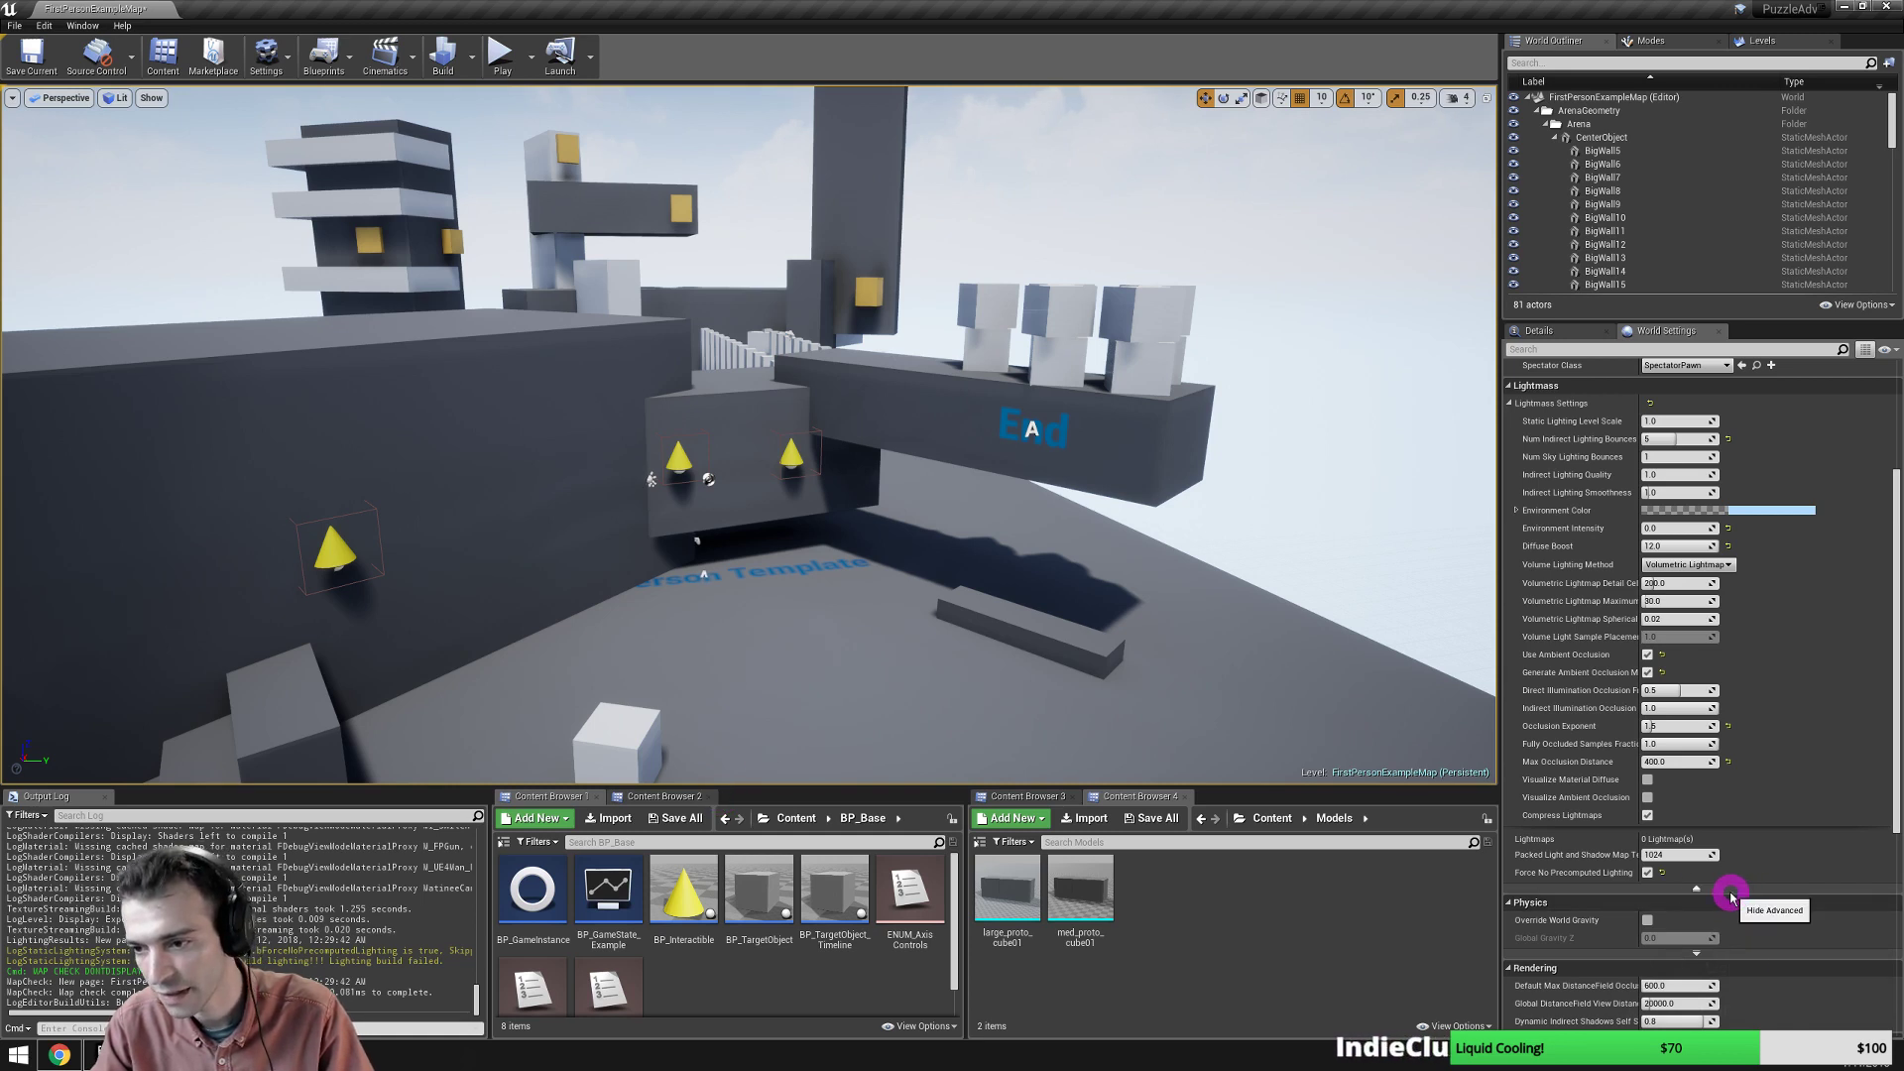
pyautogui.click(1696, 893)
pyautogui.click(1695, 831)
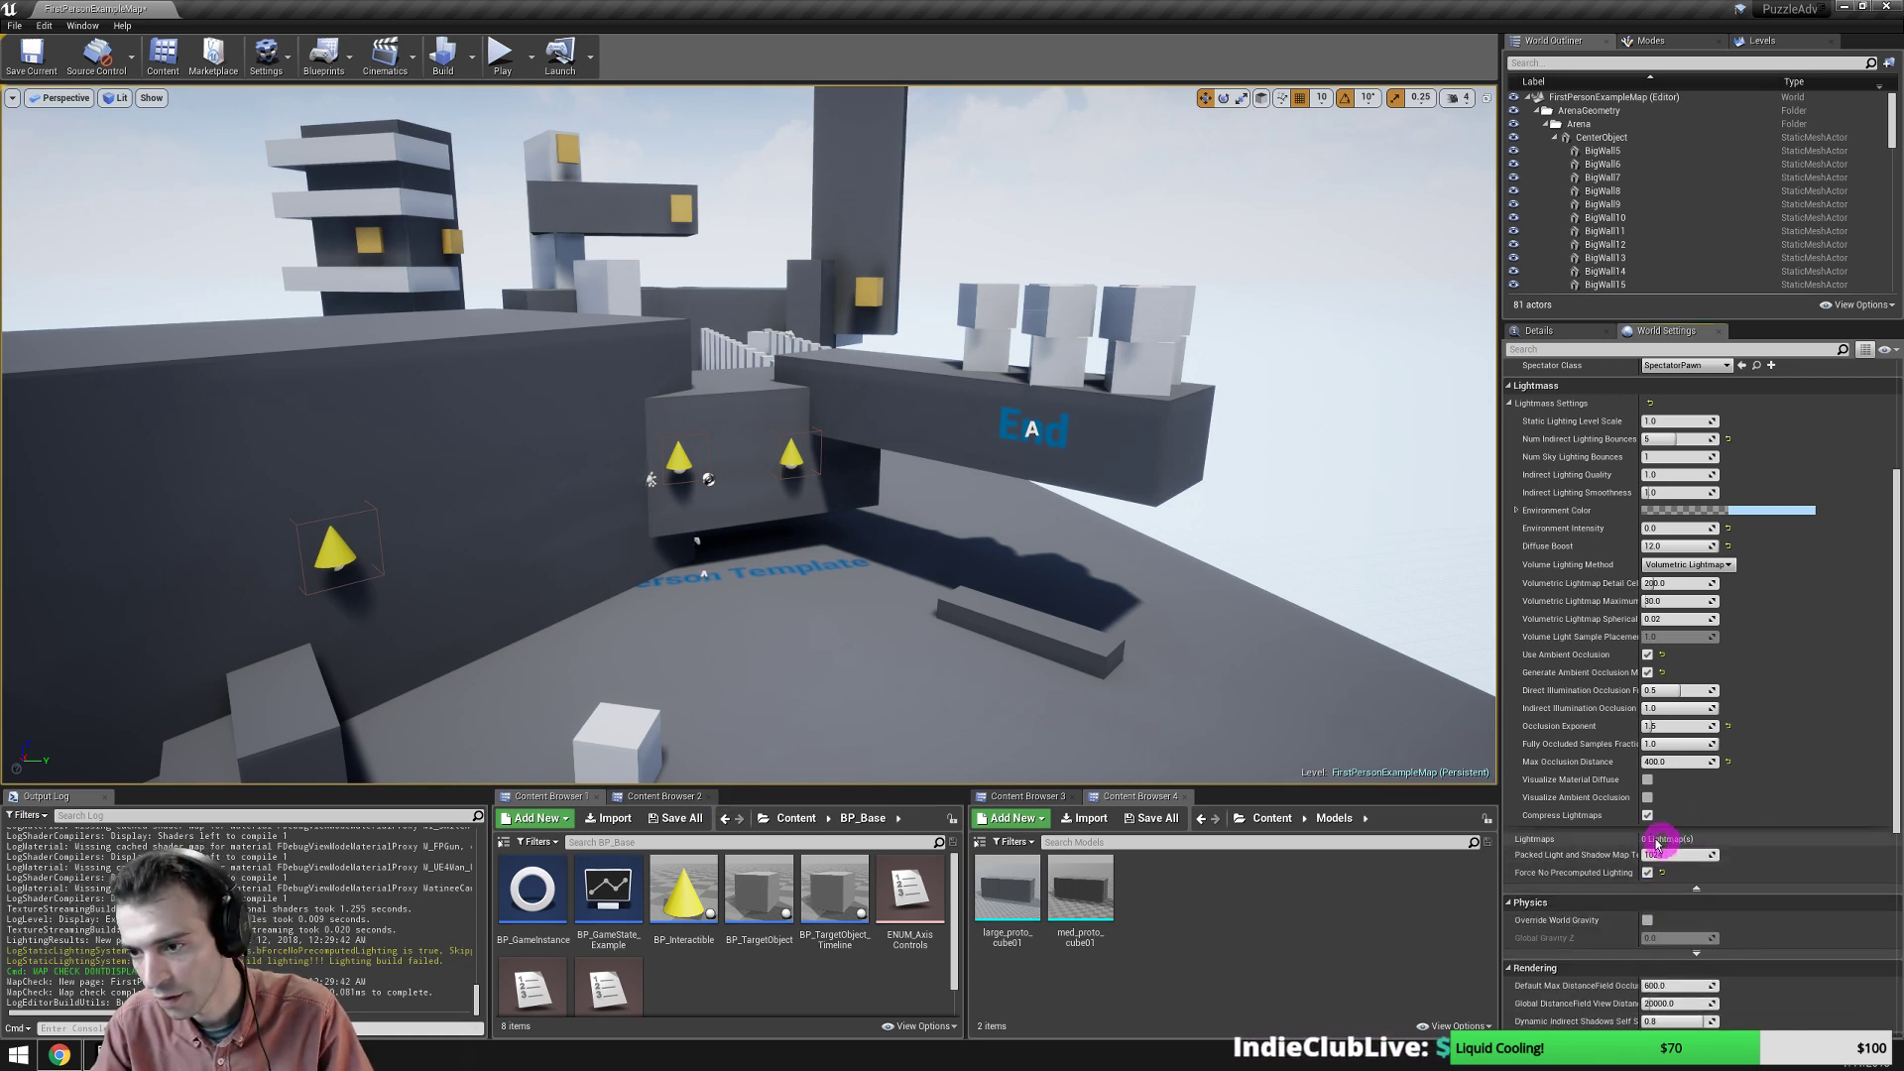
pyautogui.moveTo(653, 636); pyautogui.dragTo(724, 551, button='right')
pyautogui.hotkey('ctrl', 's')
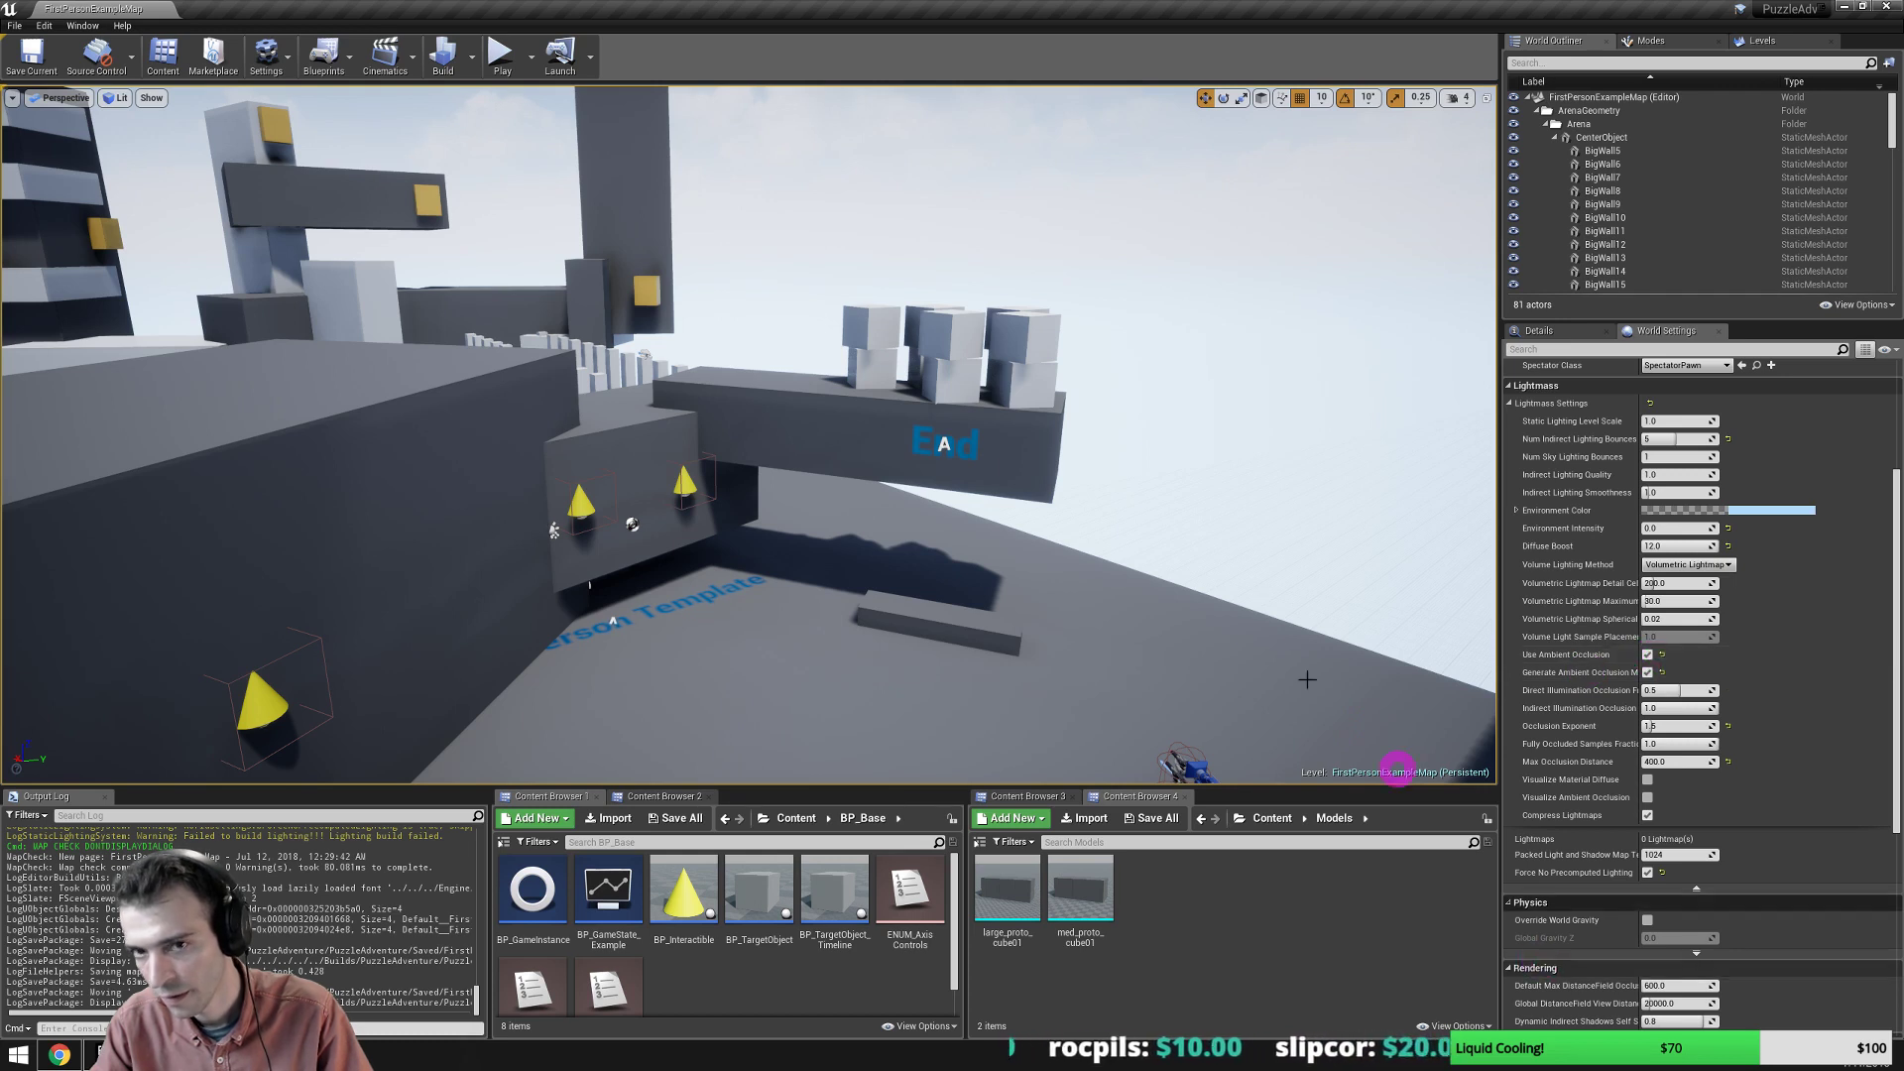
pyautogui.click(462, 49)
pyautogui.moveTo(512, 117)
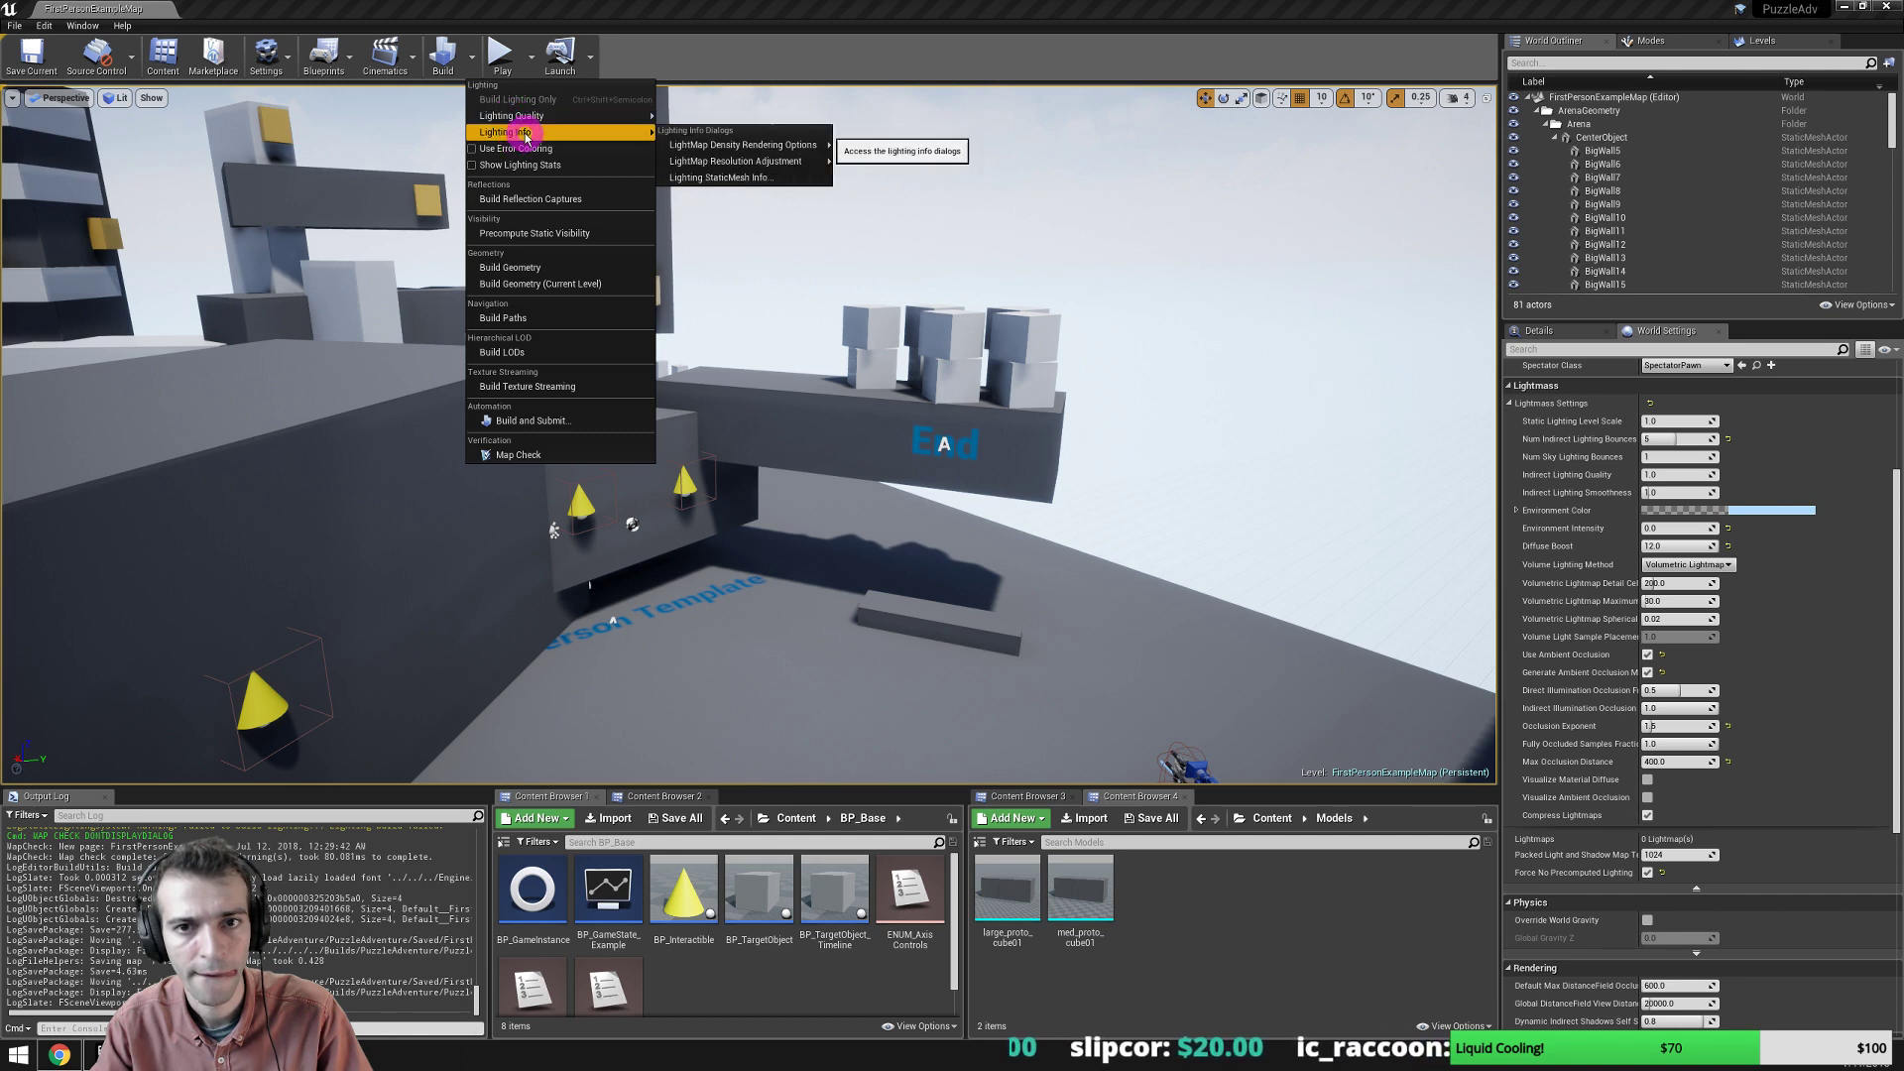
pyautogui.moveTo(743, 161)
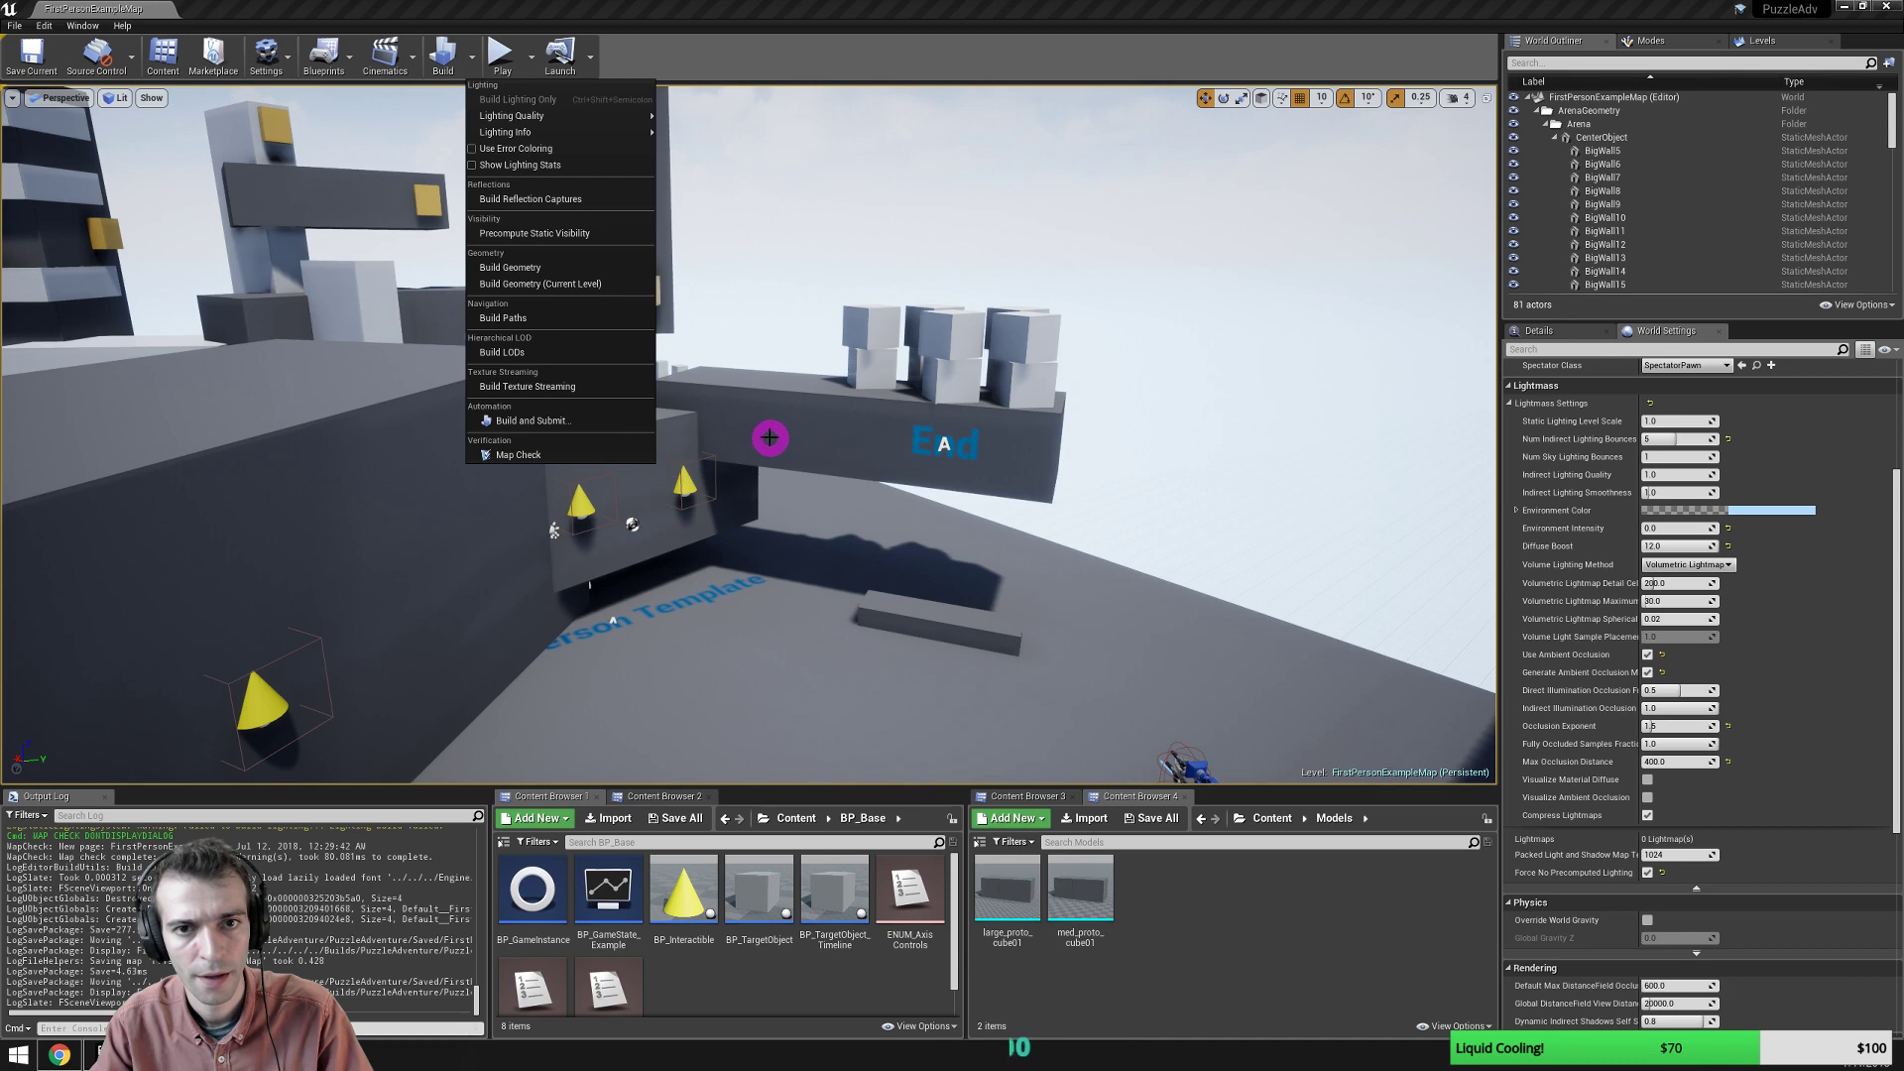
# Examine the lighting and shadows around the yellow cones, the large wall and the stairs without precomputed lighting.
pyautogui.moveTo(770, 437)
pyautogui.mouseDown(button='right')
pyautogui.moveTo(764, 463)
pyautogui.moveTo(696, 478)
pyautogui.moveTo(718, 489)
pyautogui.moveTo(800, 452)
pyautogui.mouseUp(button='right')
pyautogui.press('w')
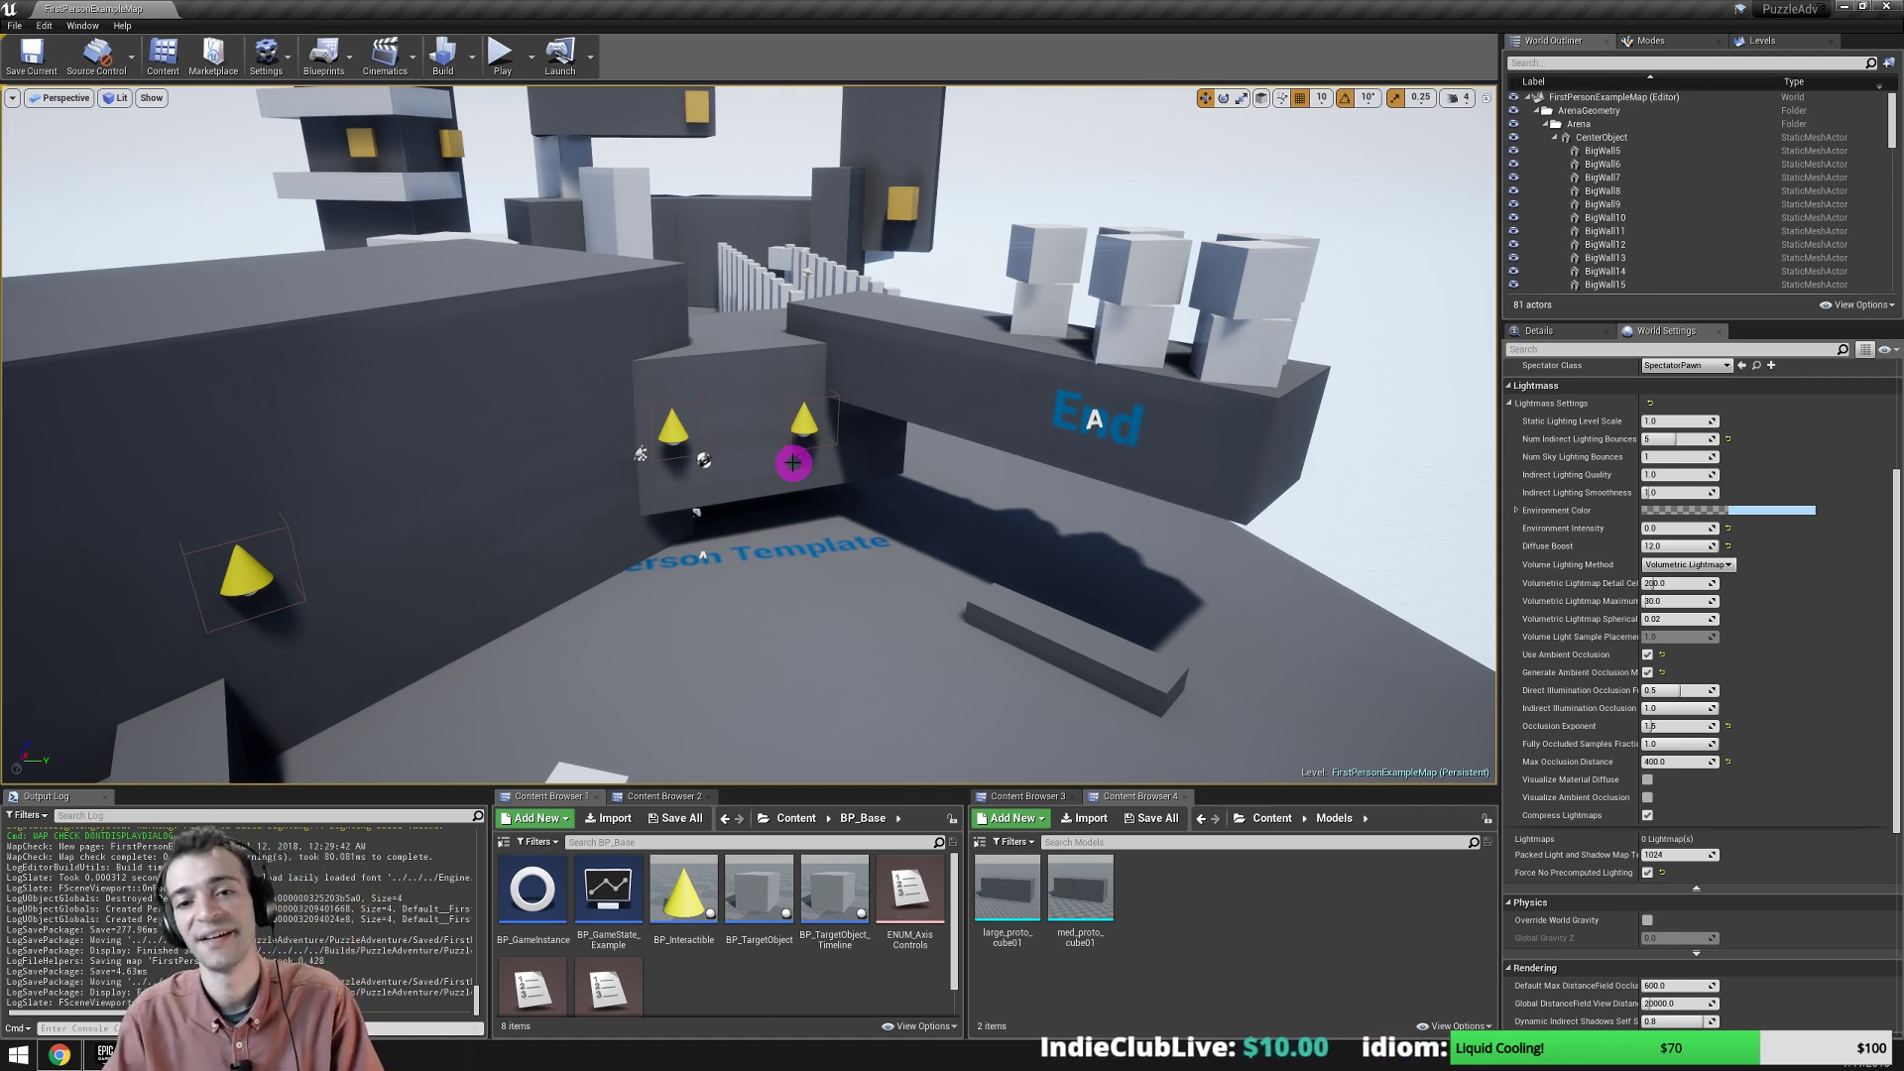
pyautogui.moveTo(793, 463); pyautogui.dragTo(746, 482, button='right')
pyautogui.press('s')
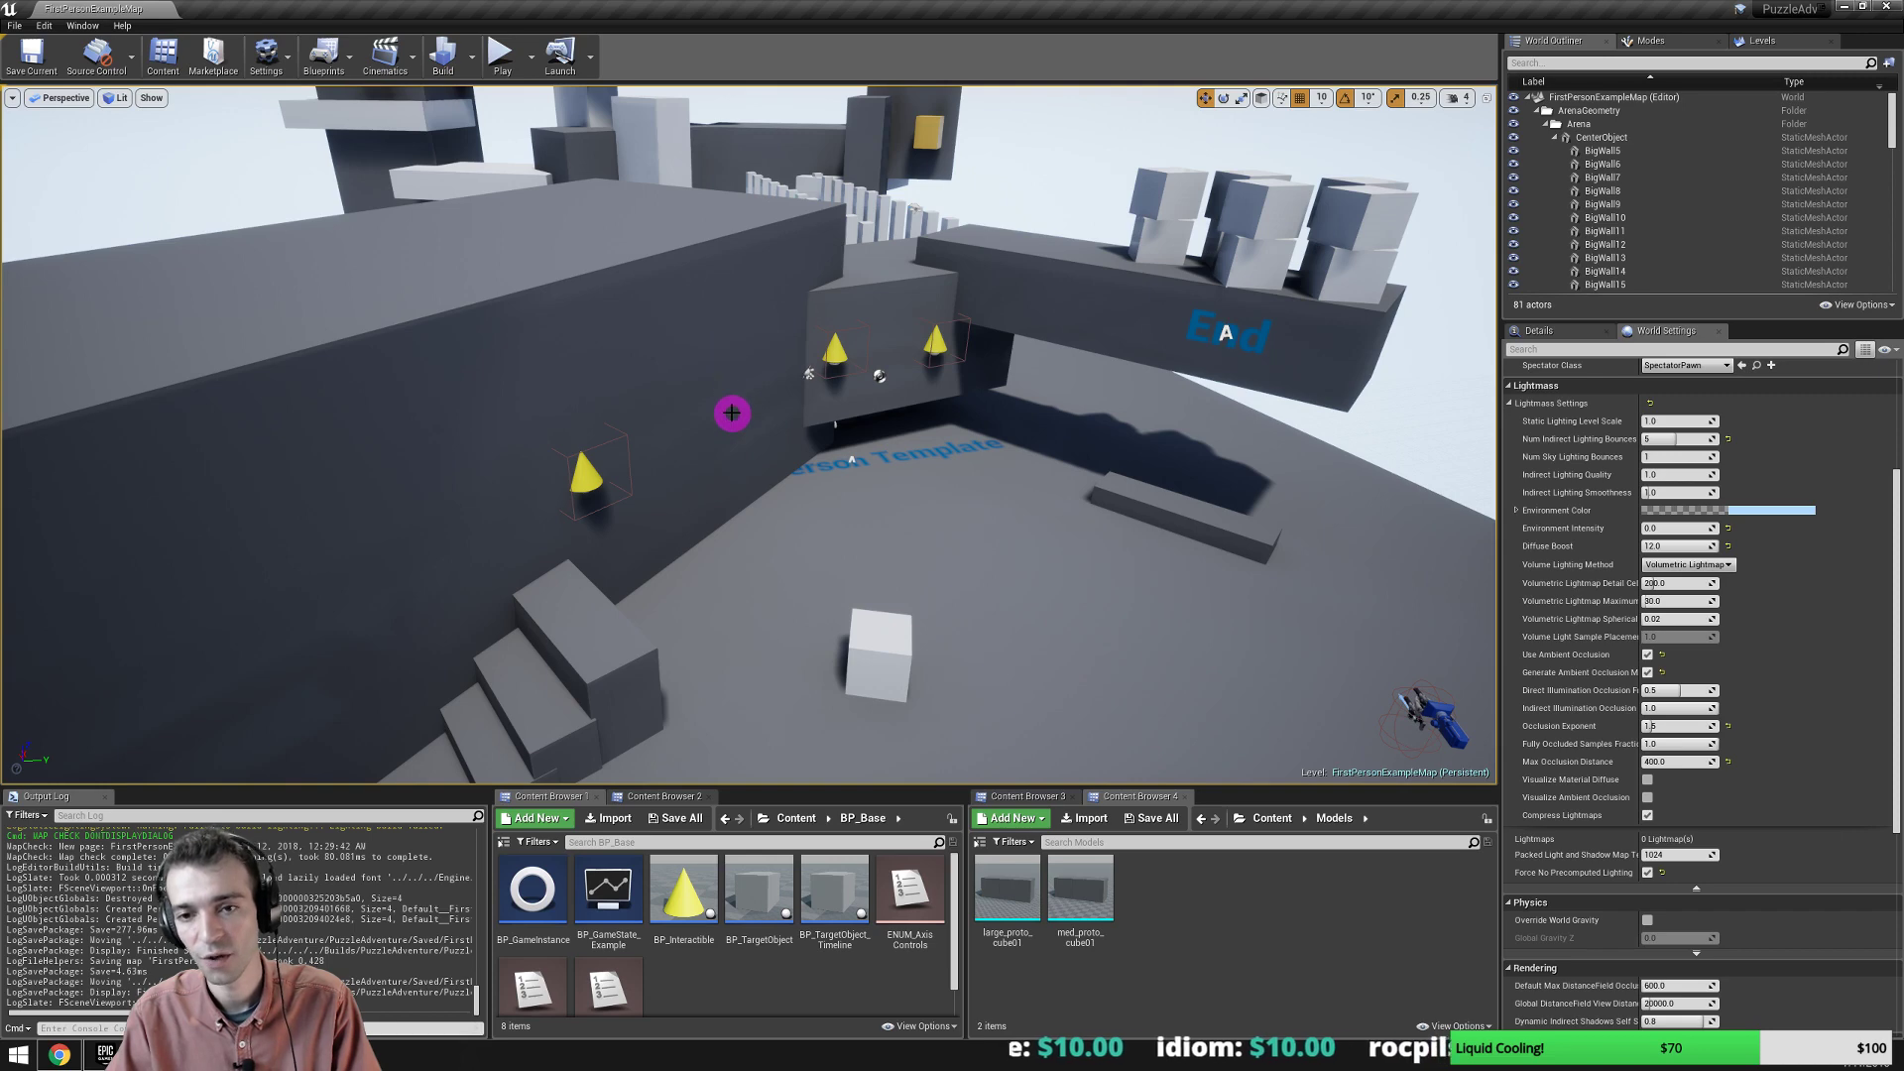
pyautogui.press('s')
pyautogui.moveTo(699, 420); pyautogui.dragTo(696, 424, button='right')
pyautogui.press('w')
pyautogui.moveTo(620, 564); pyautogui.dragTo(725, 487, button='right')
pyautogui.press('s')
pyautogui.press('w')
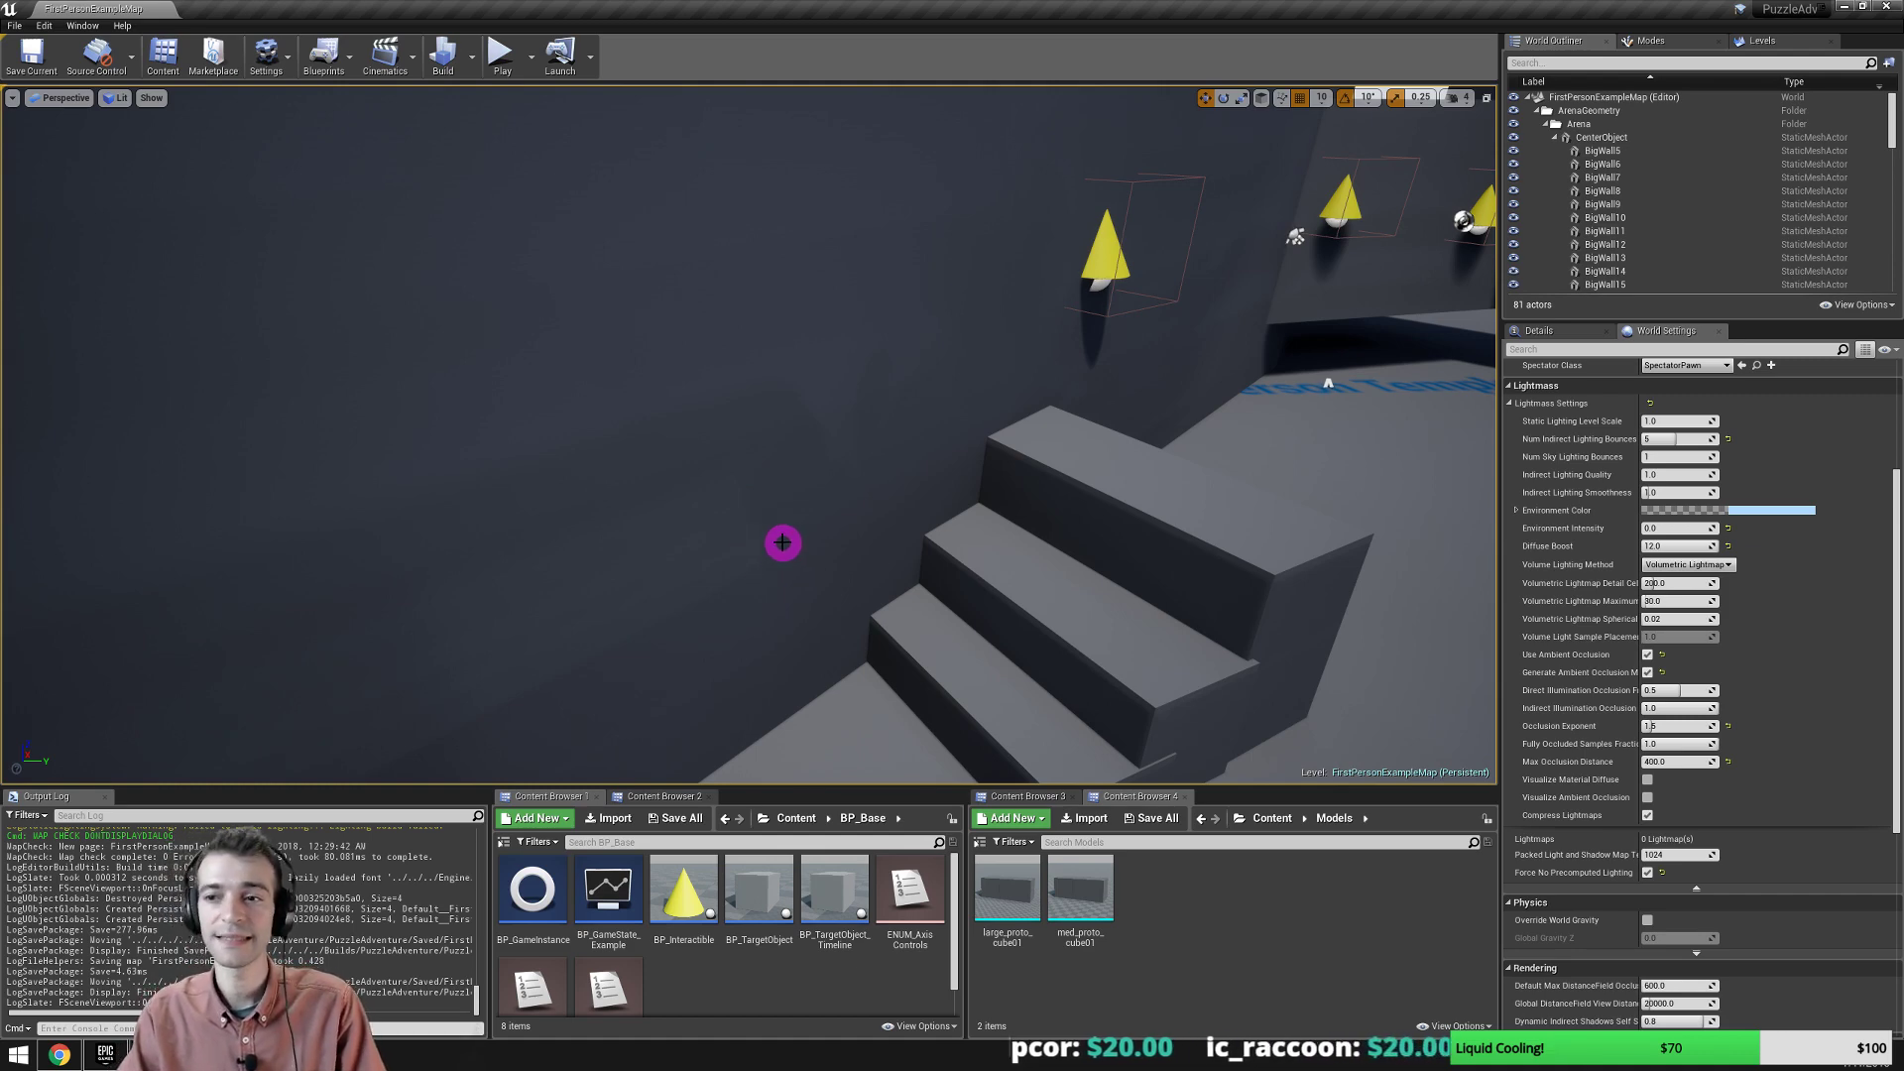
# Inspect the lighting on the End platform, its stacked cubes and the shadow they cast on the floor.
pyautogui.moveTo(770, 539)
pyautogui.mouseDown(button='right')
pyautogui.moveTo(757, 506)
pyautogui.moveTo(845, 515)
pyautogui.moveTo(625, 502)
pyautogui.moveTo(808, 545)
pyautogui.moveTo(1050, 542)
pyautogui.mouseUp(button='right')
pyautogui.press('s')
pyautogui.press('w')
pyautogui.press('s')
pyautogui.press('w')
pyautogui.press('s')
pyautogui.press('s')
pyautogui.press('w')
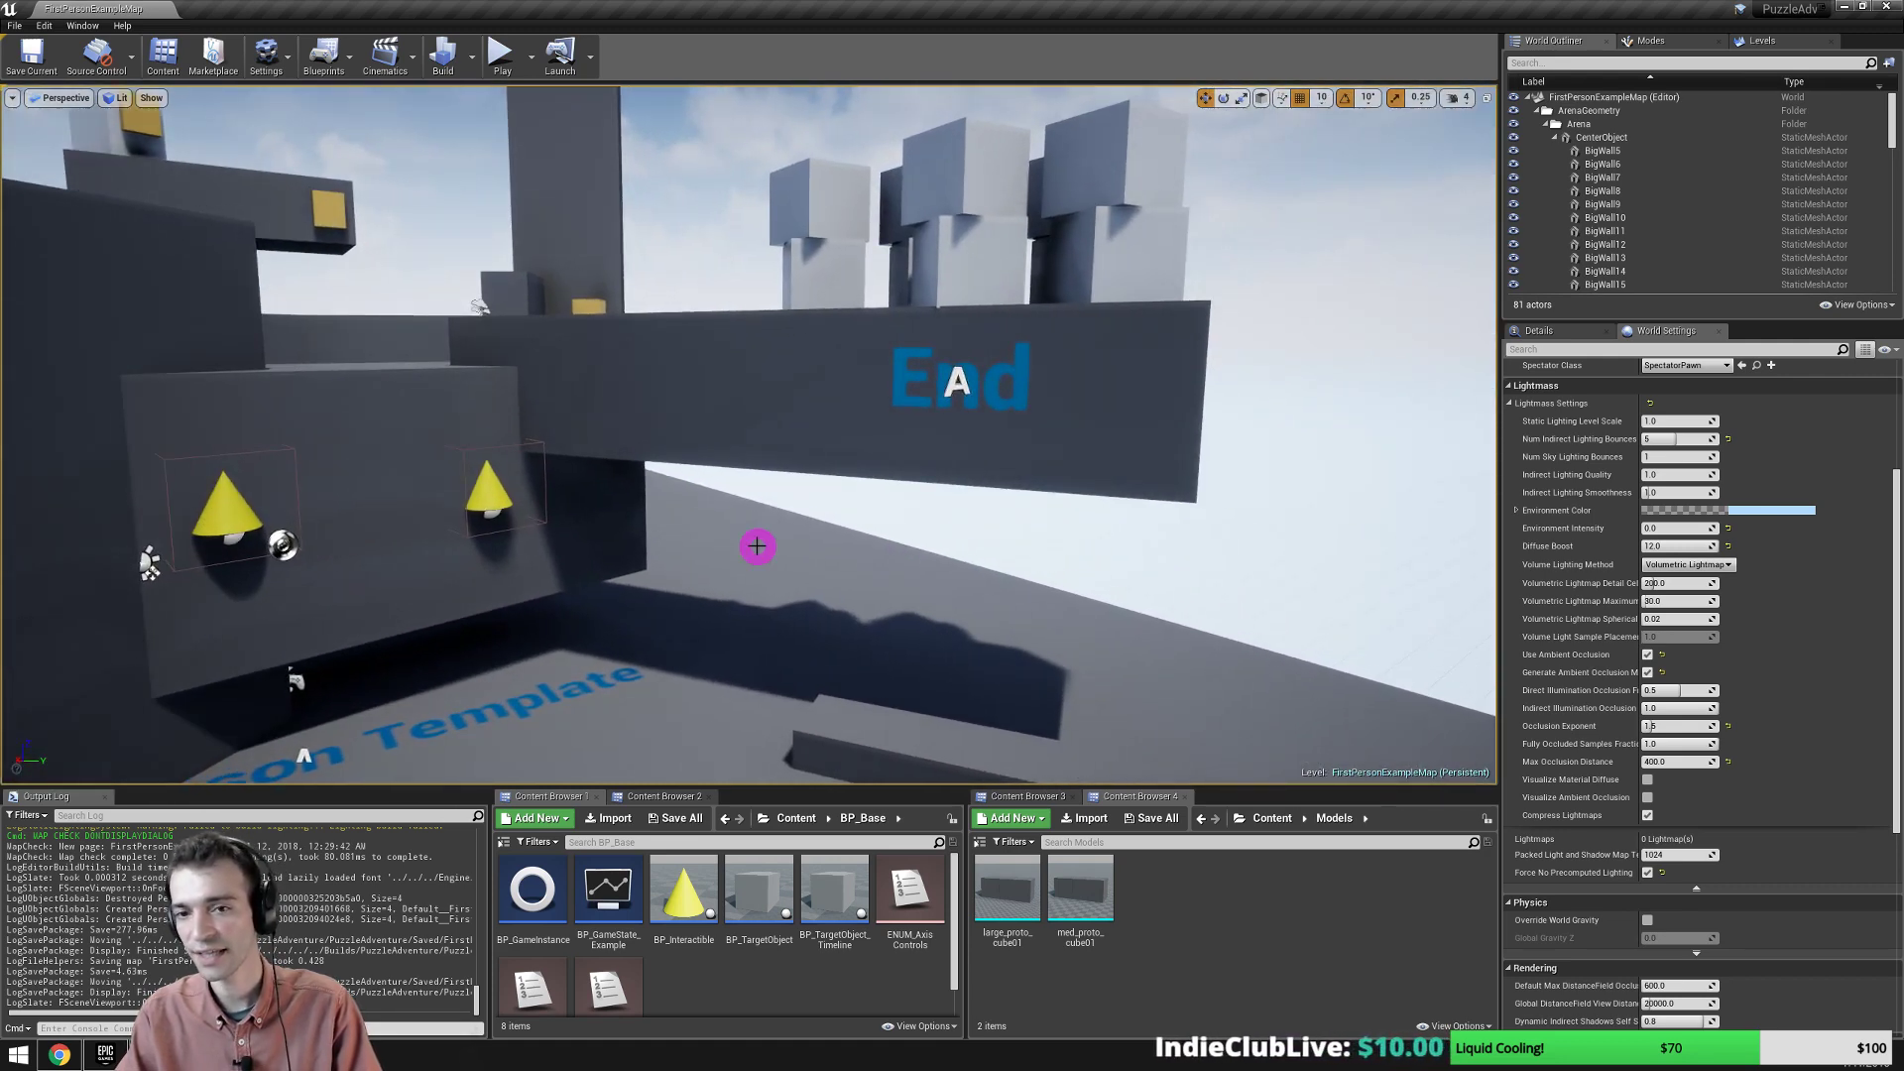
pyautogui.moveTo(1050, 541); pyautogui.dragTo(1055, 516, button='right')
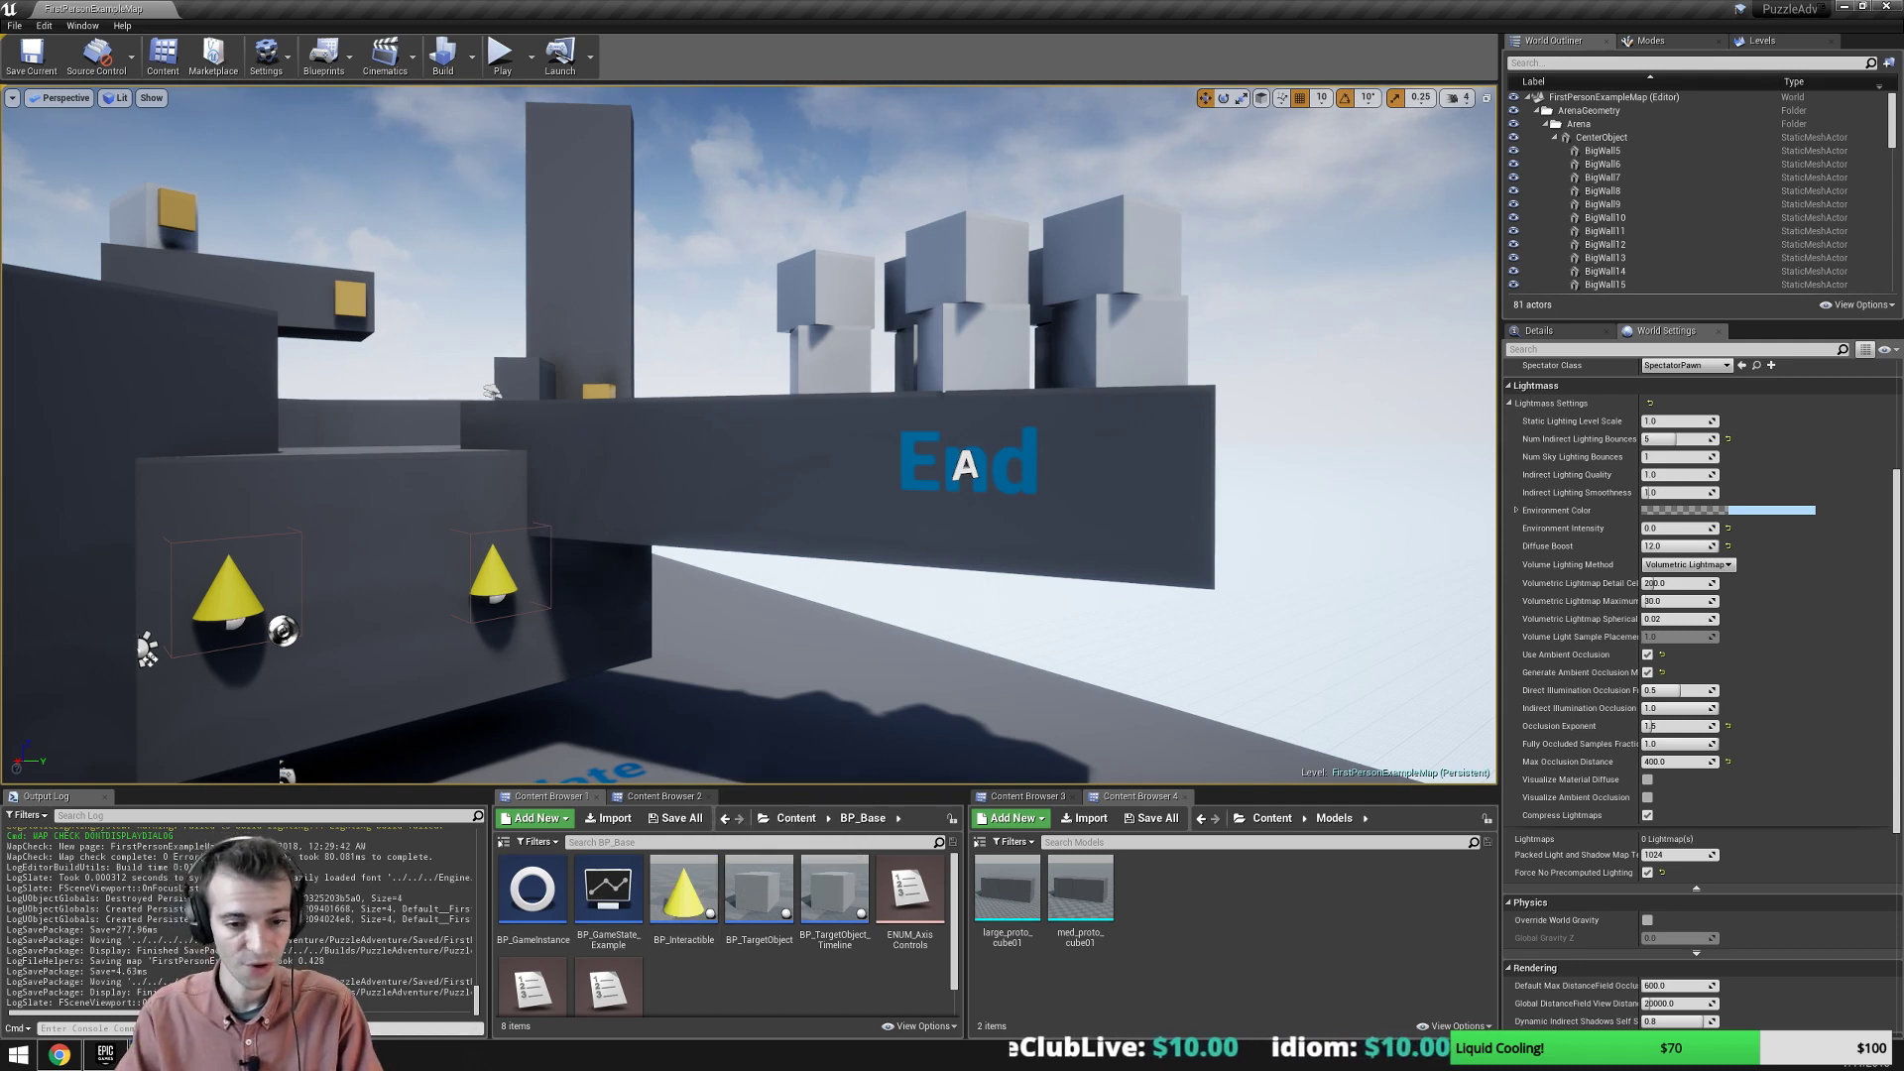
# Switch to the open Blender window.
pyautogui.moveTo(193, 1055)
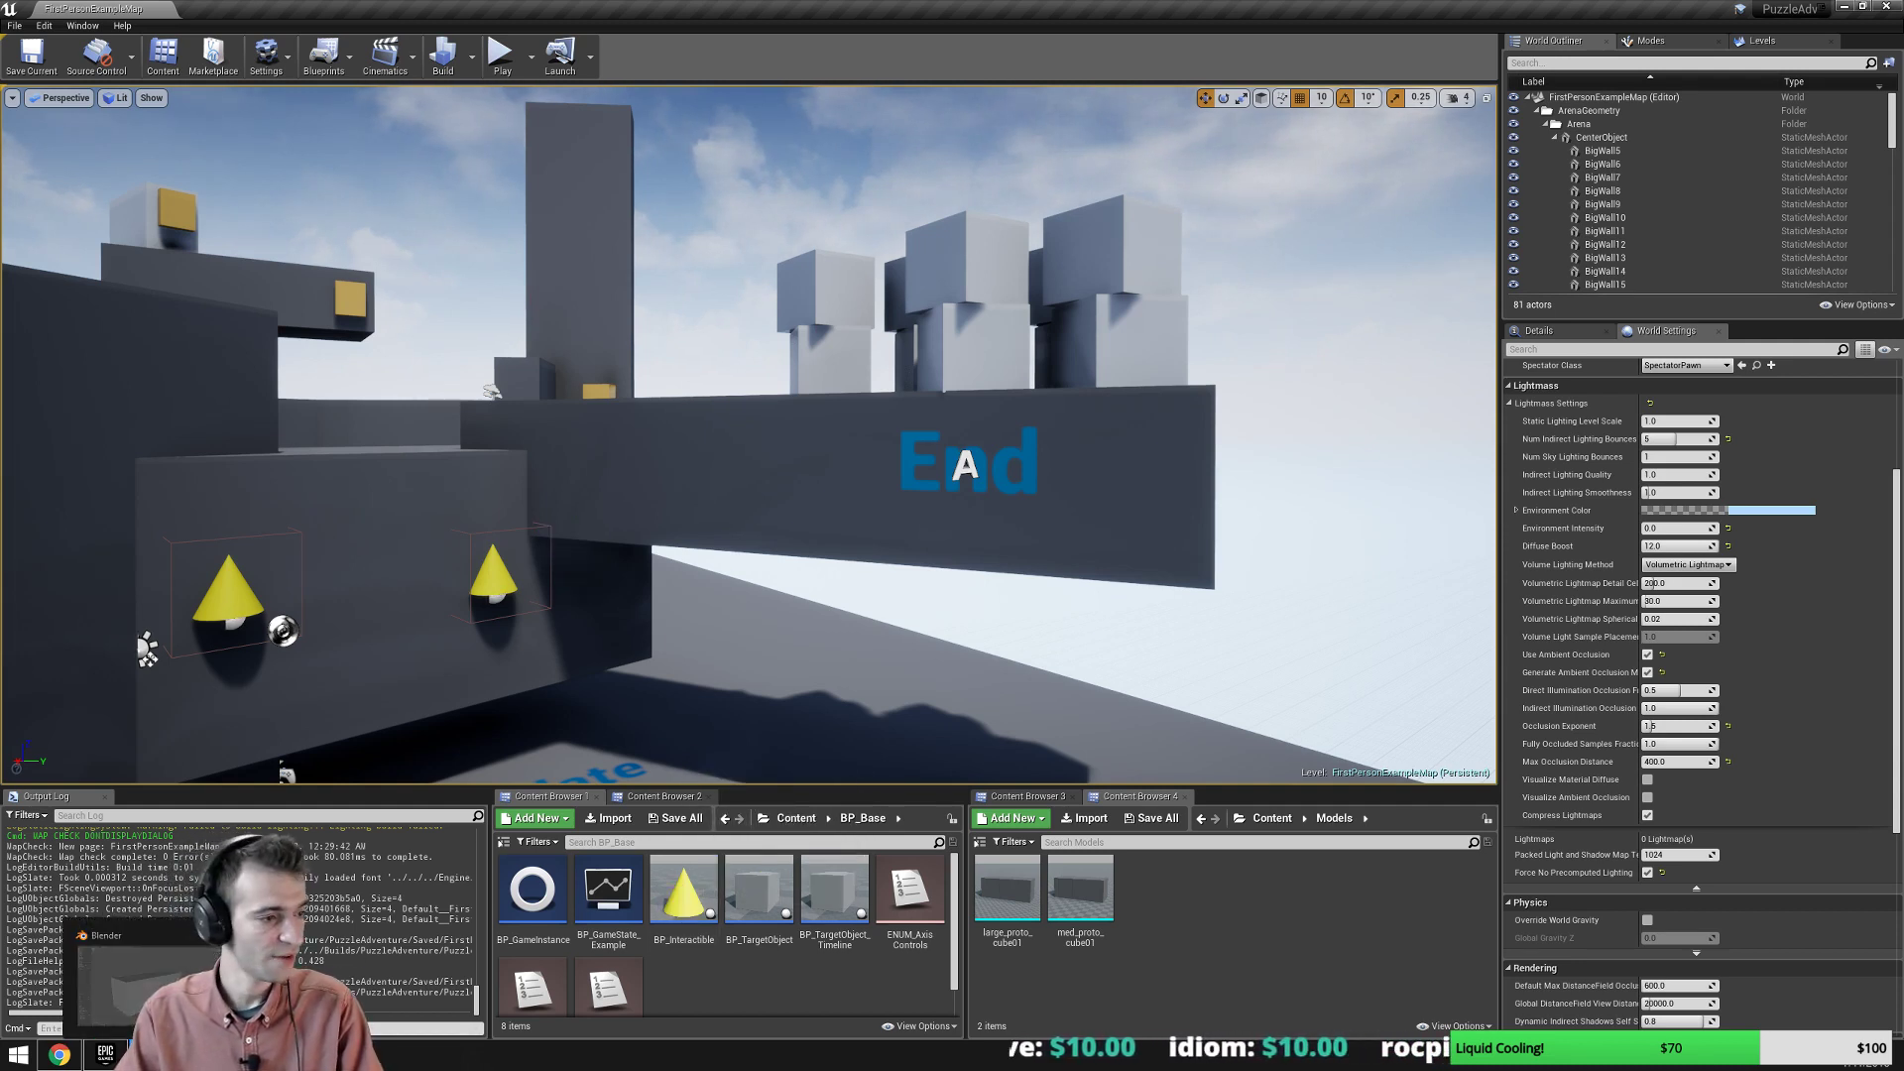